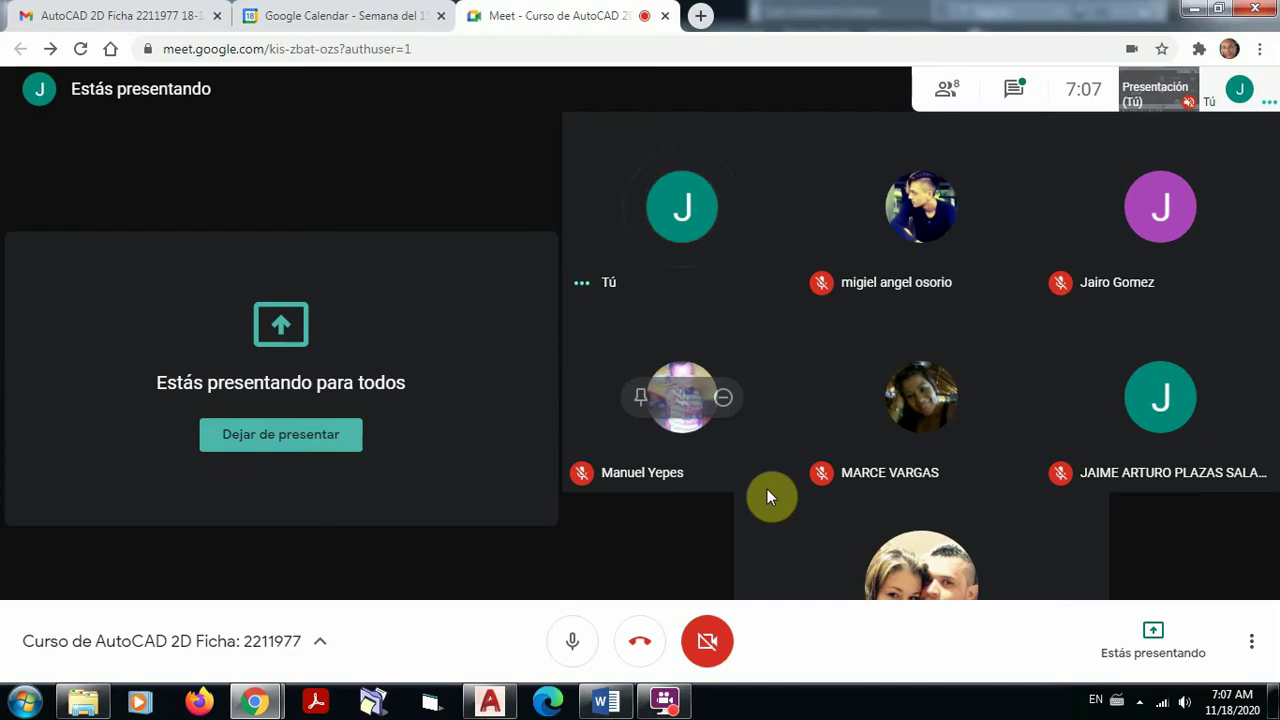
Switch to the Word document with the day's AutoCAD 2D topics, and go on to the empty drawing in AutoCAD
left_click(610, 705)
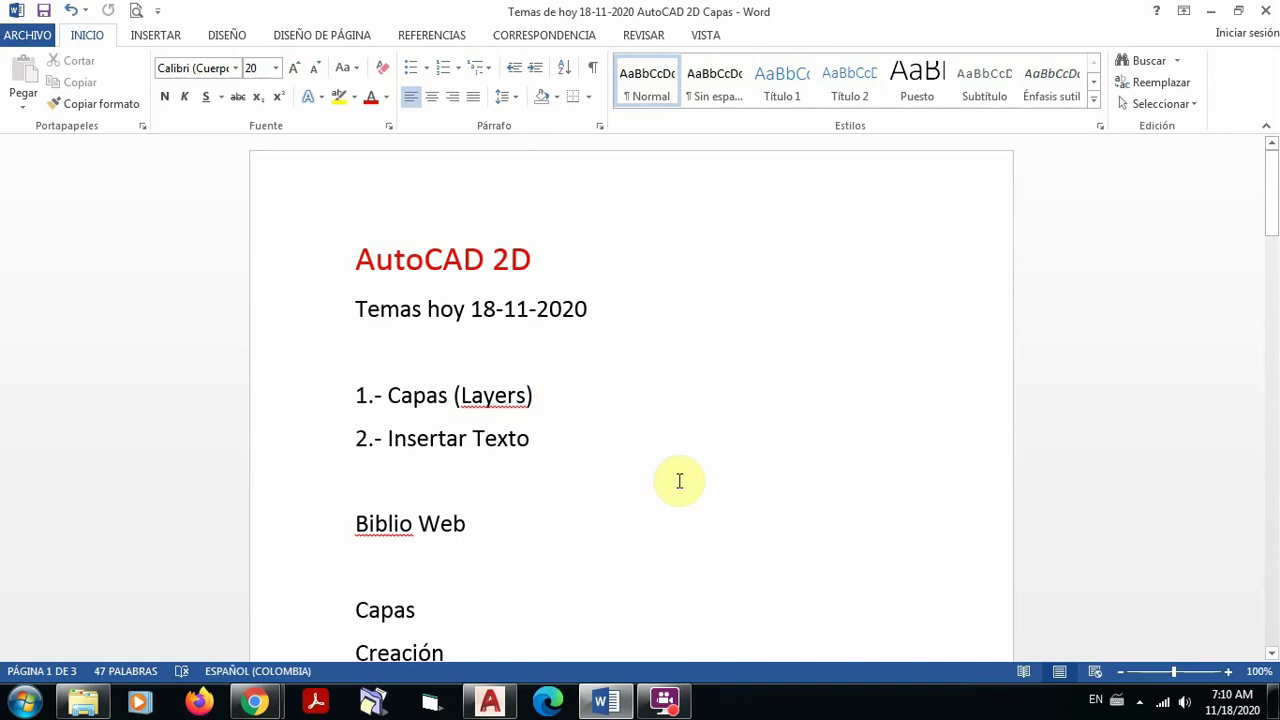
mouse_move(490, 702)
left_click(507, 645)
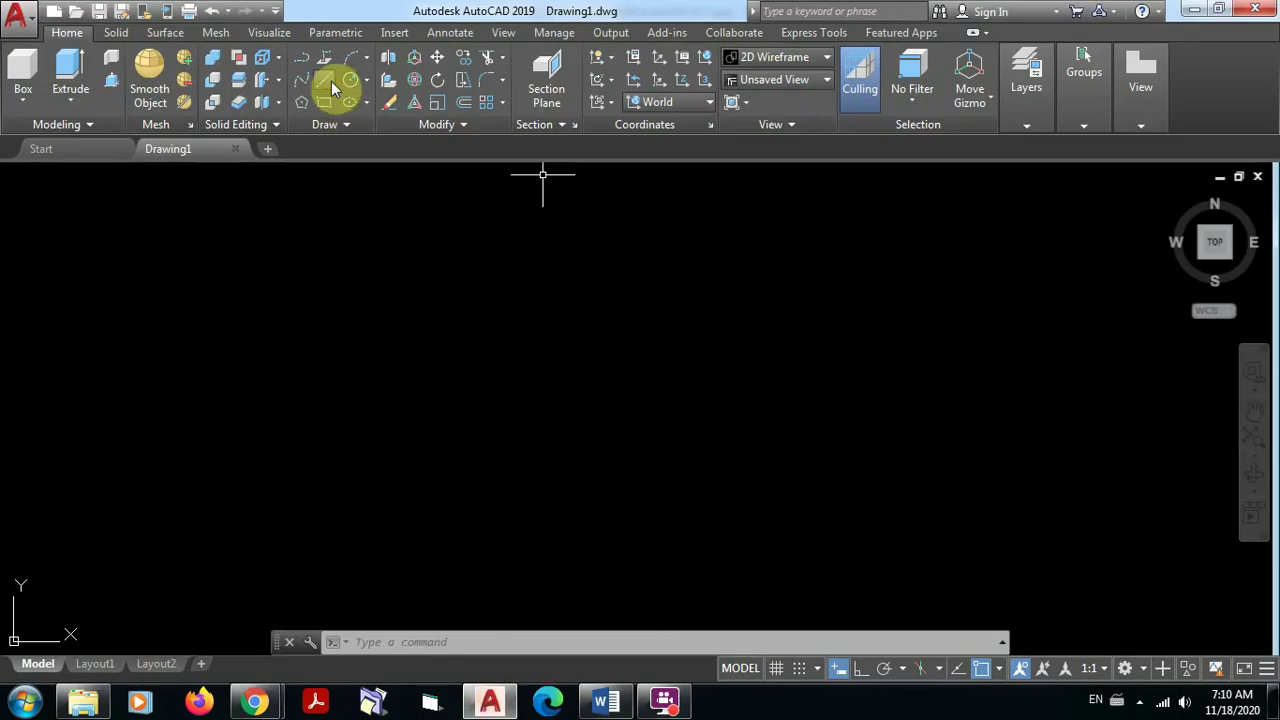
Draw two separate, roughly parallel diagonal lines rising to the right, the upper one about 1420 units long at about 36°
left_click(323, 433)
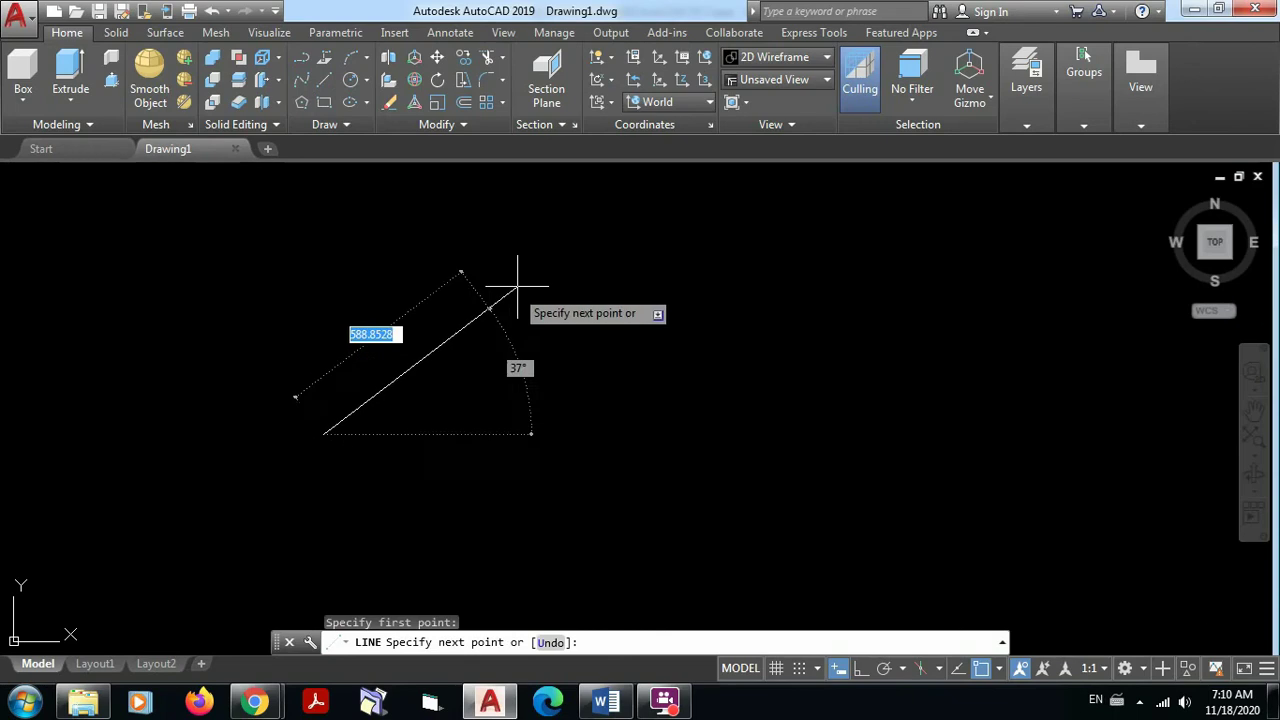
left_click(549, 270)
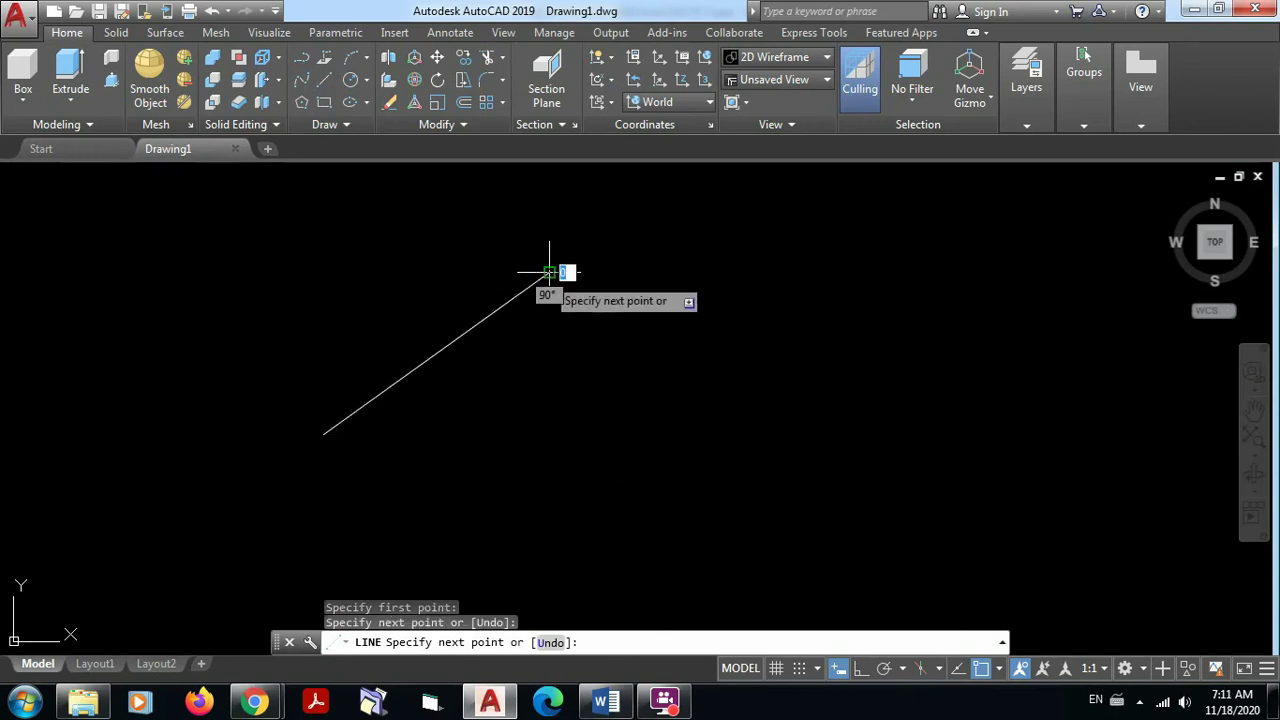
key("Escape")
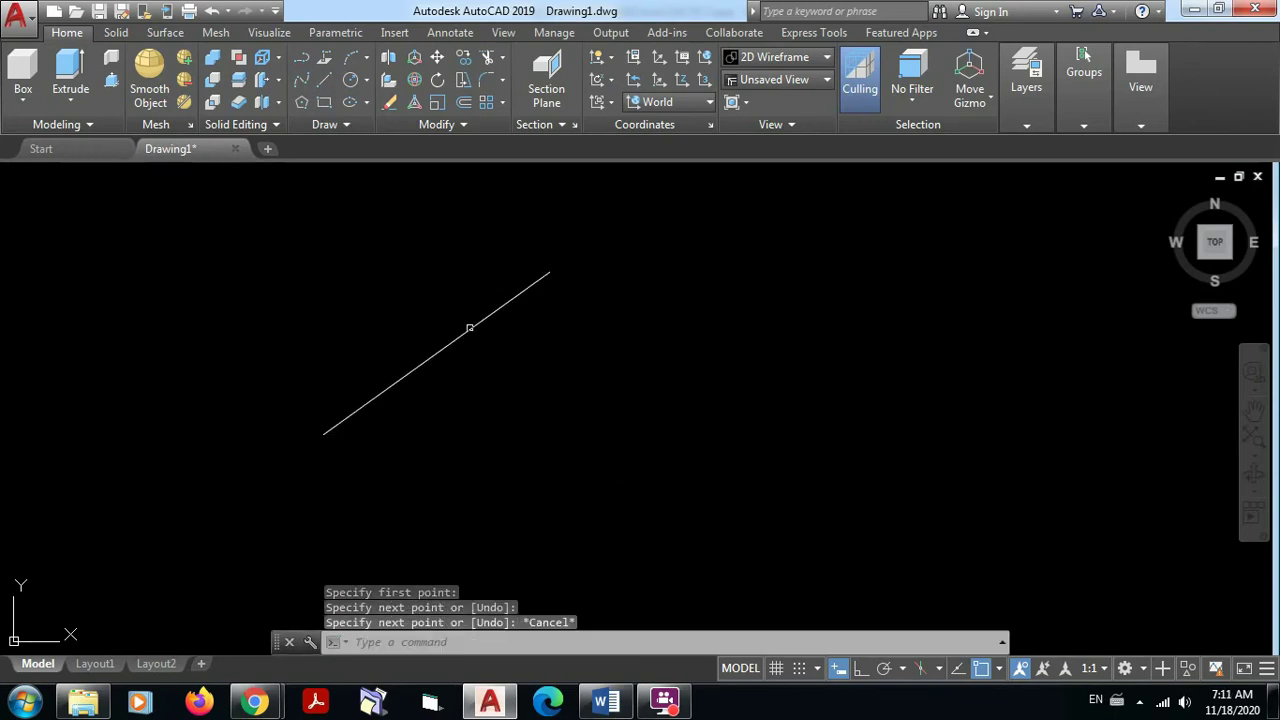
left_click(322, 82)
left_click(391, 452)
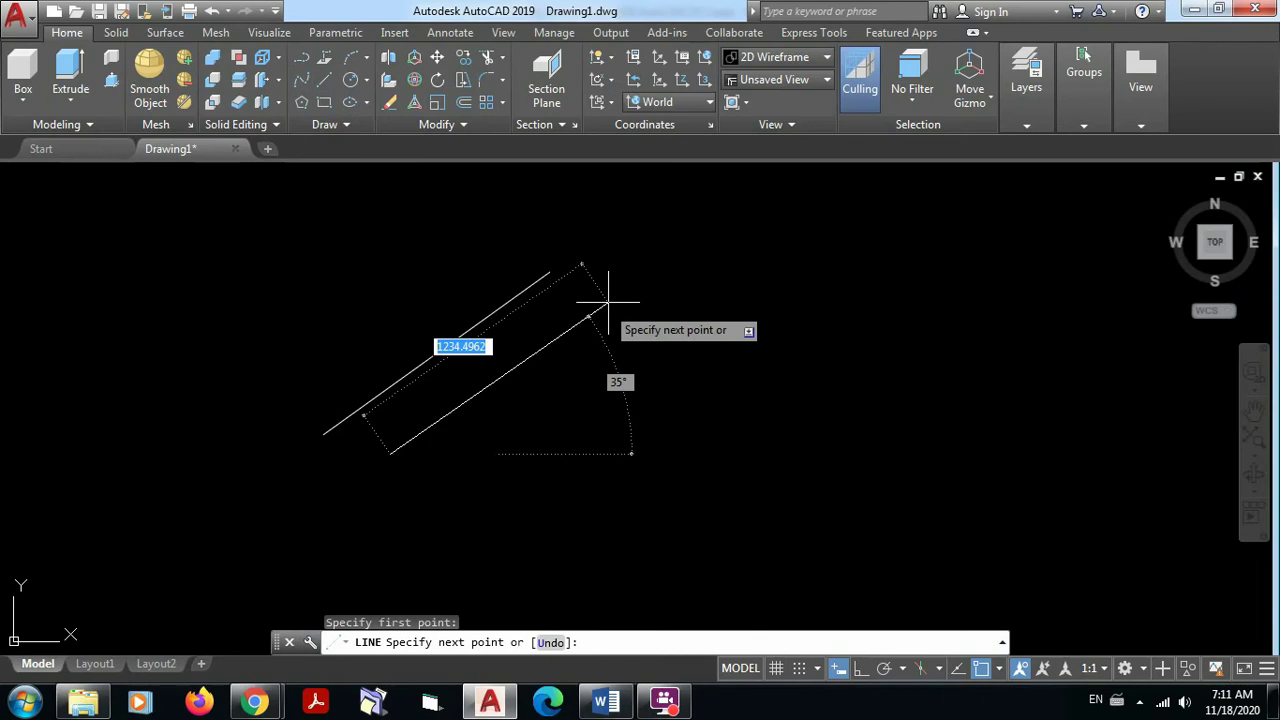
left_click(618, 298)
key("Escape")
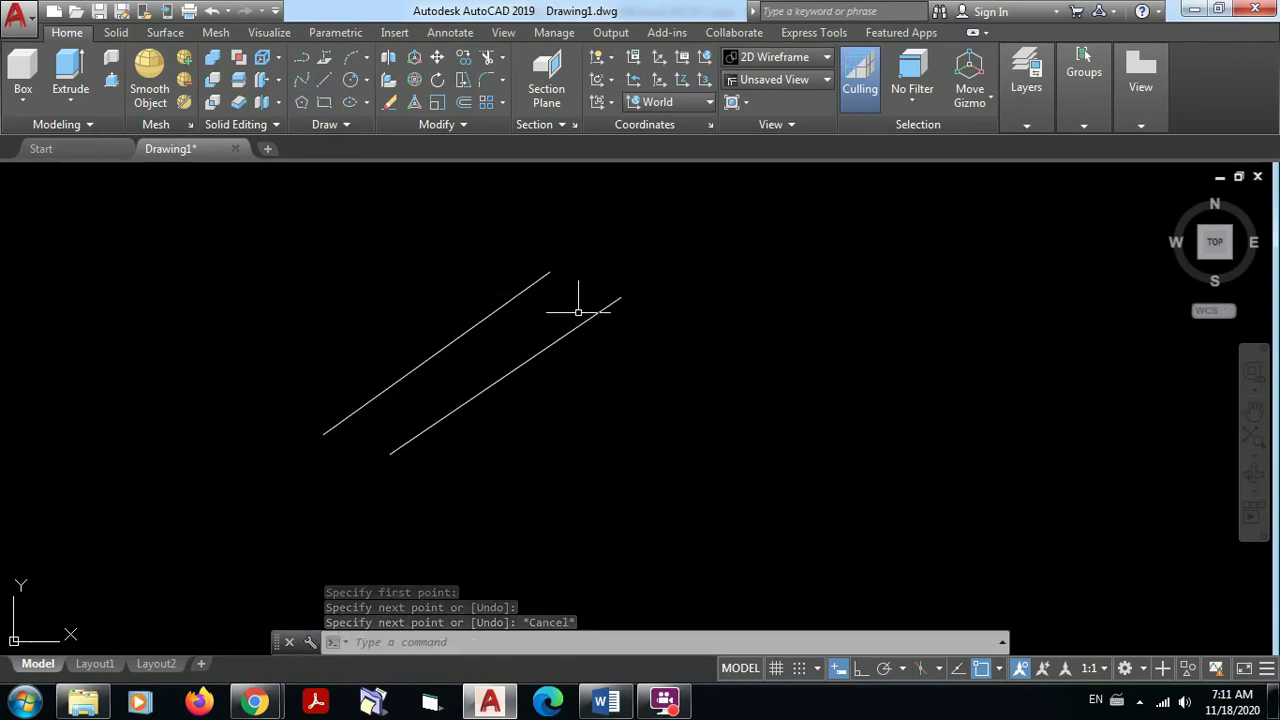
Select the upper diagonal line and open its Properties to examine its general and geometry values
left_click(501, 305)
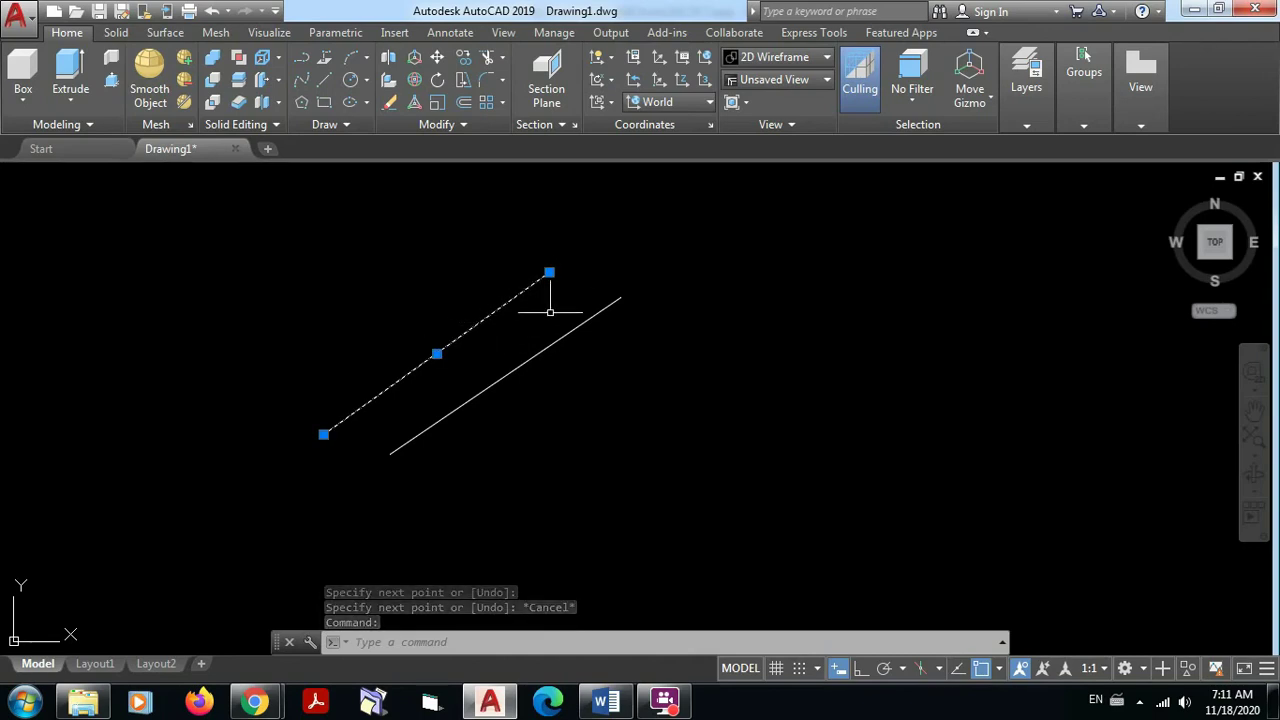
mouse_move(549, 273)
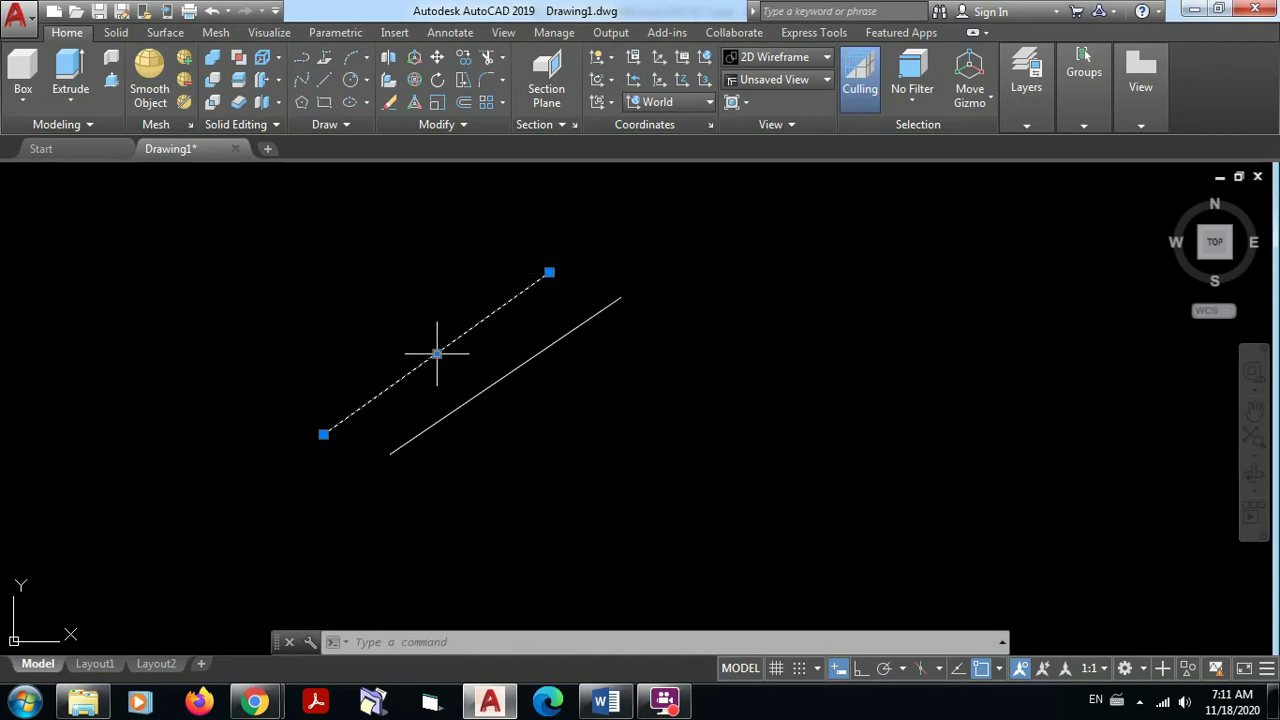
right_click(551, 272)
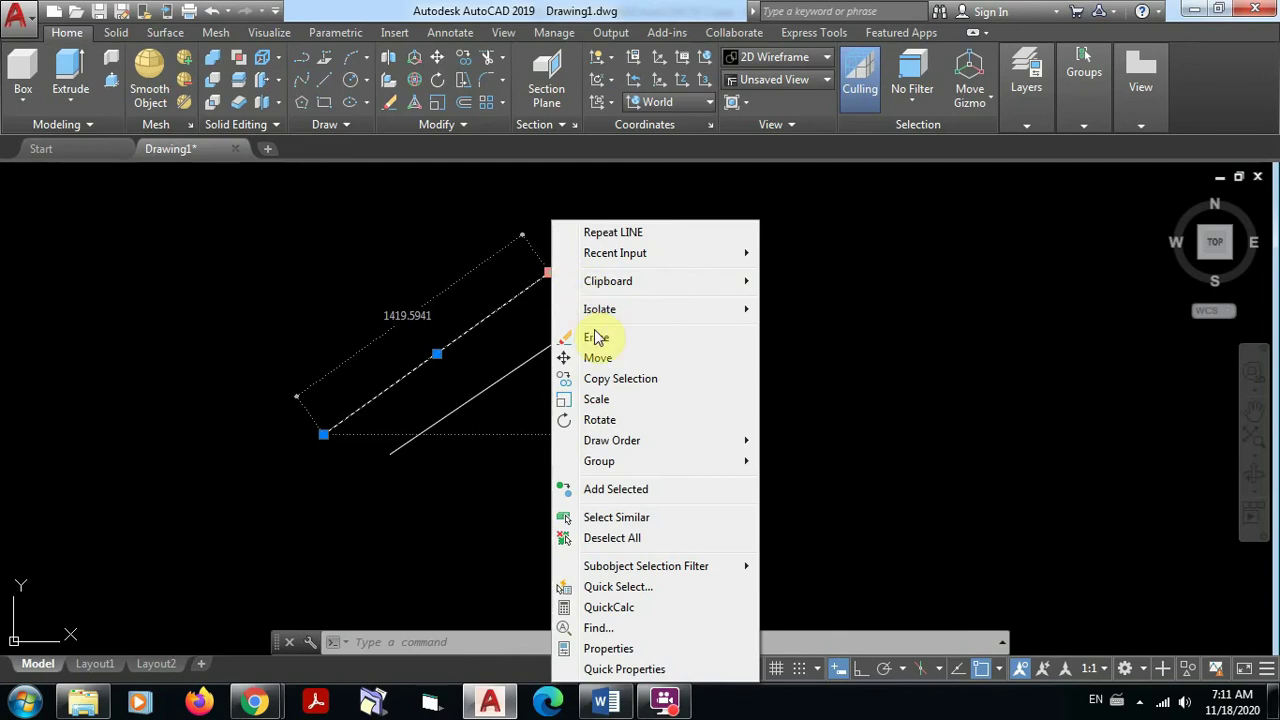
left_click(643, 649)
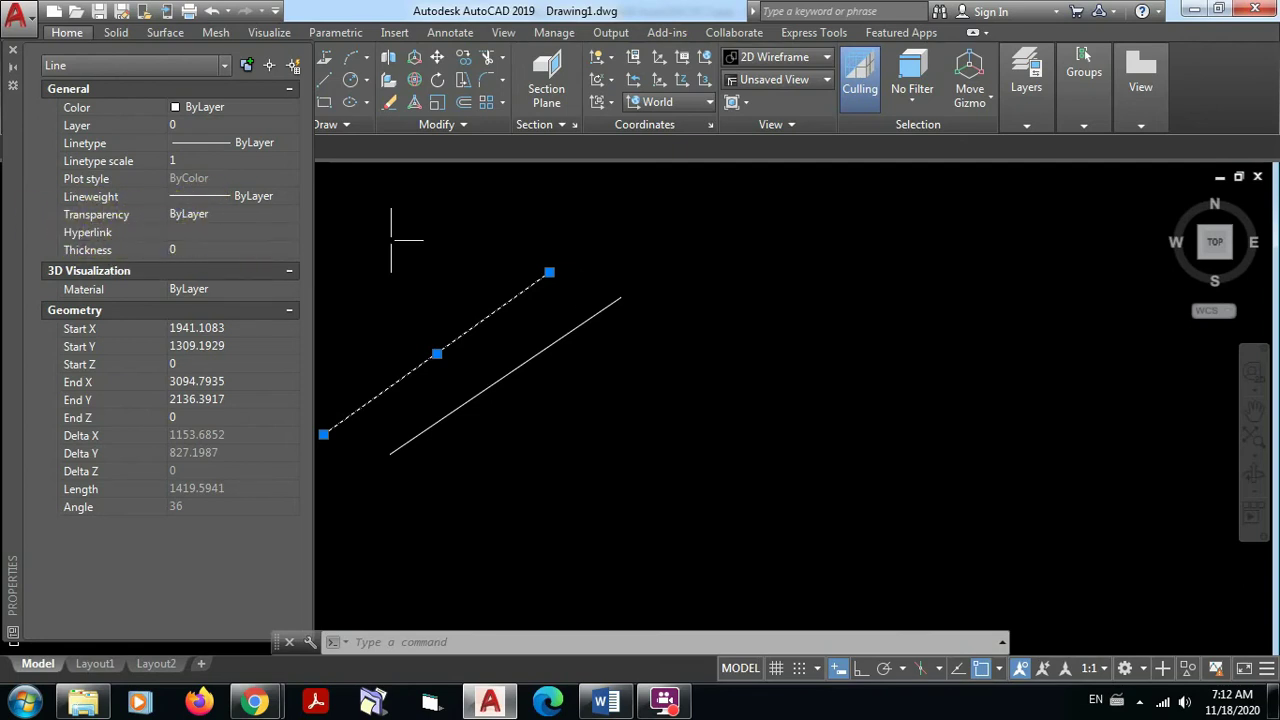
left_click(127, 222)
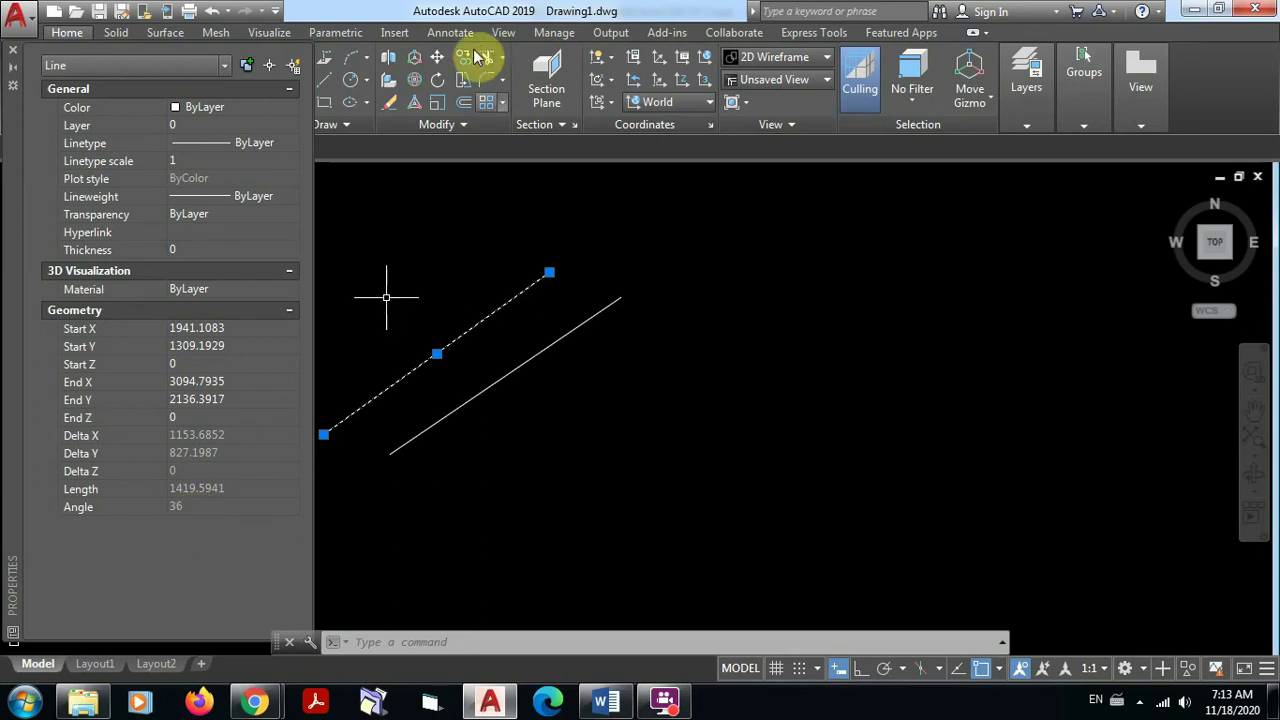
Draw a third, steeper line to the right of the other two, about 1553 units long at about 53°
left_click(328, 80)
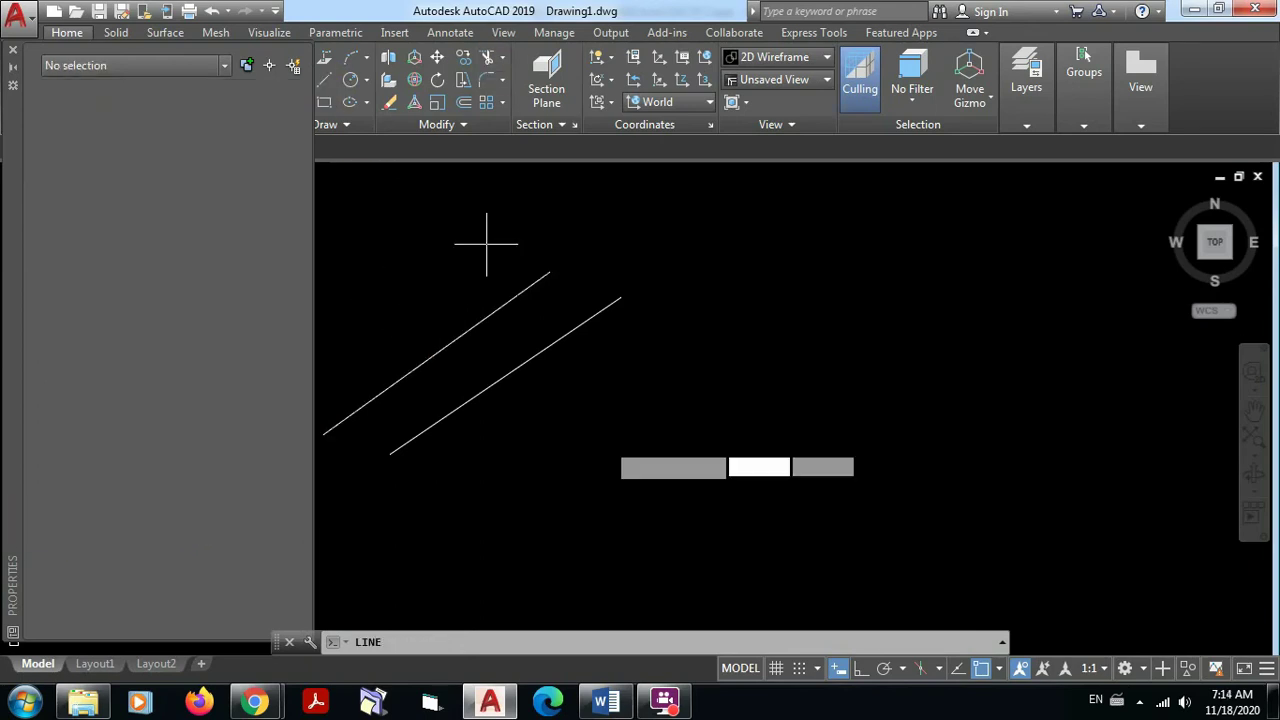
left_click(528, 512)
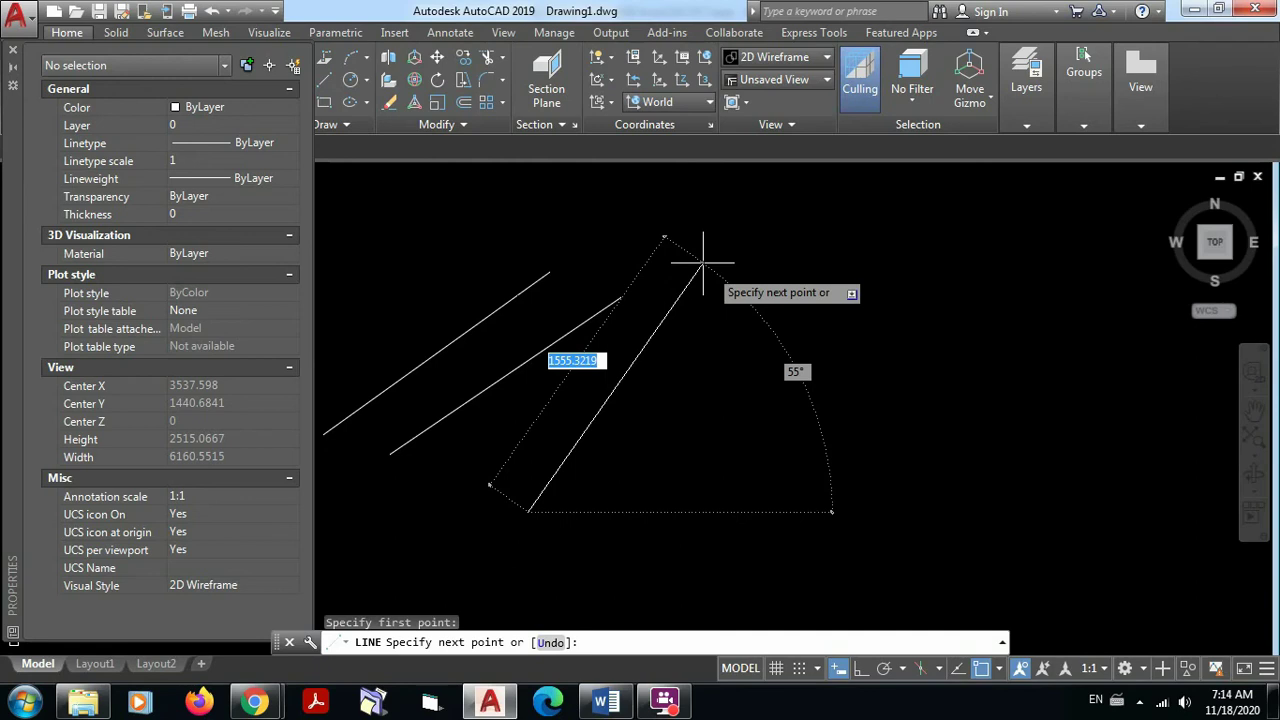
left_click(703, 263)
left_click(706, 267)
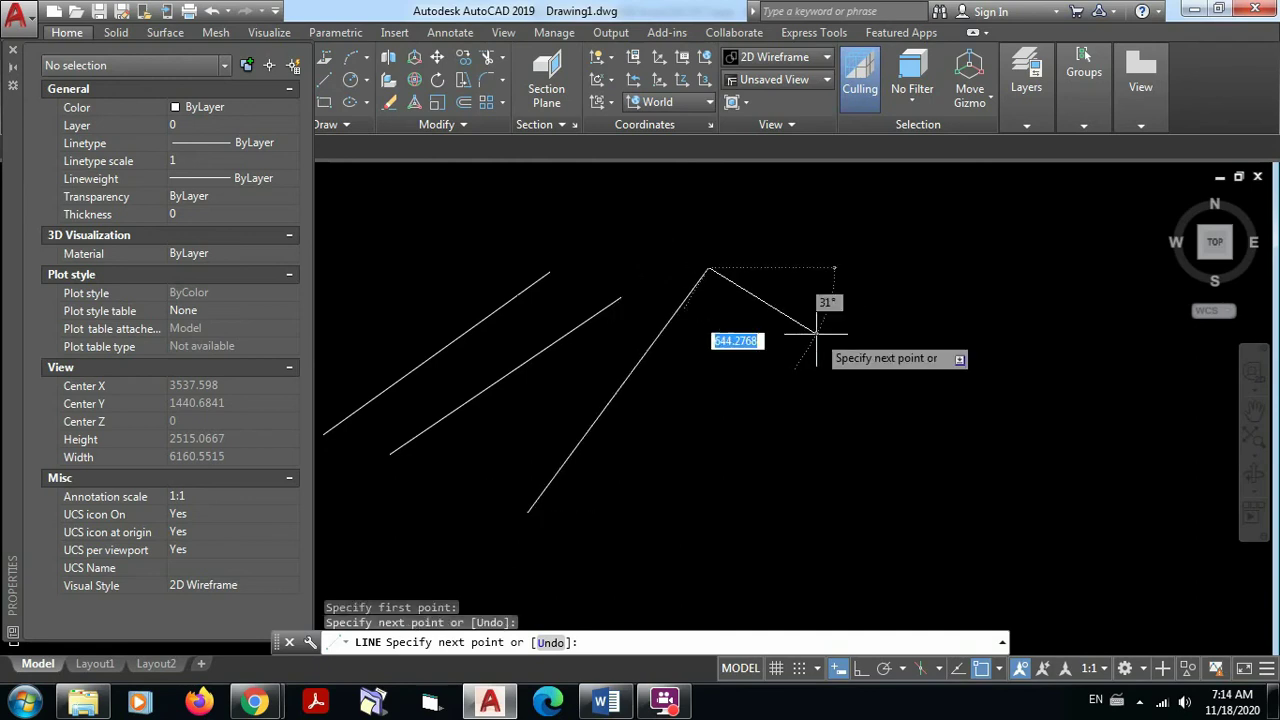
key("Escape")
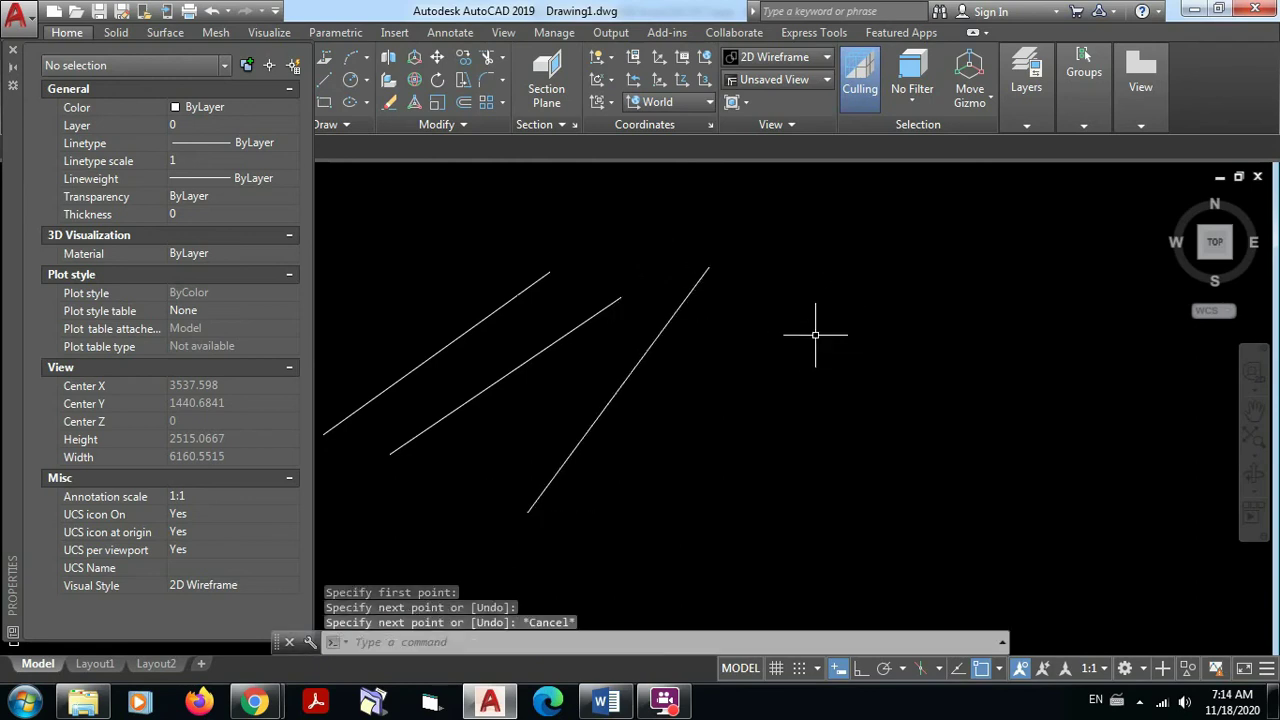
Examine the steeper line's properties and the layer controls, and close the properties and deselect the line
left_click(655, 335)
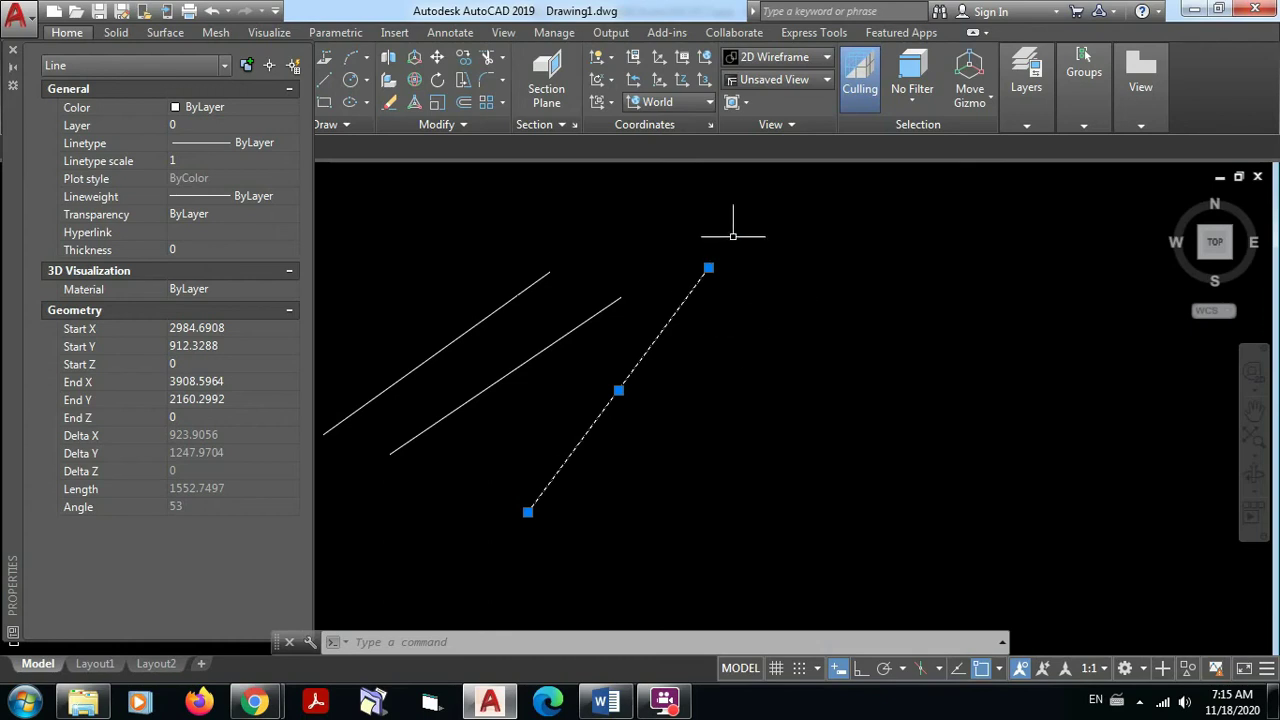
left_click(1010, 126)
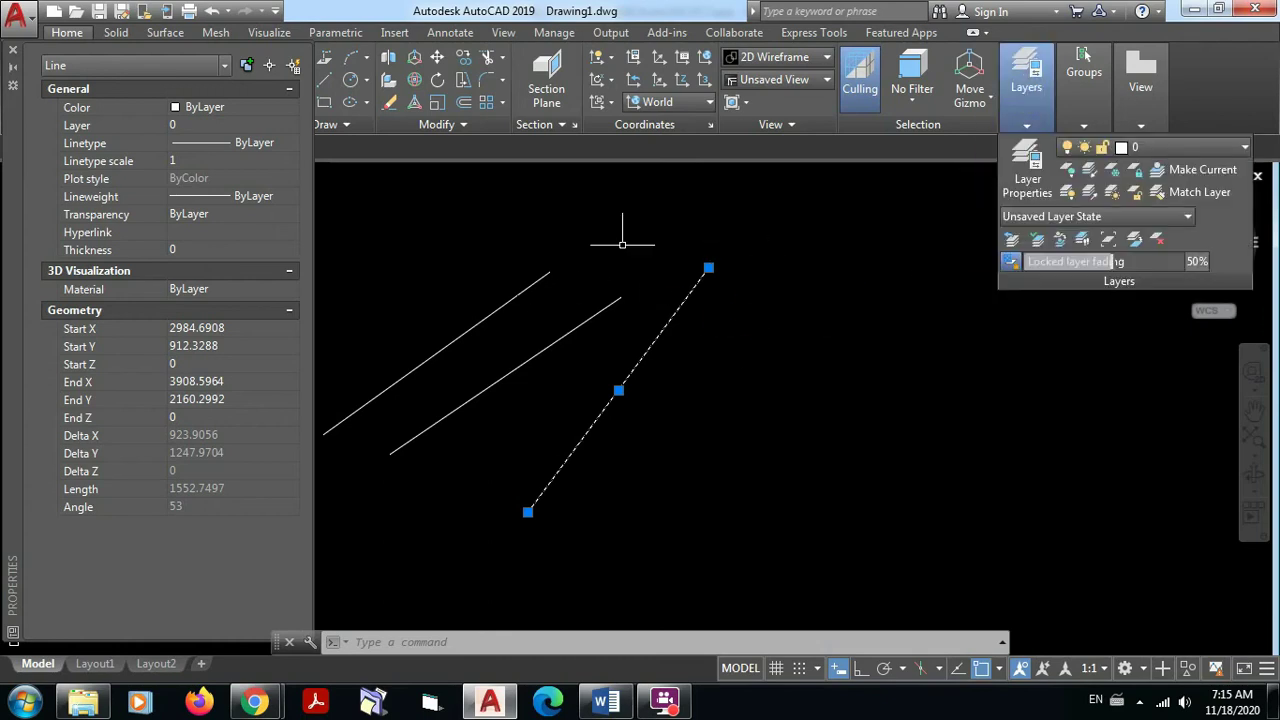
left_click(16, 57)
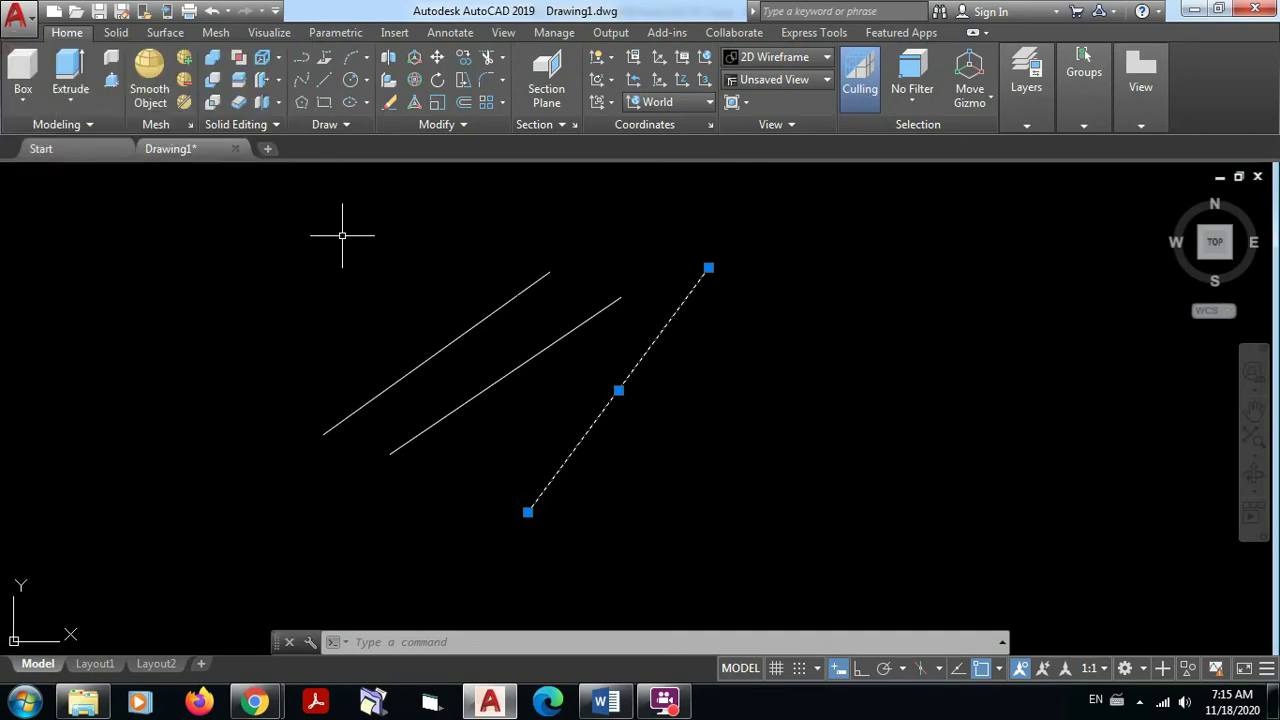
key("Escape")
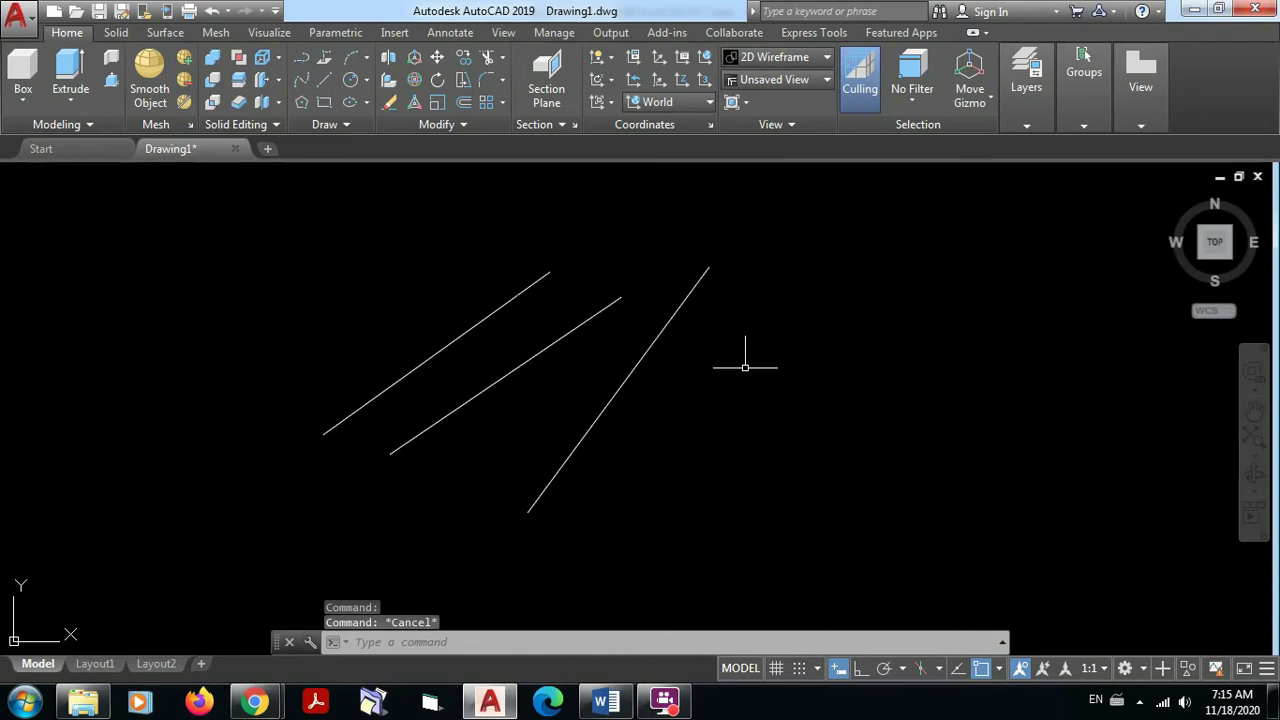
Select all three diagonal lines and delete them from the drawing
left_click(746, 364)
left_click(333, 249)
key("Delete")
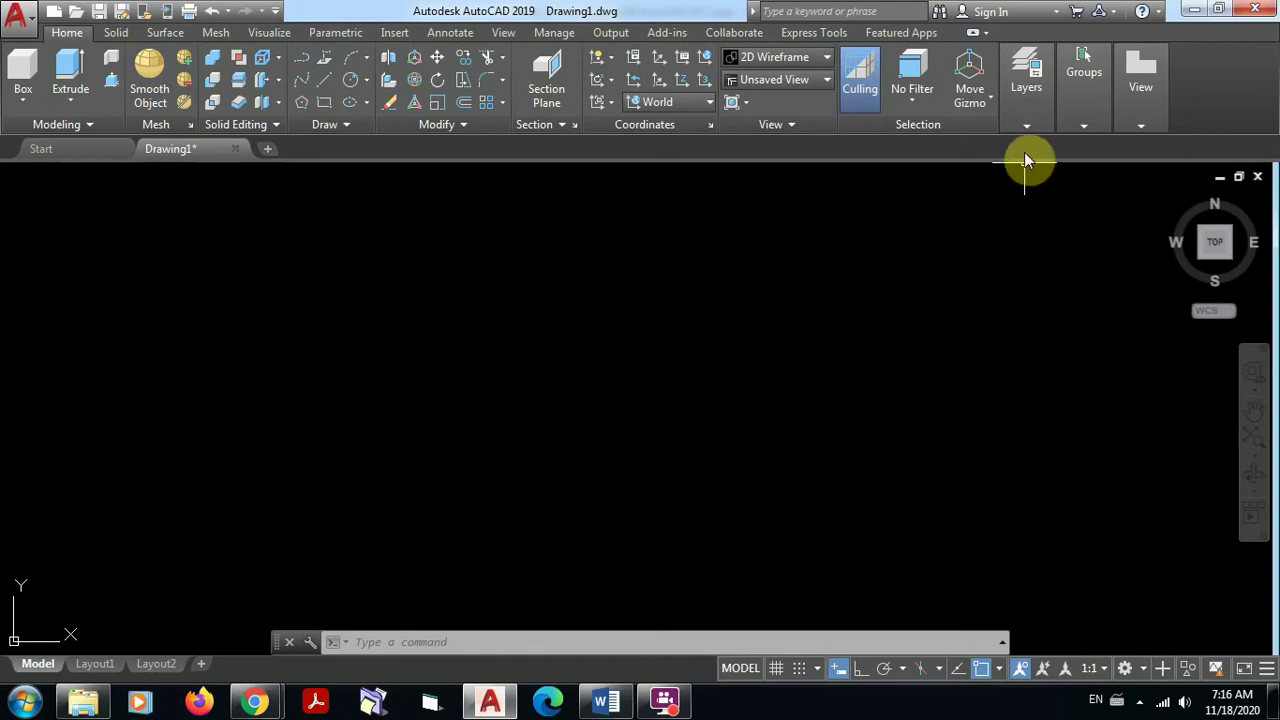
Open the Layer Properties Manager to examine layer 0's on and lock settings, and widen the palette
left_click(1030, 126)
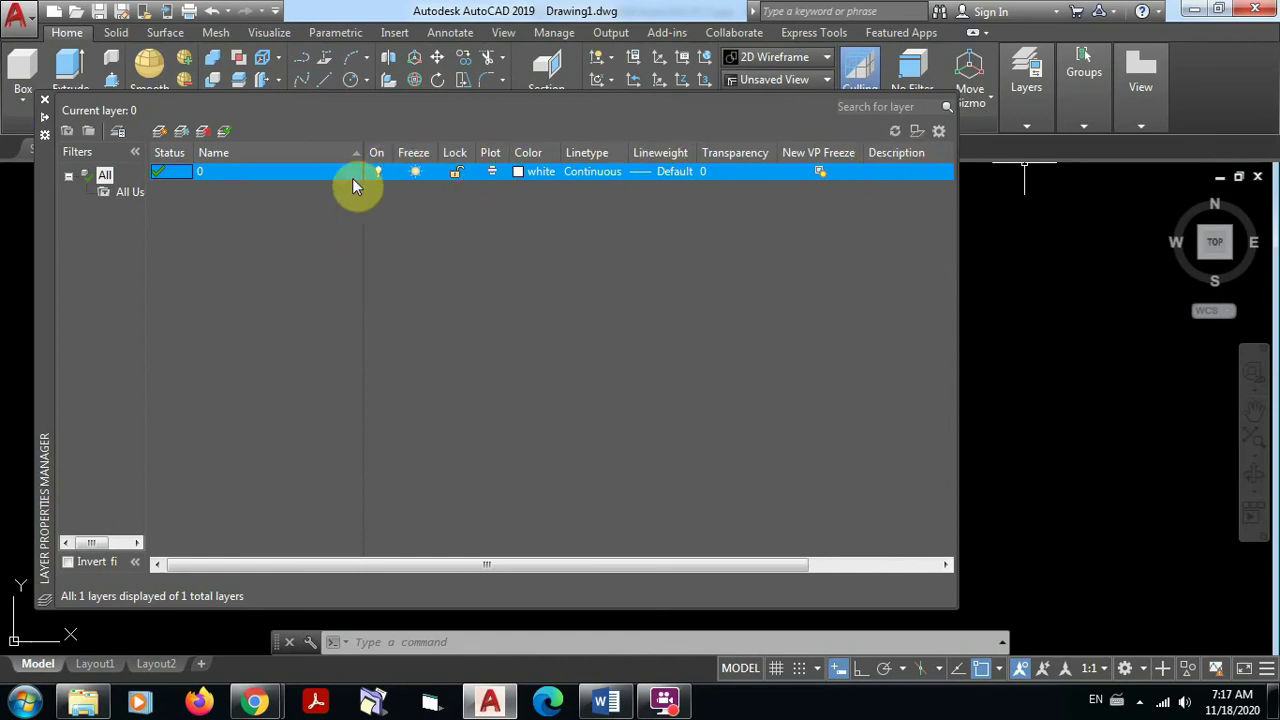
left_click(380, 171)
left_click(456, 171)
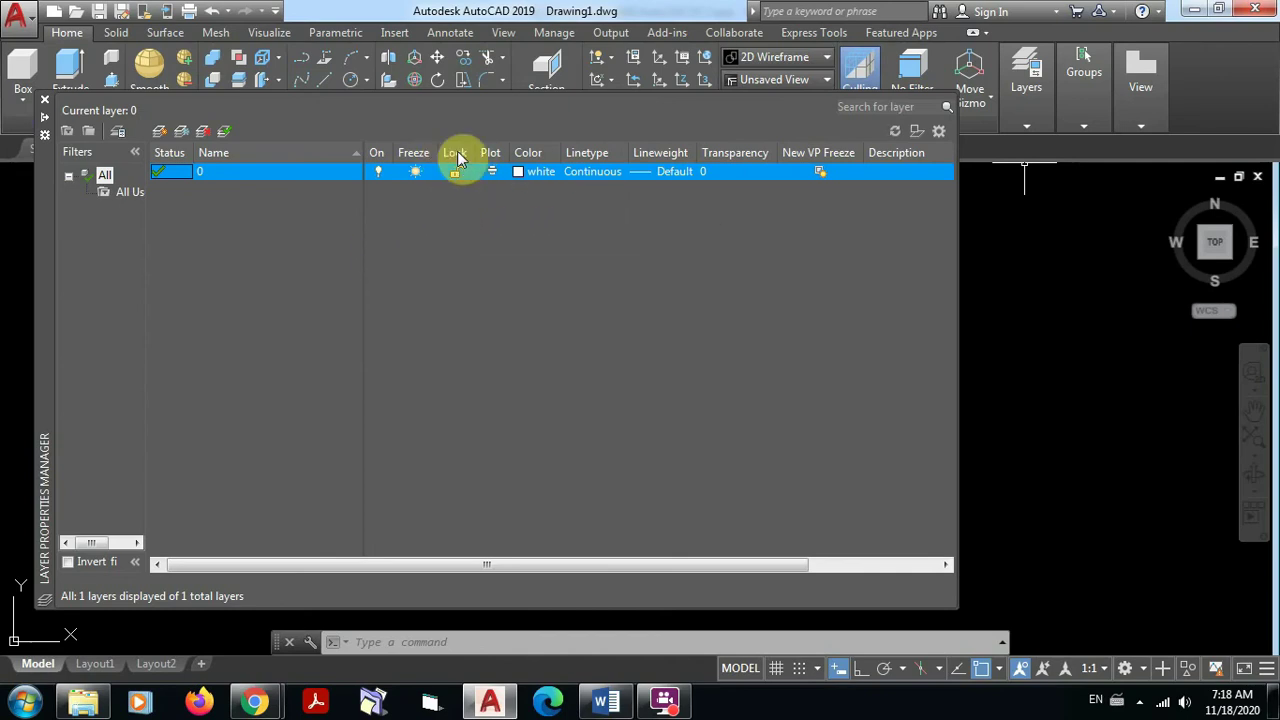
left_click(456, 172)
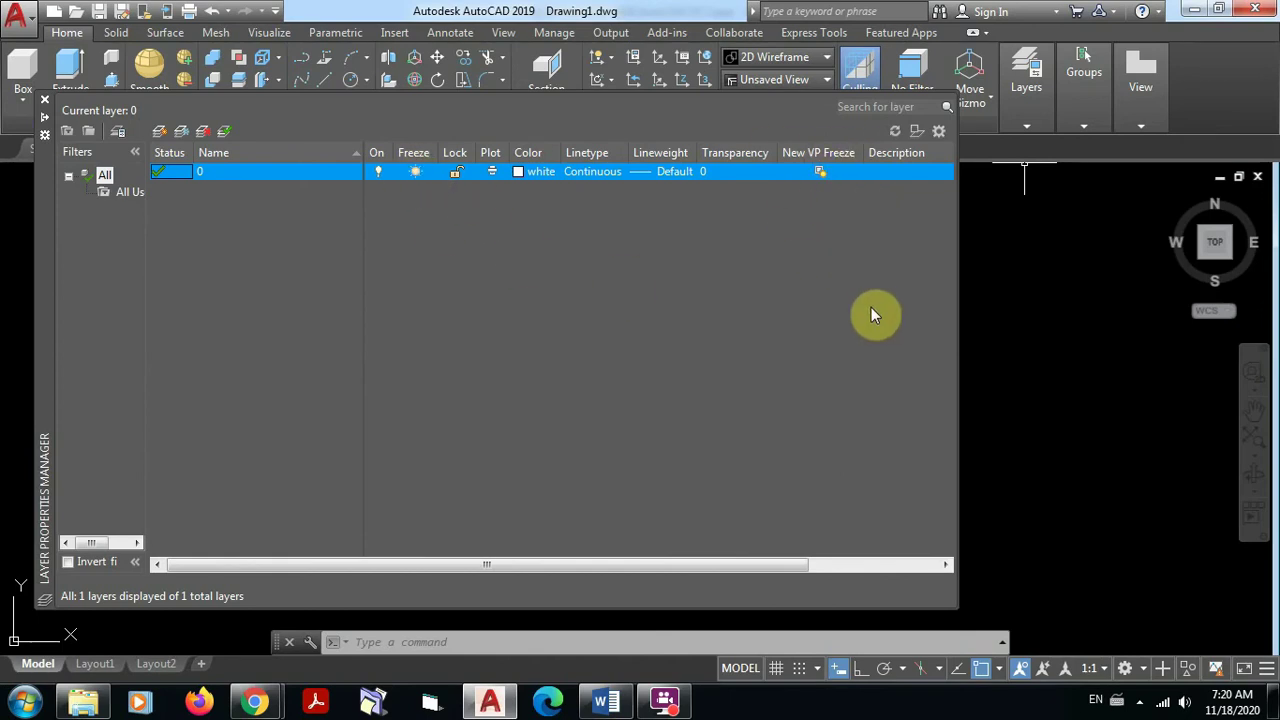
left_click_drag(958, 207, 1062, 207)
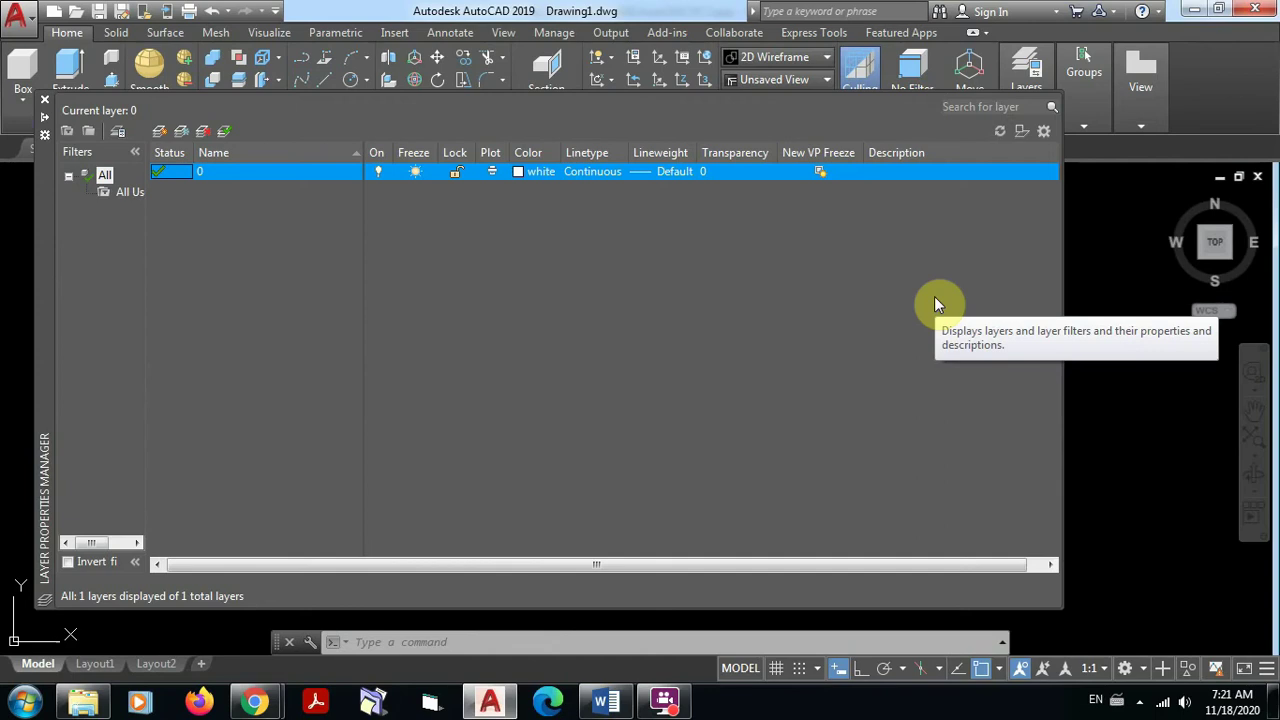
Check the topics list in Word, and return to AutoCAD to create a new layer in the Layer Properties Manager
left_click(605, 702)
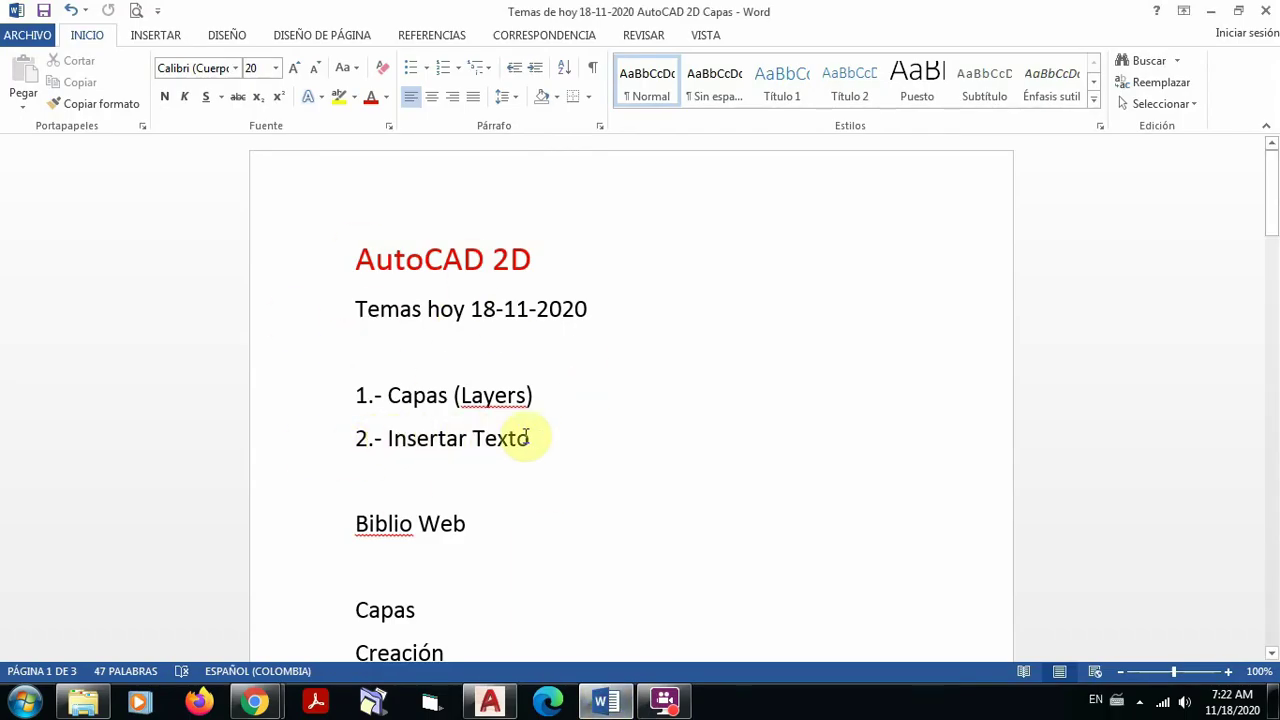
left_click(1215, 12)
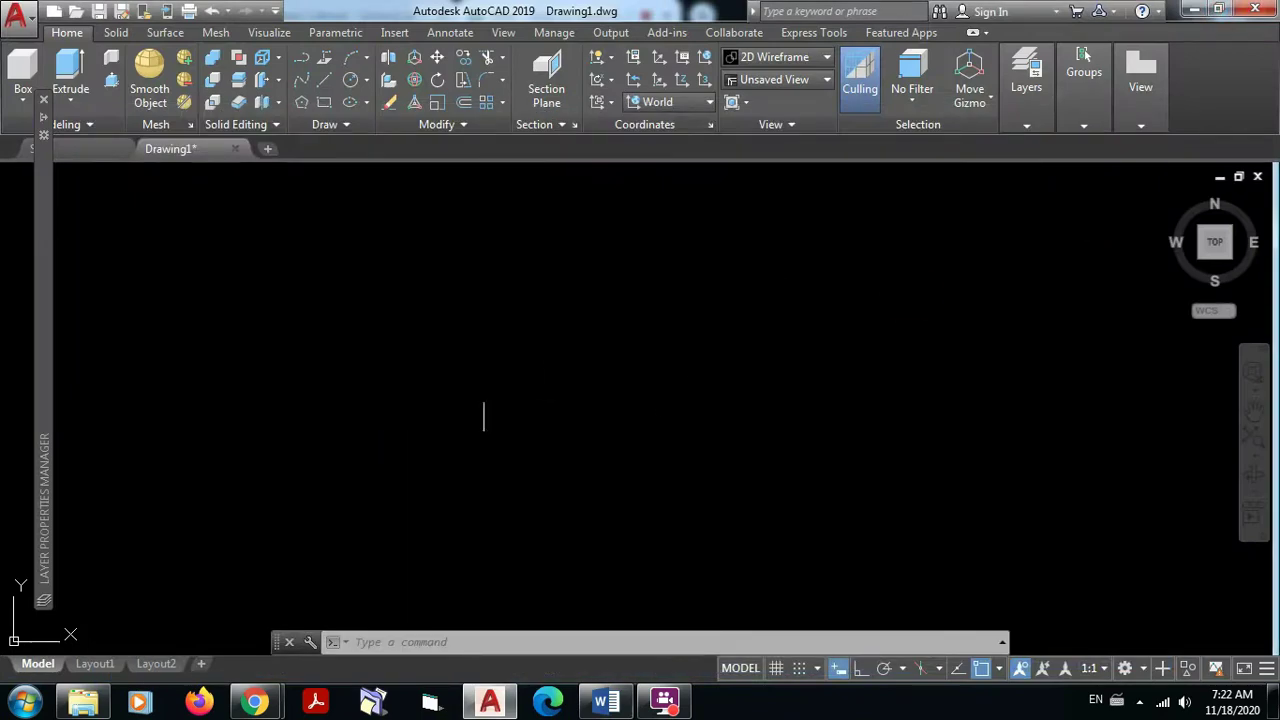
mouse_move(47, 241)
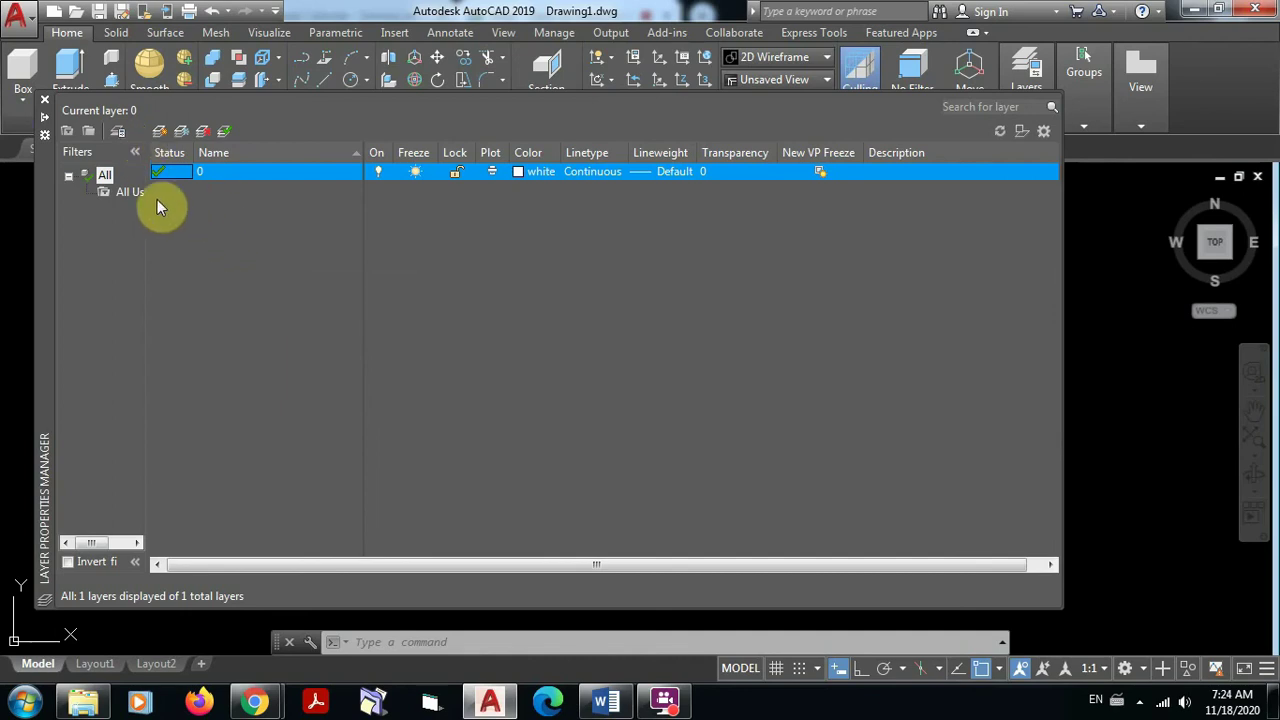
left_click(159, 136)
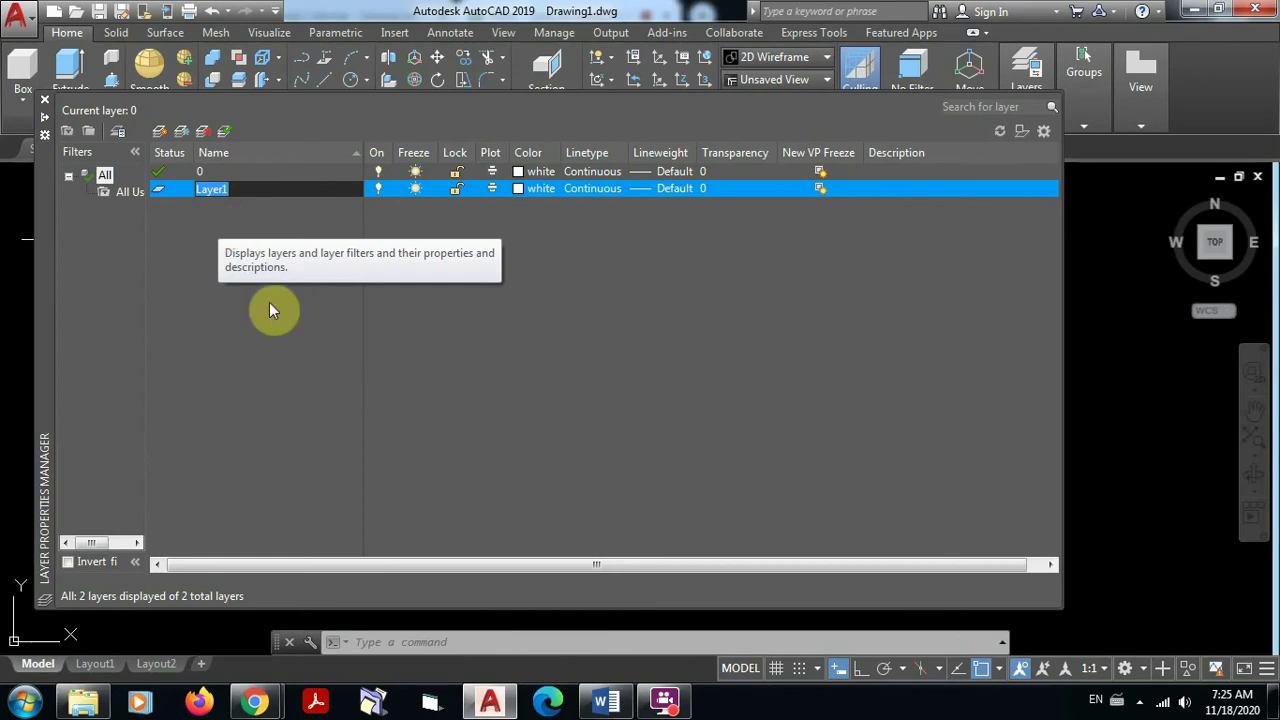
Switch to the Word topics document, find the CPNAA entry below the layer notes and highlight it for discussion
left_click(604, 706)
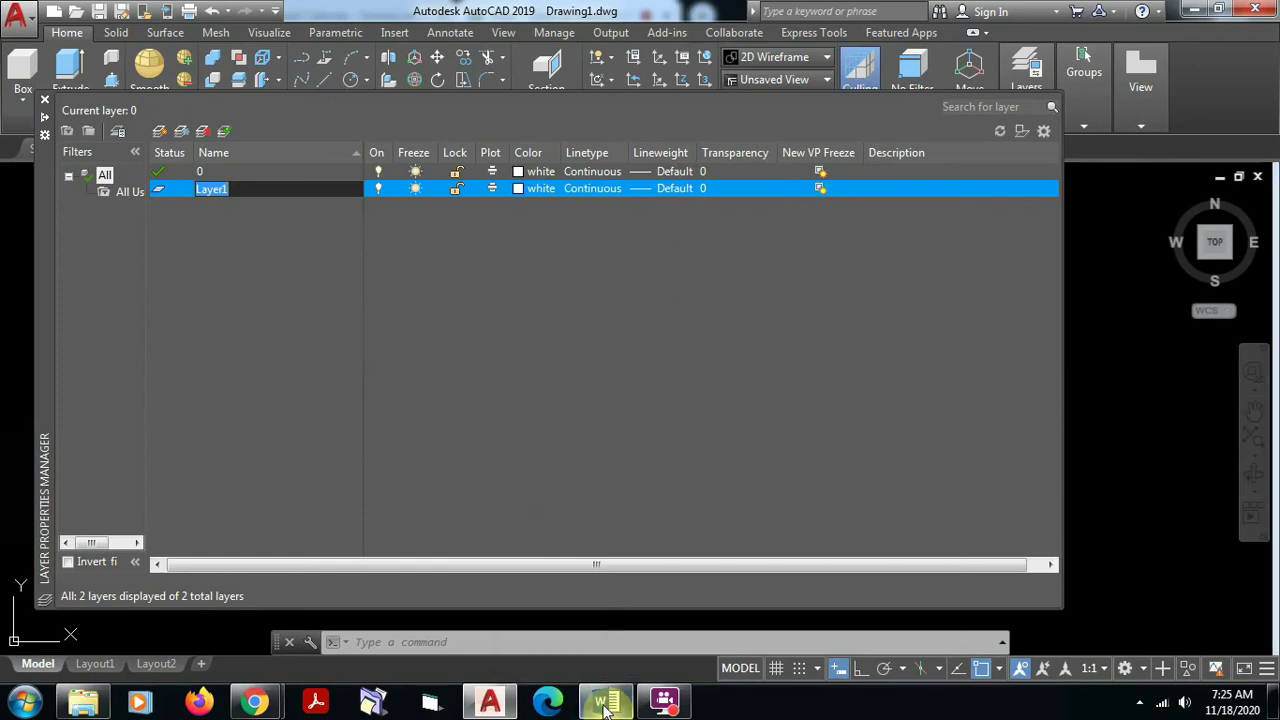
scroll(493, 546, "down", 10)
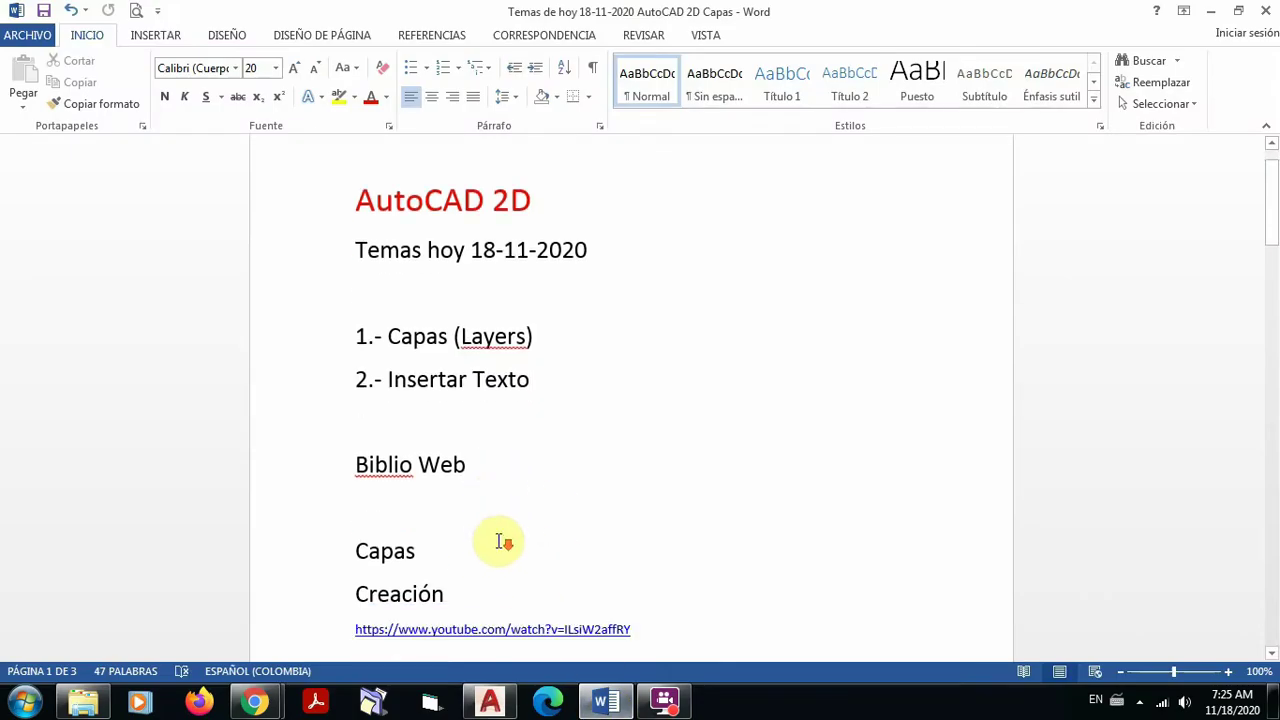
scroll(500, 541, "down", 7)
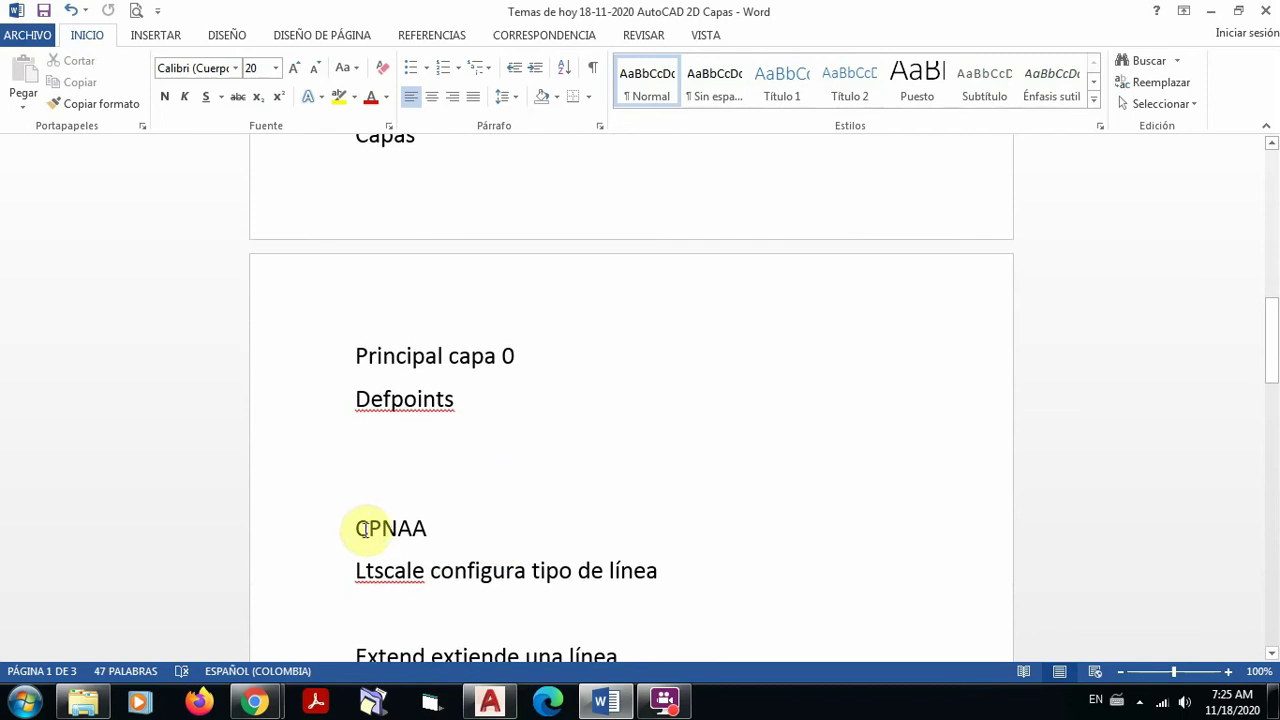
left_click_drag(356, 528, 445, 528)
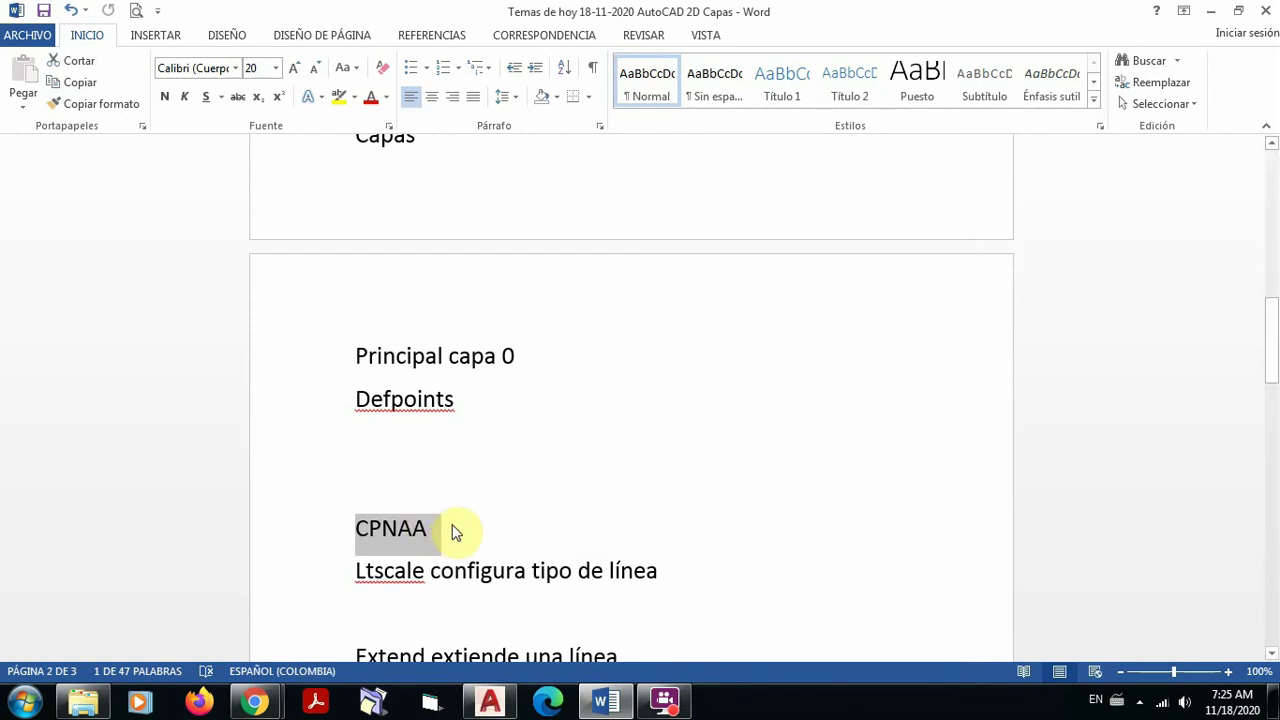
left_click_drag(445, 528, 350, 526)
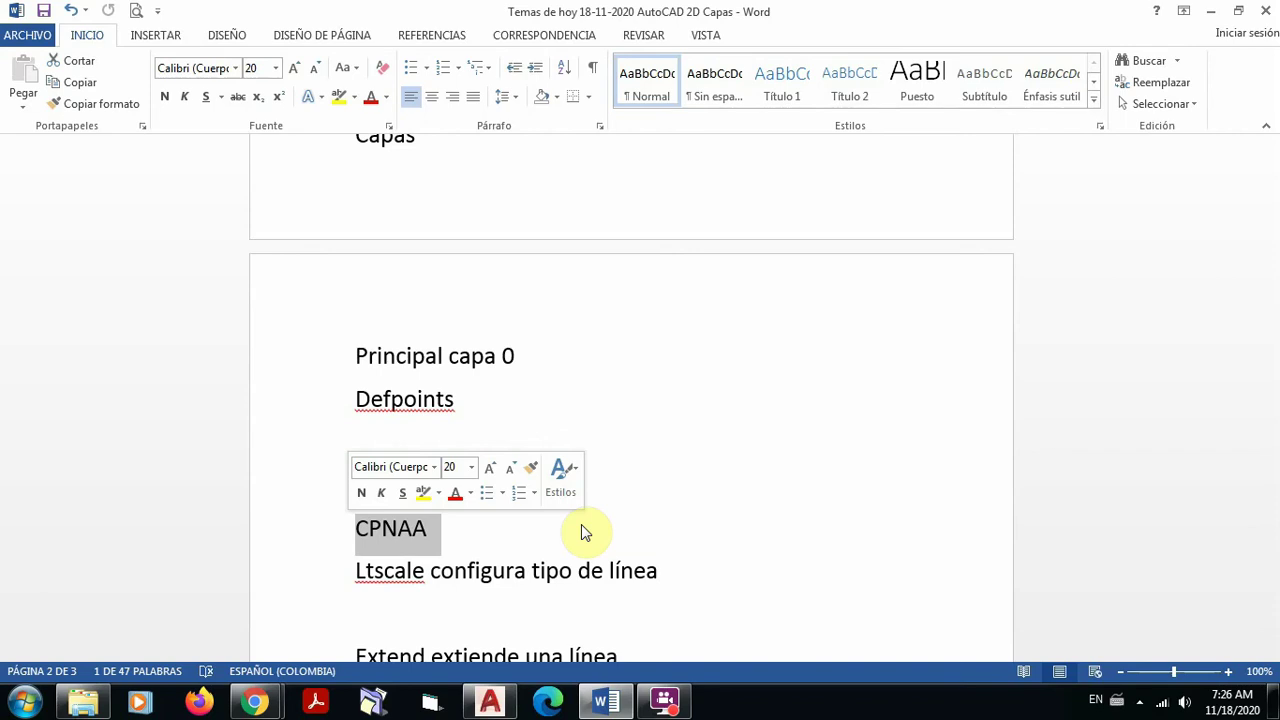
left_click(446, 530)
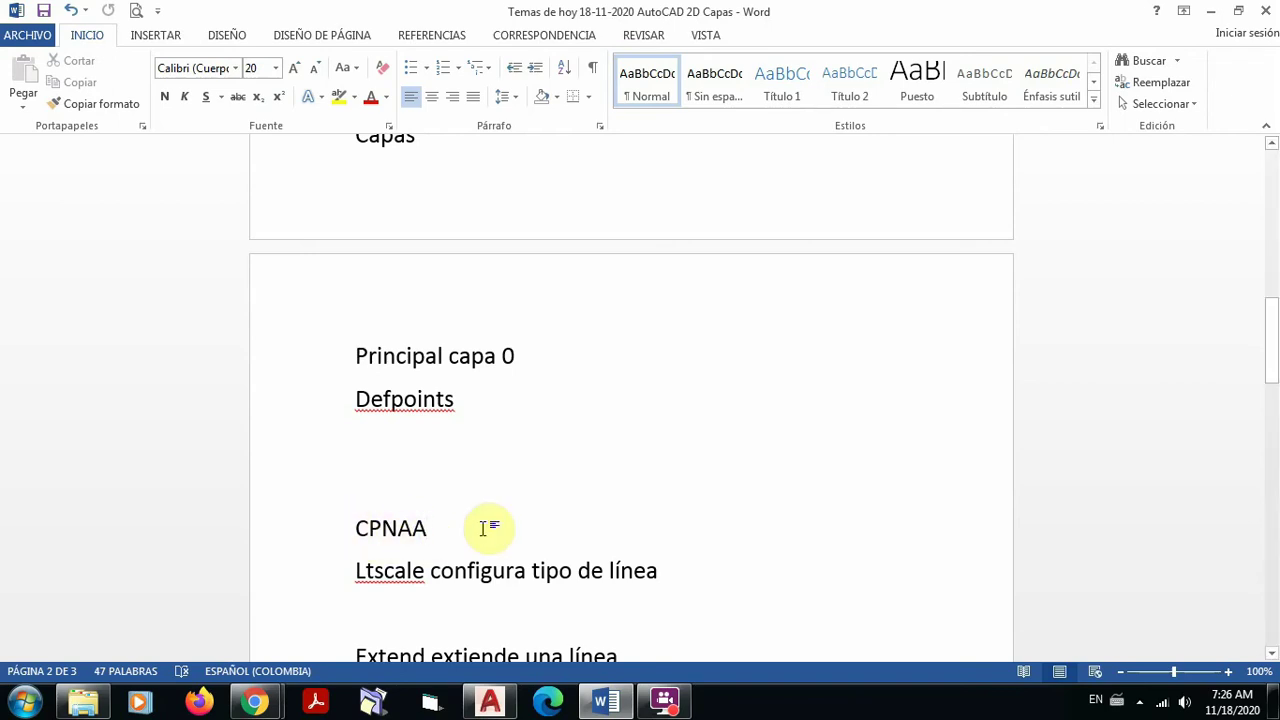
Highlight the word CPNAA in the topics document once more, and clear the selection
left_click(355, 528)
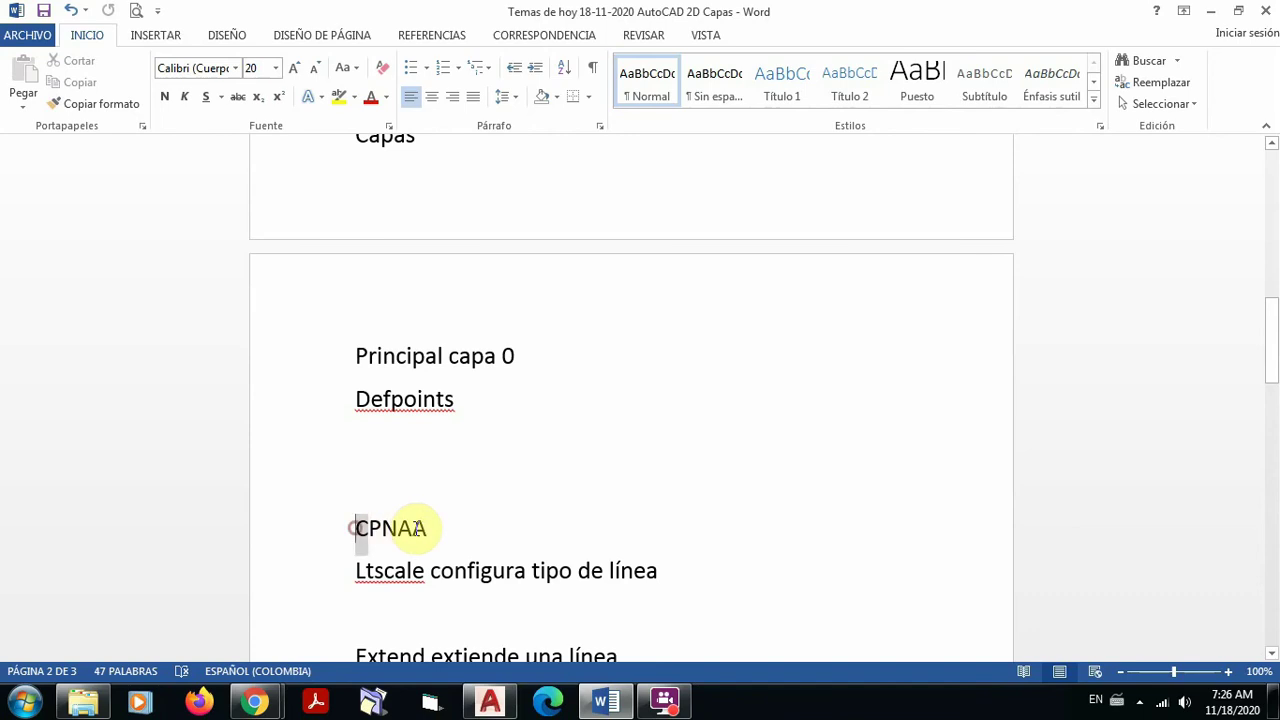
left_click_drag(417, 528, 420, 527)
left_click(512, 539)
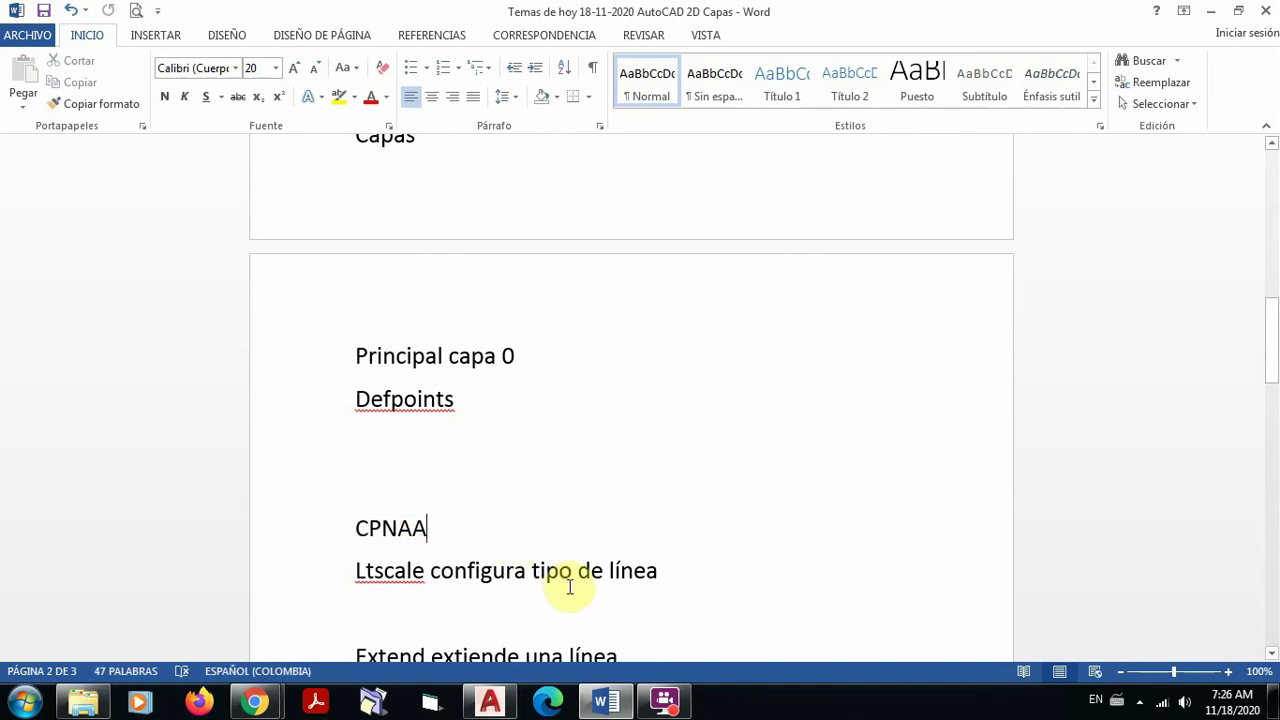
Switch back to AutoCAD and name the new layer A-Ejes in the Layer Properties Manager
mouse_move(490, 672)
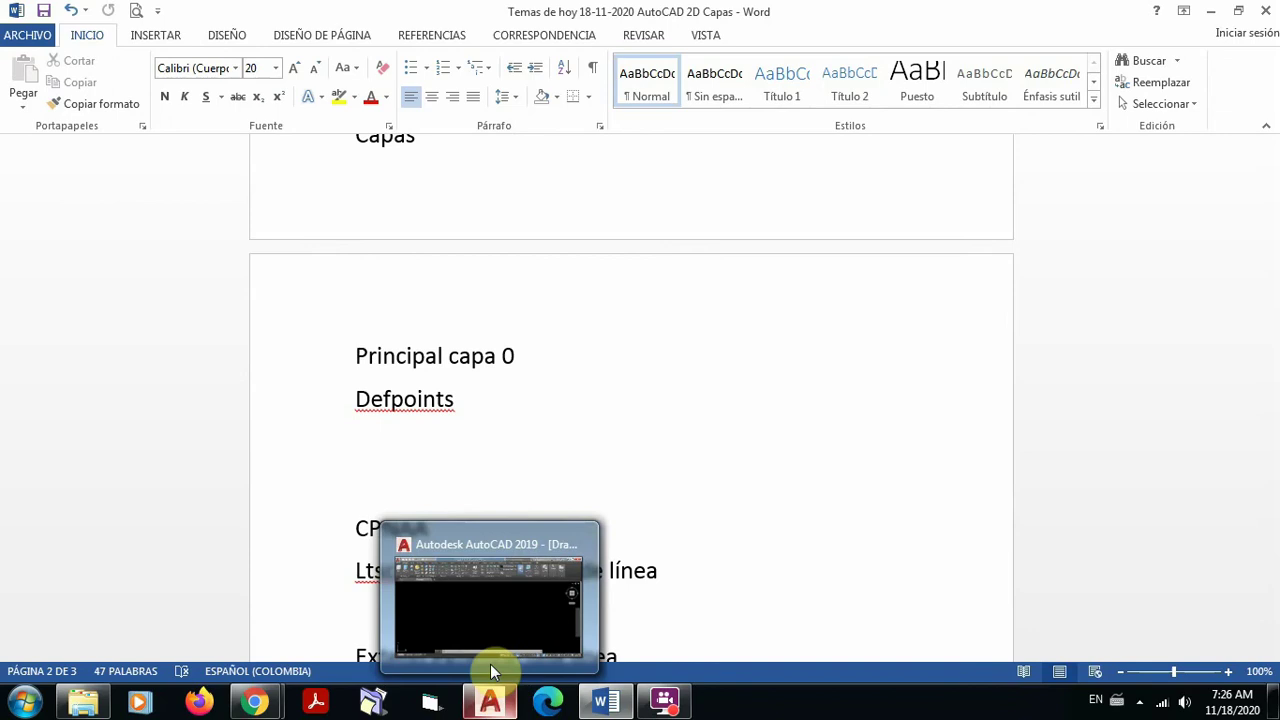
left_click(483, 629)
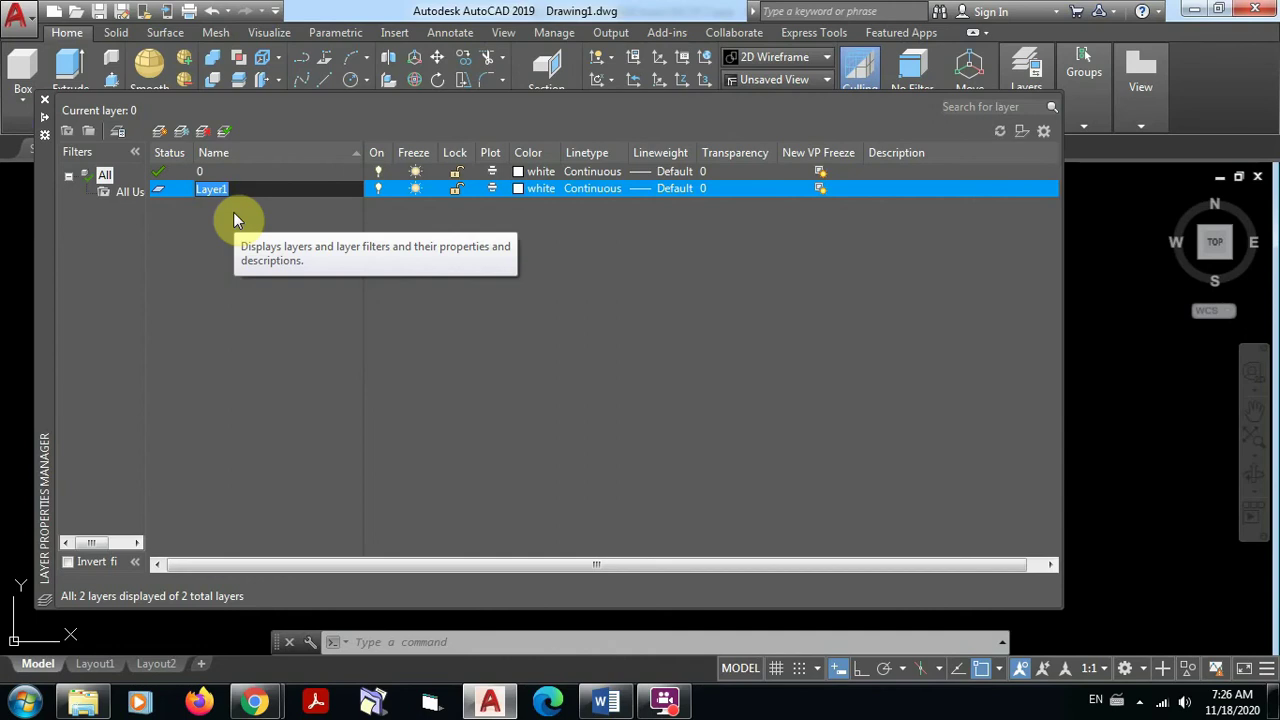
type("A")
type("-")
type("Ejes")
key("Return")
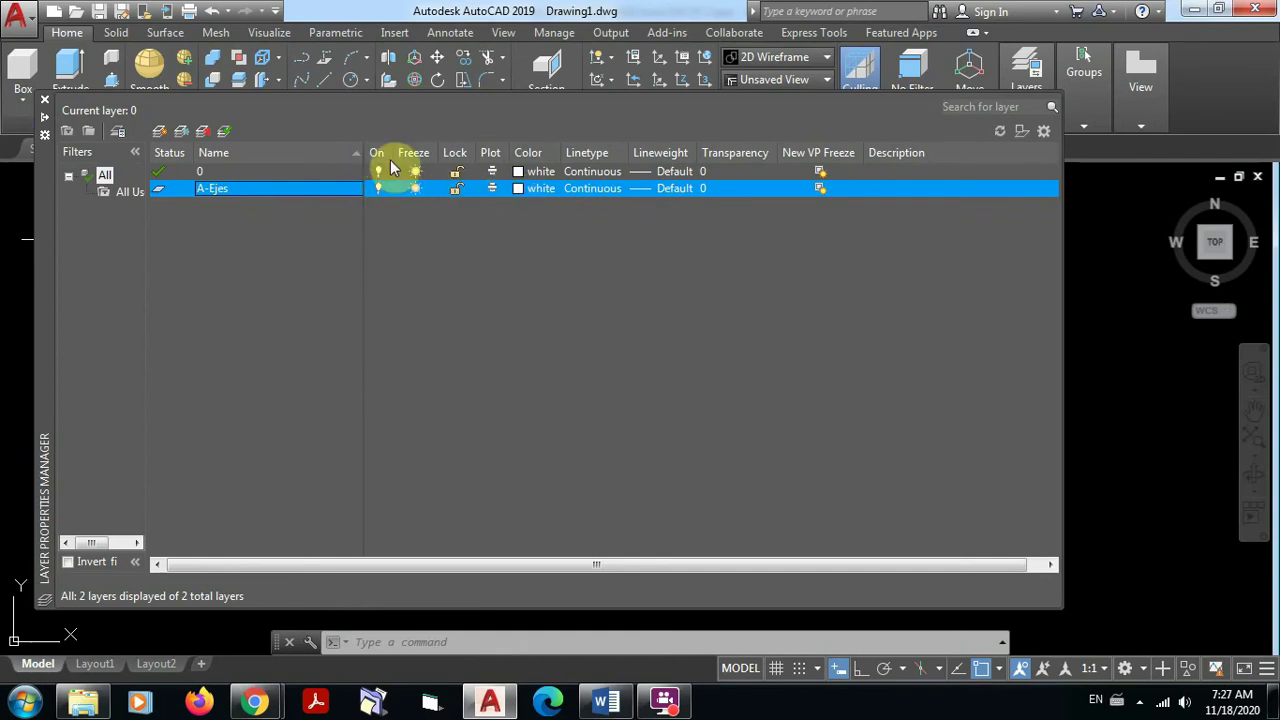
Open the color selection for the A-Ejes layer and move its dialog nearer the layer's properties
left_click(518, 188)
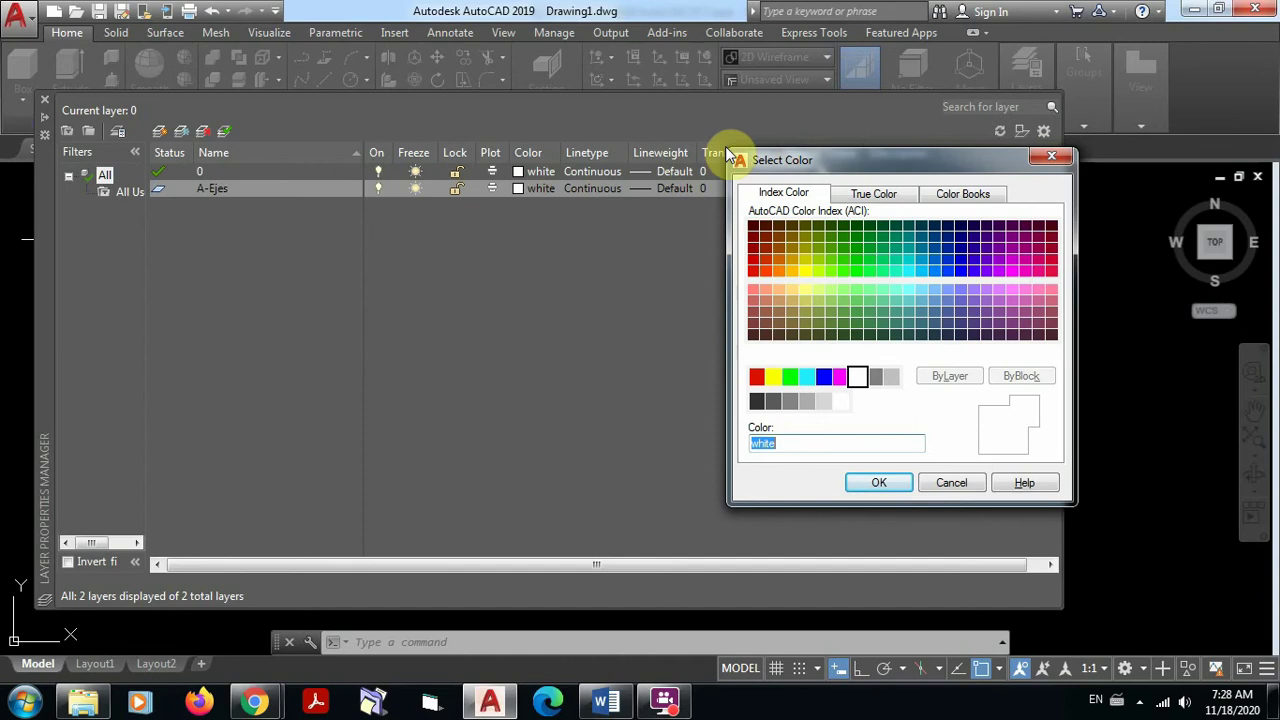
left_click_drag(860, 155, 706, 87)
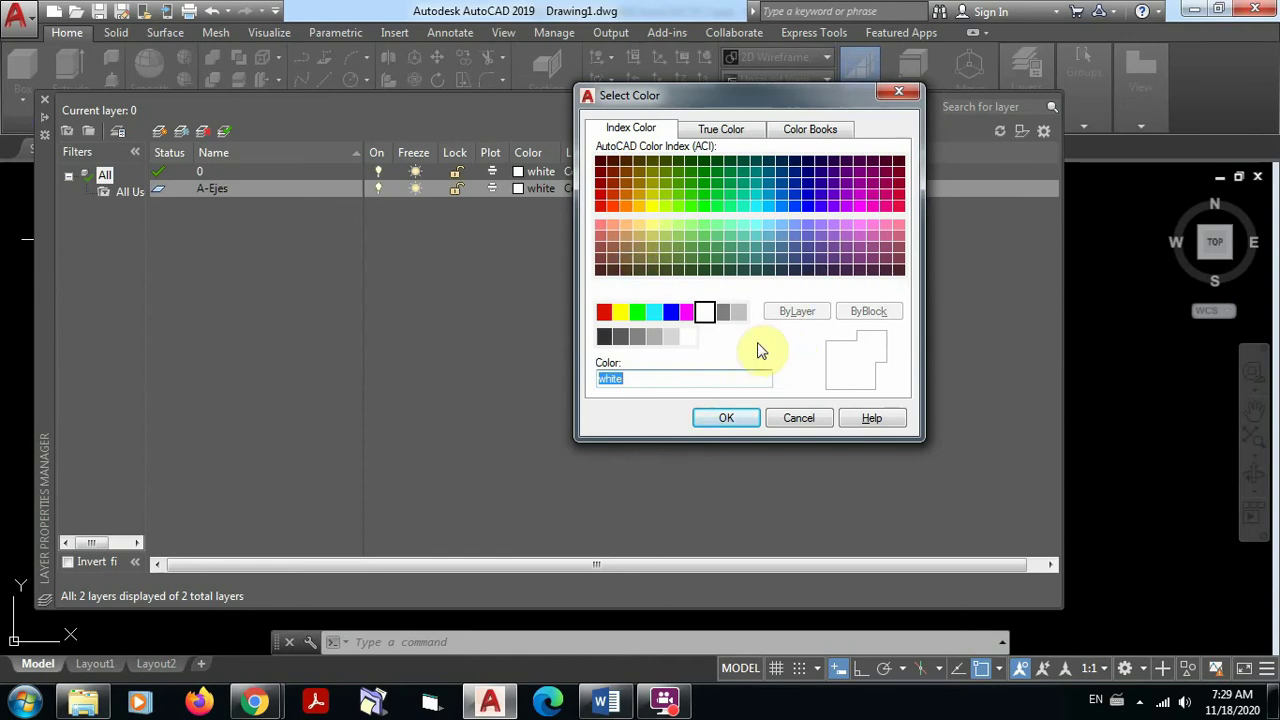
Try a true color green for the A-Ejes layer, varying its luminance and settling on hue 138, saturation 65, luminance 60
left_click(724, 134)
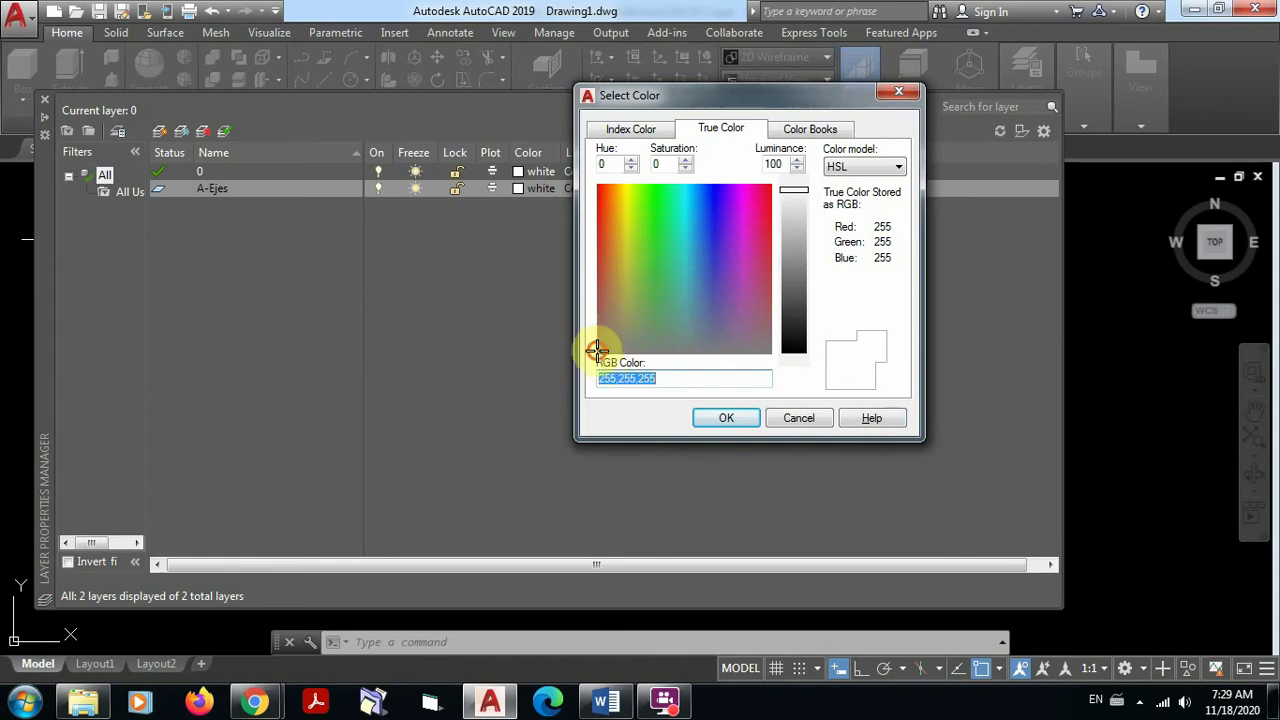
left_click_drag(597, 351, 664, 241)
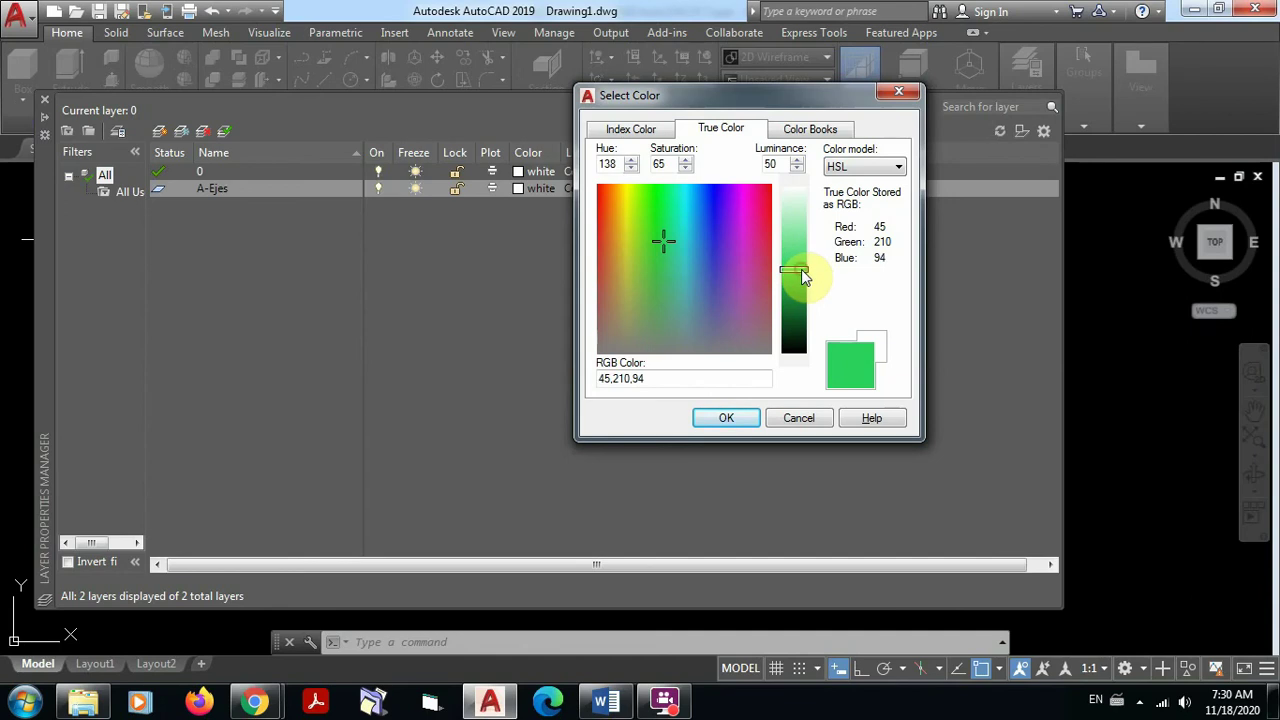
mouse_move(803, 276)
left_mouse_down()
mouse_move(809, 208)
mouse_move(812, 283)
mouse_move(797, 257)
mouse_move(801, 205)
mouse_move(792, 349)
left_mouse_up()
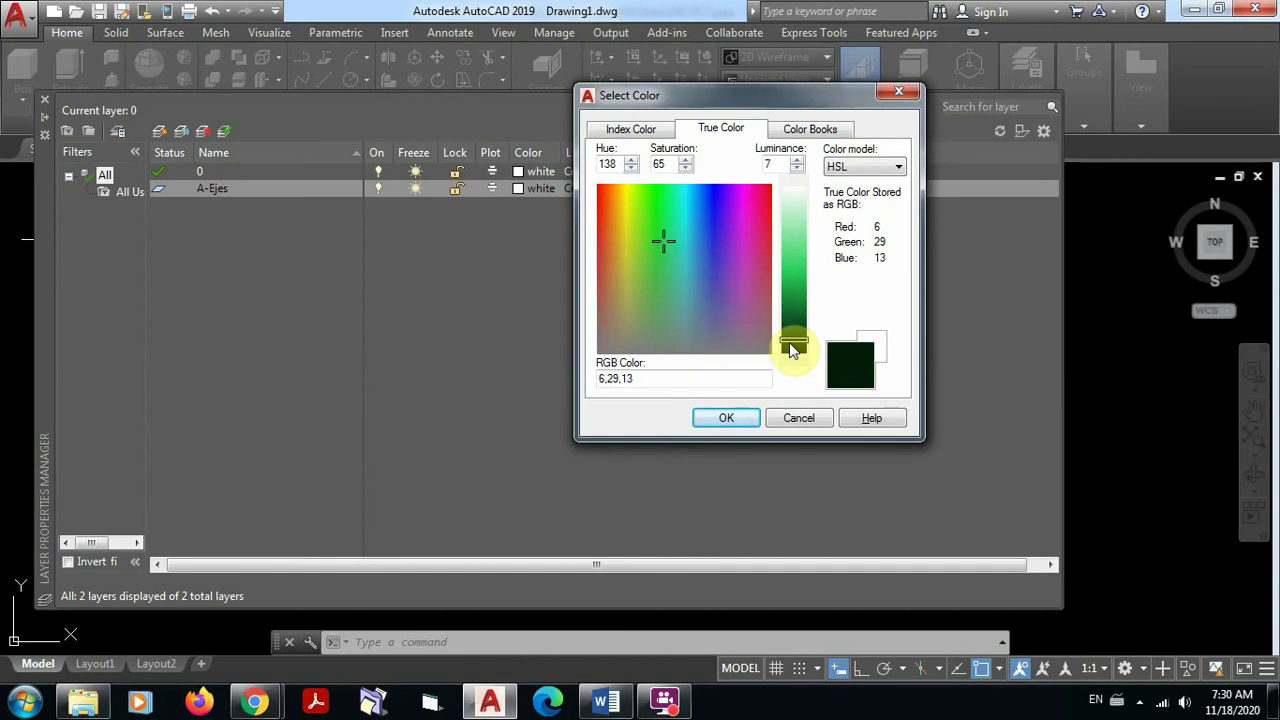
left_click_drag(792, 349, 805, 205)
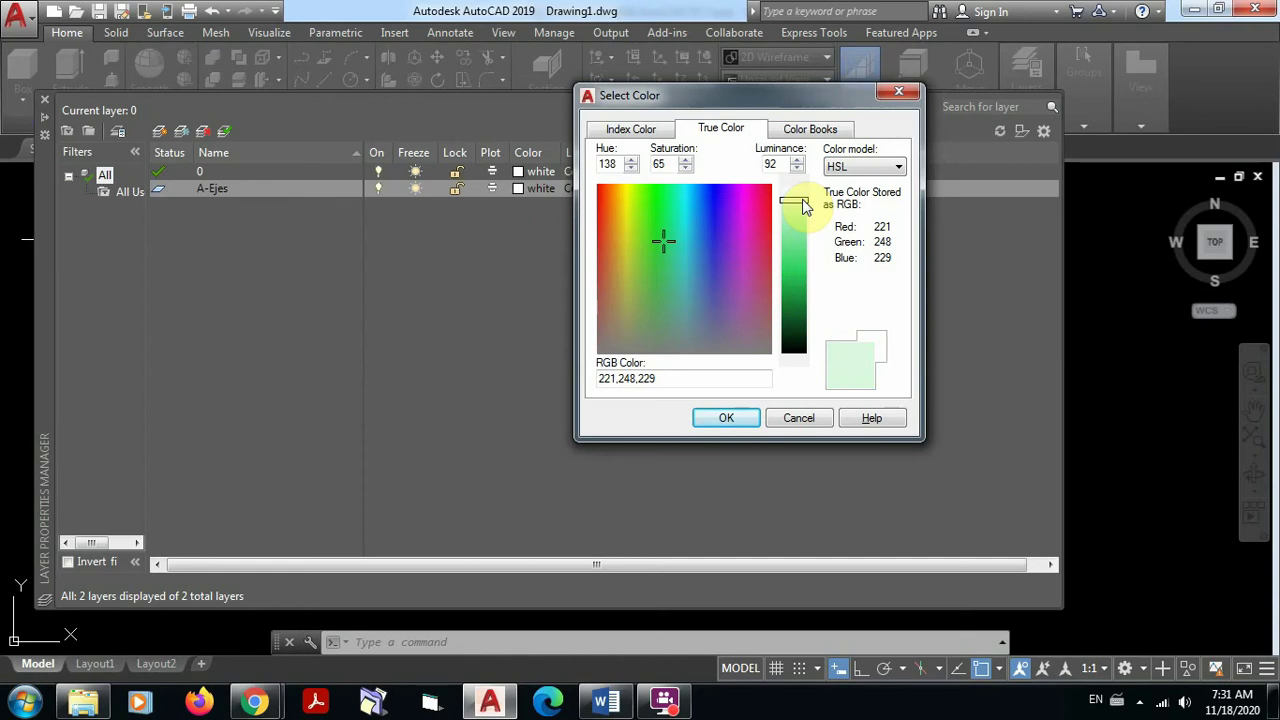
left_click_drag(803, 203, 806, 285)
left_click_drag(806, 304, 812, 268)
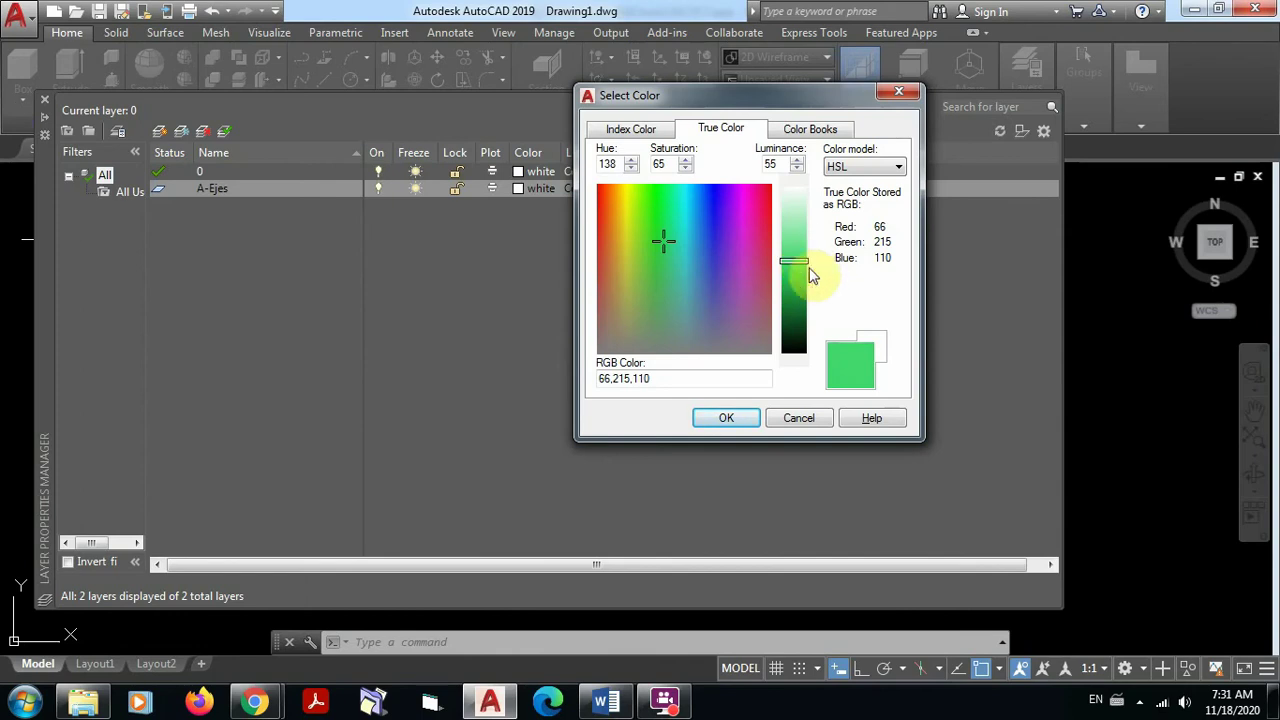
mouse_move(797, 269)
left_mouse_down()
mouse_move(797, 251)
mouse_move(791, 268)
left_mouse_up()
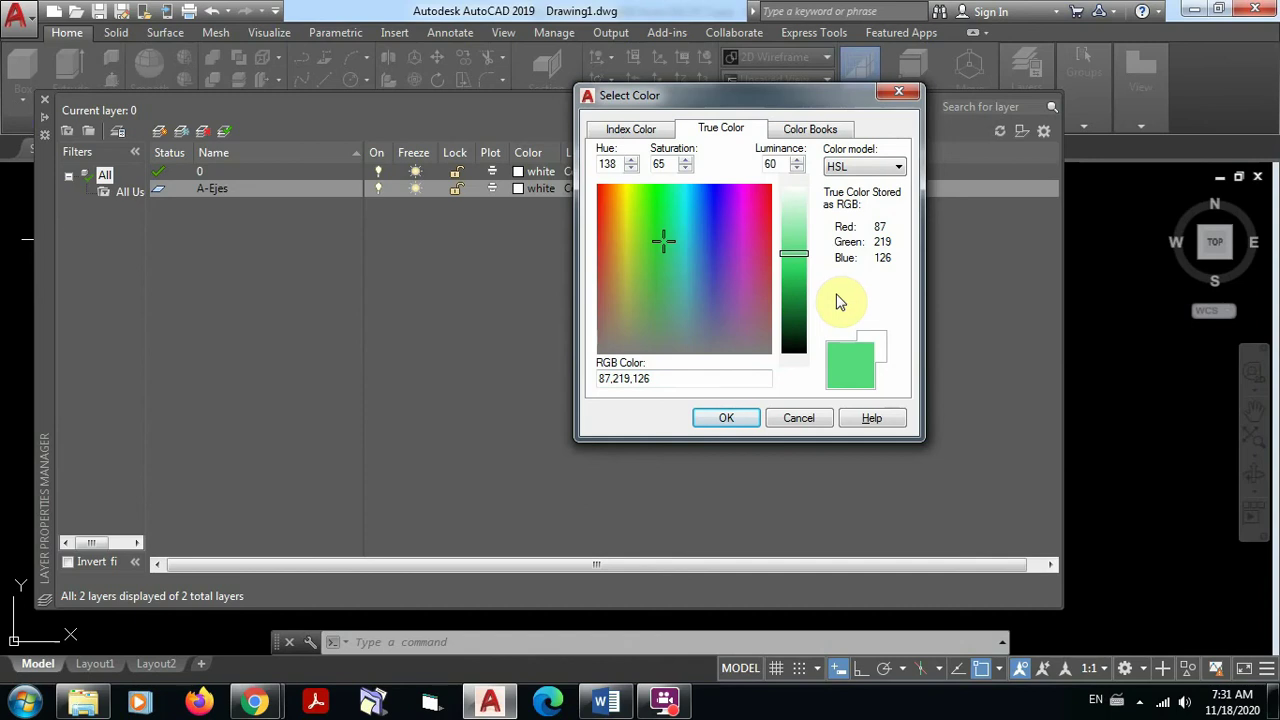
Browse the color books, choosing PANTONE Metallic Coated and examining its range of swatches
left_click(815, 131)
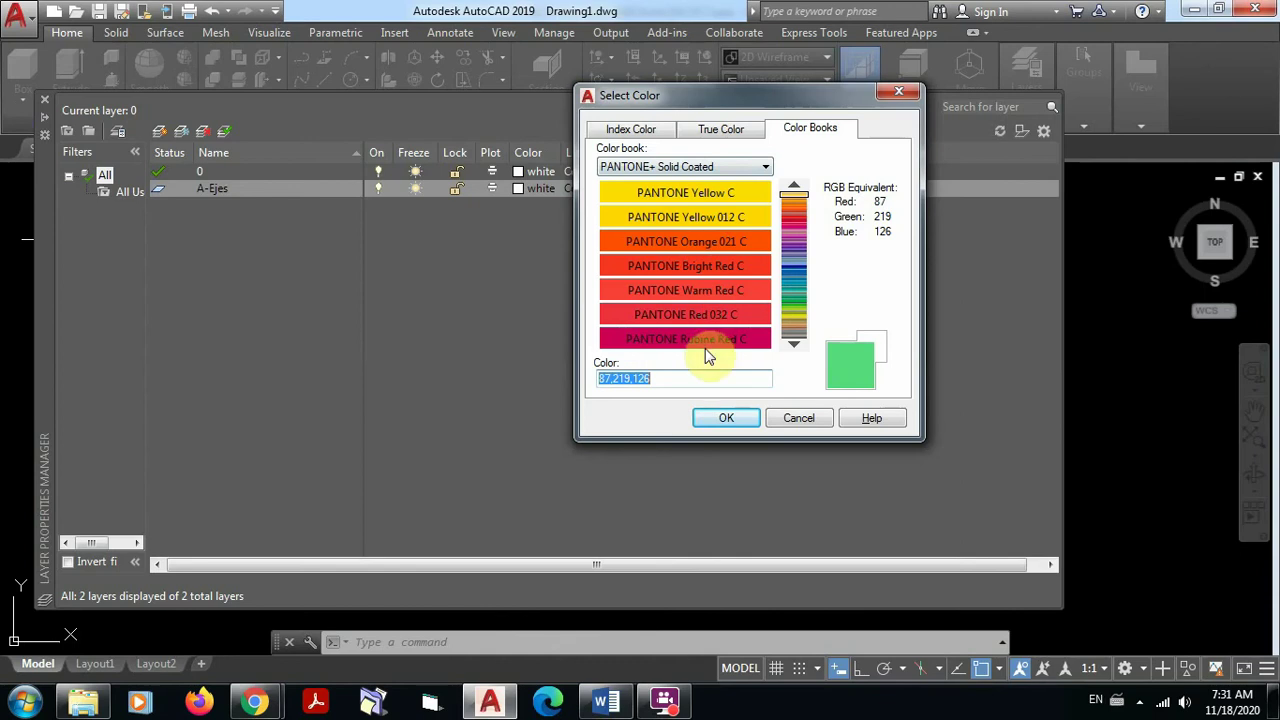
left_click(766, 168)
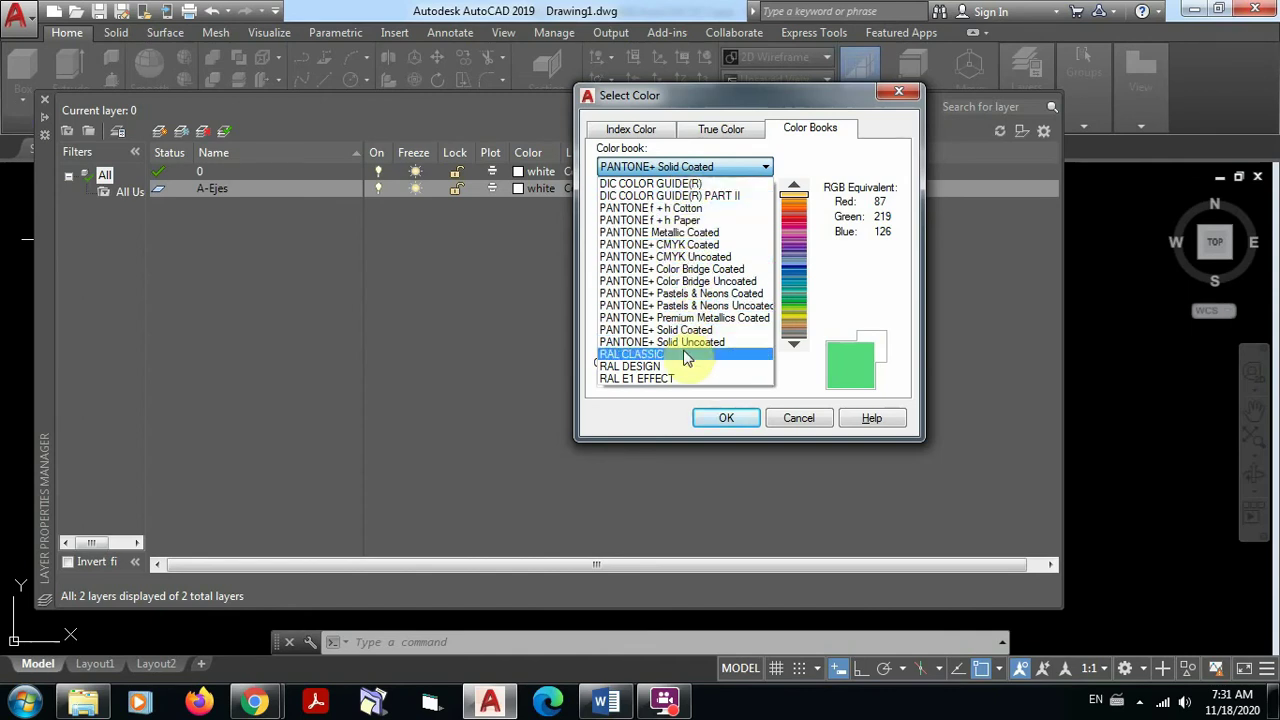
left_click(688, 233)
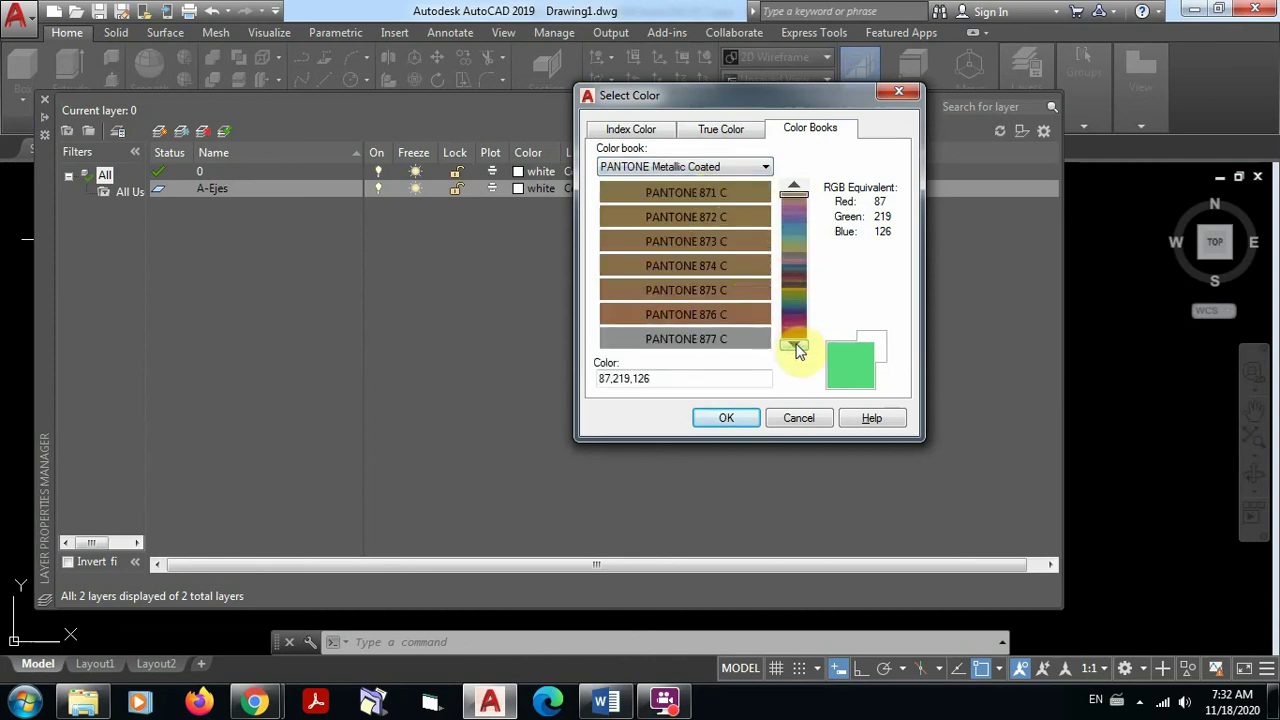
left_click_drag(798, 349, 797, 296)
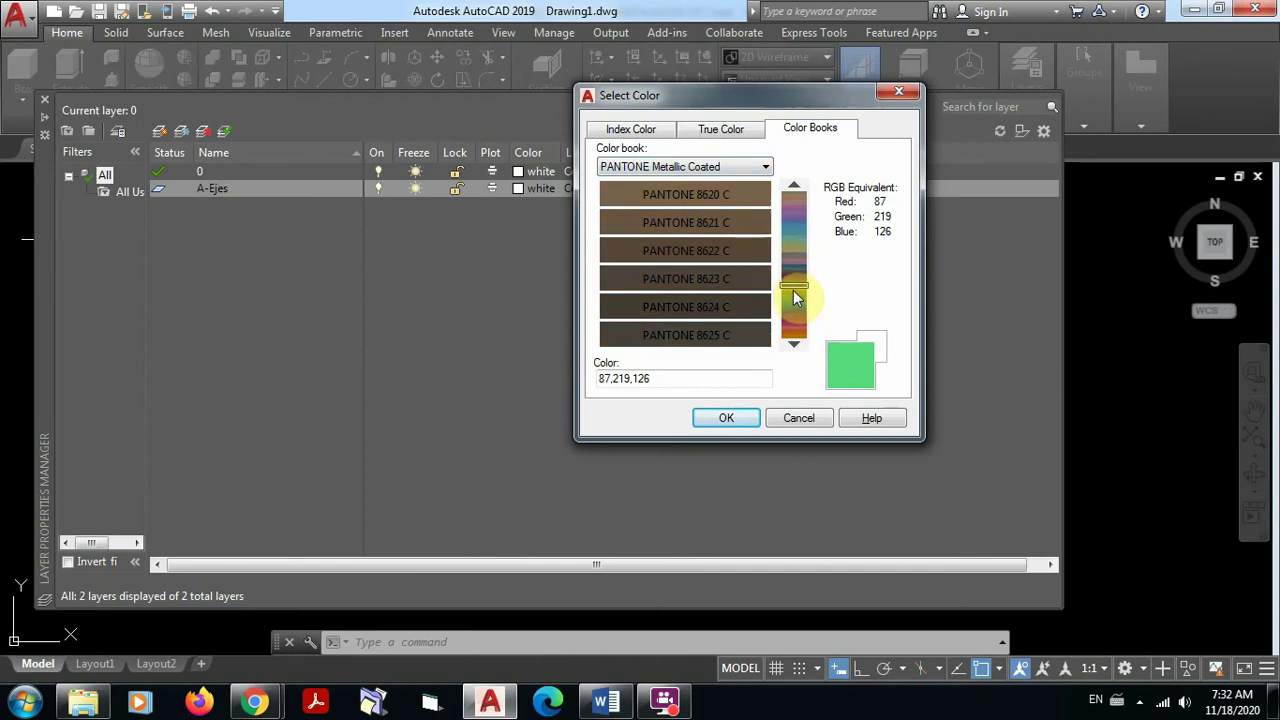
mouse_move(795, 297)
left_mouse_down()
mouse_move(794, 343)
mouse_move(780, 316)
left_mouse_up()
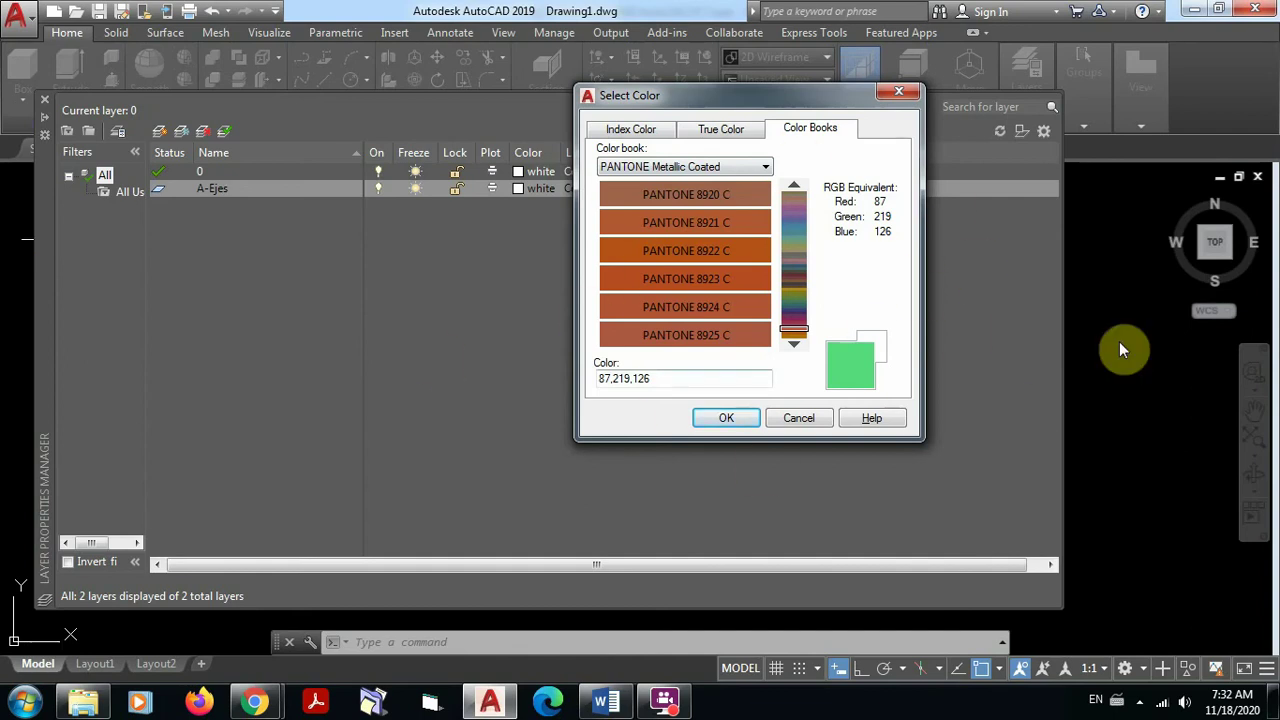
Set the A-Ejes layer's color to index color yellow
left_click(640, 131)
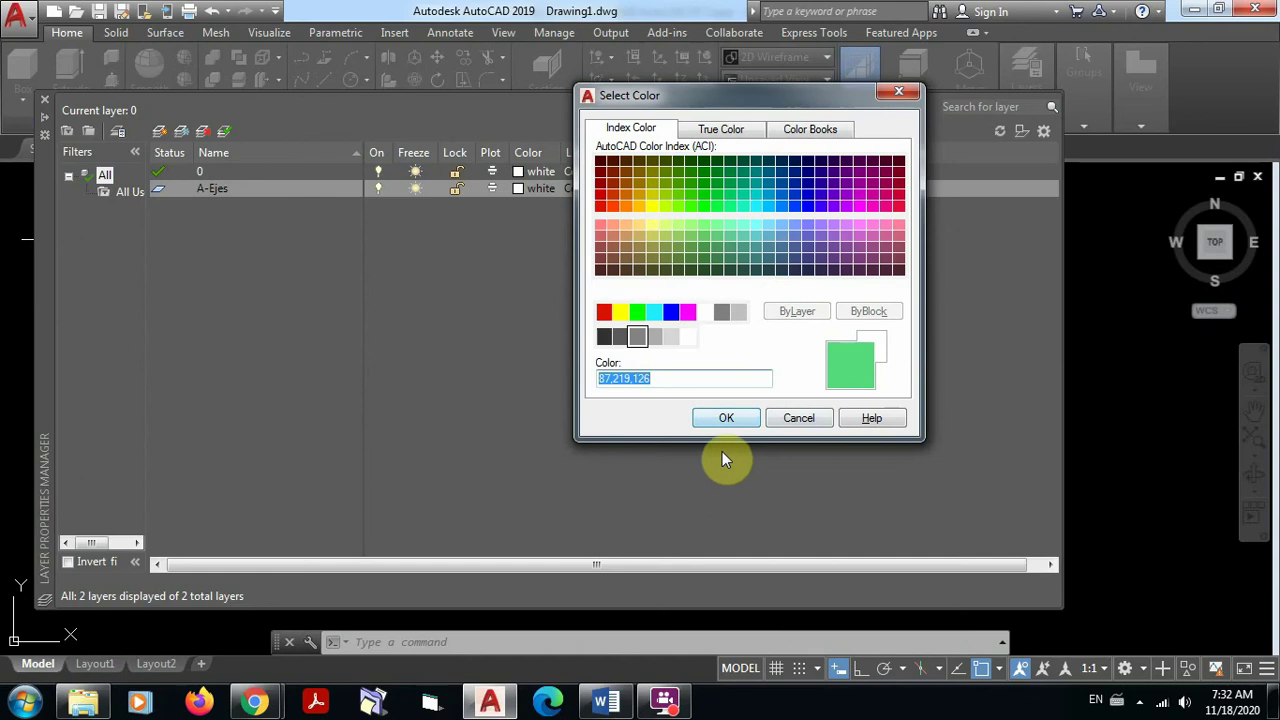
left_click(622, 314)
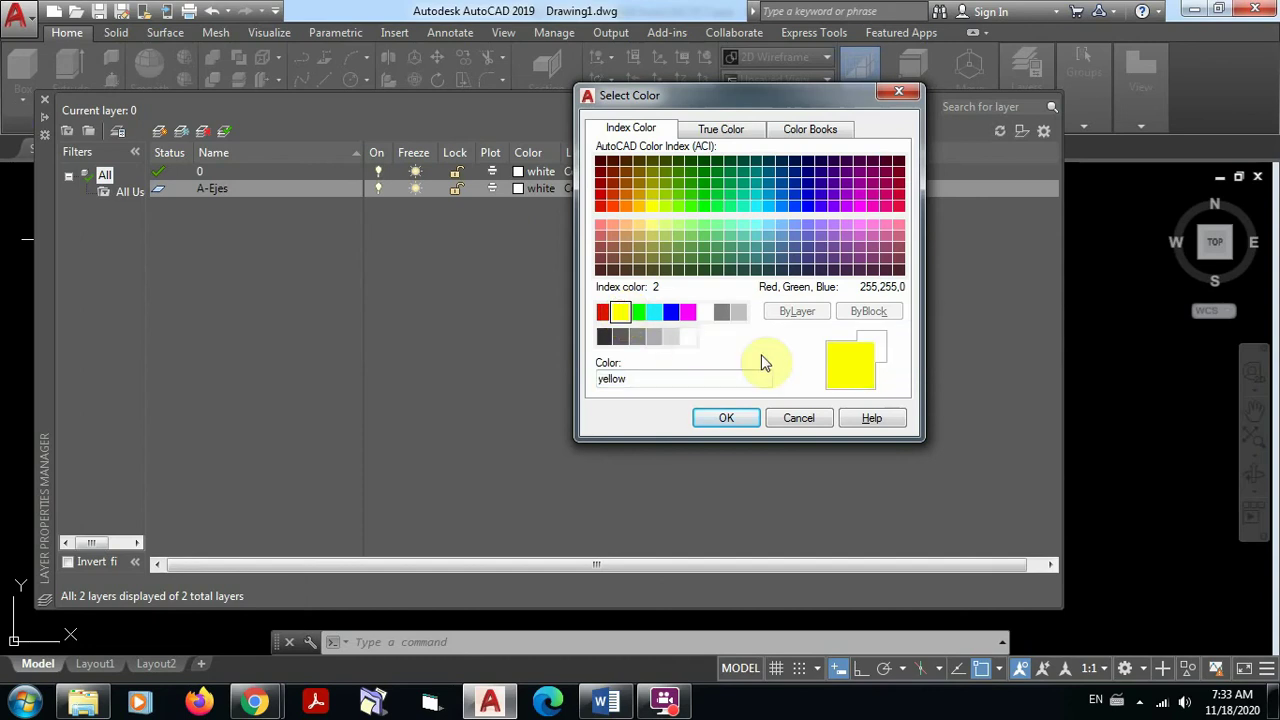
left_click(726, 419)
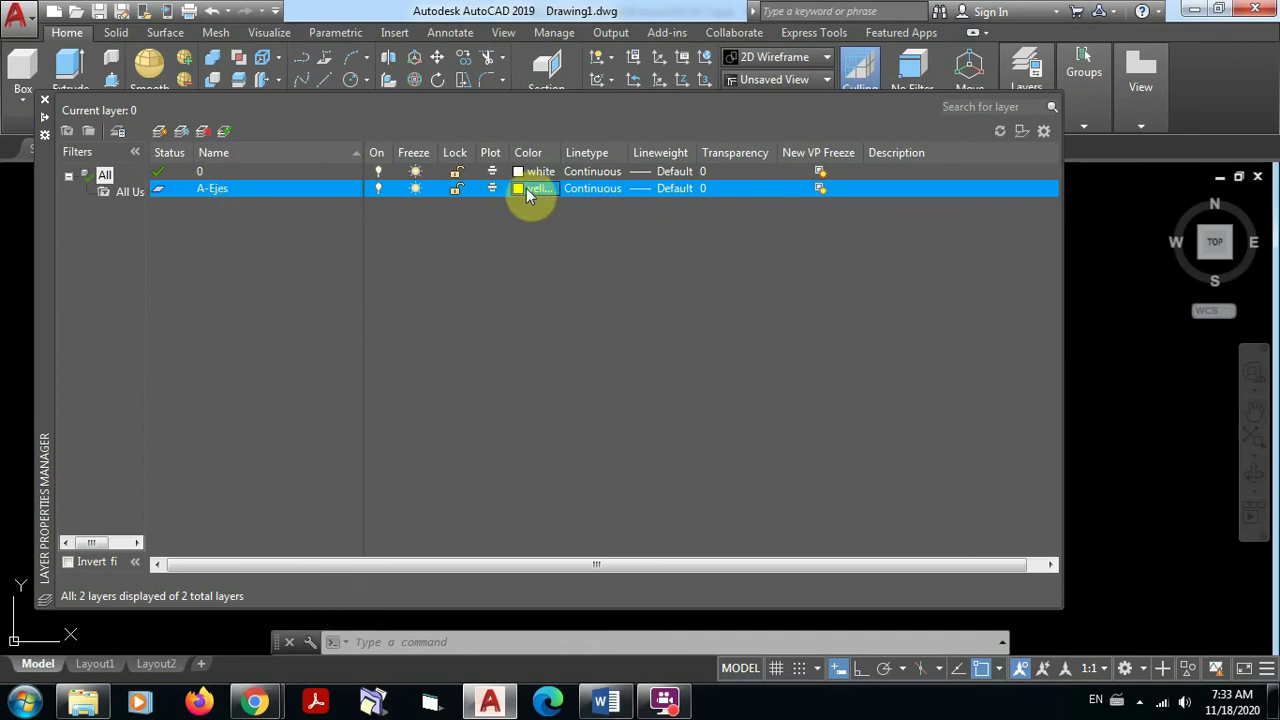
Open the linetype selection for the A-Ejes layer and bring up the linetypes available to load
left_click(590, 195)
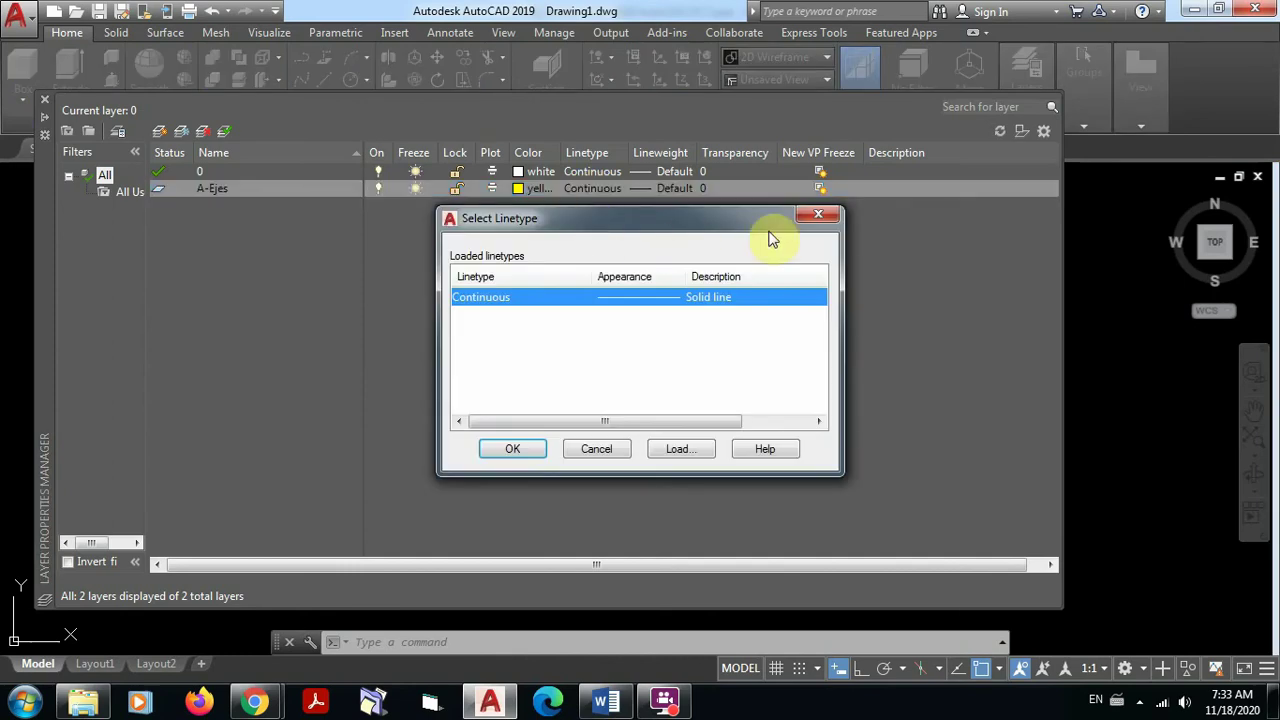
left_click(812, 217)
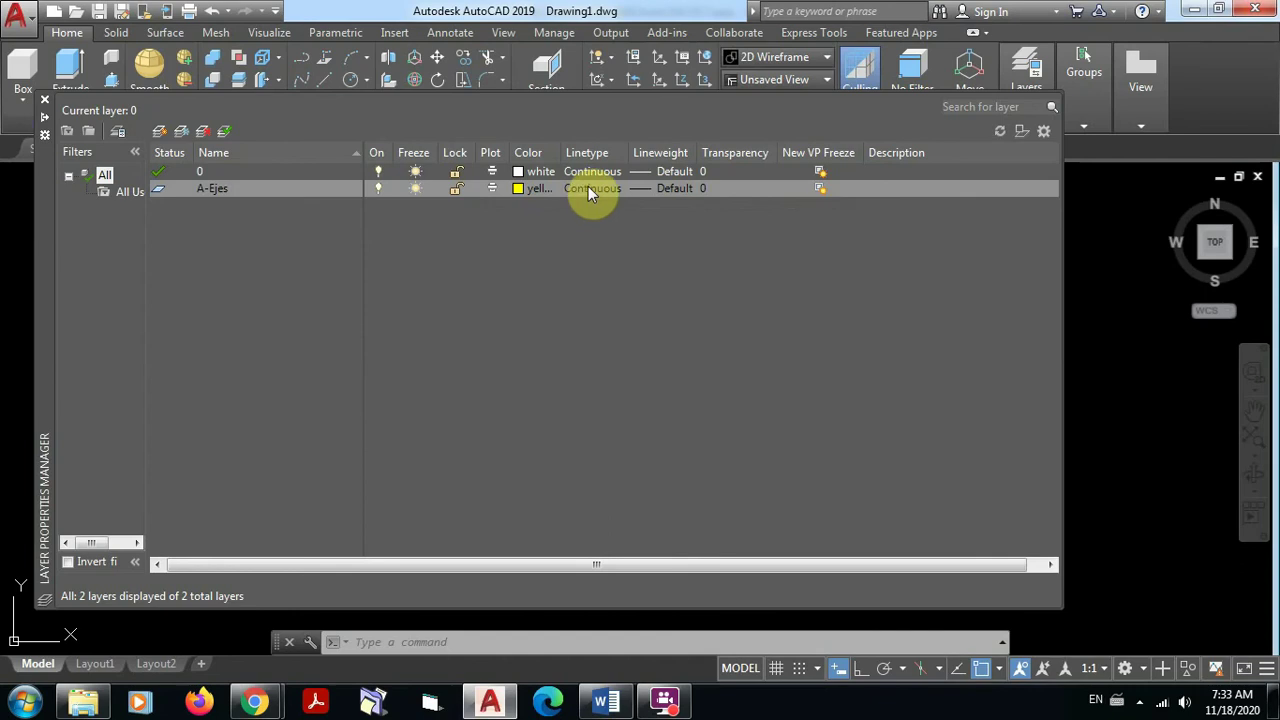
left_click(594, 187)
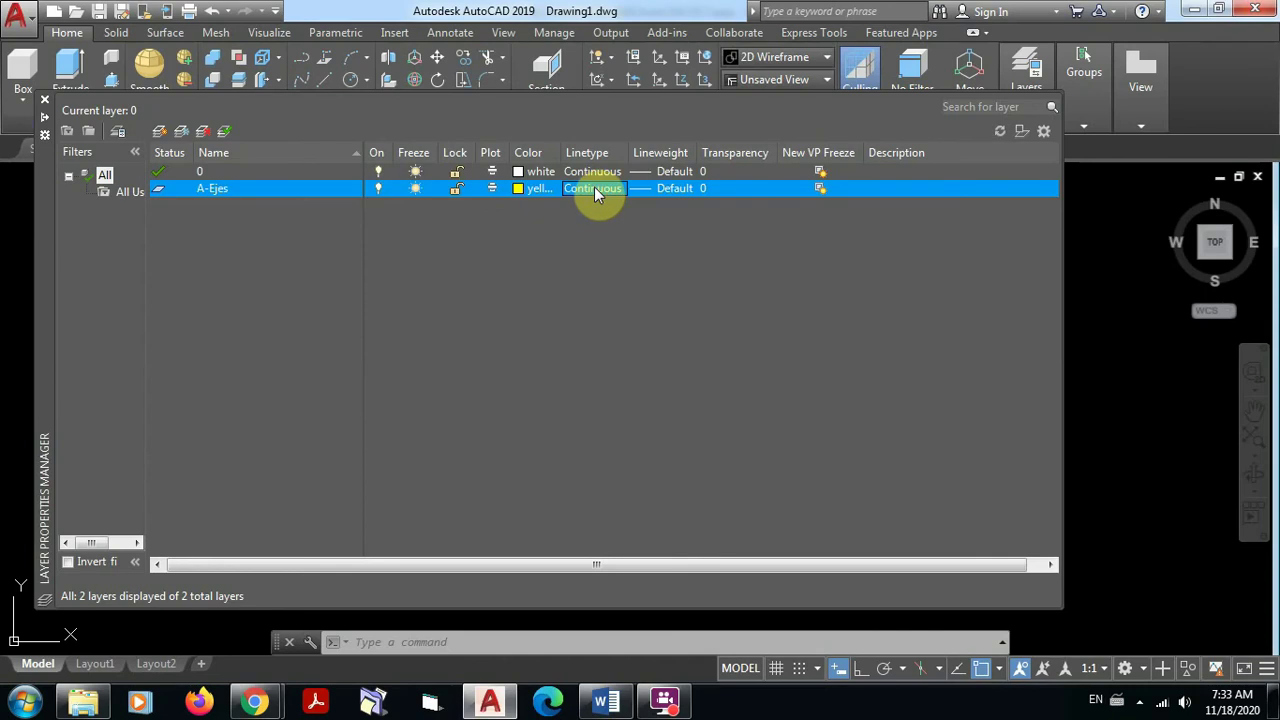
left_click(594, 187)
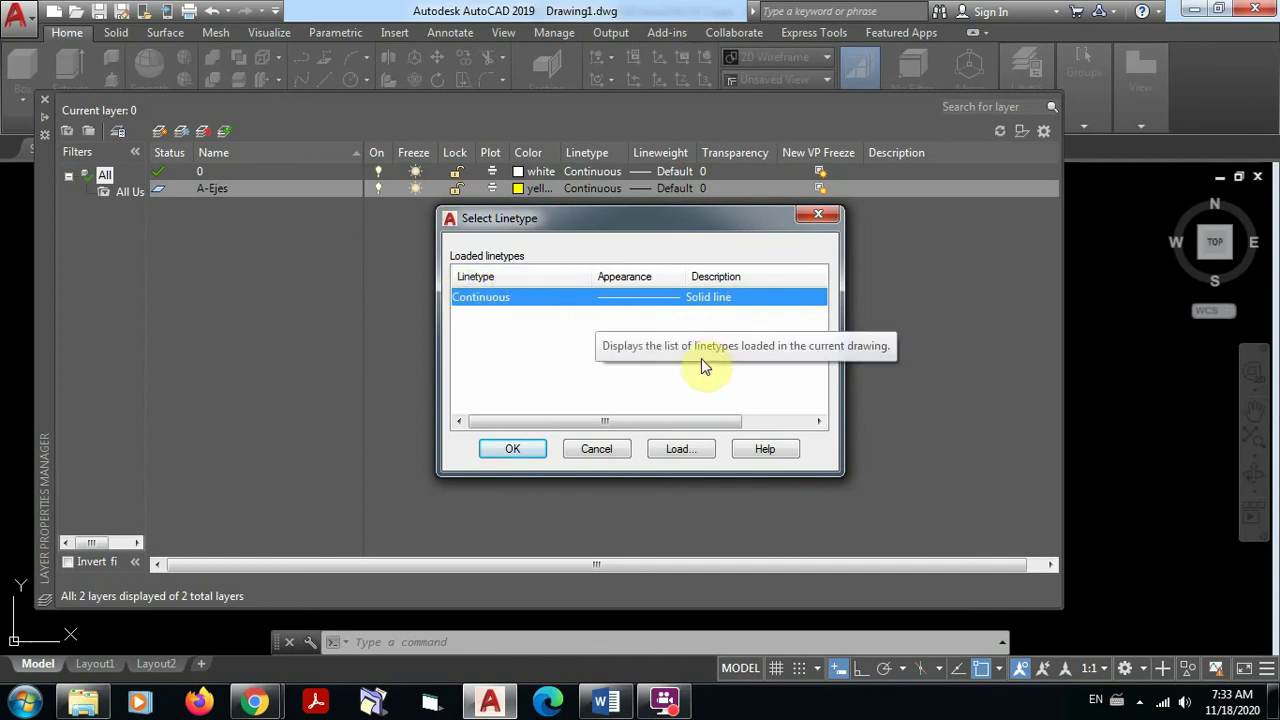
left_click(686, 456)
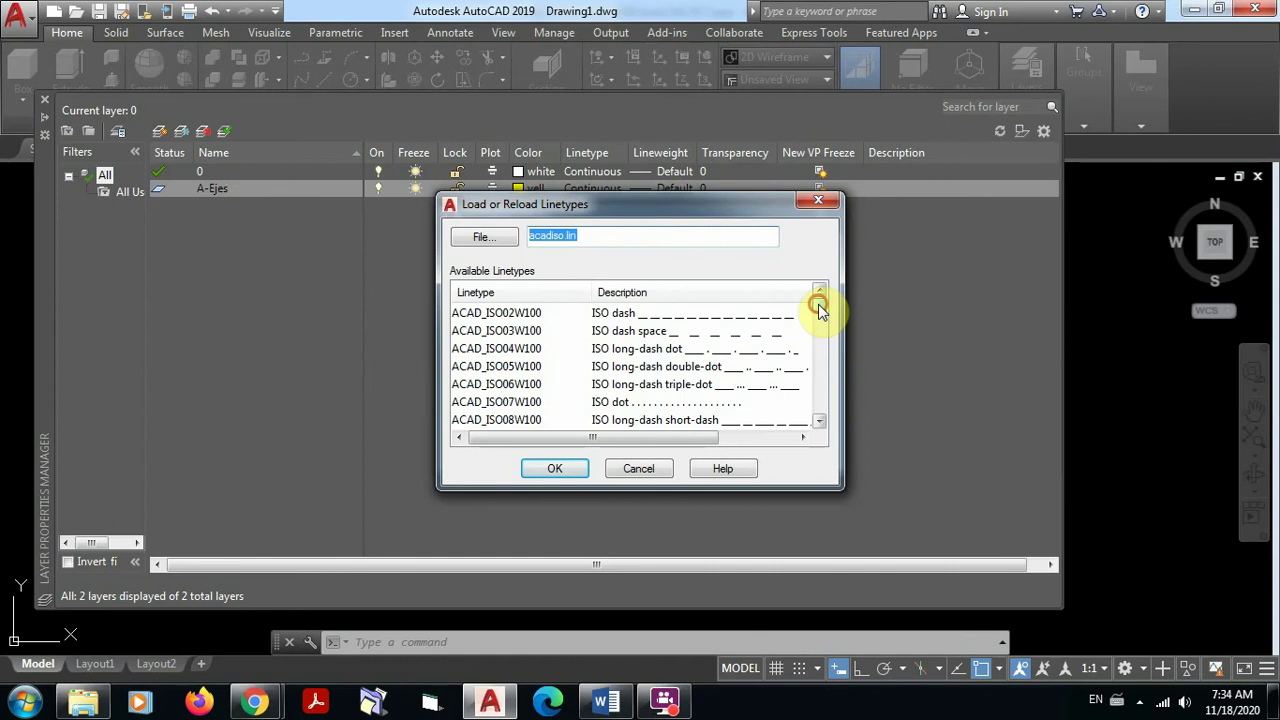
Examine the linetypes available to load from acadiso.lin, from the ISO types through the dashed, divide, dot and fenceline types
mouse_move(820, 318)
left_mouse_down()
mouse_move(821, 368)
mouse_move(822, 308)
left_mouse_up()
left_click(819, 420)
left_click(819, 420)
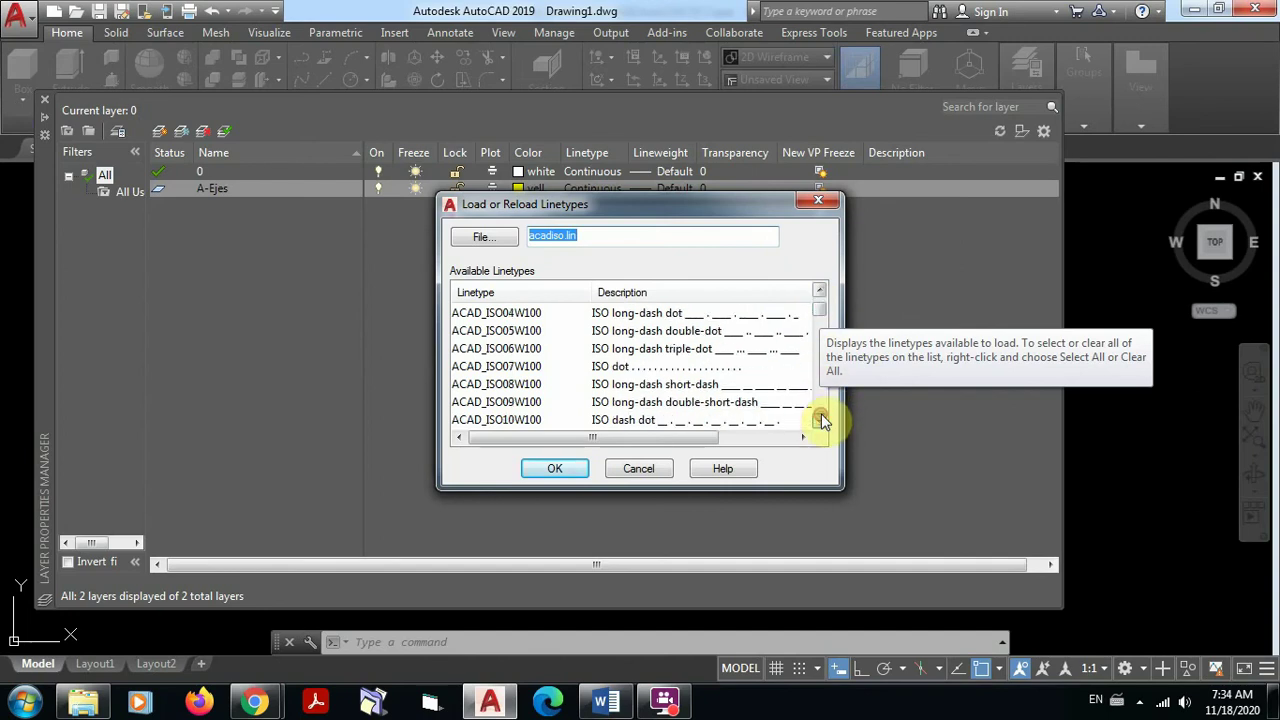
left_click(819, 420)
left_click(819, 420)
left_click(819, 420)
left_click(819, 420)
left_click(819, 420)
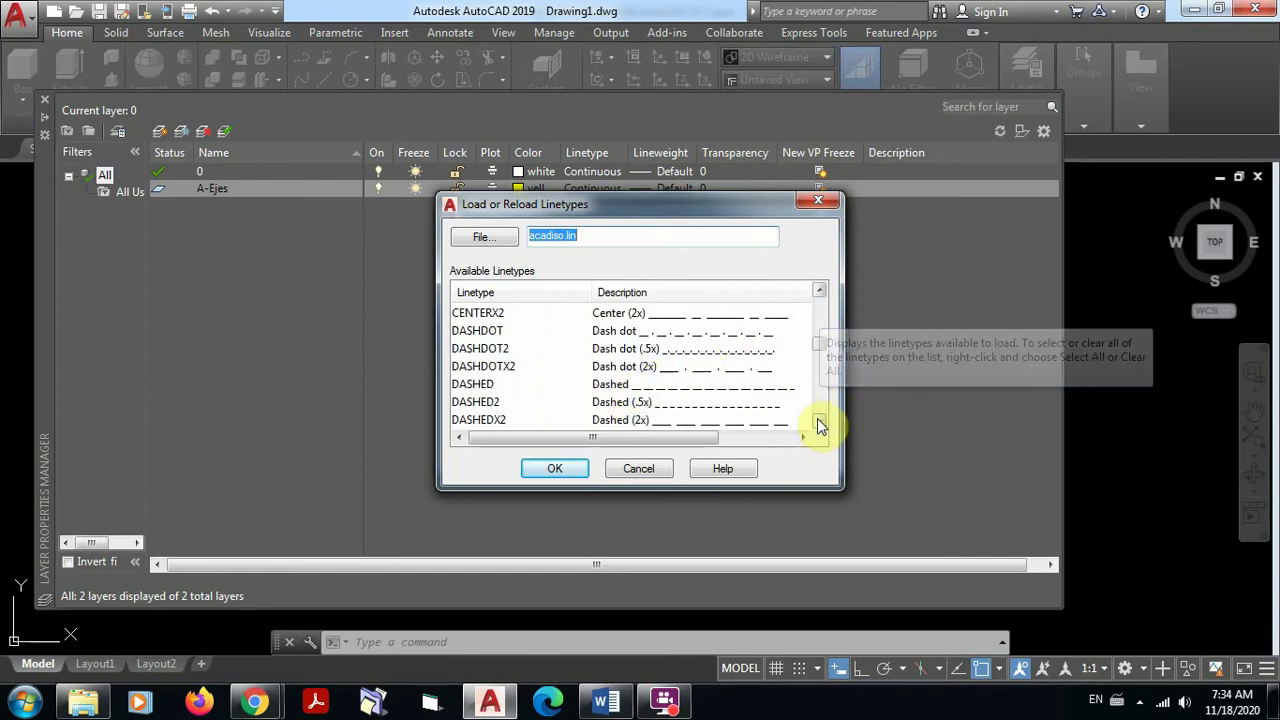
left_click(819, 420)
left_click(819, 420)
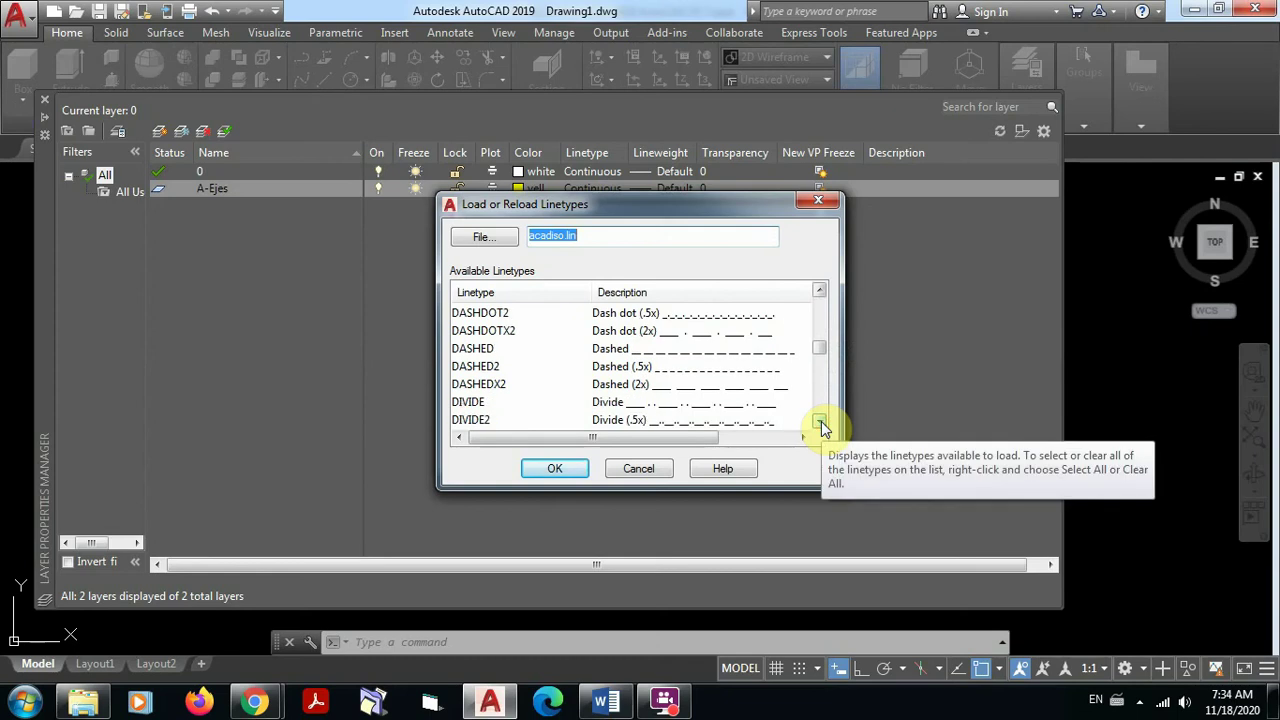
left_click(819, 420)
left_click(819, 420)
left_click(819, 420)
left_click(819, 420)
left_click(819, 420)
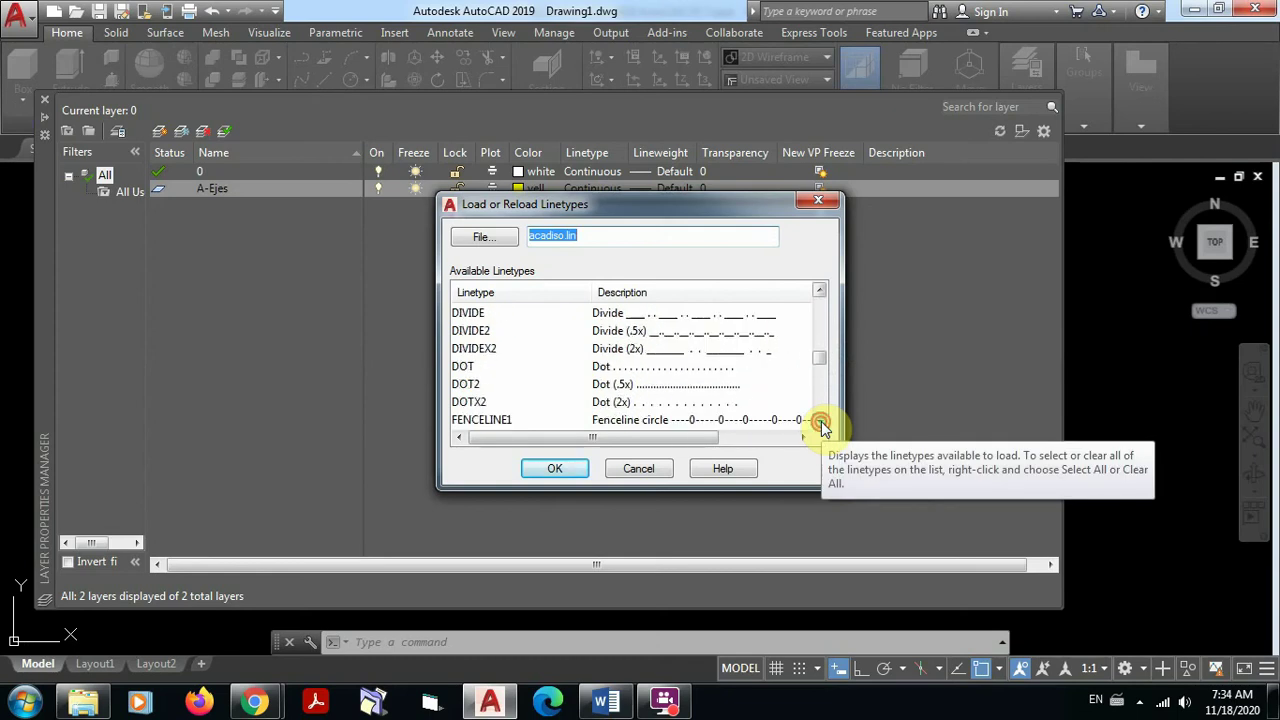
left_click(819, 420)
left_click(819, 420)
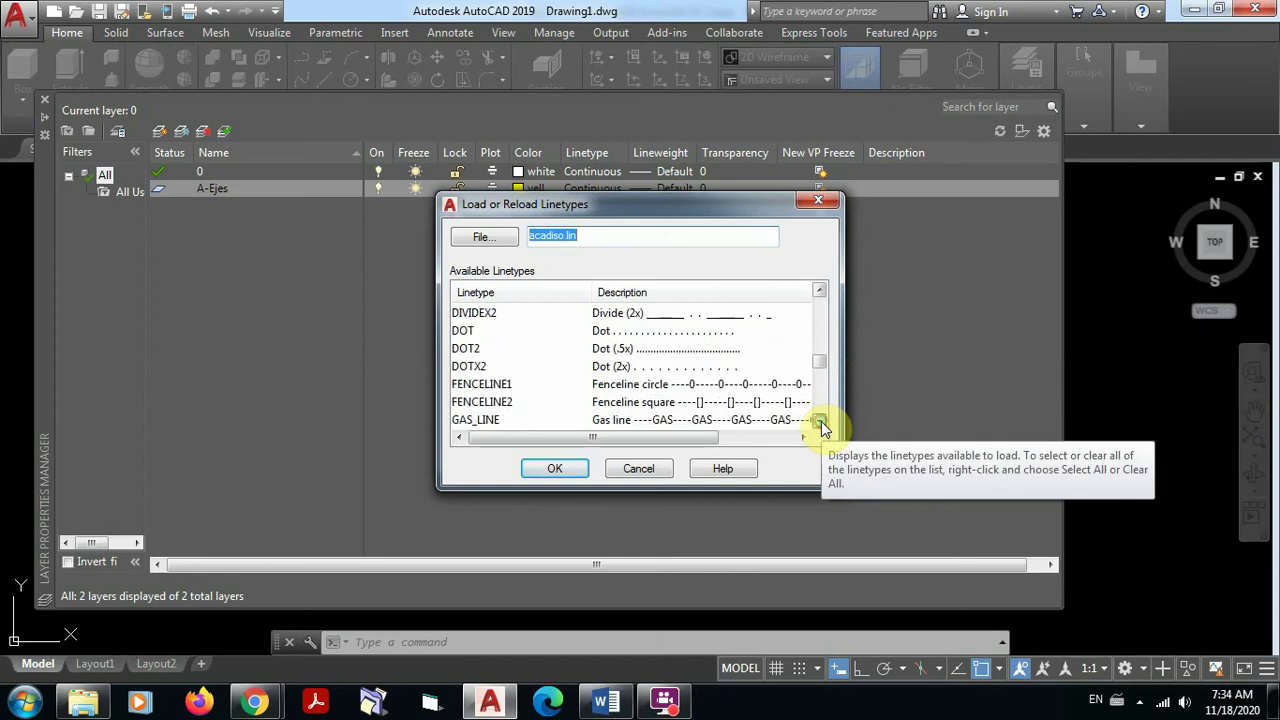
Load the CENTER2 linetype from acadiso.lin and assign it to the A-Ejes layer
left_click(819, 291)
left_click(819, 291)
left_click(819, 291)
left_click(819, 291)
left_click(819, 291)
left_click(819, 291)
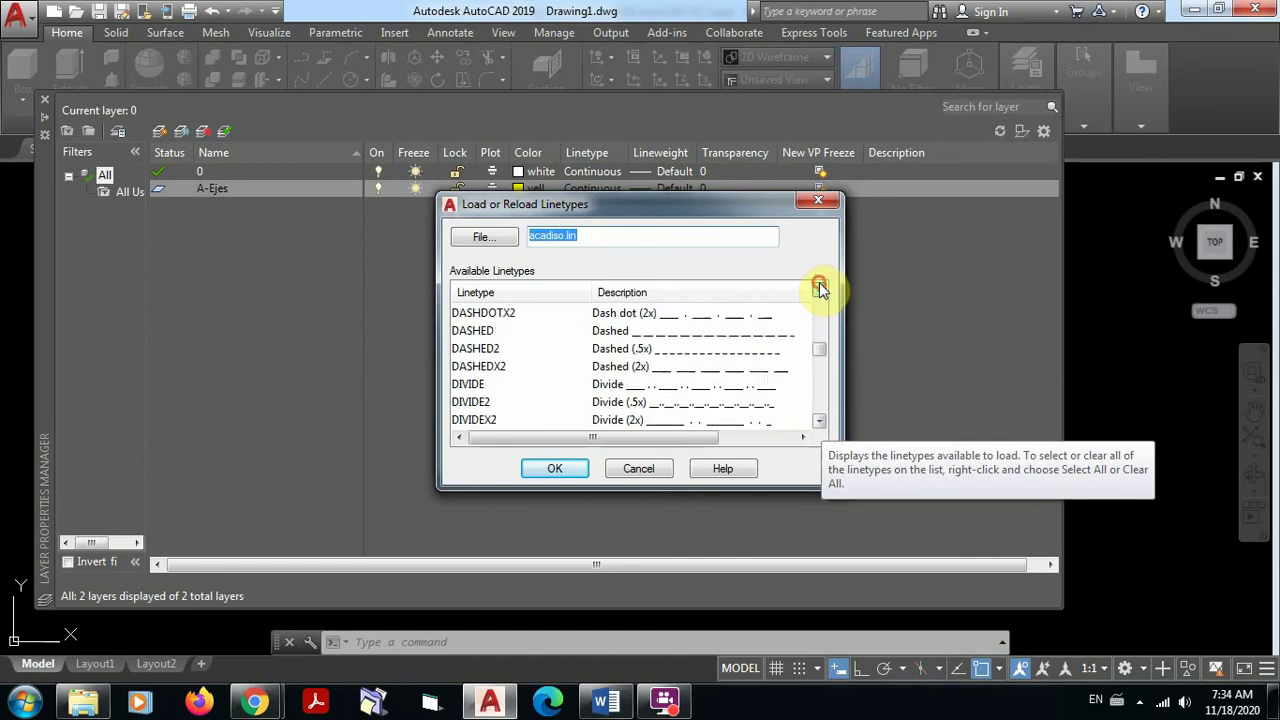
left_click(819, 291)
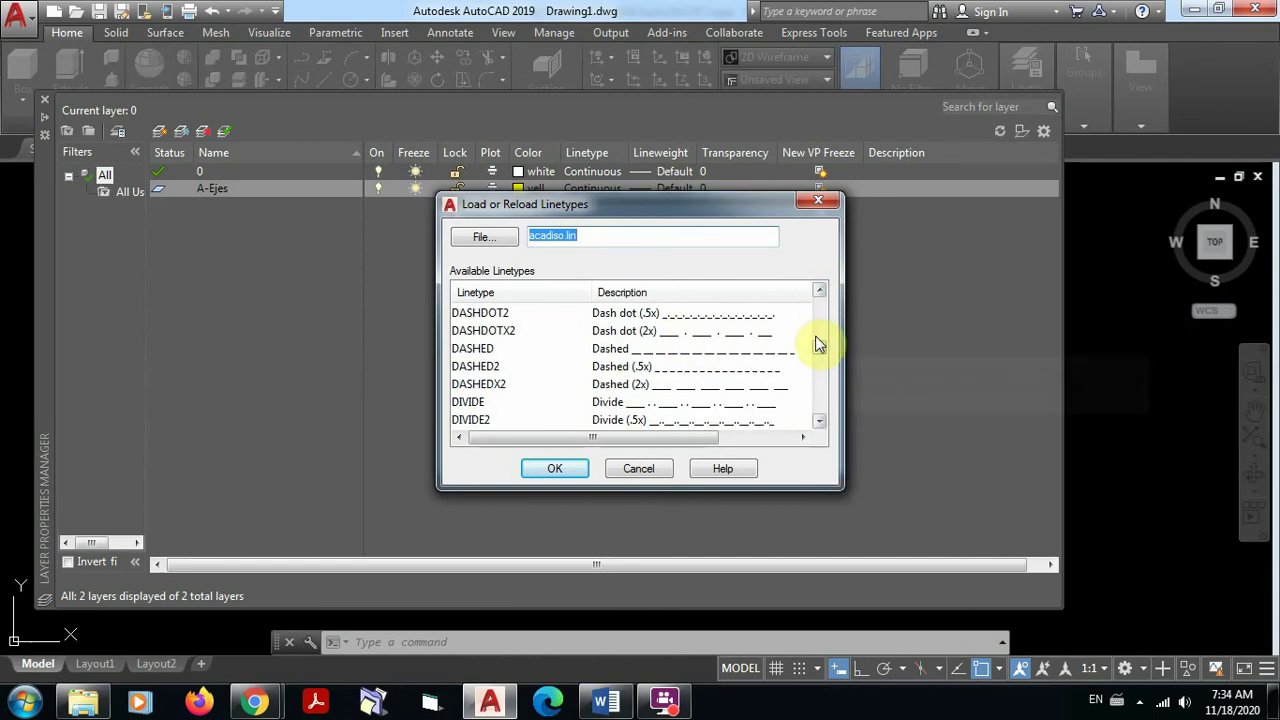
left_click(820, 291)
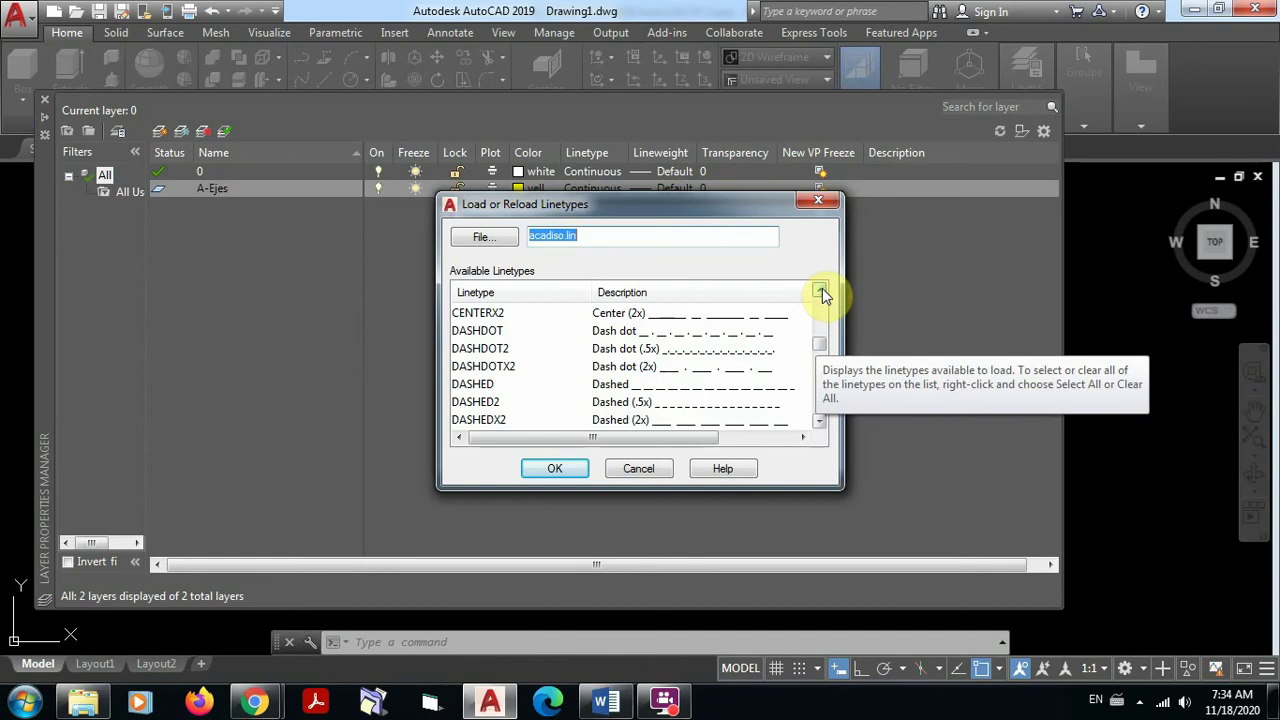
left_click(819, 291)
left_click(819, 291)
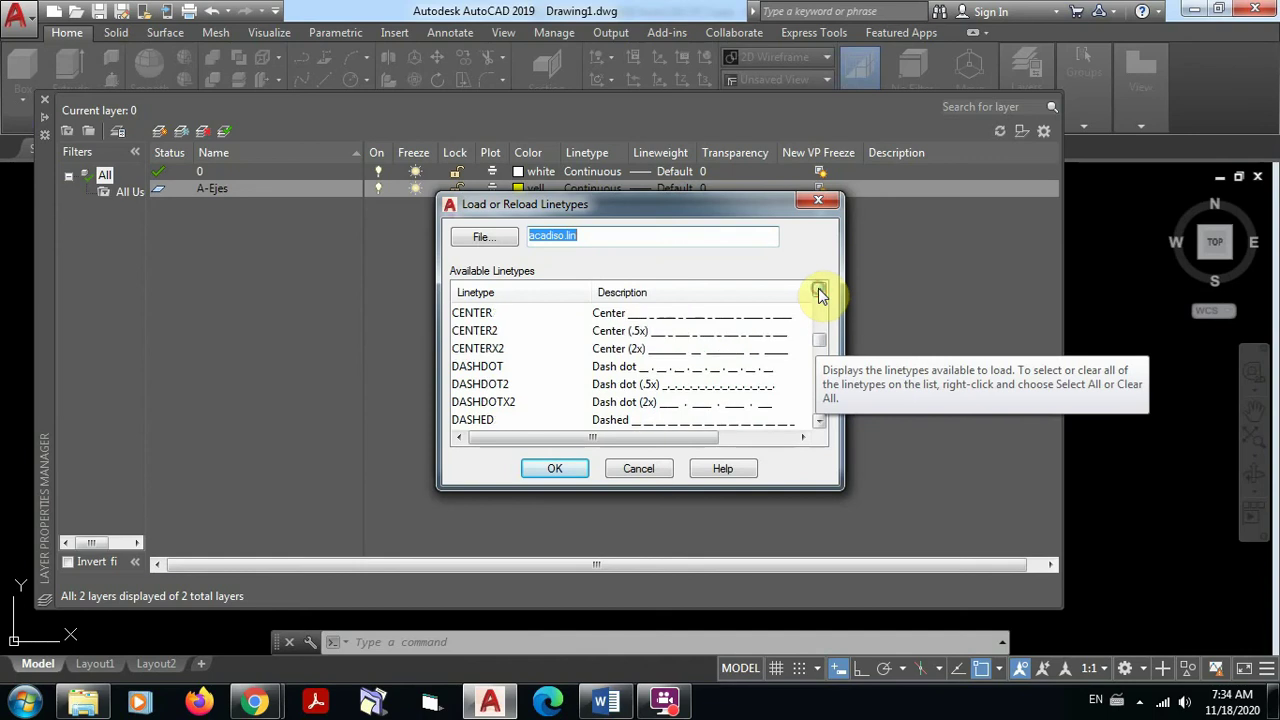
left_click(470, 331)
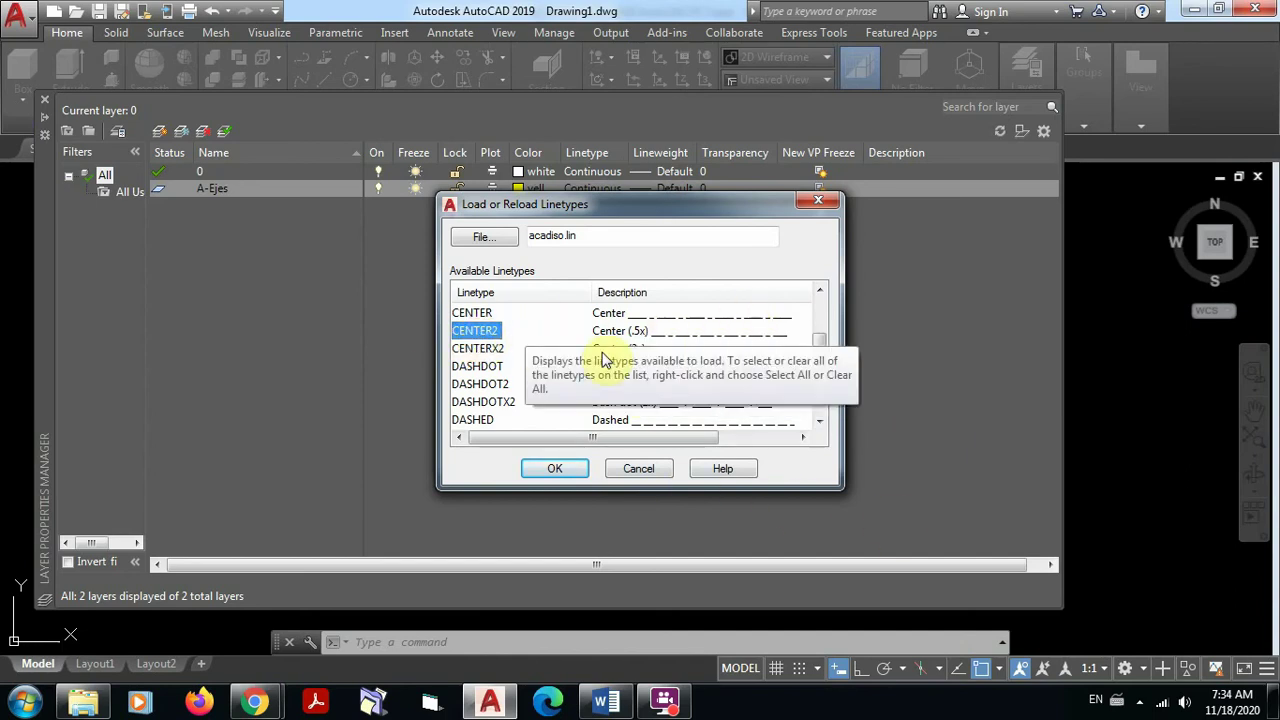
left_click(549, 472)
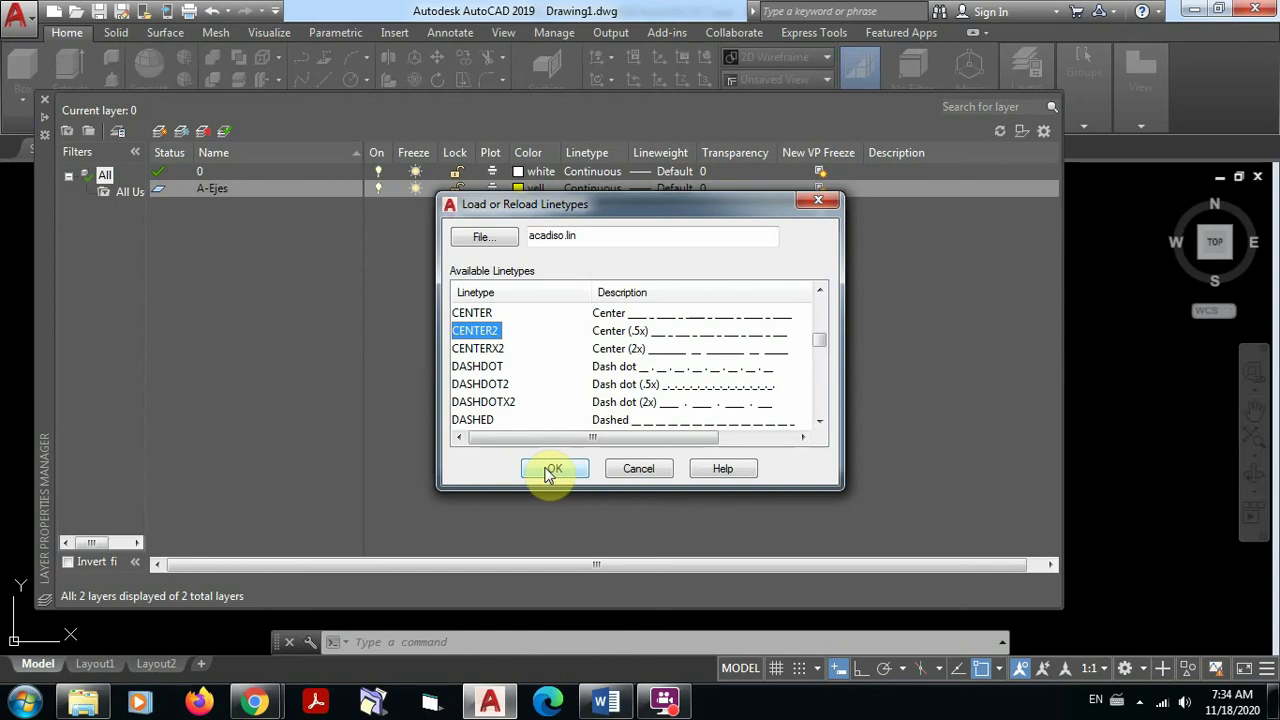
left_click(553, 469)
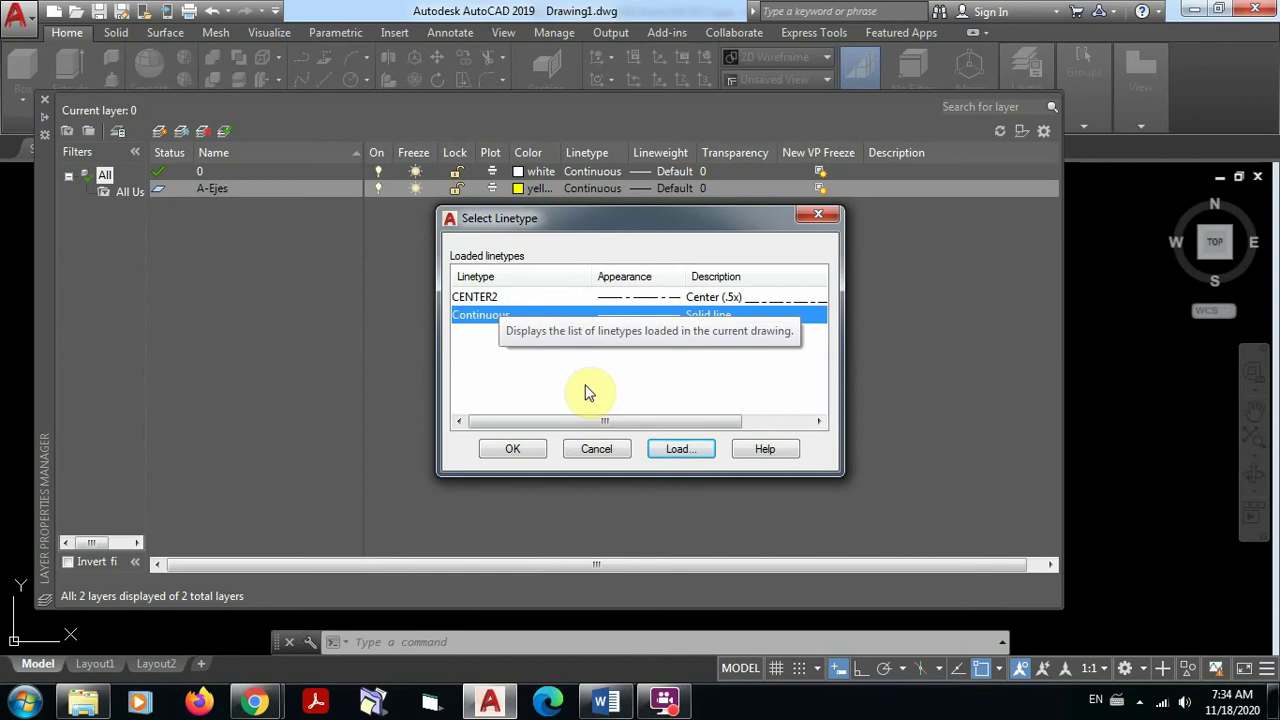
left_click(484, 299)
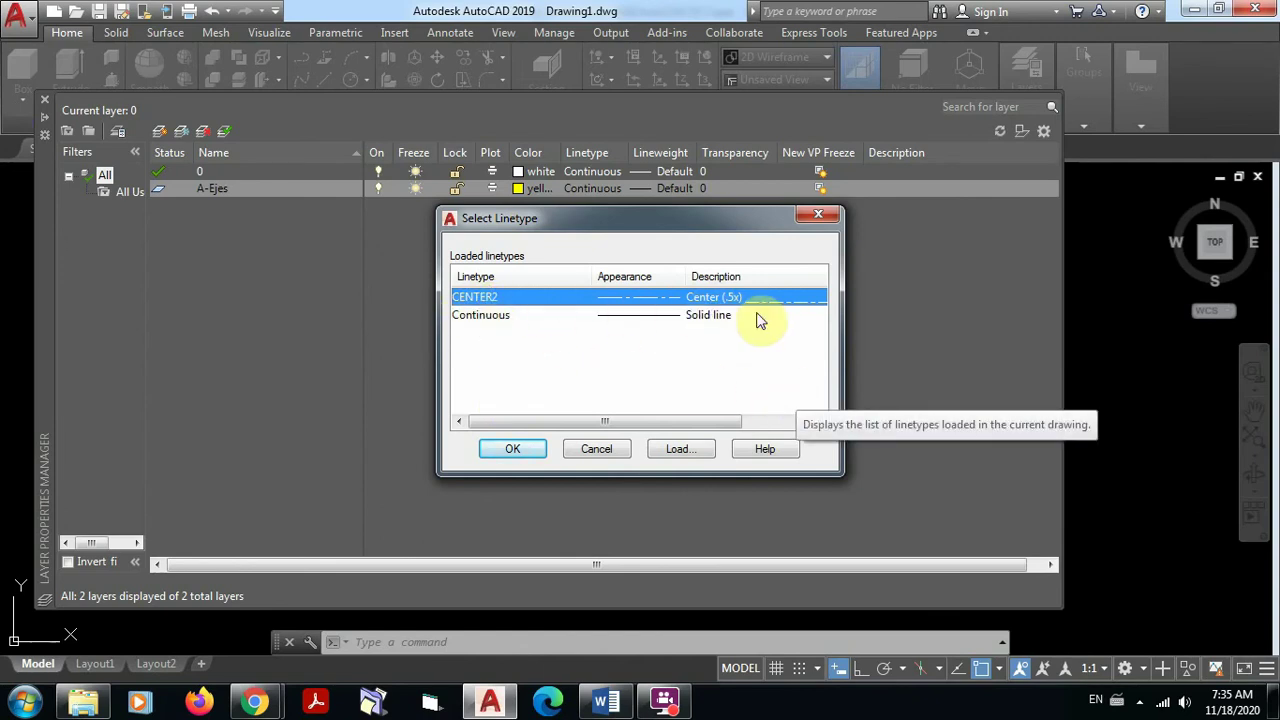
left_click(513, 450)
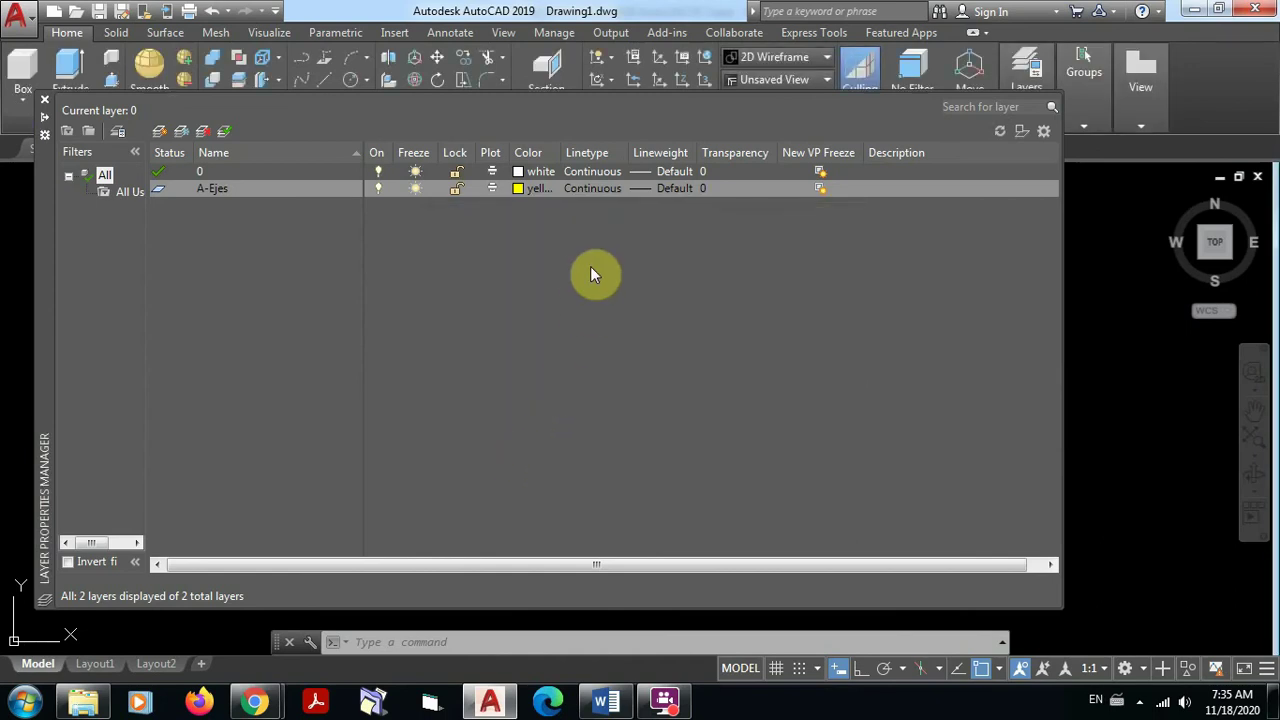
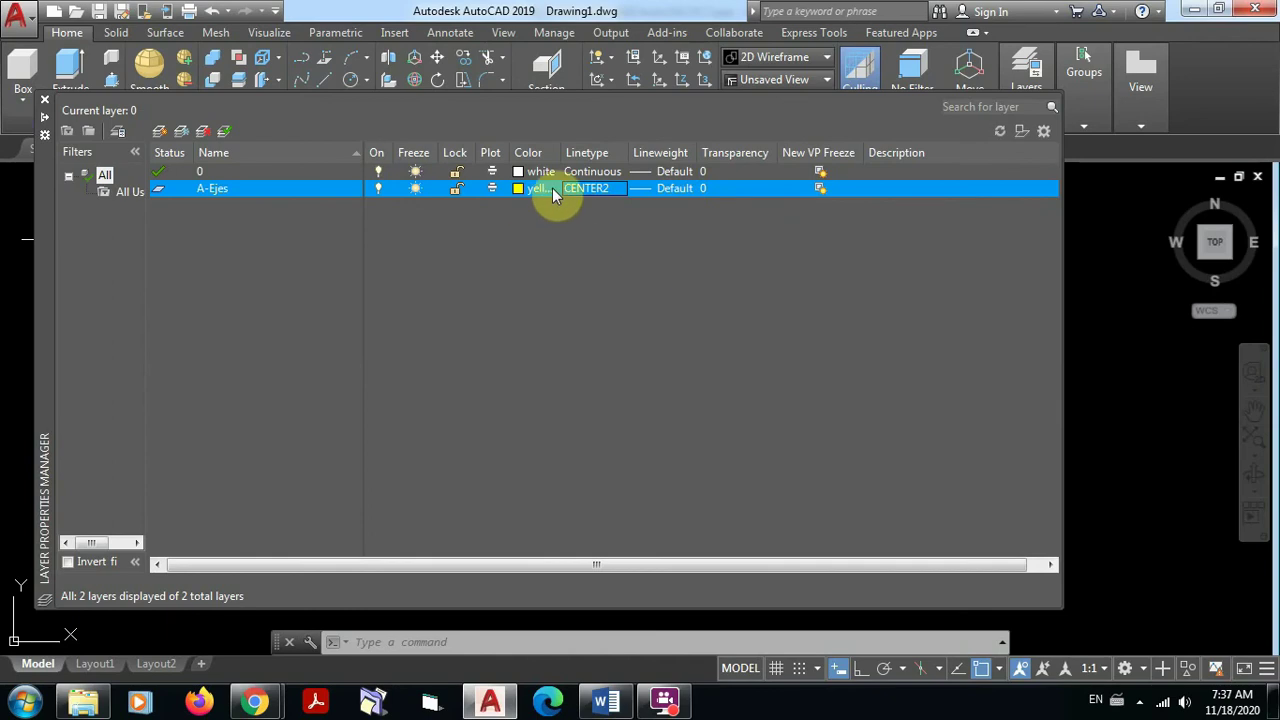
Set the A-Ejes layer's lineweight to 0.00 mm
left_click(673, 189)
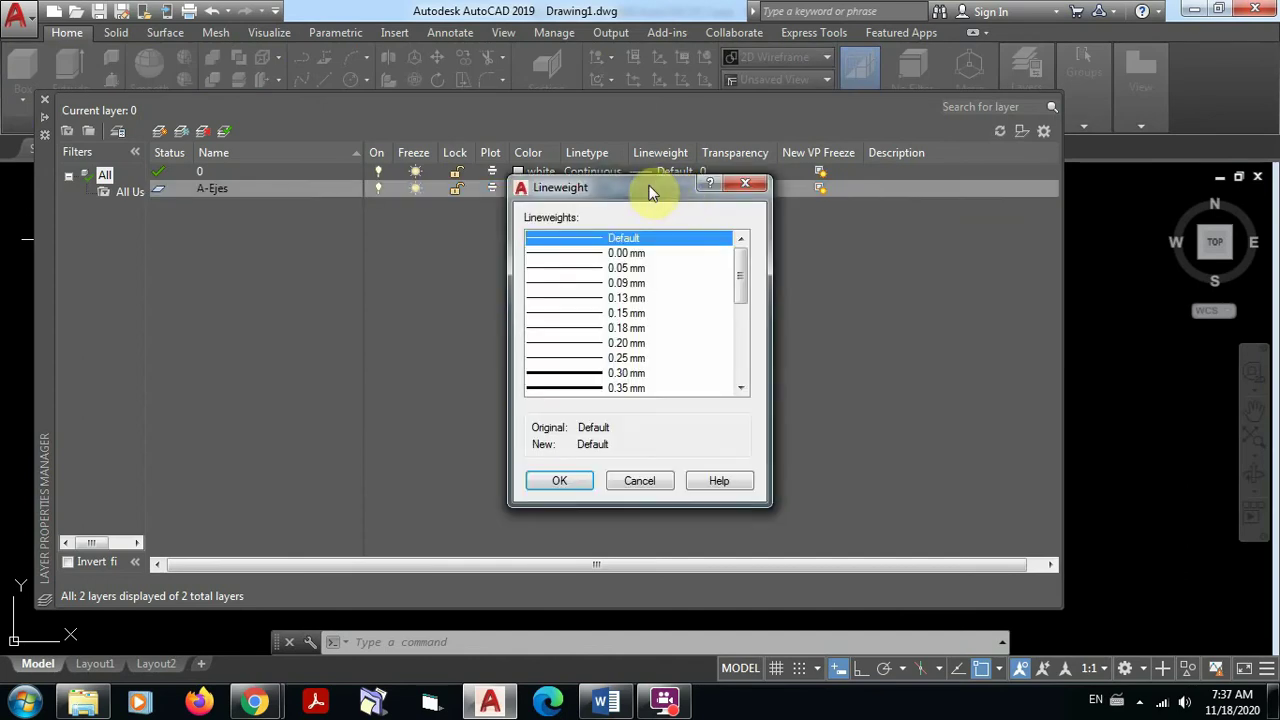
left_click_drag(651, 190, 658, 116)
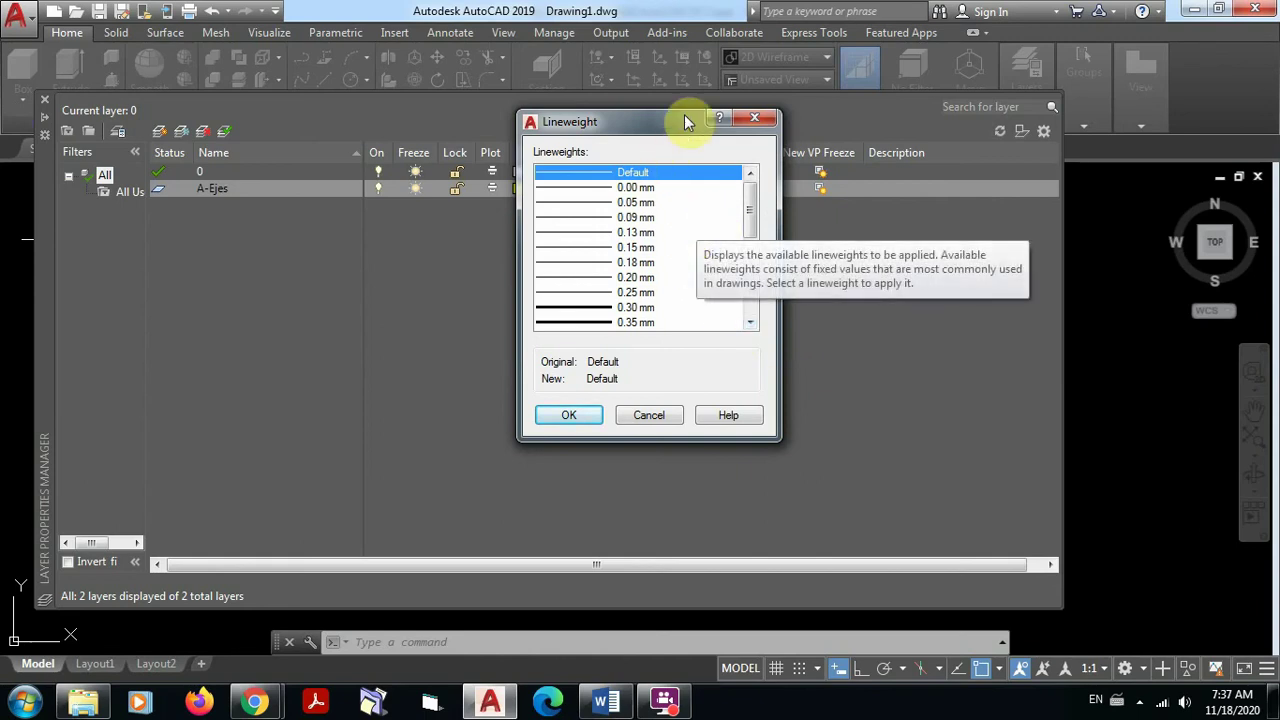
left_click(632, 189)
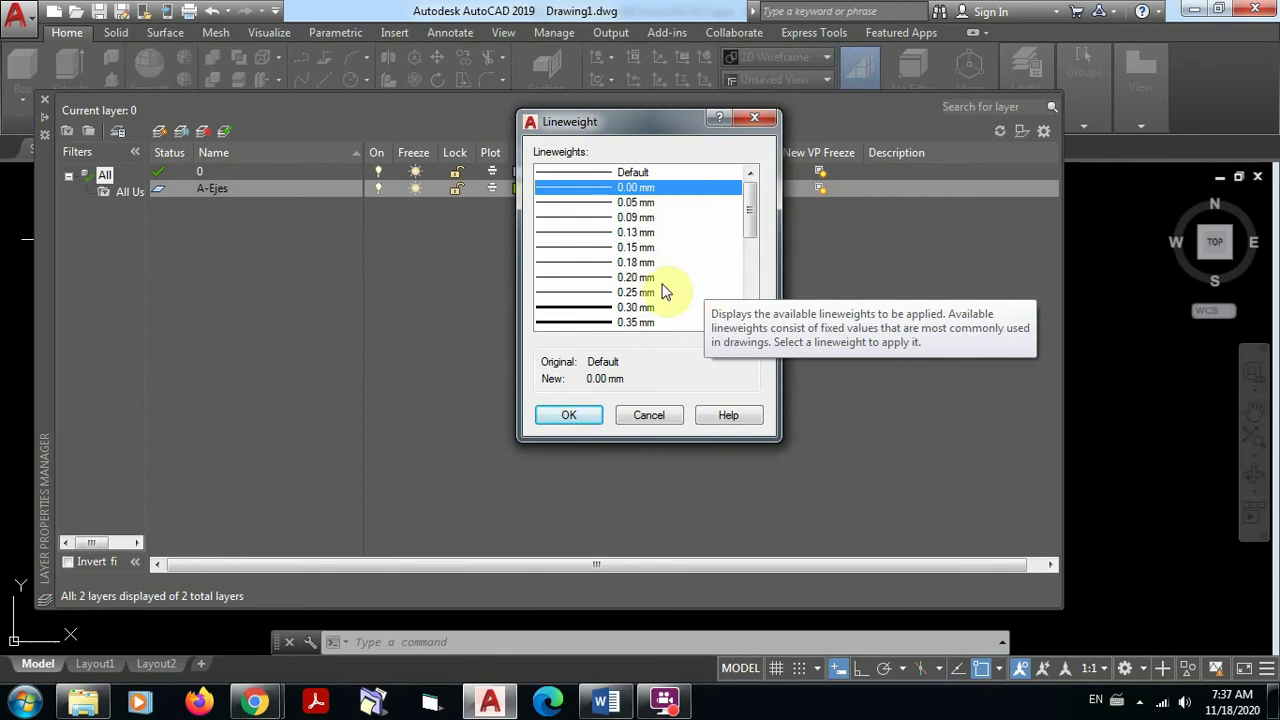
left_click(575, 415)
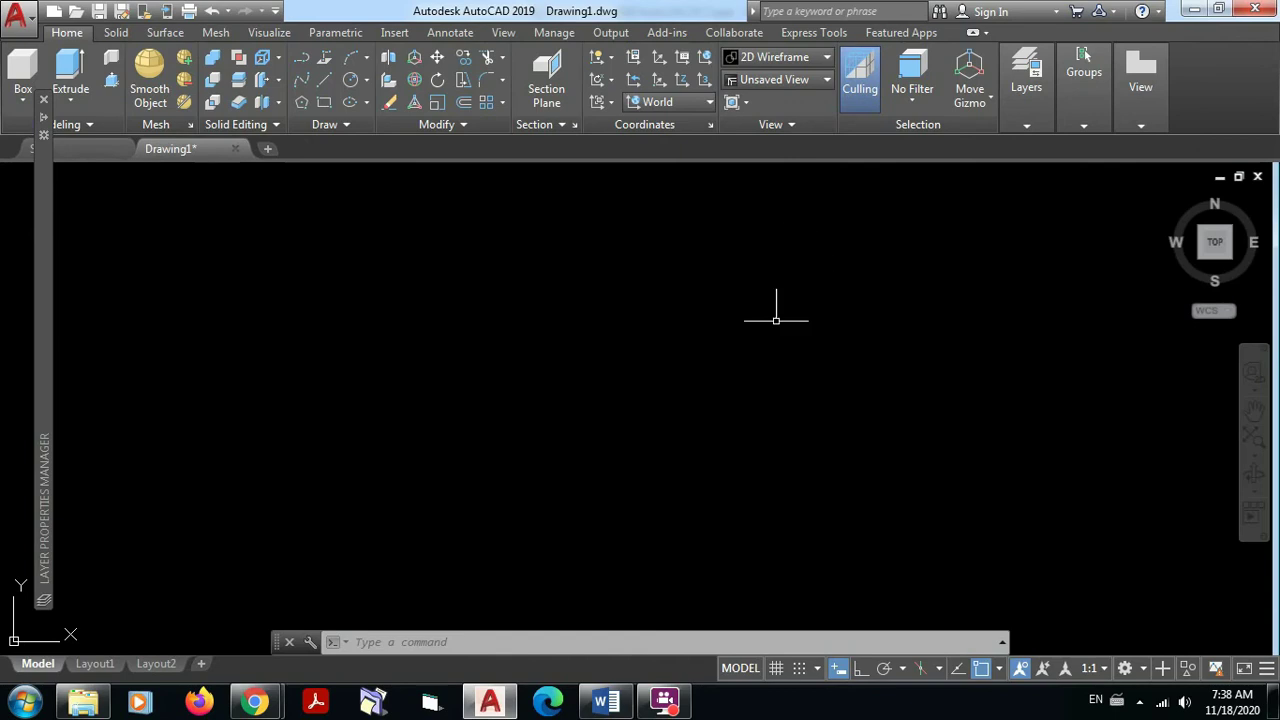
Create a new layer named A-Muros in the Layer Properties Manager
mouse_move(40, 290)
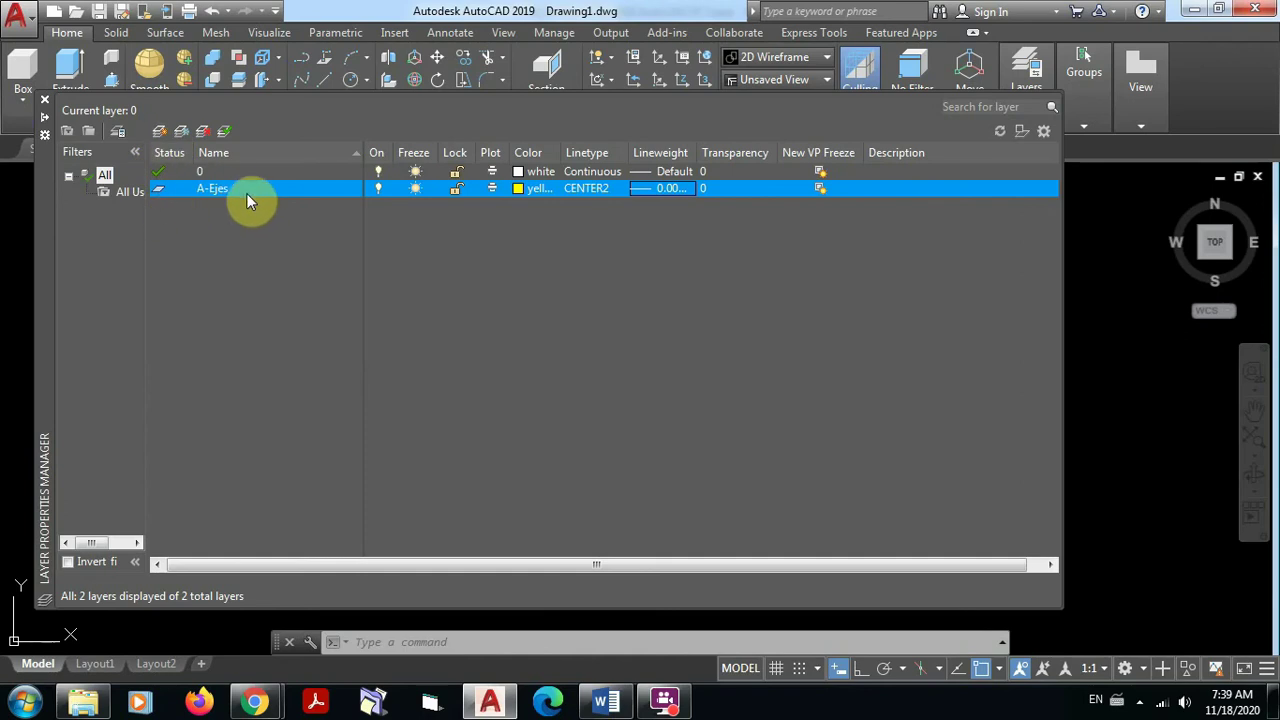
left_click(160, 135)
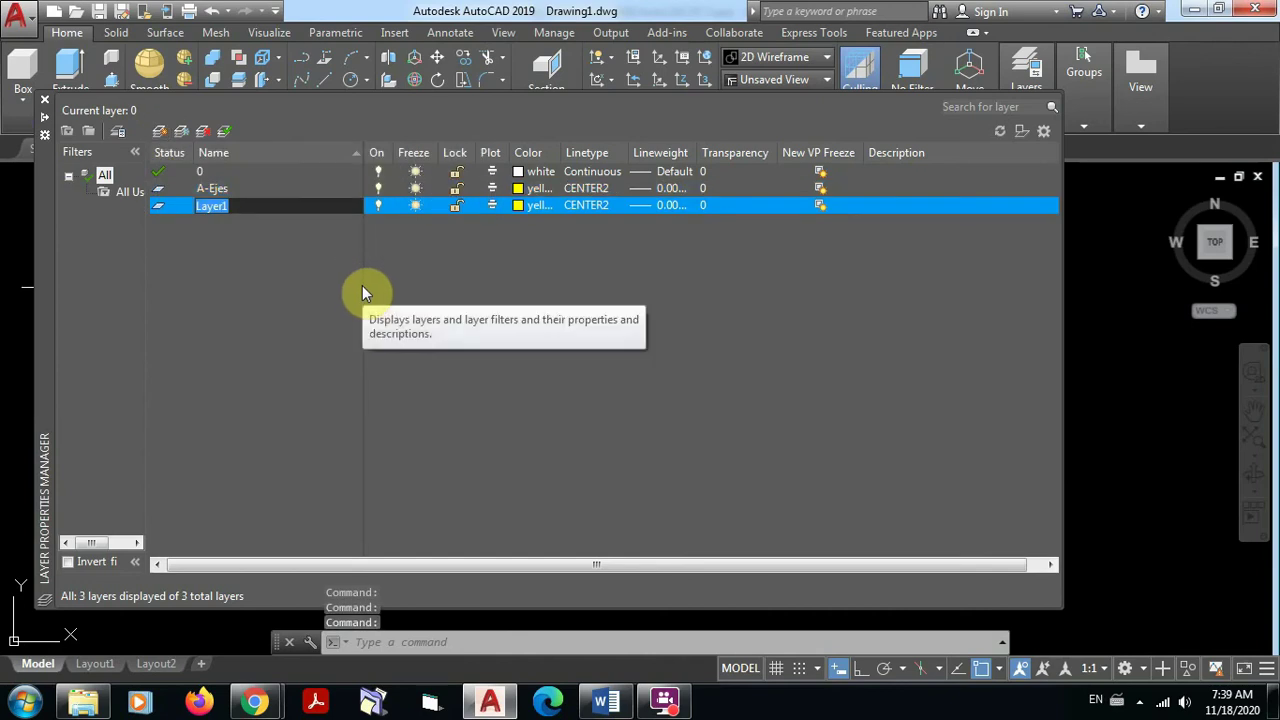
type("M")
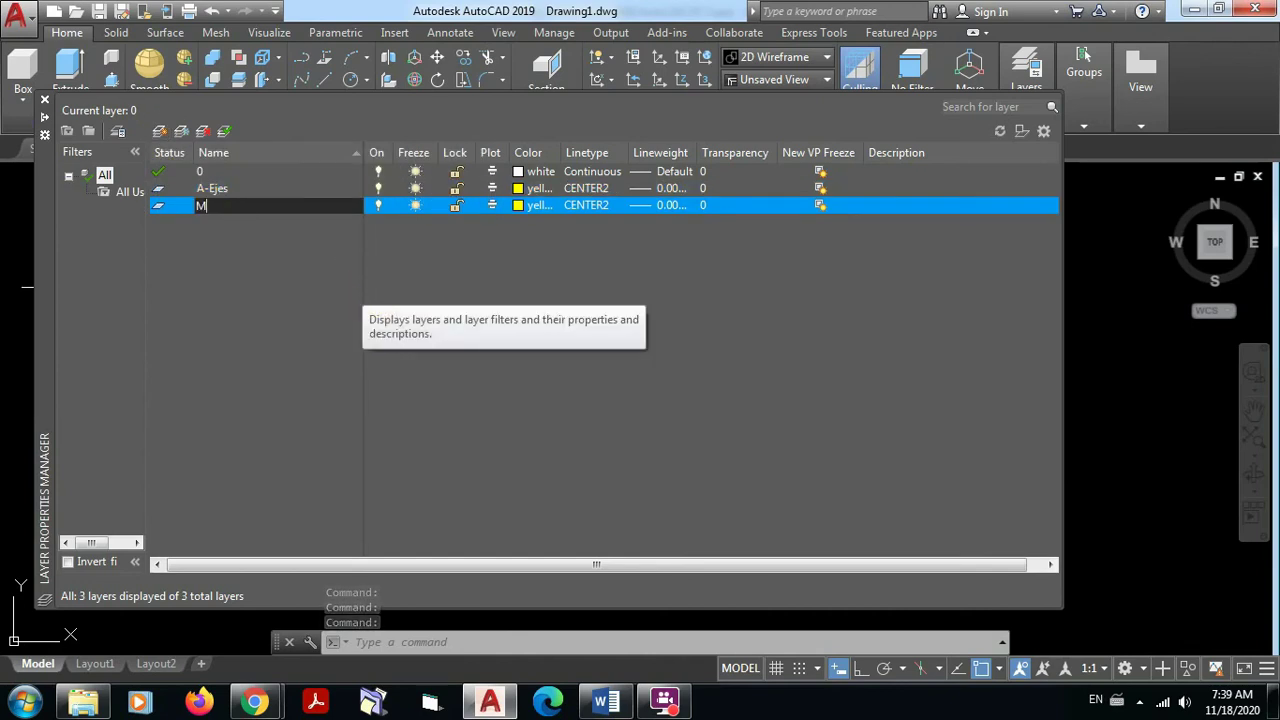
key("BackSpace")
type("A")
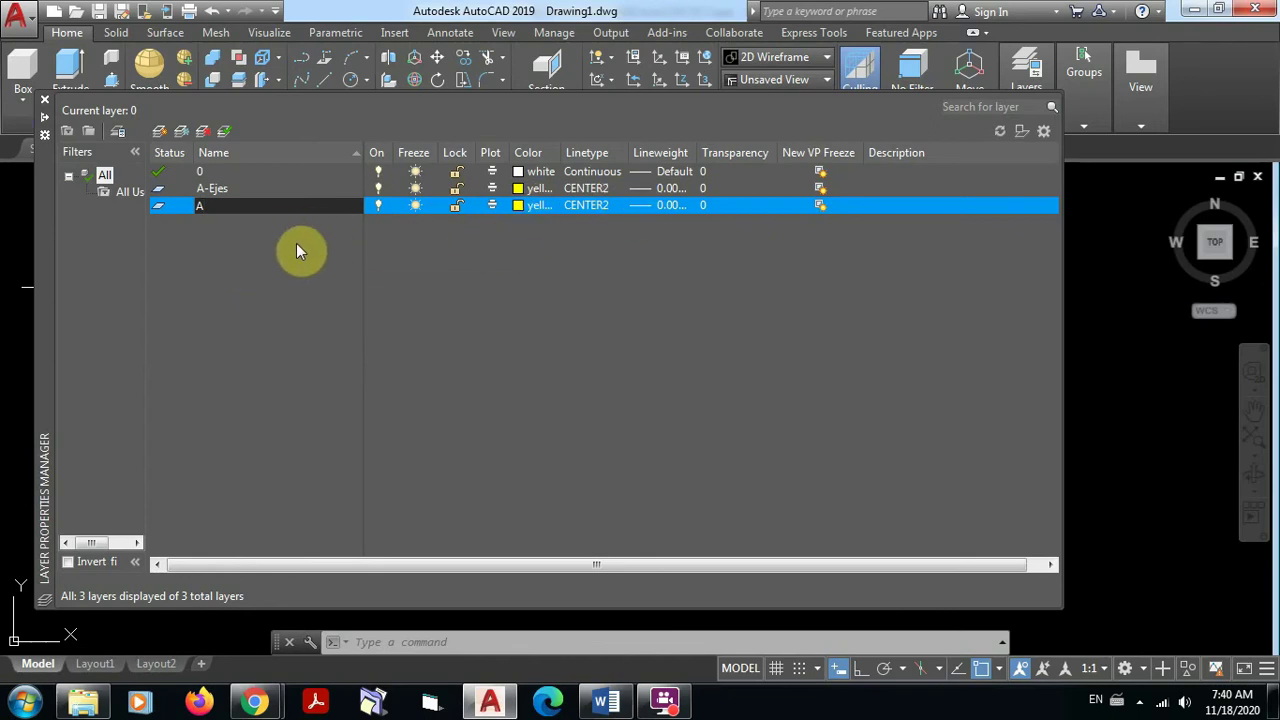
type("-")
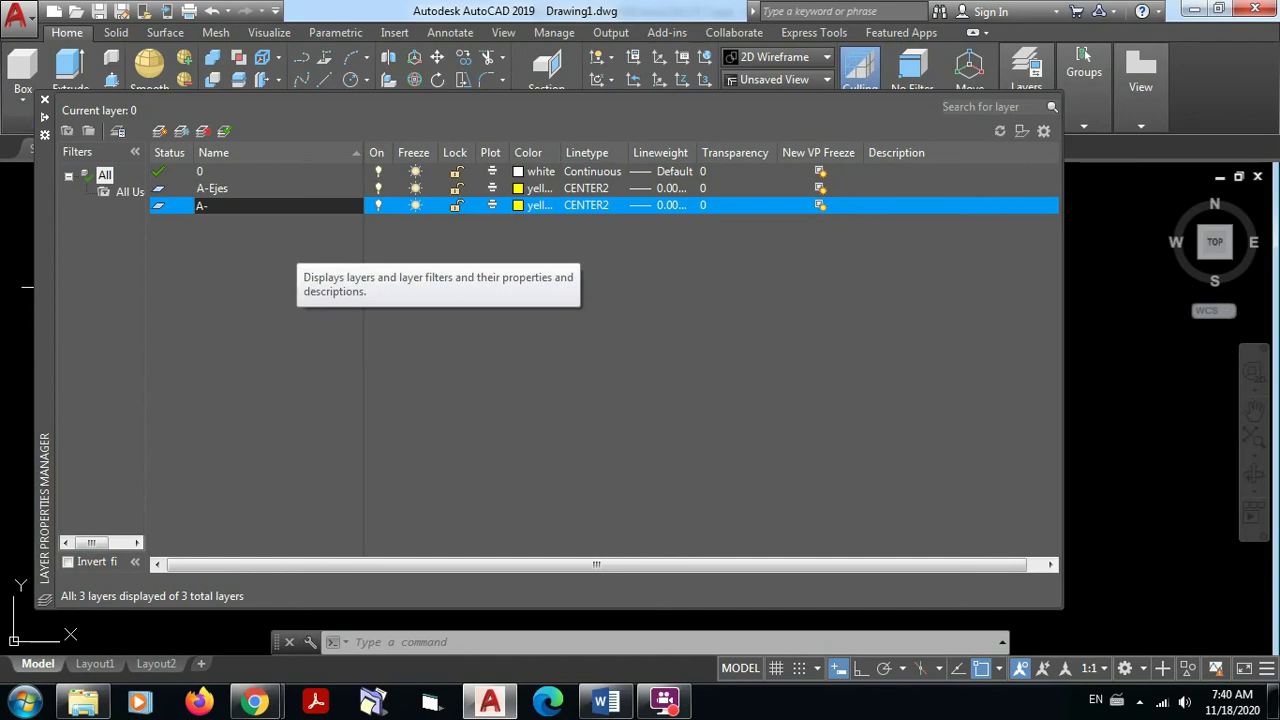
type("Muros")
Set the A-Muros layer's color to index color 30 (orange)
left_click(517, 205)
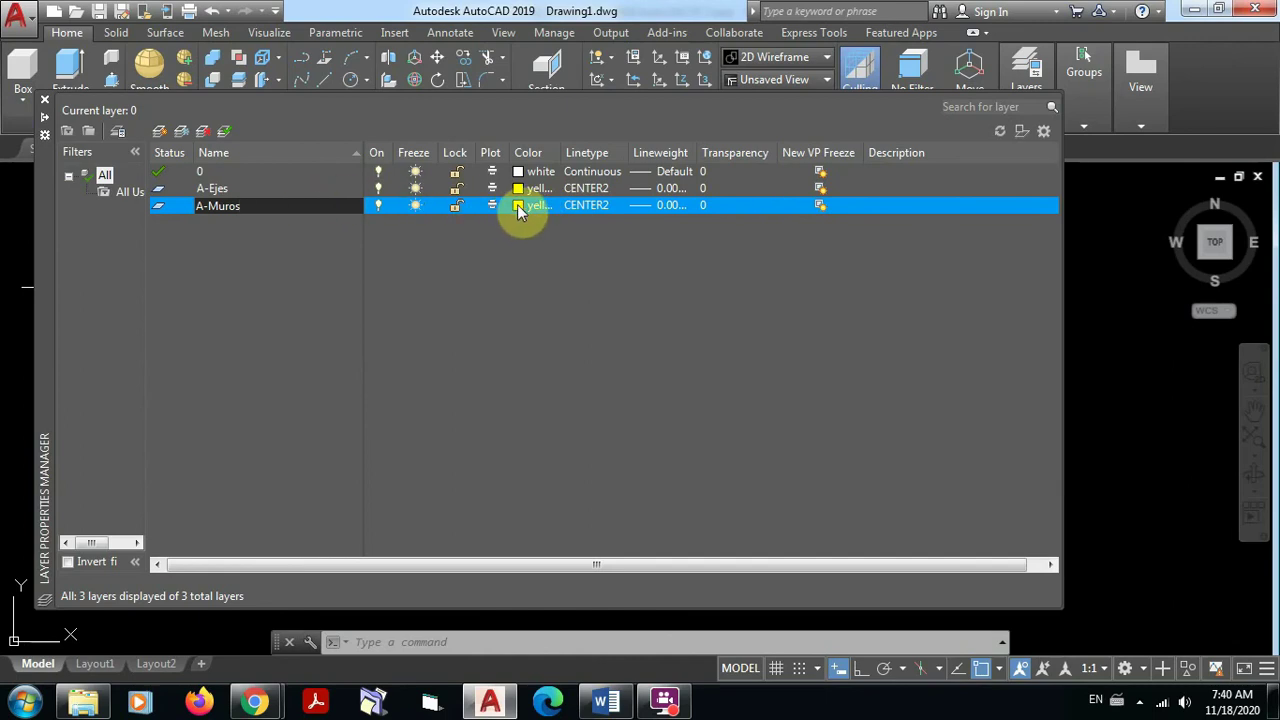
left_click(517, 205)
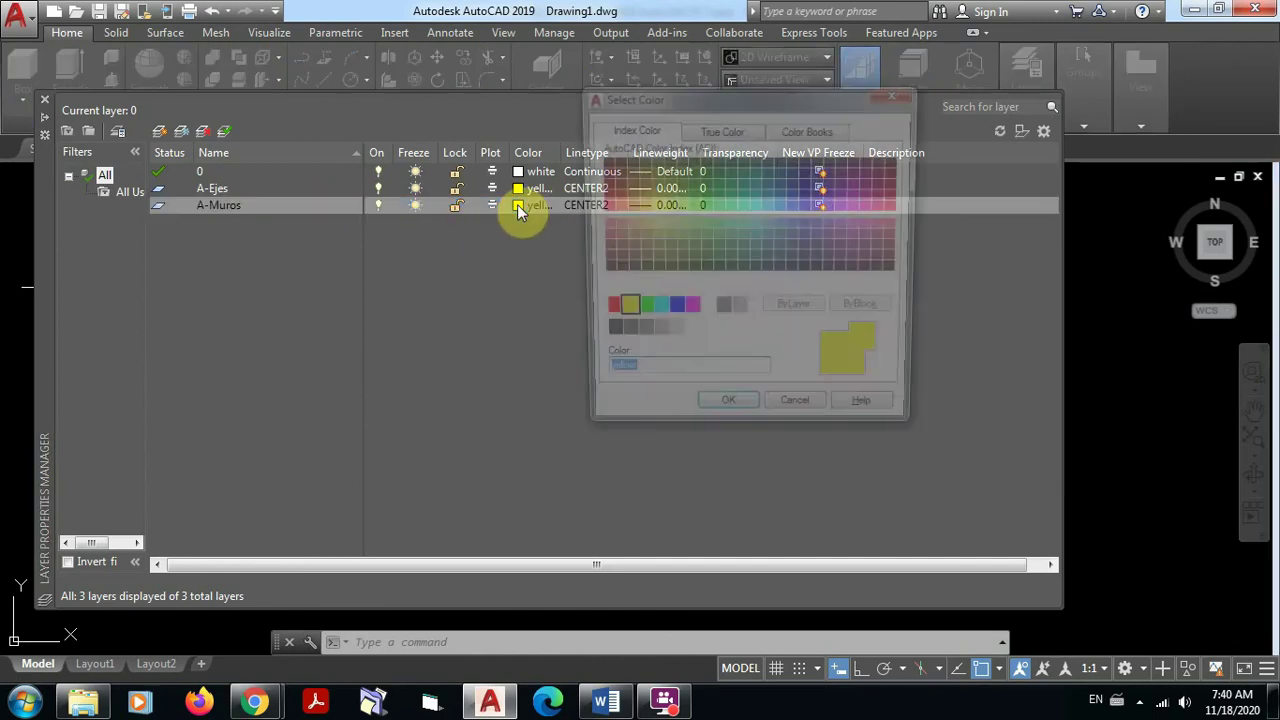
left_click(626, 206)
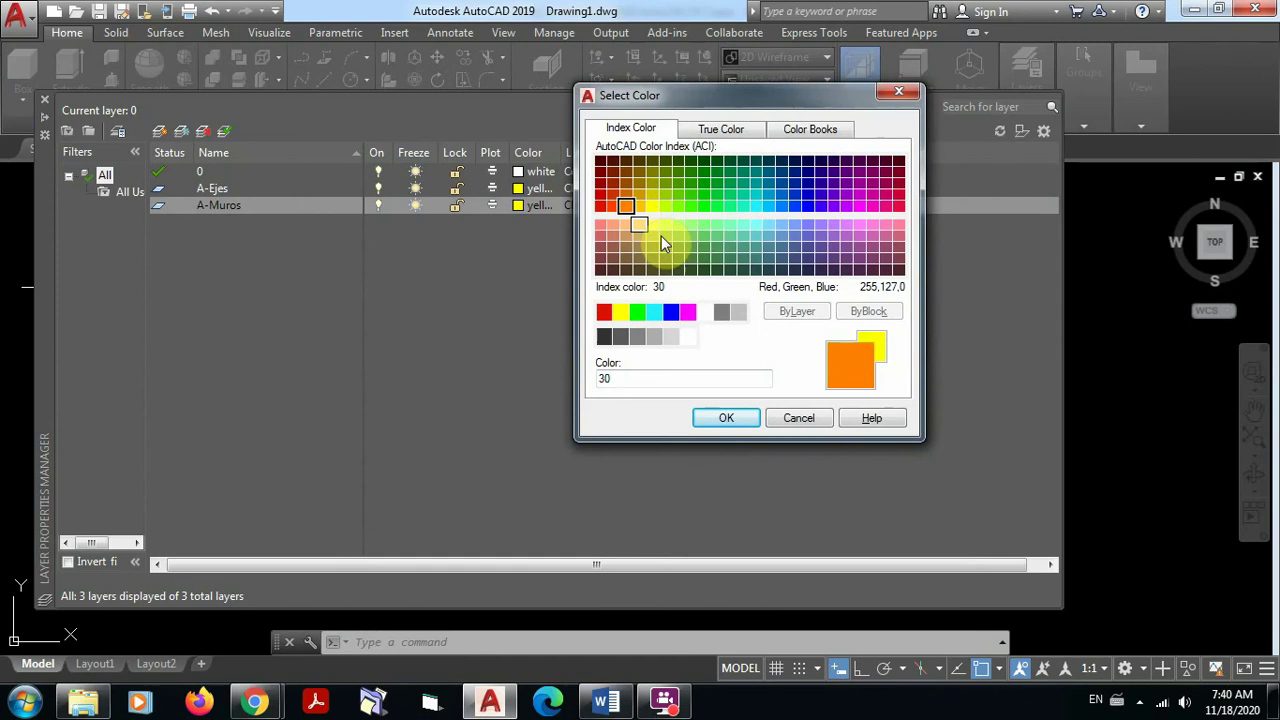
left_click(728, 417)
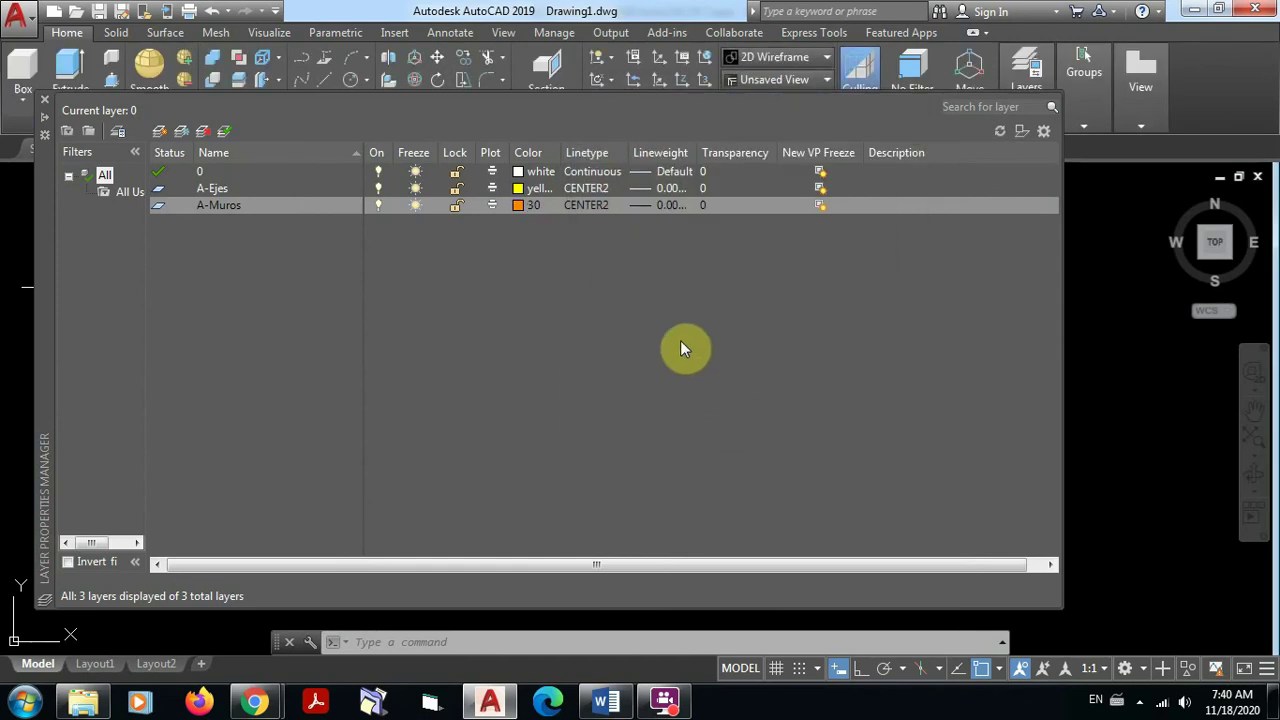
Set the A-Muros layer's linetype to Continuous
left_click(589, 204)
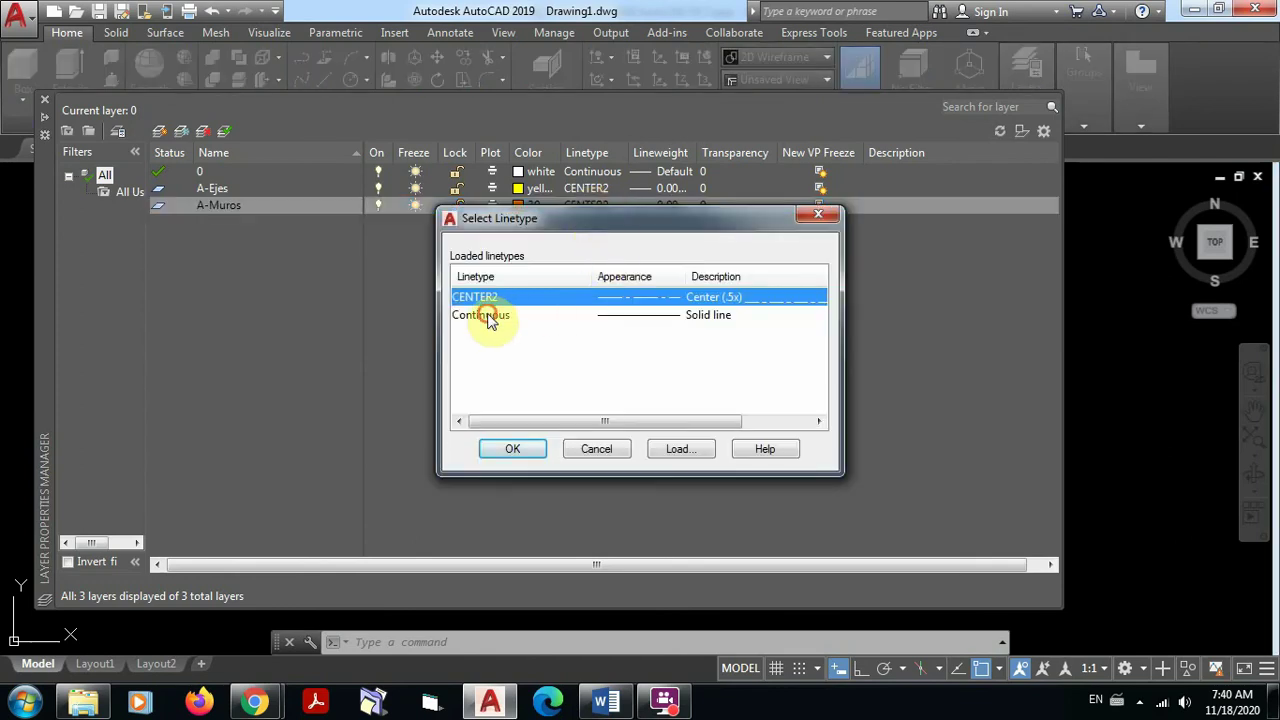
left_click(489, 315)
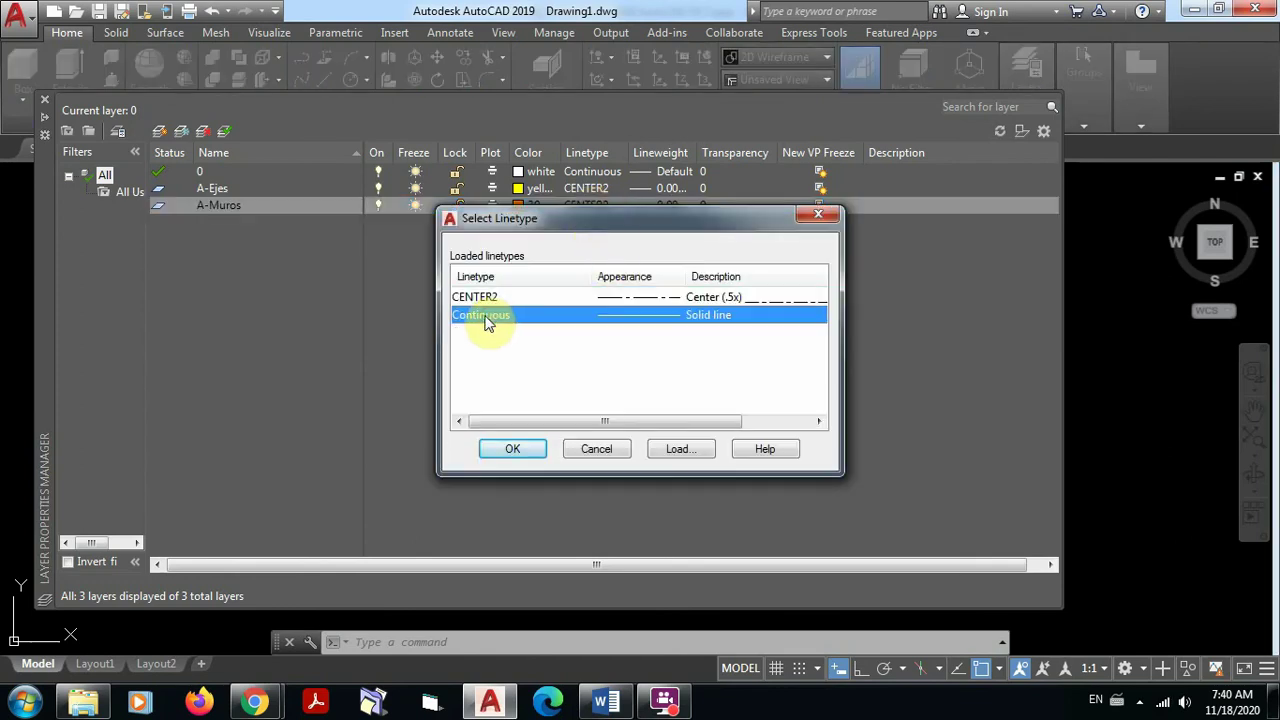
left_click(513, 449)
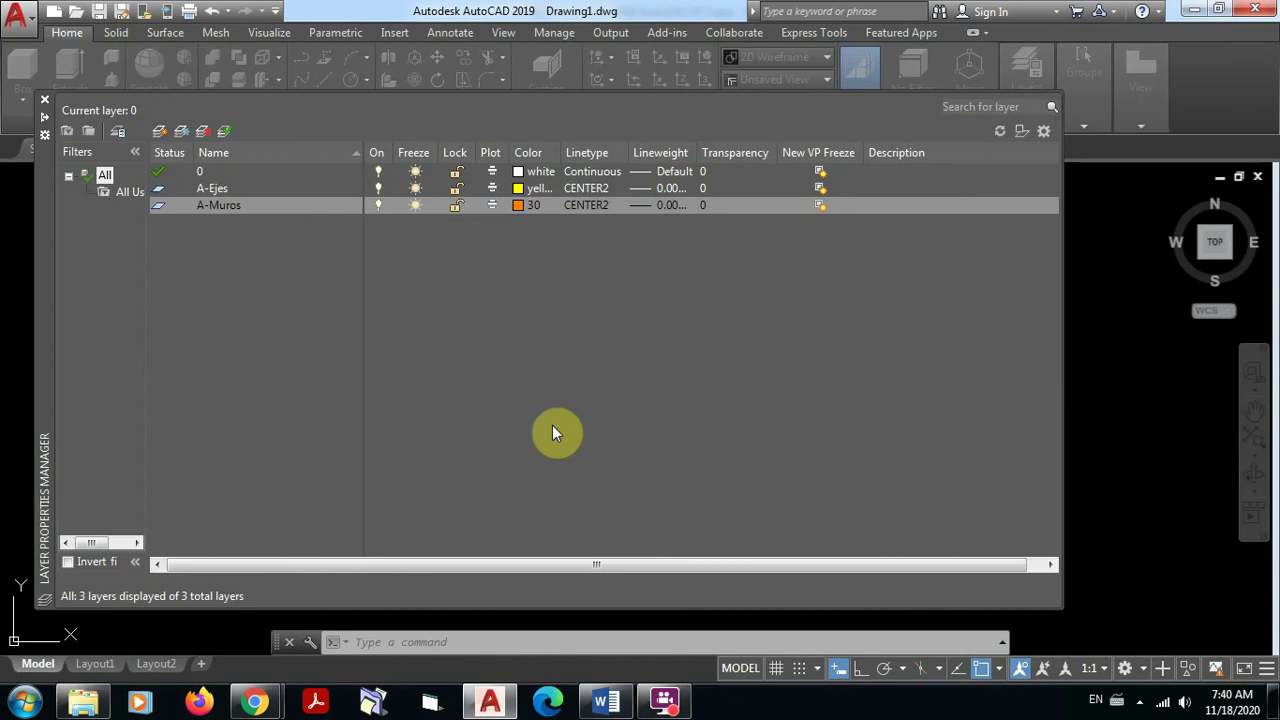
Set the A-Muros layer's lineweight to 0.40 mm
left_click(670, 206)
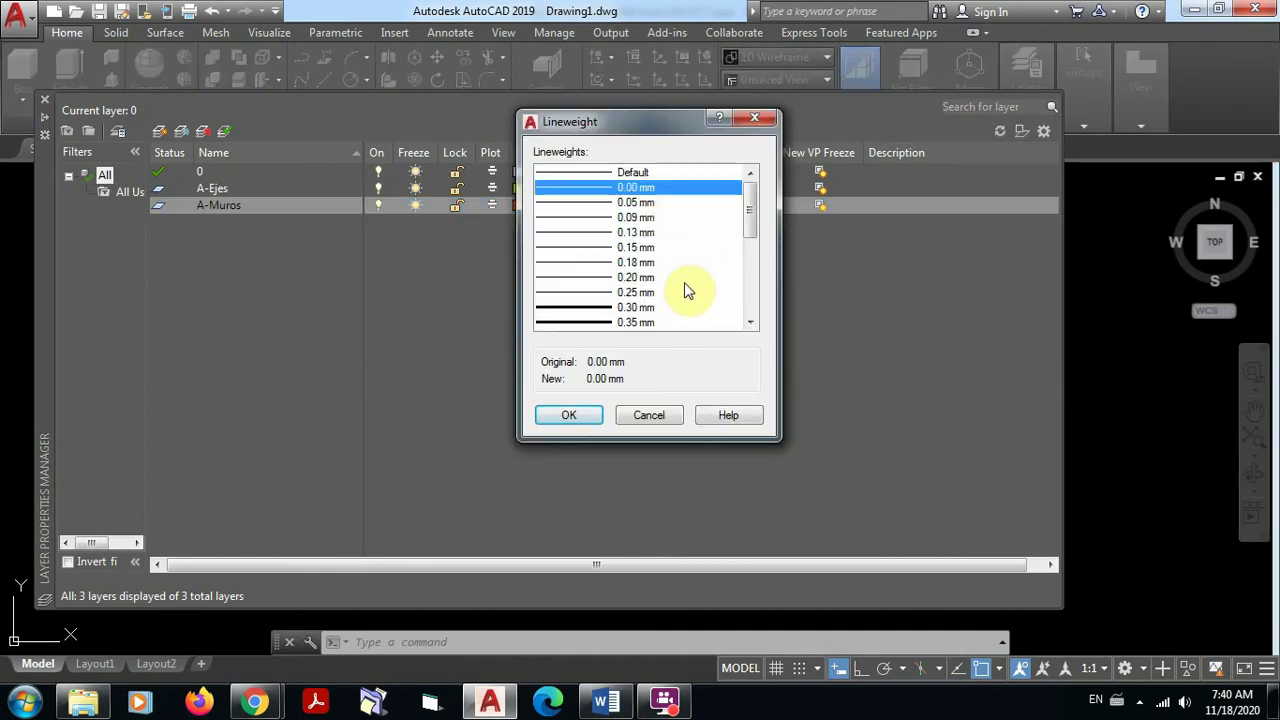
left_click(600, 322)
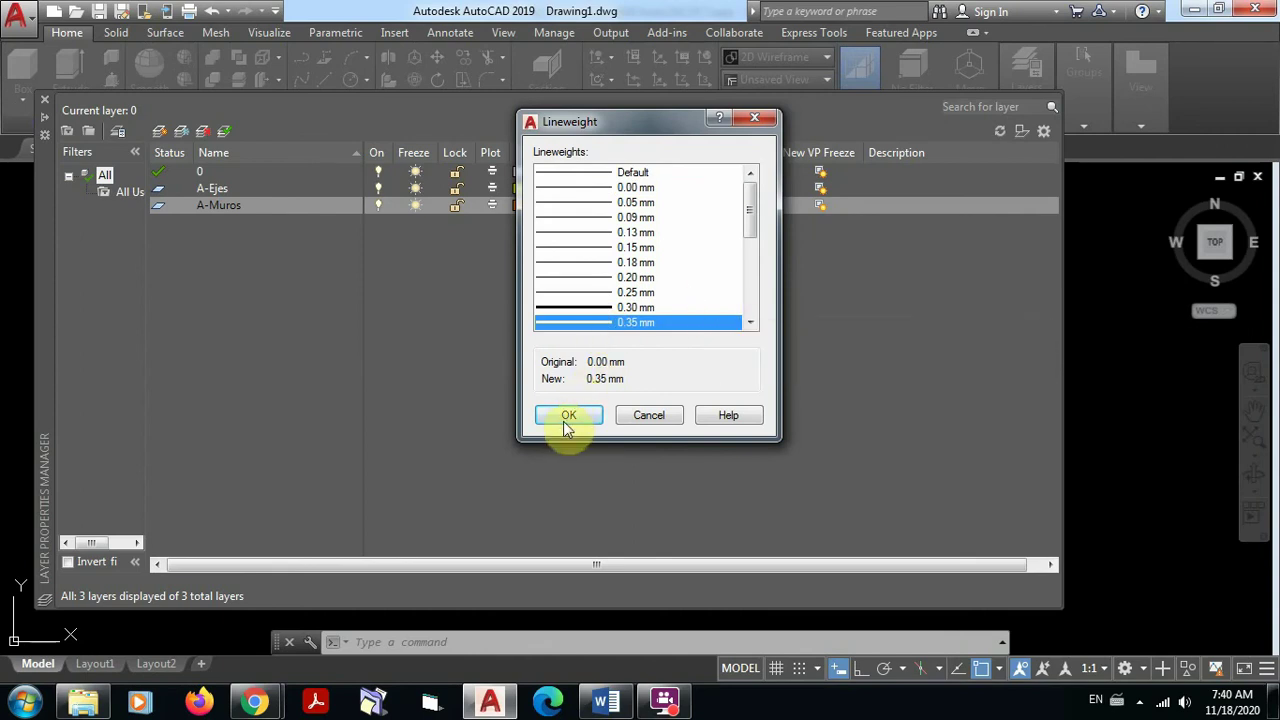
left_click(751, 322)
left_click(751, 322)
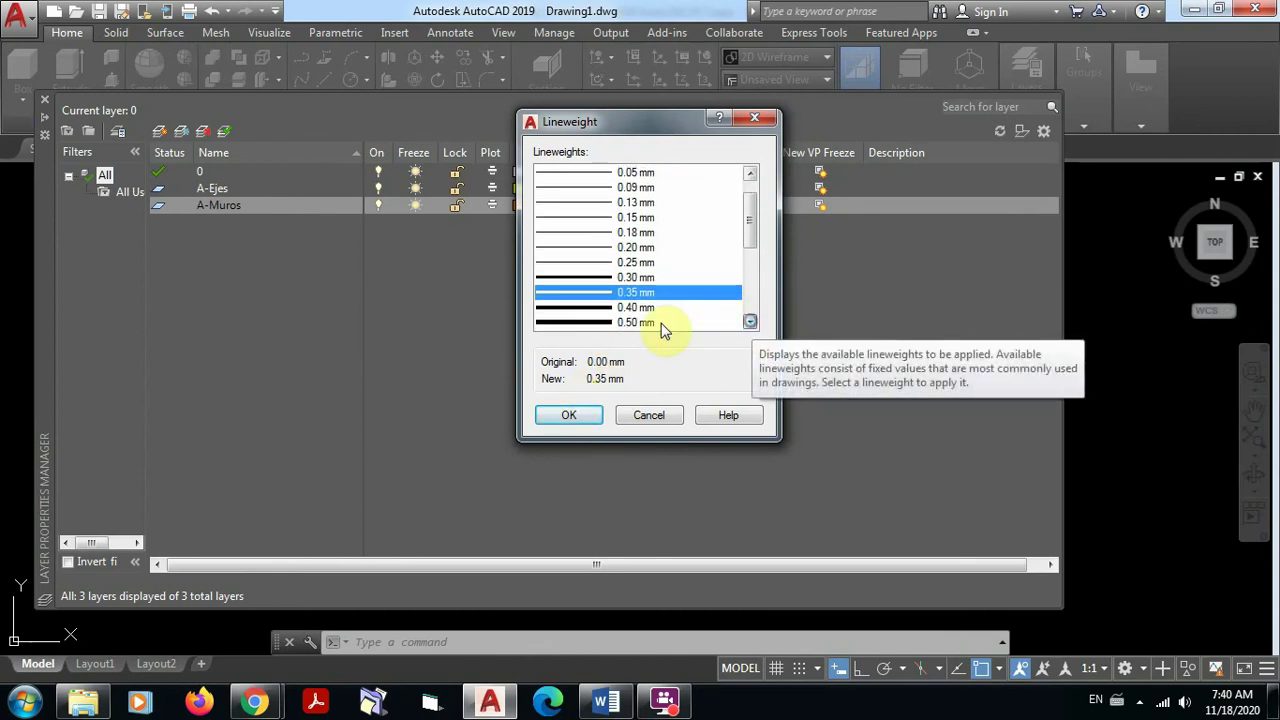
left_click(600, 308)
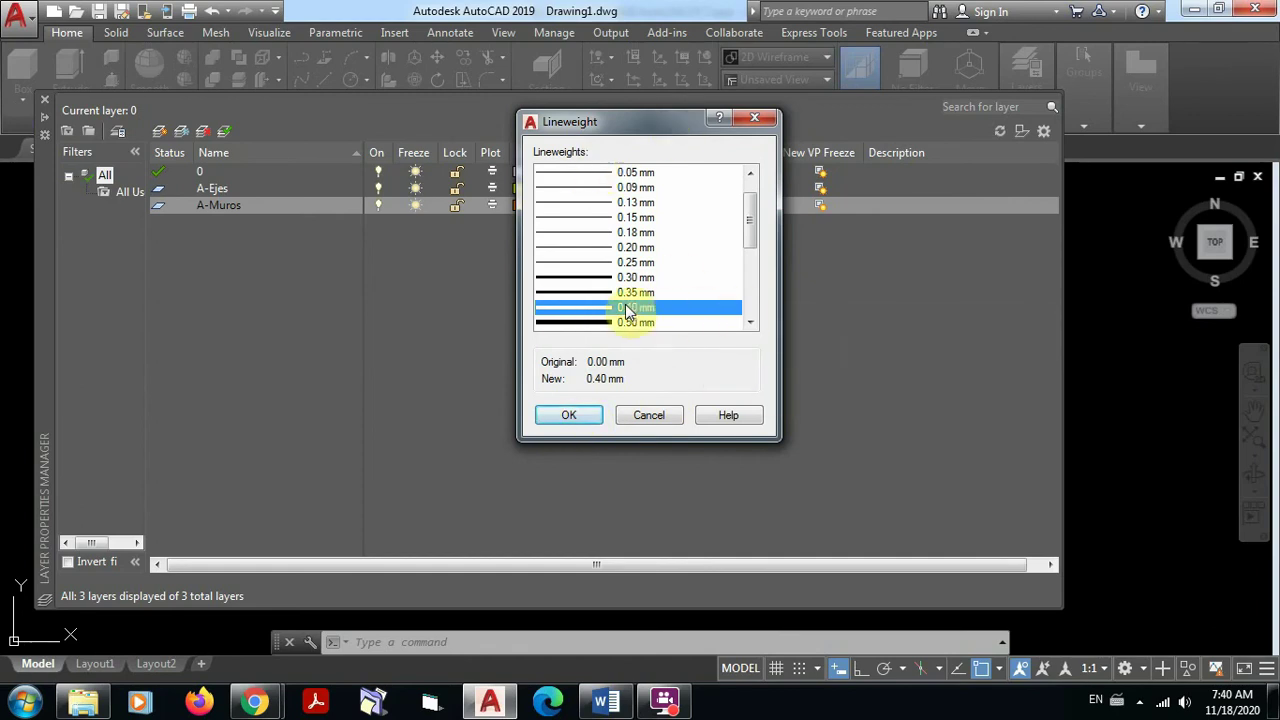
left_click(570, 416)
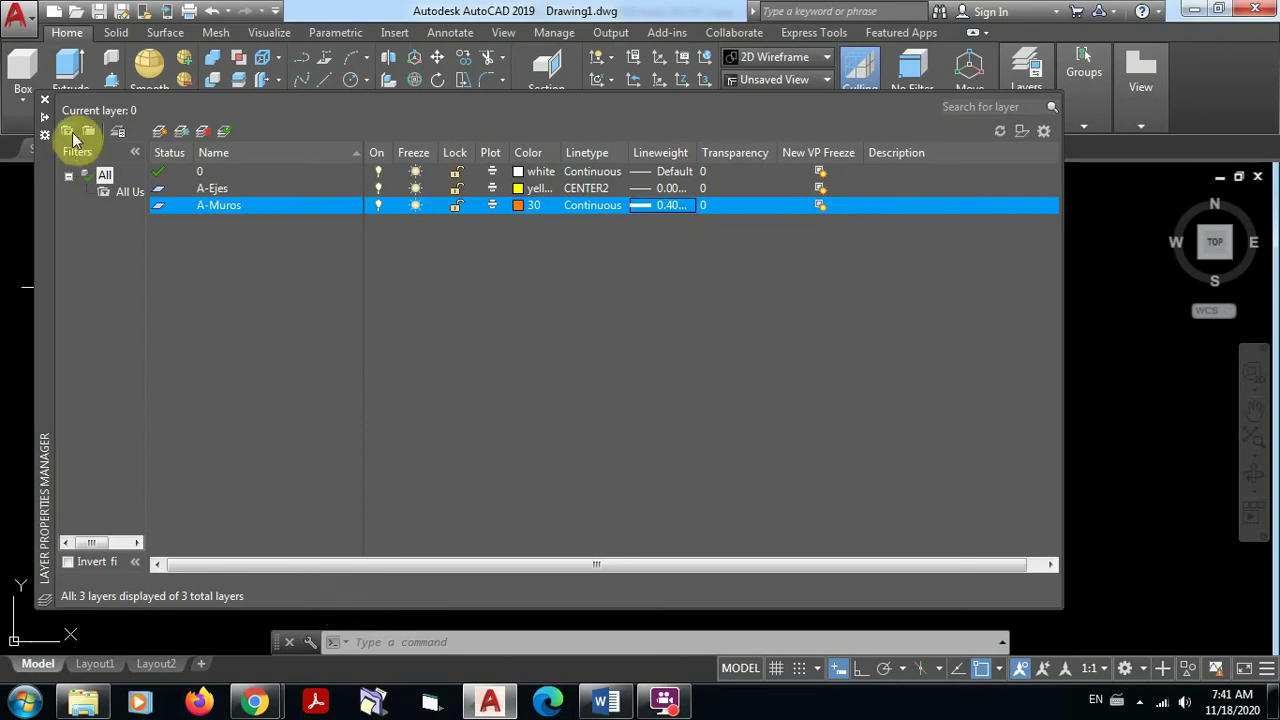
Create a new layer named A-Texto in the Layer Properties Manager
left_click(160, 133)
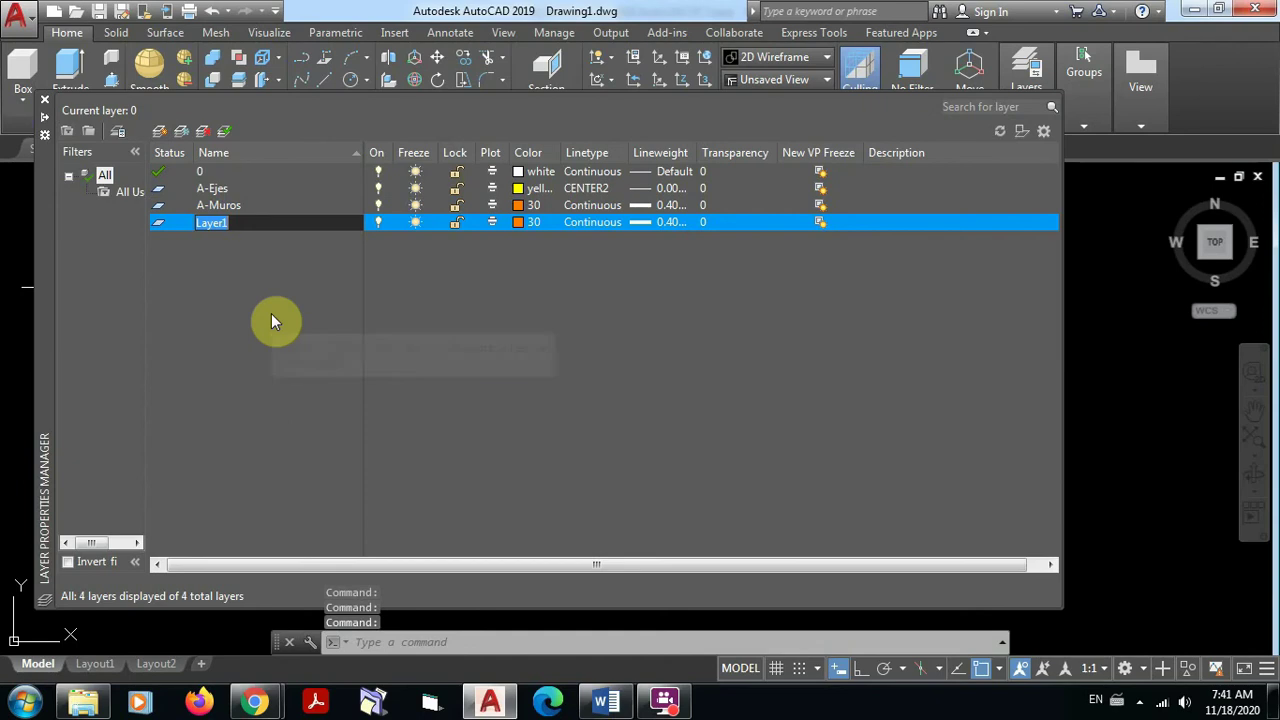
type("A")
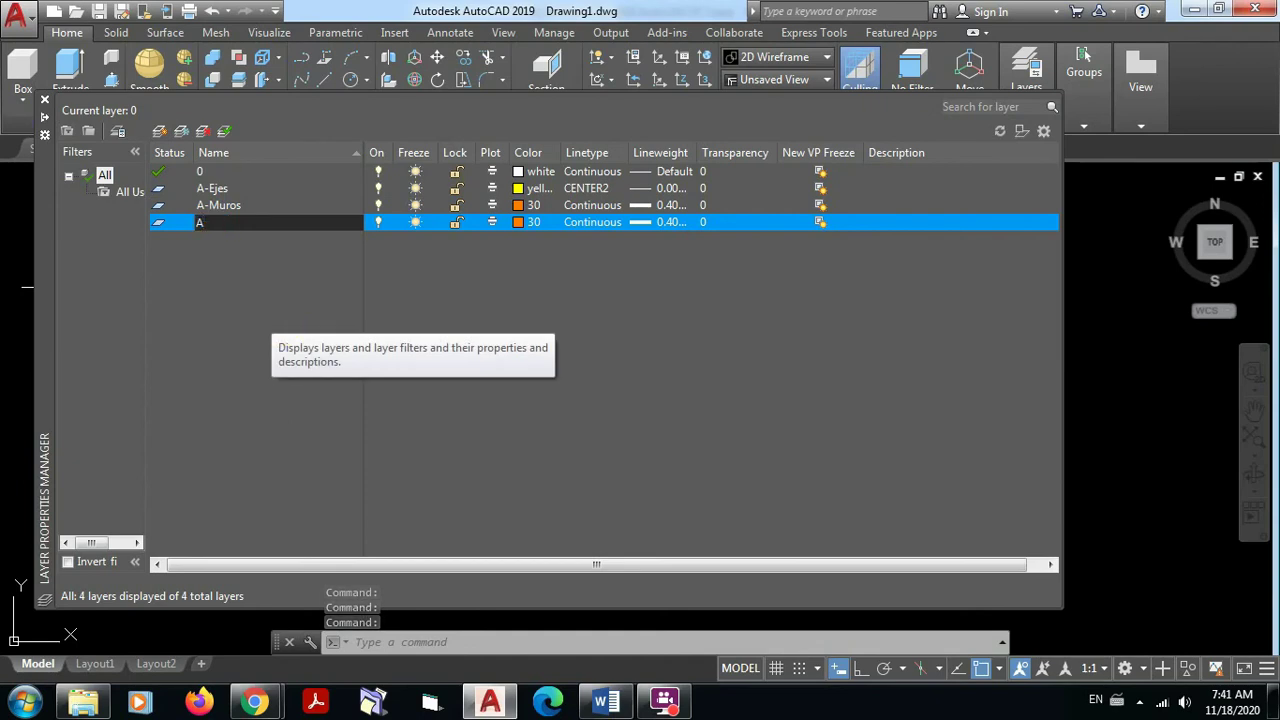
type("-")
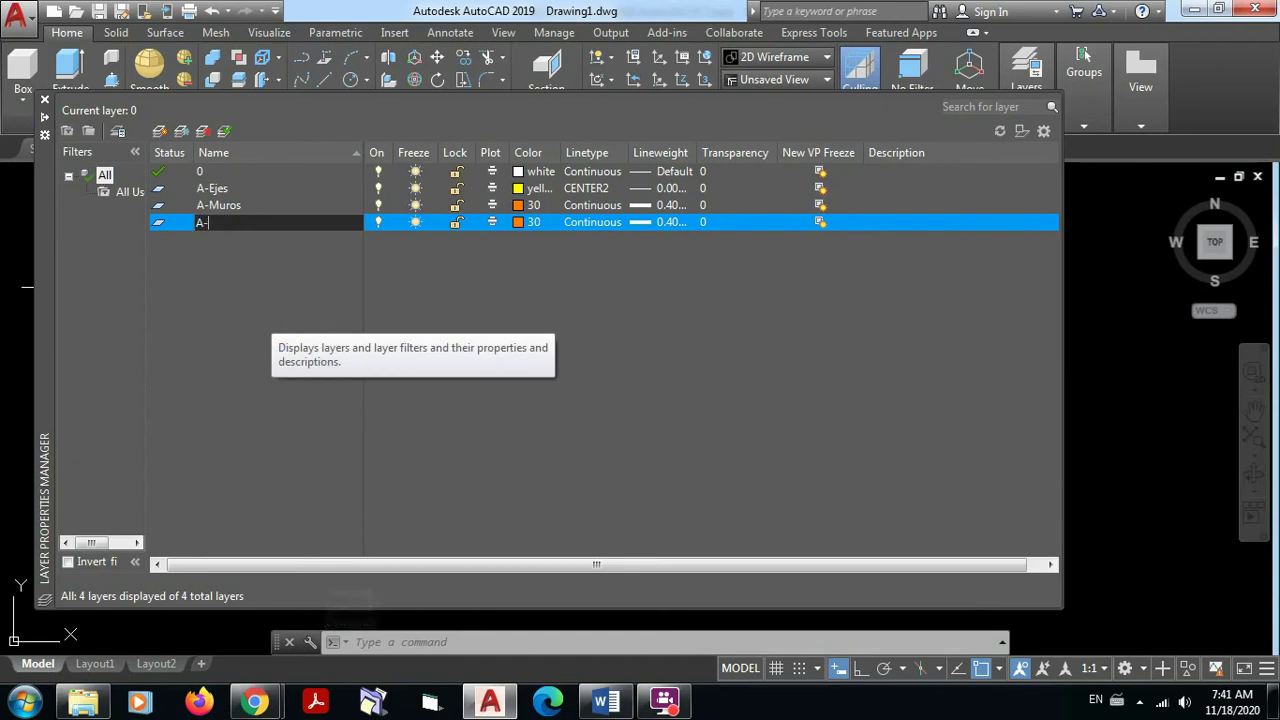
type("Texto")
key("Return")
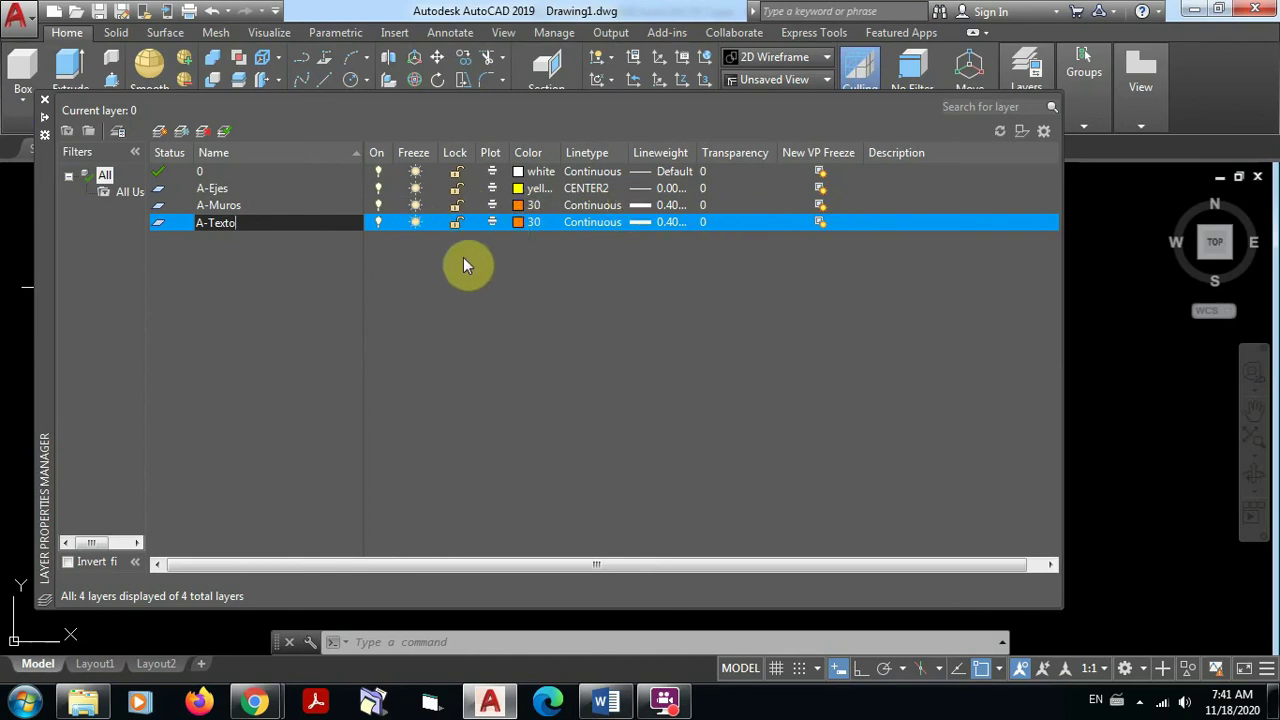
Set the A-Texto layer's color to white
left_click(517, 222)
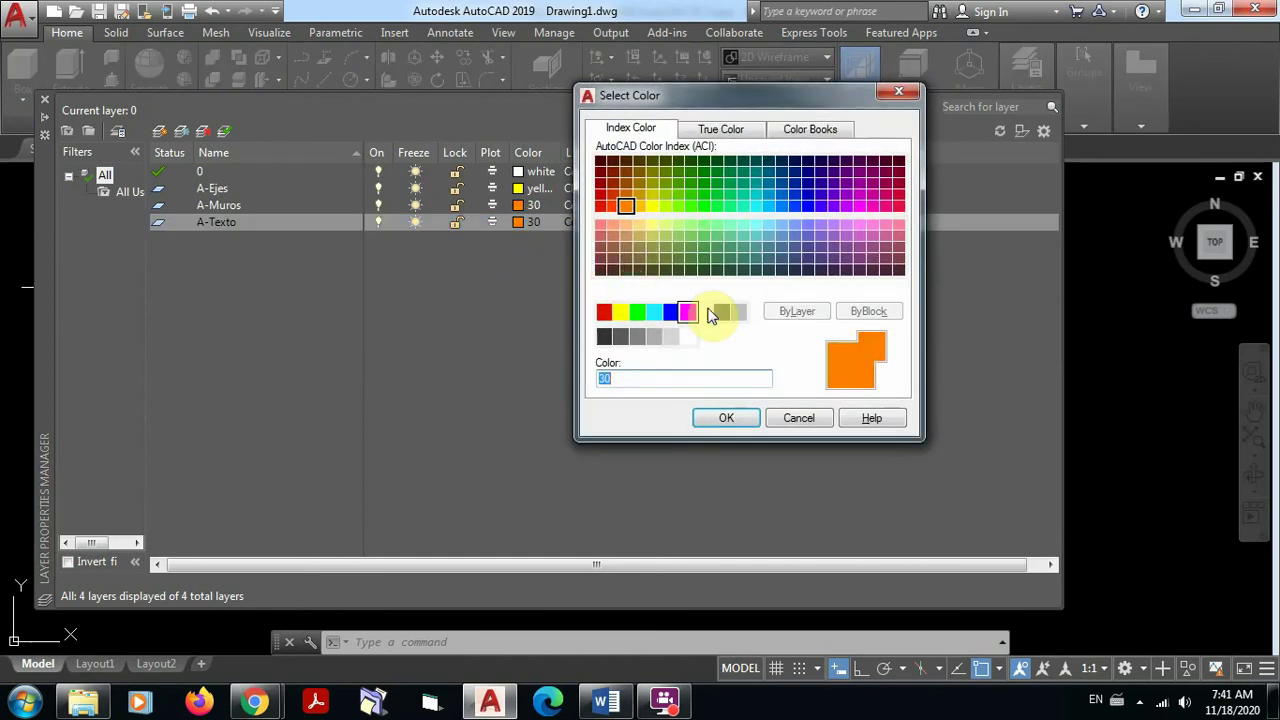
left_click(706, 313)
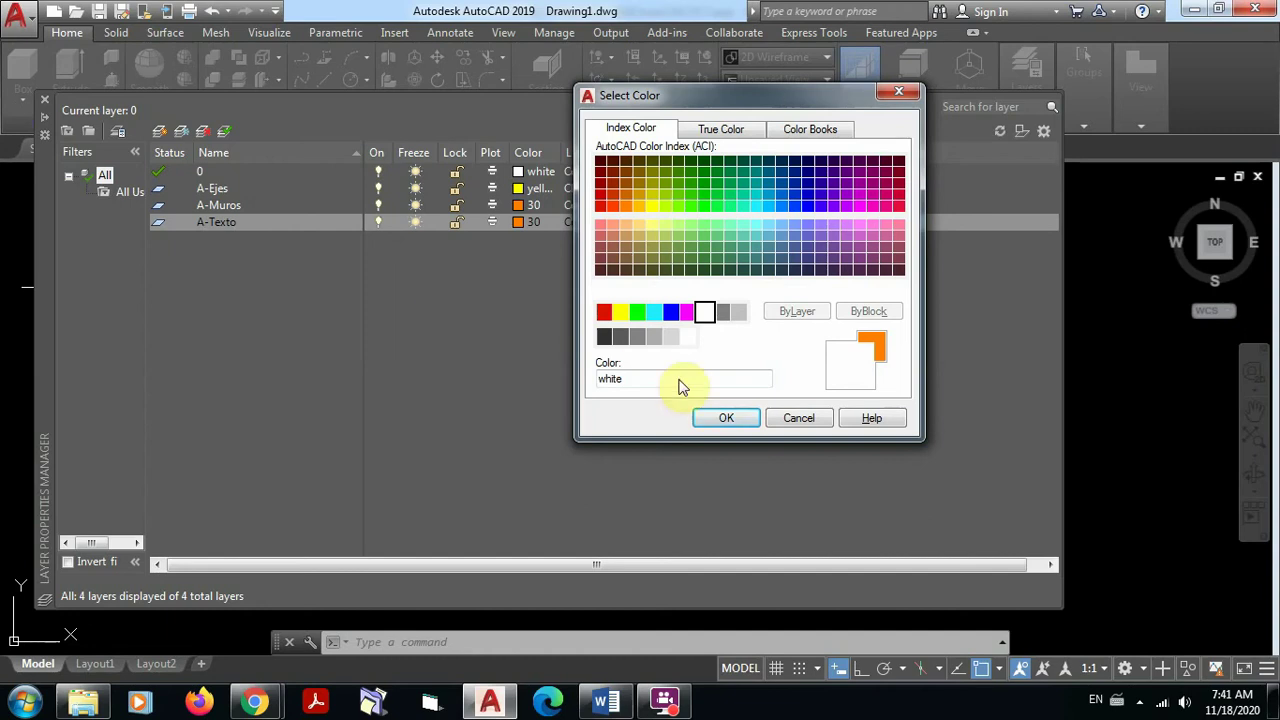
left_click(716, 420)
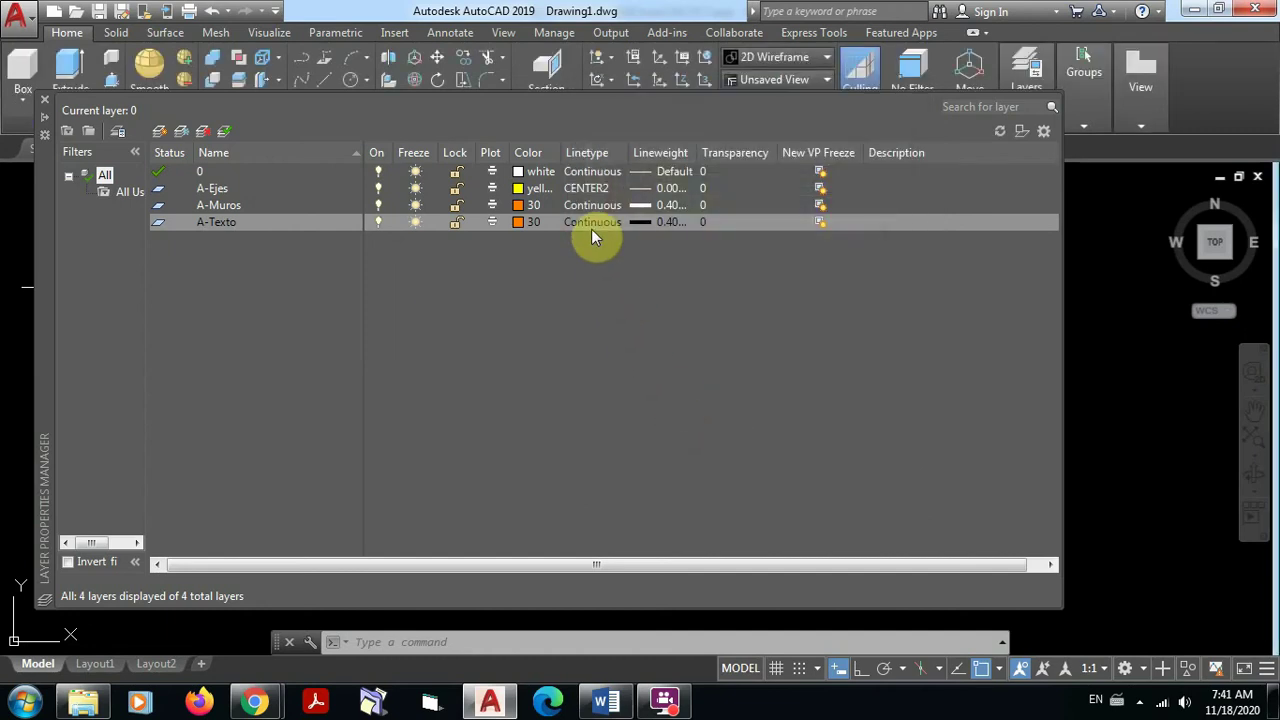
Set the A-Texto layer's lineweight to Default
left_click(660, 221)
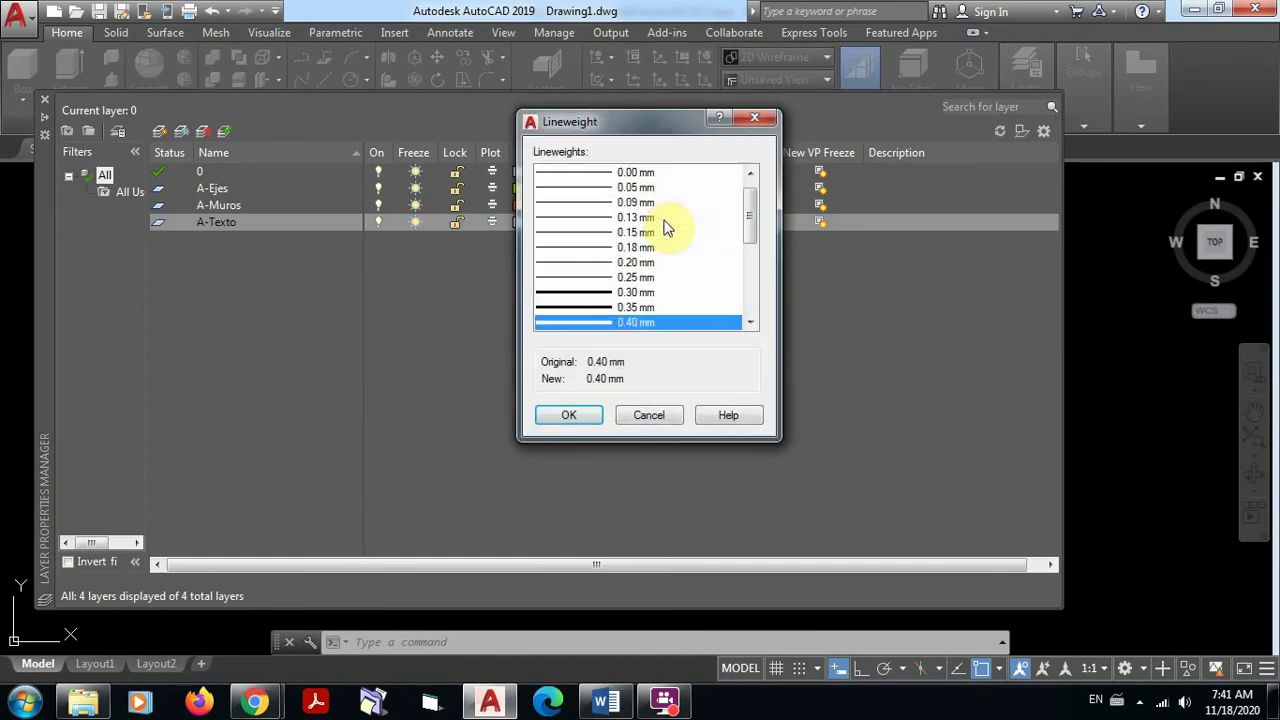
left_click(633, 172)
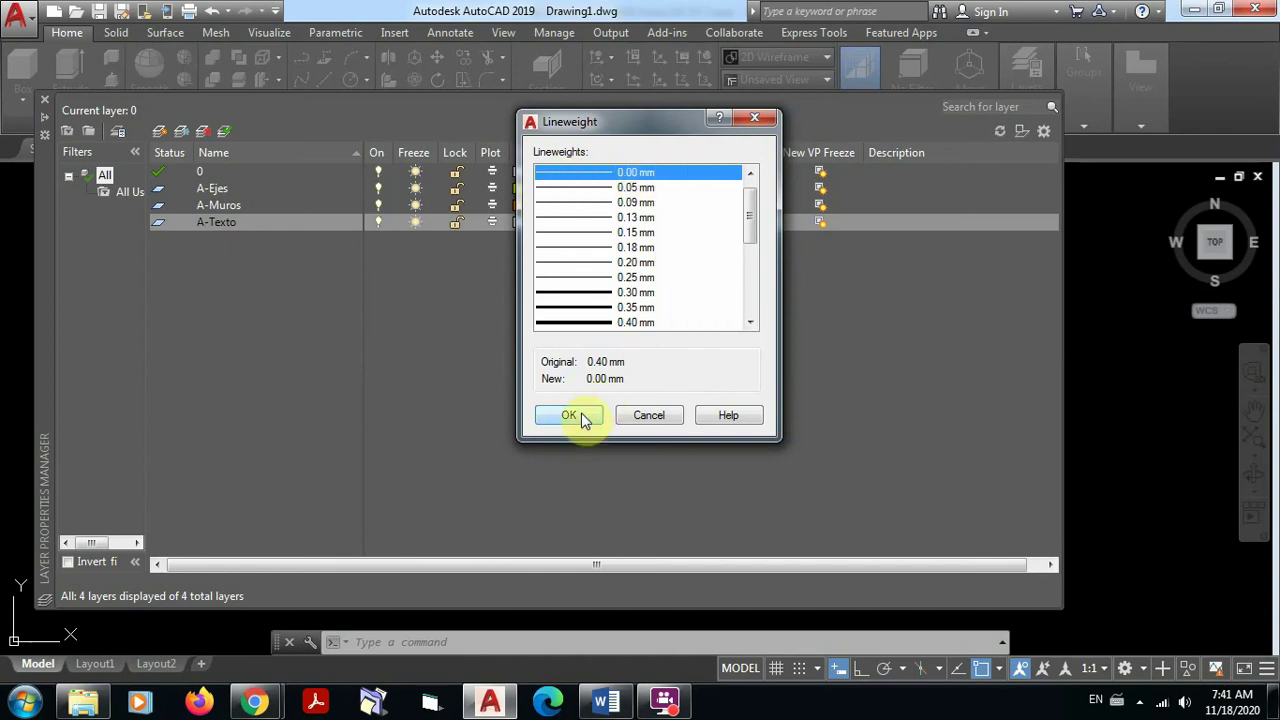
scroll(751, 223, "up", 1)
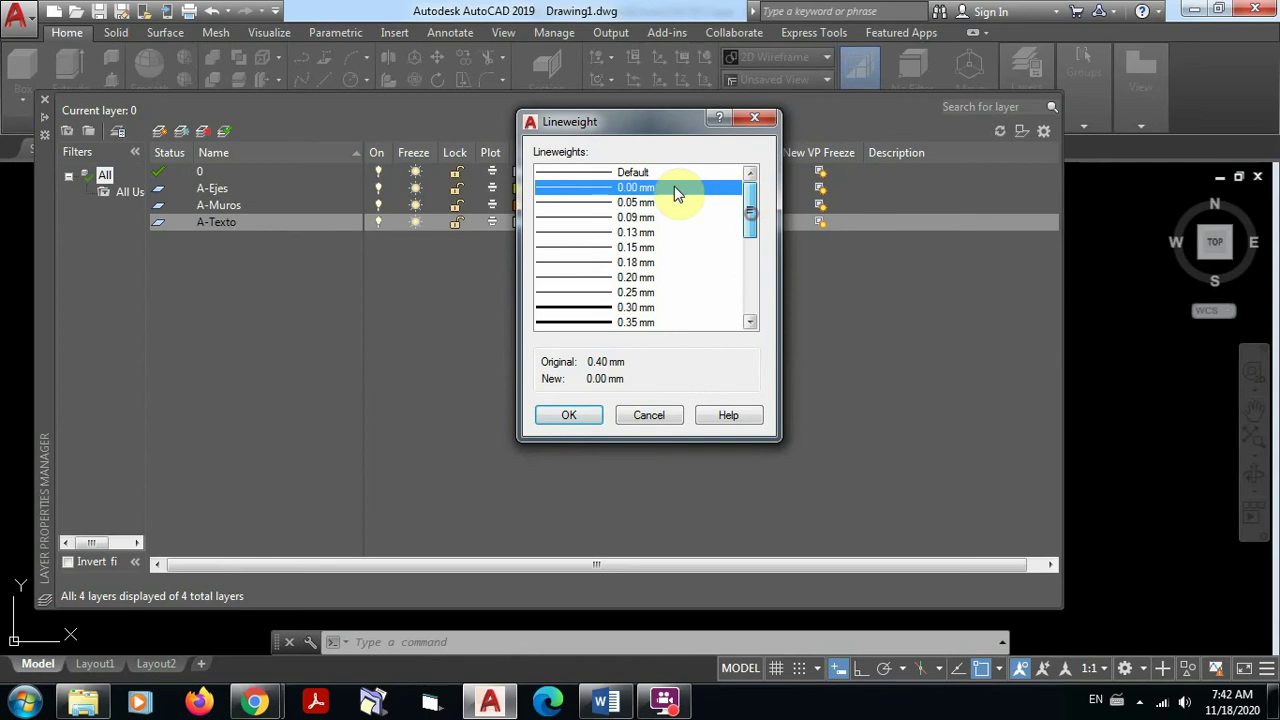
left_click(636, 173)
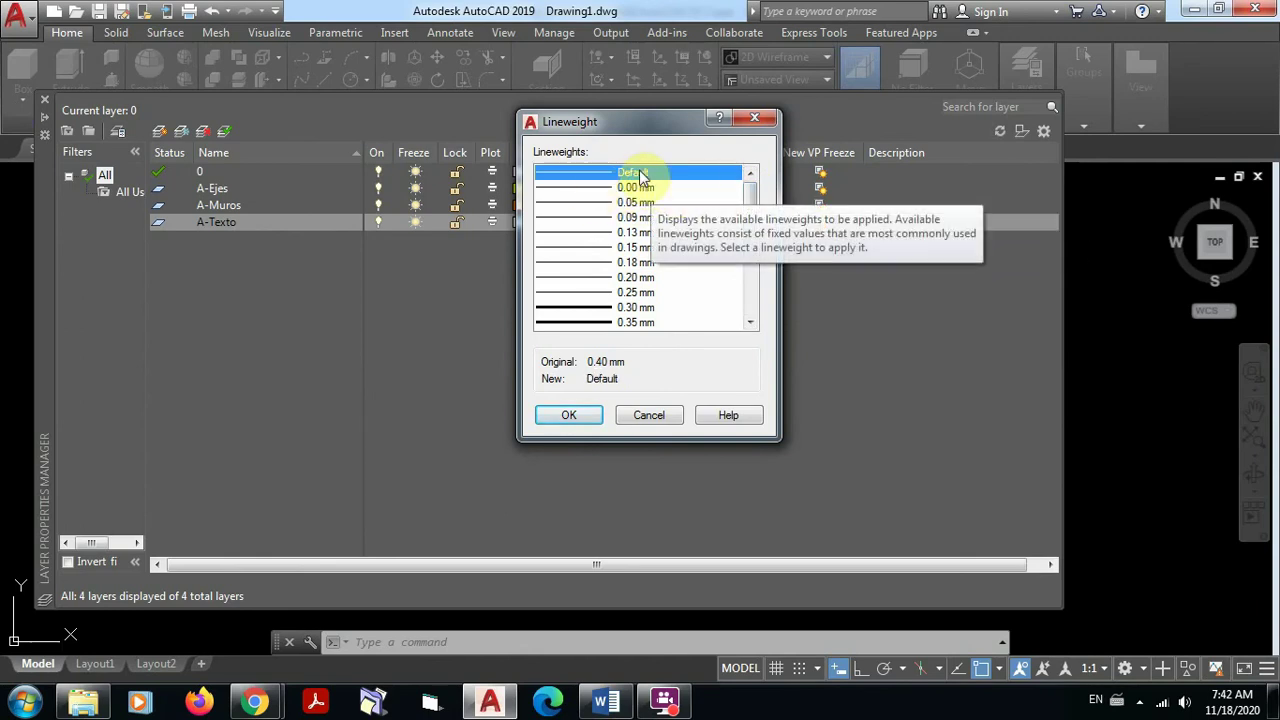
left_click(569, 416)
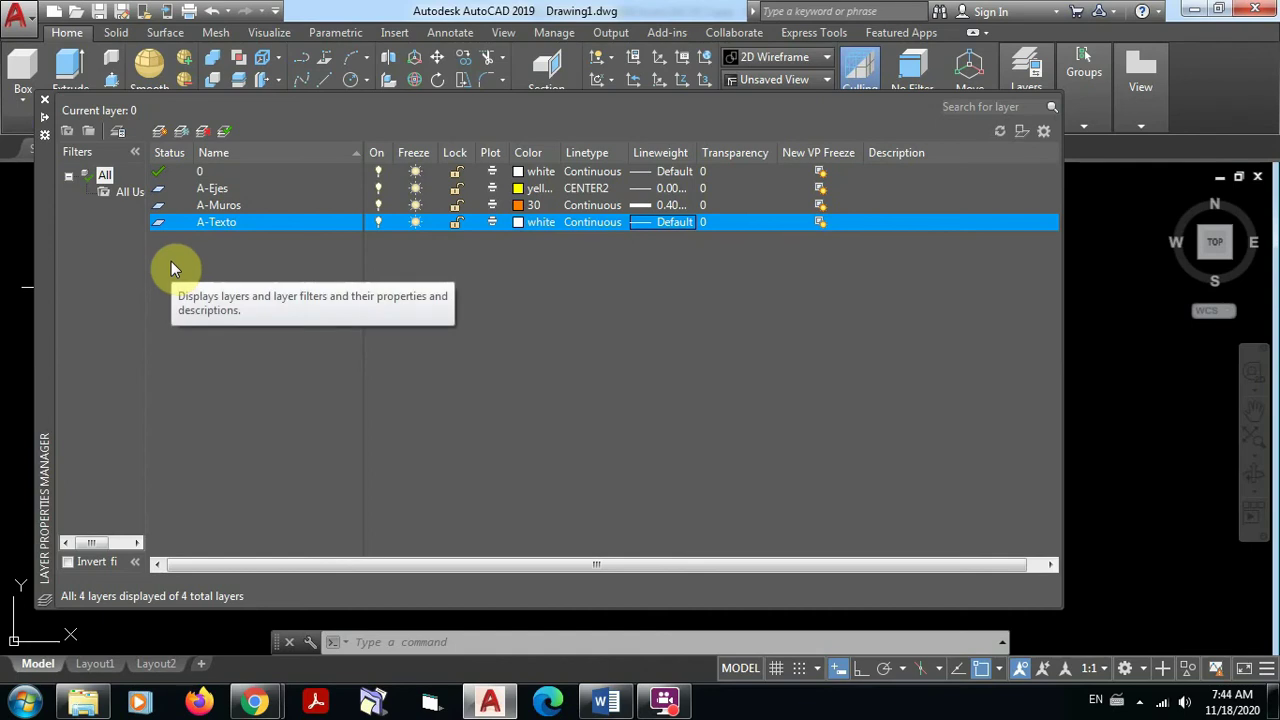
Switch the current layer first to A-Muros and from there to A-Ejes
double_click(160, 206)
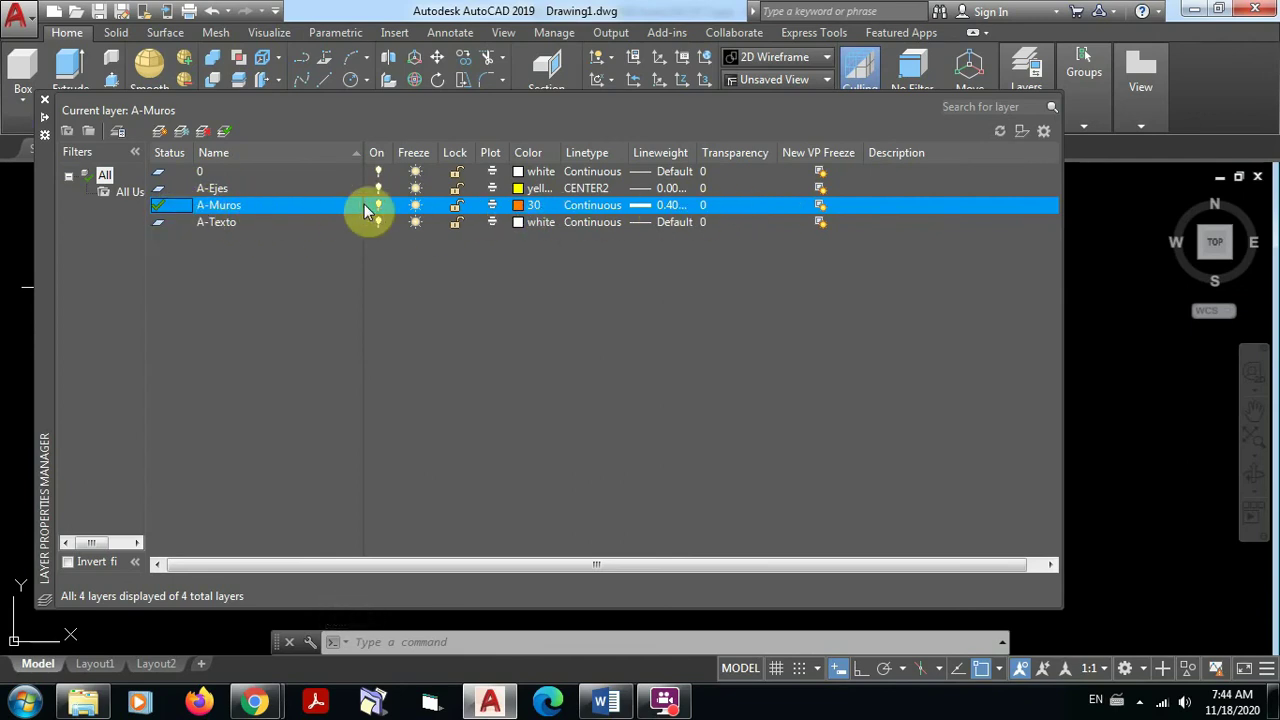
double_click(160, 189)
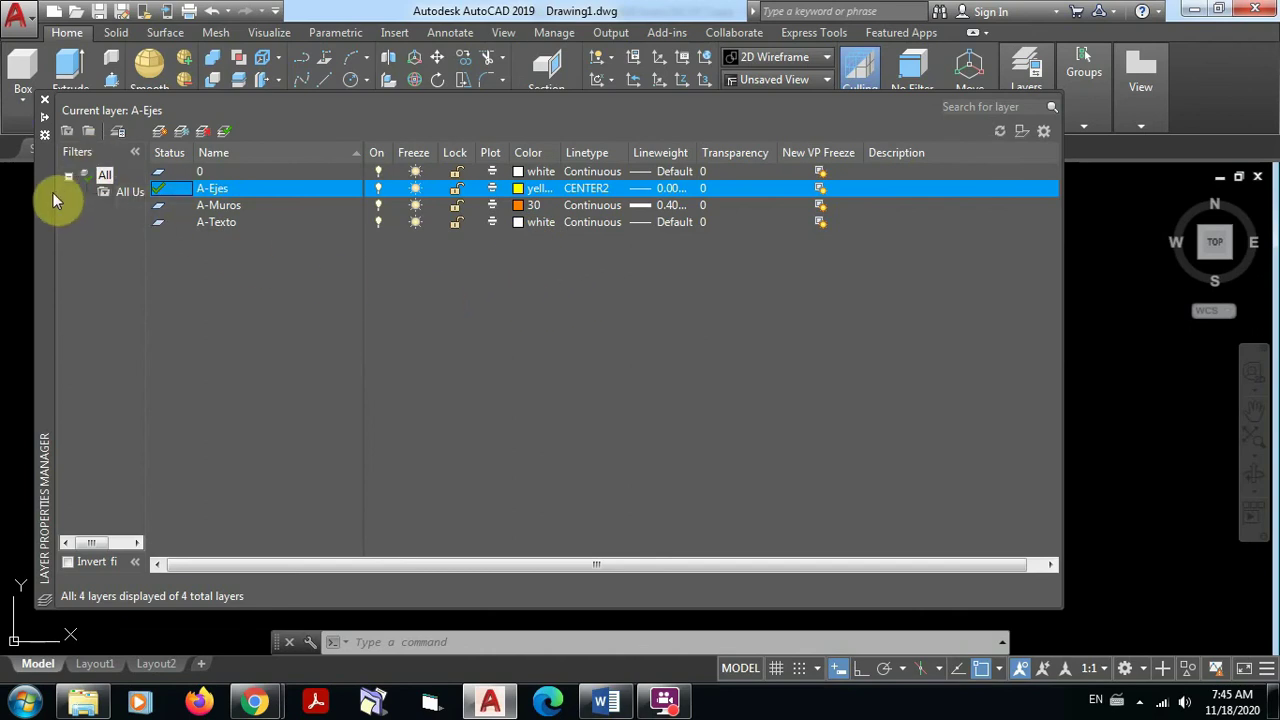
left_click(83, 265)
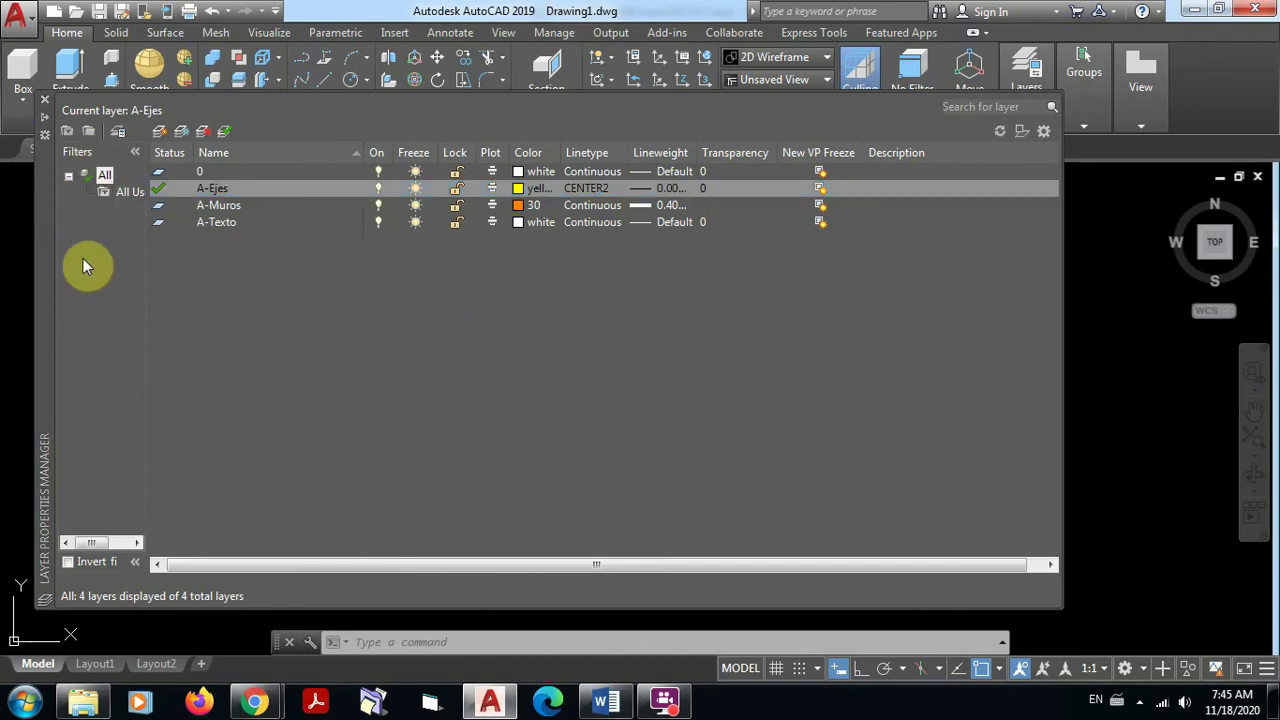
left_click(567, 297)
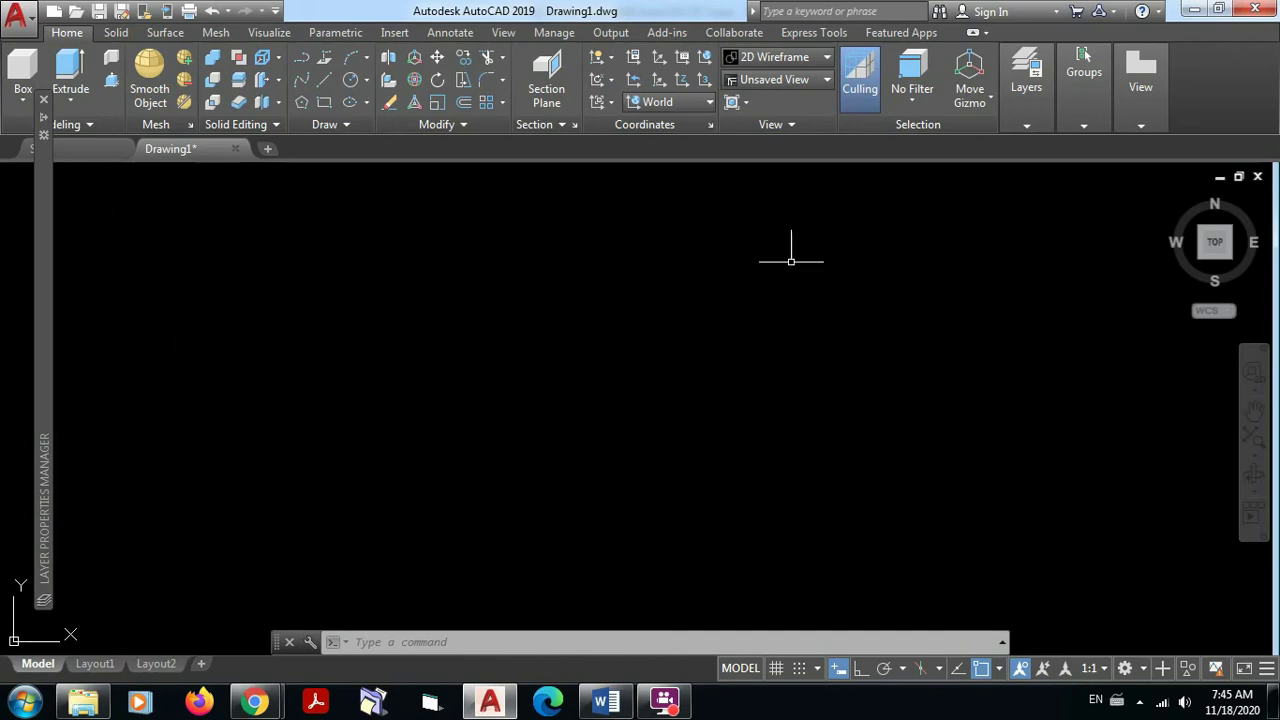
Examine which layer is current in the expanded layer controls and compare it with the Layer Properties Manager
left_click(1024, 123)
left_click(1035, 152)
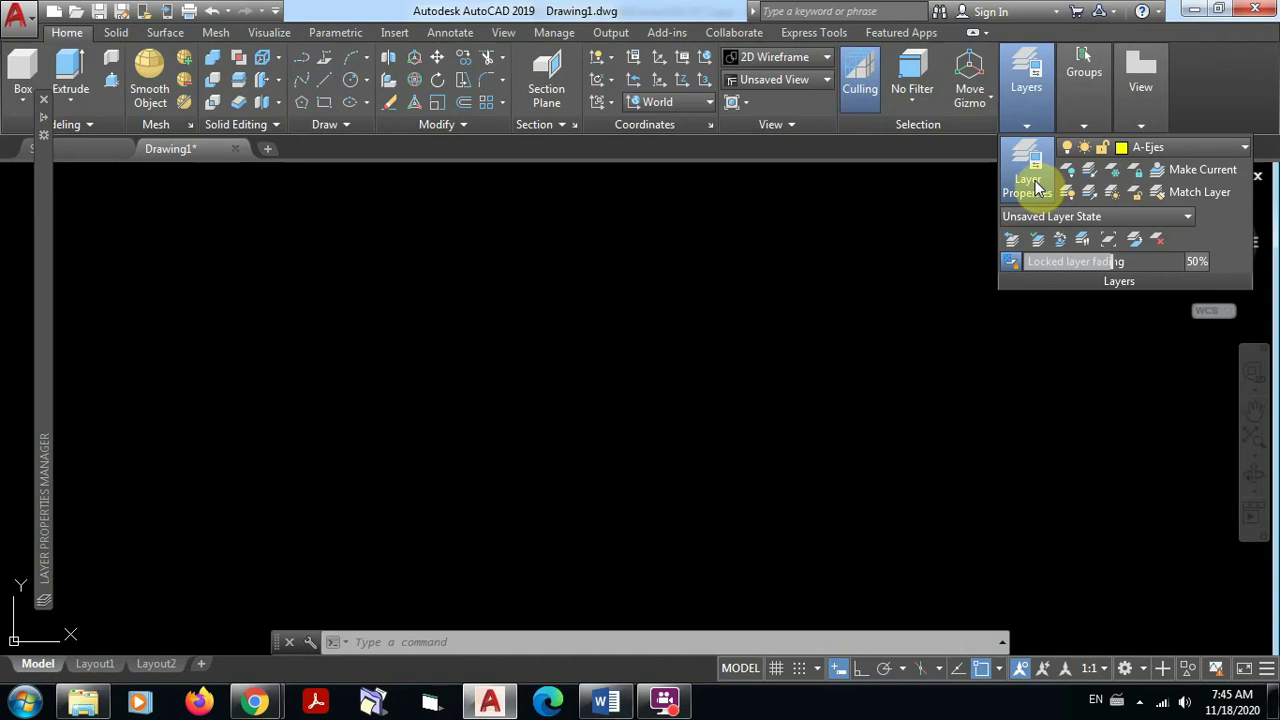
left_click(100, 180)
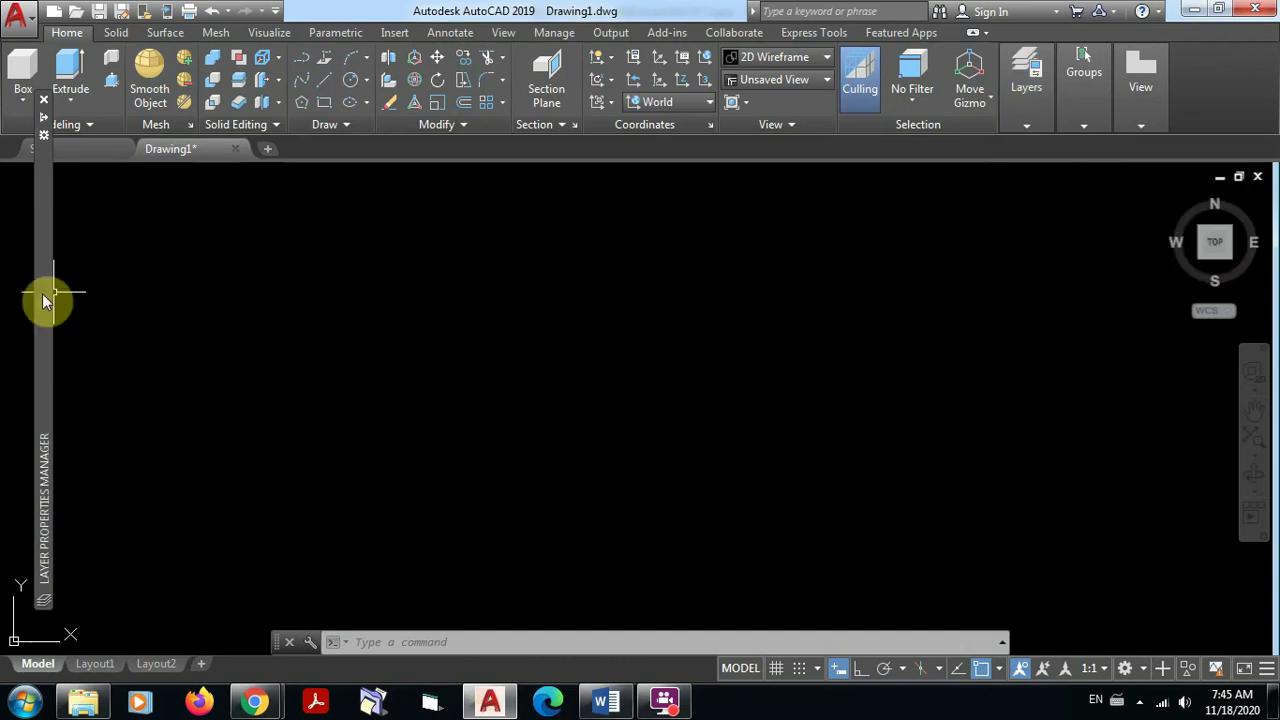
mouse_move(44, 298)
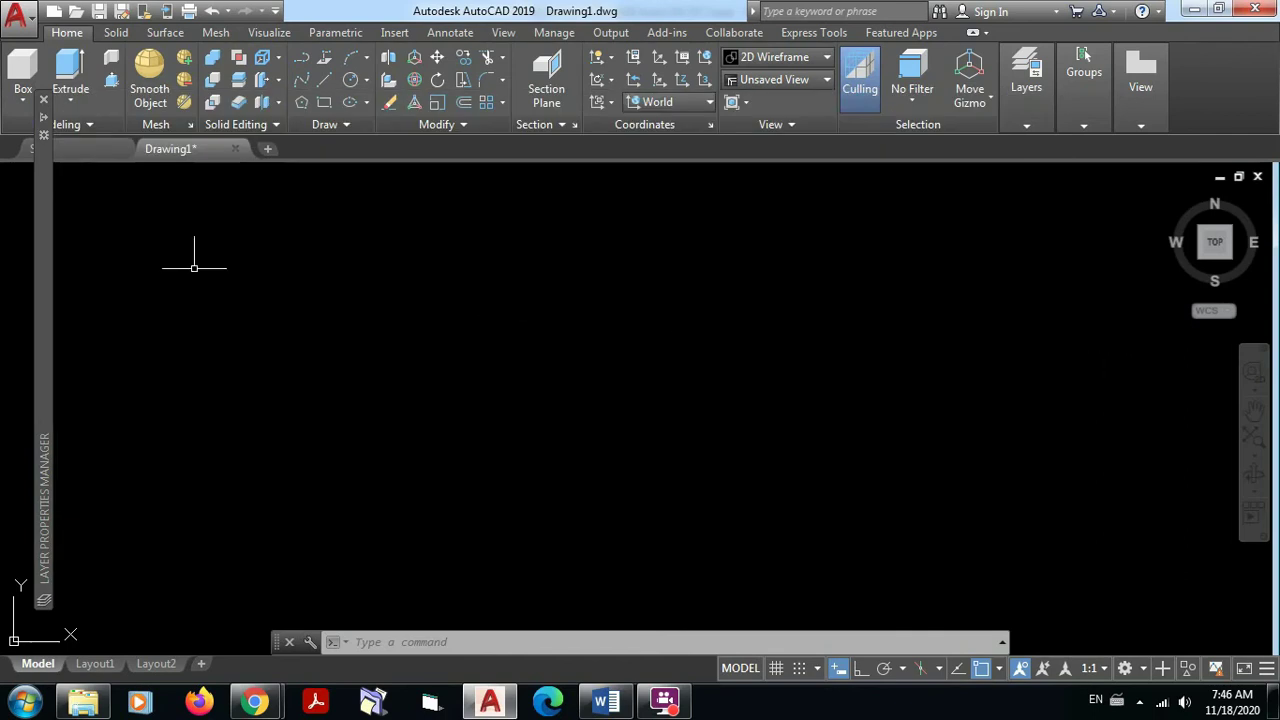
mouse_move(46, 210)
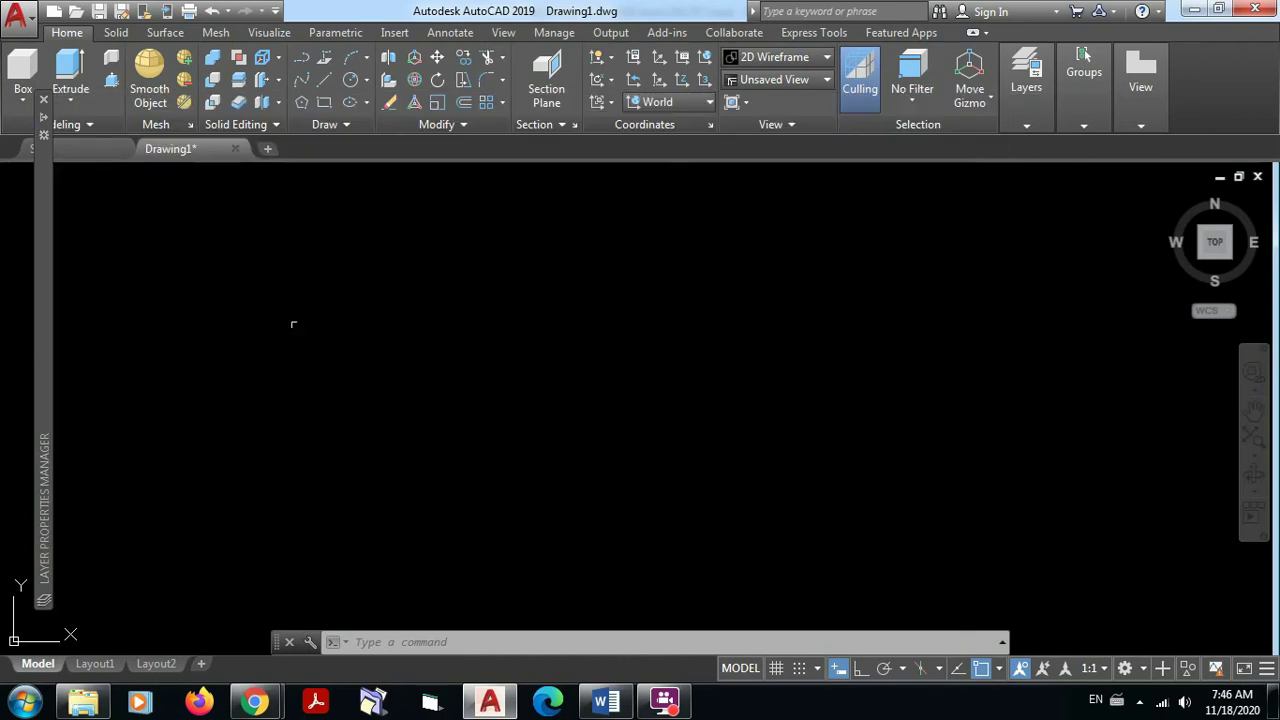
mouse_move(41, 264)
left_click(1025, 70)
left_click(1025, 72)
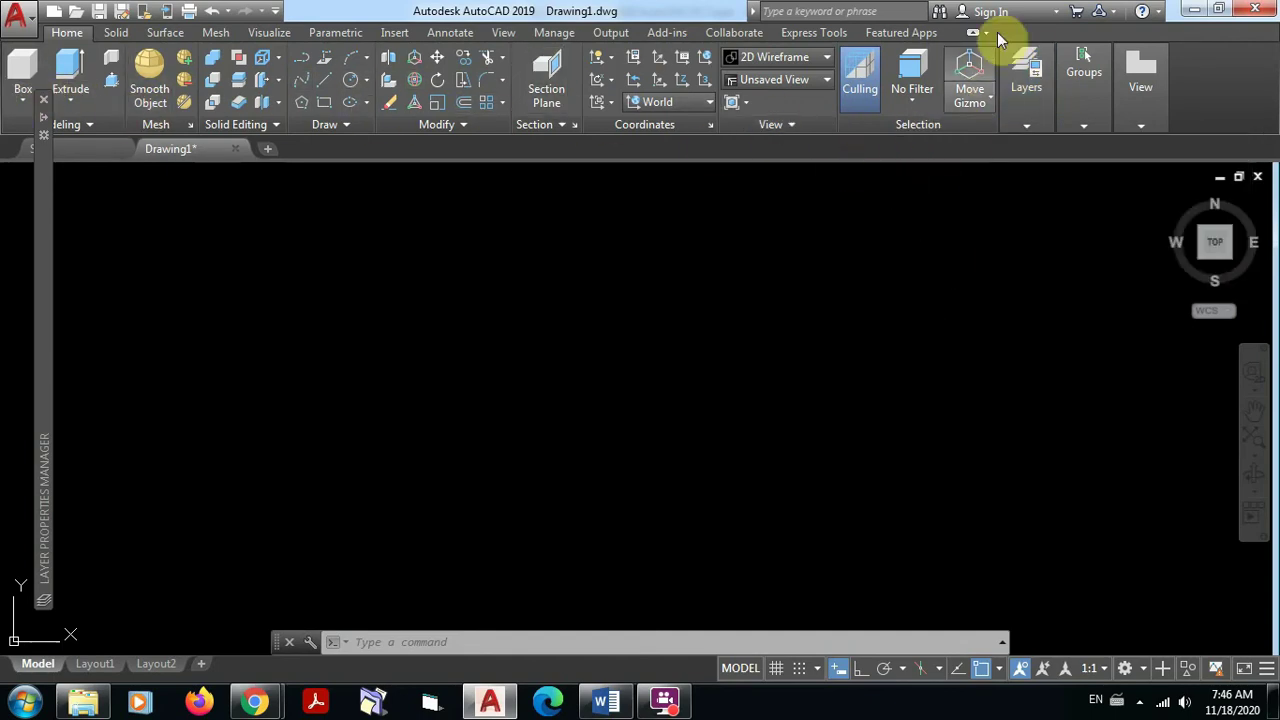
left_click(1015, 100)
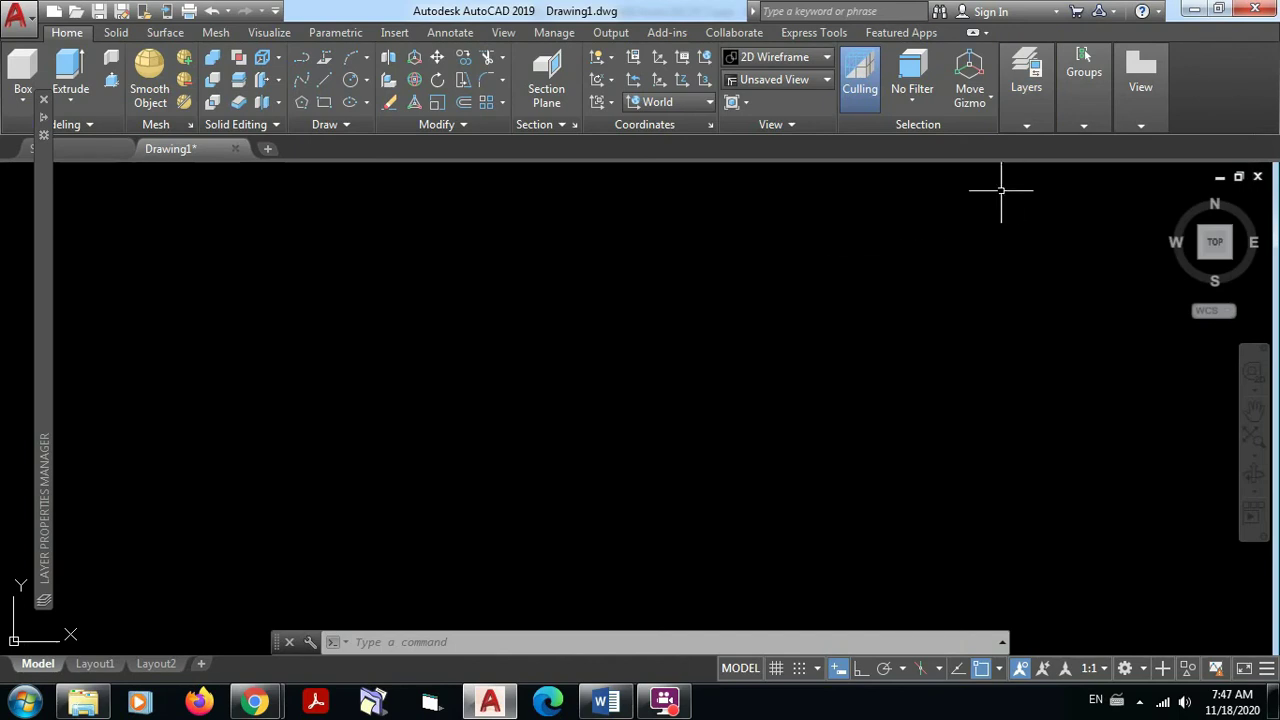
Make layer 0 the current layer in the Layer Properties Manager
left_click(1024, 128)
left_click(1027, 126)
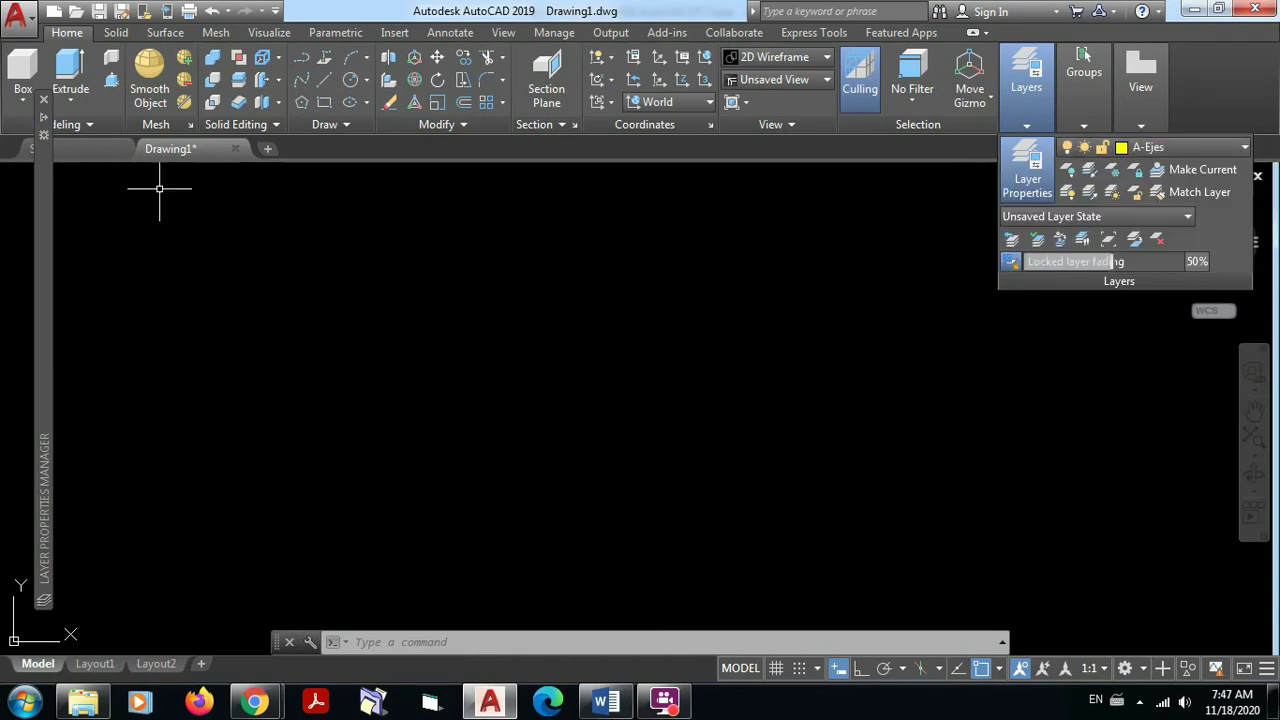
mouse_move(46, 191)
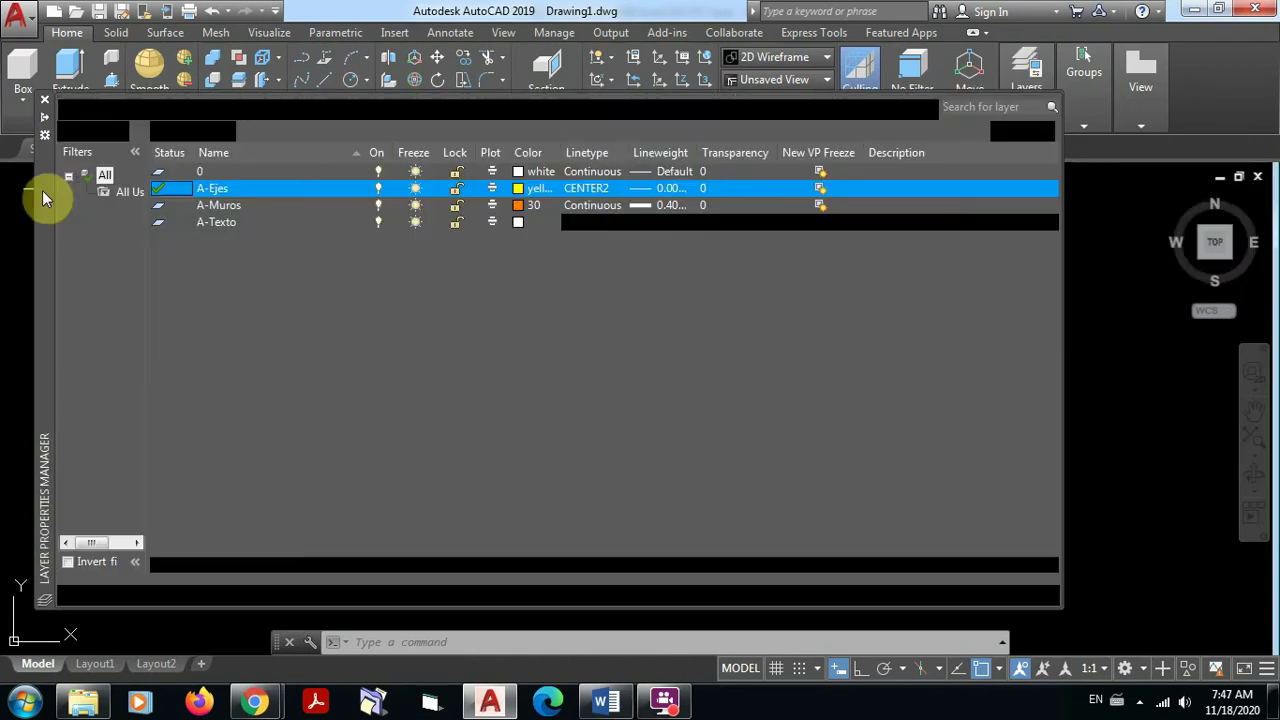
double_click(160, 176)
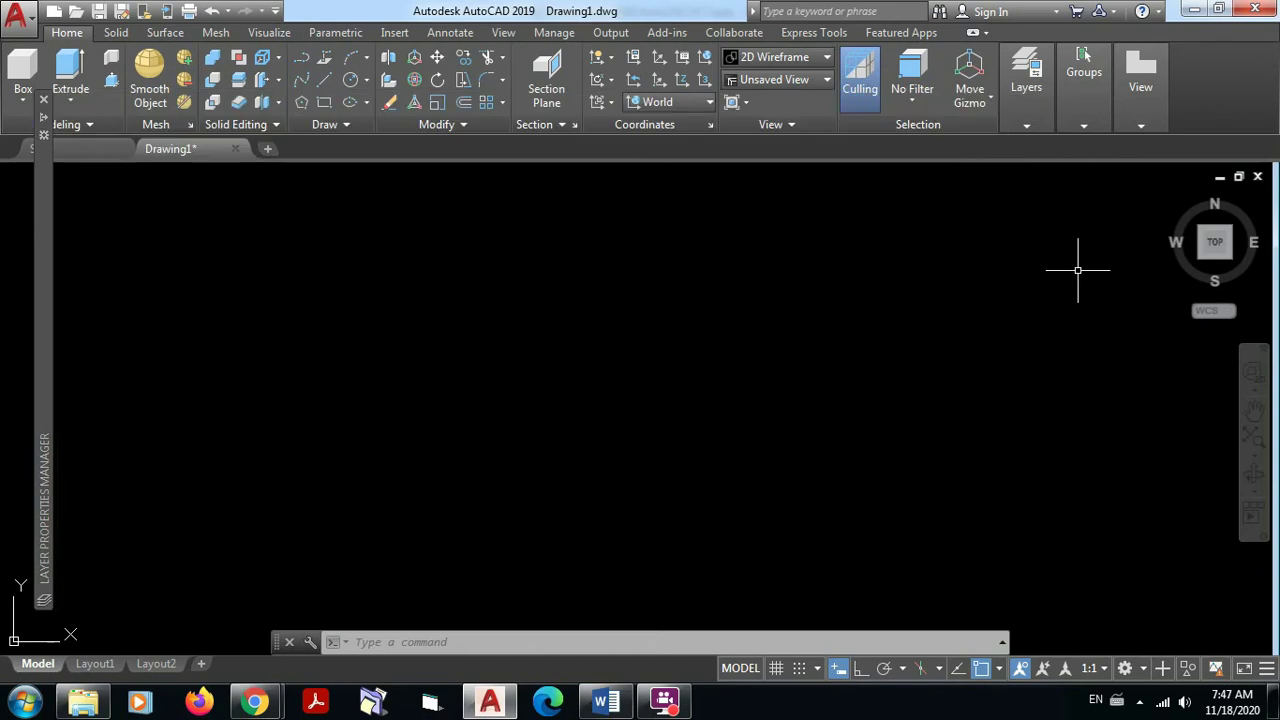
Make A-Muros the current layer from the drop-down list of layers and check it in the Layer Properties Manager
left_click(1025, 124)
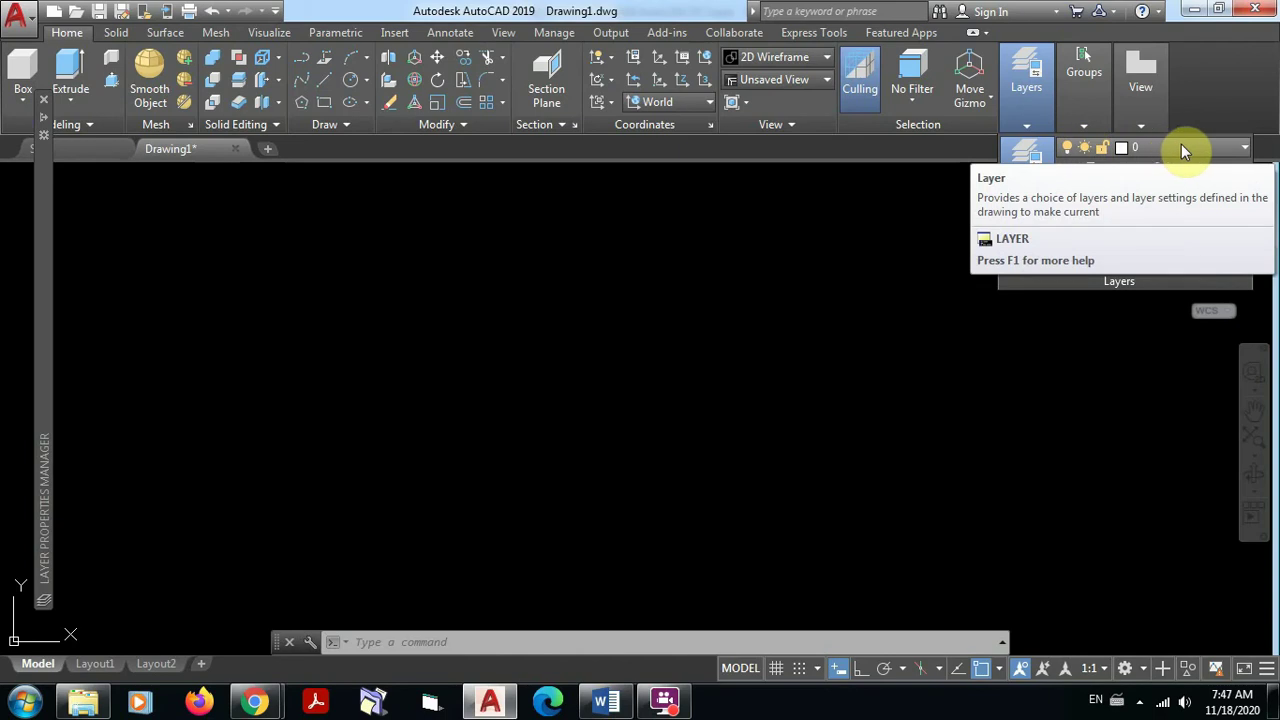
left_click(1244, 149)
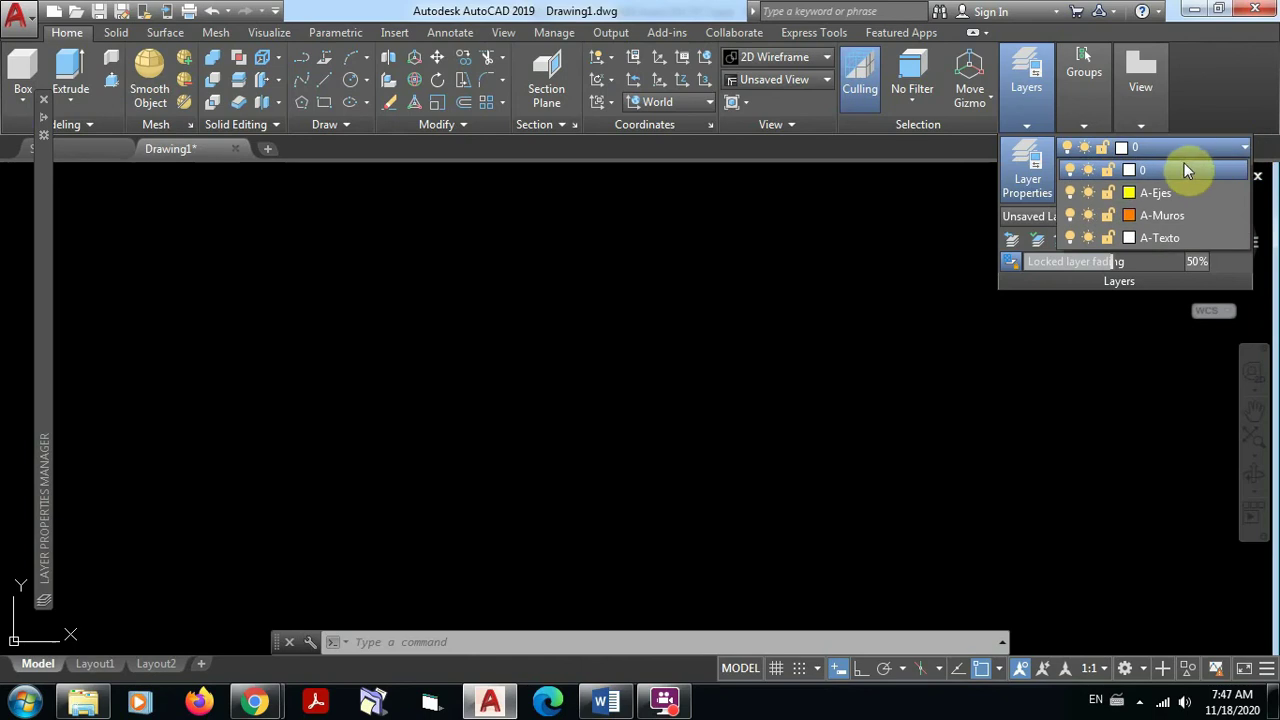
left_click(1168, 215)
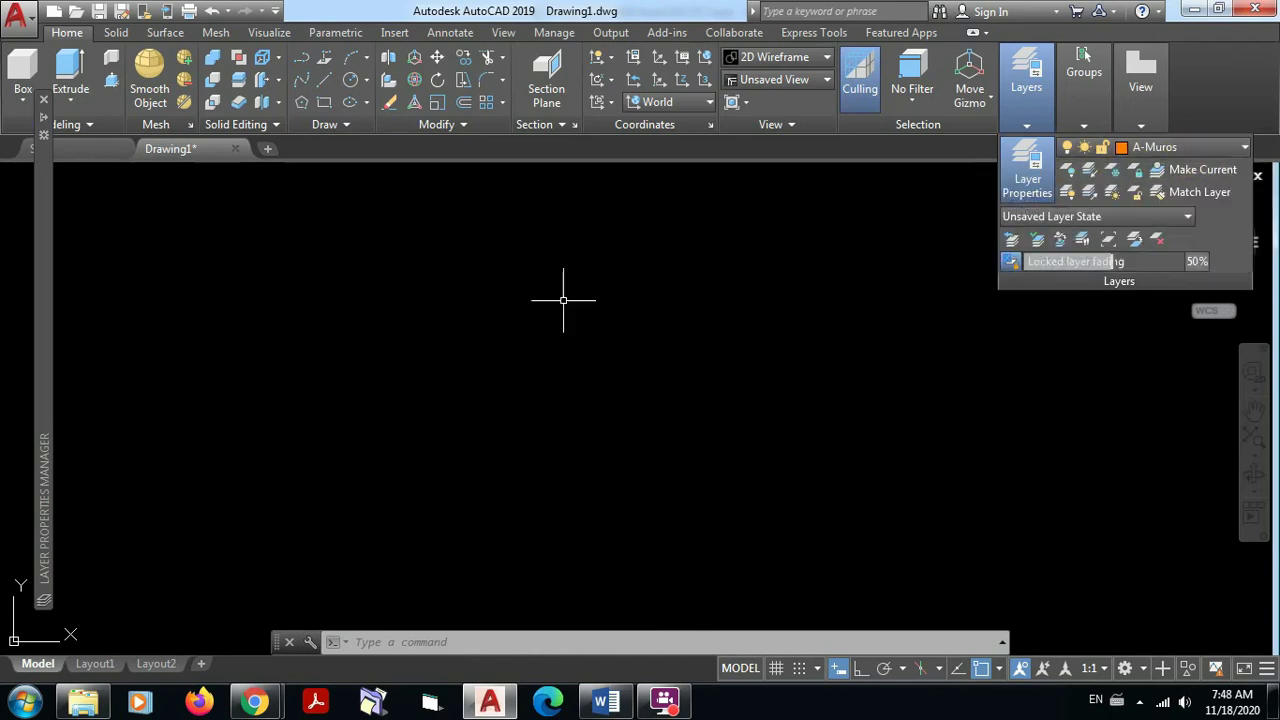
mouse_move(46, 263)
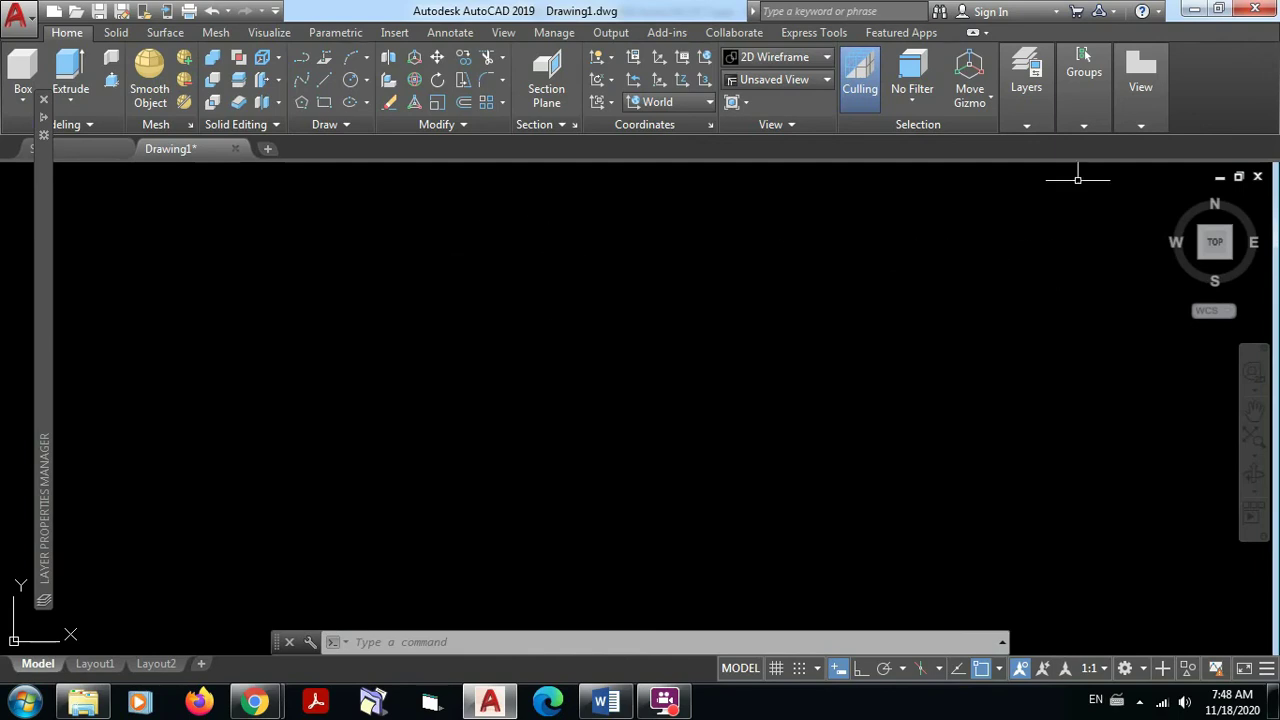
left_click(1027, 126)
Draw a vertical line about 1702 units long on the A-Muros layer with Ortho turned on
left_click(301, 57)
left_click(396, 225)
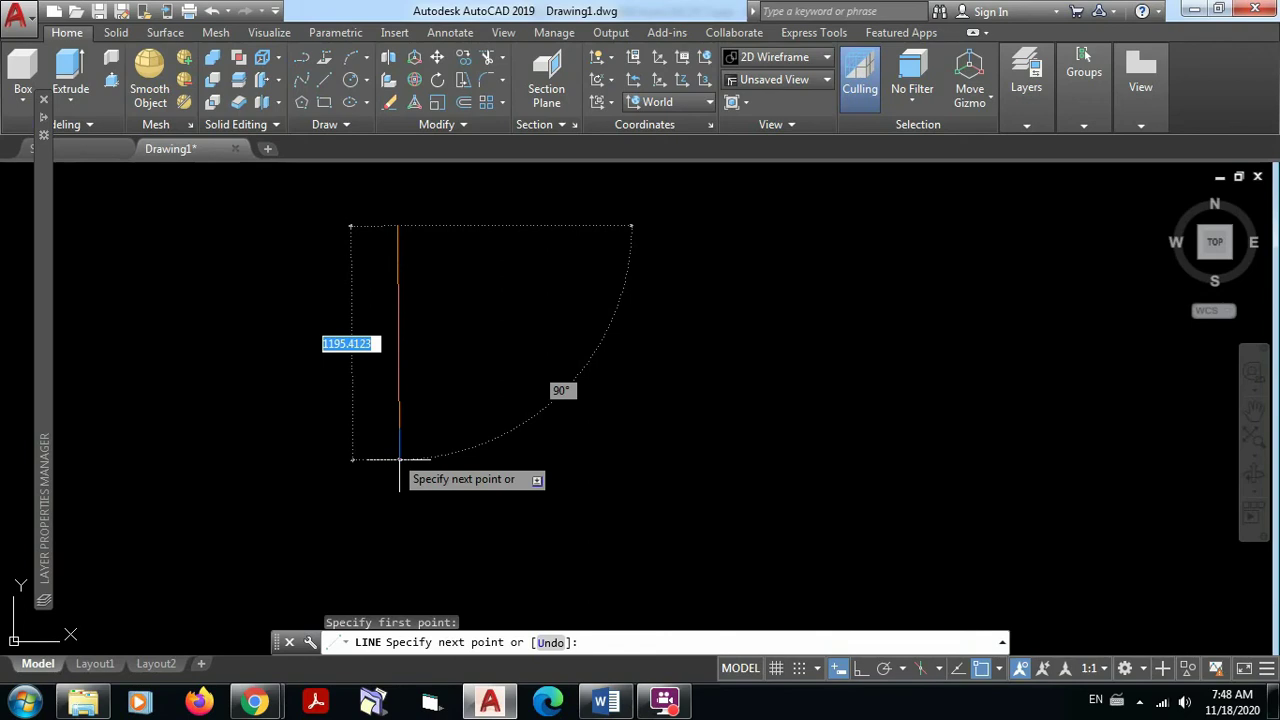
key("F8")
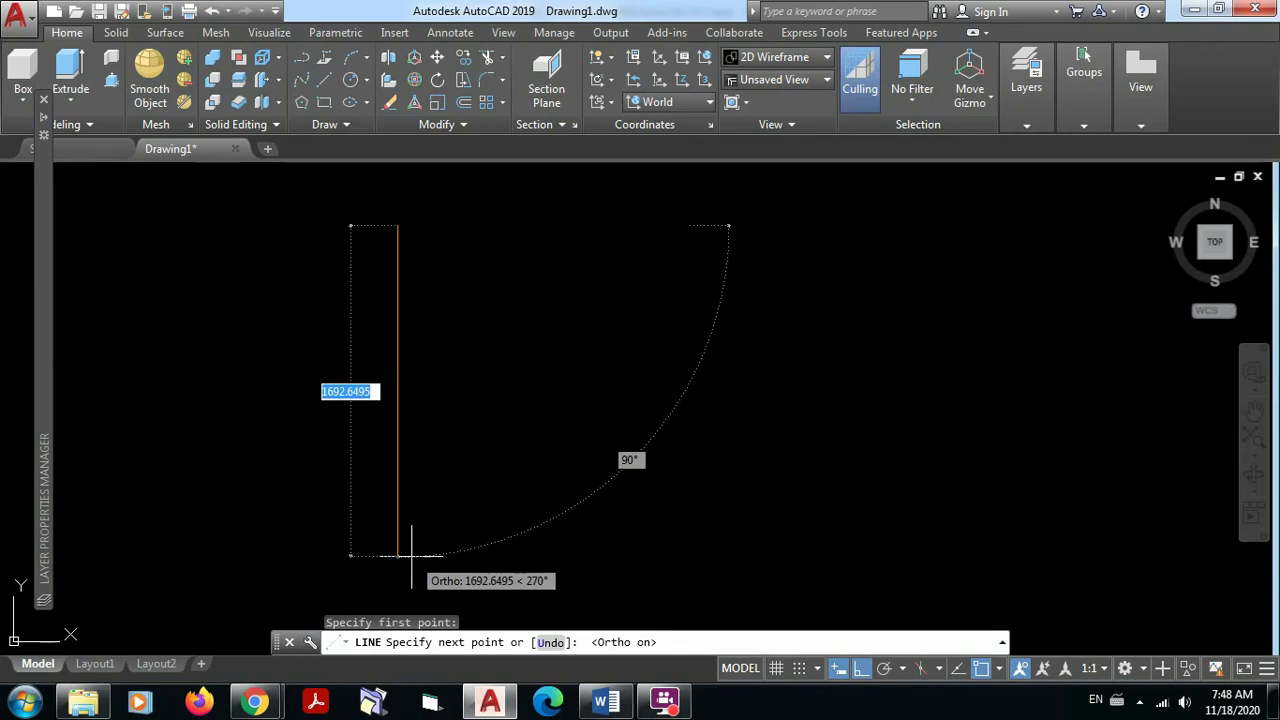
left_click(408, 560)
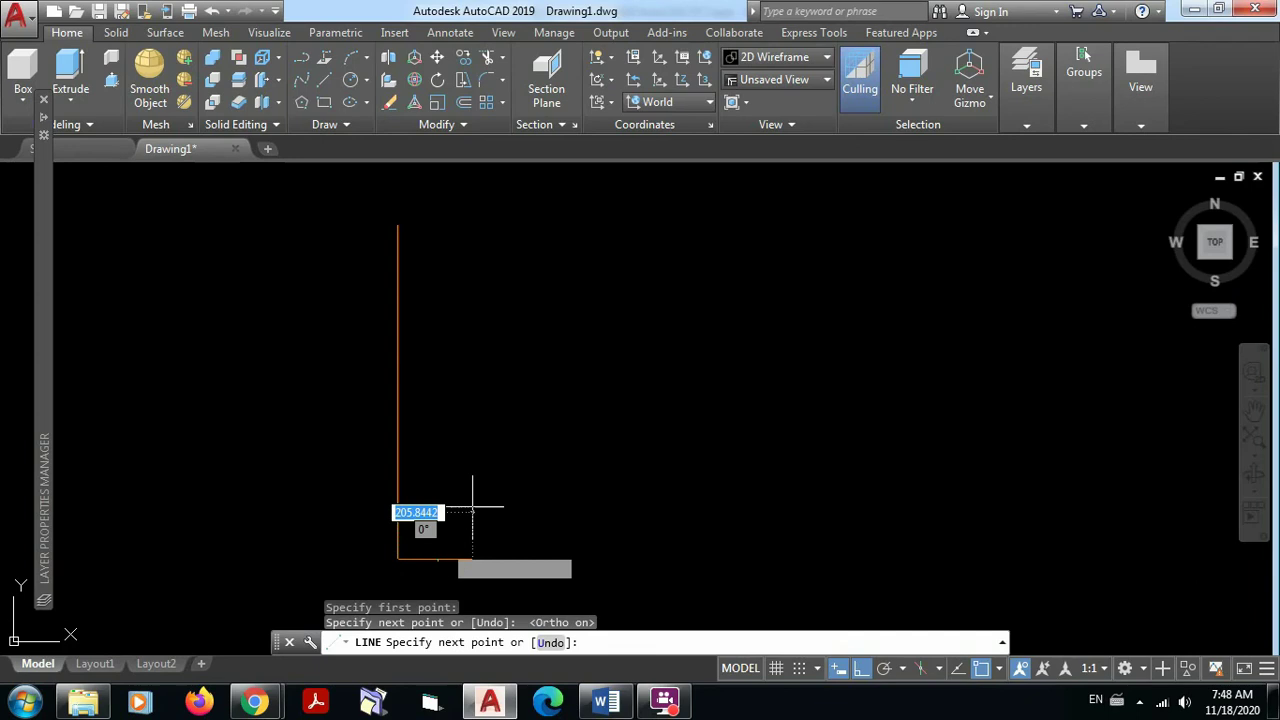
key("Escape")
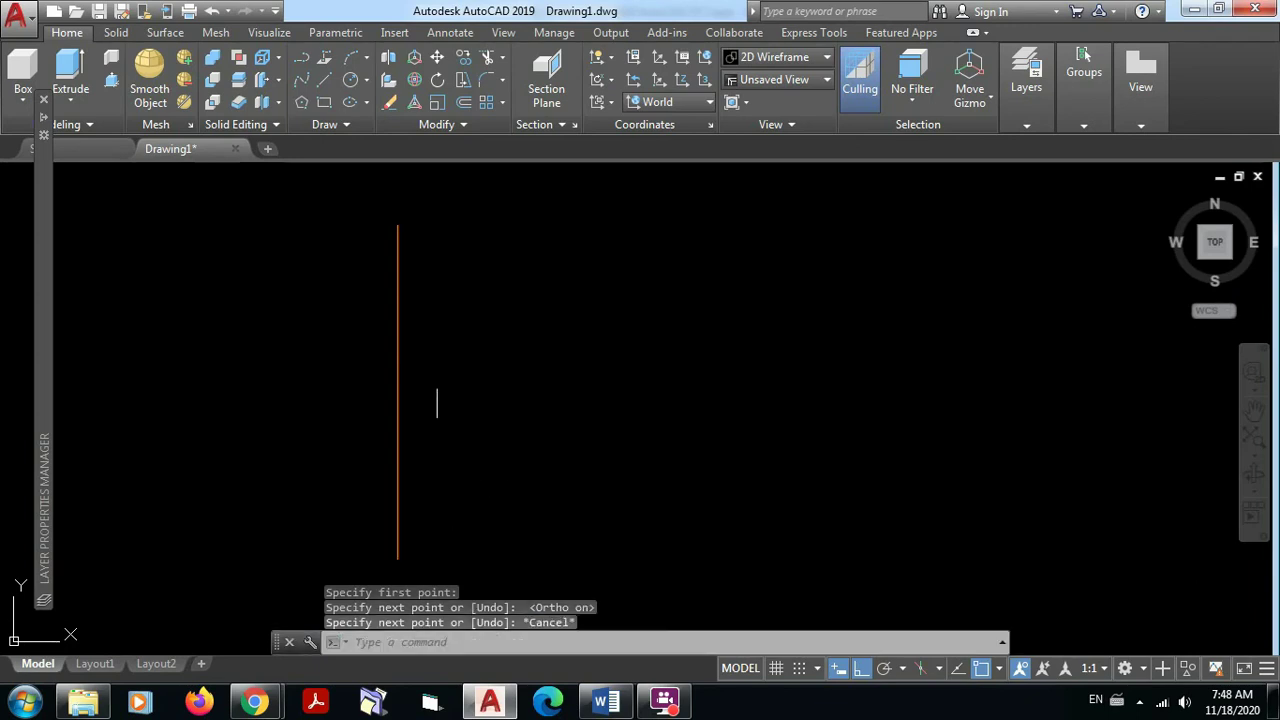
Check the vertical line's layer, color and lineweight in its Properties, and deselect it
left_click(397, 392)
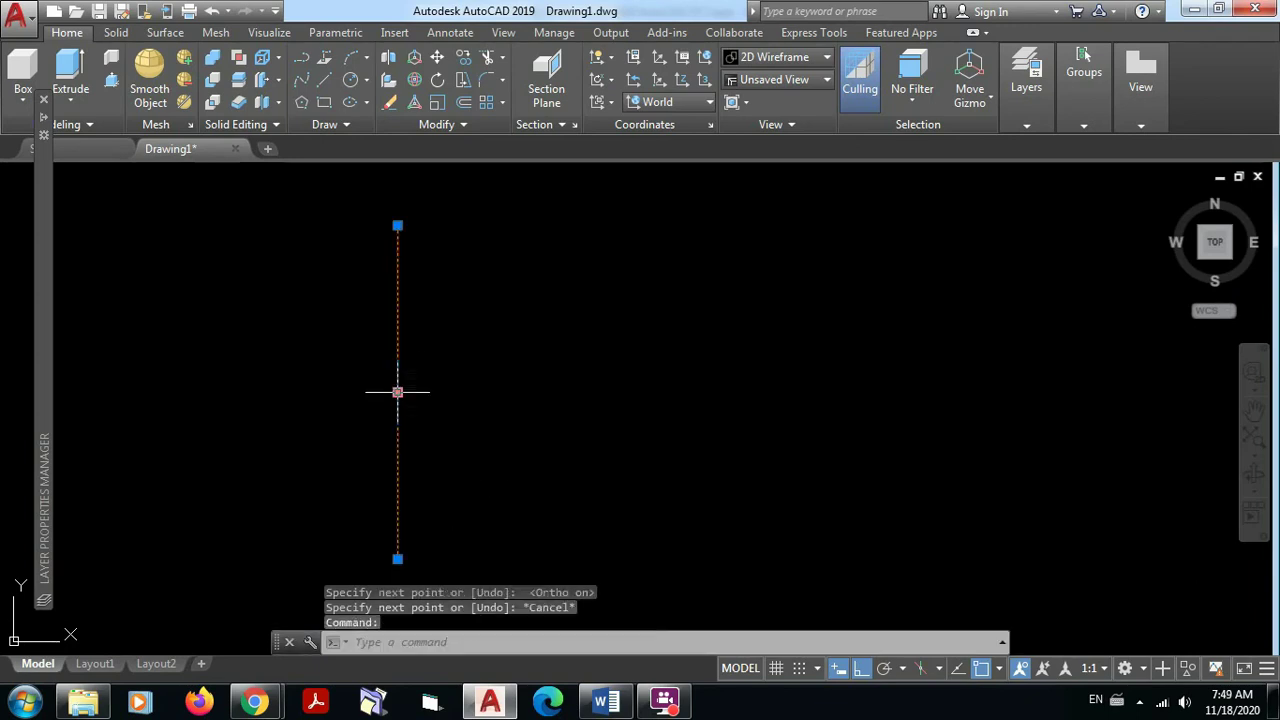
left_click(397, 226)
right_click(397, 227)
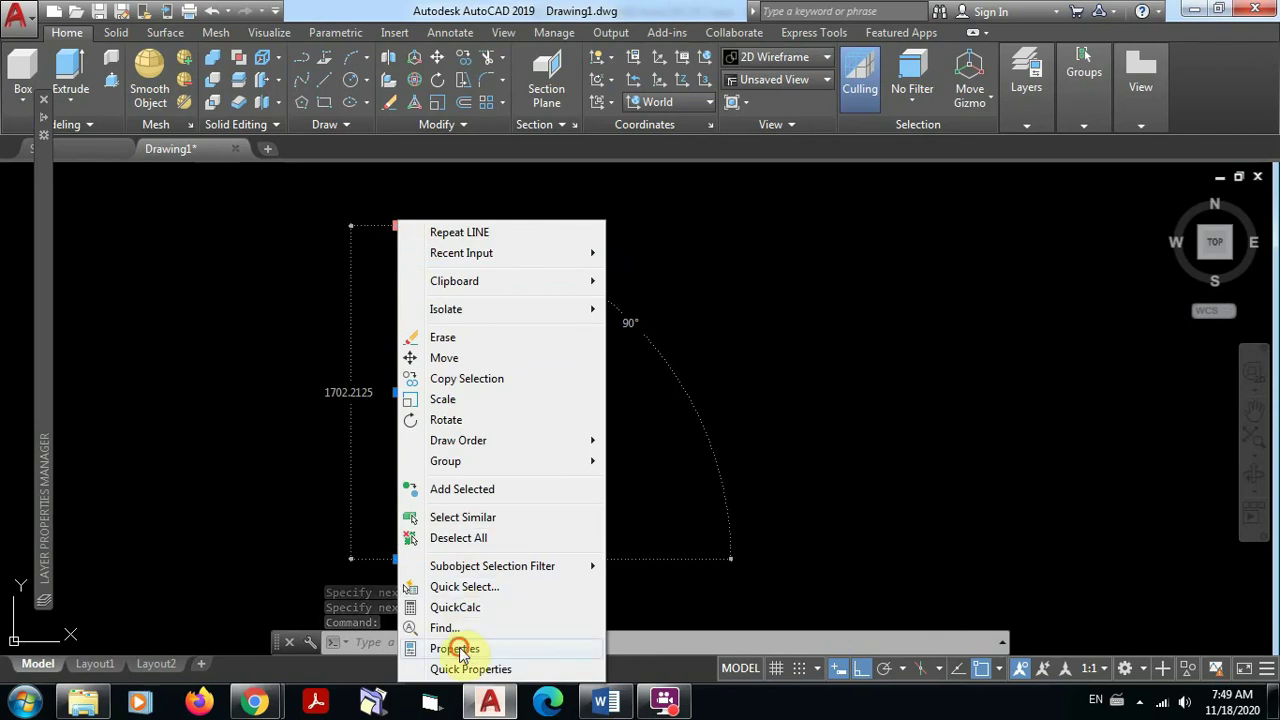
left_click(458, 648)
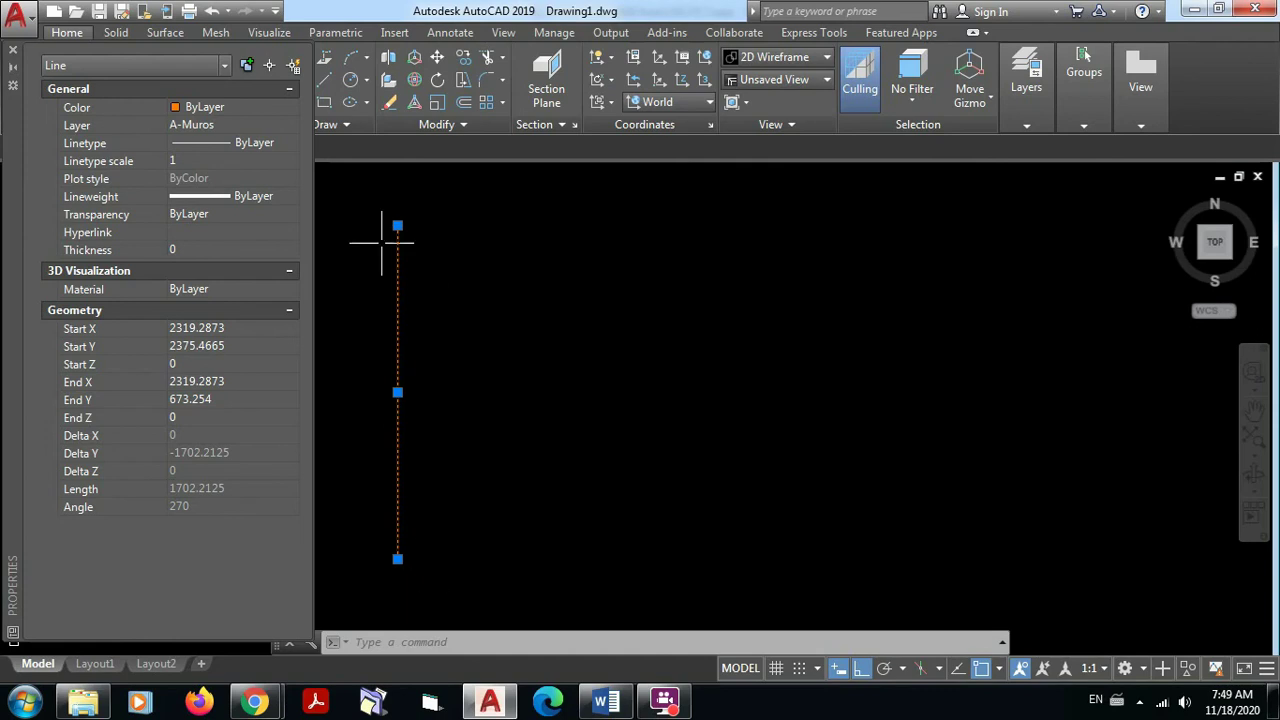
left_click(14, 55)
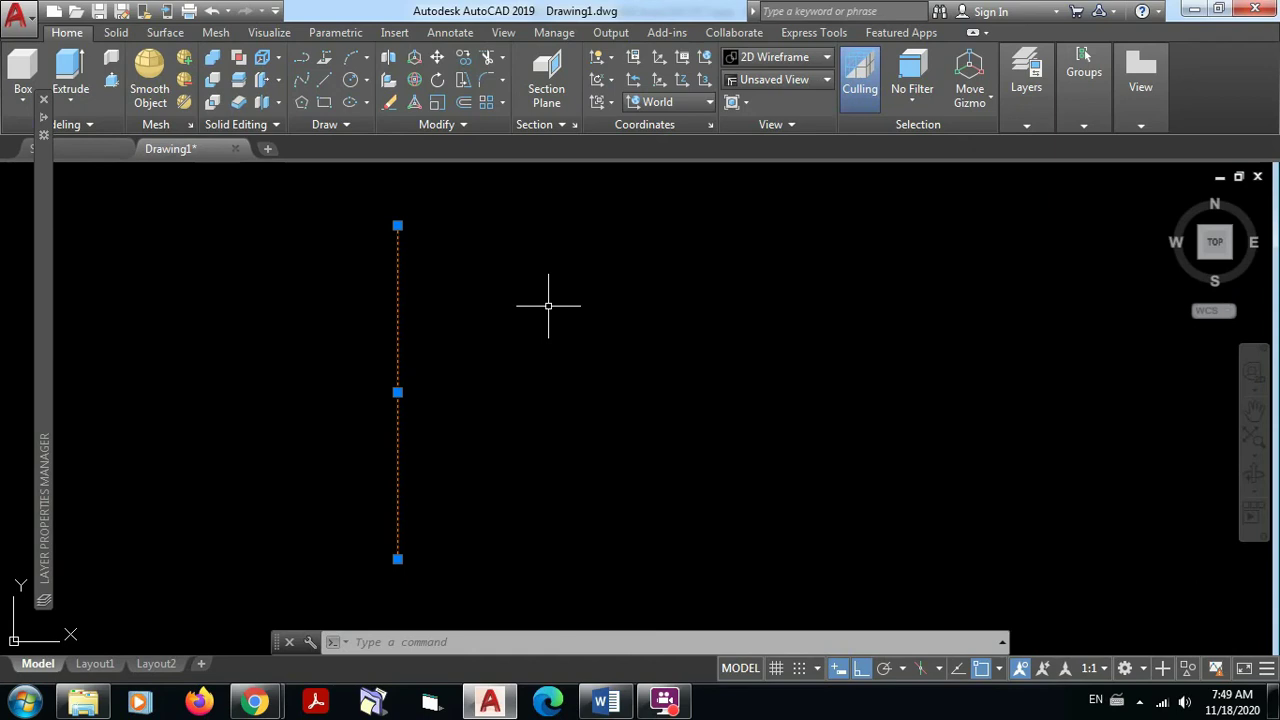
key("Escape")
Erase the vertical line drawn on the A-Muros layer
left_click(456, 524)
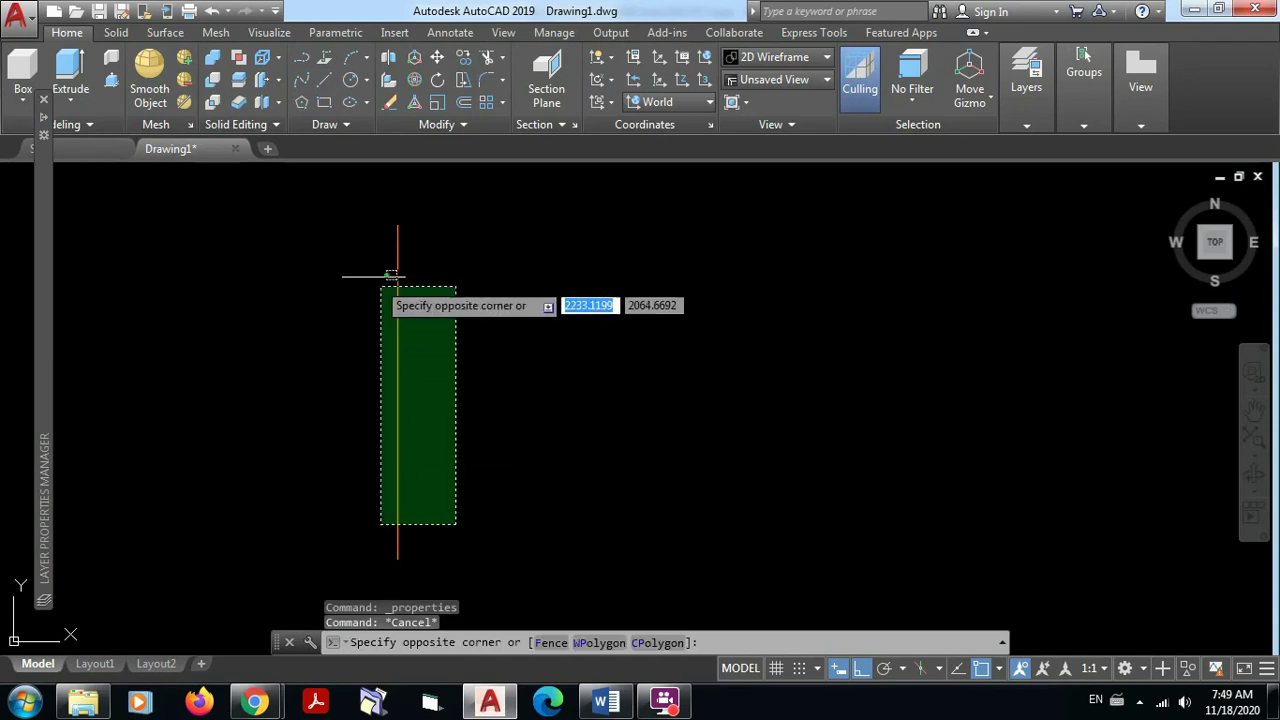
left_click(337, 214)
key("Delete")
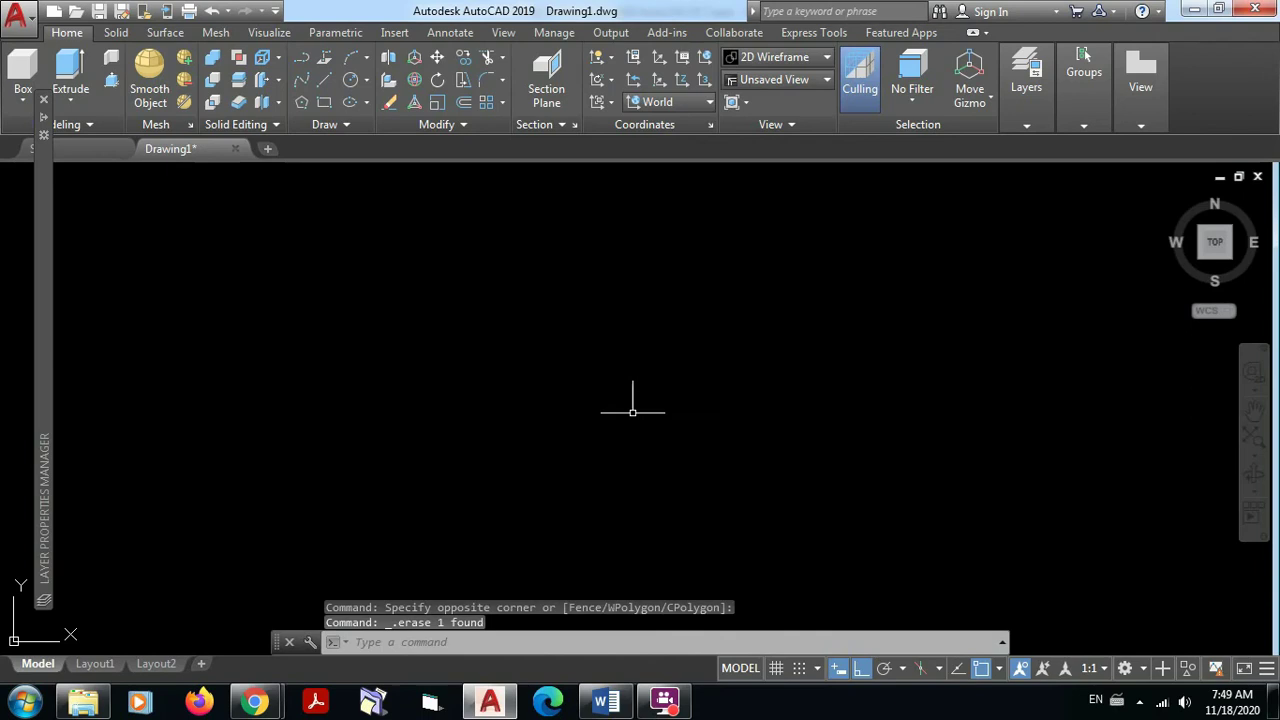
Check the Google Meet call in Chrome, return to the AutoCAD drawing and dismiss the presentation notification
mouse_move(257, 690)
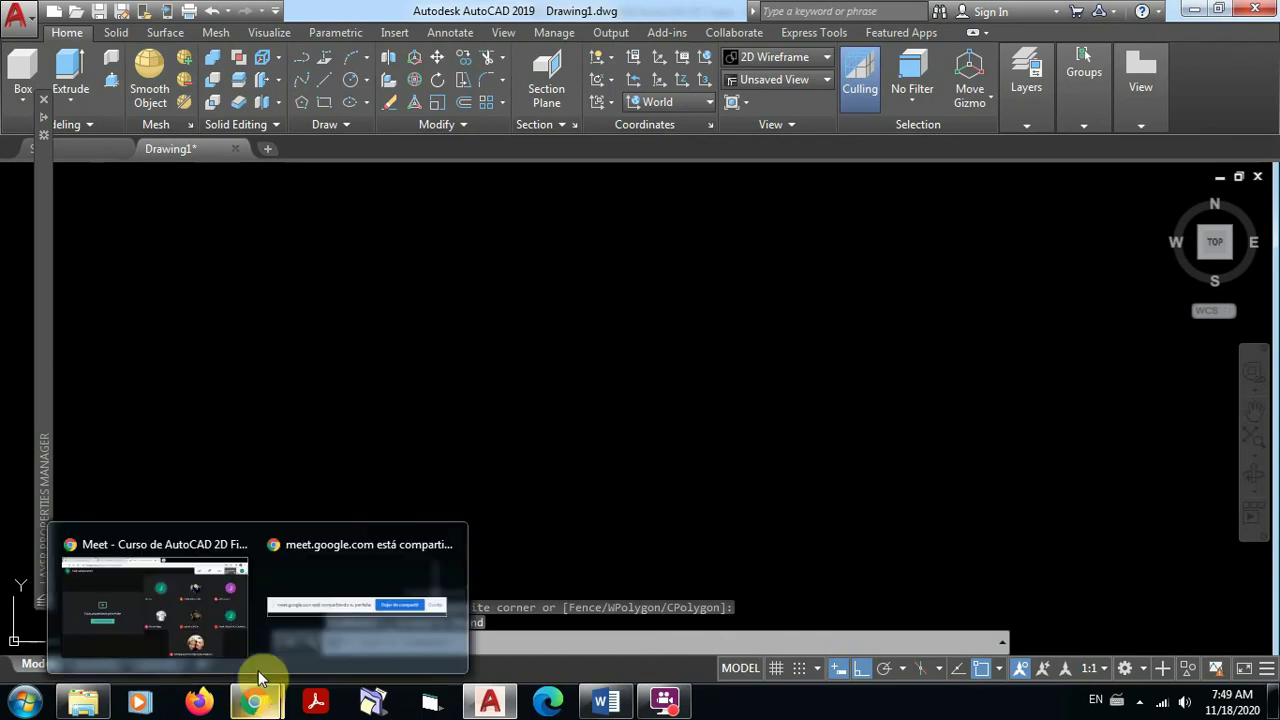
left_click(215, 621)
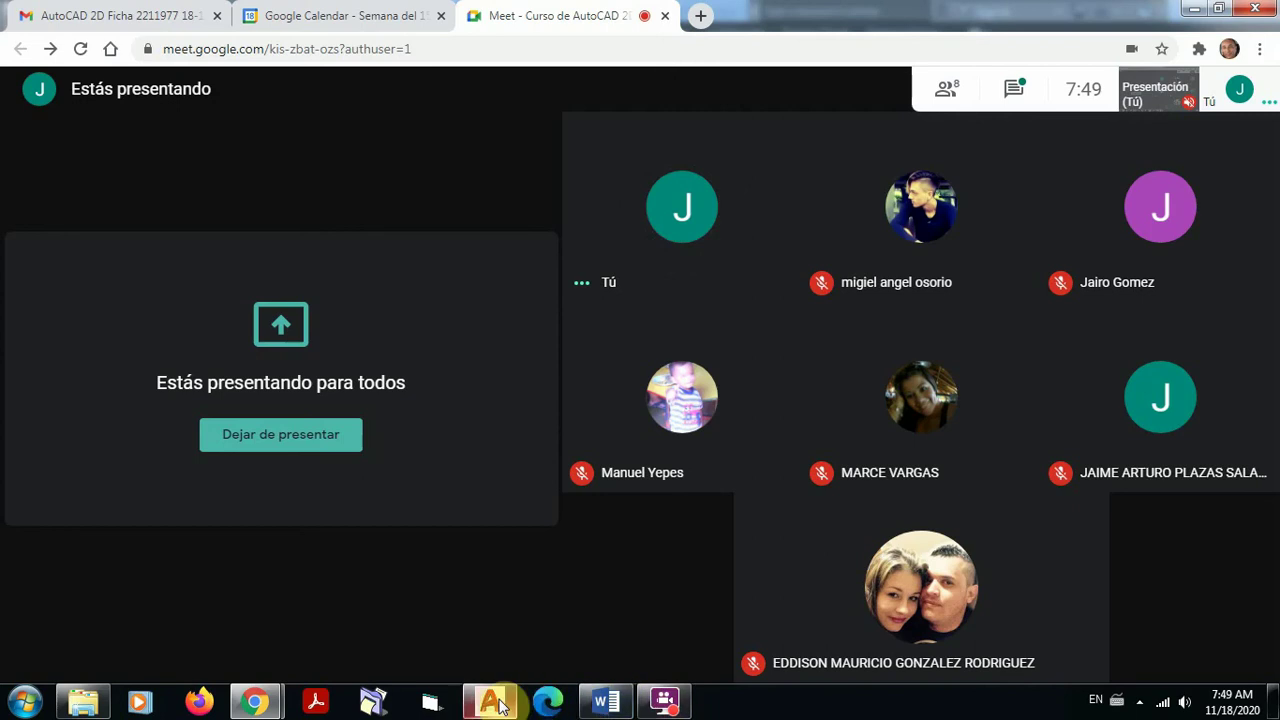
mouse_move(500, 706)
left_click(499, 610)
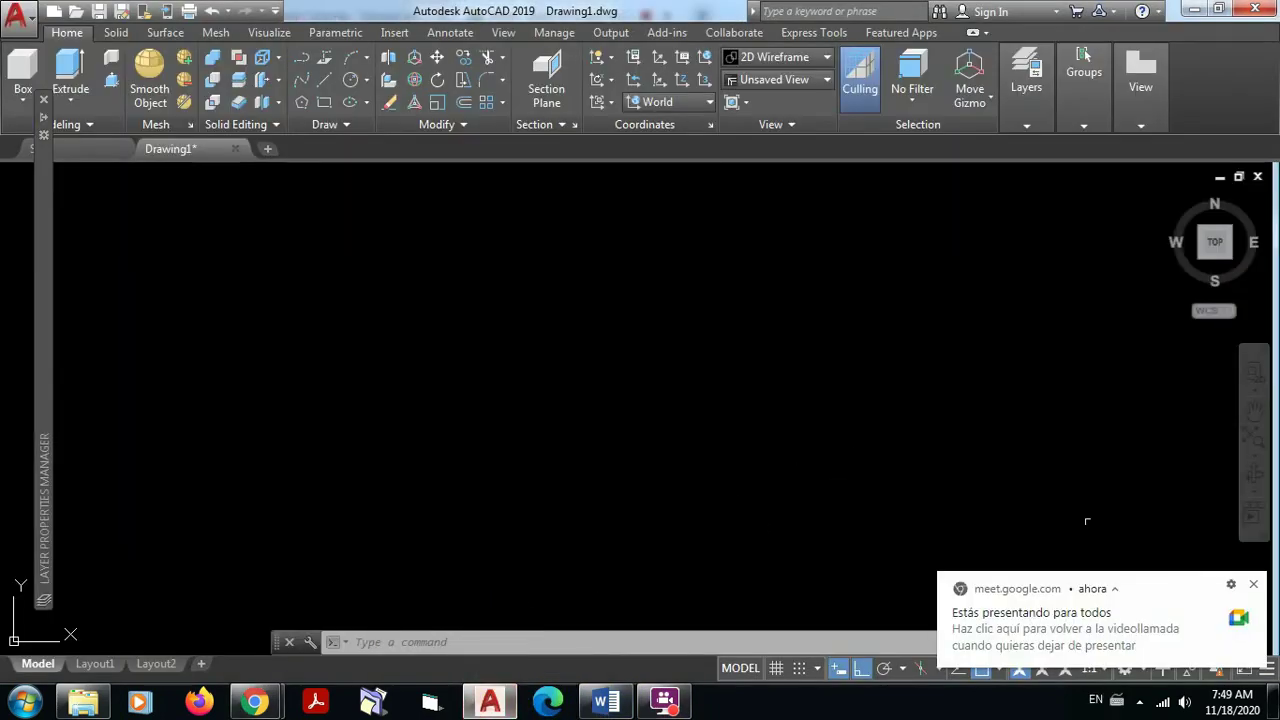
left_click(1256, 588)
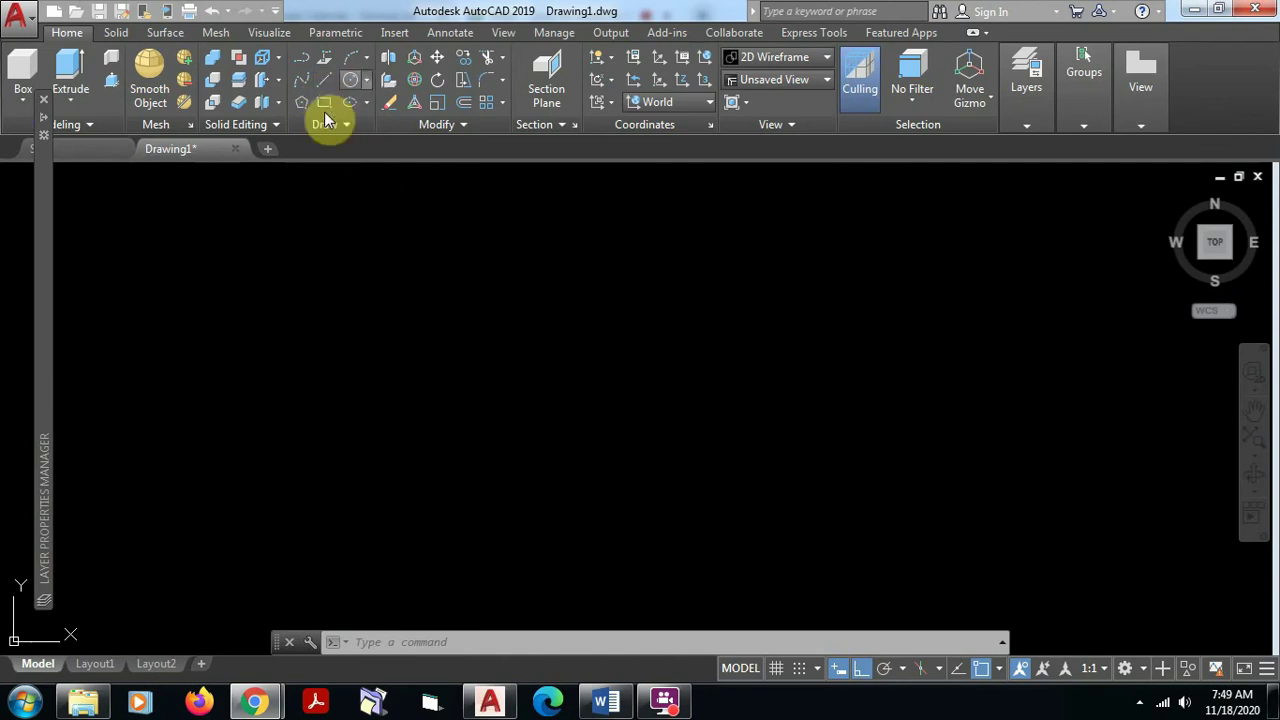
Make A-Ejes the current layer from the list of layers
left_click(1024, 125)
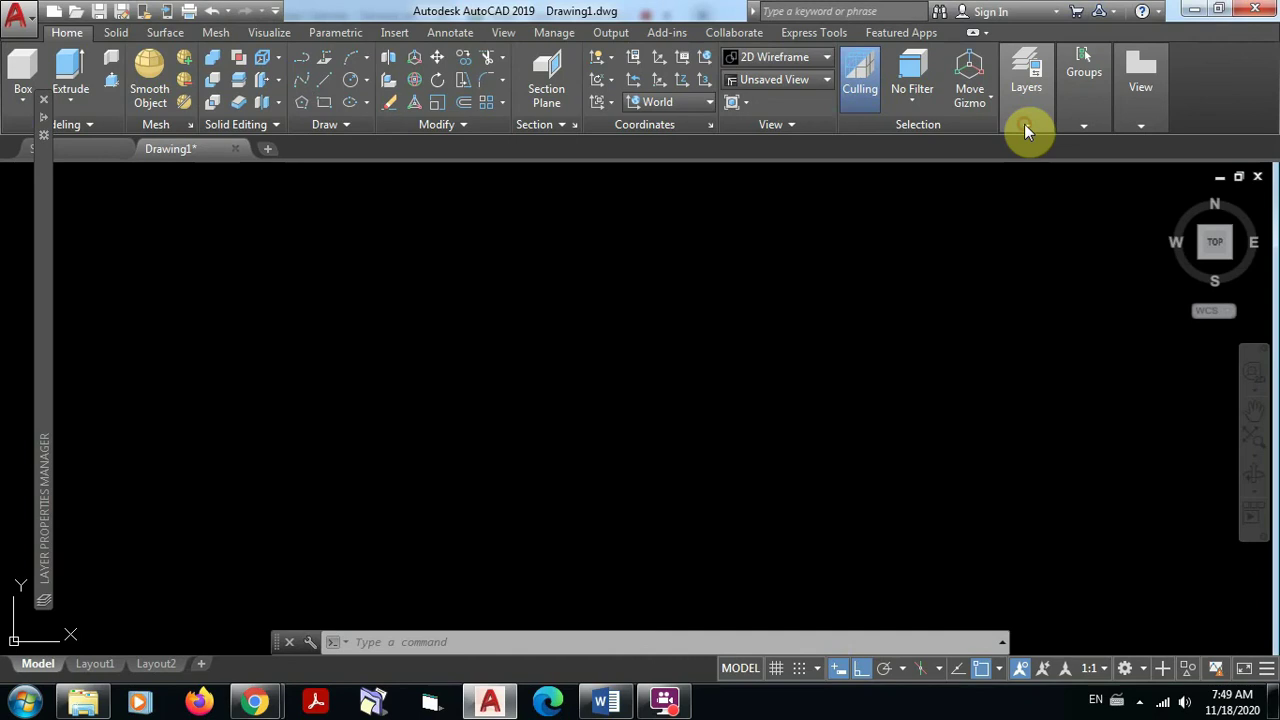
left_click(1028, 124)
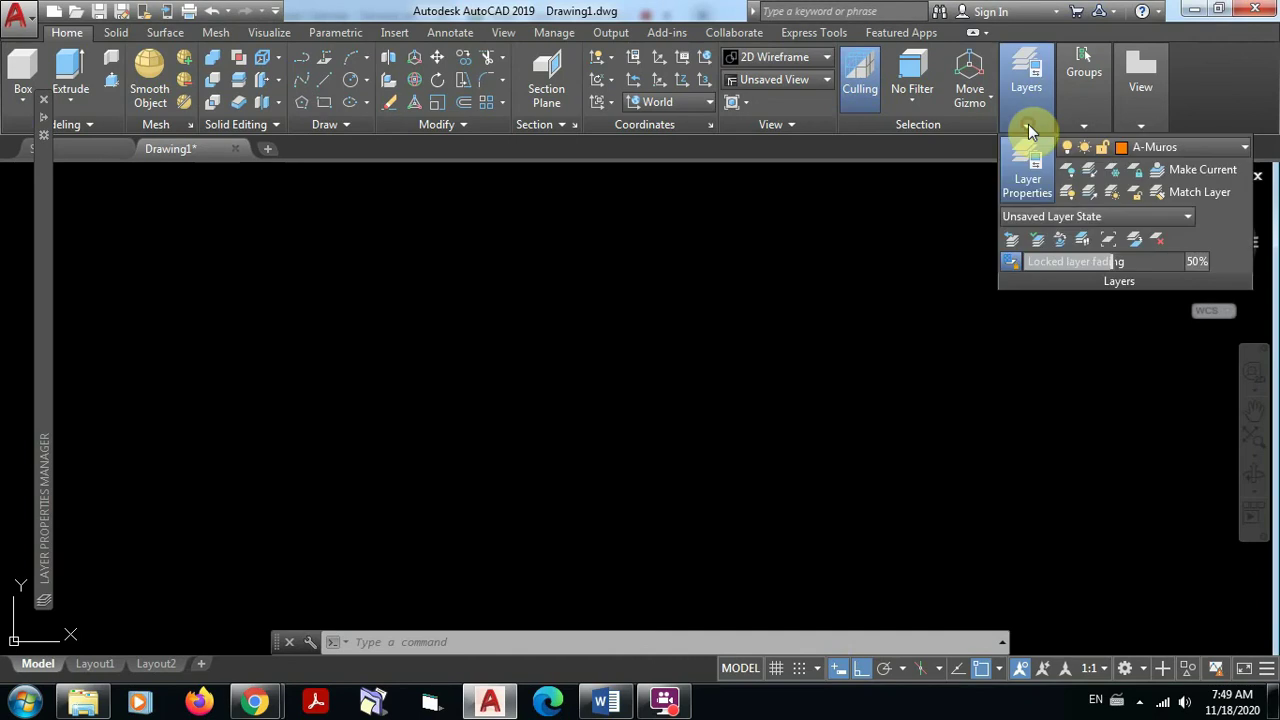
left_click(1240, 150)
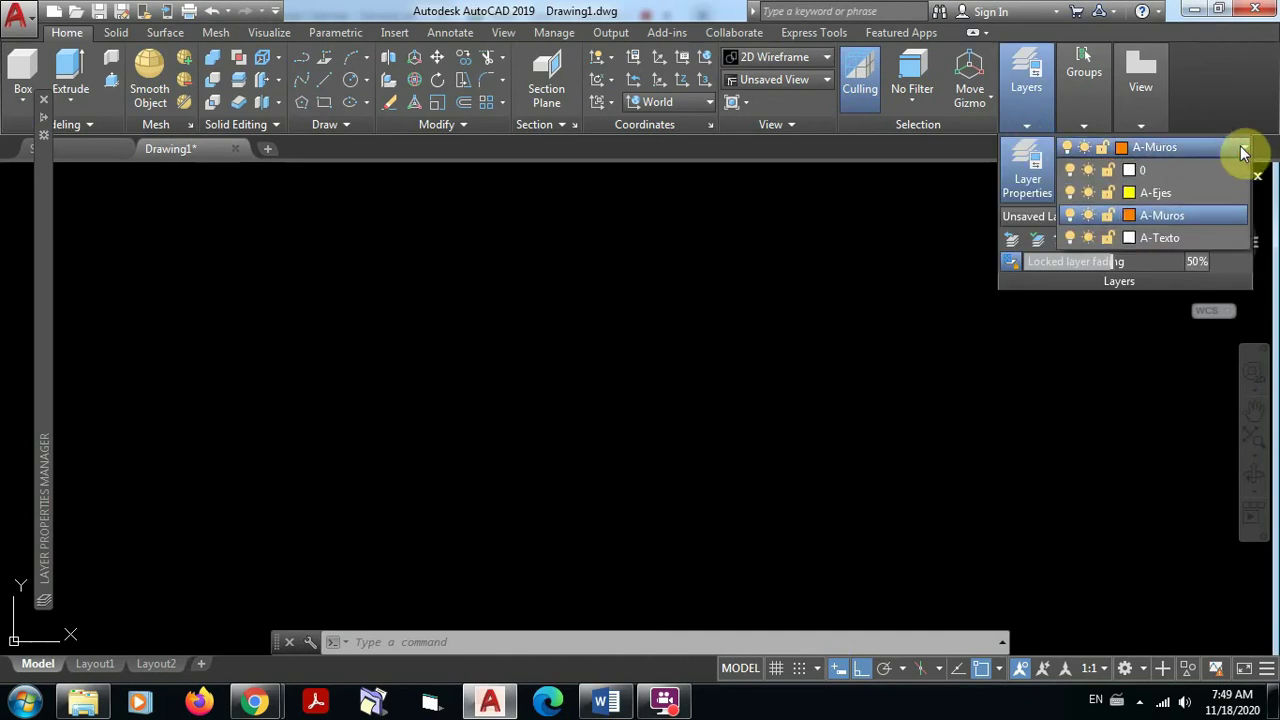
left_click(1160, 191)
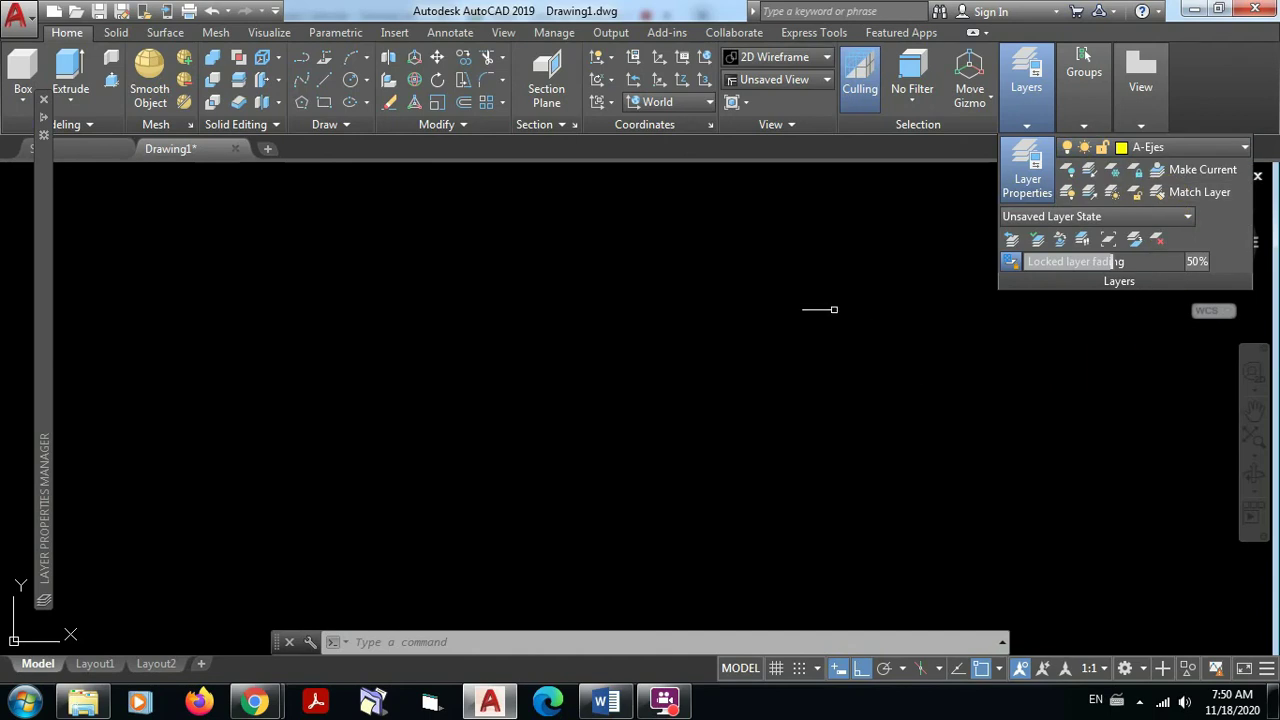
Draw one long vertical line spanning most of the drawing area's height on the A-Ejes layer
left_click(325, 85)
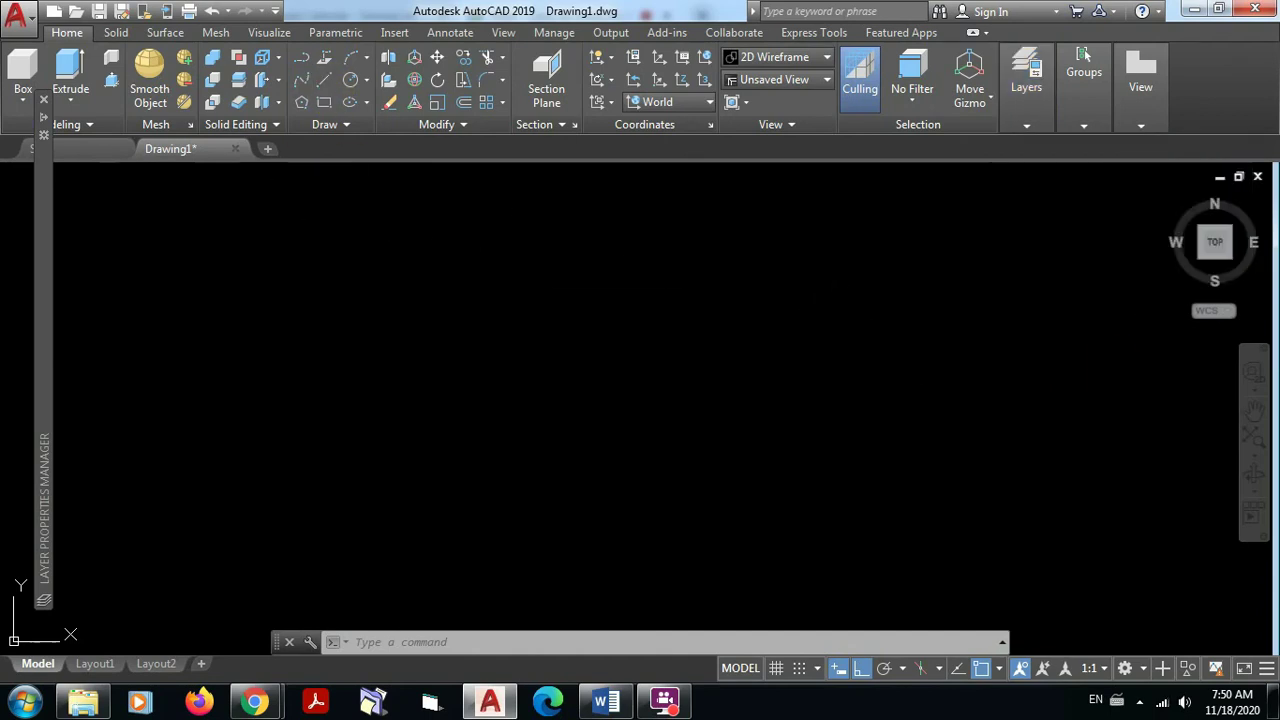
left_click(433, 193)
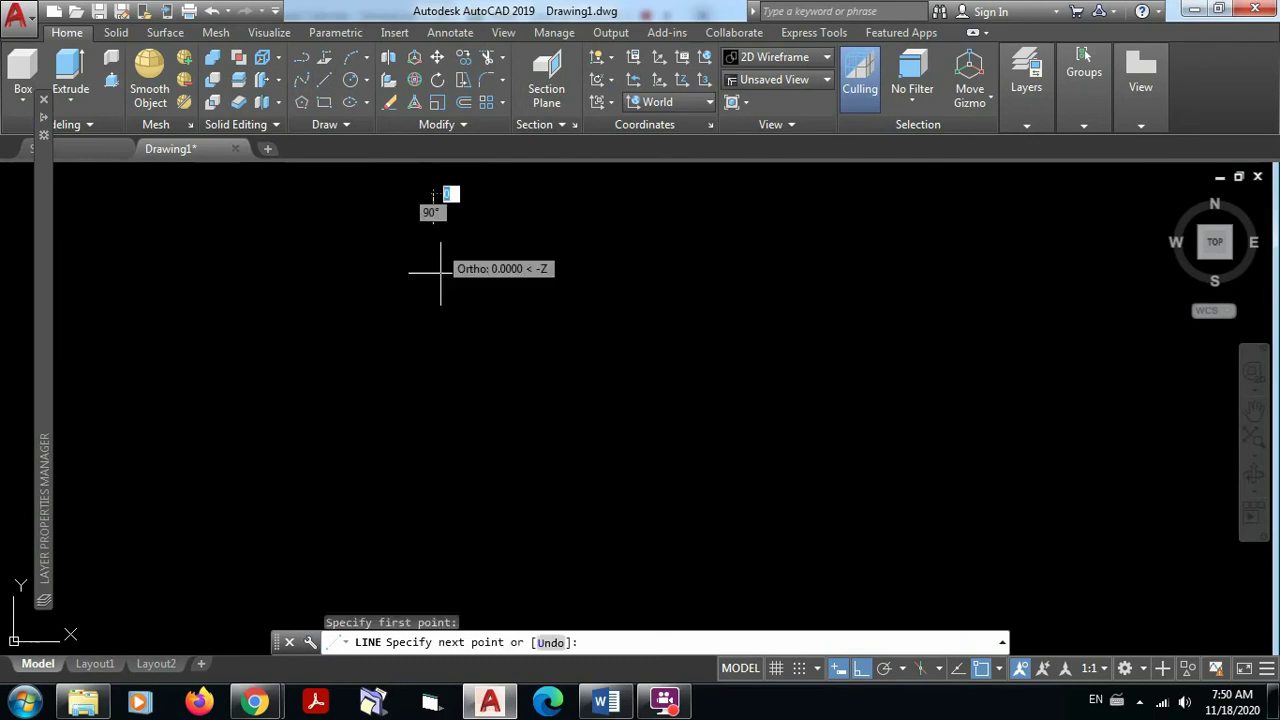
left_click(433, 571)
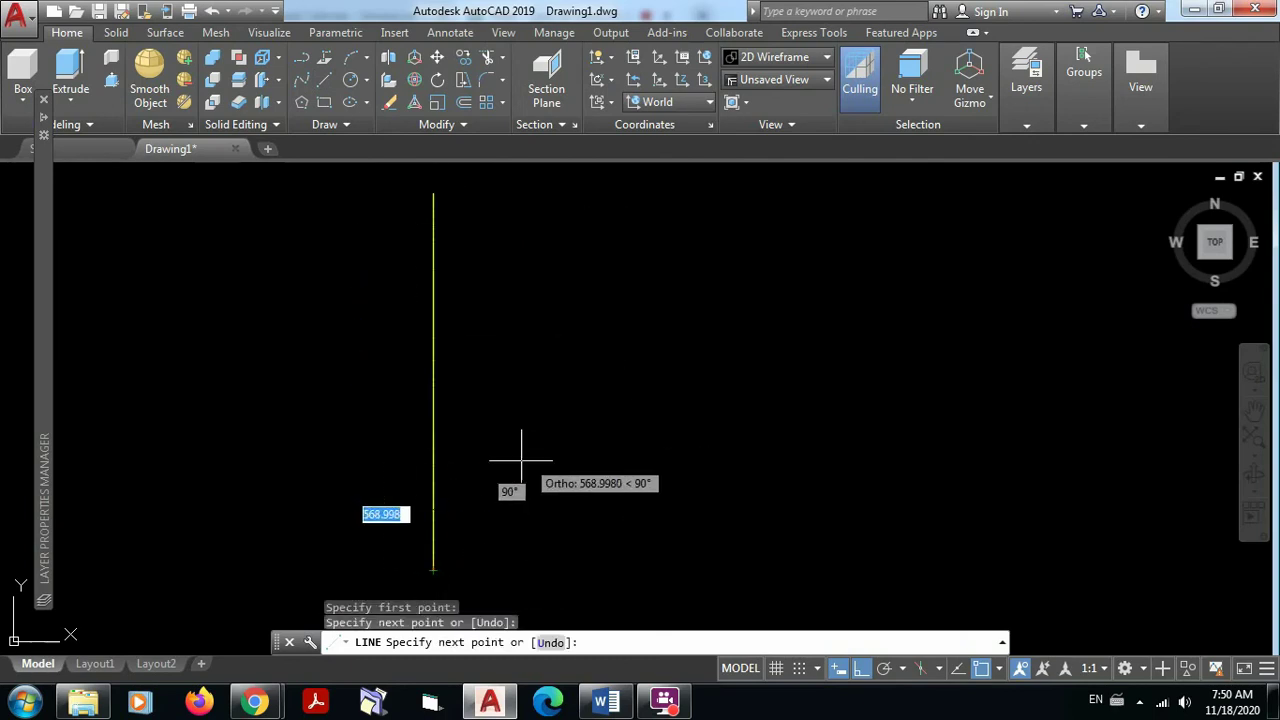
key("Escape")
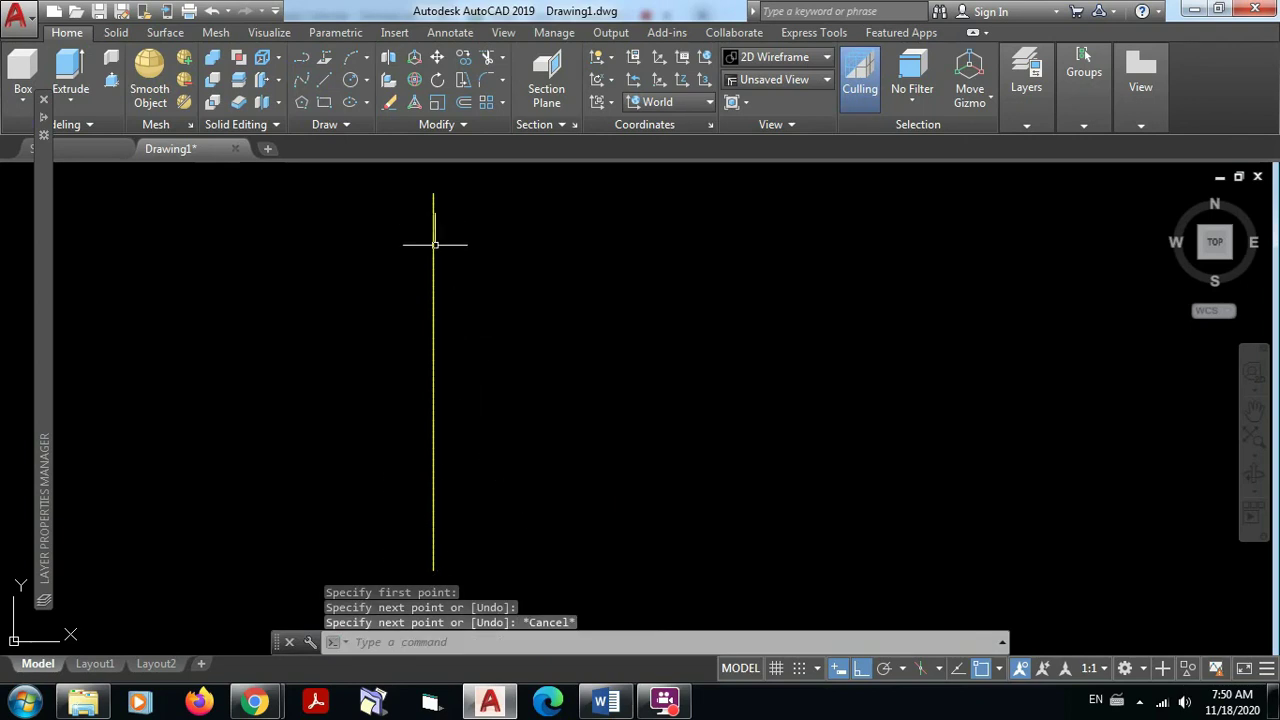
Examine the dash pattern of the A-Ejes line up close and from farther away
scroll(434, 251, "up", 6)
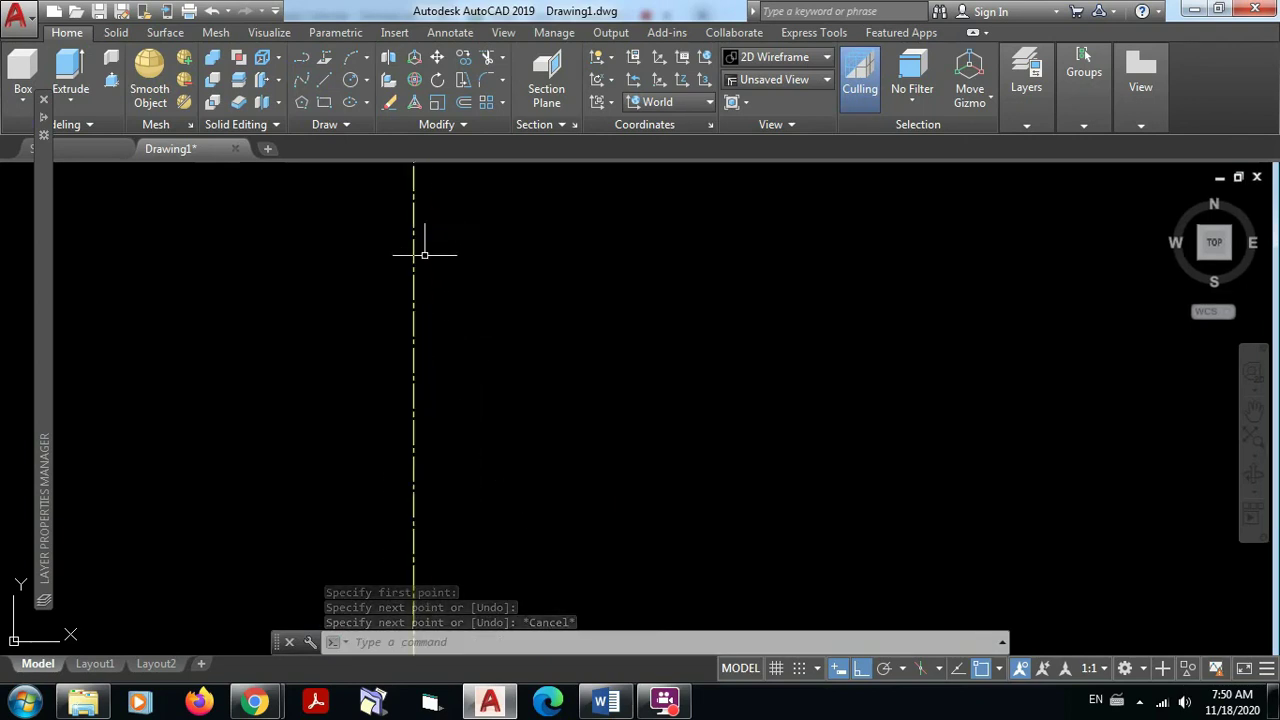
scroll(415, 262, "up", 2)
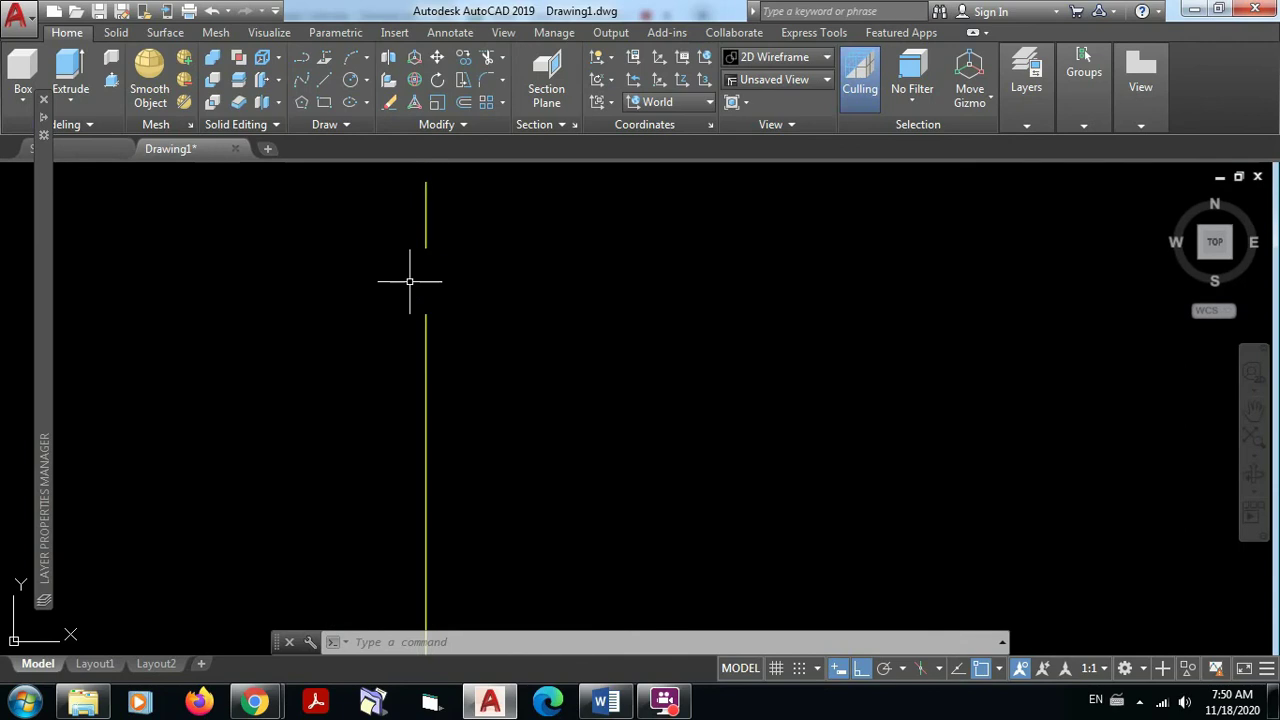
scroll(462, 266, "up", 2)
middle_click_drag(462, 266, 747, 560)
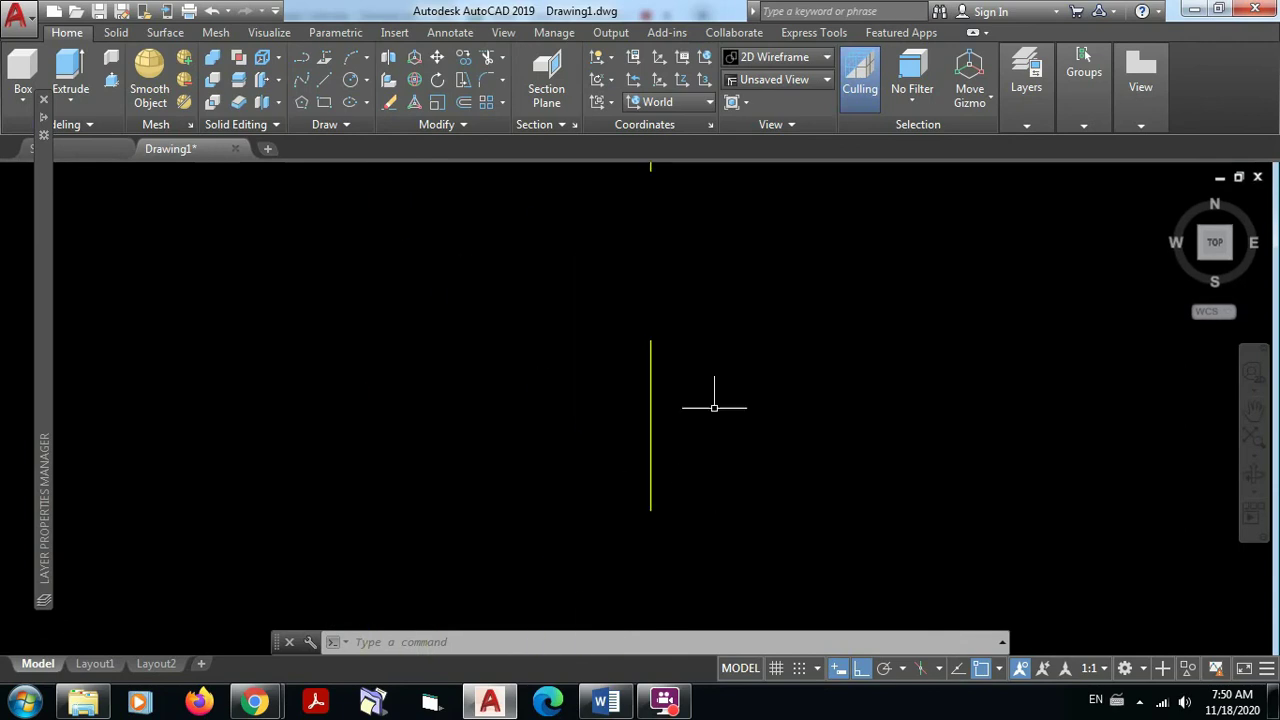
scroll(714, 408, "down", 2)
scroll(782, 403, "down", 2)
mouse_move(777, 403)
middle_mouse_down()
mouse_move(623, 286)
mouse_move(586, 391)
mouse_move(587, 216)
mouse_move(591, 429)
mouse_move(591, 278)
mouse_move(547, 638)
middle_mouse_up()
scroll(588, 300, "down", 5)
middle_click_drag(537, 356, 573, 582)
scroll(552, 380, "up", 5)
middle_click_drag(524, 337, 471, 371)
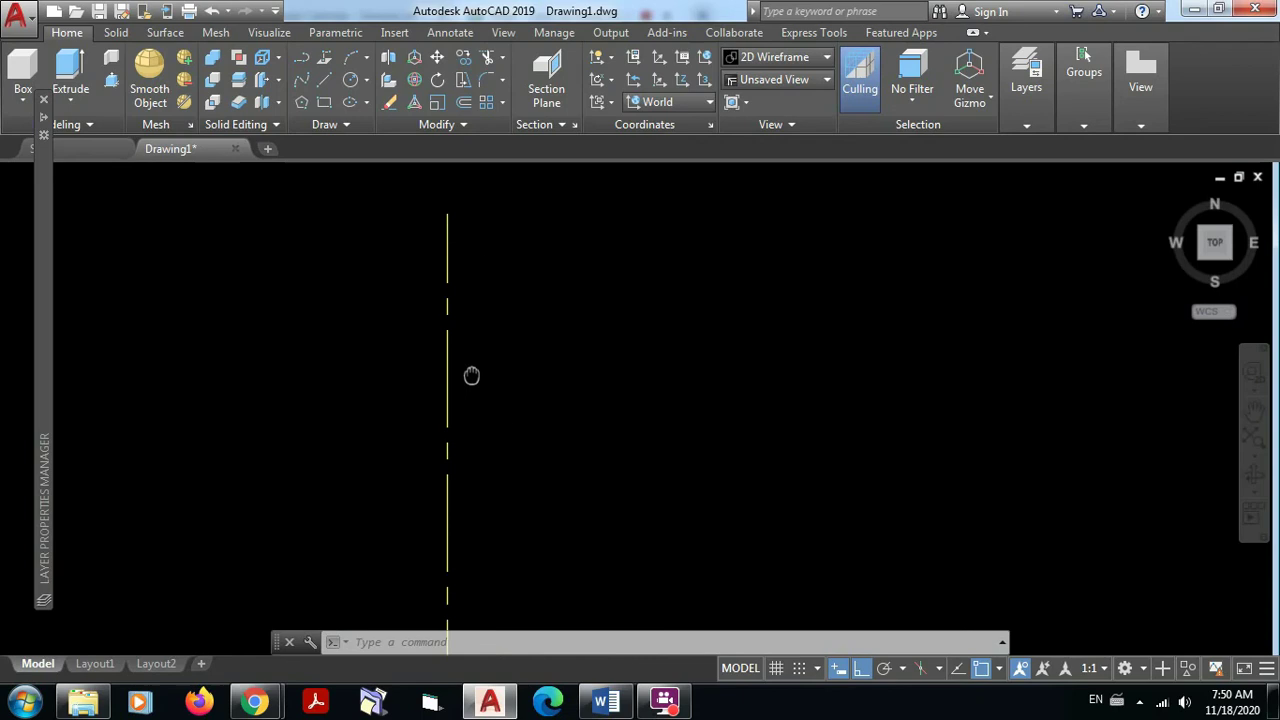
scroll(475, 320, "up", 4)
middle_click_drag(473, 323, 457, 426)
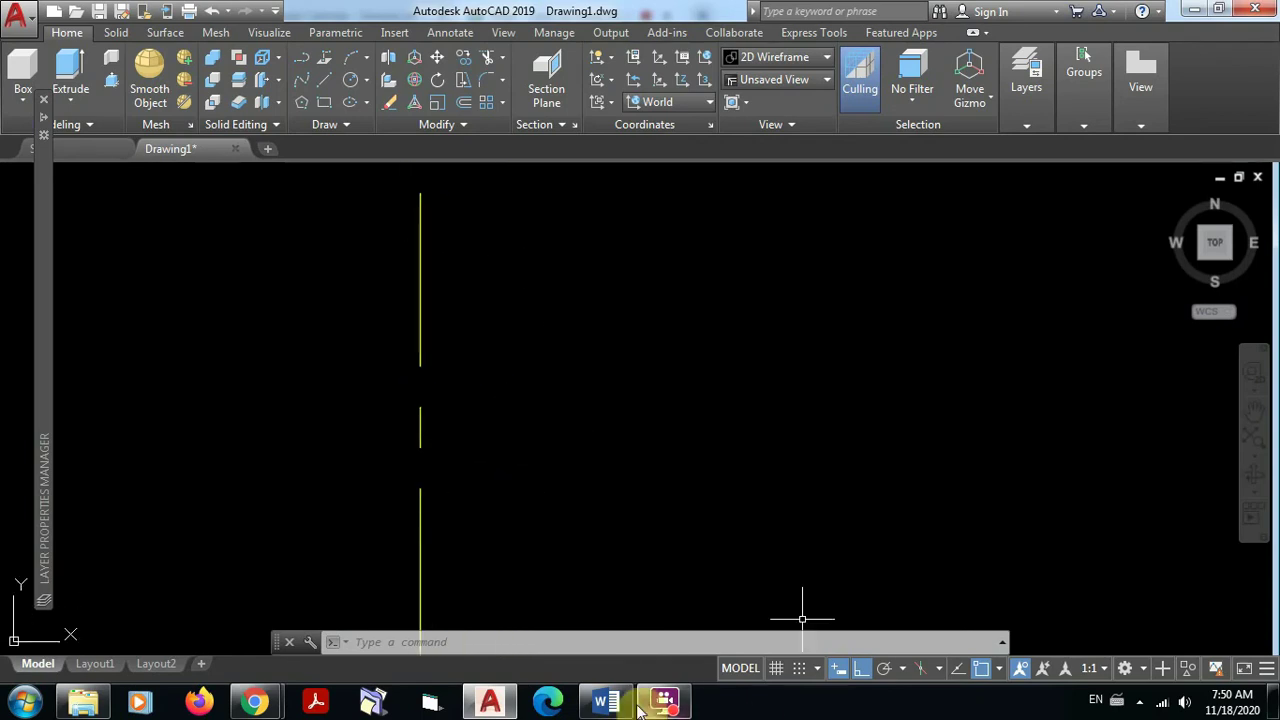
Switch to the Word class notes and add "Ltscale" below "Rotate Rotar un objeto", leaving a blank line between them
left_click(606, 701)
scroll(697, 423, "down", 4)
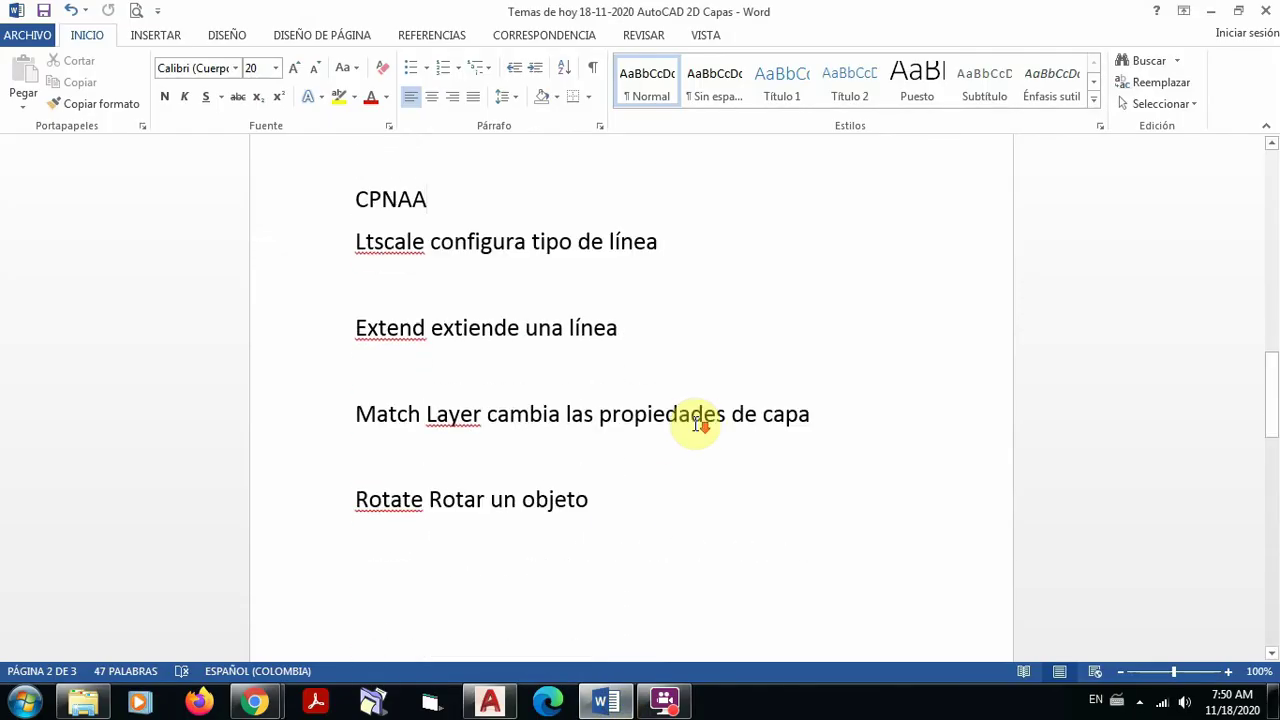
left_click(612, 295)
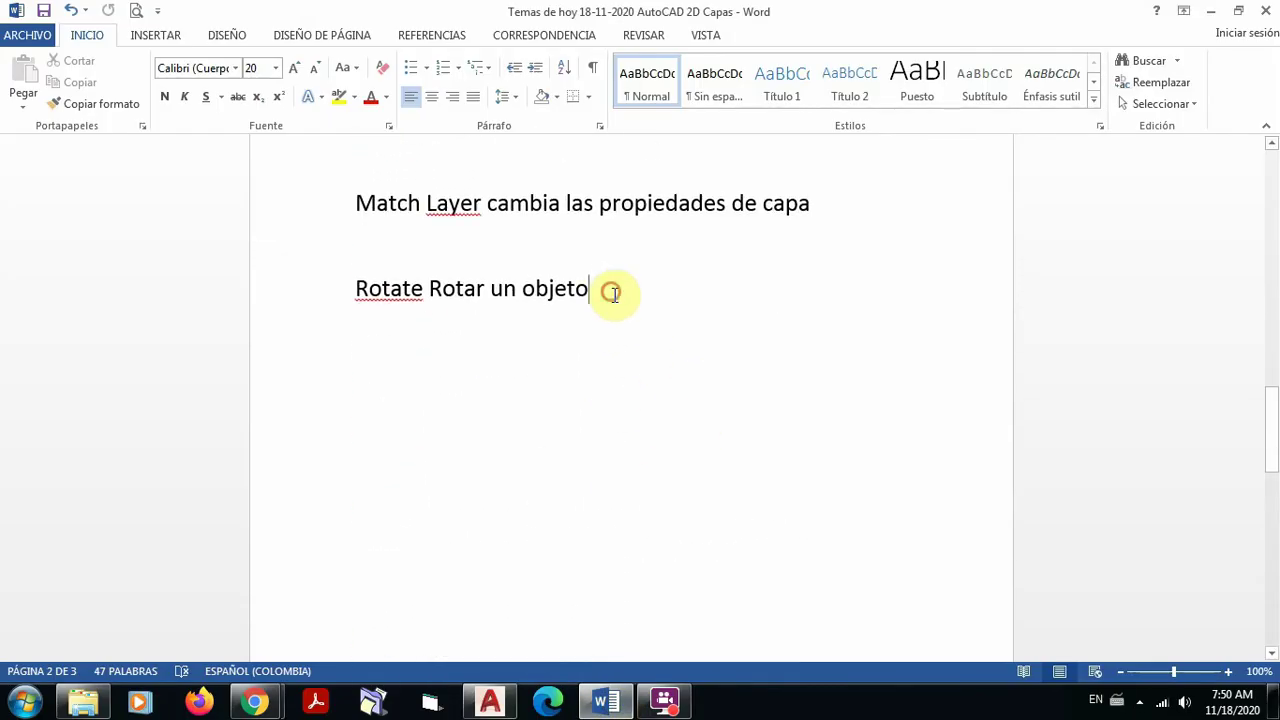
key("Return")
key("Return")
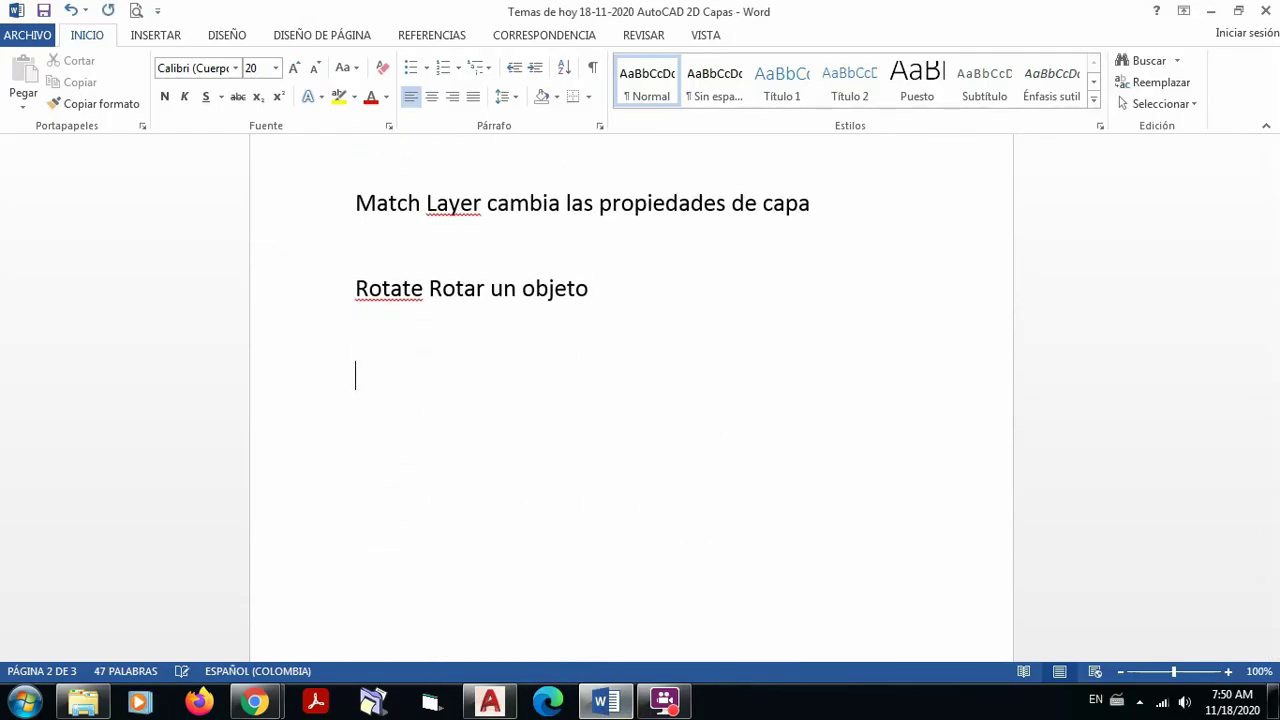
scroll(626, 318, "down", 2)
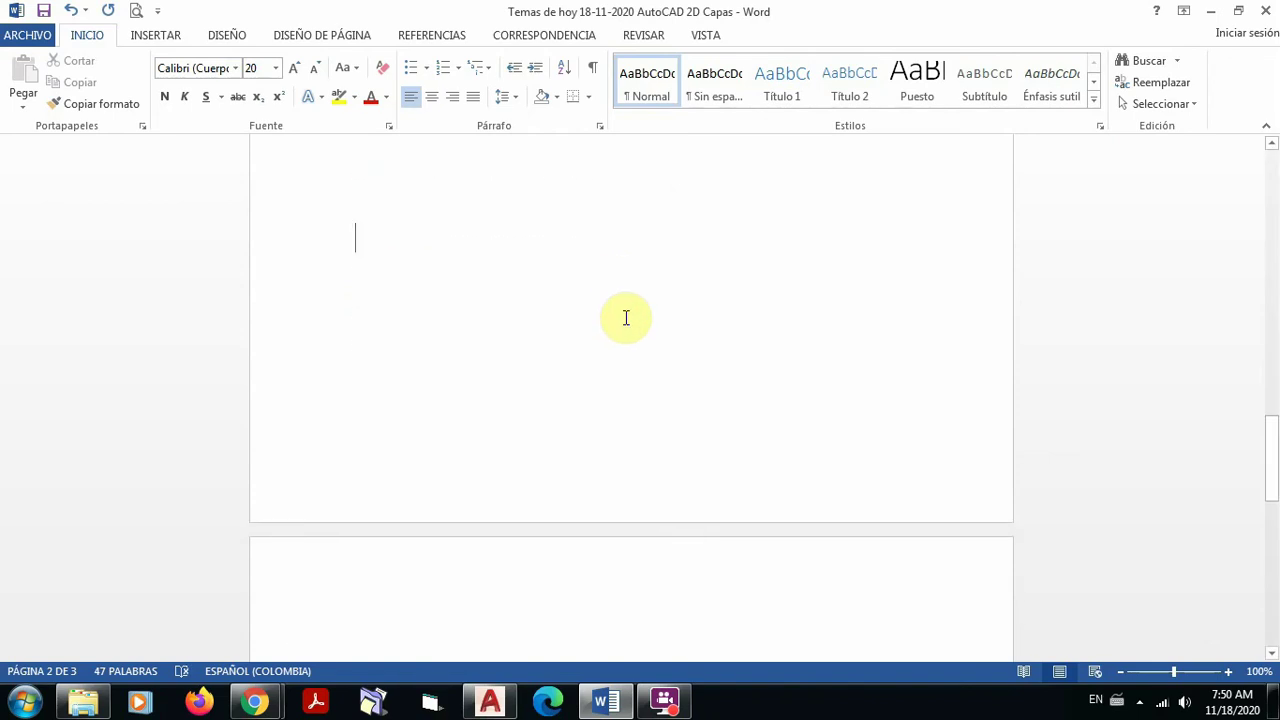
type("Ltscale")
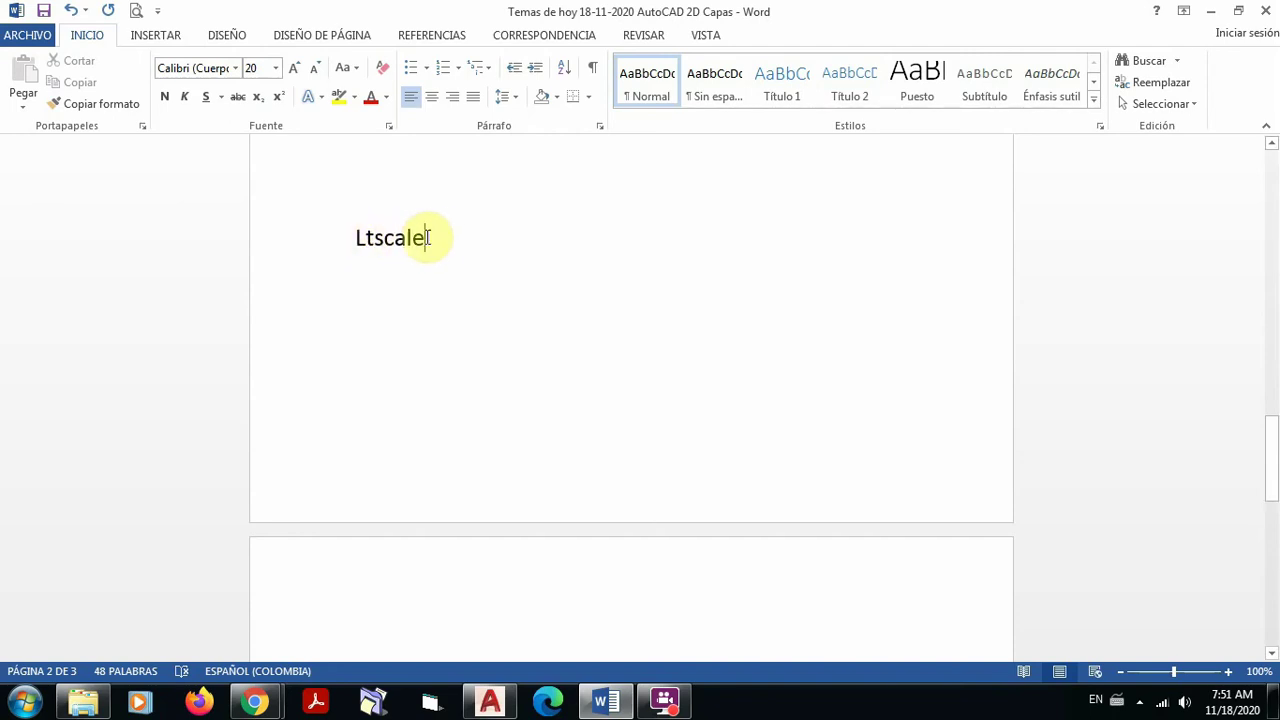
Switch back from Word to AutoCAD and set the linetype scale factor (LTSCALE) to 0.1
left_click(1212, 12)
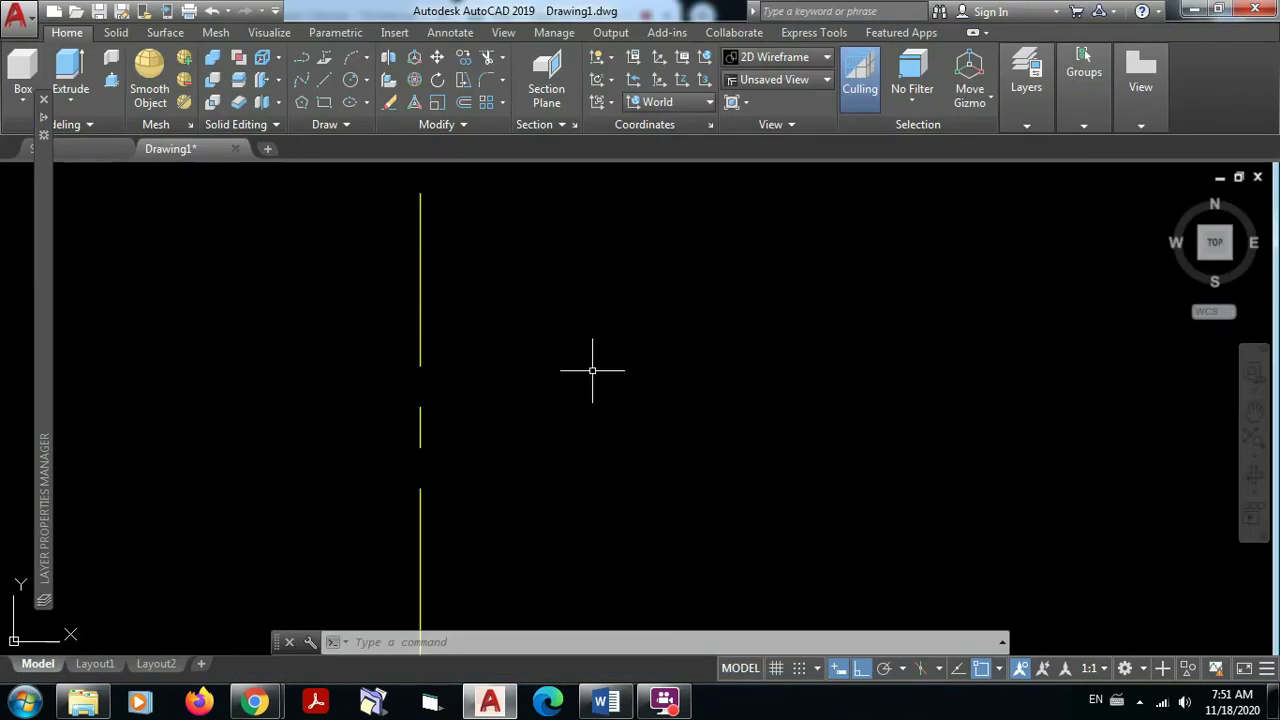
type("lts")
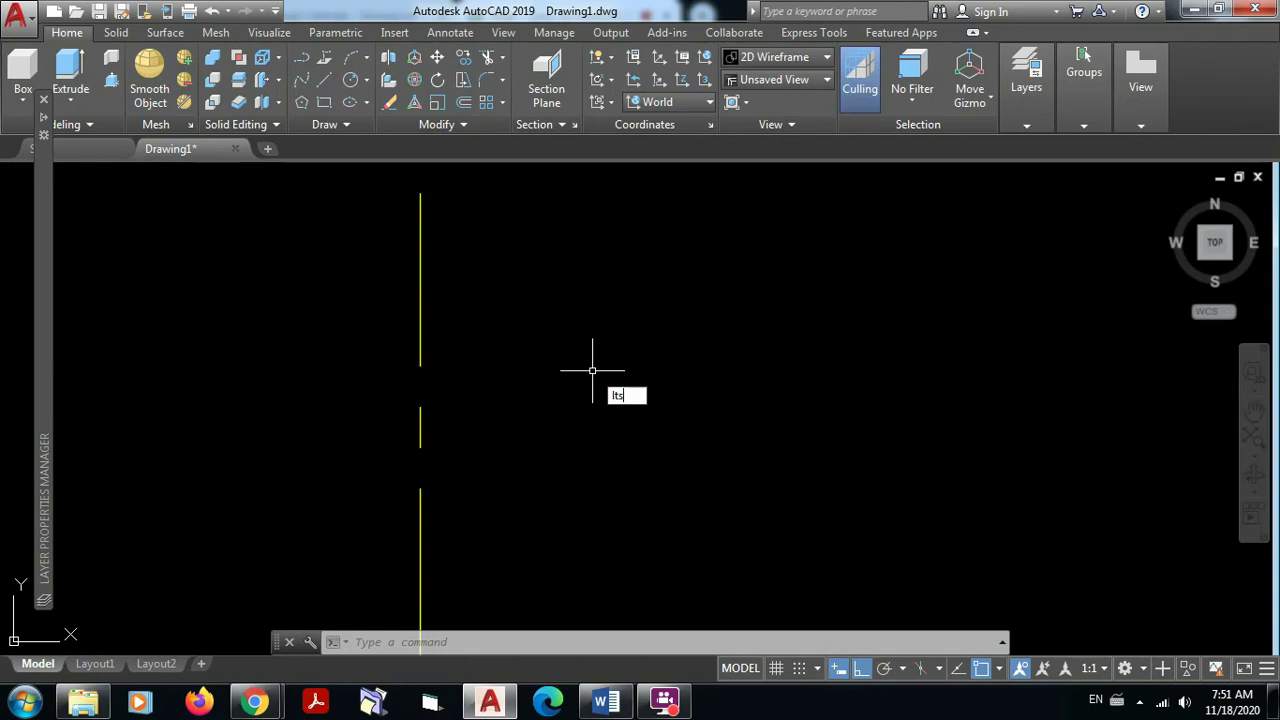
type("cale")
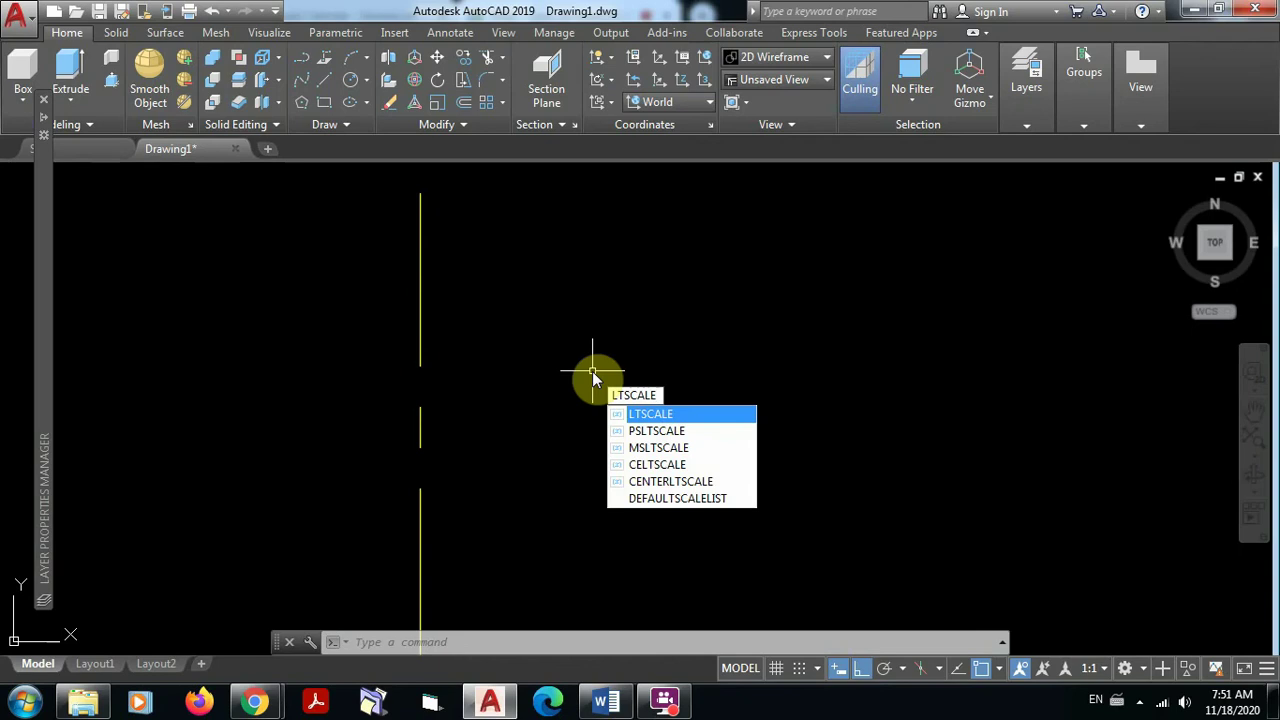
key("Return")
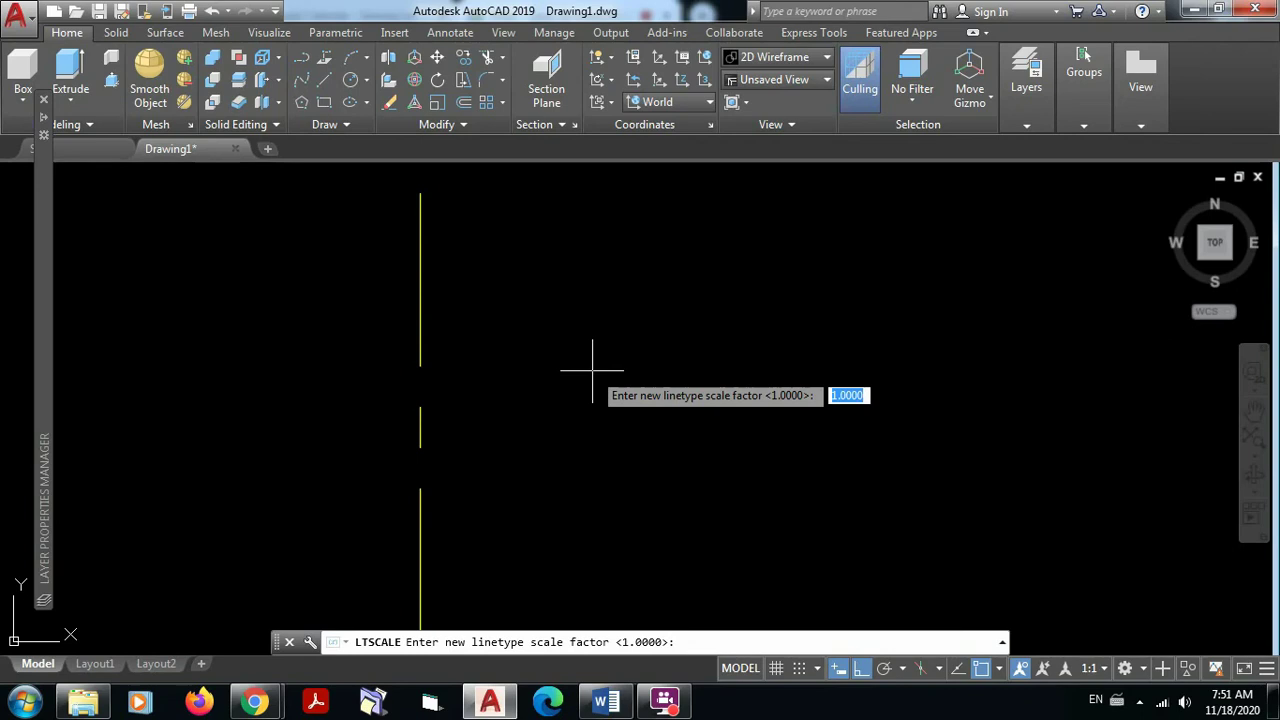
type("0.1")
key("Return")
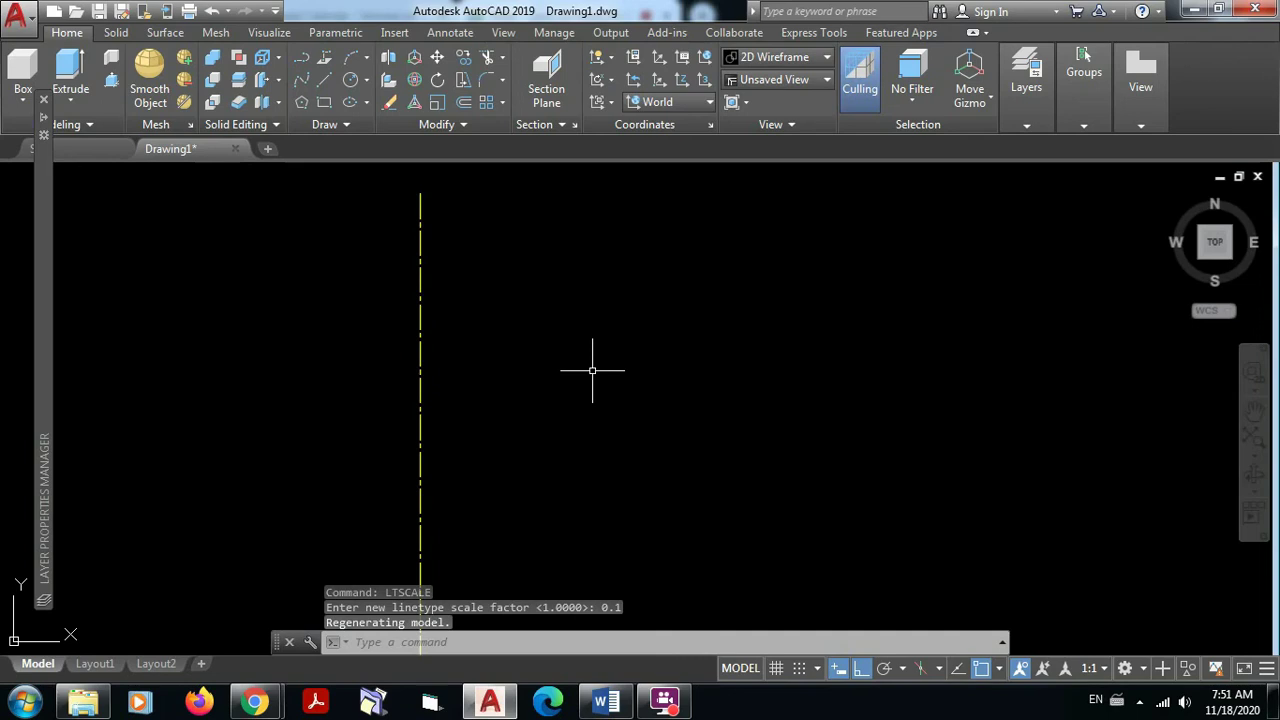
Examine the dash-dot pattern along the vertical A-Ejes line from close up and farther away
scroll(405, 318, "up", 2)
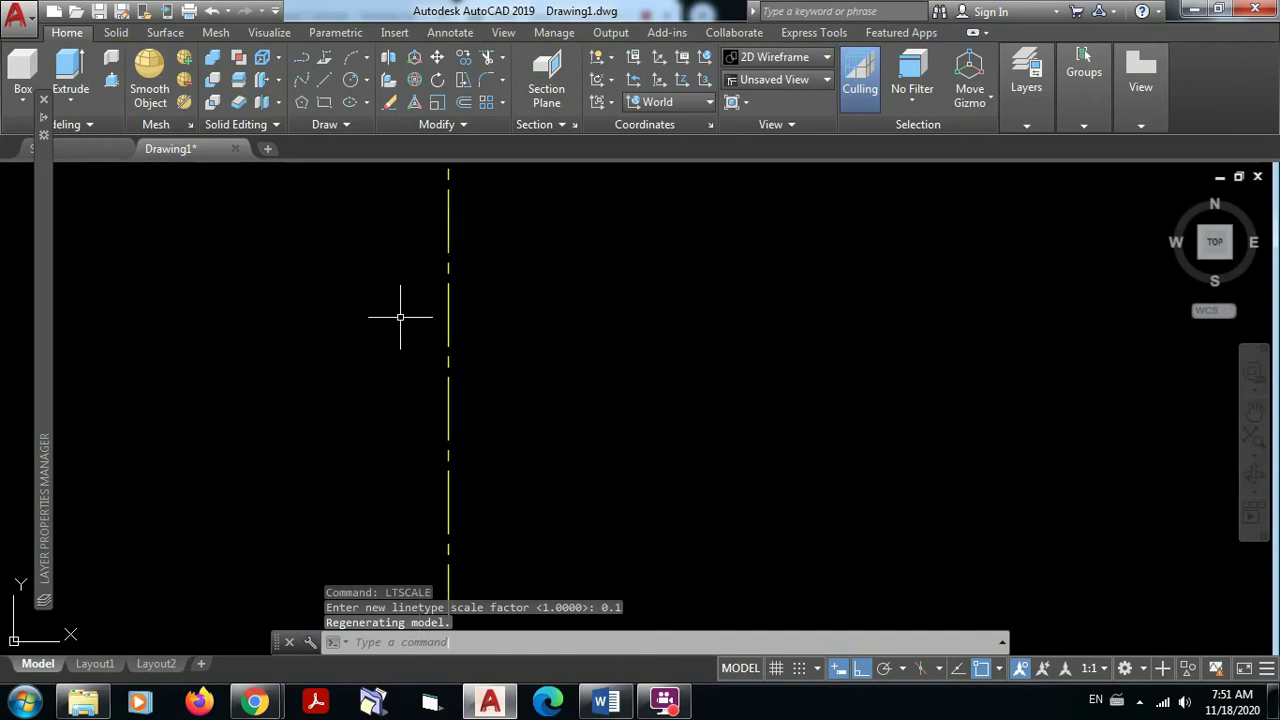
mouse_move(479, 308)
middle_mouse_down()
mouse_move(383, 363)
mouse_move(406, 420)
mouse_move(383, 480)
mouse_move(380, 469)
middle_mouse_up()
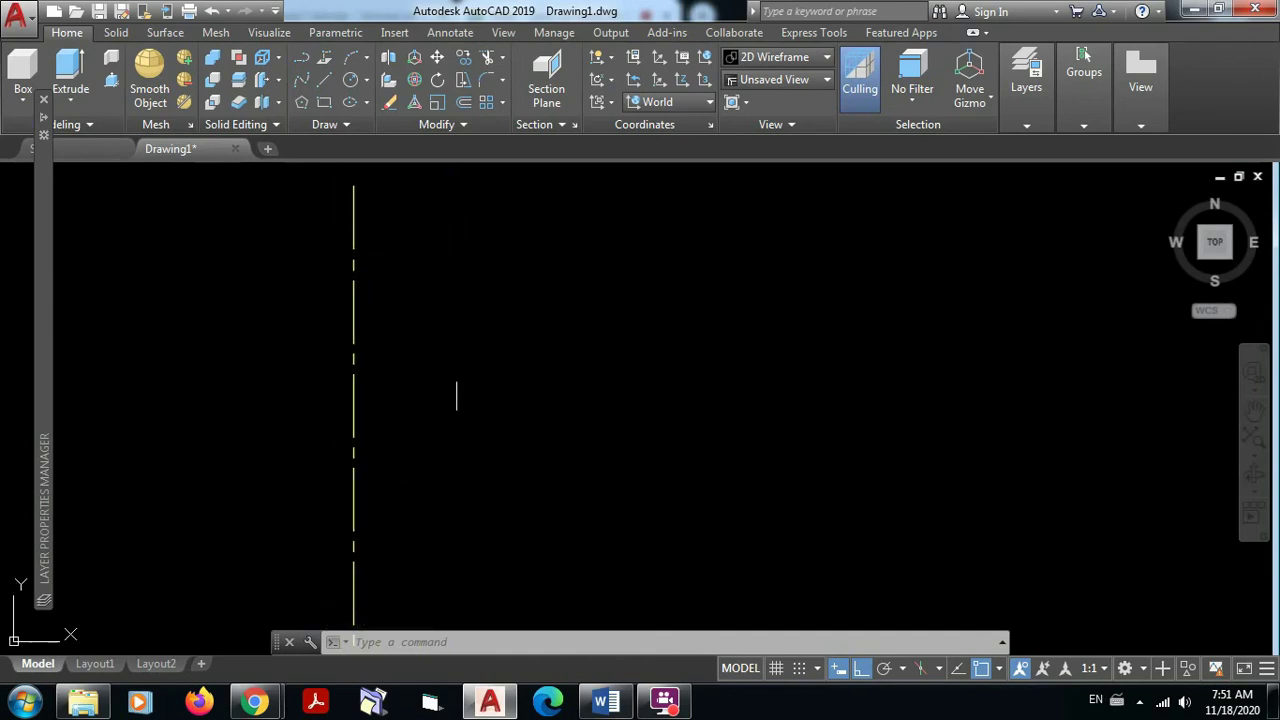
scroll(451, 380, "down", 2)
mouse_move(451, 380)
middle_mouse_down()
mouse_move(491, 386)
mouse_move(517, 209)
middle_mouse_up()
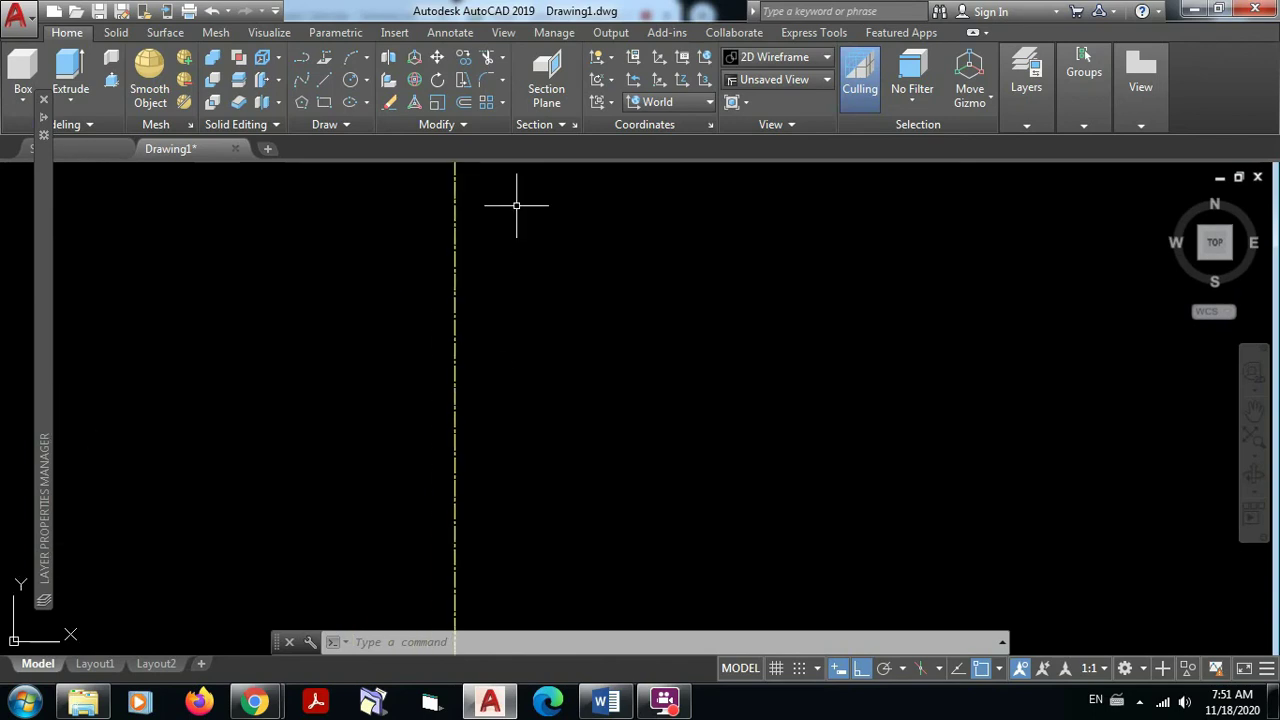
scroll(511, 260, "up", 2)
scroll(508, 326, "up", 1)
scroll(530, 315, "down", 2)
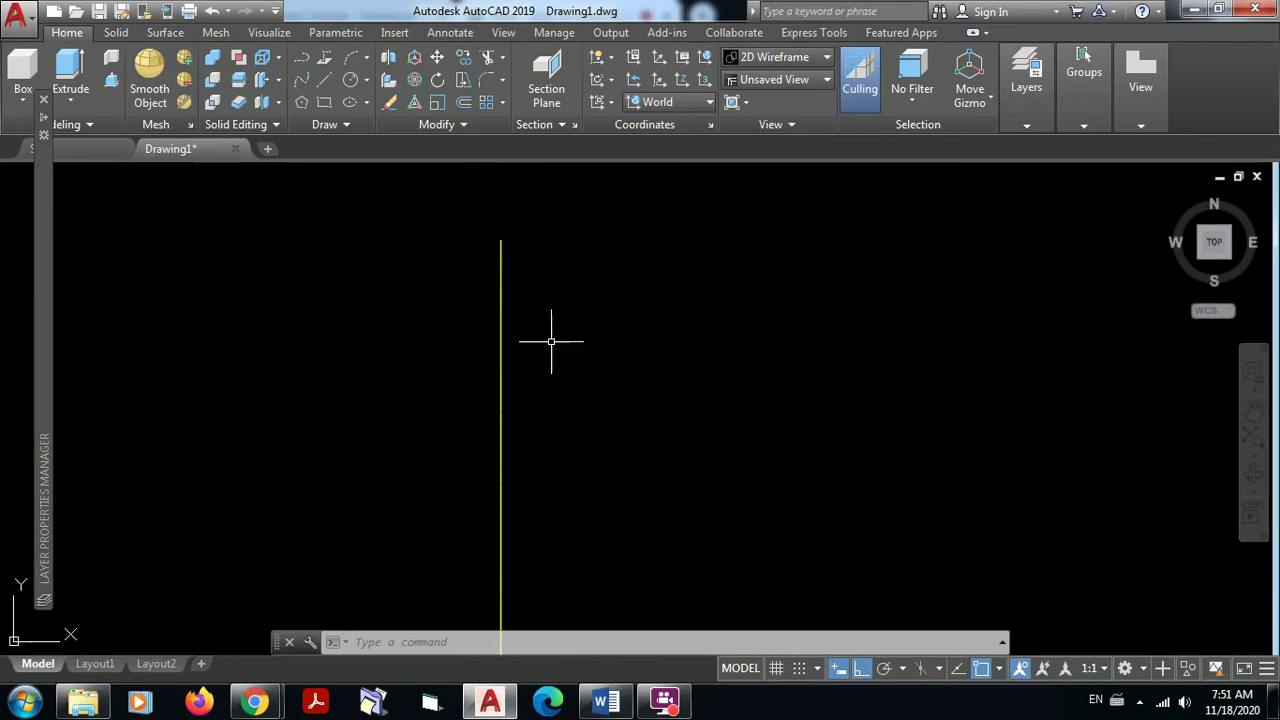
scroll(545, 323, "down", 1)
mouse_move(545, 323)
middle_mouse_down()
mouse_move(514, 237)
mouse_move(514, 257)
mouse_move(491, 249)
mouse_move(451, 317)
middle_mouse_up()
scroll(437, 270, "up", 1)
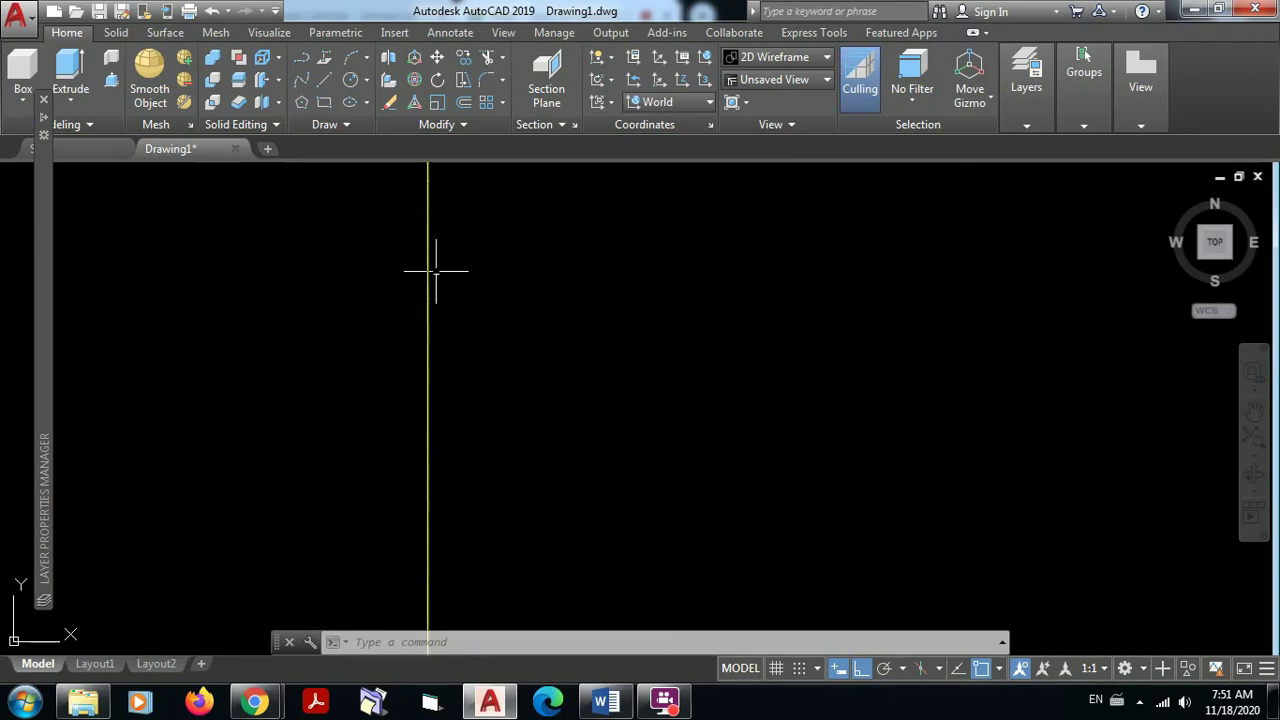
scroll(408, 274, "up", 3)
scroll(537, 243, "down", 2)
scroll(537, 246, "up", 5)
middle_click_drag(537, 246, 614, 529)
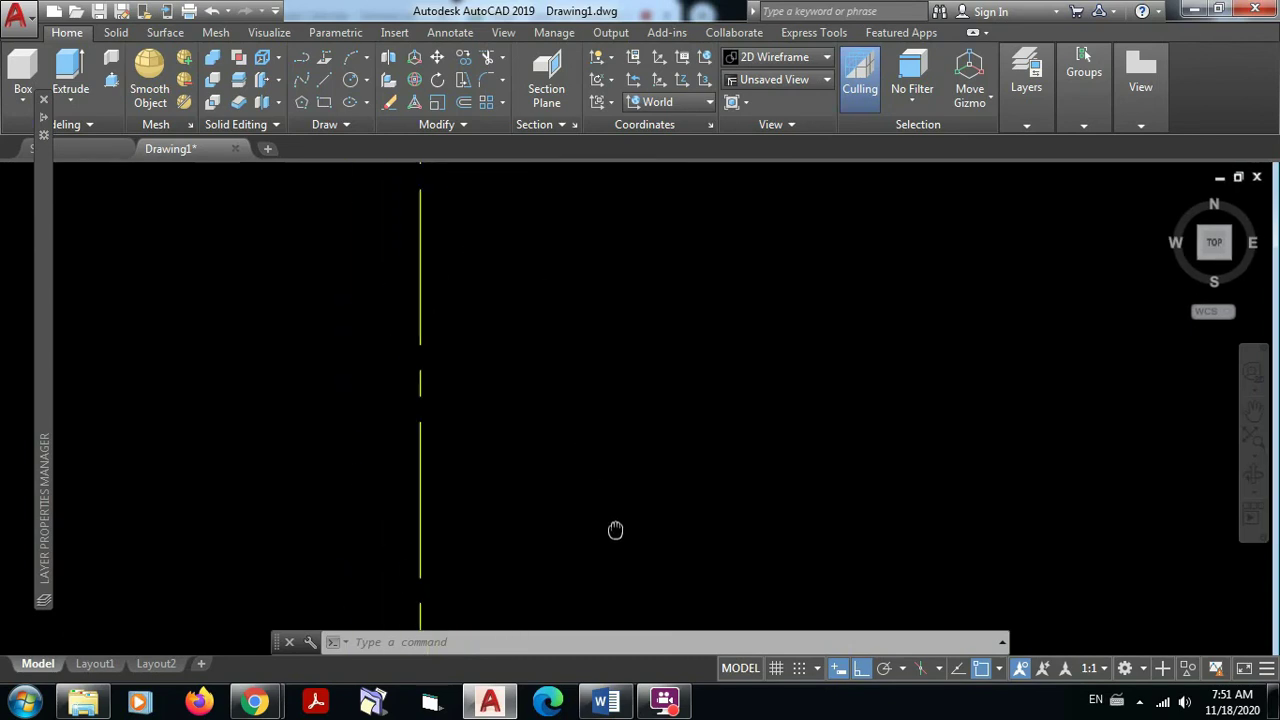
scroll(614, 529, "down", 1)
mouse_move(573, 390)
middle_mouse_down()
mouse_move(577, 586)
mouse_move(549, 320)
middle_mouse_up()
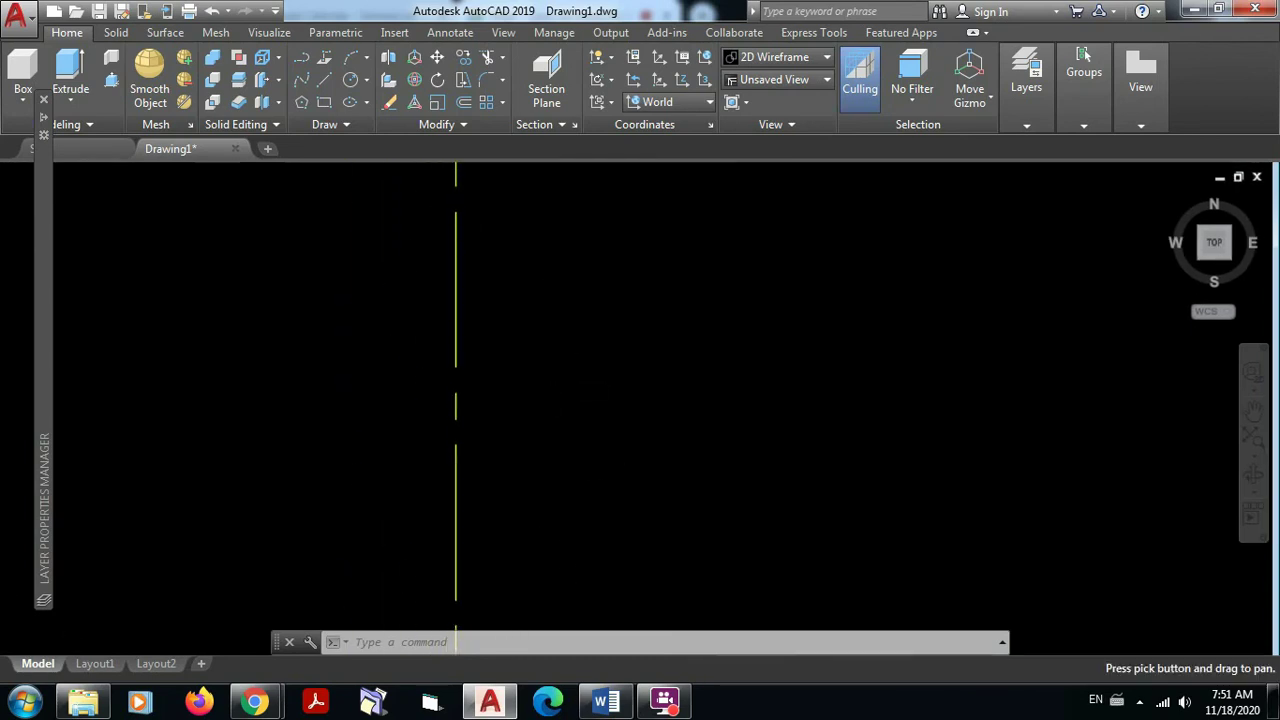
middle_click_drag(516, 280, 523, 442)
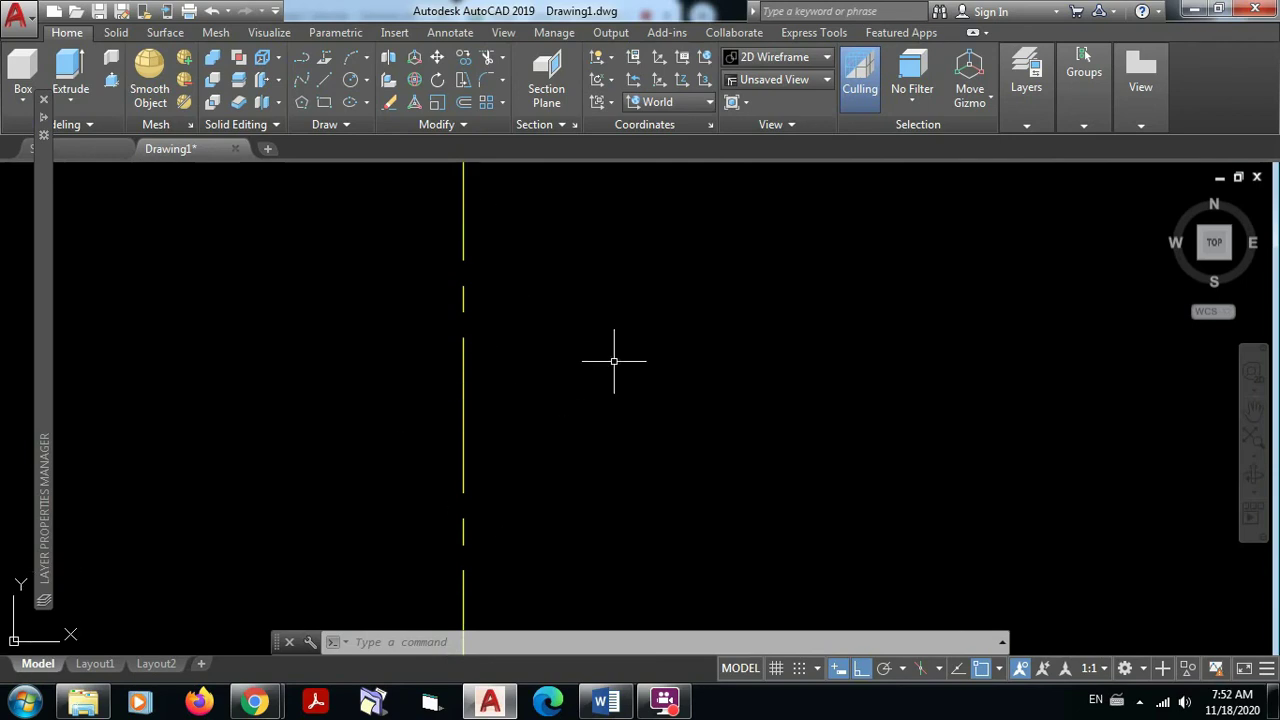
type("LT")
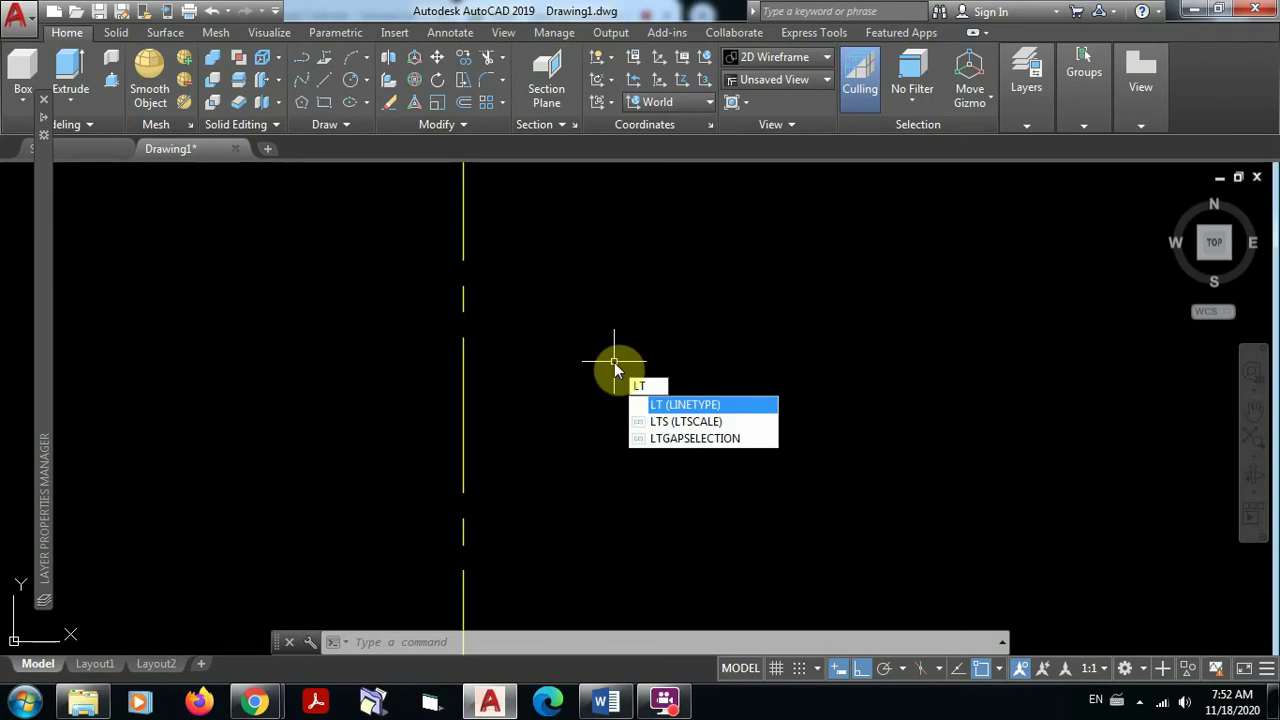
type("S")
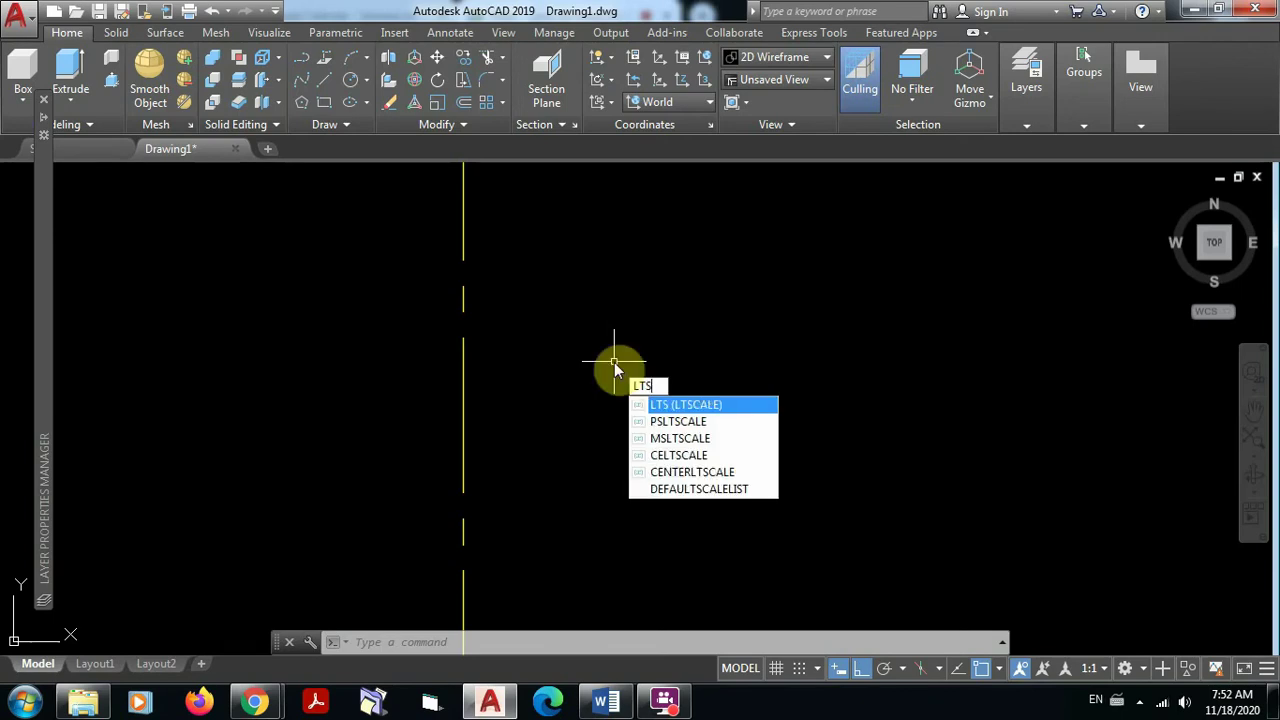
left_click(697, 405)
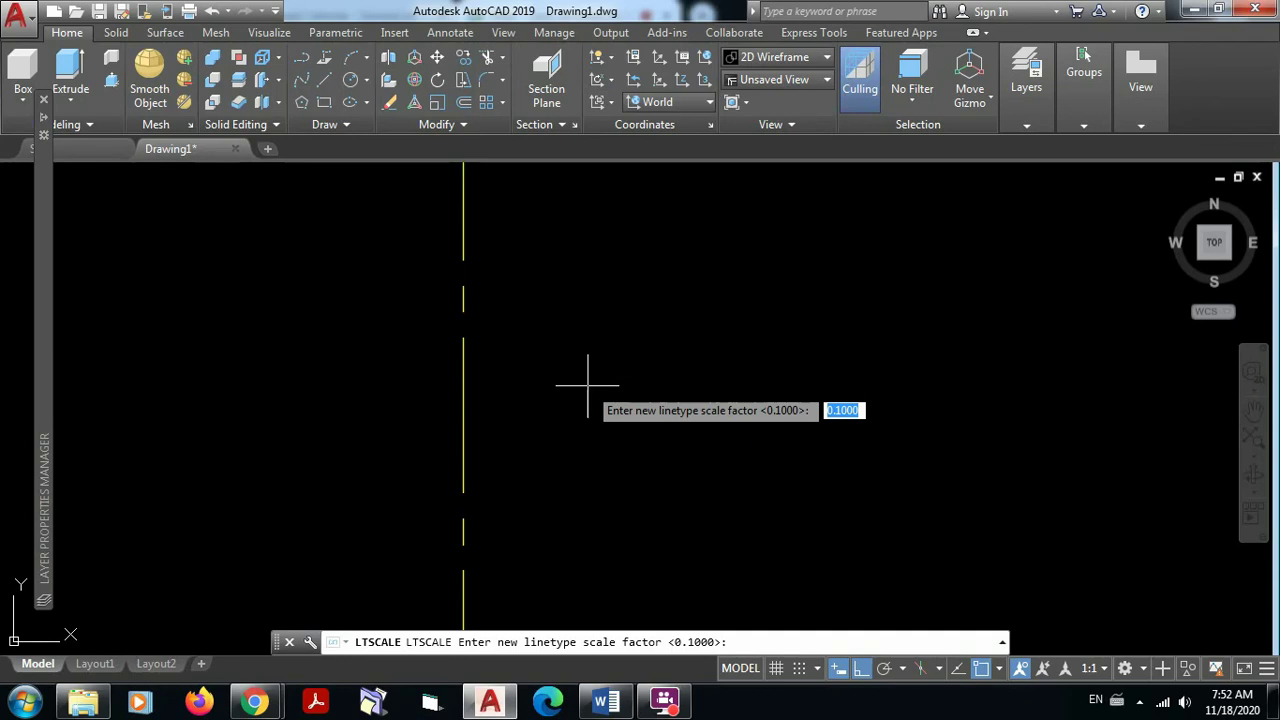
key("Escape")
Offset the vertical A-Ejes line 3.5 units to its right with the Offset command
scroll(640, 400, "down", 3)
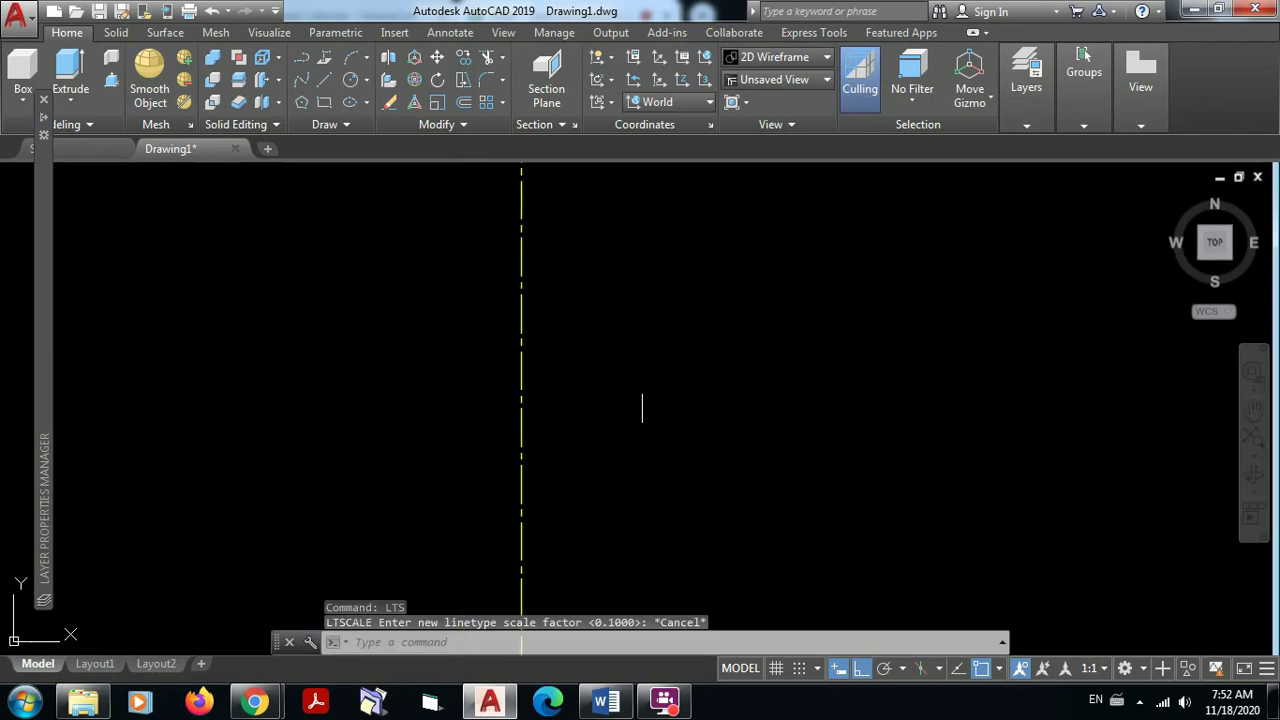
middle_click_drag(686, 400, 555, 451)
scroll(487, 291, "up", 8)
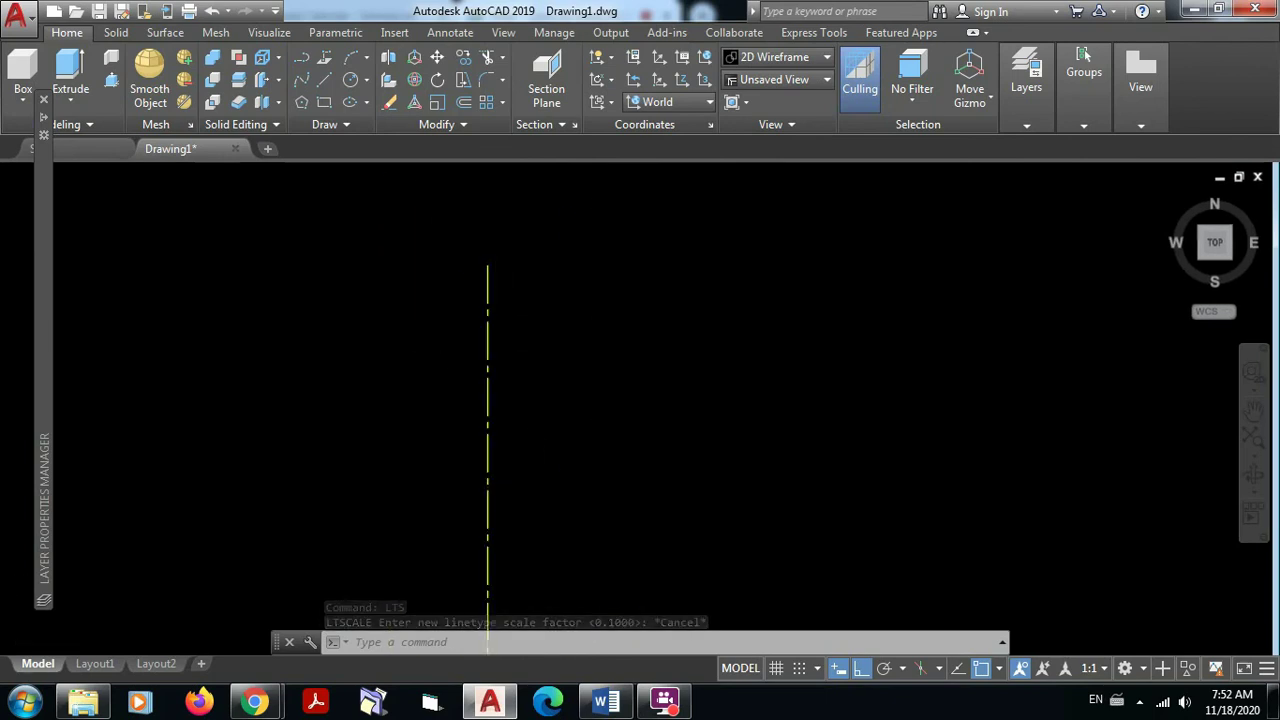
scroll(486, 305, "up", 2)
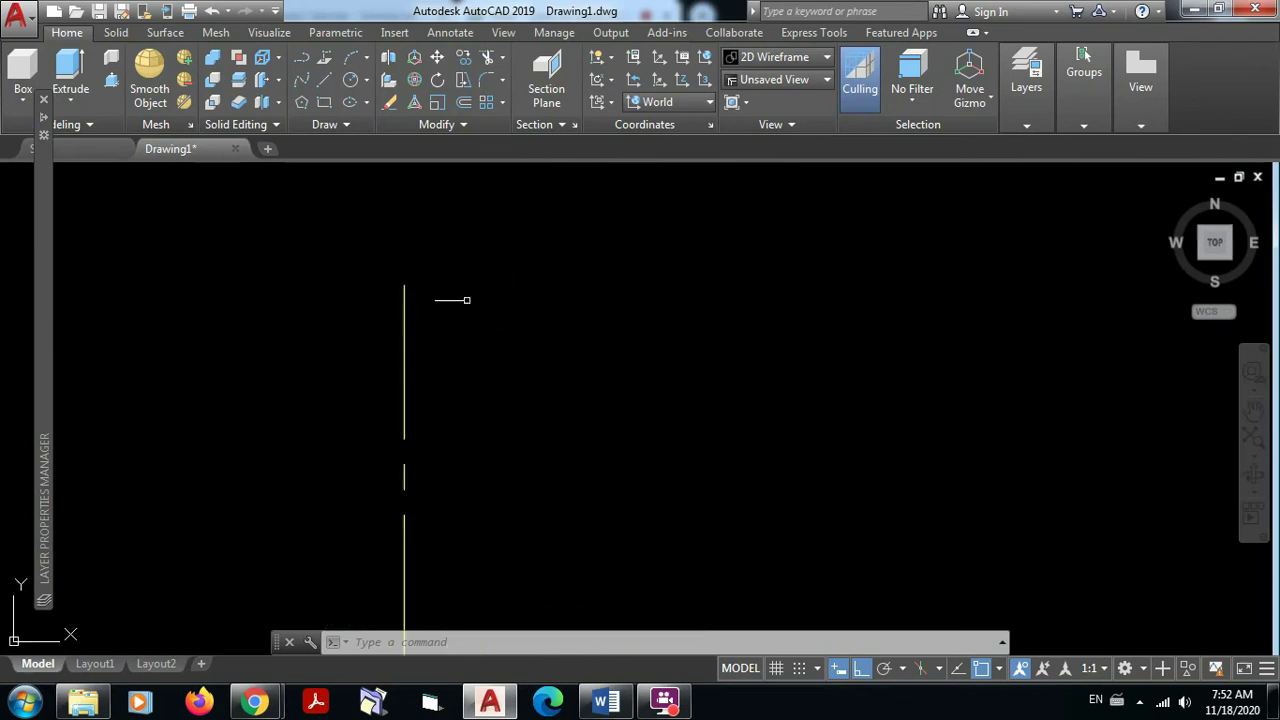
scroll(458, 336, "up", 2)
middle_click_drag(458, 336, 498, 295)
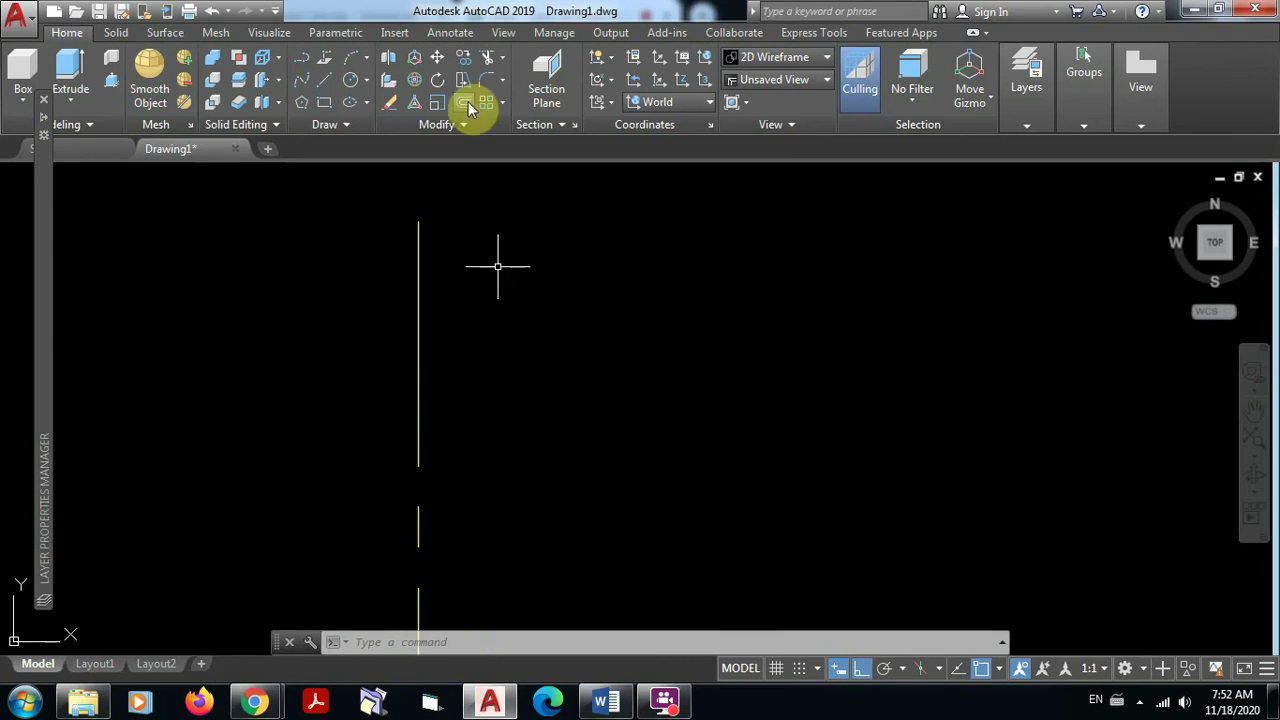
left_click(463, 102)
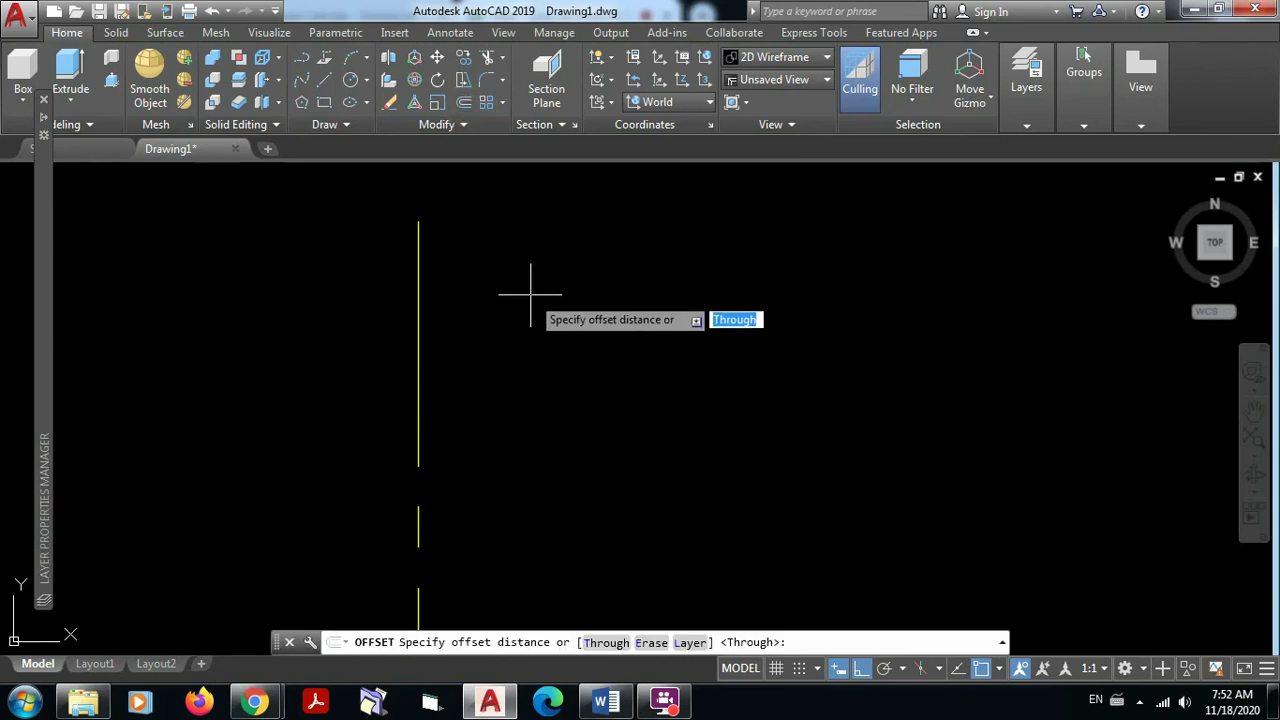
type("0")
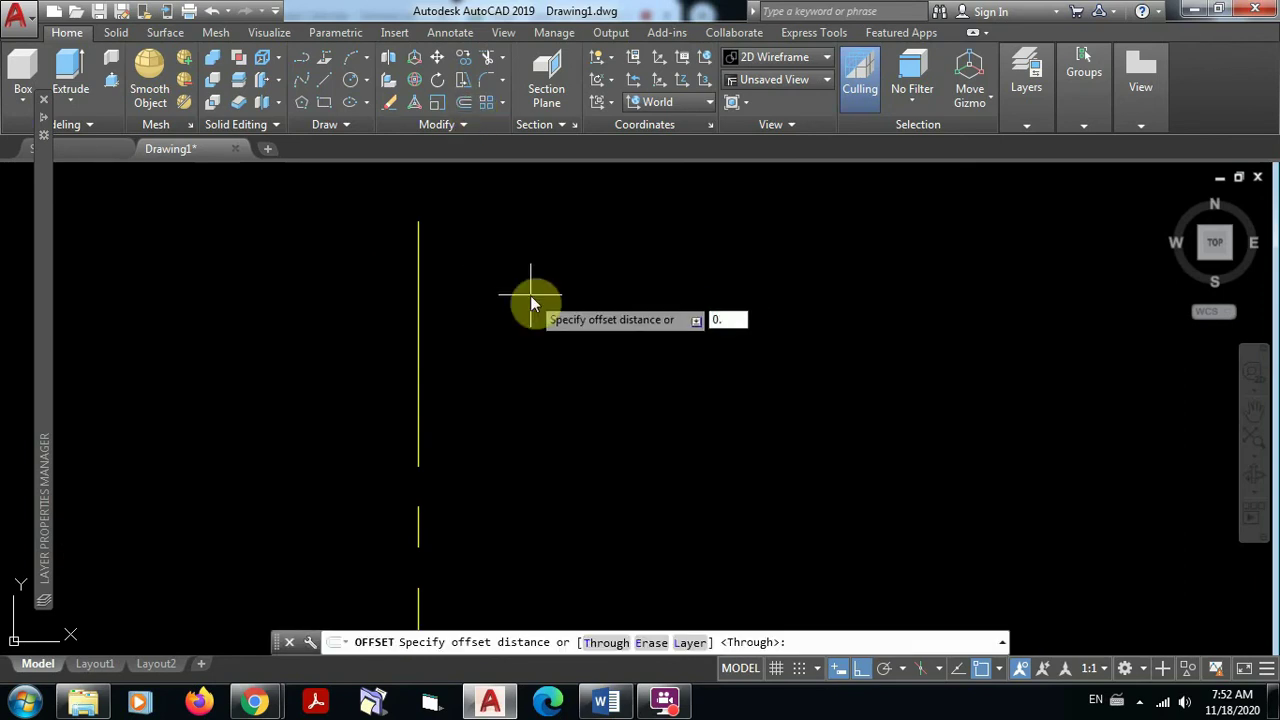
key("BackSpace")
type("3.5")
key("Return")
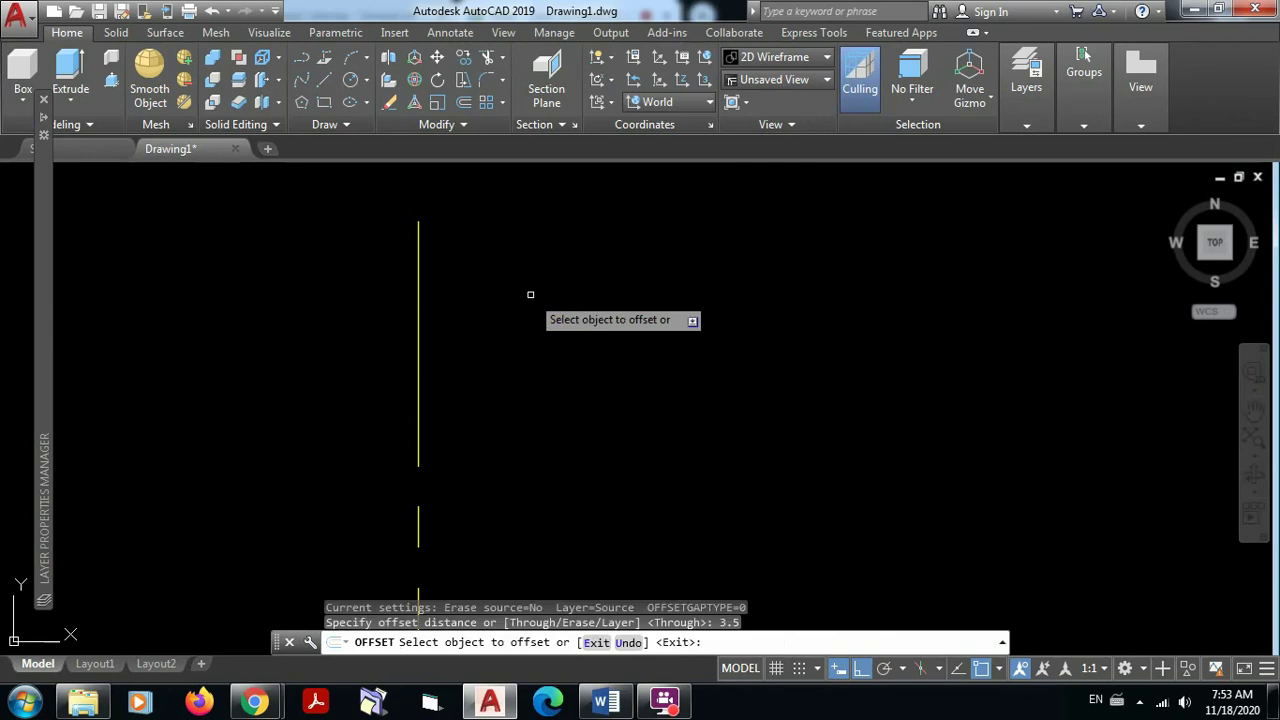
left_click(418, 296)
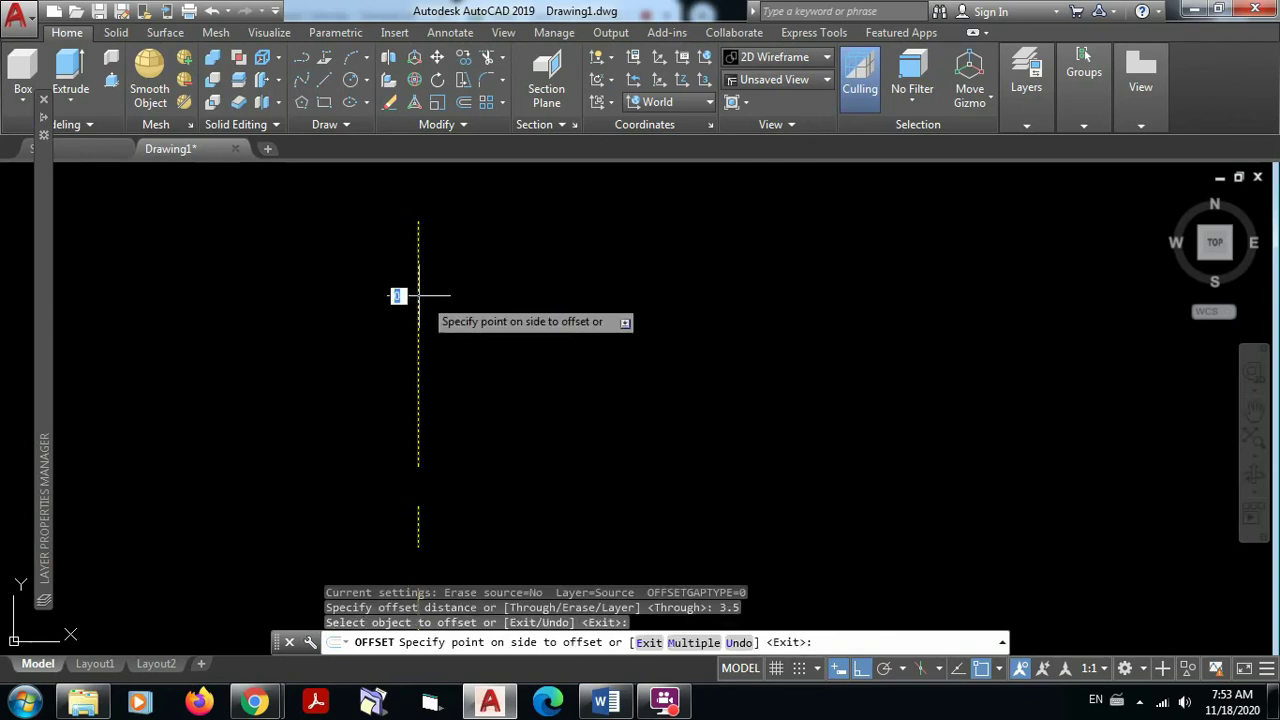
left_click(590, 302)
key("Escape")
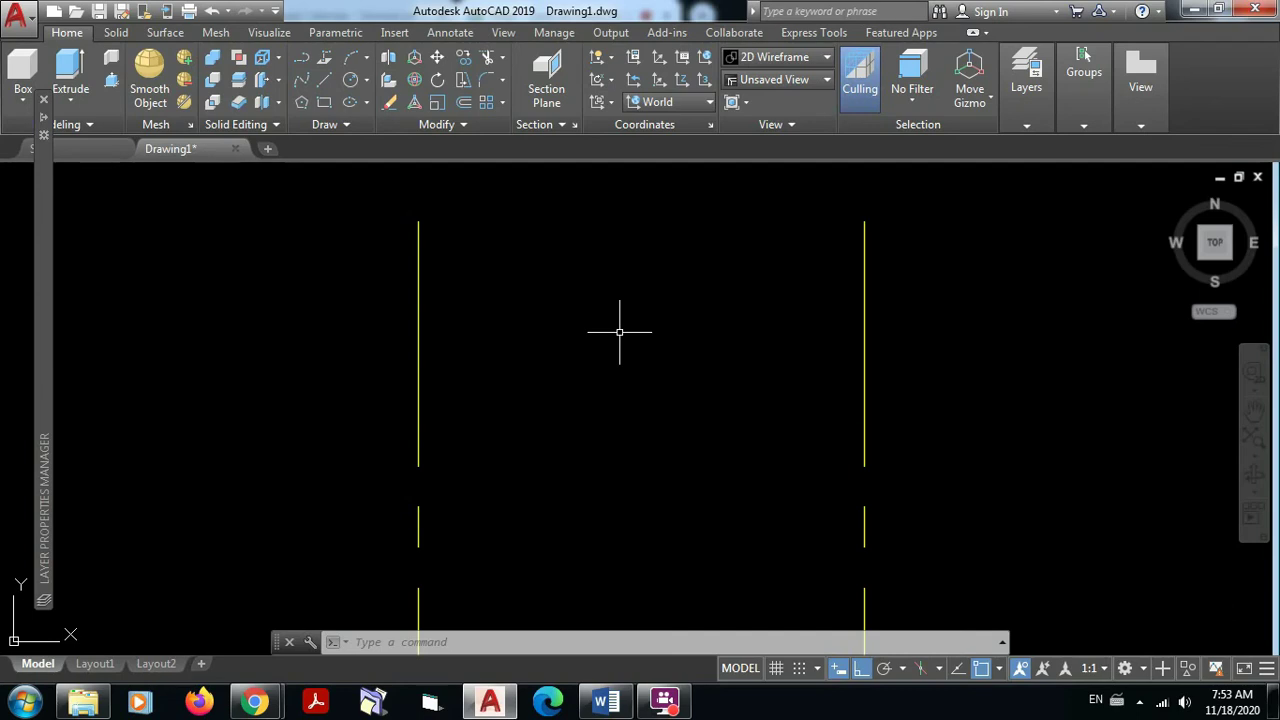
Offset the second vertical axis line to its right, accepting the default 3.5-unit distance, to make a third axis
scroll(709, 371, "down", 2)
scroll(680, 380, "down", 2)
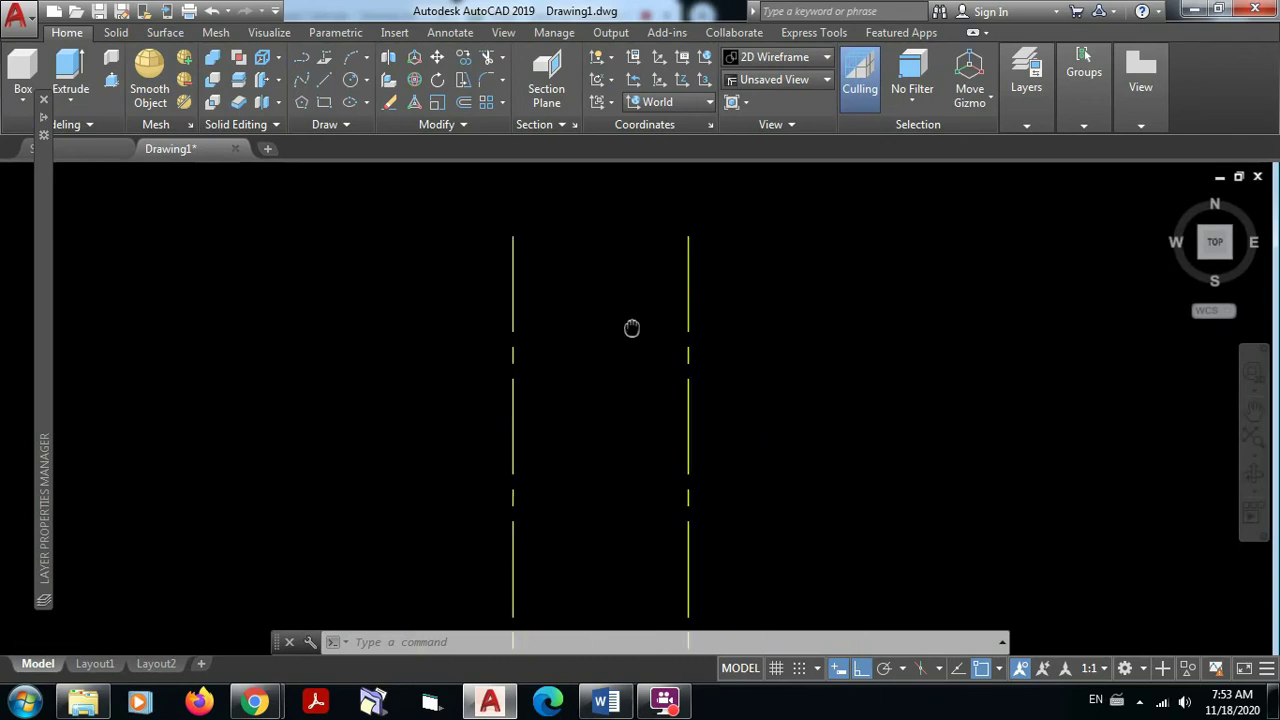
mouse_move(631, 329)
middle_mouse_down()
mouse_move(560, 314)
mouse_move(574, 381)
middle_mouse_up()
scroll(560, 306, "up", 2)
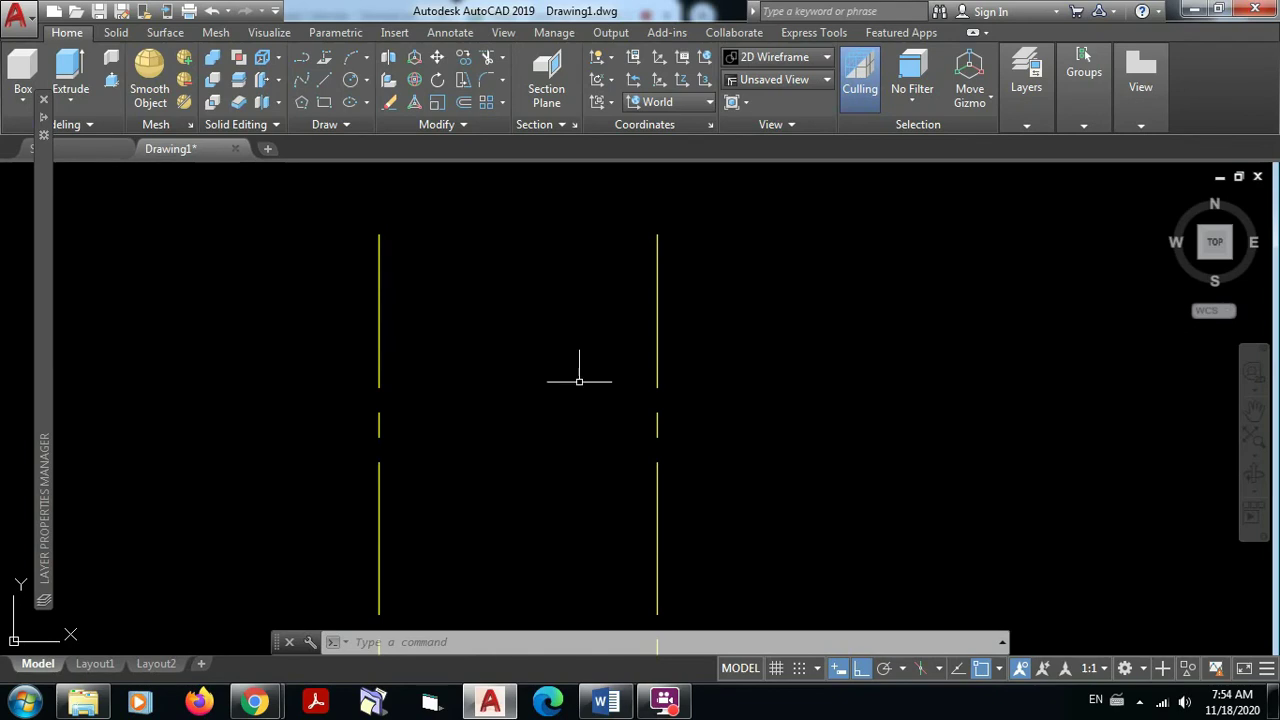
middle_click_drag(574, 314, 545, 431)
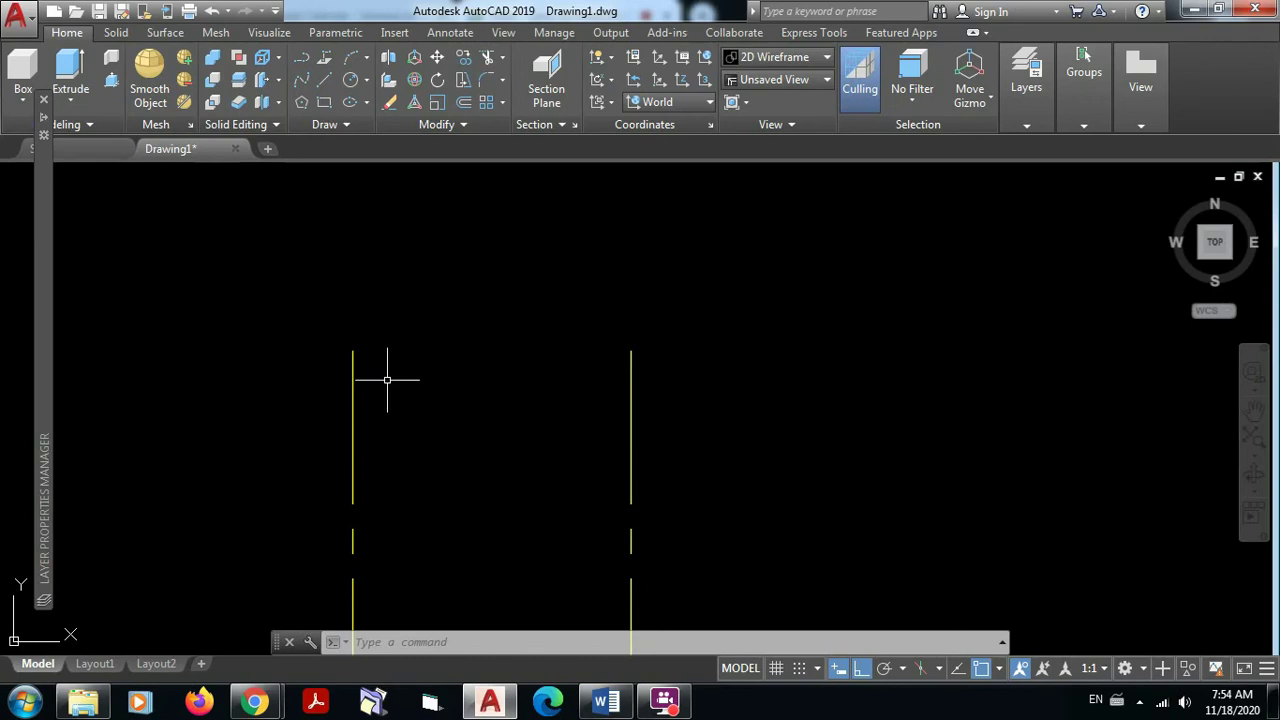
mouse_move(692, 430)
middle_mouse_down()
mouse_move(668, 414)
mouse_move(638, 354)
middle_mouse_up()
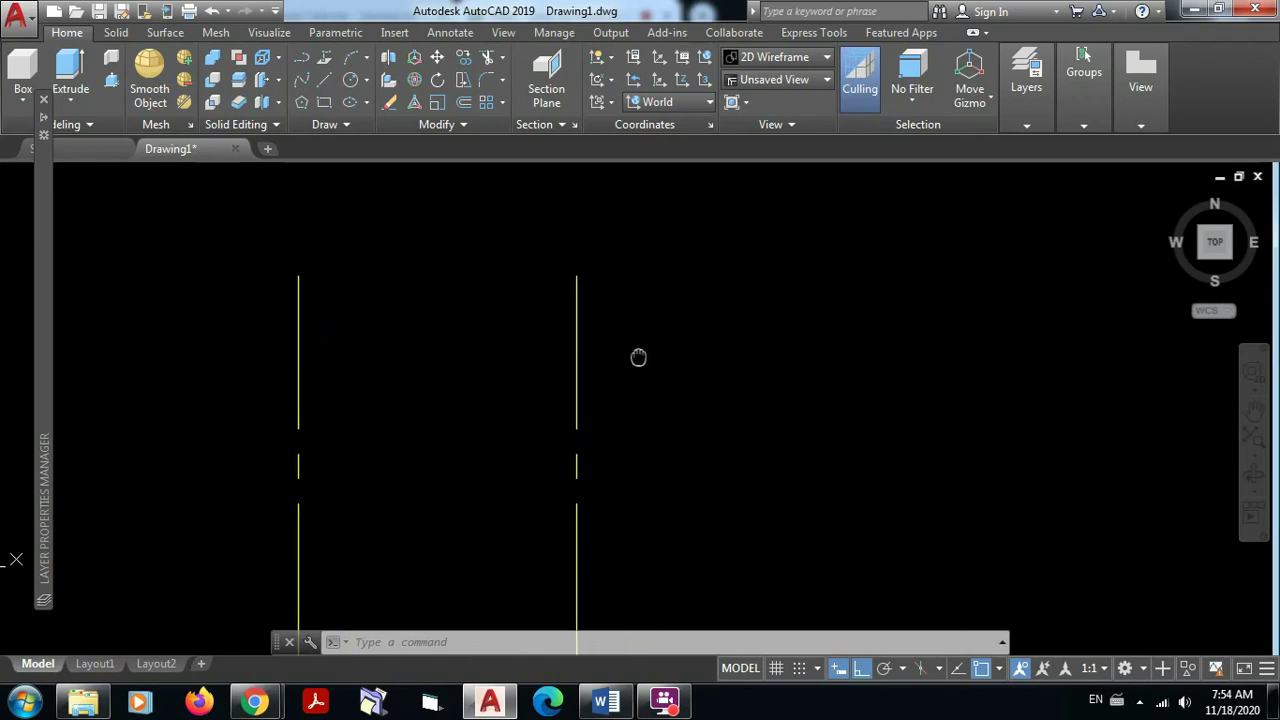
left_click(463, 102)
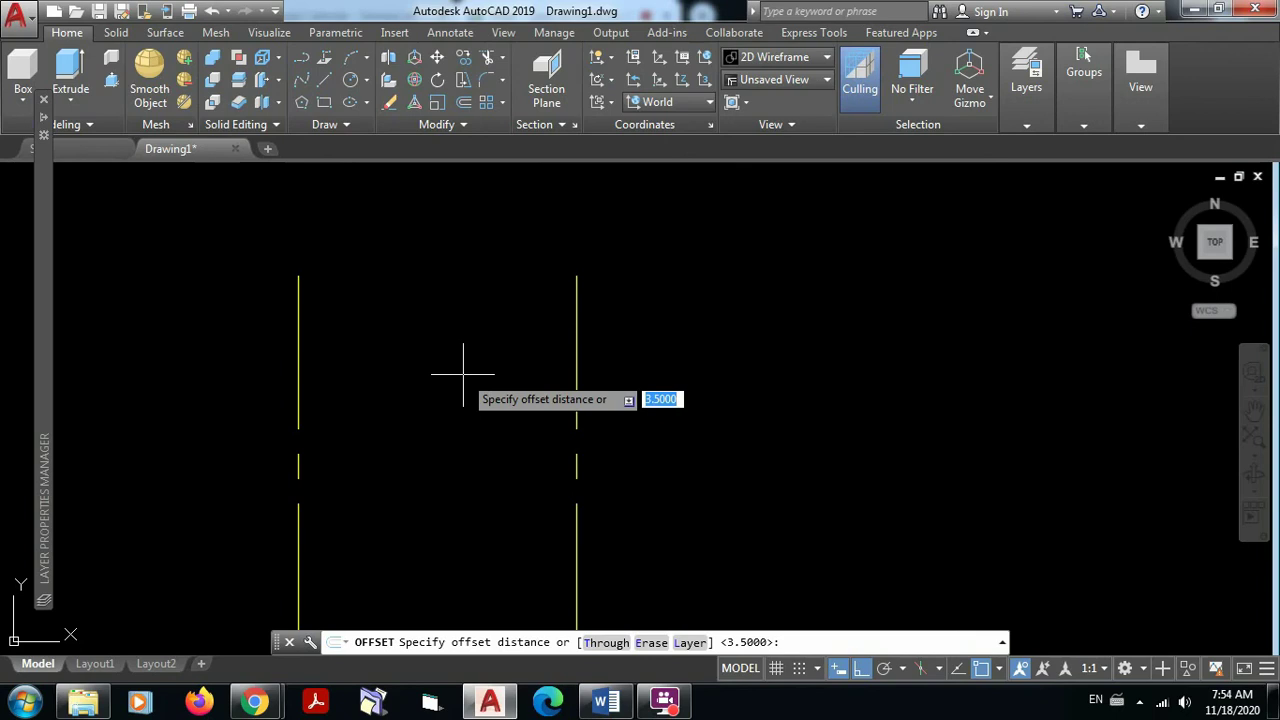
key("Return")
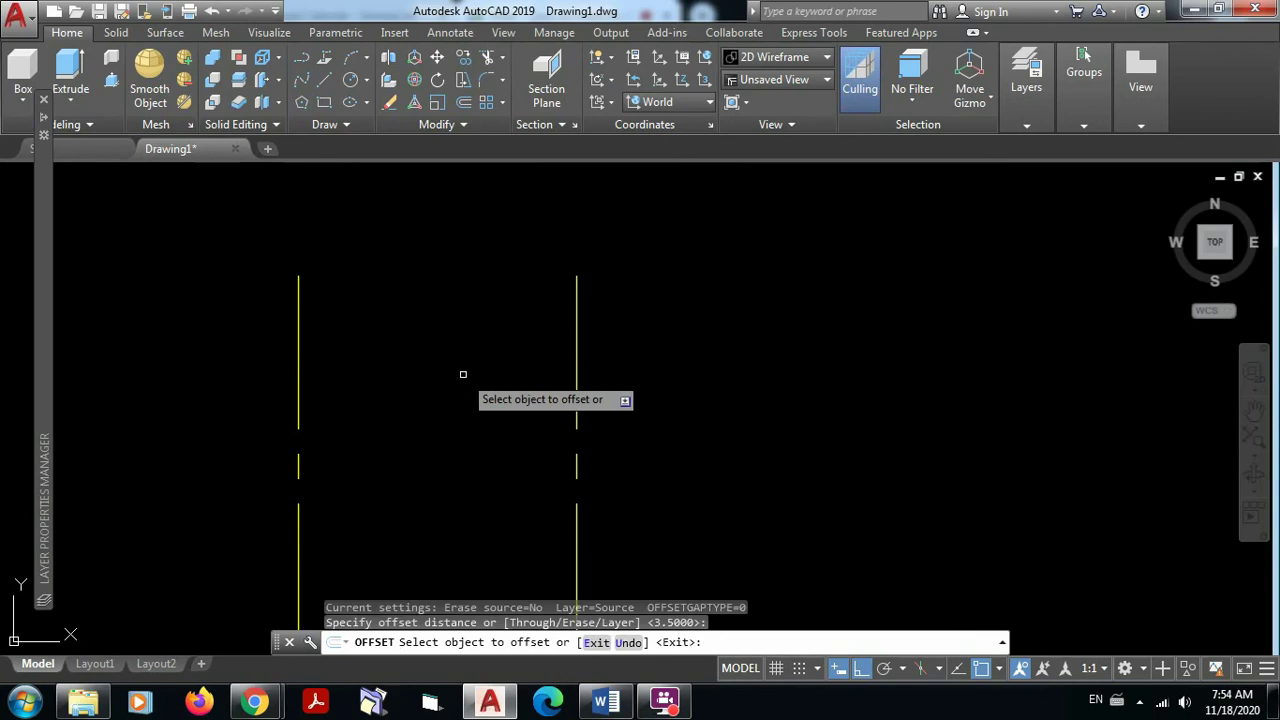
left_click(576, 370)
left_click(703, 364)
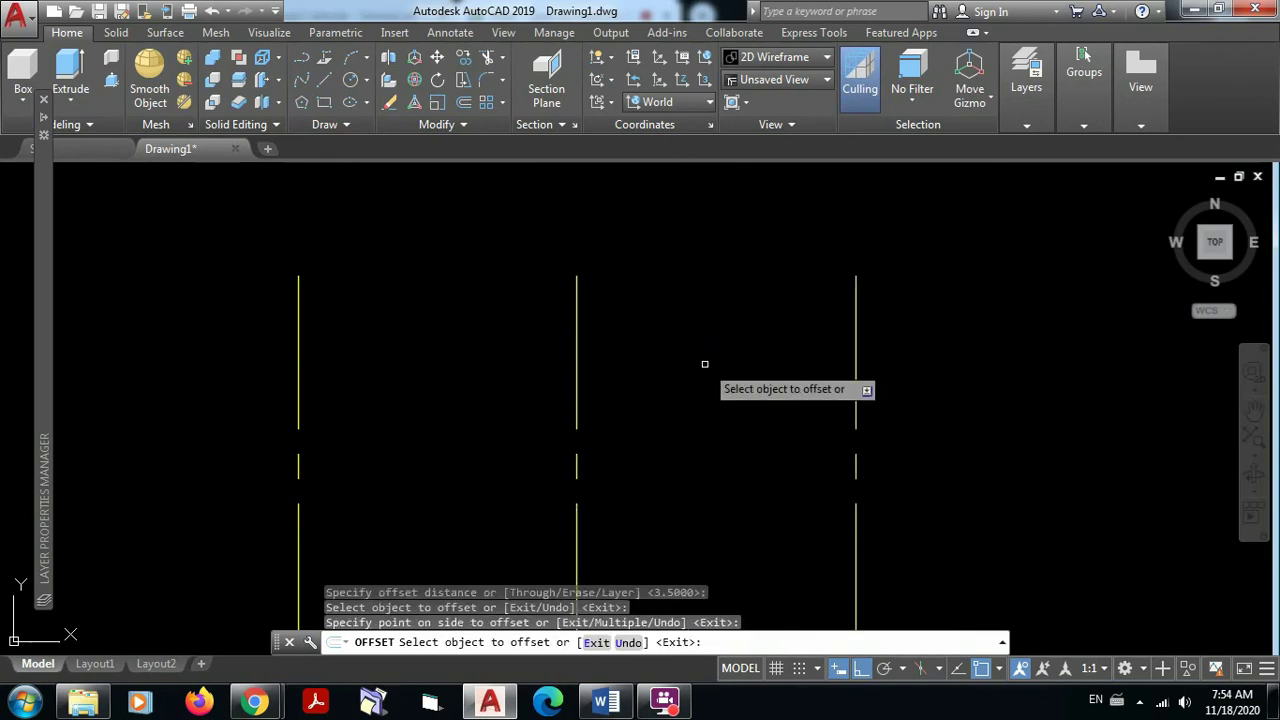
key("Escape")
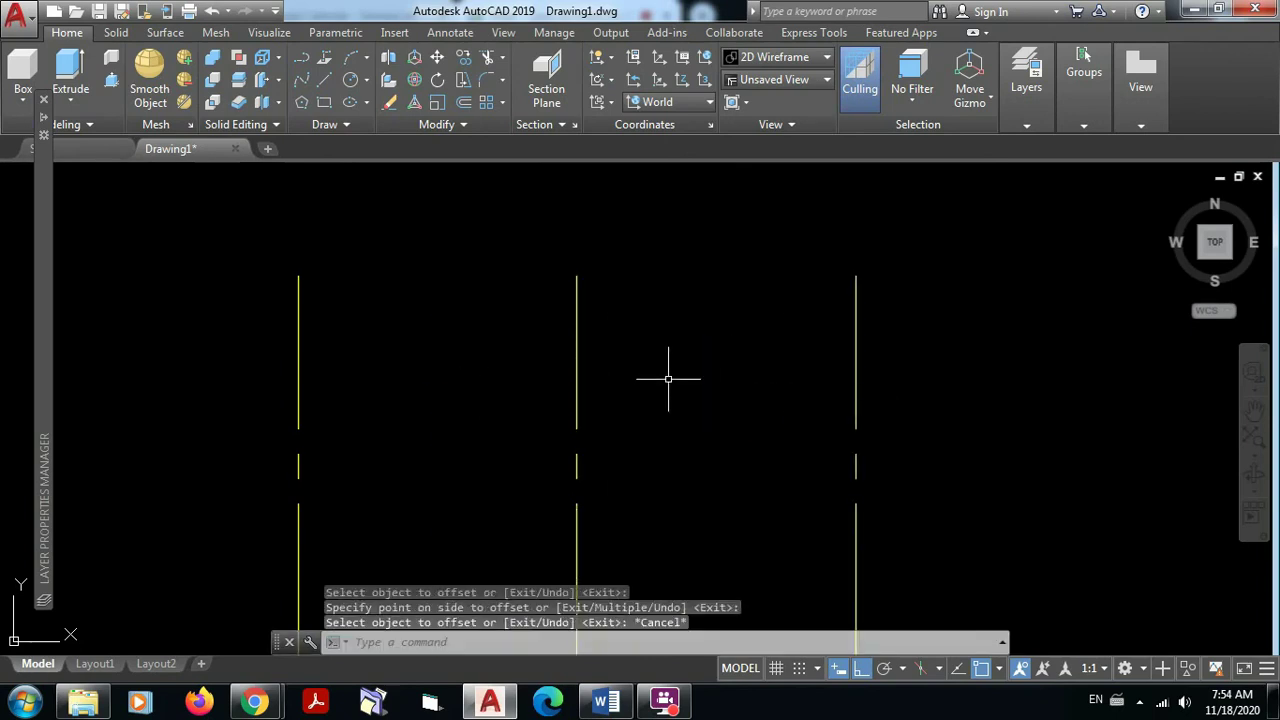
Draw a horizontal axis line with the Line command, crossing all three vertical axes near their upper ends
scroll(666, 371, "down", 4)
middle_click_drag(666, 371, 562, 295)
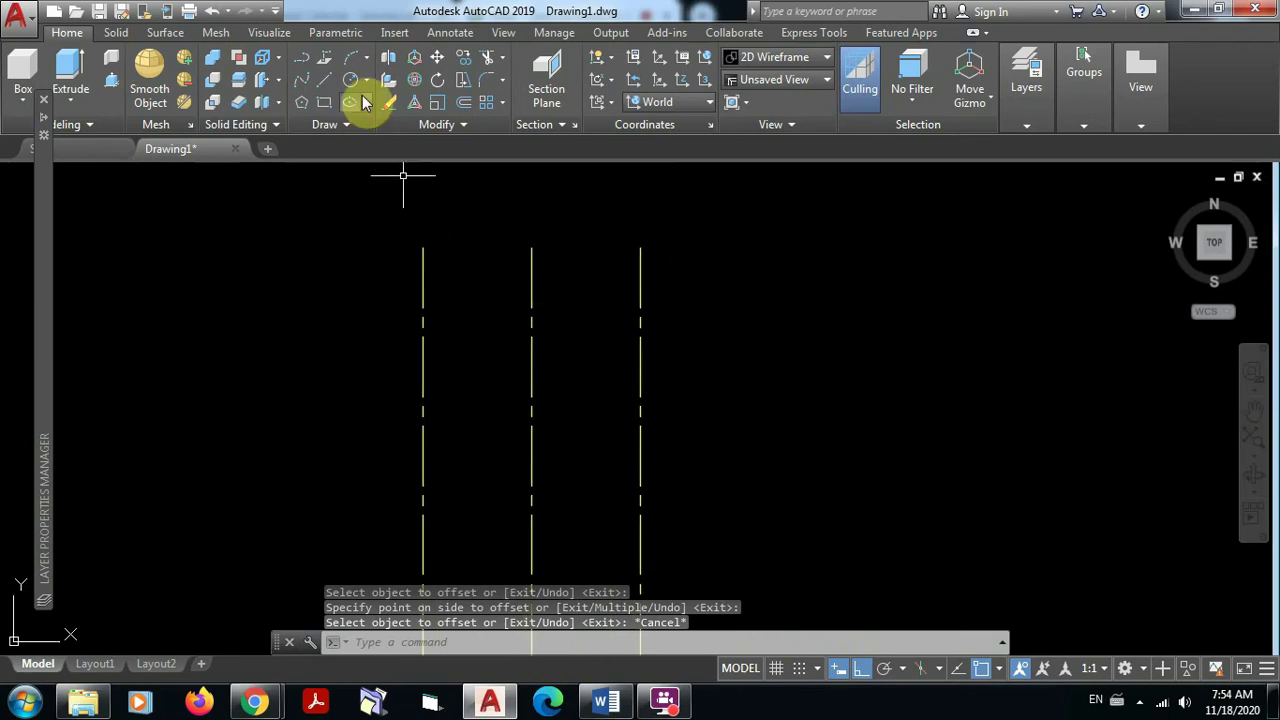
key("l")
key("Return")
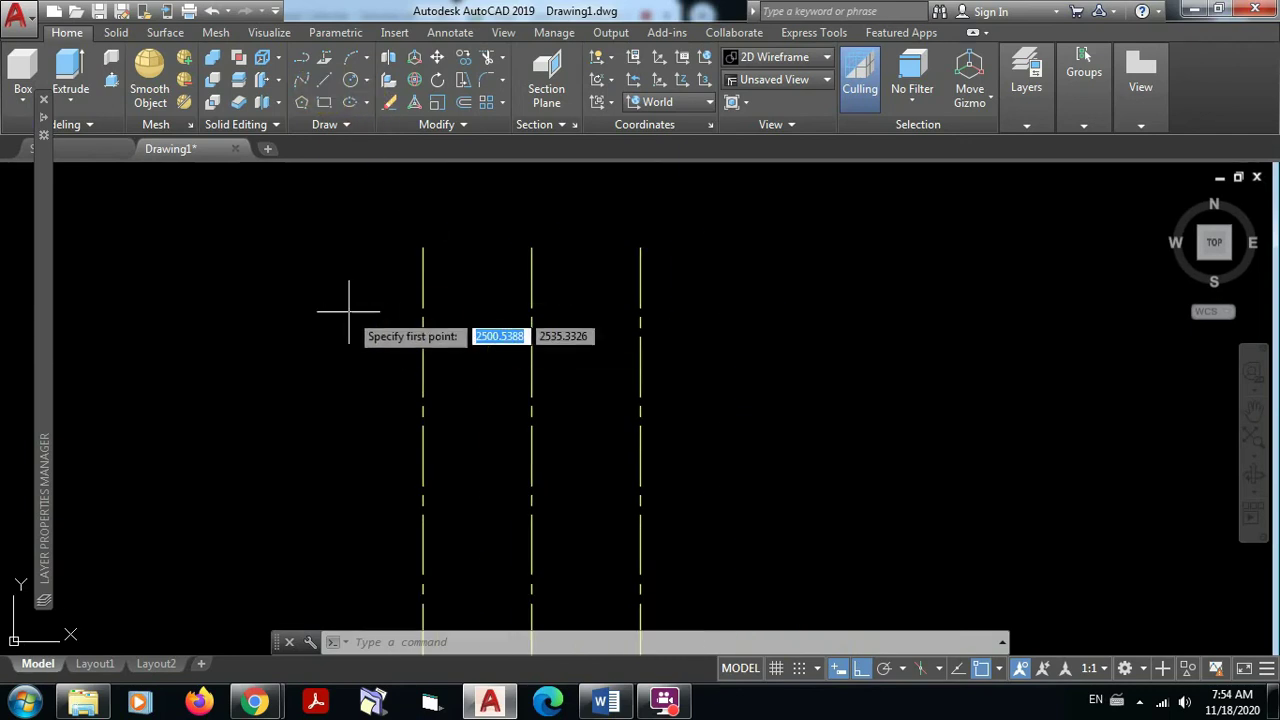
left_click(351, 307)
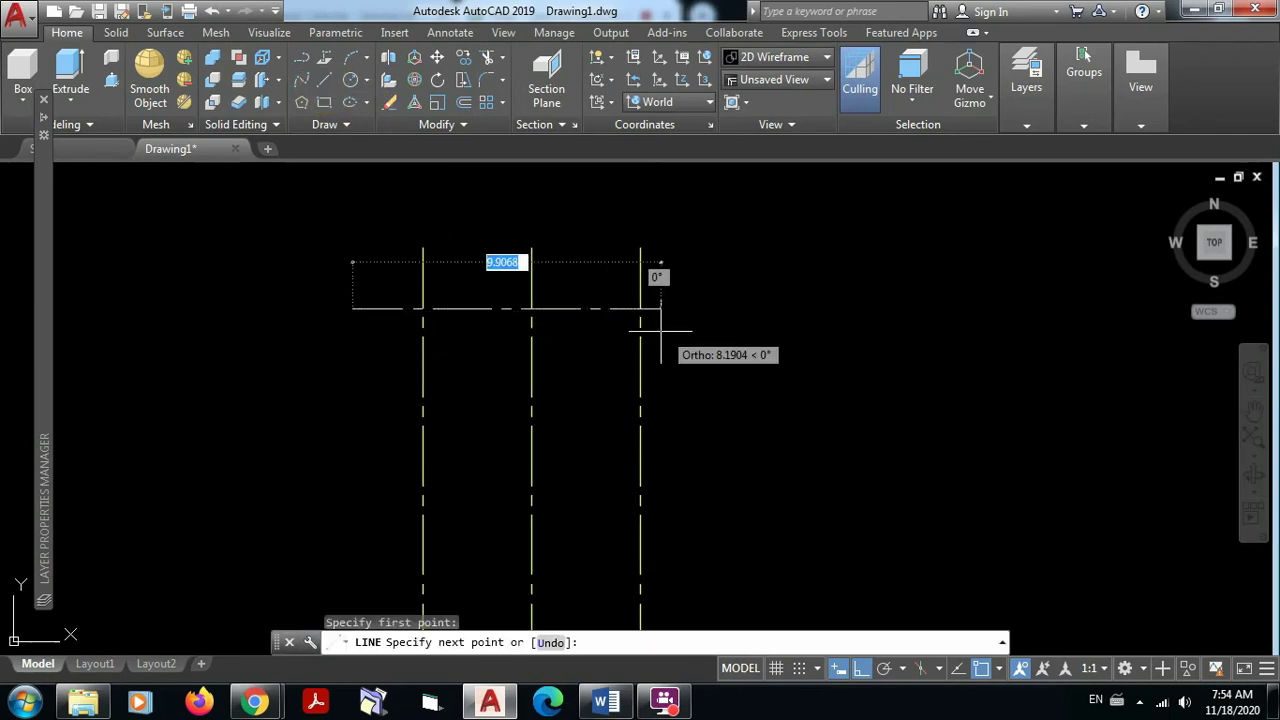
left_click(713, 308)
key("Escape")
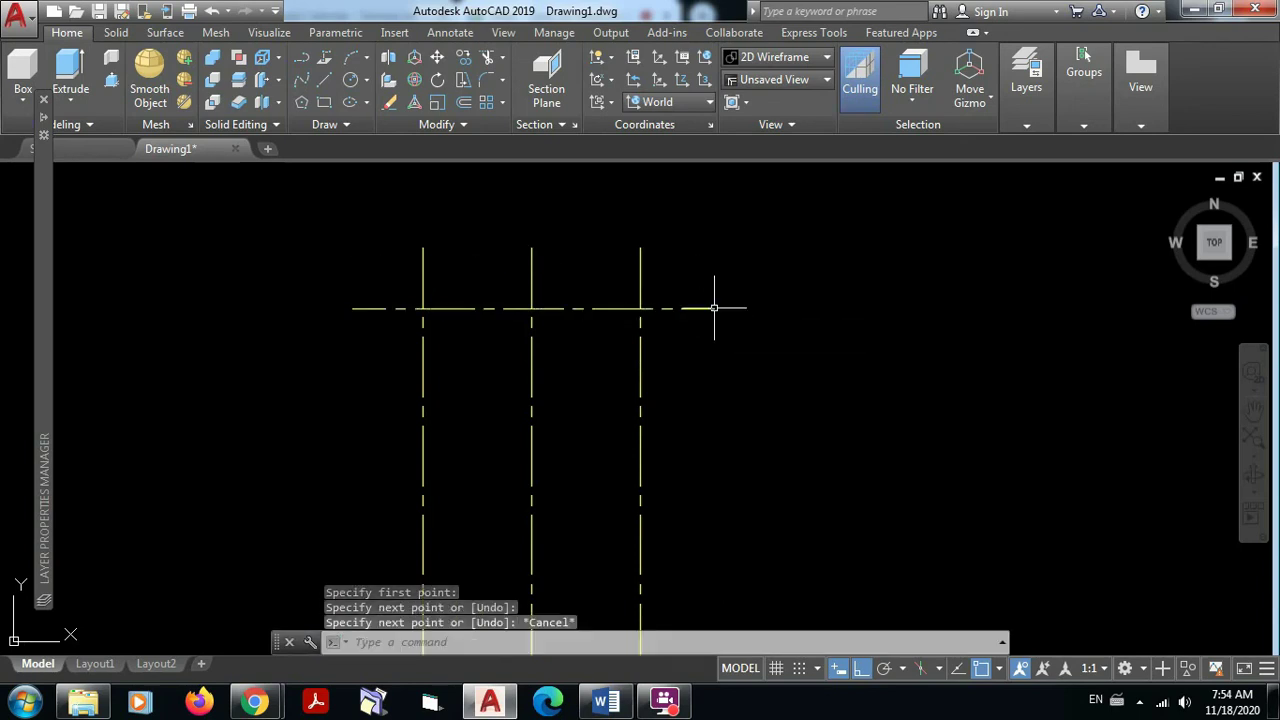
Offset the horizontal axis line 3.5 units downward with the Offset command
middle_click_drag(697, 405, 704, 334)
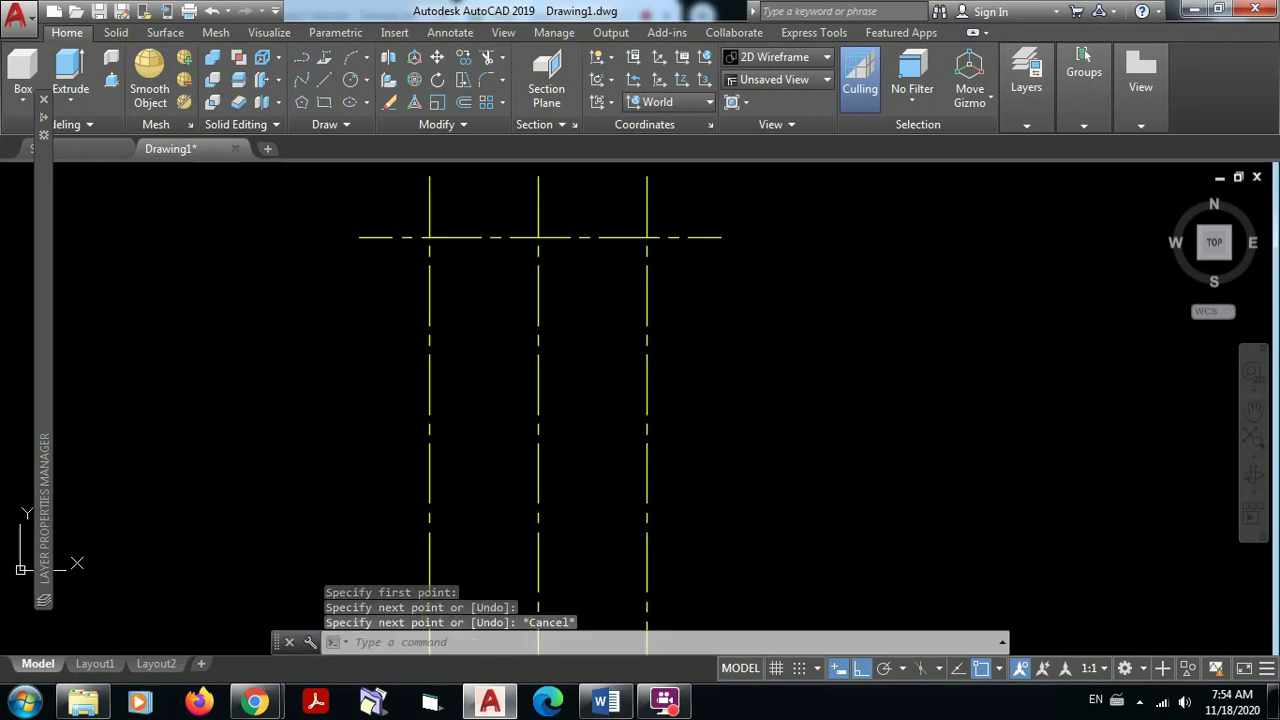
left_click(465, 103)
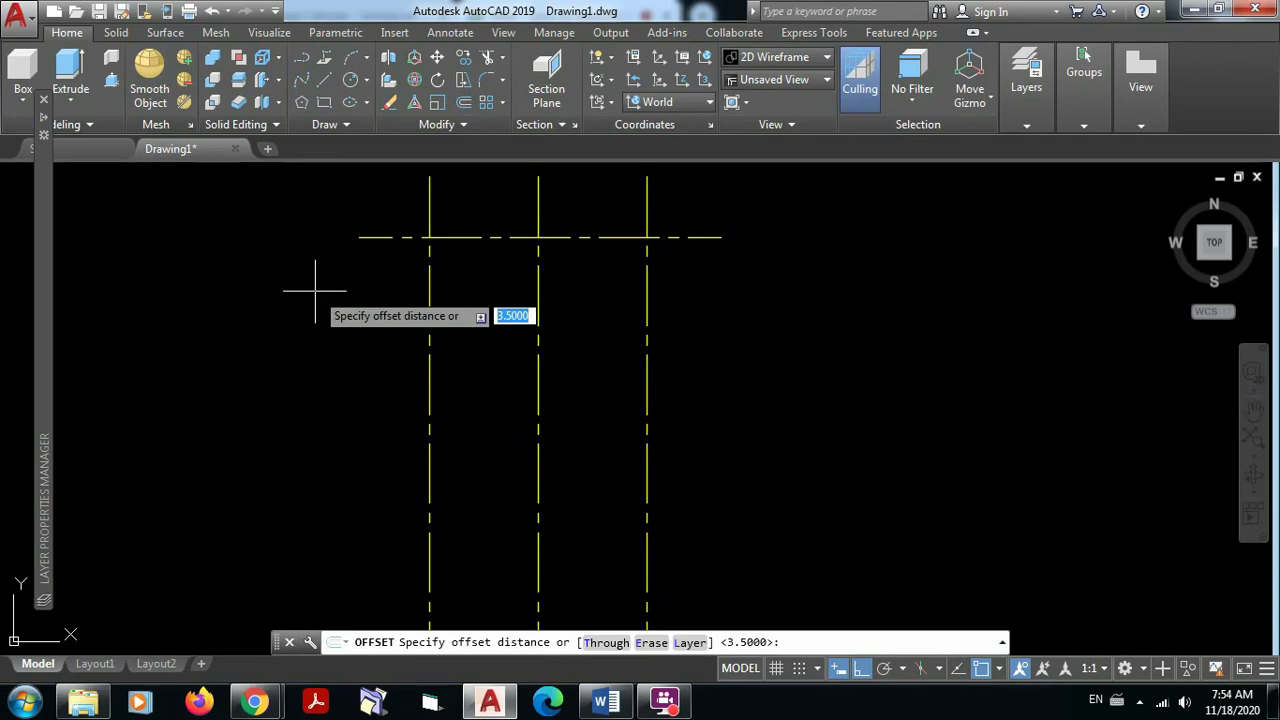
type("3.5")
key("Return")
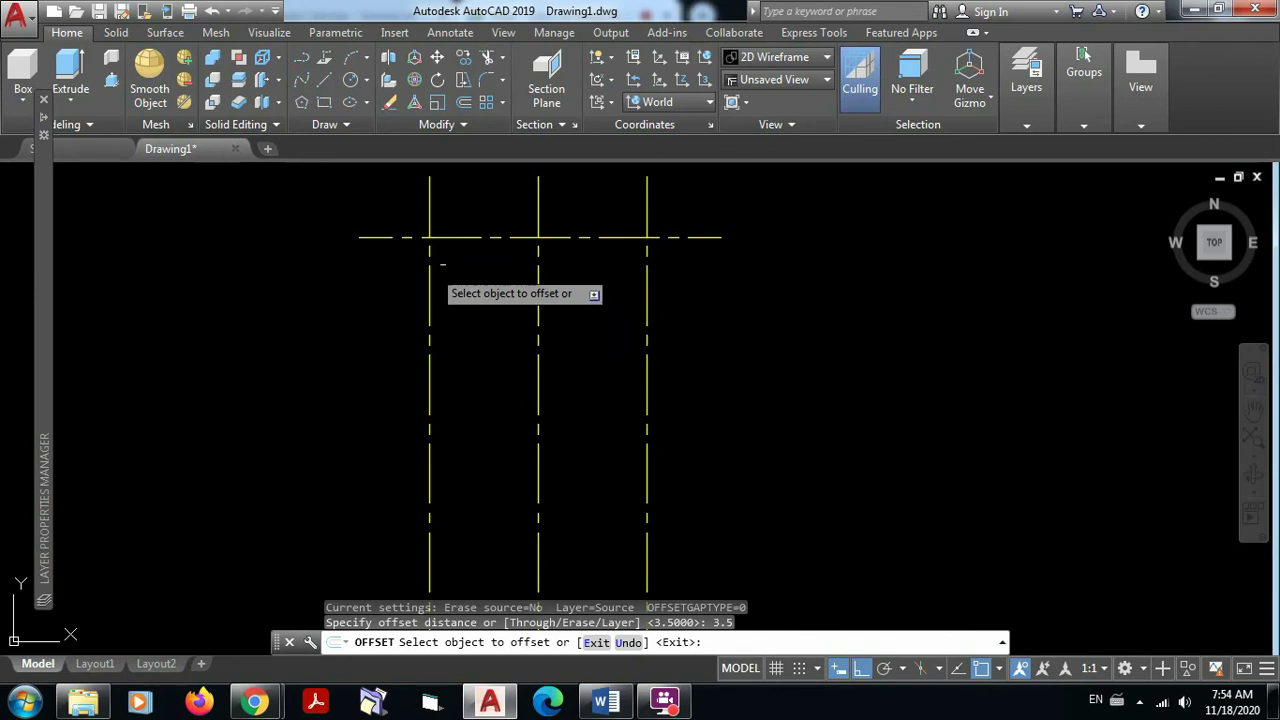
left_click(450, 238)
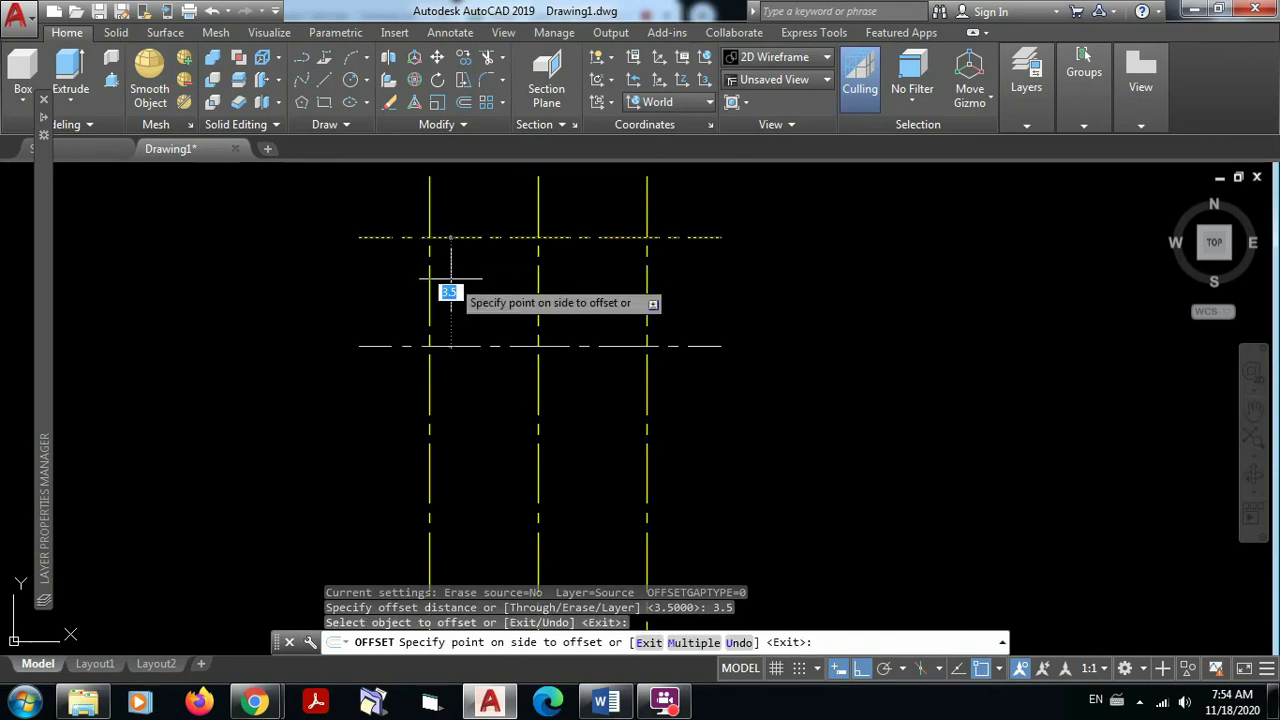
left_click(445, 284)
Add two more horizontal axes by offsetting the lowest one downward each time at the same 3.5-unit distance
middle_click_drag(468, 309, 463, 274)
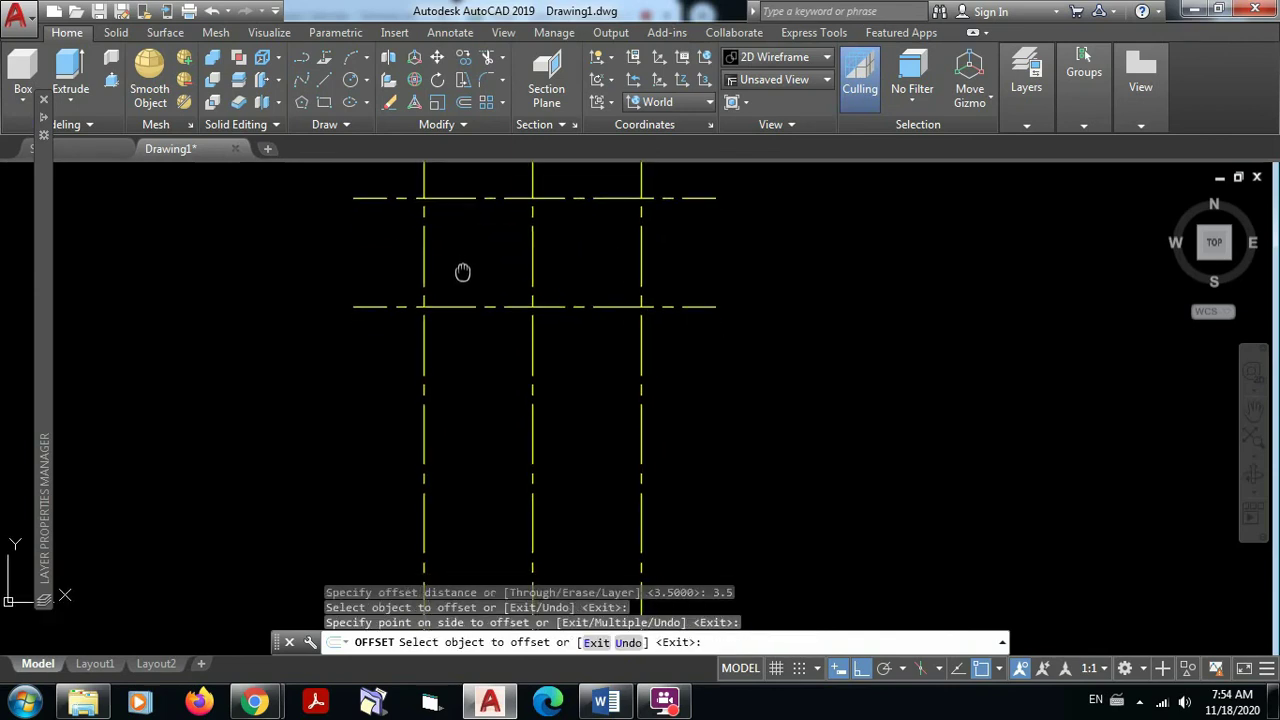
left_click(464, 307)
left_click(466, 366)
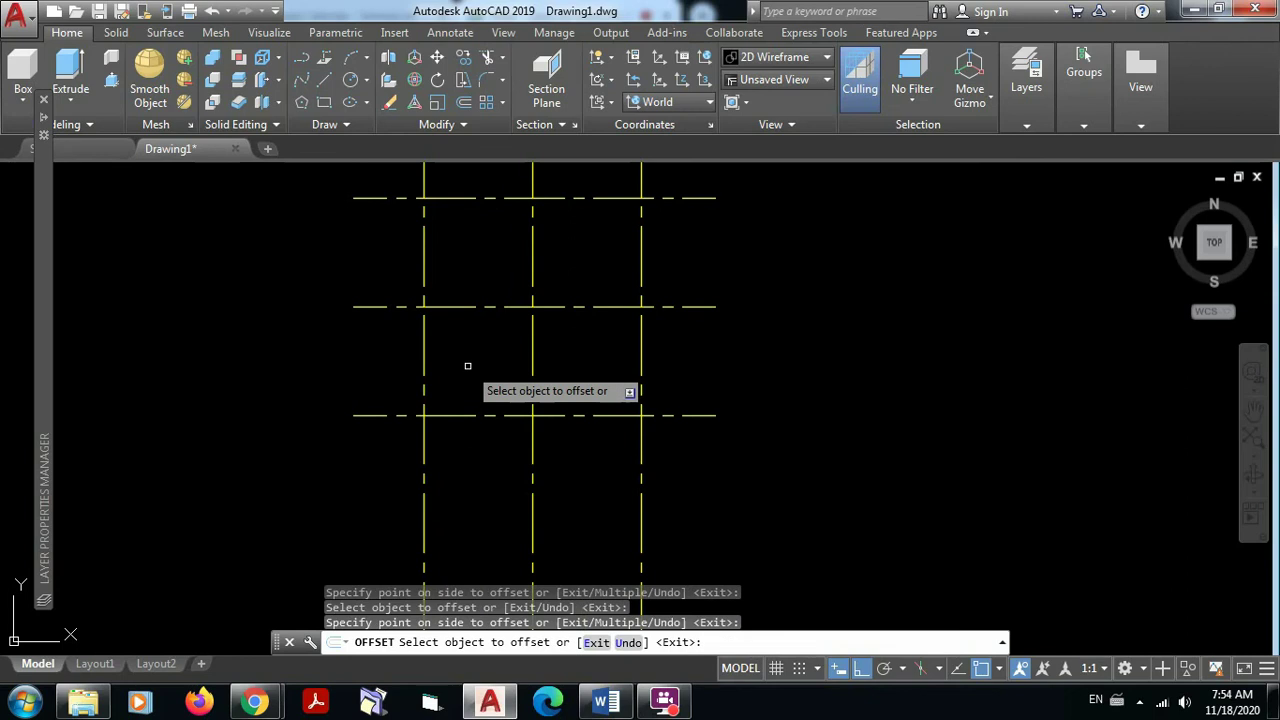
mouse_move(470, 352)
middle_mouse_down()
mouse_move(477, 343)
mouse_move(466, 362)
mouse_move(461, 255)
middle_mouse_up()
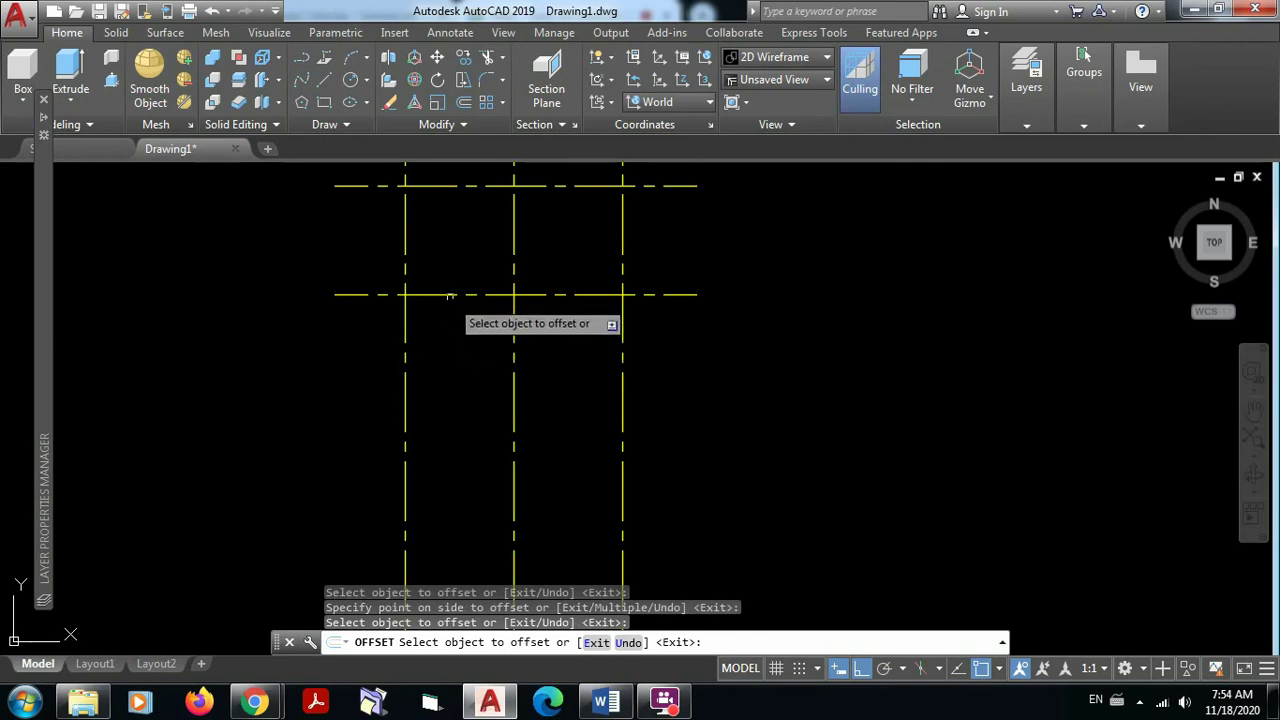
left_click(448, 295)
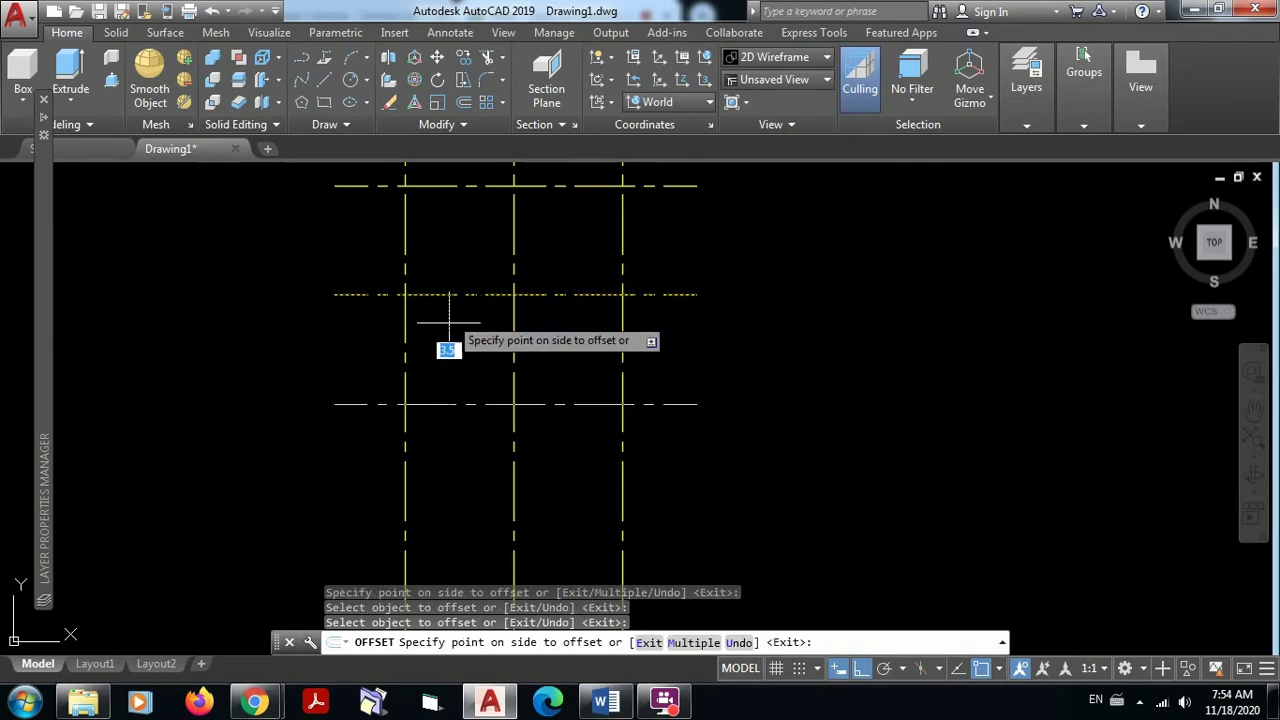
left_click(446, 350)
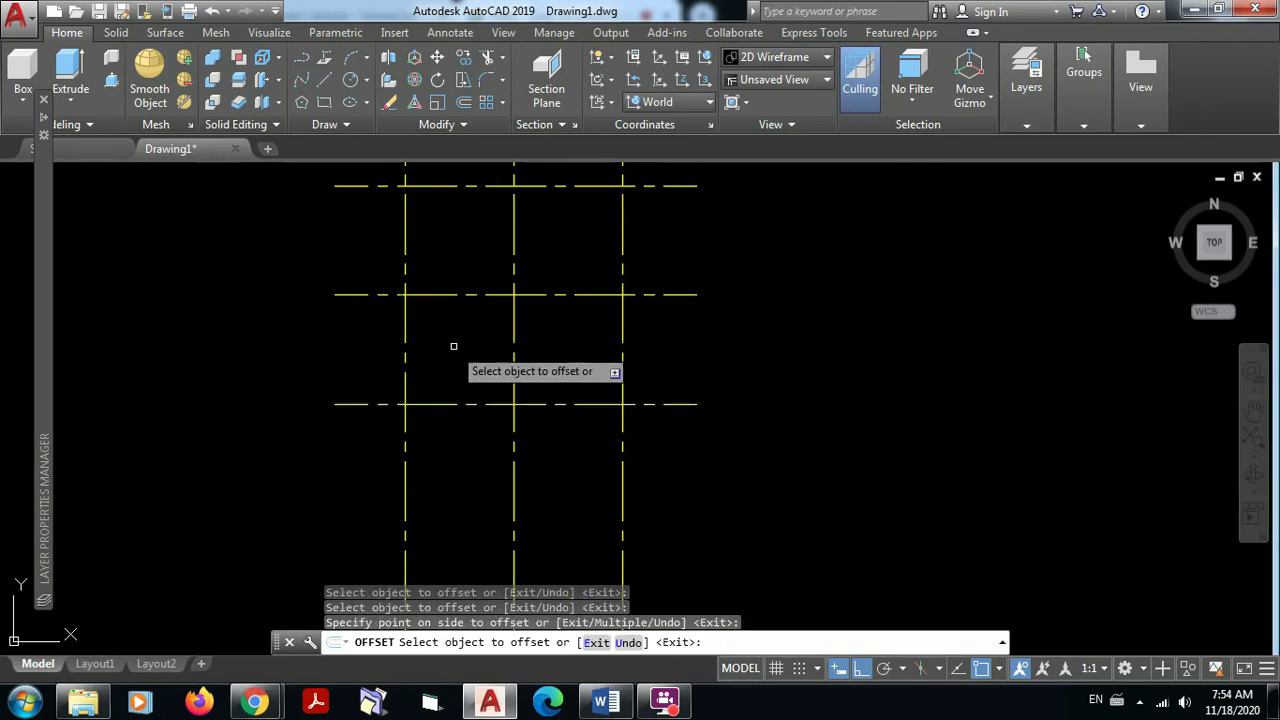
Offset the lowest horizontal axis 4.5 units downward to add a fifth horizontal axis
left_click(464, 102)
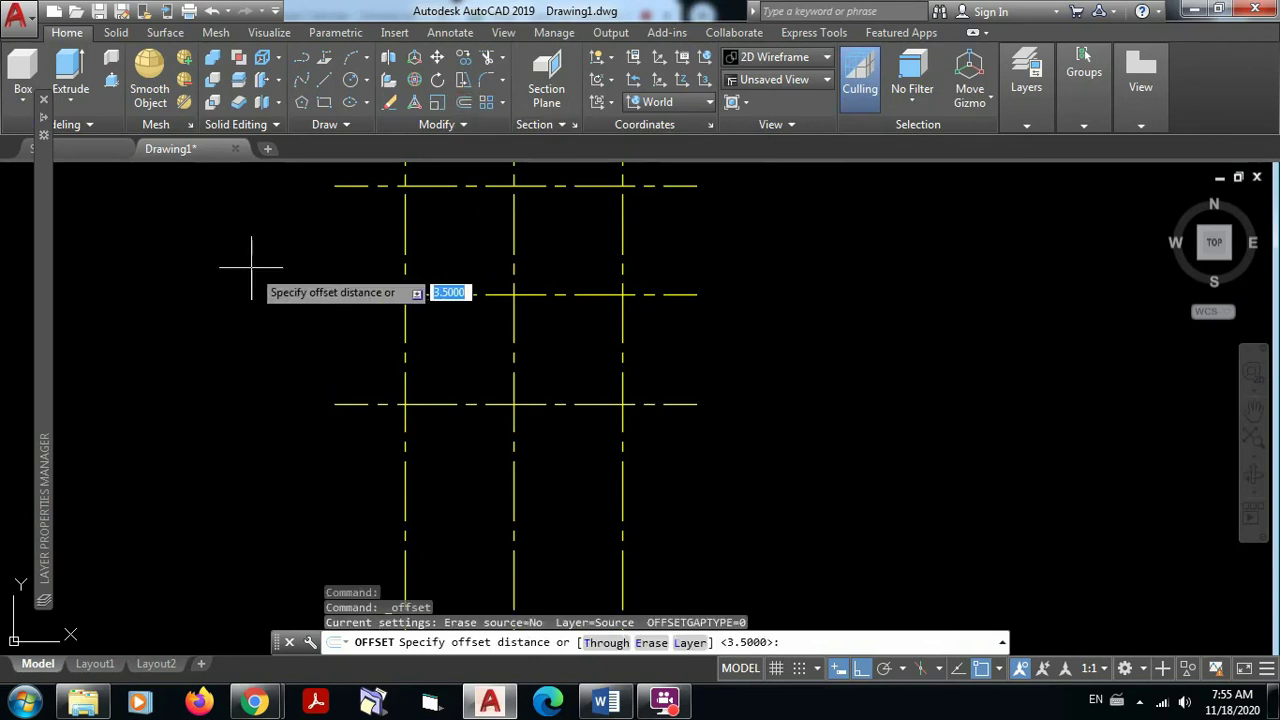
type("4.5")
key("Return")
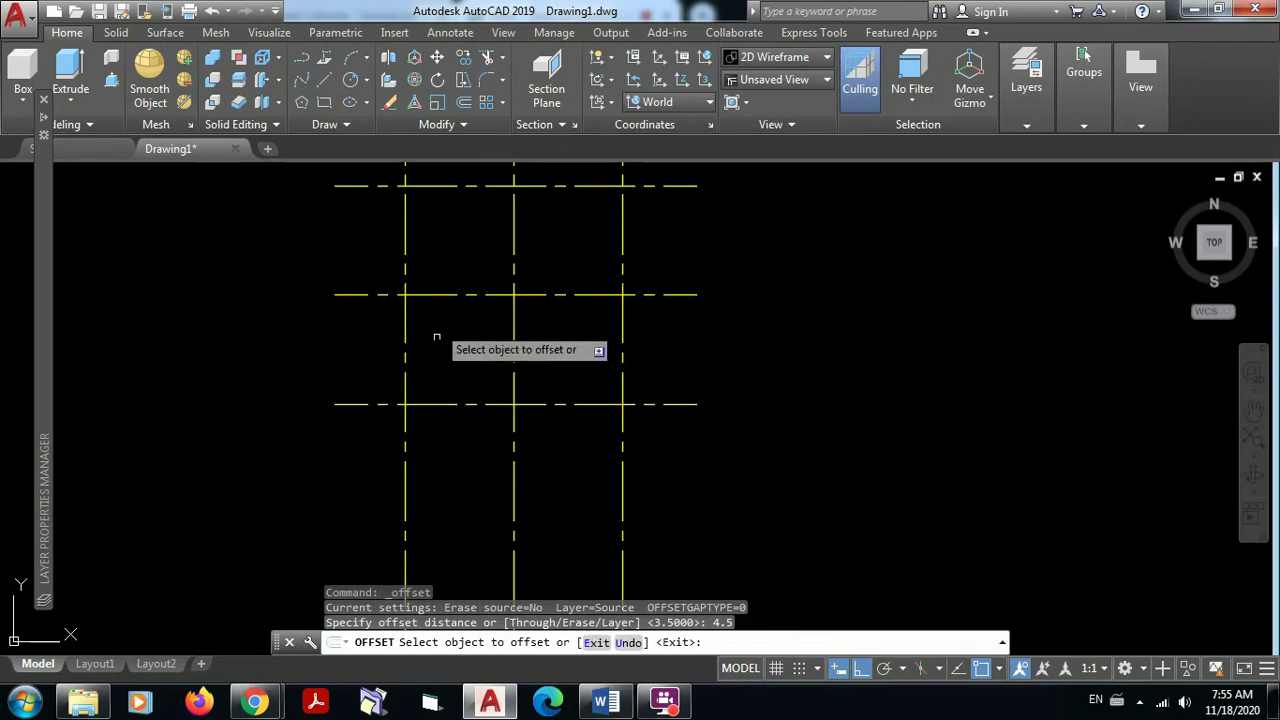
left_click(474, 404)
left_click(470, 445)
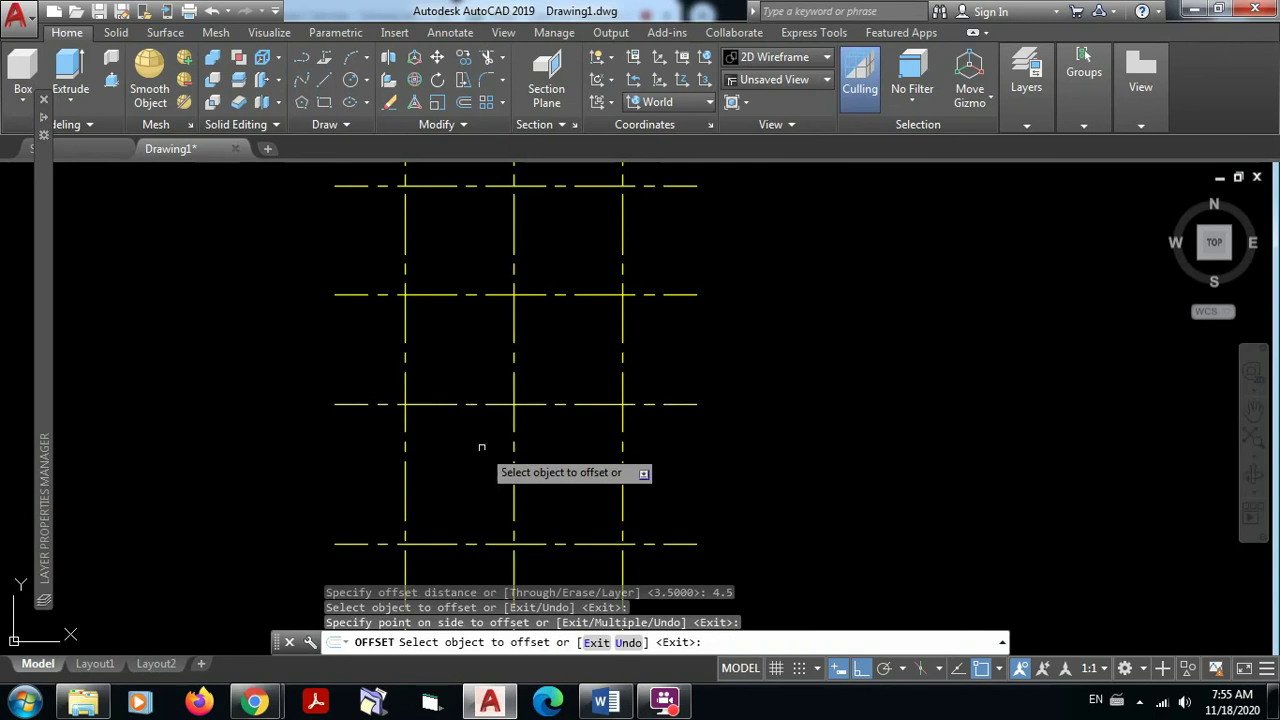
key("Escape")
Examine the axis grid as a whole and the upper ends of the vertical axes above the first horizontal axis
scroll(727, 400, "down", 3)
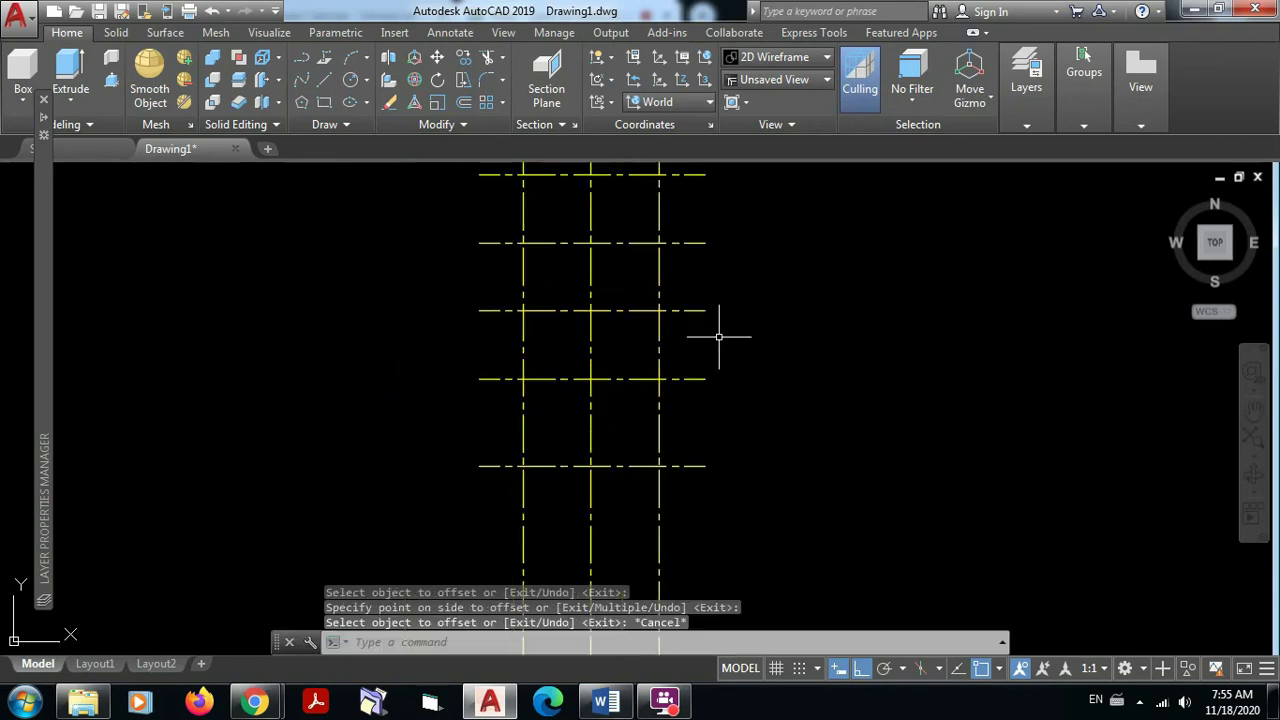
key("Escape")
mouse_move(734, 420)
middle_mouse_down()
mouse_move(711, 417)
mouse_move(697, 370)
mouse_move(694, 413)
mouse_move(706, 374)
middle_mouse_up()
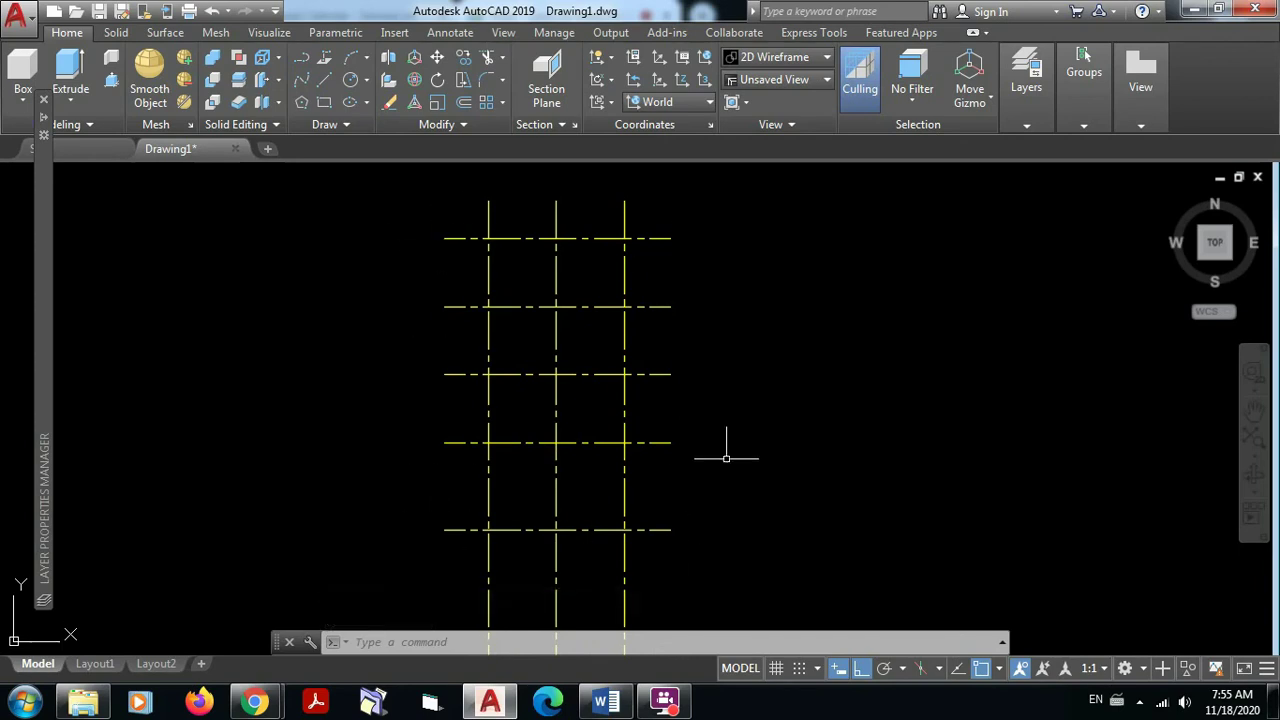
middle_click_drag(726, 458, 723, 429)
scroll(723, 466, "up", 1)
scroll(569, 243, "up", 4)
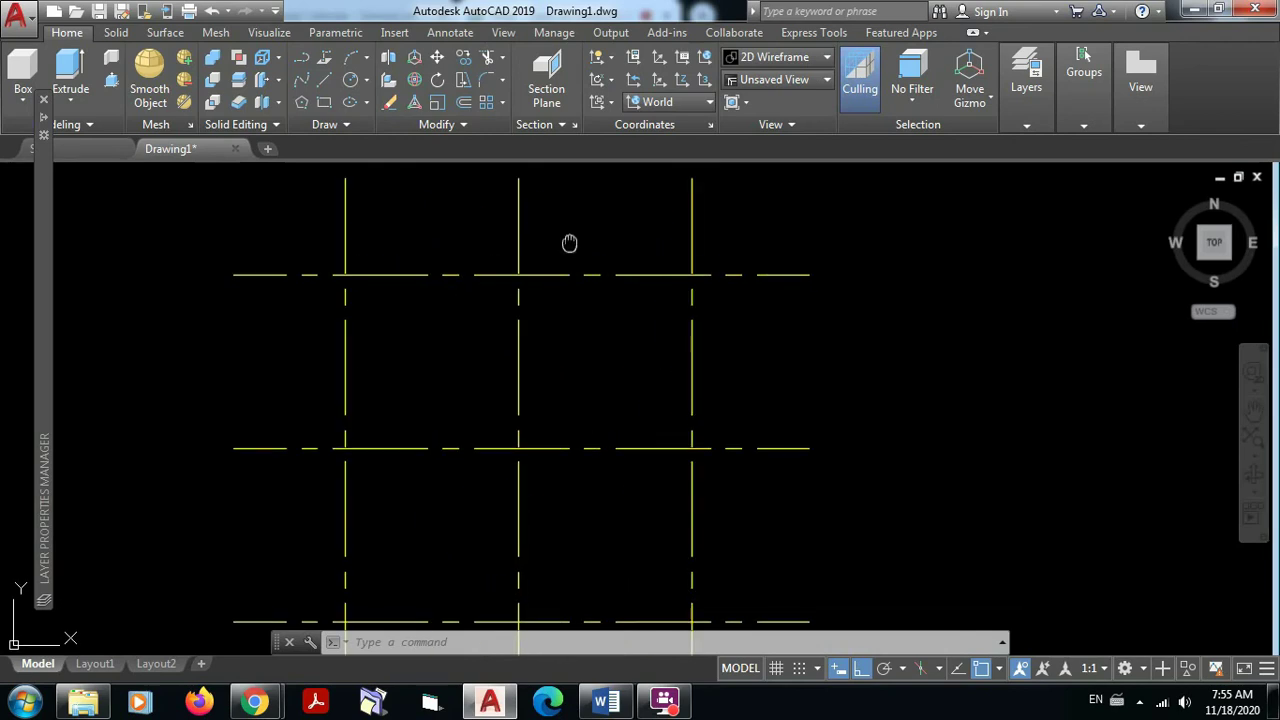
middle_click_drag(569, 243, 577, 397)
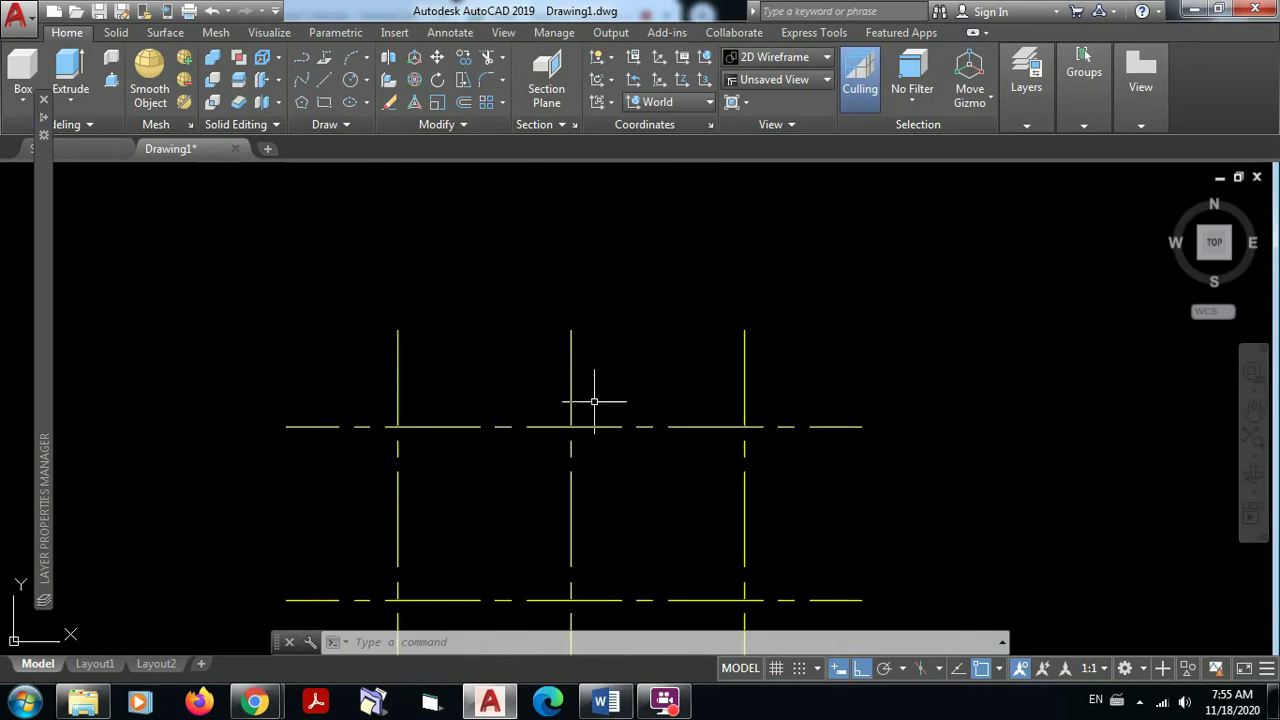
scroll(594, 395, "up", 2)
scroll(640, 406, "up", 1)
middle_click_drag(640, 406, 678, 408)
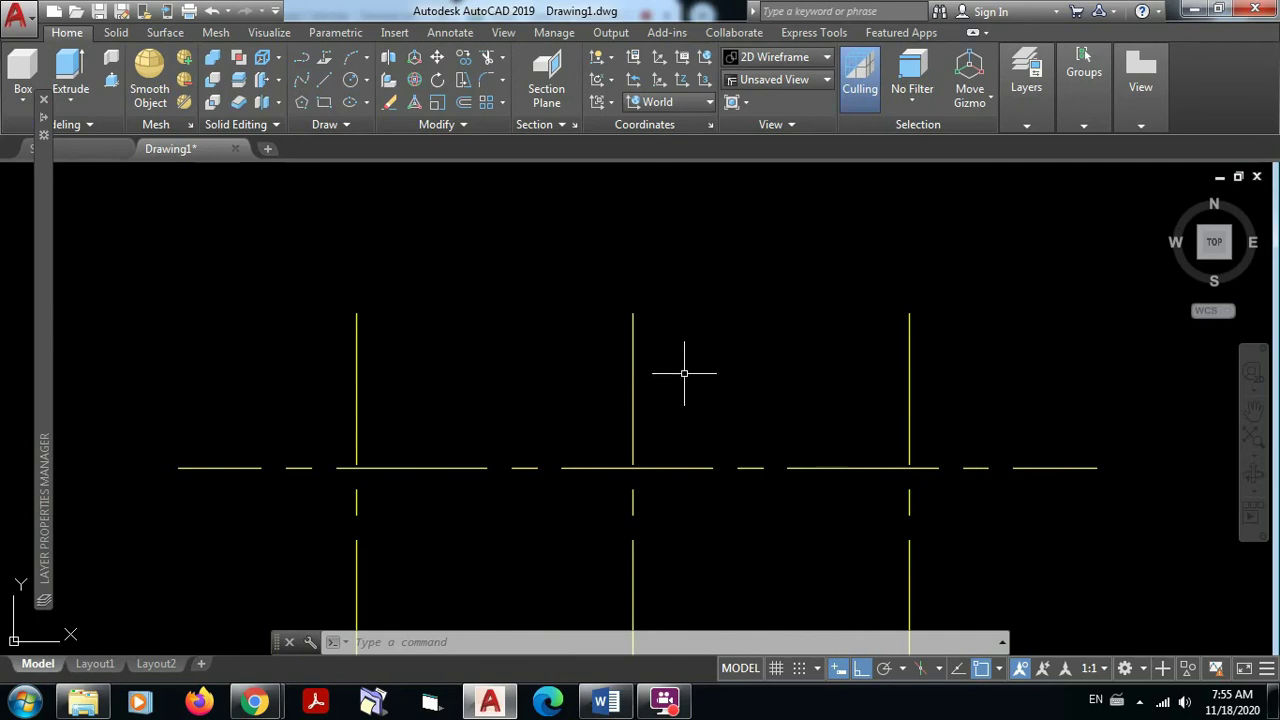
Check with DIST how far the middle vertical axis extends above the uppermost horizontal axis
type("d")
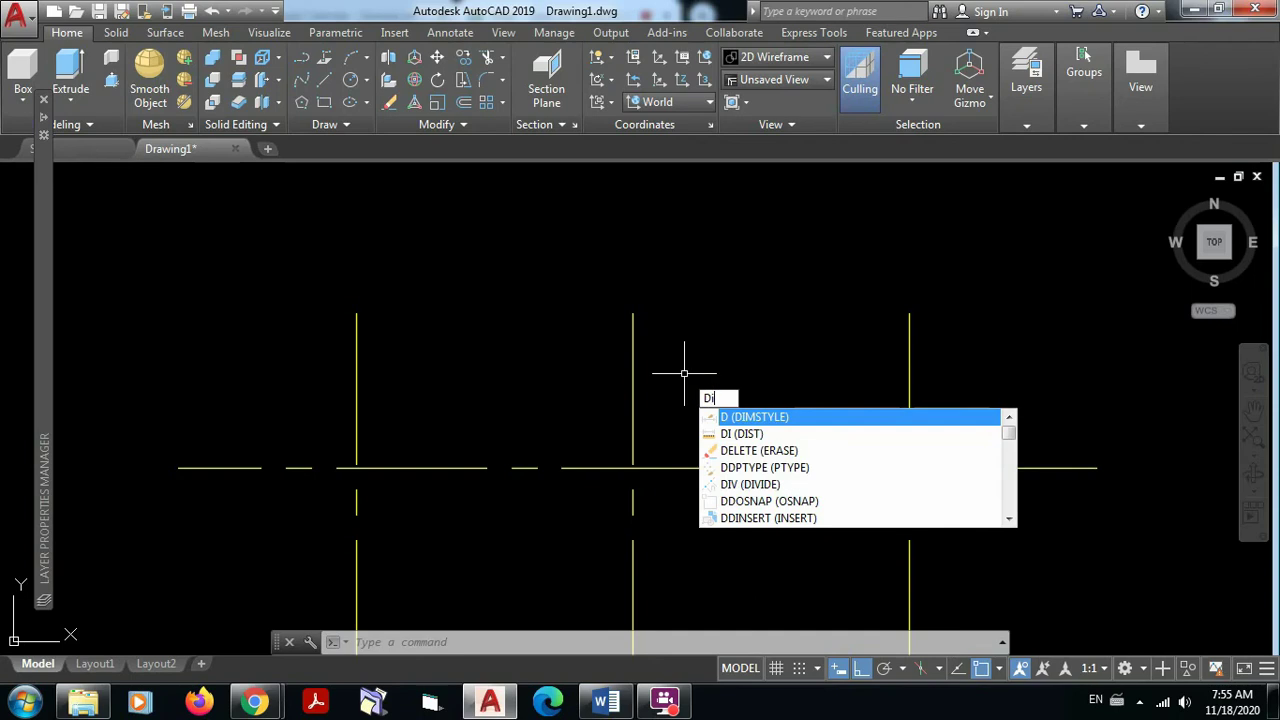
type("i")
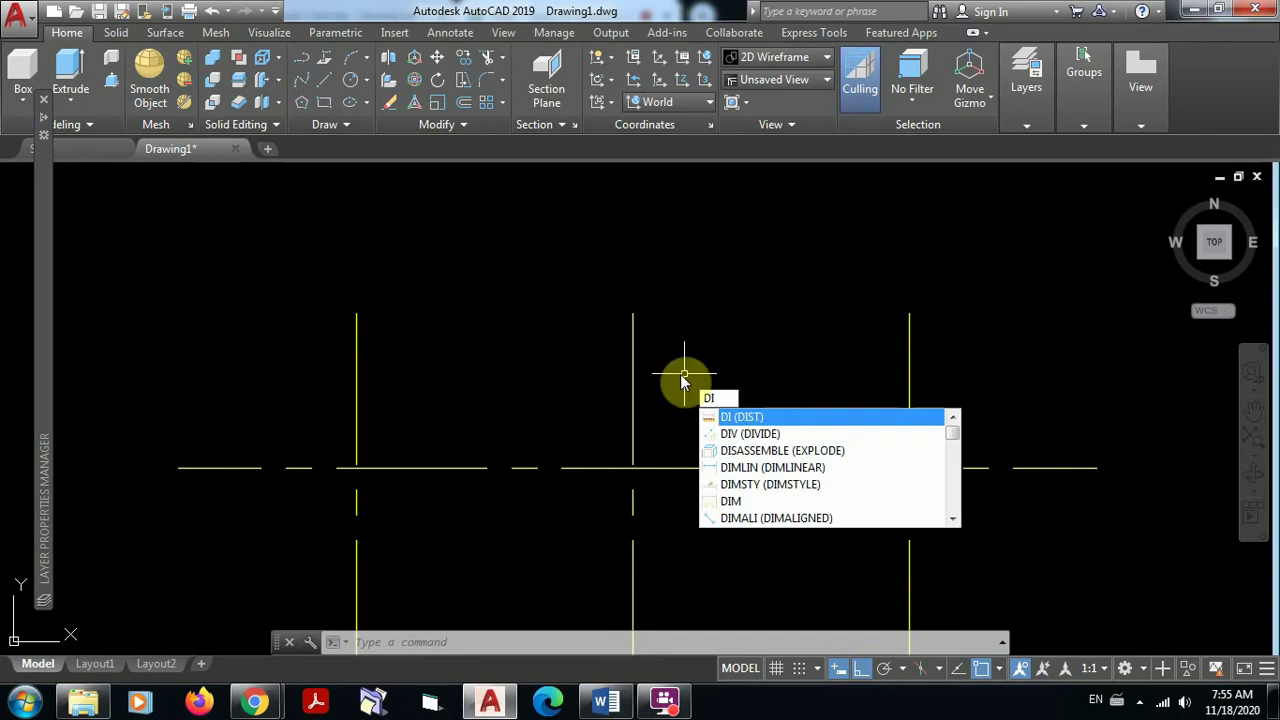
left_click(752, 418)
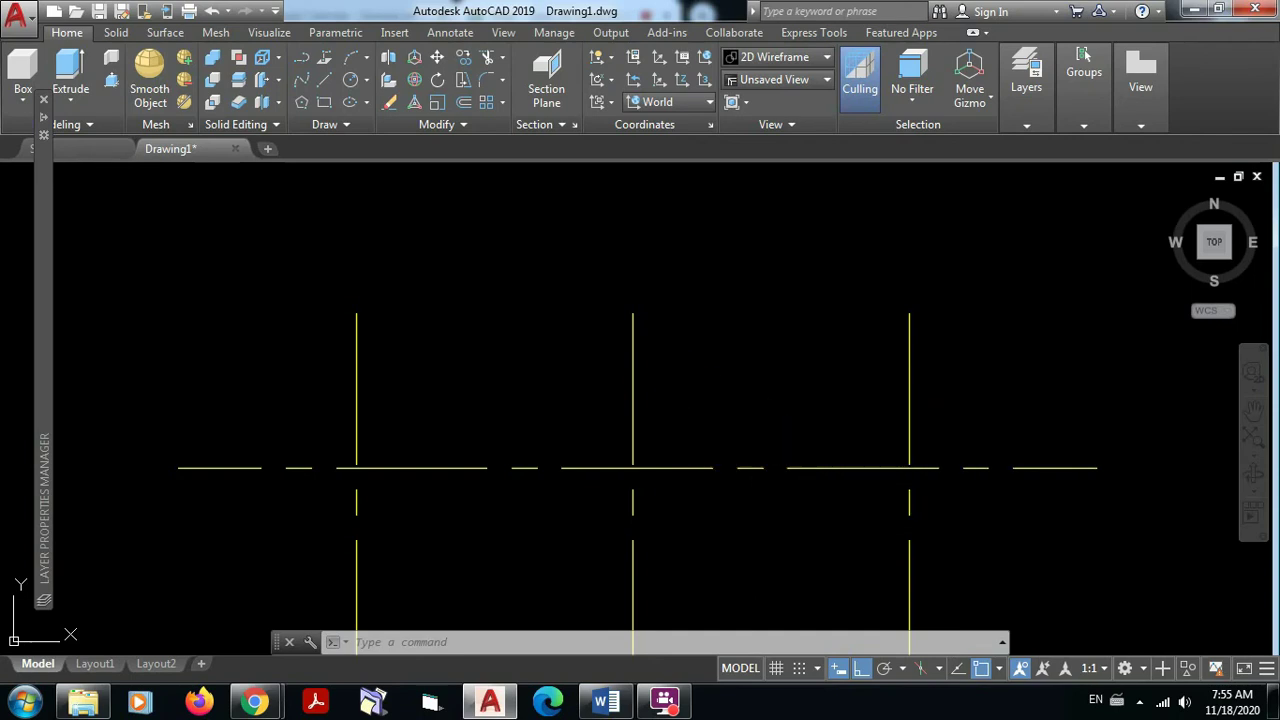
left_click(632, 467)
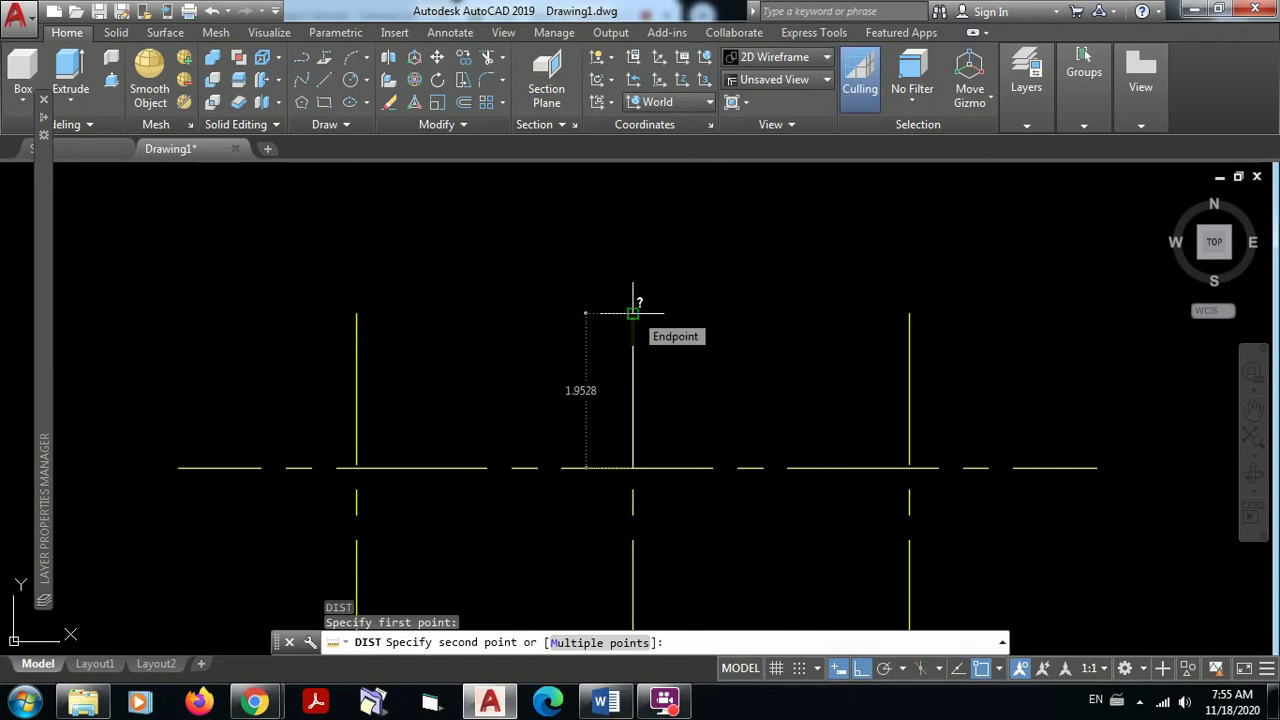
key("Escape")
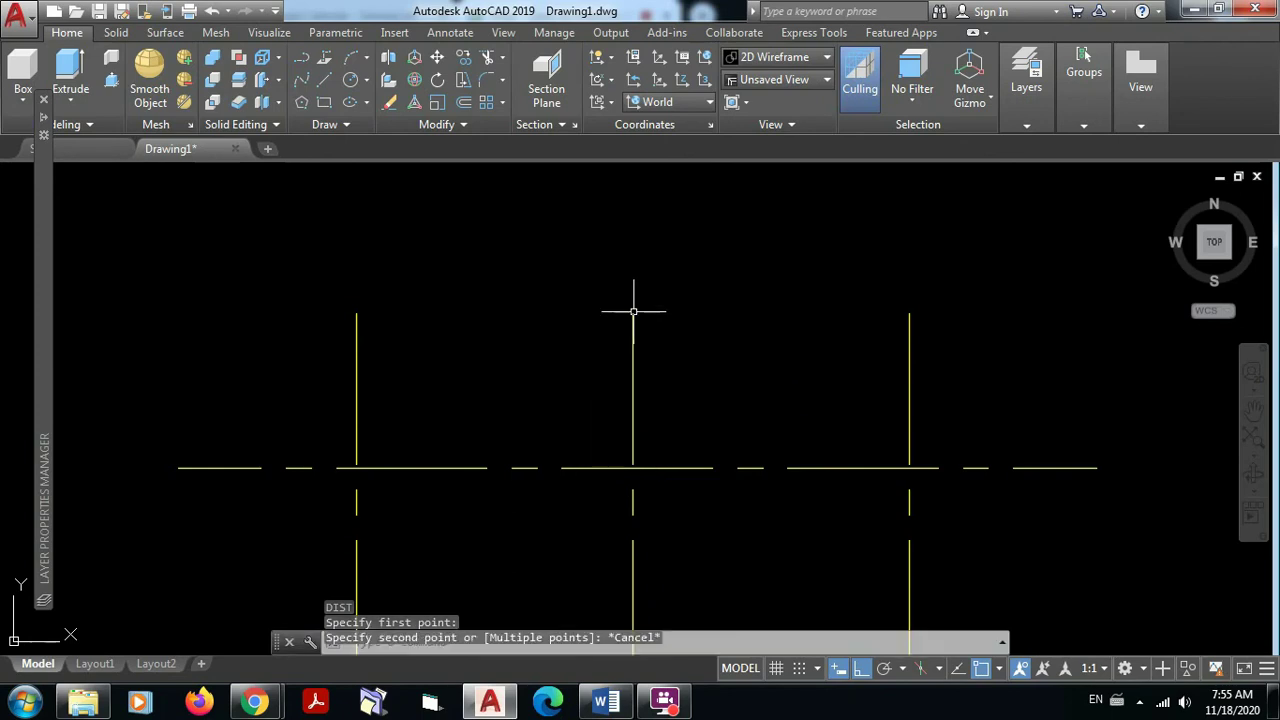
Offset the uppermost horizontal axis 2 units upward, just above the ends of the vertical axes
middle_click_drag(755, 354, 670, 349)
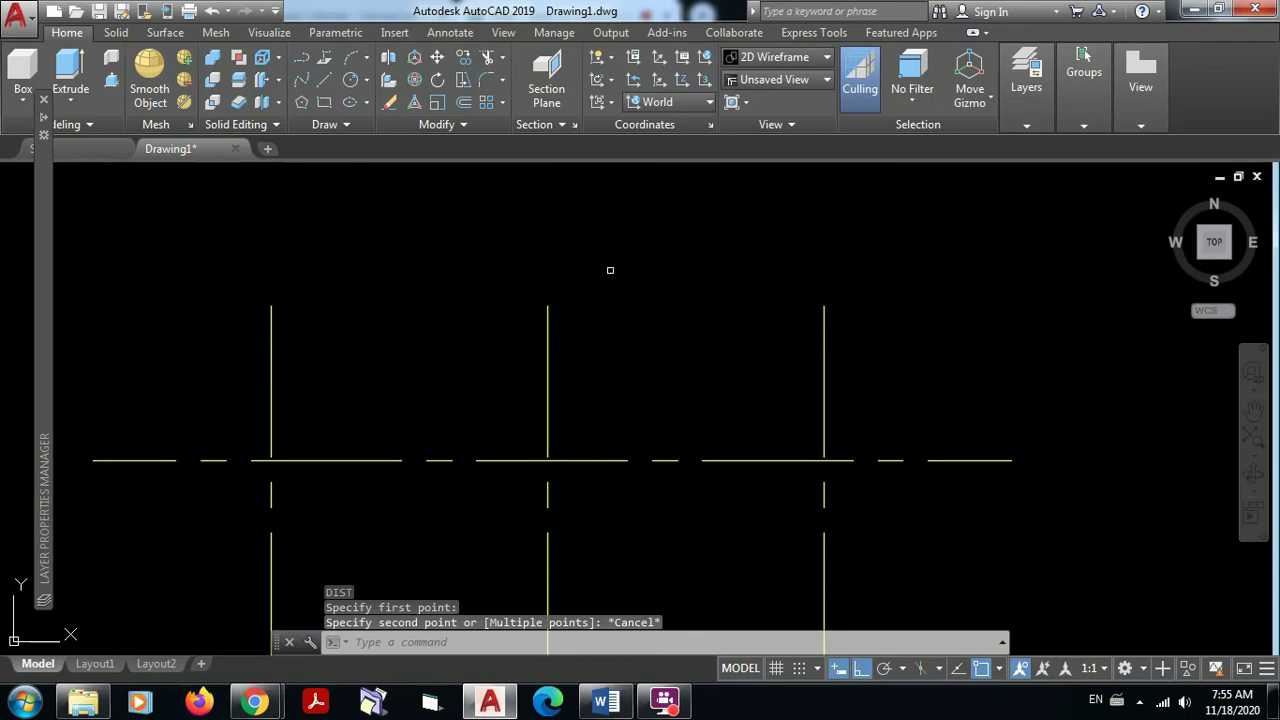
left_click(463, 102)
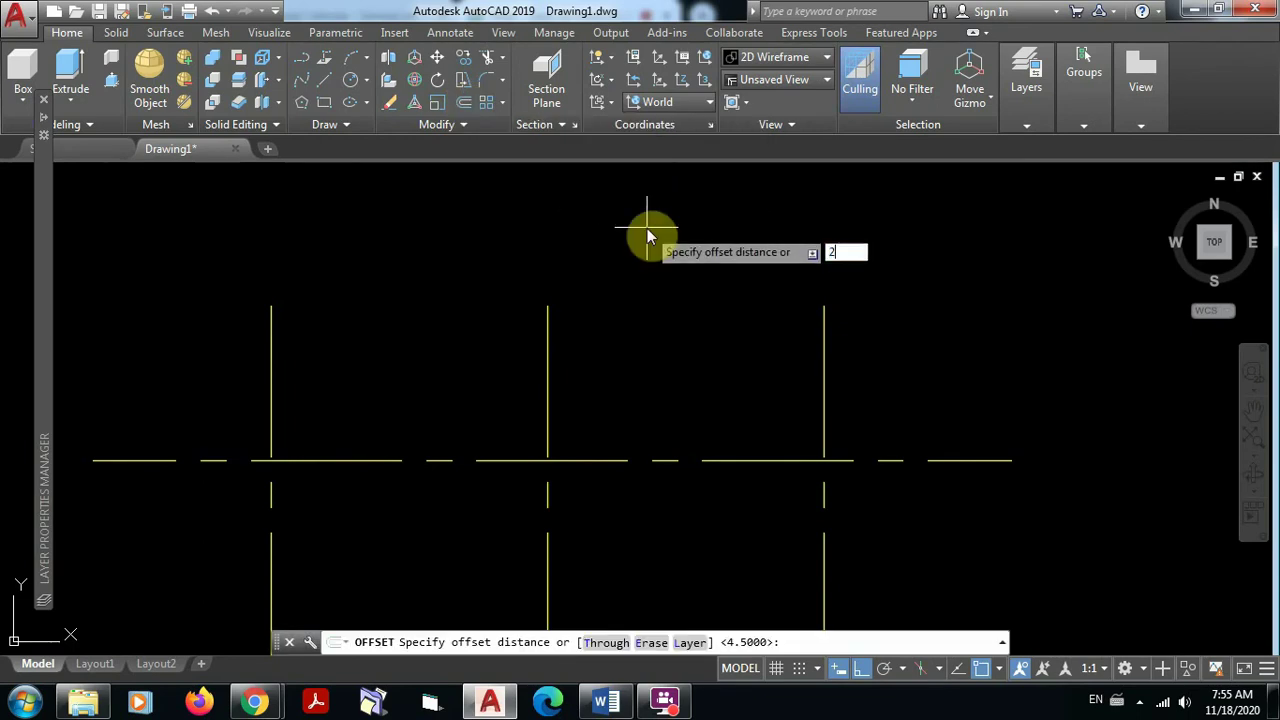
key("Return")
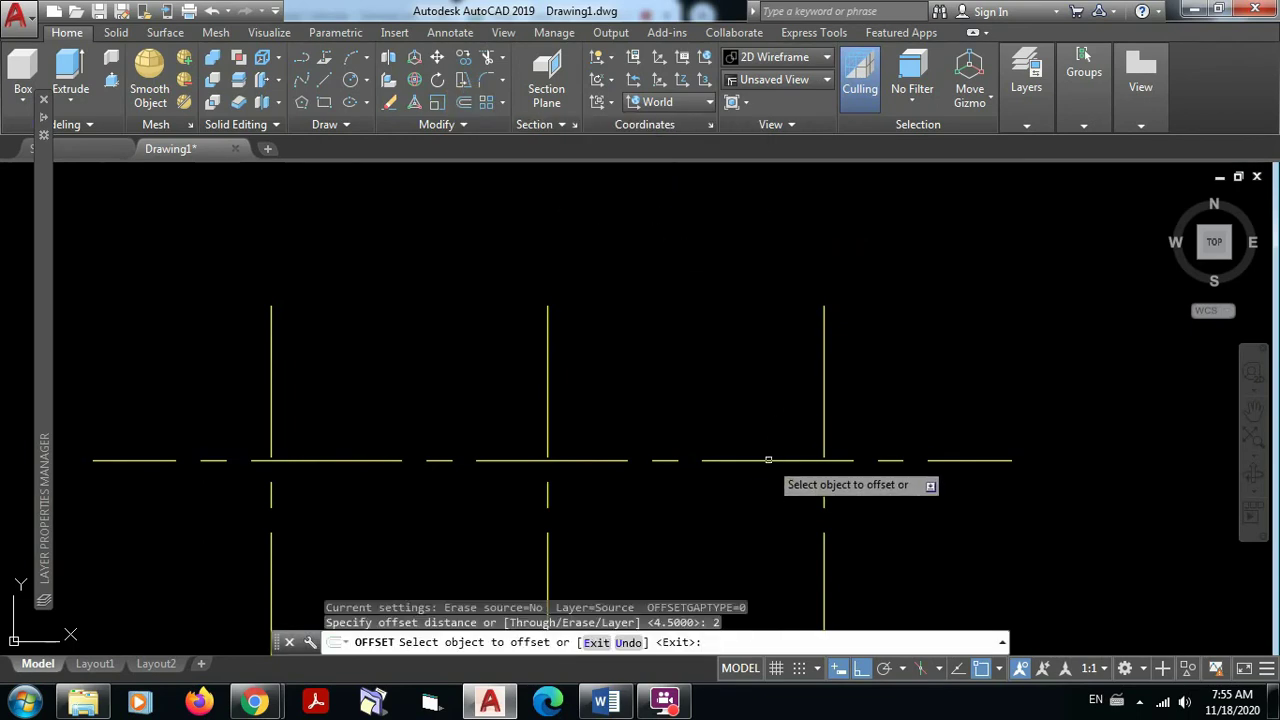
left_click(768, 460)
left_click(755, 350)
key("Escape")
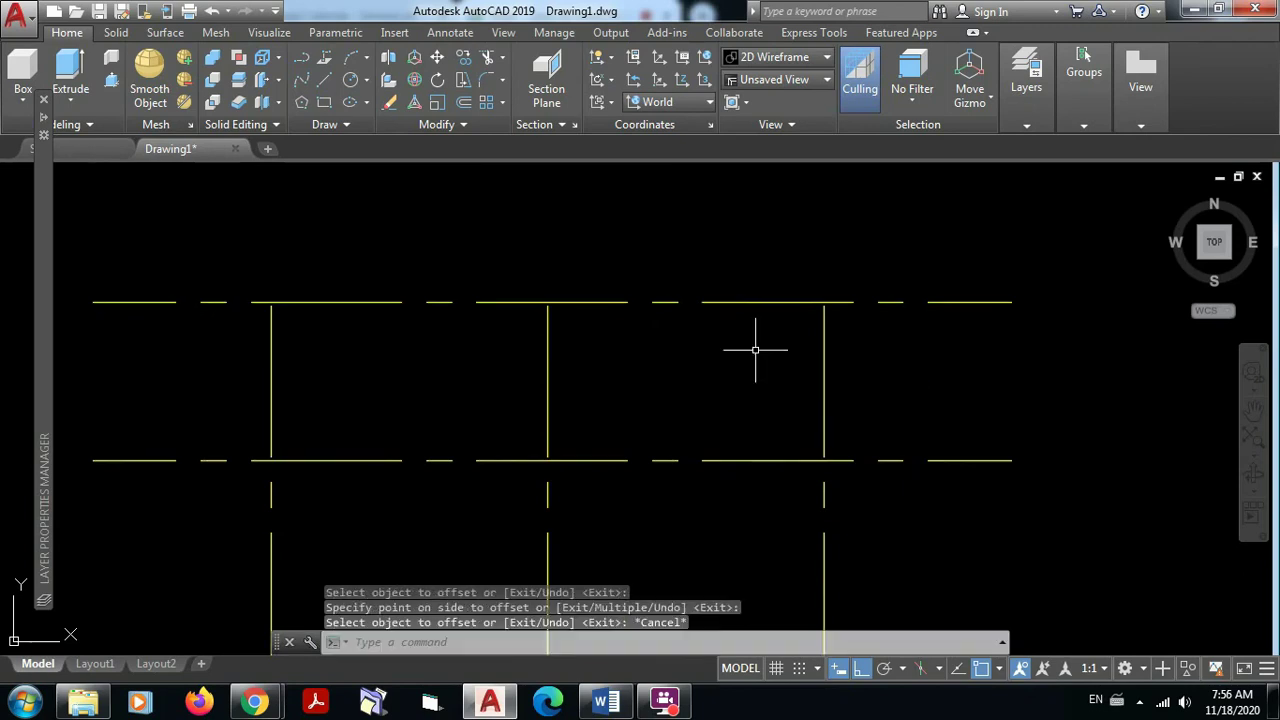
key("Escape")
Extend the three vertical axes up to the auxiliary horizontal line above the grid
scroll(257, 290, "up", 8)
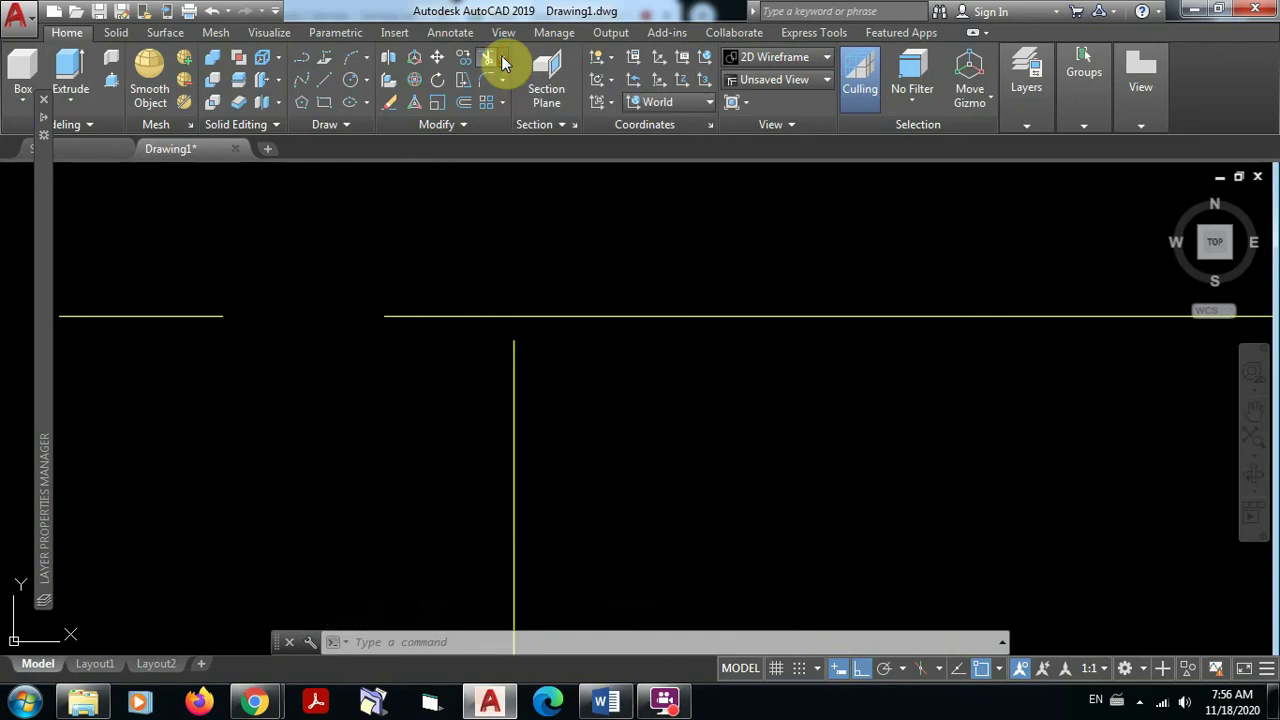
left_click(502, 58)
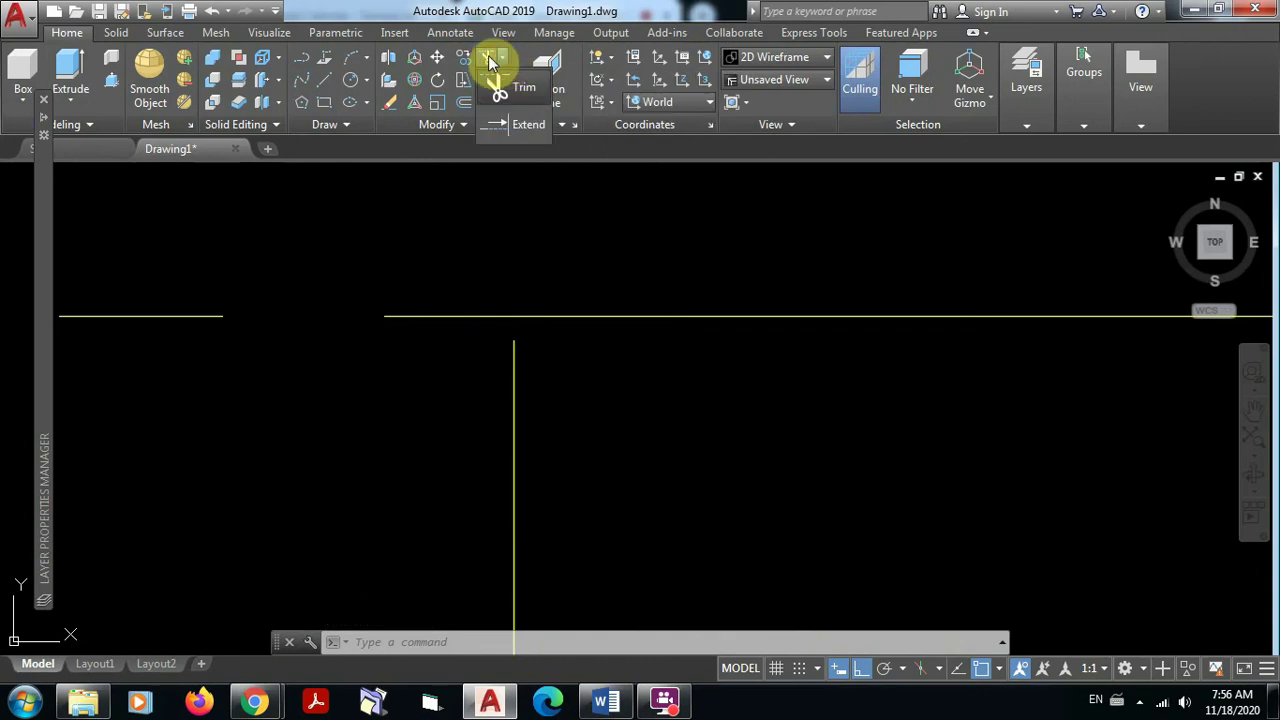
left_click(512, 127)
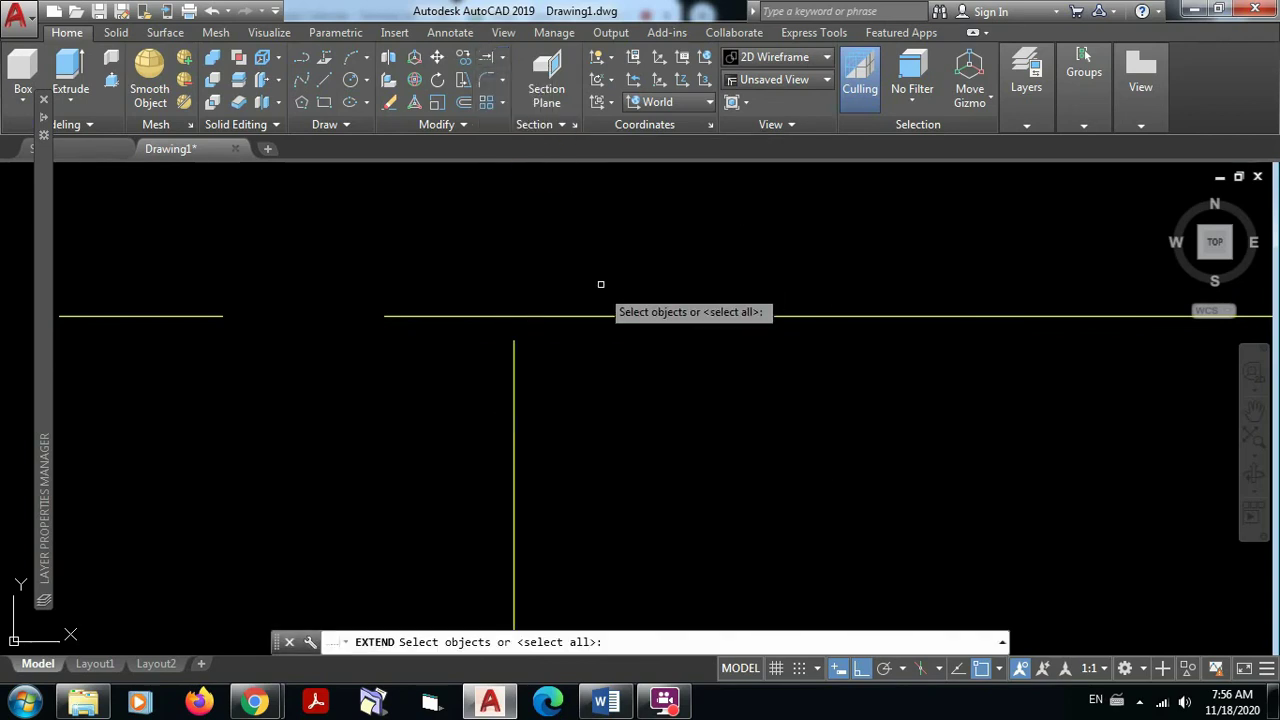
left_click(581, 316)
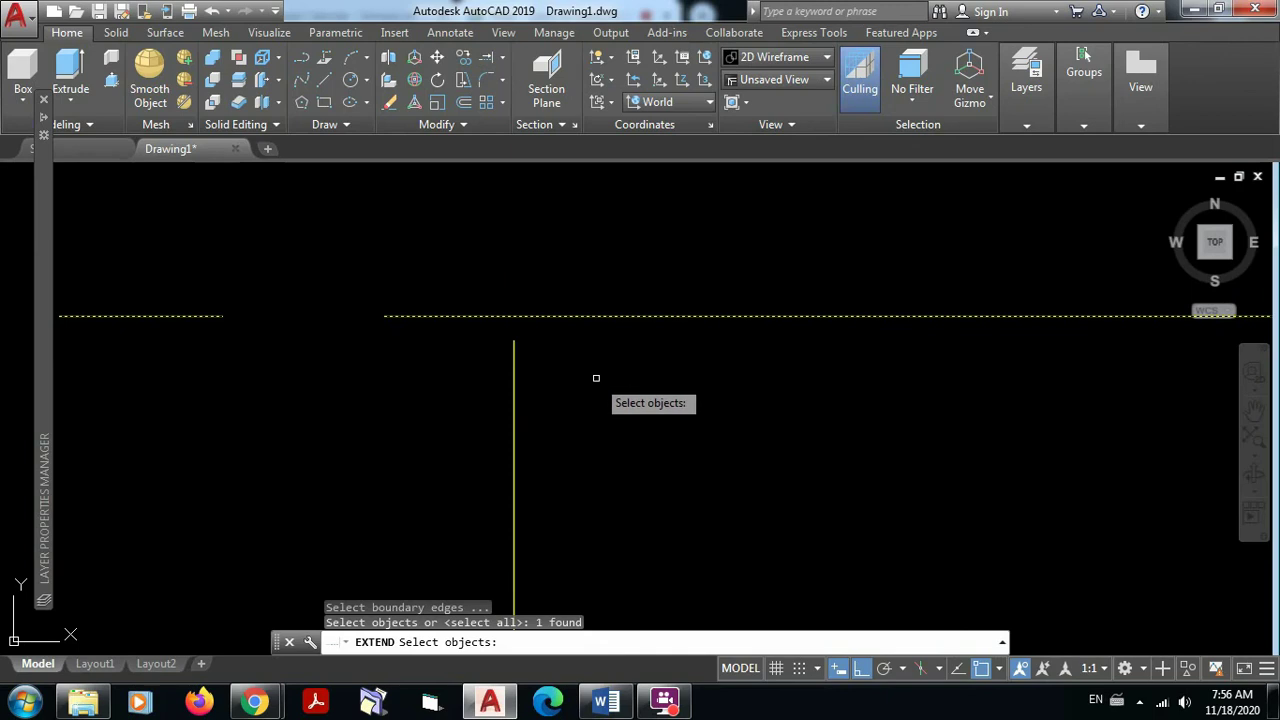
key("Return")
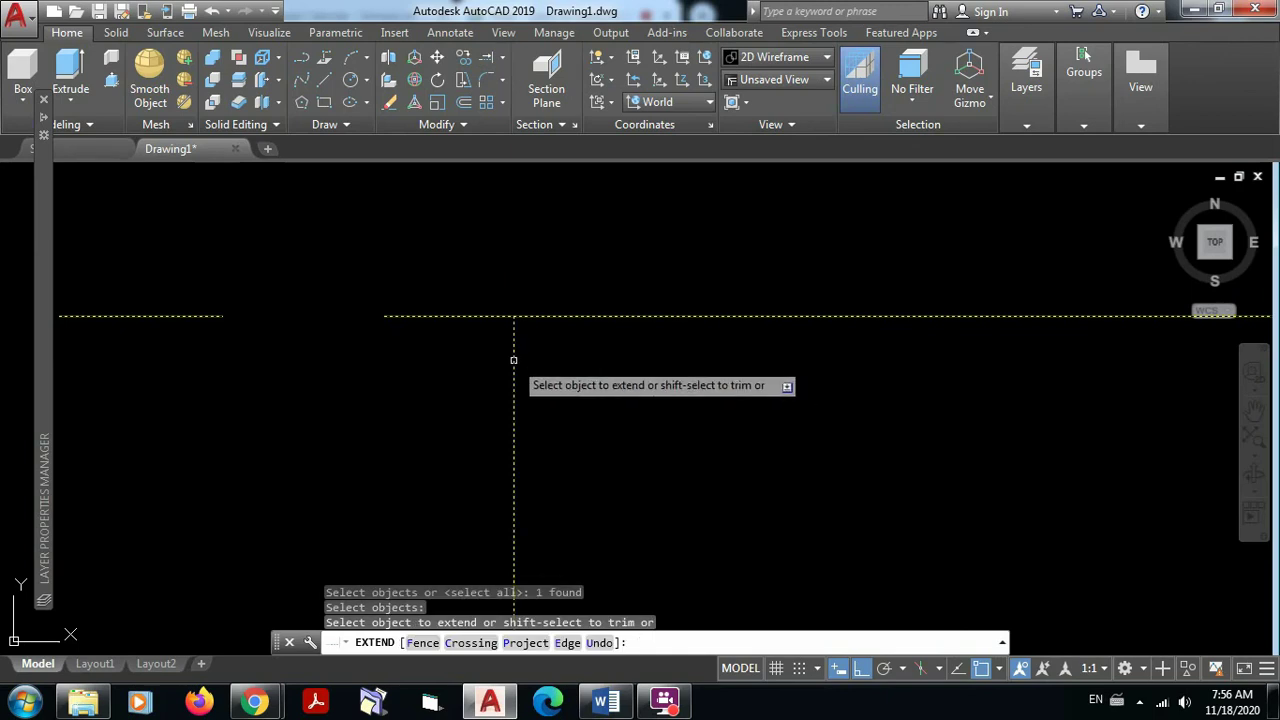
left_click(514, 360)
scroll(713, 352, "down", 4)
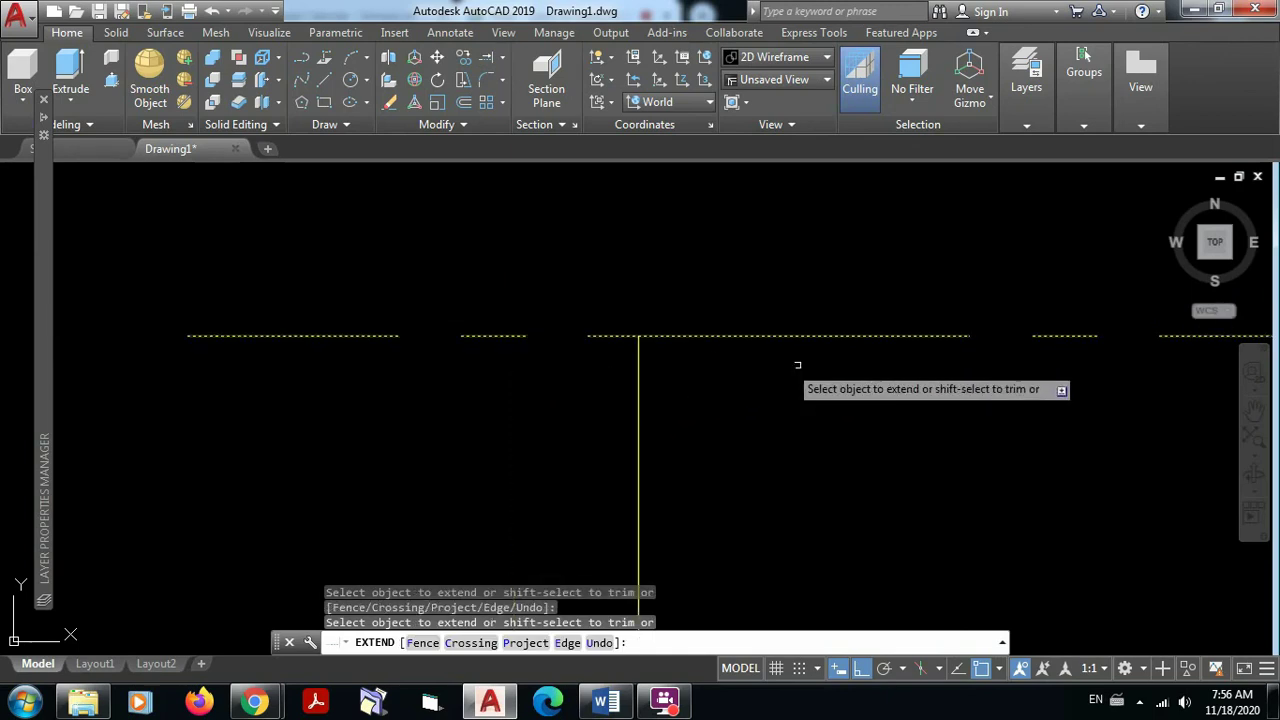
middle_click_drag(793, 366, 134, 285)
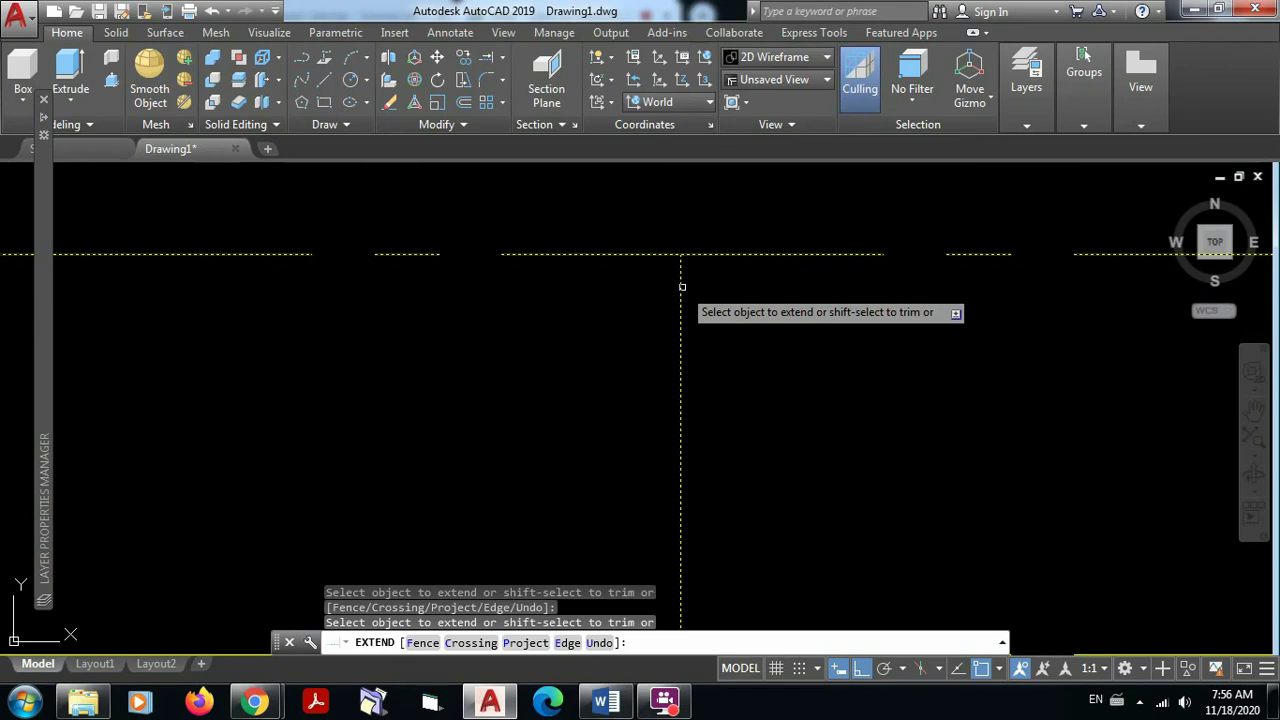
left_click(682, 286)
scroll(912, 321, "down", 2)
middle_click_drag(902, 320, 483, 319)
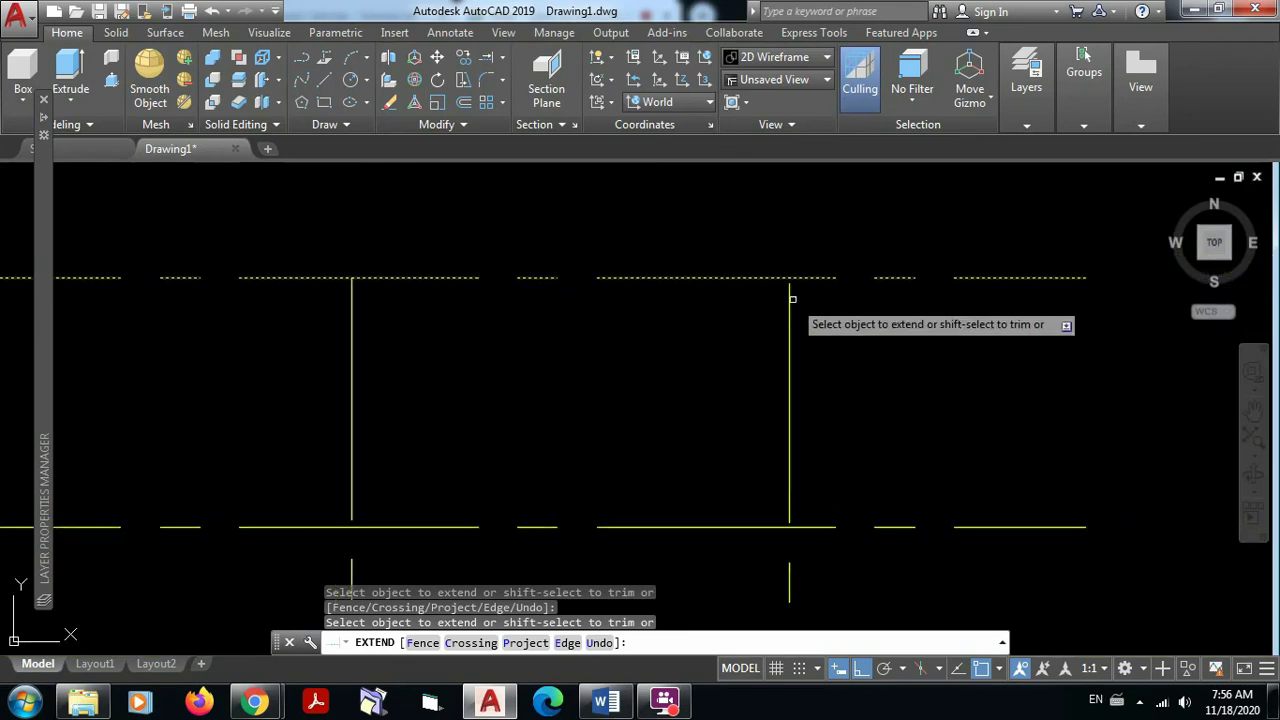
left_click(789, 300)
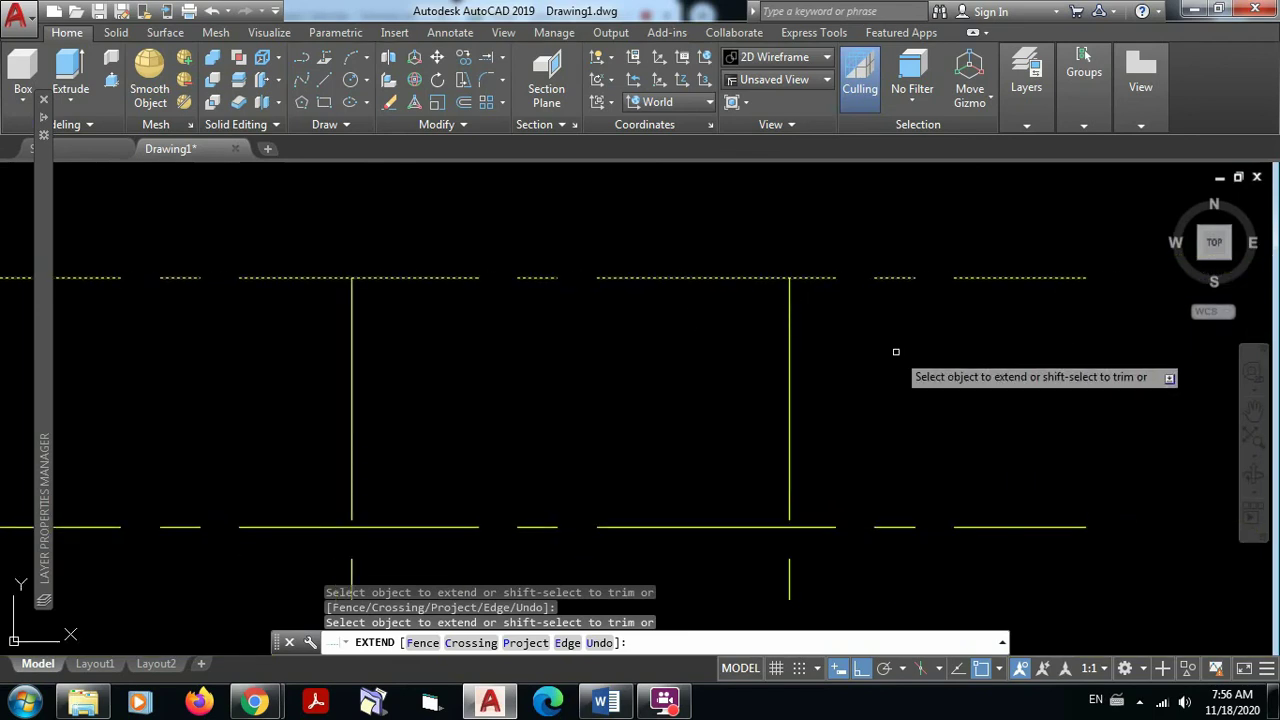
key("Escape")
Erase the auxiliary horizontal line at the upper ends of the vertical axes
left_click(914, 331)
left_click(870, 260)
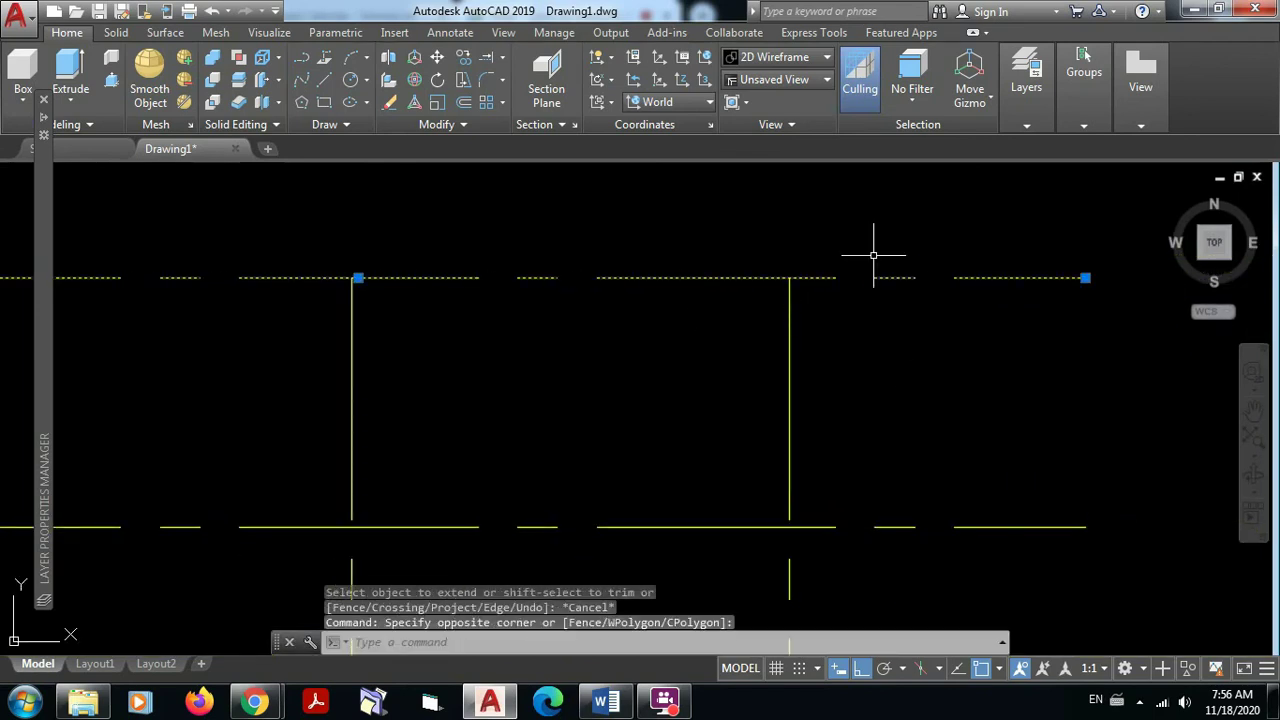
key("Delete")
Offset the lowest horizontal axis 2 units downward as an auxiliary line across the vertical axes
scroll(905, 275, "down", 3)
middle_click_drag(818, 340, 826, 142)
middle_click_drag(734, 391, 732, 312)
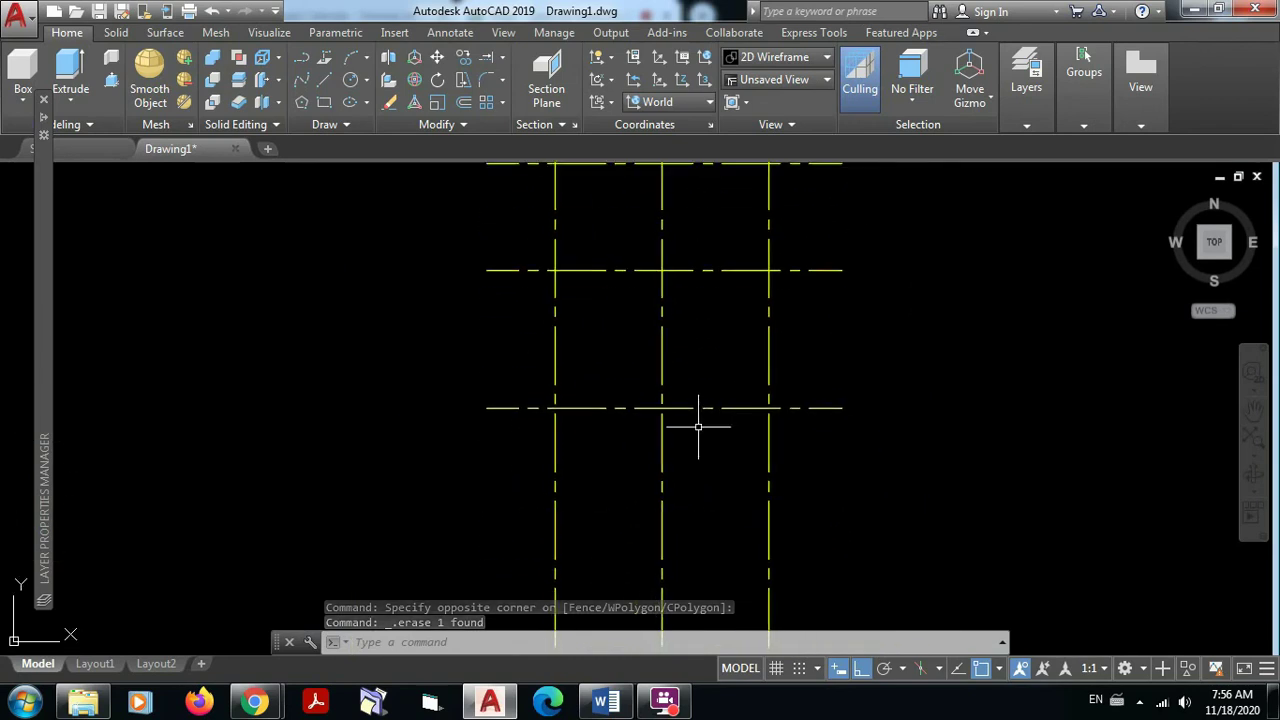
scroll(698, 427, "up", 4)
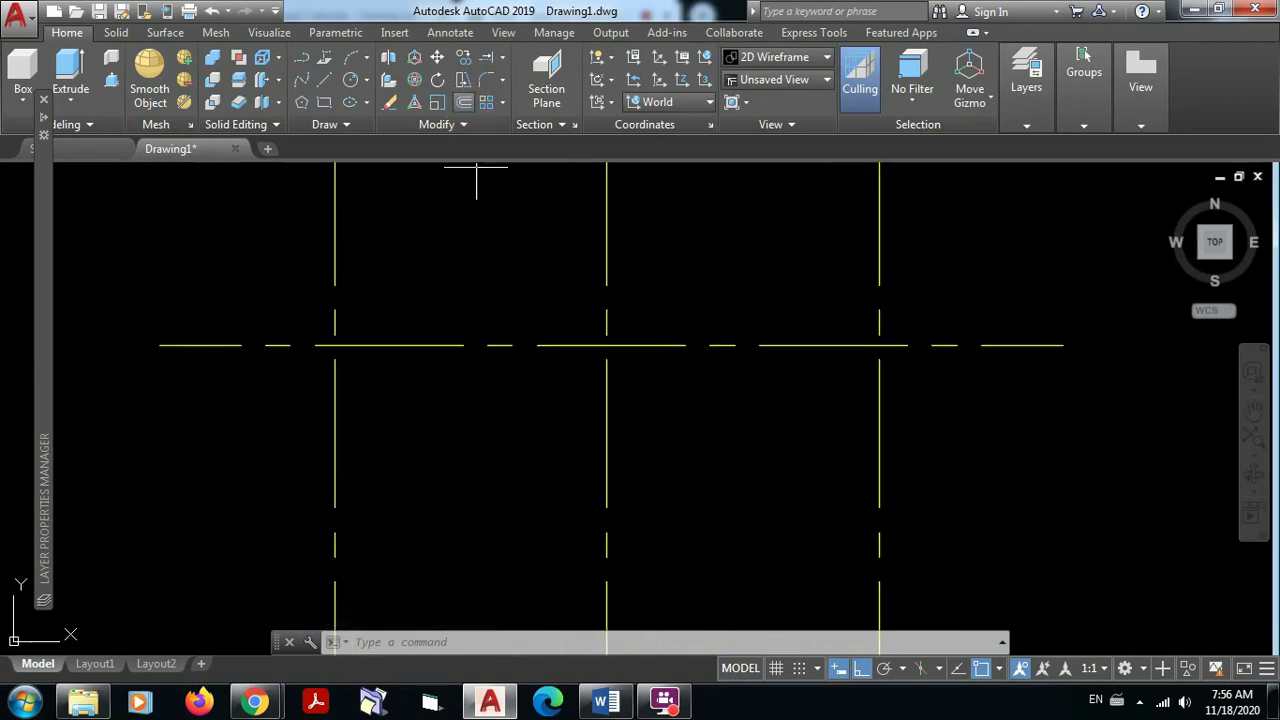
left_click(464, 102)
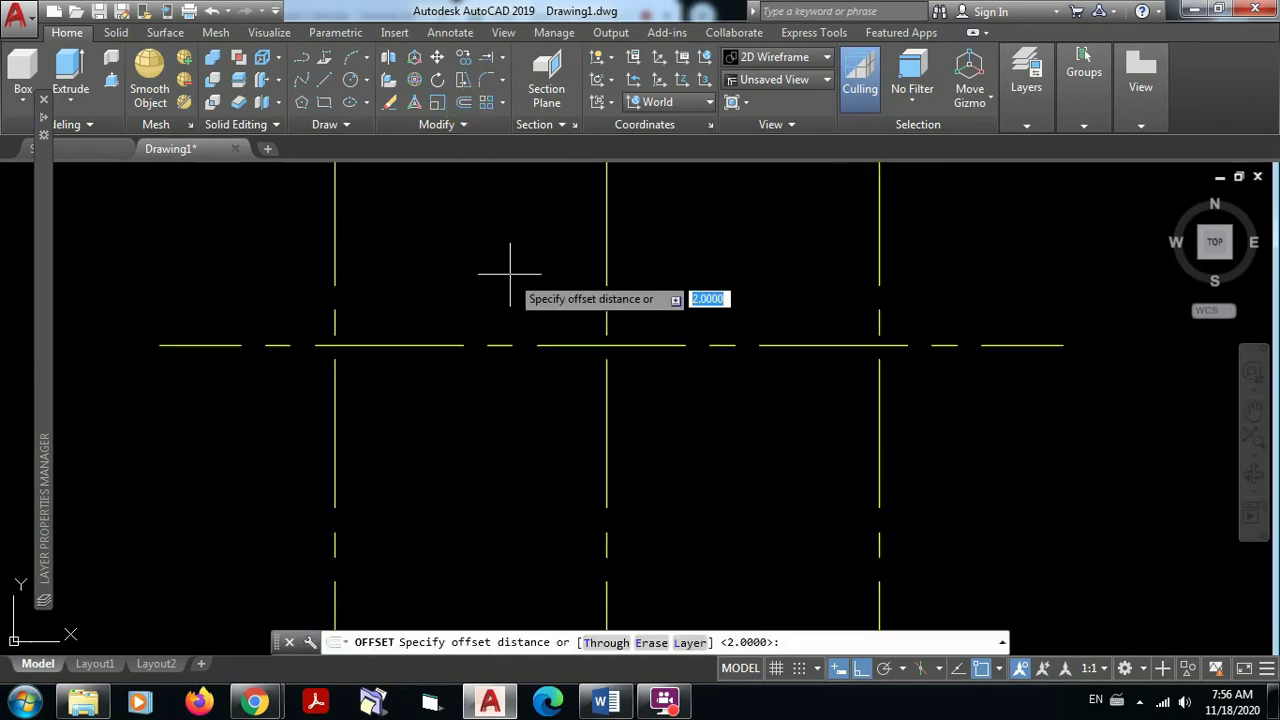
key("Return")
left_click(568, 345)
left_click(551, 414)
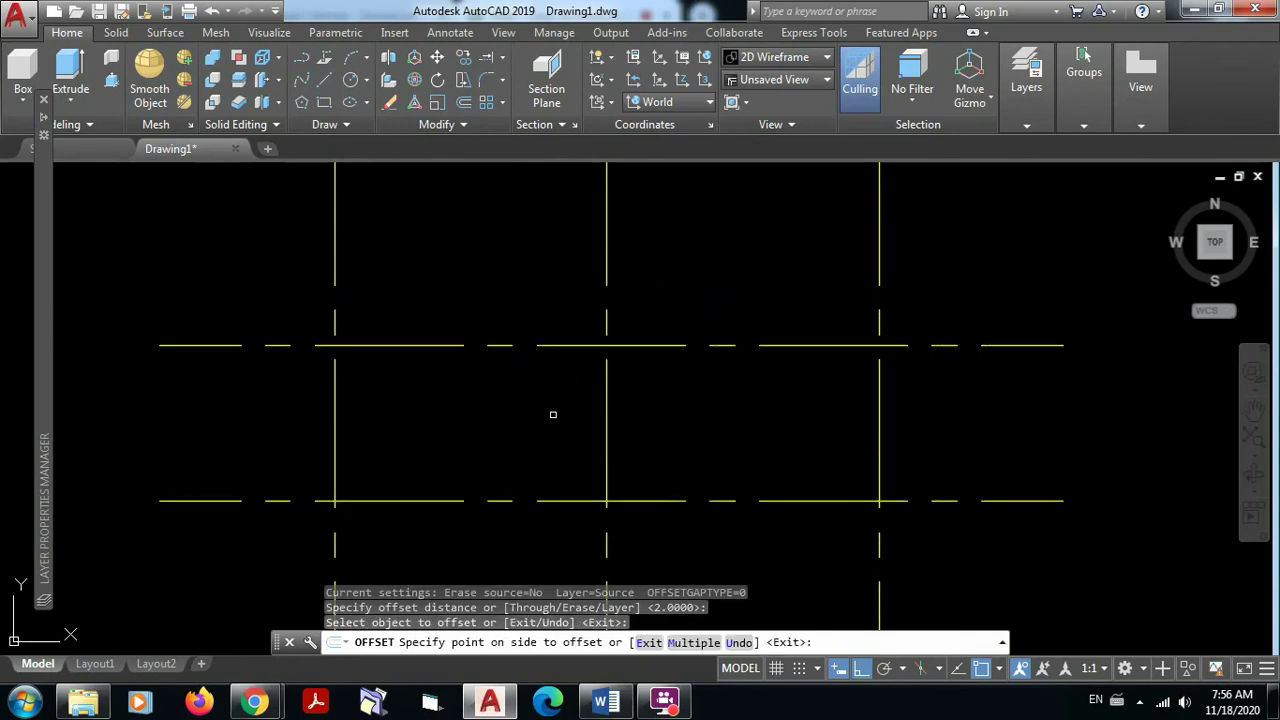
key("Escape")
Trim the parts of the three vertical axes below the auxiliary horizontal line, using that line as the cutting edge
middle_click_drag(575, 422, 535, 321)
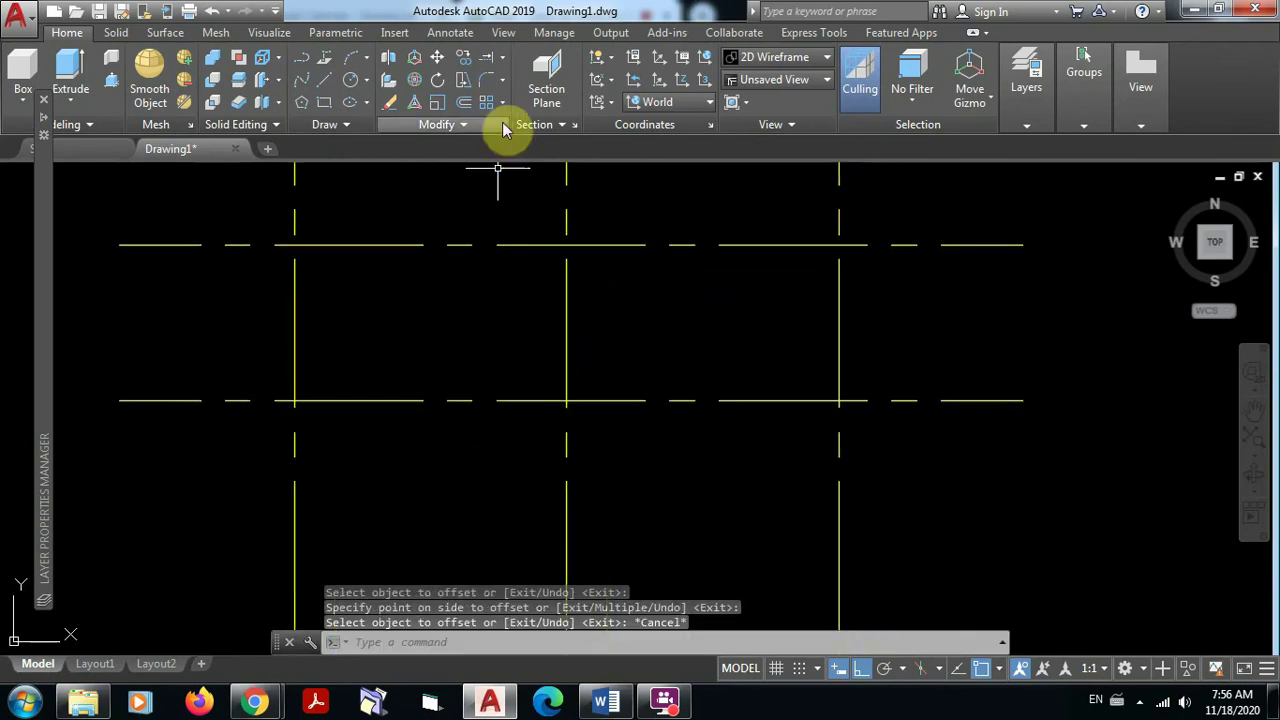
left_click(502, 57)
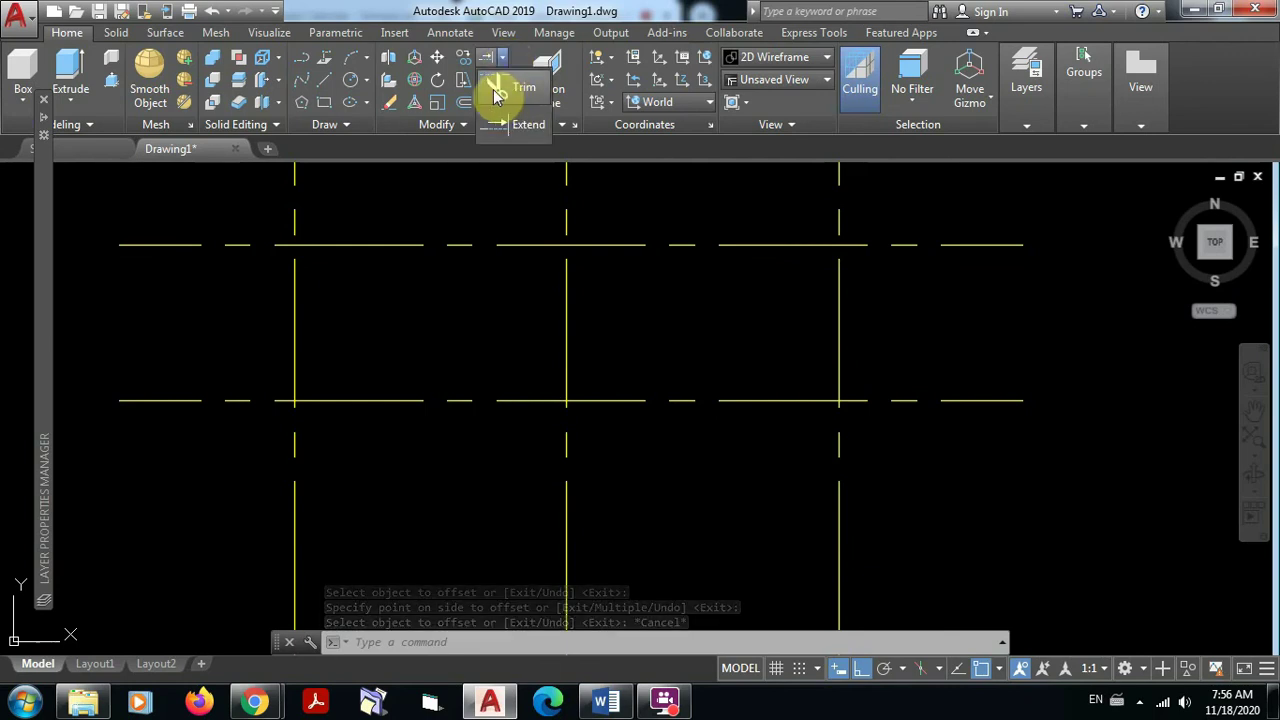
left_click(495, 89)
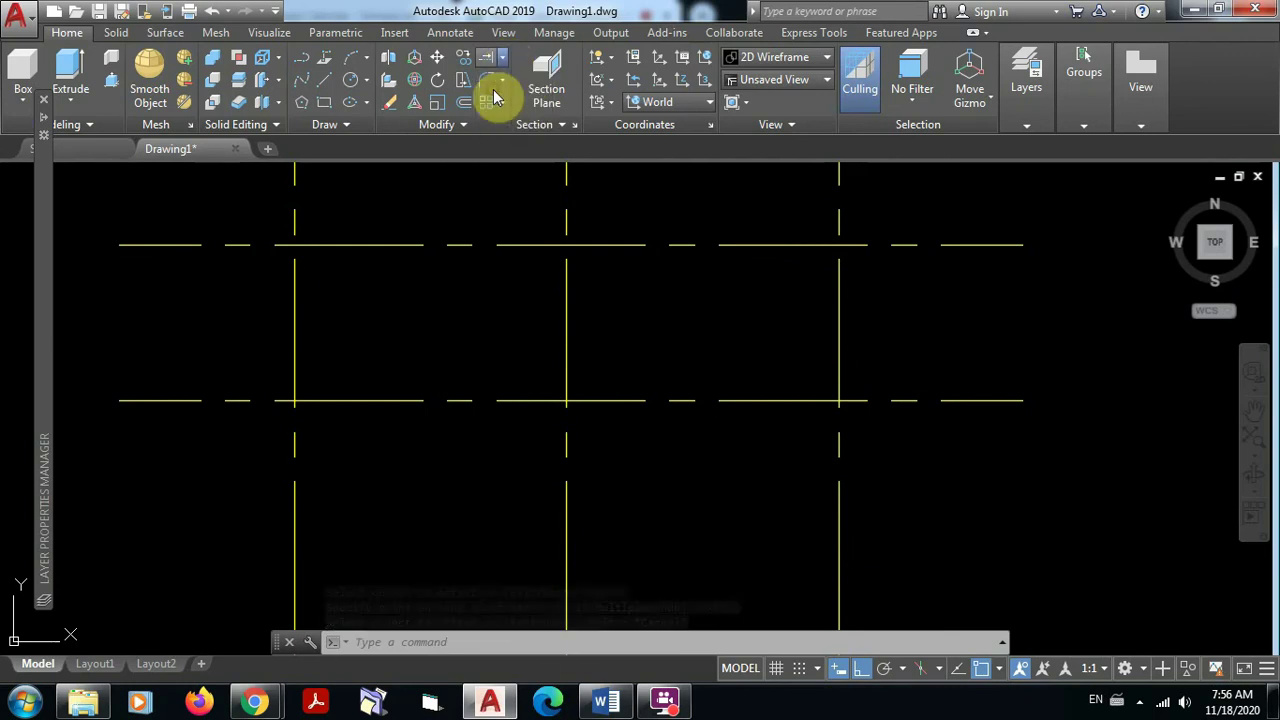
left_click(620, 400)
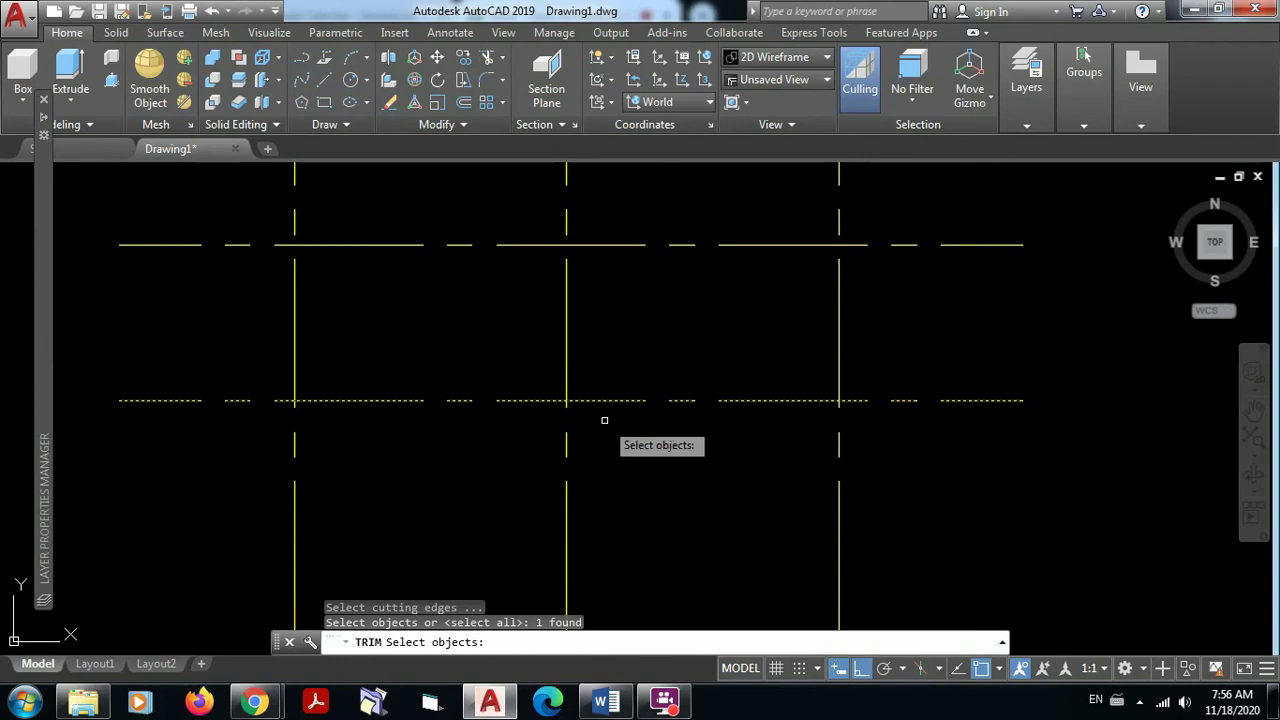
key("Return")
left_click(878, 507)
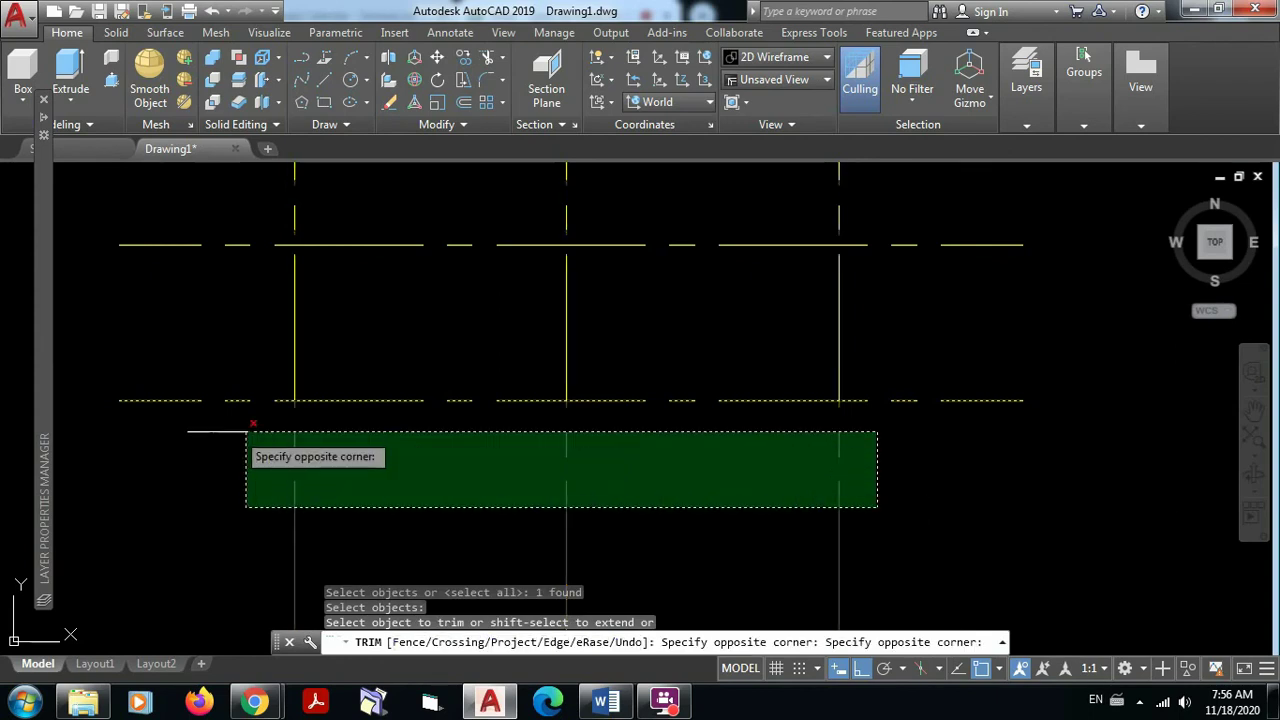
left_click(246, 432)
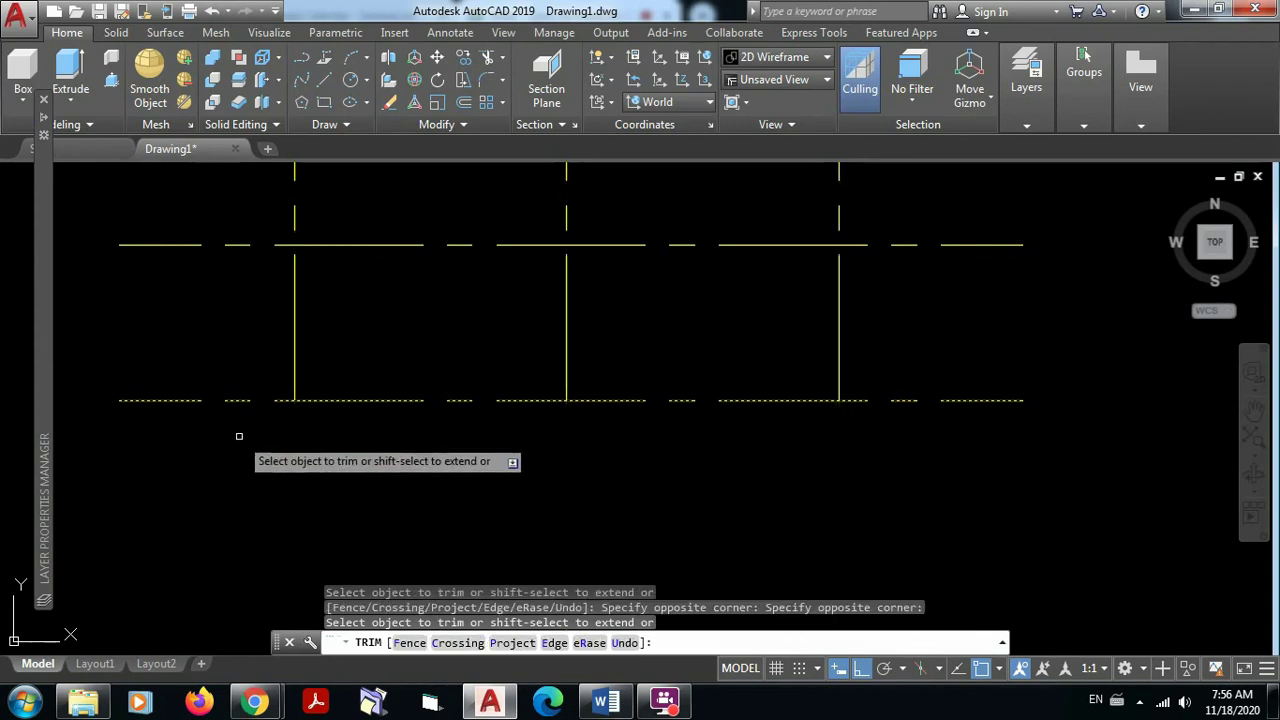
key("Return")
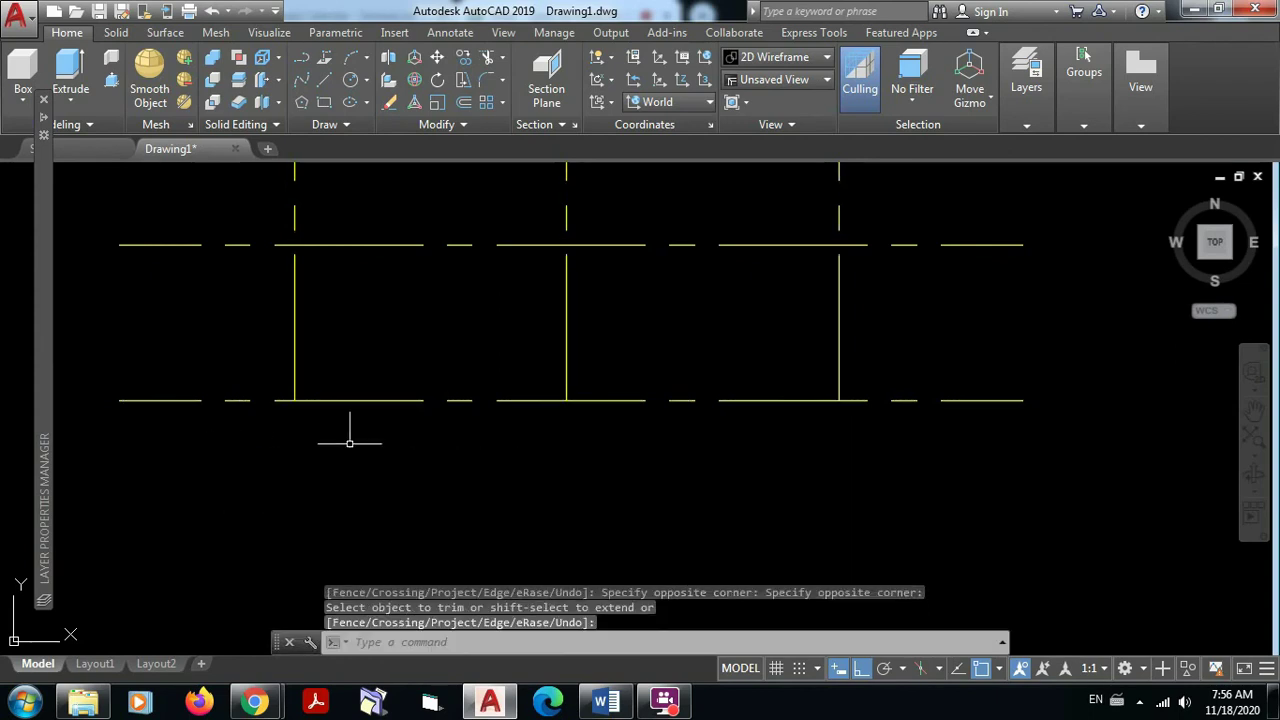
Erase the auxiliary horizontal line below the grid and review the axis grid as a whole
left_click(527, 401)
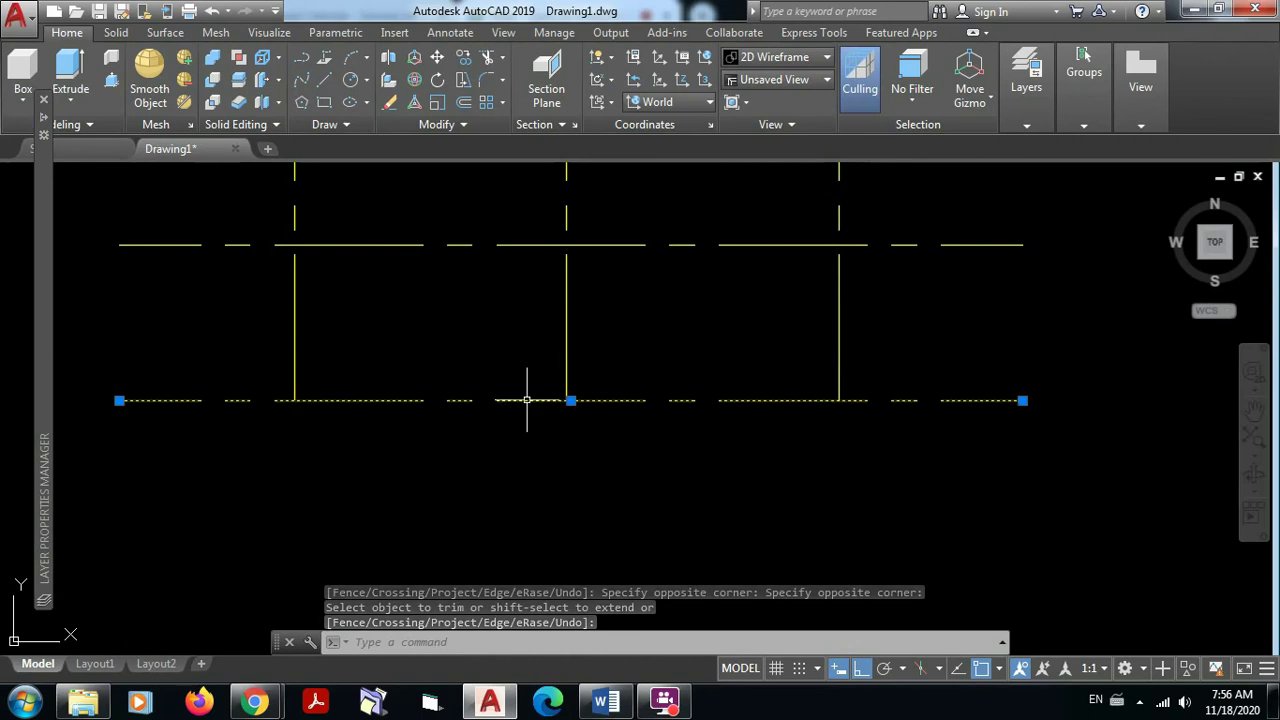
key("Delete")
scroll(757, 363, "down", 5)
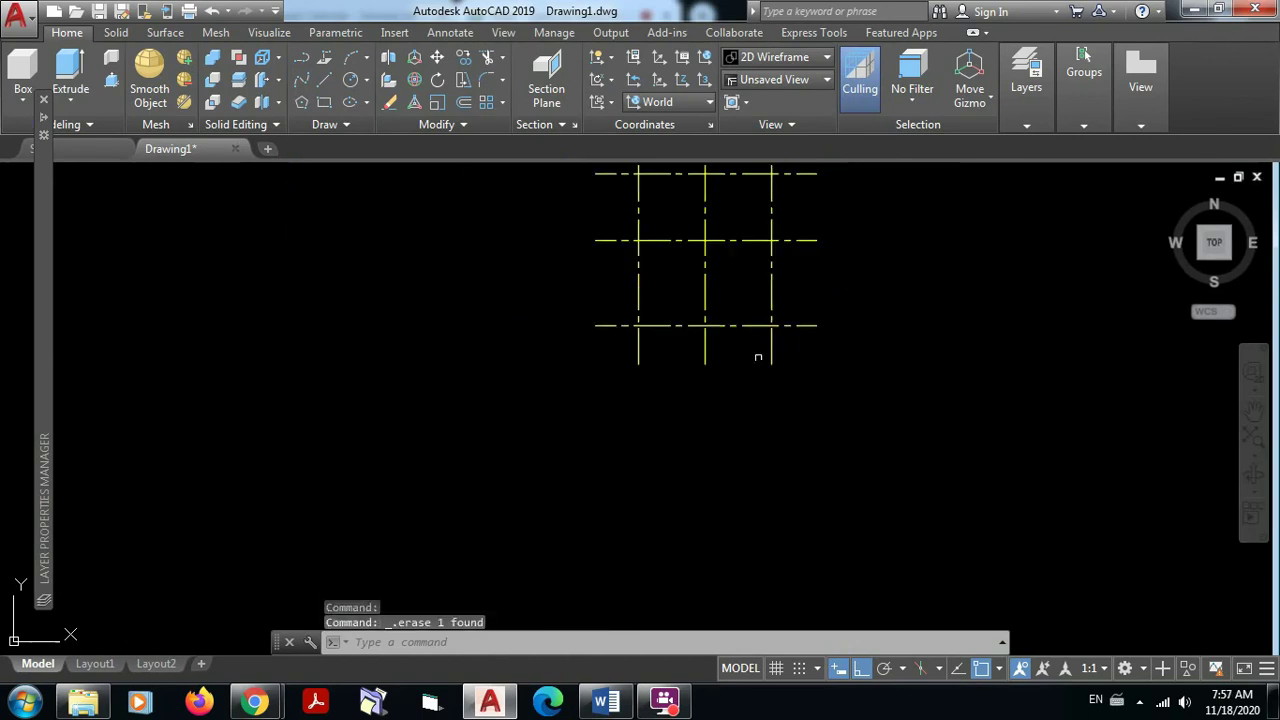
mouse_move(757, 363)
middle_mouse_down()
mouse_move(808, 577)
mouse_move(705, 592)
middle_mouse_up()
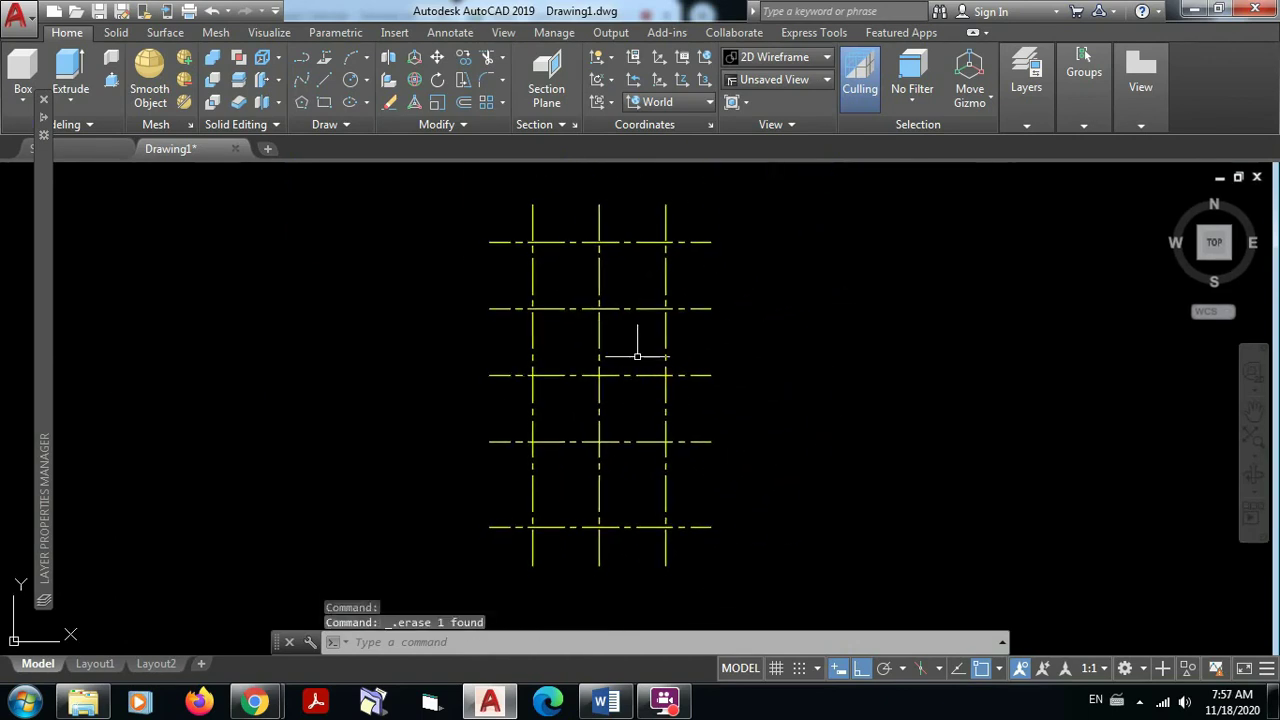
scroll(637, 356, "up", 2)
middle_click_drag(637, 358, 686, 452)
scroll(686, 398, "down", 2)
middle_click_drag(694, 403, 646, 353)
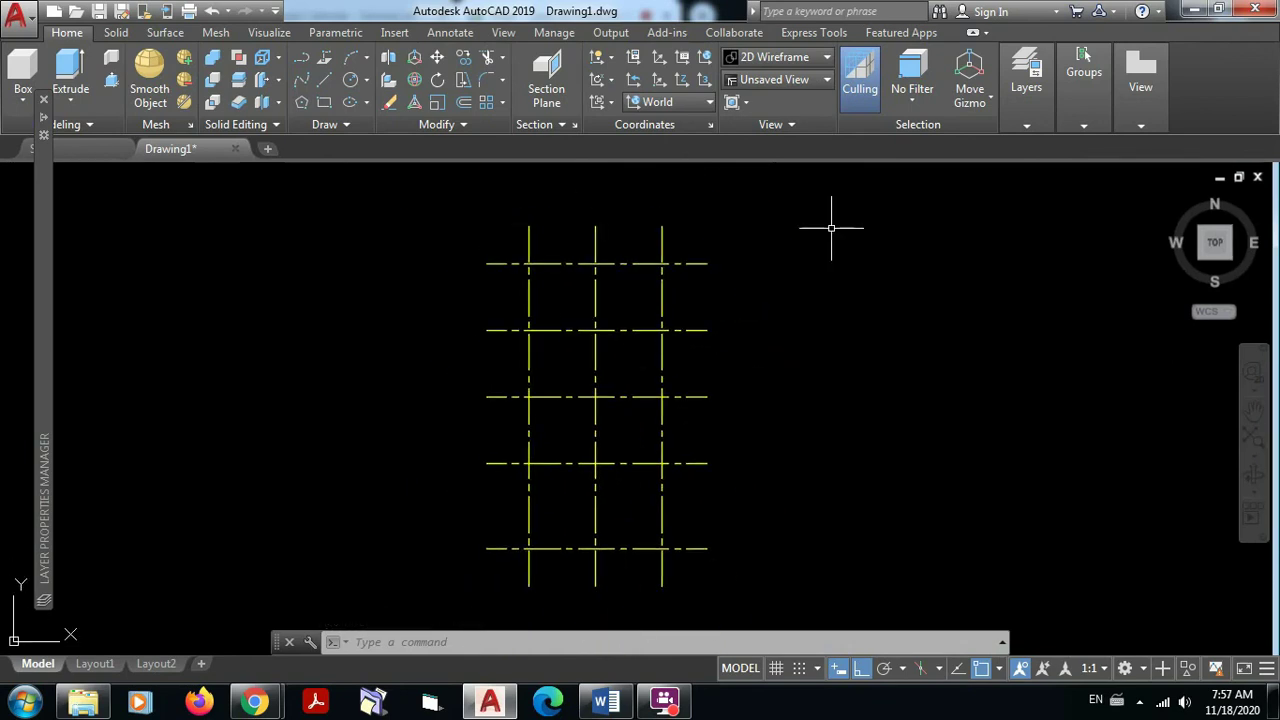
Make A-Texto the current layer
left_click(1026, 126)
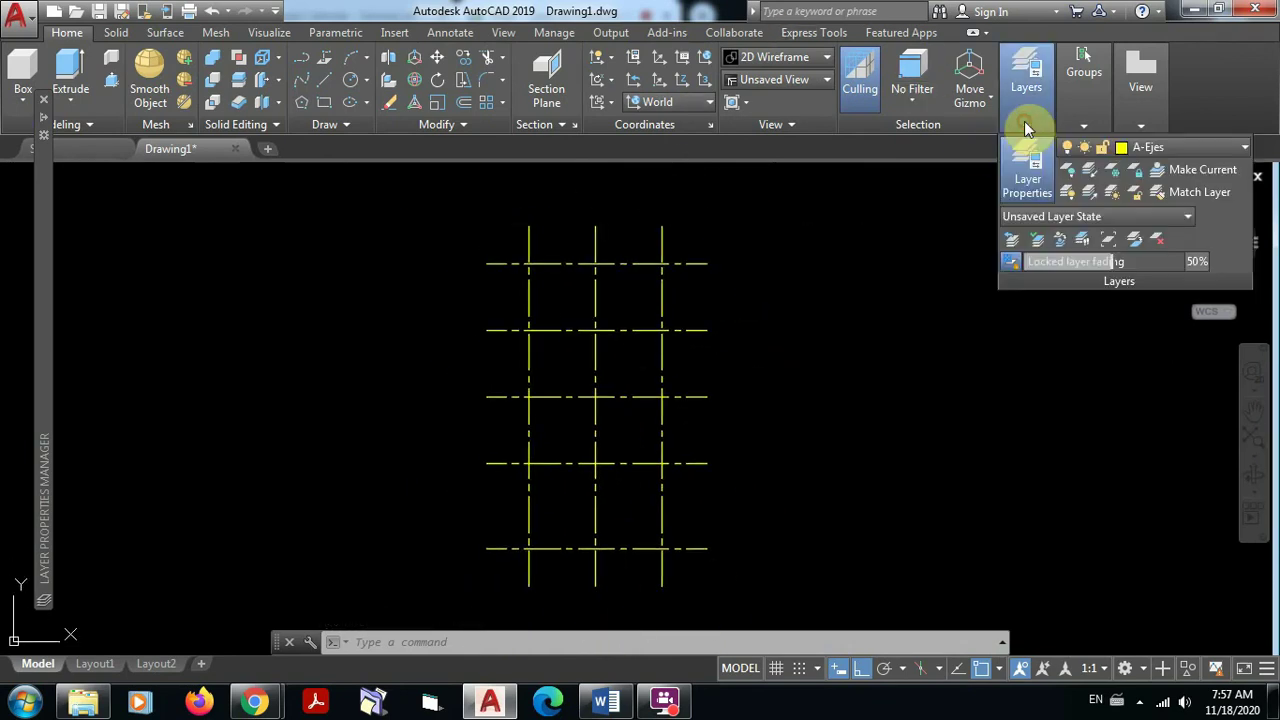
left_click(1232, 150)
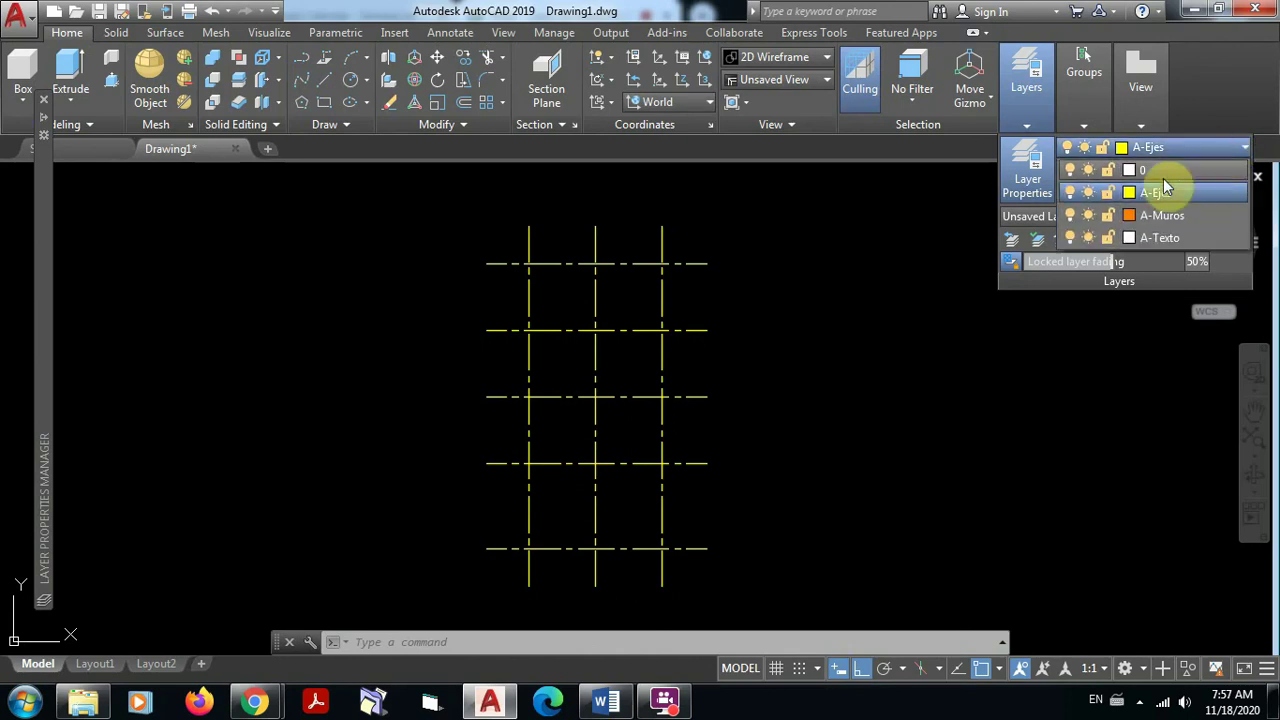
left_click(1155, 238)
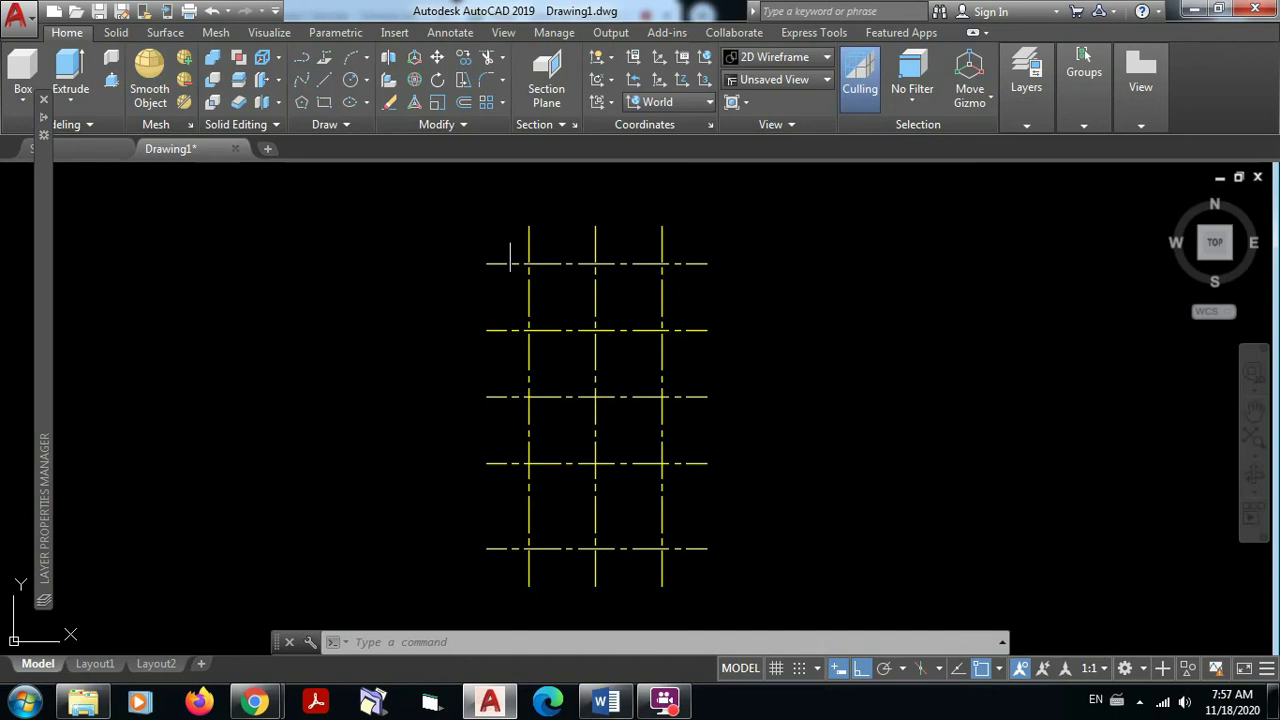
Draw a circle of radius 0.35 in the free space just above the upper end of the left vertical axis
scroll(531, 242, "up", 4)
mouse_move(531, 242)
middle_mouse_down()
mouse_move(594, 440)
mouse_move(512, 305)
mouse_move(585, 389)
middle_mouse_up()
scroll(611, 409, "up", 2)
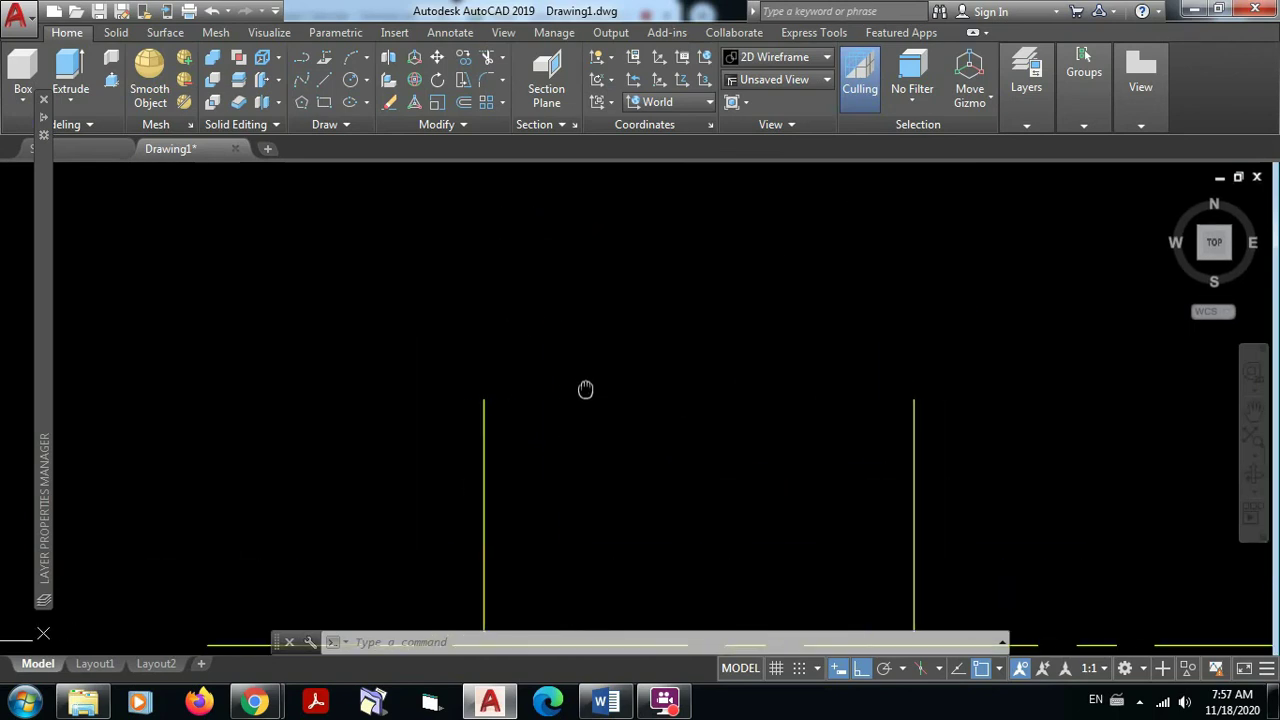
left_click(350, 79)
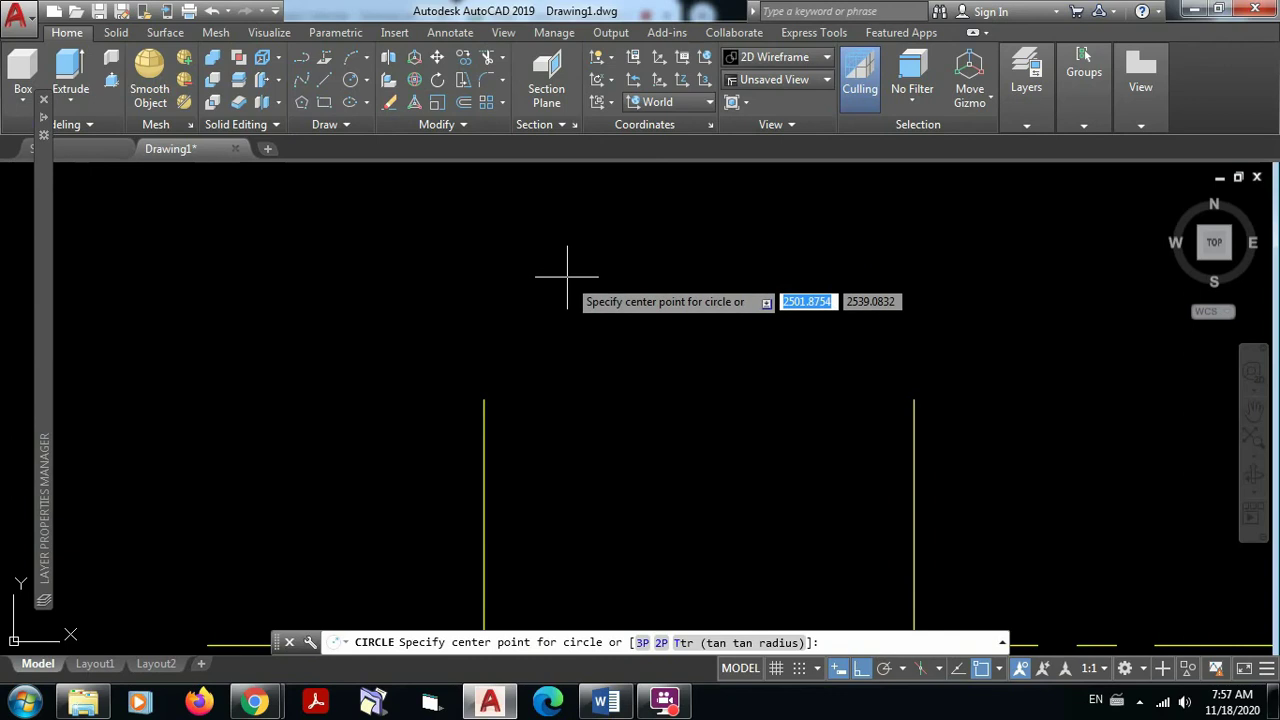
left_click(462, 275)
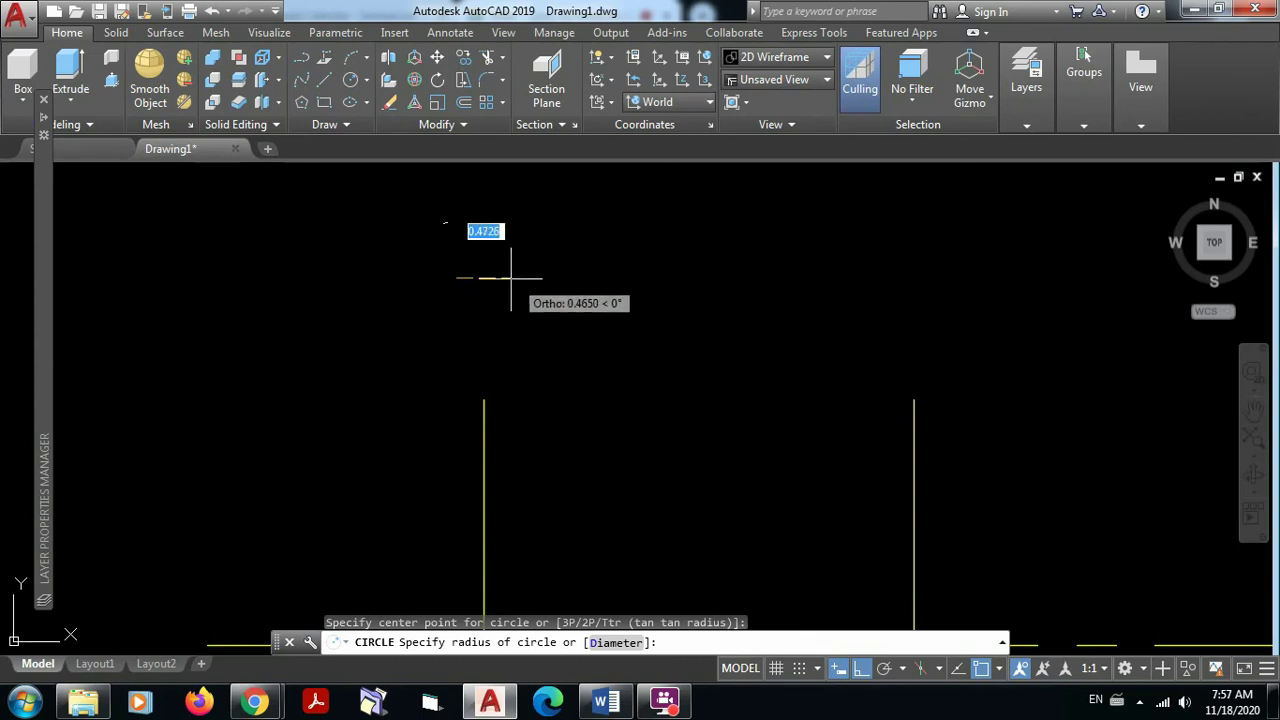
type("0.")
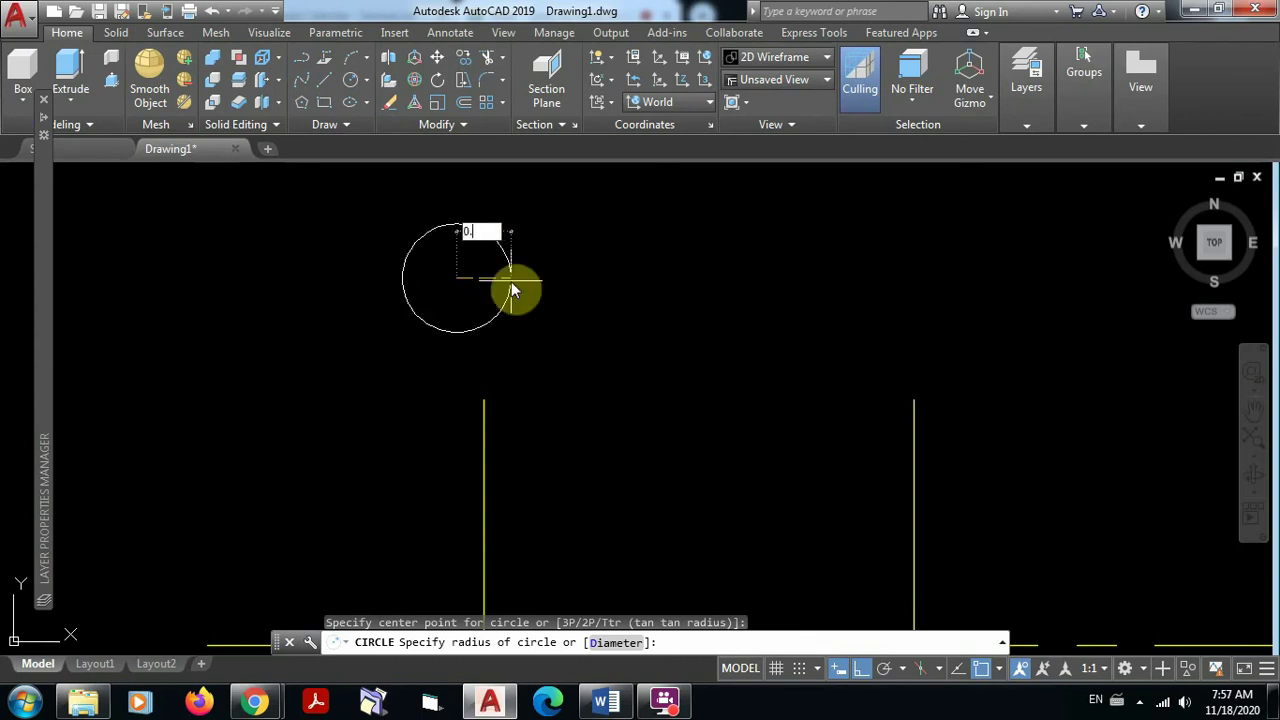
type("35")
key("Return")
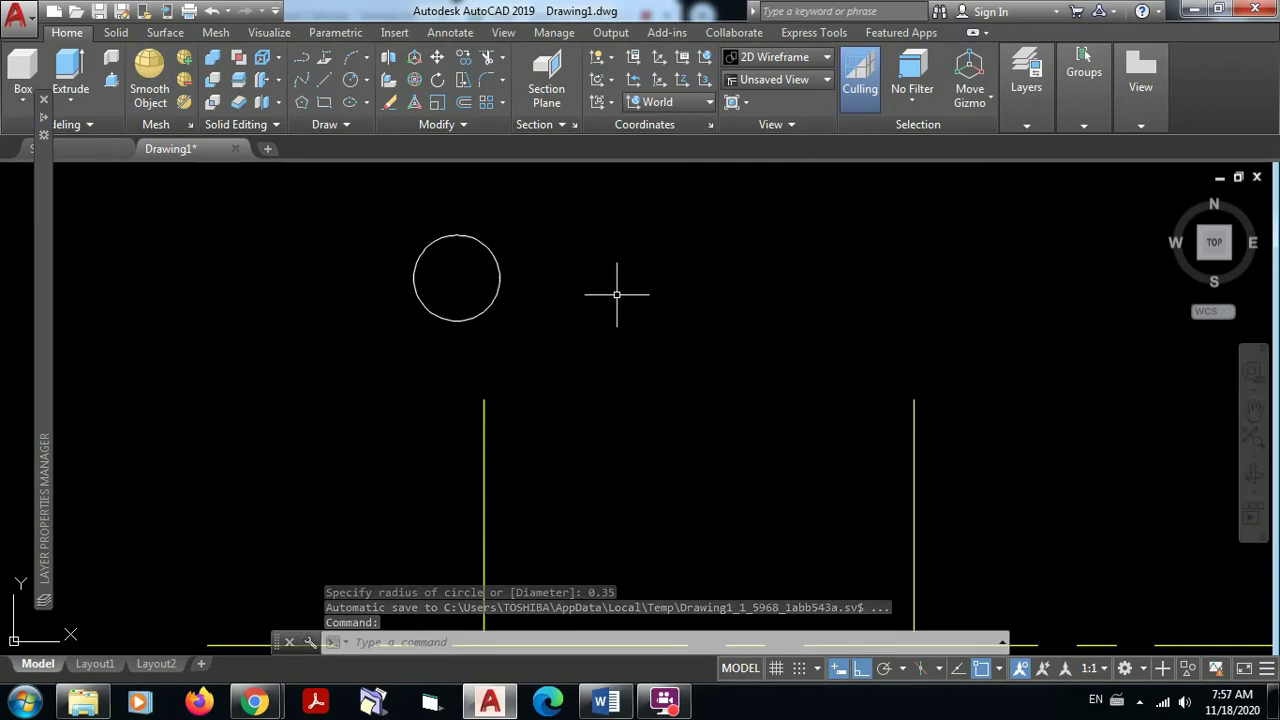
Move the circle by its lowest quadrant point onto the upper end of the left vertical axis
mouse_move(472, 268)
middle_mouse_down()
mouse_move(720, 229)
mouse_move(677, 289)
mouse_move(497, 266)
middle_mouse_up()
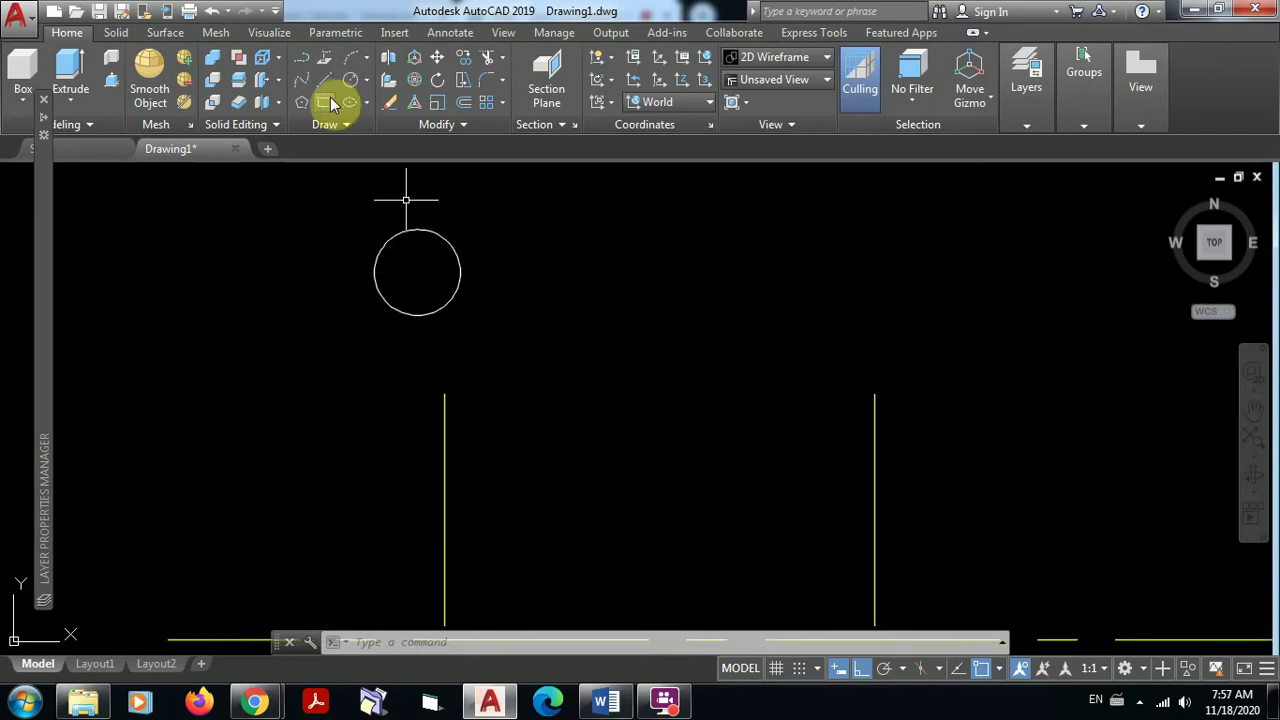
left_click(437, 58)
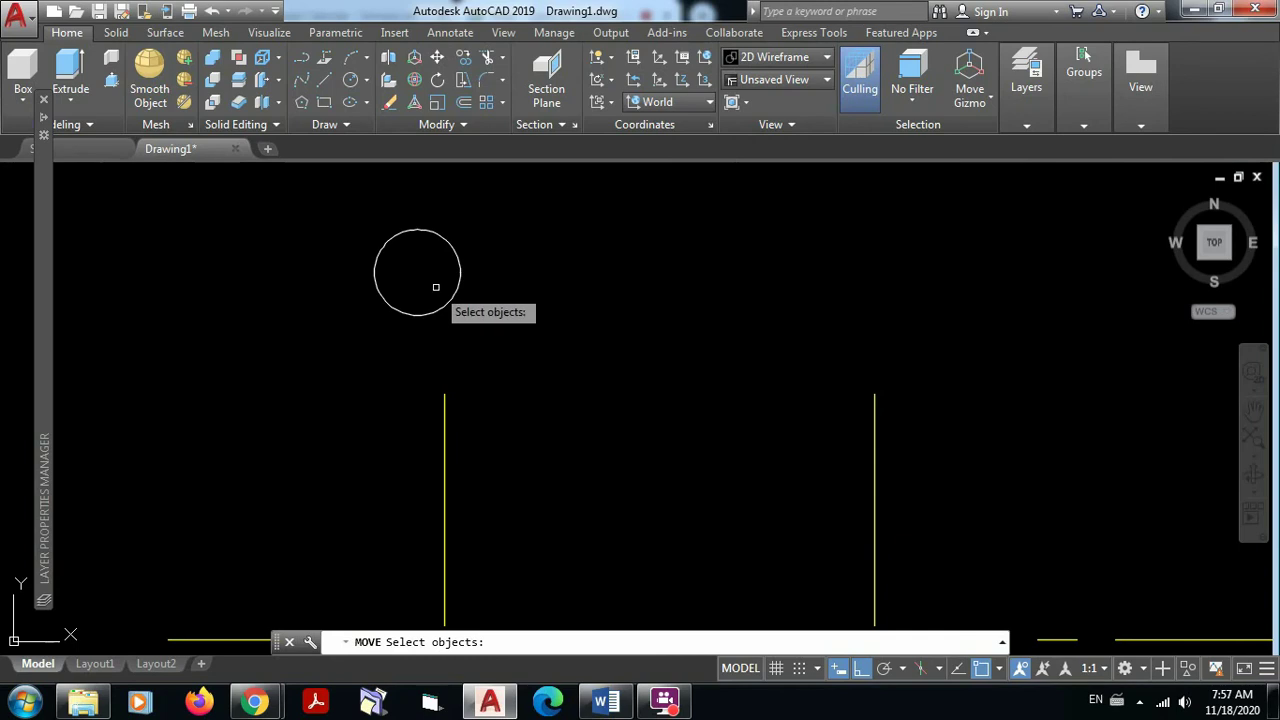
left_click(457, 288)
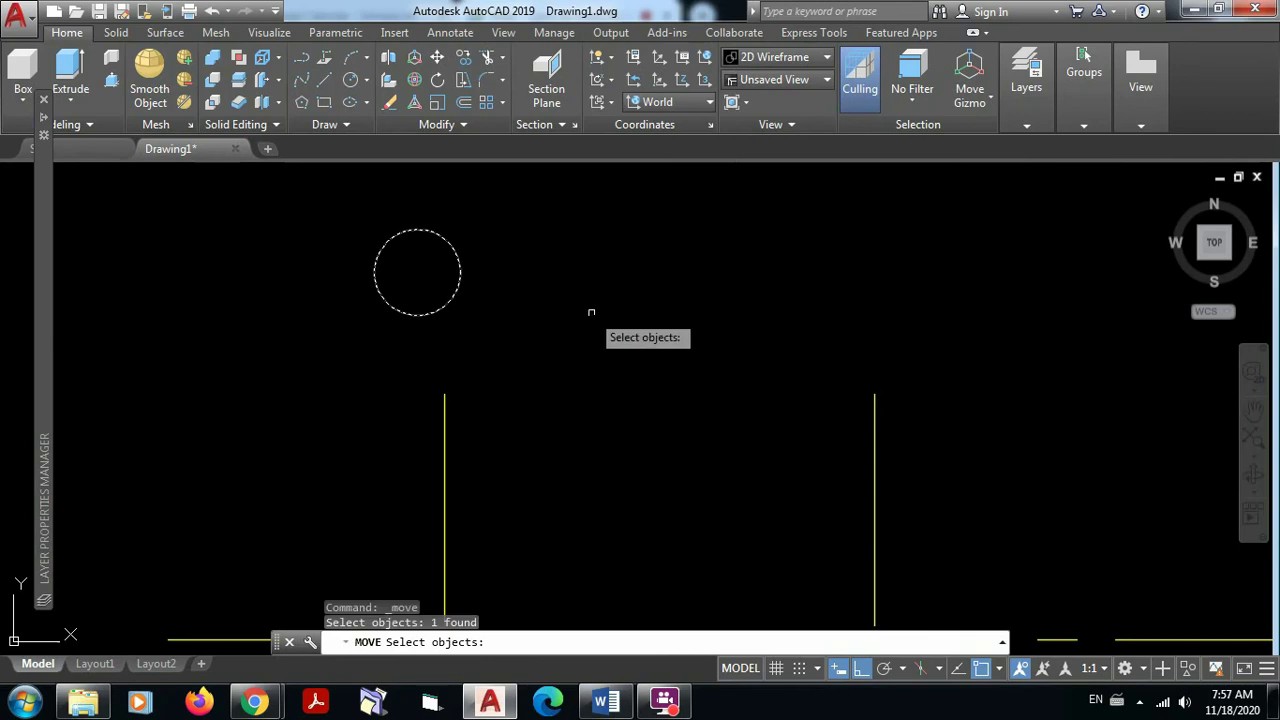
key("Return")
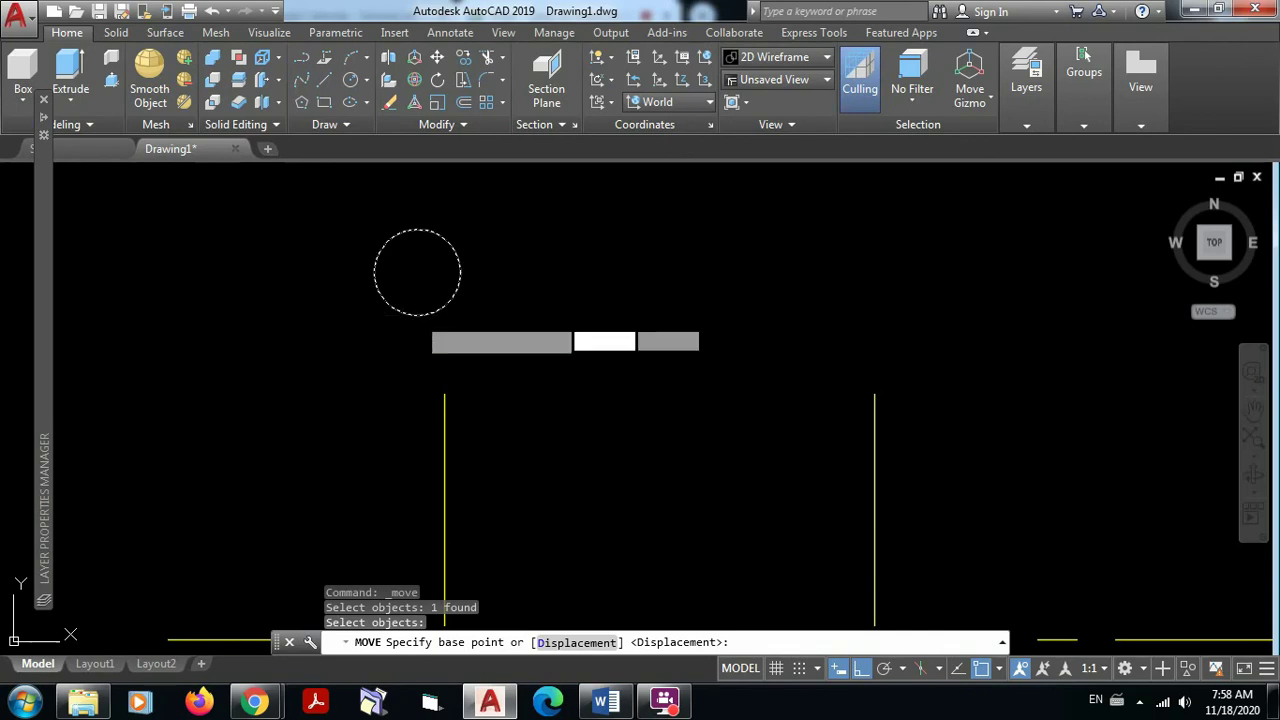
left_click(417, 315)
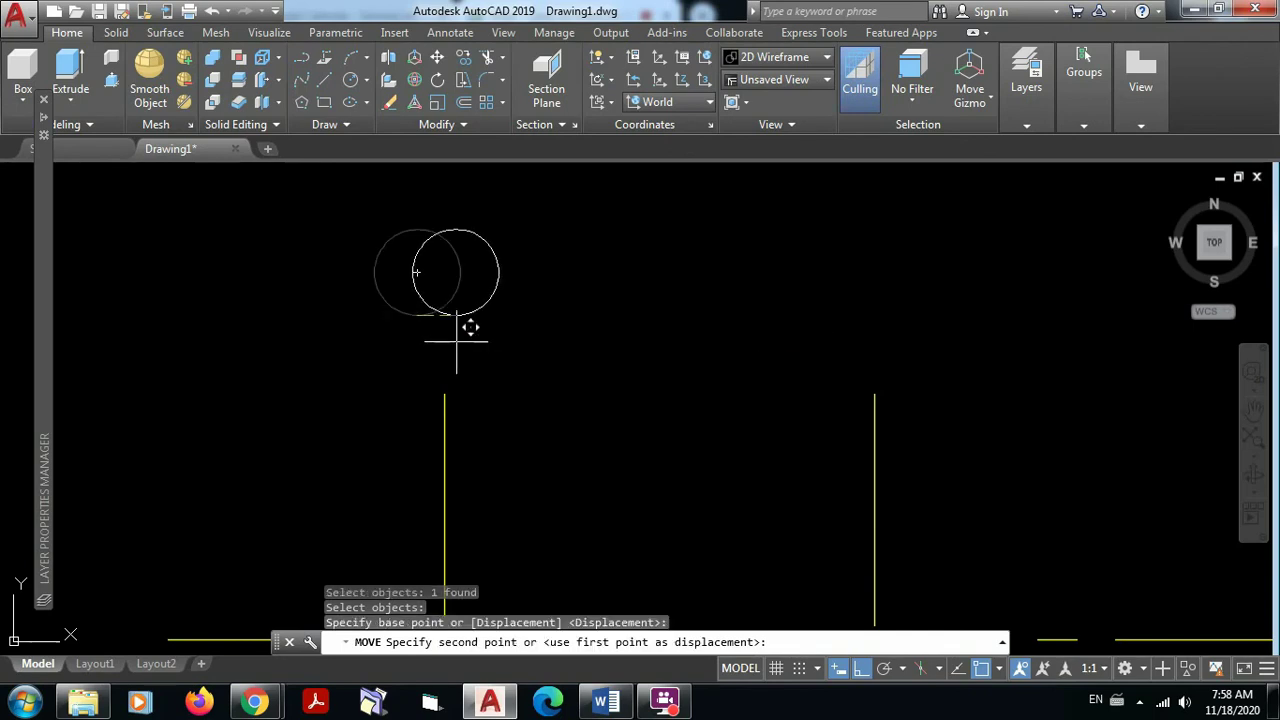
left_click(444, 391)
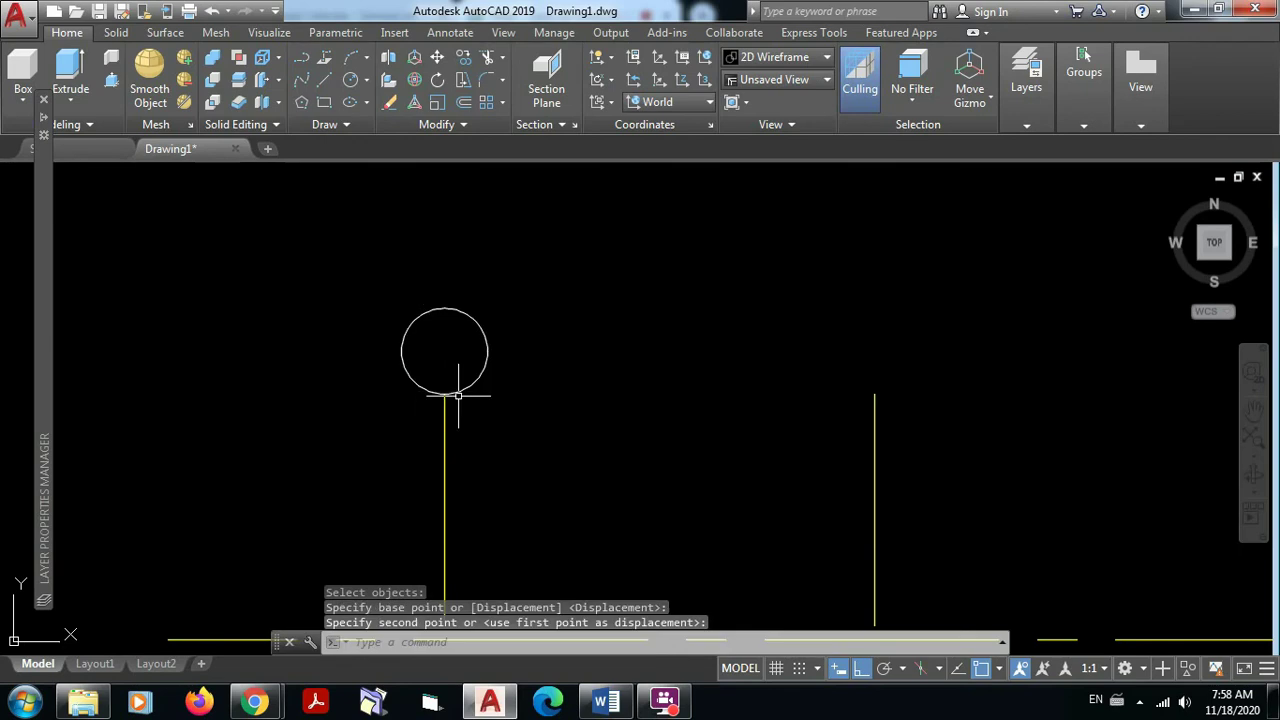
key("Escape")
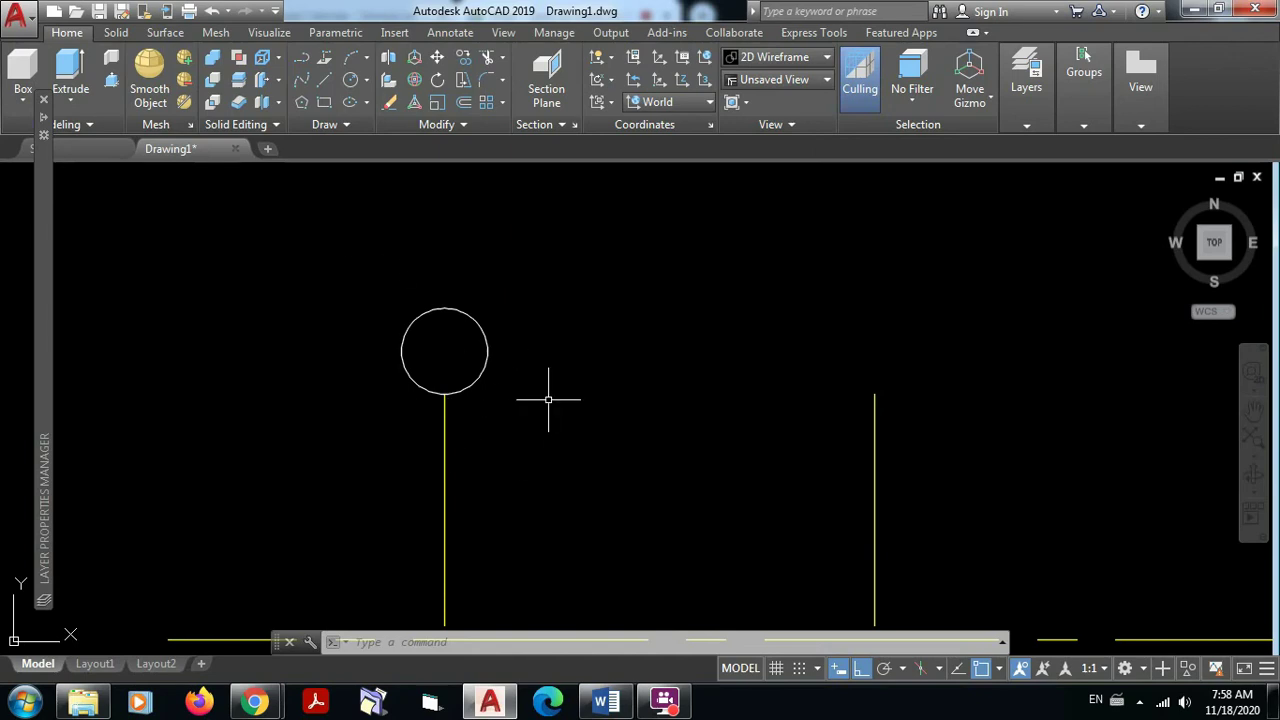
Examine the placed circle and the other ends of the vertical and horizontal axes across the grid
scroll(492, 304, "up", 3)
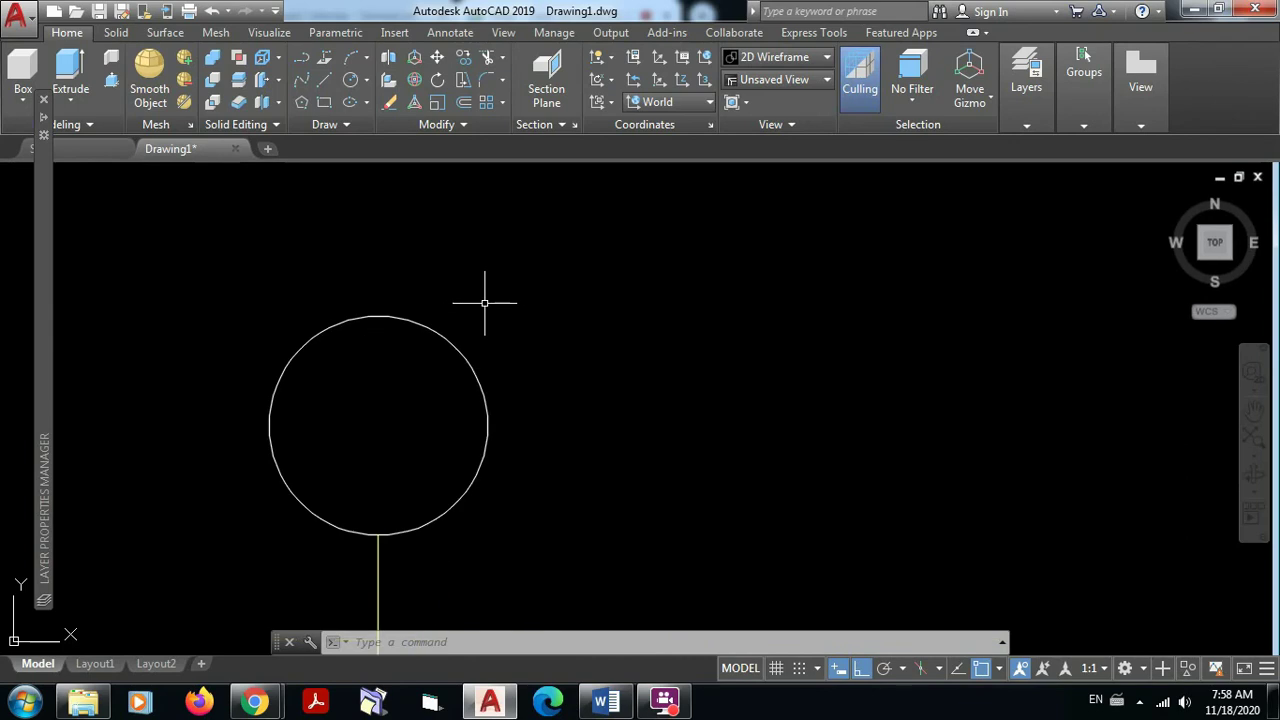
middle_click_drag(491, 294, 677, 257)
scroll(563, 359, "down", 10)
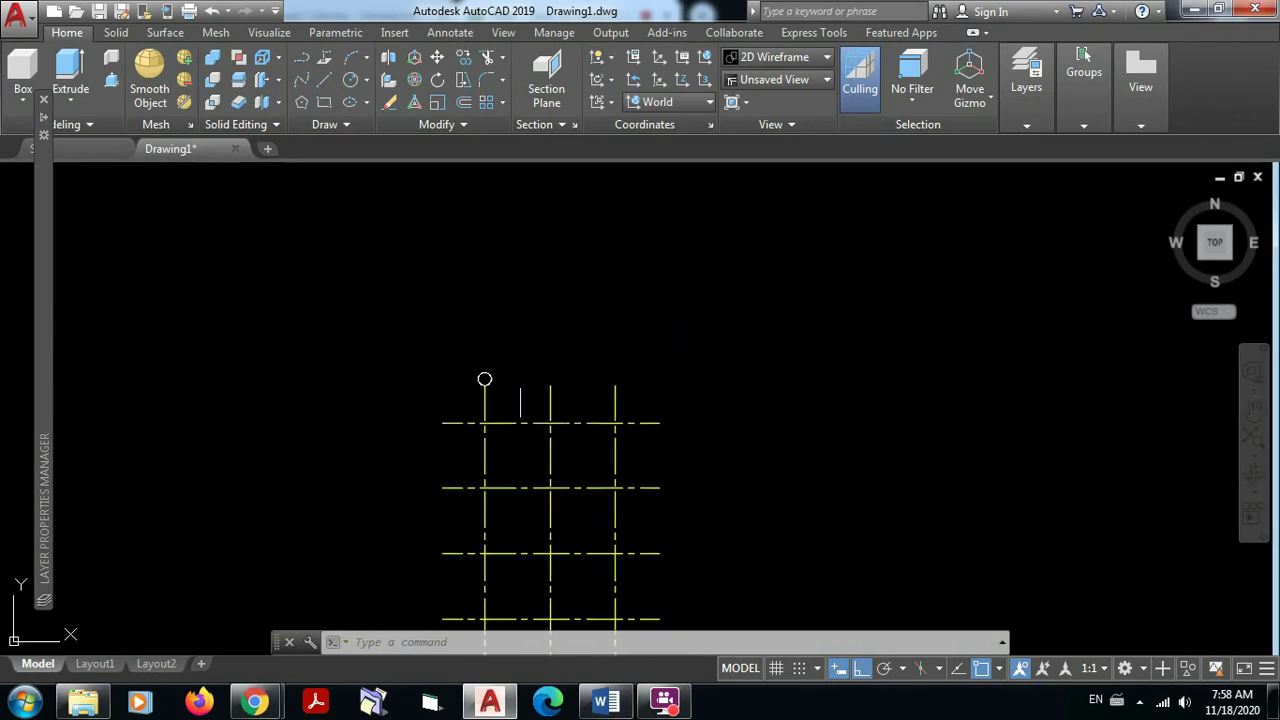
scroll(504, 383, "up", 4)
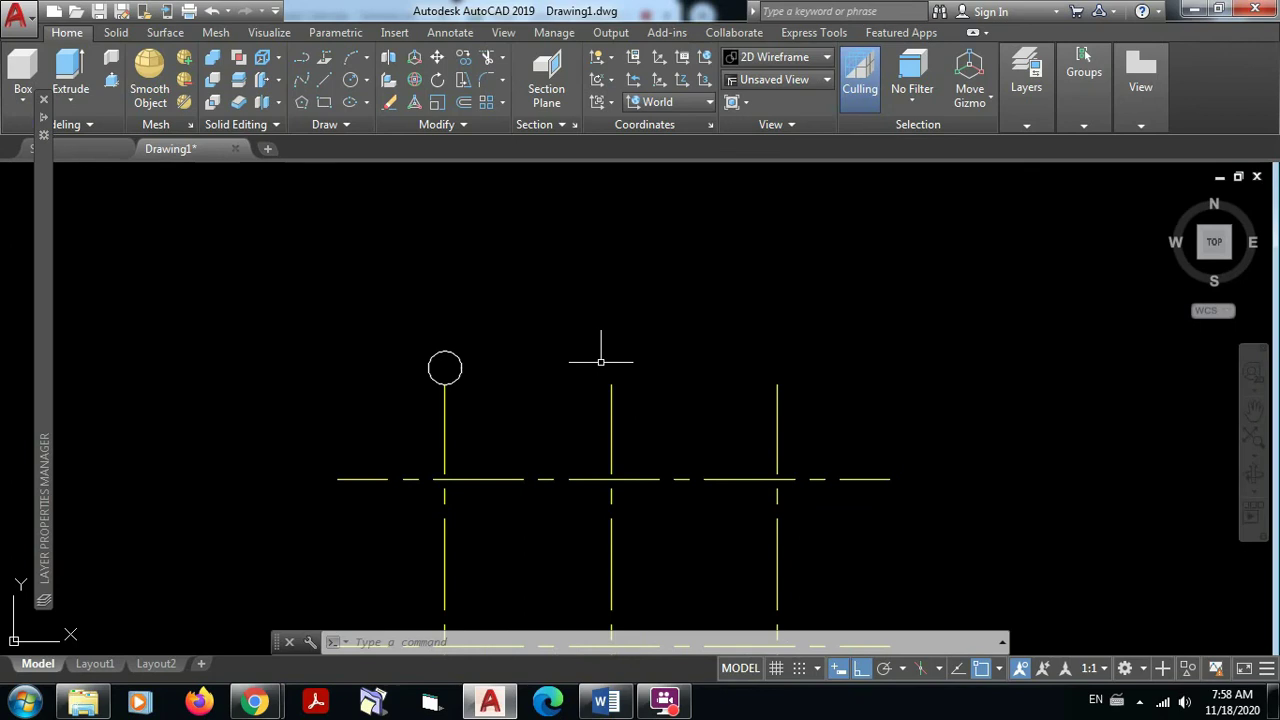
scroll(447, 371, "up", 4)
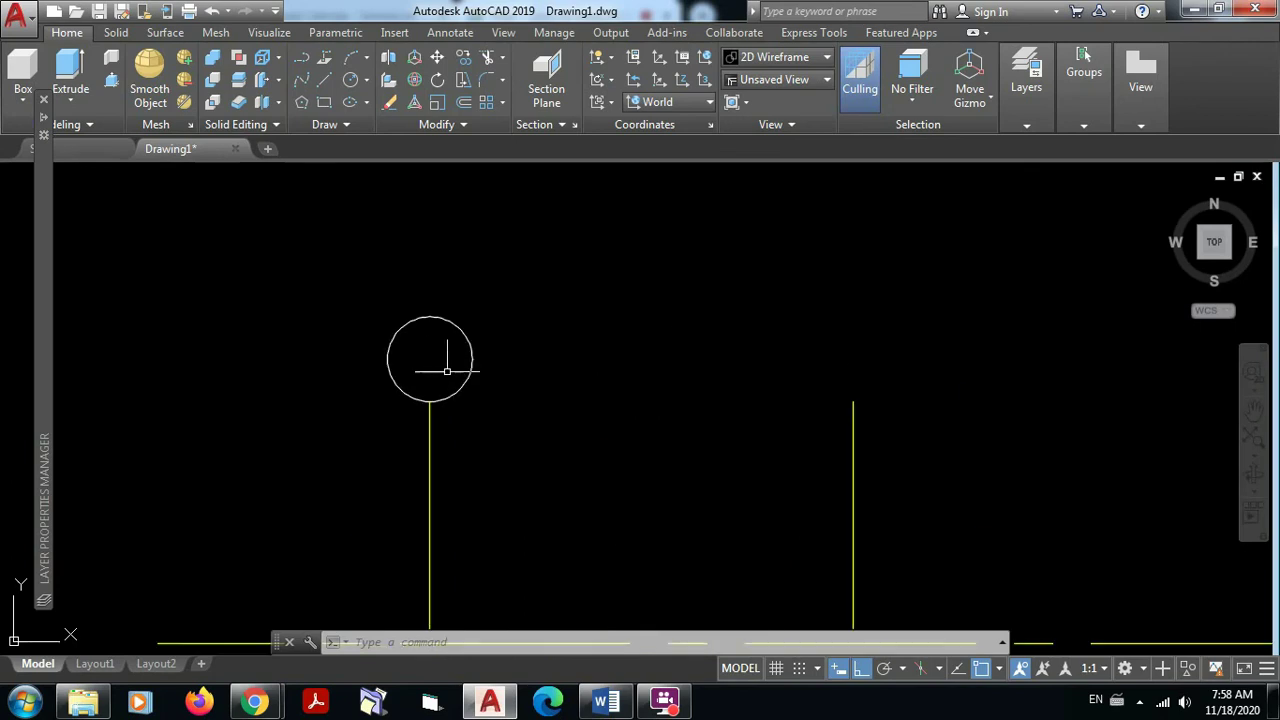
middle_click_drag(918, 370, 794, 352)
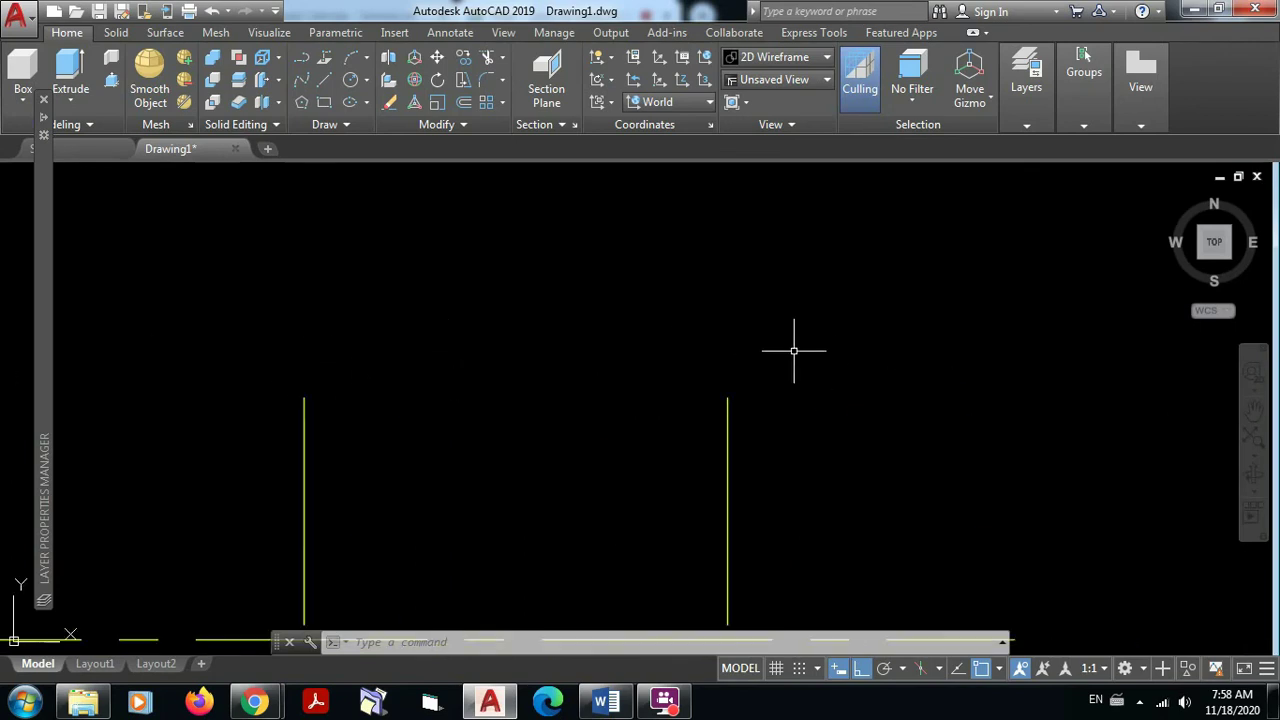
scroll(723, 393, "down", 5)
middle_click_drag(609, 407, 749, 247)
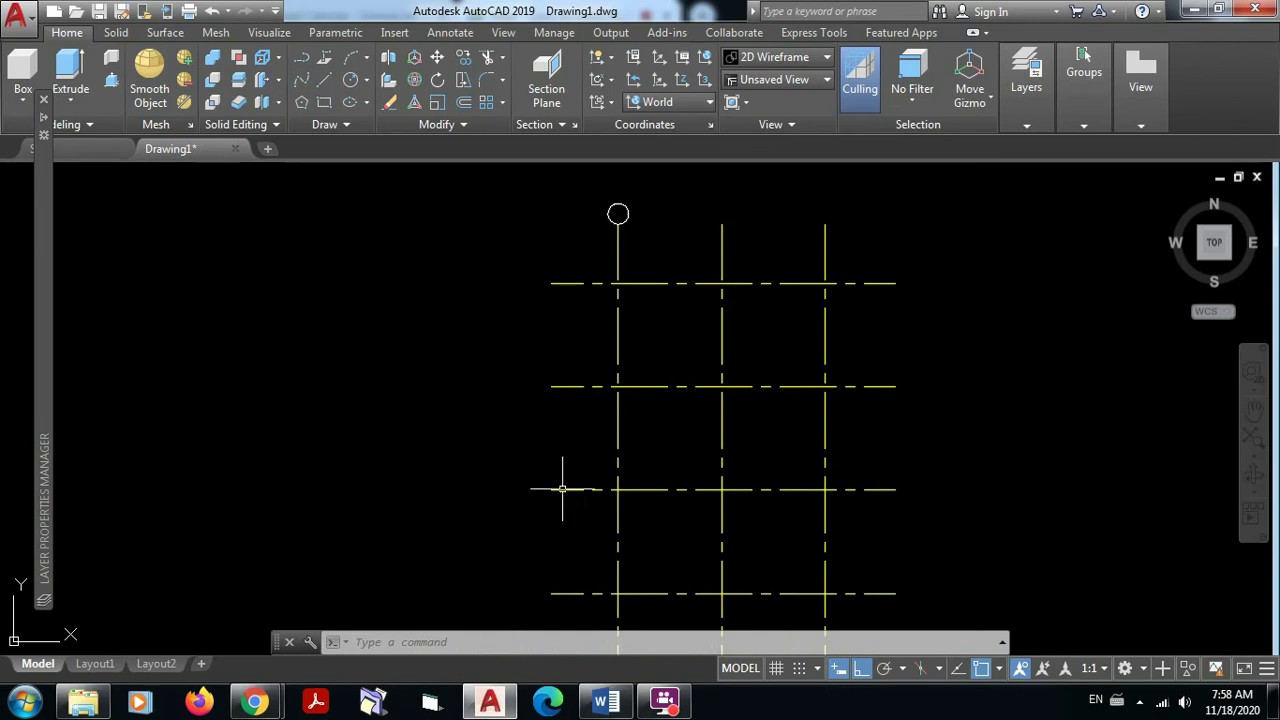
mouse_move(590, 590)
middle_mouse_down()
mouse_move(632, 519)
mouse_move(574, 408)
middle_mouse_up()
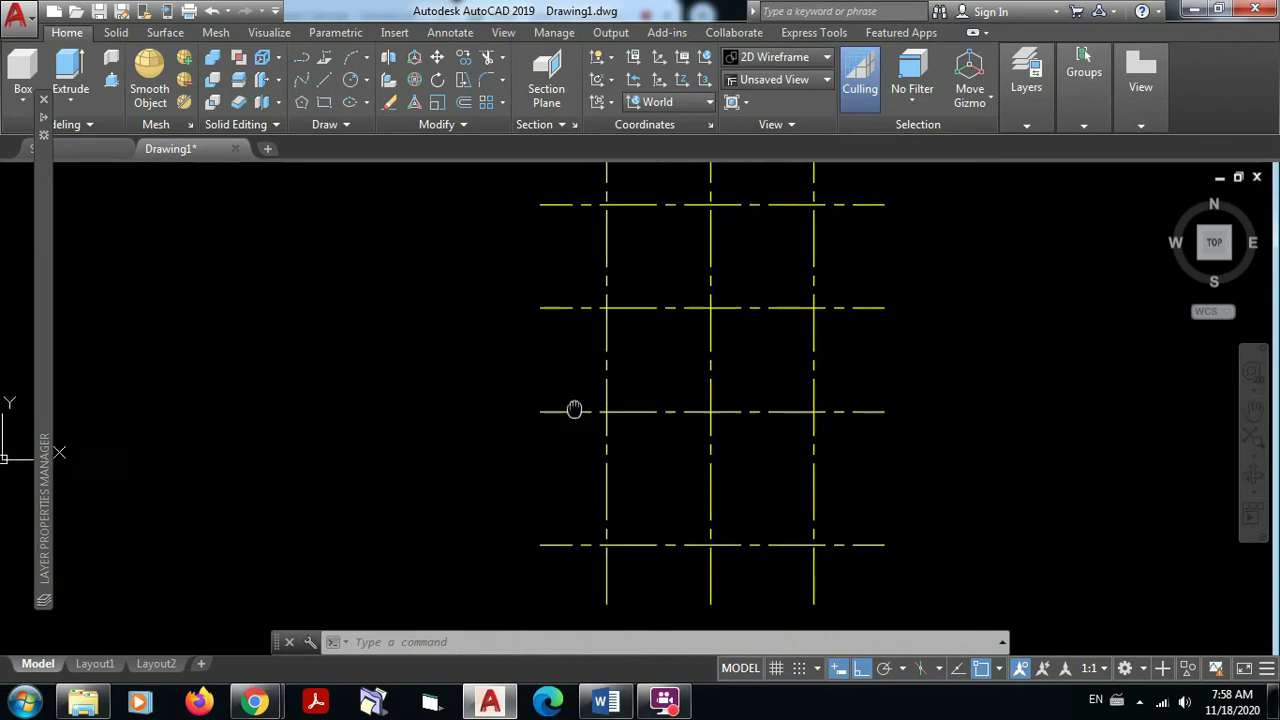
Draw a vertical line across the axis circle from its highest to its lowest quadrant point
scroll(596, 412, "down", 2)
middle_click_drag(654, 171, 658, 409)
scroll(573, 392, "up", 4)
scroll(573, 391, "up", 8)
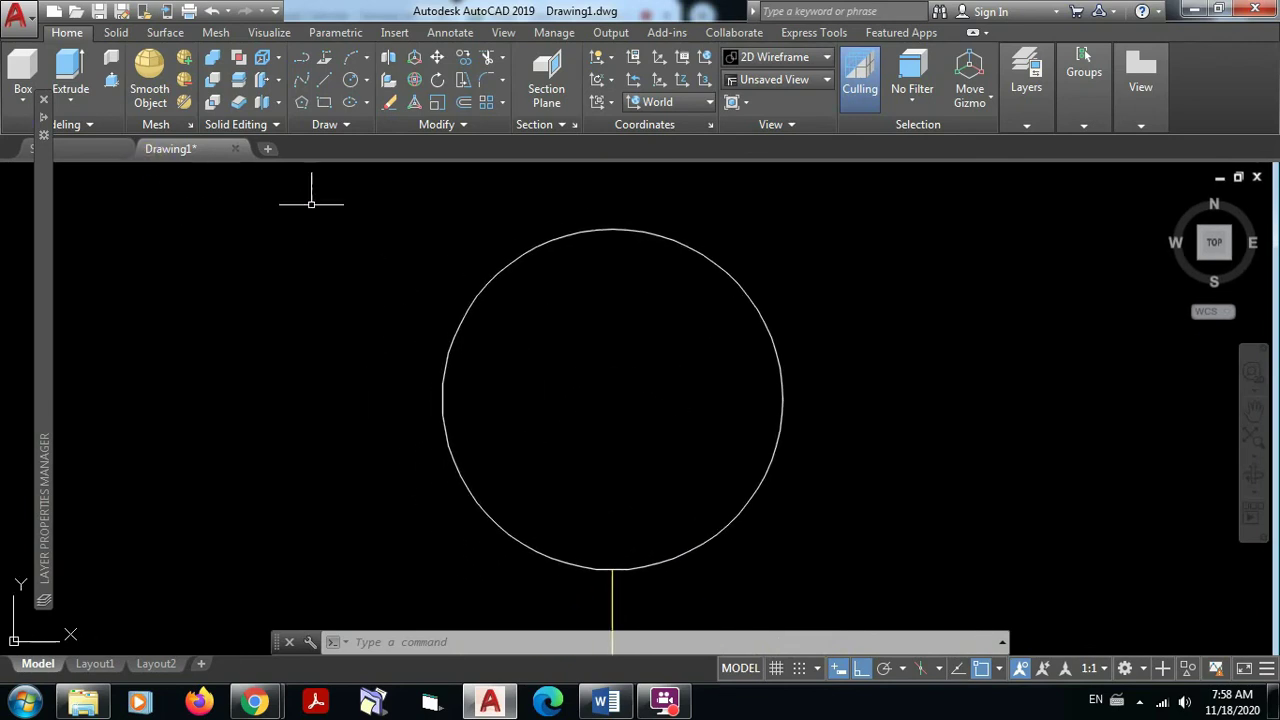
left_click(324, 79)
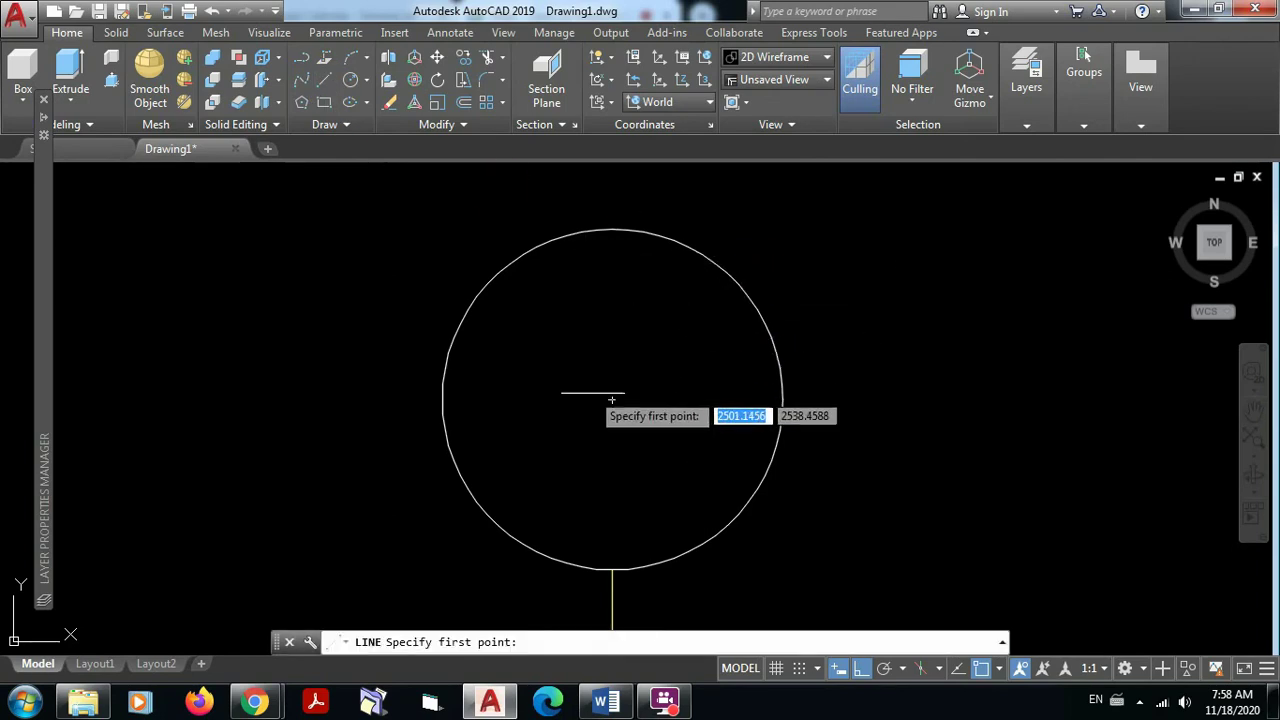
left_click(613, 230)
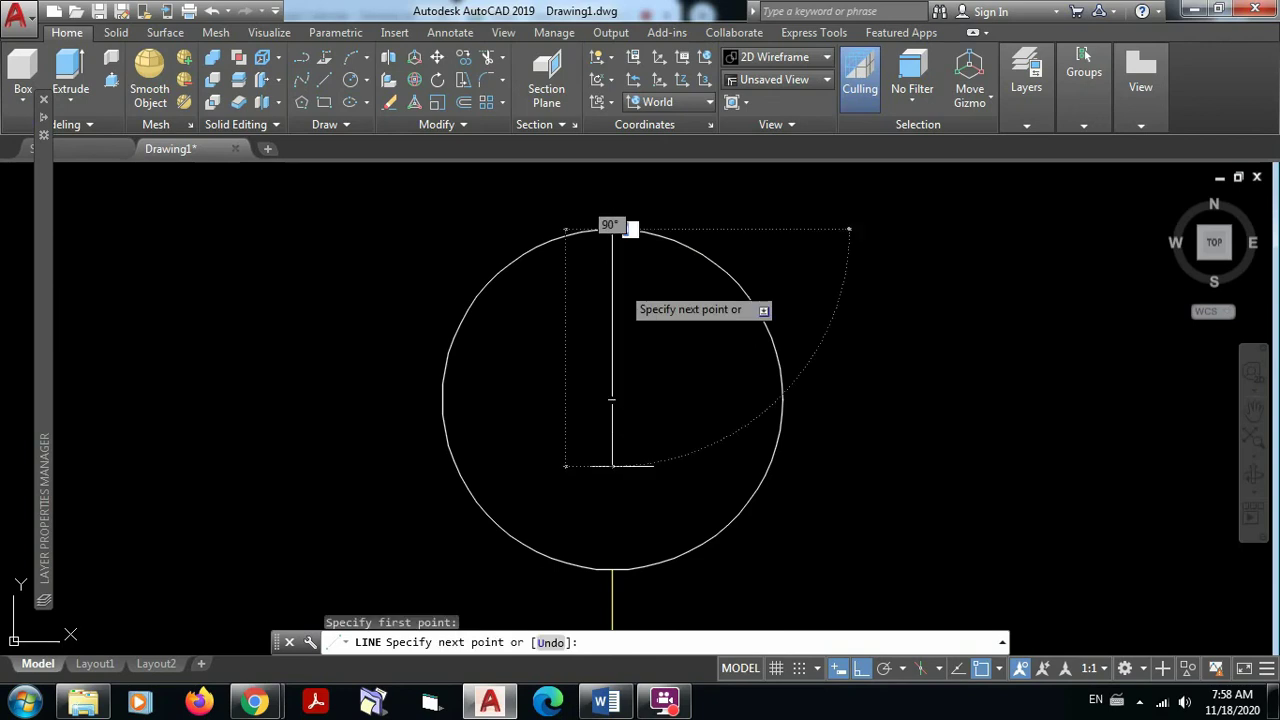
left_click(612, 567)
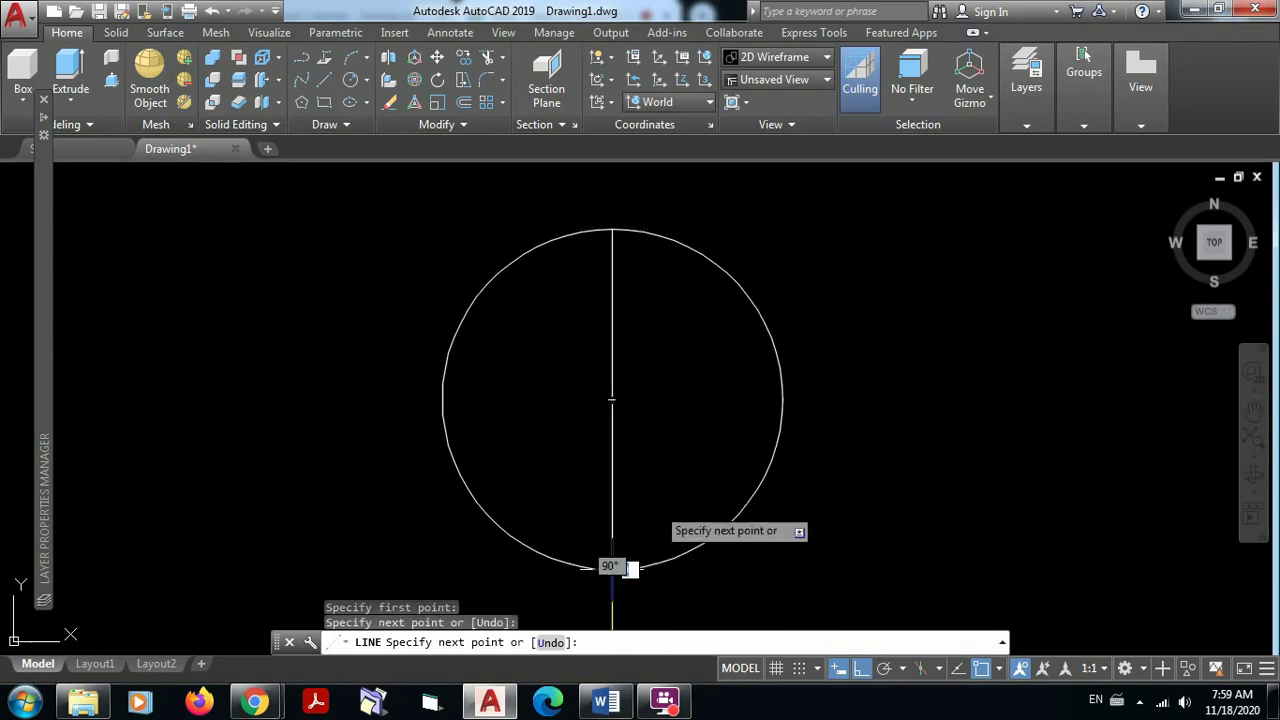
key("Escape")
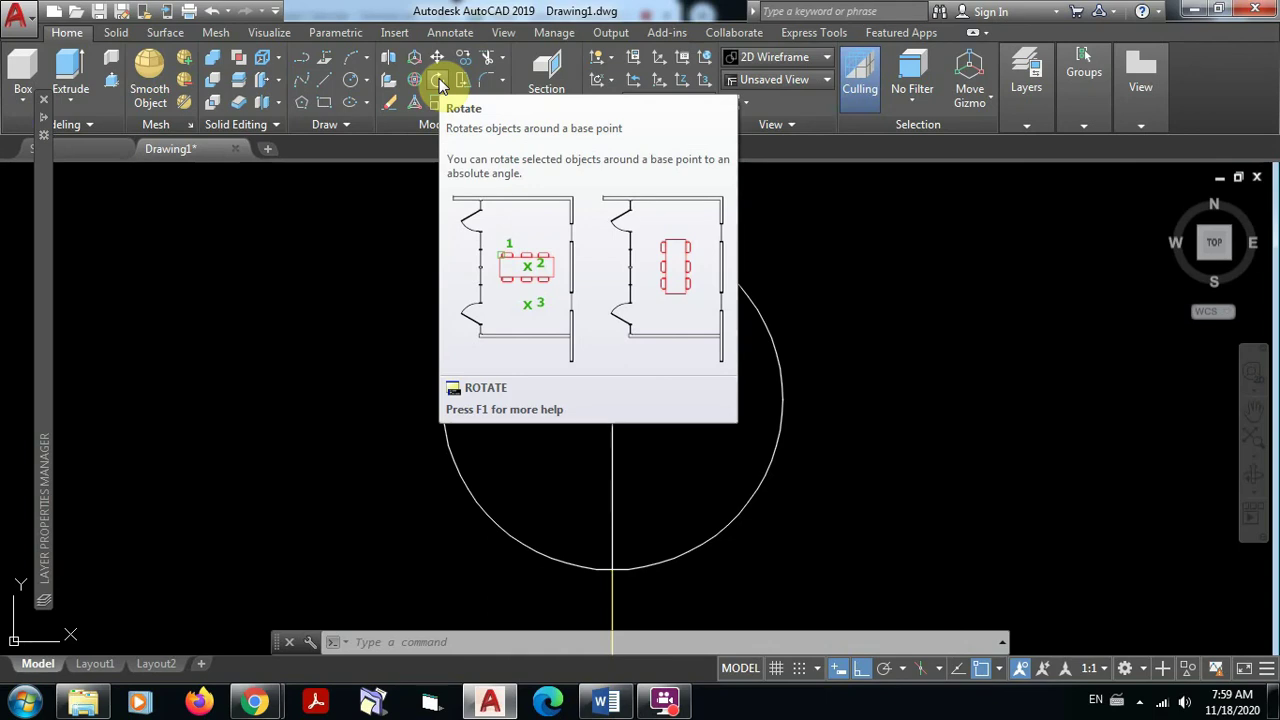
Rotate the vertical diameter line 45 degrees about the circle's center
left_click(437, 80)
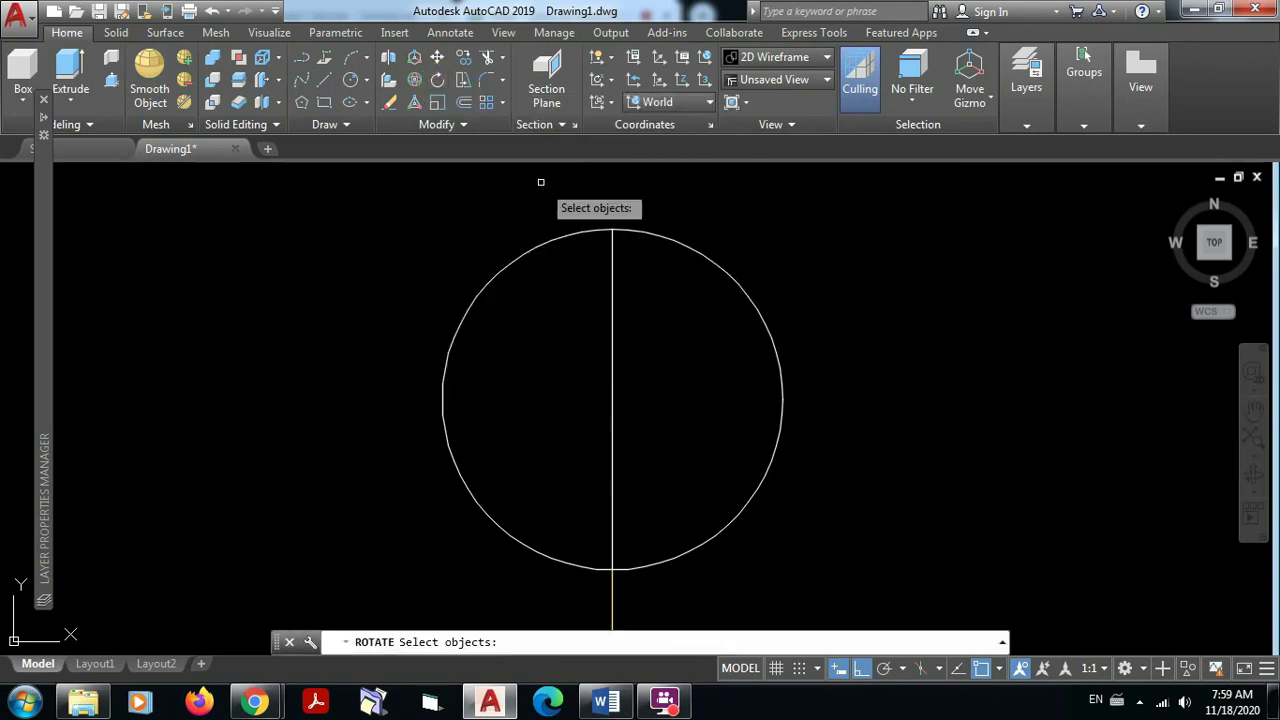
left_click(612, 289)
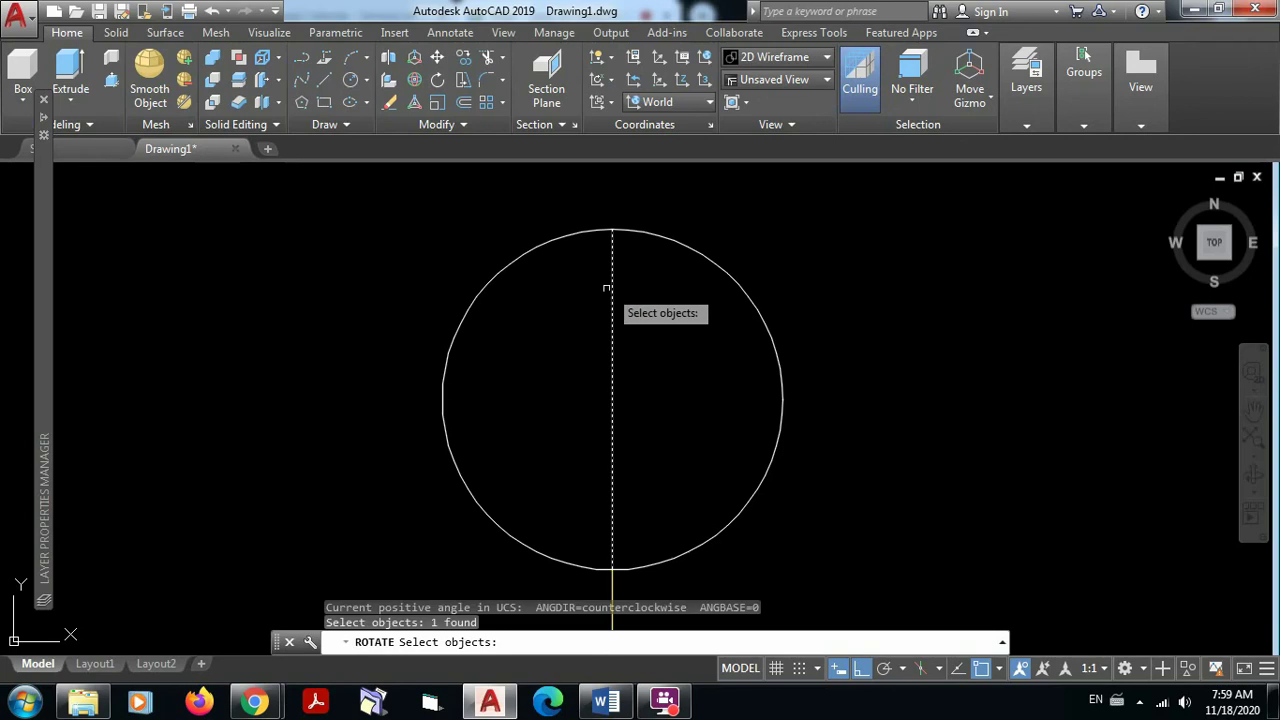
key("Return")
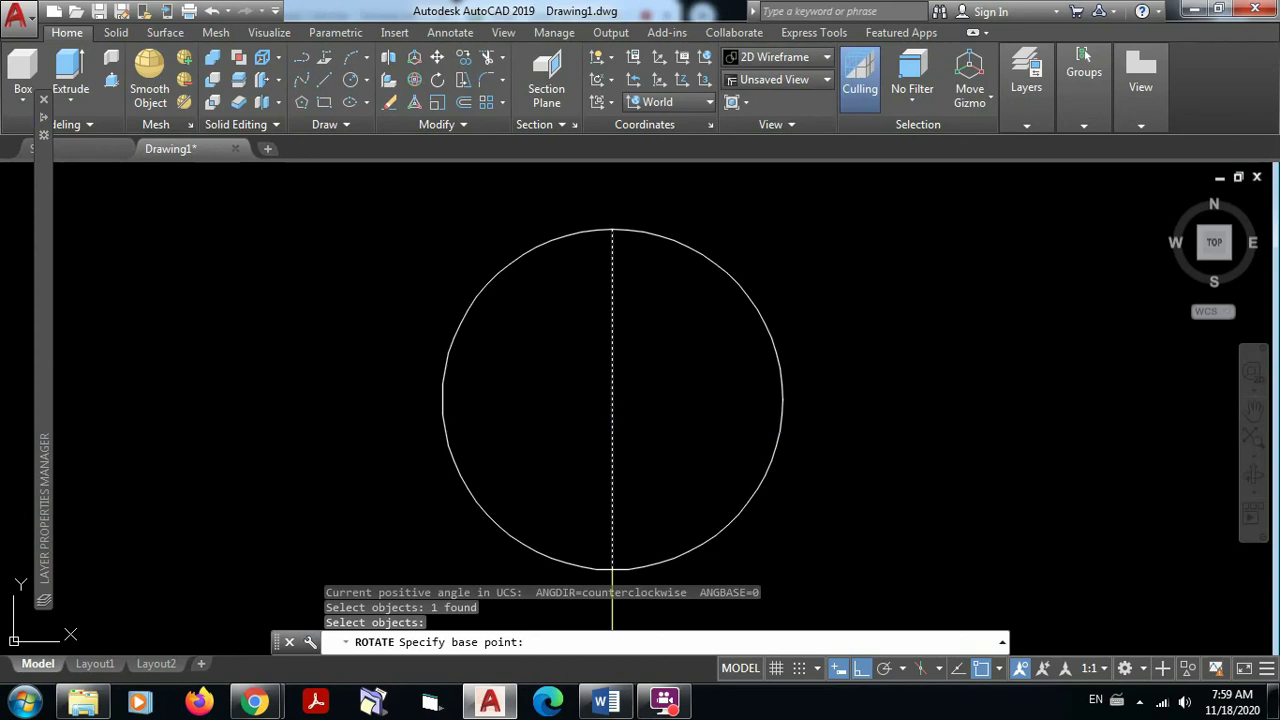
left_click(612, 400)
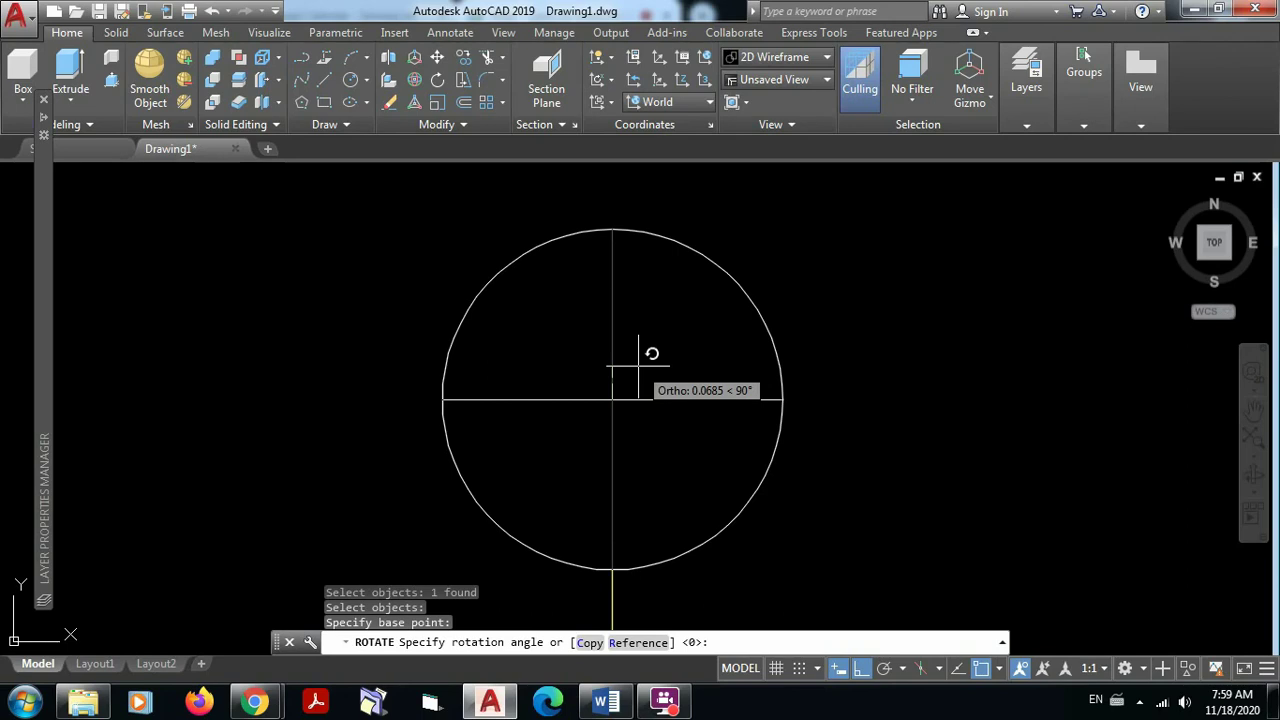
type("45")
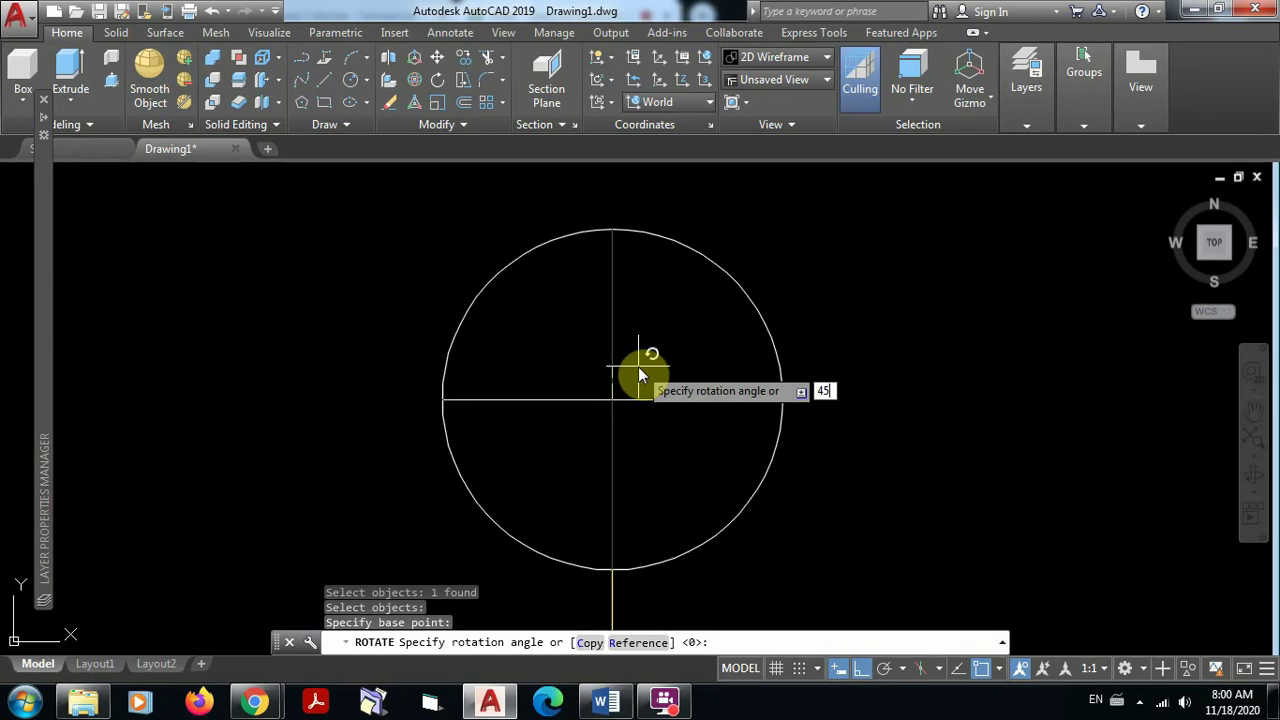
key("Return")
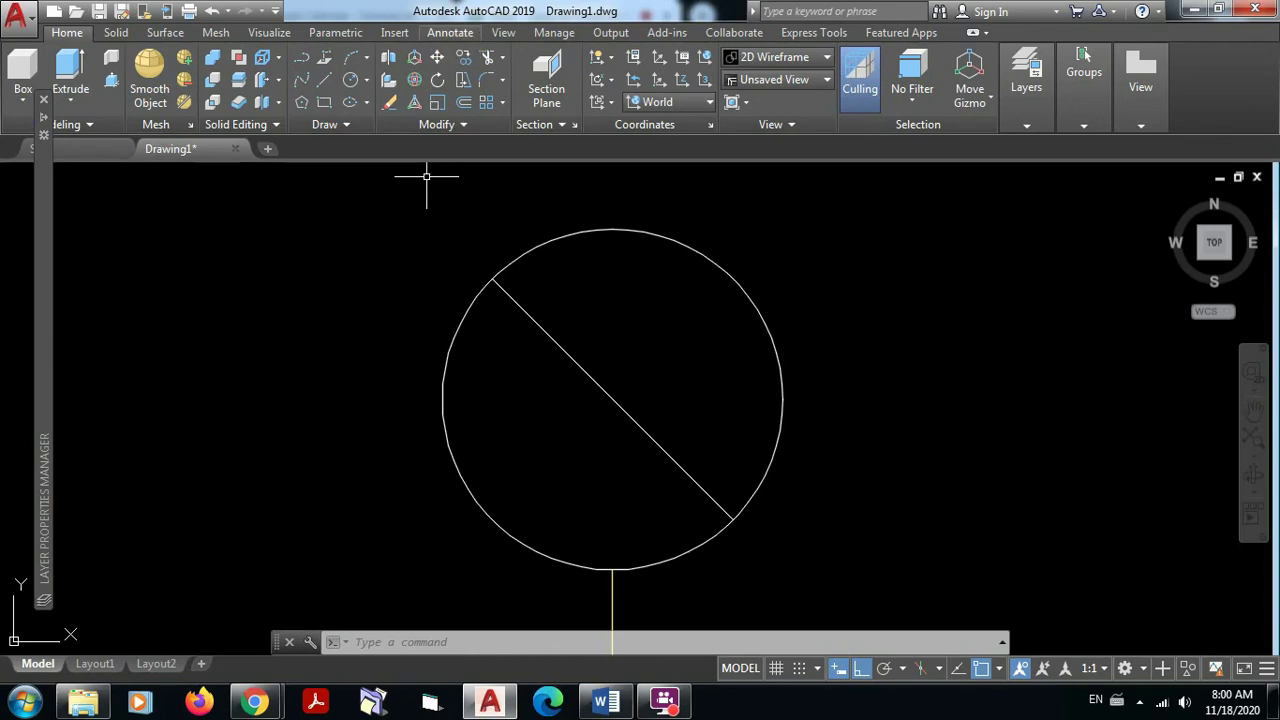
mouse_move(500, 703)
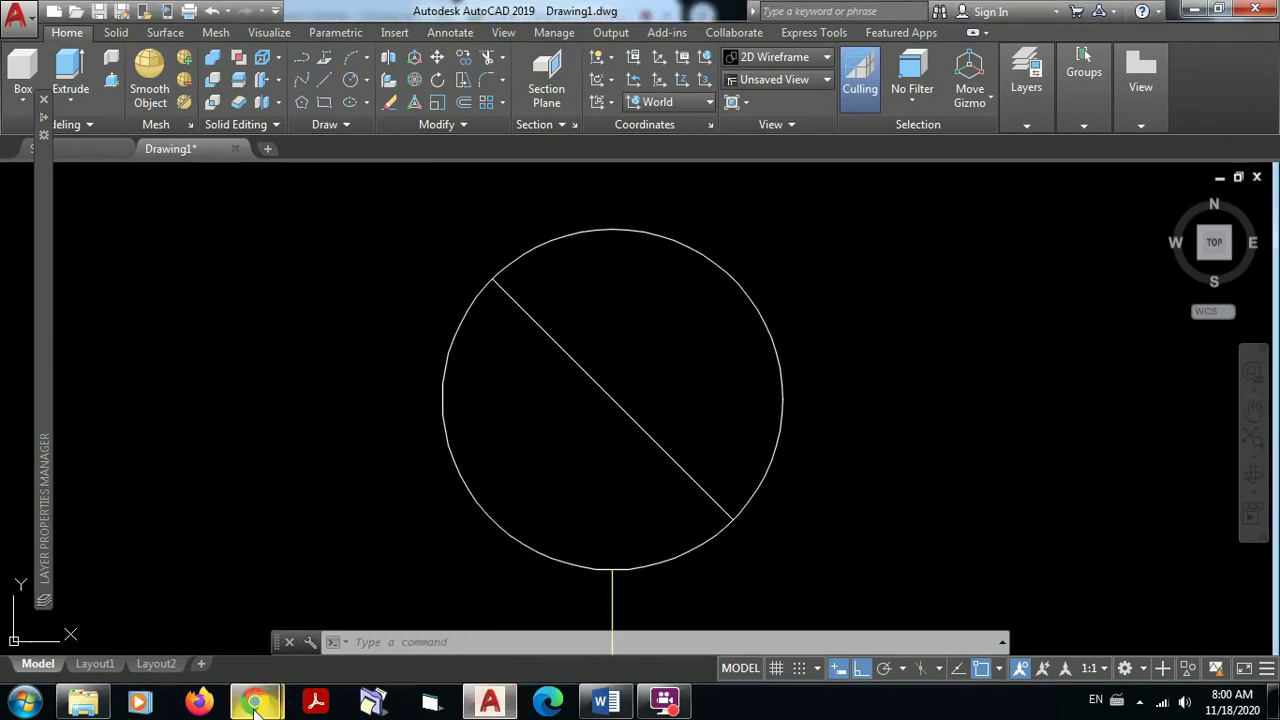
mouse_move(255, 700)
left_click(195, 634)
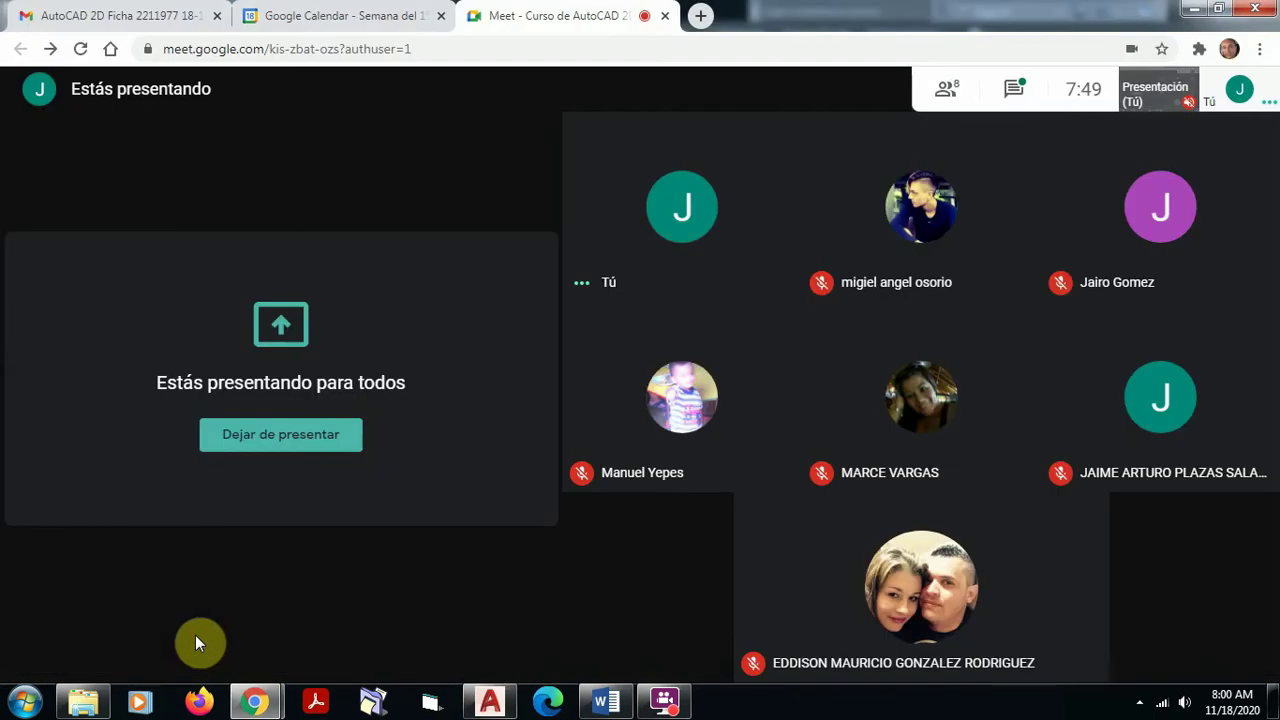
mouse_move(400, 626)
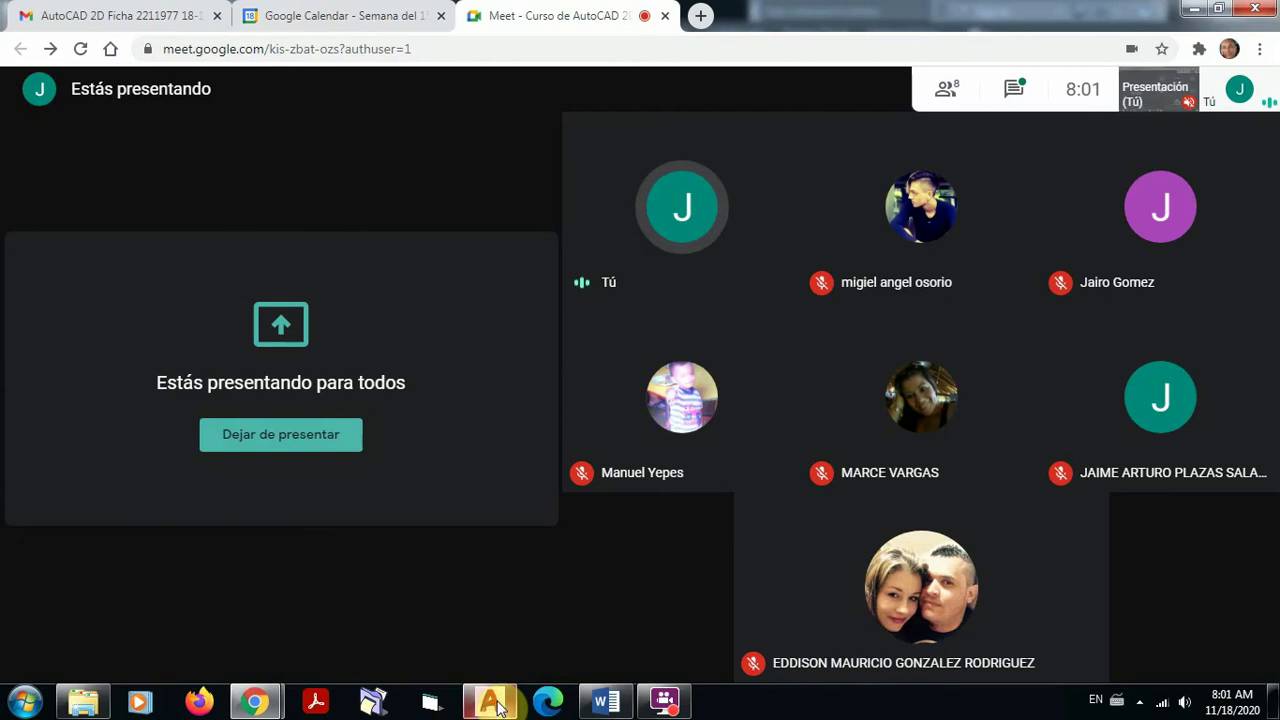
mouse_move(494, 700)
left_click(514, 632)
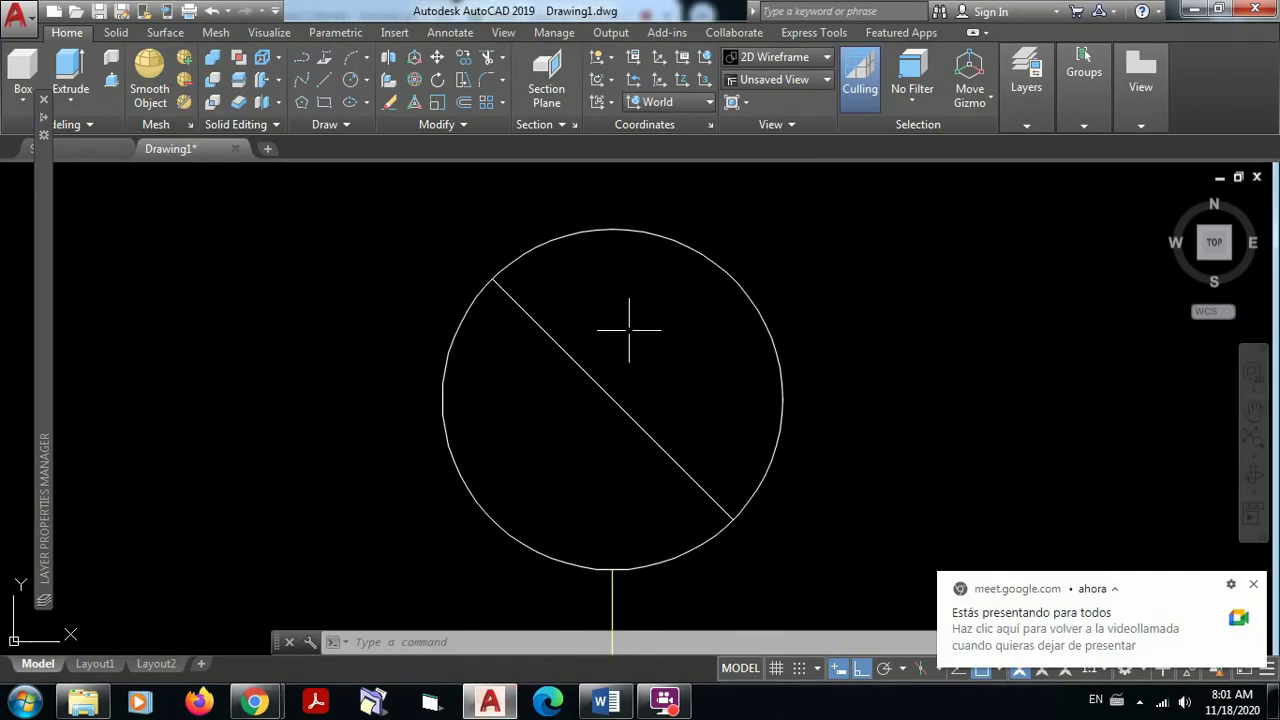
Undo the last rotation and rotate the circle's vertical diameter line again by 45° about the circle's centre
left_click(213, 12)
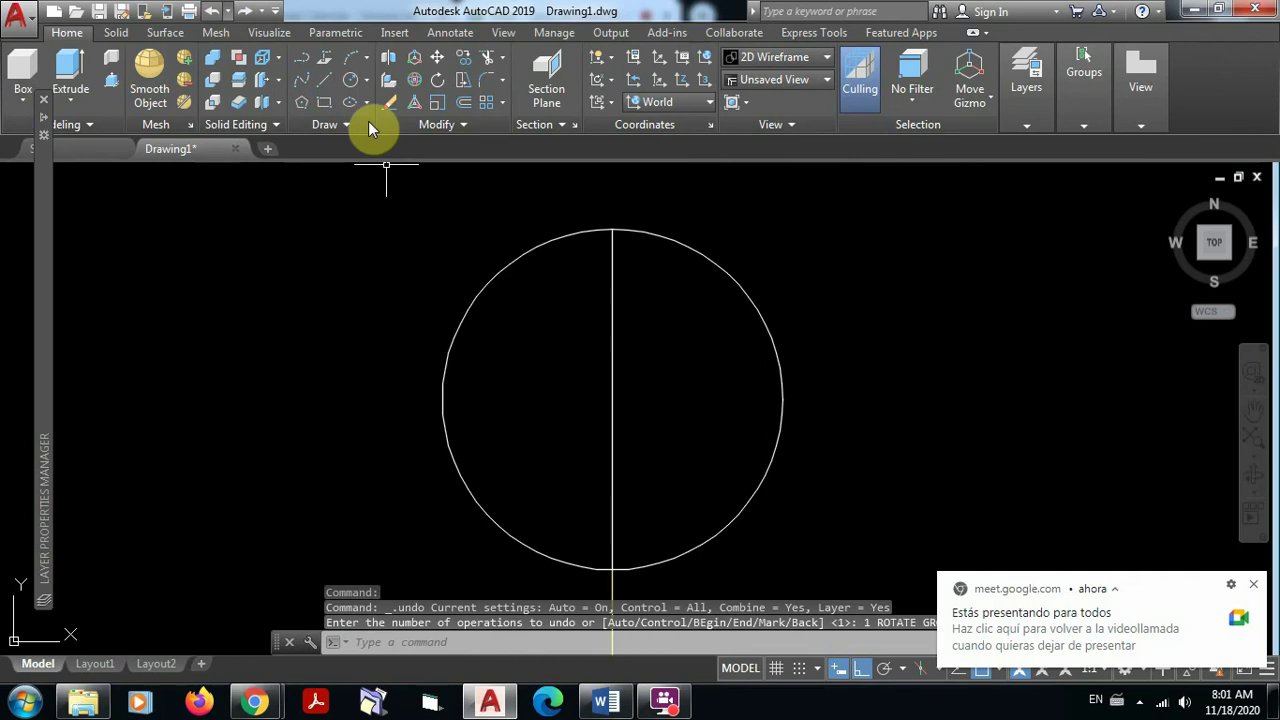
left_click(437, 81)
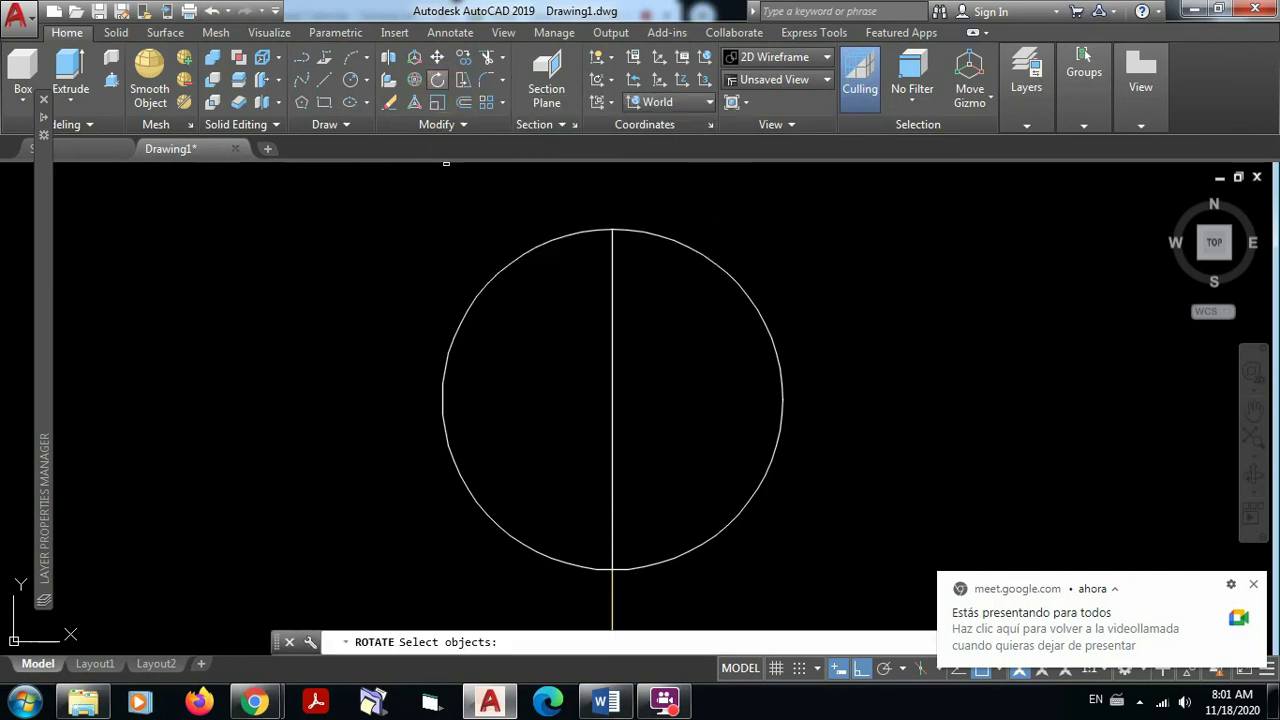
left_click(612, 303)
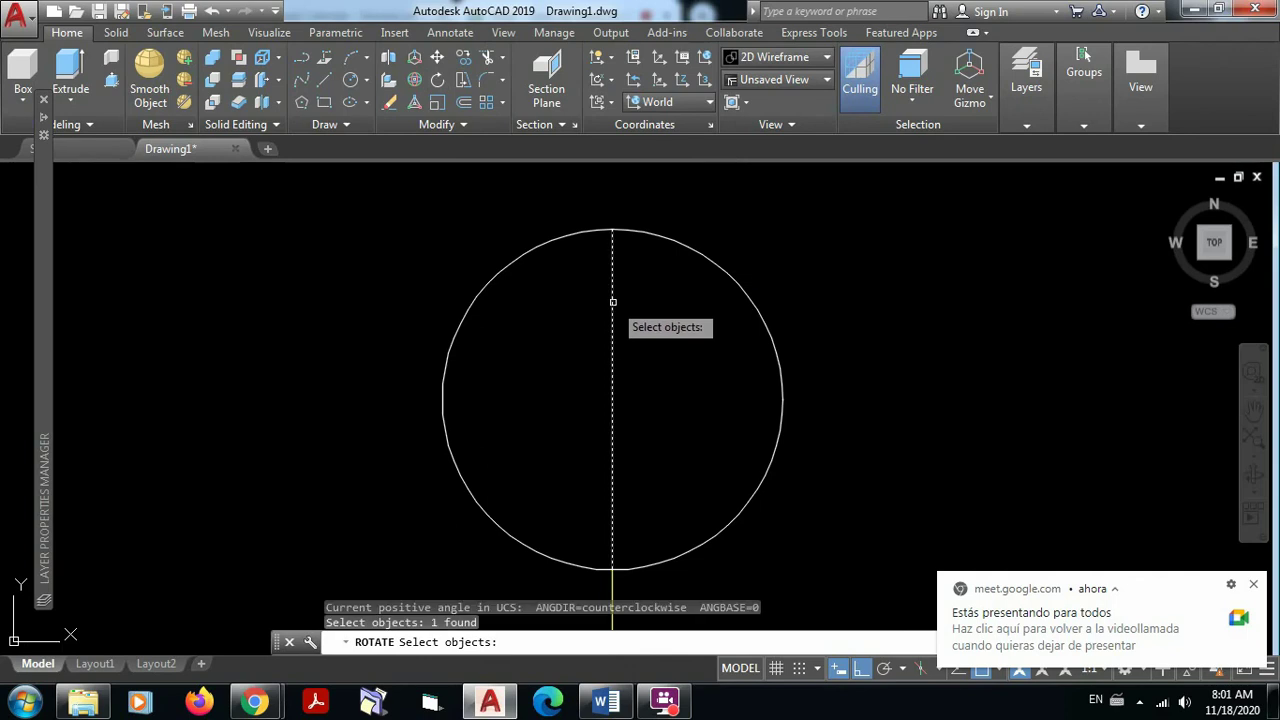
key("Return")
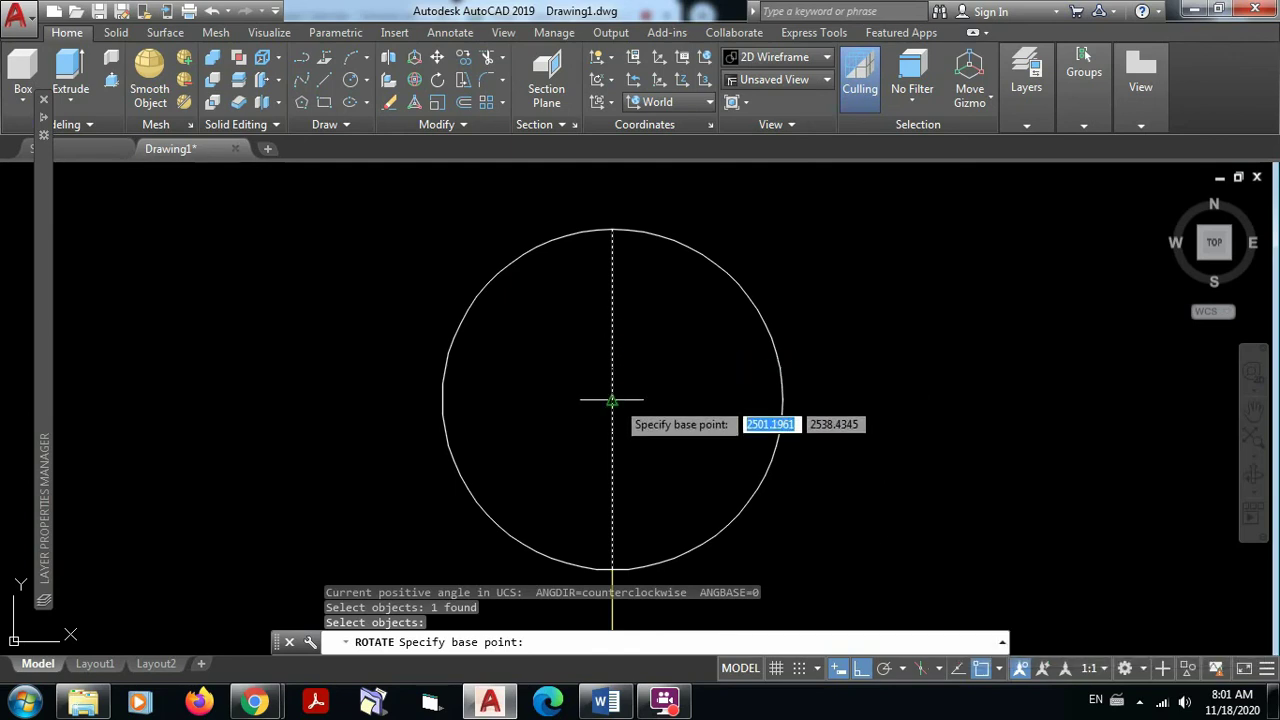
left_click(612, 400)
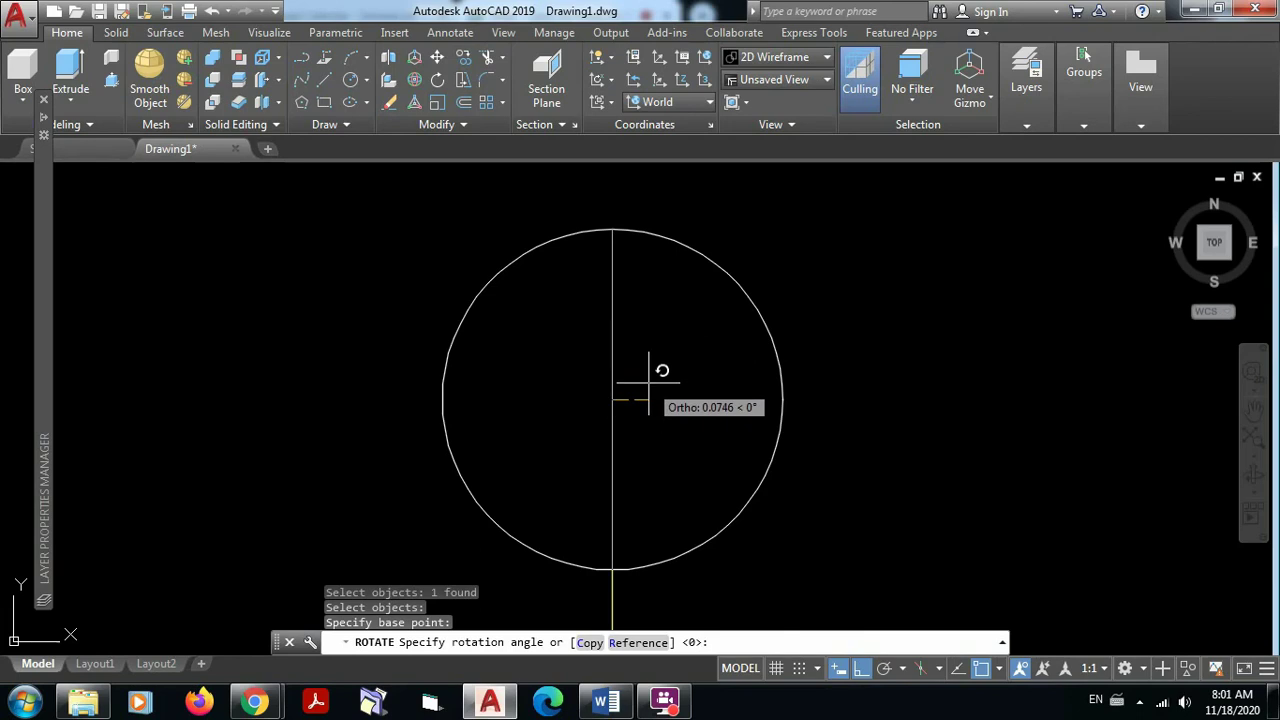
type("45")
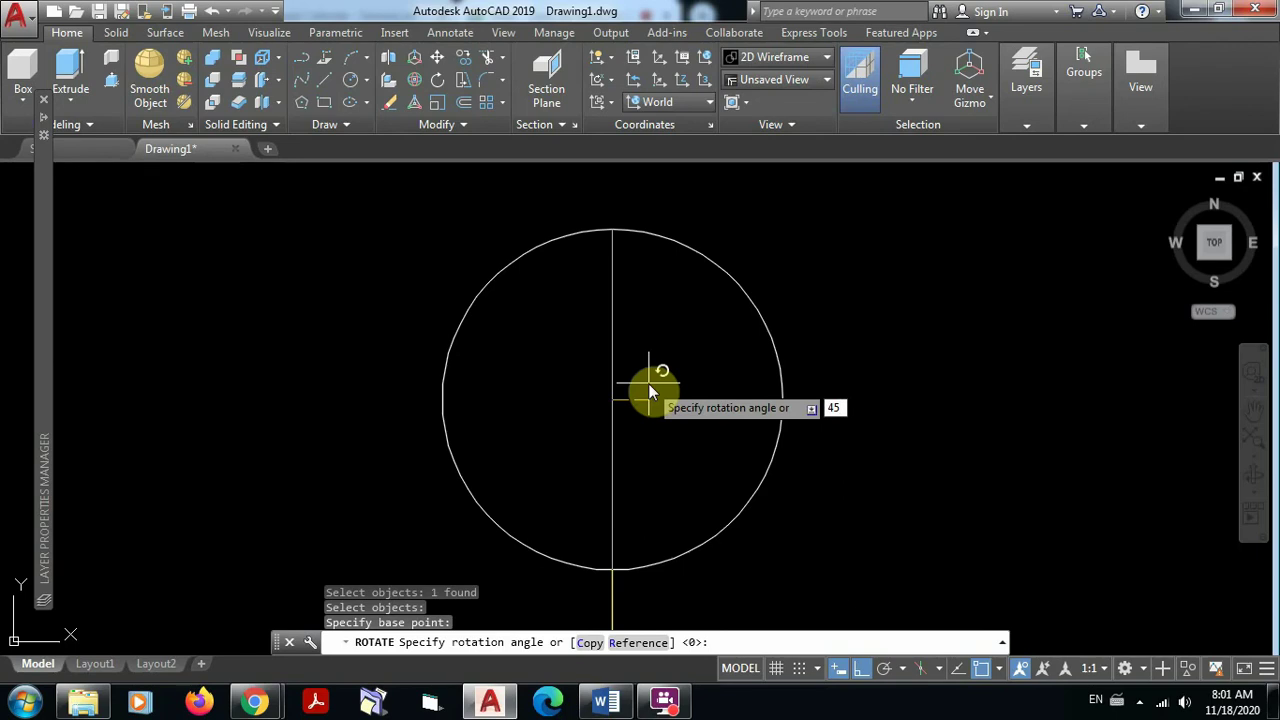
key("Return")
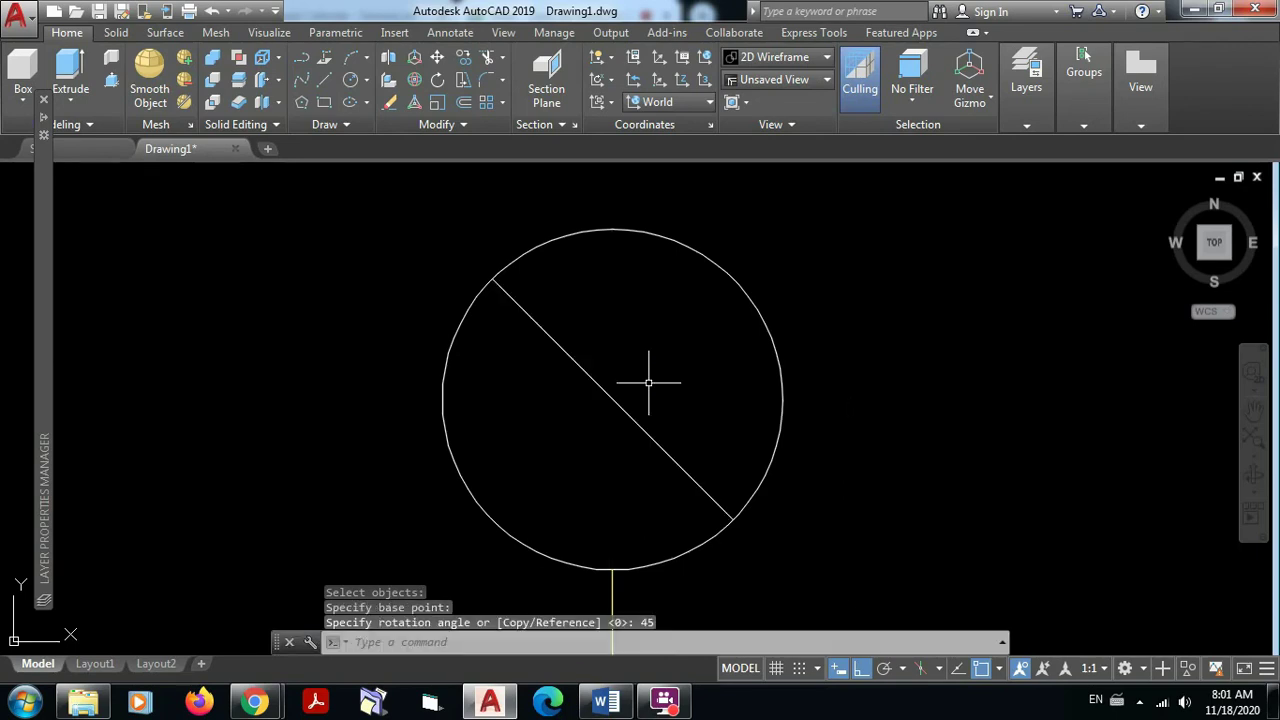
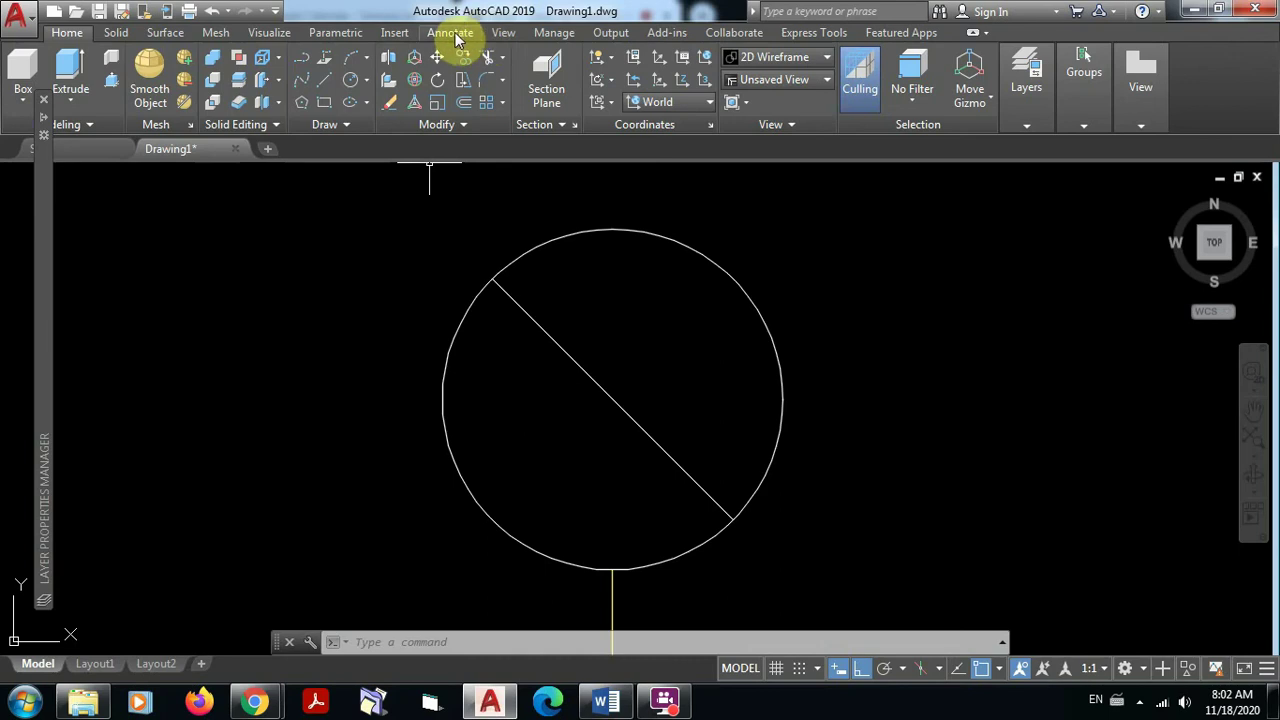
Close the Layer Properties Manager palette to free access to the annotation tools
left_click(452, 33)
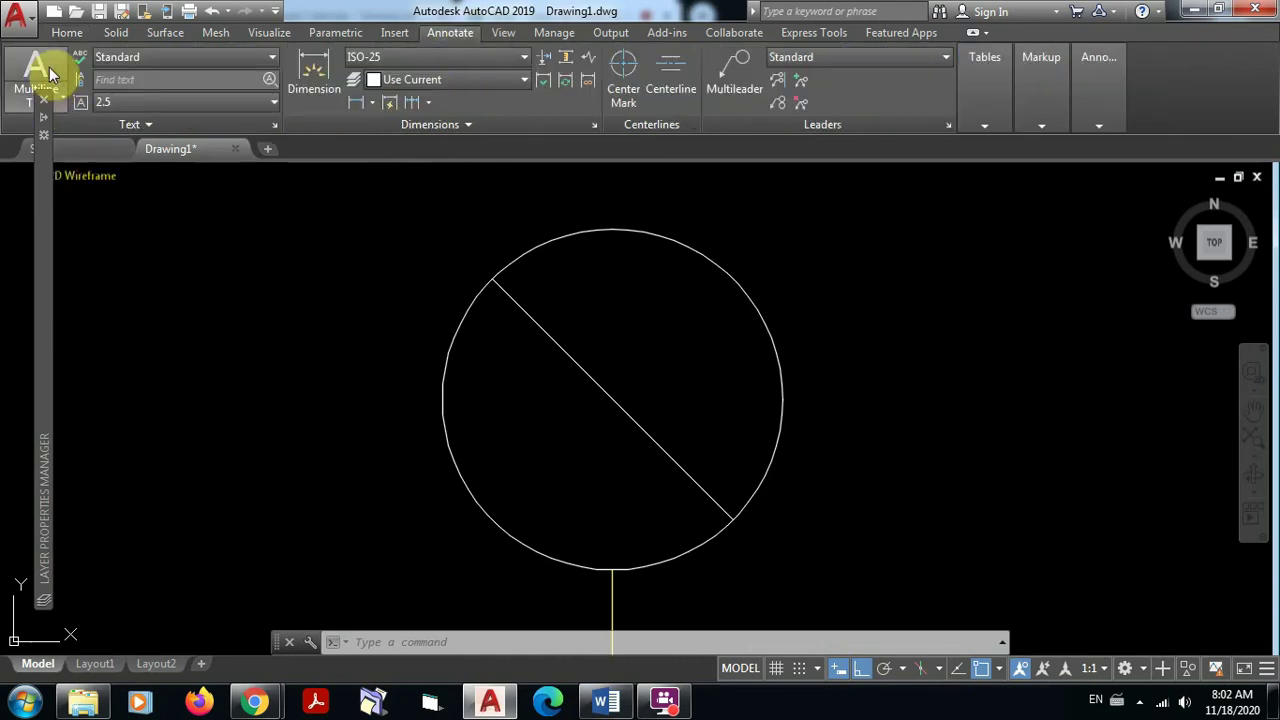
mouse_move(42, 225)
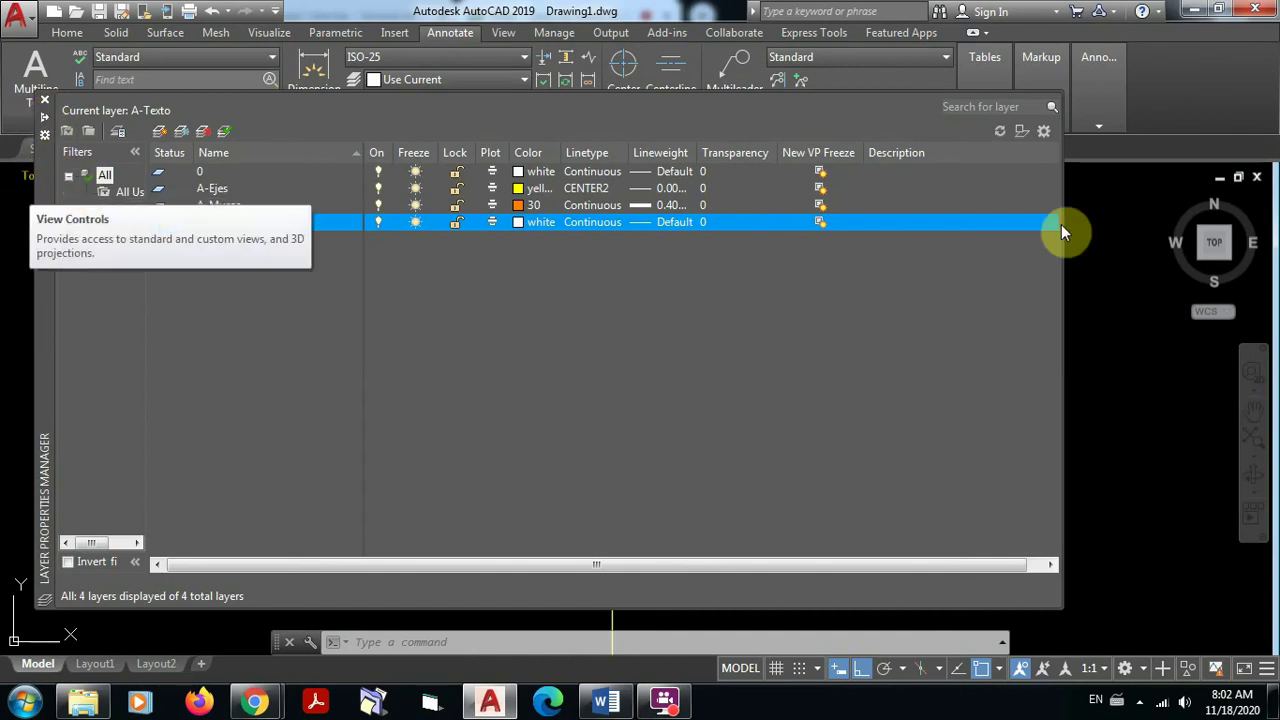
left_click(46, 104)
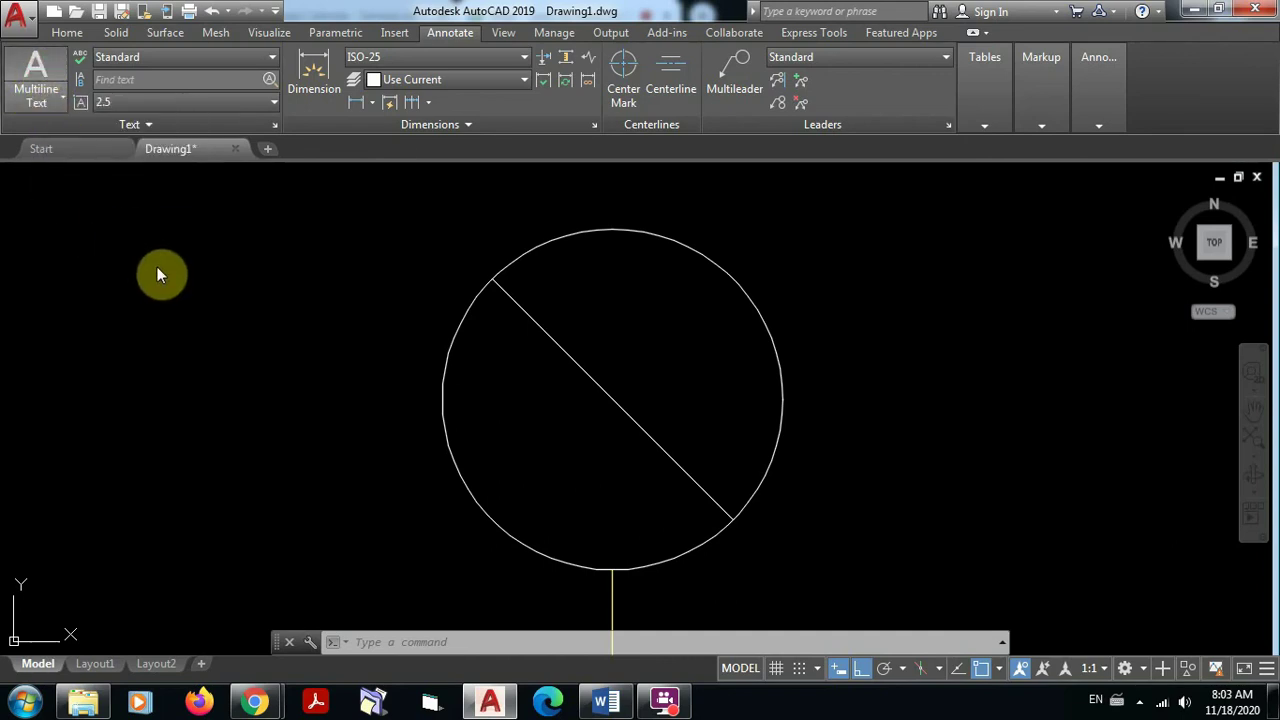
Start a multiline text whose box spans the two endpoints of the diagonal line inside the circle
left_click(36, 78)
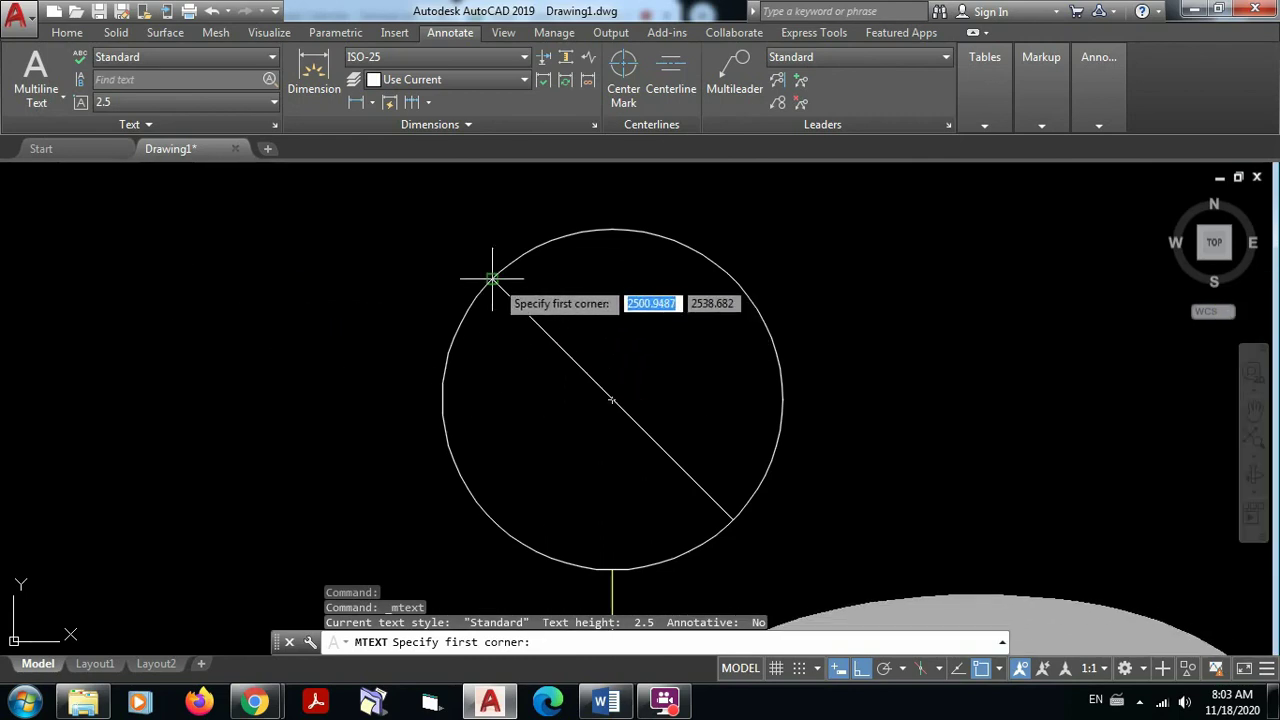
scroll(610, 315, "up", 5)
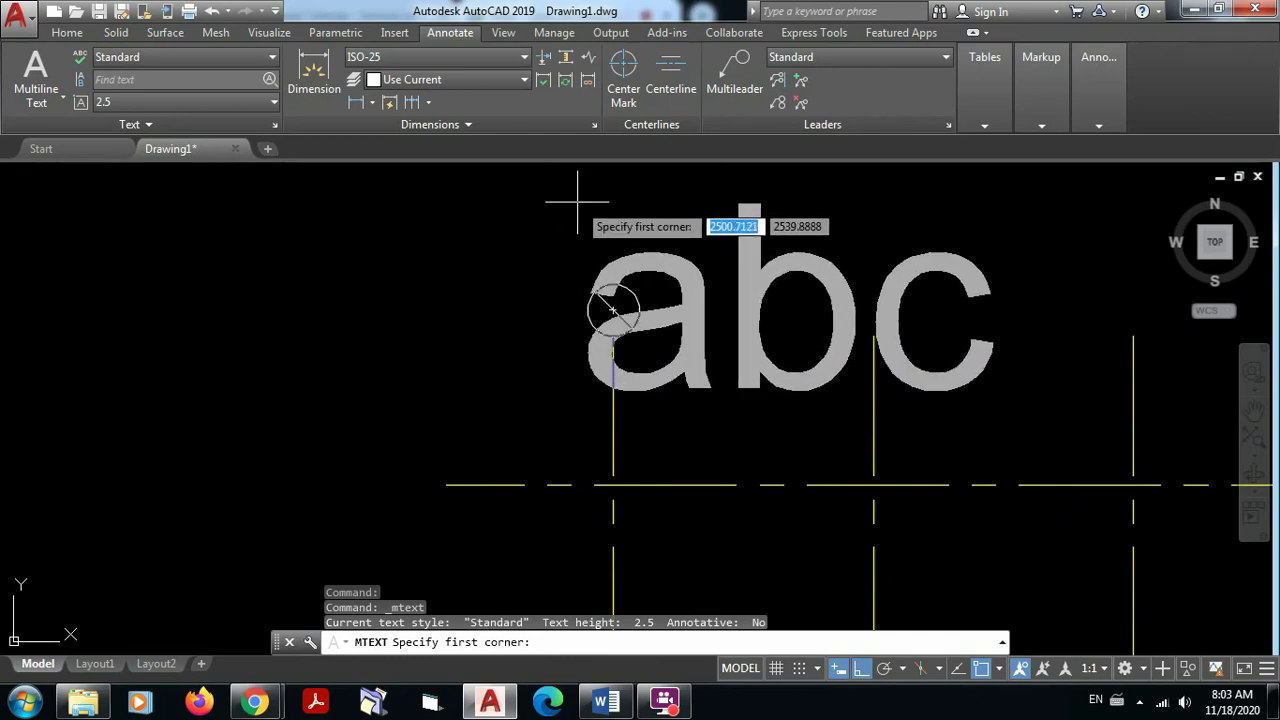
scroll(630, 293, "up", 2)
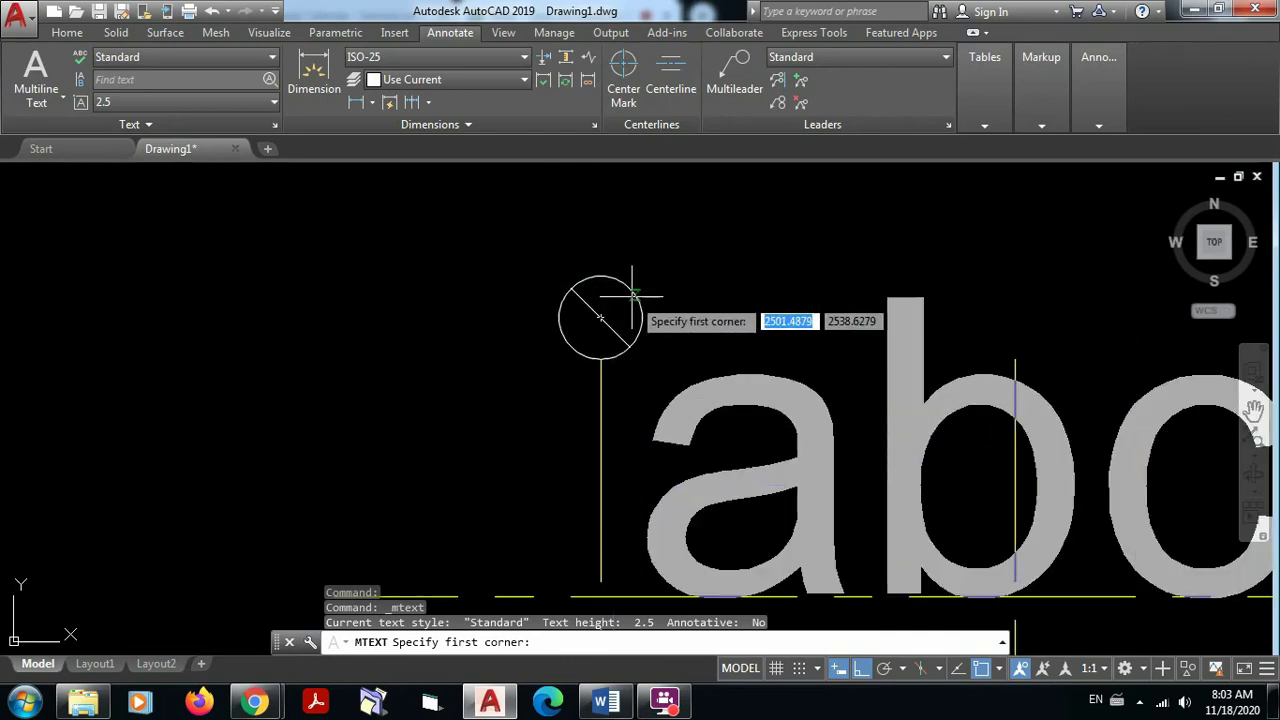
scroll(632, 296, "up", 3)
scroll(555, 240, "down", 2)
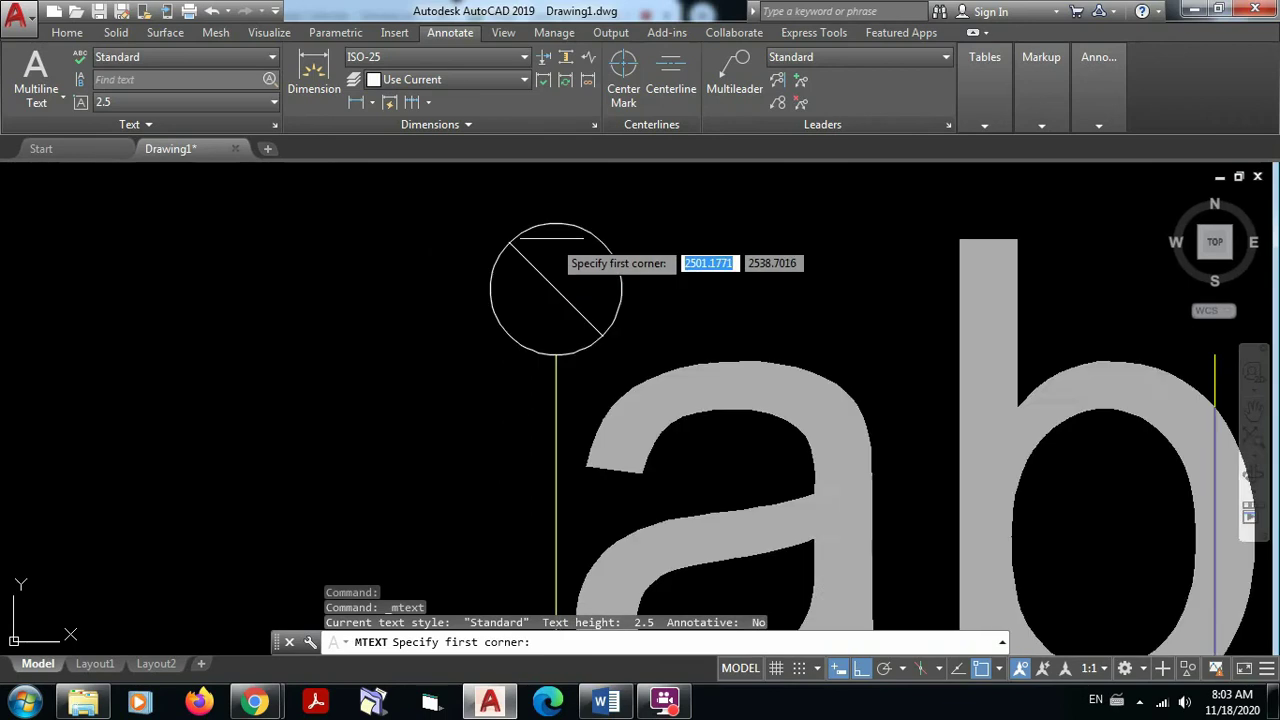
scroll(544, 245, "up", 3)
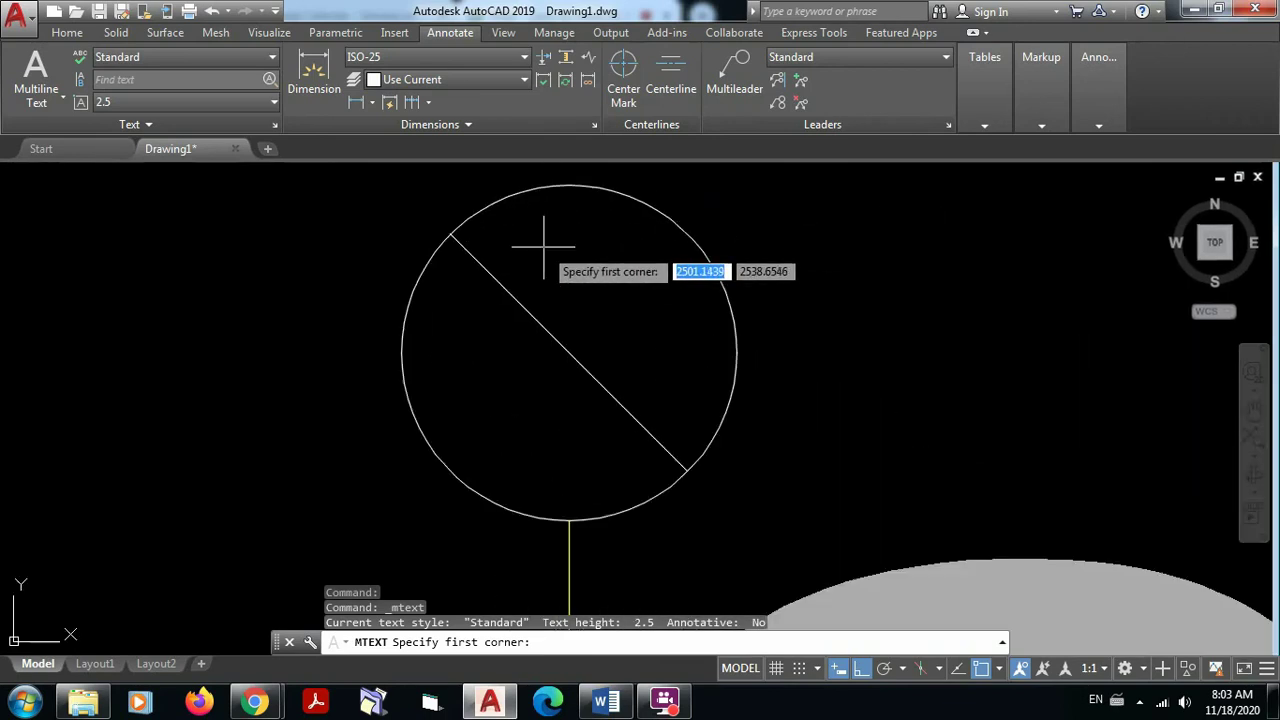
left_click(450, 233)
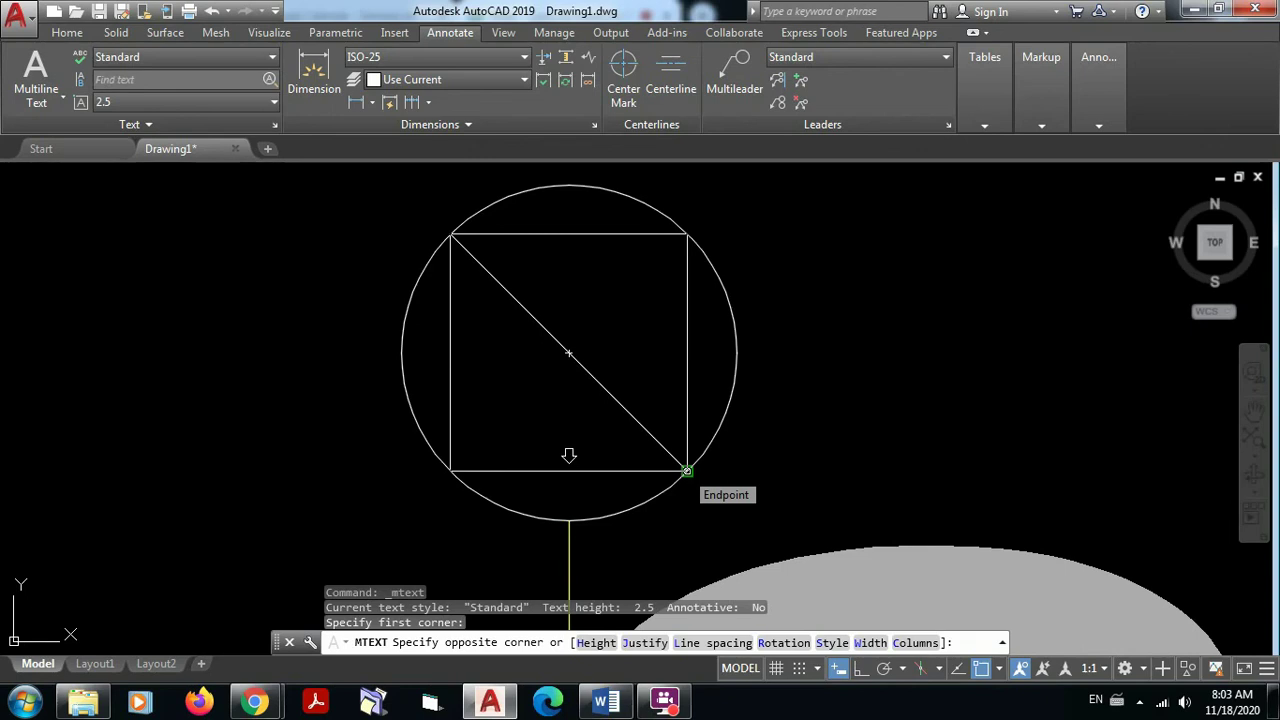
left_click(686, 470)
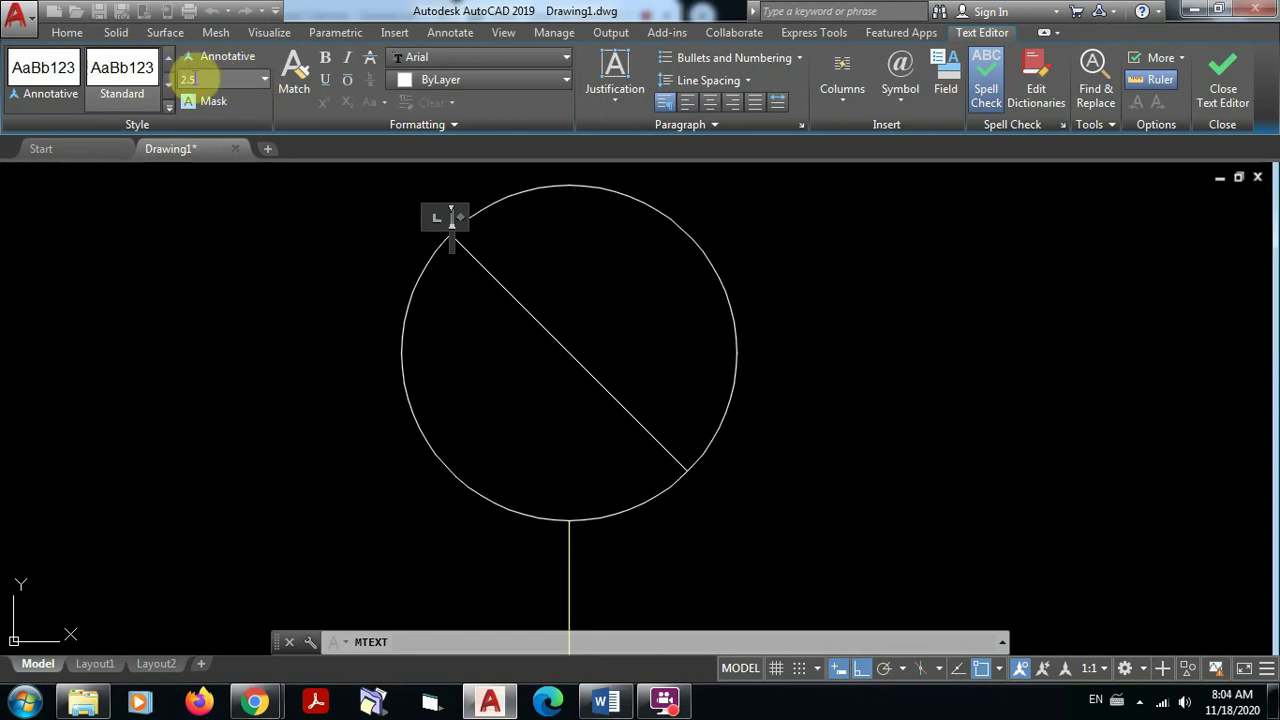
Set the height of the new multiline text to 0.50
left_click(200, 79)
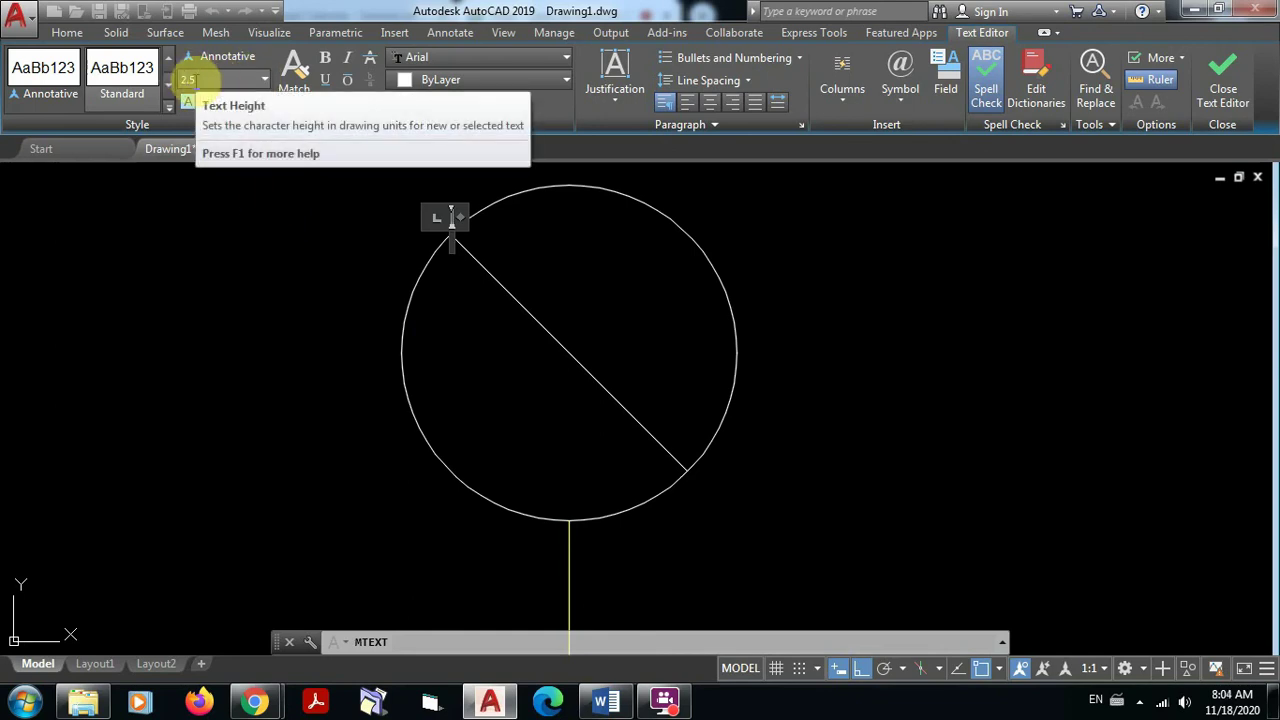
left_click(265, 80)
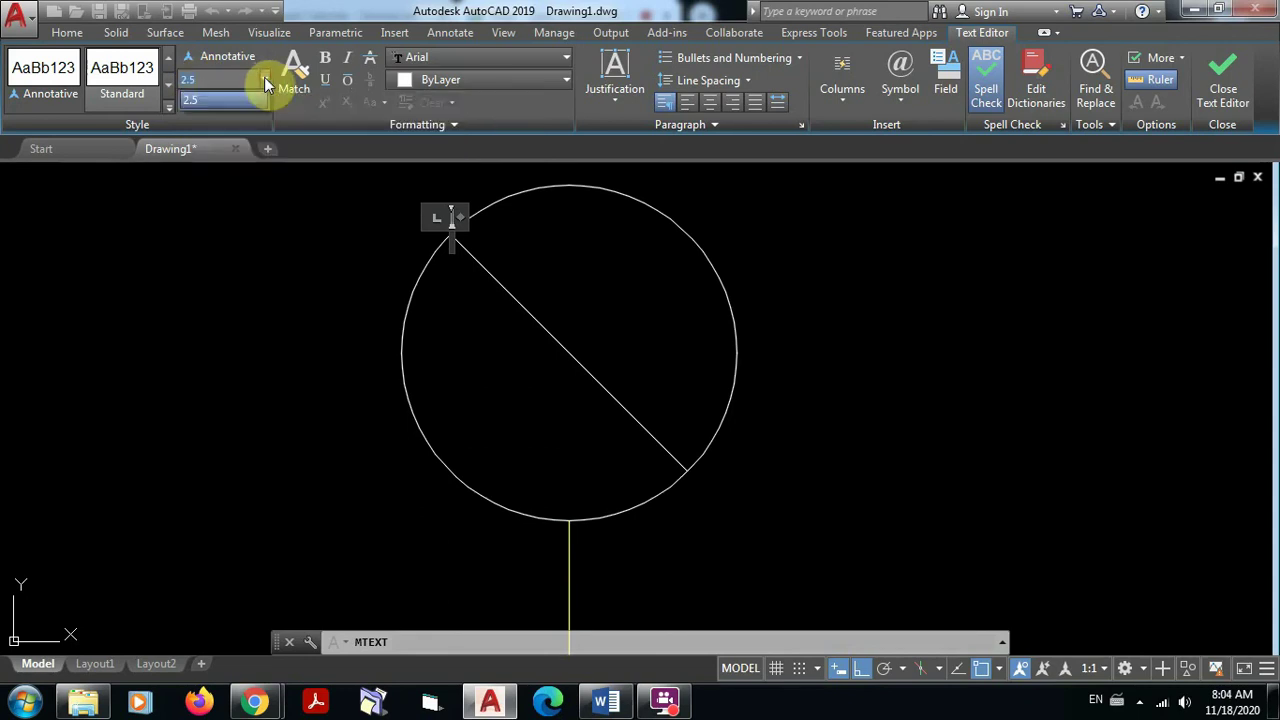
left_click(205, 77)
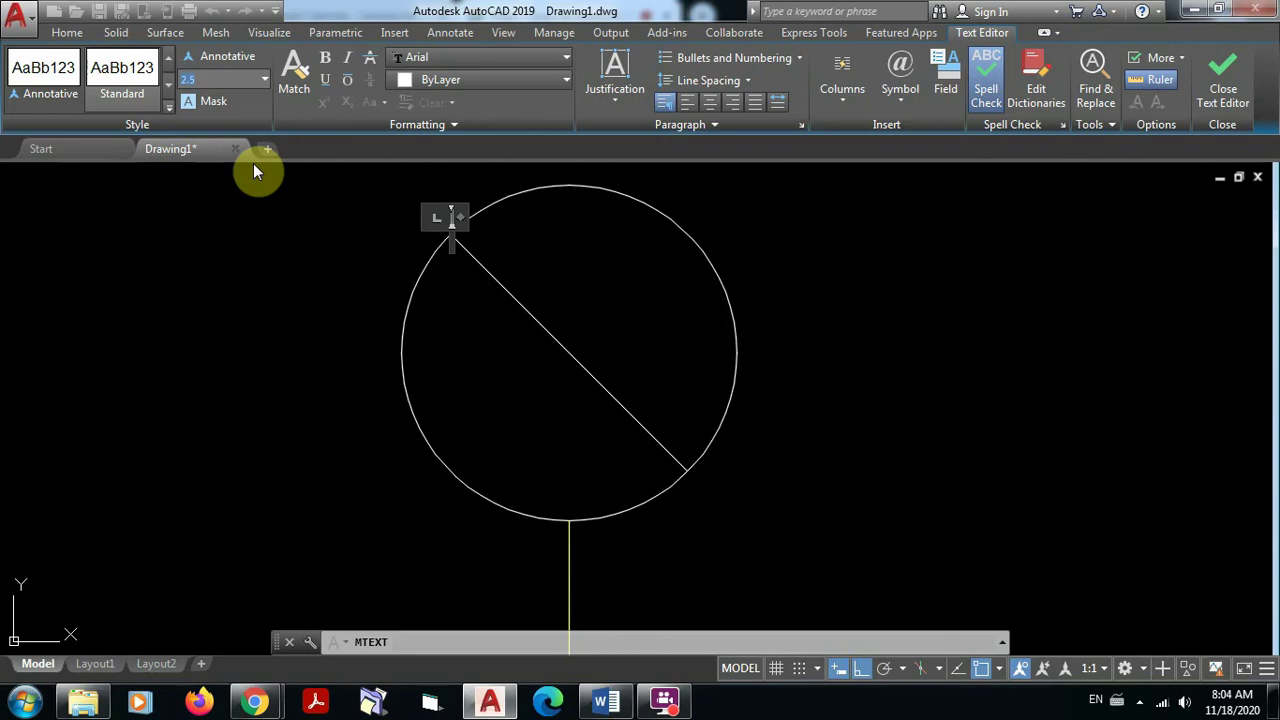
type("0")
type(".50")
key("Return")
left_click(203, 79)
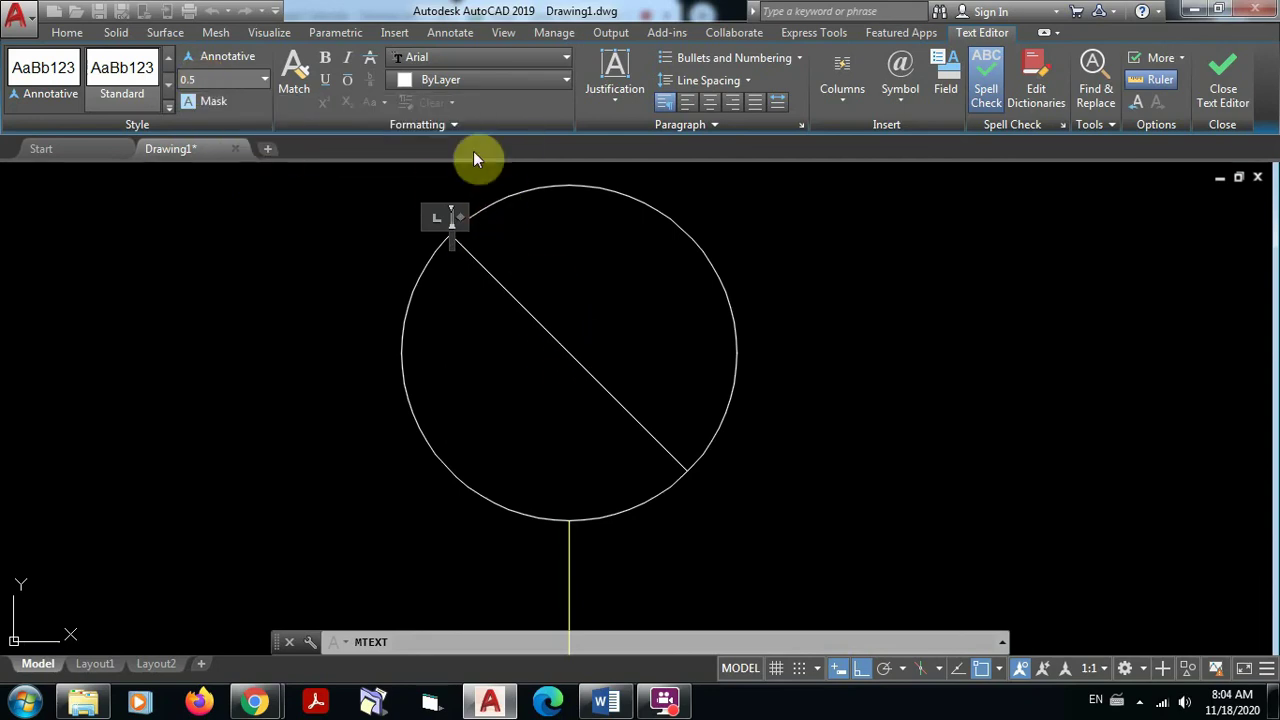
Justify the multiline text Middle Center, enter the letter A and finish the text
left_click(615, 98)
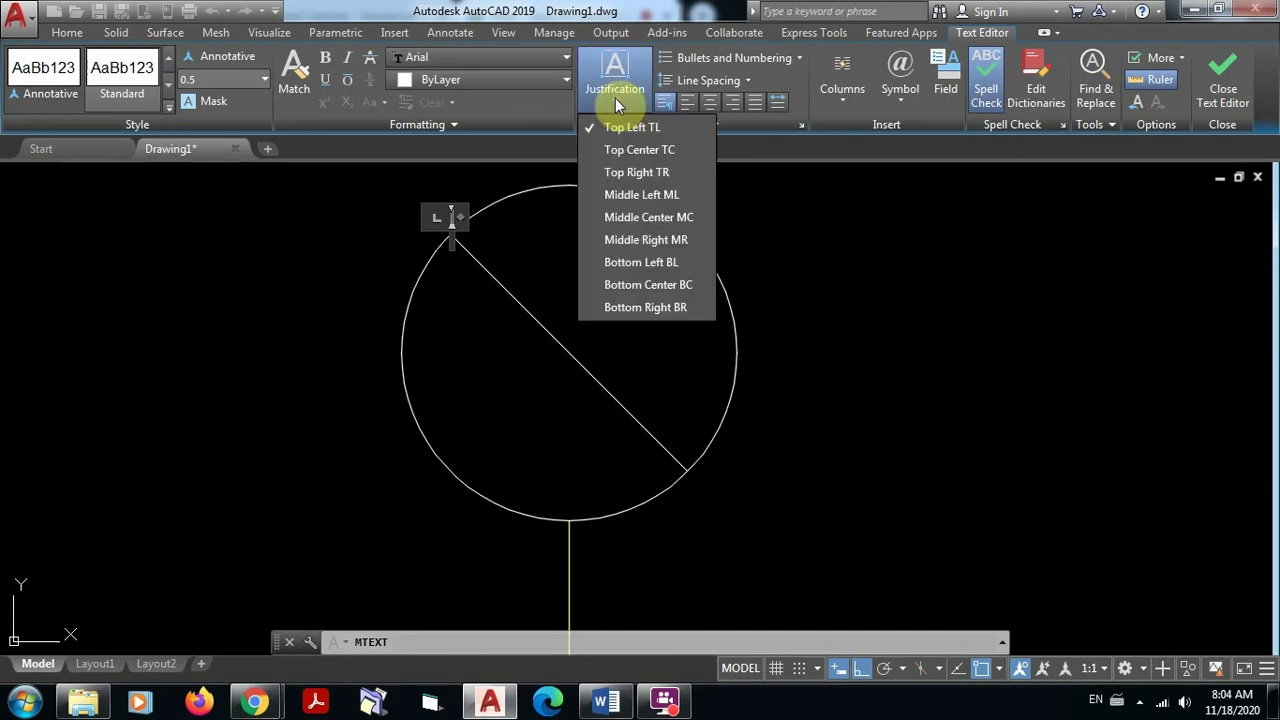
left_click(666, 219)
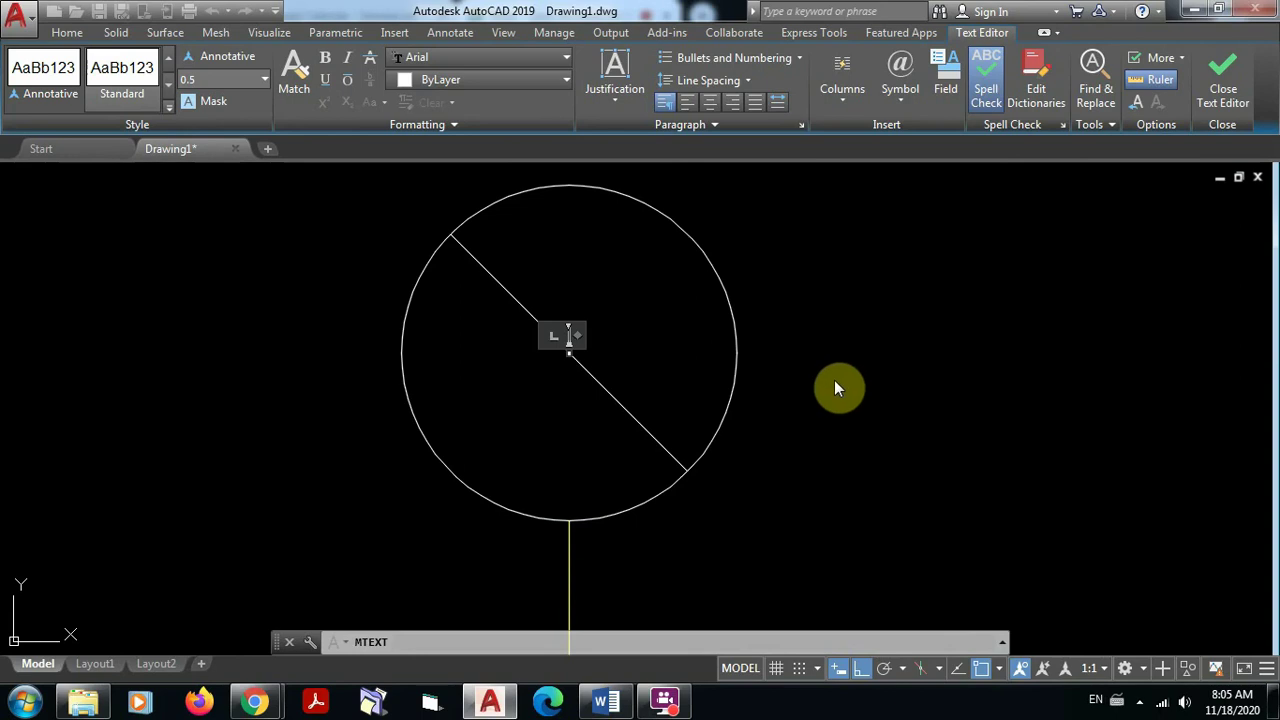
type("A")
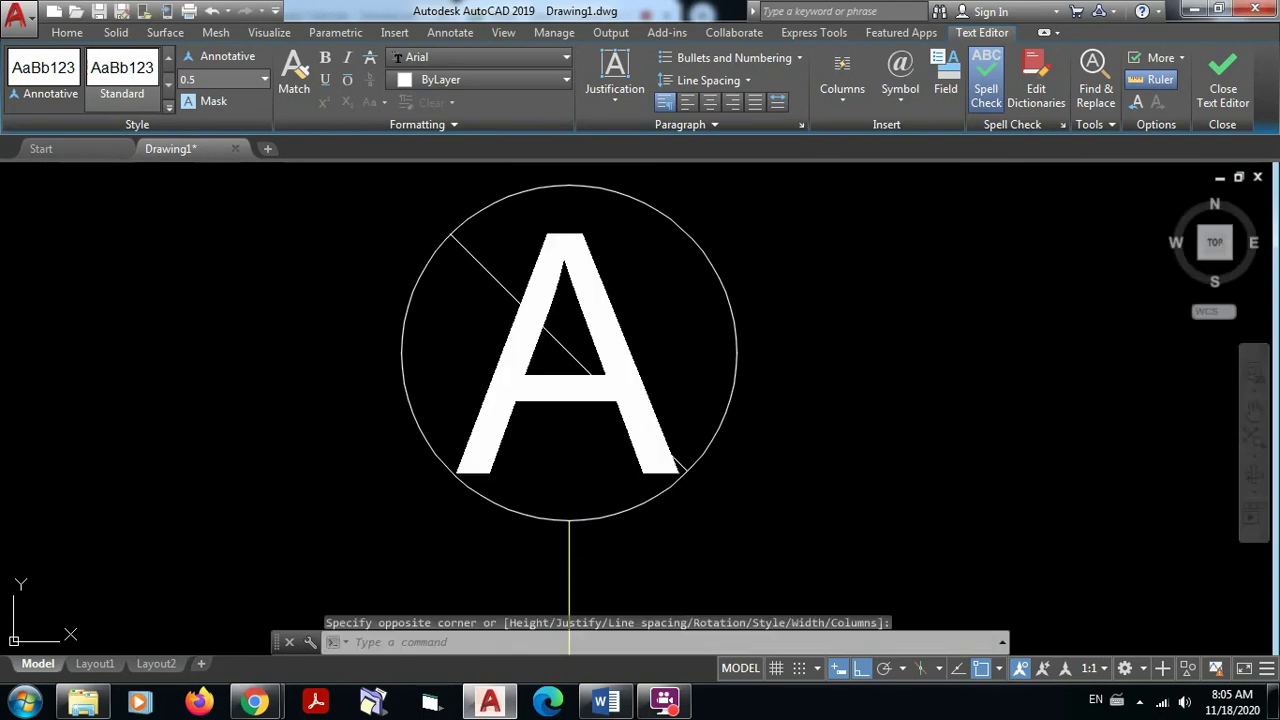
left_click(831, 379)
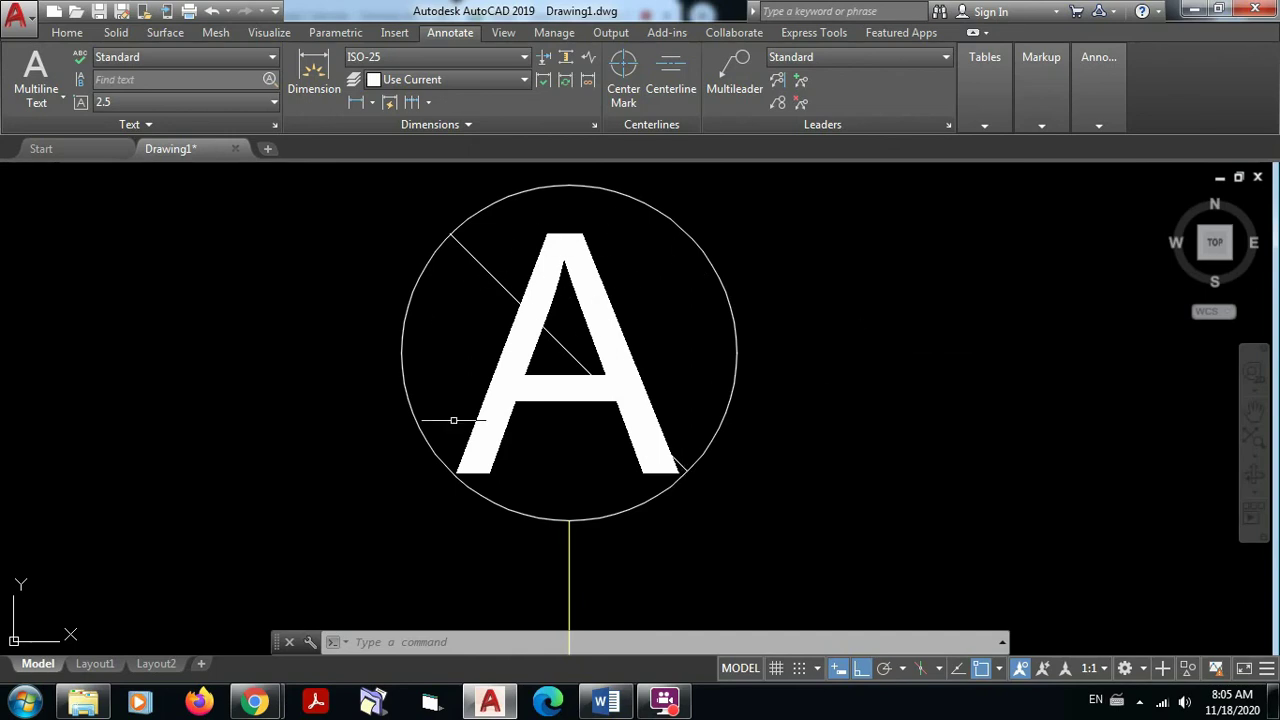
Reopen the letter A inside the circle for editing and set its text height to 0.40
left_click(570, 233)
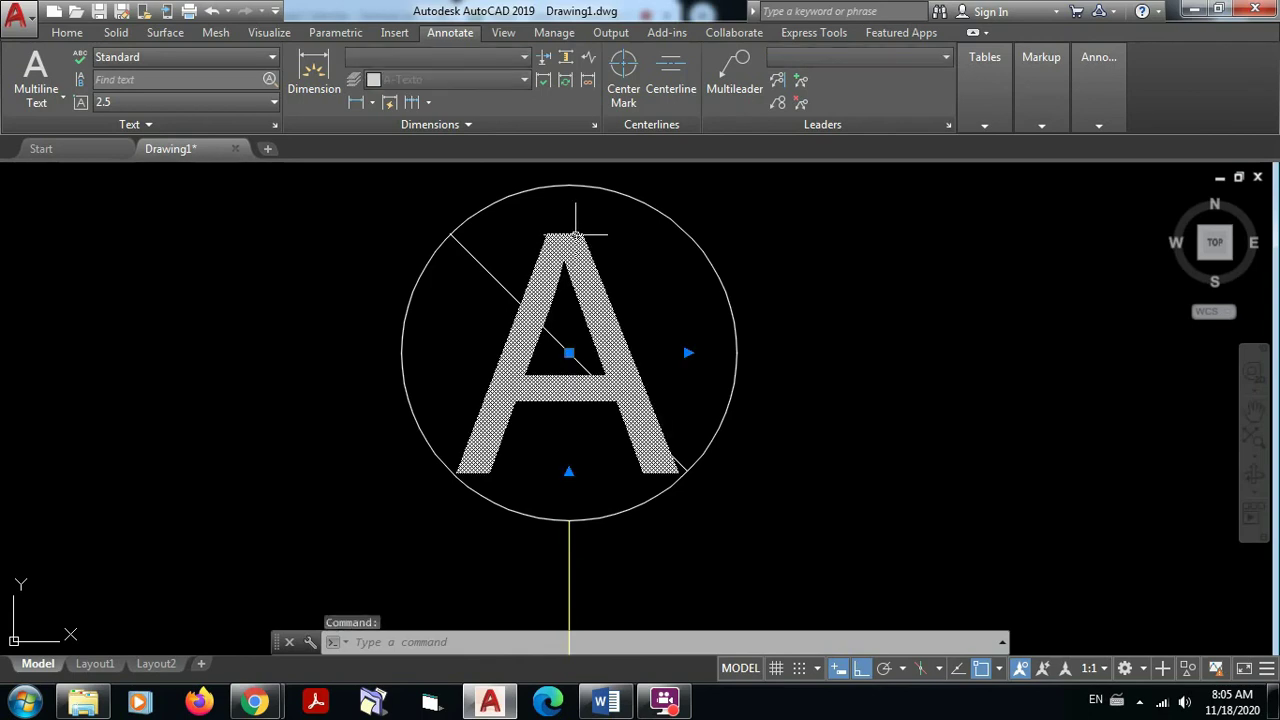
double_click(576, 234)
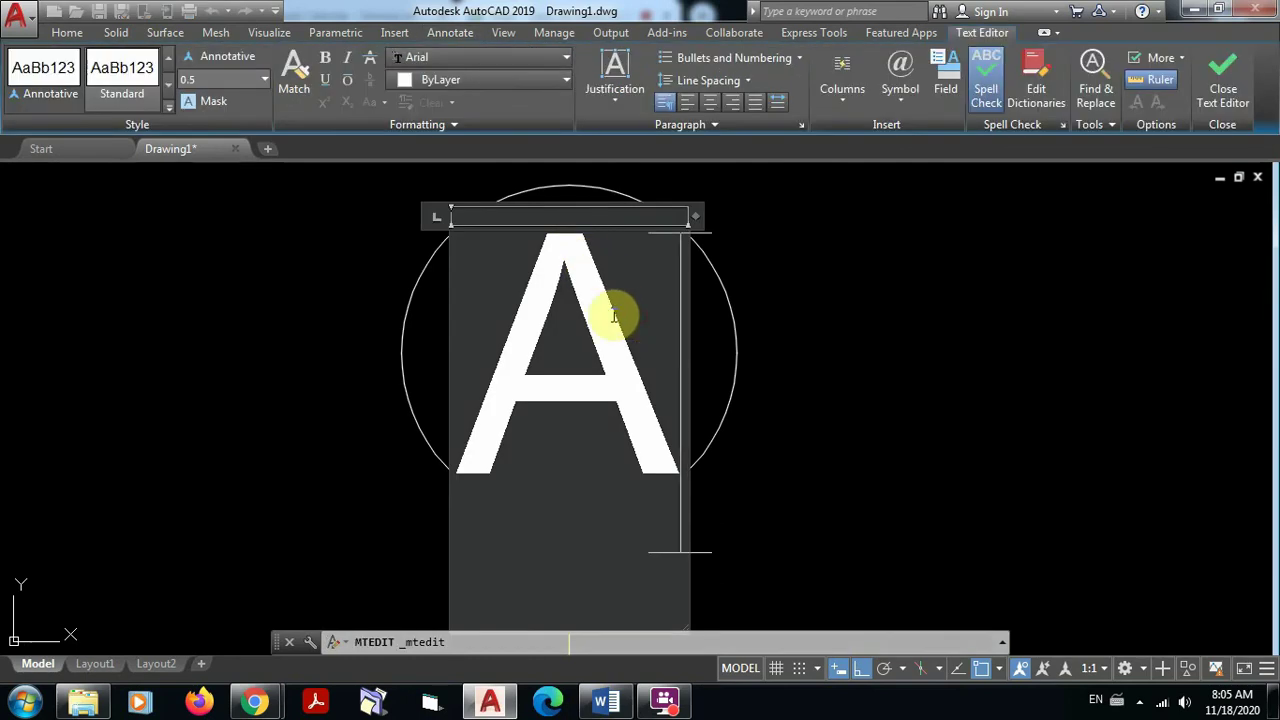
left_click_drag(608, 314, 508, 304)
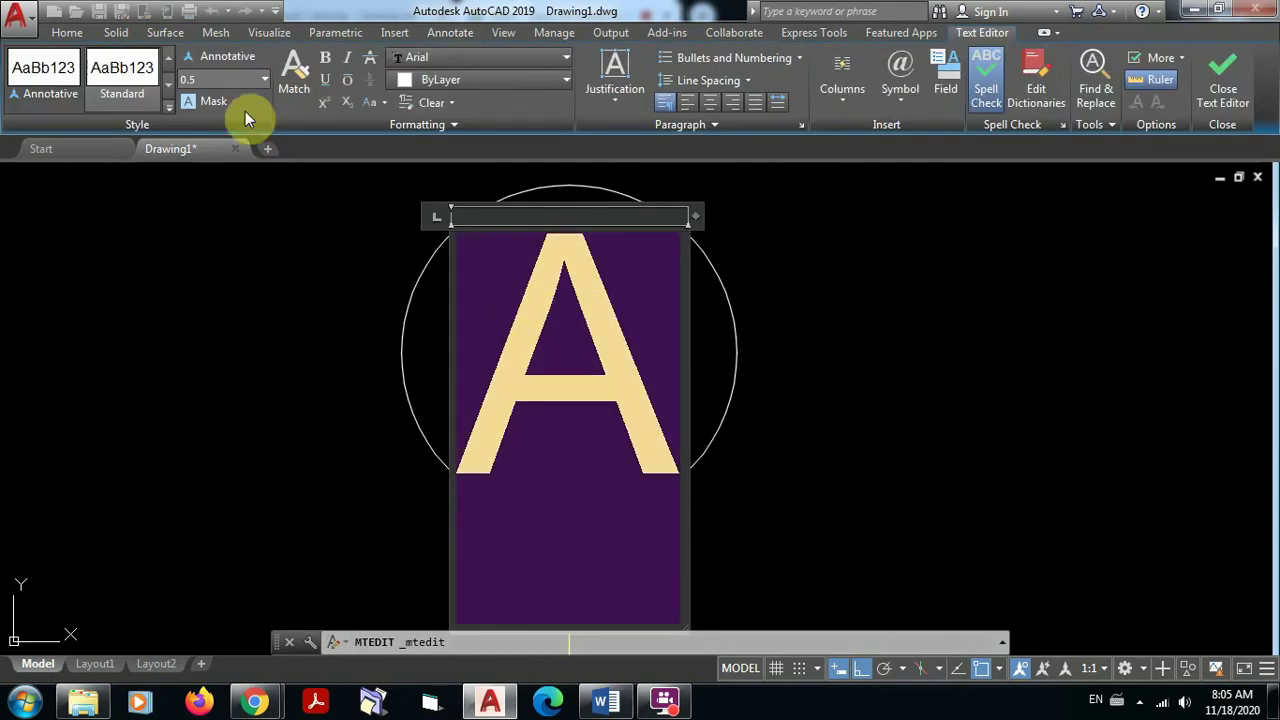
left_click(206, 78)
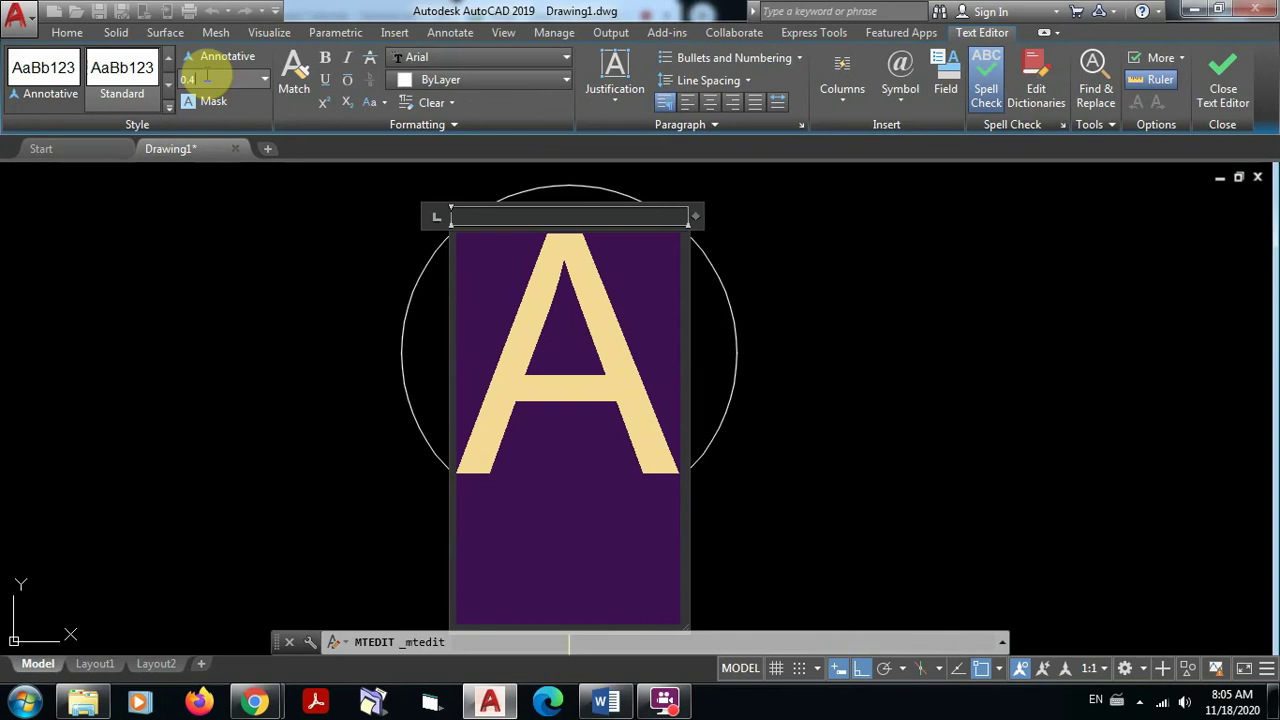
type("0.40")
key("Return")
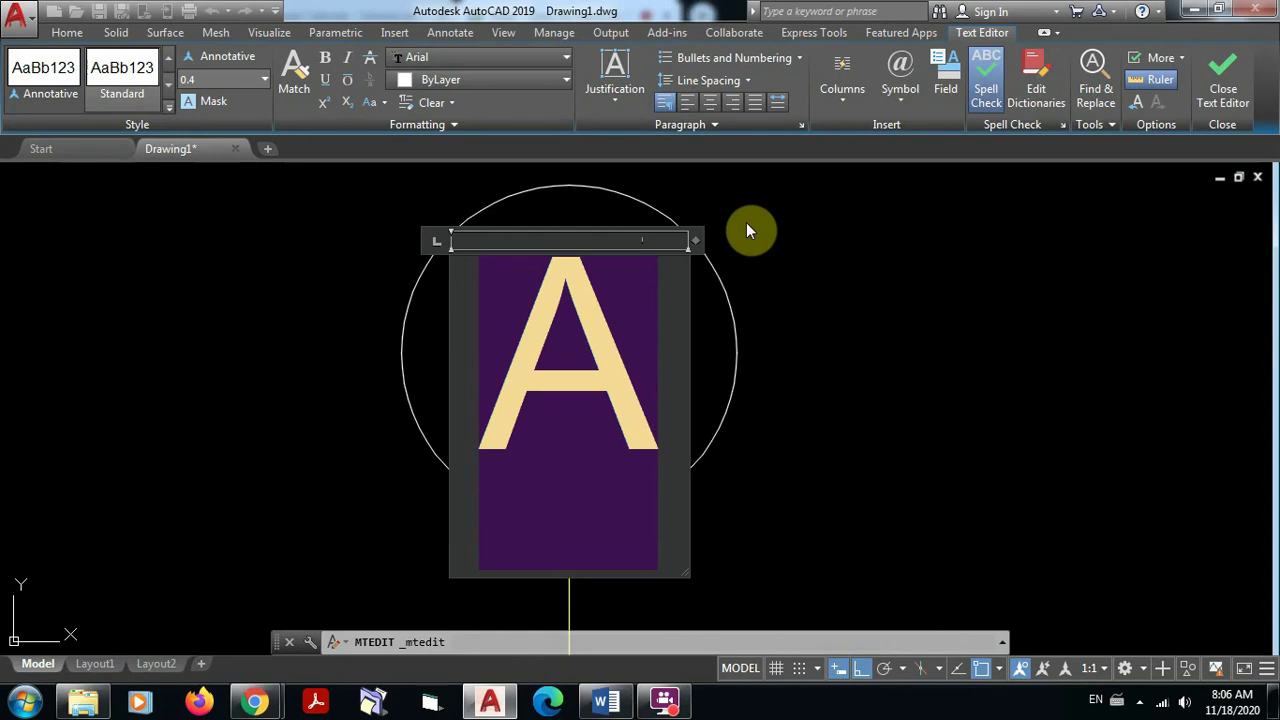
left_click(770, 275)
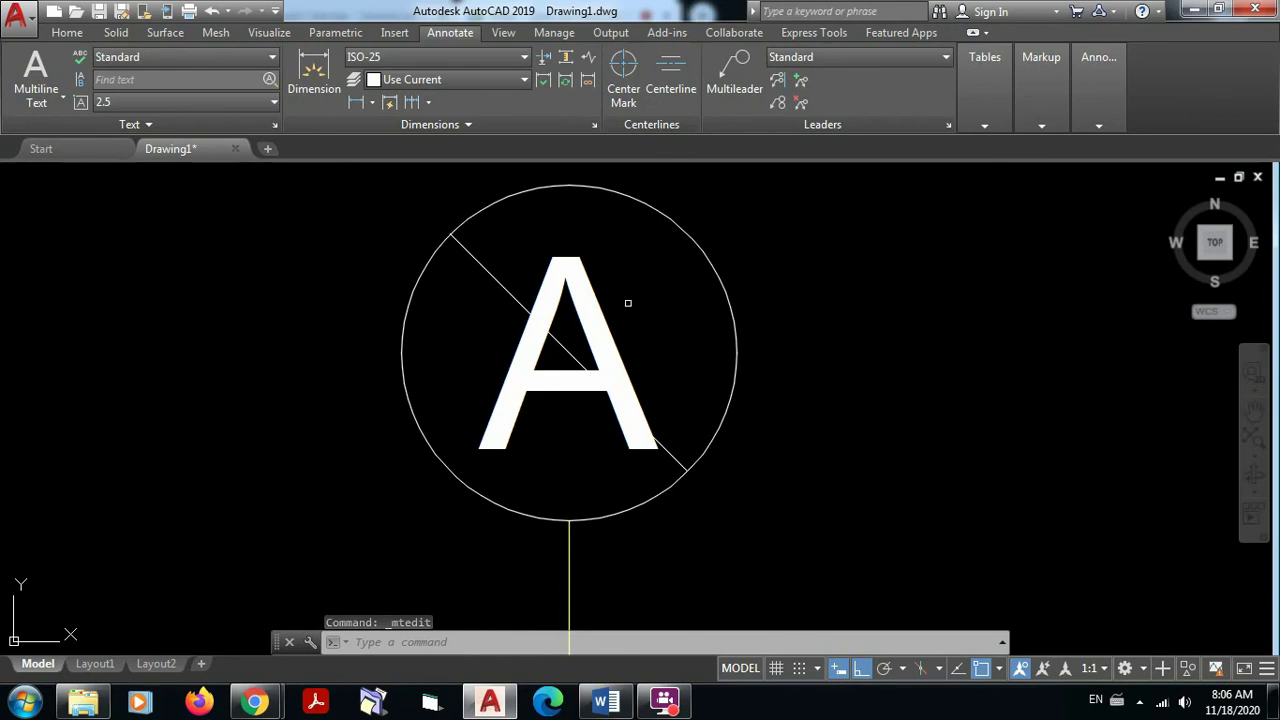
Erase the diagonal guide line inside the axis circle
left_click(473, 258)
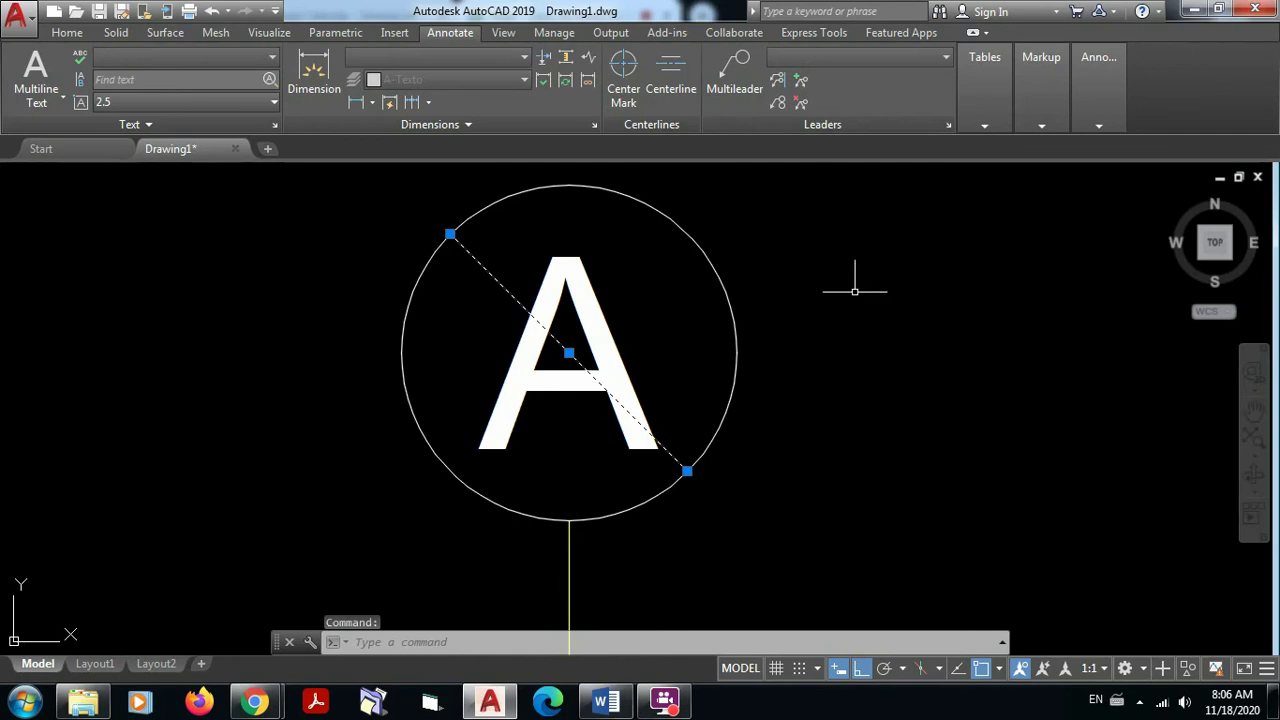
key("Delete")
scroll(794, 277, "down", 5)
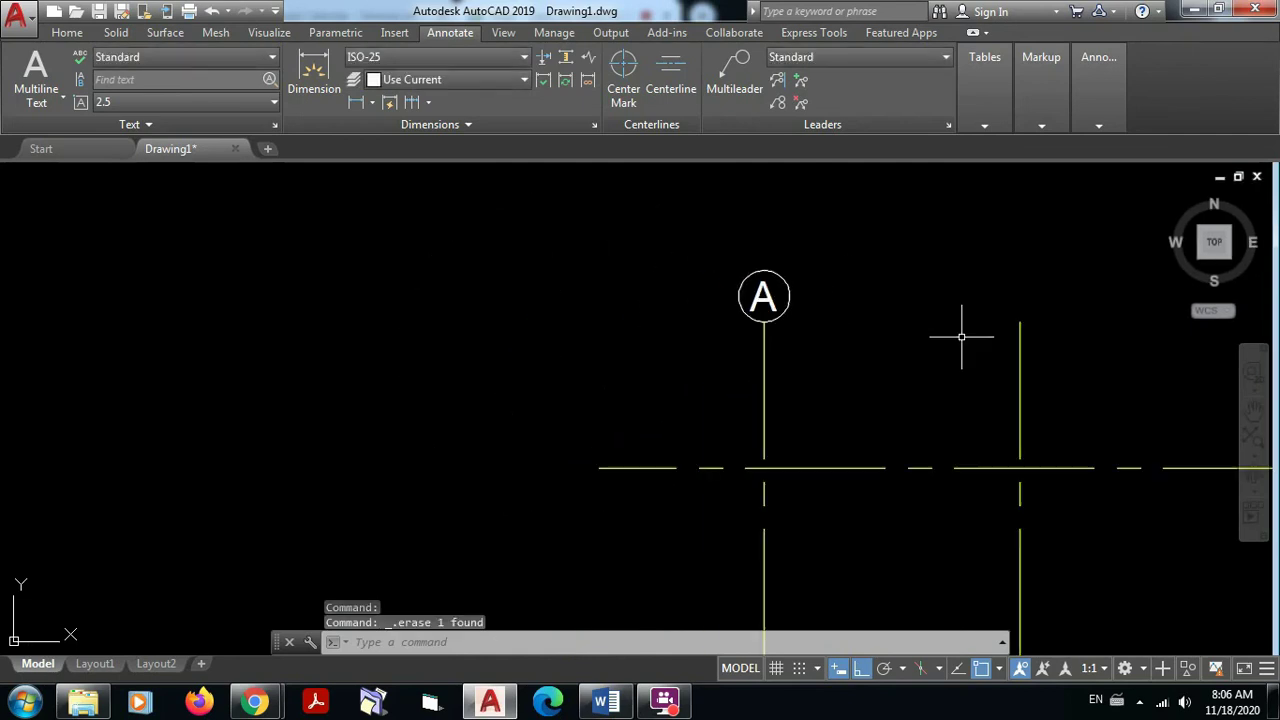
Copy the circle and its letter A from the circle's bottom quadrant to the upper ends of the other two vertical axis lines
middle_click_drag(961, 337, 437, 345)
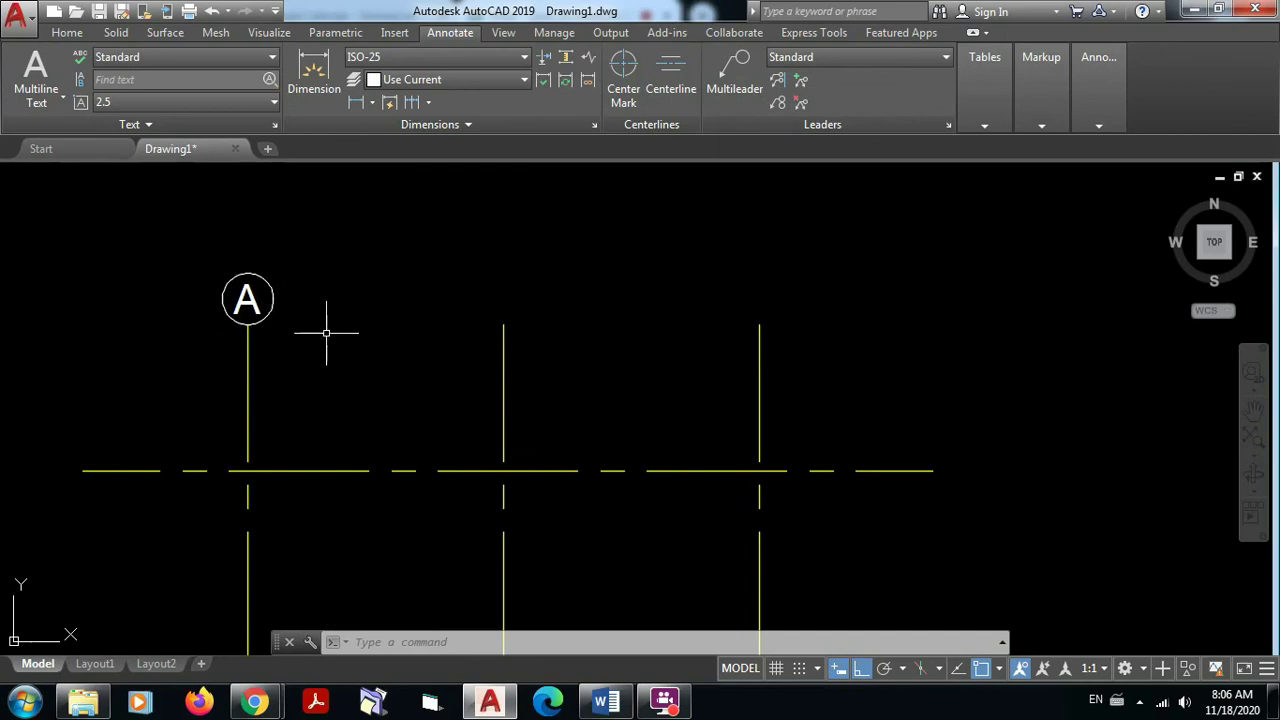
scroll(326, 332, "up", 2)
middle_click_drag(326, 333, 300, 350)
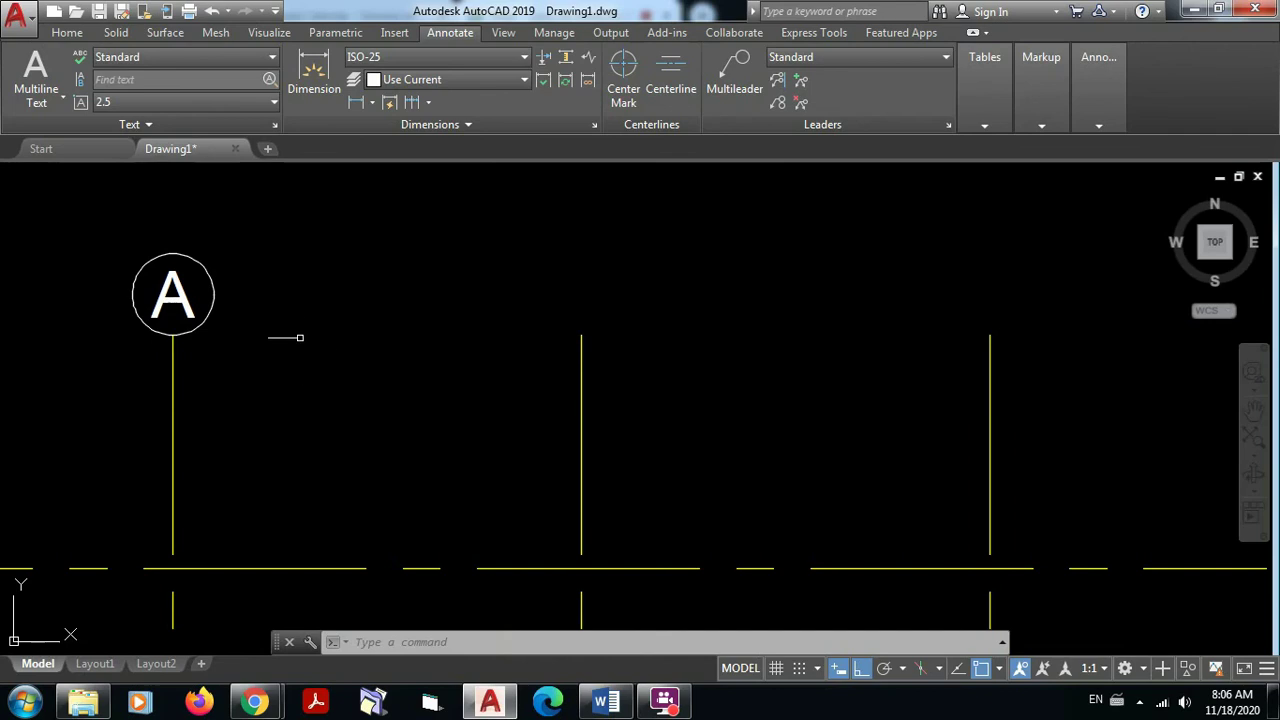
left_click(68, 31)
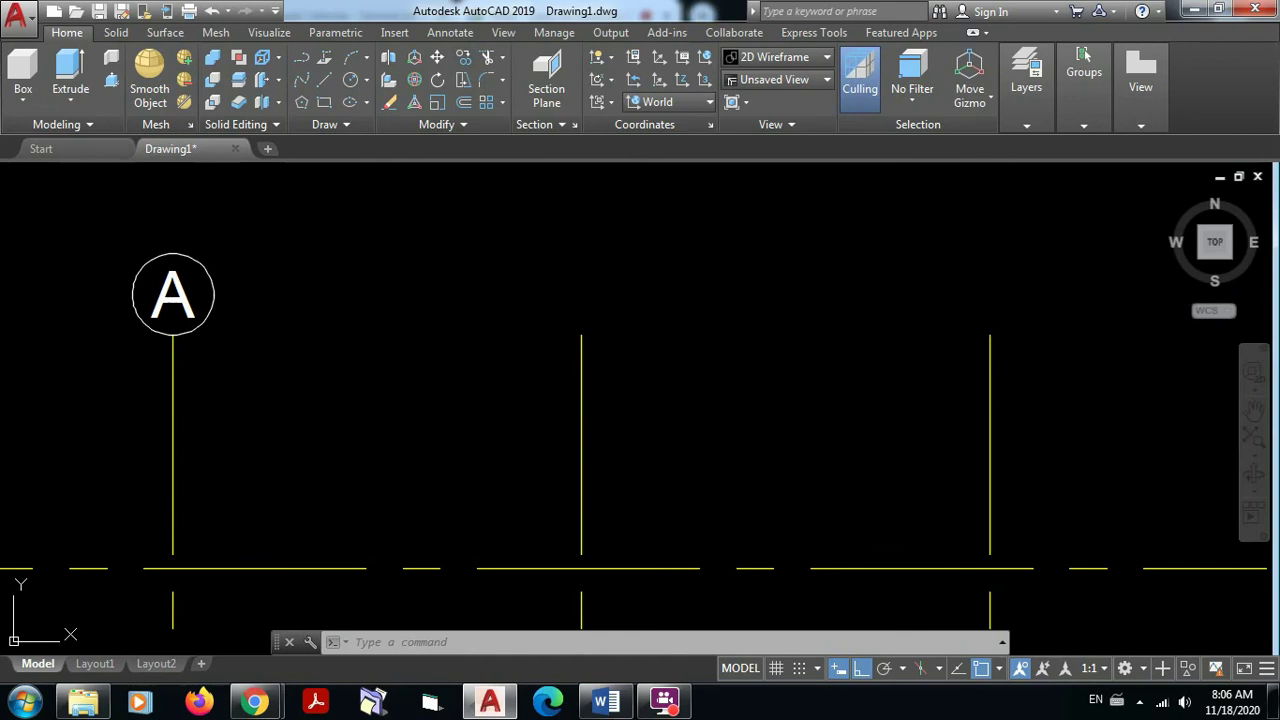
left_click(464, 58)
left_click(240, 293)
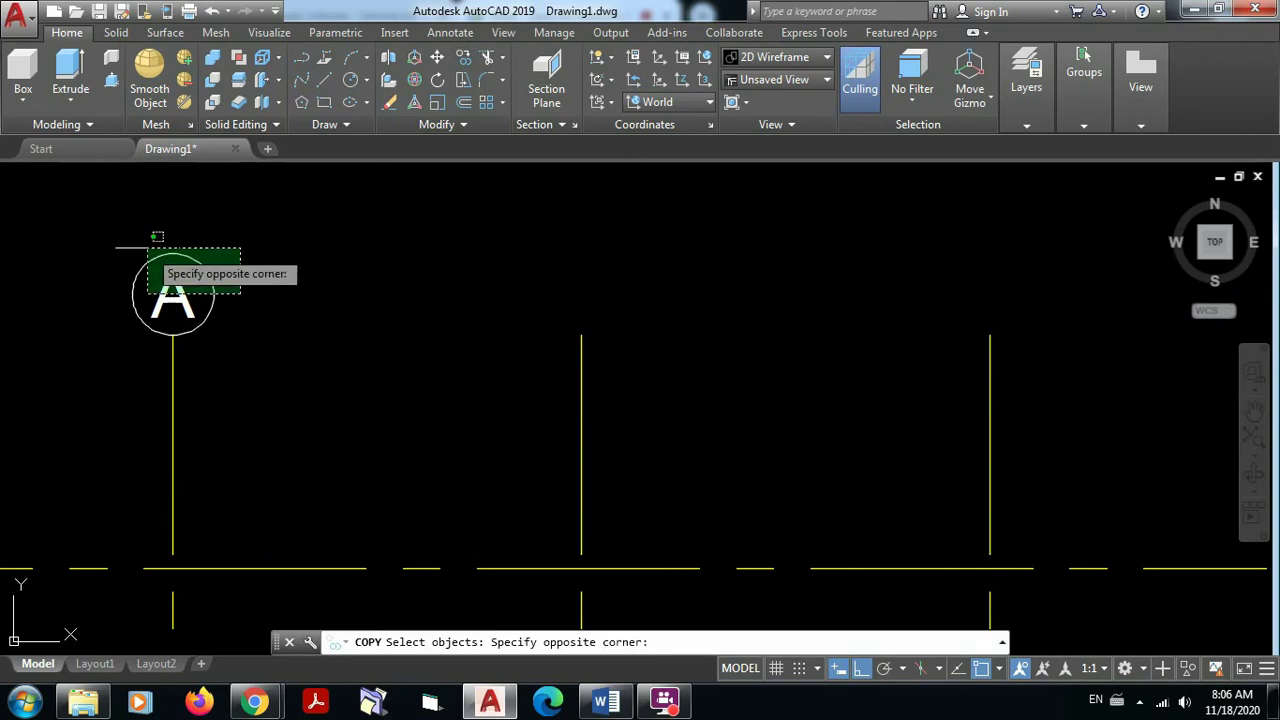
left_click(101, 208)
left_click(104, 223)
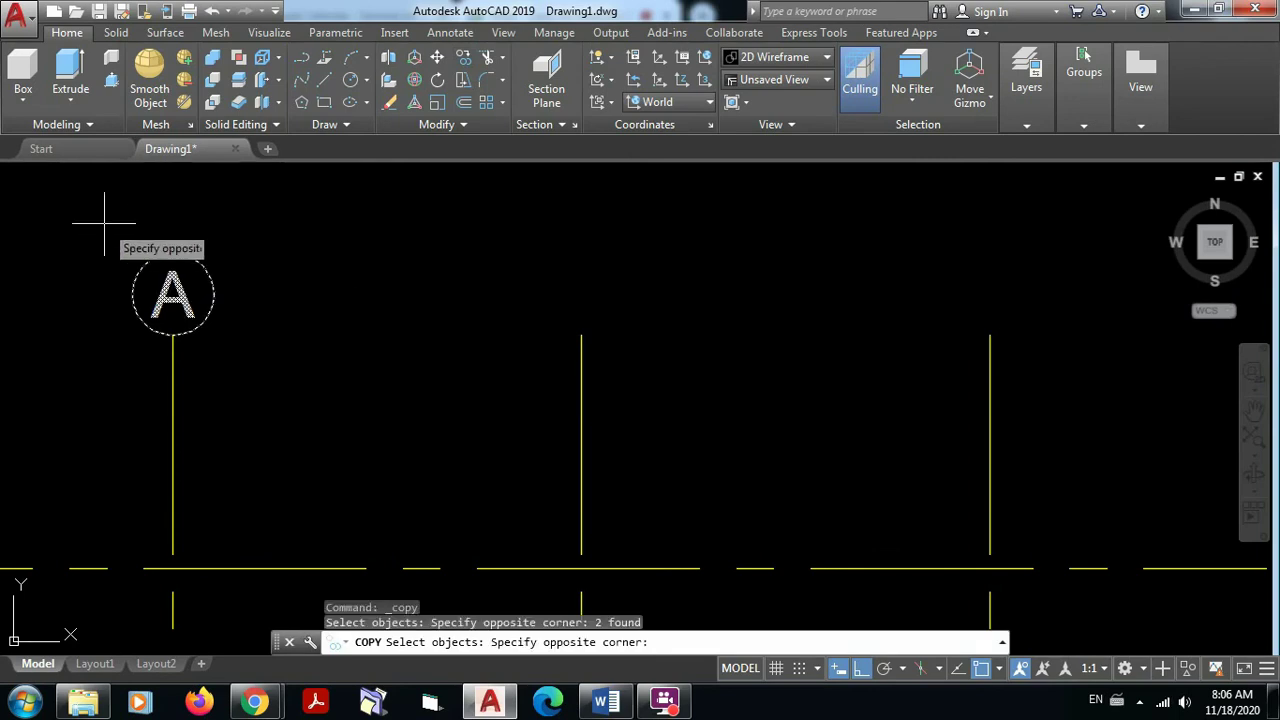
left_click(297, 348)
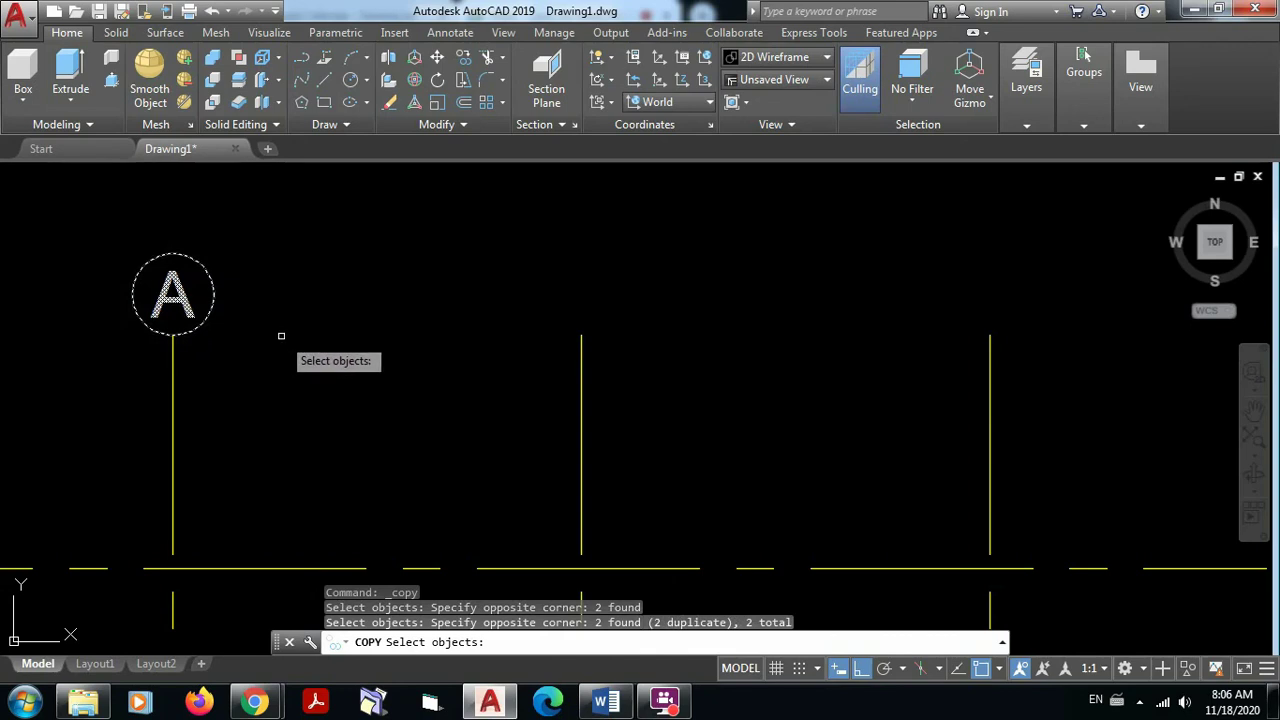
key("Return")
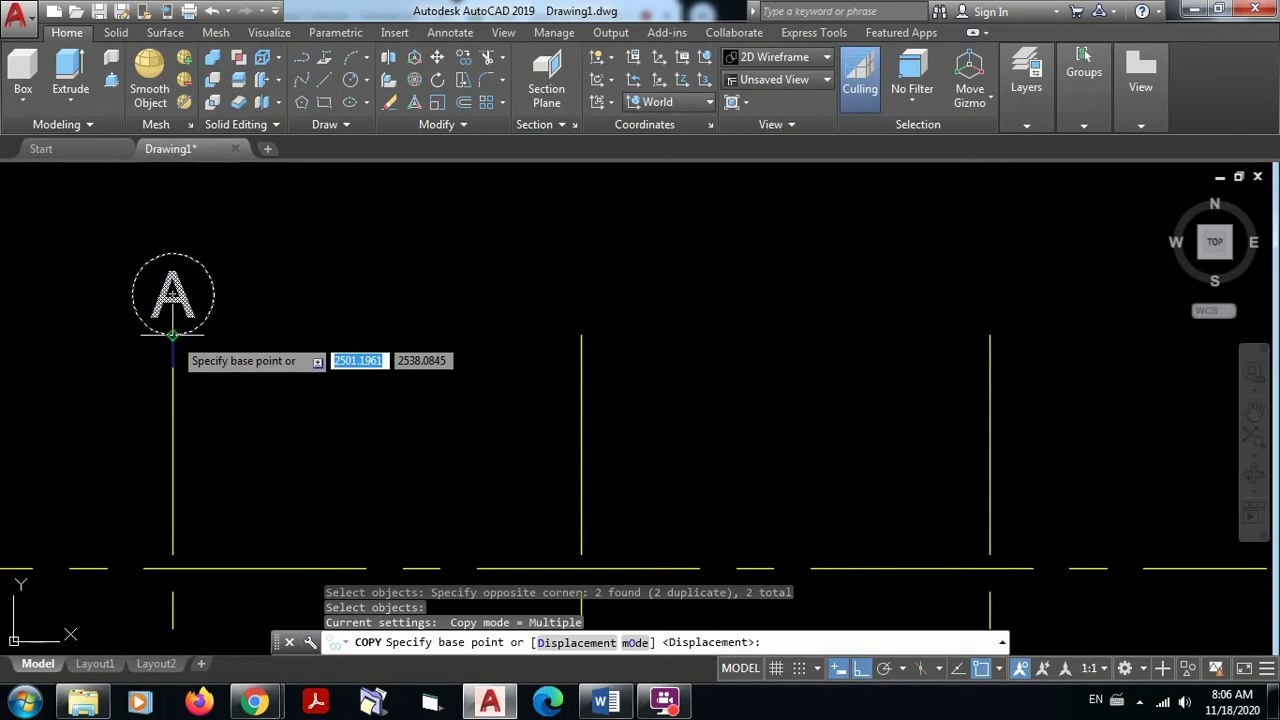
left_click(173, 335)
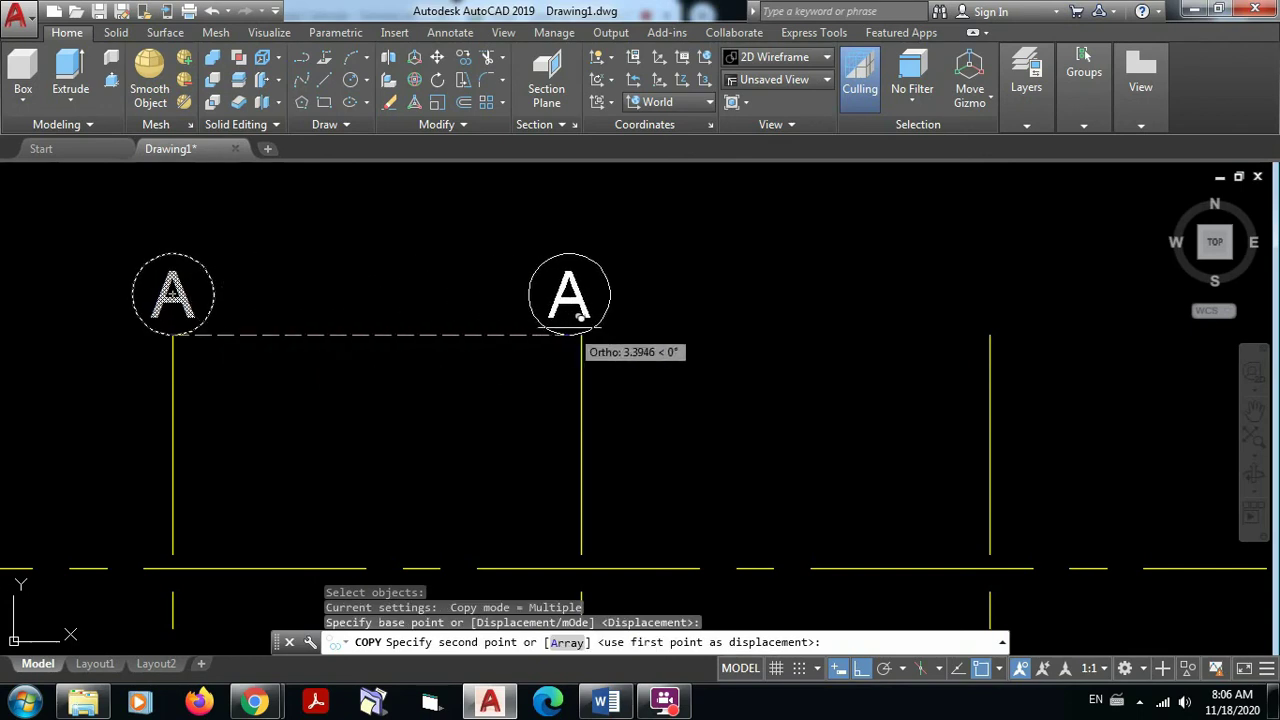
left_click(581, 335)
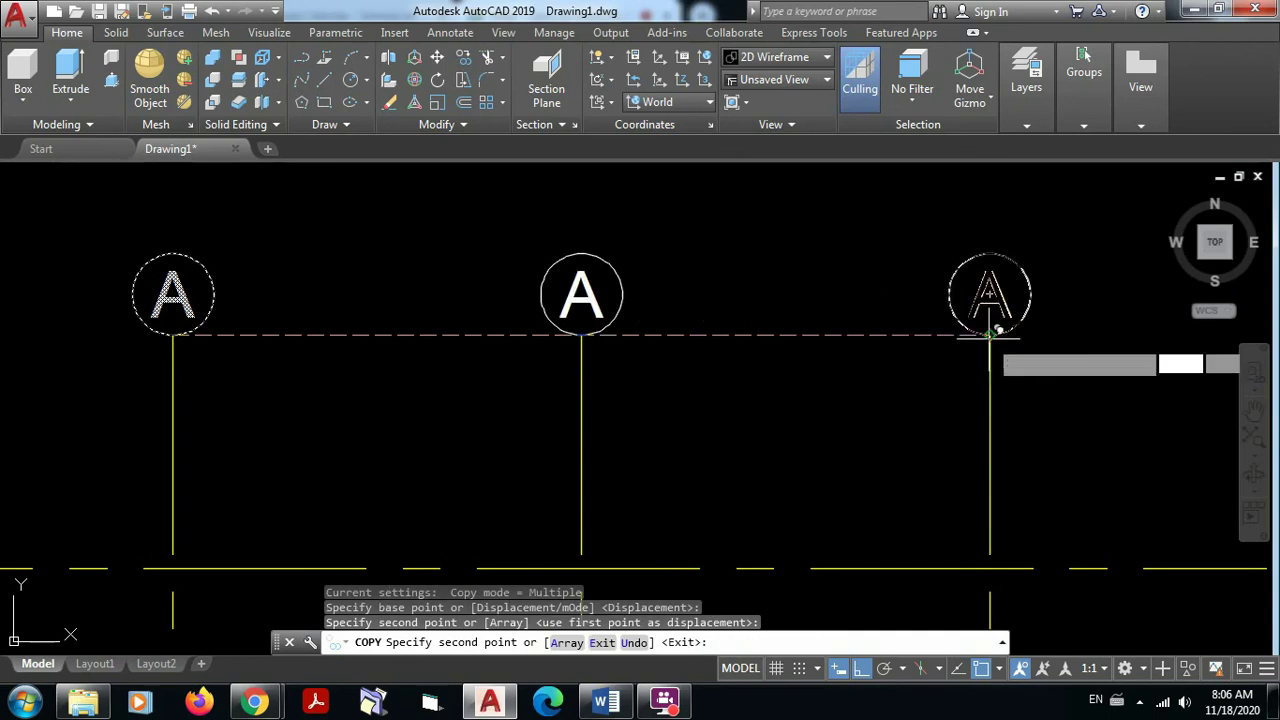
left_click(989, 335)
scroll(760, 388, "down", 2)
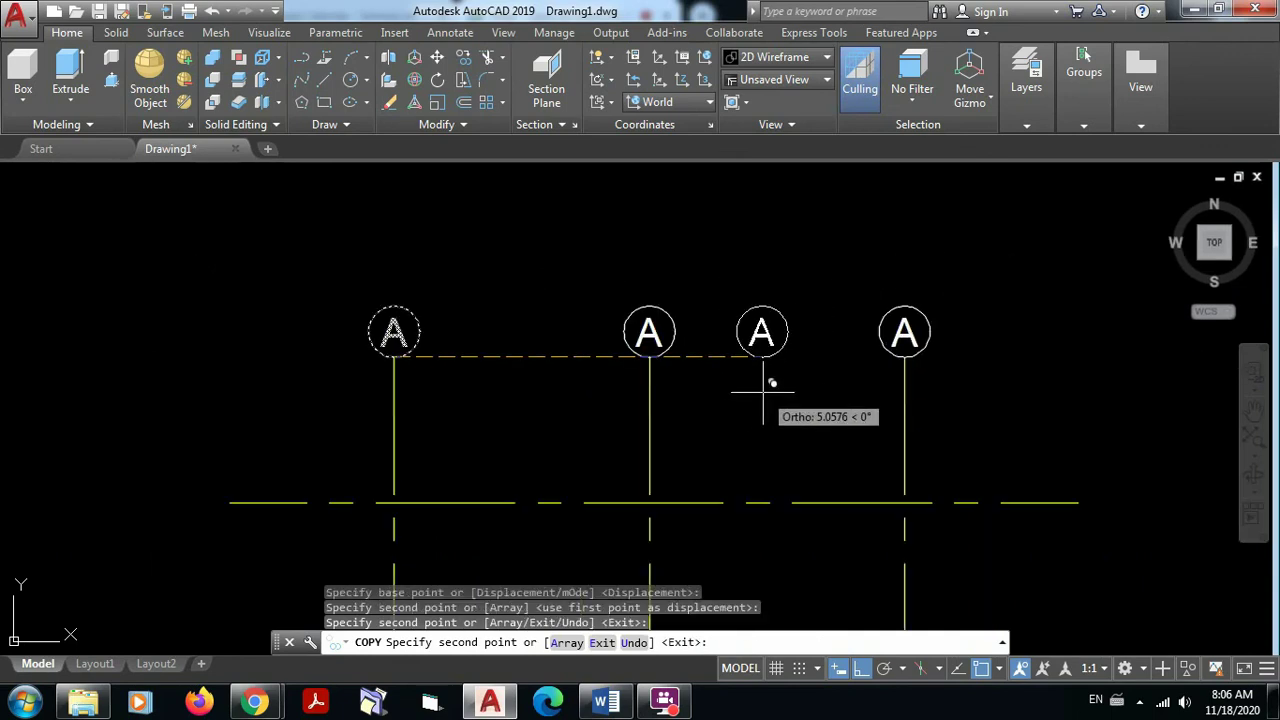
key("Escape")
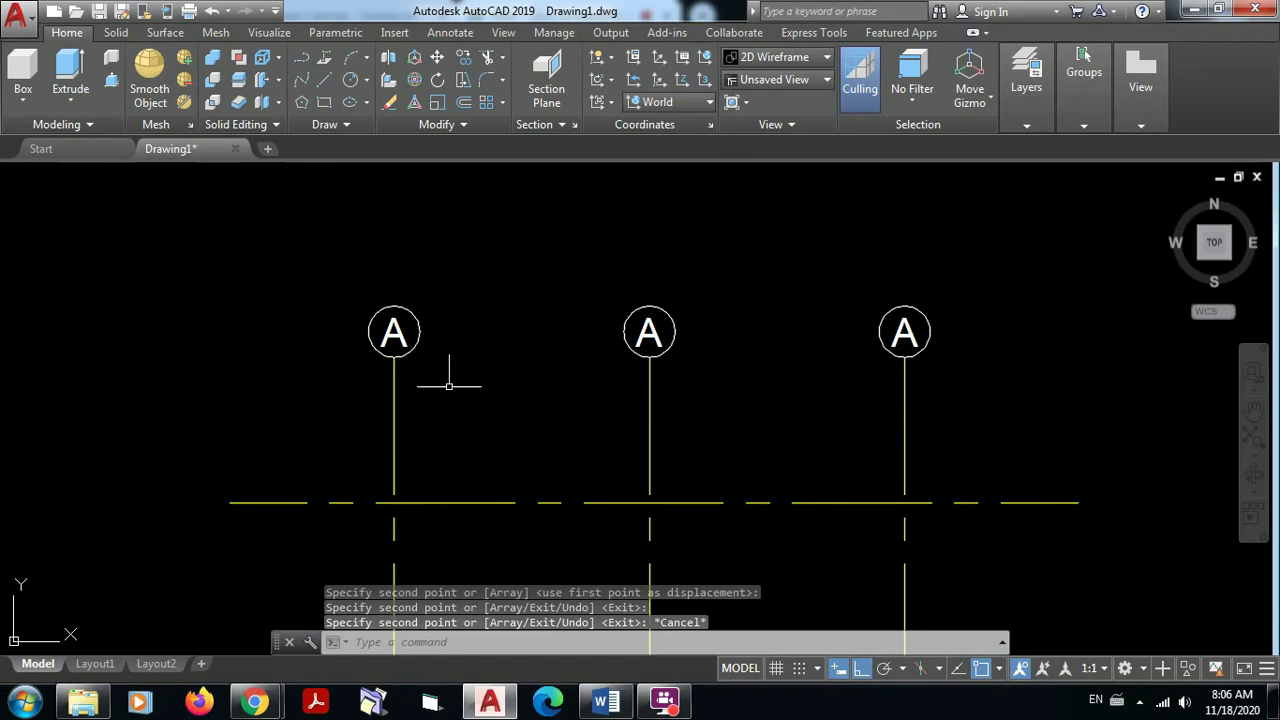
With Ortho off, copy the first A bubble by its right quadrant to the left end of the uppermost horizontal axis line
middle_click_drag(443, 371, 569, 262)
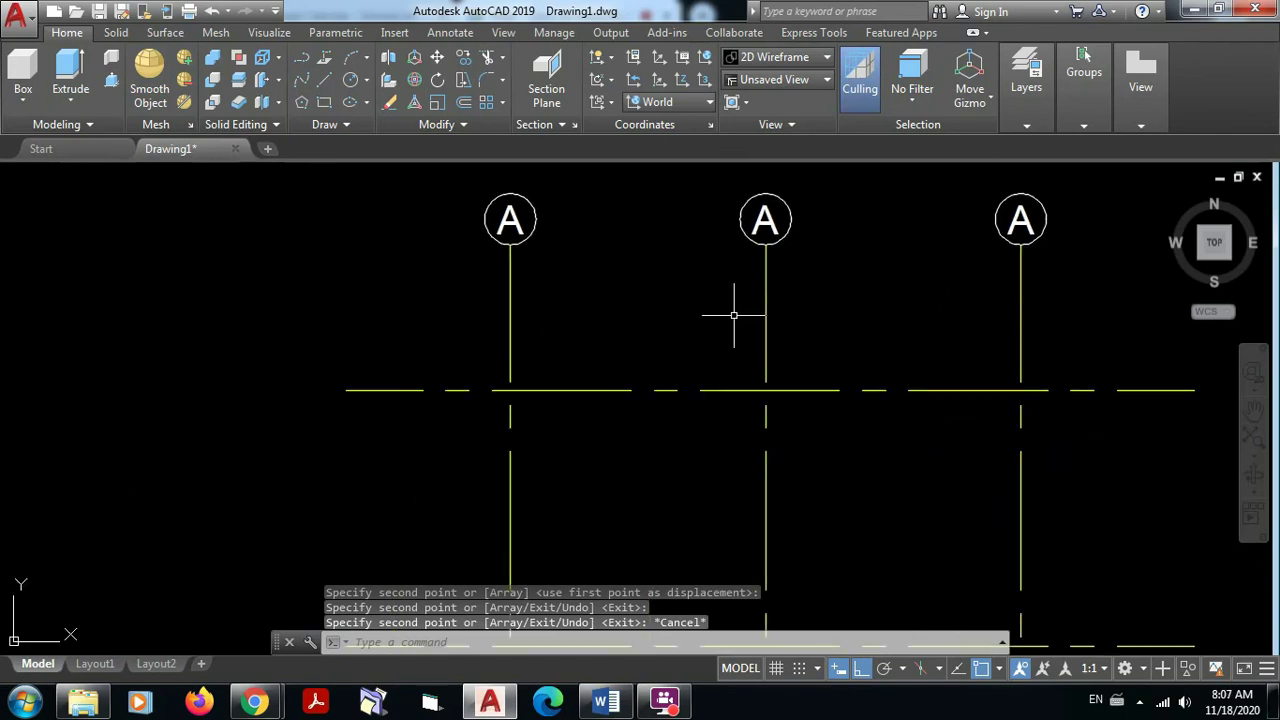
middle_click_drag(733, 316, 667, 411)
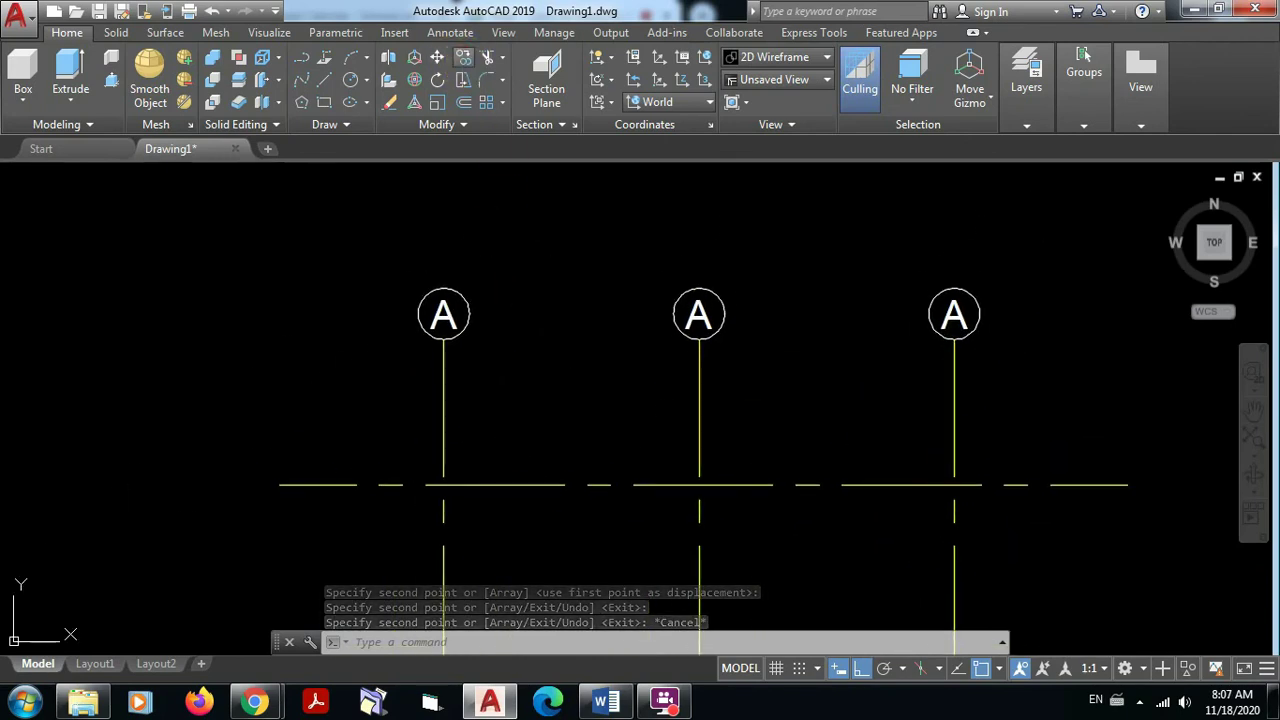
key("Return")
left_click(399, 269)
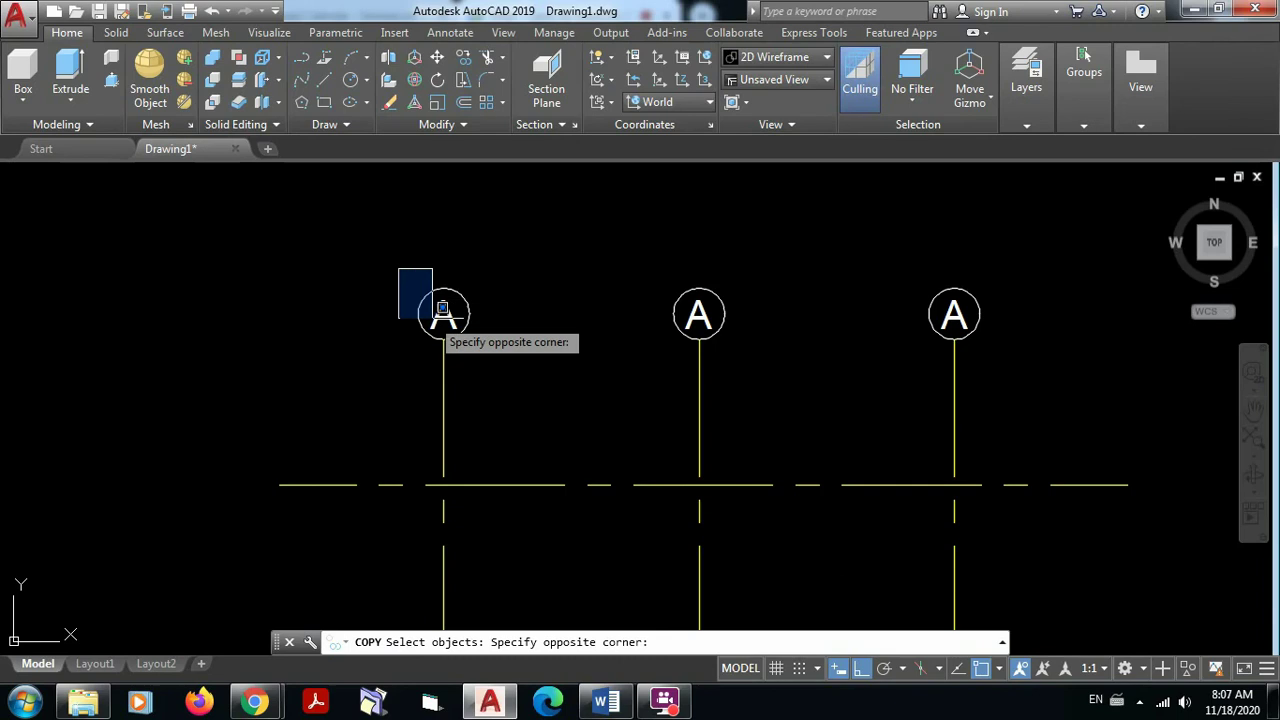
left_click(500, 353)
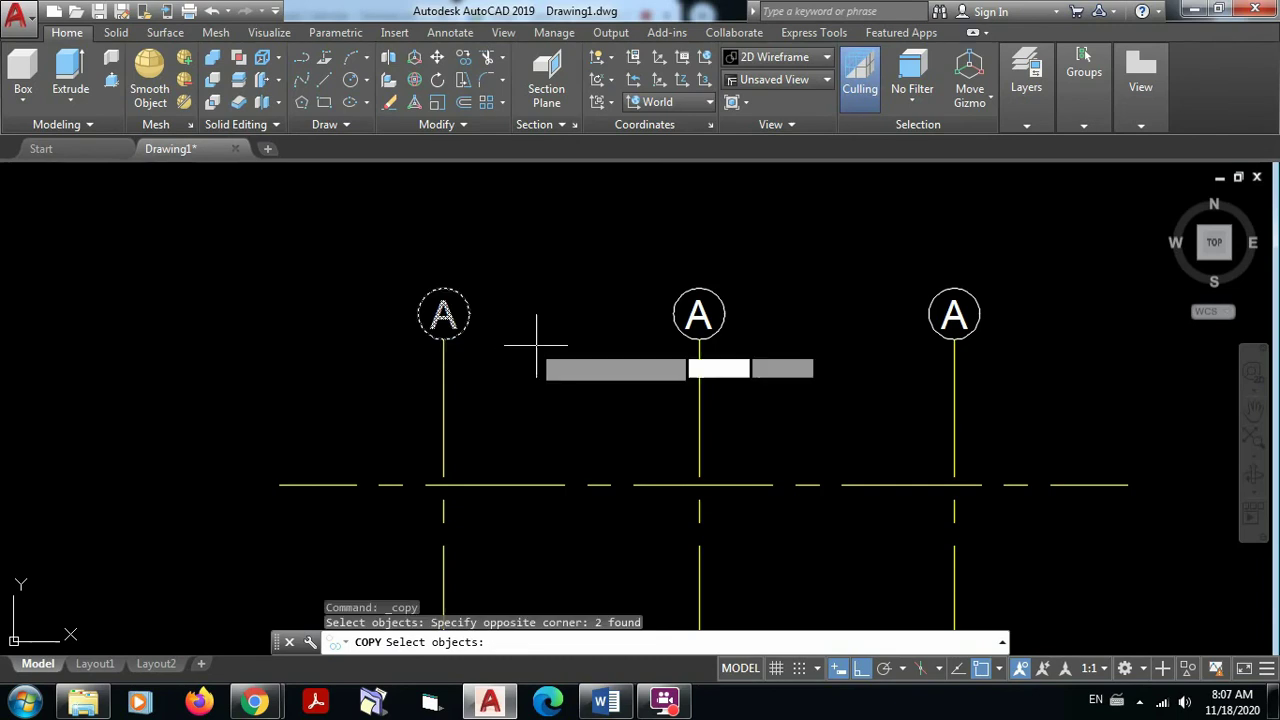
key("Return")
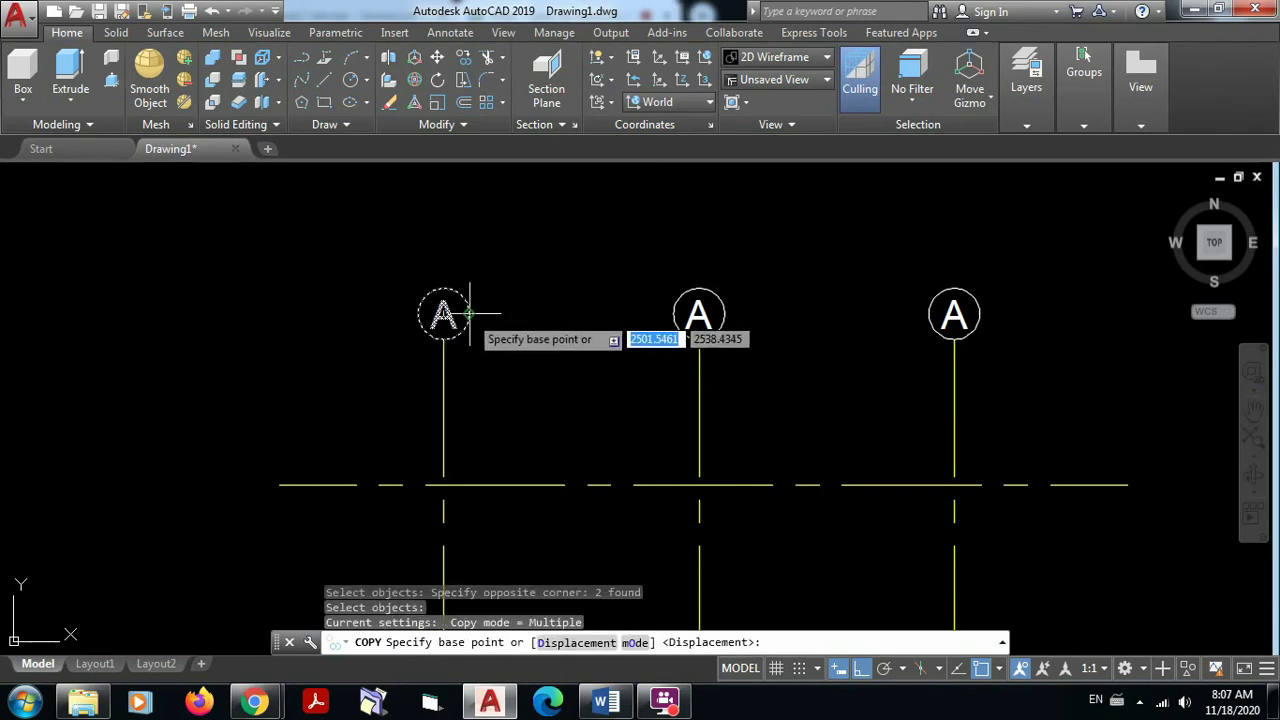
scroll(469, 313, "up", 5)
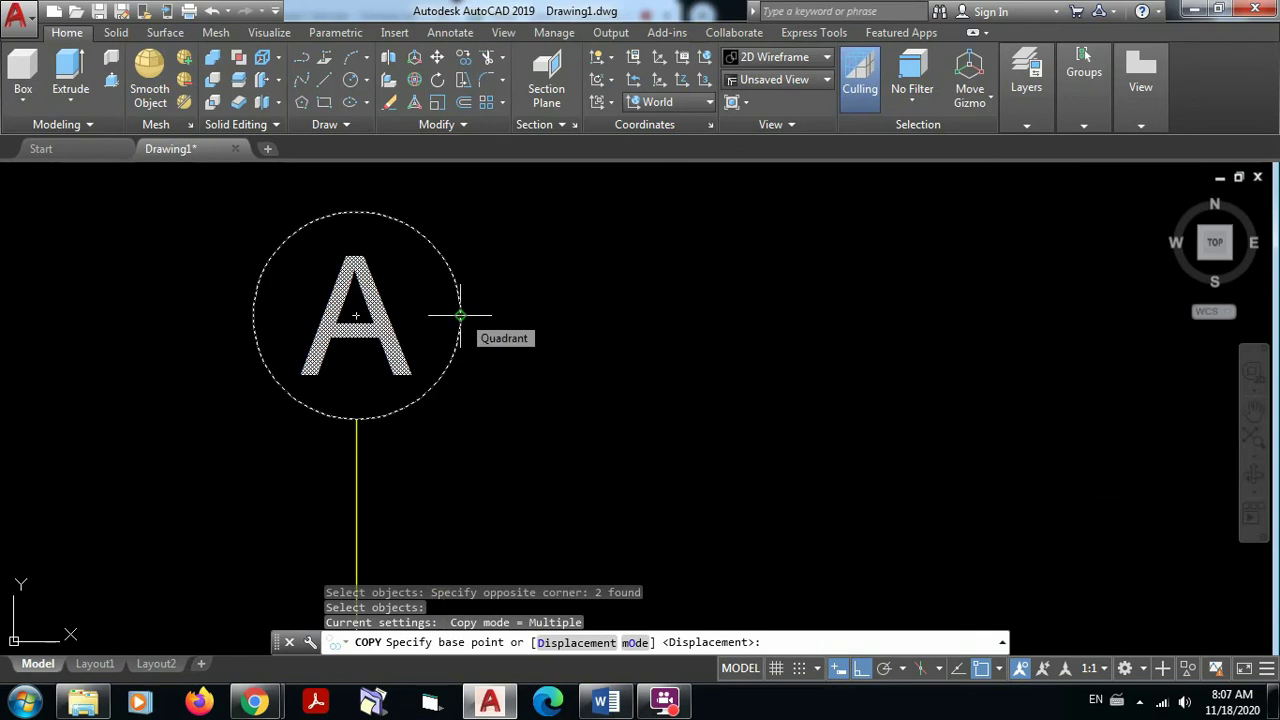
left_click(460, 315)
scroll(540, 292, "down", 6)
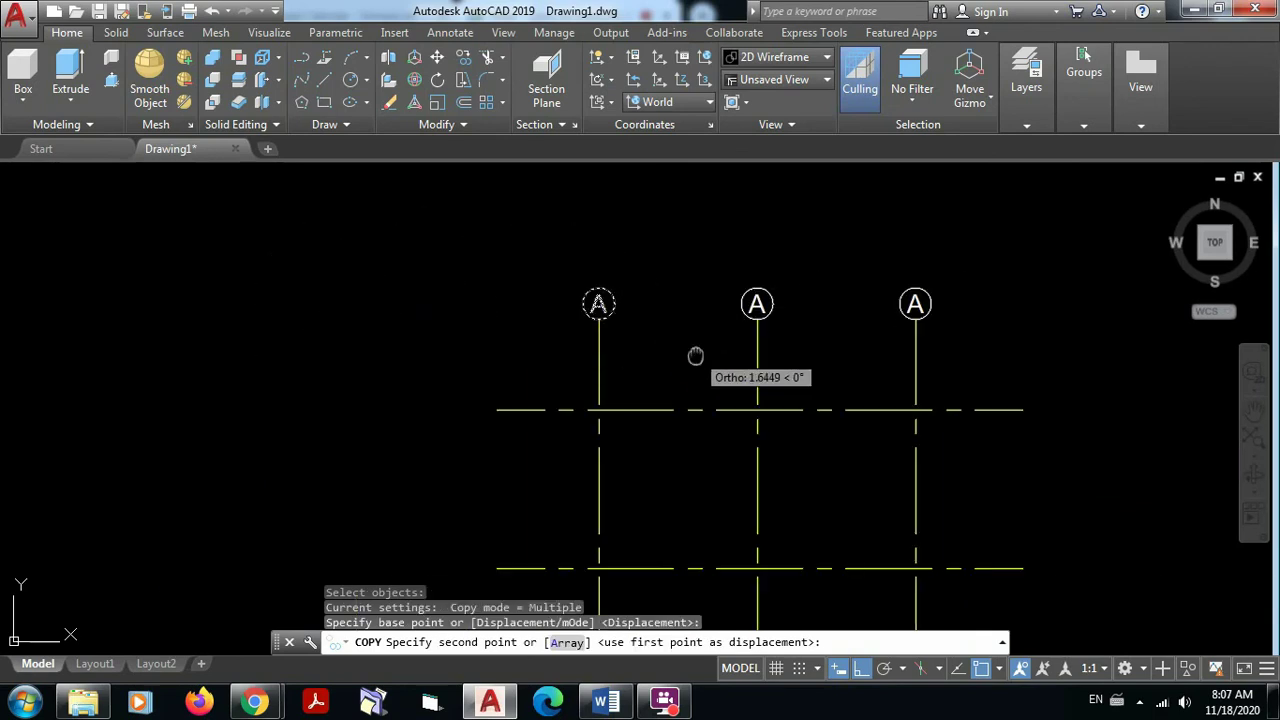
middle_click_drag(694, 357, 680, 262)
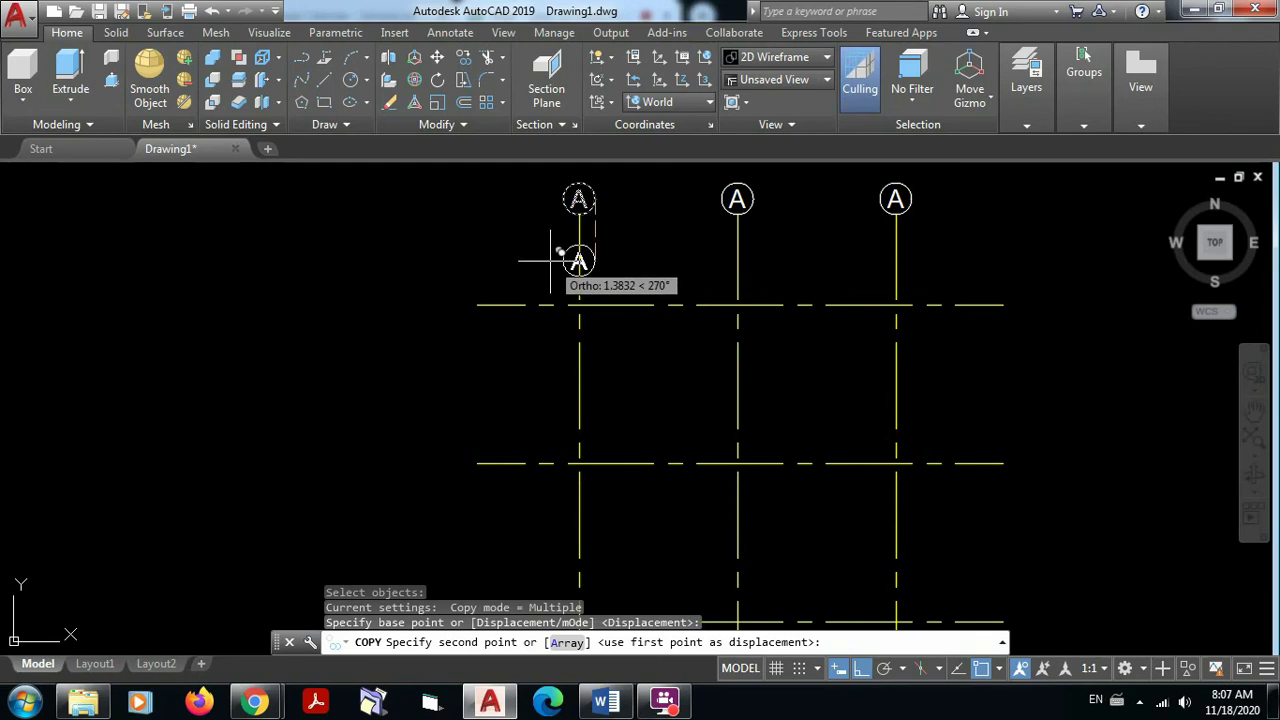
key("F8")
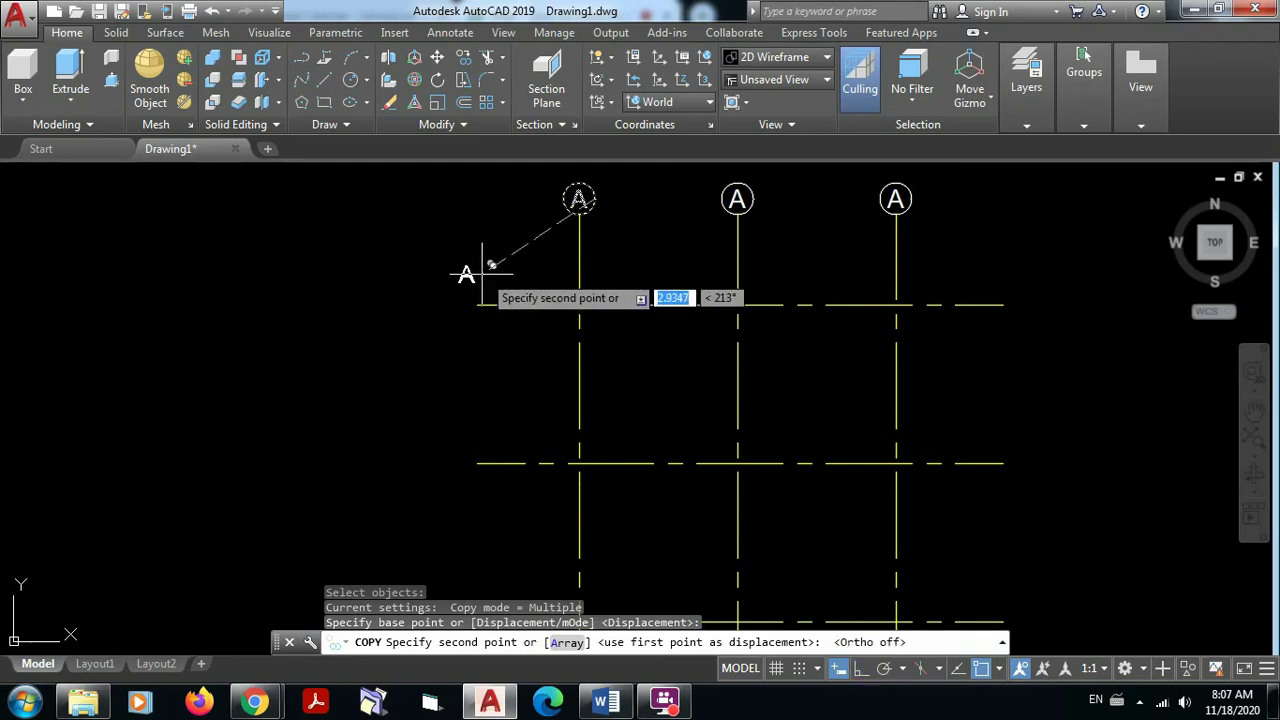
left_click(478, 304)
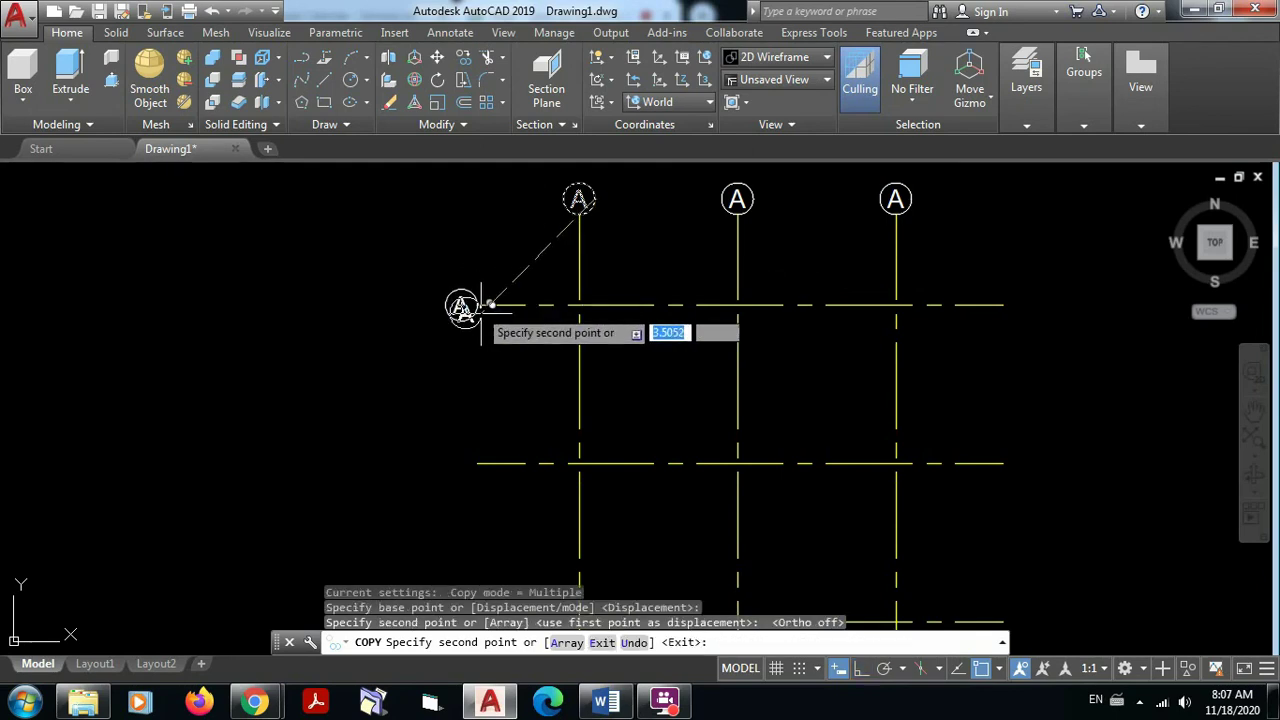
Place further copies of the bubble at the left ends of the remaining four horizontal axis lines and end the copying
middle_click_drag(513, 348, 513, 195)
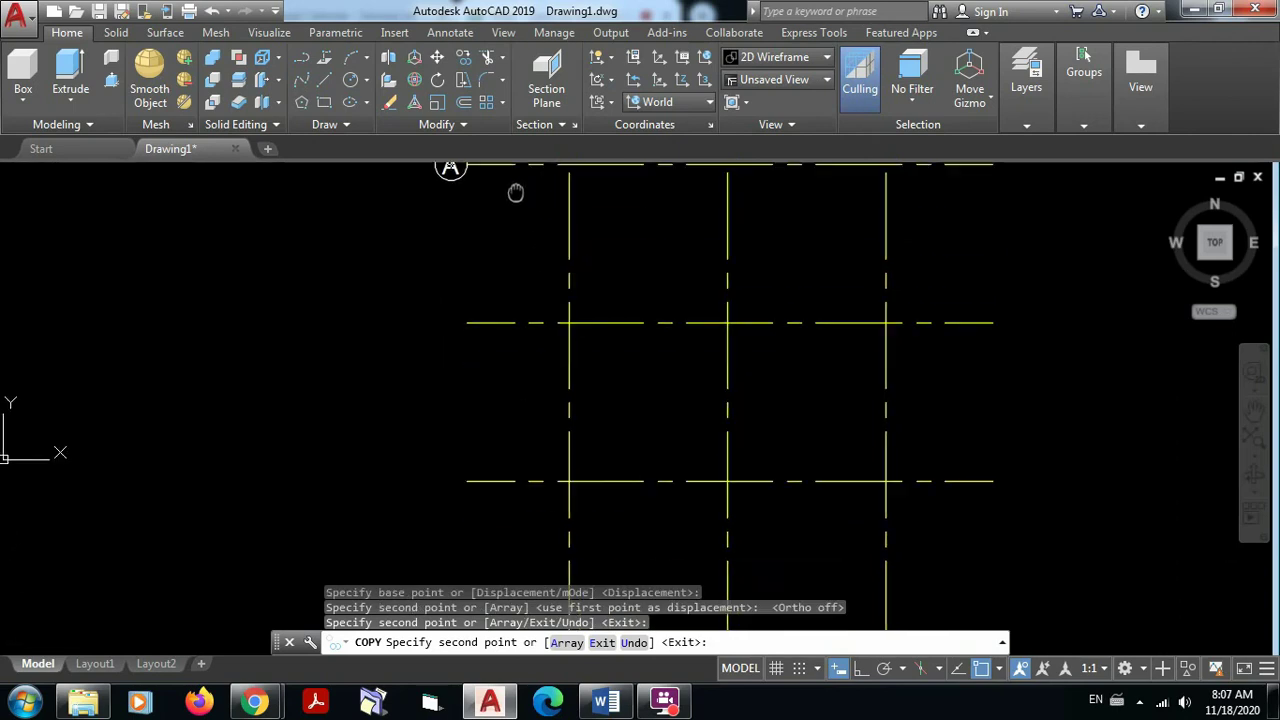
left_click(466, 320)
middle_click_drag(498, 380, 541, 173)
left_click(456, 370)
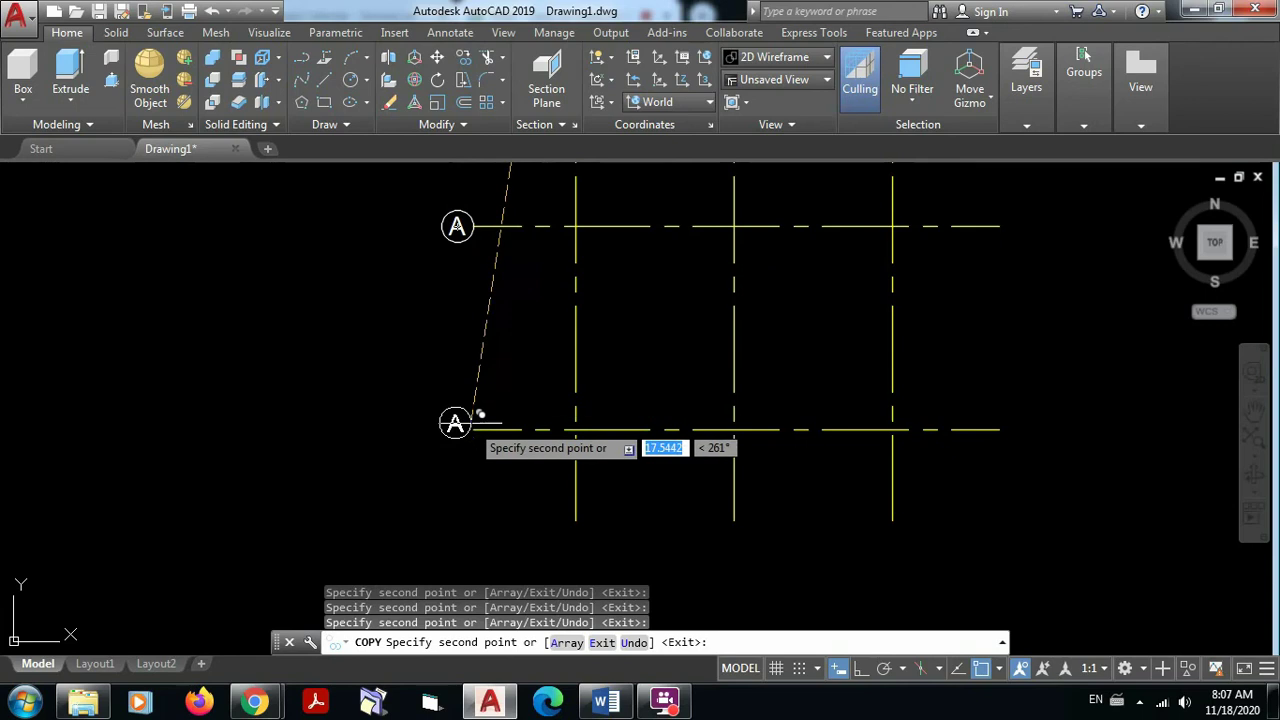
left_click(457, 430)
scroll(514, 337, "down", 8)
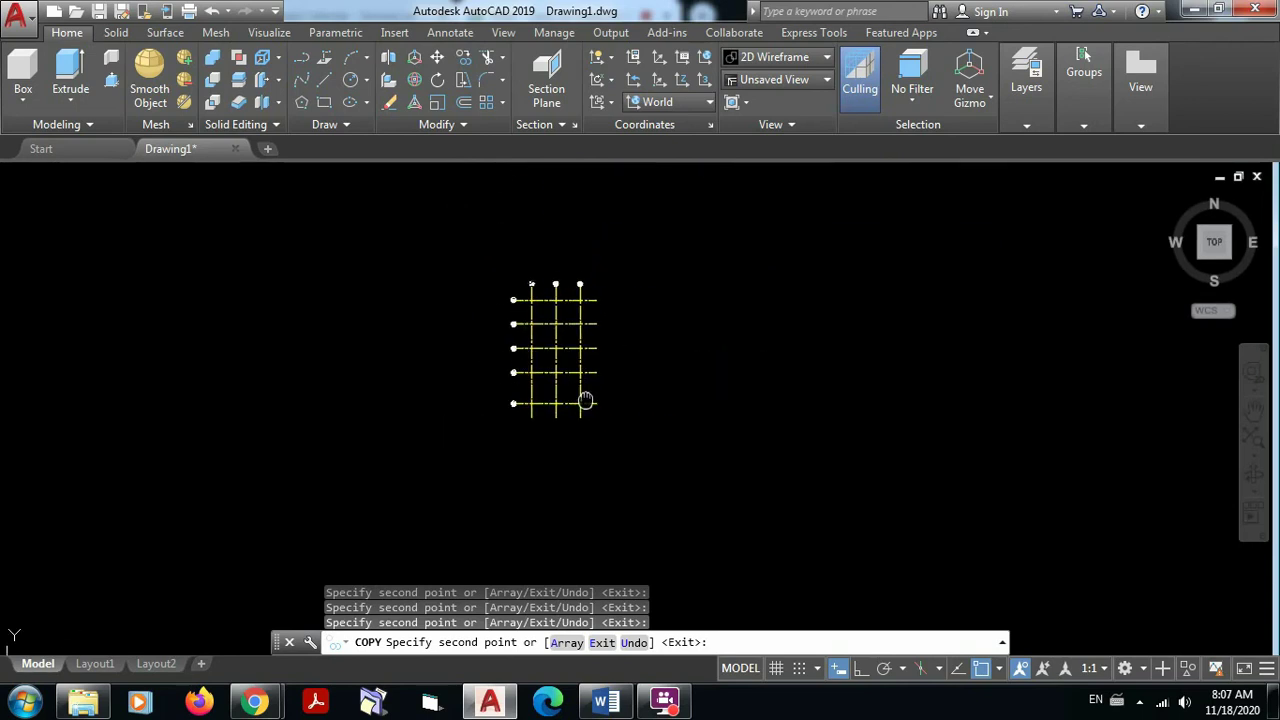
scroll(572, 308, "up", 7)
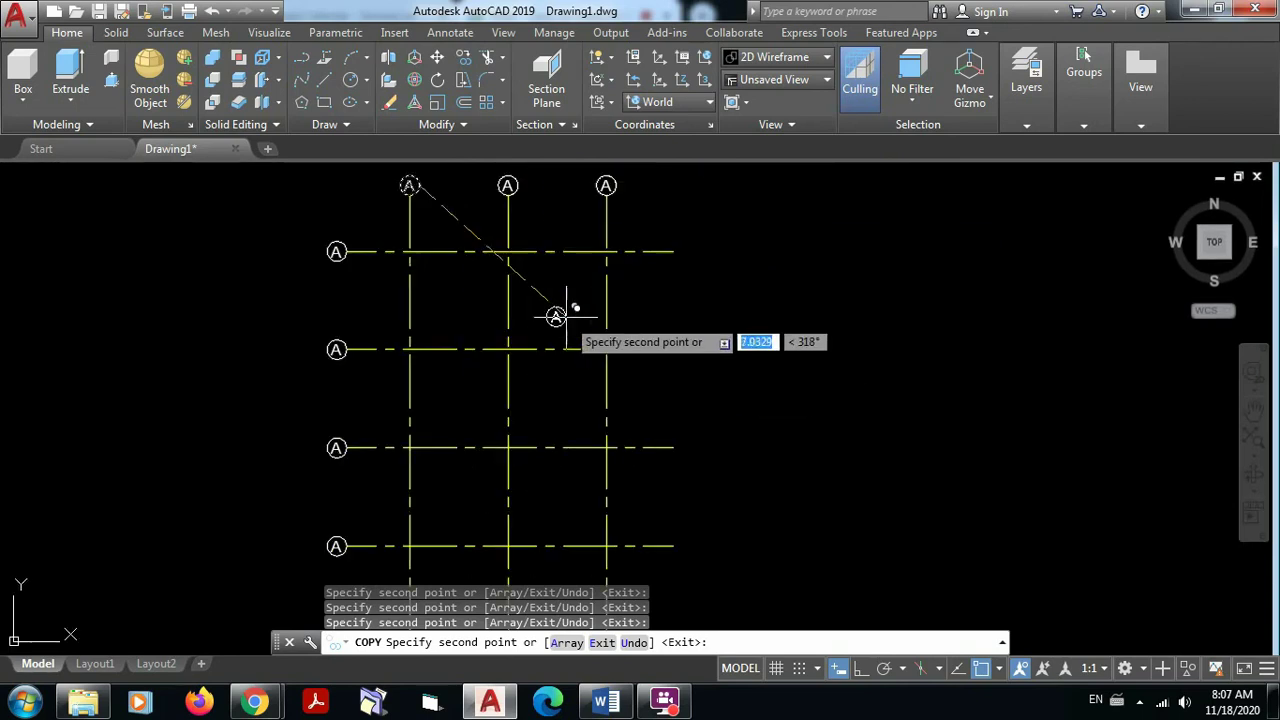
middle_click_drag(572, 308, 582, 387)
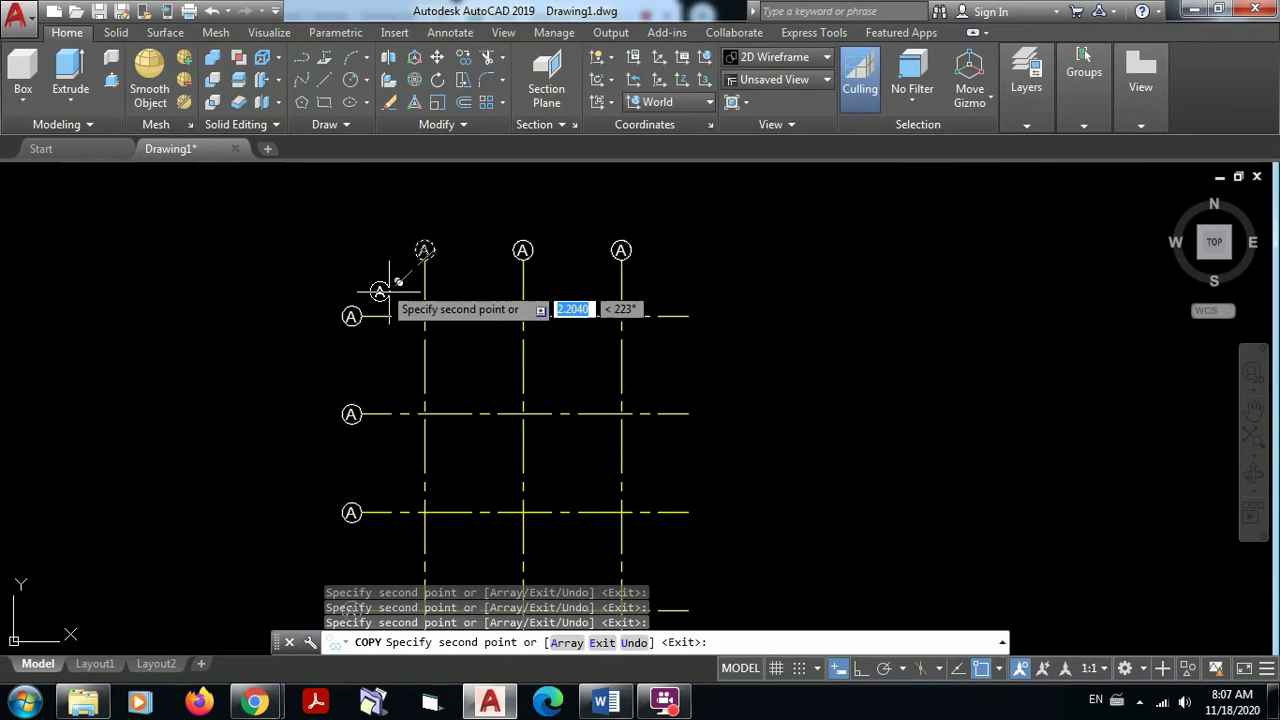
key("Escape")
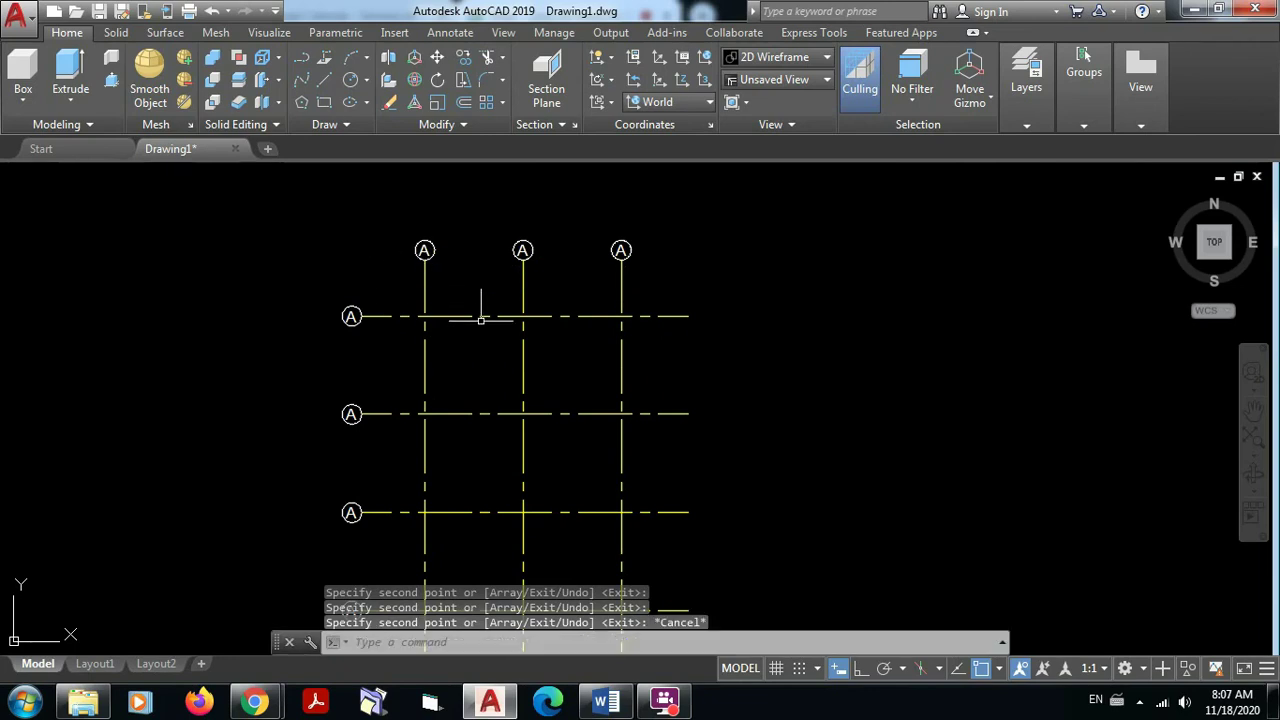
Change the letter in the bubble above the middle vertical axis line to B
scroll(481, 320, "up", 2)
middle_click_drag(484, 334, 500, 417)
scroll(449, 337, "up", 4)
mouse_move(449, 337)
middle_mouse_down()
mouse_move(358, 353)
mouse_move(534, 323)
mouse_move(729, 200)
mouse_move(339, 360)
middle_mouse_up()
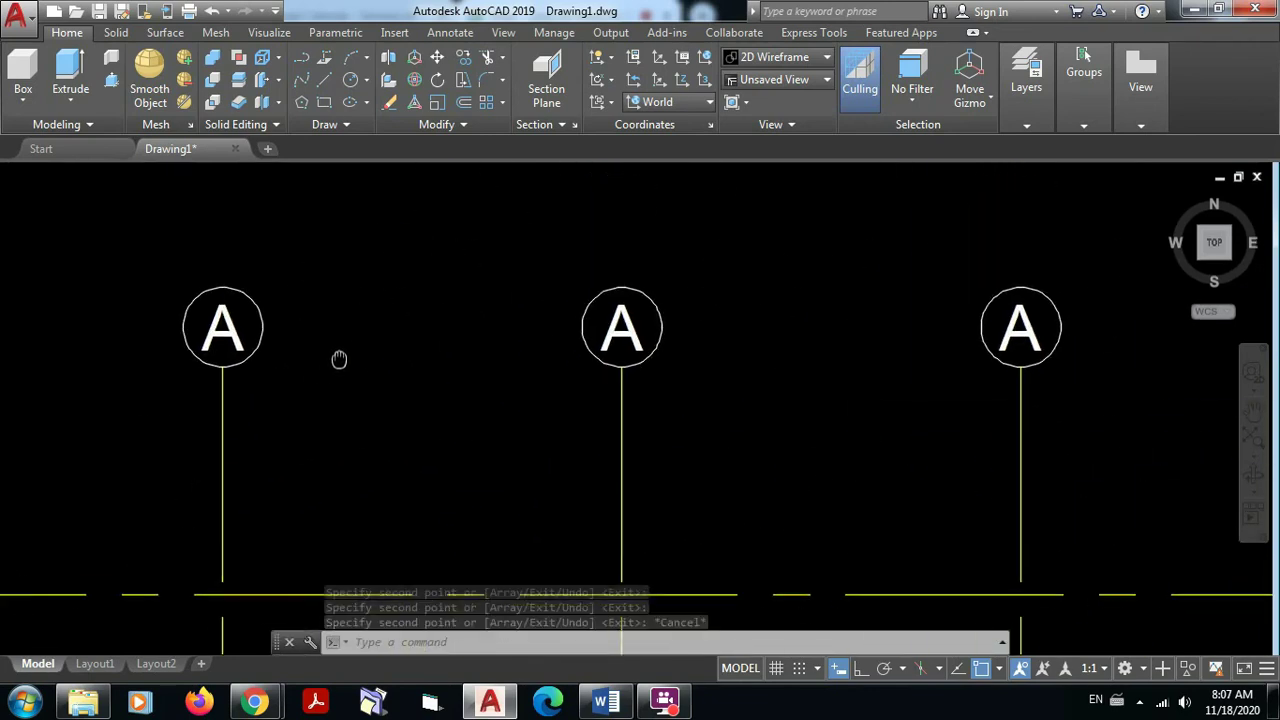
scroll(667, 284, "up", 2)
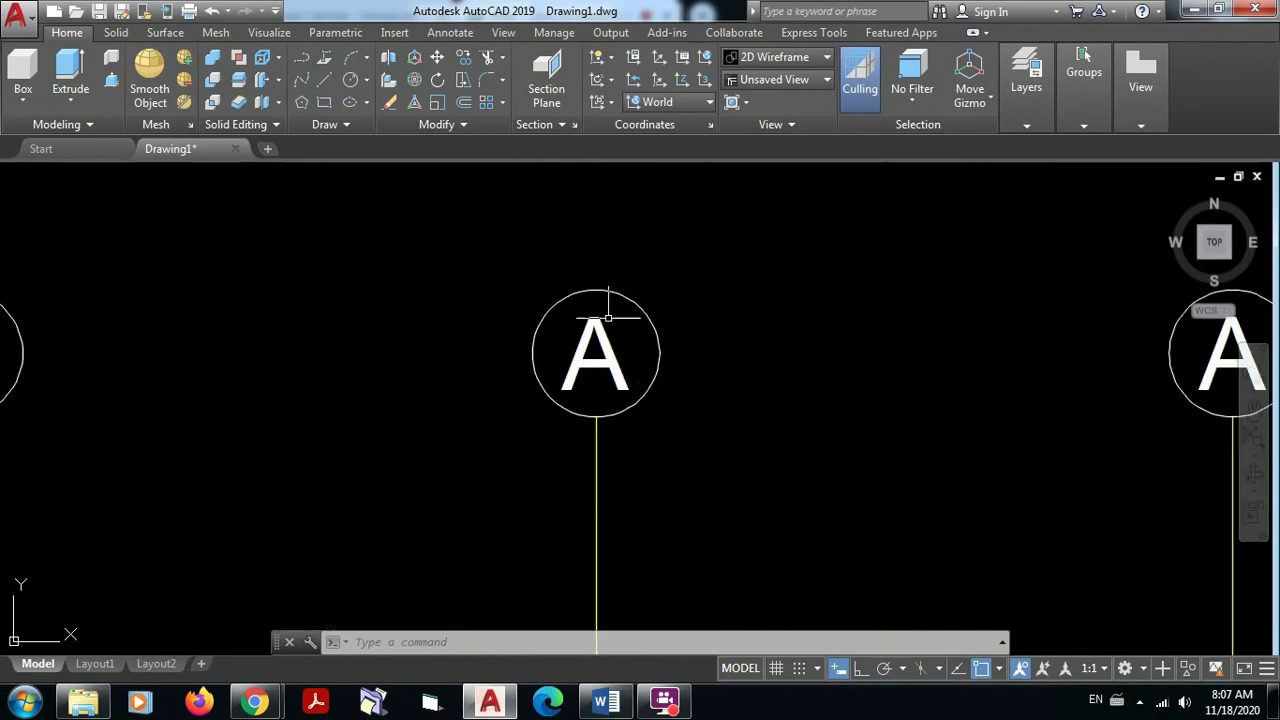
scroll(752, 318, "down", 2)
middle_click_drag(762, 317, 803, 316)
scroll(783, 327, "up", 5)
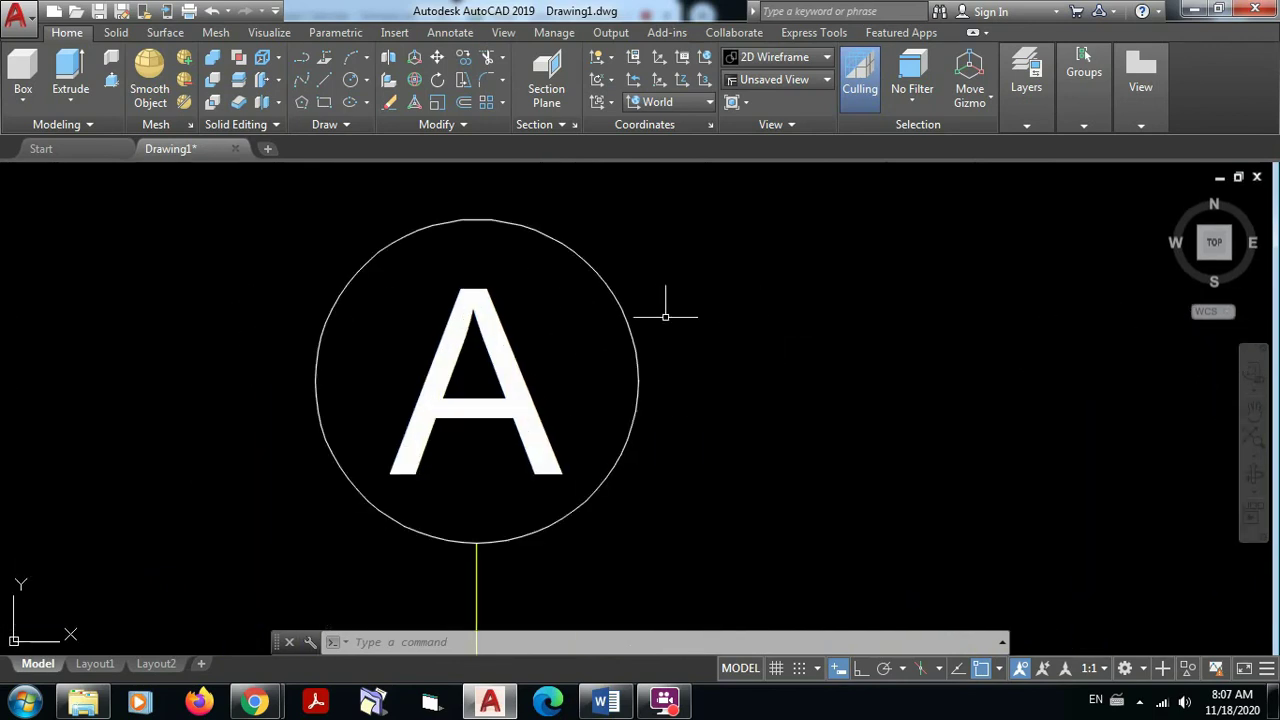
left_click(484, 292)
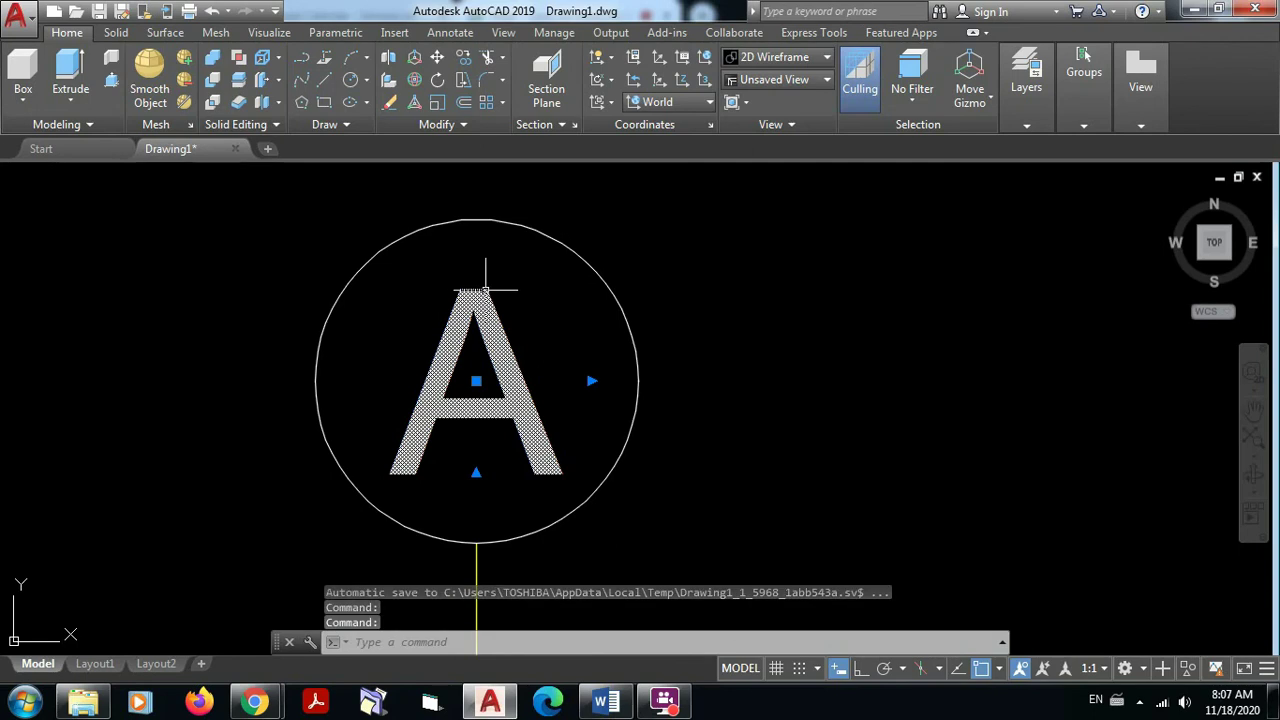
double_click(489, 296)
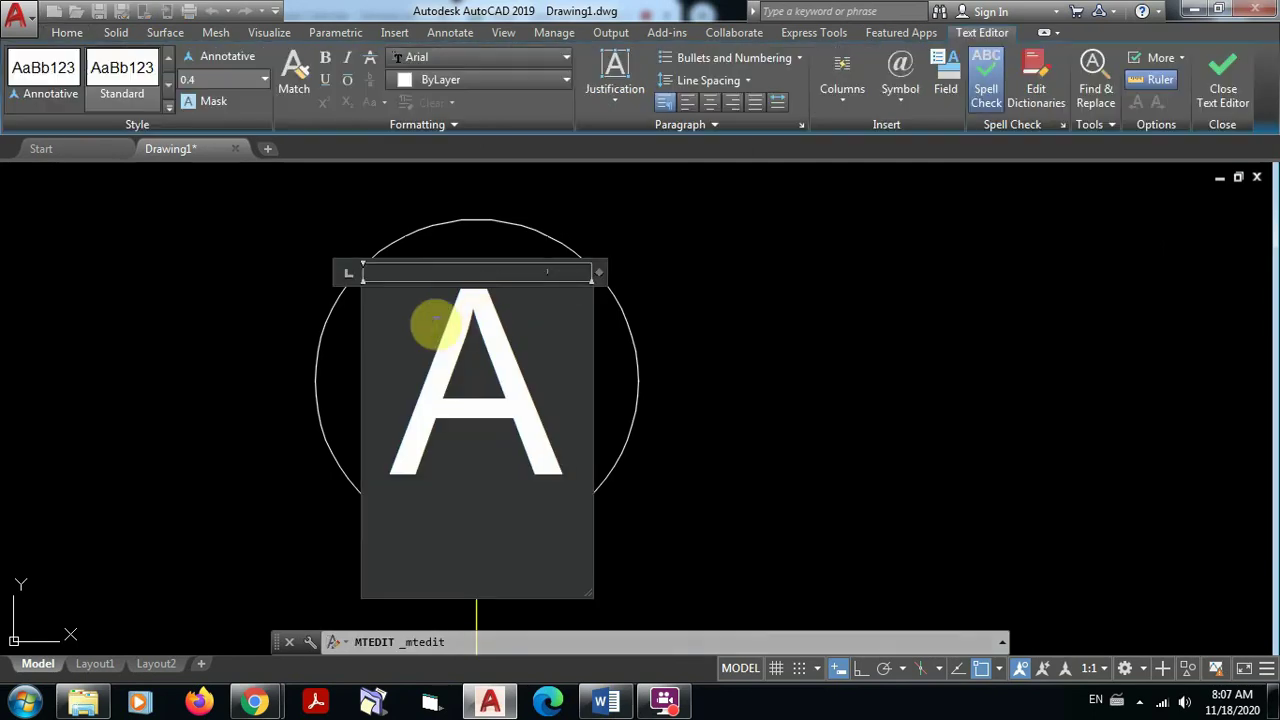
left_click_drag(449, 325, 563, 333)
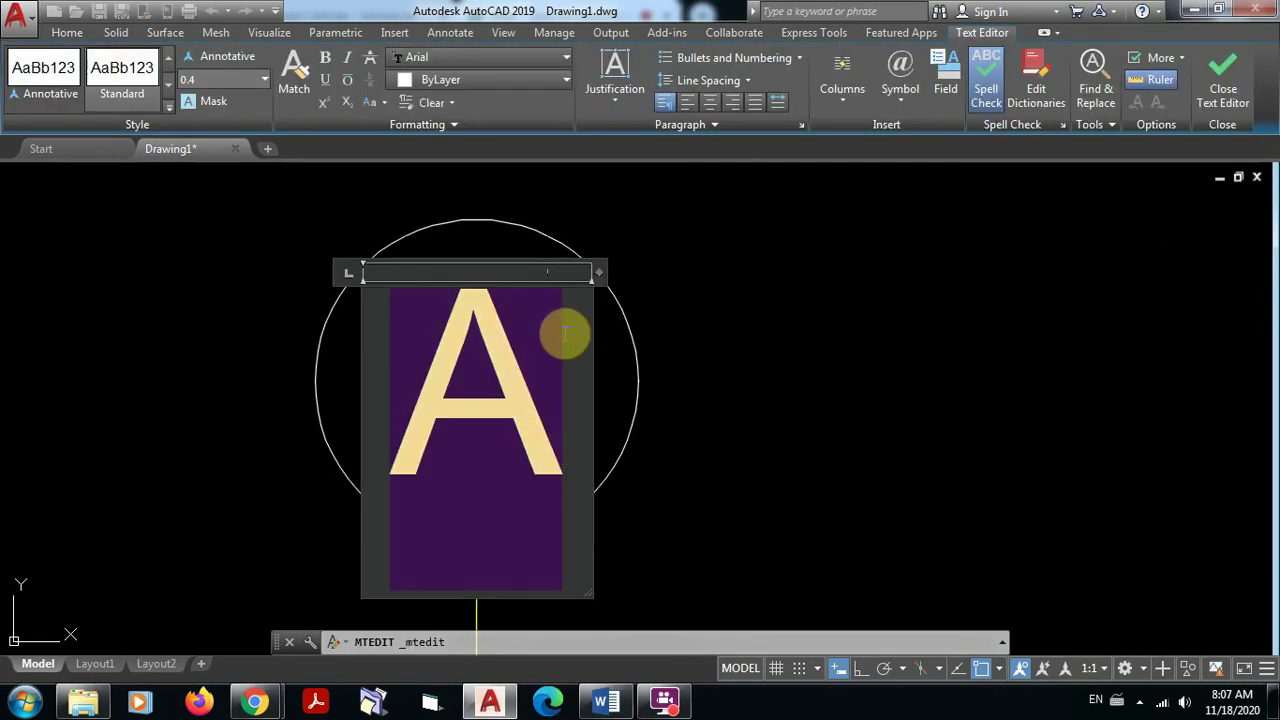
type("B")
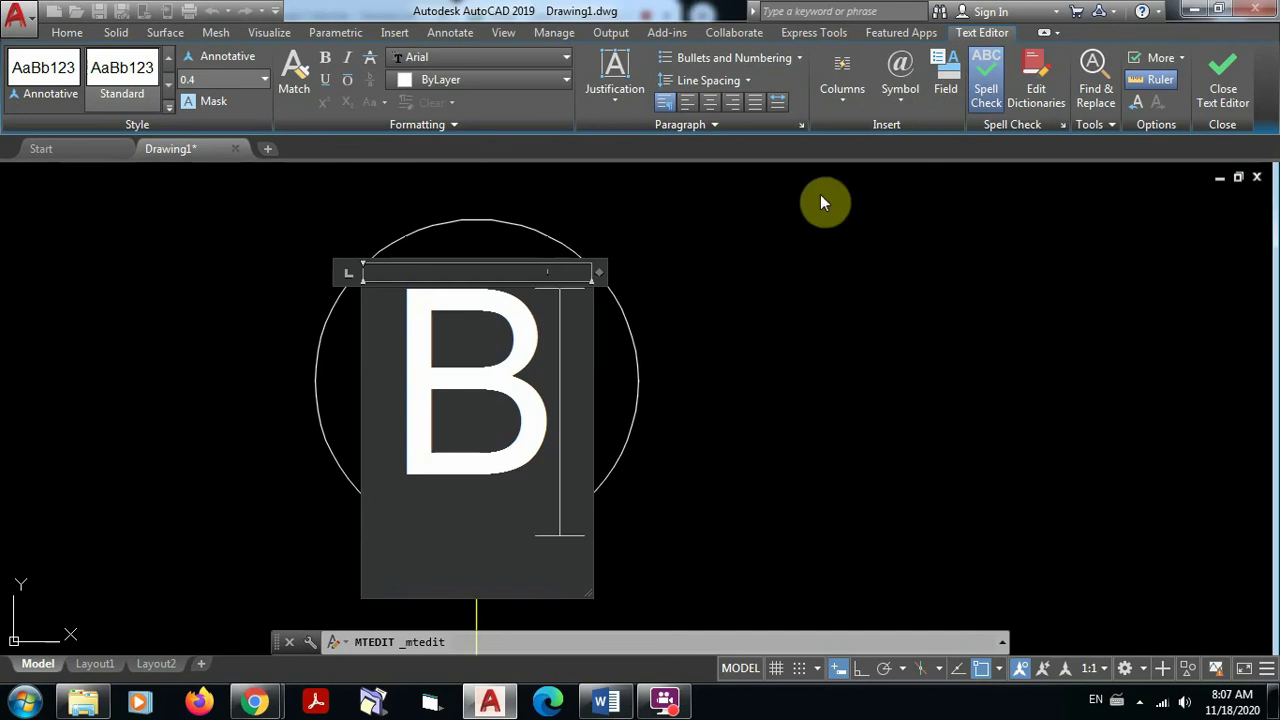
left_click(709, 267)
Change the letter in the bubble above the third vertical axis line to C
scroll(709, 269, "down", 3)
middle_click_drag(937, 325, 214, 320)
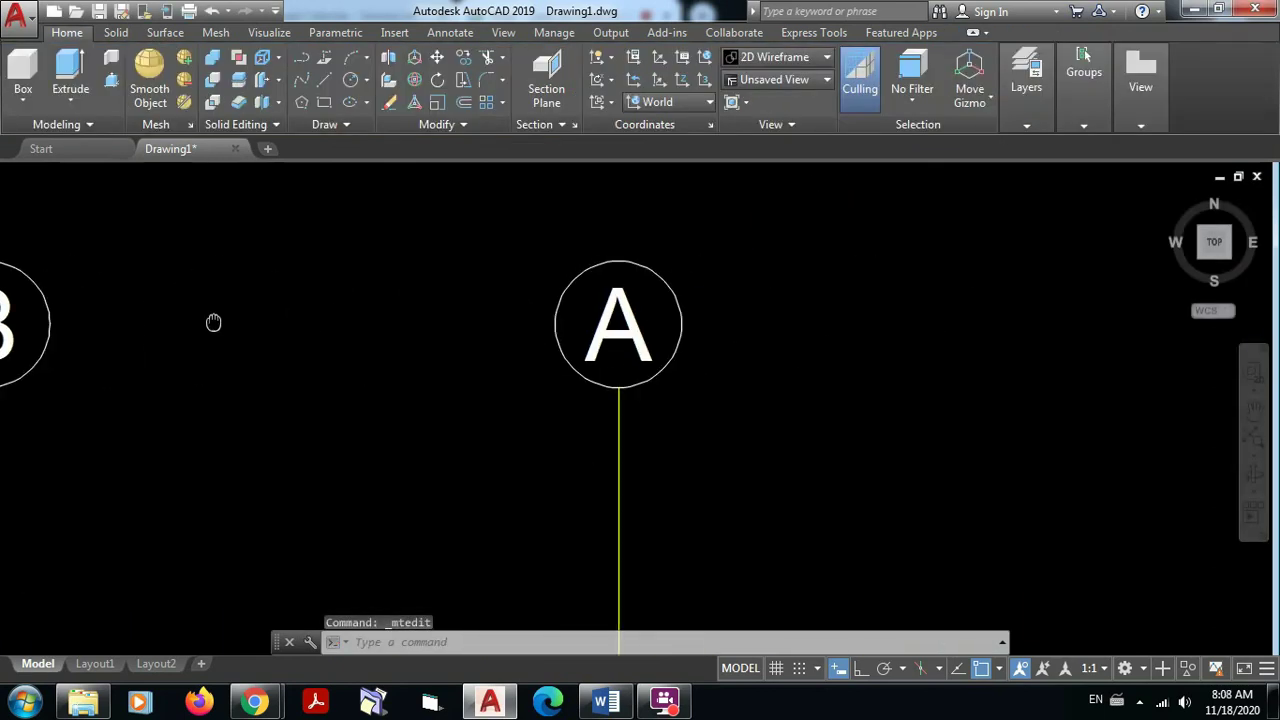
left_click(623, 290)
double_click(630, 296)
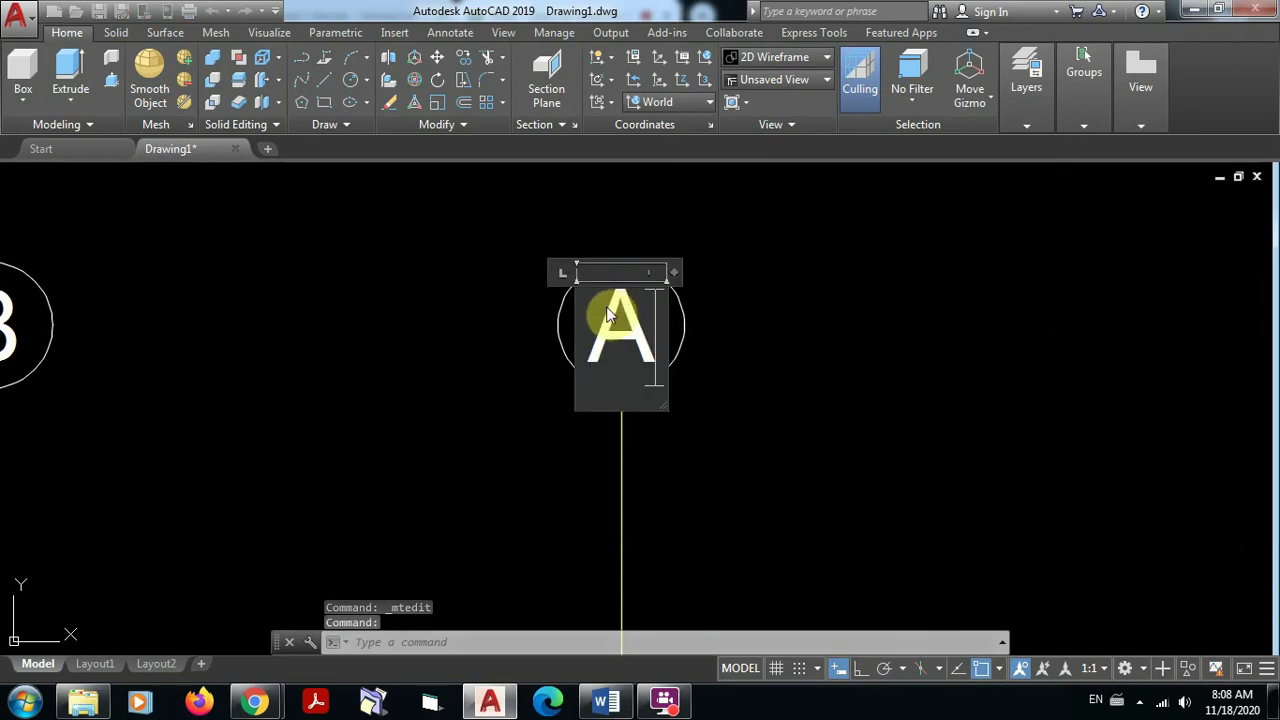
left_click_drag(607, 313, 643, 300)
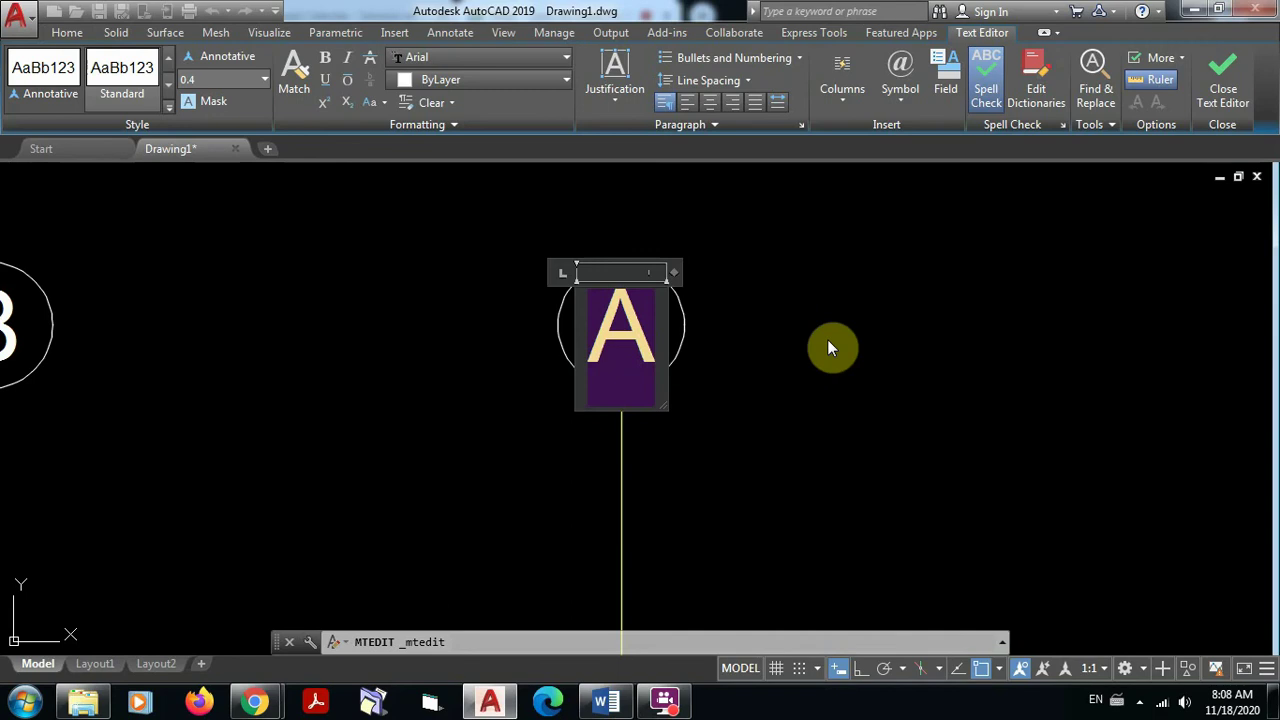
type("C")
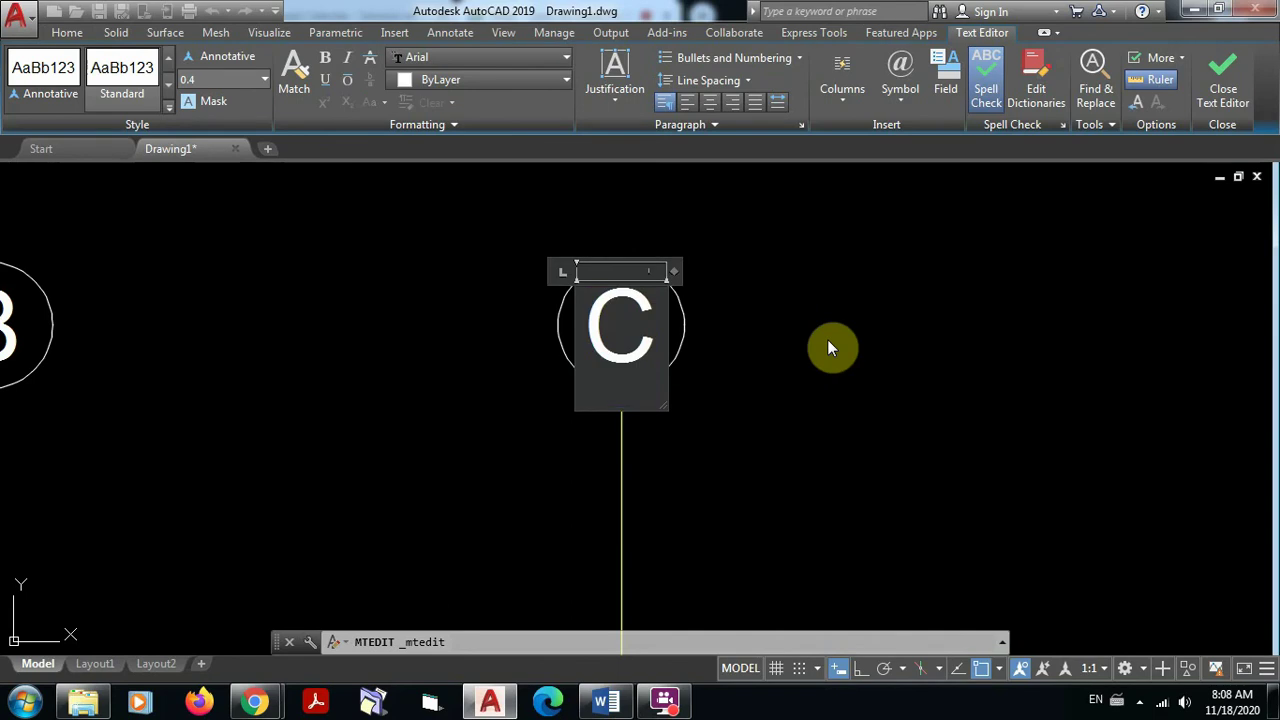
left_click(827, 341)
Replace the letter in the bubble of the uppermost horizontal axis line with the number 1
scroll(722, 329, "down", 4)
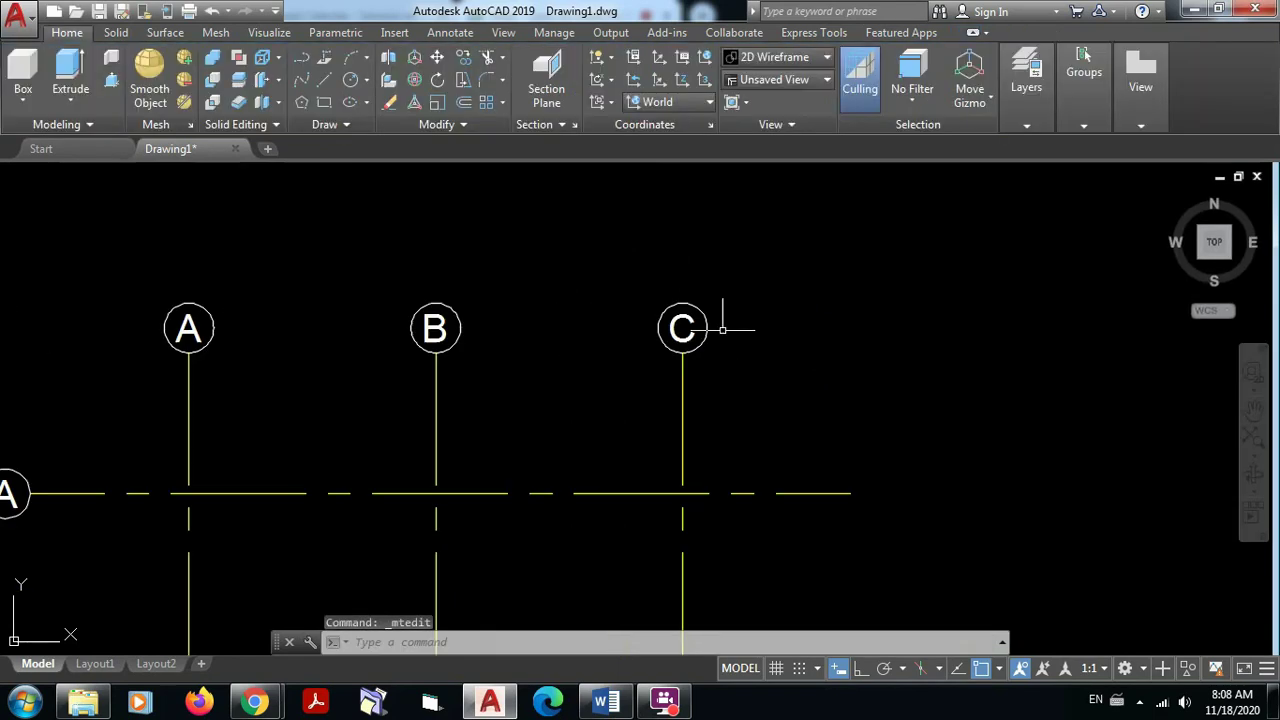
middle_click_drag(722, 329, 980, 251)
mouse_move(603, 380)
middle_mouse_down()
mouse_move(643, 429)
mouse_move(849, 326)
middle_mouse_up()
scroll(482, 324, "up", 6)
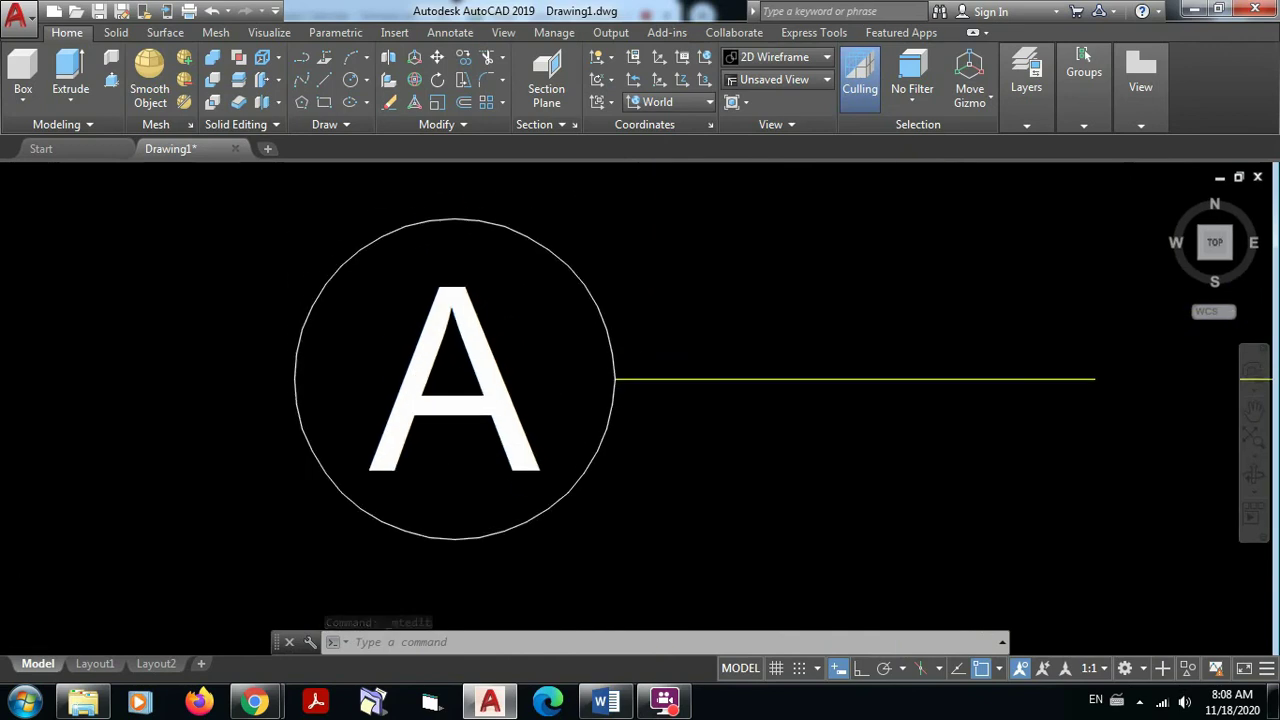
left_click(461, 286)
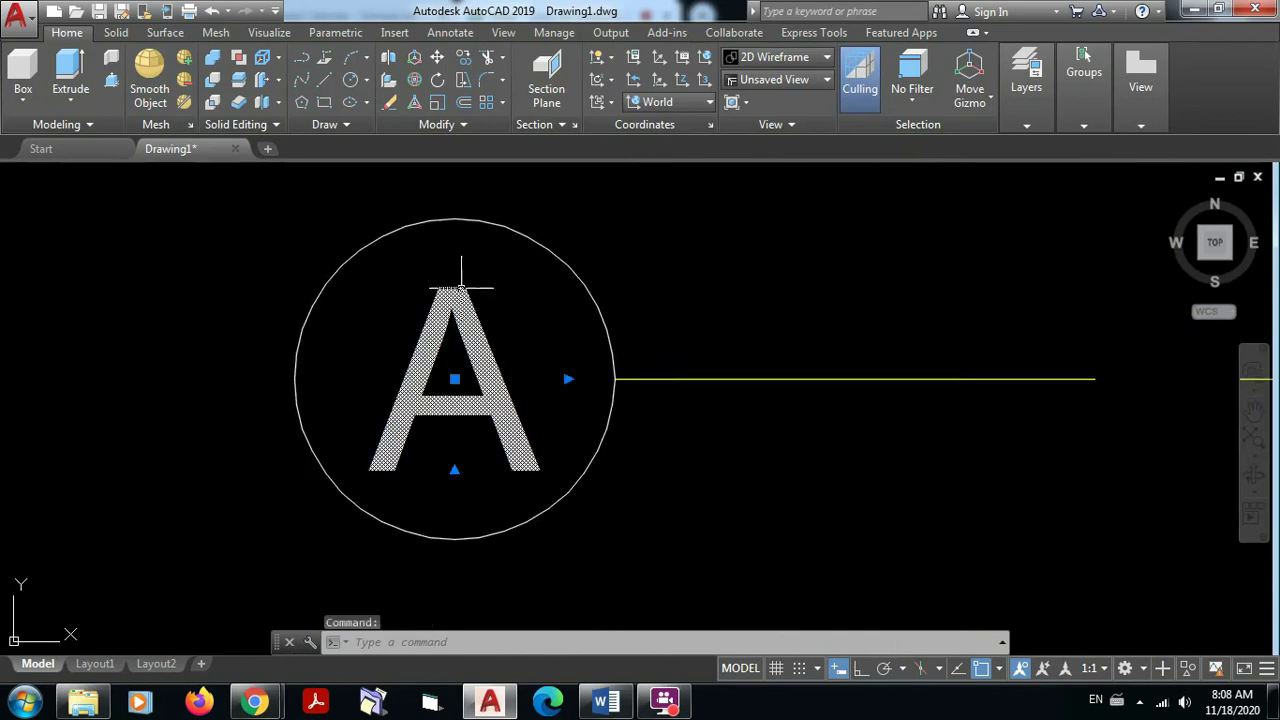
left_click(461, 286)
double_click(443, 309)
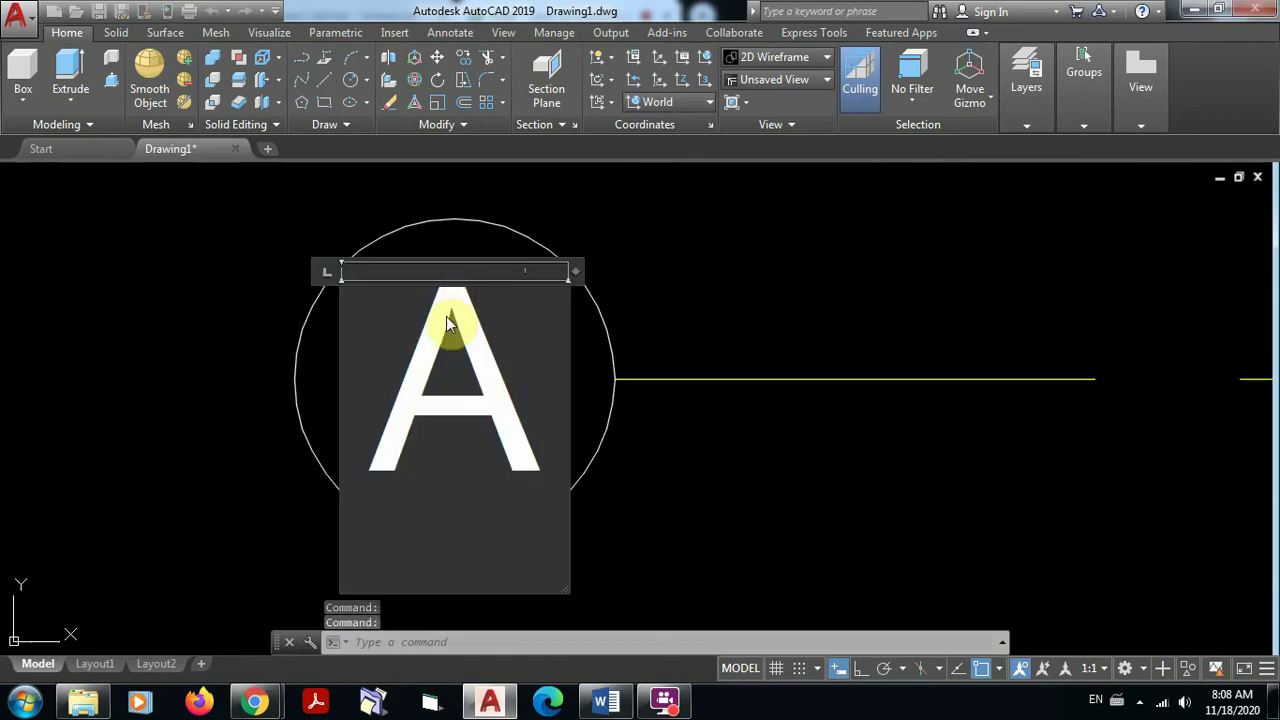
left_click_drag(414, 329, 517, 335)
type("1")
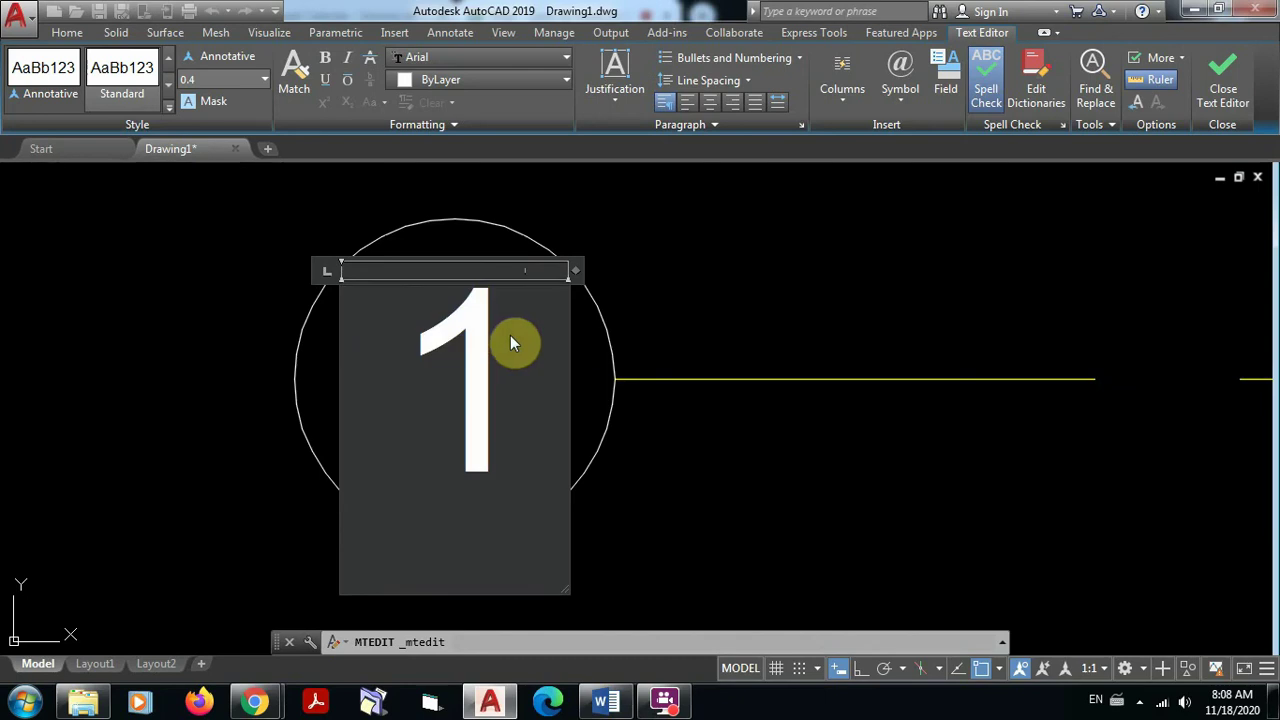
left_click(716, 298)
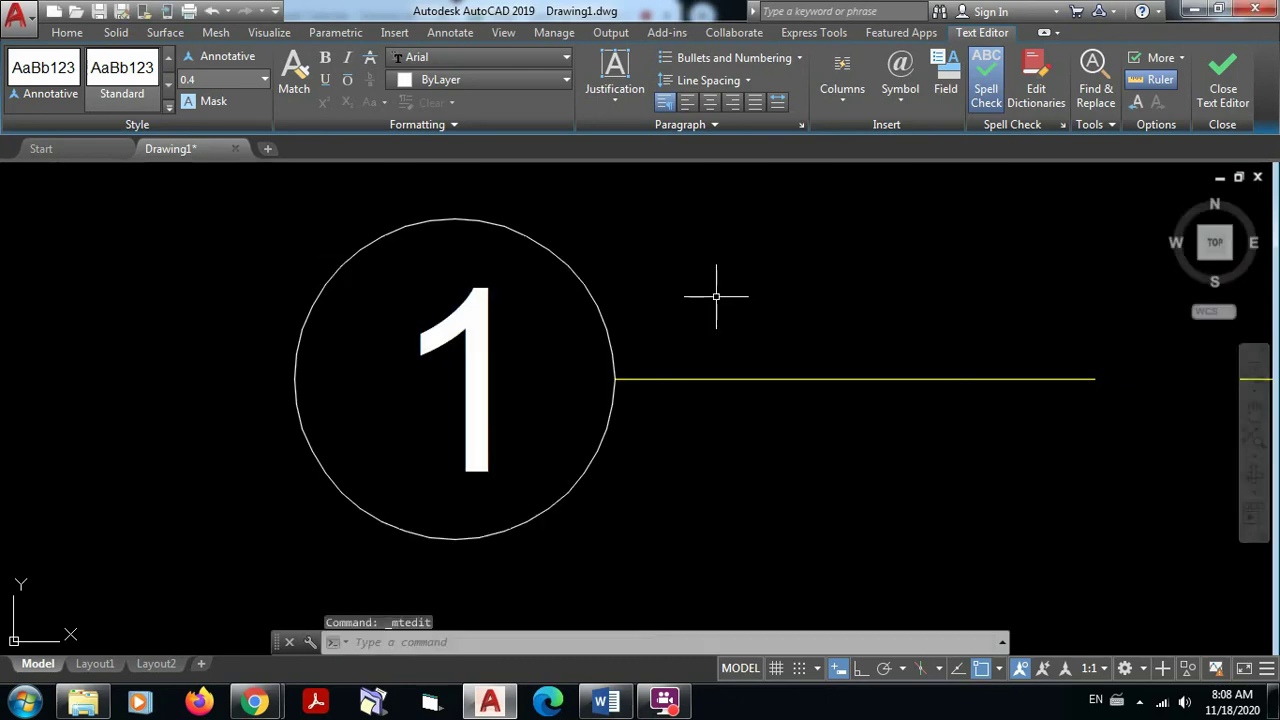
Replace the letter in the bubble of the second horizontal axis line with the number 2
scroll(716, 297, "down", 5)
mouse_move(716, 297)
middle_mouse_down()
mouse_move(537, 297)
mouse_move(674, 409)
mouse_move(599, 371)
middle_mouse_up()
scroll(537, 399, "up", 3)
scroll(543, 294, "up", 2)
scroll(674, 409, "down", 3)
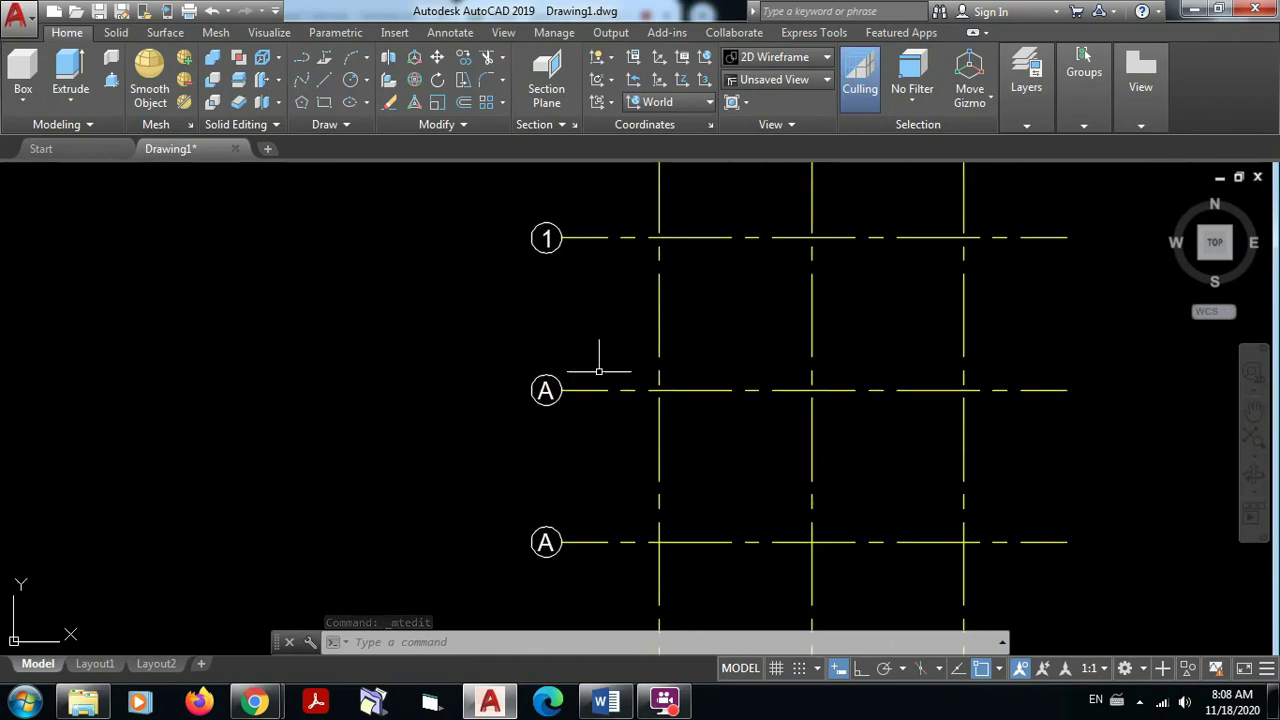
scroll(571, 380, "up", 5)
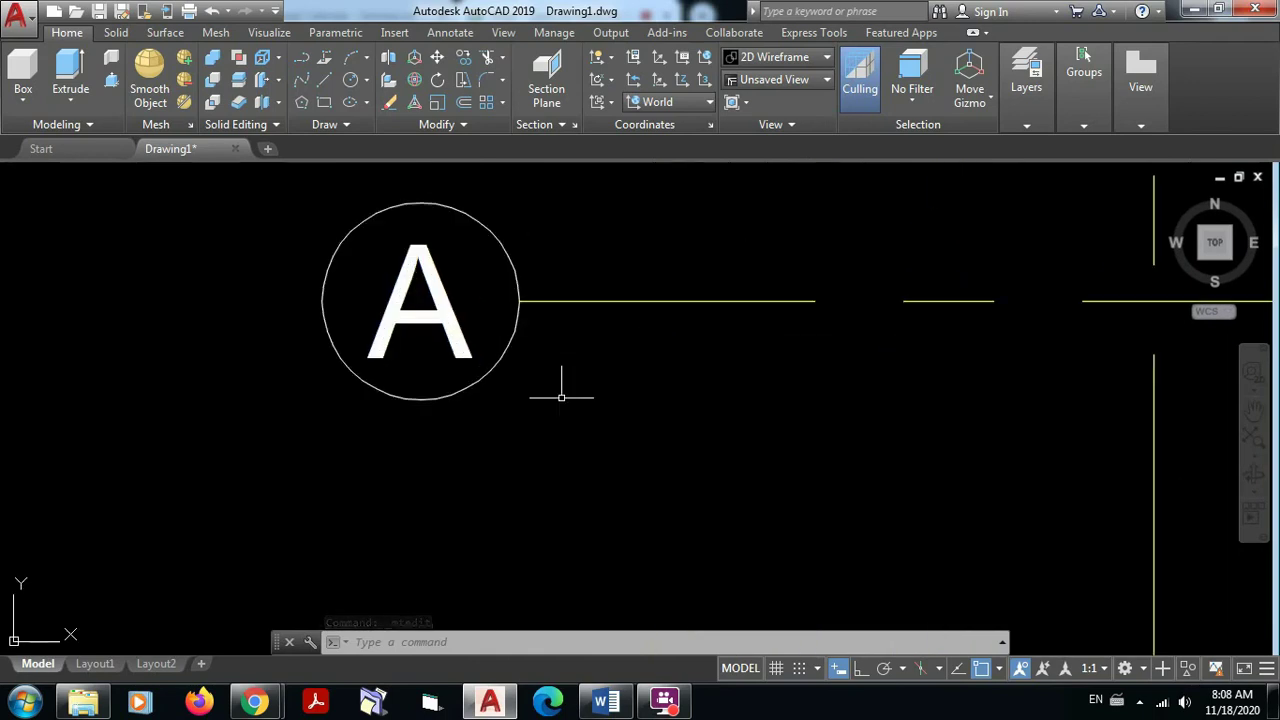
left_click(427, 246)
double_click(424, 251)
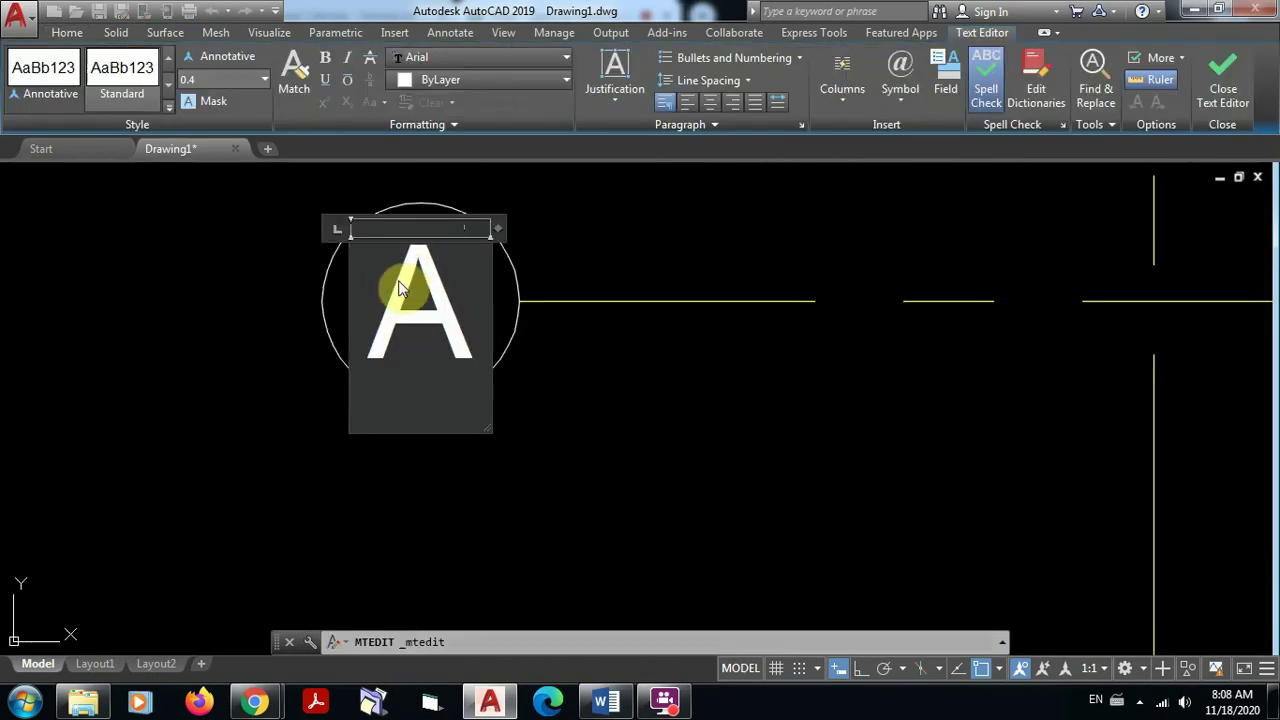
left_click_drag(383, 277, 446, 283)
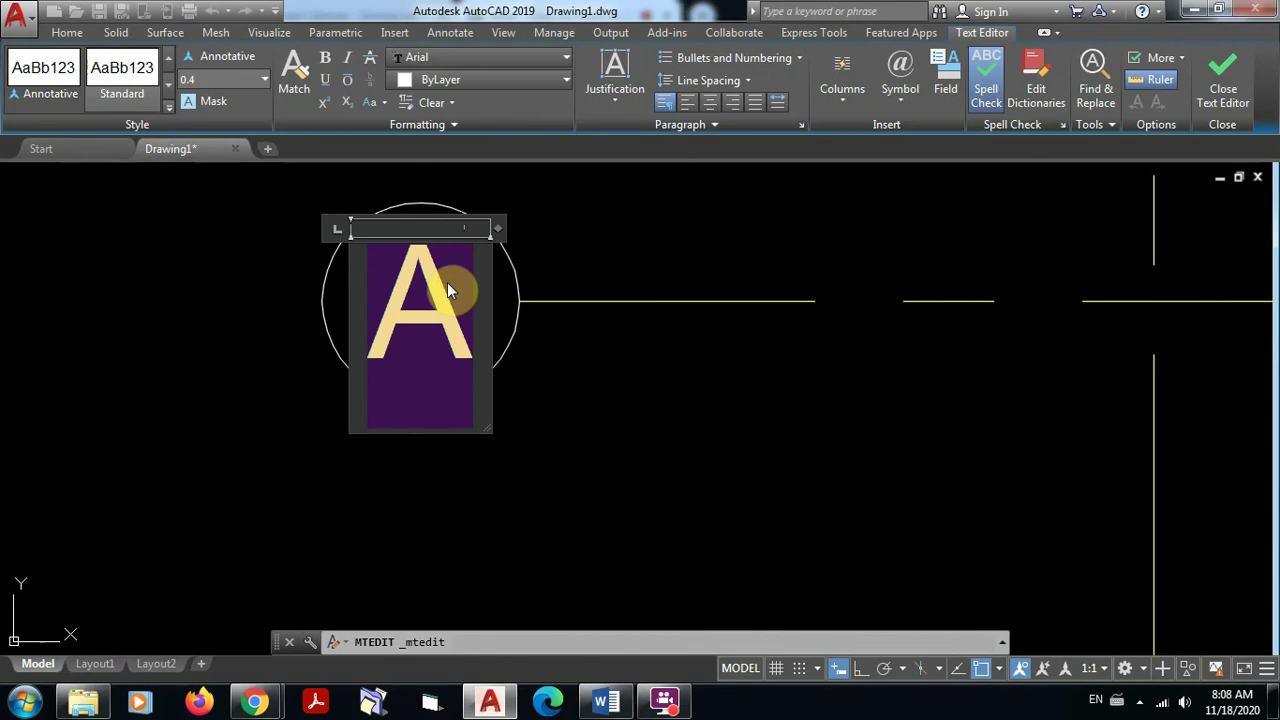
type("2")
left_click(672, 357)
Replace the letter in the bubble of the third horizontal axis line with the number 3
scroll(591, 350, "down", 8)
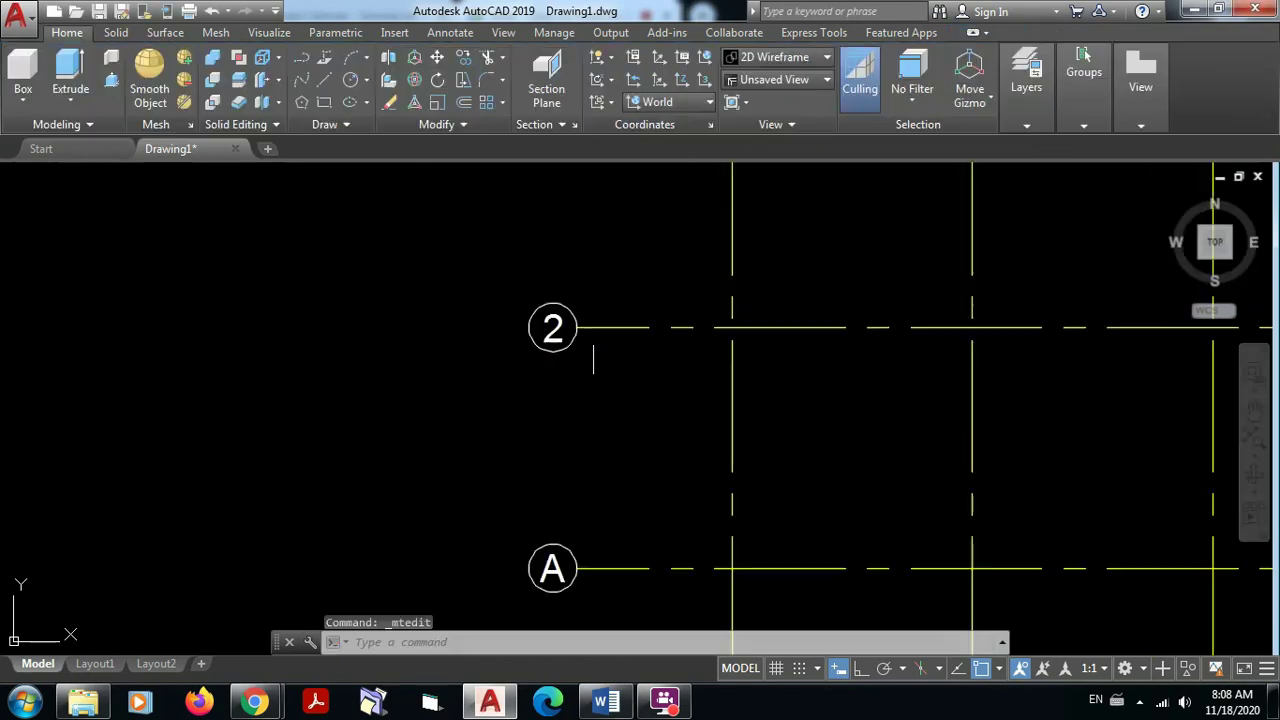
middle_click_drag(623, 406, 546, 251)
scroll(499, 338, "up", 2)
scroll(494, 324, "up", 8)
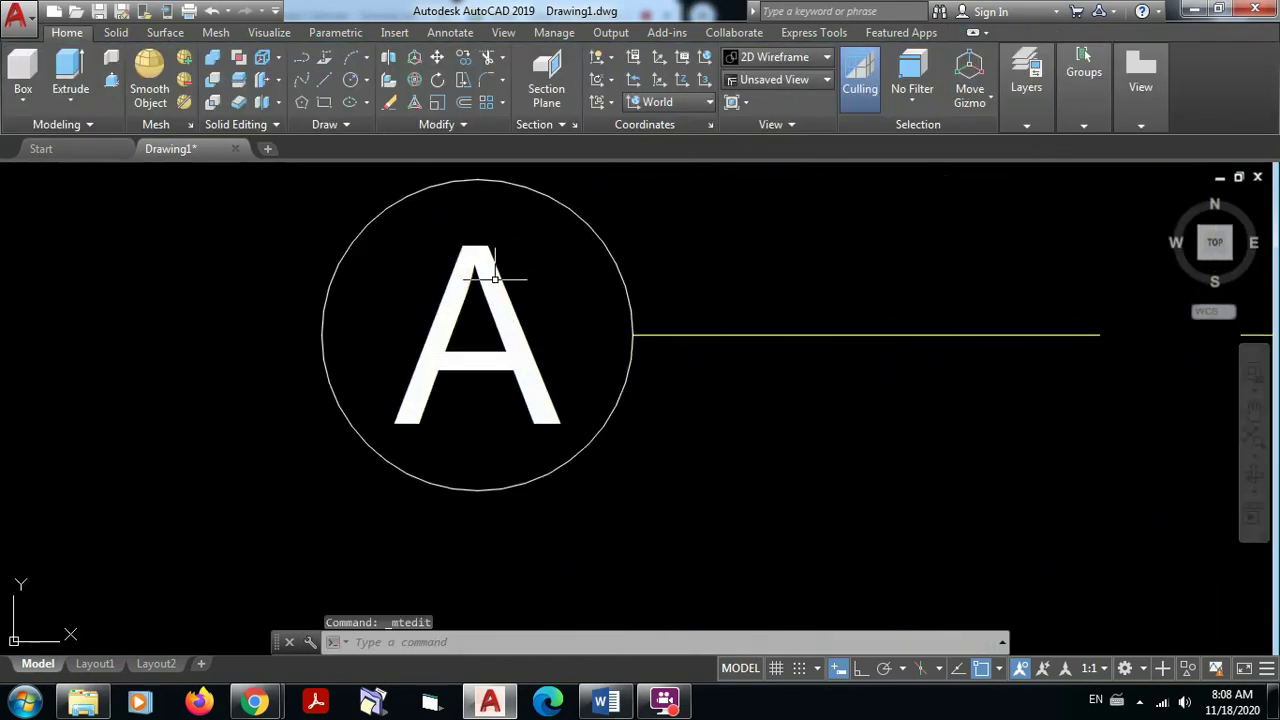
left_click(491, 245)
double_click(491, 247)
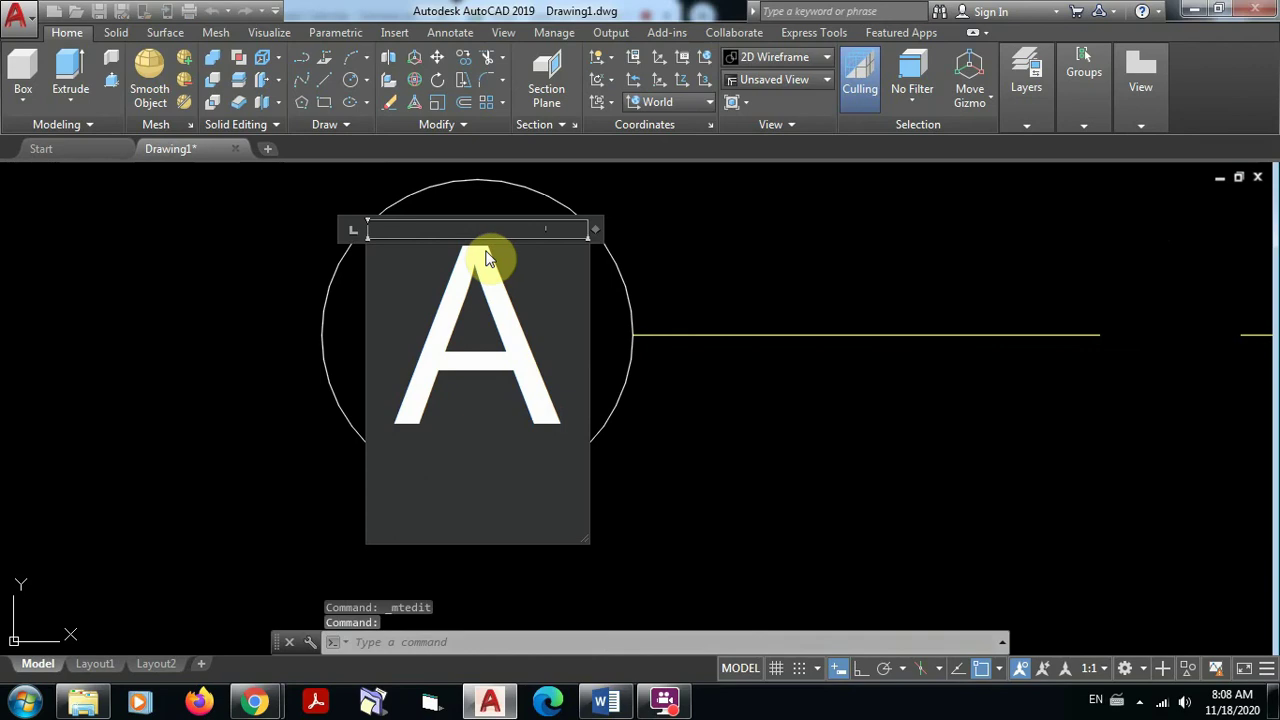
double_click(515, 292)
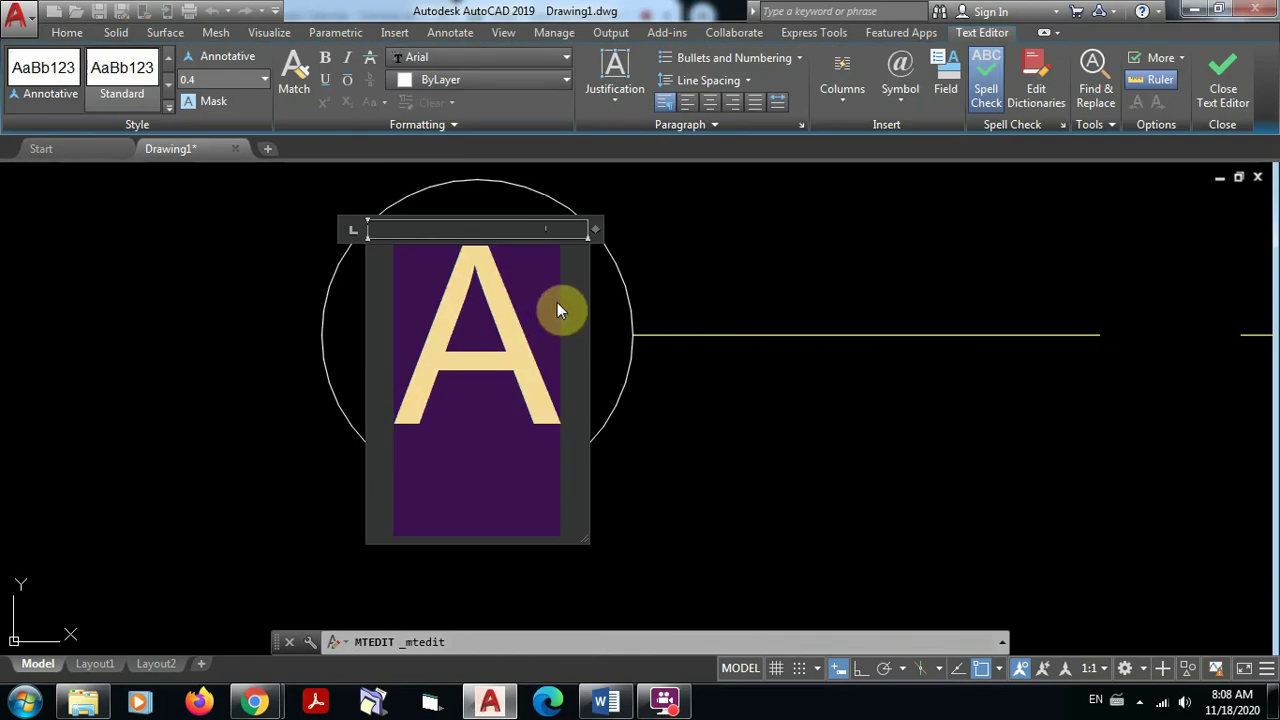
type("3")
left_click(686, 300)
Replace the letter in the bubble of the fourth horizontal axis line with the number 4
scroll(686, 300, "down", 6)
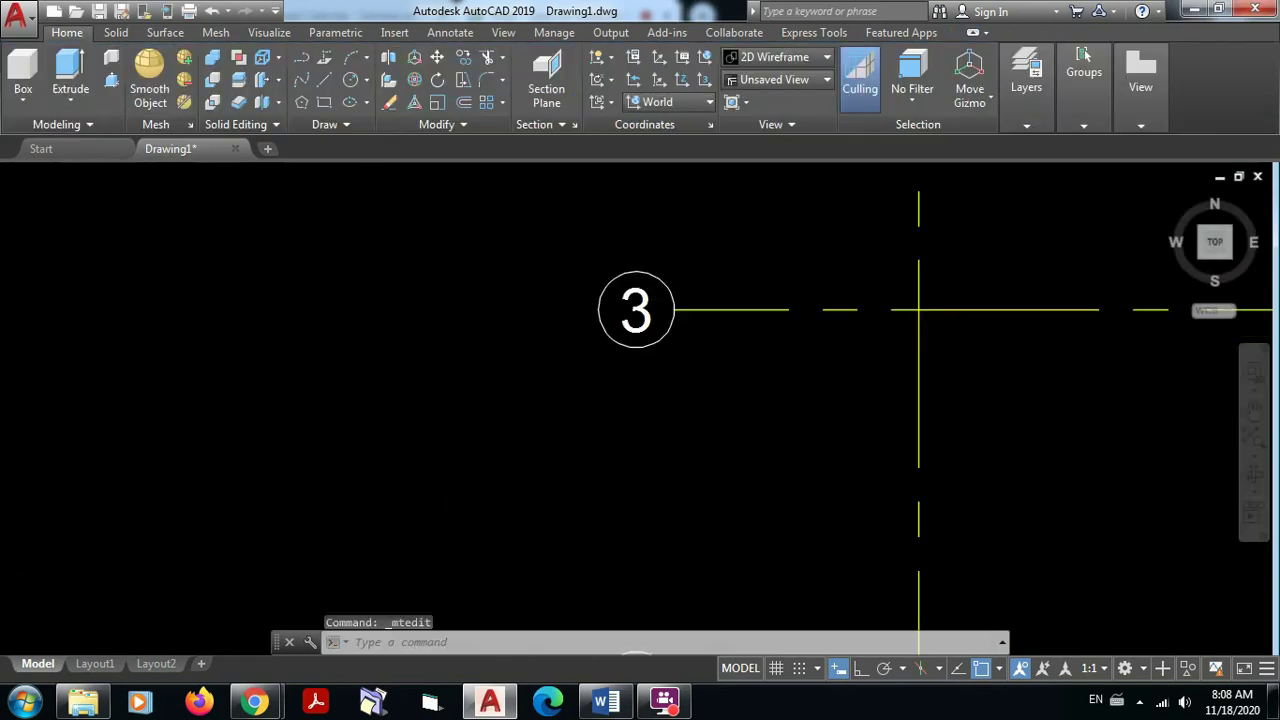
middle_click_drag(713, 376, 604, 80)
scroll(498, 391, "up", 6)
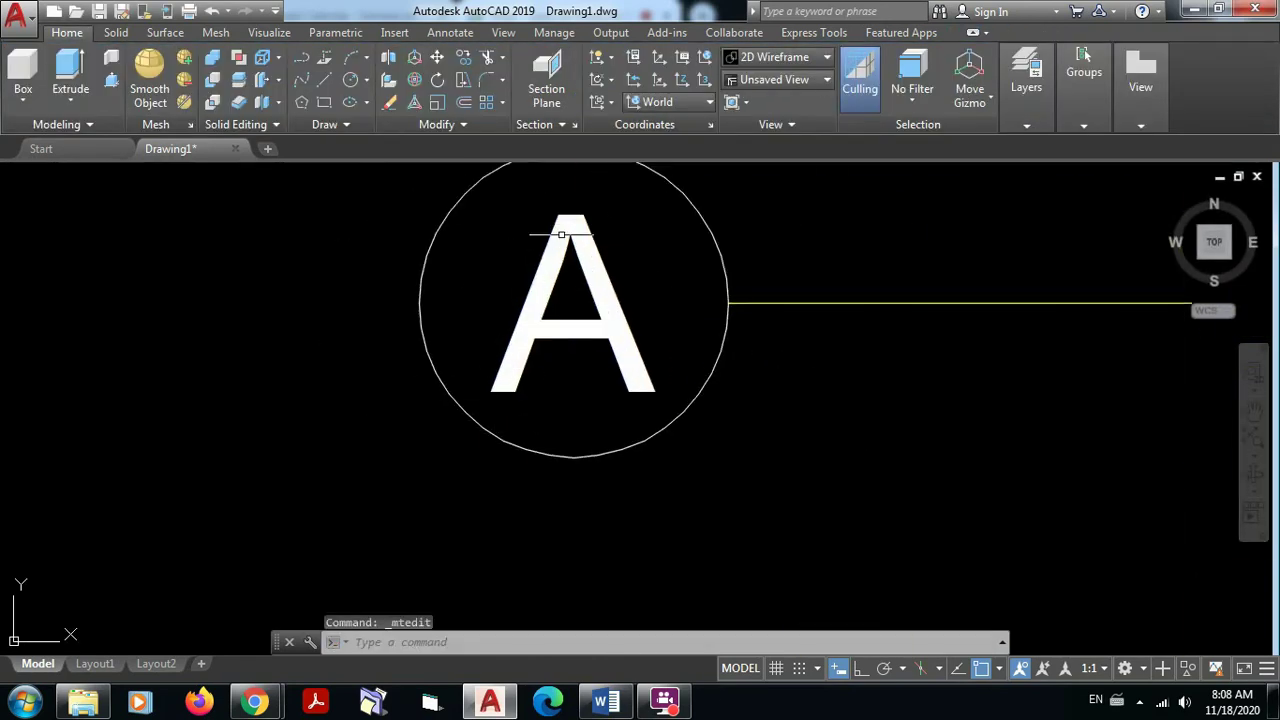
left_click(586, 212)
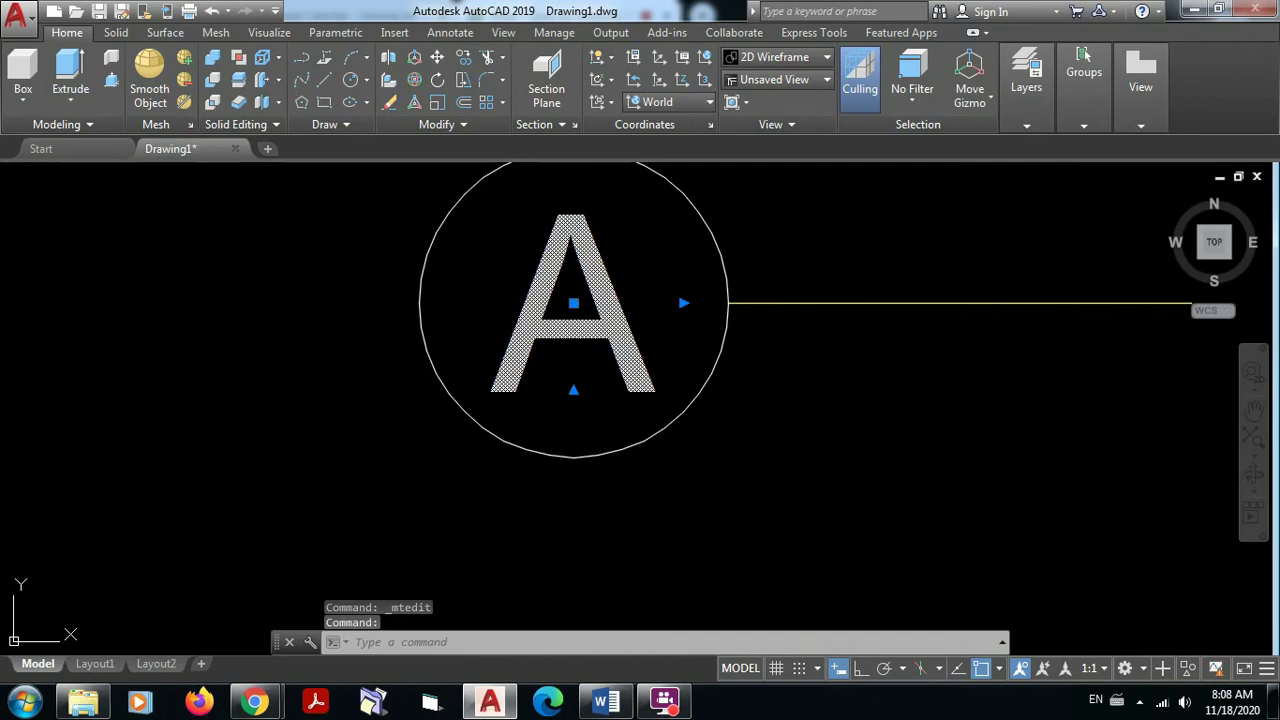
double_click(535, 258)
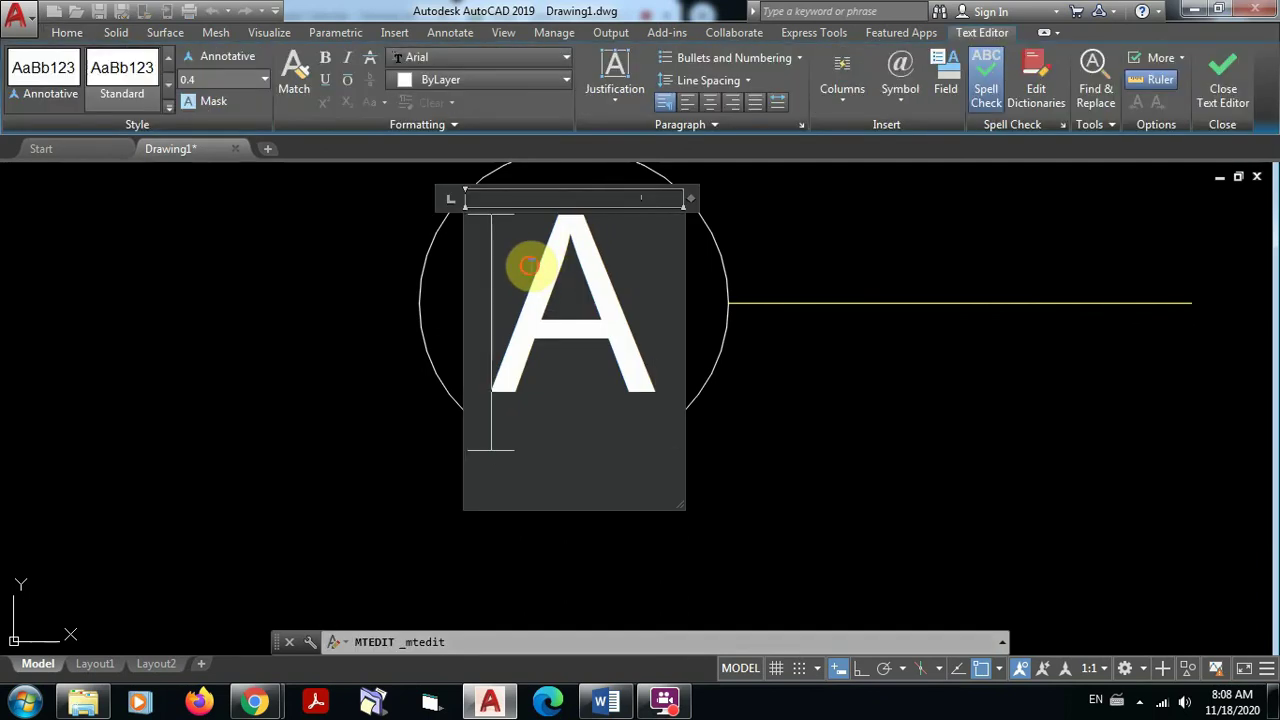
left_click_drag(528, 265, 749, 279)
type("4")
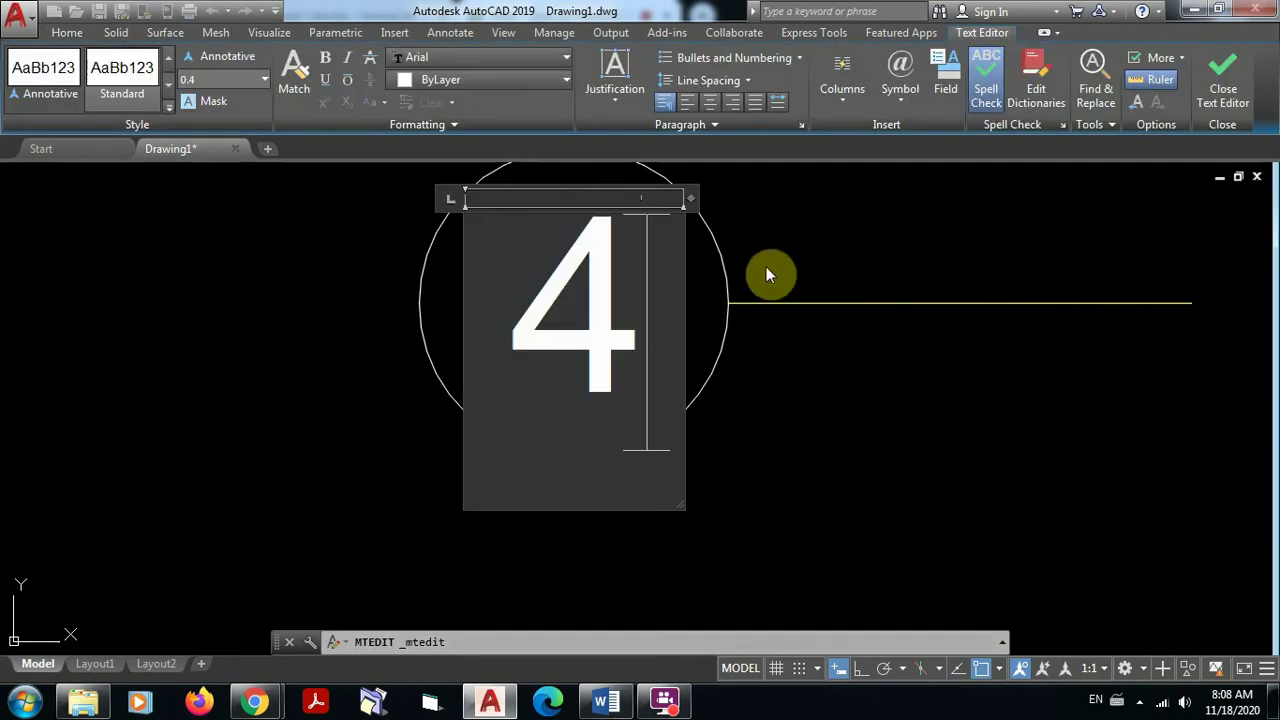
left_click(791, 229)
Replace the letter in the bubble of the lowest horizontal axis line with the number 5
scroll(746, 324, "down", 3)
scroll(746, 325, "down", 1)
middle_click_drag(837, 430, 727, 176)
scroll(608, 311, "up", 5)
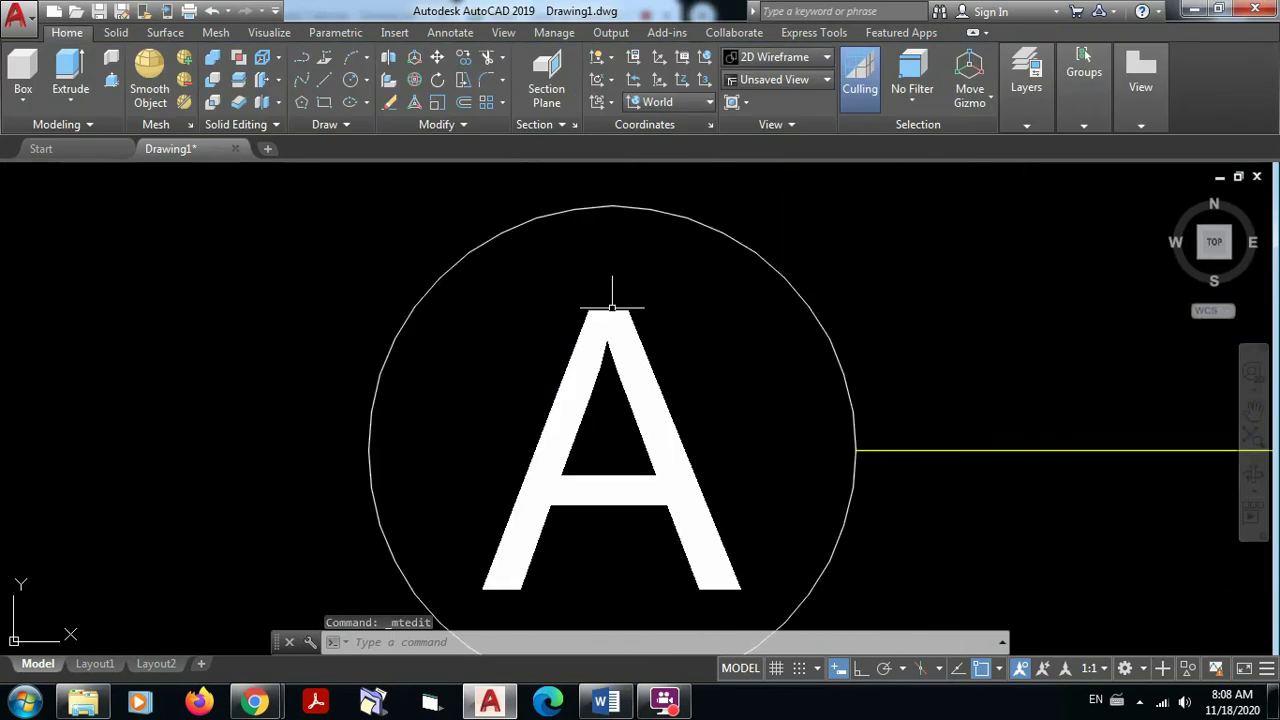
double_click(612, 308)
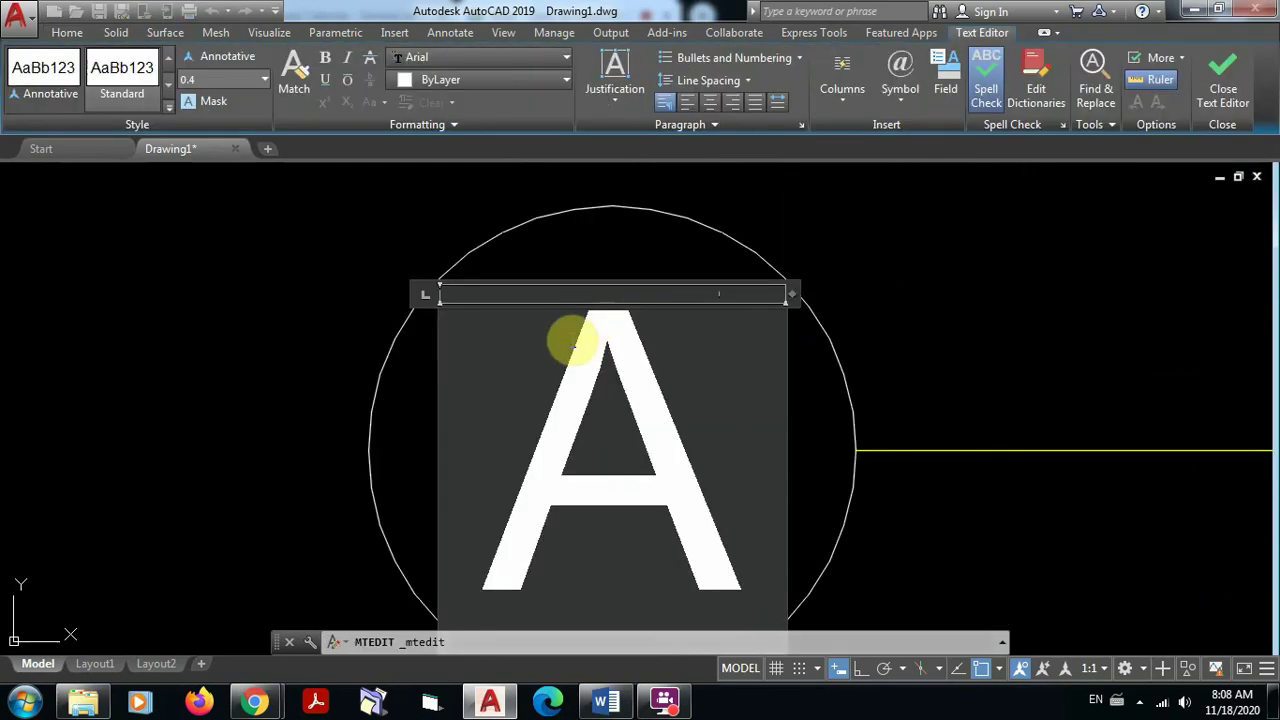
left_click_drag(571, 337, 666, 340)
type("5")
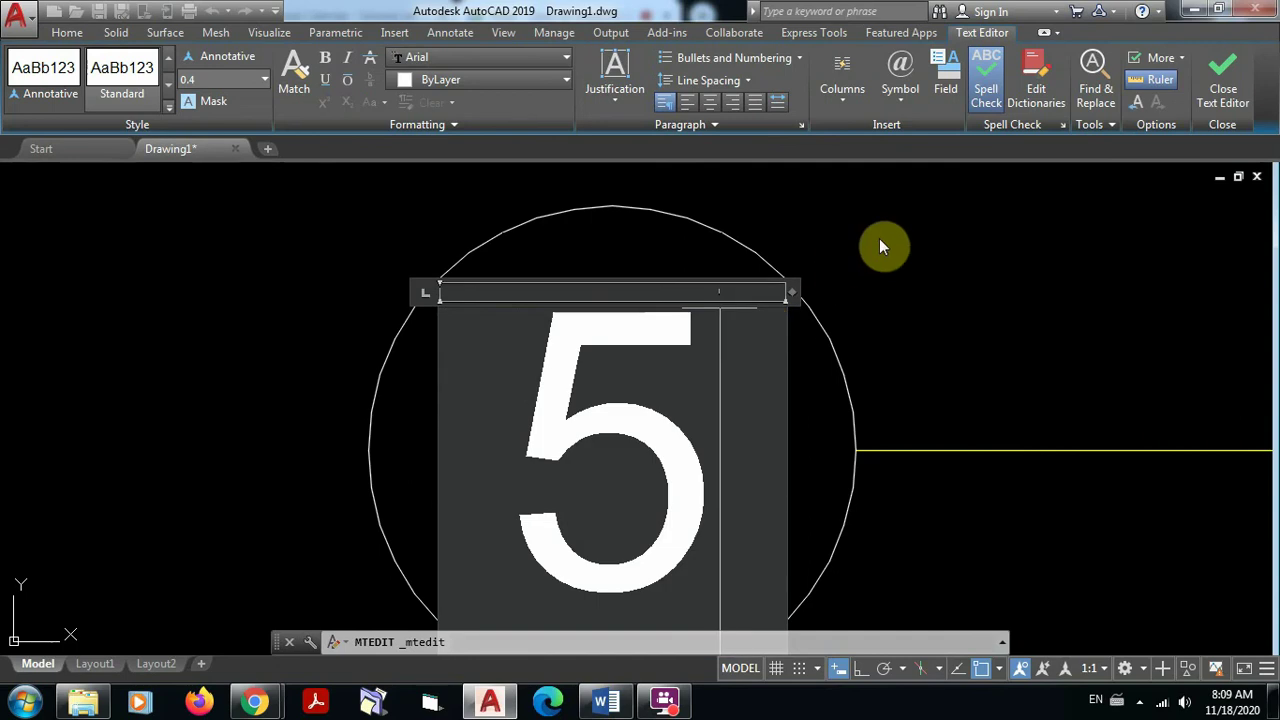
left_click(883, 247)
scroll(871, 263, "down", 8)
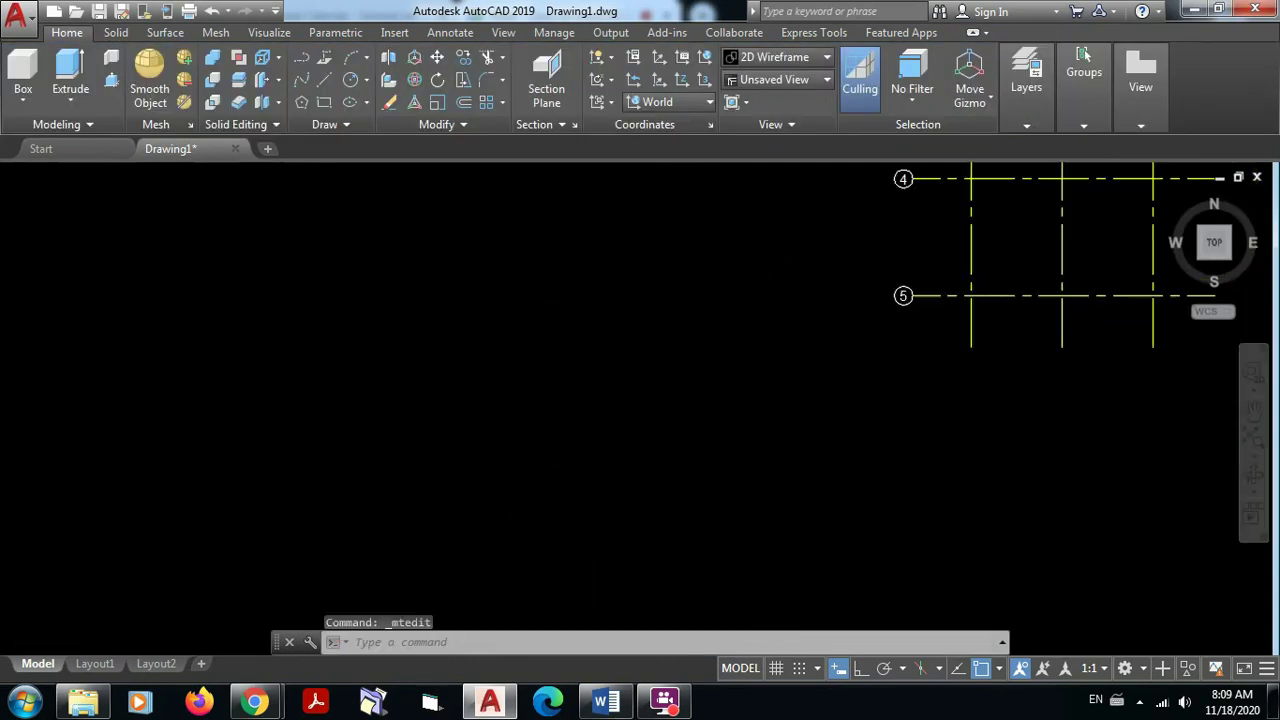
mouse_move(935, 300)
middle_mouse_down()
mouse_move(1000, 338)
mouse_move(651, 580)
mouse_move(641, 572)
middle_mouse_up()
scroll(666, 405, "up", 2)
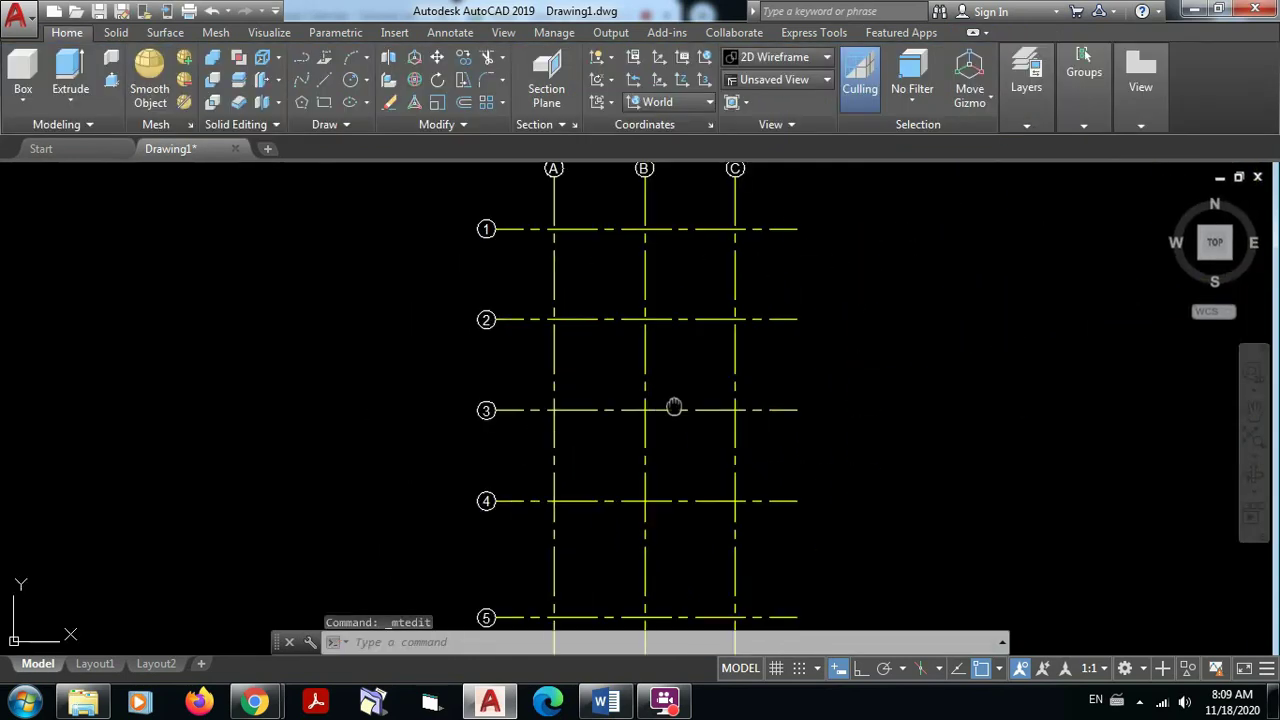
Start saving the drawing and choose the folder Varios\2211977 AutoCAD 2D on drive E: as its location
middle_click_drag(669, 409, 643, 438)
scroll(629, 366, "down", 2)
middle_click_drag(629, 366, 585, 340)
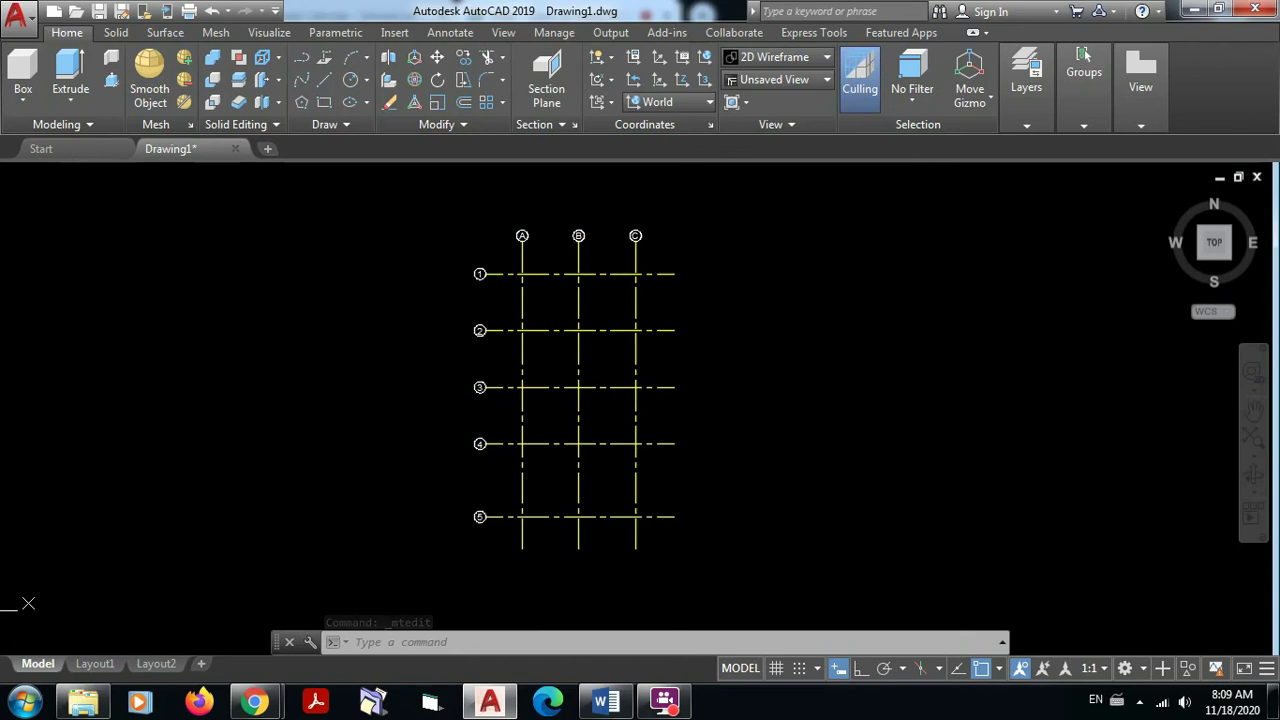
left_click(98, 13)
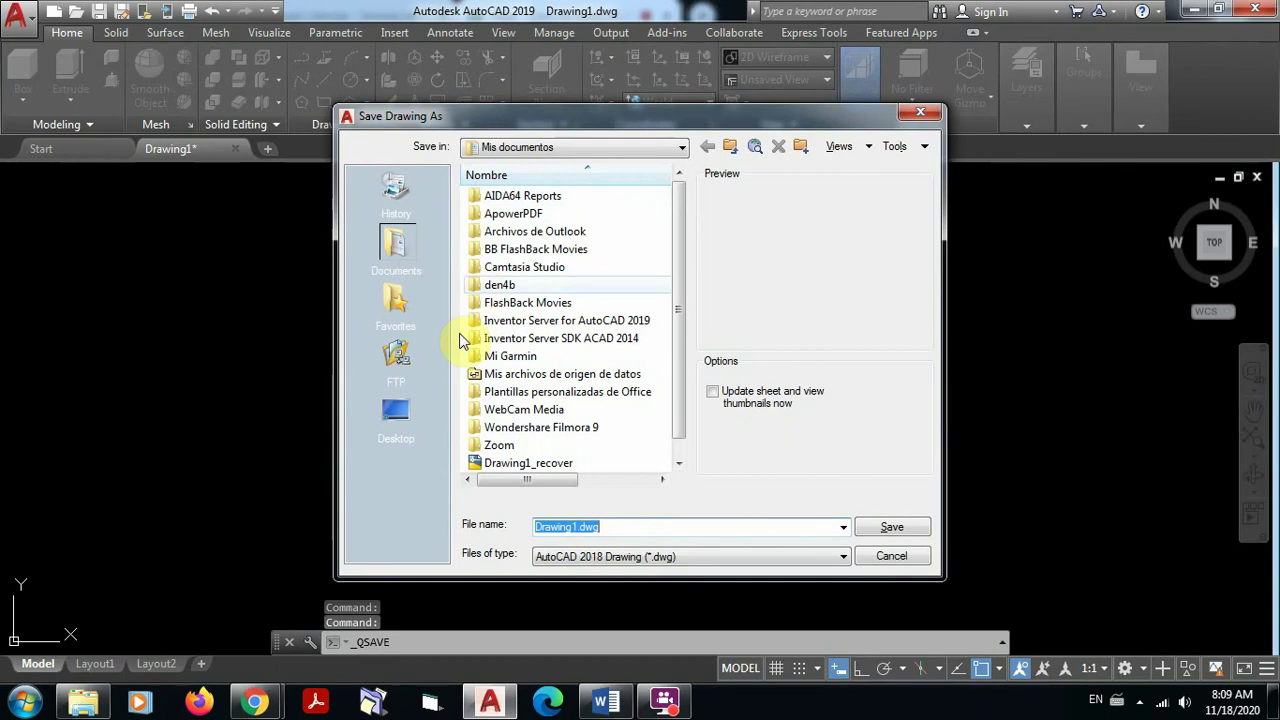
left_click(395, 408)
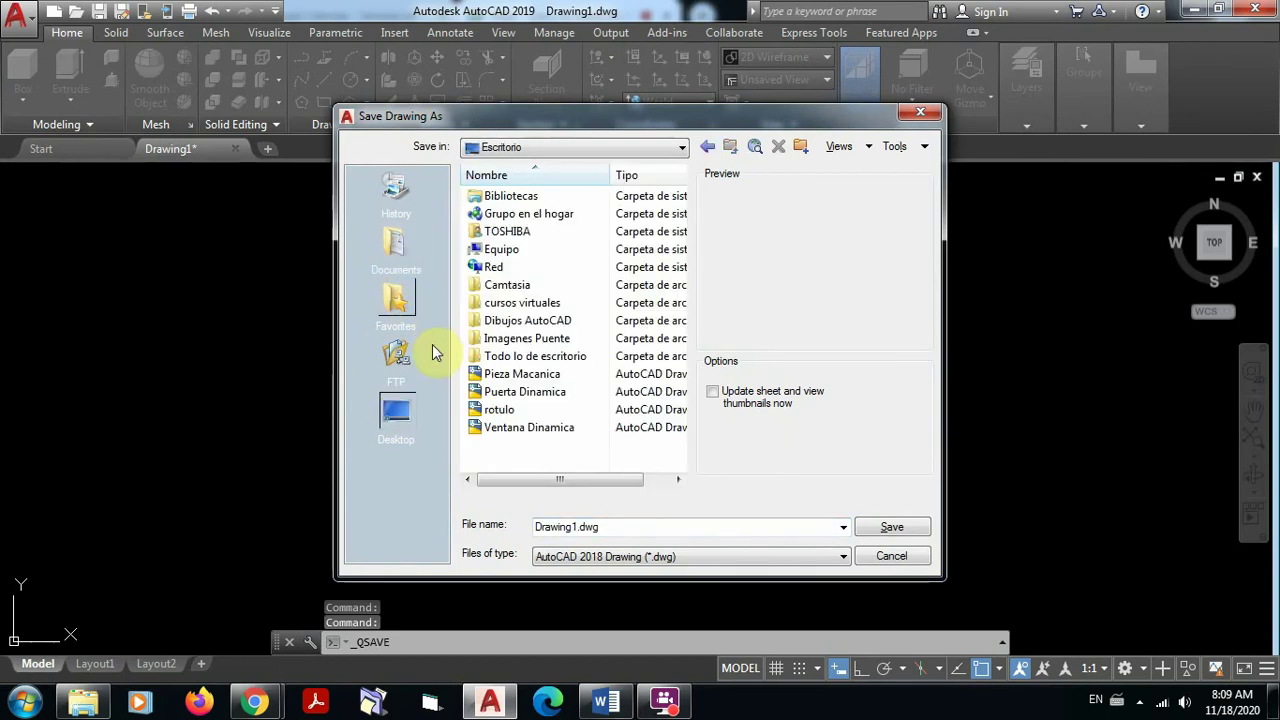
double_click(505, 251)
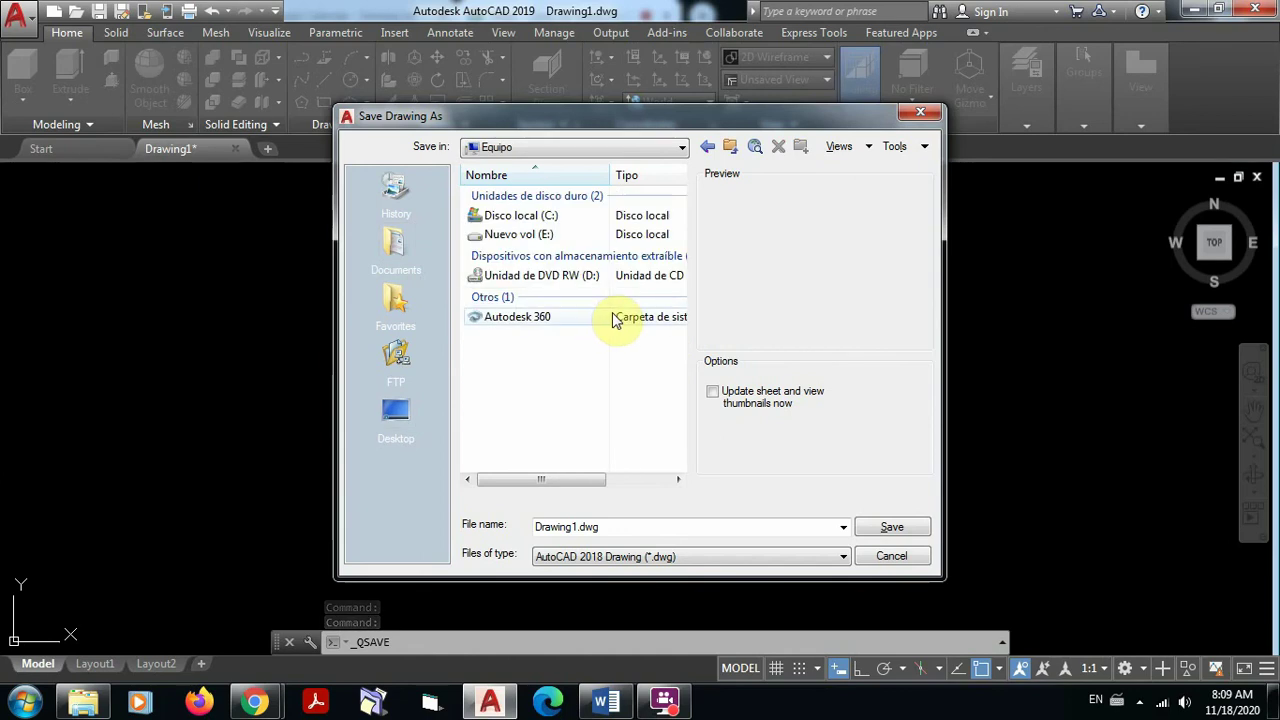
double_click(510, 236)
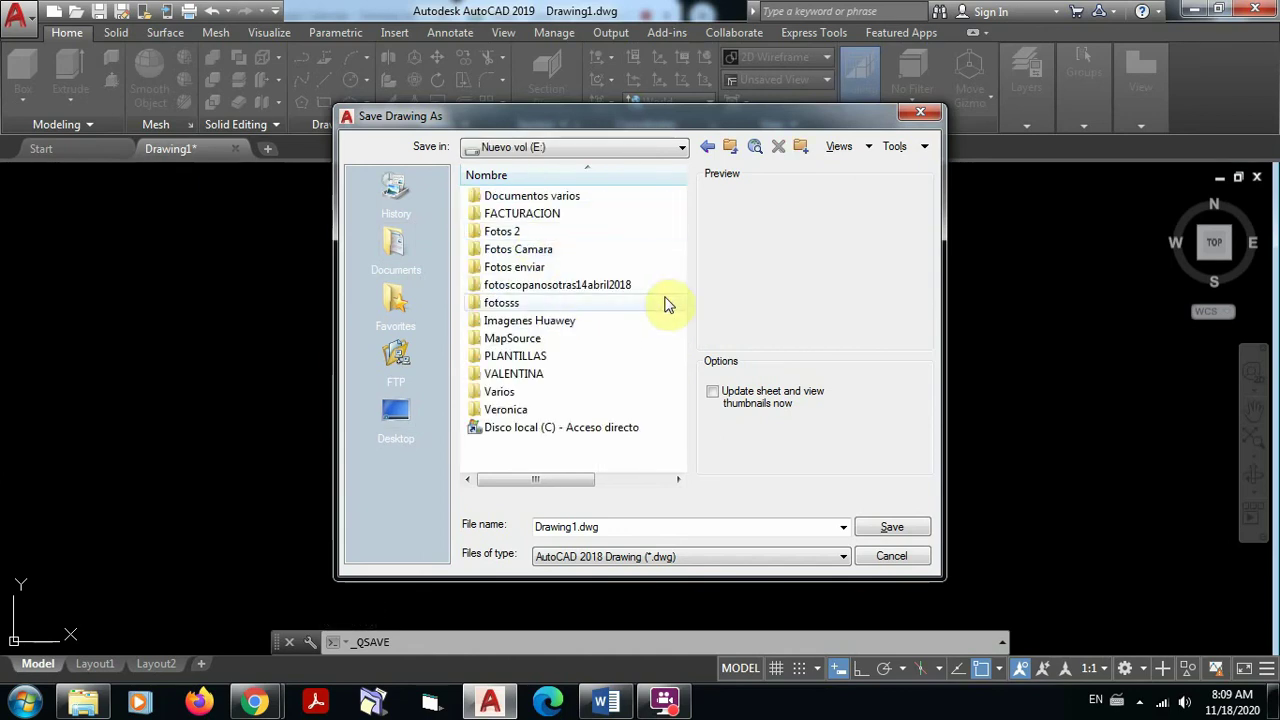
left_click(507, 393)
double_click(507, 393)
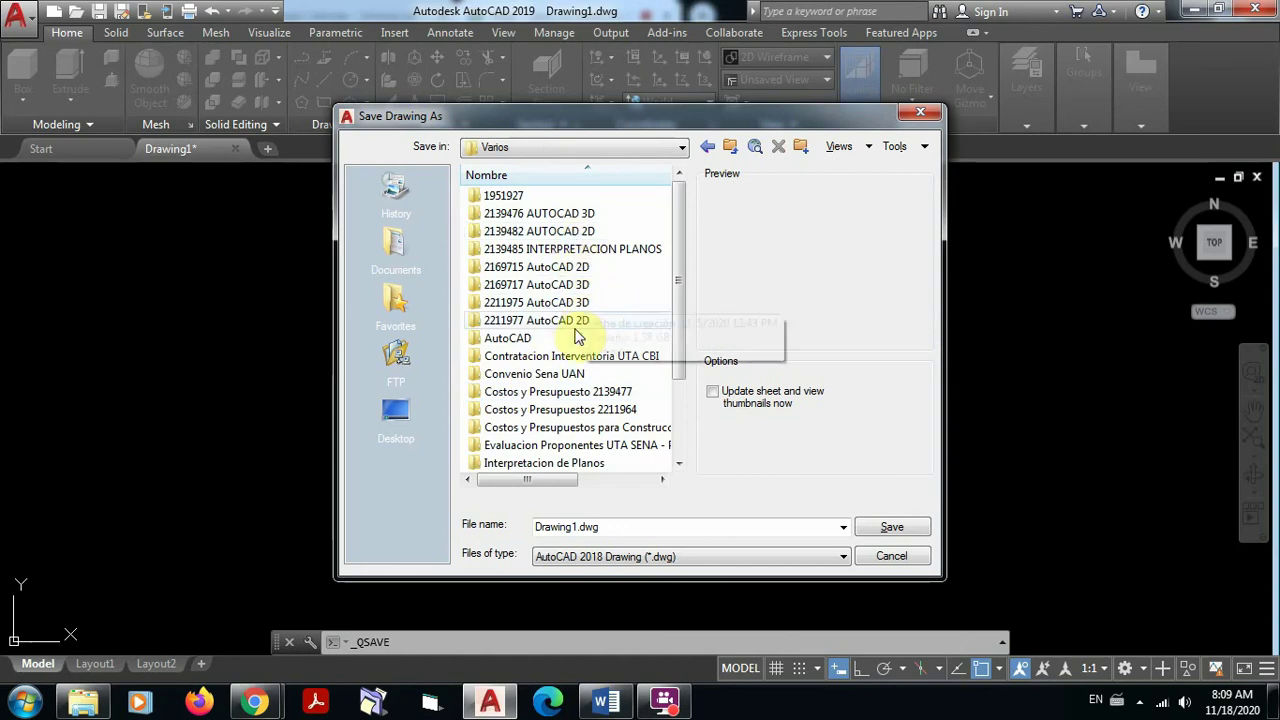
double_click(547, 322)
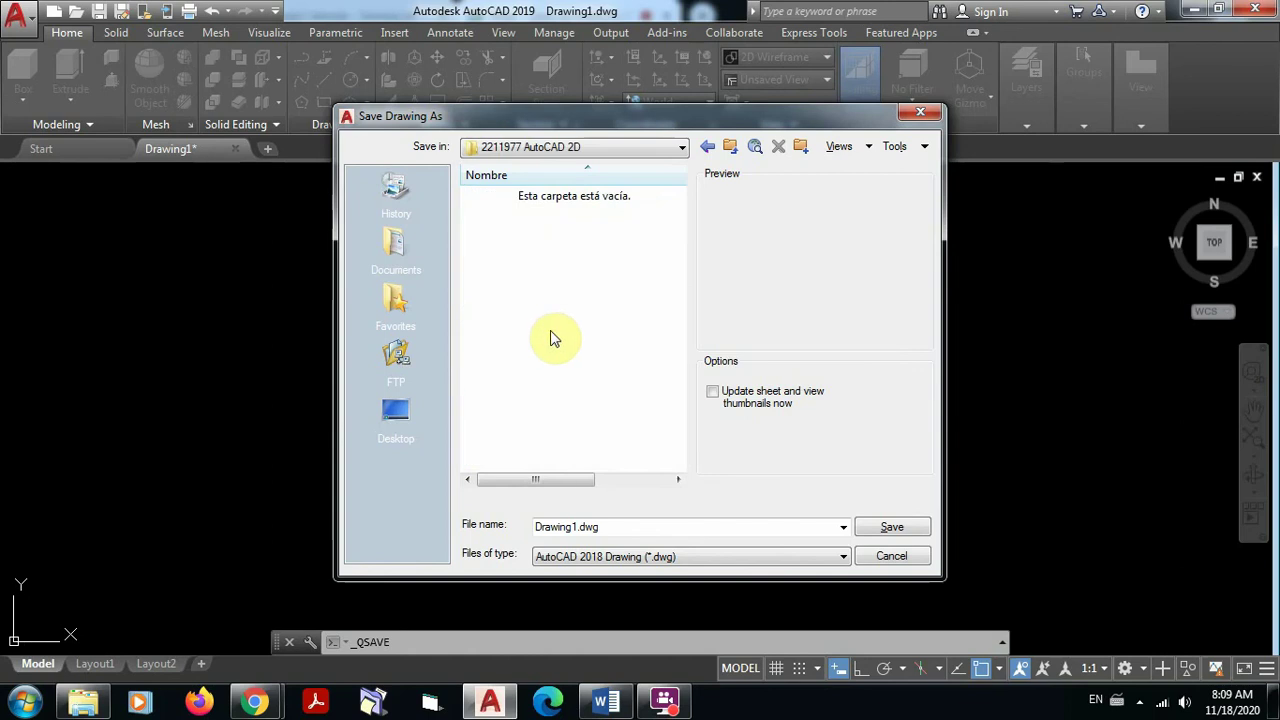
Name the drawing file "Dibujo con capas" and save it in AutoCAD 2018 format
double_click(621, 526)
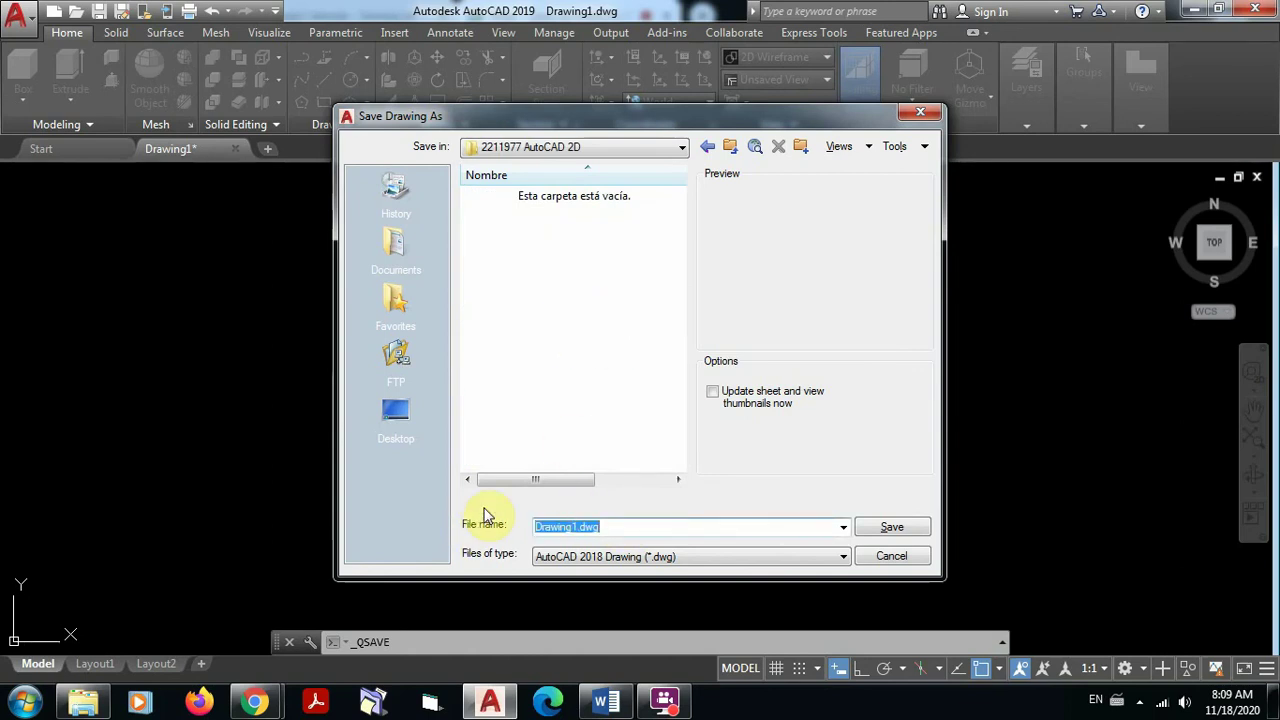
type("Dibuj")
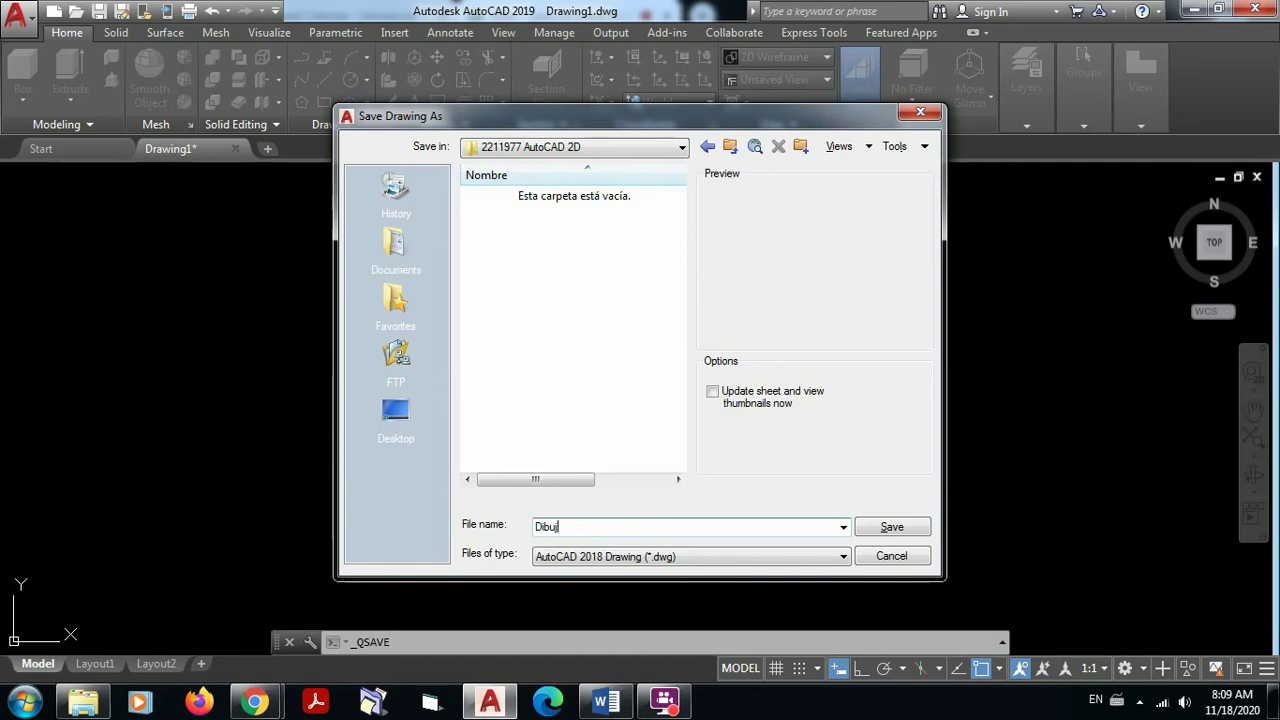
type("o con capas")
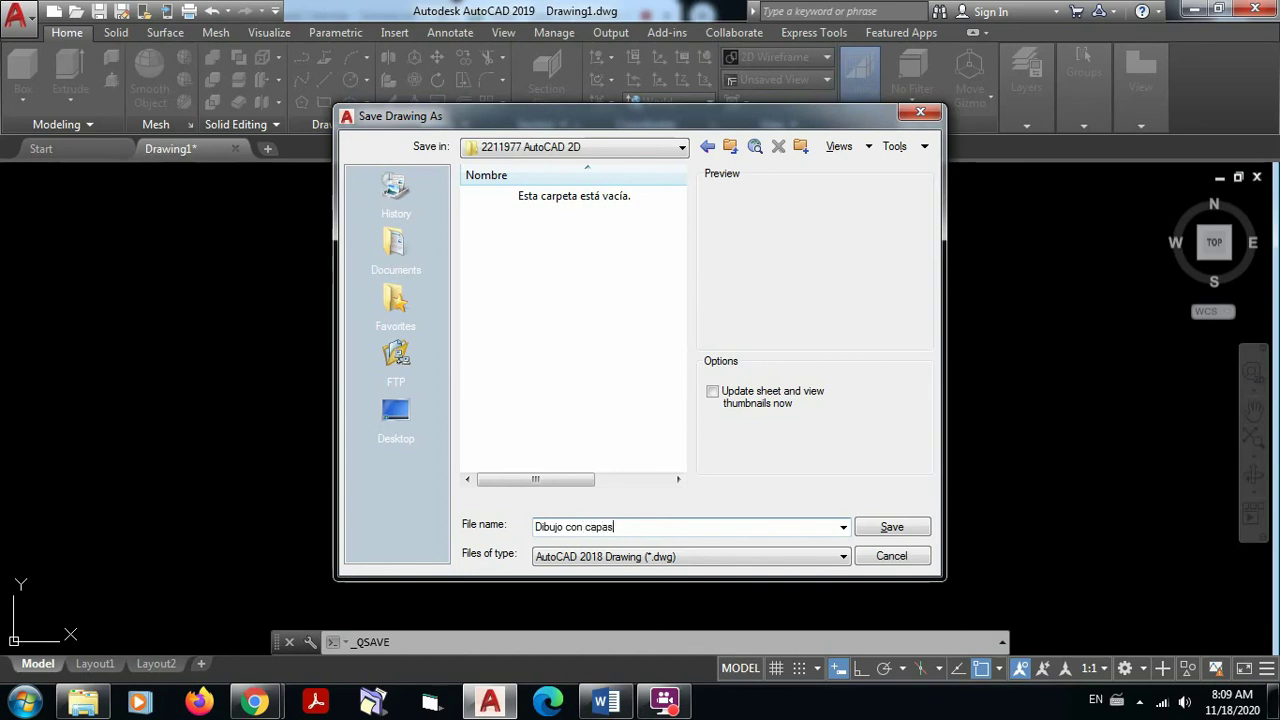
left_click(898, 537)
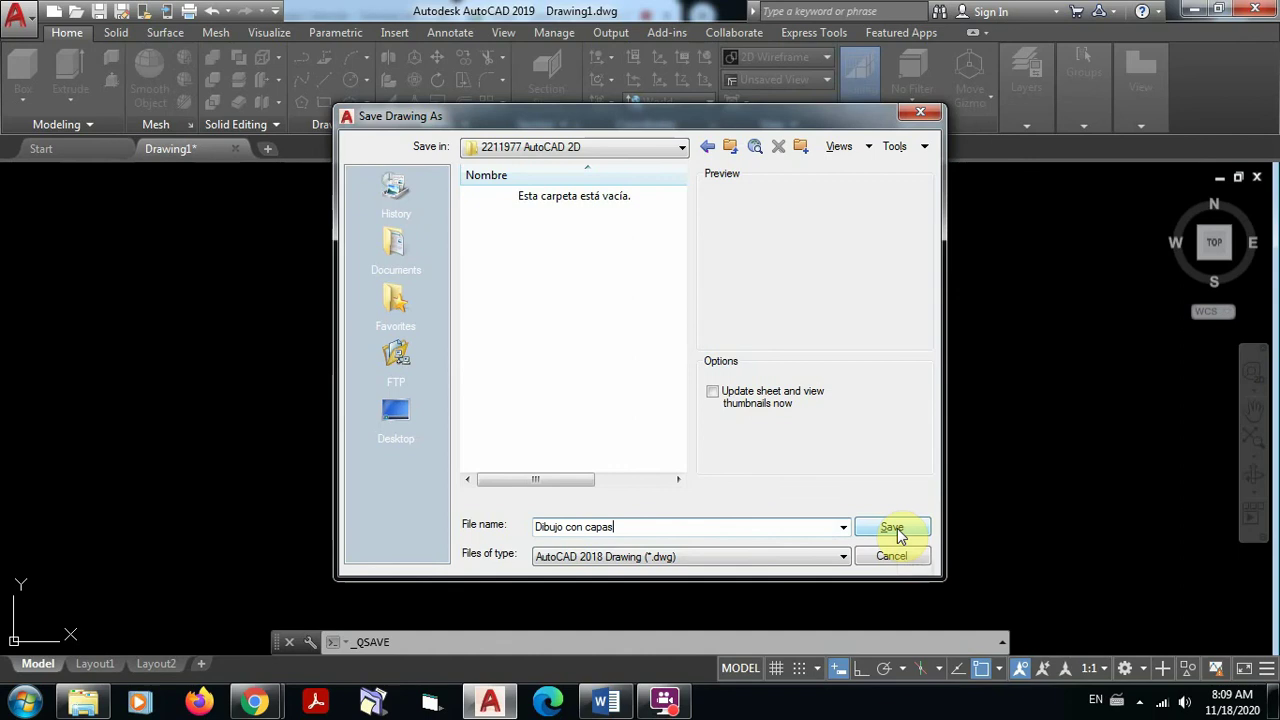
left_click(897, 536)
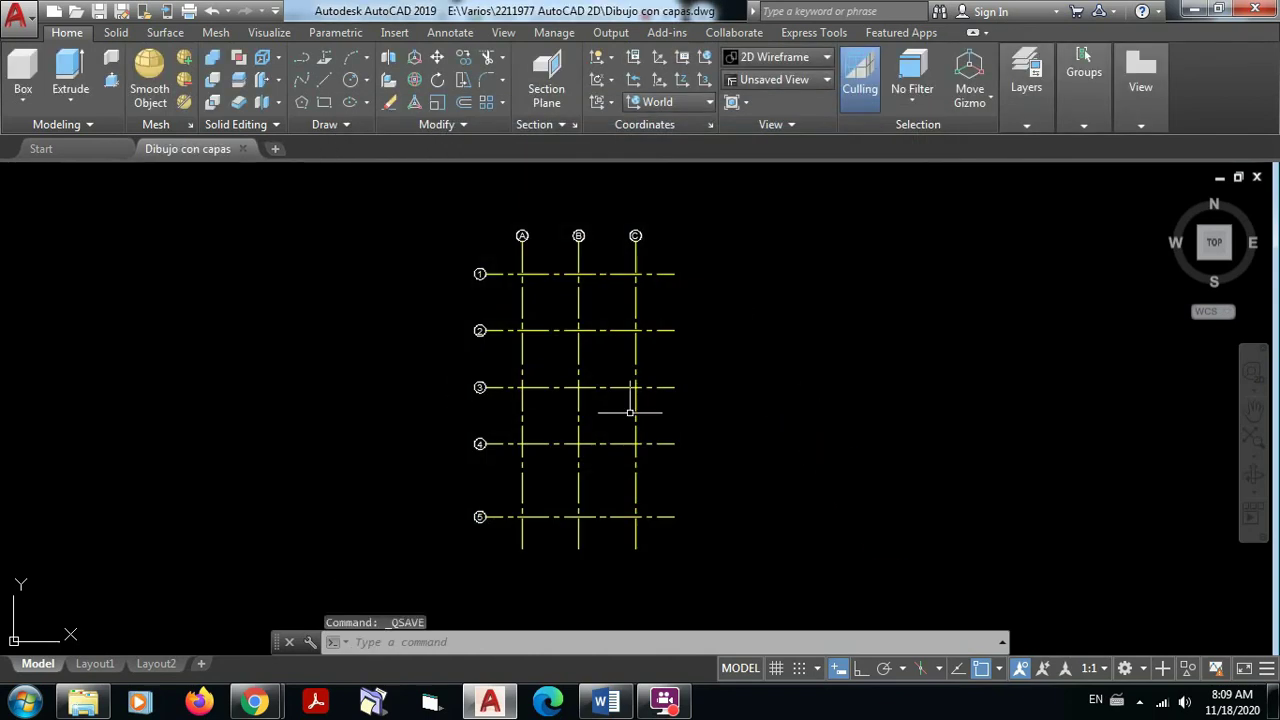
Examine the axis grid and its lettered and numbered bubbles up close
scroll(643, 366, "up", 3)
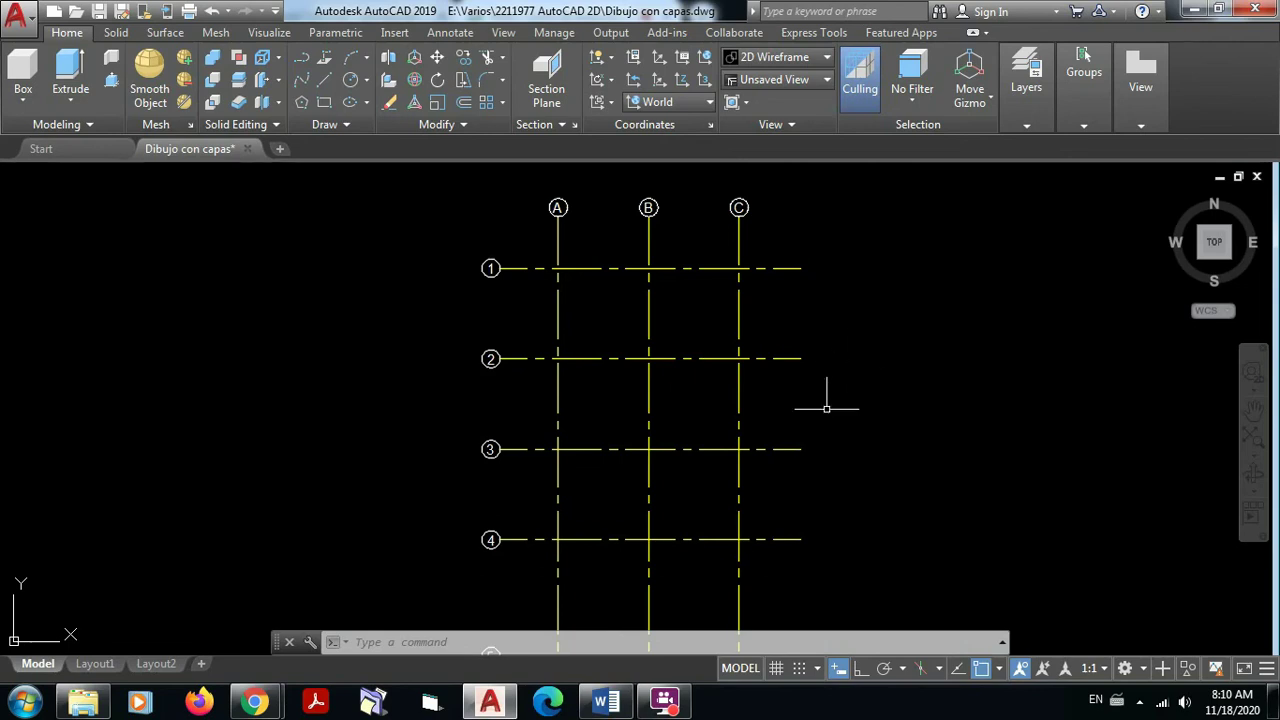
mouse_move(826, 406)
middle_mouse_down()
mouse_move(820, 289)
mouse_move(787, 410)
mouse_move(789, 380)
mouse_move(811, 380)
middle_mouse_up()
scroll(587, 264, "up", 4)
mouse_move(587, 264)
middle_mouse_down()
mouse_move(586, 323)
mouse_move(371, 366)
middle_mouse_up()
scroll(394, 294, "up", 2)
middle_click_drag(394, 294, 468, 401)
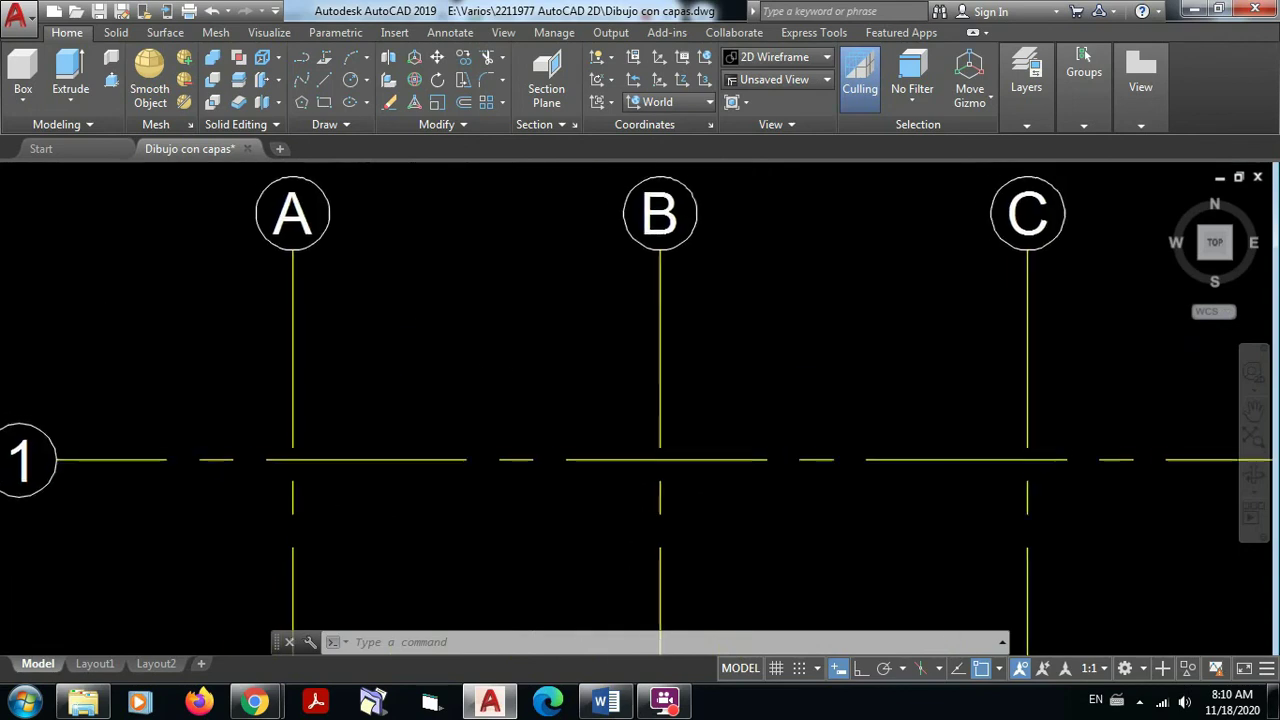
scroll(482, 340, "down", 4)
mouse_move(566, 357)
middle_mouse_down()
mouse_move(564, 268)
mouse_move(557, 297)
middle_mouse_up()
scroll(498, 292, "down", 4)
scroll(522, 252, "up", 4)
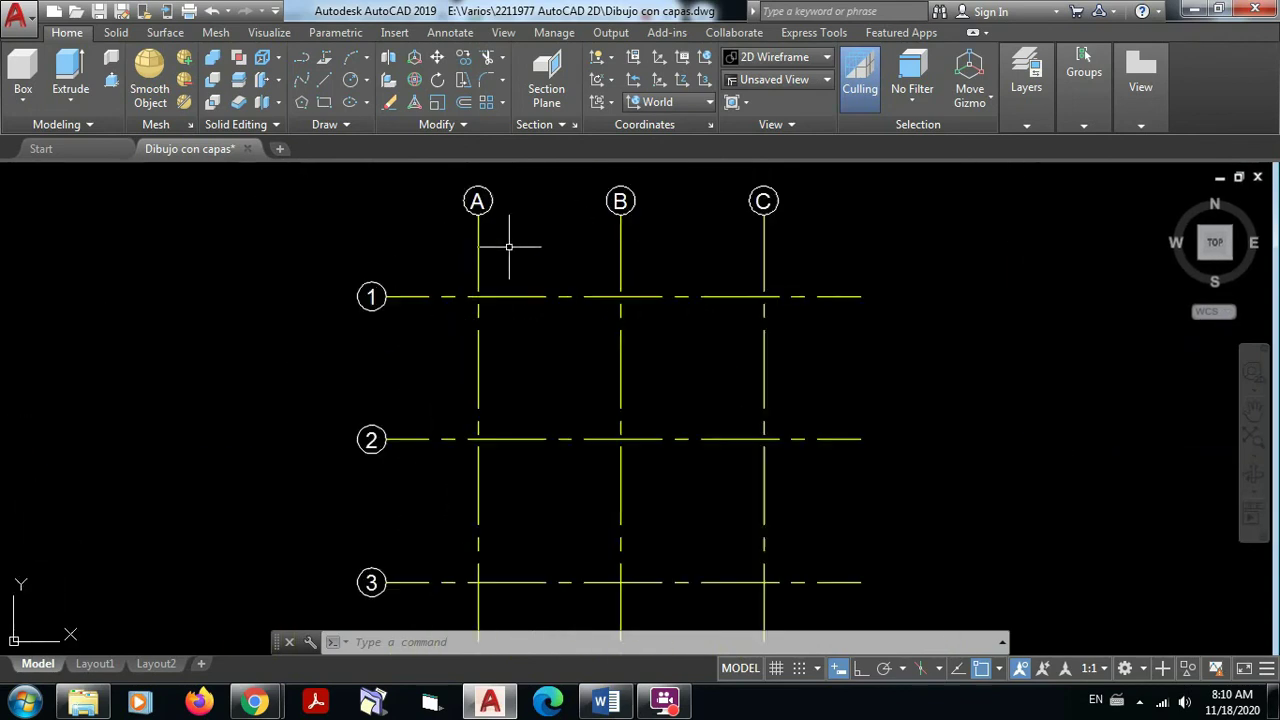
middle_click_drag(508, 249, 508, 347)
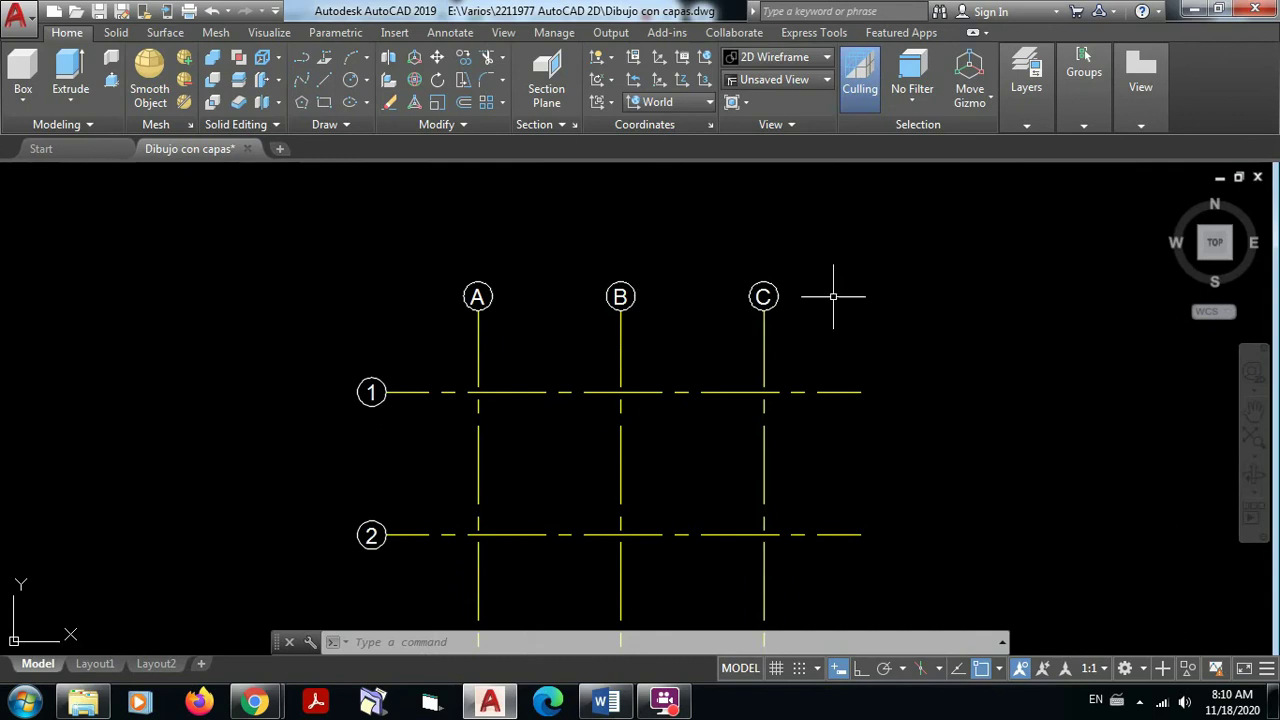
scroll(474, 312, "up", 4)
scroll(495, 270, "up", 4)
middle_click_drag(514, 223, 3, 312)
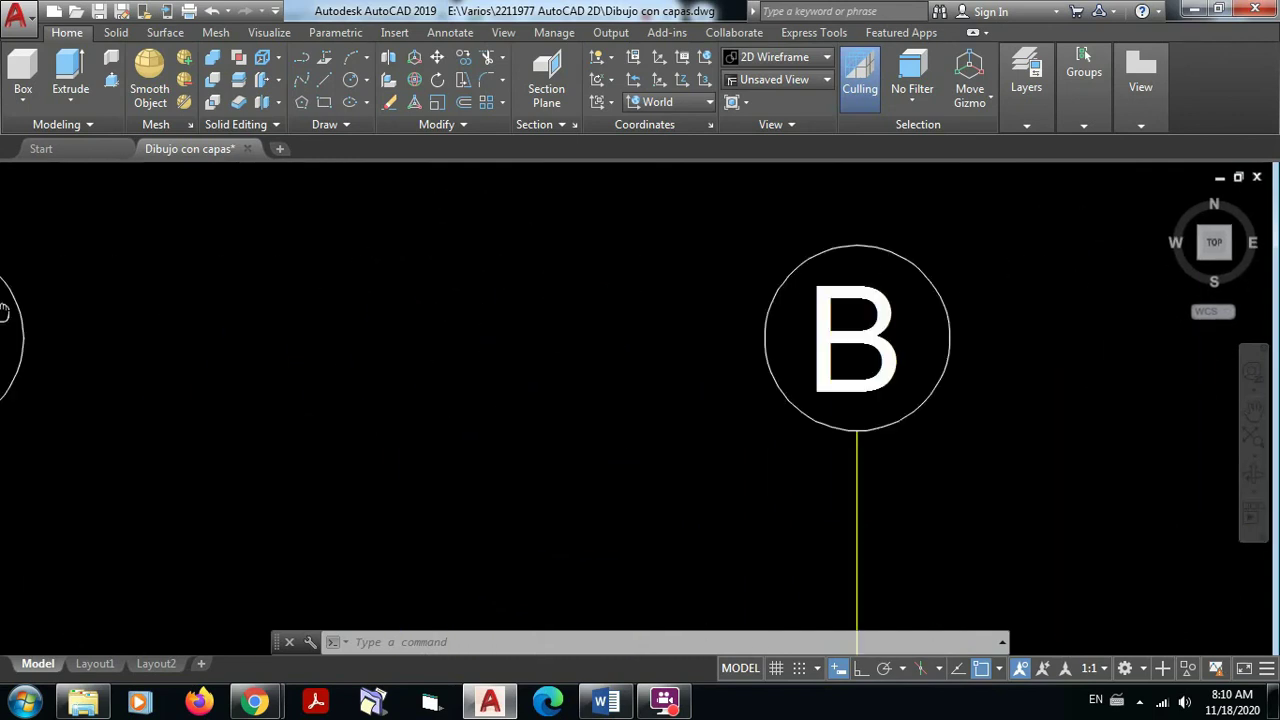
scroll(905, 308, "down", 4)
scroll(1029, 377, "down", 2)
middle_click_drag(1005, 372, 1167, 110)
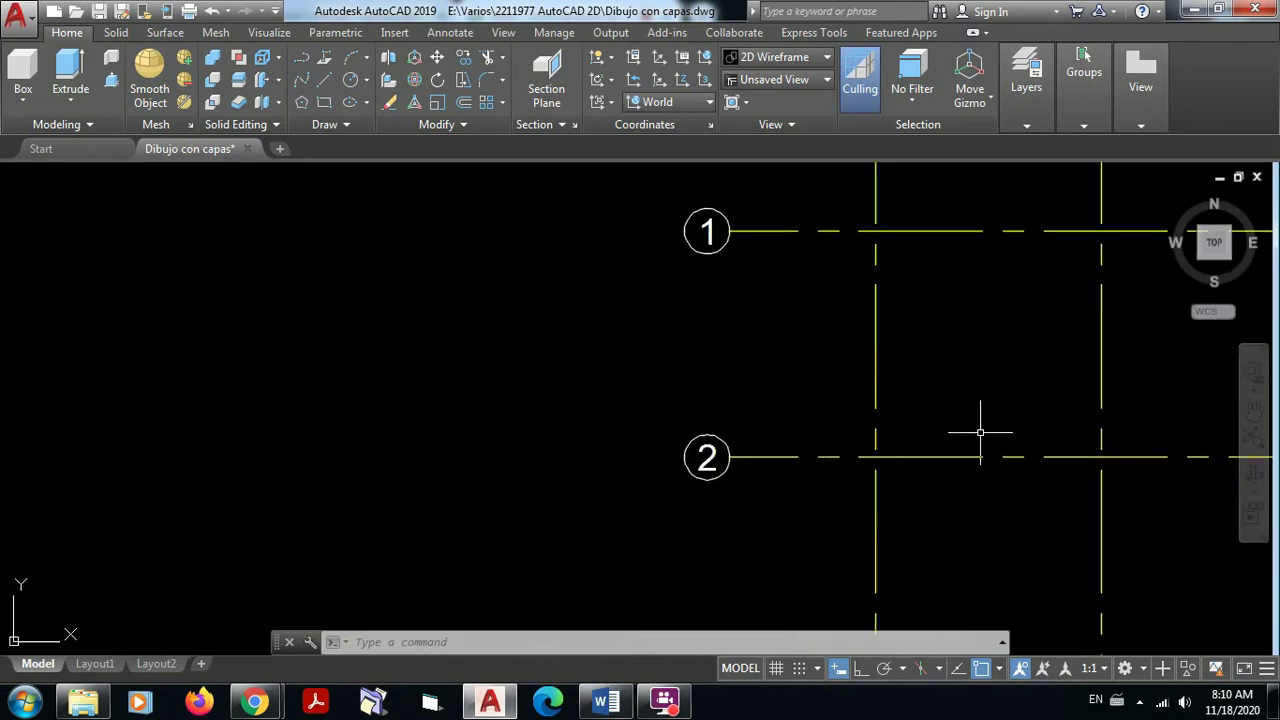
middle_click_drag(890, 522, 825, 170)
mouse_move(693, 391)
middle_mouse_down()
mouse_move(691, 366)
mouse_move(573, 584)
middle_mouse_up()
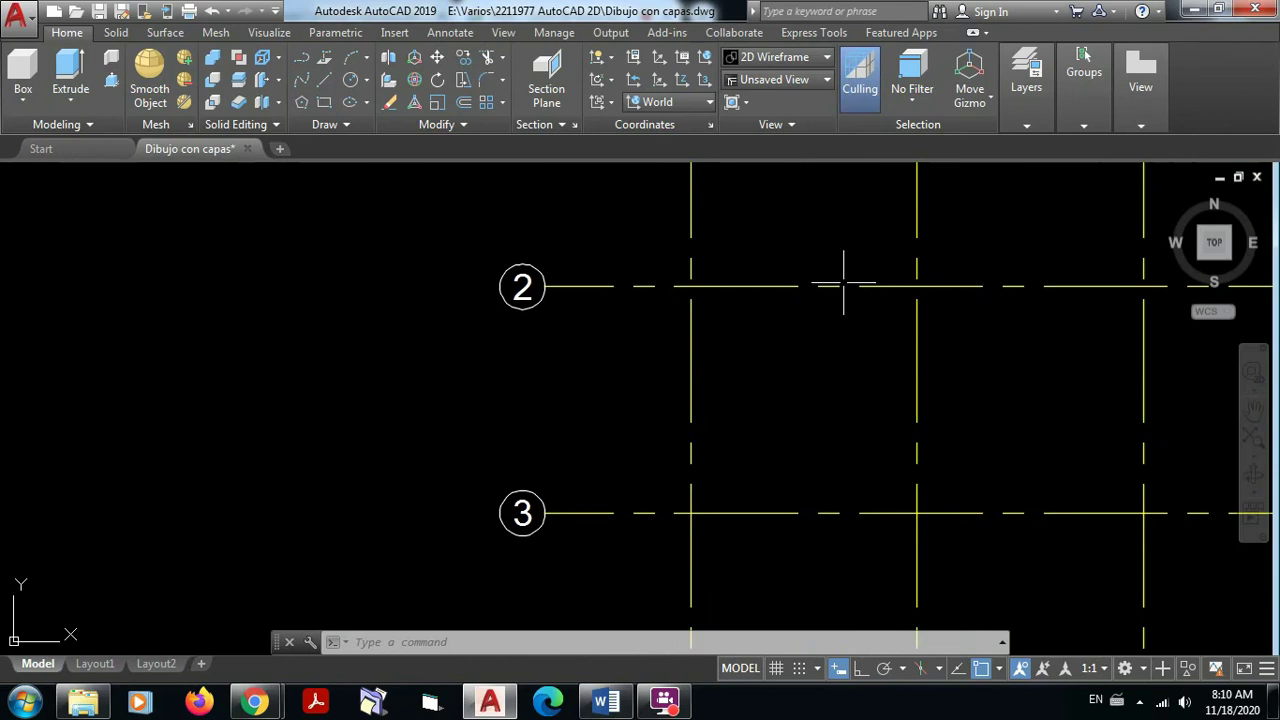
middle_click_drag(843, 285, 523, 603)
middle_click_drag(679, 367, 679, 461)
middle_click_drag(385, 300, 385, 286)
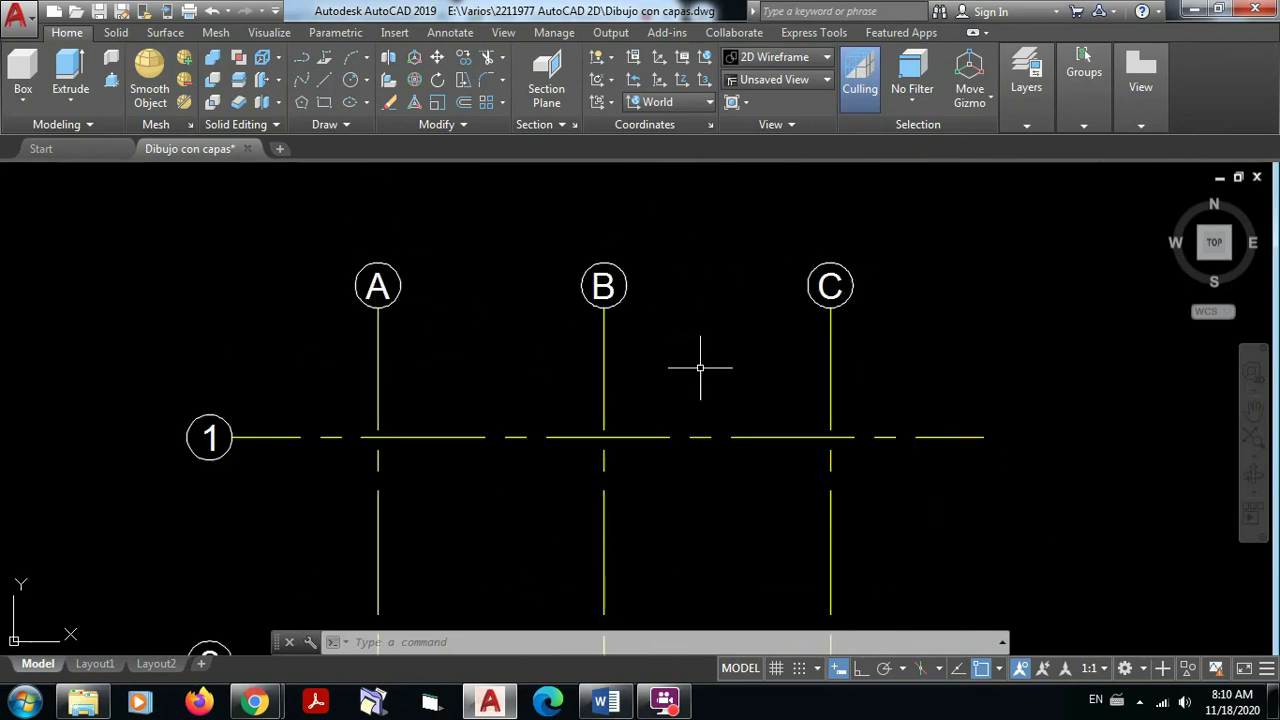
Make the wall layer A-Muros the current layer
left_click(1027, 126)
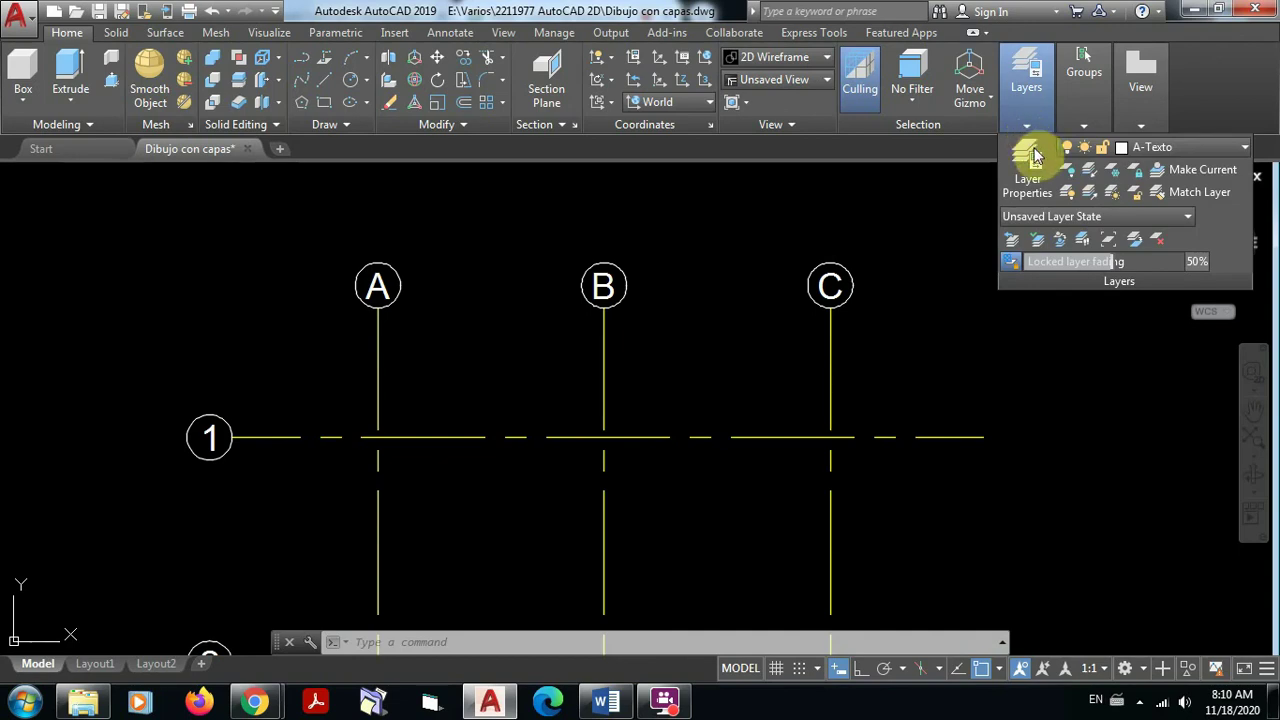
left_click(1246, 148)
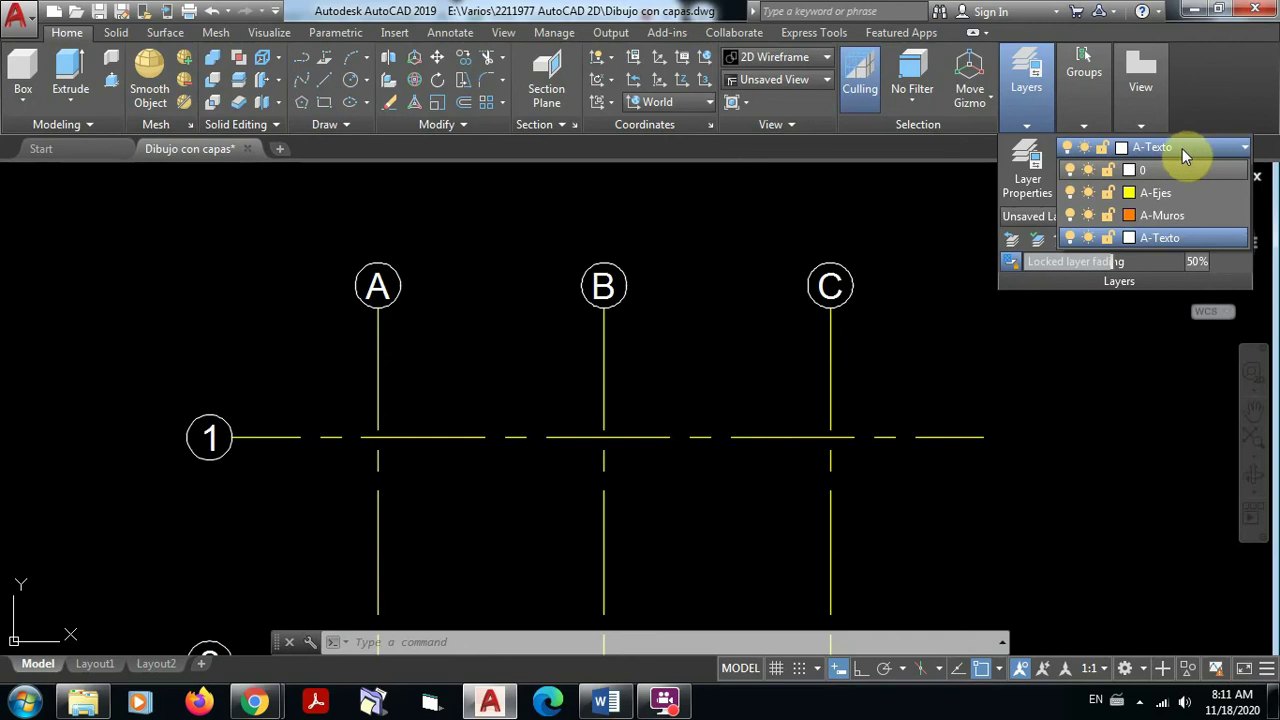
left_click(1163, 215)
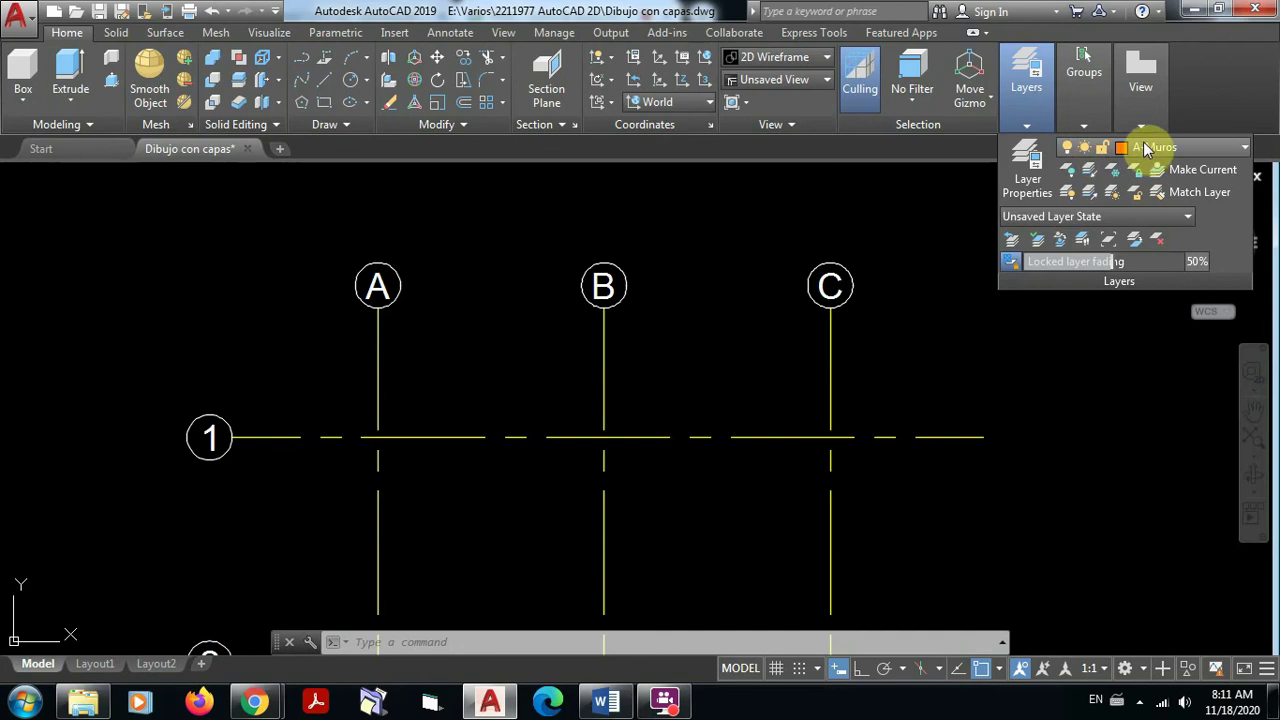
Freeze the A-Texto layer to hide the axis bubbles and their labels
left_click(1245, 148)
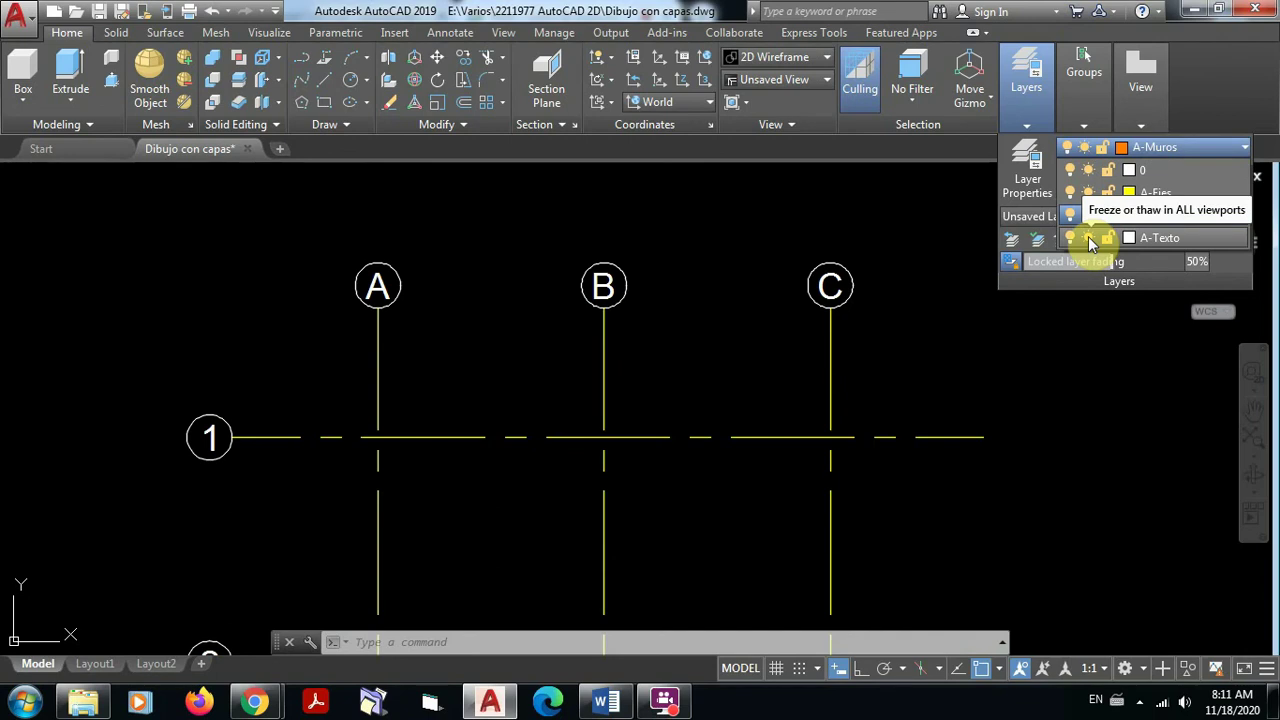
left_click(1088, 236)
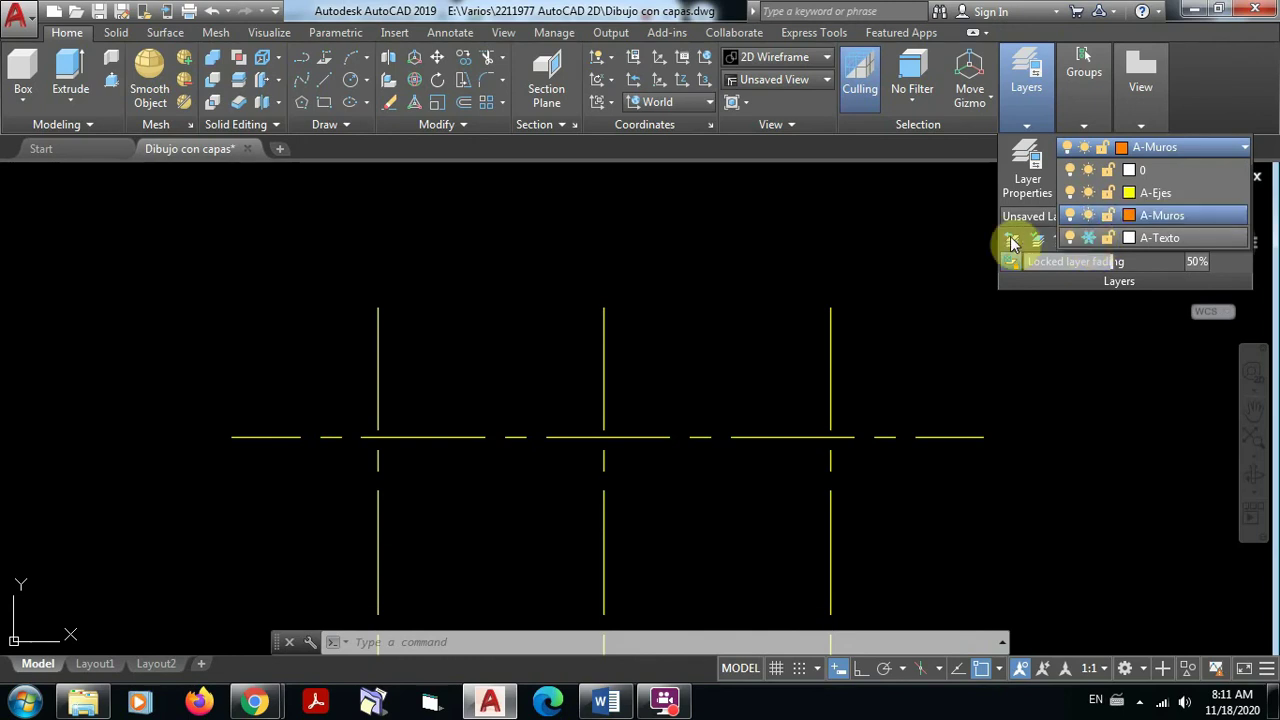
left_click(924, 236)
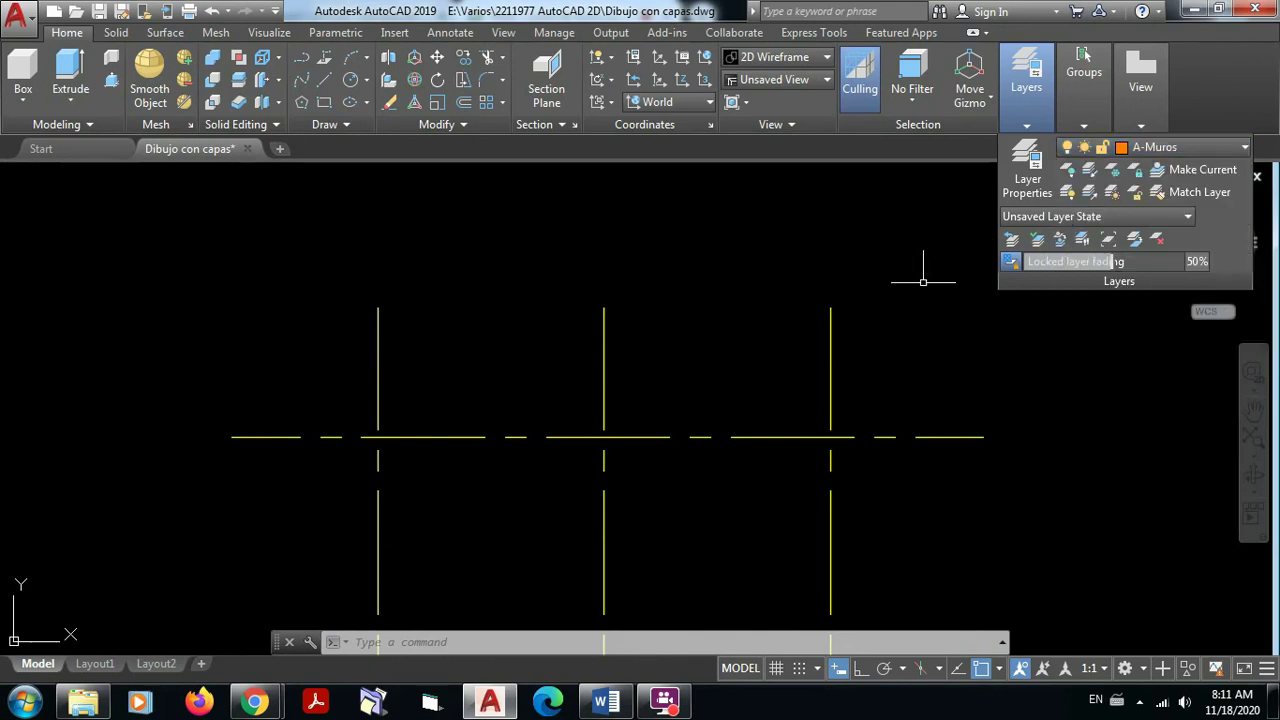
Offset the topmost horizontal axis line 0.05 upward
scroll(768, 333, "down", 6)
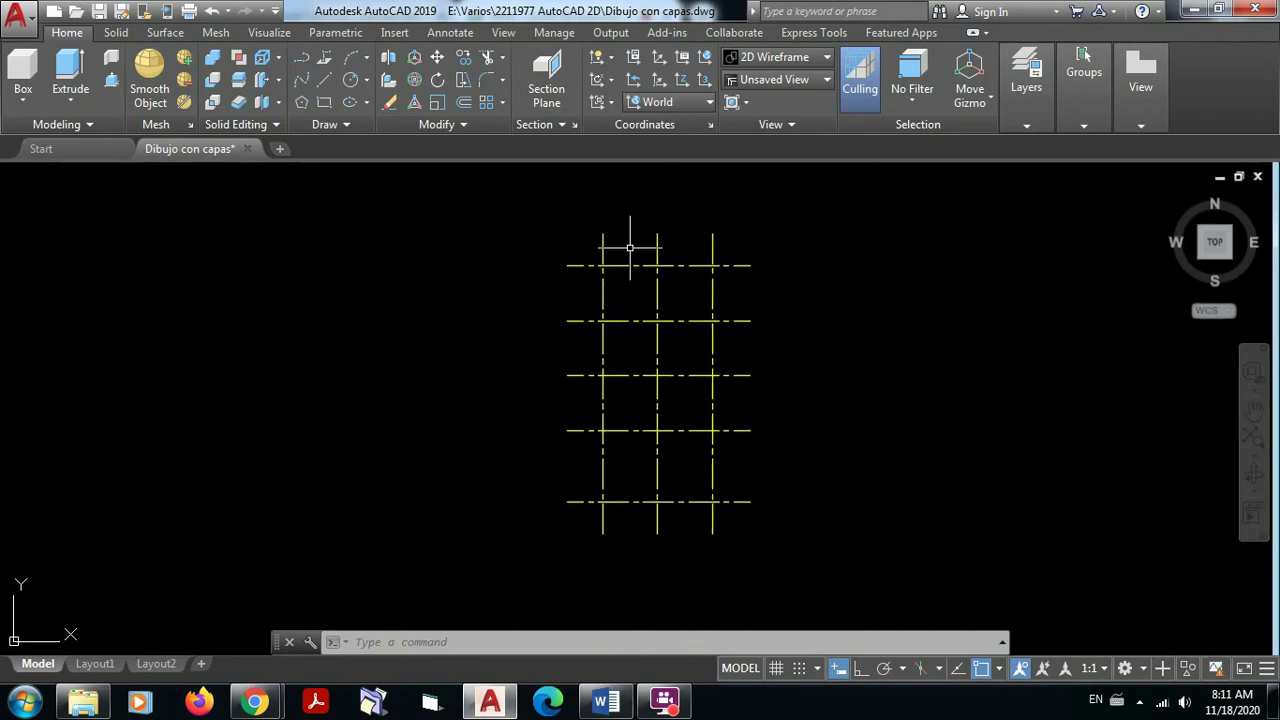
scroll(630, 247, "up", 4)
middle_click_drag(629, 246, 502, 278)
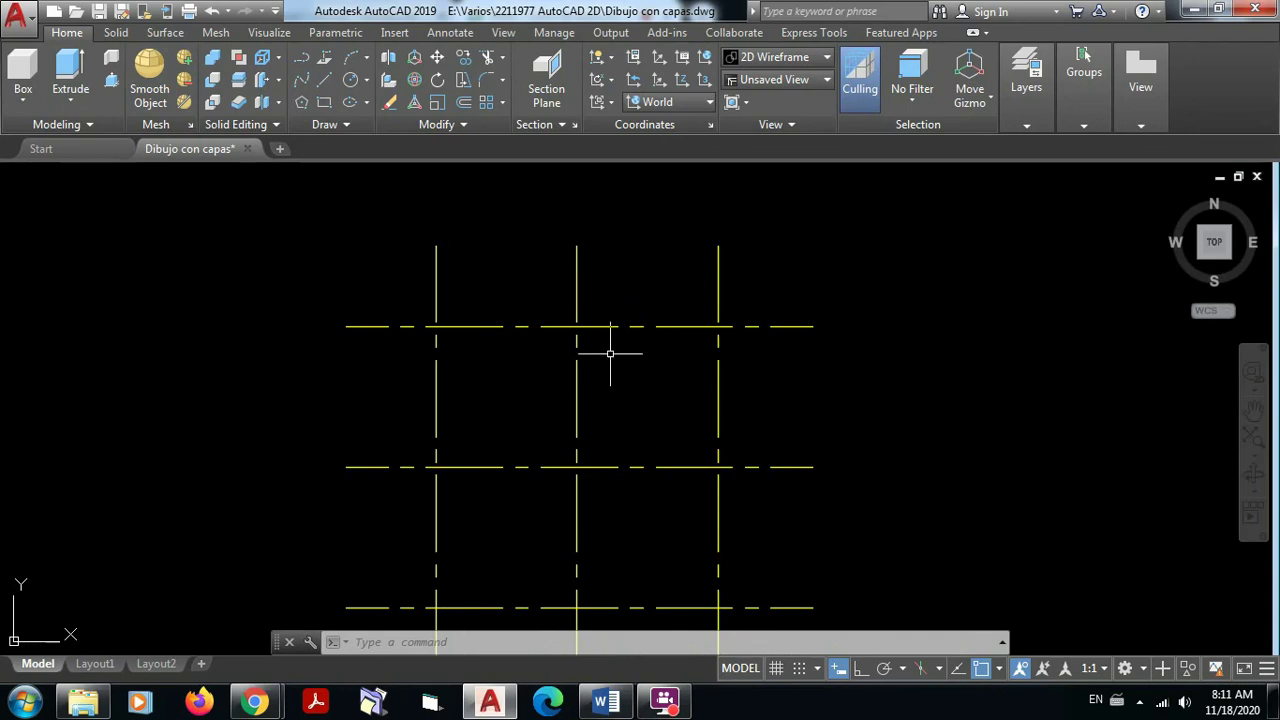
scroll(551, 334, "up", 4)
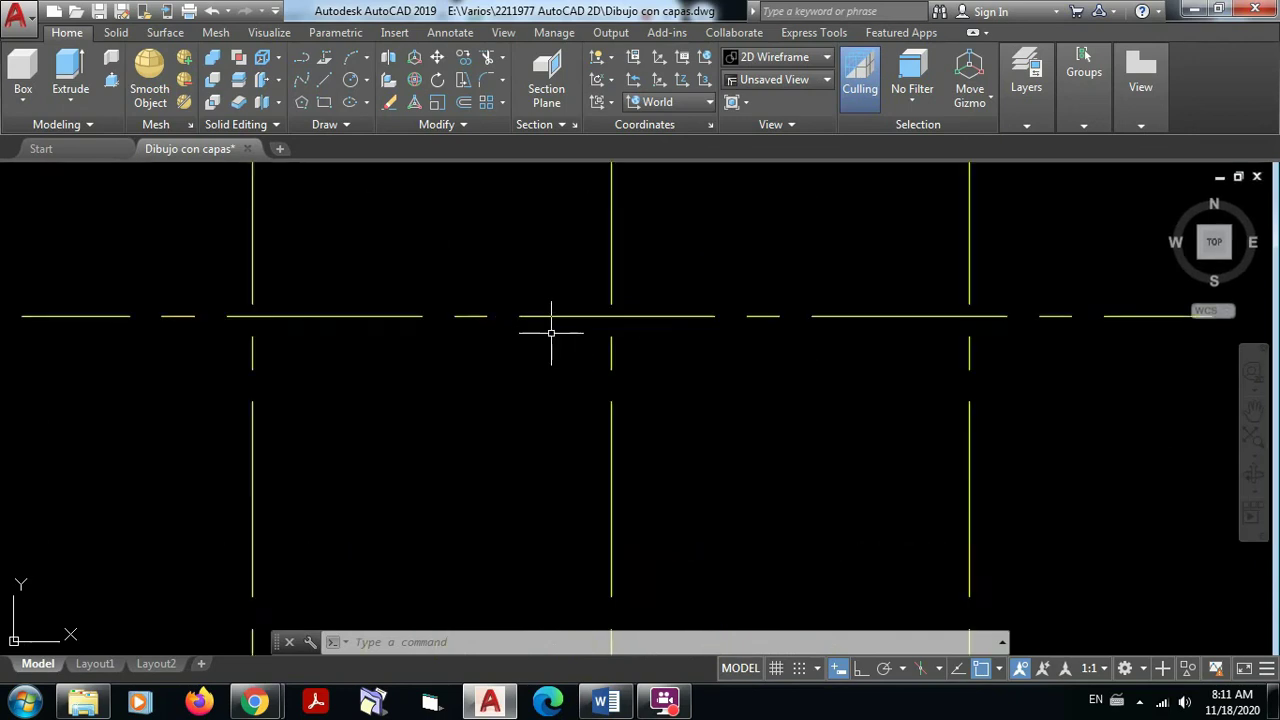
middle_click_drag(549, 331, 534, 394)
scroll(667, 337, "down", 3)
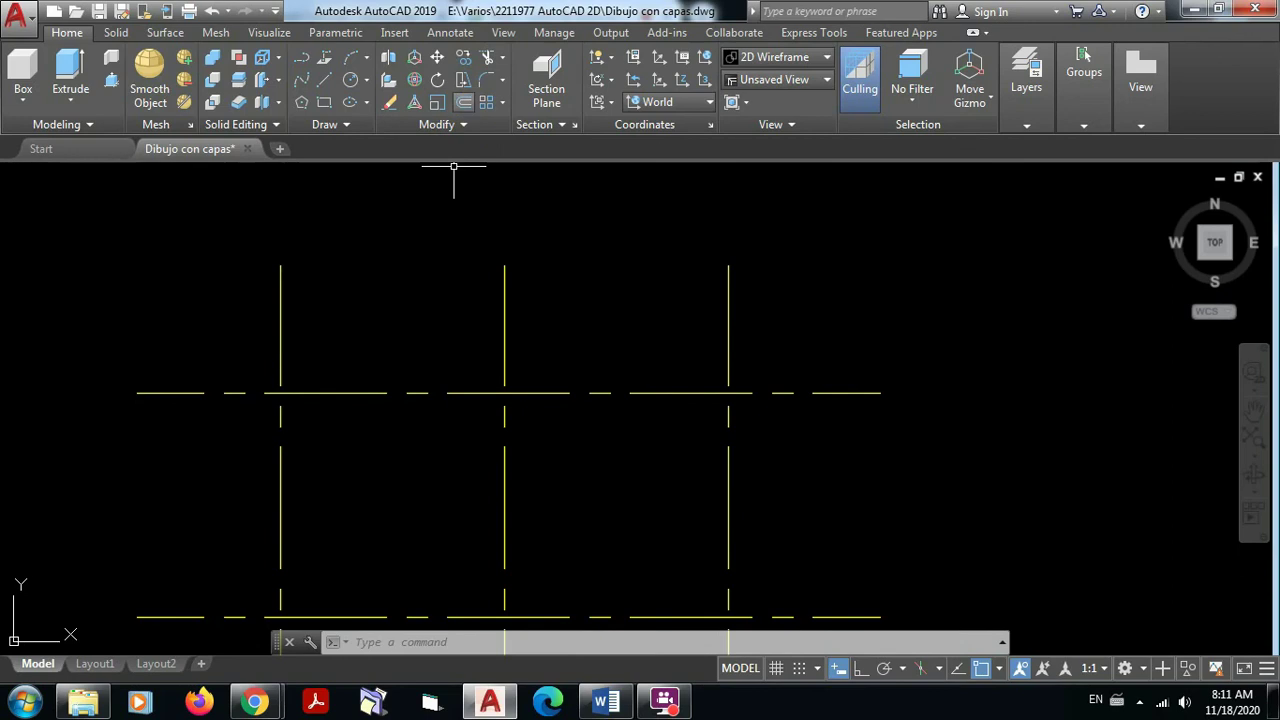
left_click(466, 108)
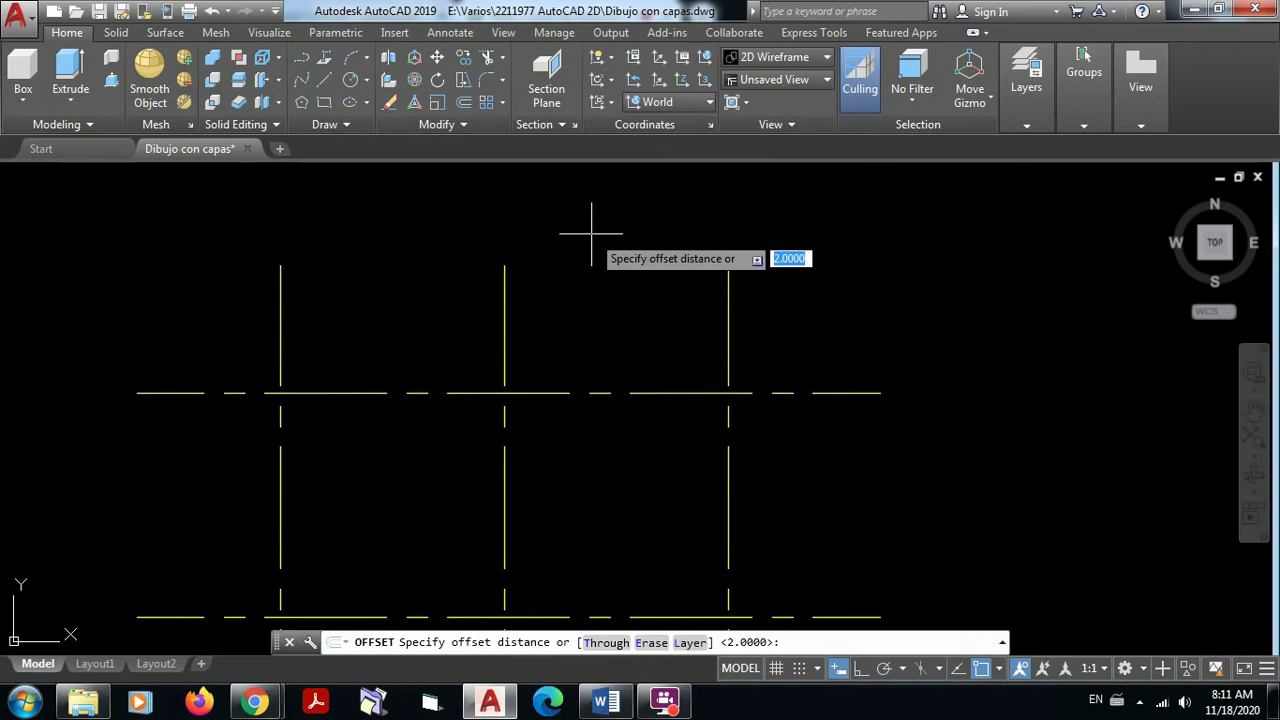
type("0.")
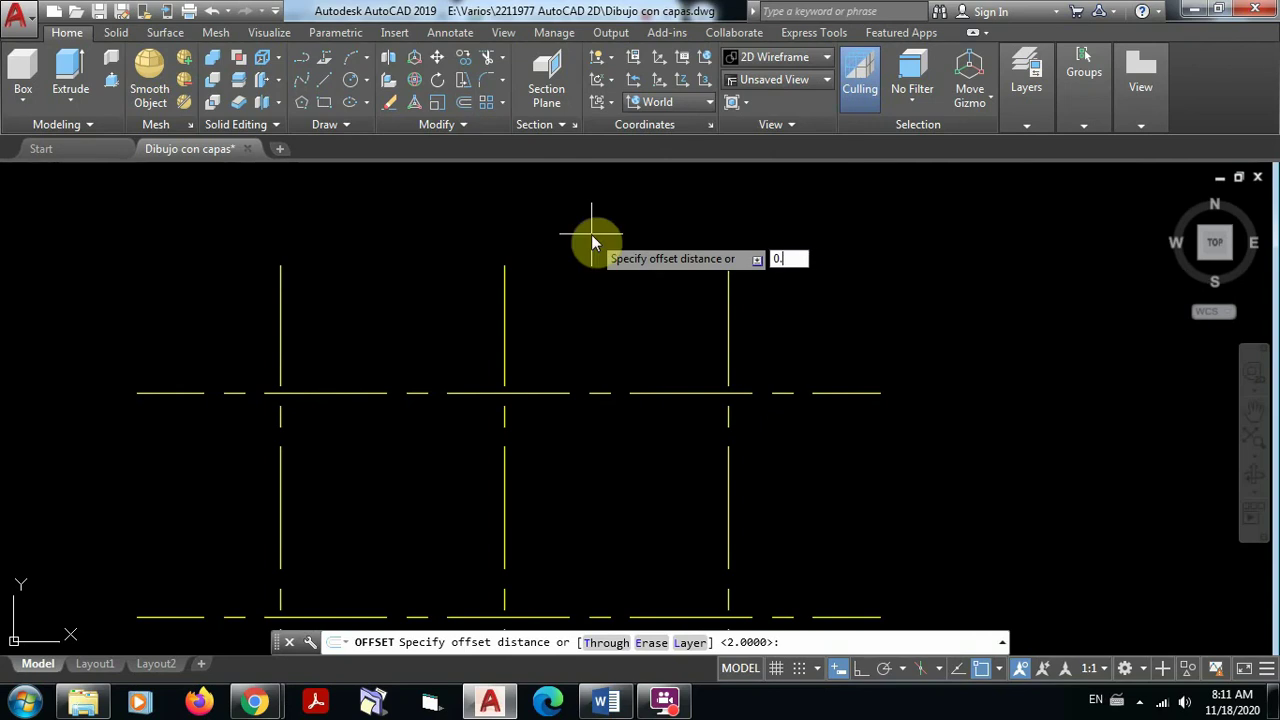
type("05")
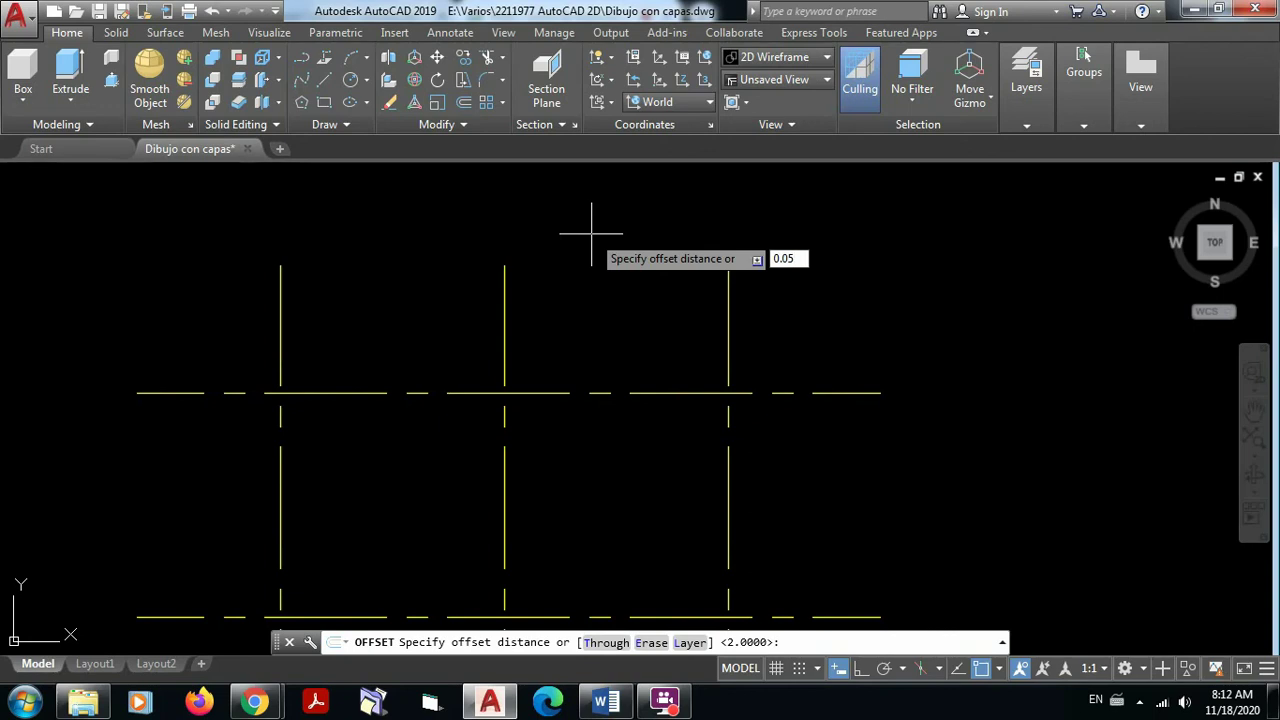
key("Return")
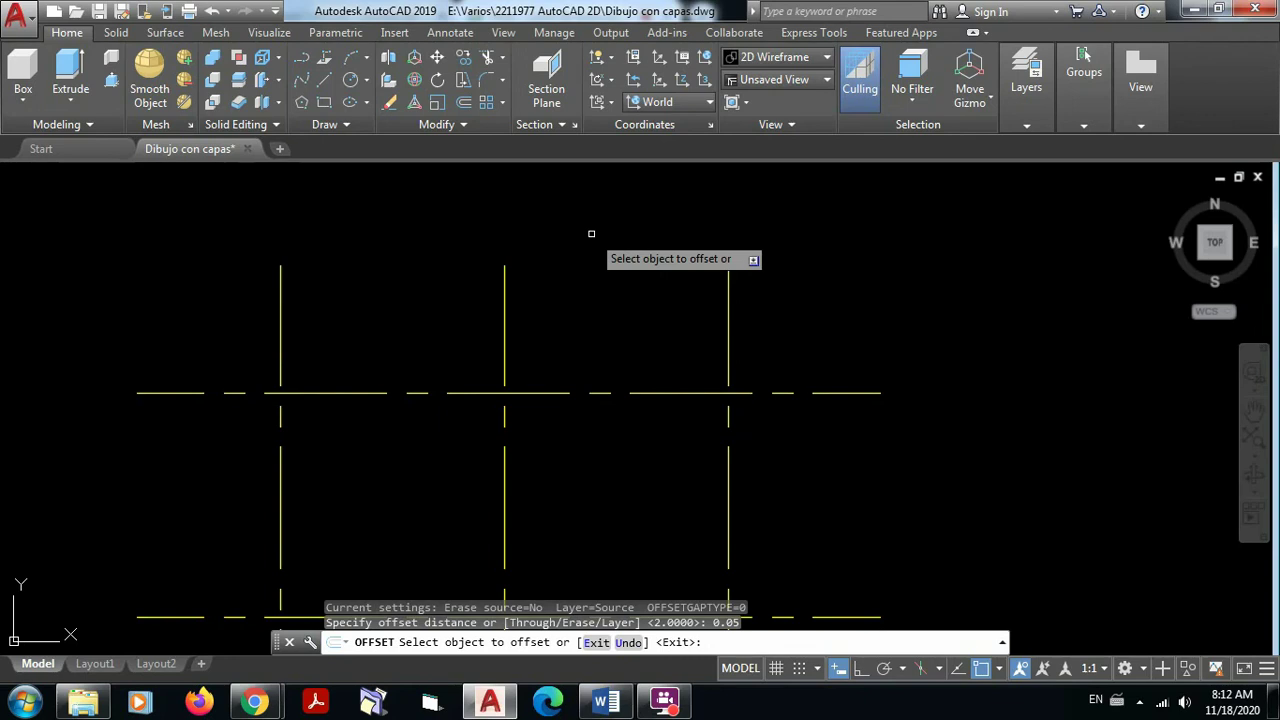
left_click(659, 391)
left_click(657, 357)
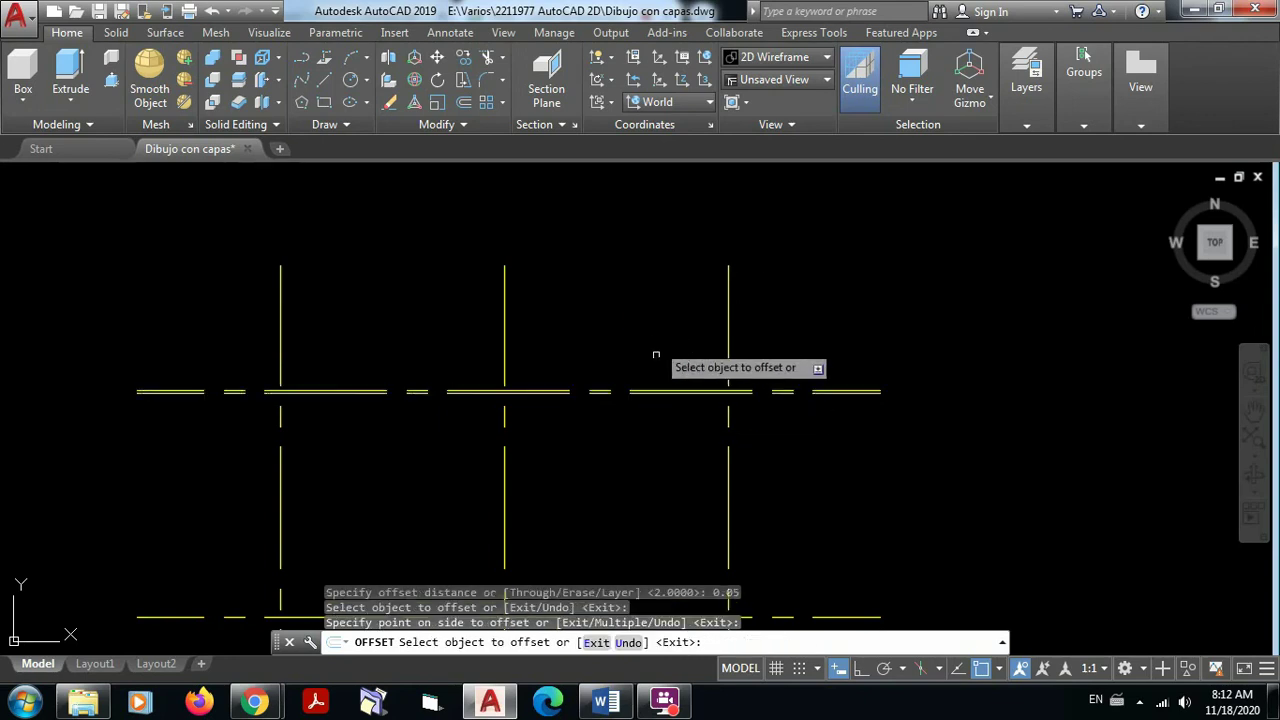
Offset the topmost horizontal axis line 0.05 downward and end the Offset command
scroll(663, 390, "up", 5)
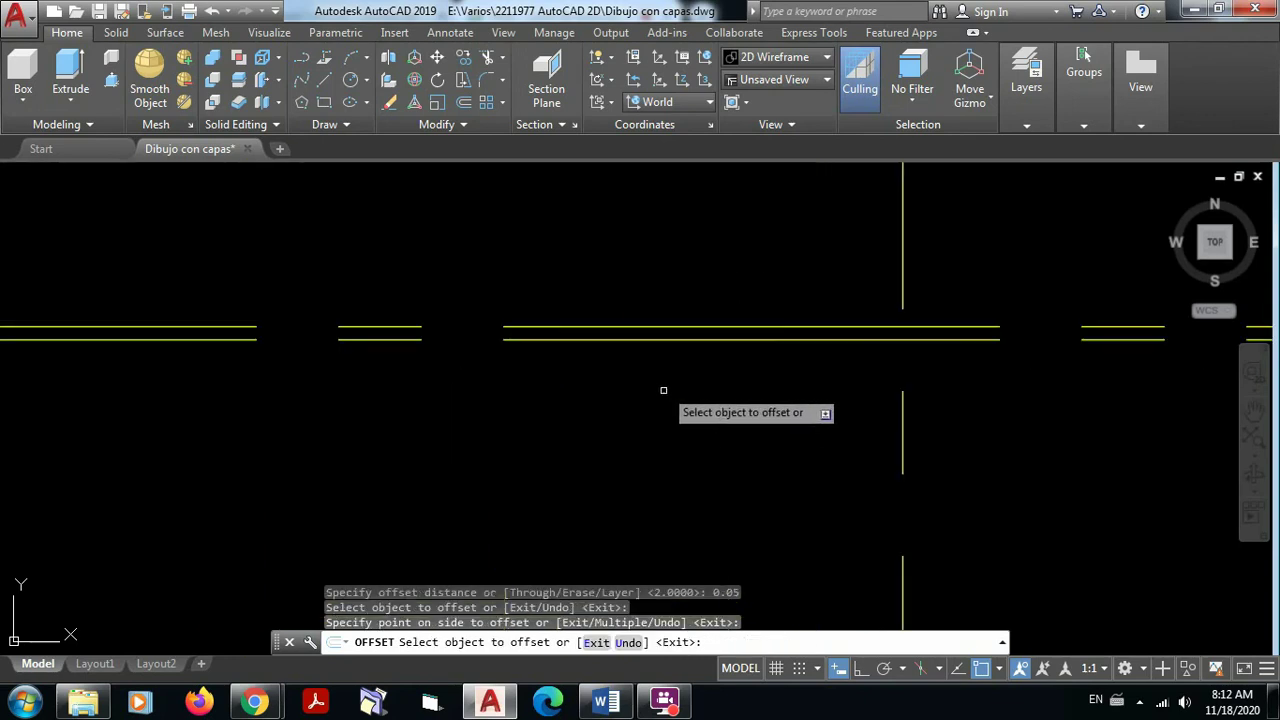
left_click(670, 340)
left_click(671, 391)
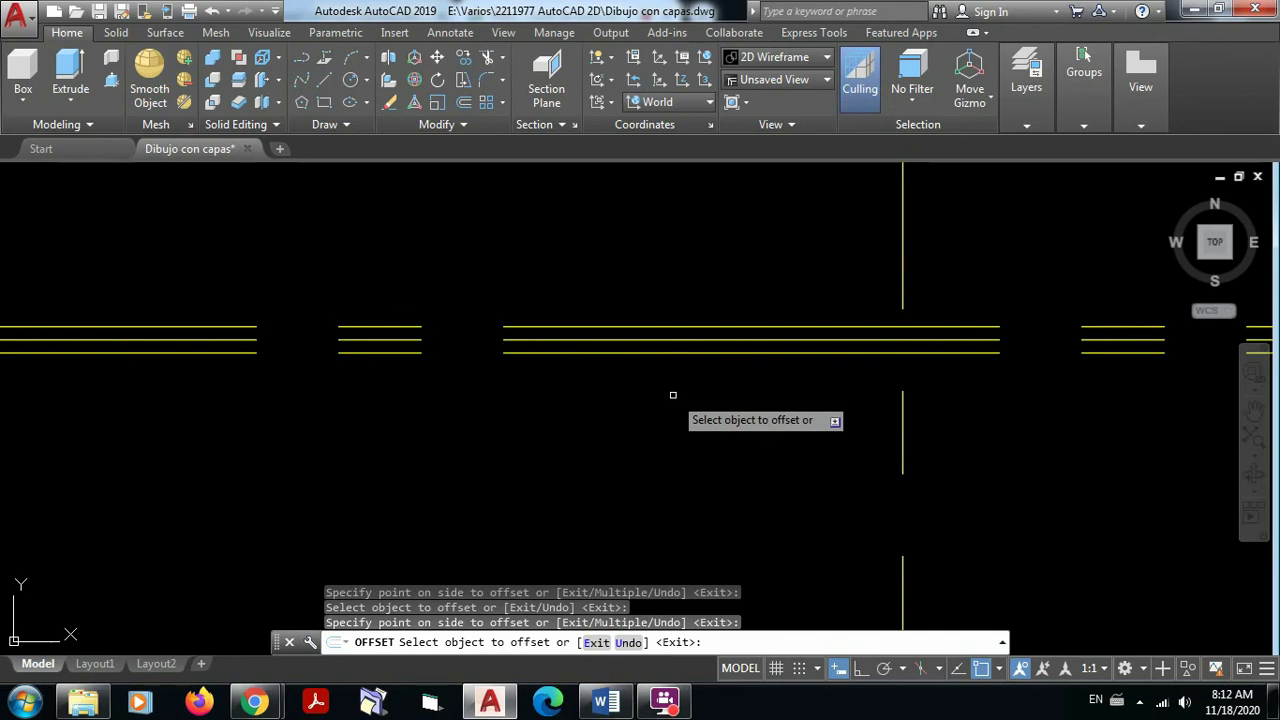
key("Escape")
scroll(670, 363, "down", 4)
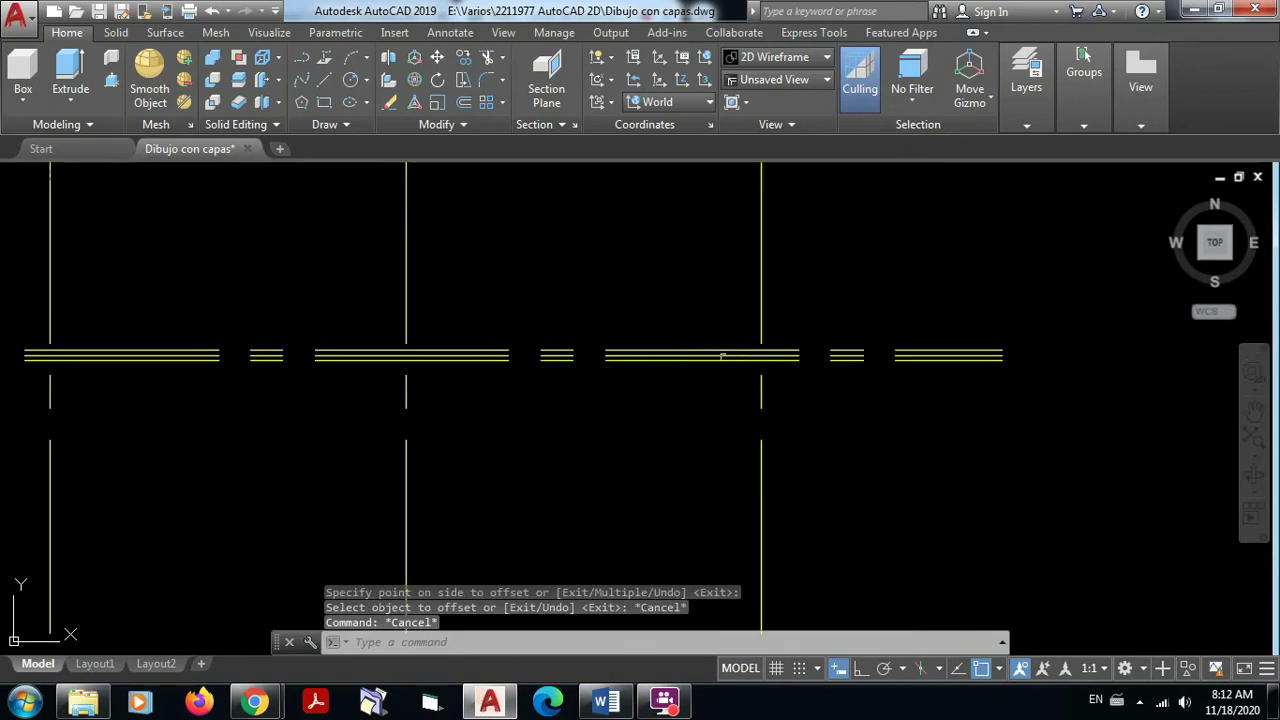
middle_click_drag(671, 394, 983, 407)
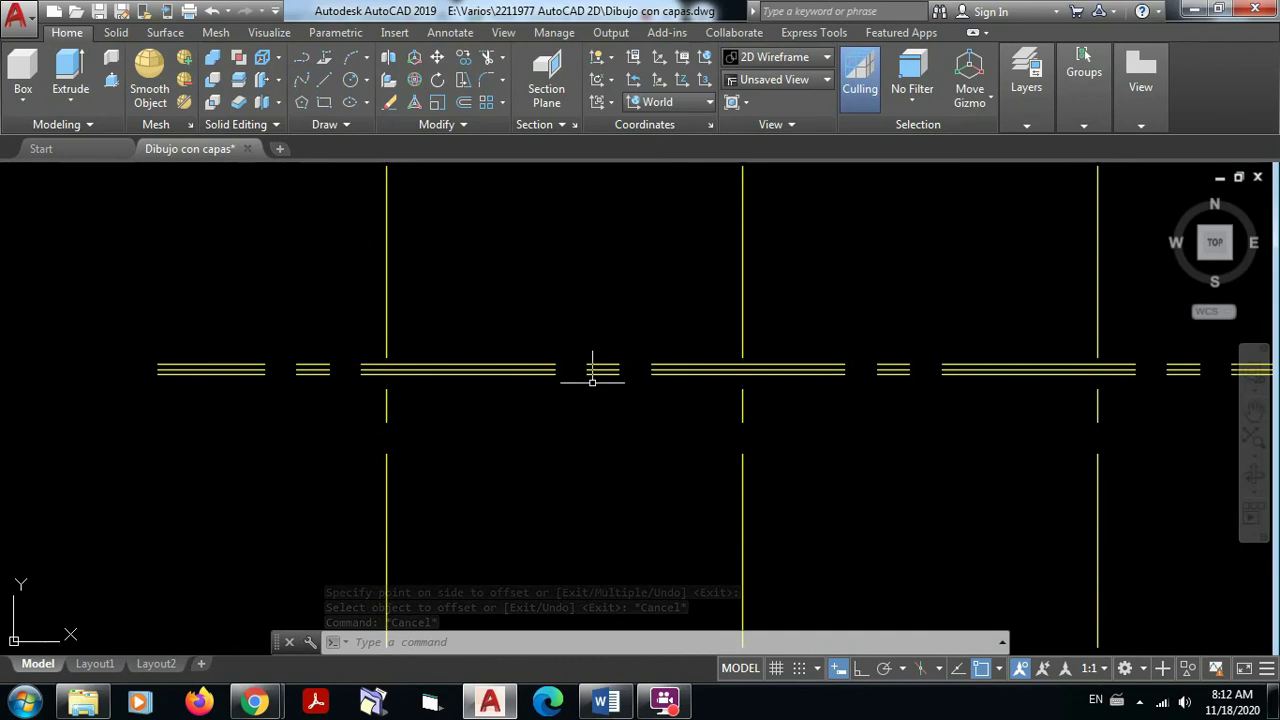
Move the two lines offset above and below the topmost horizontal axis to the A-Muros layer
scroll(665, 370, "up", 4)
mouse_move(674, 374)
middle_mouse_down()
mouse_move(583, 374)
mouse_move(587, 325)
middle_mouse_up()
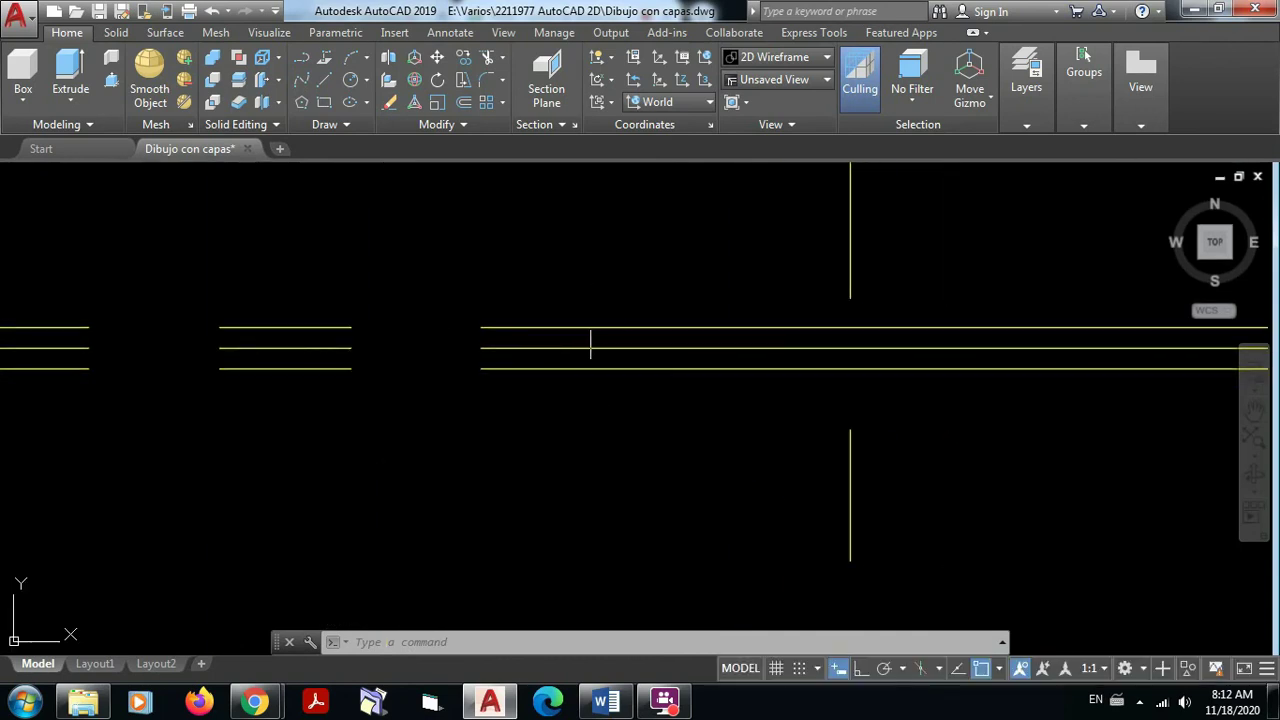
left_click(615, 327)
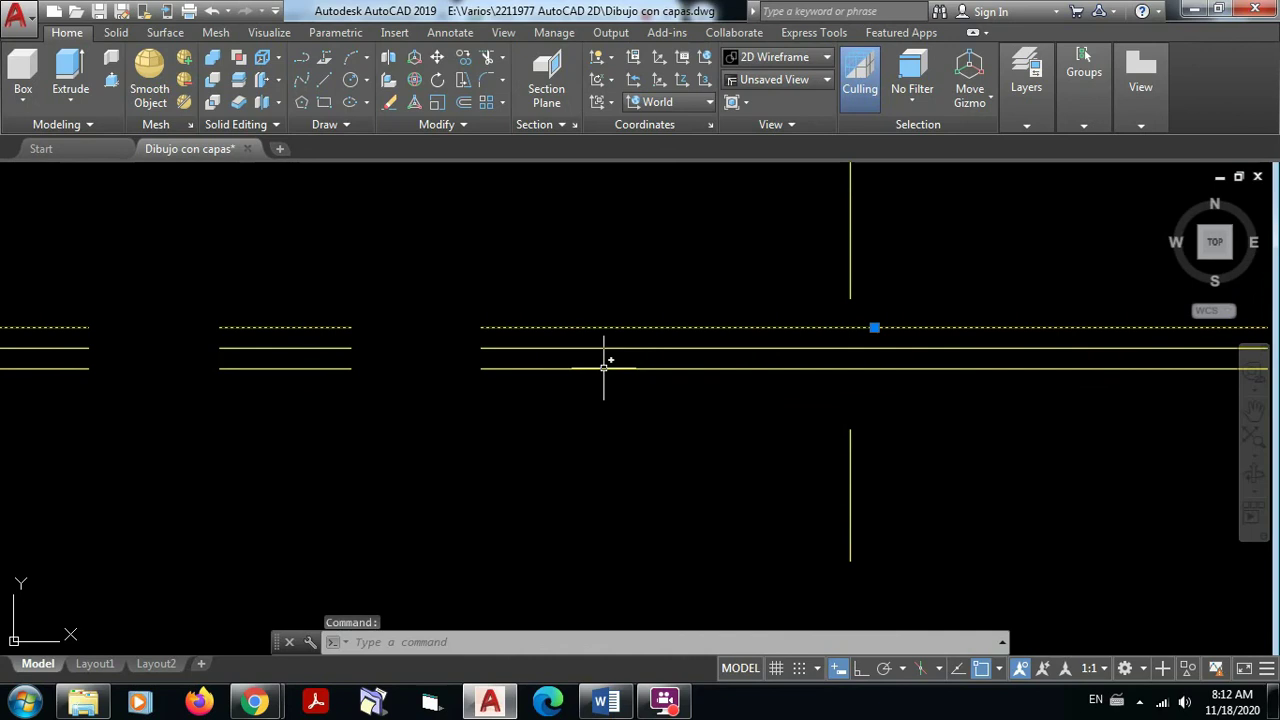
left_click(604, 368)
scroll(665, 416, "down", 4)
middle_click_drag(799, 432, 615, 375)
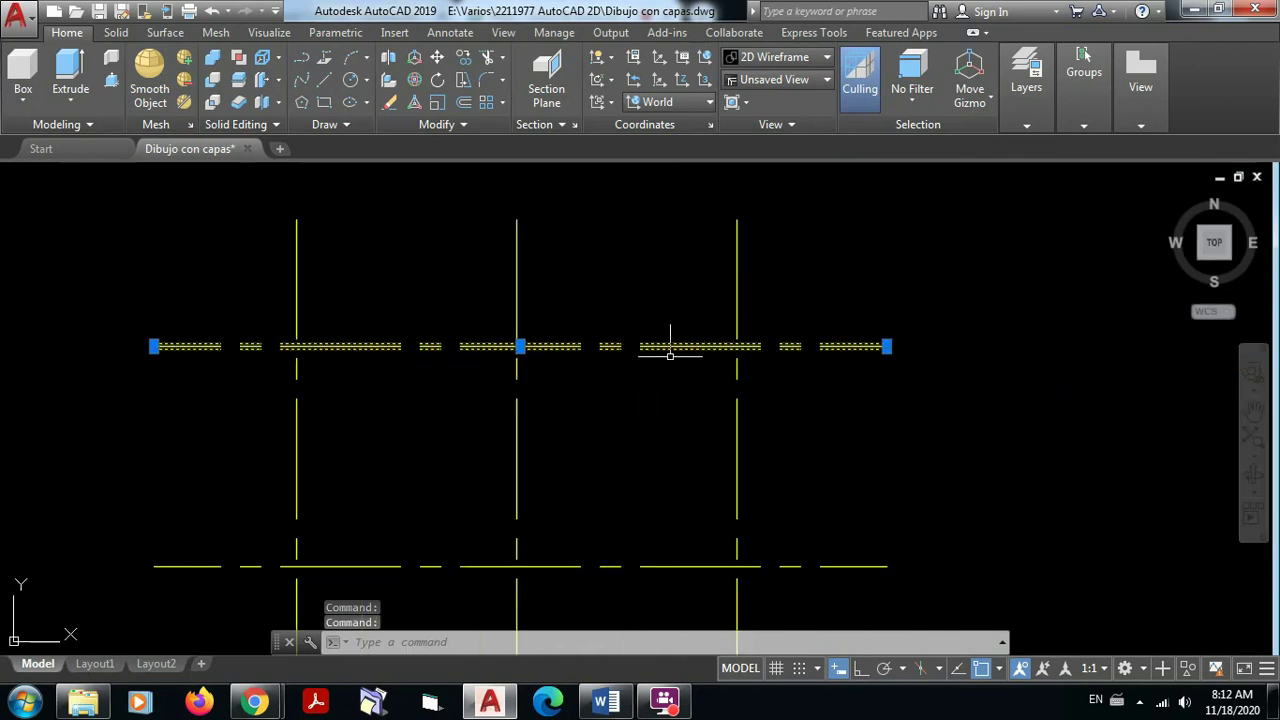
scroll(720, 337, "up", 6)
middle_click_drag(800, 300, 1151, 289)
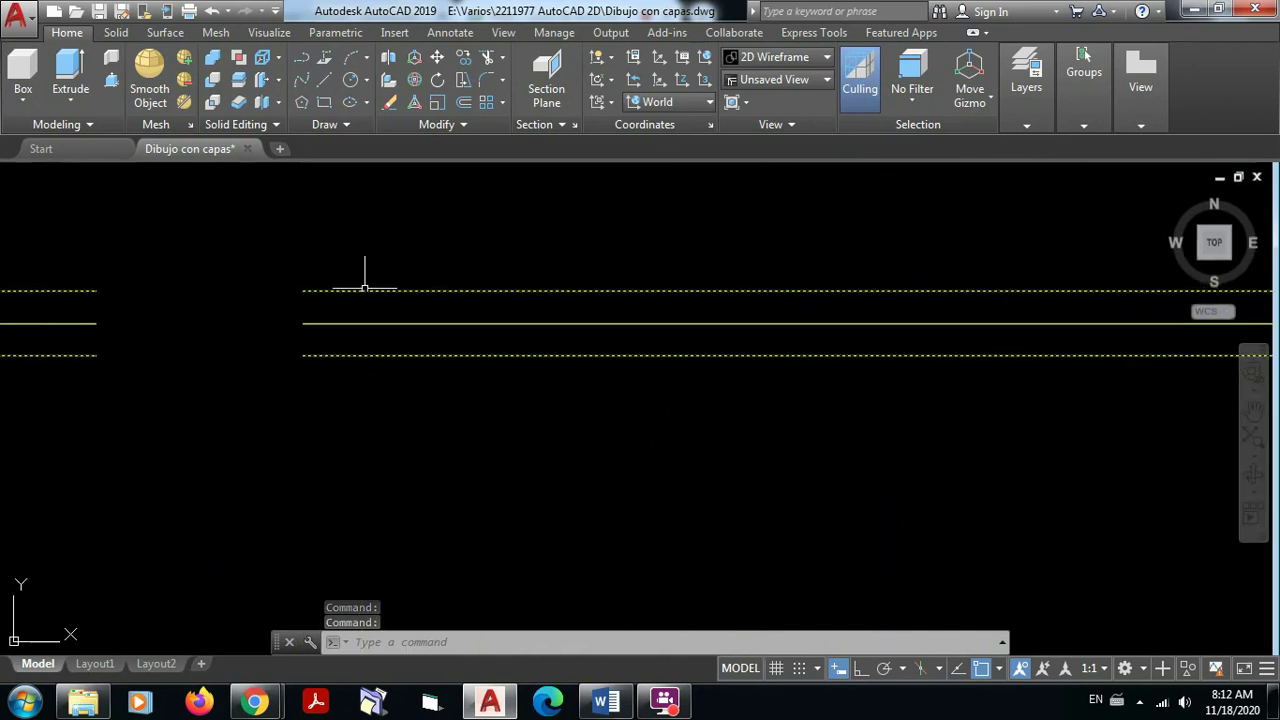
scroll(365, 289, "down", 2)
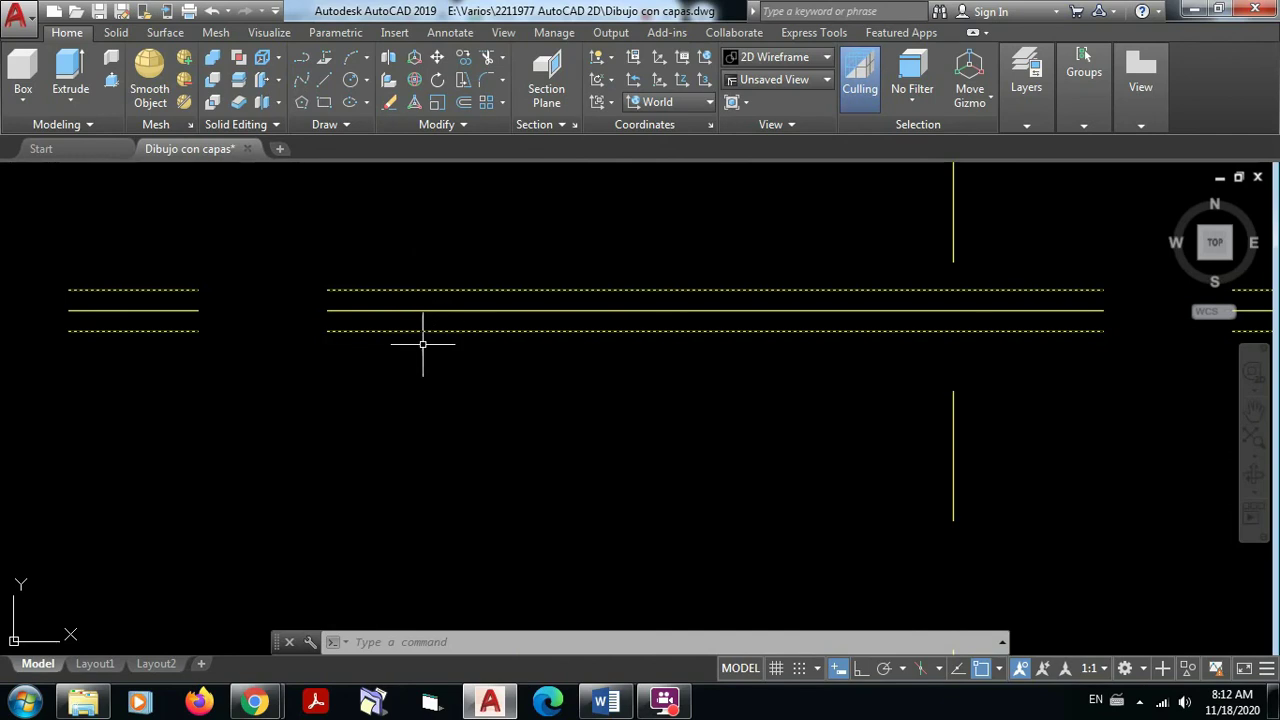
left_click(1027, 126)
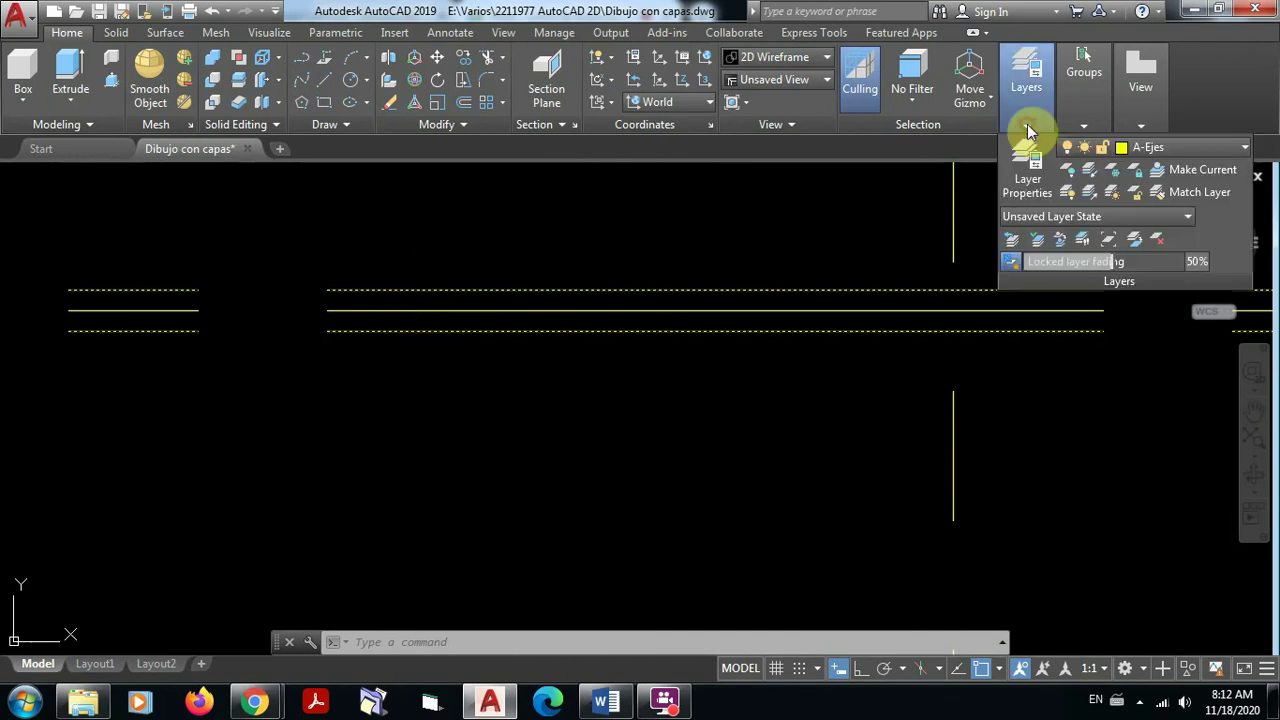
left_click(1245, 150)
left_click(1165, 215)
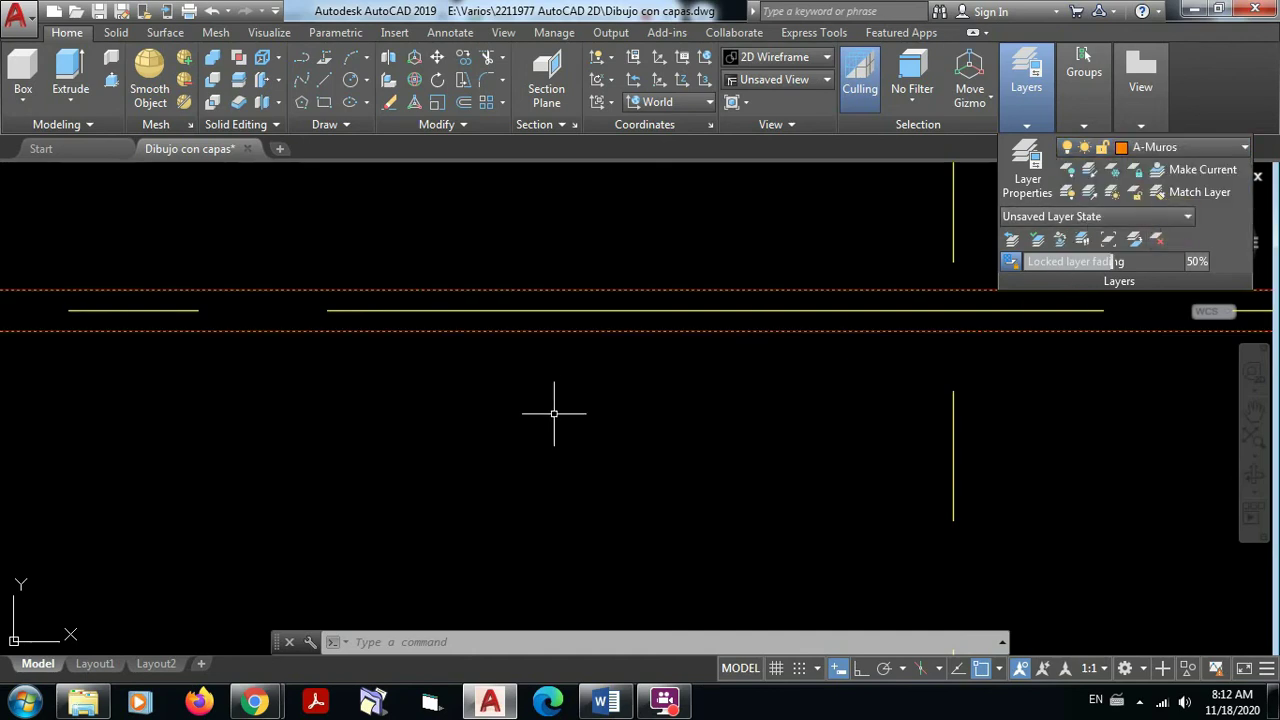
key("Escape")
Copy the two horizontal wall lines from the top axis's right endpoint to the matching endpoints of the four horizontal axes below
scroll(623, 310, "down", 5)
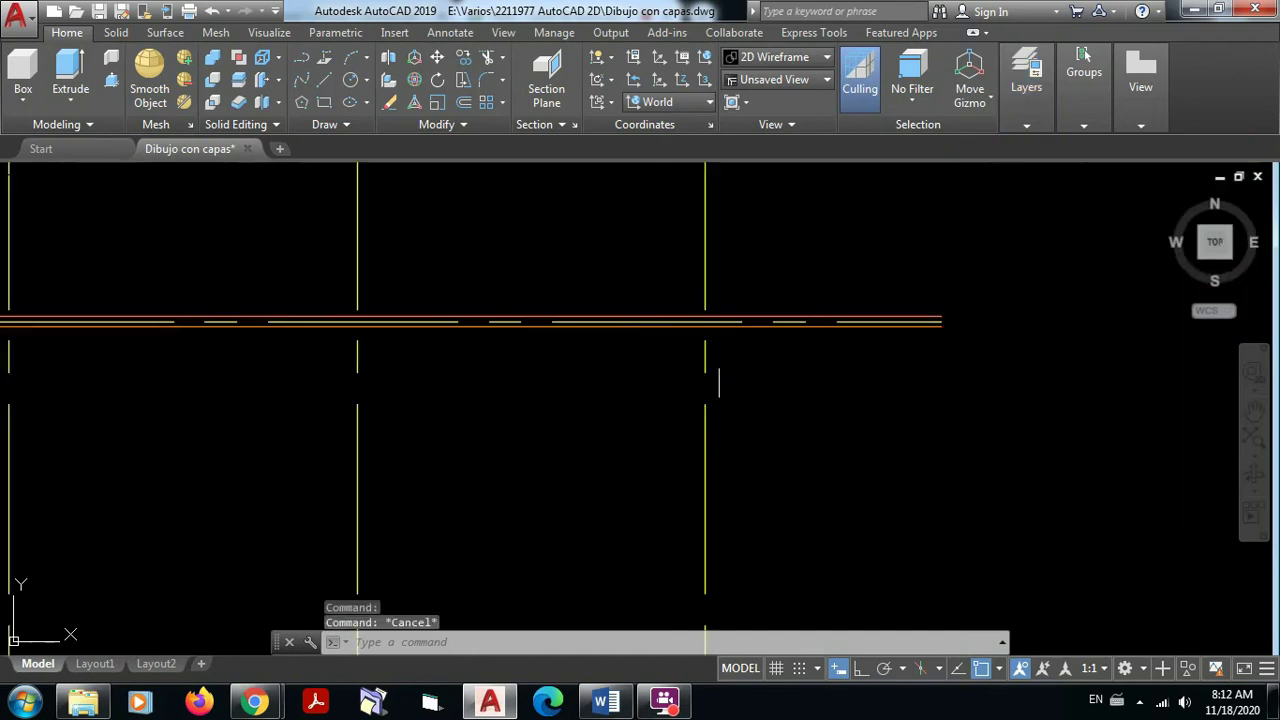
scroll(718, 381, "down", 3)
scroll(766, 360, "up", 1)
mouse_move(800, 372)
middle_mouse_down()
mouse_move(820, 380)
mouse_move(655, 315)
mouse_move(634, 280)
mouse_move(582, 372)
middle_mouse_up()
scroll(629, 323, "down", 2)
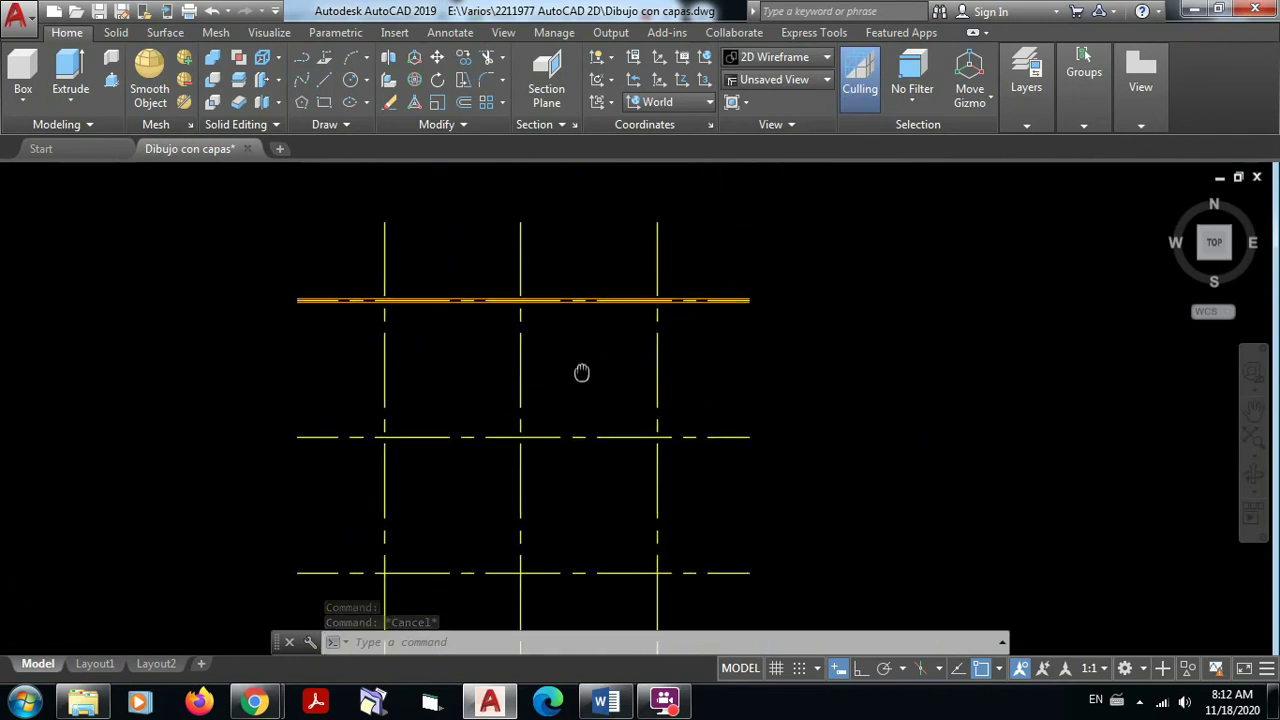
scroll(737, 300, "up", 2)
scroll(808, 289, "up", 4)
middle_click_drag(808, 289, 700, 409)
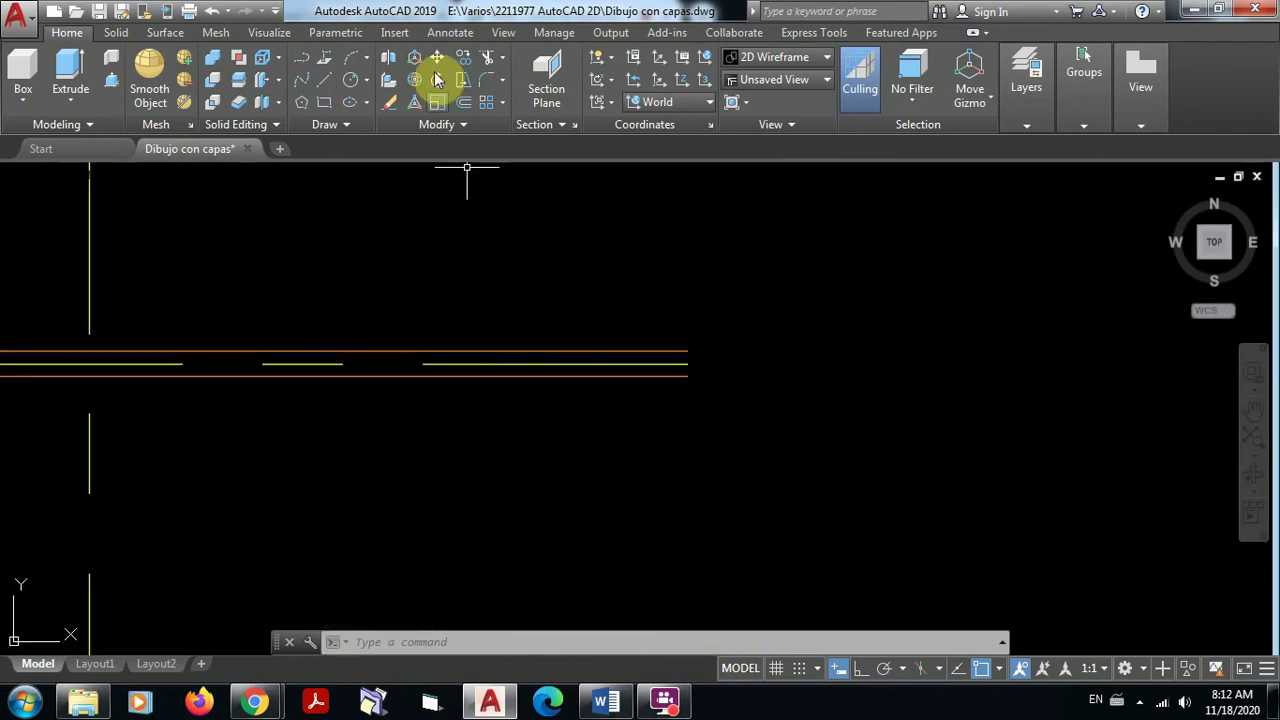
left_click(463, 57)
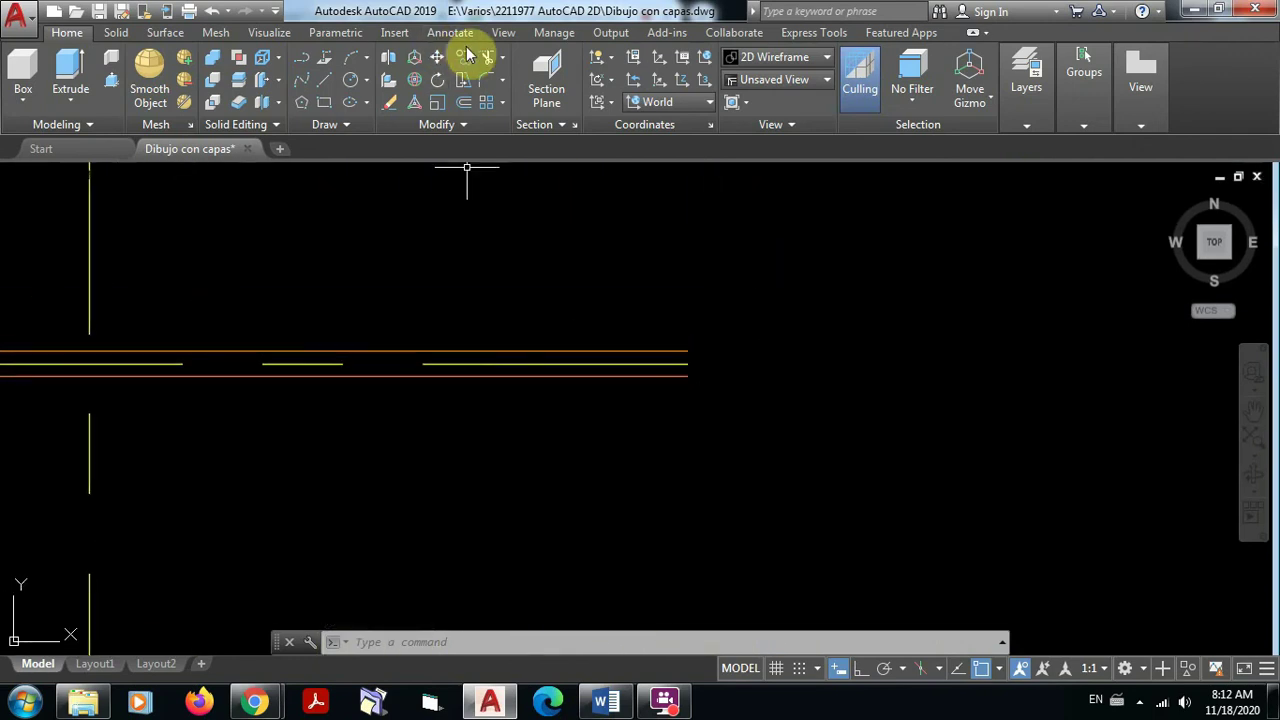
left_click(658, 350)
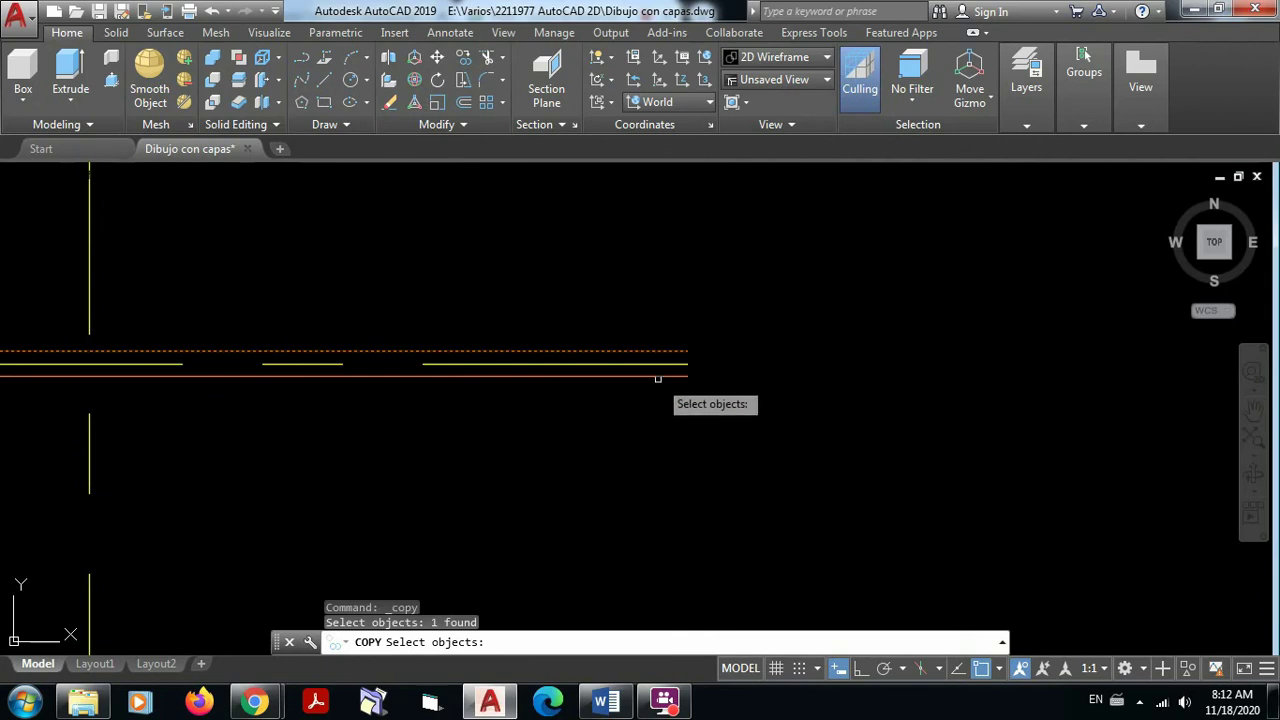
left_click(658, 376)
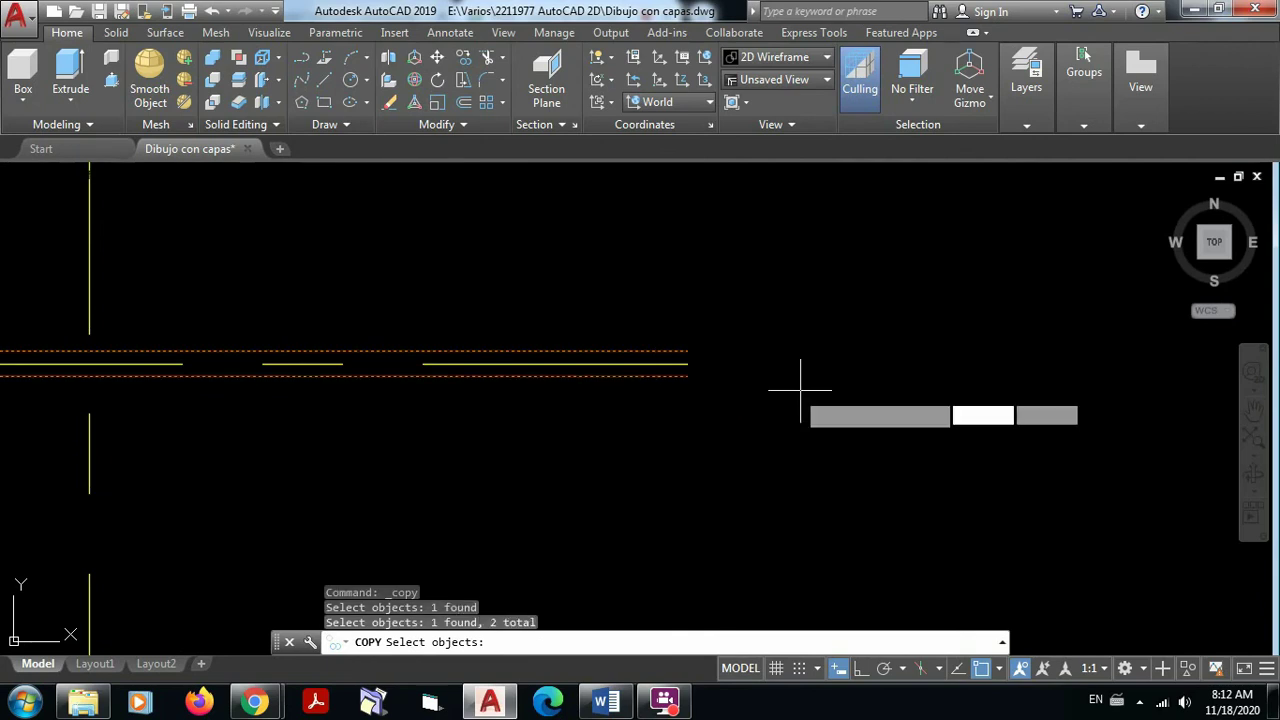
key("Return")
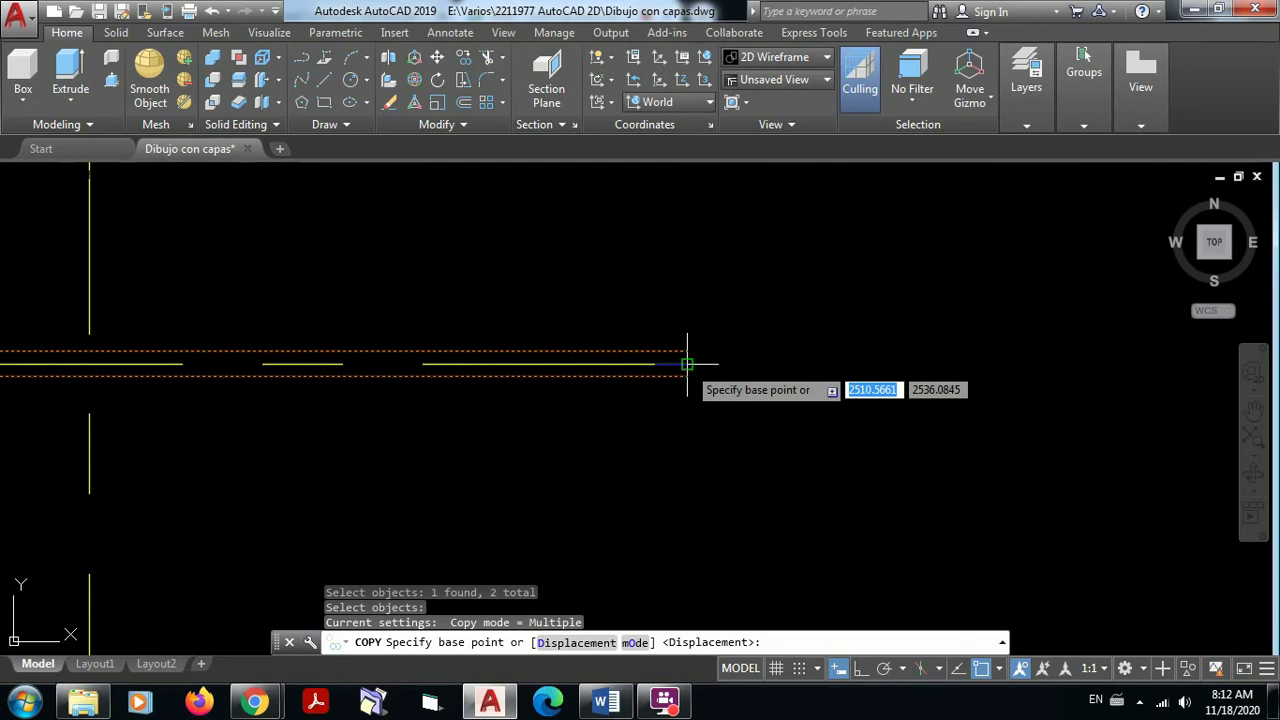
left_click(687, 364)
scroll(710, 340, "down", 3)
scroll(745, 317, "down", 4)
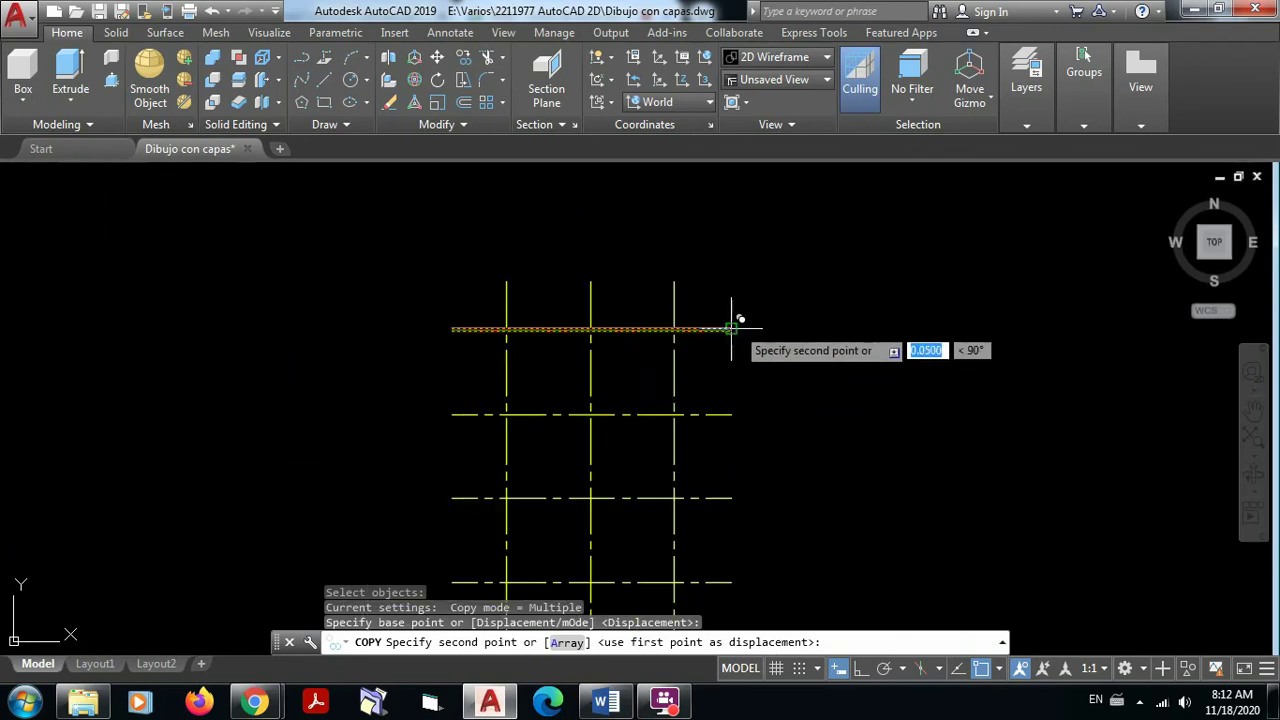
left_click(731, 413)
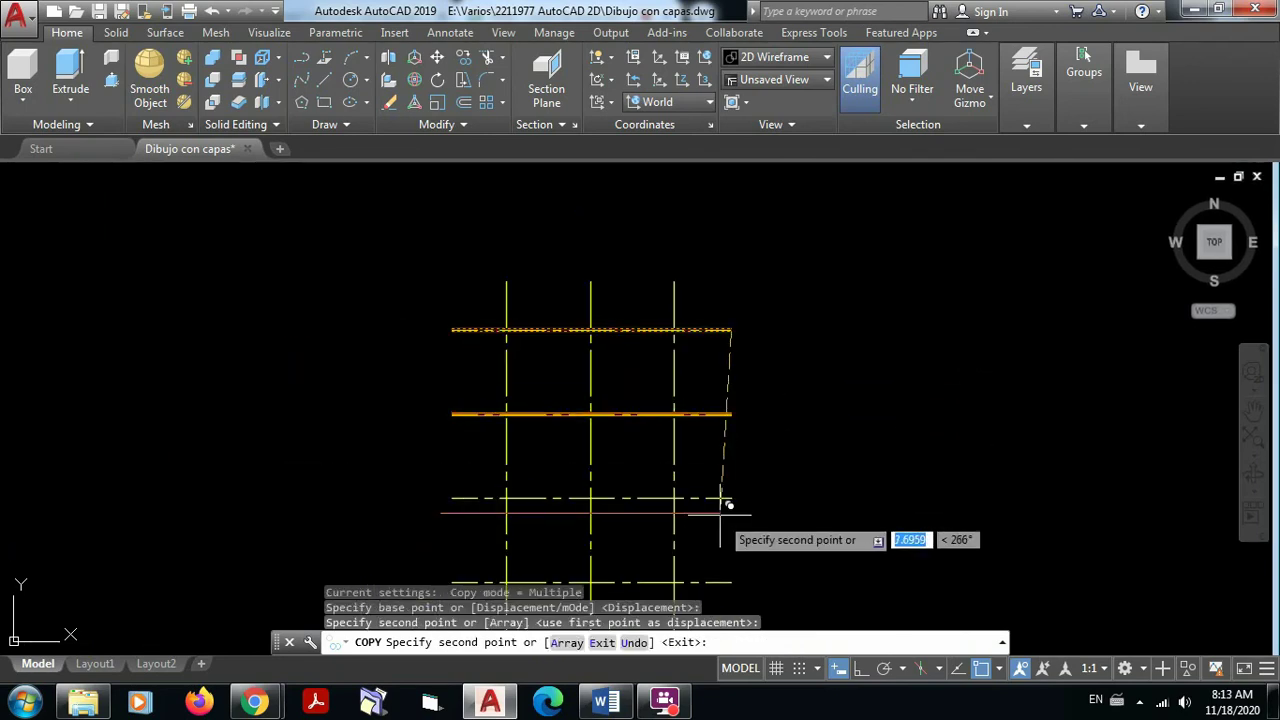
left_click(740, 490)
mouse_move(800, 488)
middle_mouse_down()
mouse_move(794, 429)
mouse_move(749, 334)
middle_mouse_up()
left_click(705, 391)
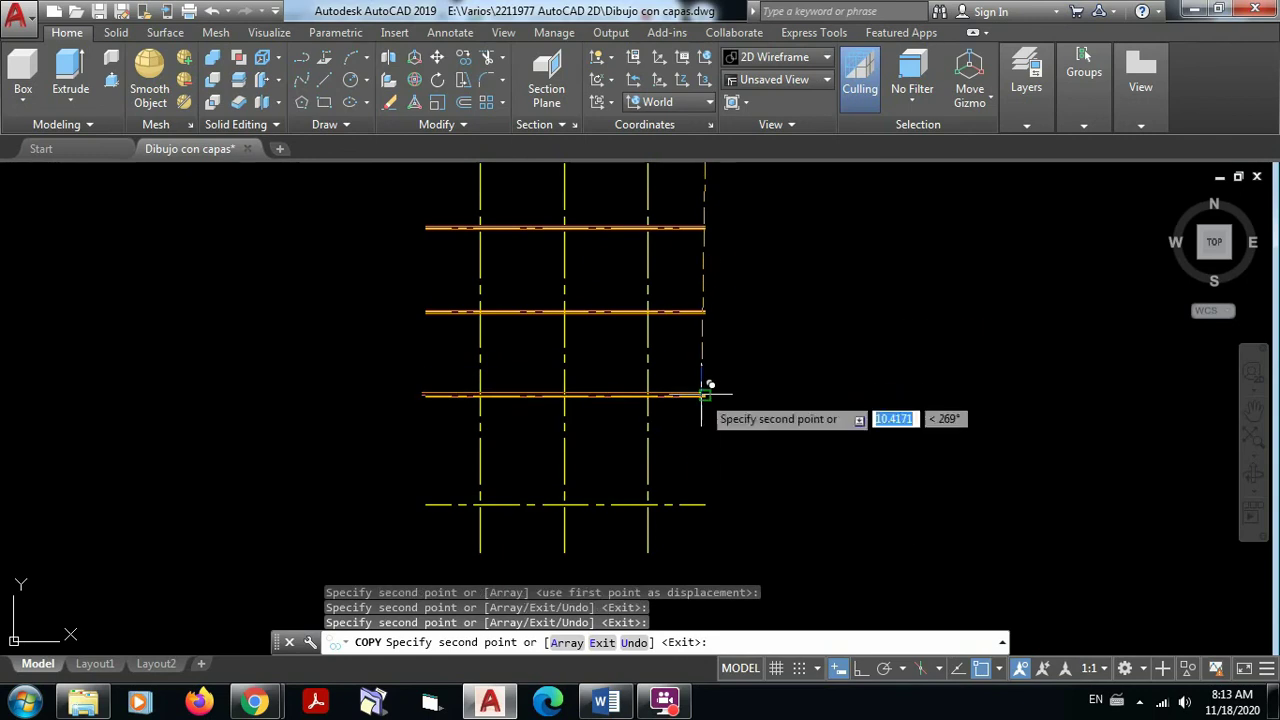
left_click(705, 503)
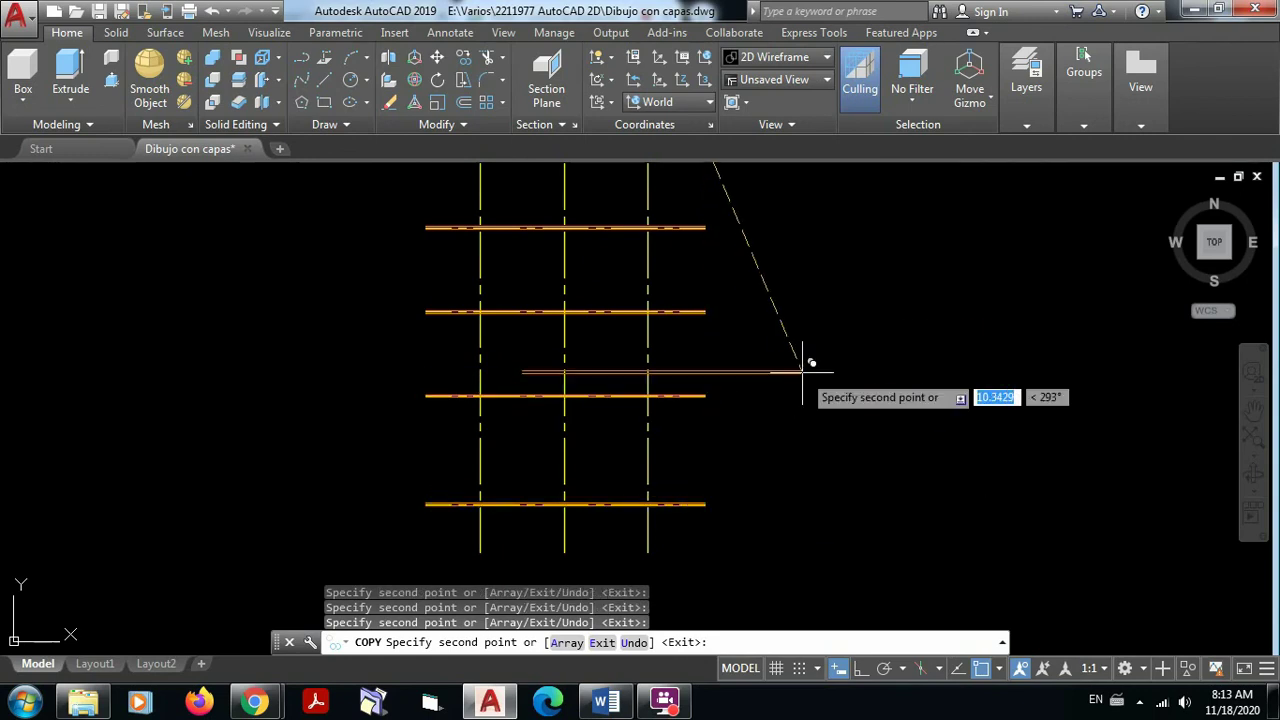
key("Escape")
Offset the leftmost vertical axis line 0.05 to both its right and left sides
scroll(569, 289, "up", 2)
mouse_move(569, 289)
middle_mouse_down()
mouse_move(658, 313)
mouse_move(689, 427)
middle_mouse_up()
scroll(668, 340, "down", 2)
scroll(600, 331, "up", 8)
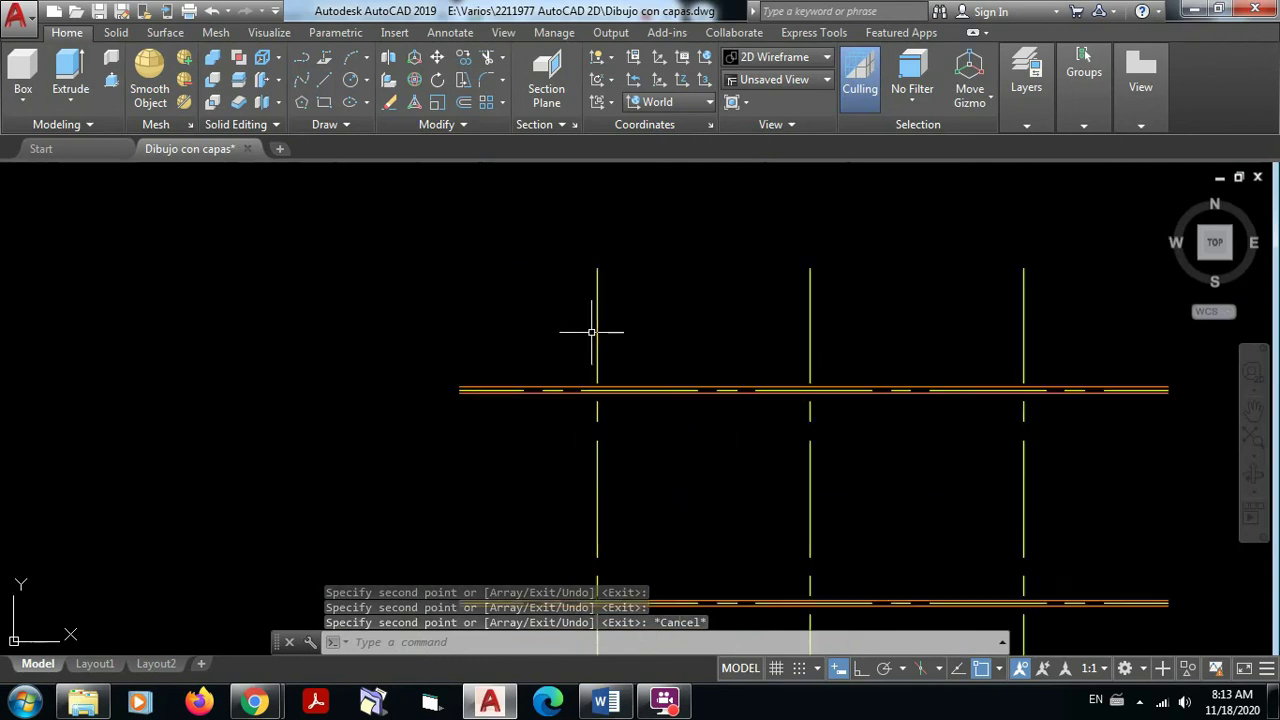
mouse_move(631, 297)
middle_mouse_down()
mouse_move(625, 333)
mouse_move(580, 357)
middle_mouse_up()
scroll(580, 330, "up", 4)
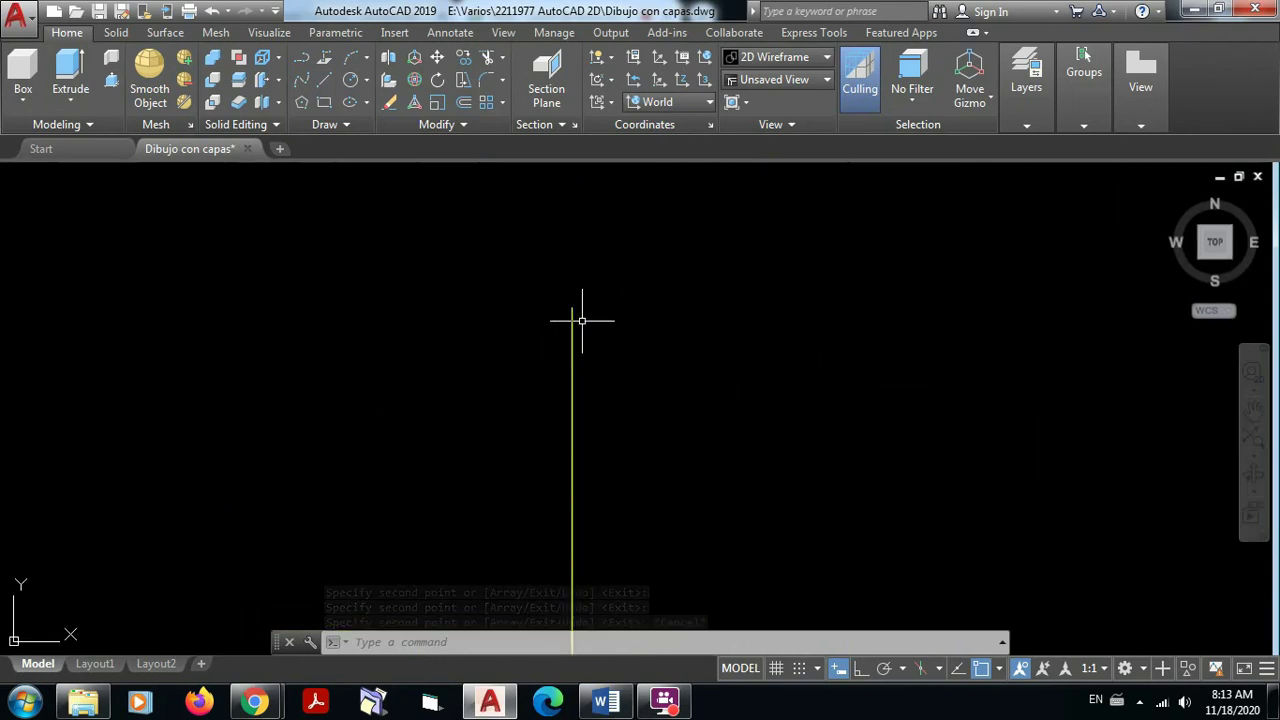
left_click(464, 103)
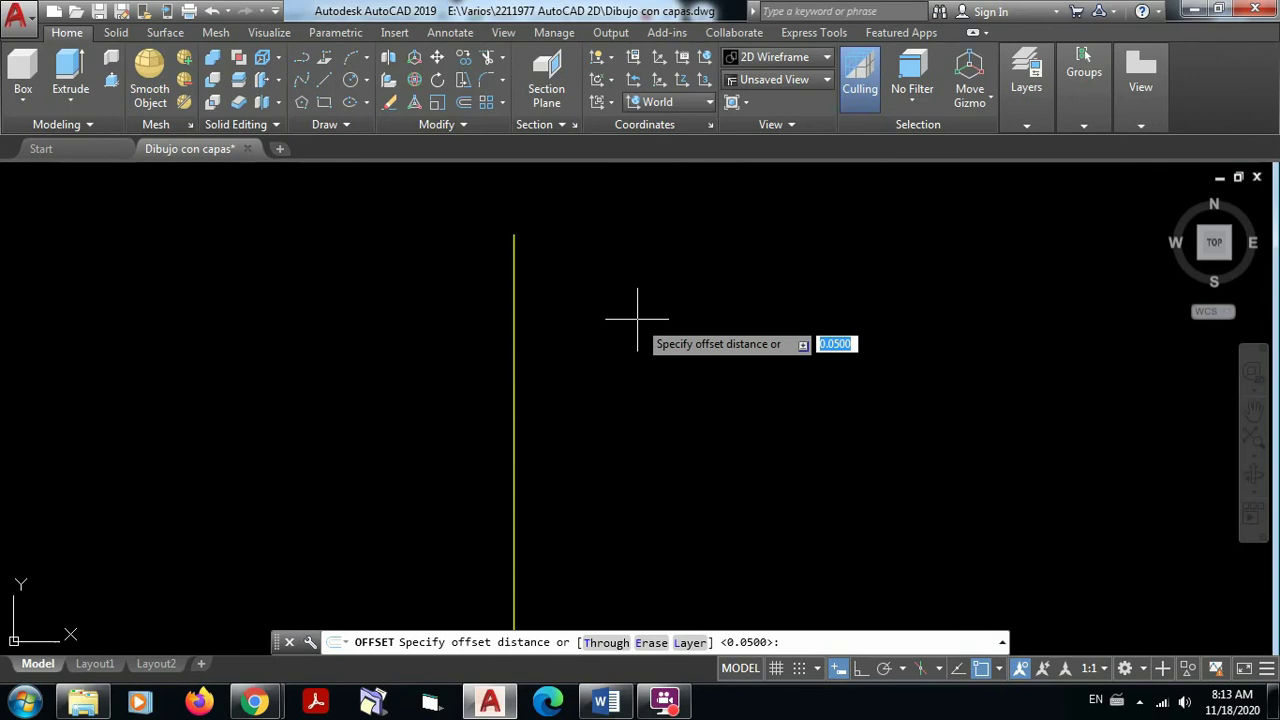
key("Return")
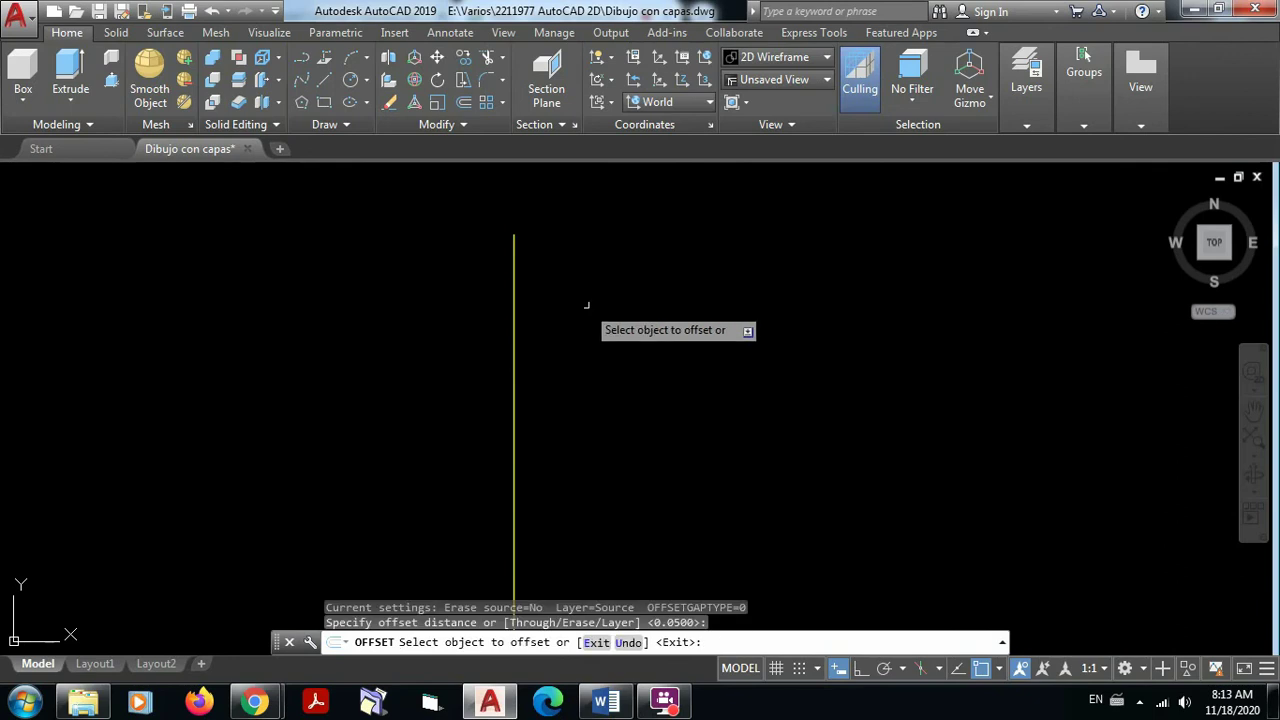
left_click(511, 299)
left_click(594, 297)
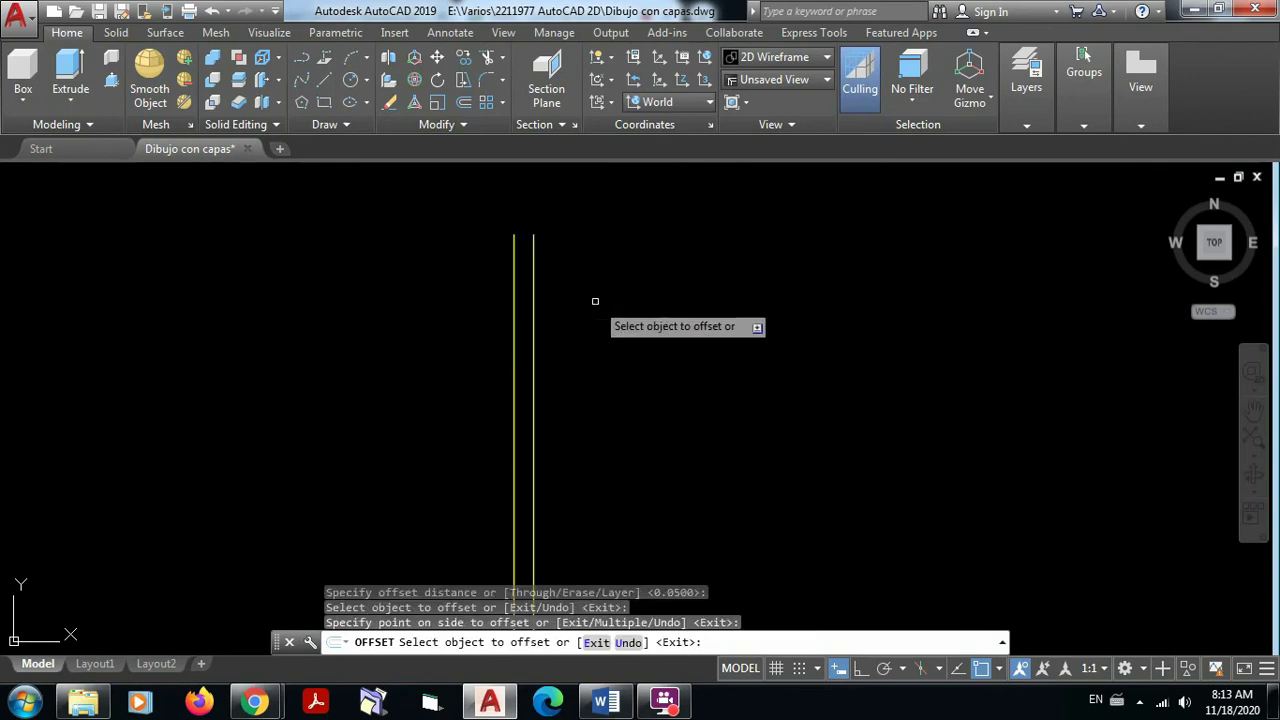
left_click(514, 303)
left_click(458, 287)
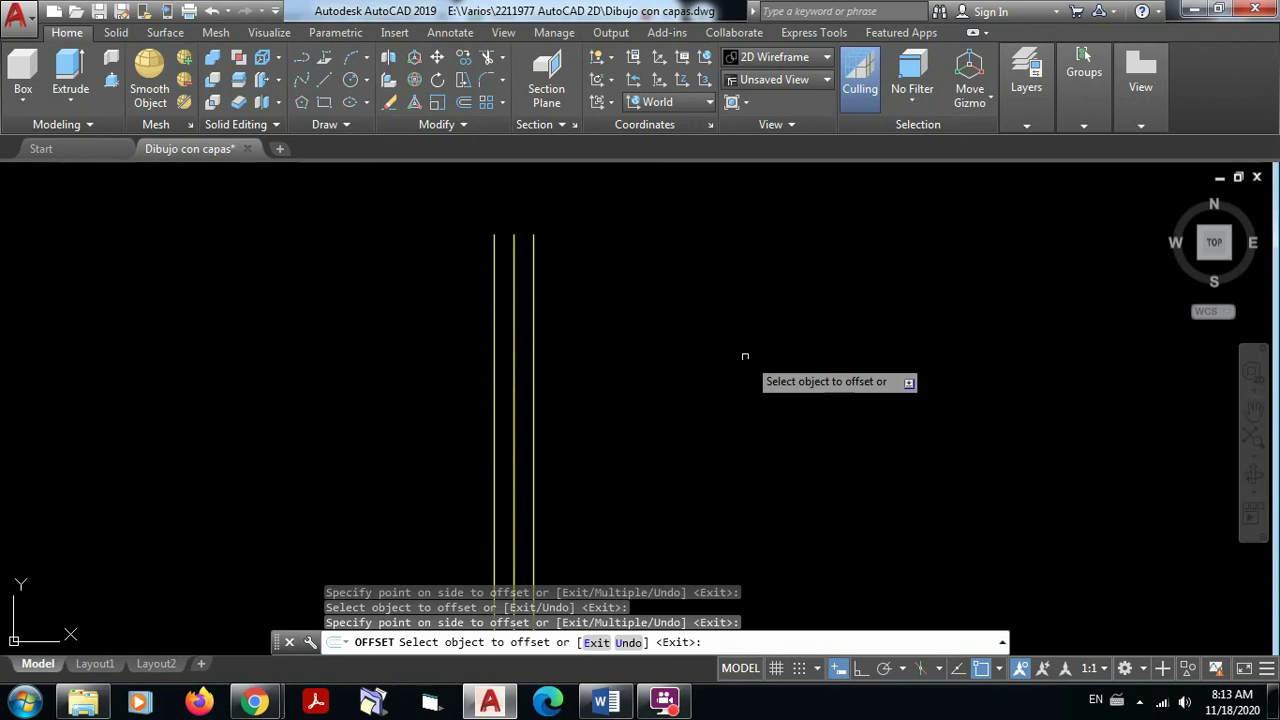
key("Escape")
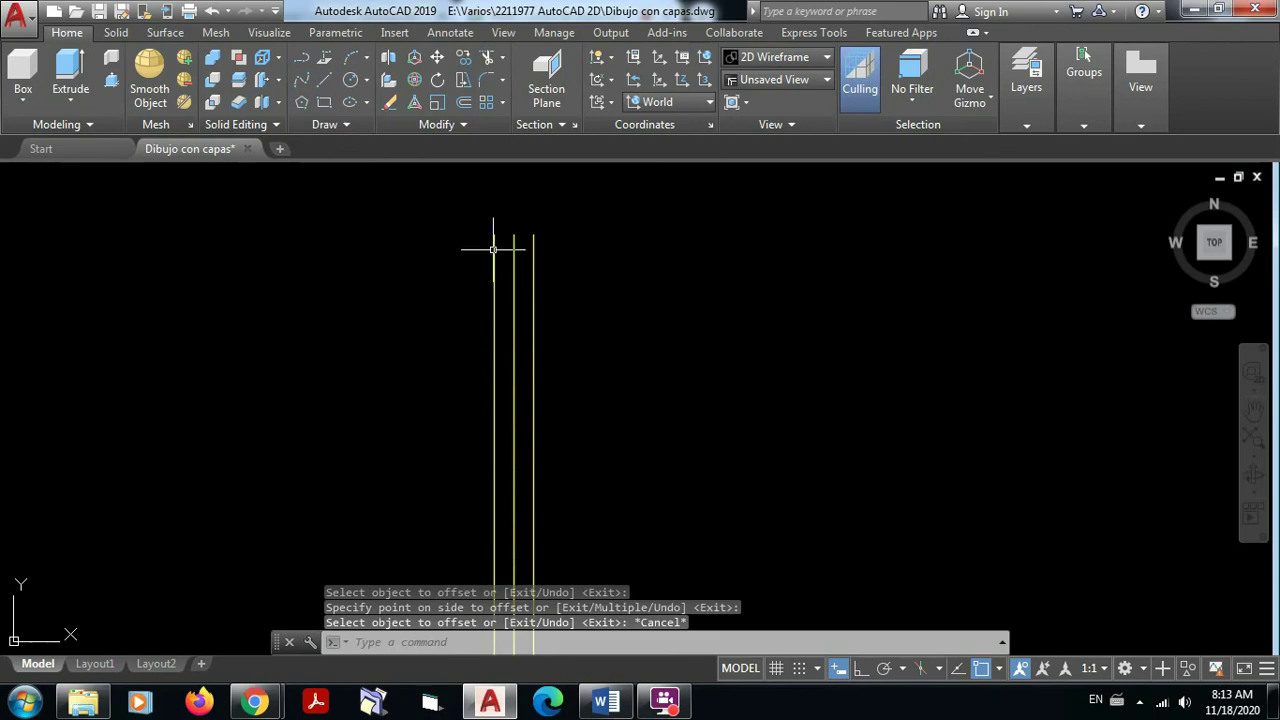
Move the two lines offset either side of the leftmost vertical axis to the A-Muros layer by matching a horizontal wall line
scroll(543, 251, "down", 5)
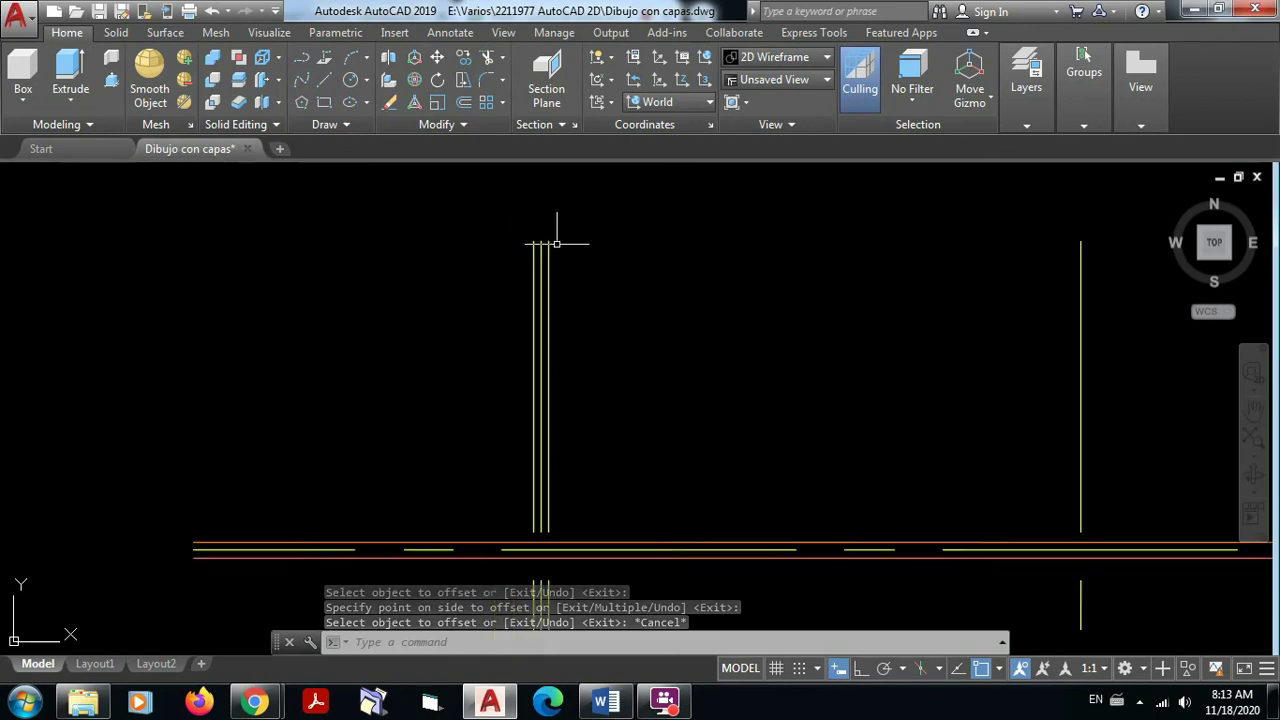
scroll(443, 290, "up", 7)
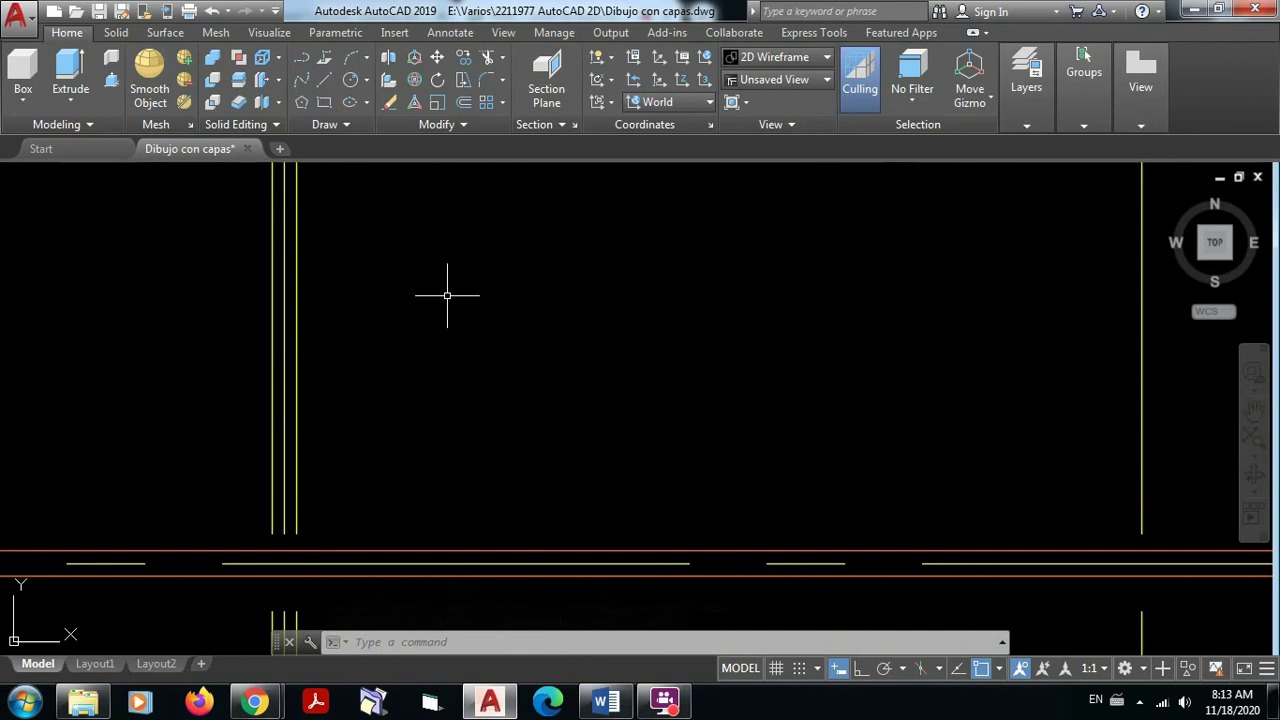
scroll(691, 324, "down", 4)
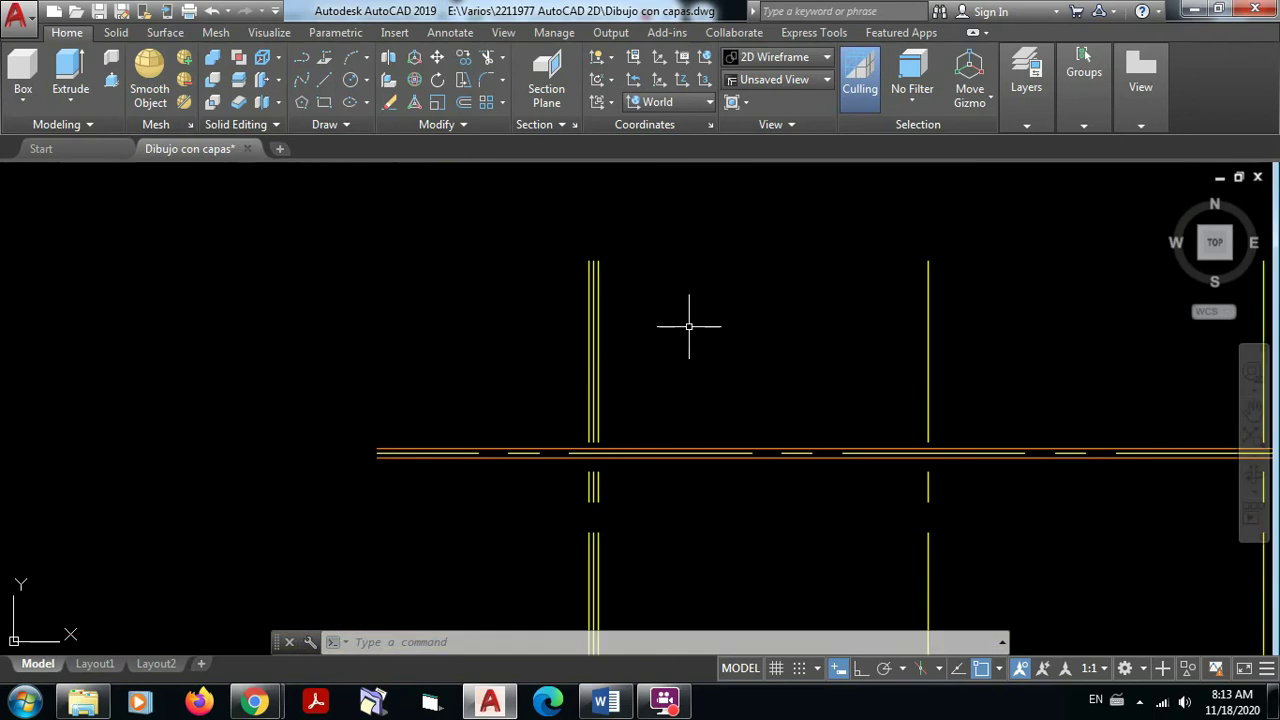
middle_click_drag(686, 329, 566, 309)
left_click(1027, 124)
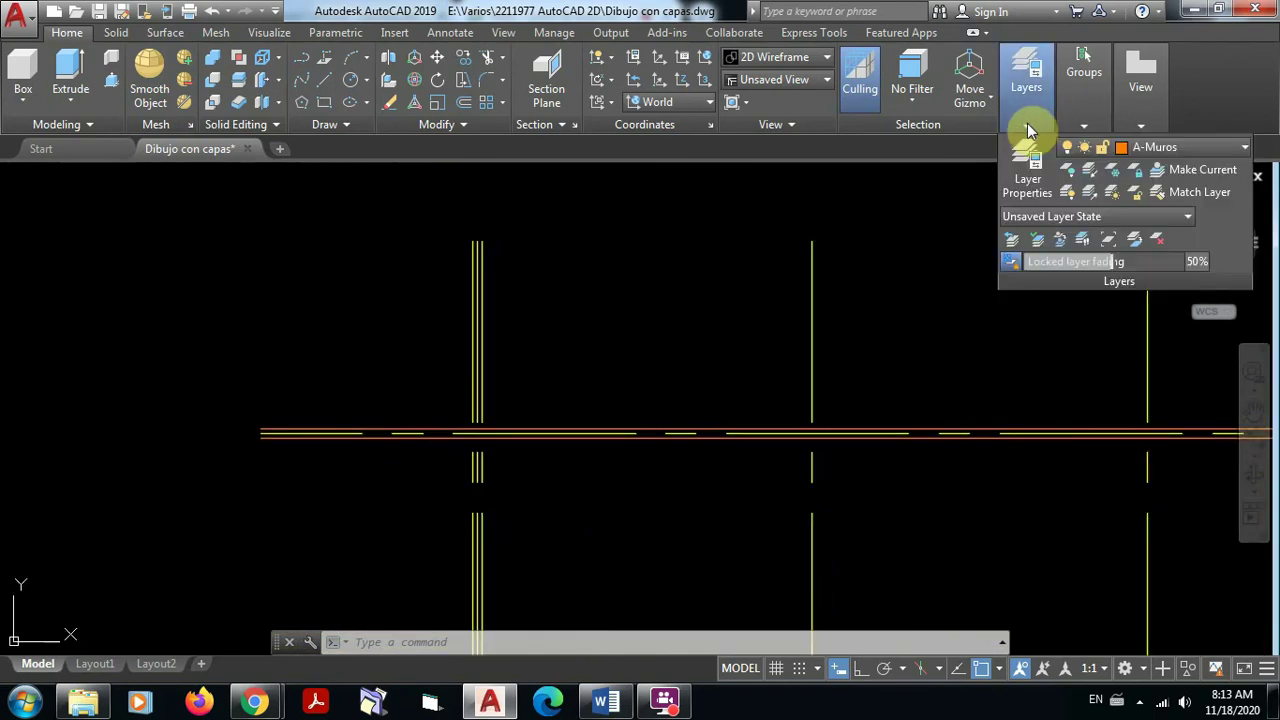
left_click(1187, 197)
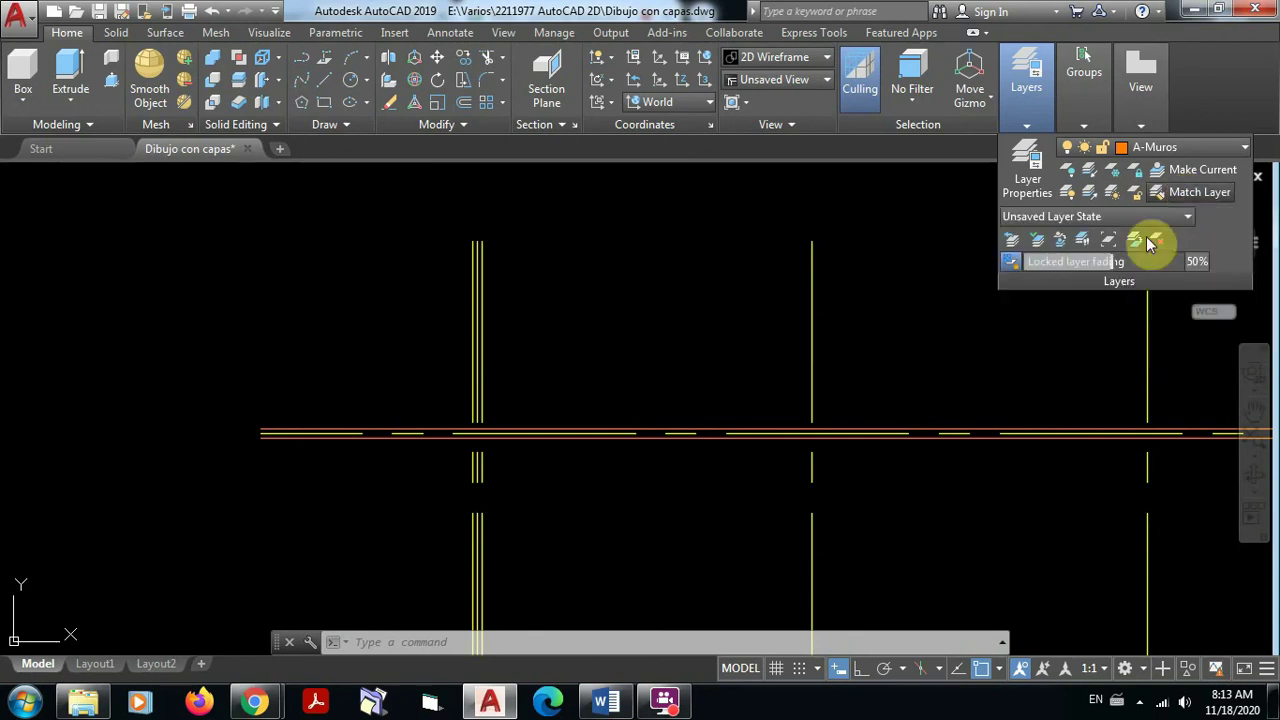
scroll(495, 289, "up", 2)
scroll(495, 289, "up", 2)
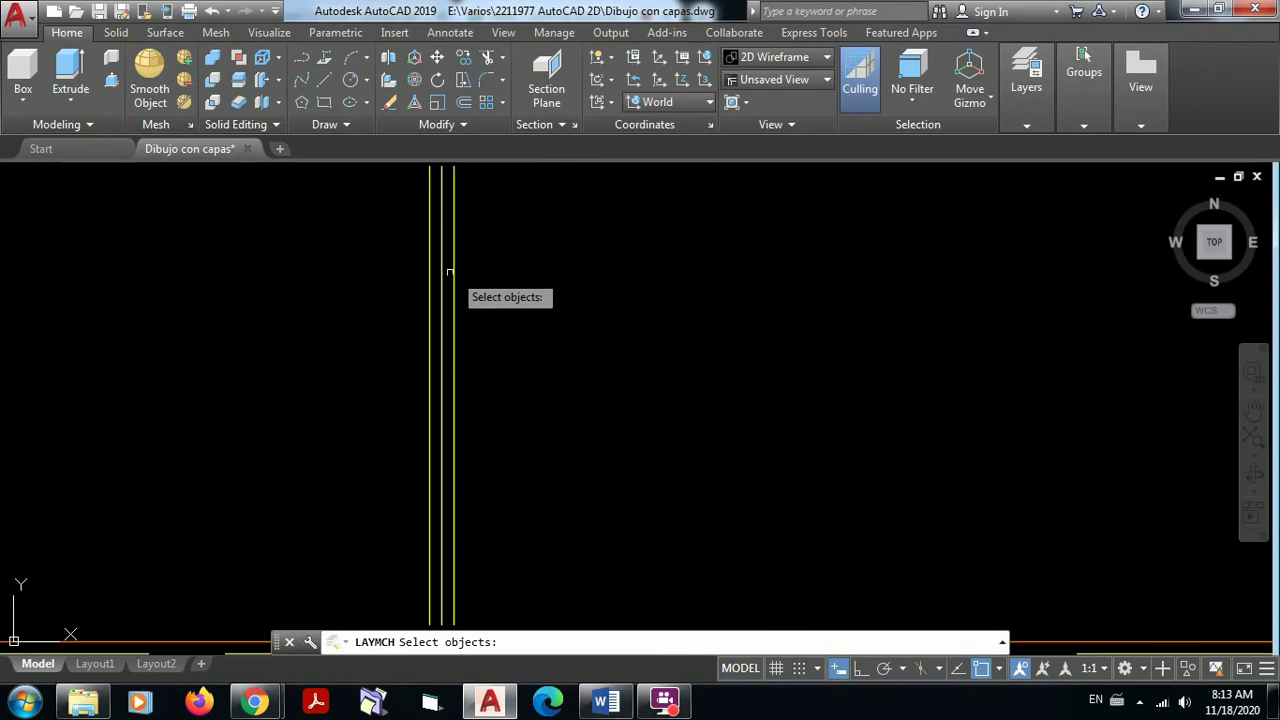
left_click(453, 270)
left_click(430, 270)
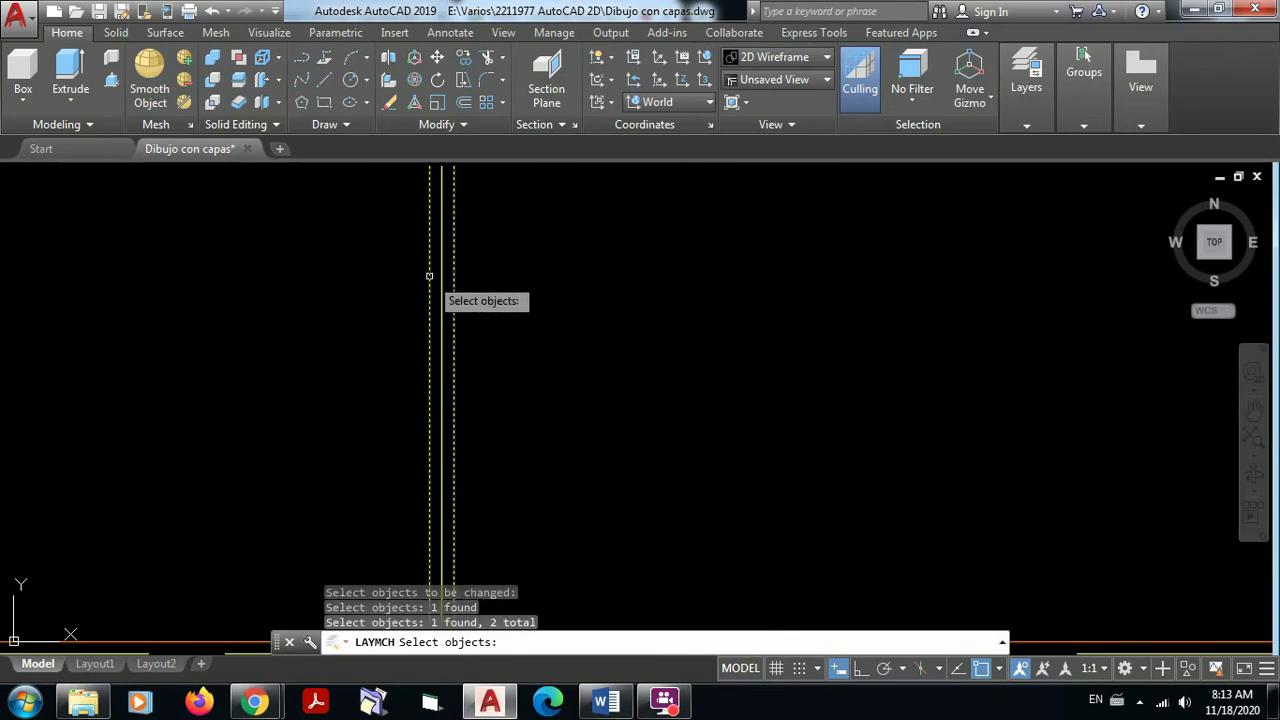
scroll(617, 292, "down", 4)
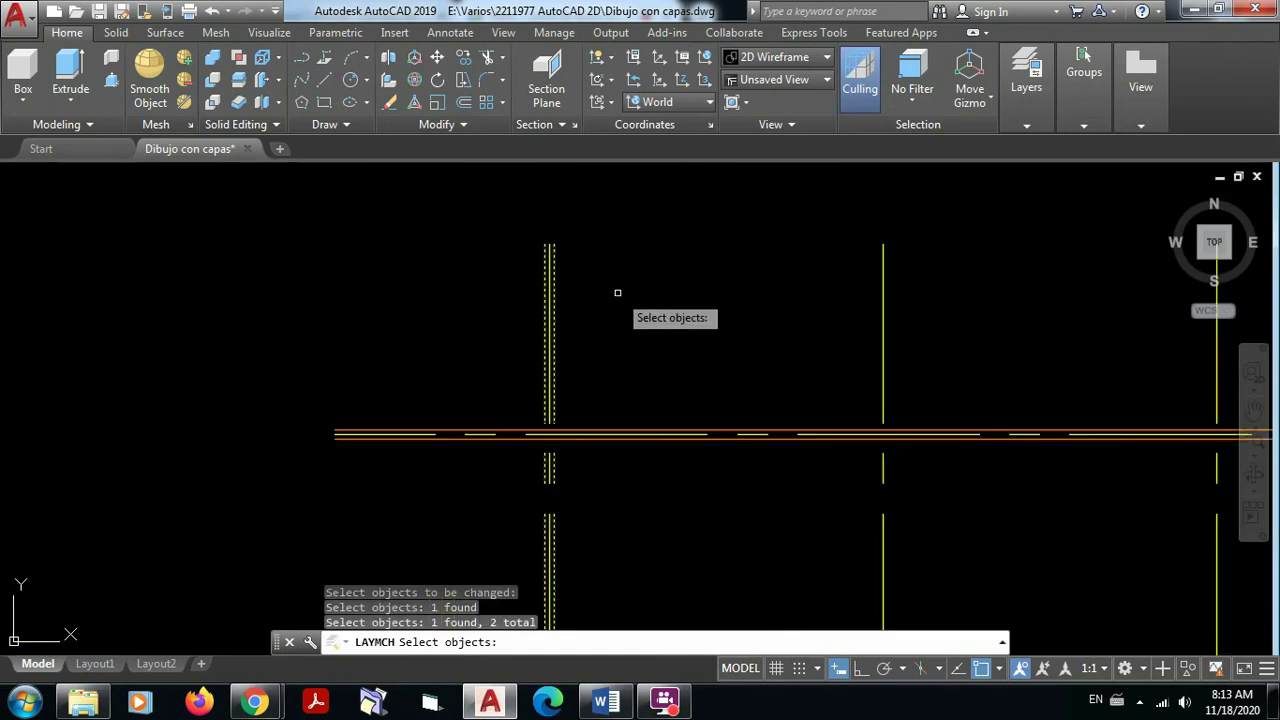
key("Return")
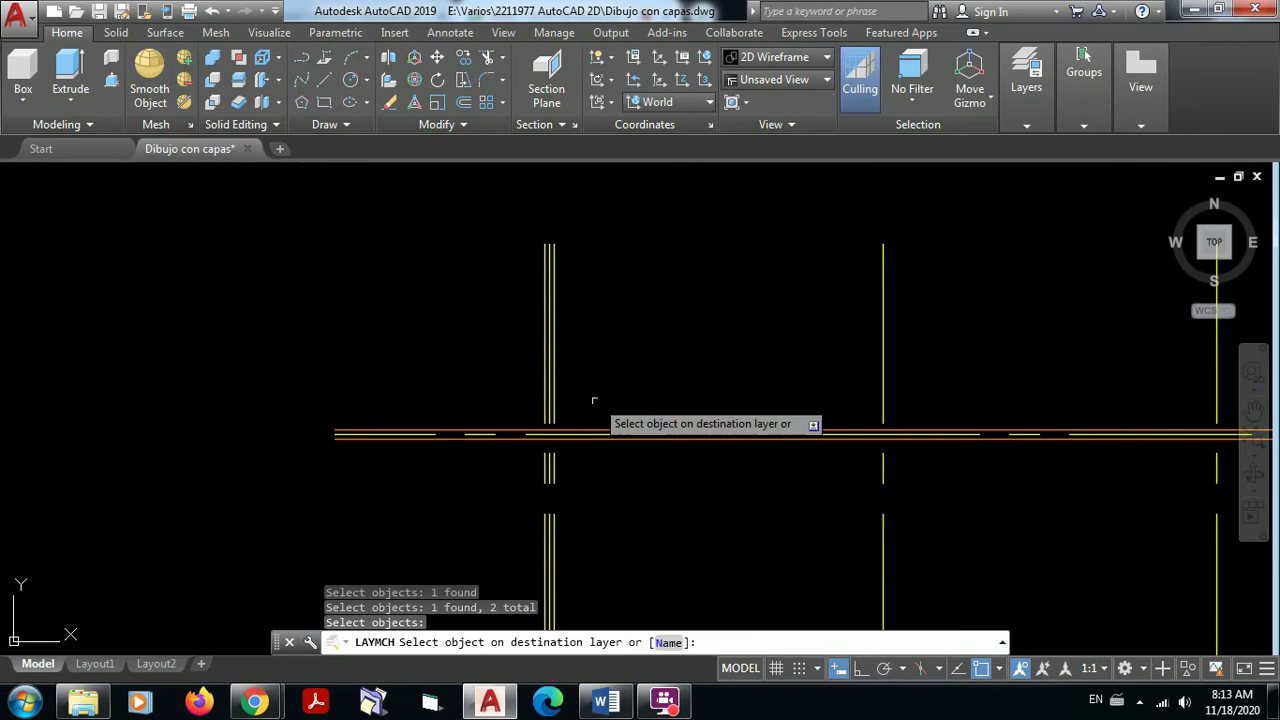
scroll(597, 407, "up", 3)
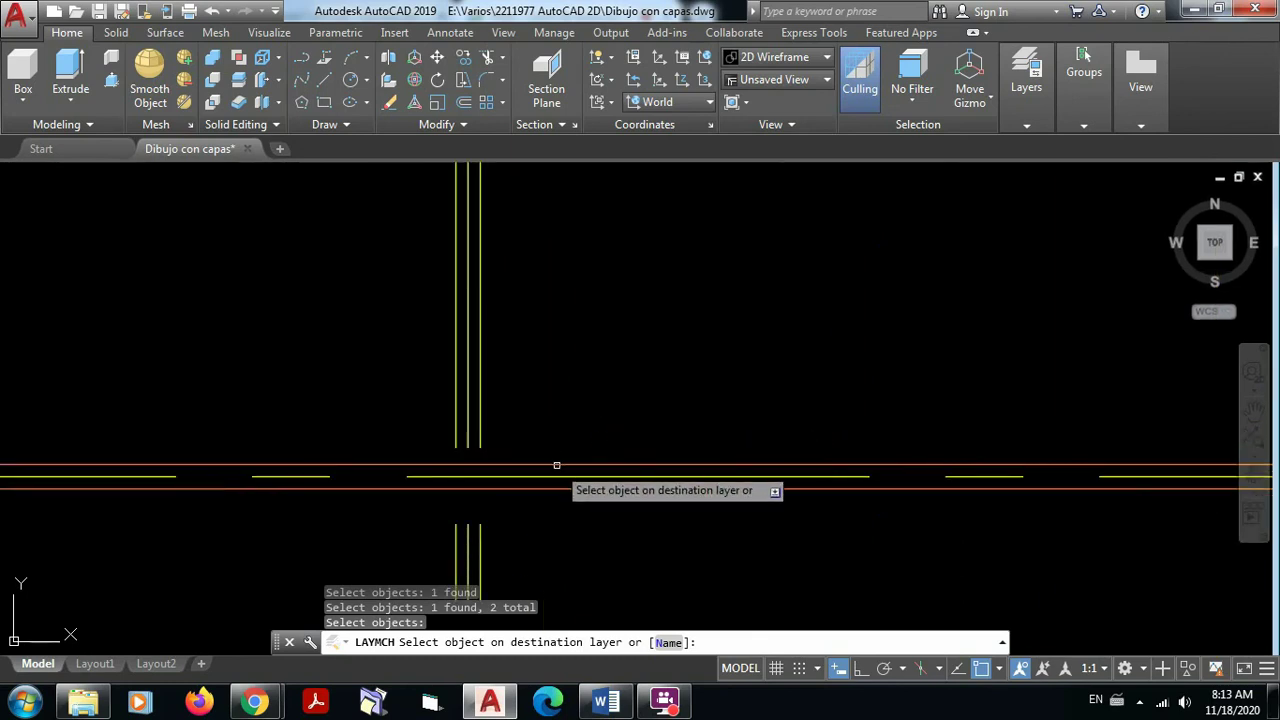
left_click(557, 465)
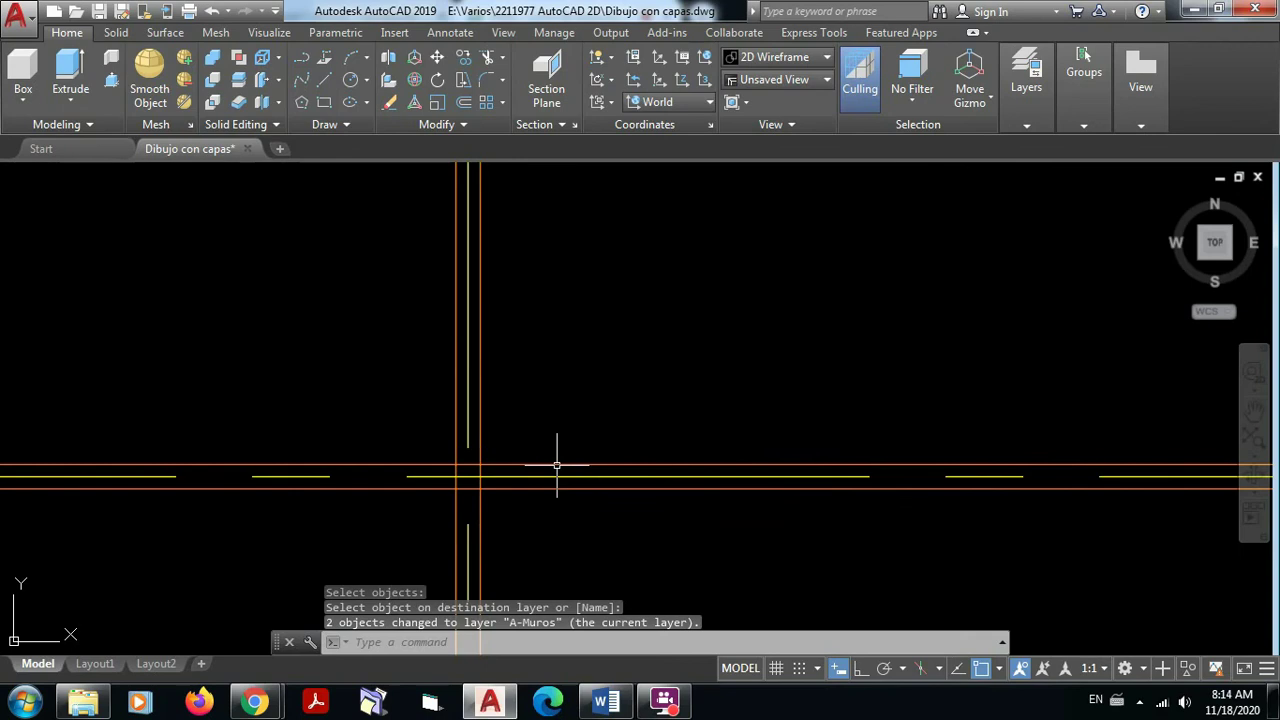
key("Escape")
Copy the two vertical wall lines from the leftmost axis's top endpoint to the top endpoints of the other two vertical axes
scroll(600, 291, "down", 3)
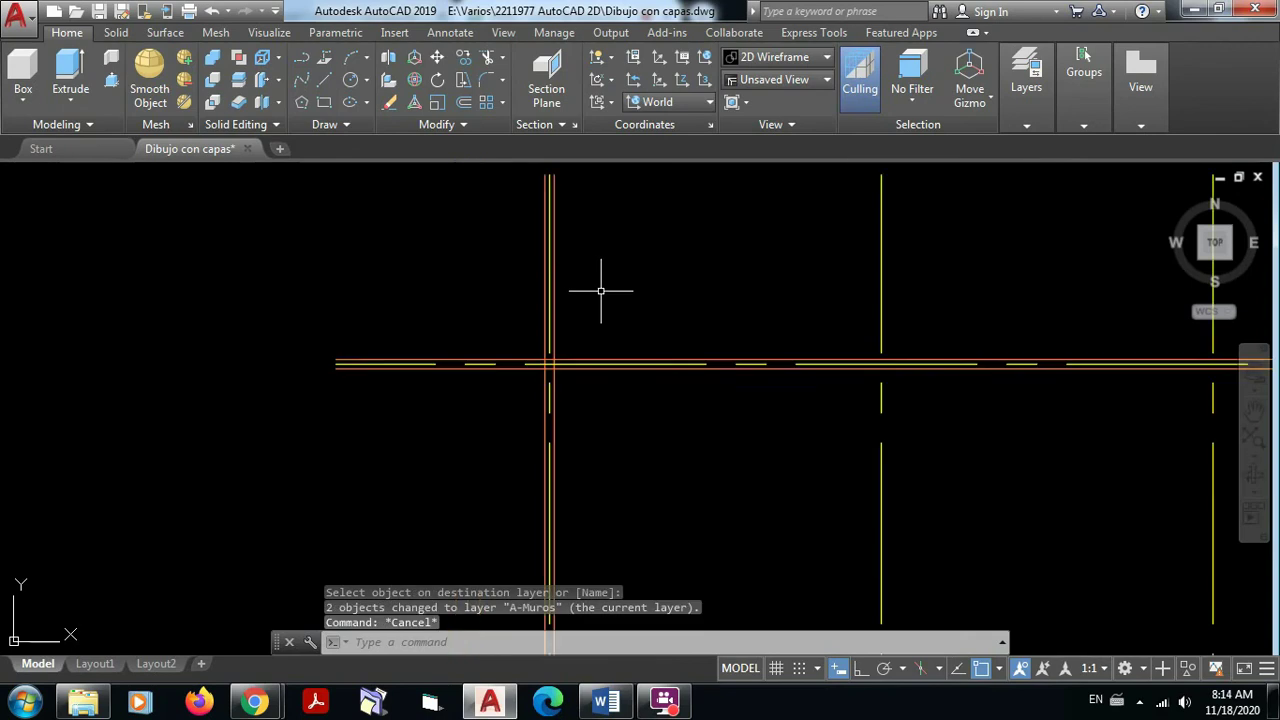
scroll(507, 279, "up", 5)
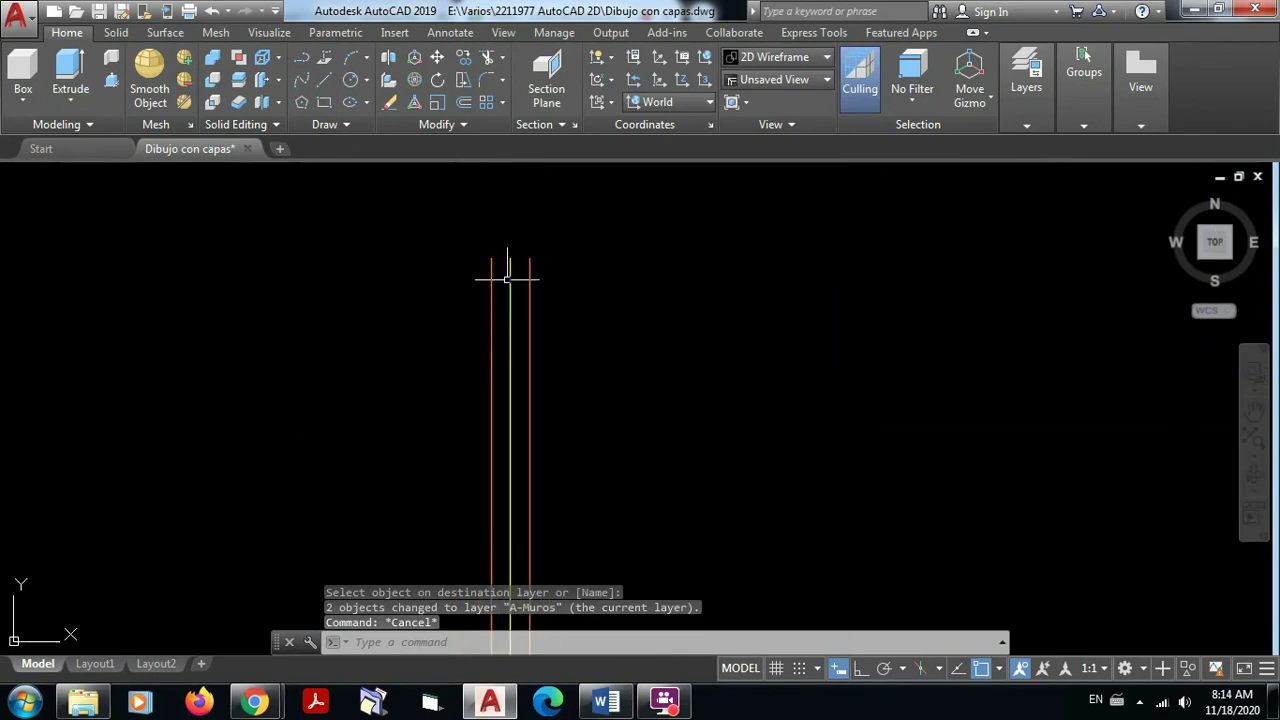
scroll(550, 272, "down", 5)
middle_click_drag(543, 277, 398, 301)
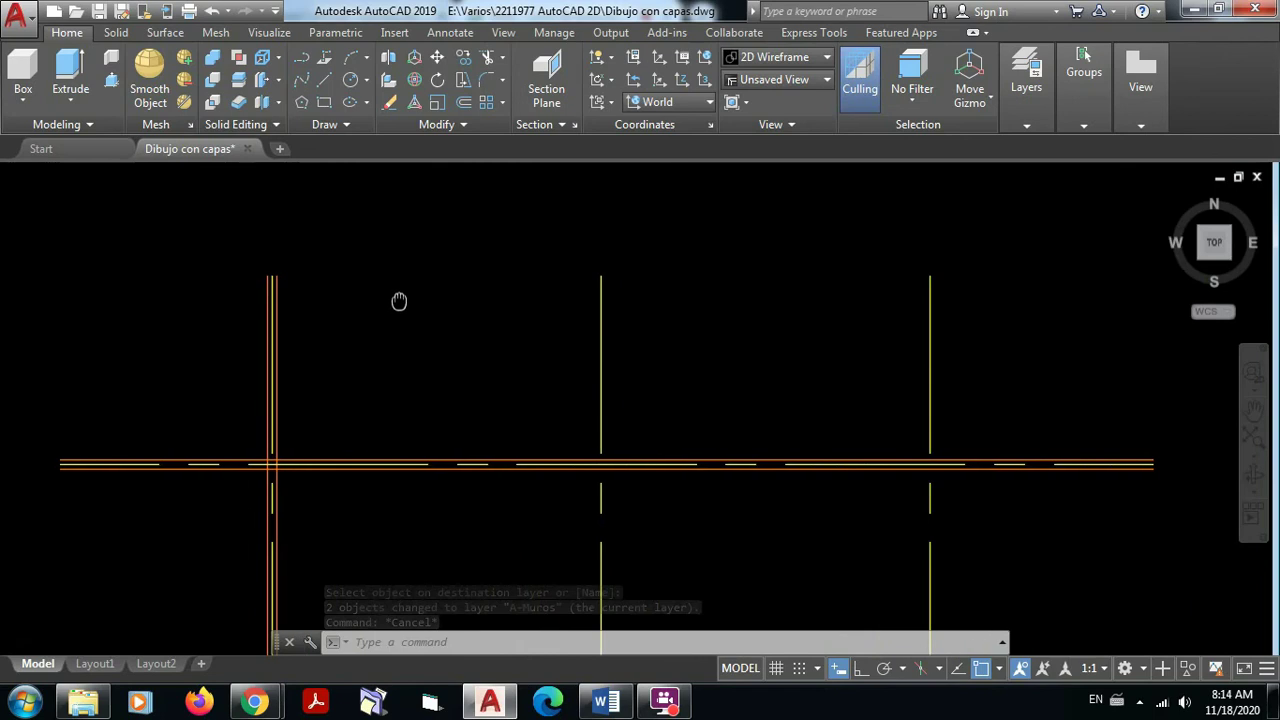
left_click(463, 79)
scroll(280, 272, "up", 4)
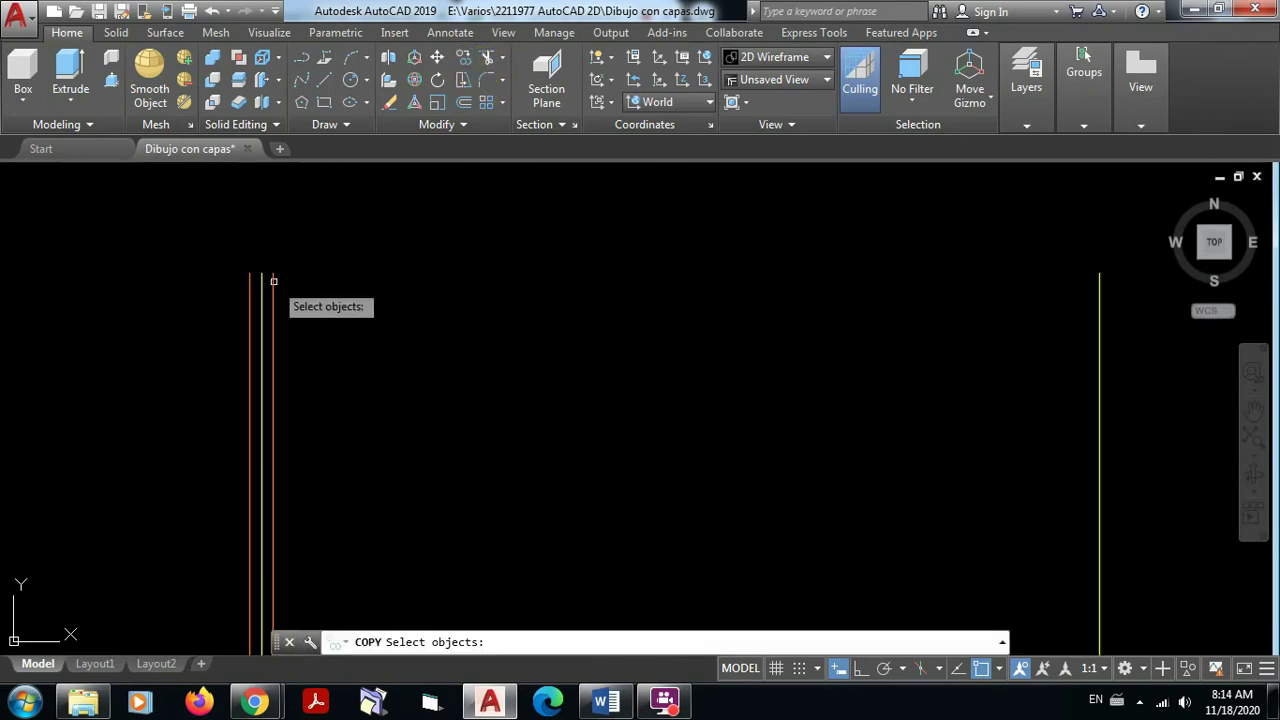
left_click(272, 281)
left_click(250, 289)
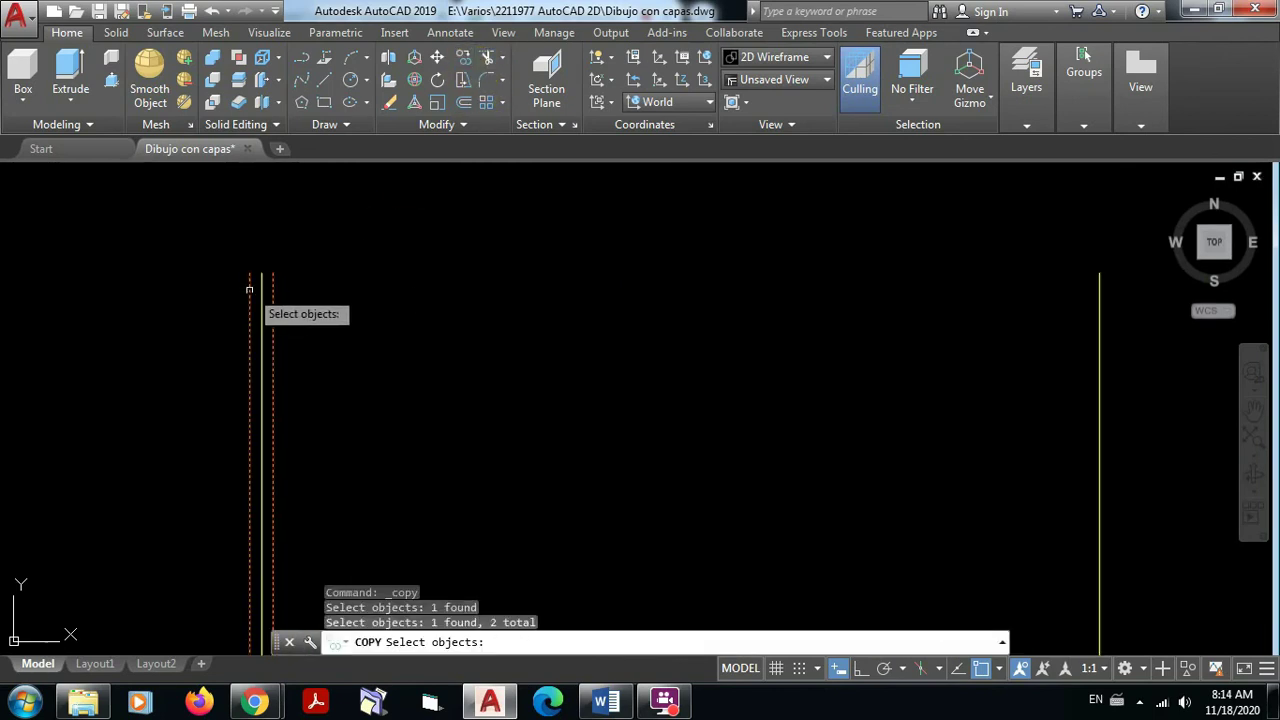
key("Return")
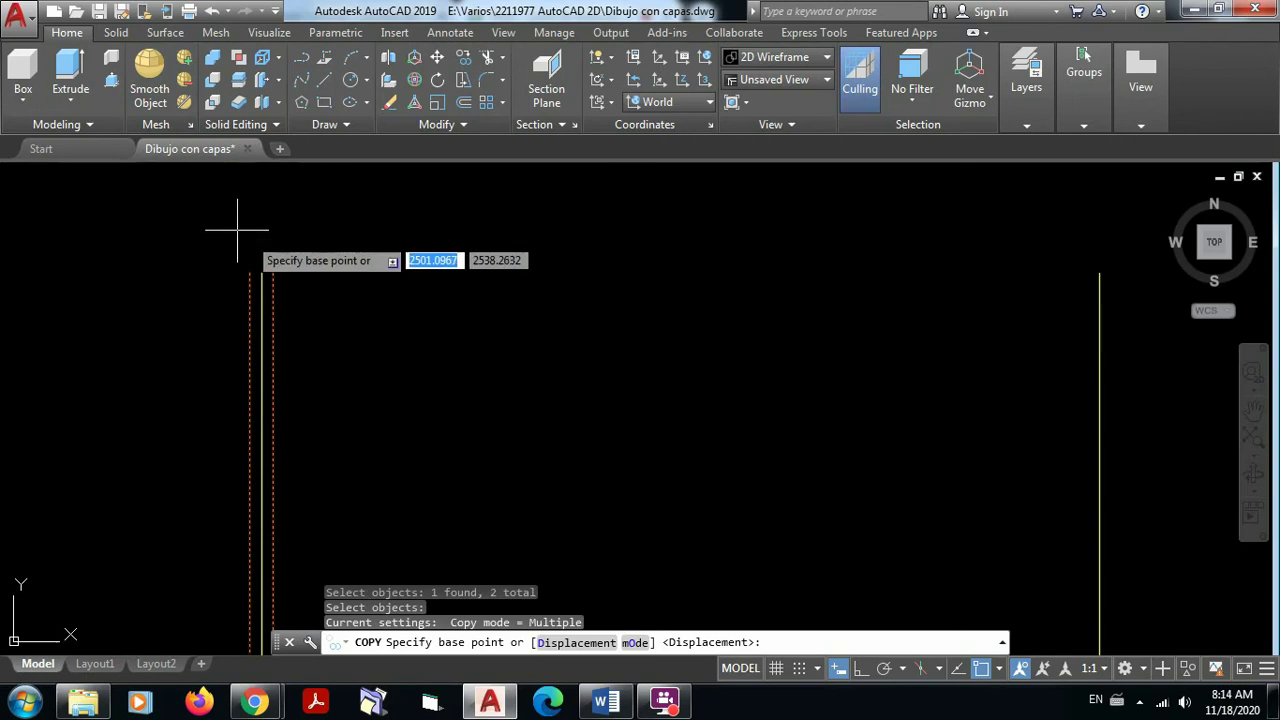
left_click(261, 271)
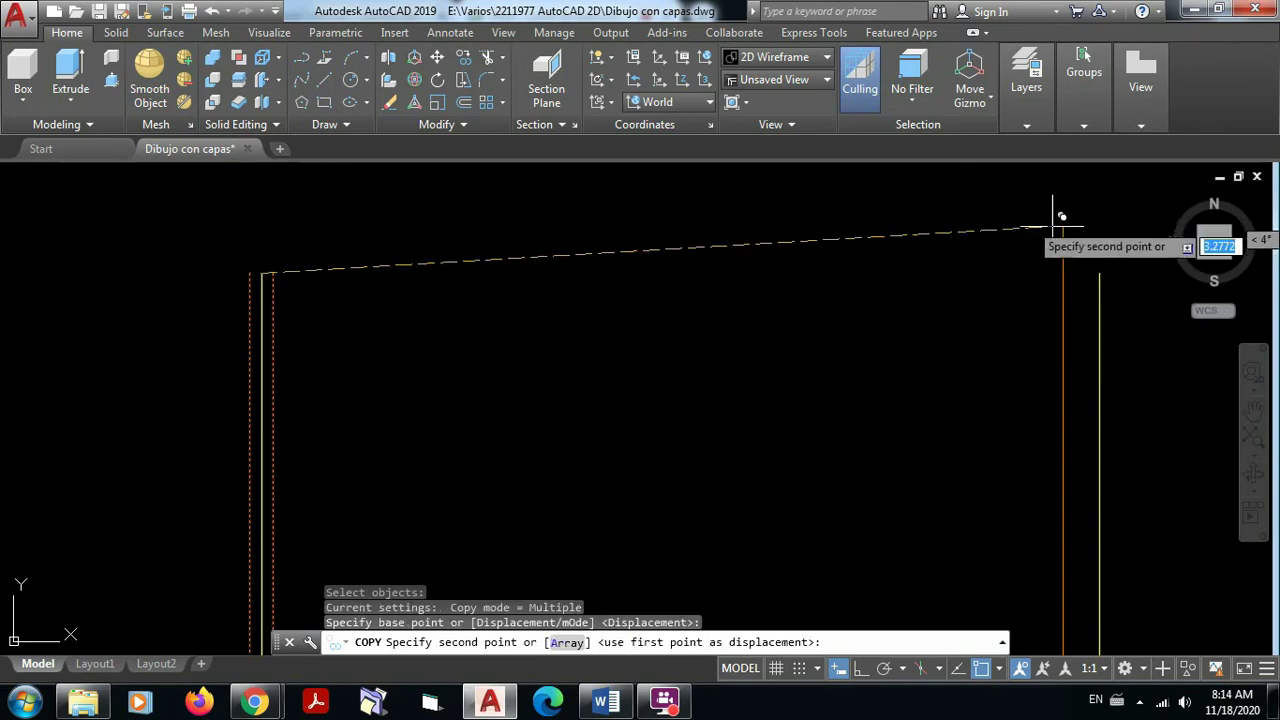
left_click(1104, 256)
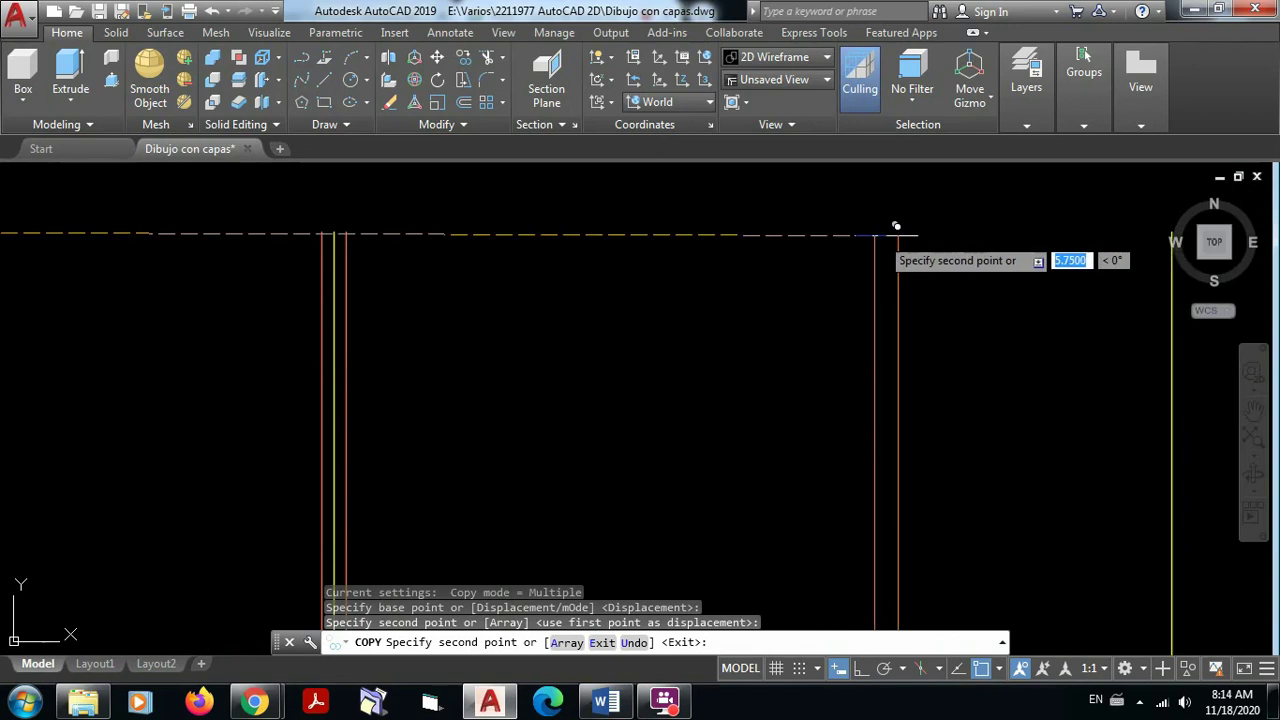
mouse_move(1005, 233)
middle_mouse_down()
mouse_move(937, 252)
mouse_move(721, 254)
middle_mouse_up()
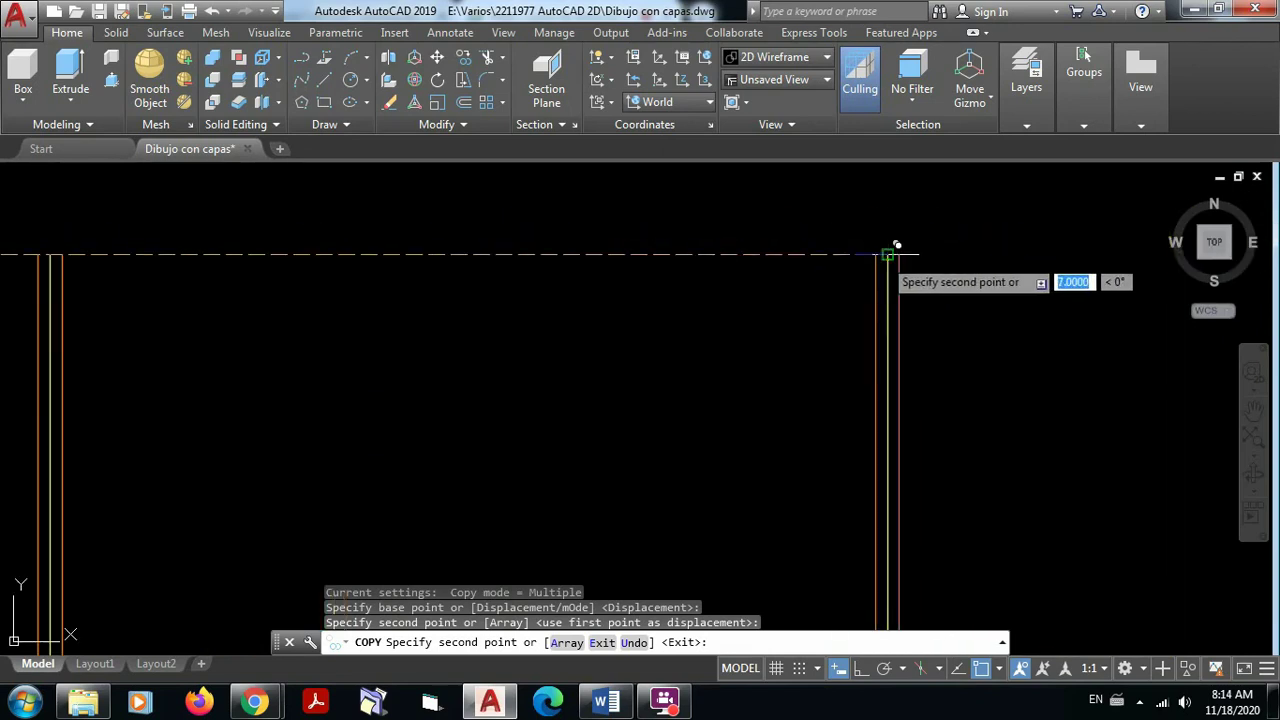
key("Escape")
key("Escape")
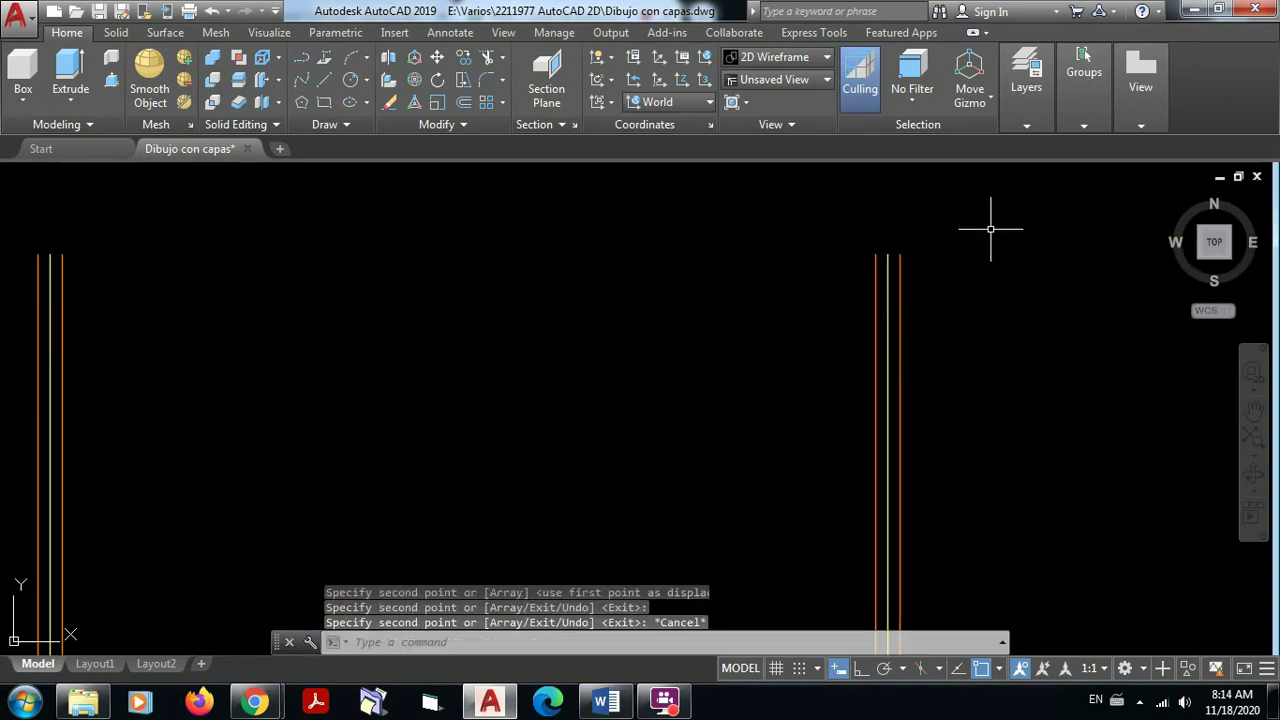
Freeze the A-Ejes layer, keeping A-Muros as the current layer
scroll(995, 225, "down", 3)
middle_click_drag(866, 213, 831, 210)
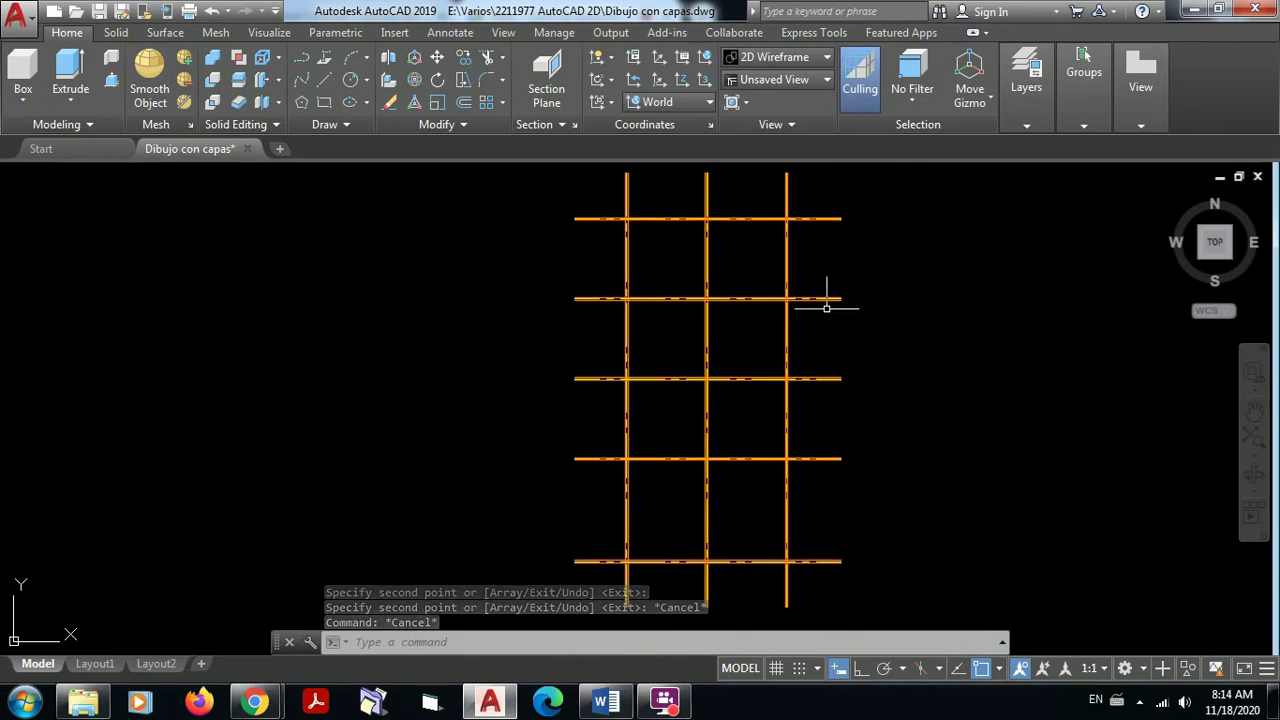
mouse_move(727, 241)
middle_mouse_down()
mouse_move(686, 309)
mouse_move(671, 300)
mouse_move(494, 335)
mouse_move(652, 306)
middle_mouse_up()
scroll(670, 278, "up", 5)
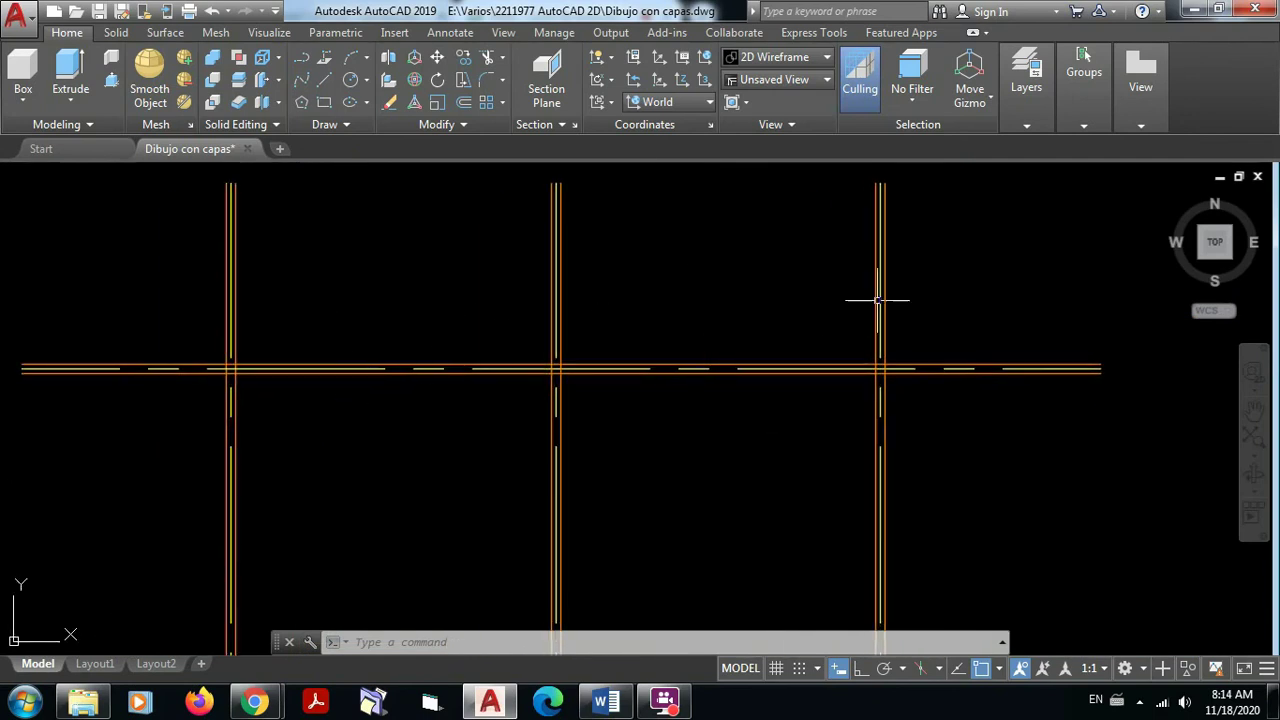
scroll(591, 340, "up", 5)
scroll(608, 366, "down", 8)
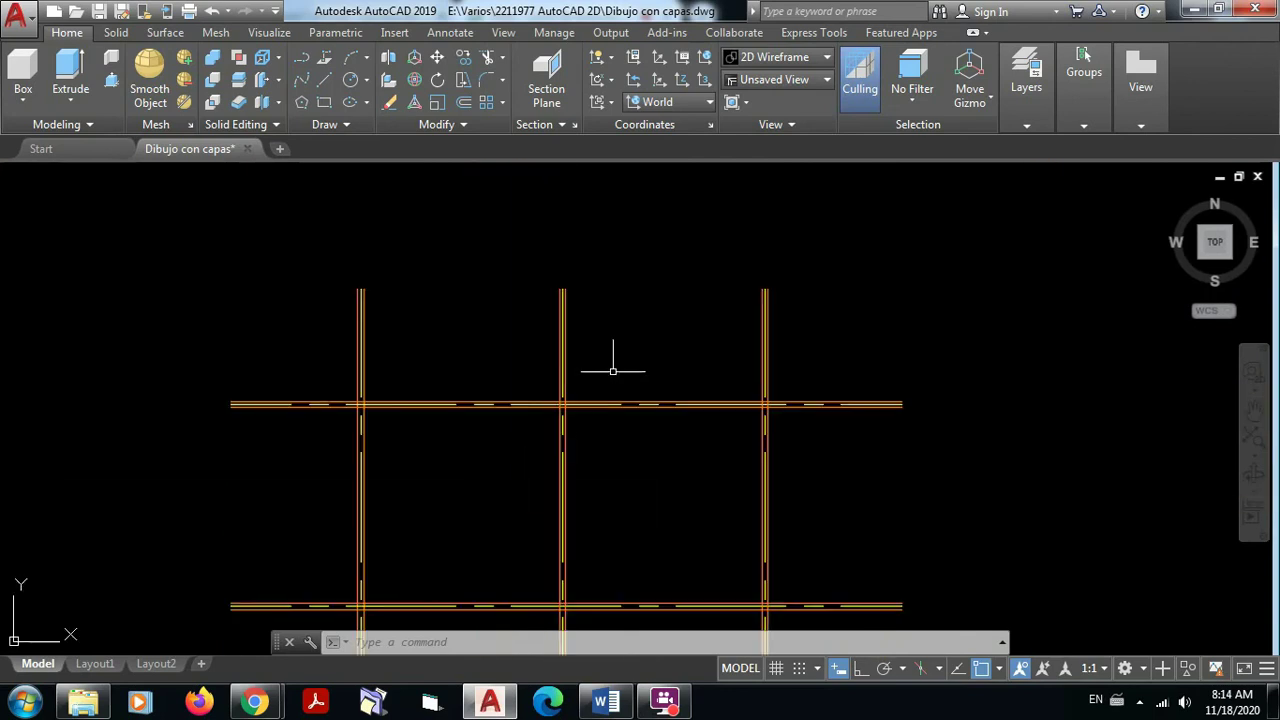
middle_click_drag(578, 366, 580, 349)
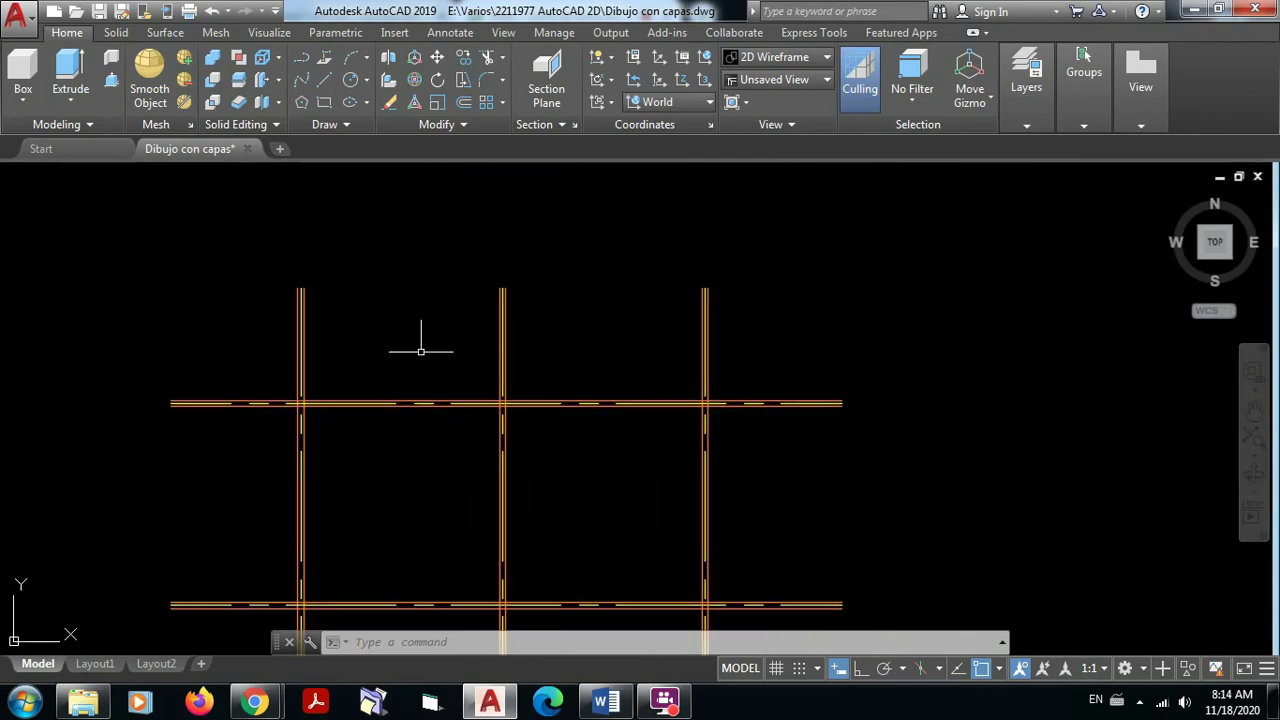
left_click(1036, 127)
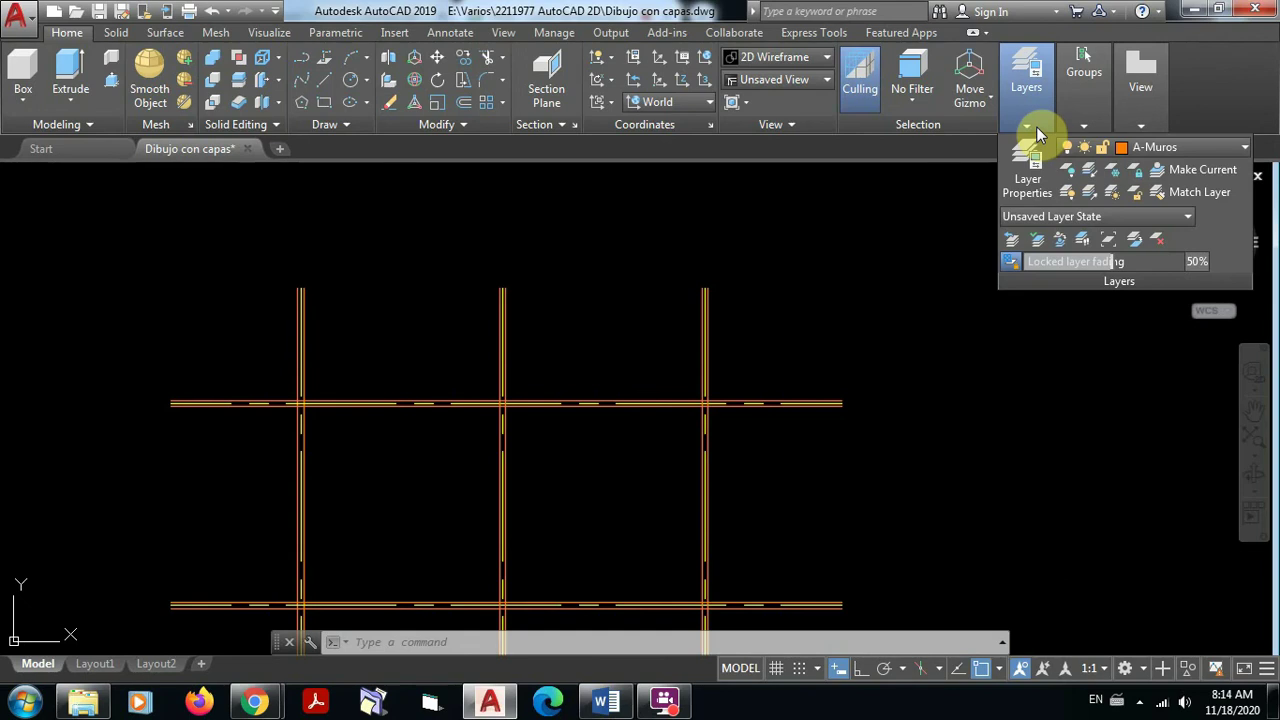
left_click(1243, 152)
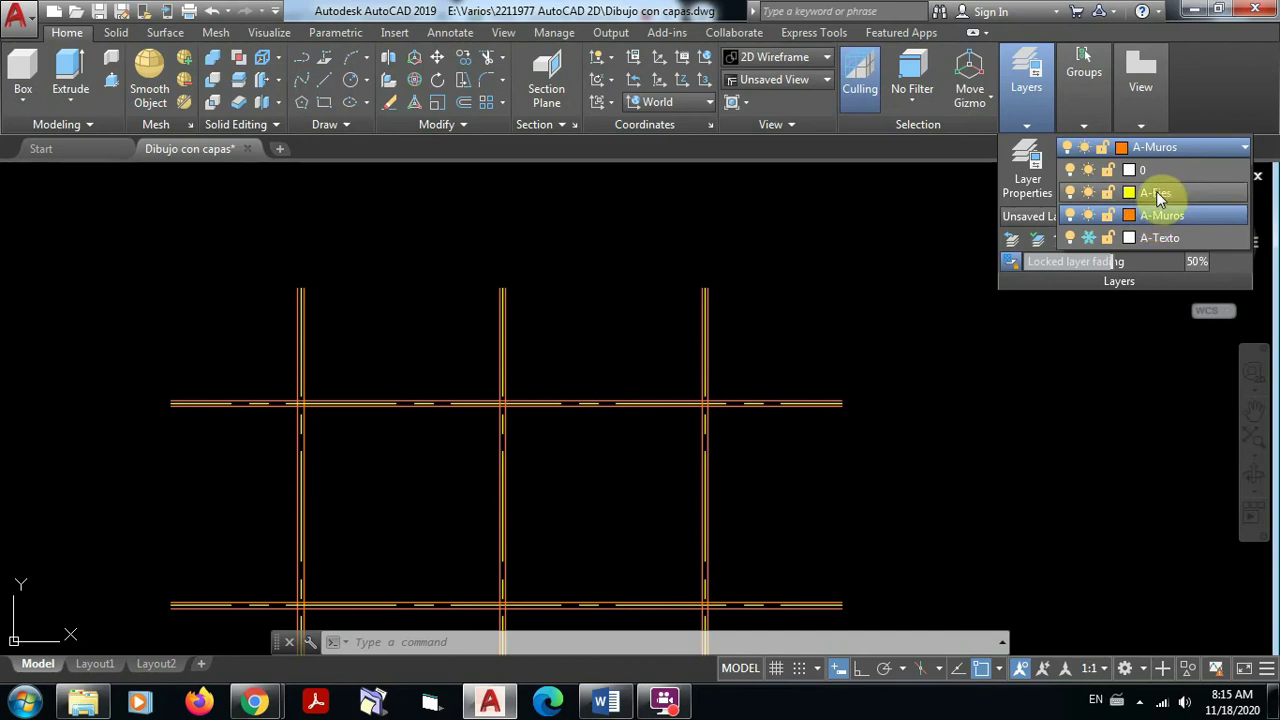
left_click(1088, 192)
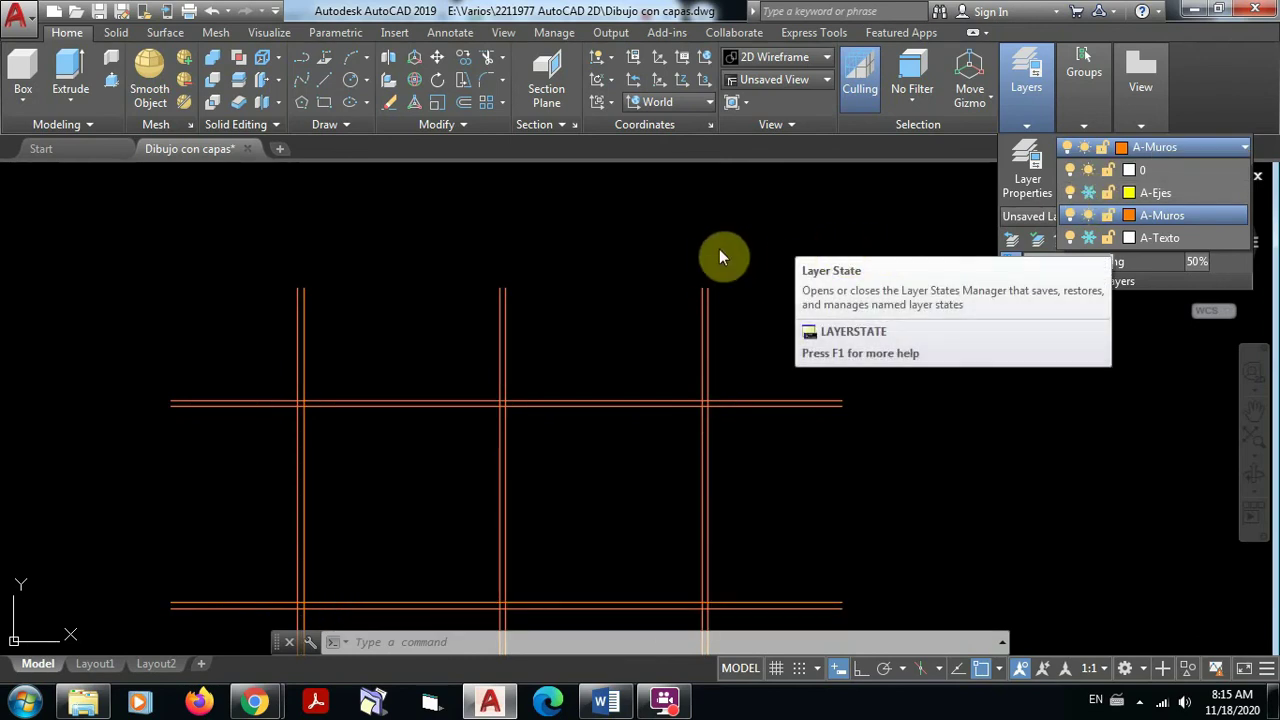
left_click(723, 250)
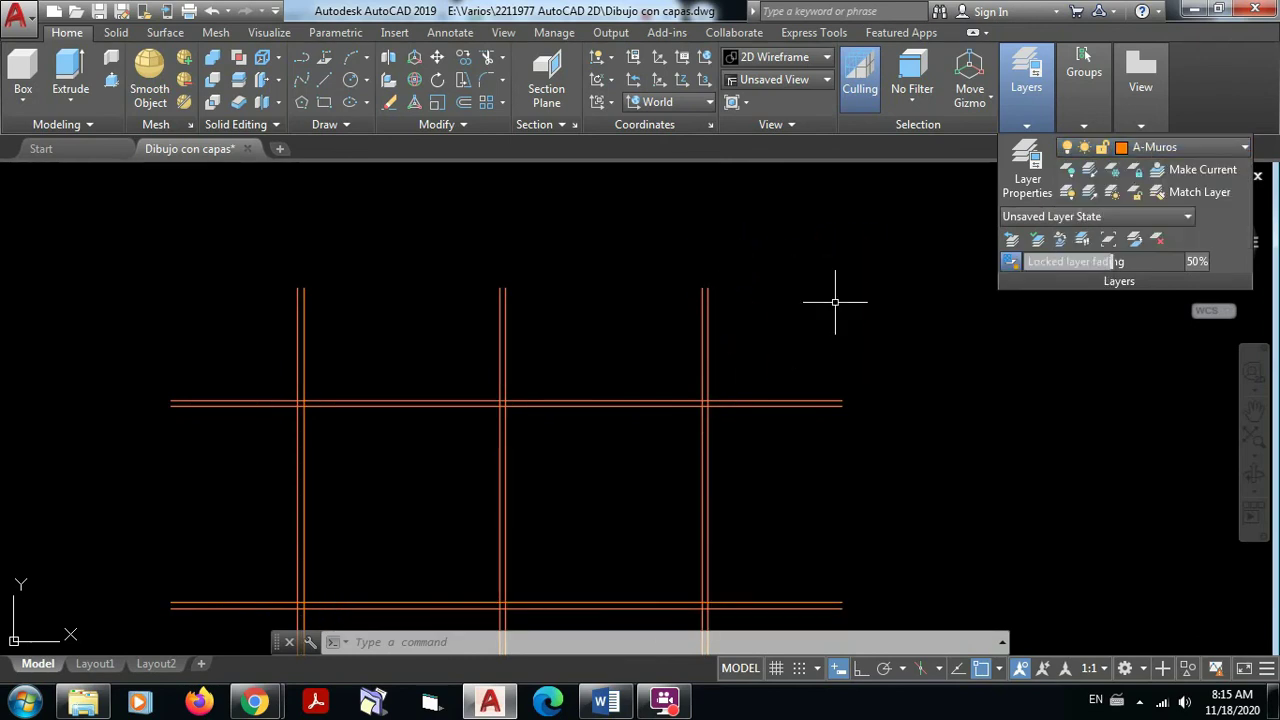
Using all the wall lines as cutting edges, trim the horizontal walls' ends that extend past the rightmost vertical wall
mouse_move(810, 314)
middle_mouse_down()
mouse_move(843, 189)
mouse_move(880, 150)
middle_mouse_up()
scroll(766, 320, "down", 4)
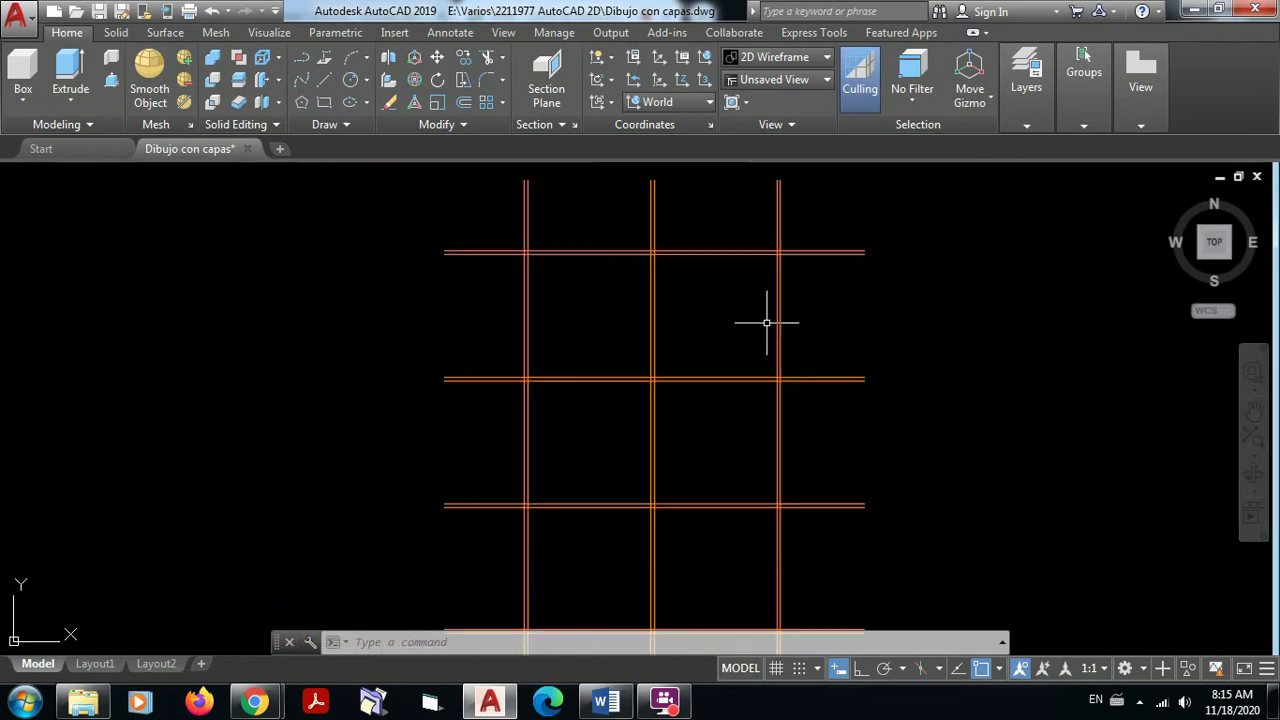
middle_click_drag(818, 342, 746, 242)
scroll(634, 283, "up", 2)
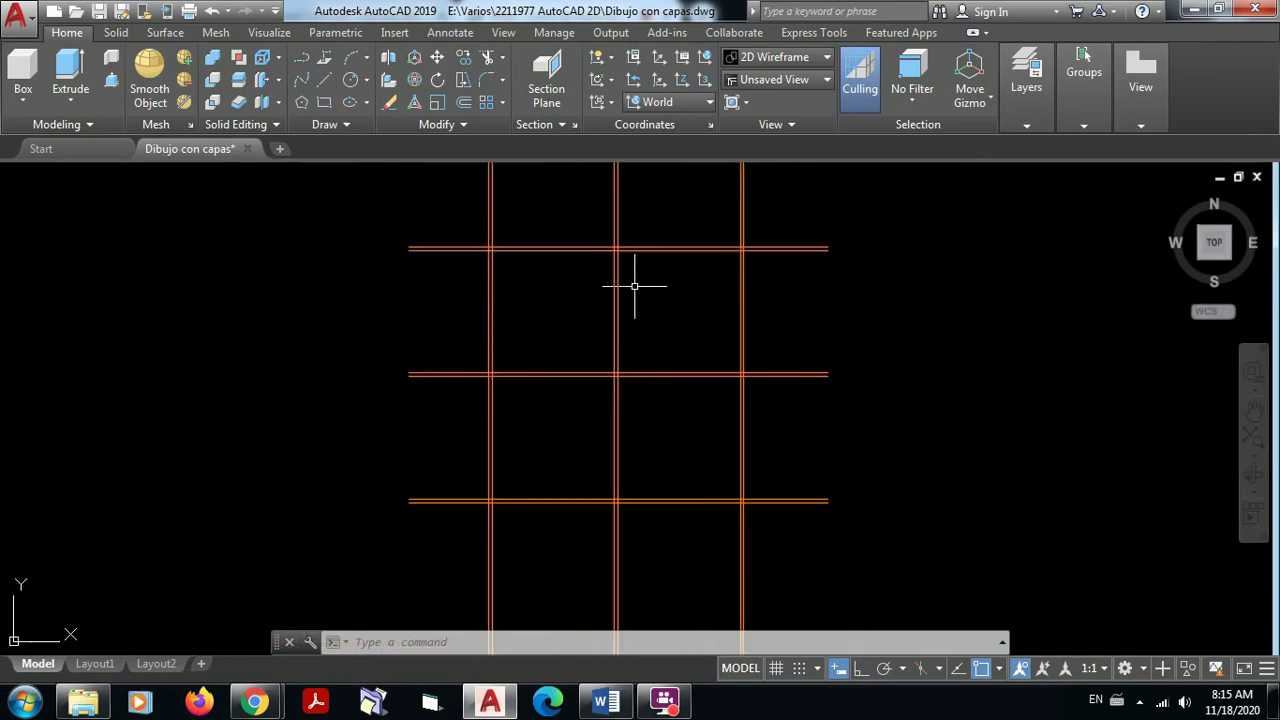
mouse_move(634, 283)
middle_mouse_down()
mouse_move(583, 383)
mouse_move(586, 334)
middle_mouse_up()
scroll(615, 329, "down", 2)
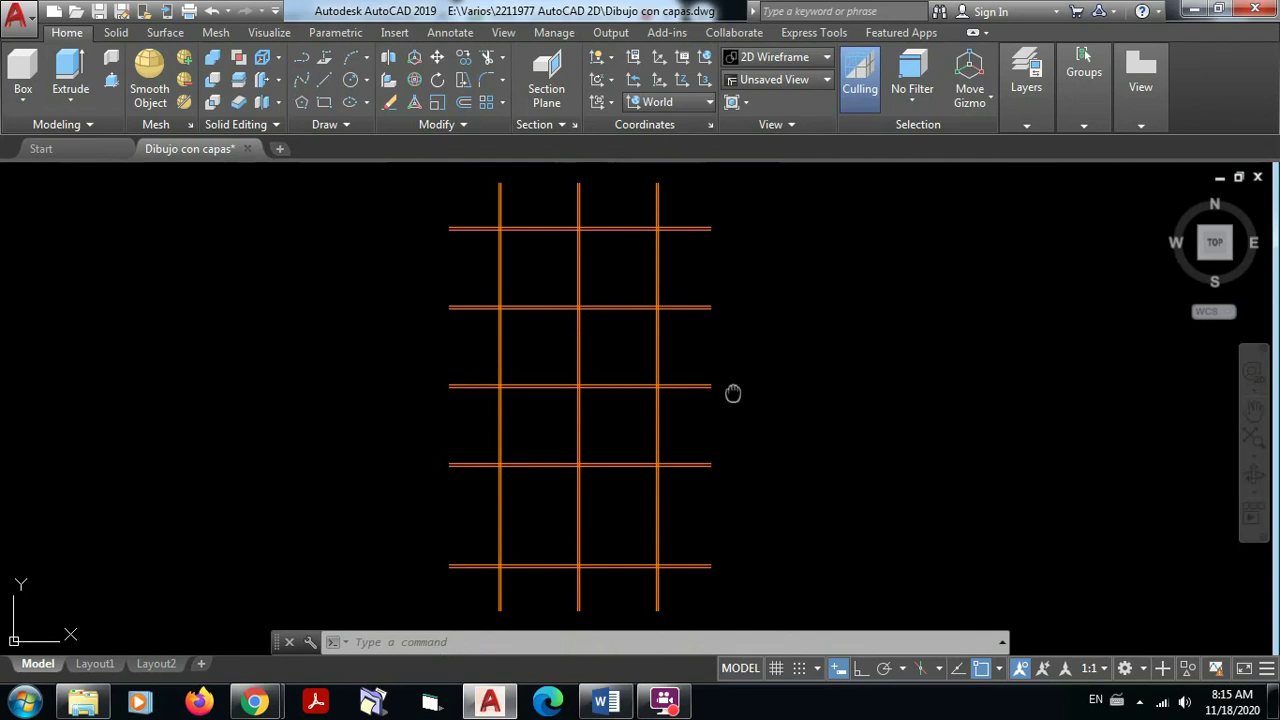
middle_click_drag(734, 391, 660, 384)
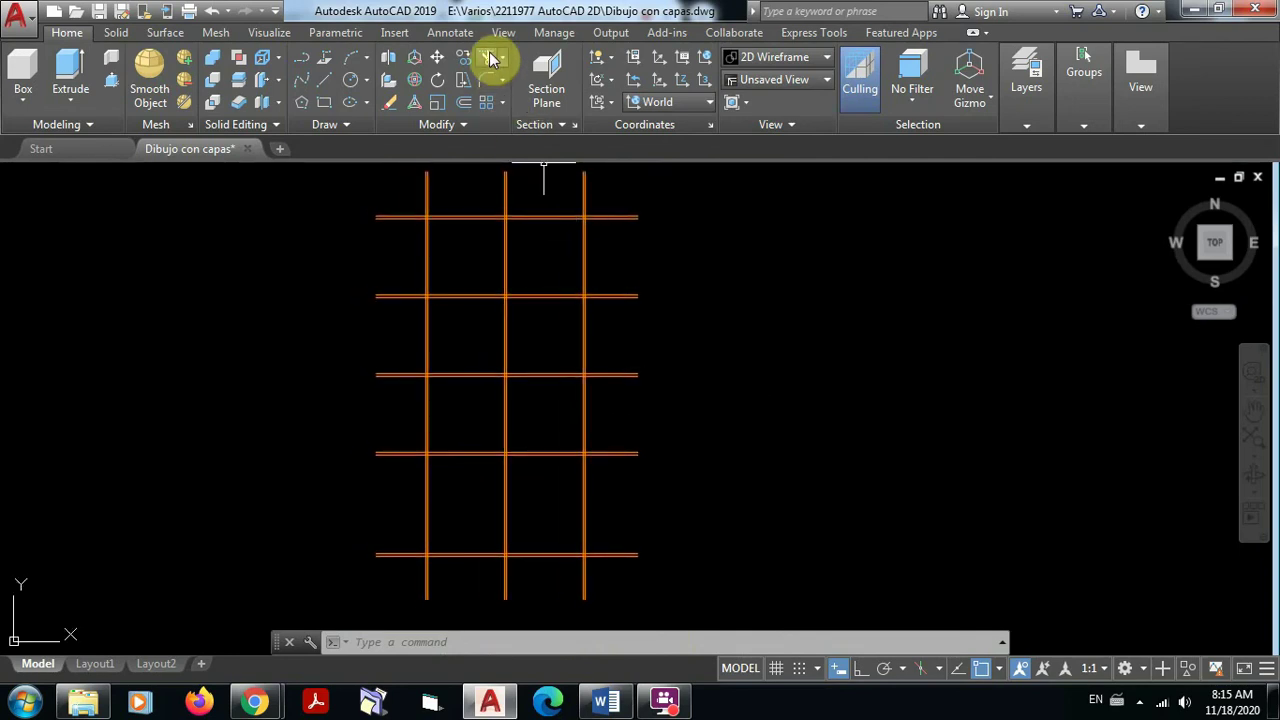
left_click(490, 58)
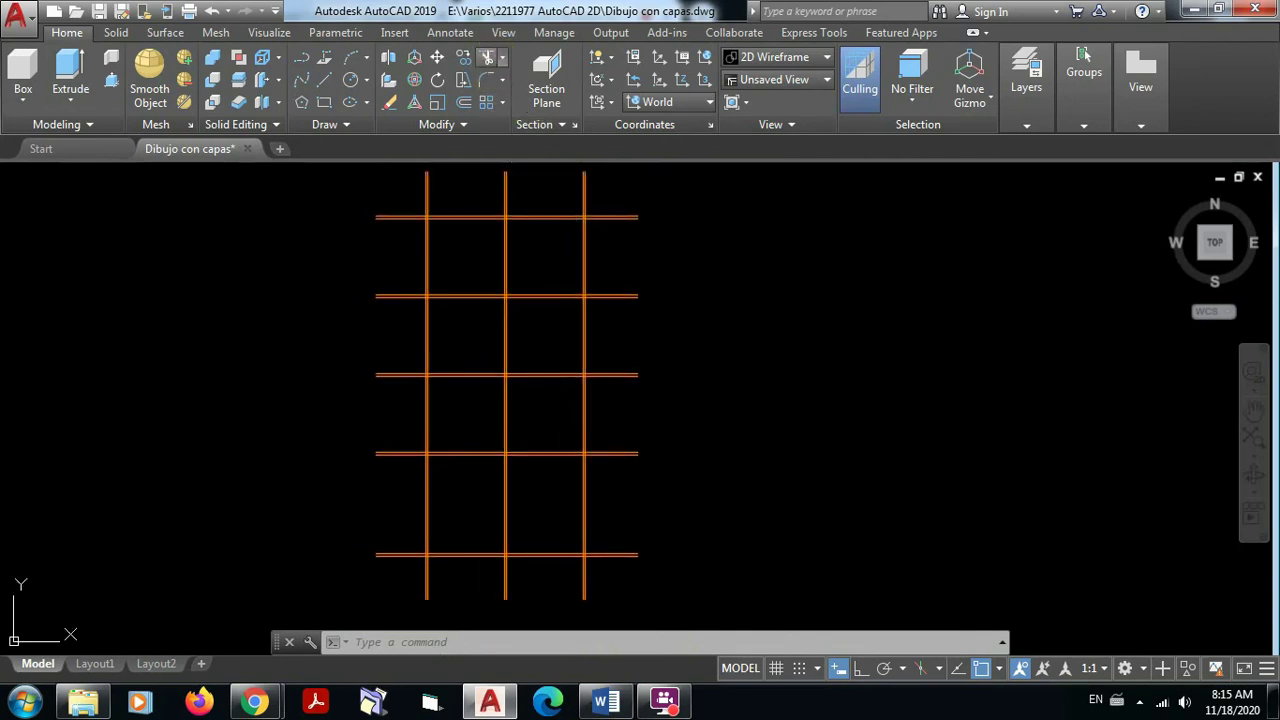
left_click(686, 581)
left_click(323, 197)
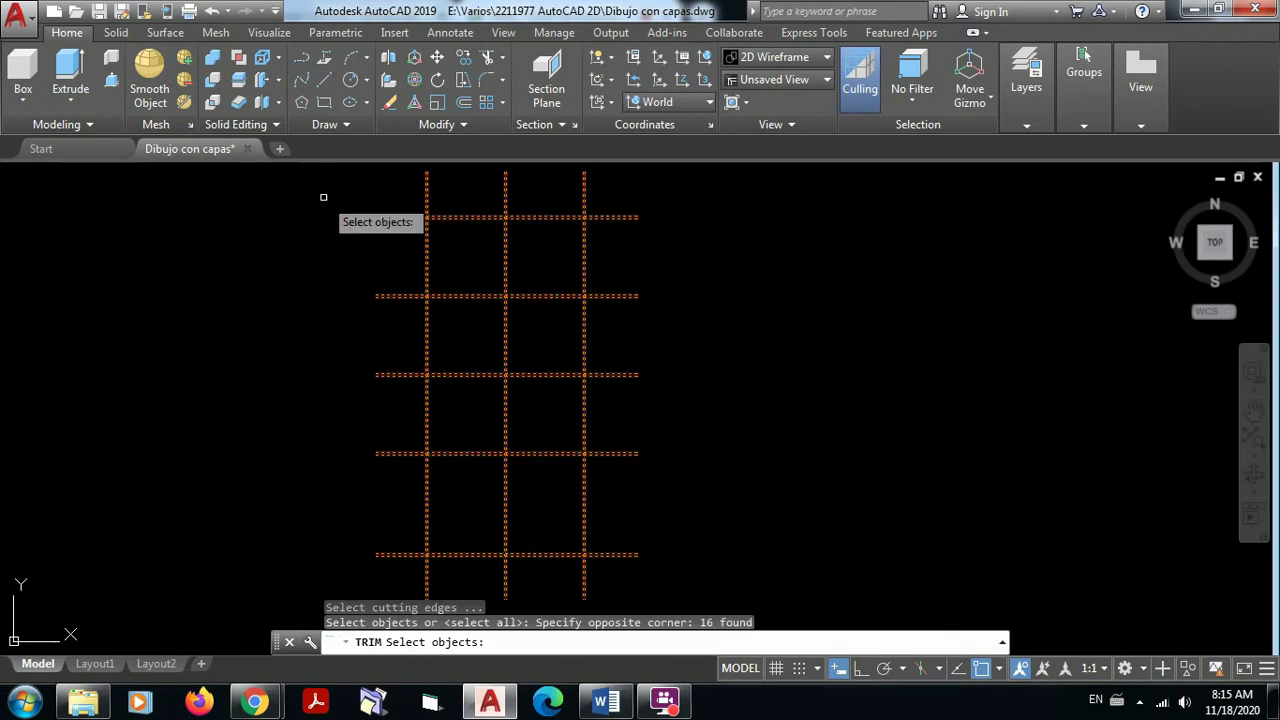
key("Return")
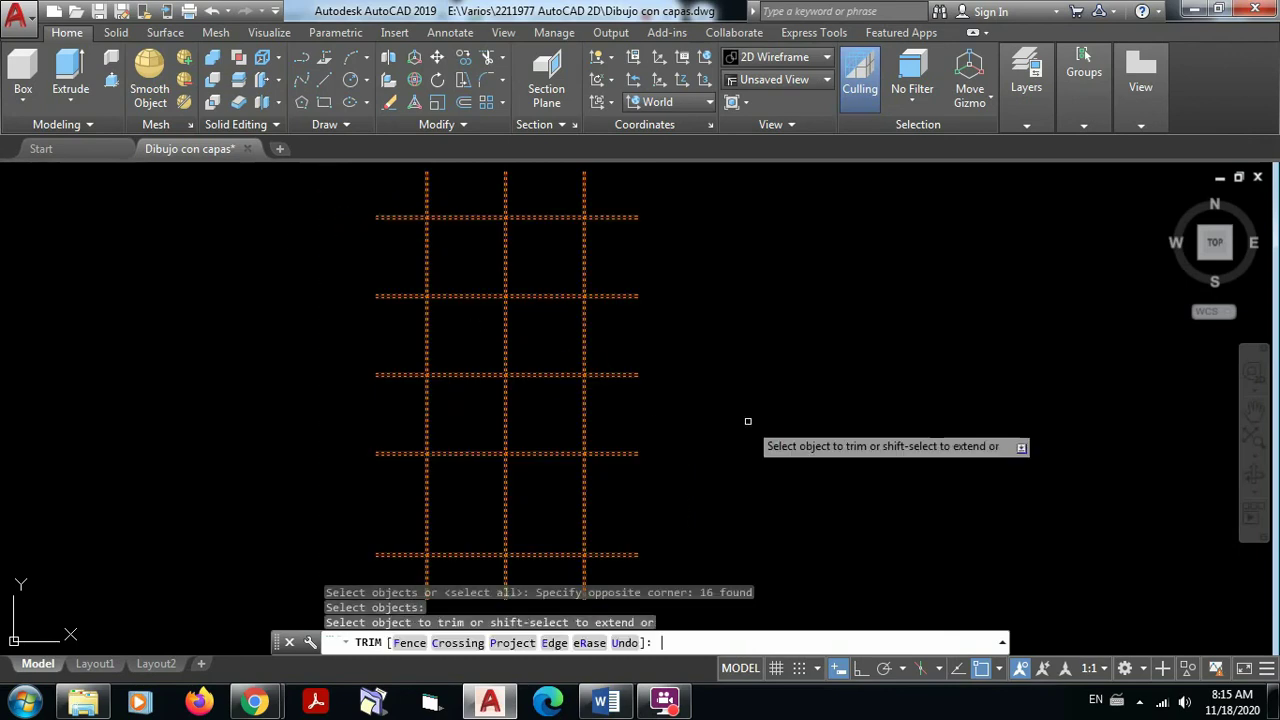
left_click(670, 566)
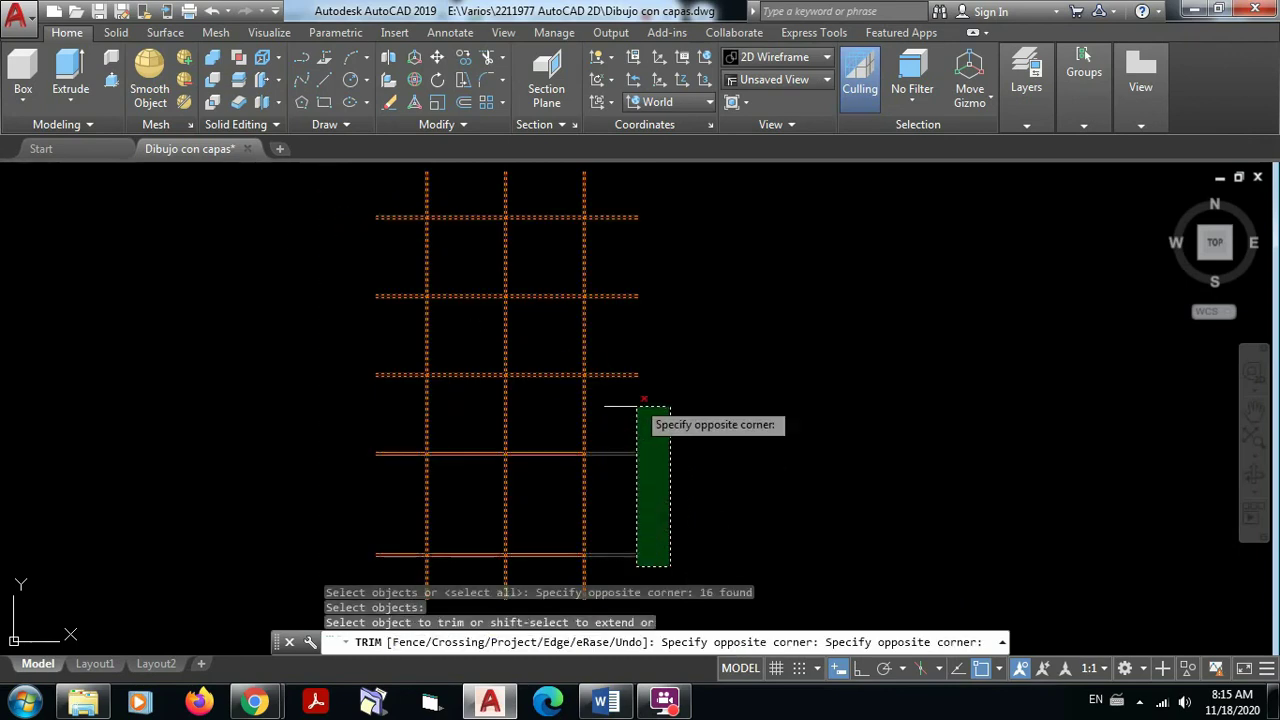
left_click(620, 190)
Trim the ends of the three vertical walls that extend above the uppermost horizontal wall
scroll(732, 410, "down", 4)
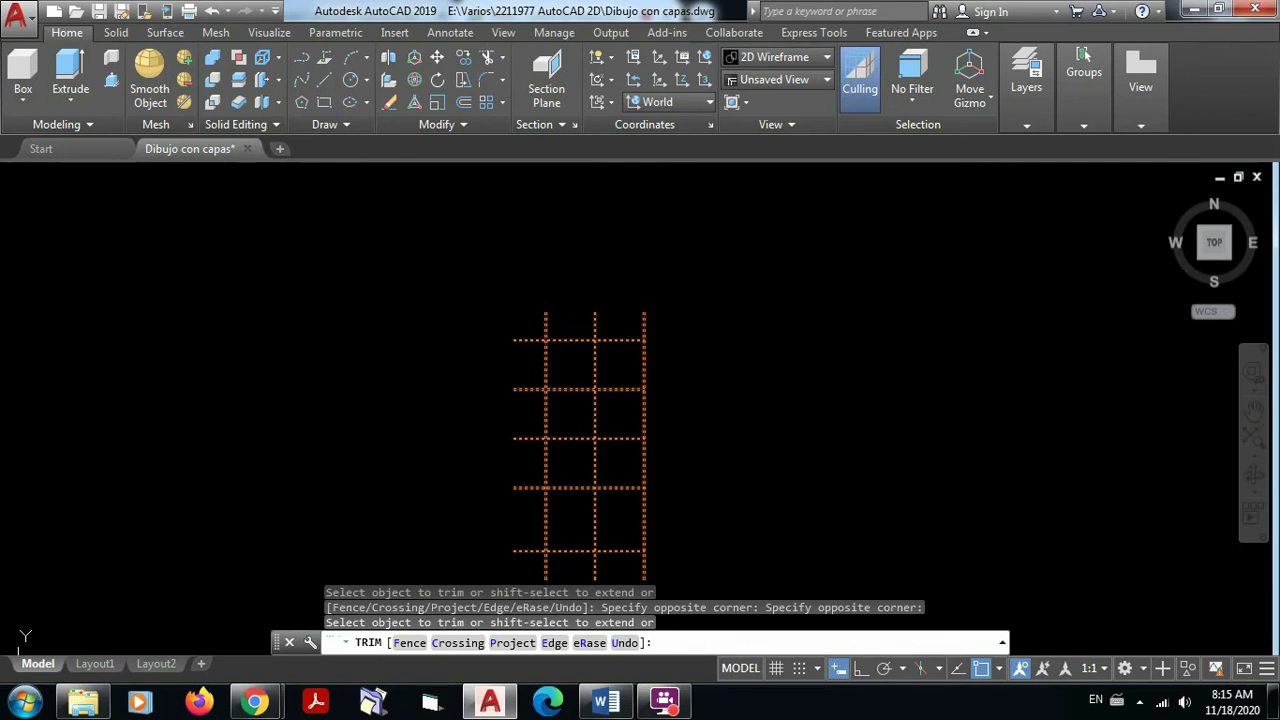
scroll(626, 314, "up", 4)
left_click(708, 336)
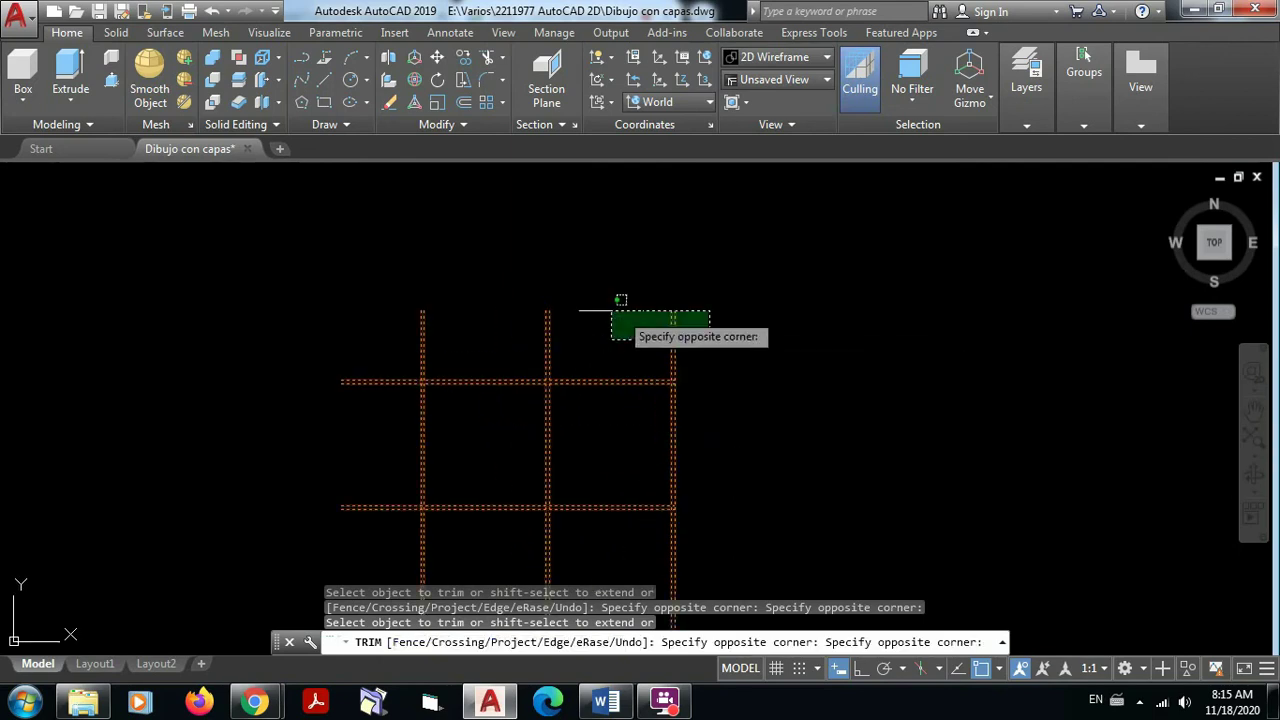
left_click(396, 277)
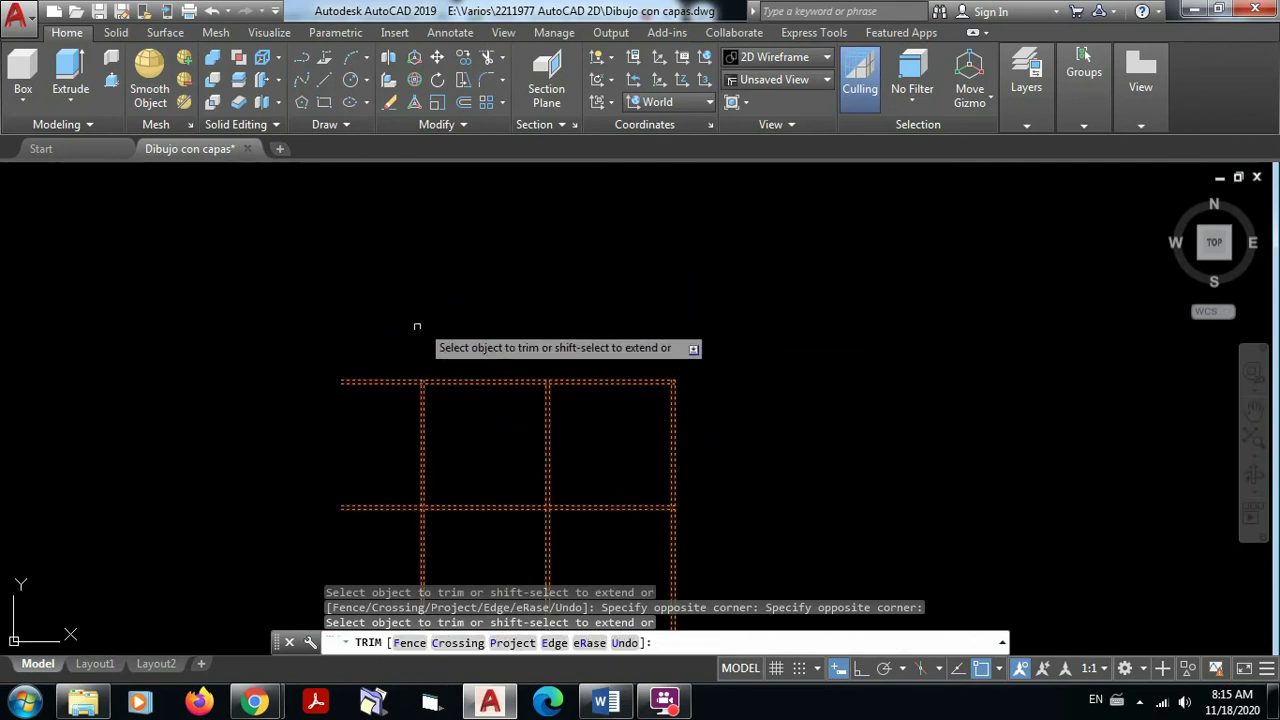
Trim the ends of the three vertical walls that extend below the lowest horizontal wall
scroll(417, 326, "down", 4)
mouse_move(503, 357)
middle_mouse_down()
mouse_move(563, 297)
mouse_move(626, 266)
middle_mouse_up()
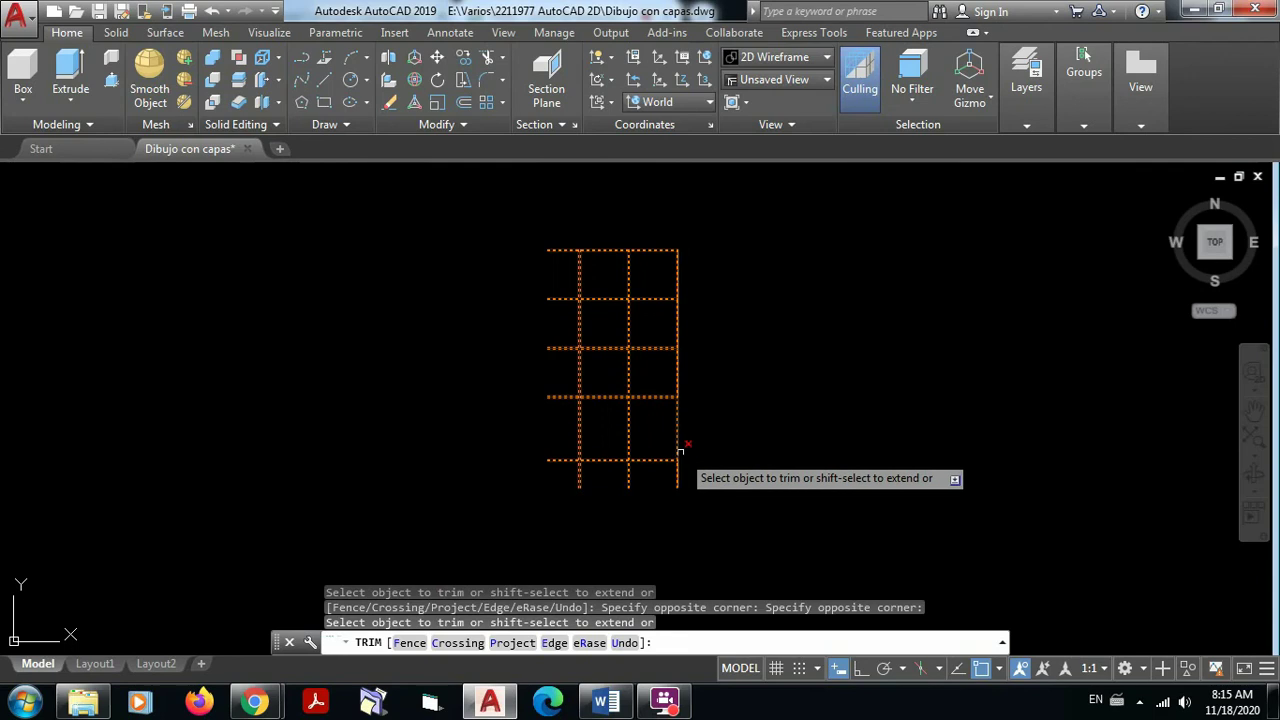
left_click(698, 489)
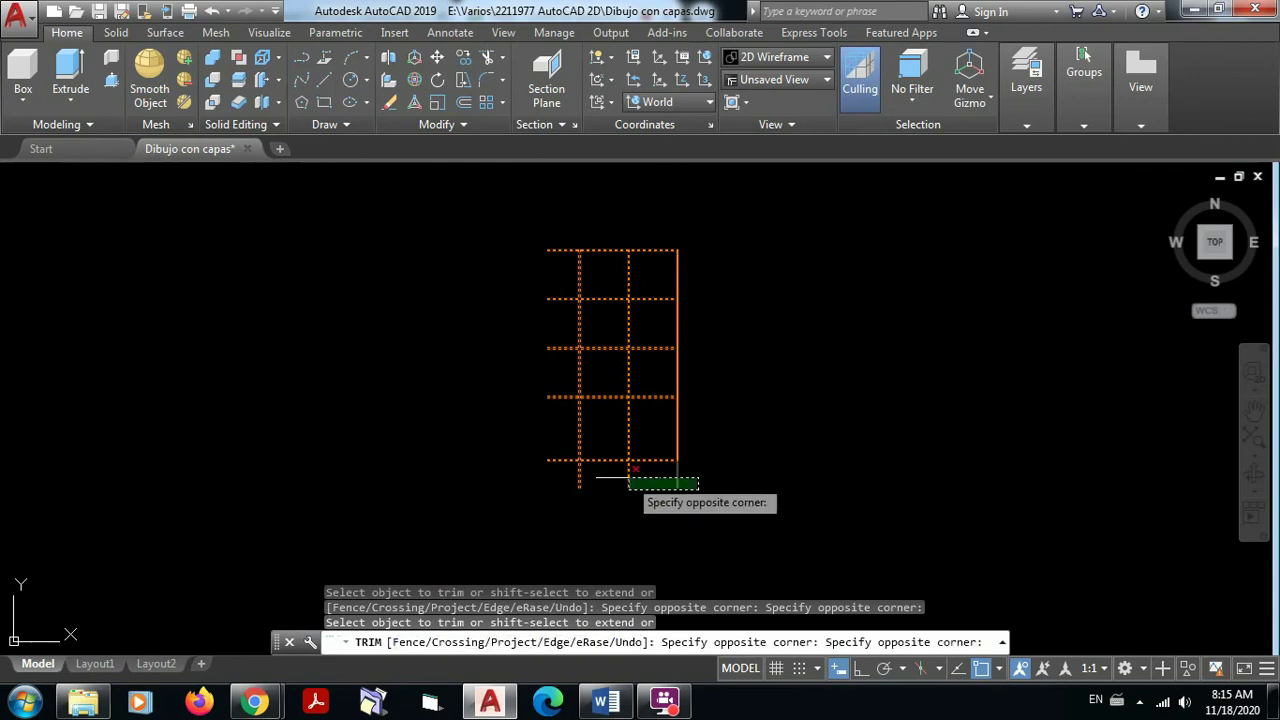
left_click(546, 483)
Trim the horizontal walls' ends that extend past the leftmost vertical wall, and finish the Trim command
scroll(571, 470, "up", 4)
middle_click_drag(568, 500, 564, 536)
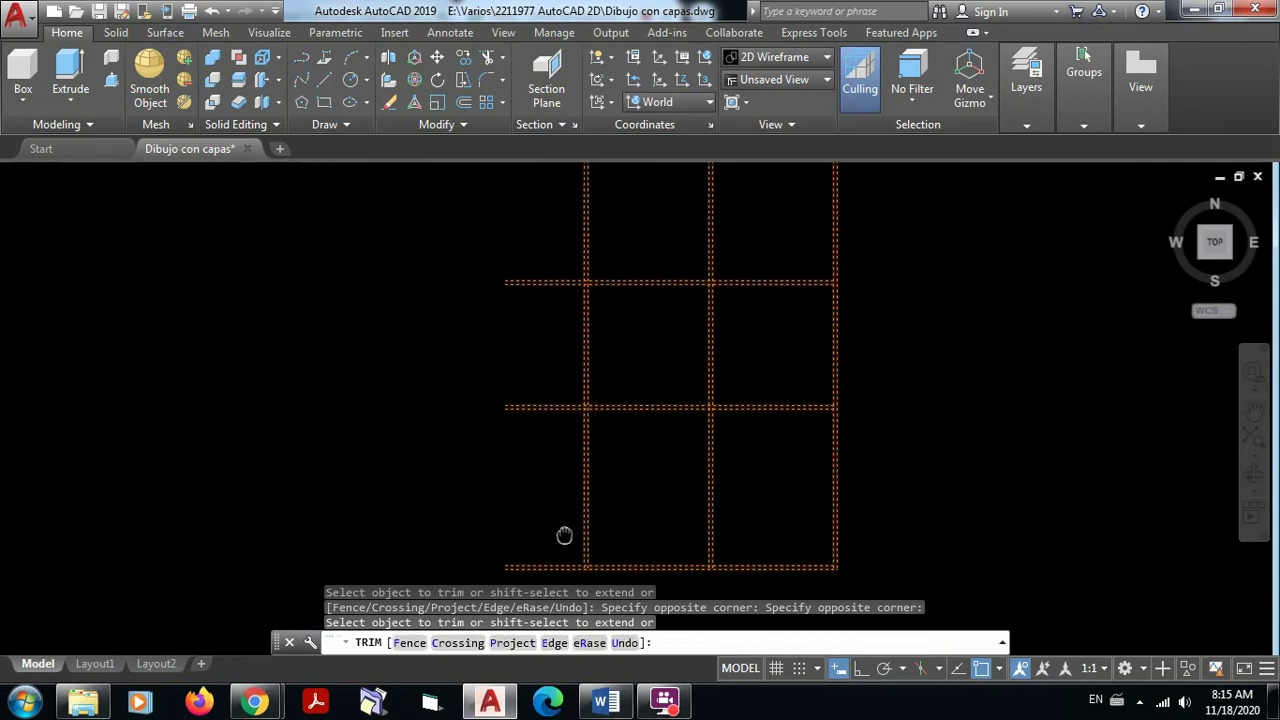
scroll(600, 495, "down", 2)
left_click(579, 541)
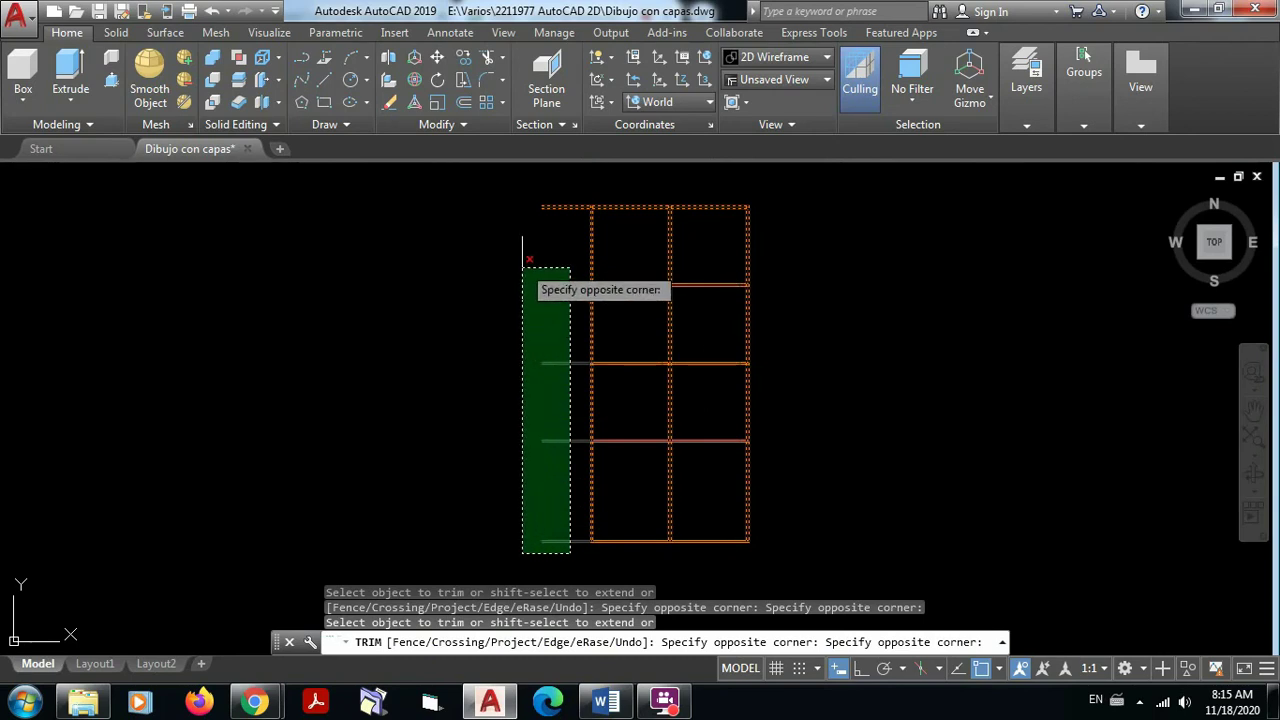
left_click(515, 178)
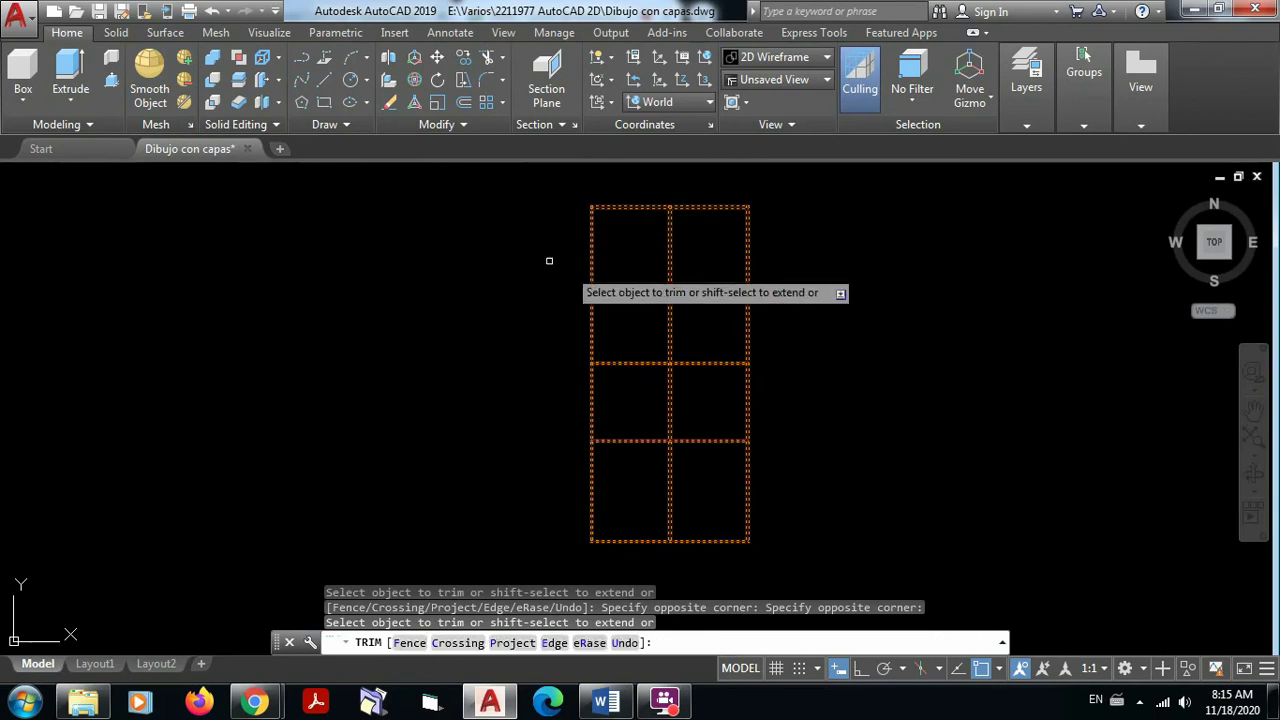
key("Escape")
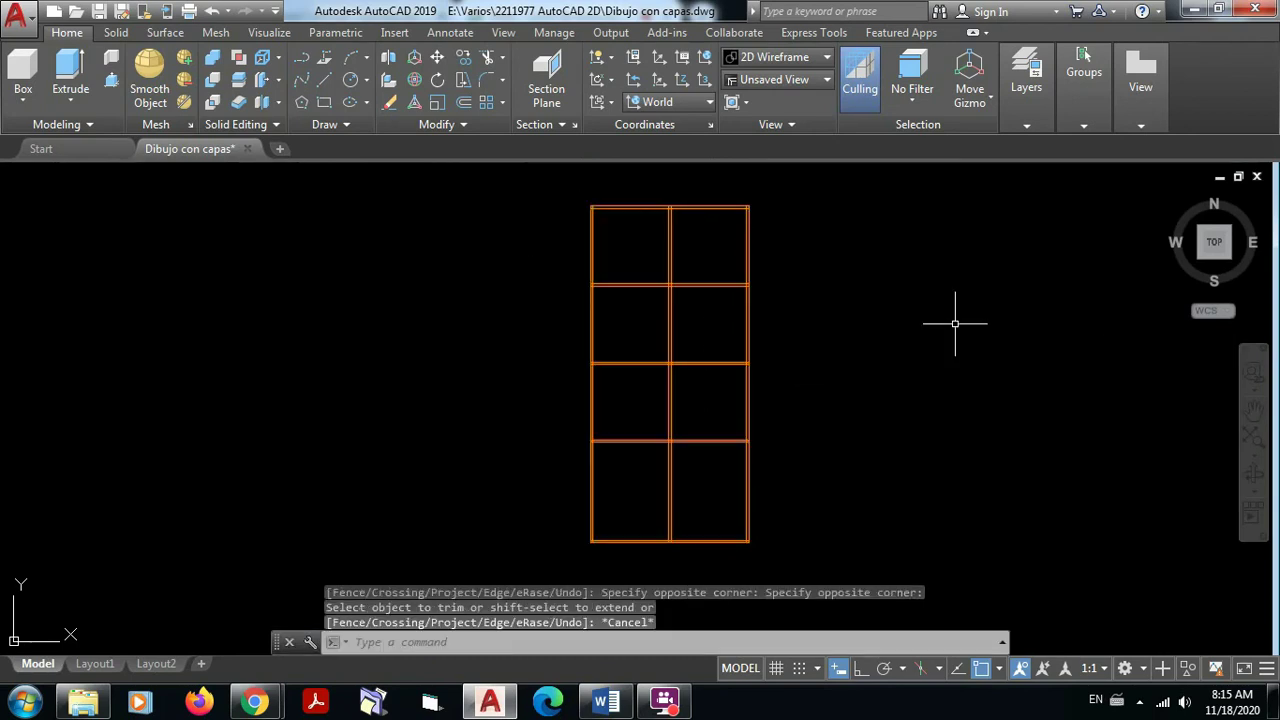
Thaw the A-Ejes layer while keeping A-Muros as the current layer
middle_click_drag(889, 348, 699, 374)
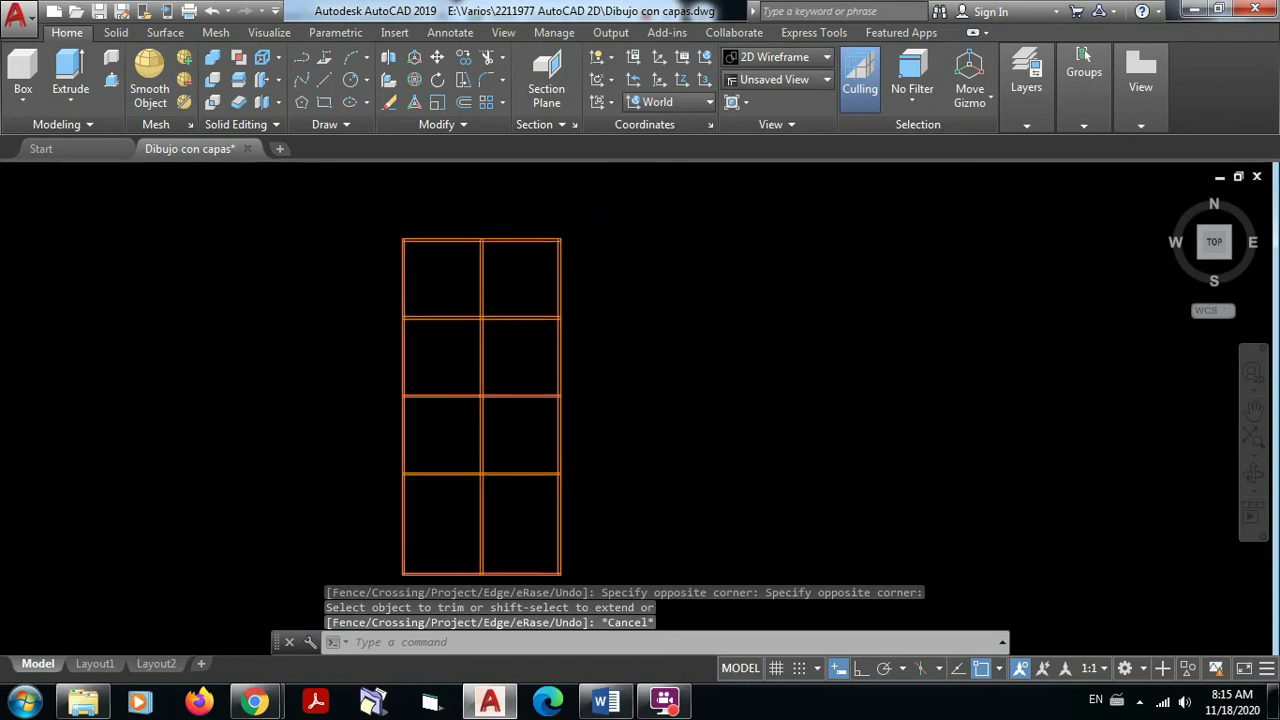
scroll(510, 358, "up", 2)
mouse_move(525, 366)
middle_mouse_down()
mouse_move(724, 403)
mouse_move(601, 419)
mouse_move(726, 394)
middle_mouse_up()
scroll(626, 408, "up", 2)
scroll(736, 329, "down", 4)
mouse_move(736, 329)
middle_mouse_down()
mouse_move(665, 391)
mouse_move(642, 341)
middle_mouse_up()
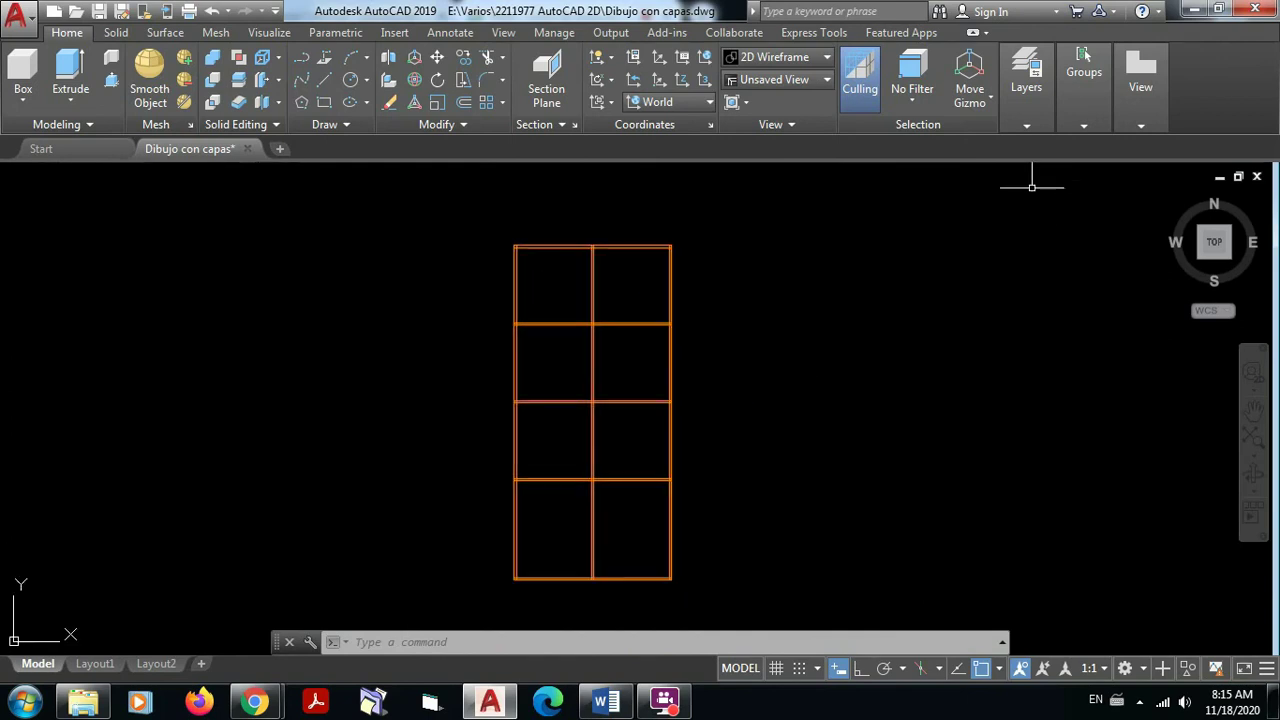
left_click(1026, 127)
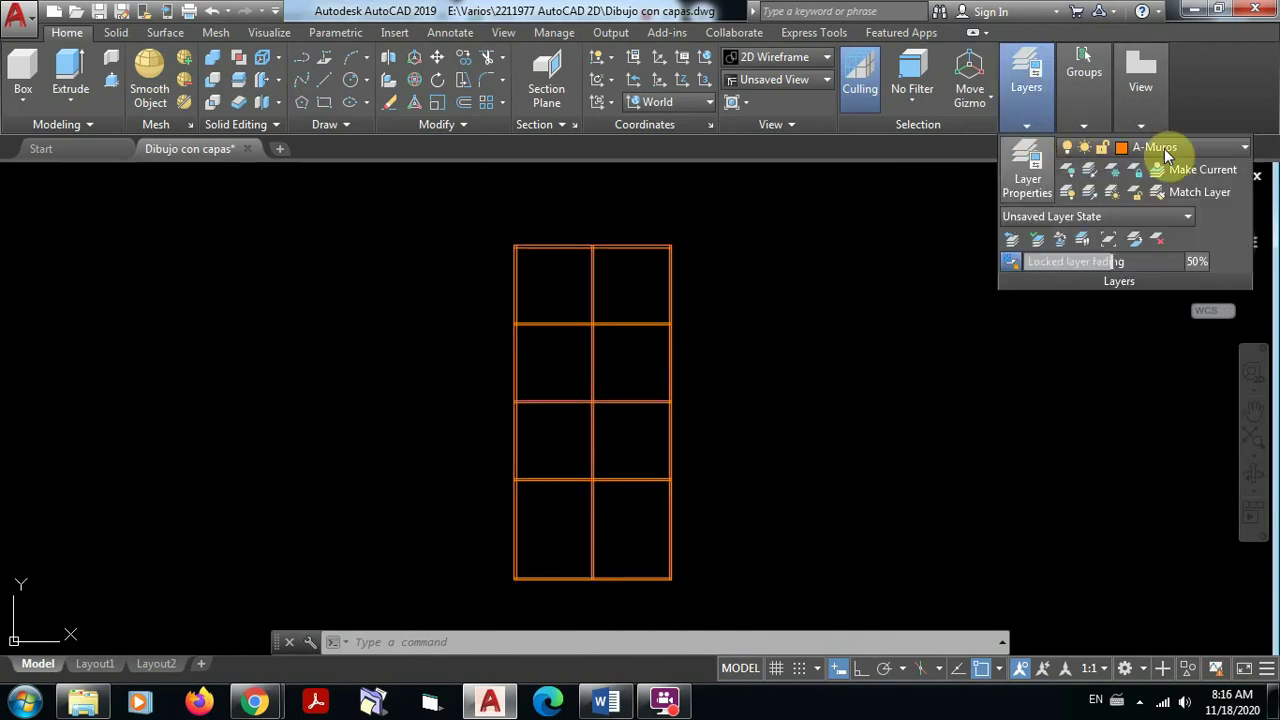
left_click(1245, 150)
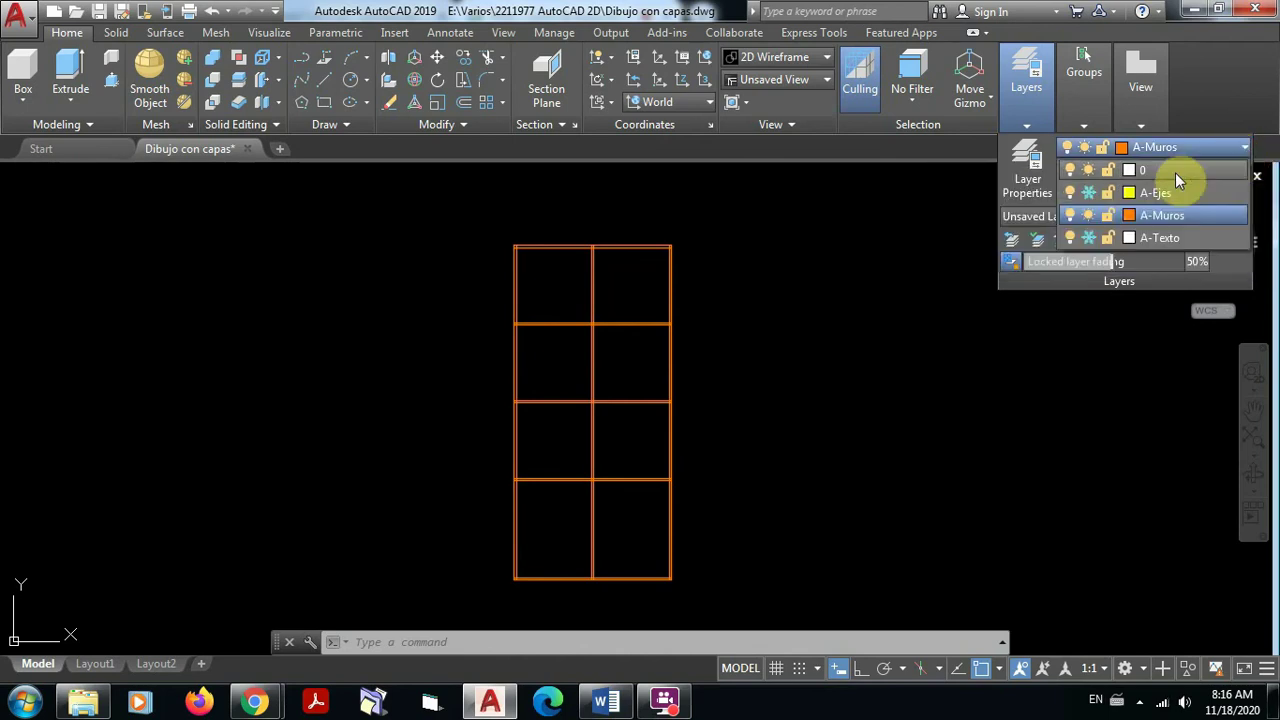
left_click(1089, 192)
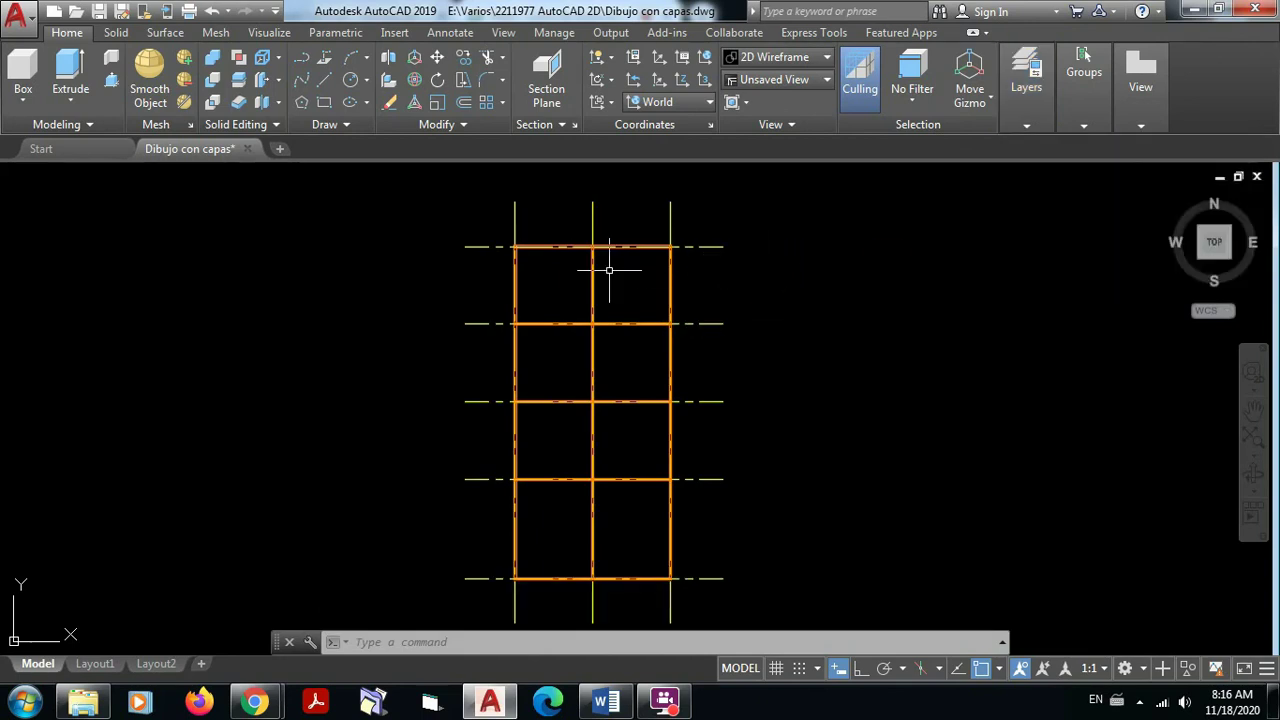
Examine the upper wall corners and how the axis lines run between the double wall lines
scroll(609, 269, "up", 4)
middle_click_drag(609, 266, 752, 466)
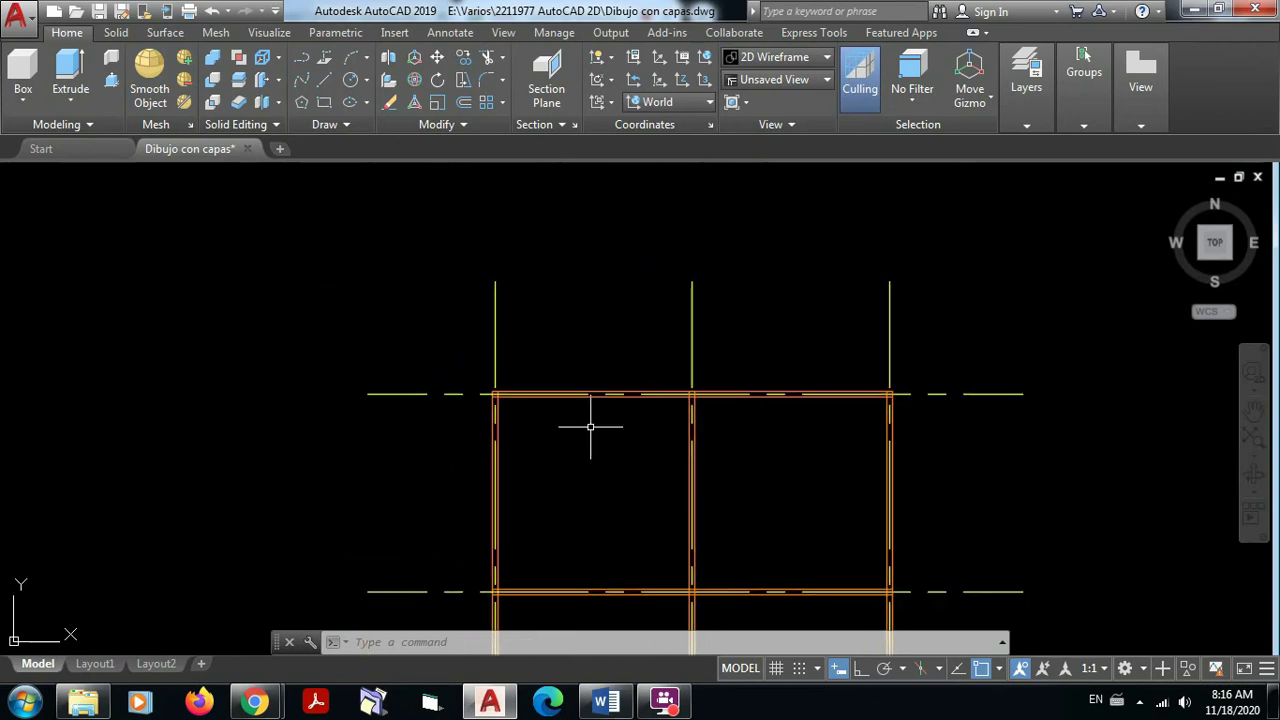
scroll(500, 409, "up", 5)
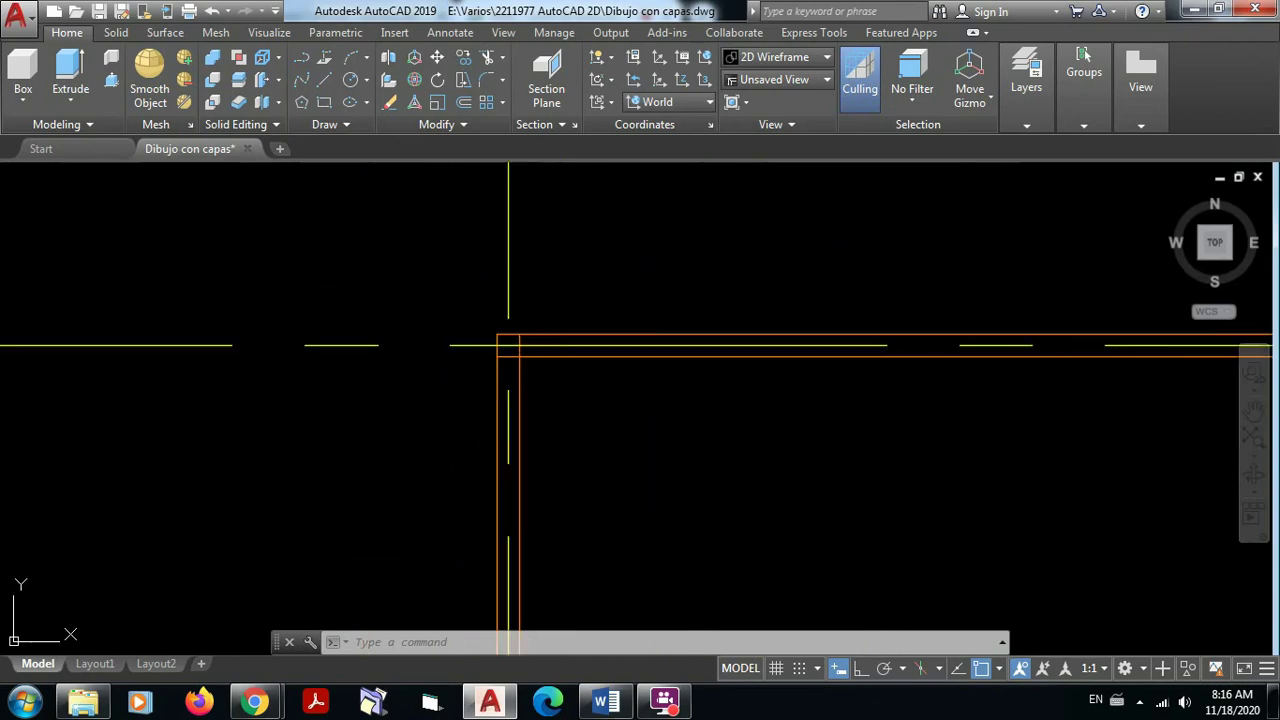
scroll(656, 366, "down", 4)
middle_click_drag(829, 429, 180, 389)
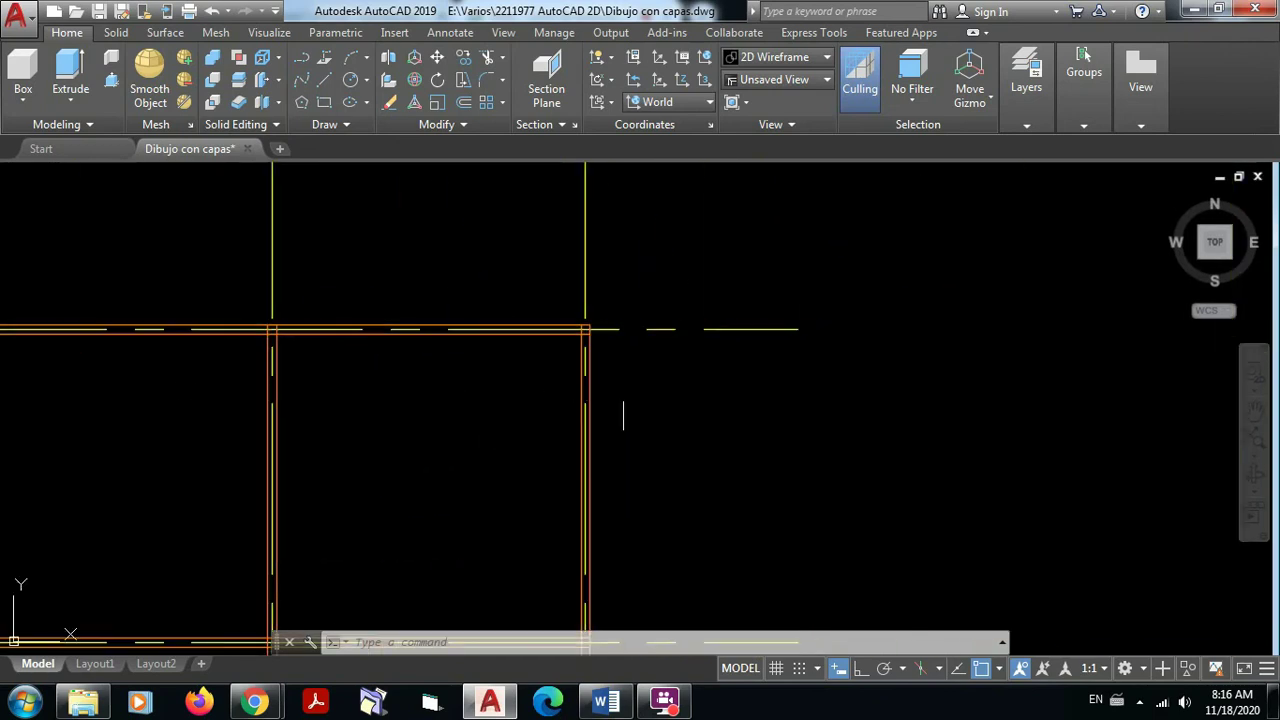
scroll(623, 414, "down", 1)
middle_click_drag(651, 391, 703, 337)
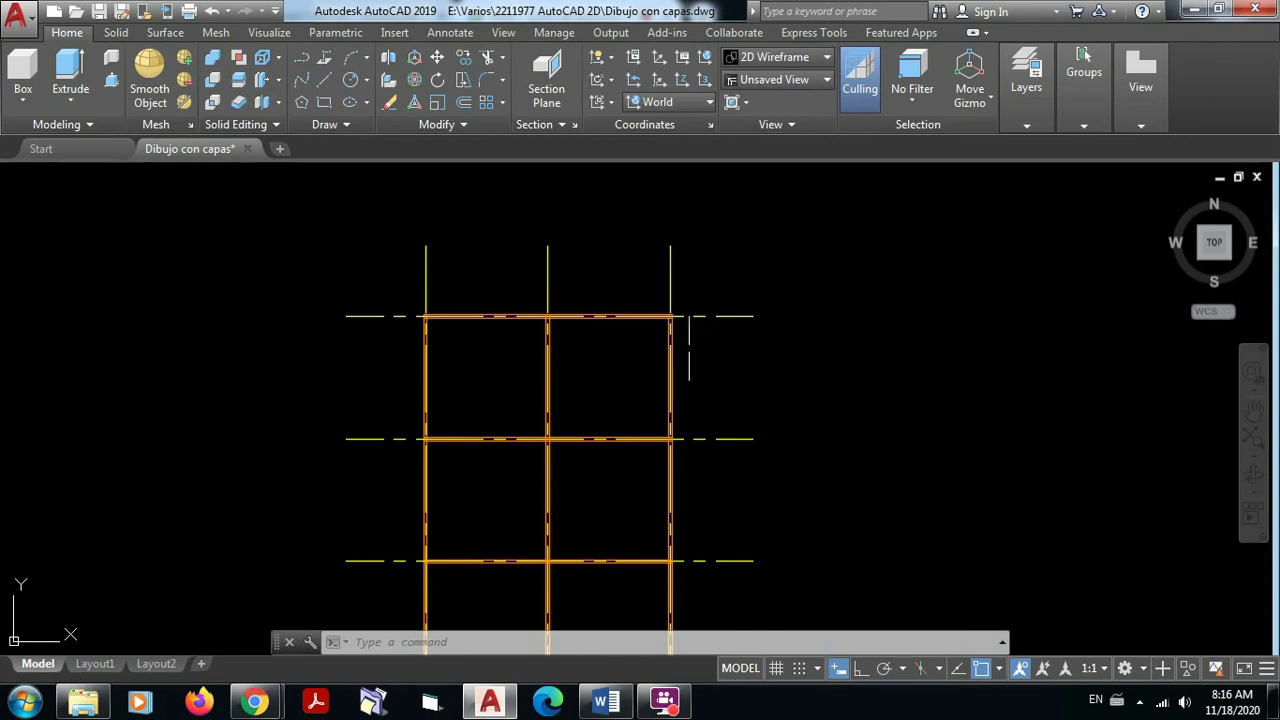
scroll(724, 427, "down", 2)
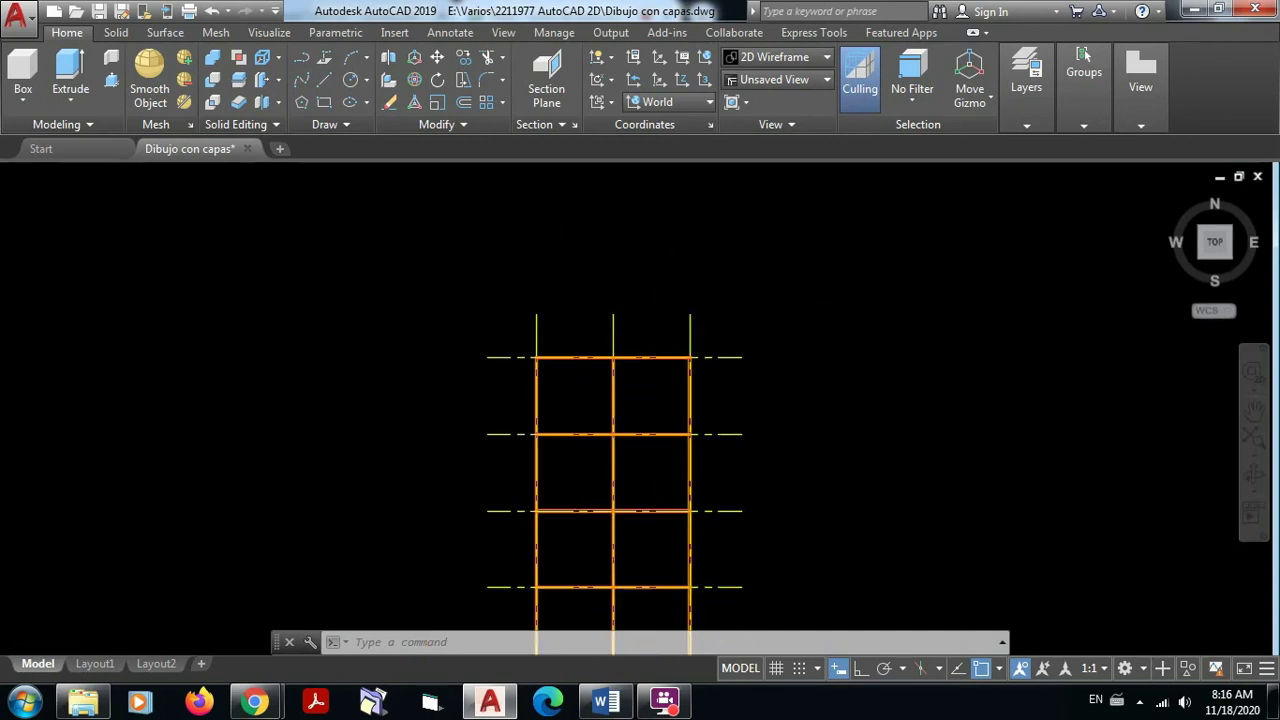
Thaw the A-Texto layer that holds the axis labels
left_click(1024, 126)
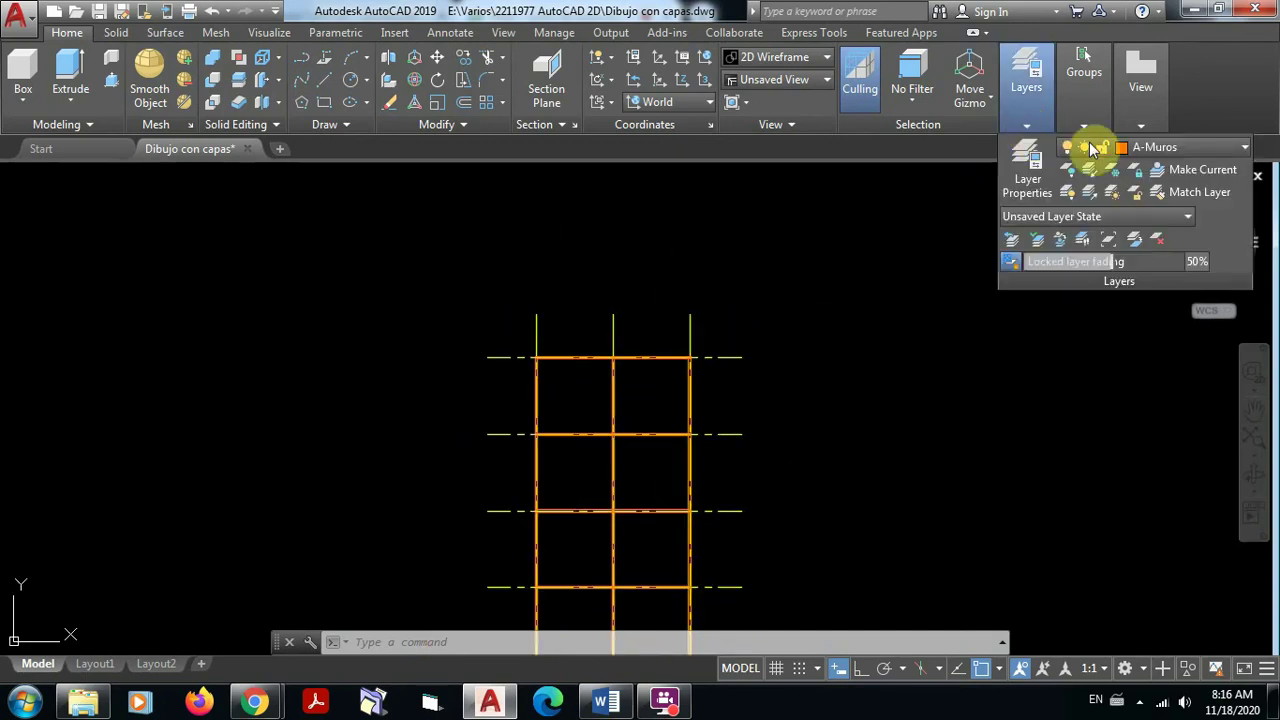
left_click(1244, 151)
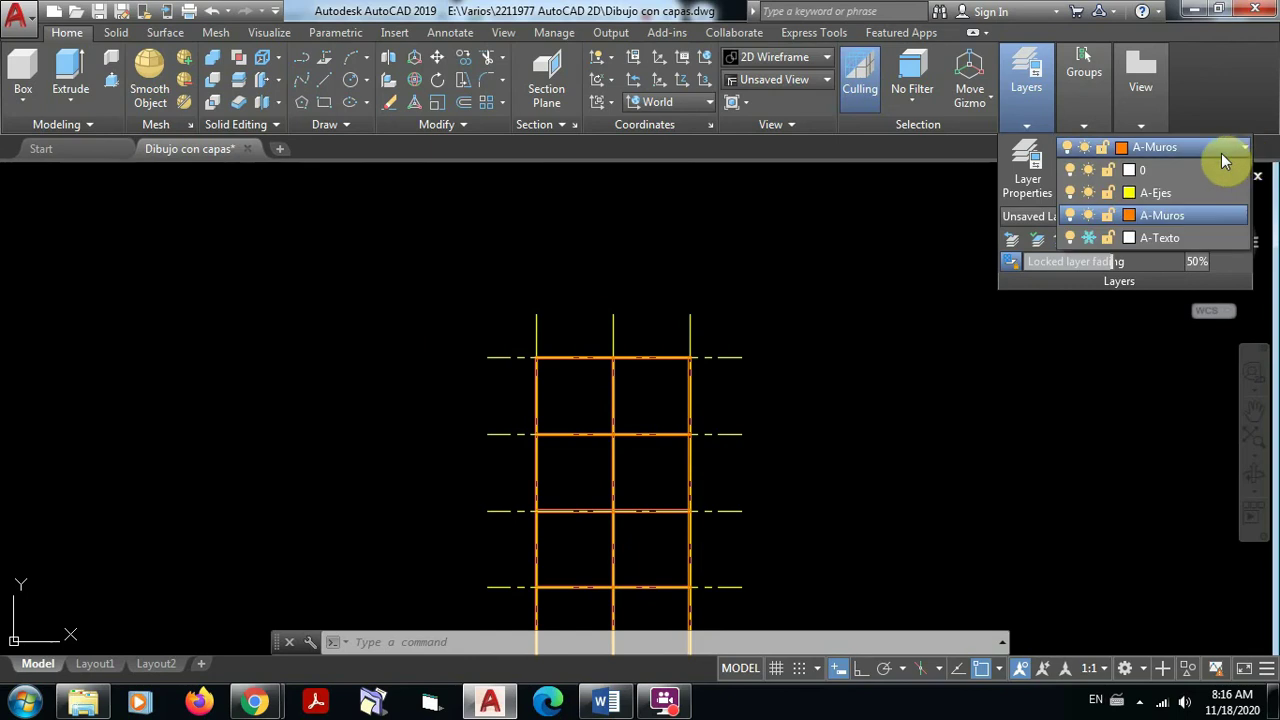
left_click(1089, 236)
left_click(855, 343)
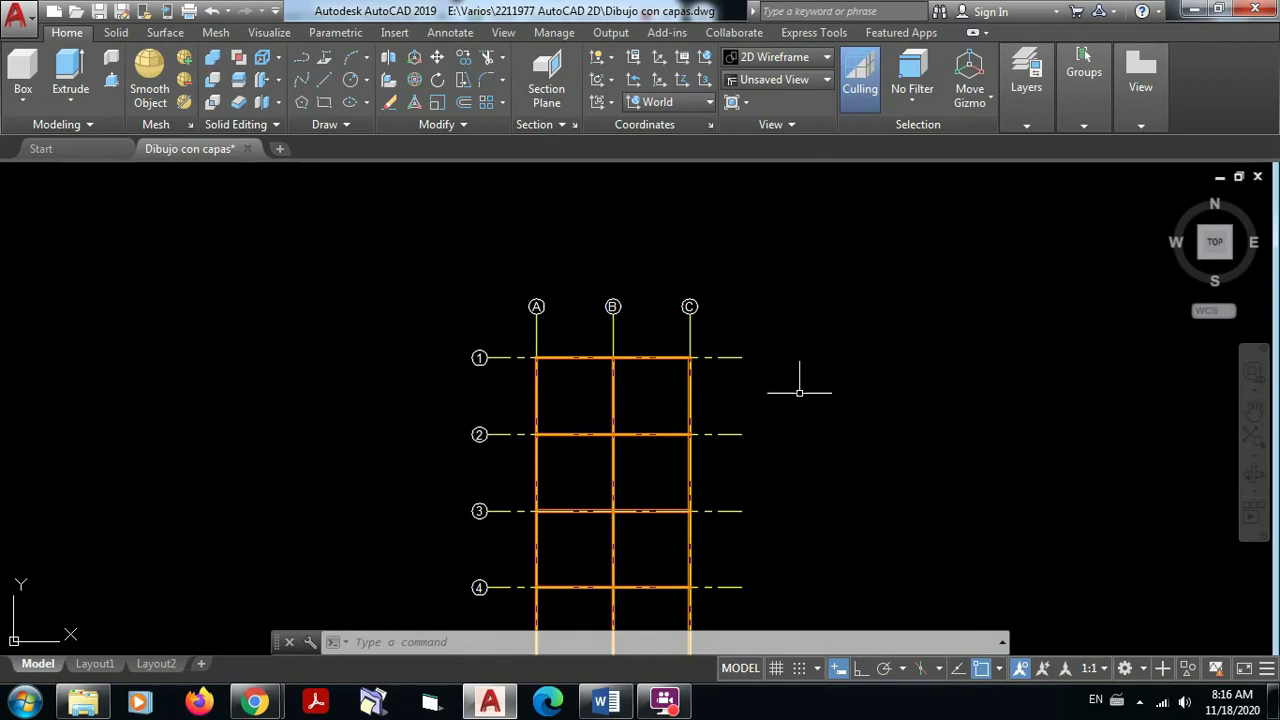
Freeze the A-Ejes and A-Texto layers so only the walls on the current A-Muros layer remain displayed
mouse_move(799, 392)
middle_mouse_down()
mouse_move(831, 269)
mouse_move(834, 294)
mouse_move(741, 281)
middle_mouse_up()
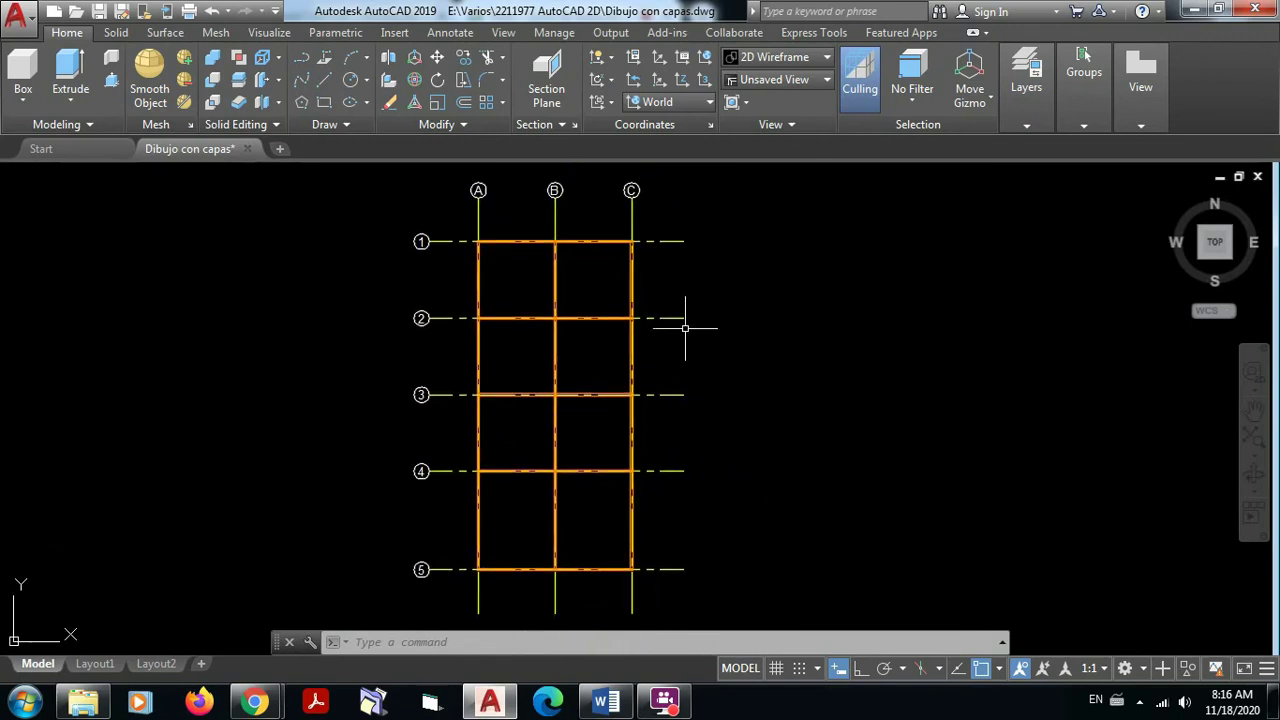
scroll(589, 343, "up", 2)
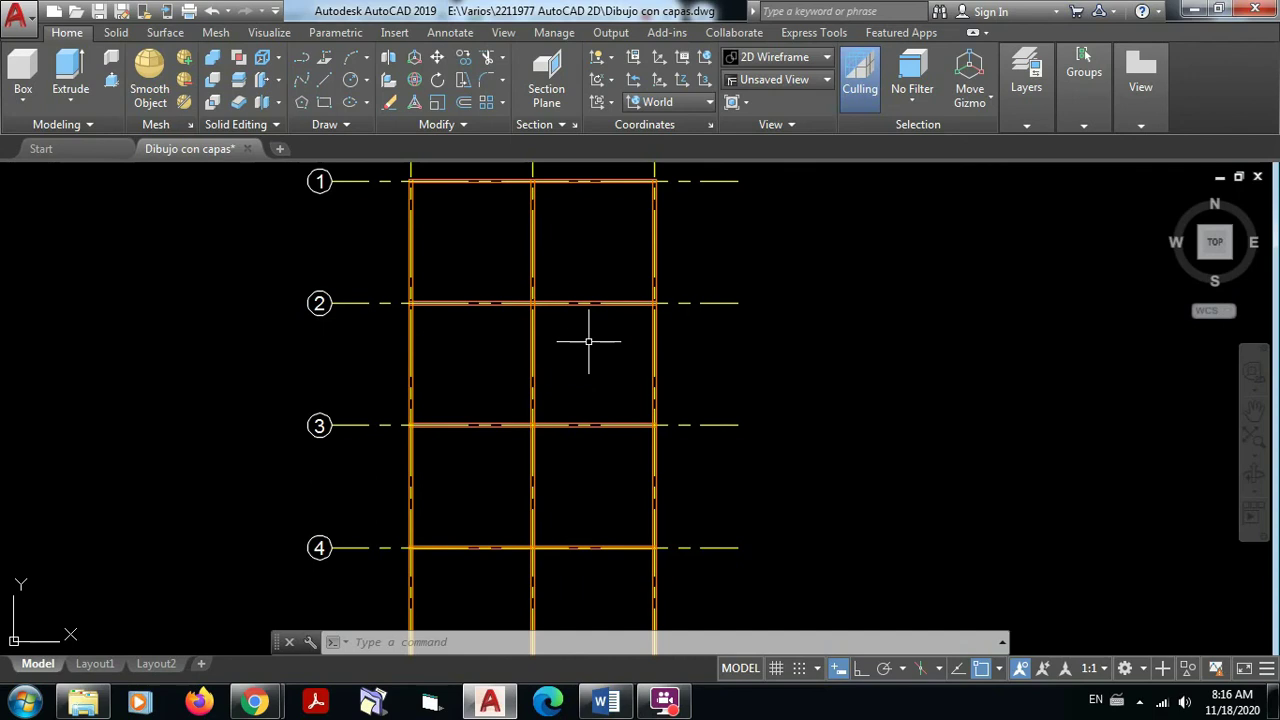
mouse_move(589, 343)
middle_mouse_down()
mouse_move(638, 440)
mouse_move(629, 395)
mouse_move(586, 360)
middle_mouse_up()
scroll(621, 424, "down", 4)
scroll(571, 384, "up", 2)
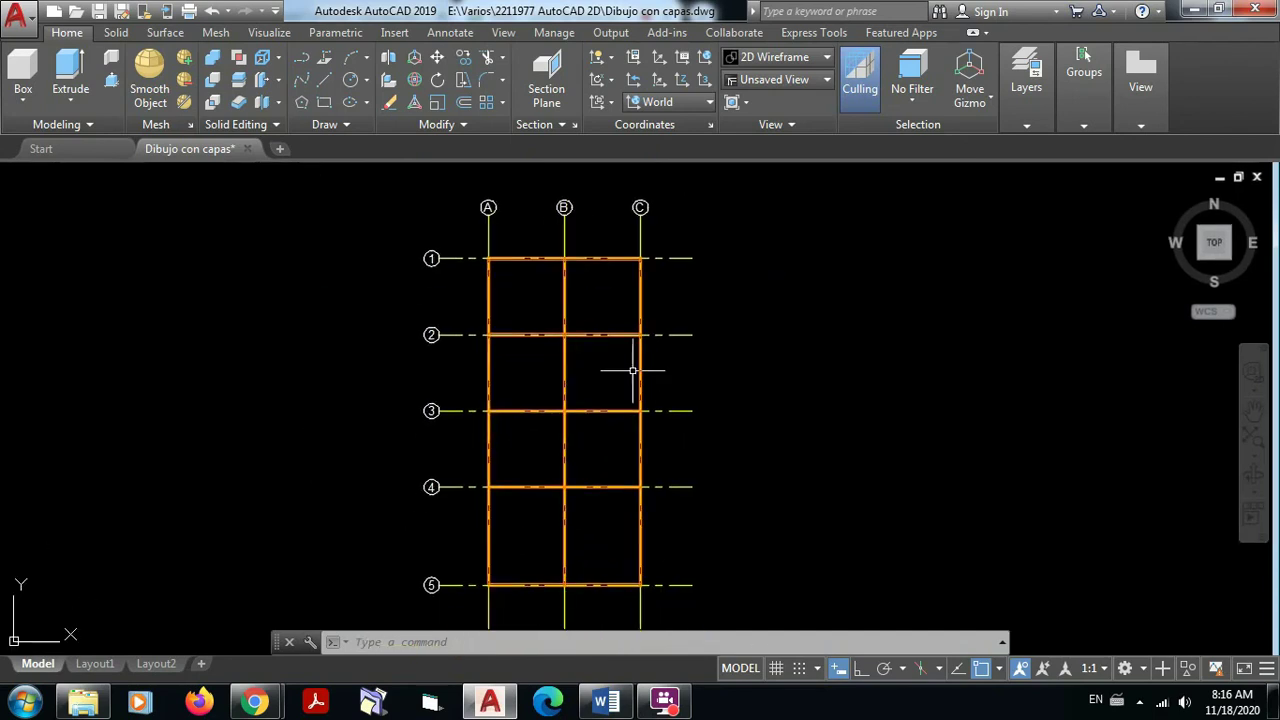
mouse_move(1033, 119)
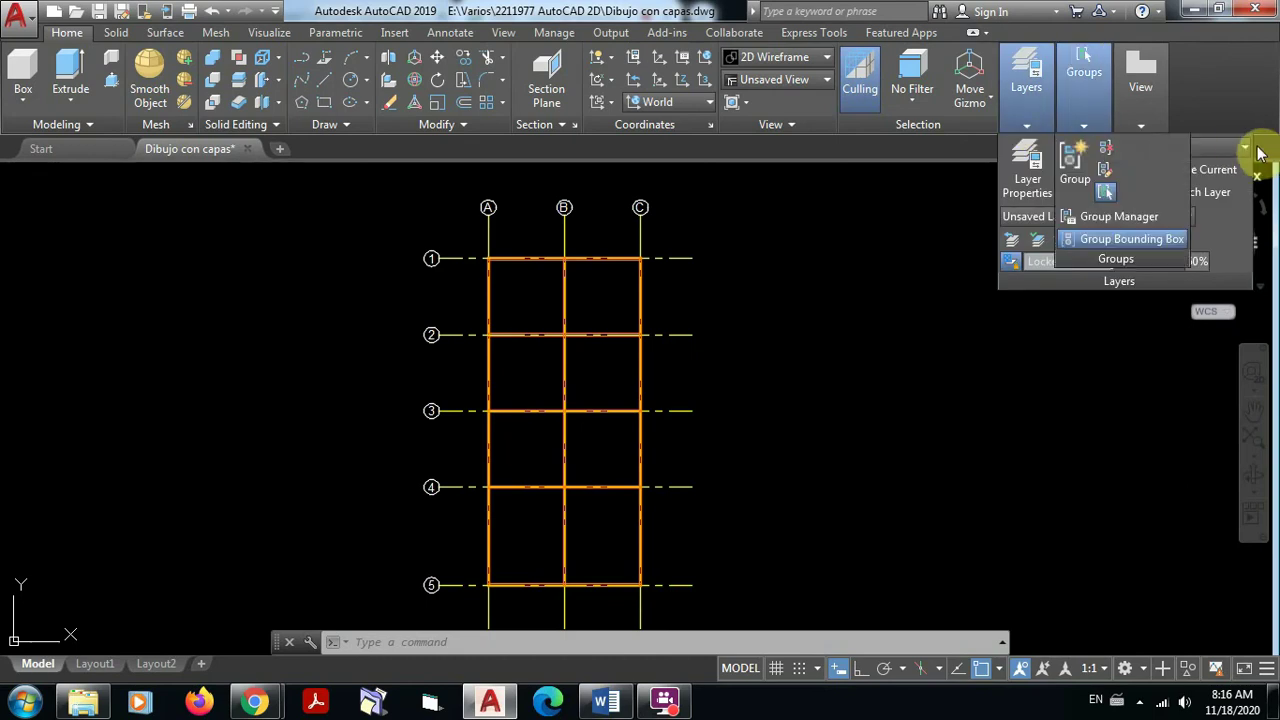
left_click(1215, 150)
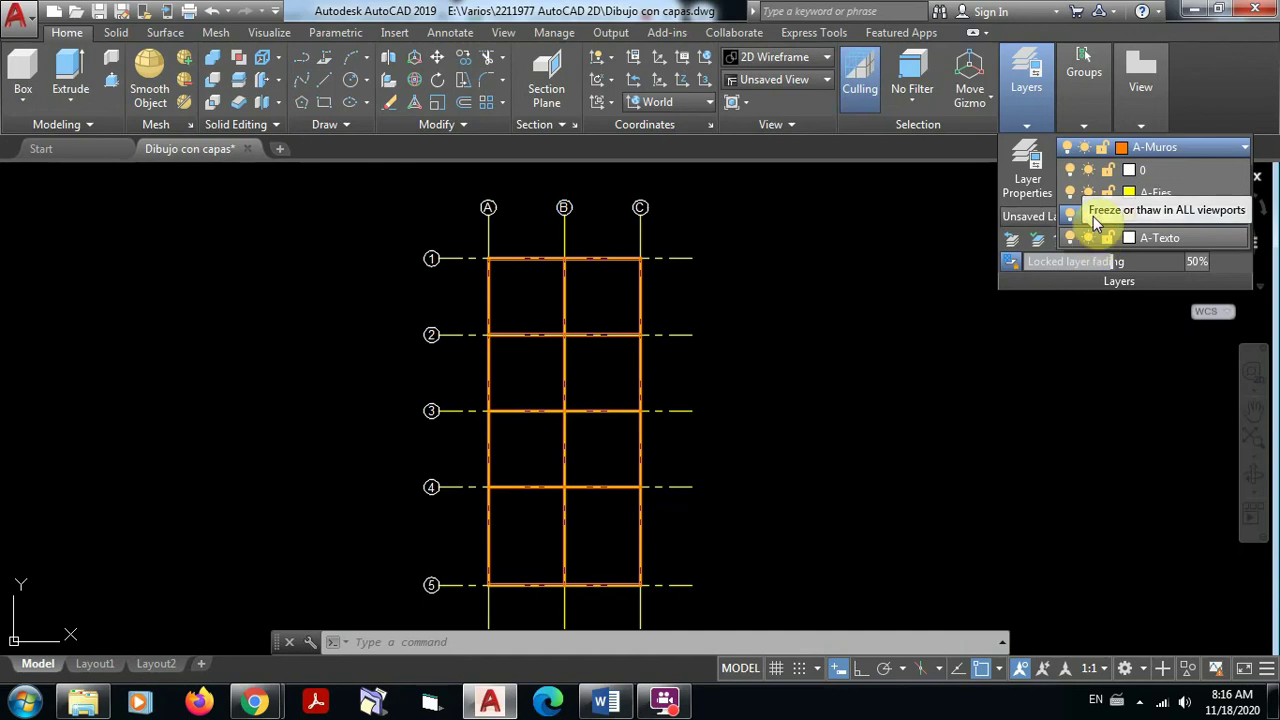
left_click(1090, 191)
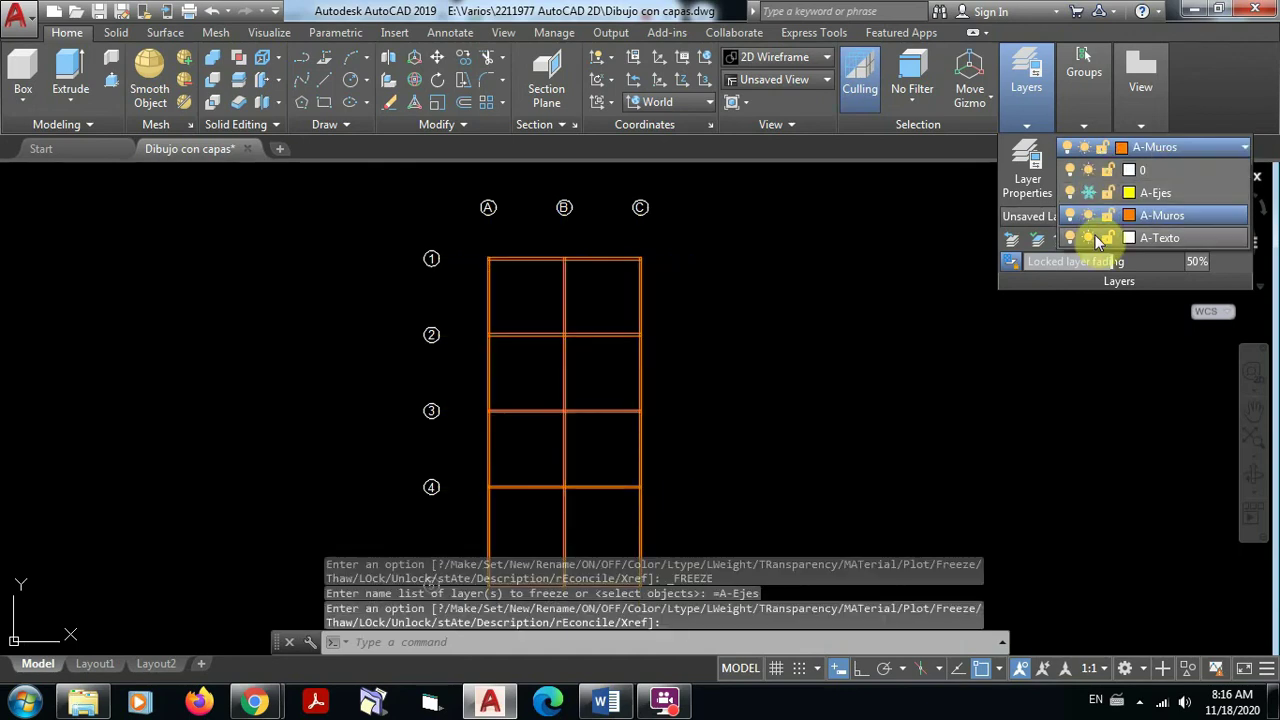
left_click(1091, 237)
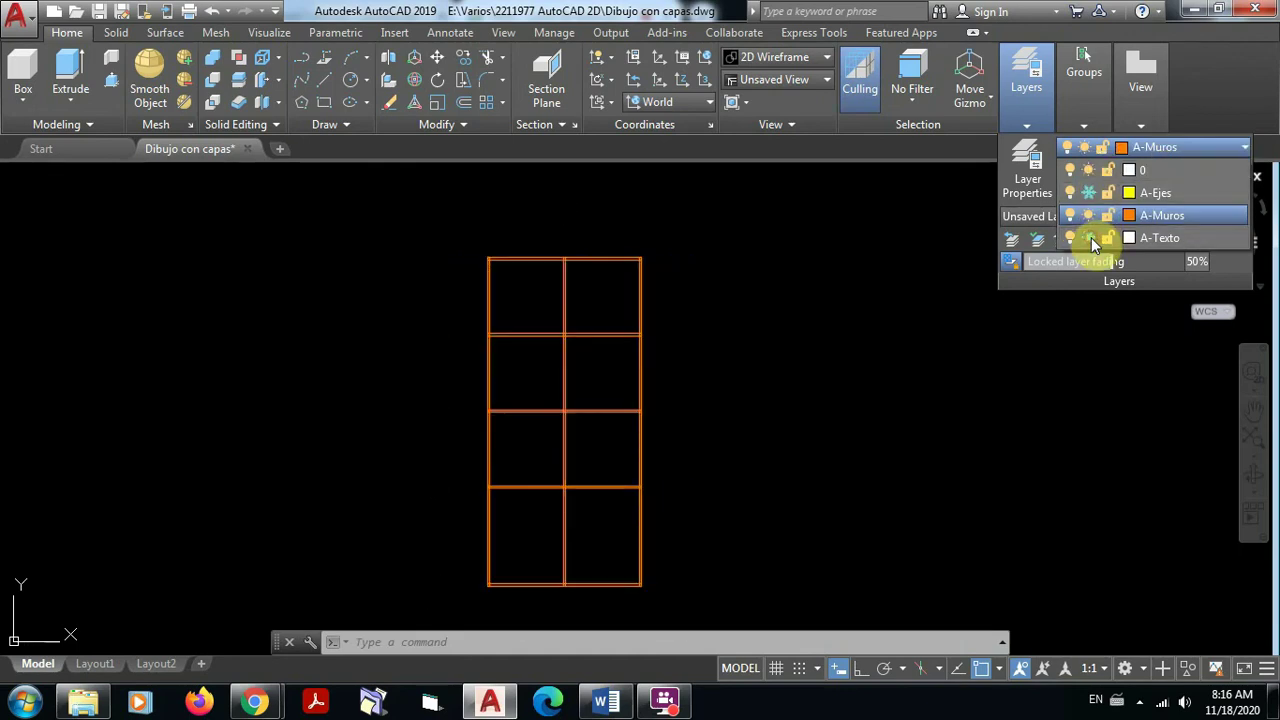
left_click(825, 390)
Switch to the Google Meet call, admit the waiting participant, and return to the AutoCAD drawing
mouse_move(257, 700)
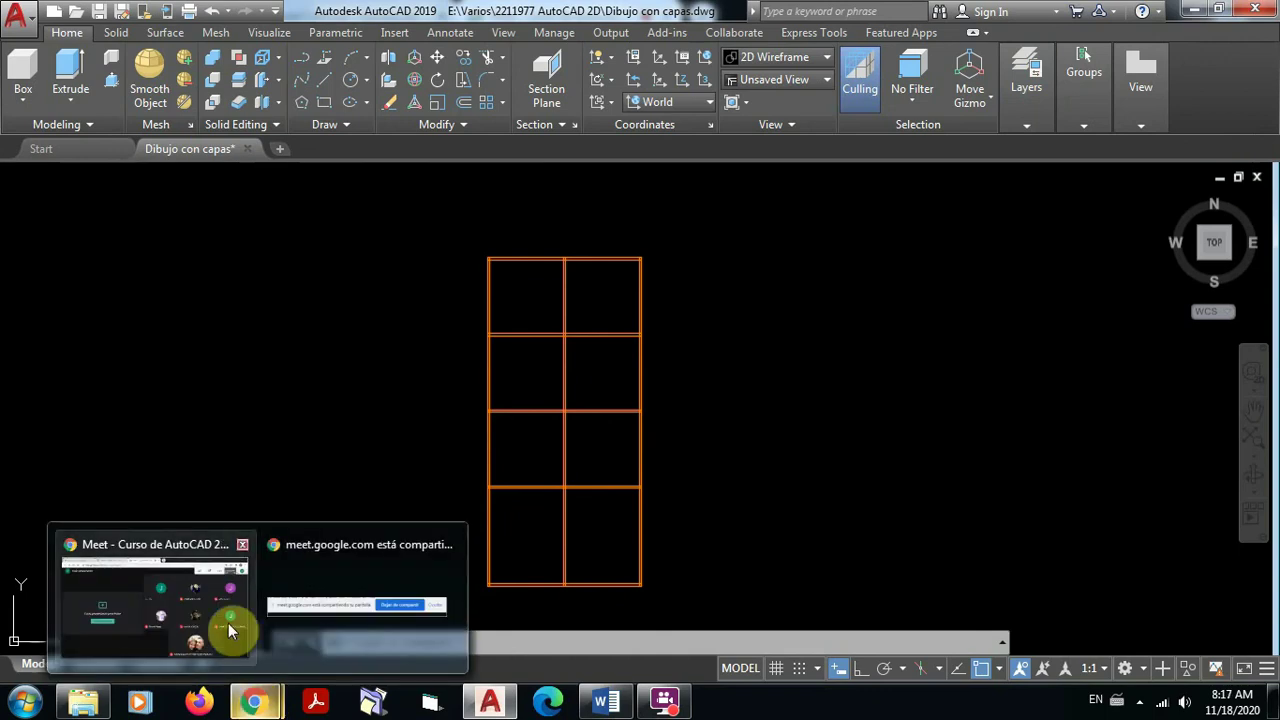
left_click(220, 620)
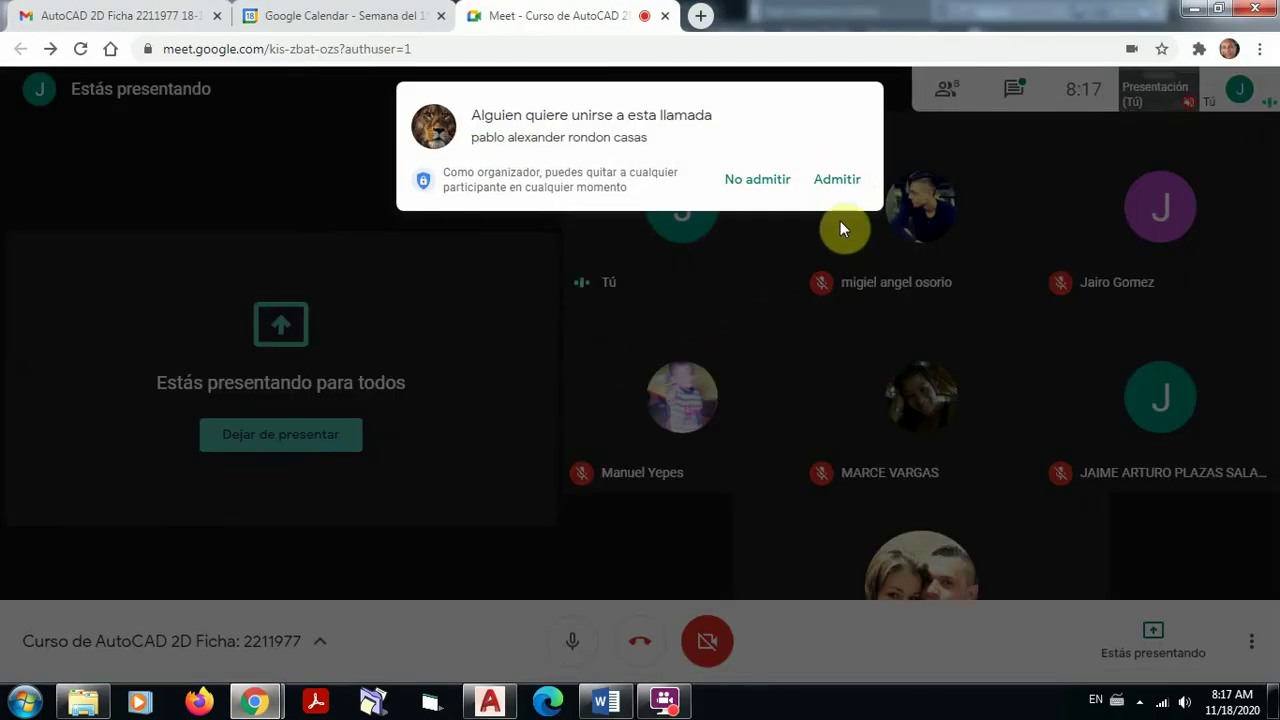
left_click(837, 180)
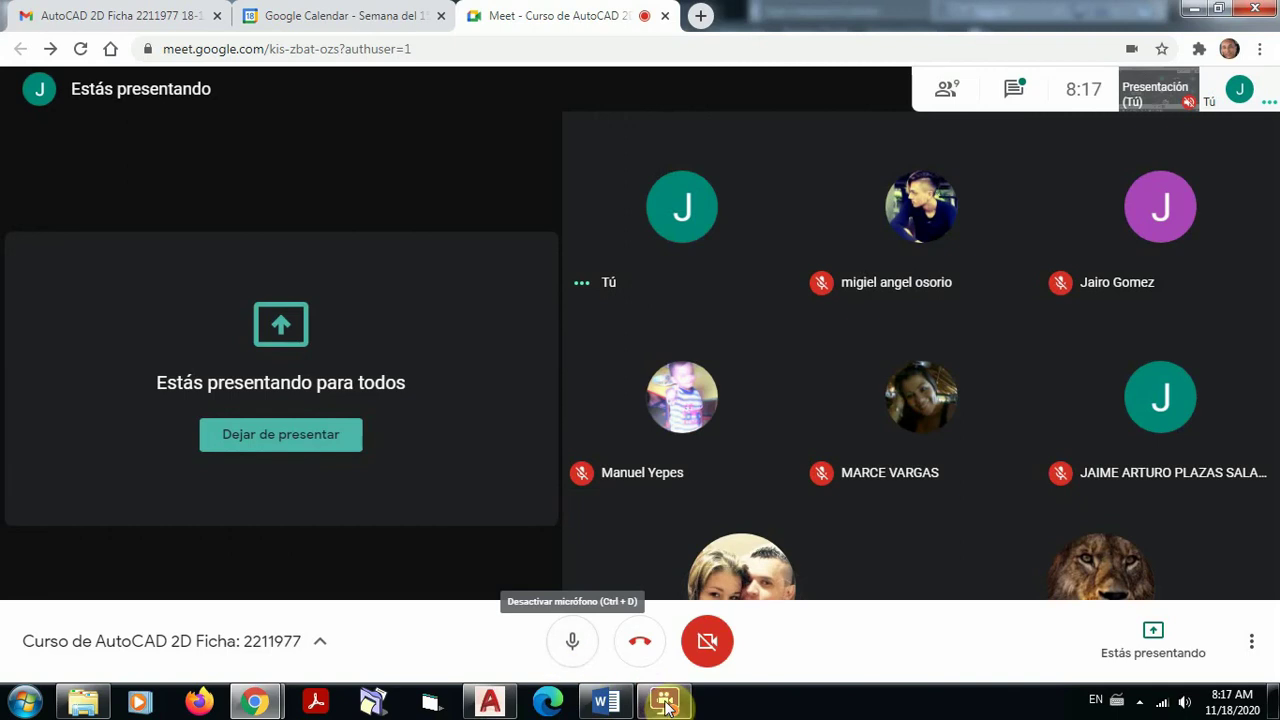
left_click(489, 705)
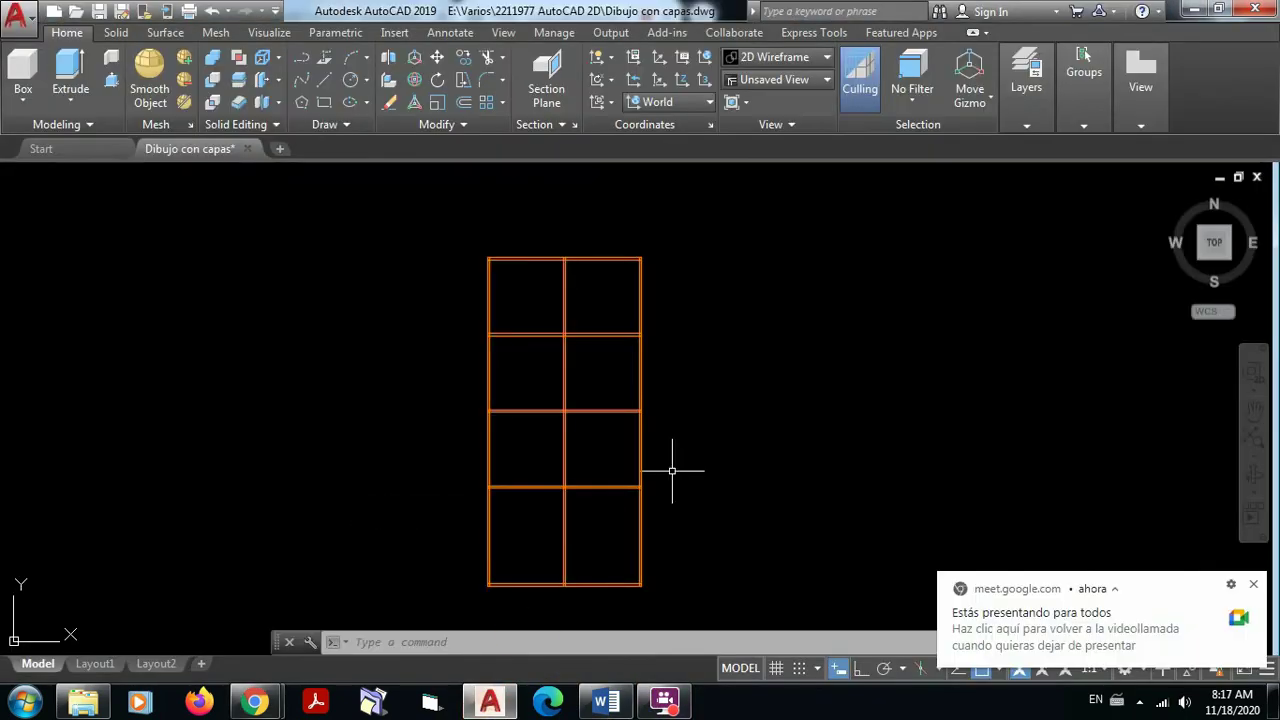
Trim both lines of the middle vertical wall above the second horizontal wall, using that wall's upper line as cutting edge
scroll(589, 402, "up", 2)
middle_click_drag(583, 391, 591, 465)
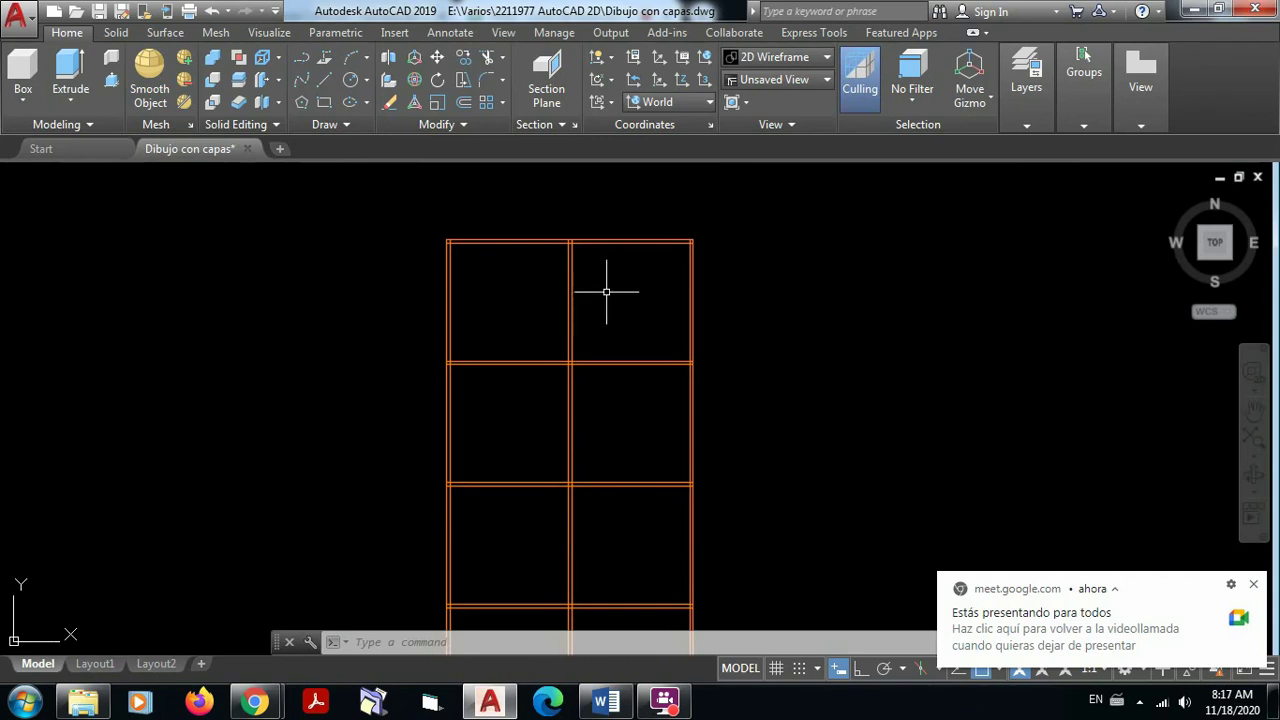
scroll(606, 292, "up", 2)
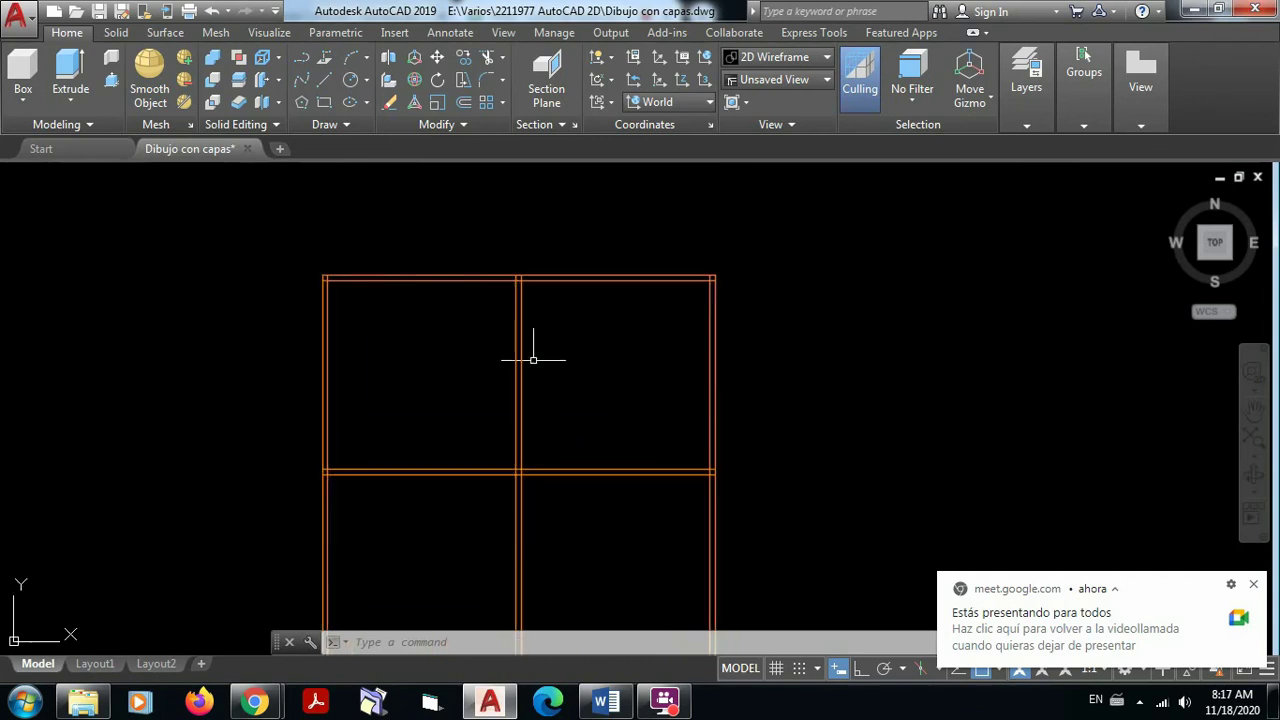
scroll(559, 343, "up", 2)
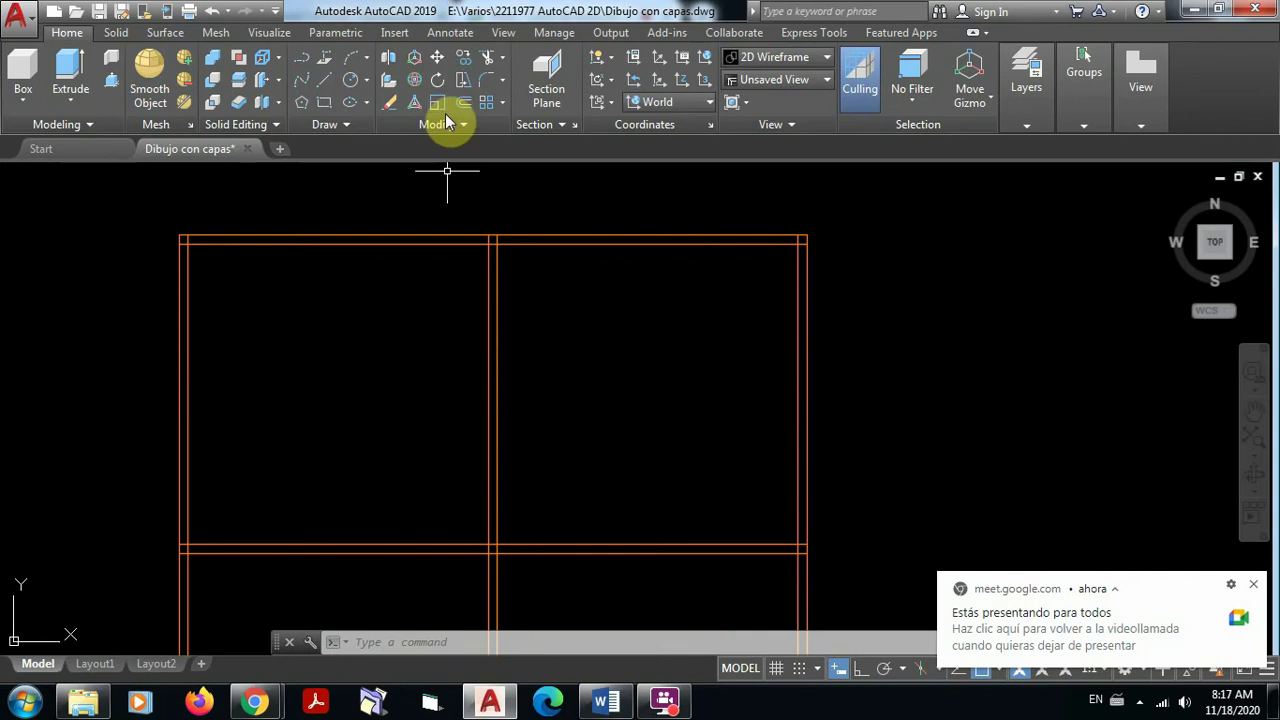
left_click(488, 57)
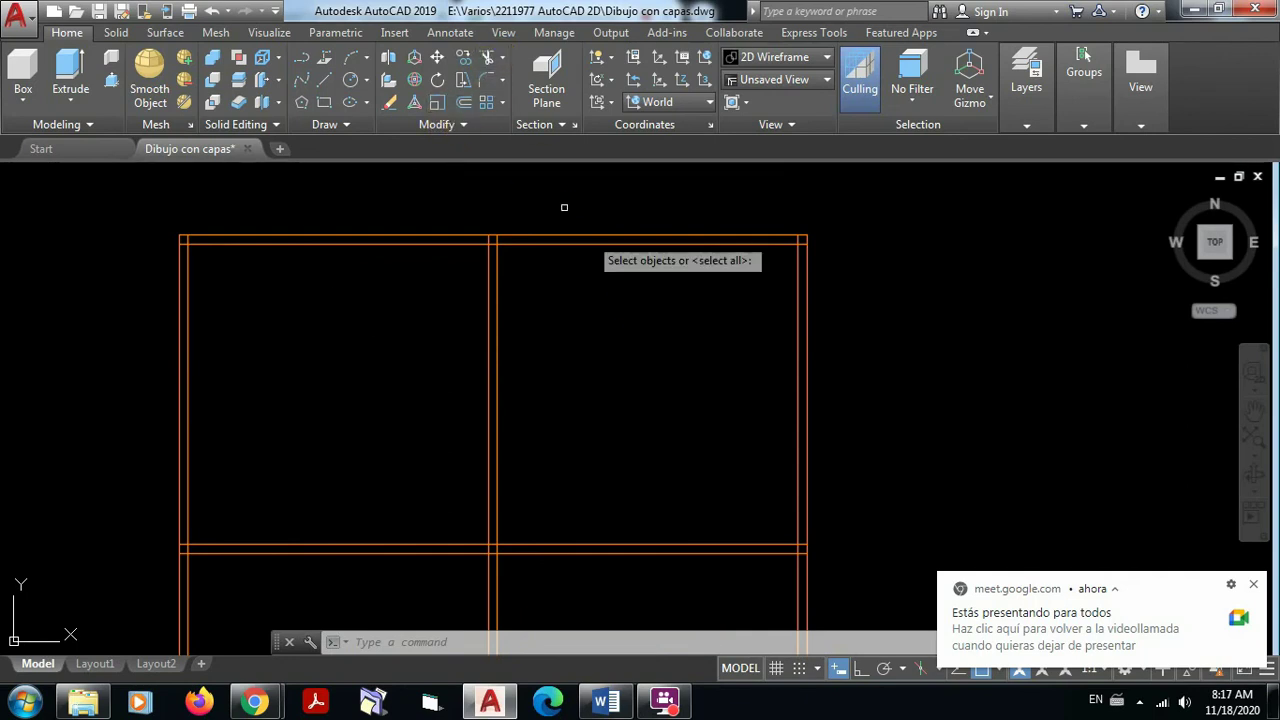
middle_click_drag(604, 551, 568, 403)
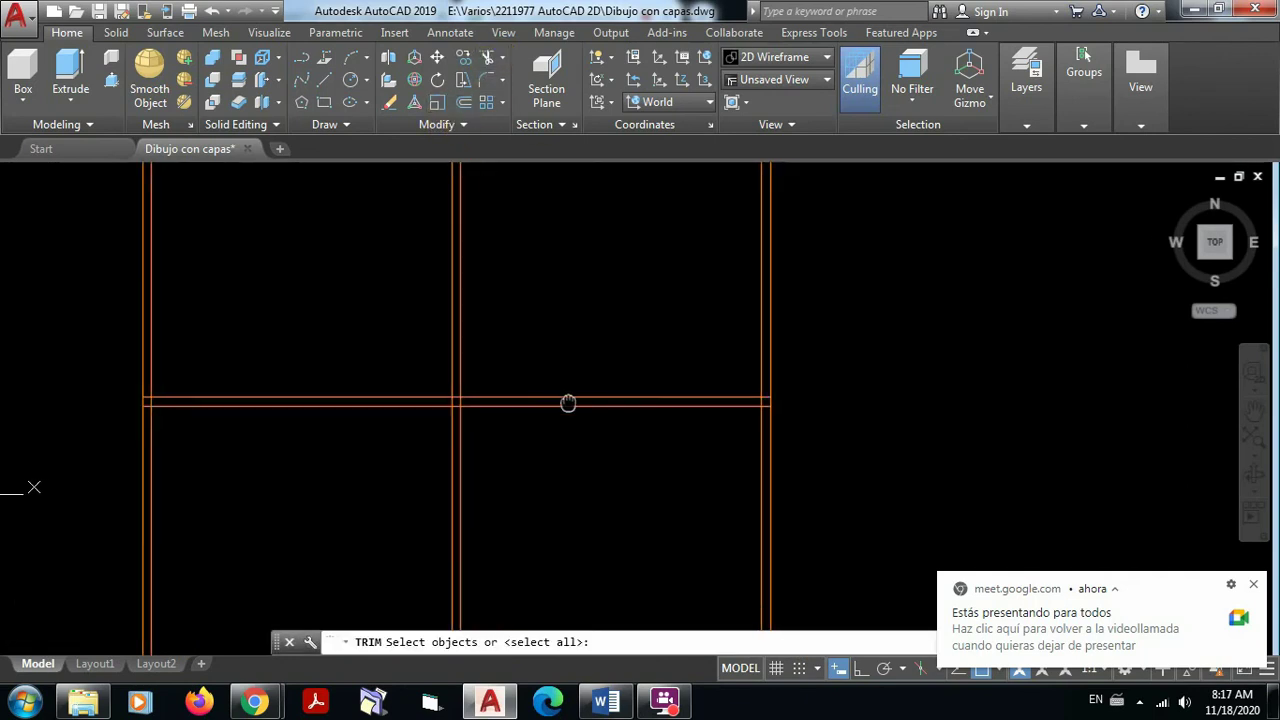
left_click(486, 398)
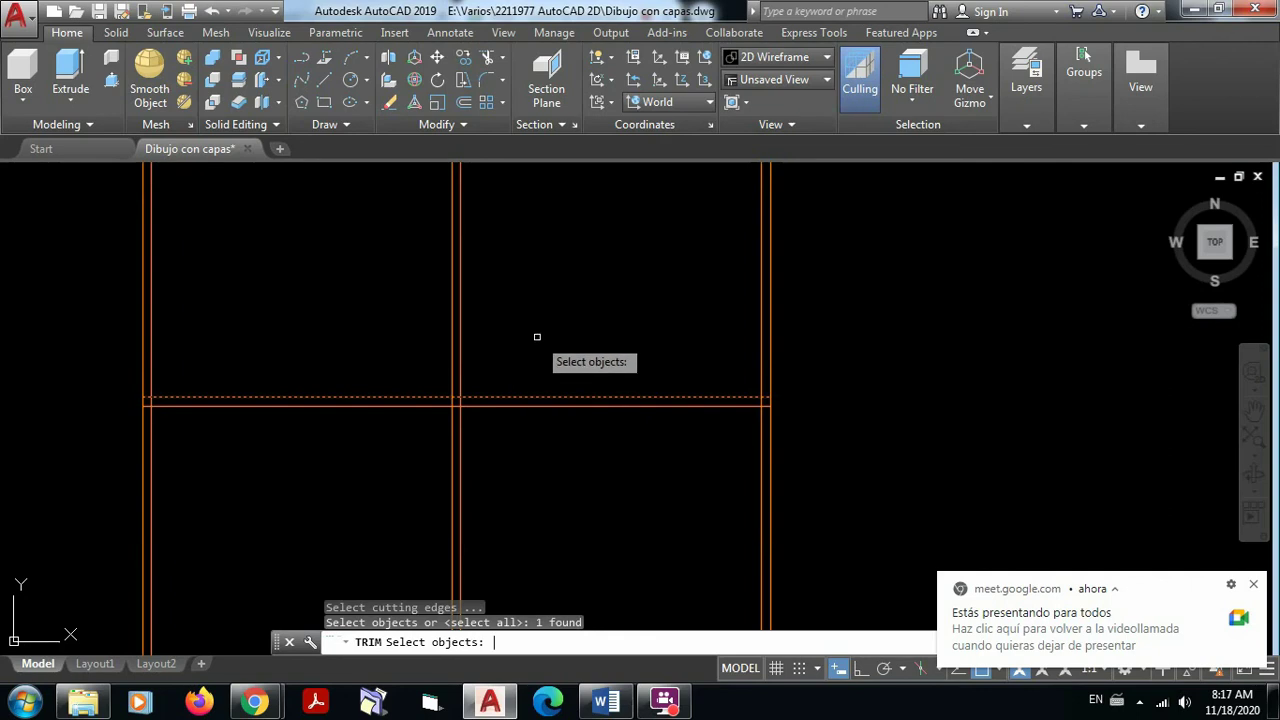
key("Return")
middle_click_drag(534, 337, 596, 487)
left_click(605, 389)
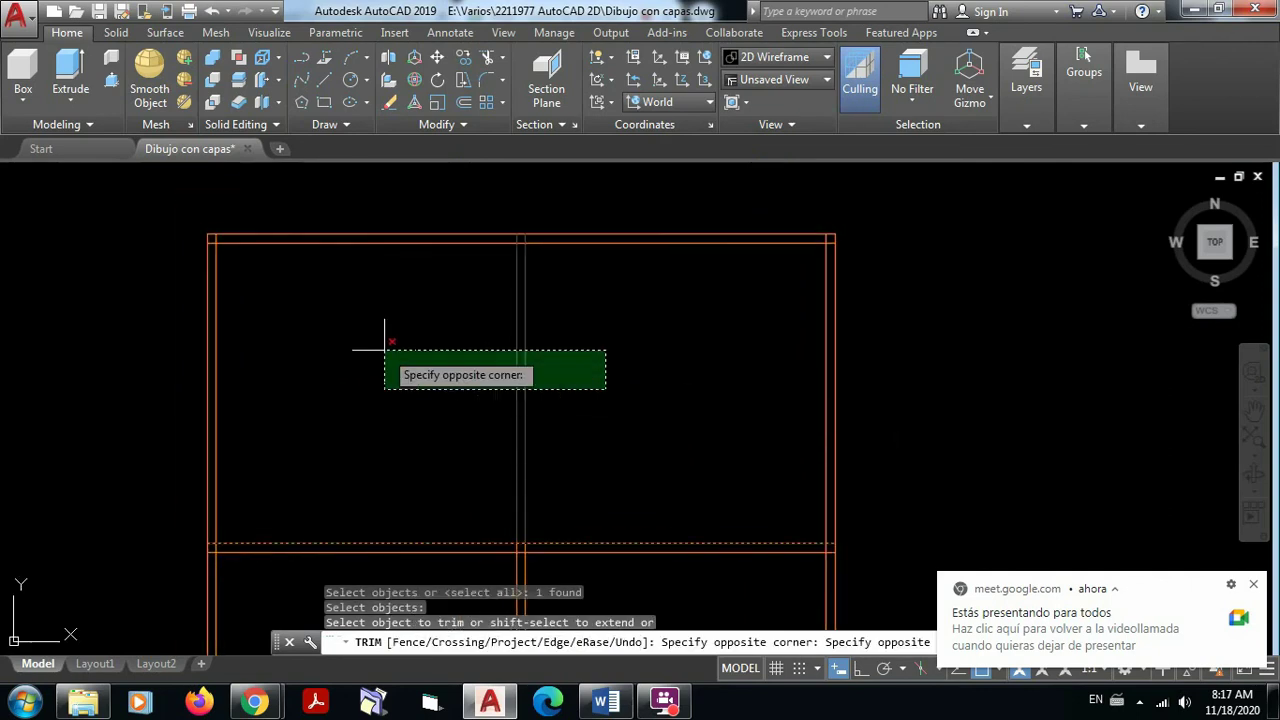
left_click(384, 350)
key("Escape")
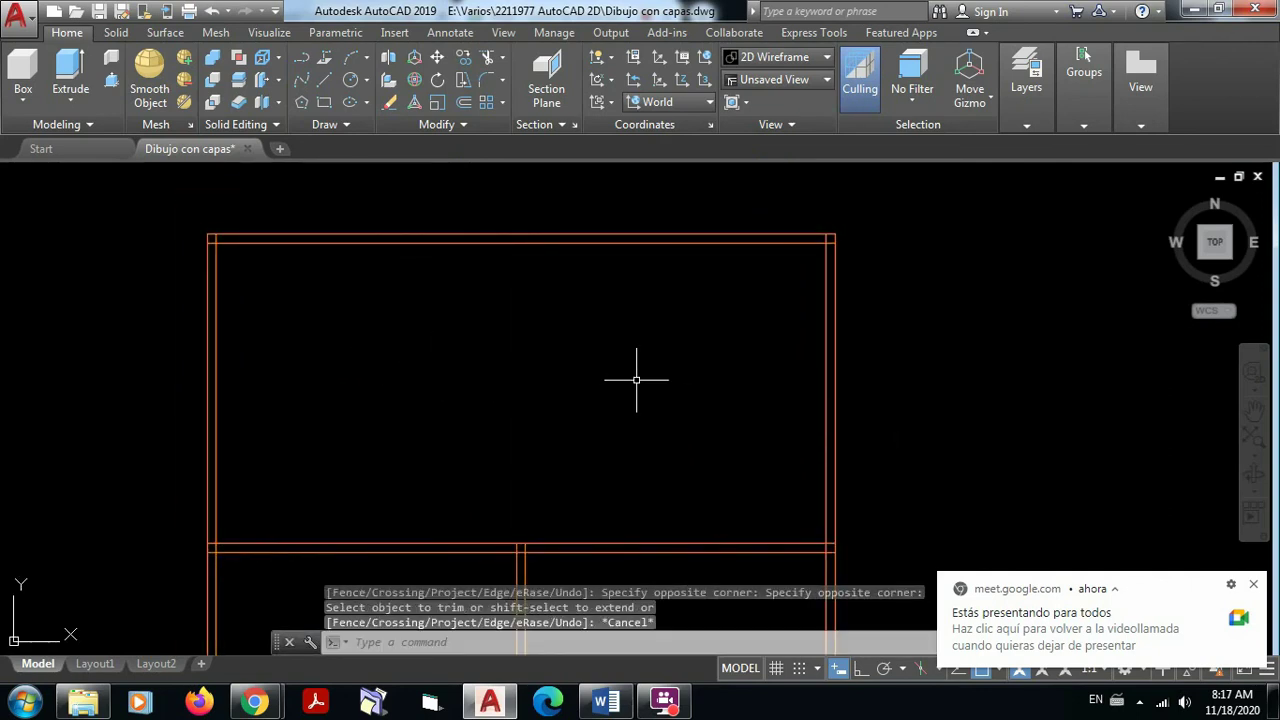
Examine the remaining rooms and wall intersections below the second horizontal wall, down to the fourth horizontal wall
middle_click_drag(634, 374, 698, 170)
scroll(609, 386, "down", 2)
mouse_move(679, 431)
middle_mouse_down()
mouse_move(712, 268)
mouse_move(693, 314)
middle_mouse_up()
mouse_move(657, 357)
middle_mouse_down()
mouse_move(666, 277)
mouse_move(590, 292)
mouse_move(623, 194)
middle_mouse_up()
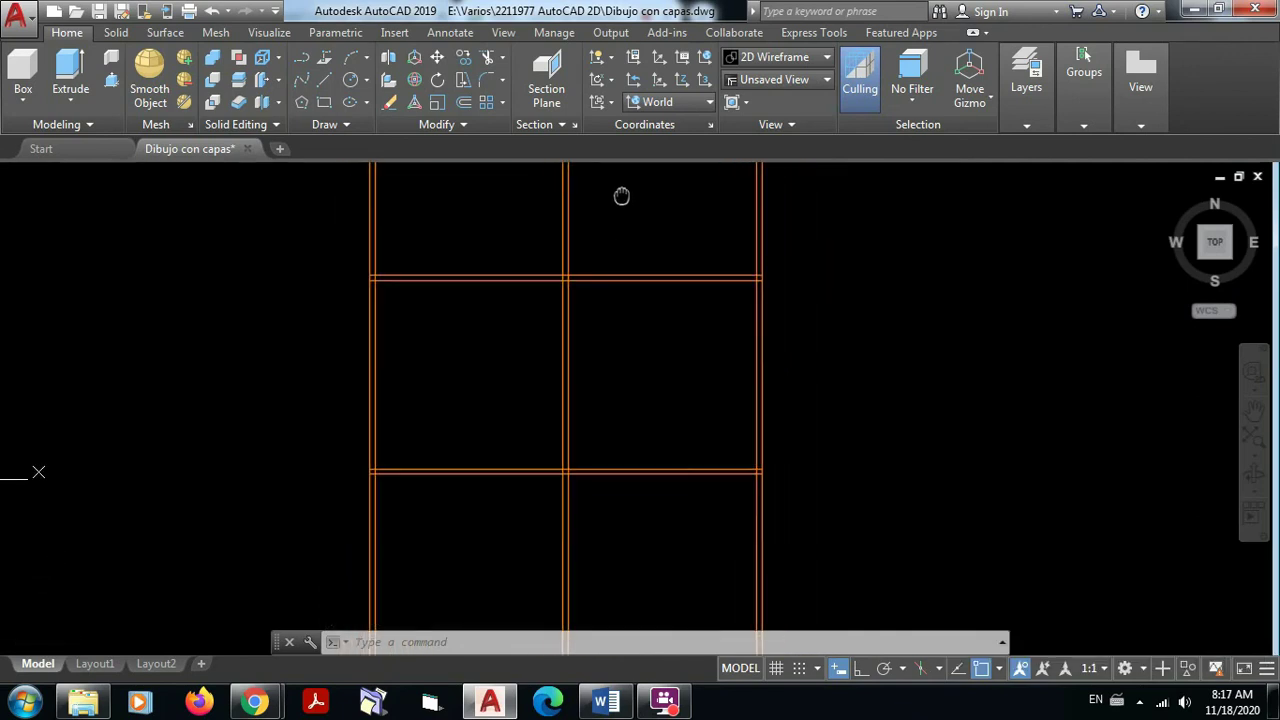
mouse_move(571, 357)
middle_mouse_down()
mouse_move(660, 423)
mouse_move(660, 478)
middle_mouse_up()
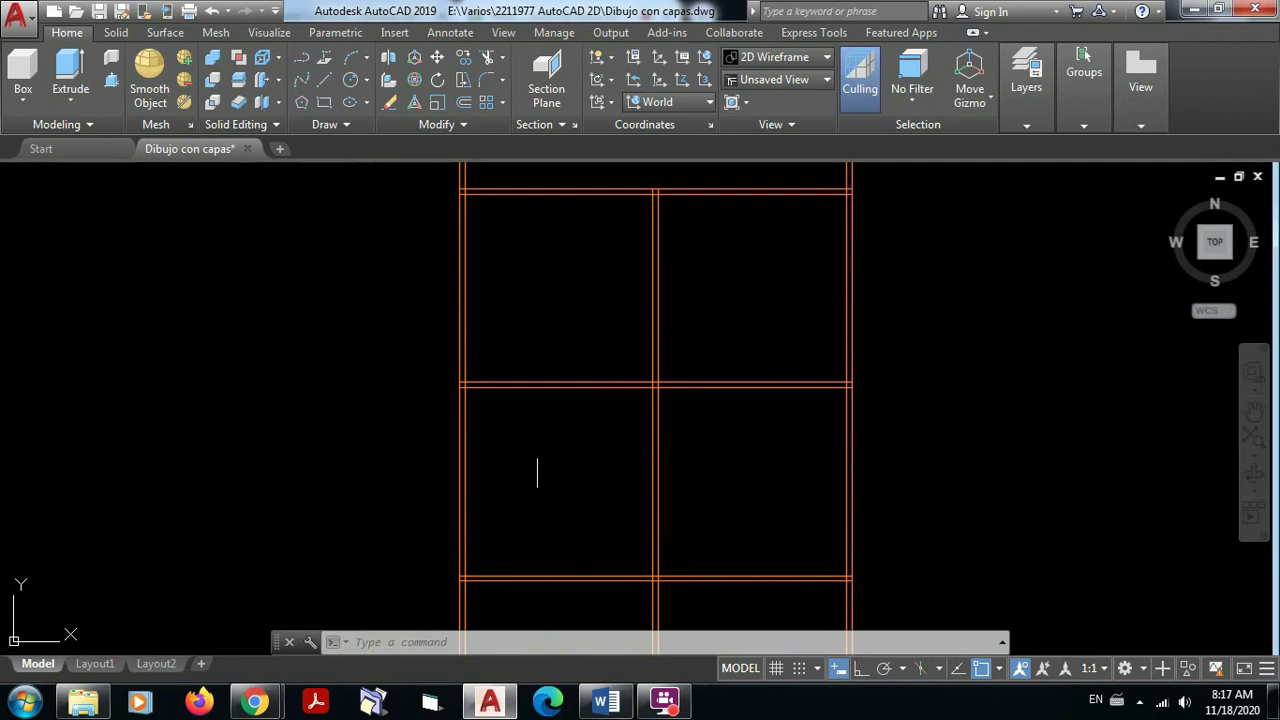
middle_click_drag(537, 466, 569, 357)
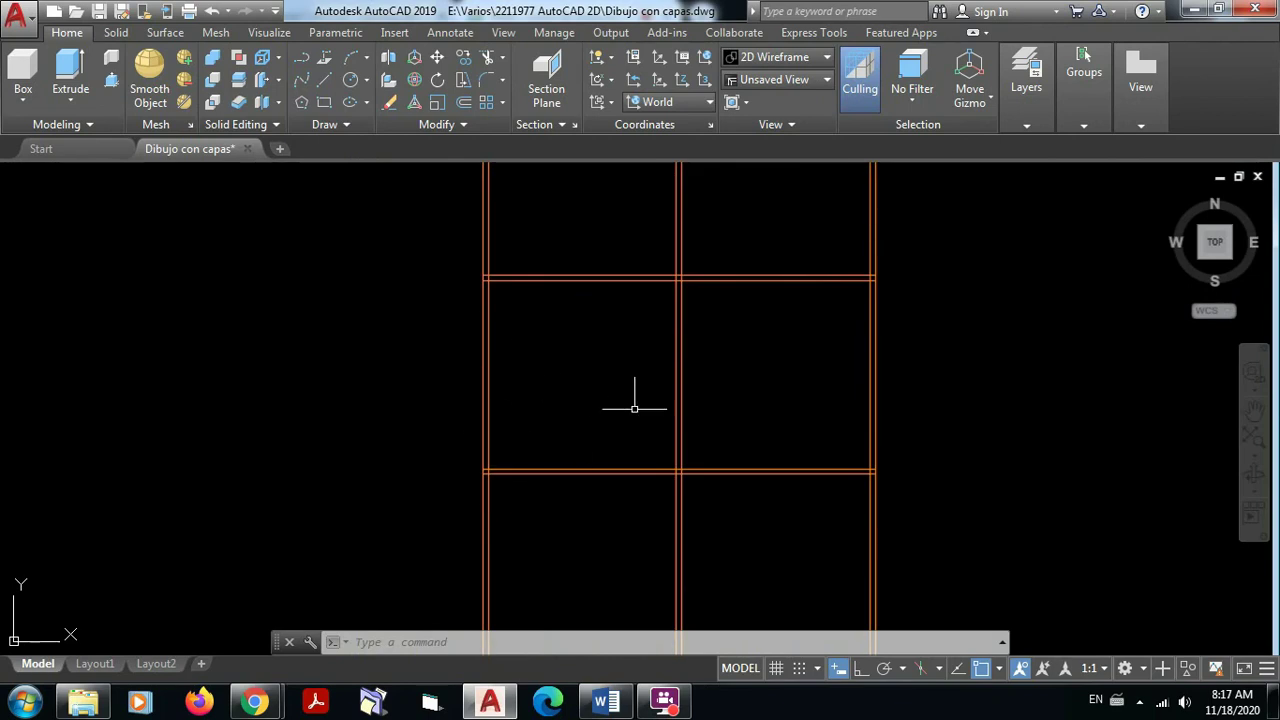
mouse_move(634, 408)
middle_mouse_down()
mouse_move(586, 452)
mouse_move(586, 436)
middle_mouse_up()
scroll(518, 494, "up", 3)
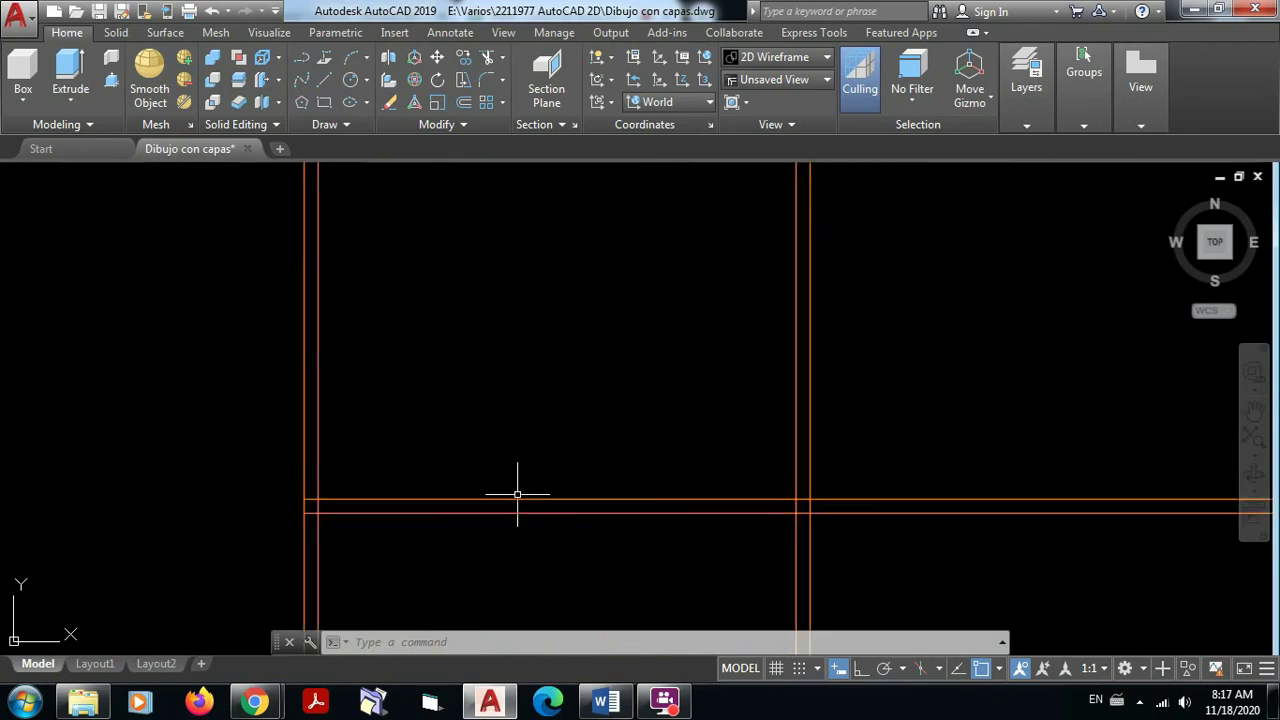
middle_click_drag(529, 504, 613, 566)
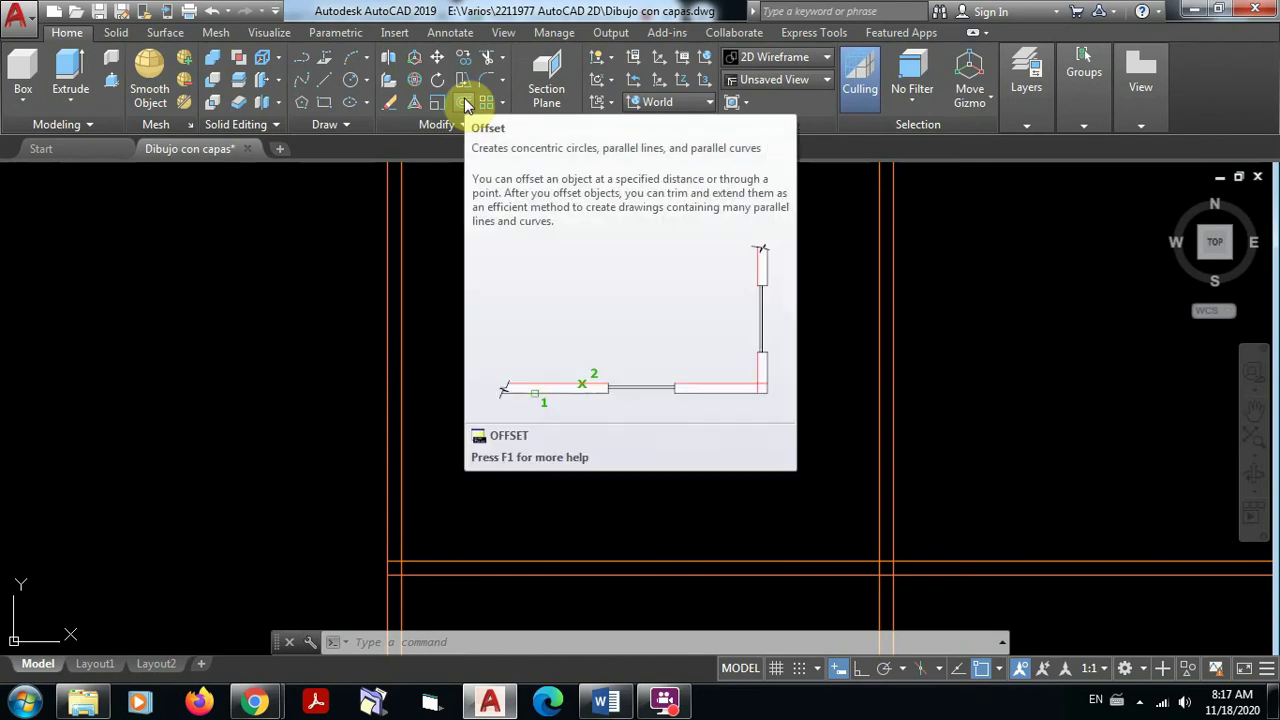
Offset the lower line of the fourth horizontal wall from the top 0.05 upward, to the middle of the wall
left_click(465, 104)
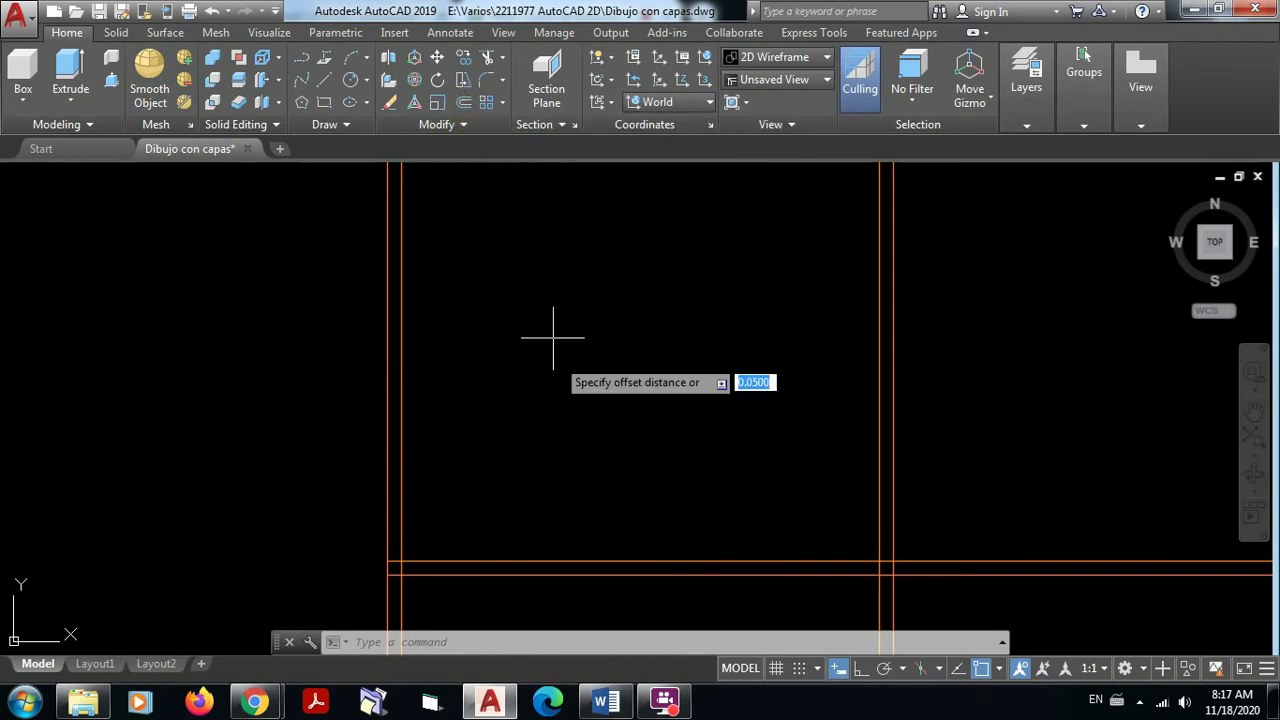
mouse_move(549, 343)
middle_mouse_down()
mouse_move(543, 360)
mouse_move(402, 290)
middle_mouse_up()
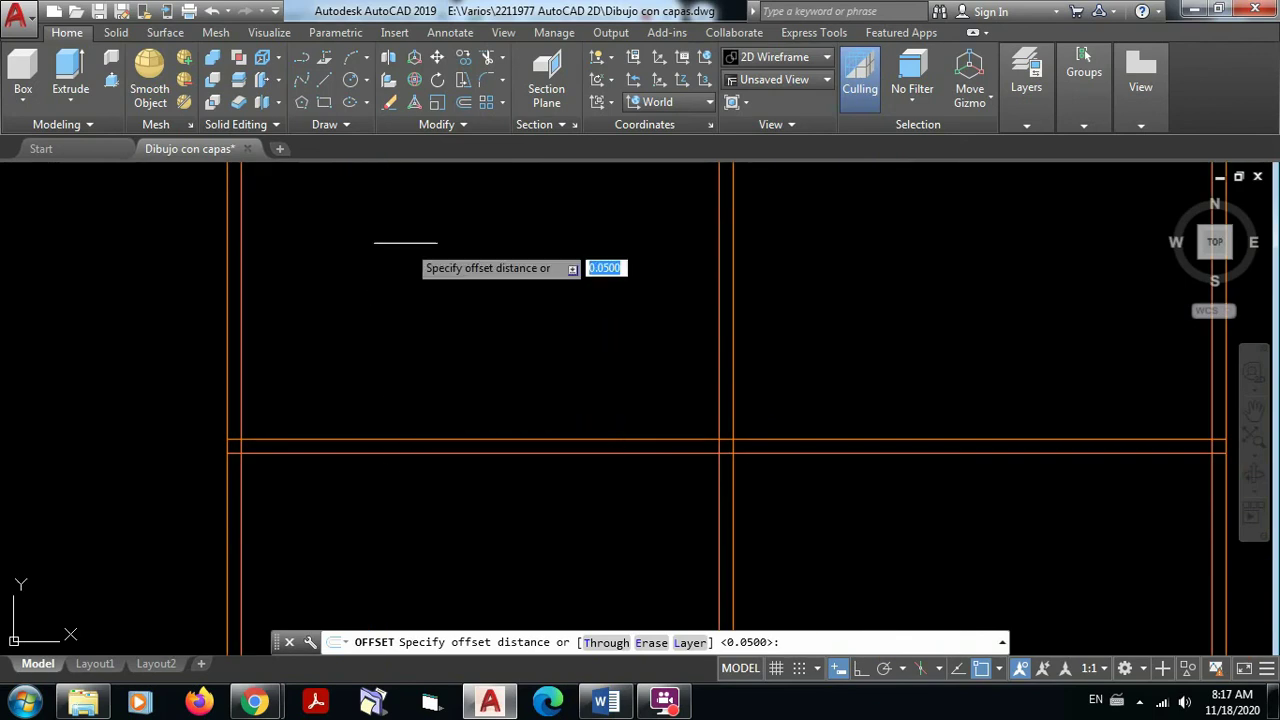
left_click(461, 101)
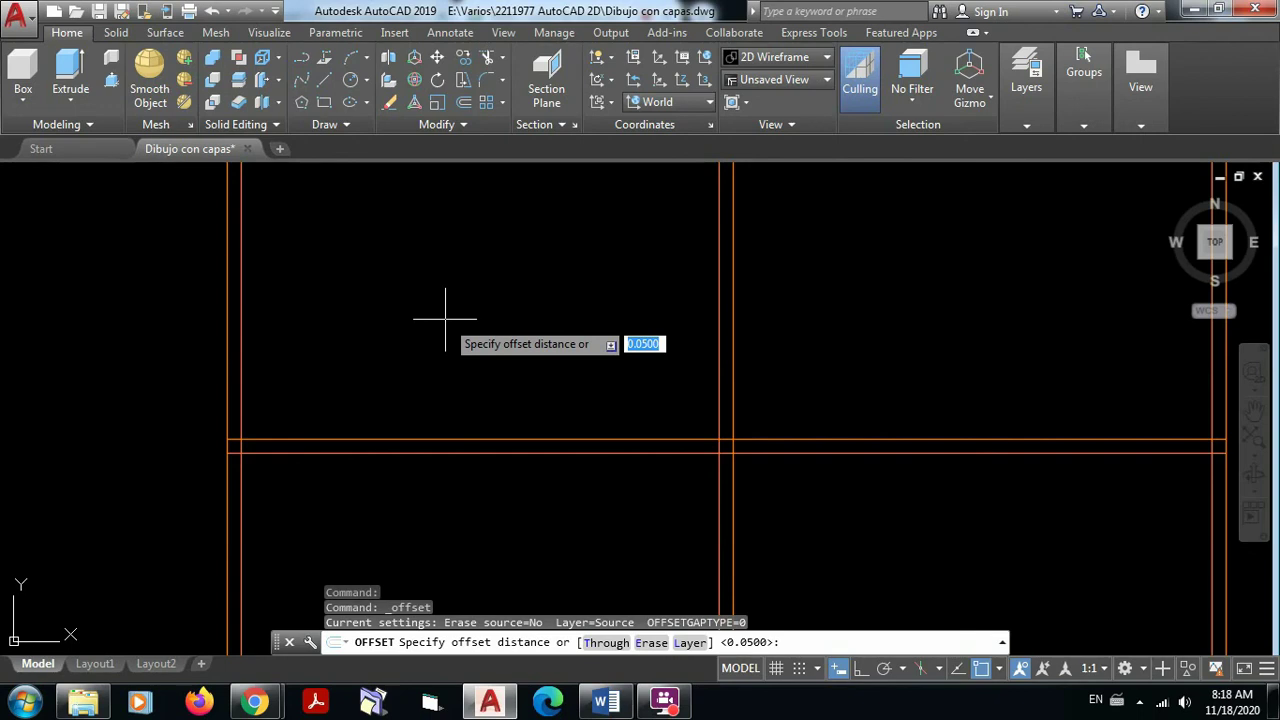
key("Return")
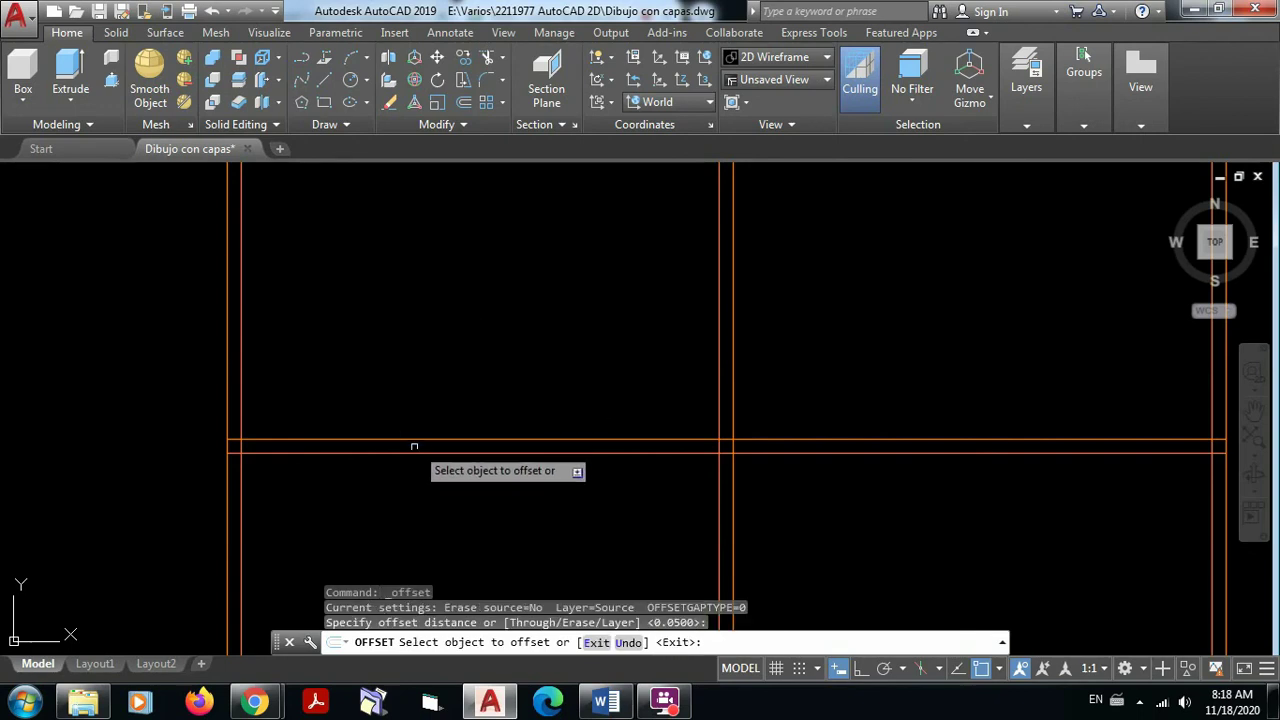
left_click(414, 452)
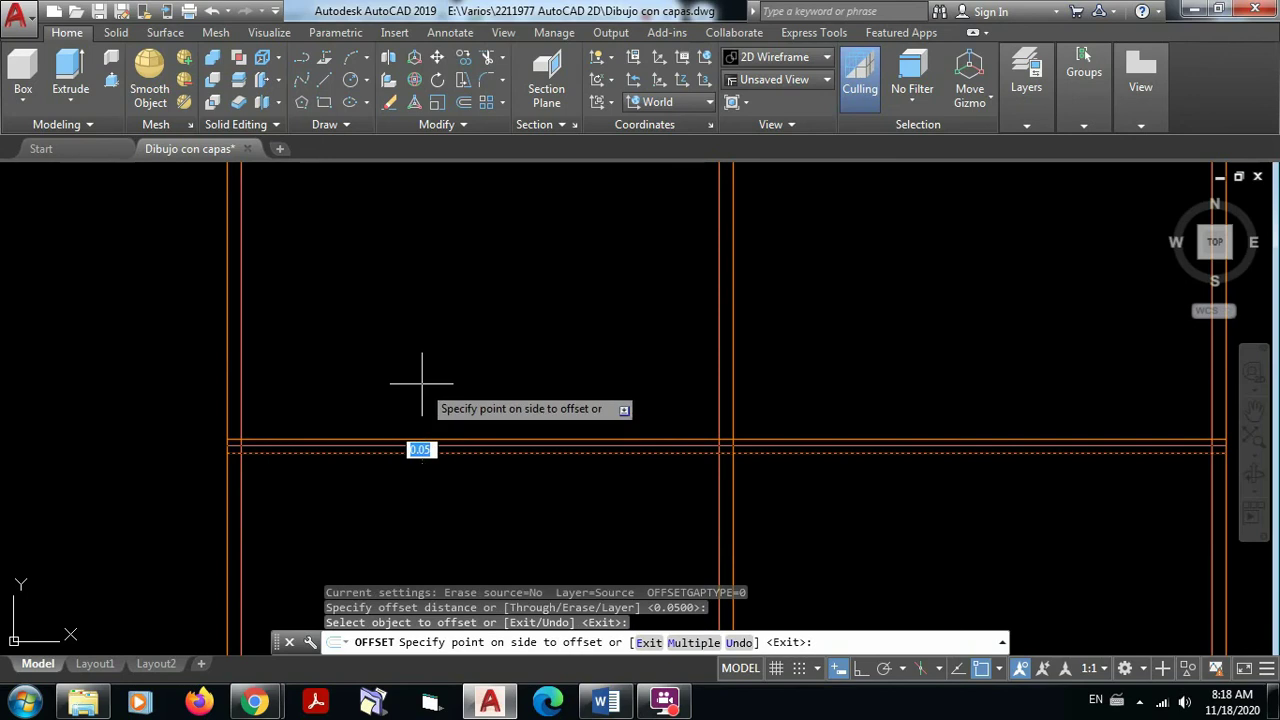
left_click(423, 378)
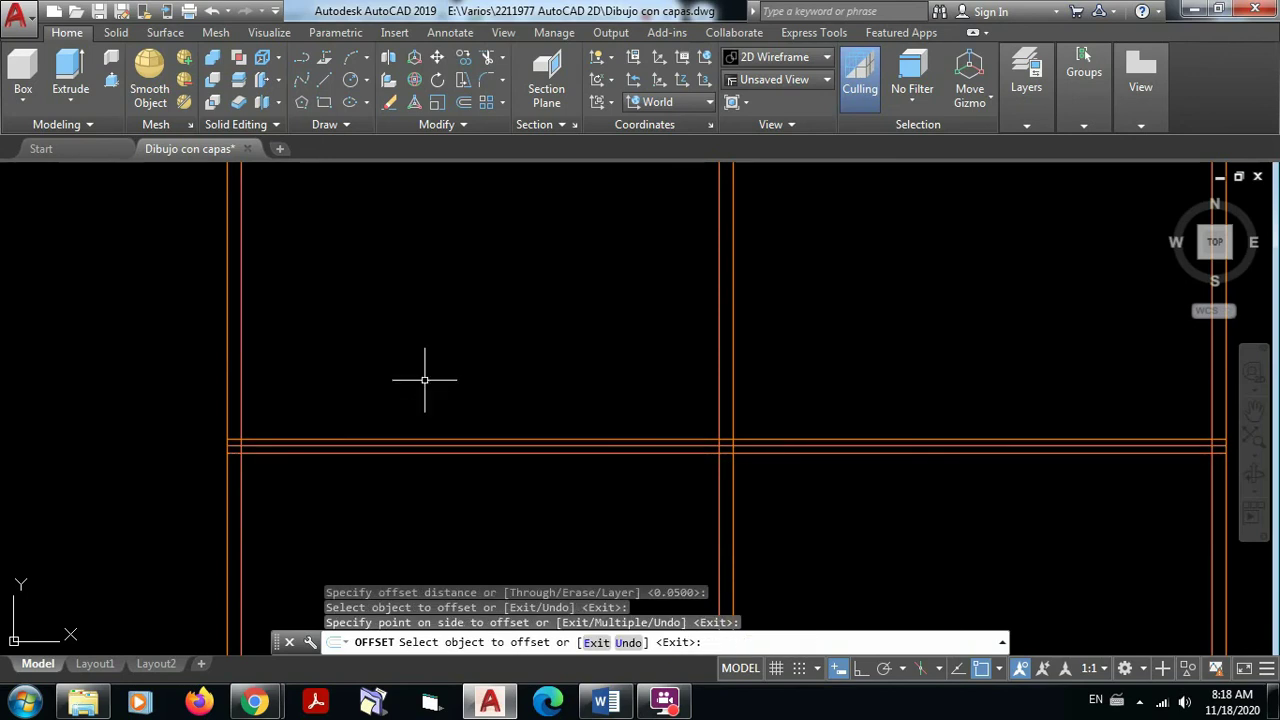
key("Escape")
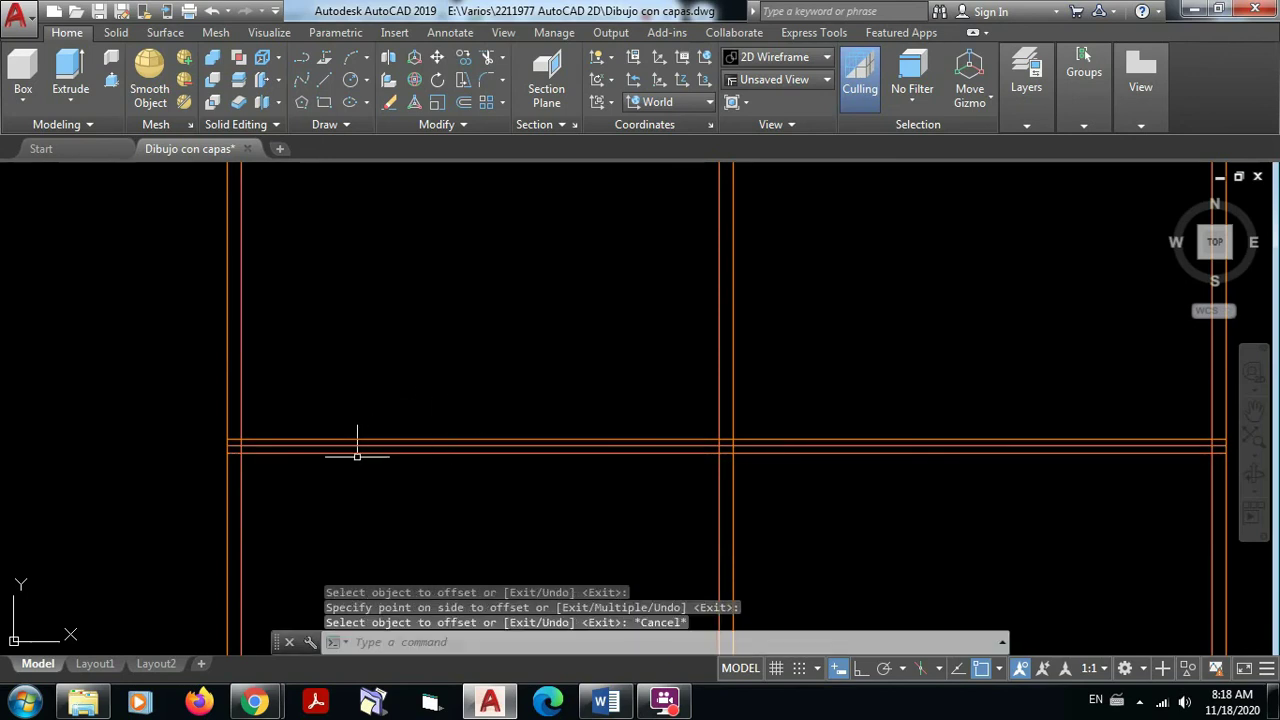
Offset the middle line of the fourth horizontal wall 0.85 upward
scroll(363, 444, "up", 5)
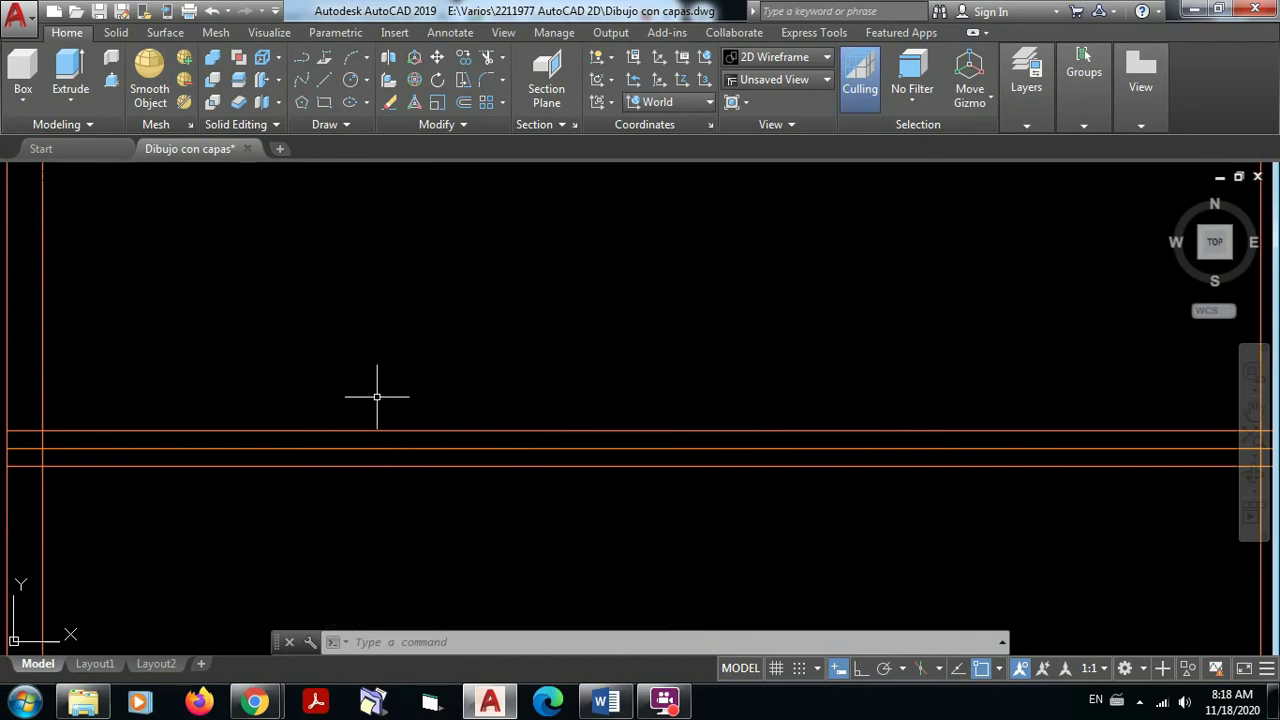
scroll(444, 371, "down", 4)
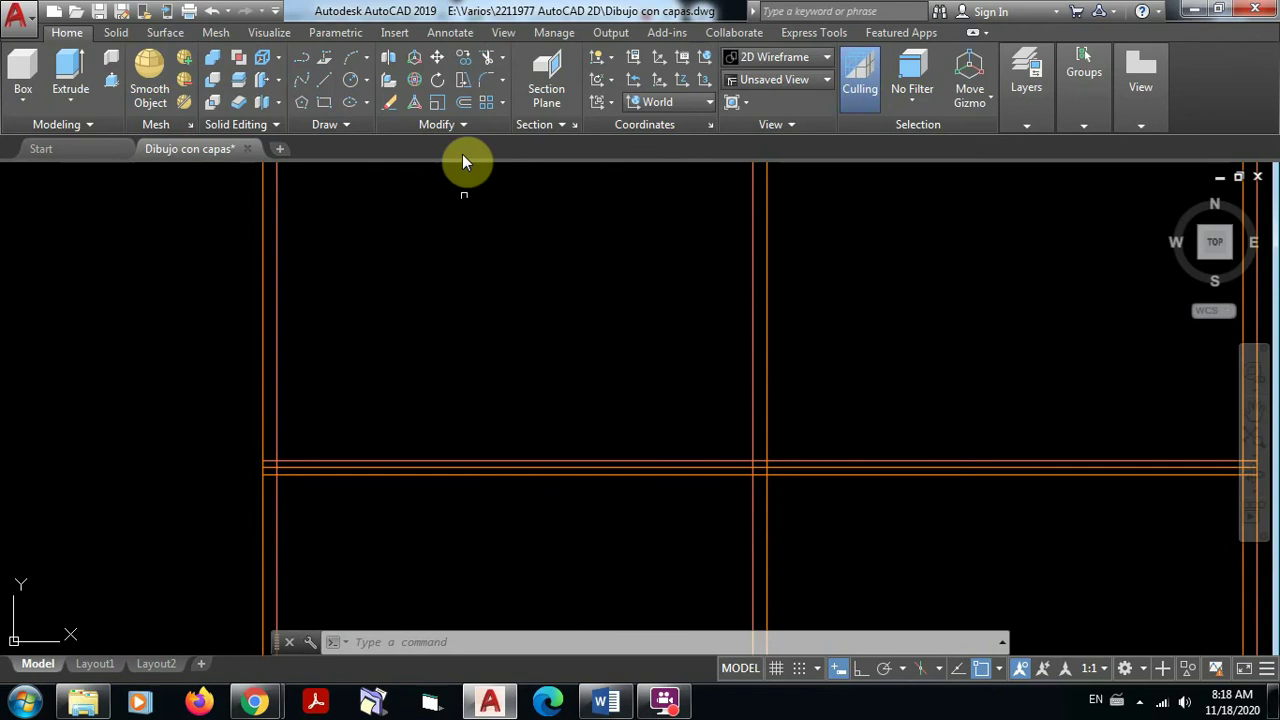
left_click(463, 102)
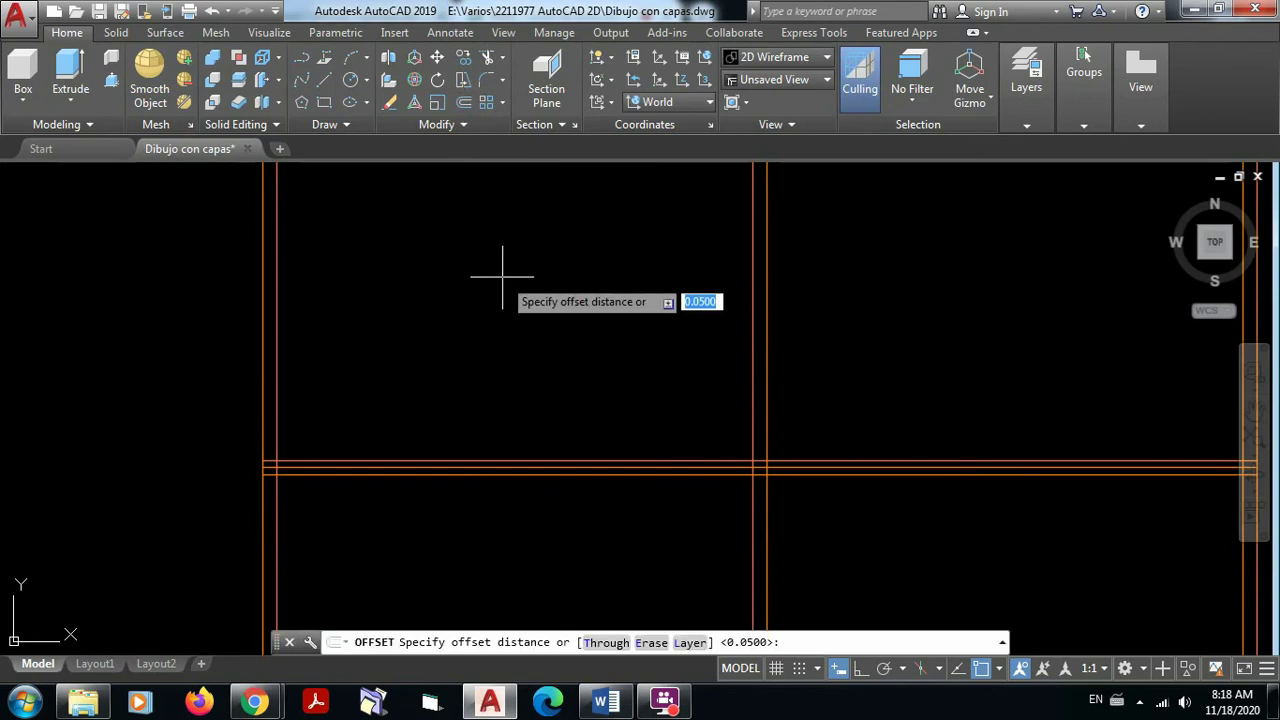
type("0.85")
key("Return")
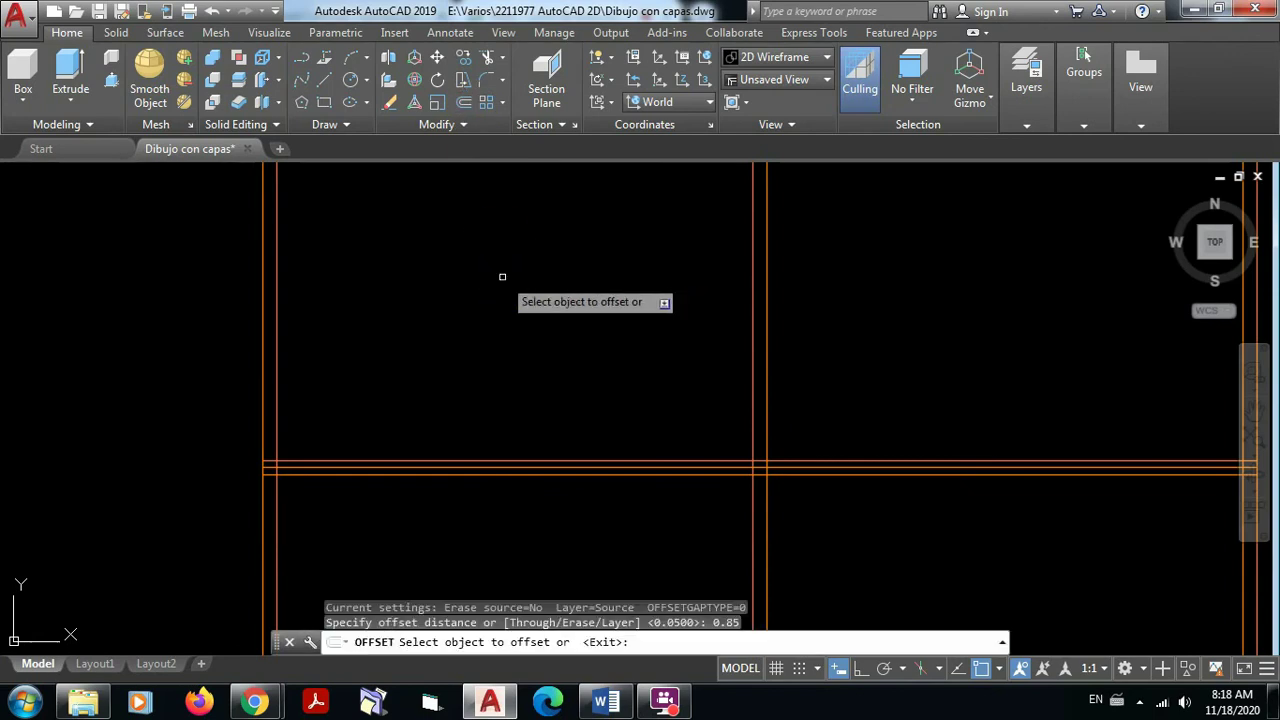
left_click(506, 466)
left_click(505, 406)
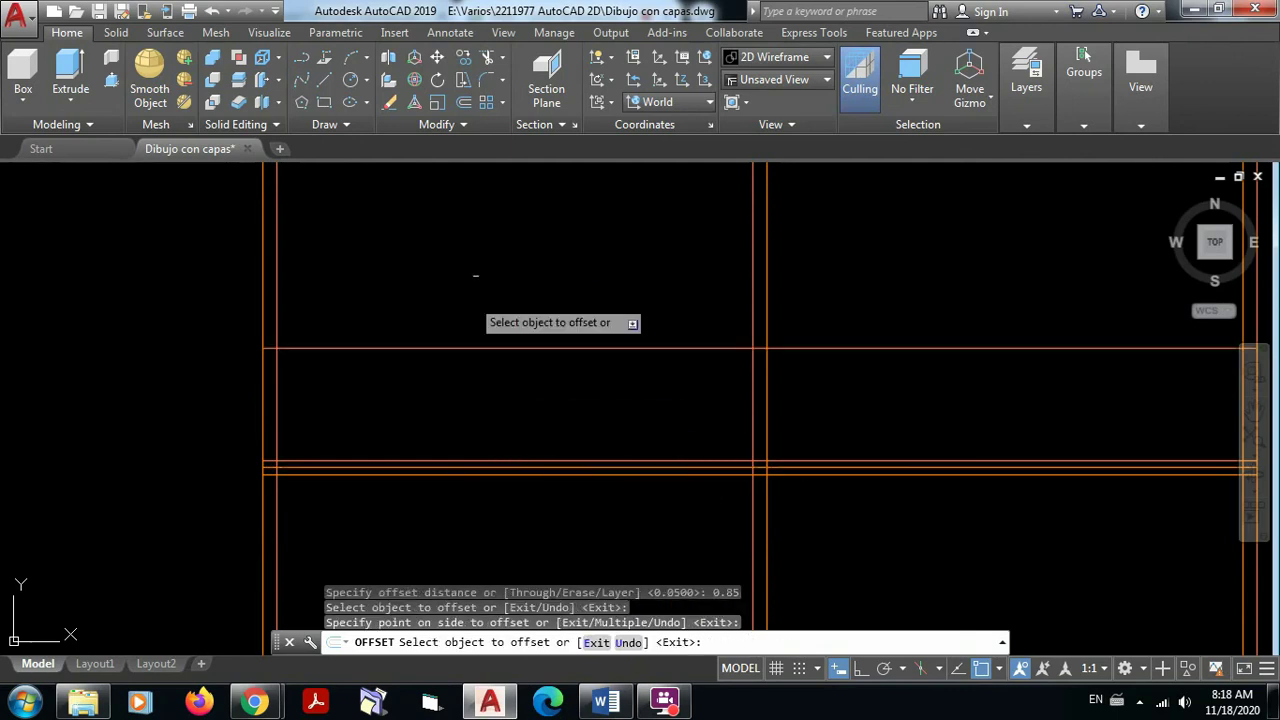
Offset the new horizontal line above the fourth wall 0.1 upward to give the partition its thickness
left_click(465, 103)
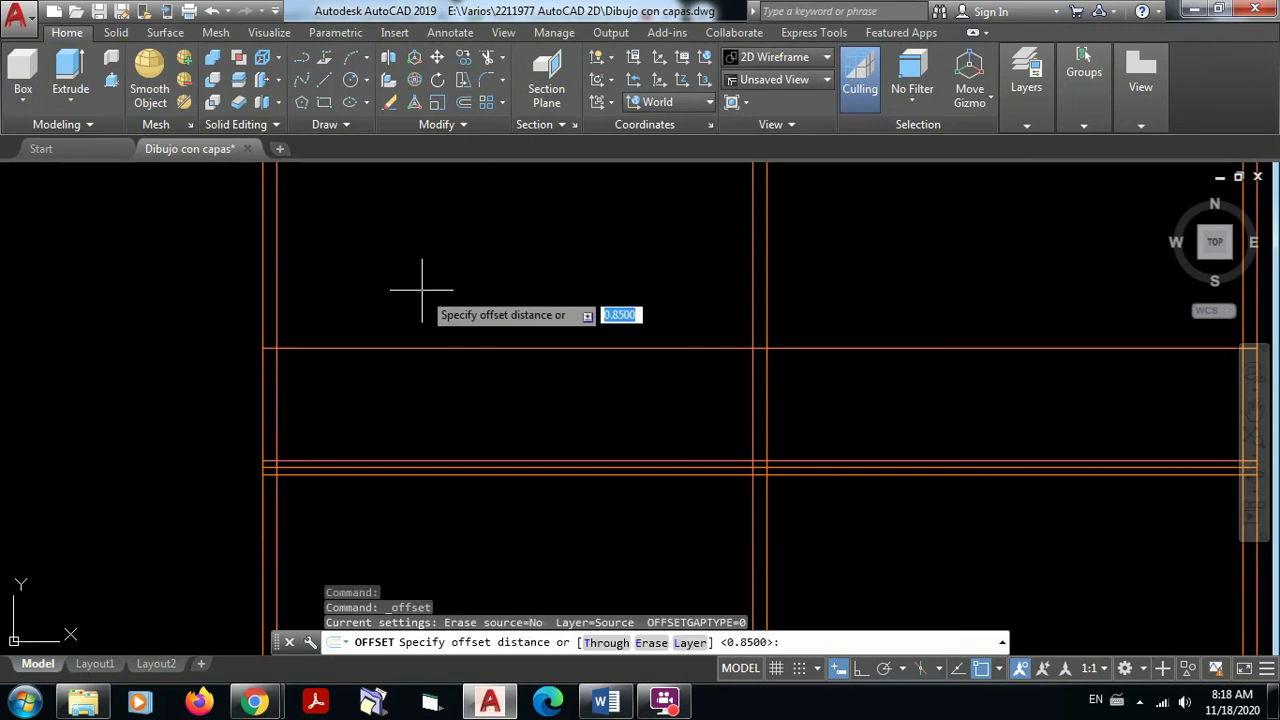
type("0.")
type("1")
key("Return")
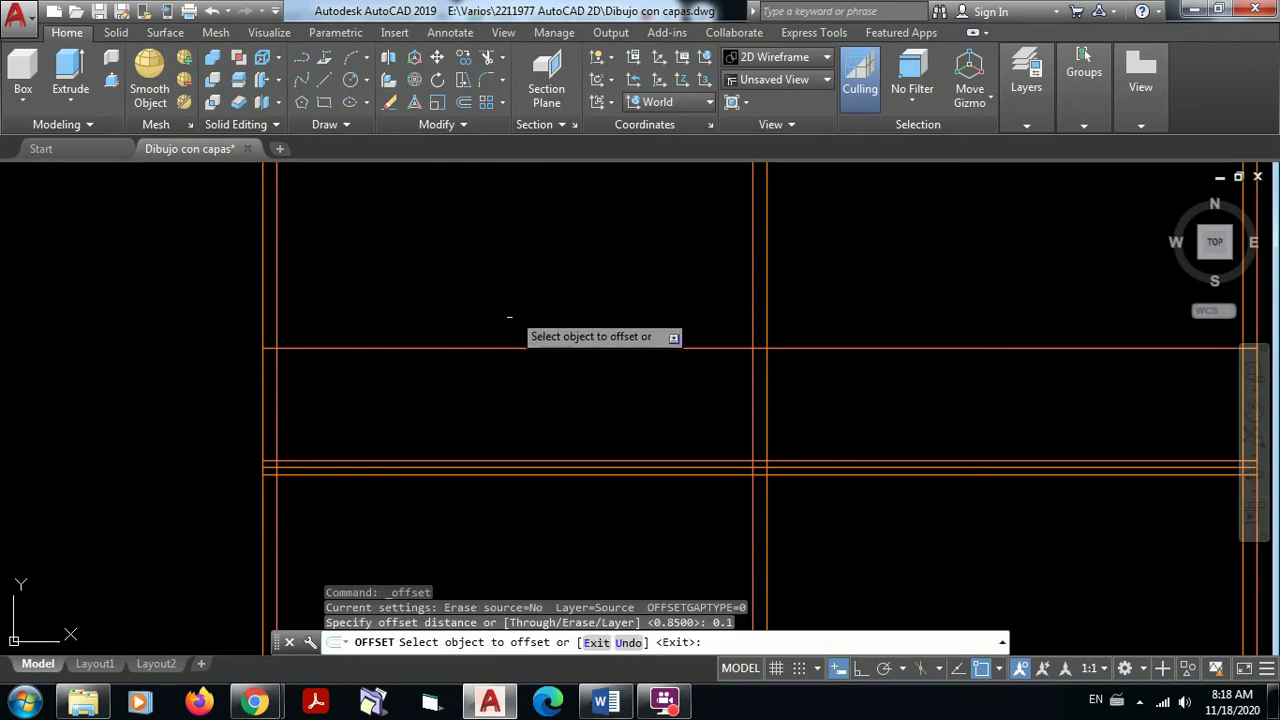
left_click(491, 347)
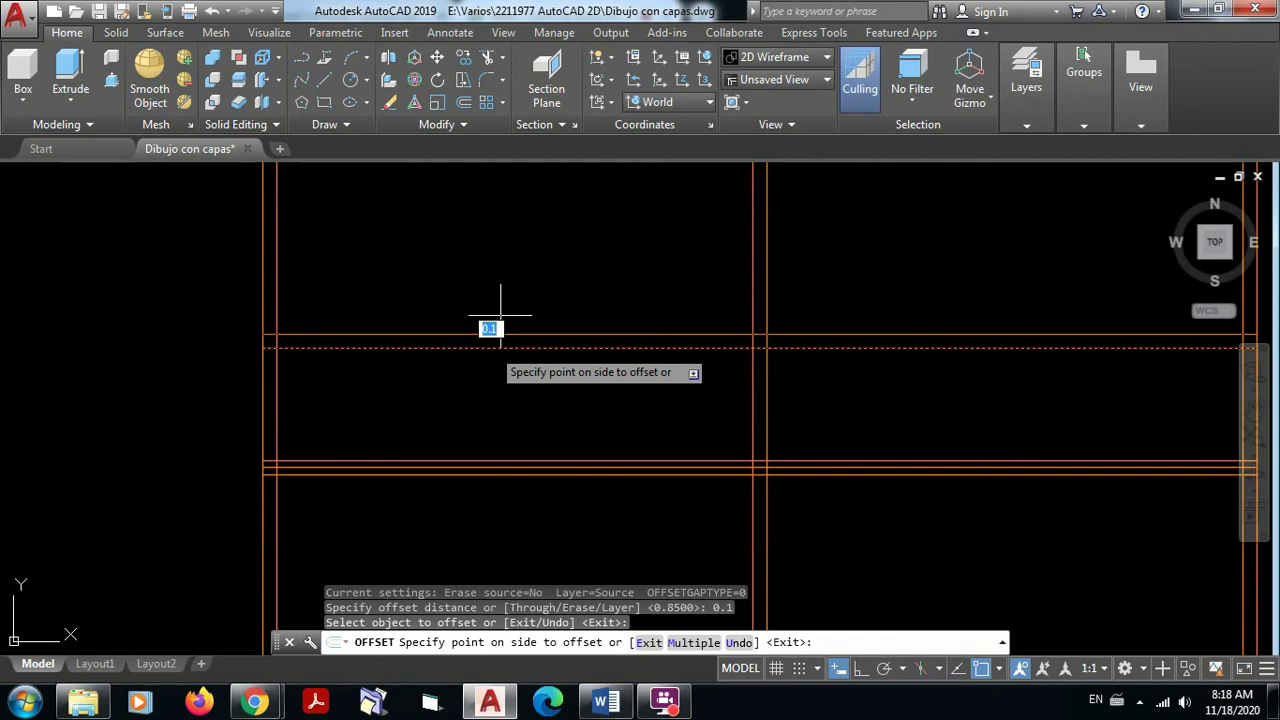
left_click(500, 314)
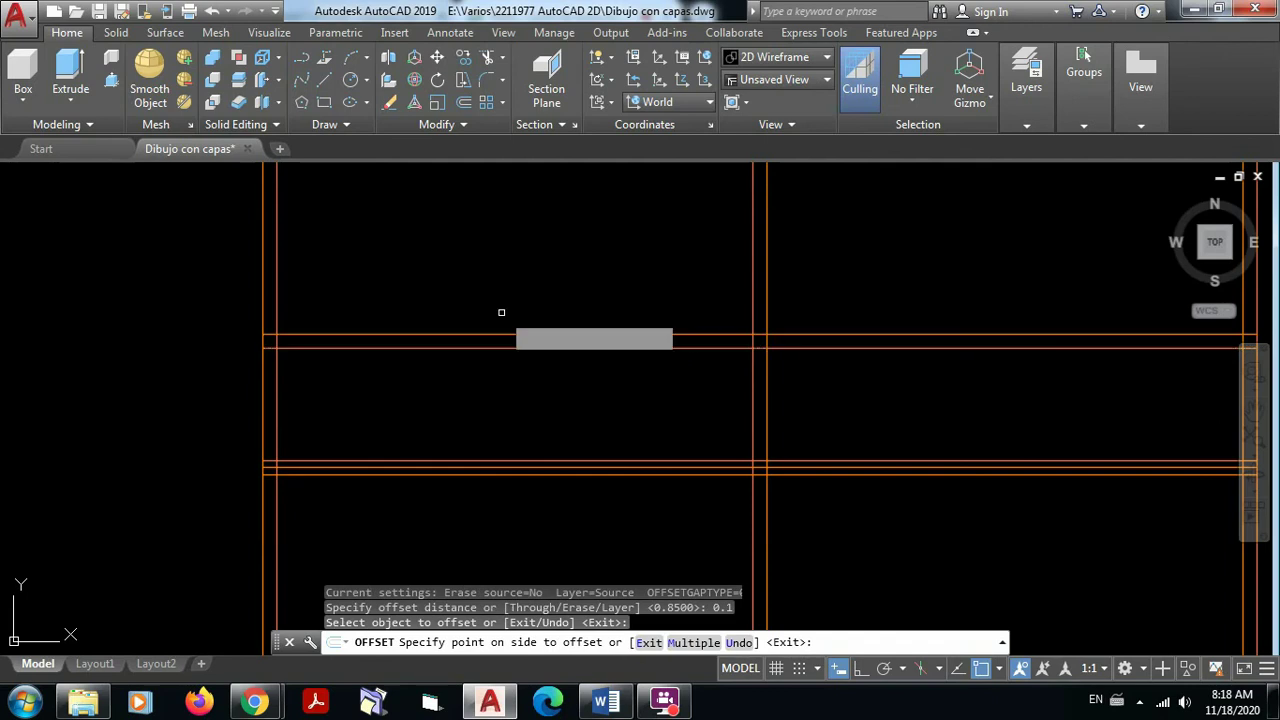
Offset the upper line of the new 0.1 thick partition 0.85 upward
left_click(465, 105)
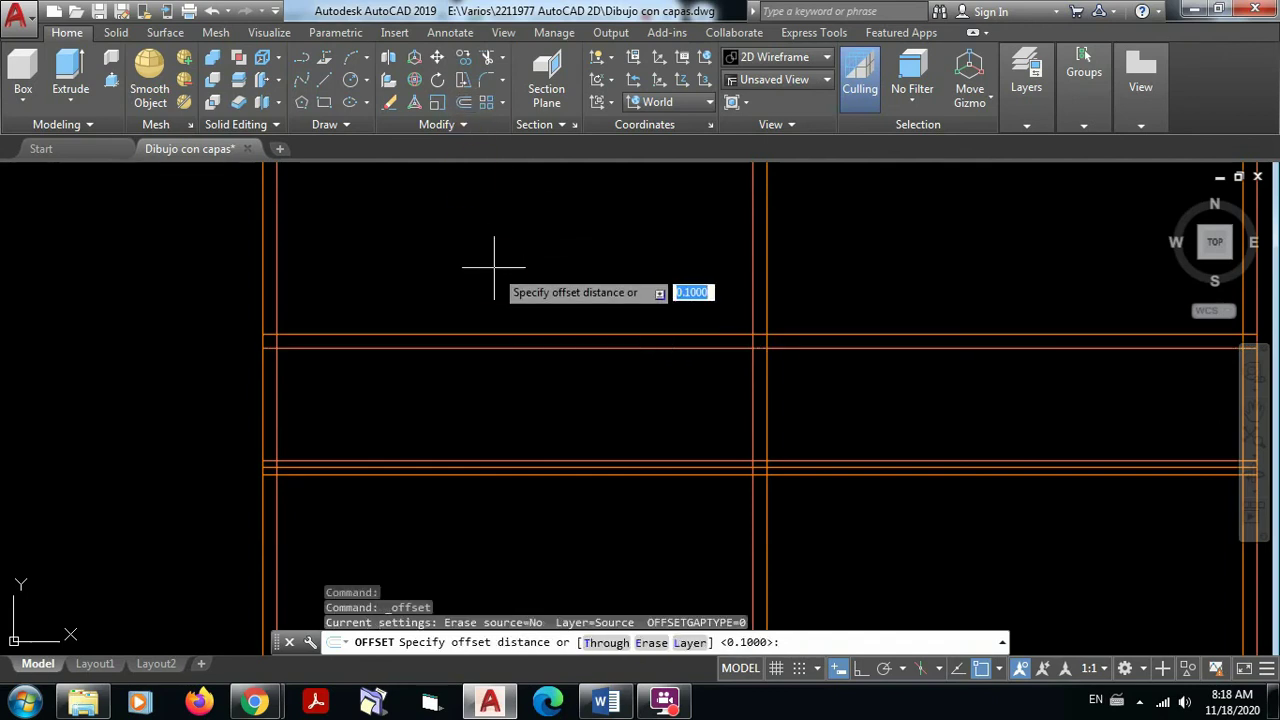
type("0.85")
key("Return")
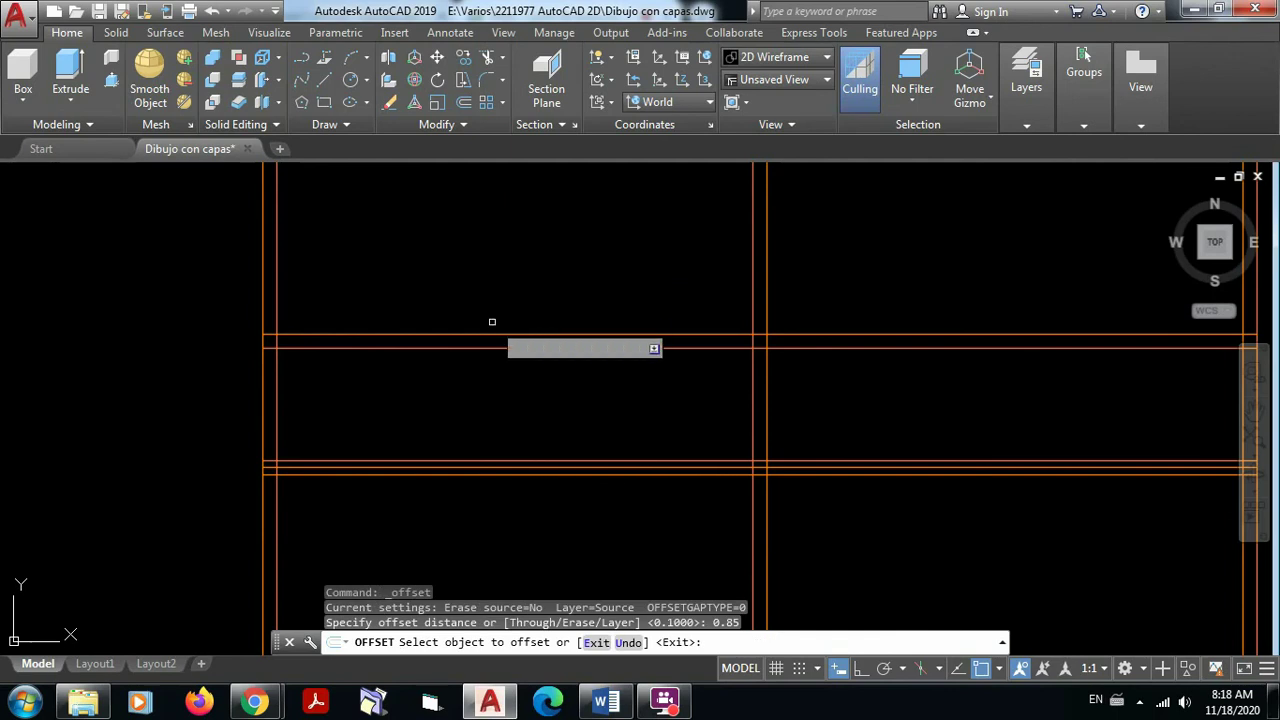
left_click(492, 335)
left_click(492, 333)
left_click(492, 334)
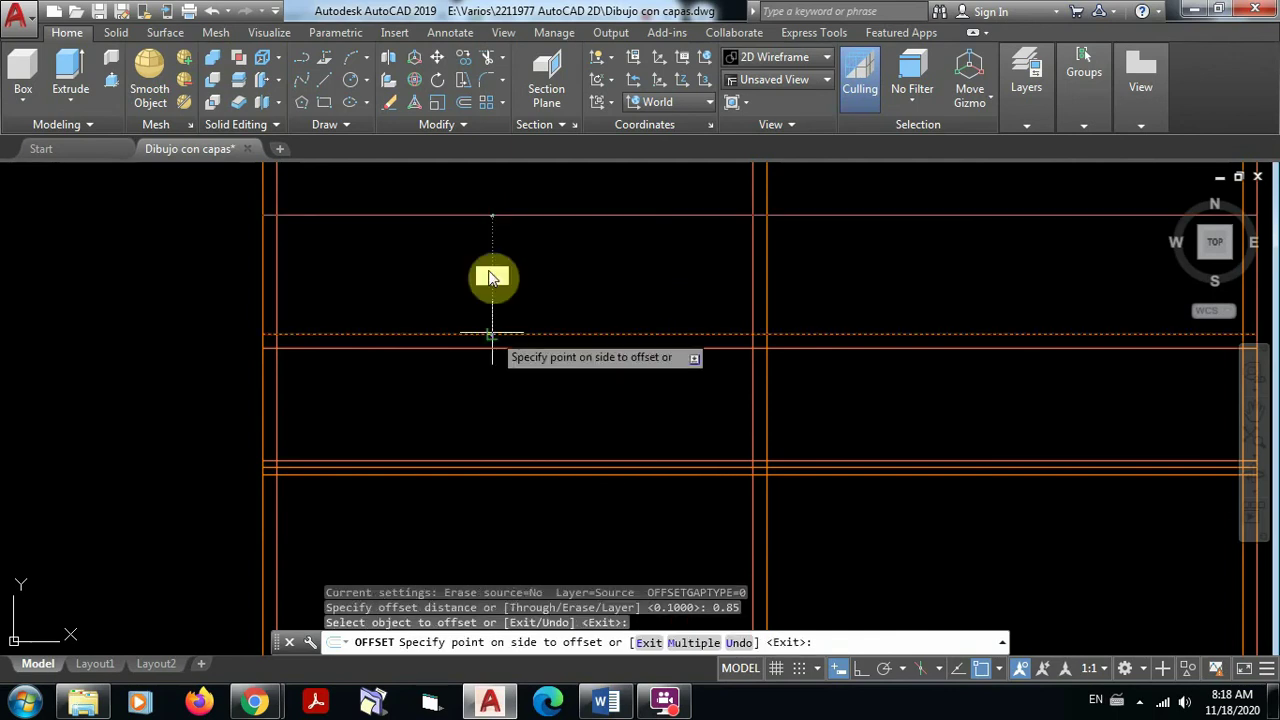
left_click(491, 262)
Offset the topmost new horizontal line 0.05 upward and end the Offset command
middle_click_drag(535, 274, 491, 384)
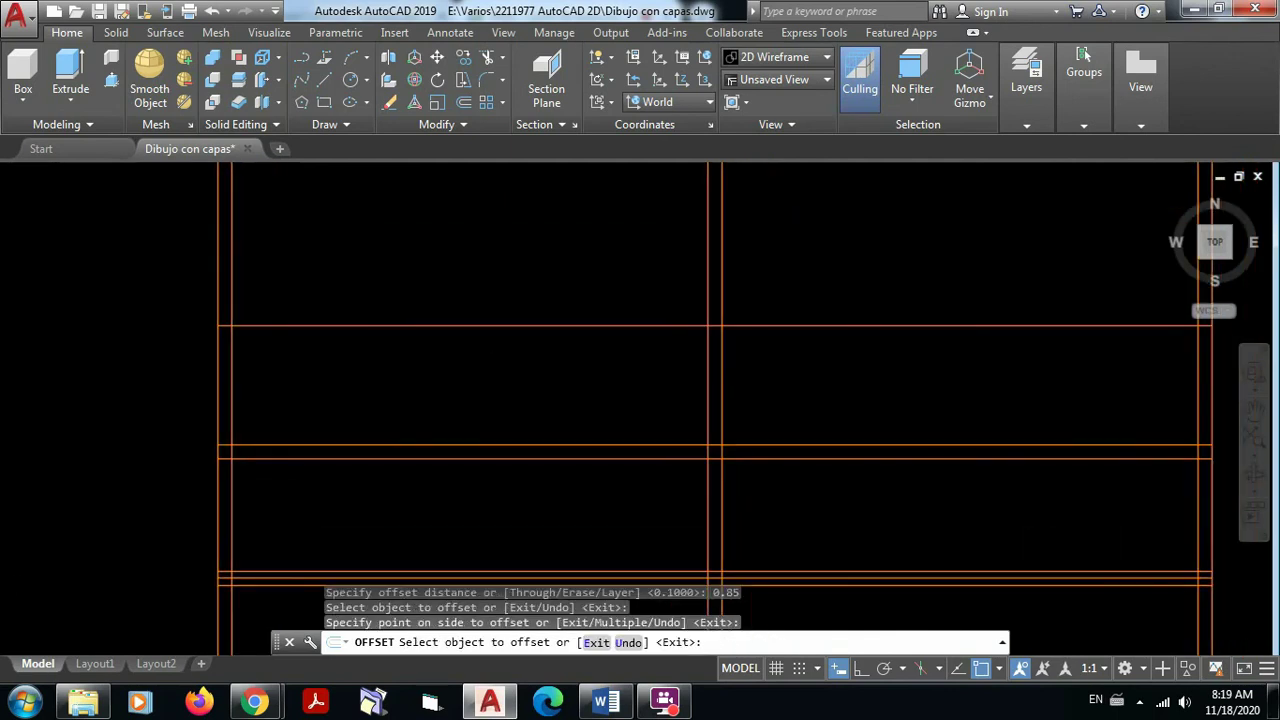
left_click(467, 106)
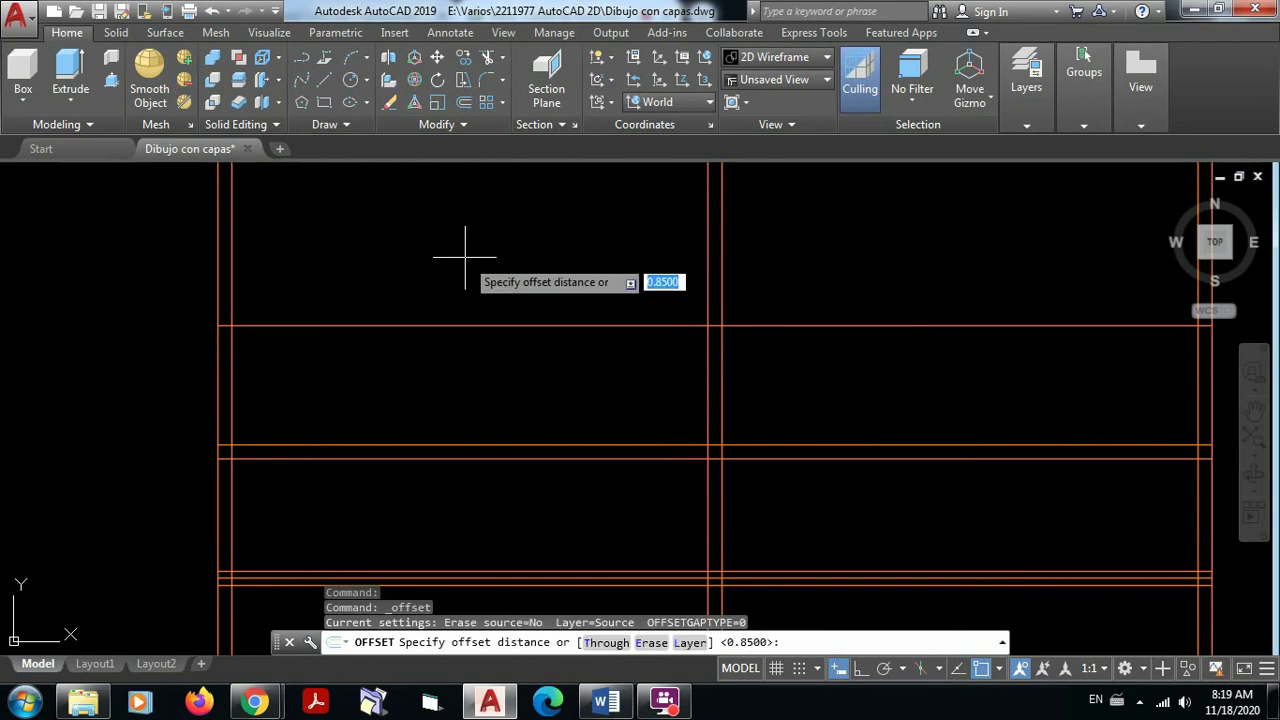
type("0.0")
key("Return")
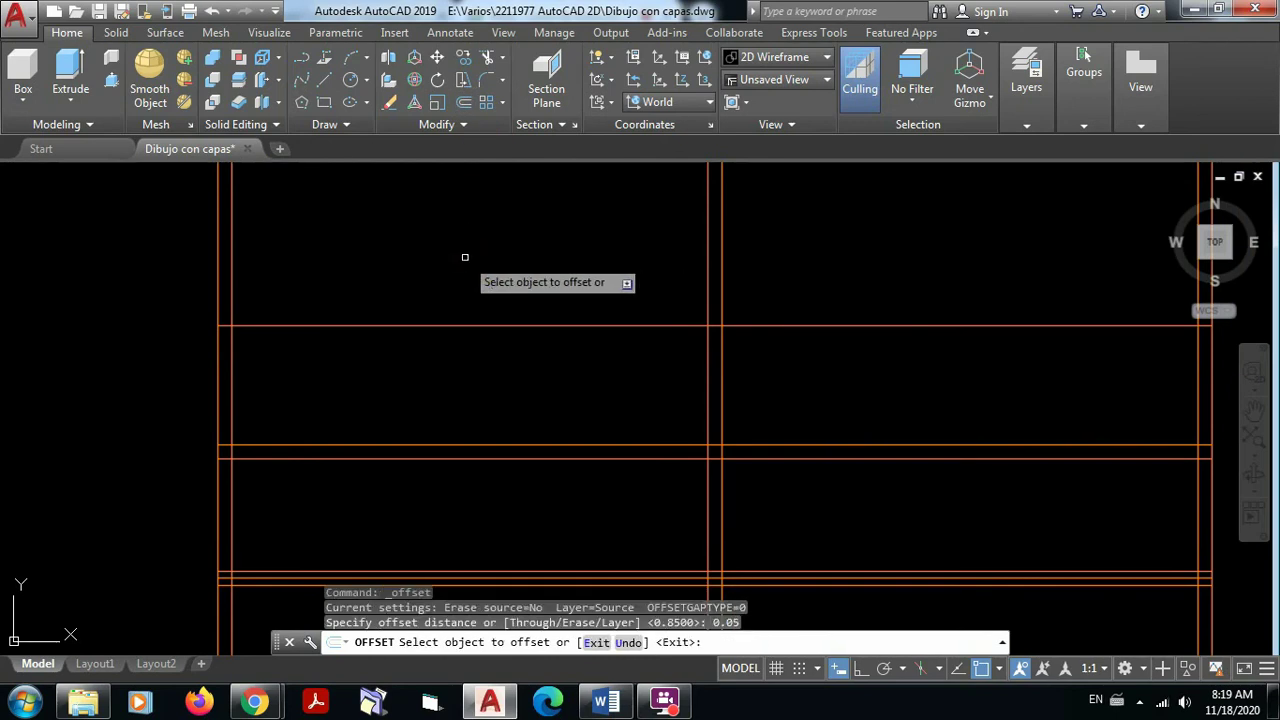
left_click(466, 323)
left_click(469, 294)
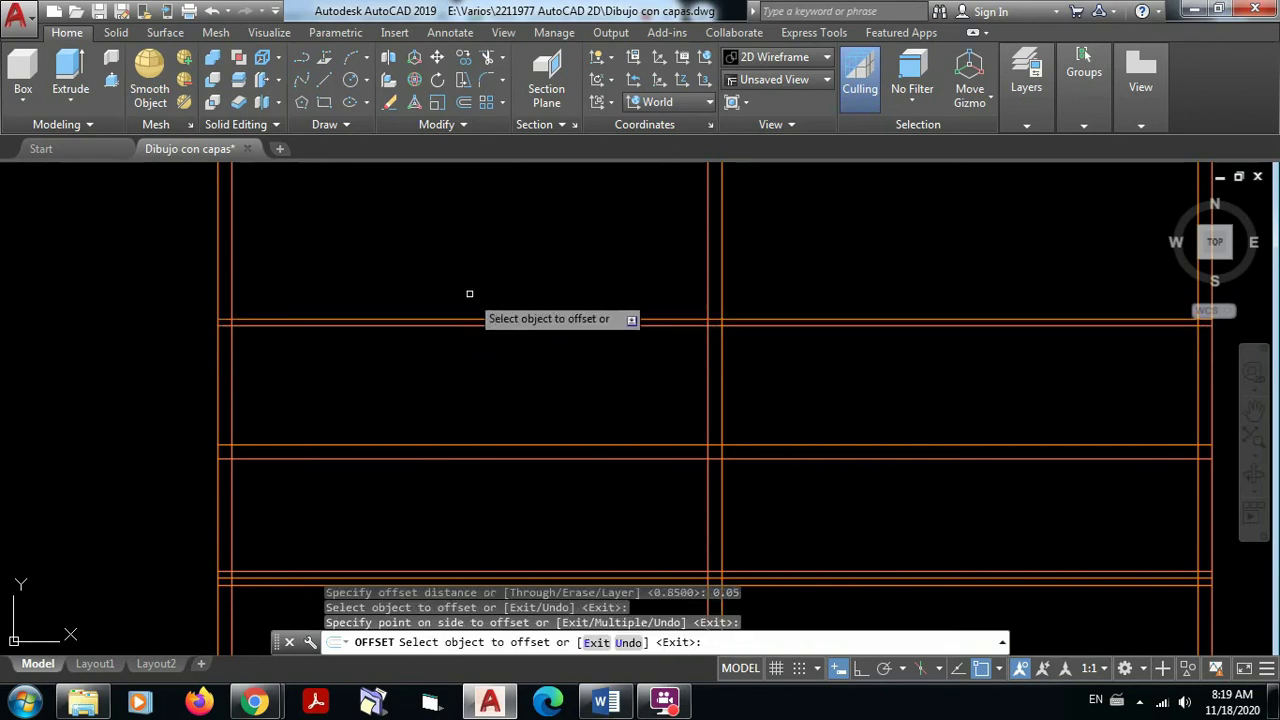
key("Escape")
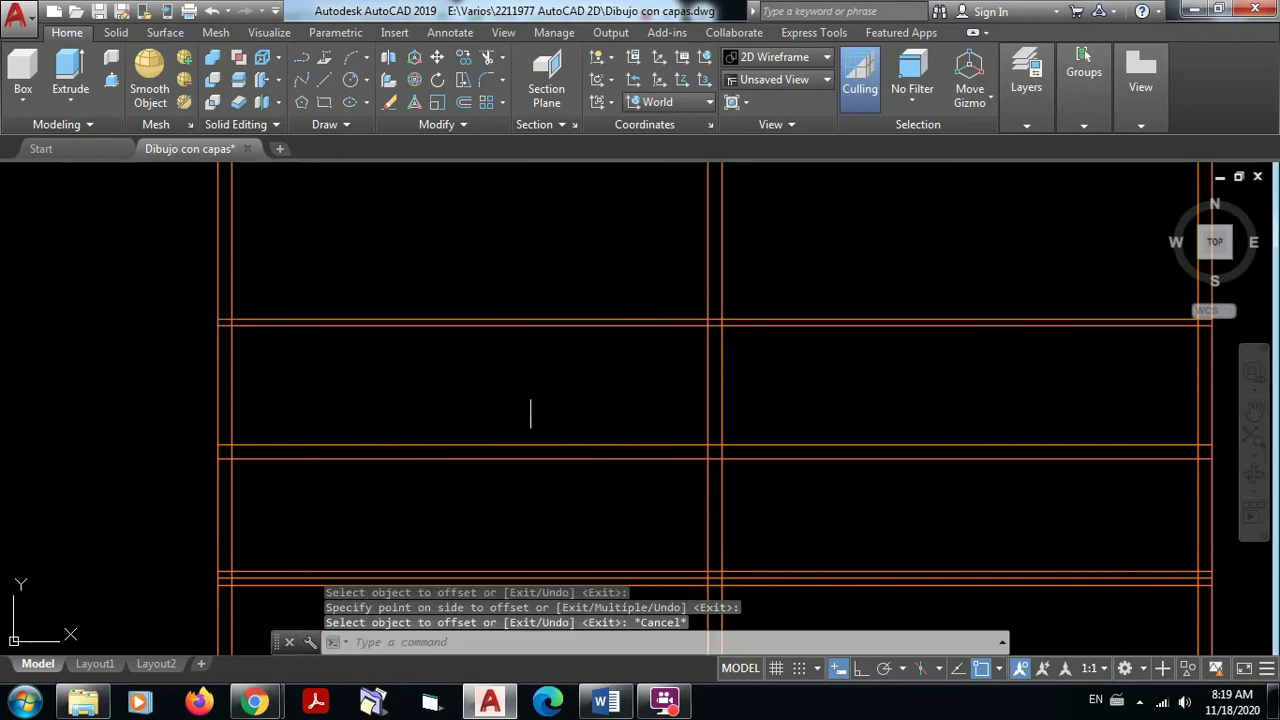
Offset the inner line of the left exterior wall 0.85 to the right, into the room
mouse_move(530, 412)
middle_mouse_down()
mouse_move(603, 294)
mouse_move(594, 338)
middle_mouse_up()
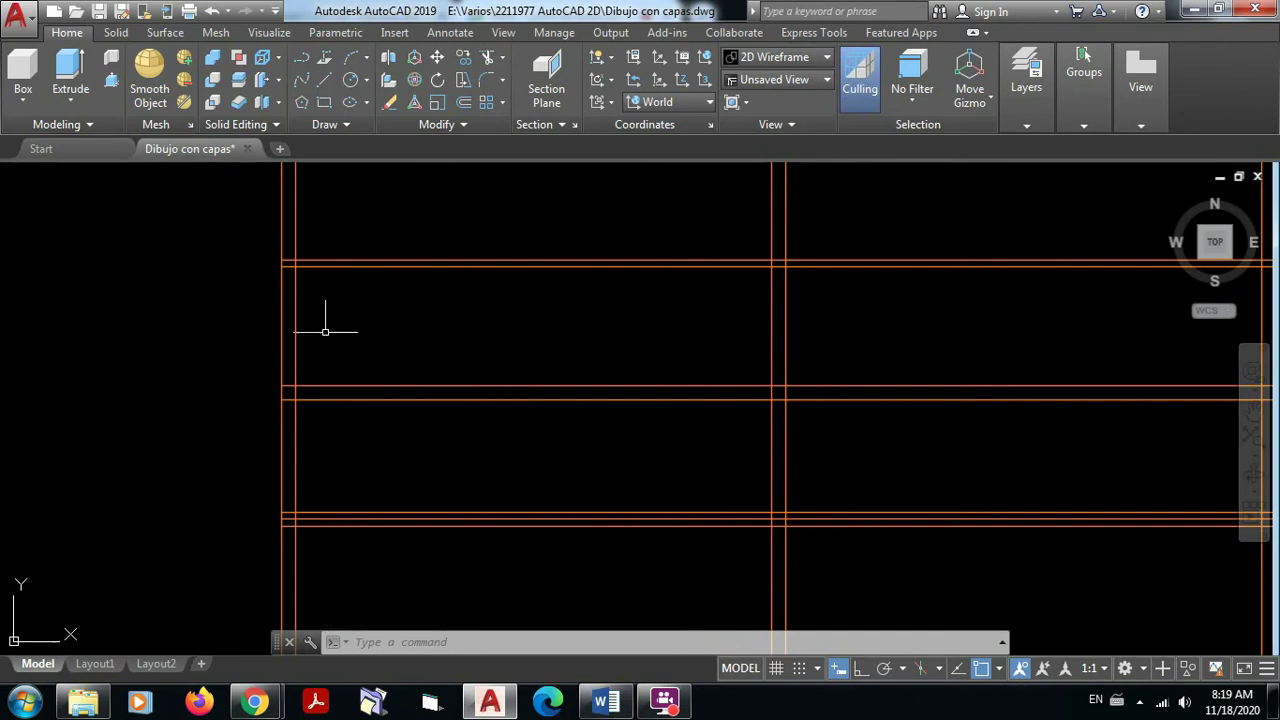
left_click(463, 102)
type("0")
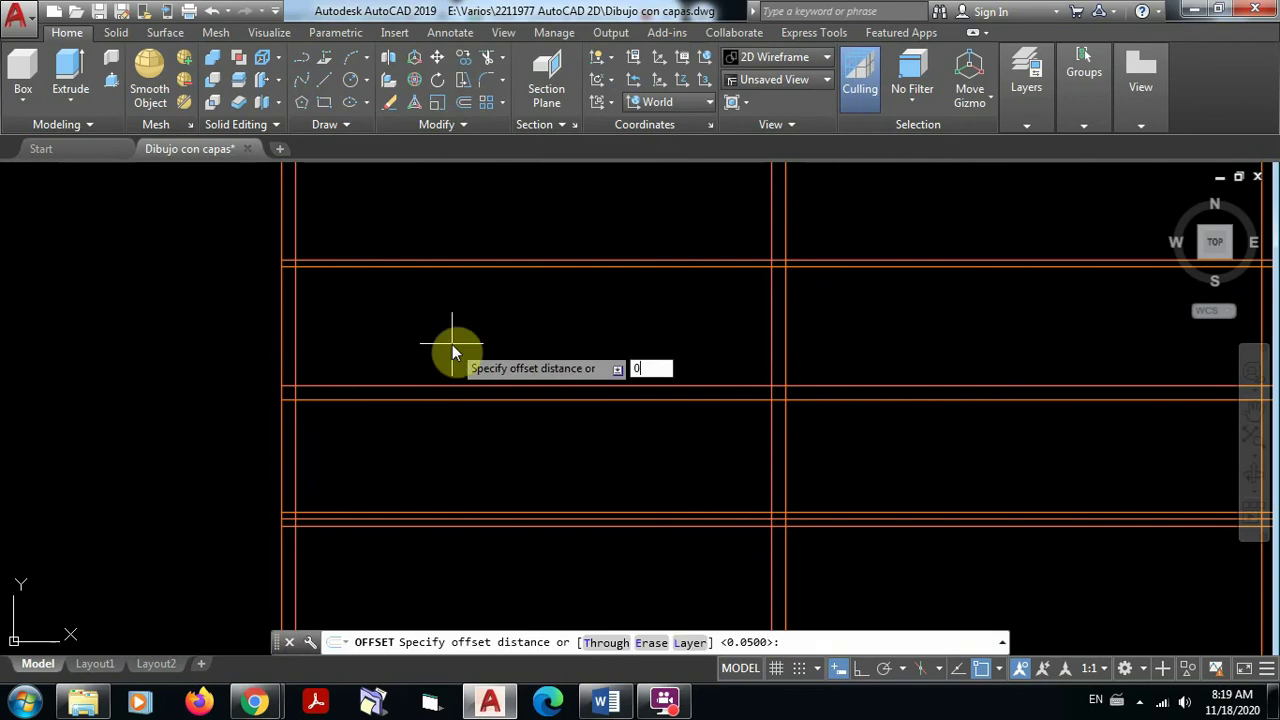
type(".85")
key("Return")
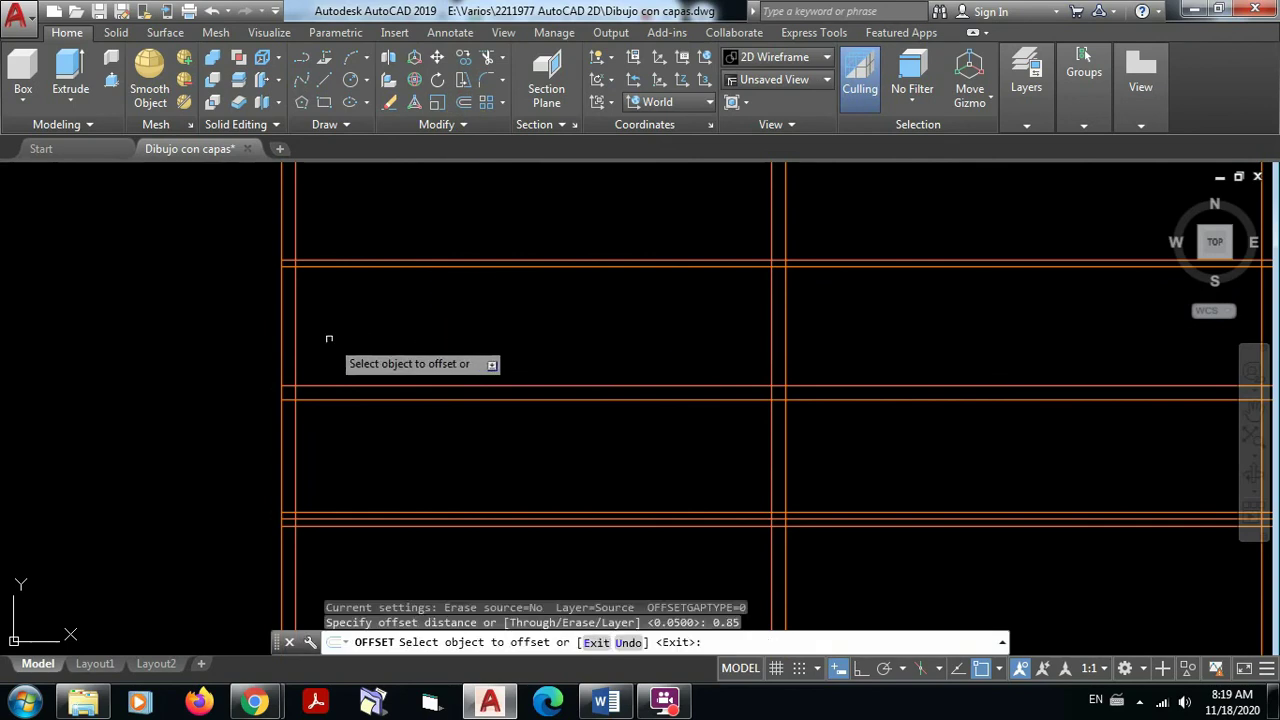
left_click(296, 340)
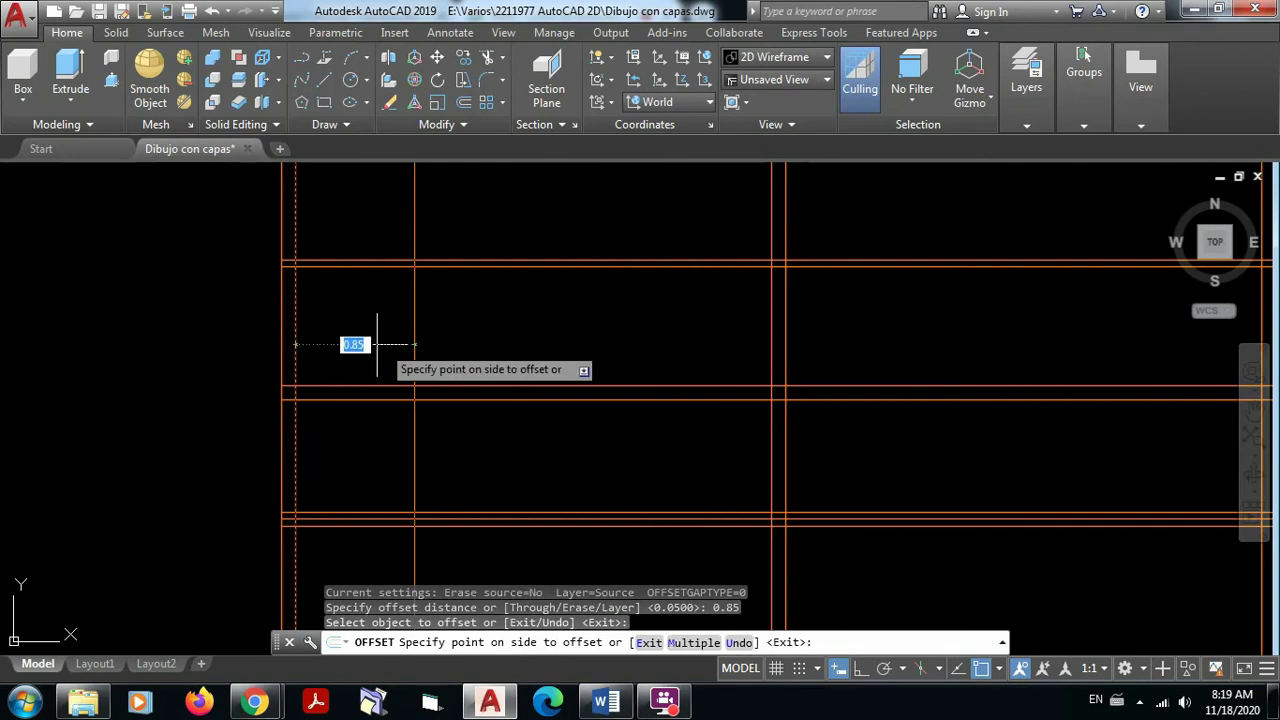
left_click(380, 343)
key("Escape")
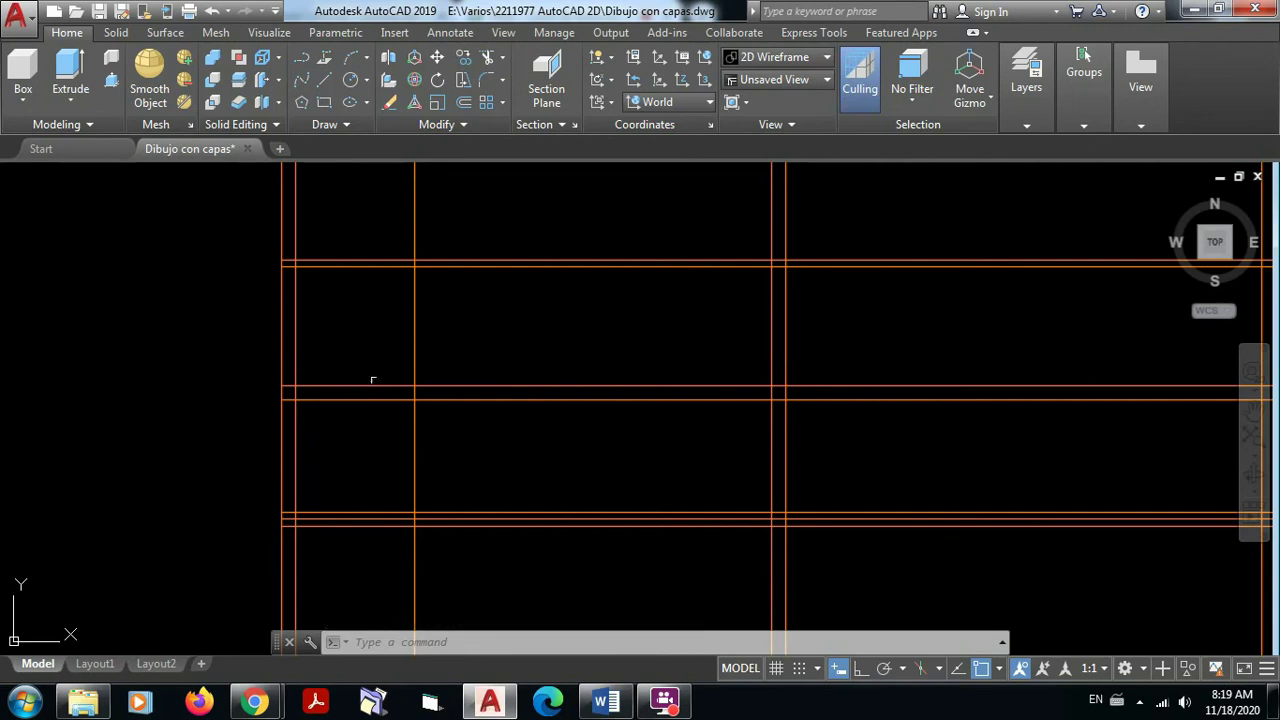
Trim both lines of the 0.1 thick partition between the left exterior wall and the new vertical line
left_click(489, 60)
left_click(442, 435)
left_click(387, 378)
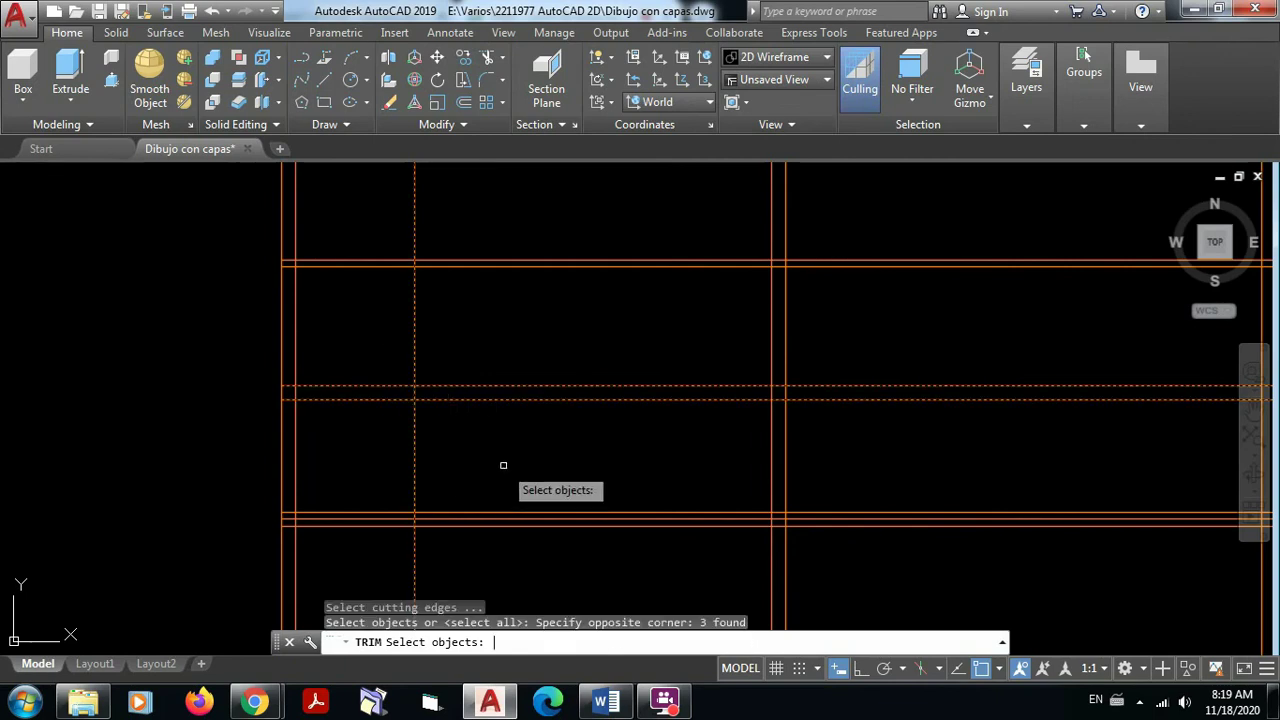
key("Return")
left_click(349, 420)
left_click(332, 352)
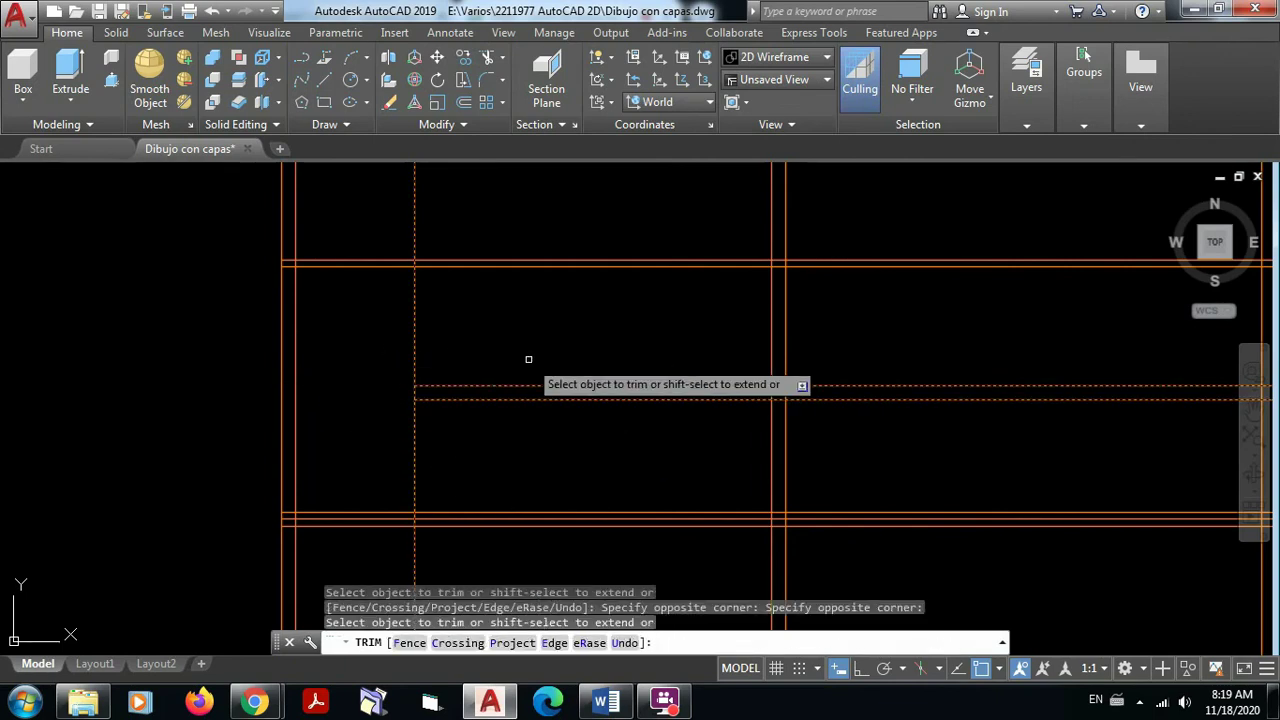
key("Escape")
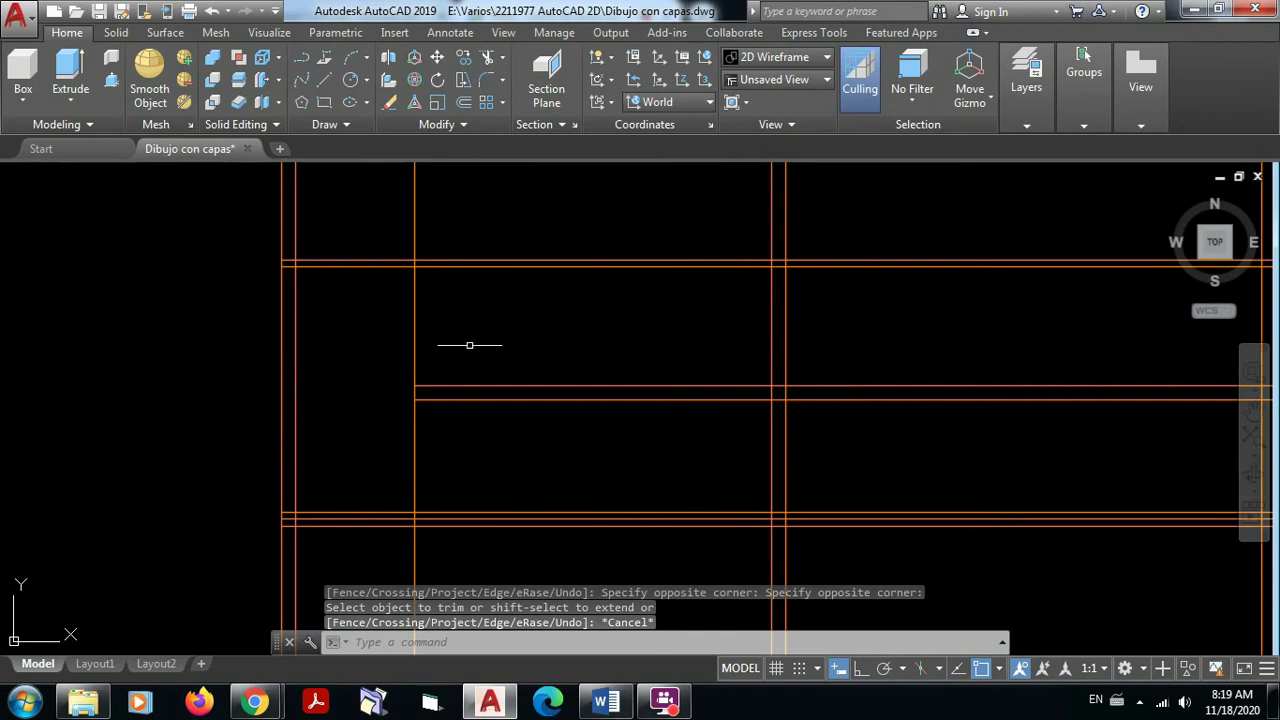
Start a Trim with the middle line of the fourth horizontal wall as cutting edge
scroll(452, 322, "up", 2)
mouse_move(457, 320)
middle_mouse_down()
mouse_move(415, 230)
mouse_move(375, 300)
mouse_move(383, 221)
middle_mouse_up()
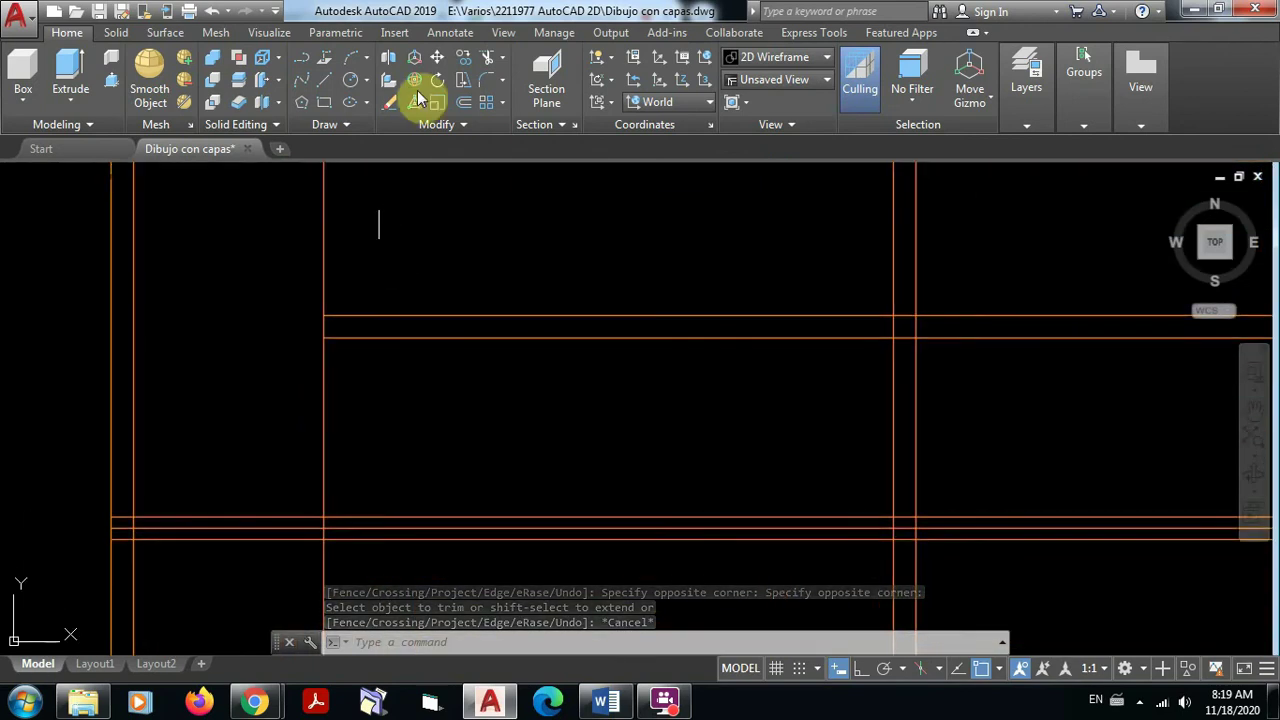
left_click(487, 58)
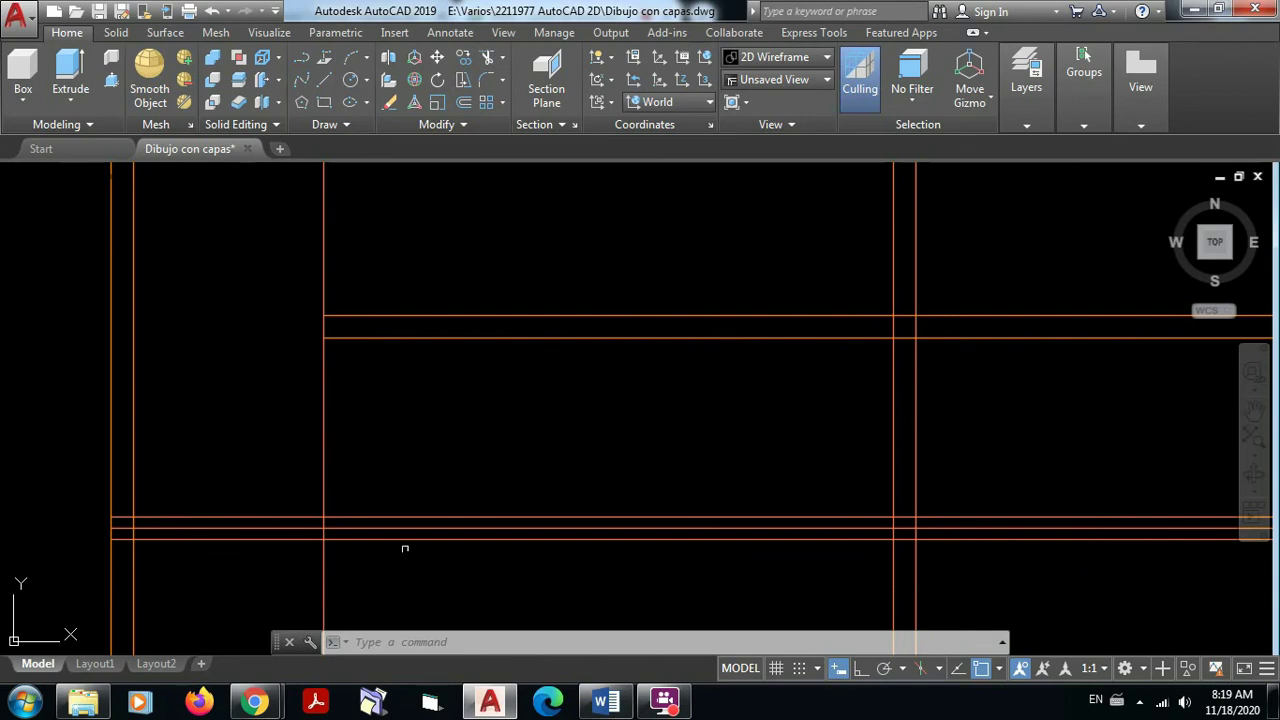
left_click(343, 520)
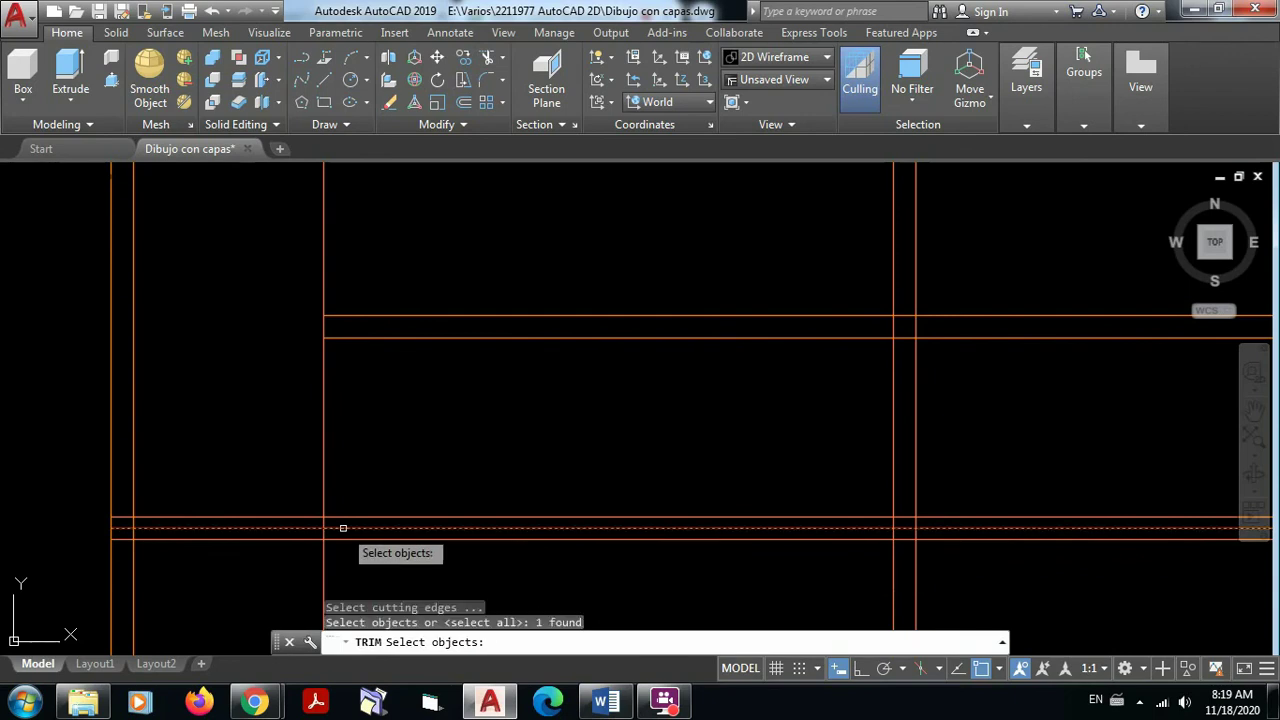
Trim the vertical line beside the leftmost wall so it spans only between the lower line of the upper pair and the middle line of the lower three
scroll(497, 457, "down", 2)
middle_click_drag(497, 457, 478, 579)
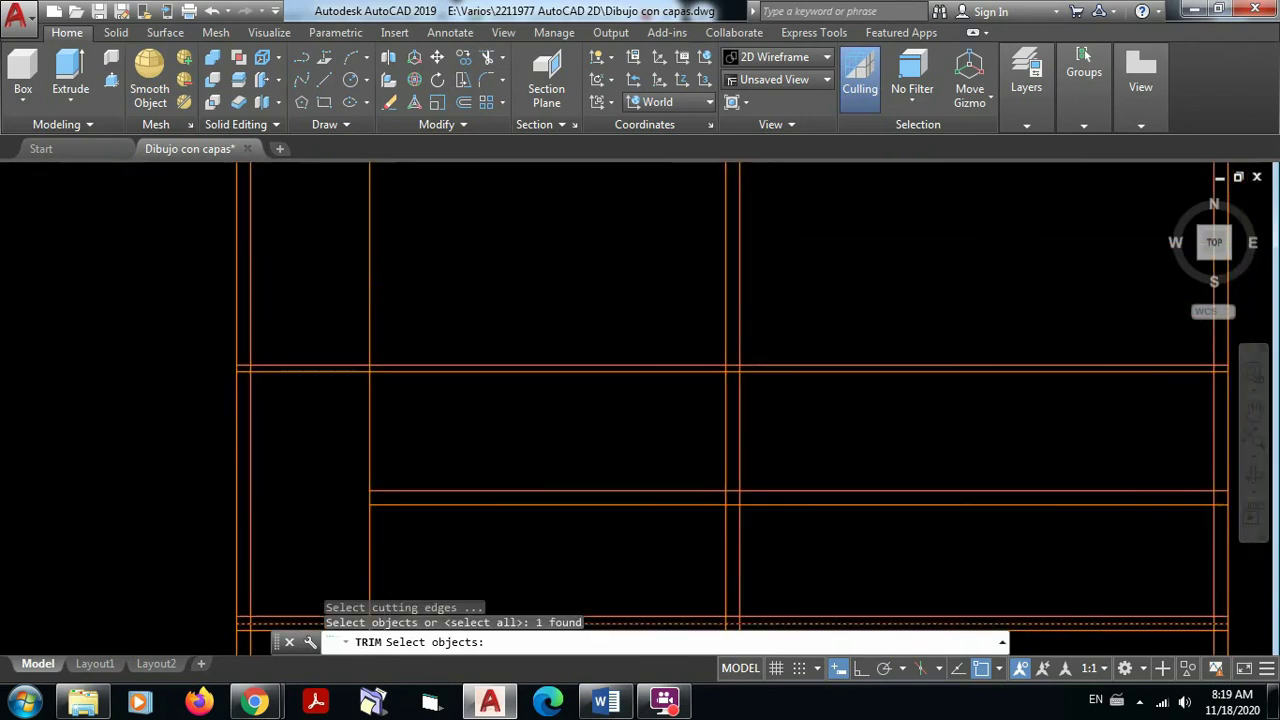
left_click(384, 371)
key("Return")
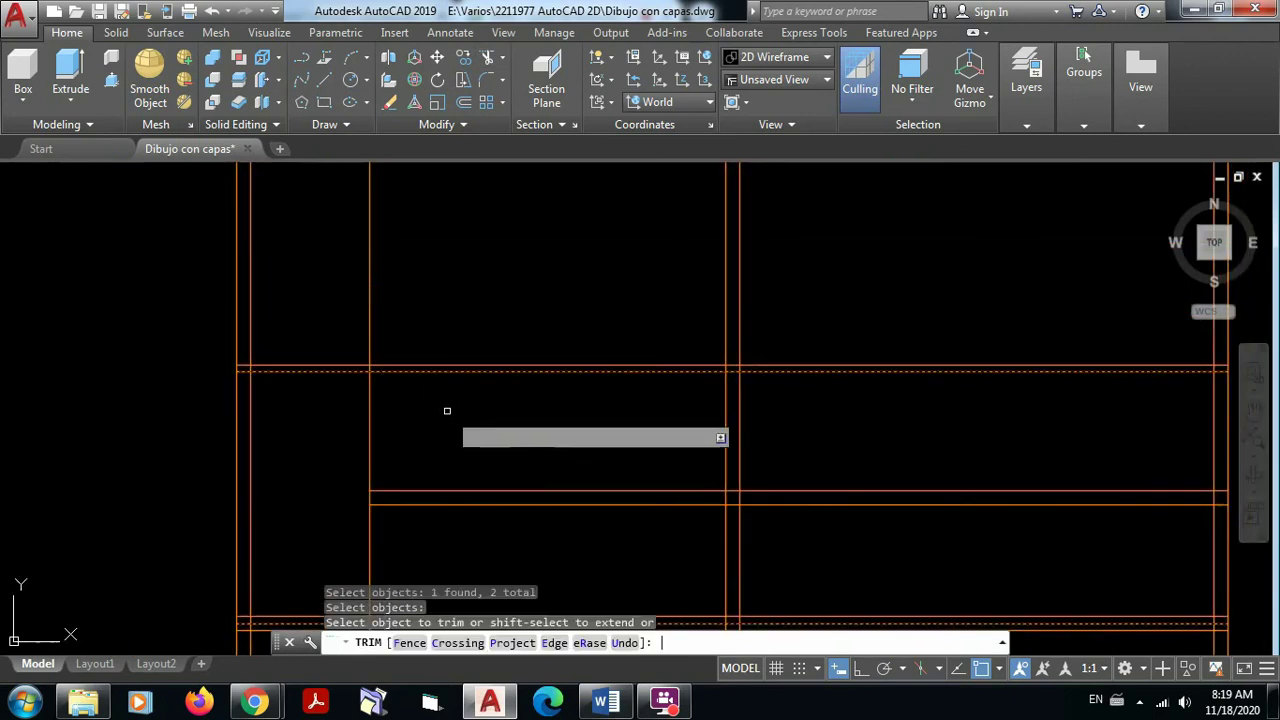
left_click(423, 289)
left_click(324, 258)
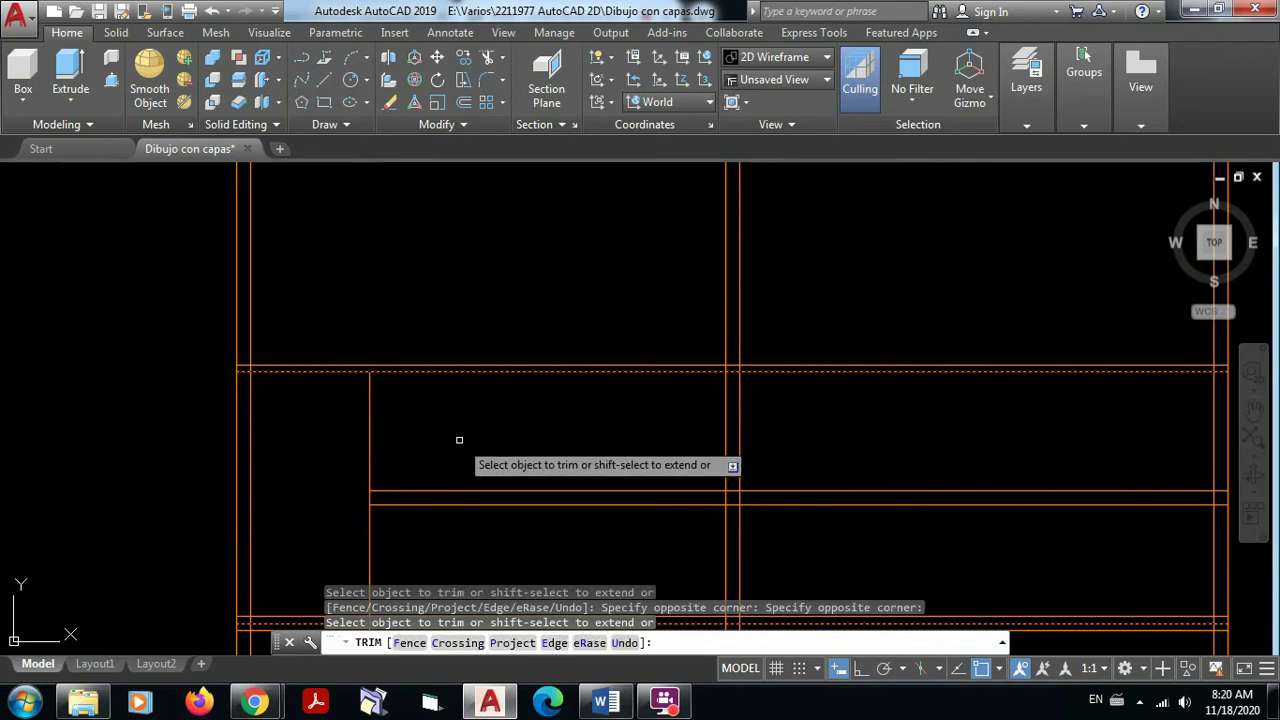
middle_click_drag(466, 443, 474, 289)
left_click(422, 520)
left_click(348, 497)
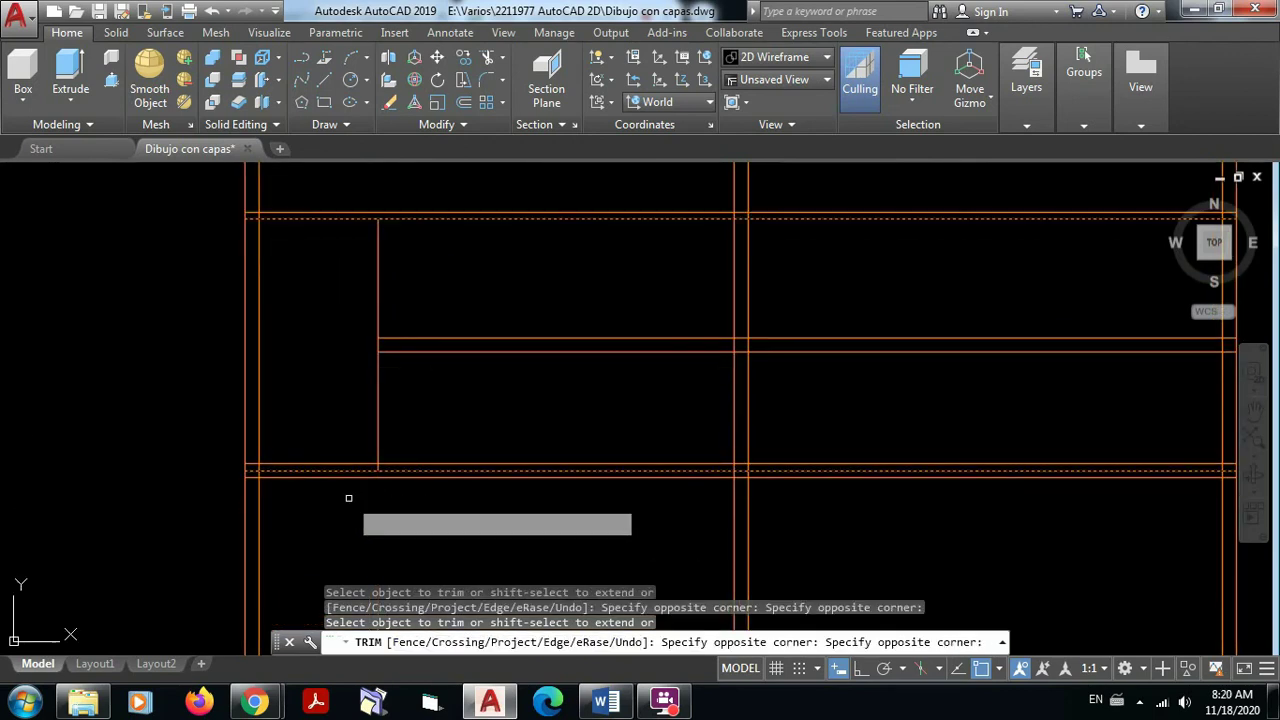
key("Escape")
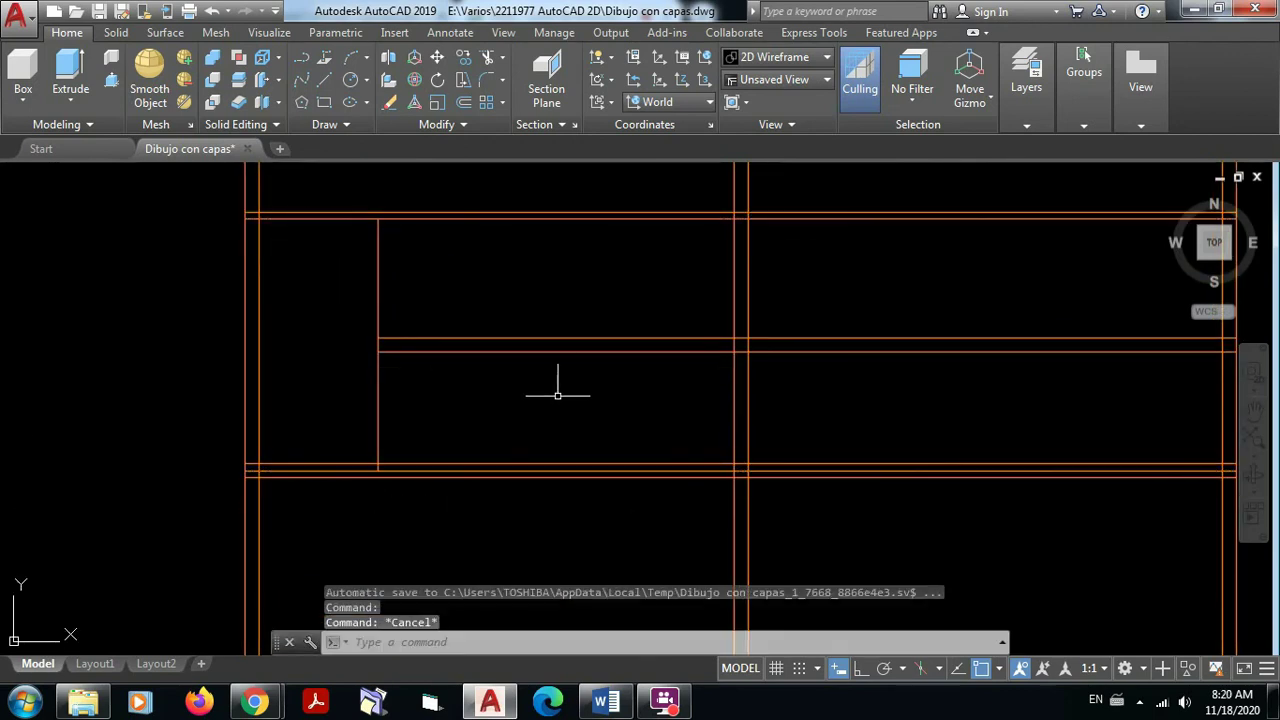
Offset the trimmed vertical line six times in succession to the right, 0.25 apart, to form the stair treads
scroll(556, 400, "down", 2)
middle_click_drag(566, 409, 540, 455)
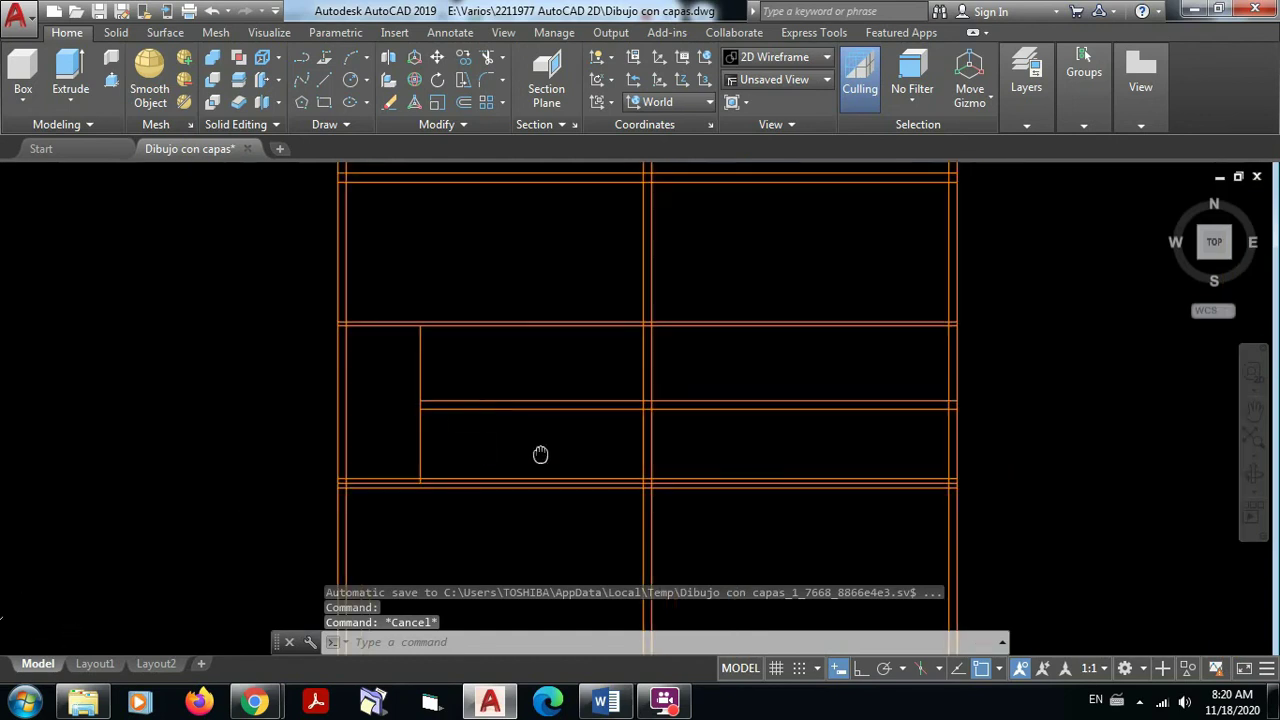
scroll(424, 348, "up", 4)
mouse_move(424, 349)
middle_mouse_down()
mouse_move(437, 314)
mouse_move(420, 271)
mouse_move(410, 301)
middle_mouse_up()
scroll(450, 298, "down", 2)
left_click(464, 102)
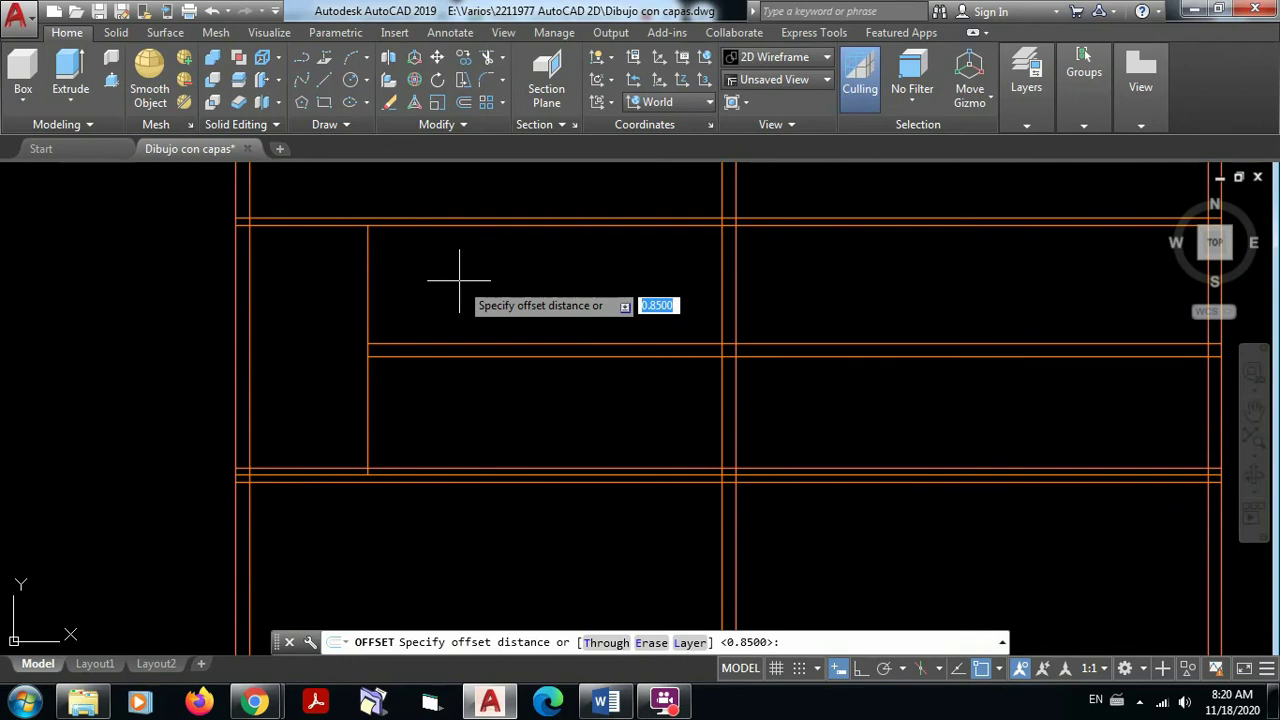
type("0.25")
key("Return")
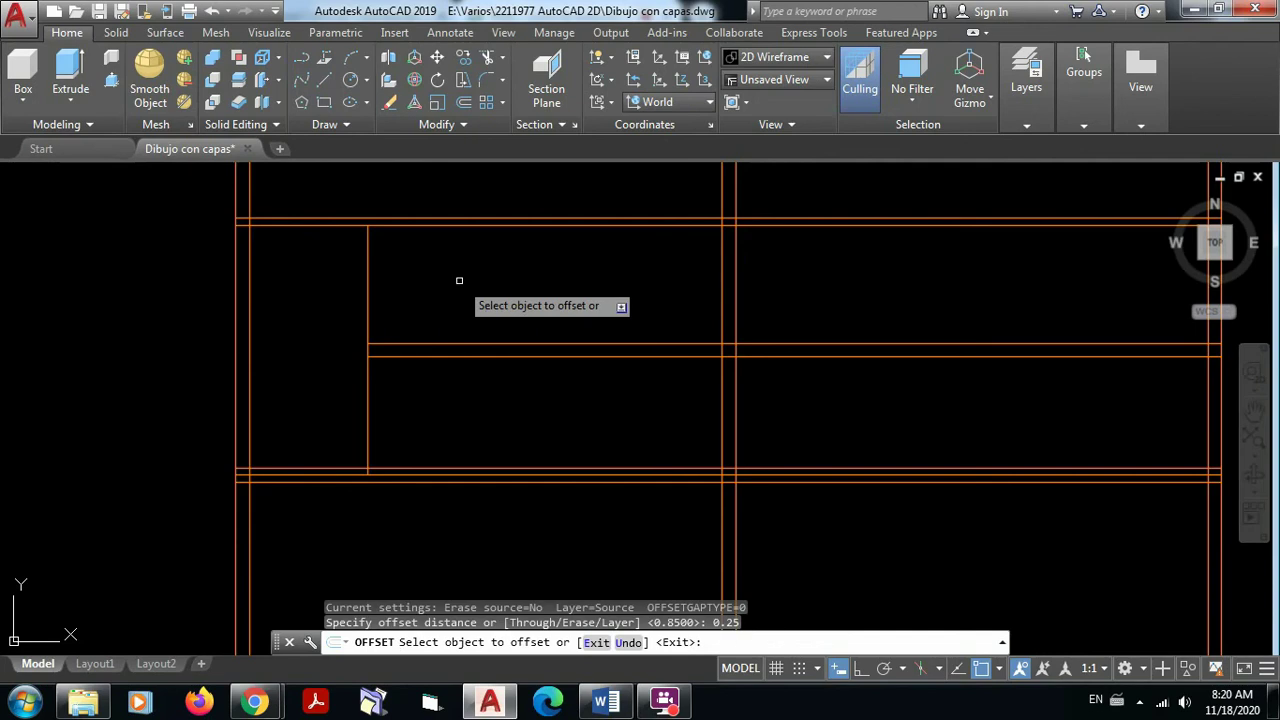
left_click(367, 284)
left_click(425, 286)
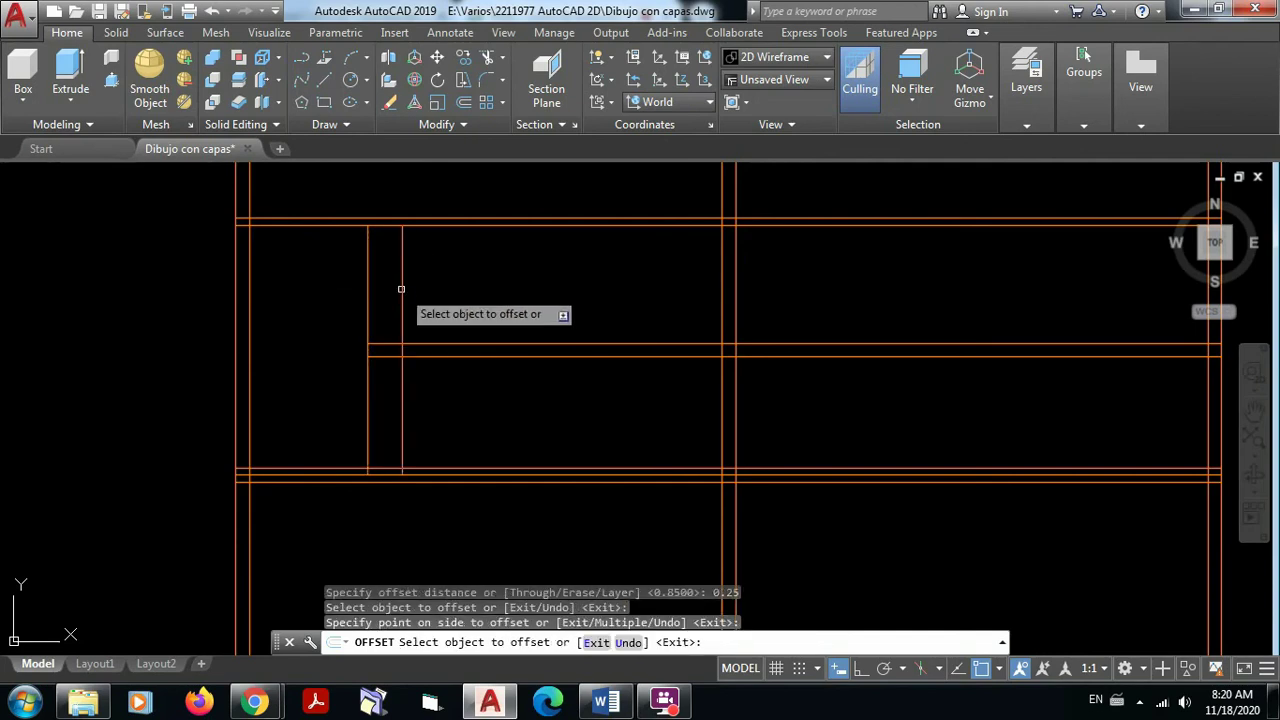
left_click(401, 289)
left_click(420, 289)
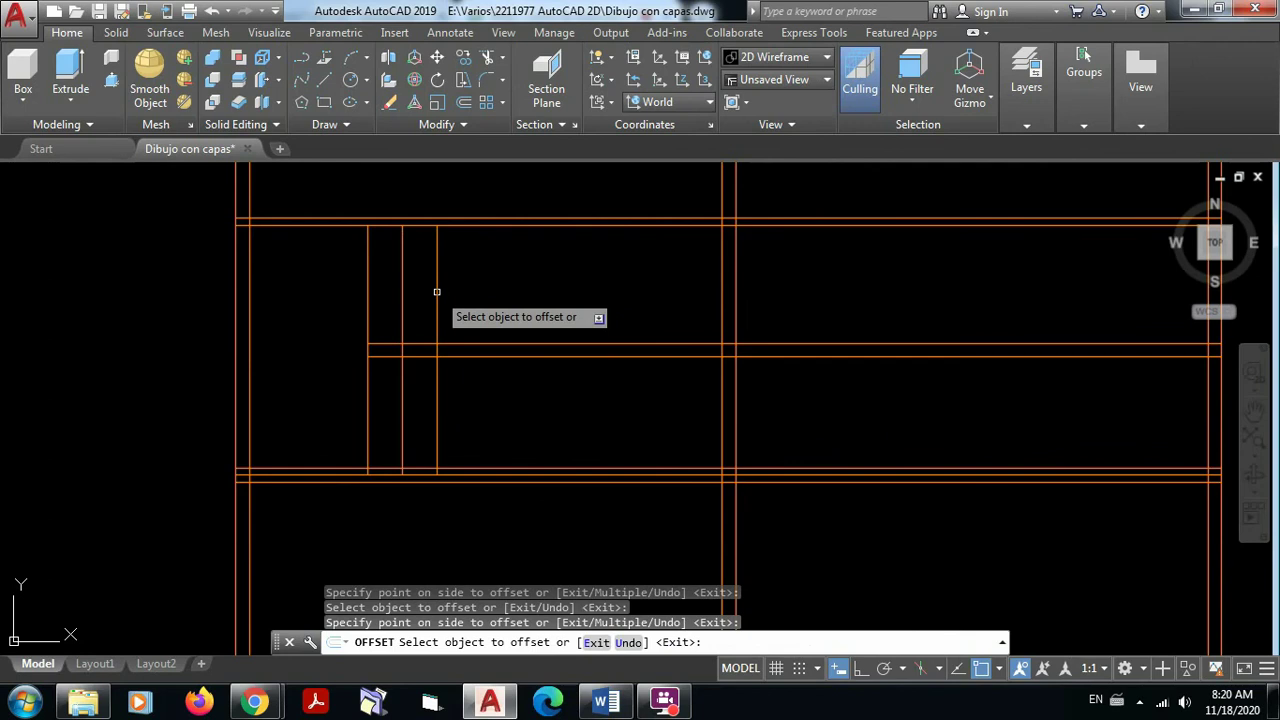
left_click(437, 289)
left_click(510, 299)
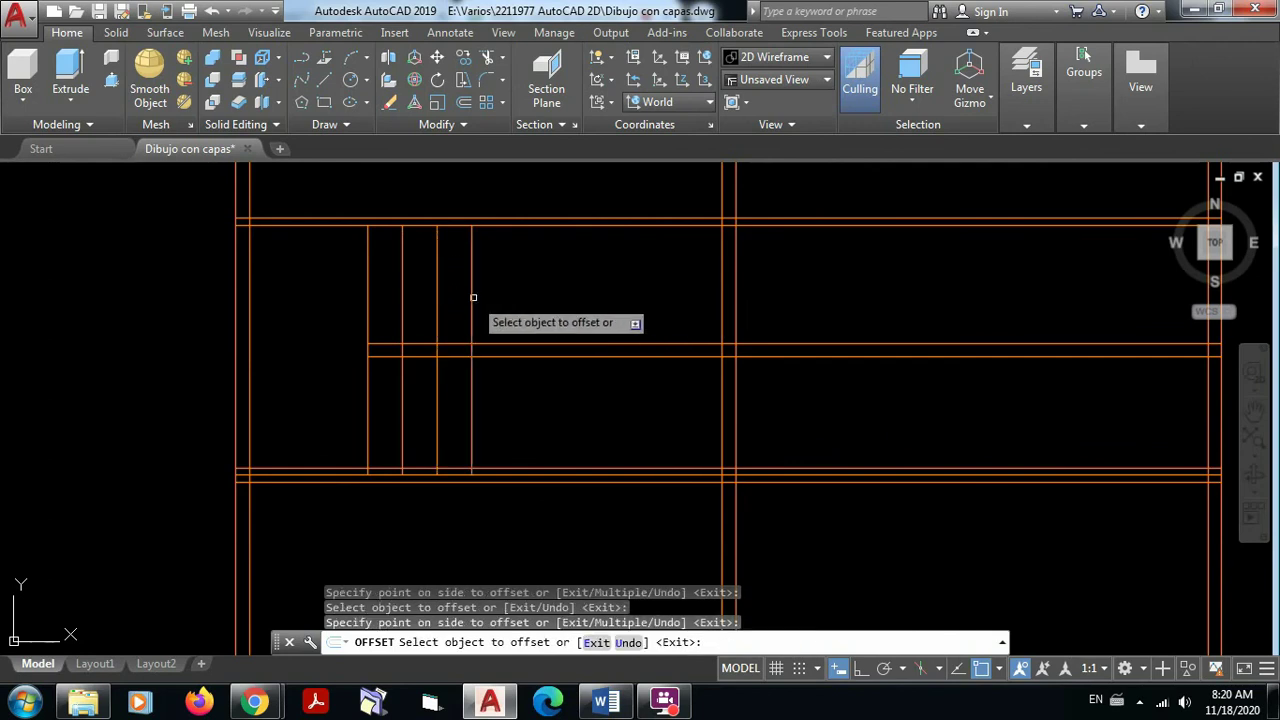
left_click(471, 294)
left_click(515, 302)
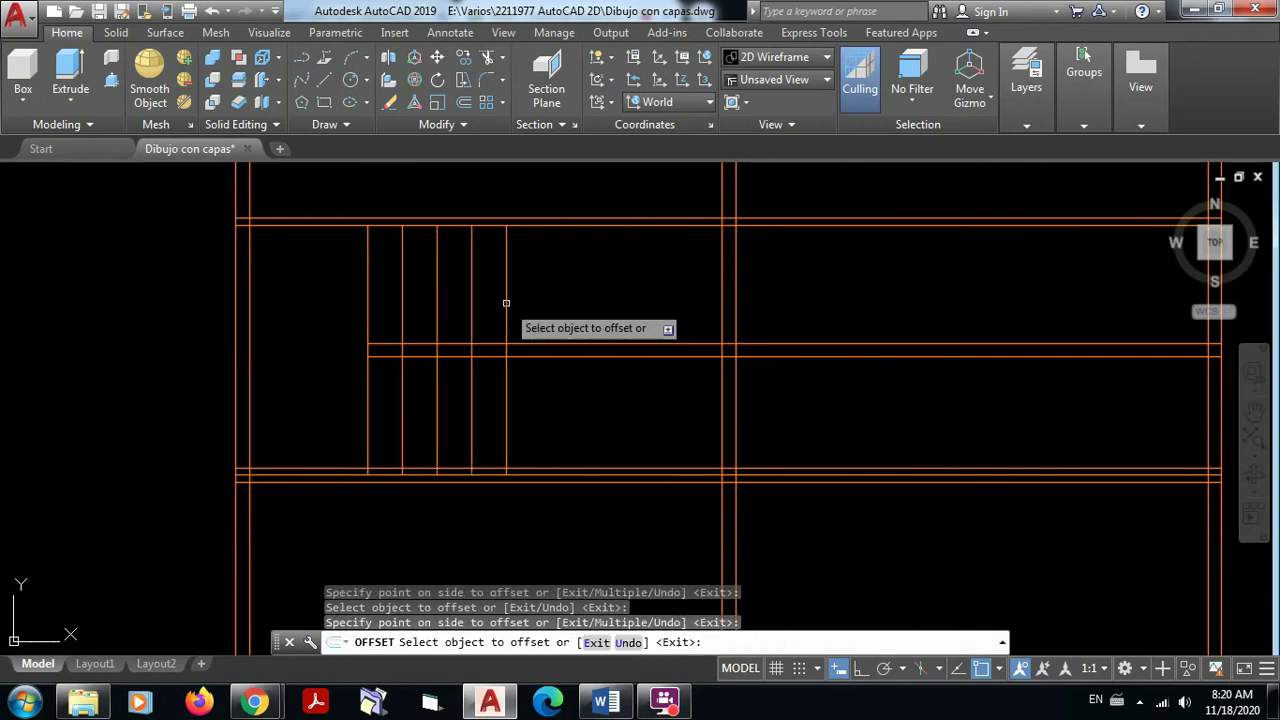
left_click(506, 302)
left_click(530, 302)
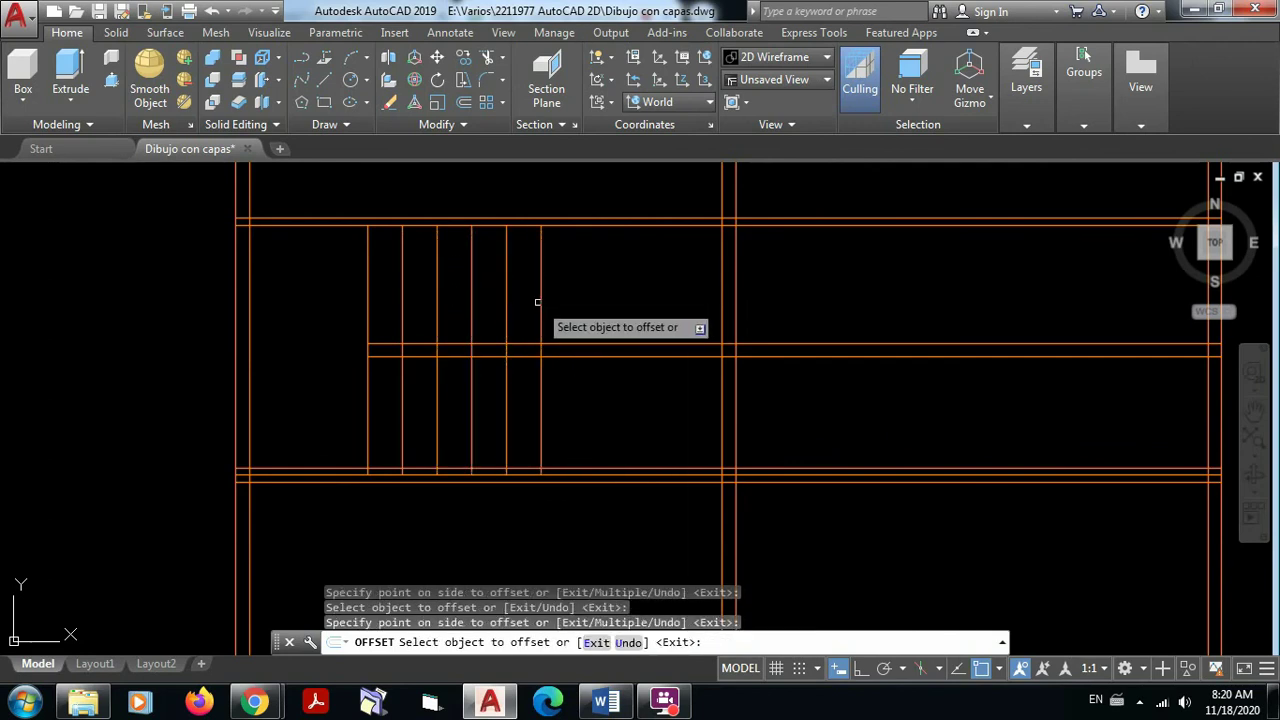
left_click(540, 301)
left_click(570, 309)
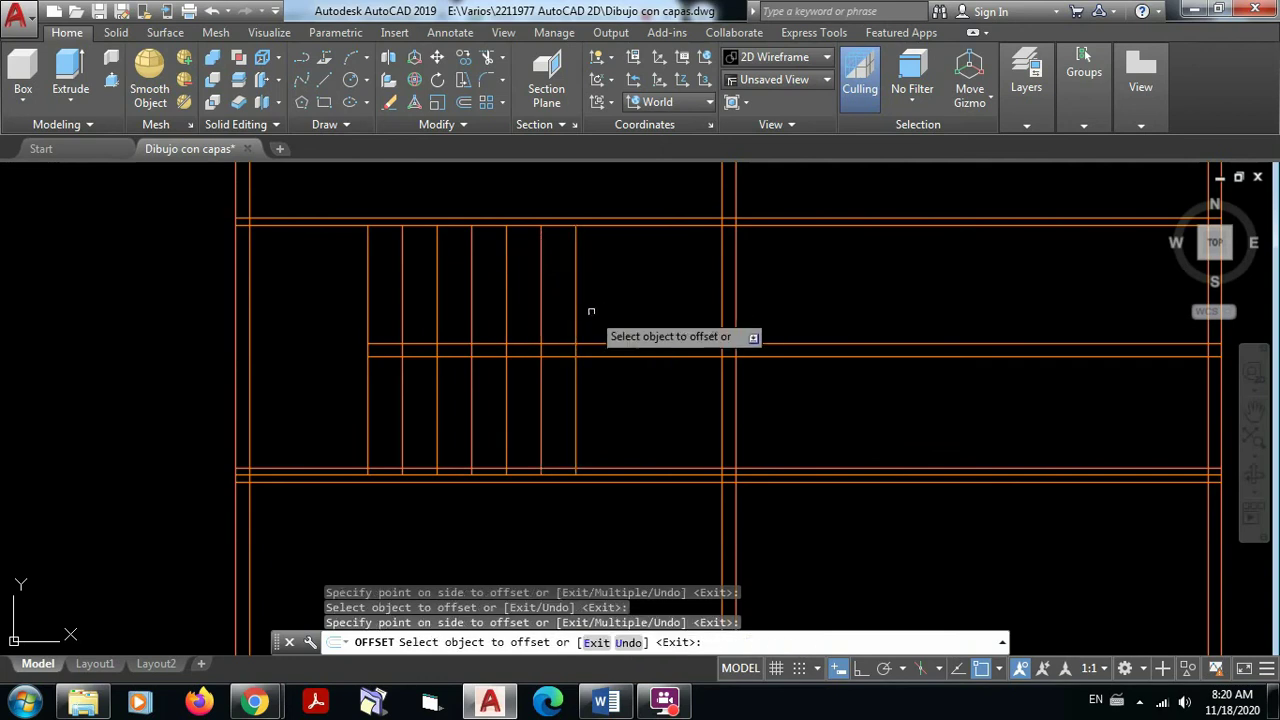
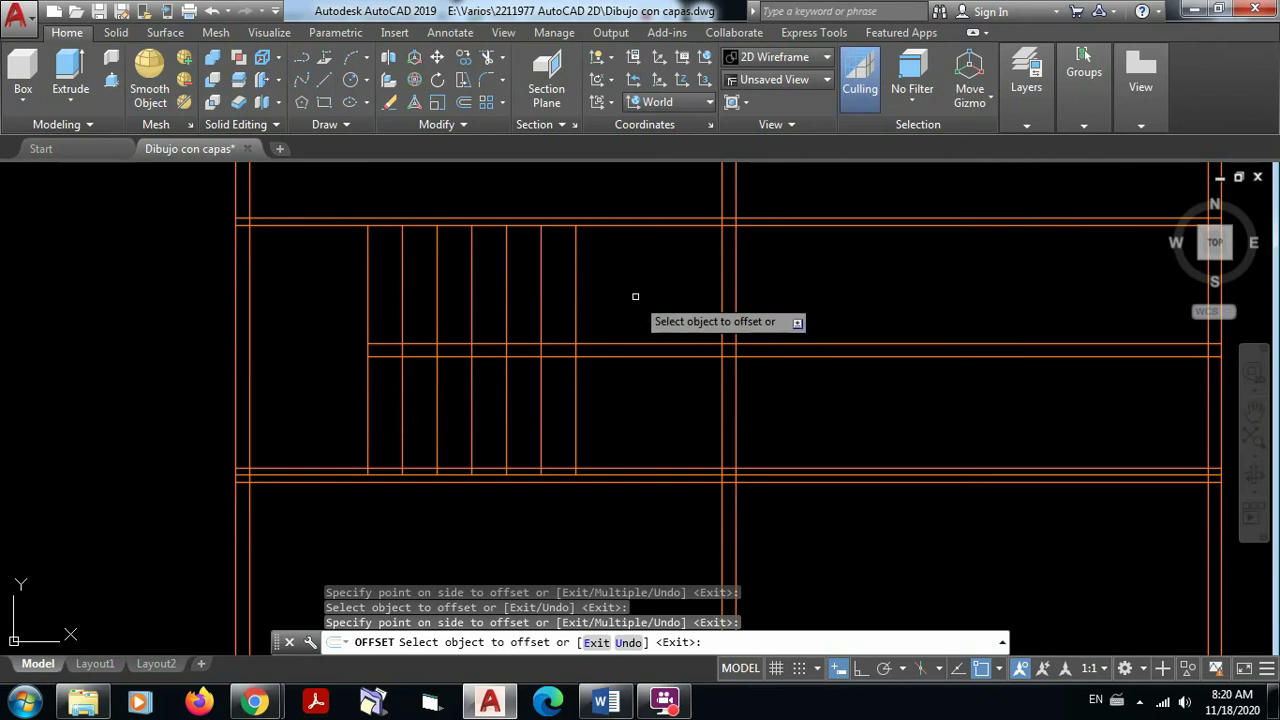
key("Escape")
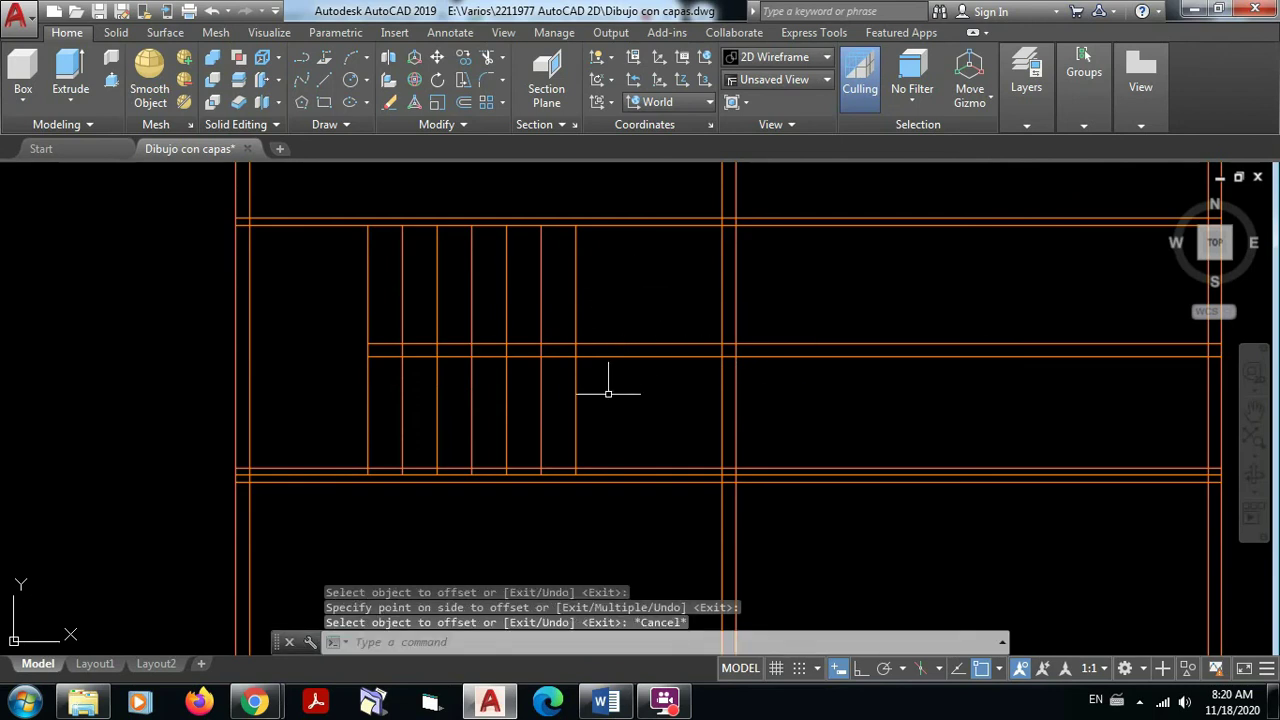
Trim the topmost of the three lower horizontal lines to the left of the central vertical pair, using that pair's left line as cutting edge
middle_click_drag(586, 422, 589, 376)
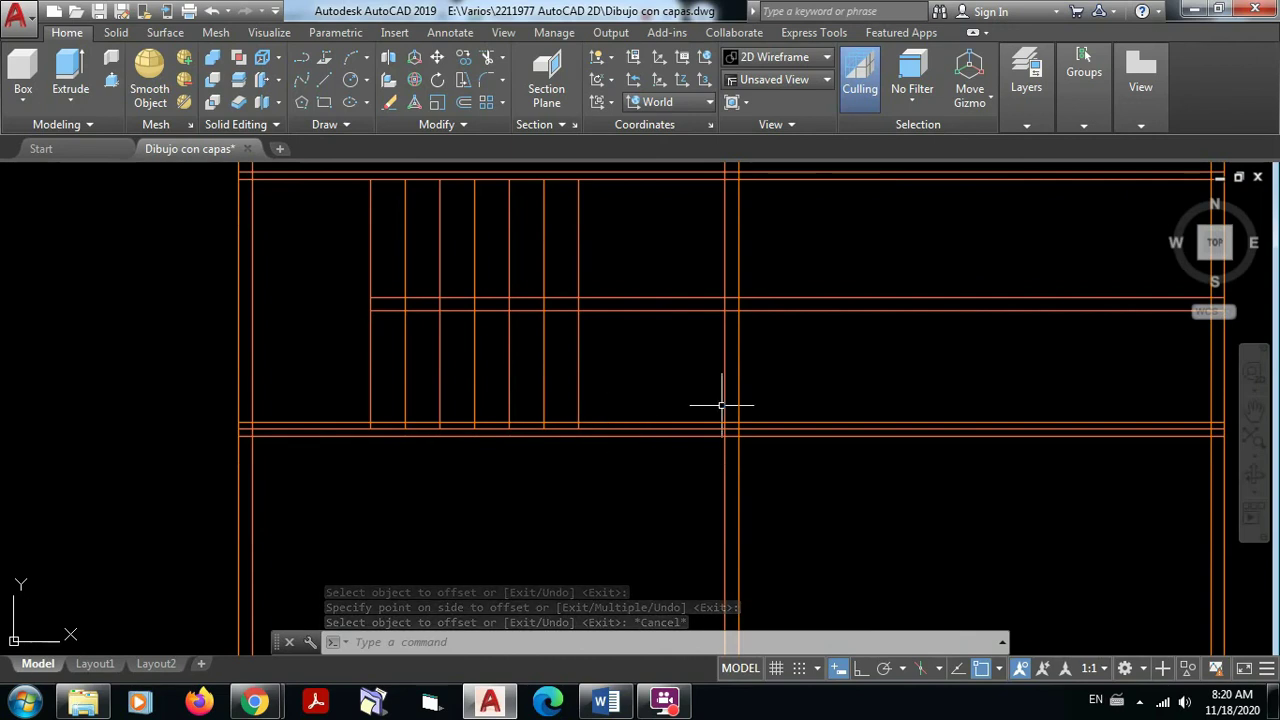
left_click(486, 60)
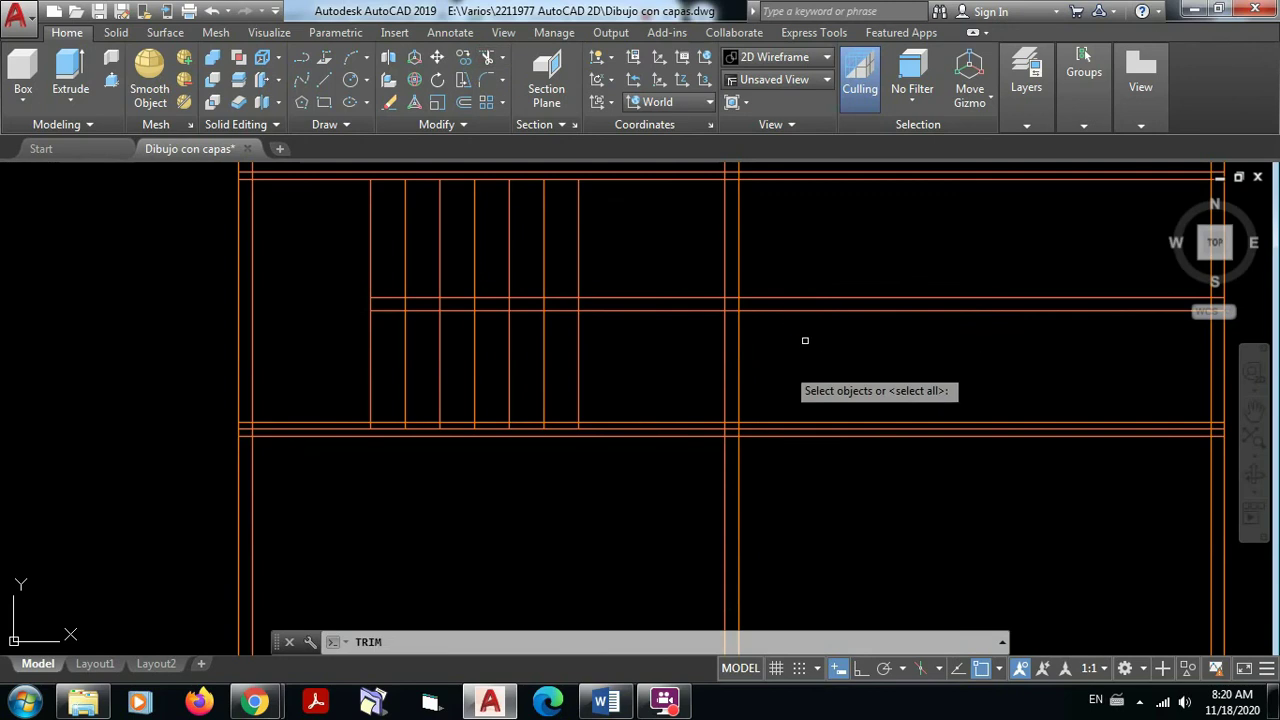
left_click(725, 393)
key("Return")
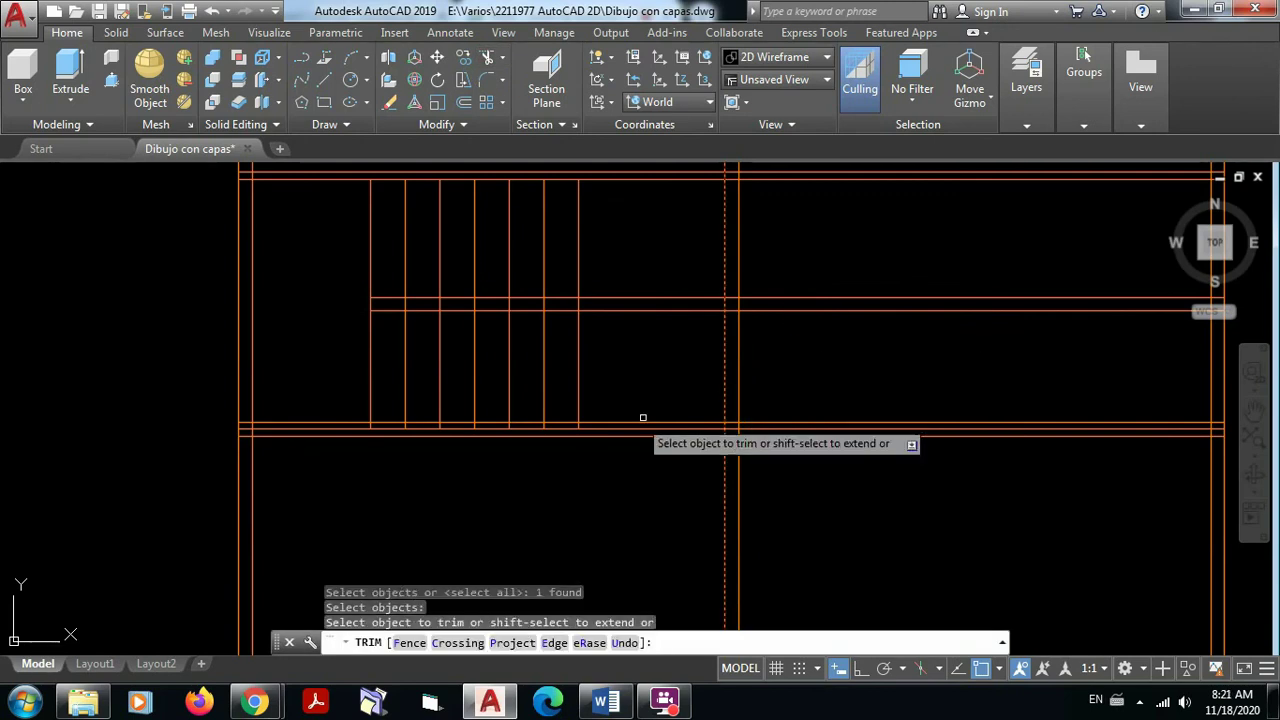
left_click(616, 421)
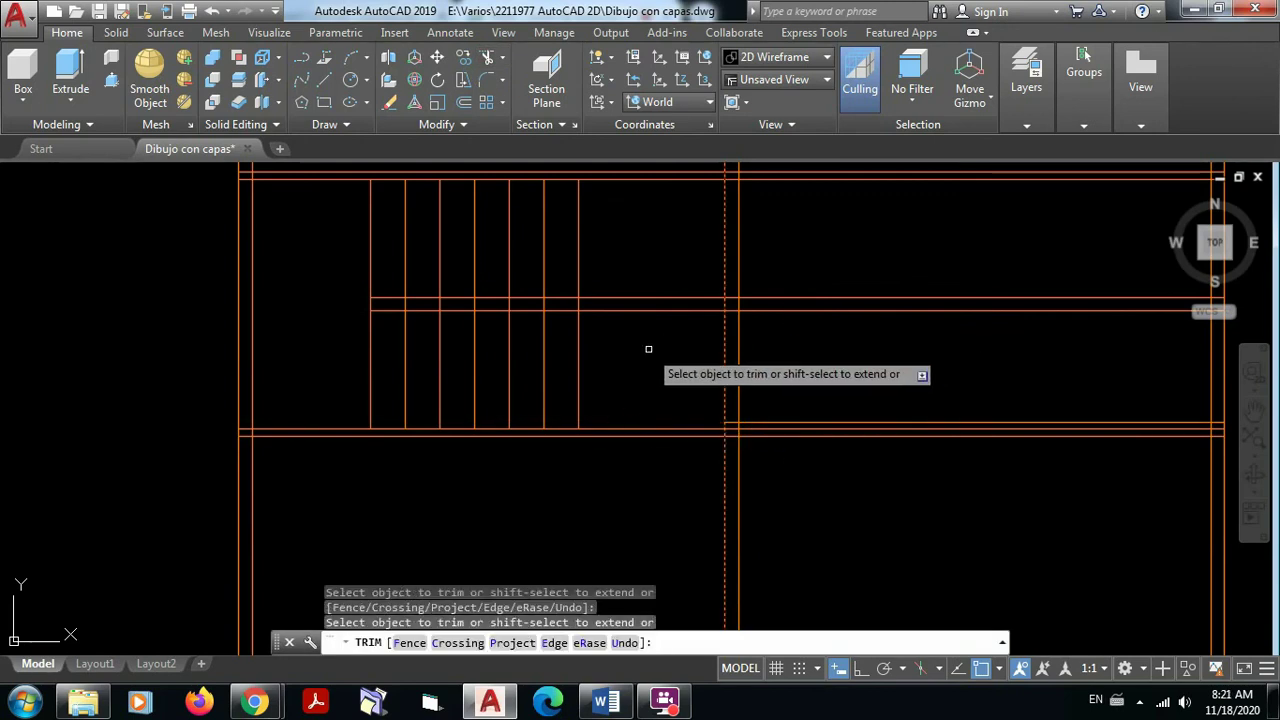
key("Escape")
Offset the rightmost tread line 0.05 to the right
mouse_move(669, 363)
middle_mouse_down()
mouse_move(630, 428)
mouse_move(702, 425)
middle_mouse_up()
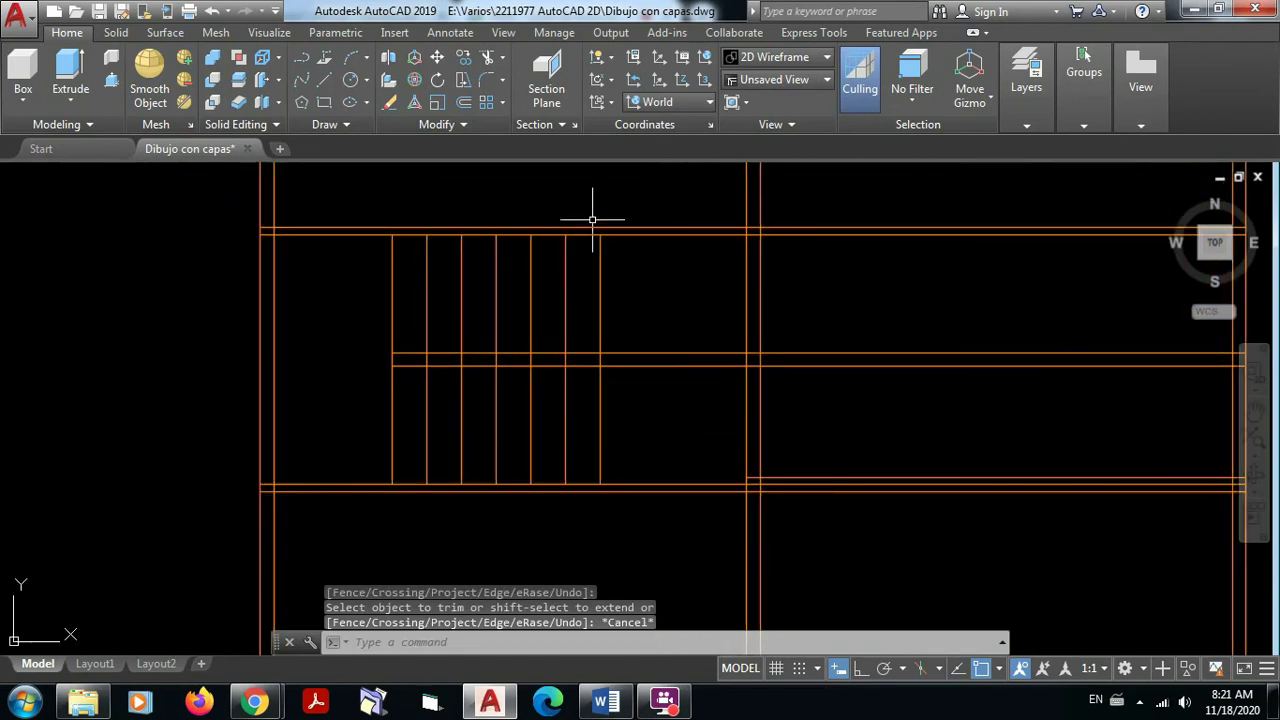
scroll(604, 260, "up", 2)
mouse_move(600, 274)
middle_mouse_down()
mouse_move(513, 216)
mouse_move(534, 277)
middle_mouse_up()
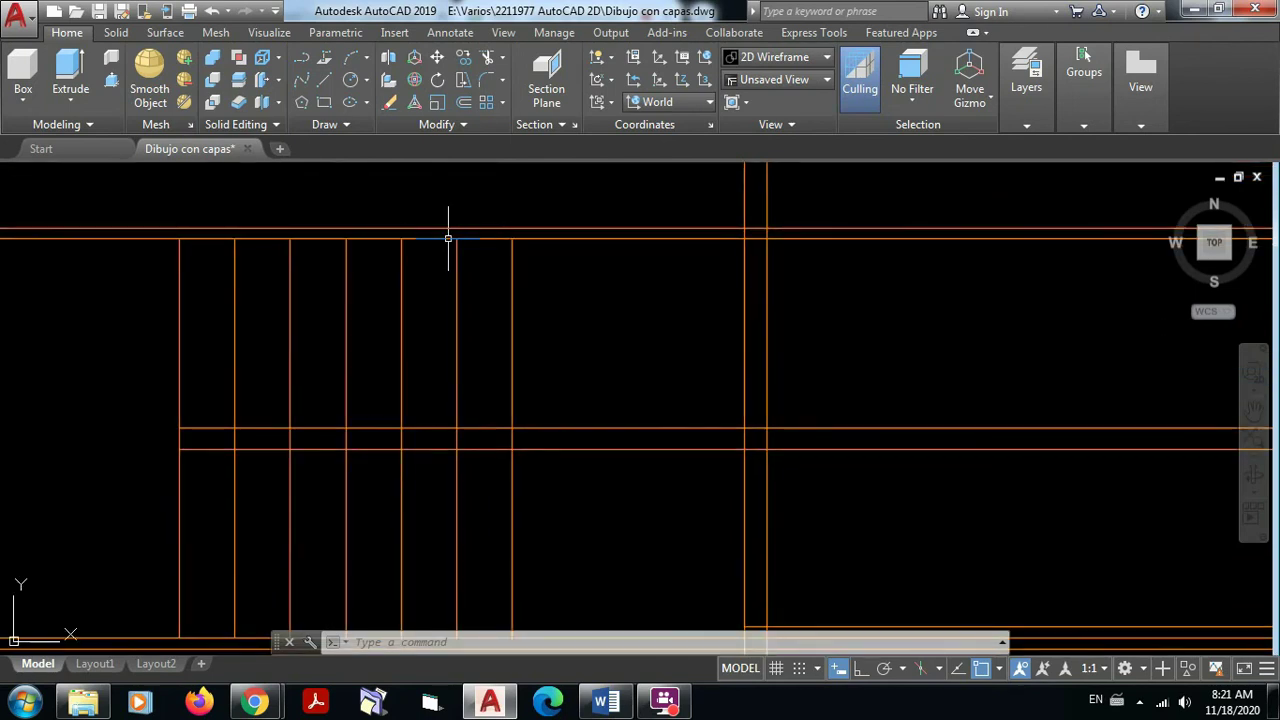
left_click(464, 102)
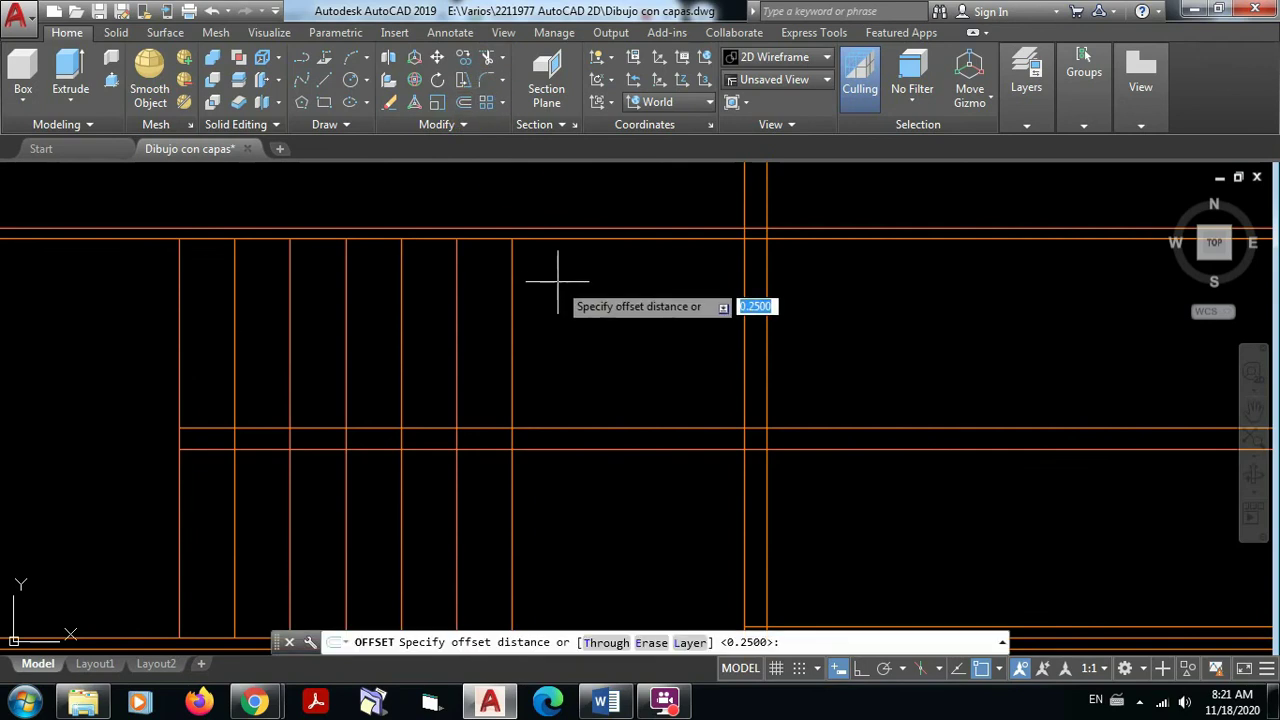
type("0")
key("Return")
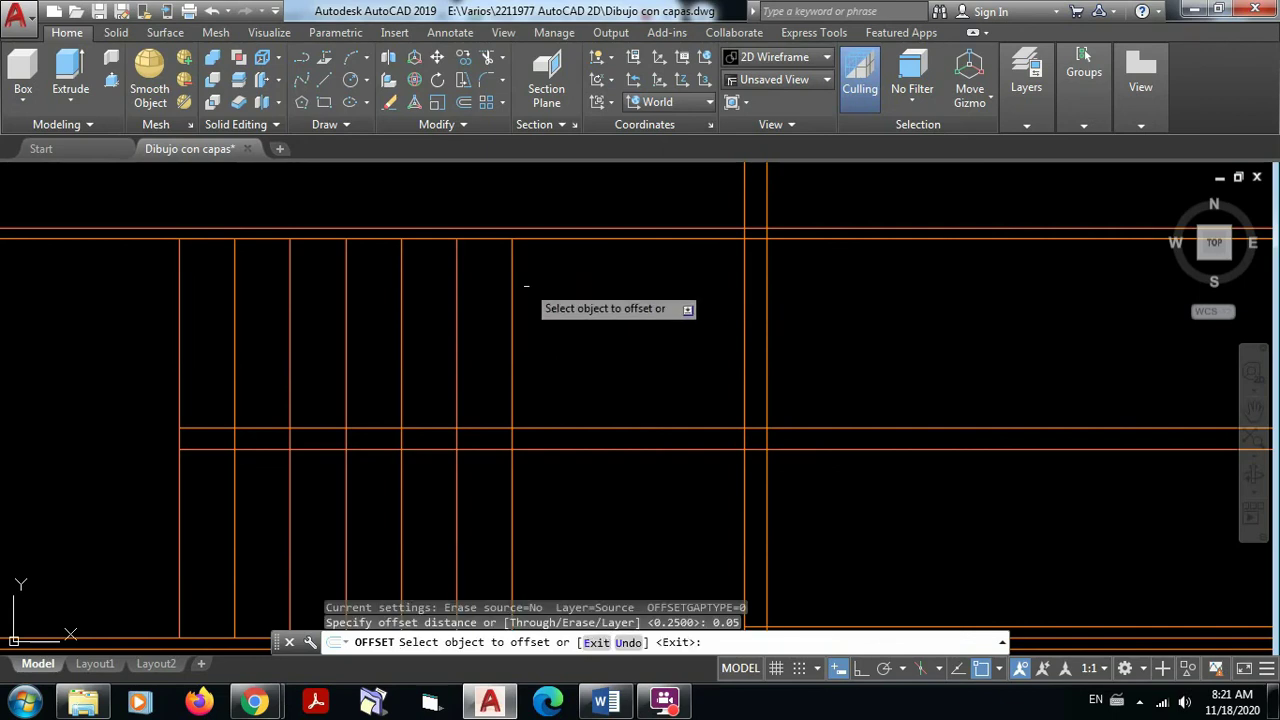
left_click(511, 288)
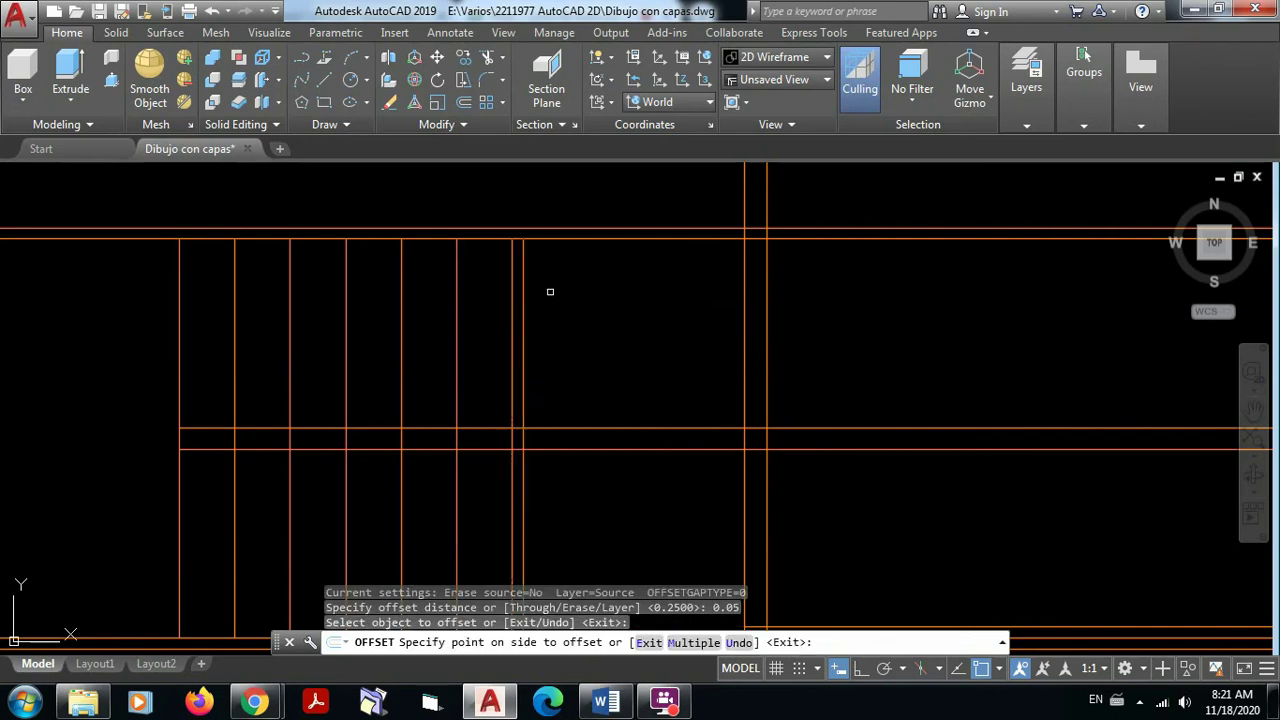
left_click(549, 290)
key("Escape")
key("Escape")
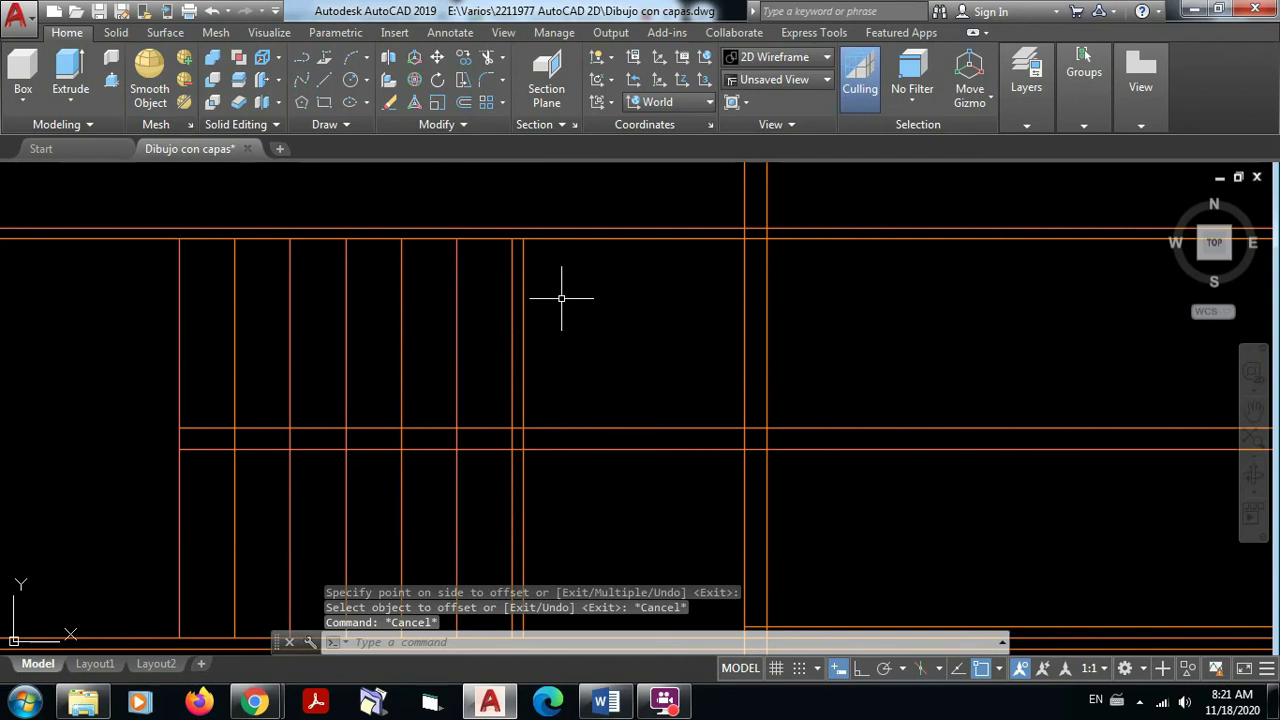
Fillet the new offset line with the outermost upper and lower horizontal lines to form two square corners, keeping the tread side
left_click(487, 82)
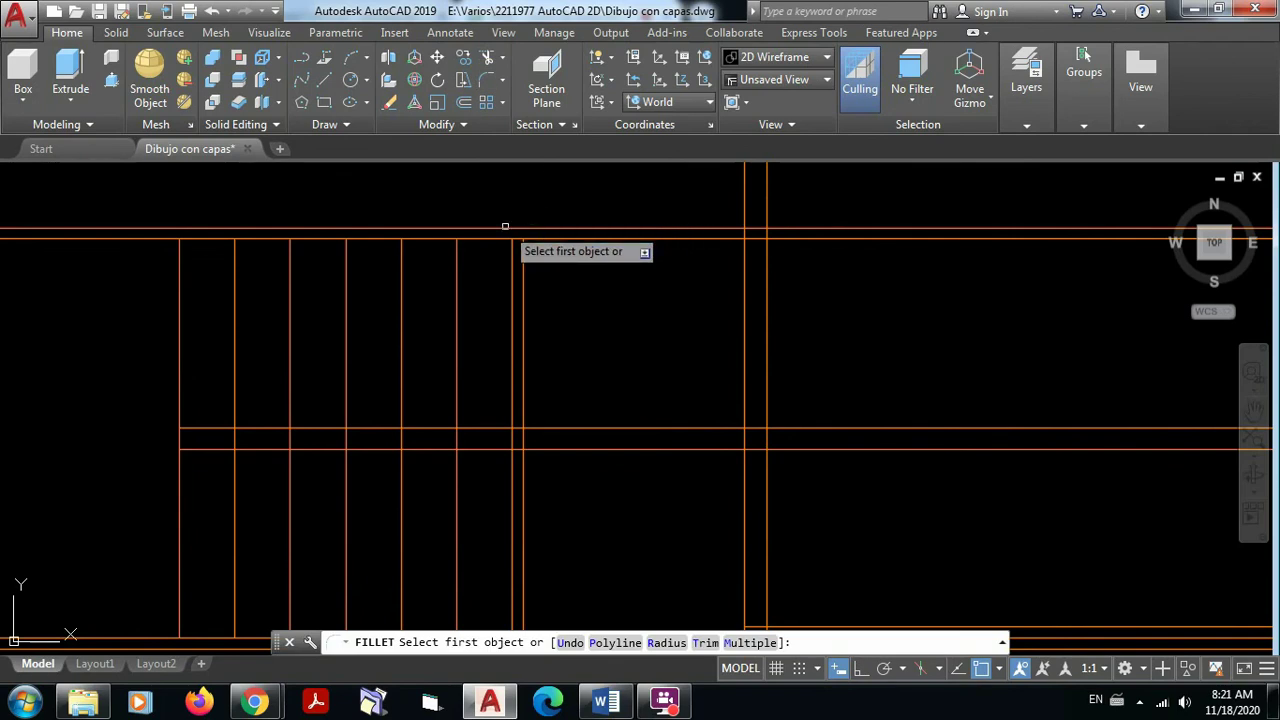
left_click(505, 228)
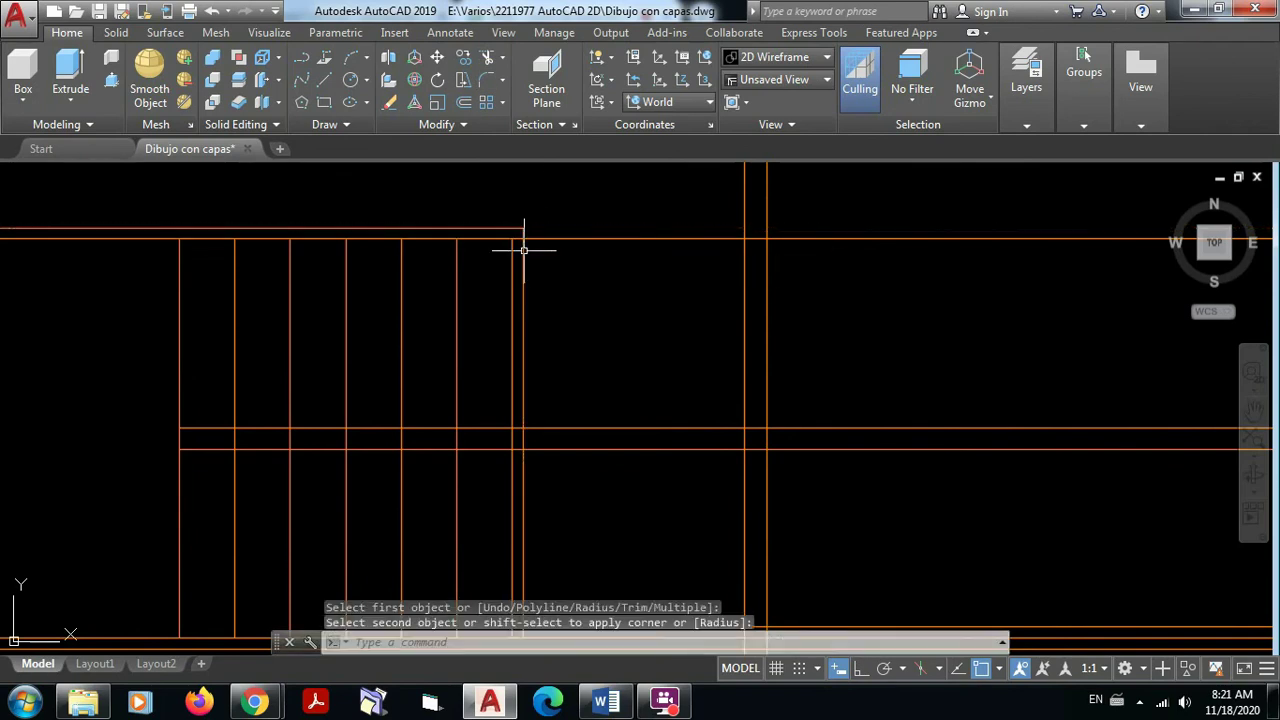
mouse_move(601, 305)
middle_mouse_down()
mouse_move(597, 263)
mouse_move(563, 274)
mouse_move(547, 323)
mouse_move(547, 311)
middle_mouse_up()
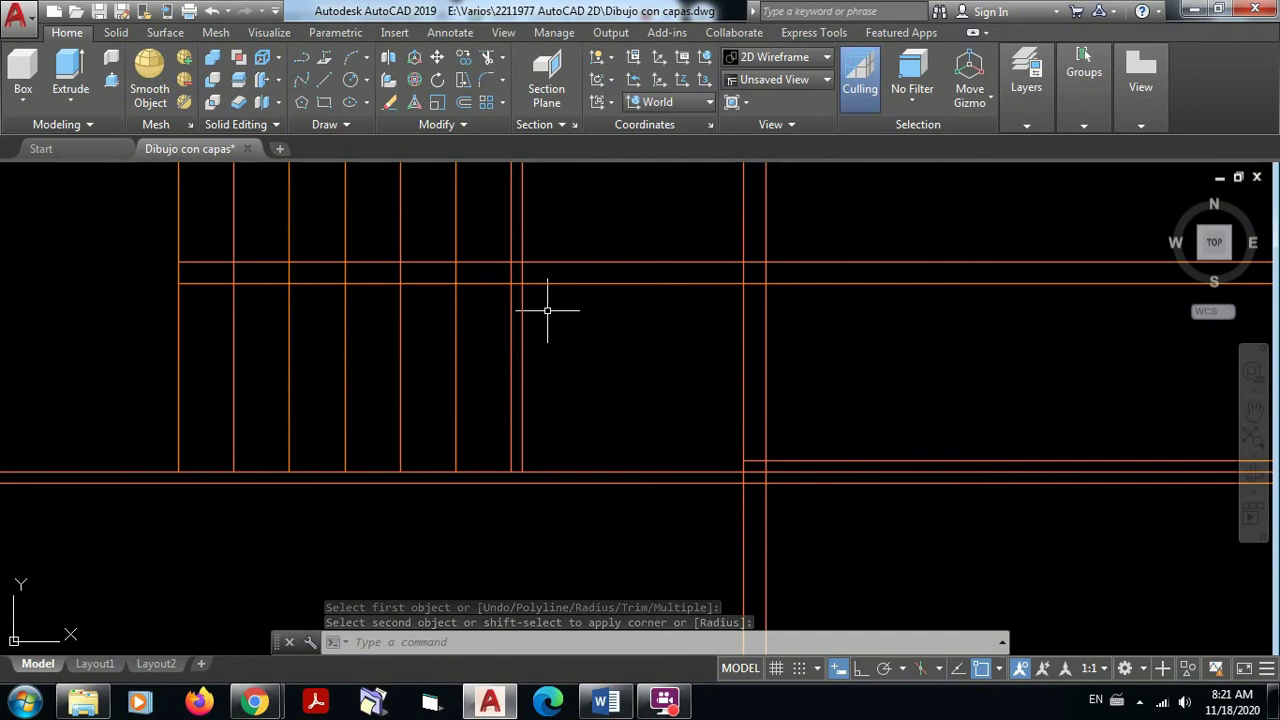
key("Return")
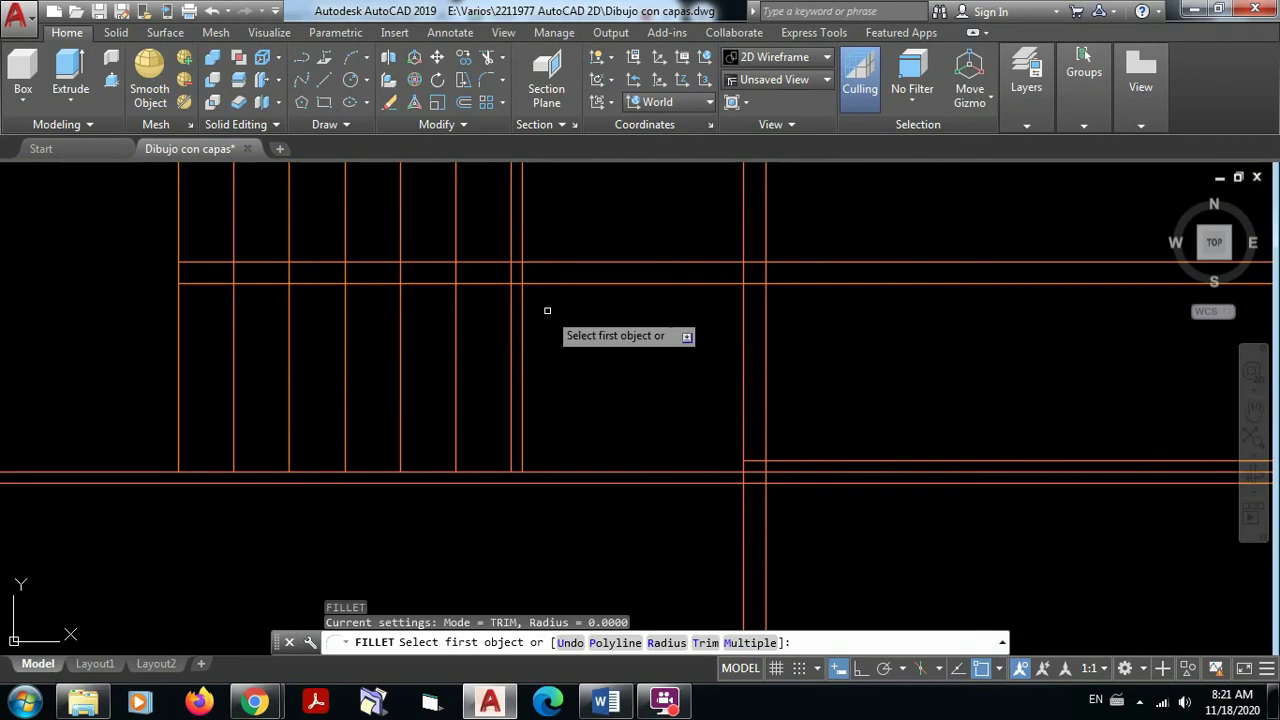
left_click(521, 443)
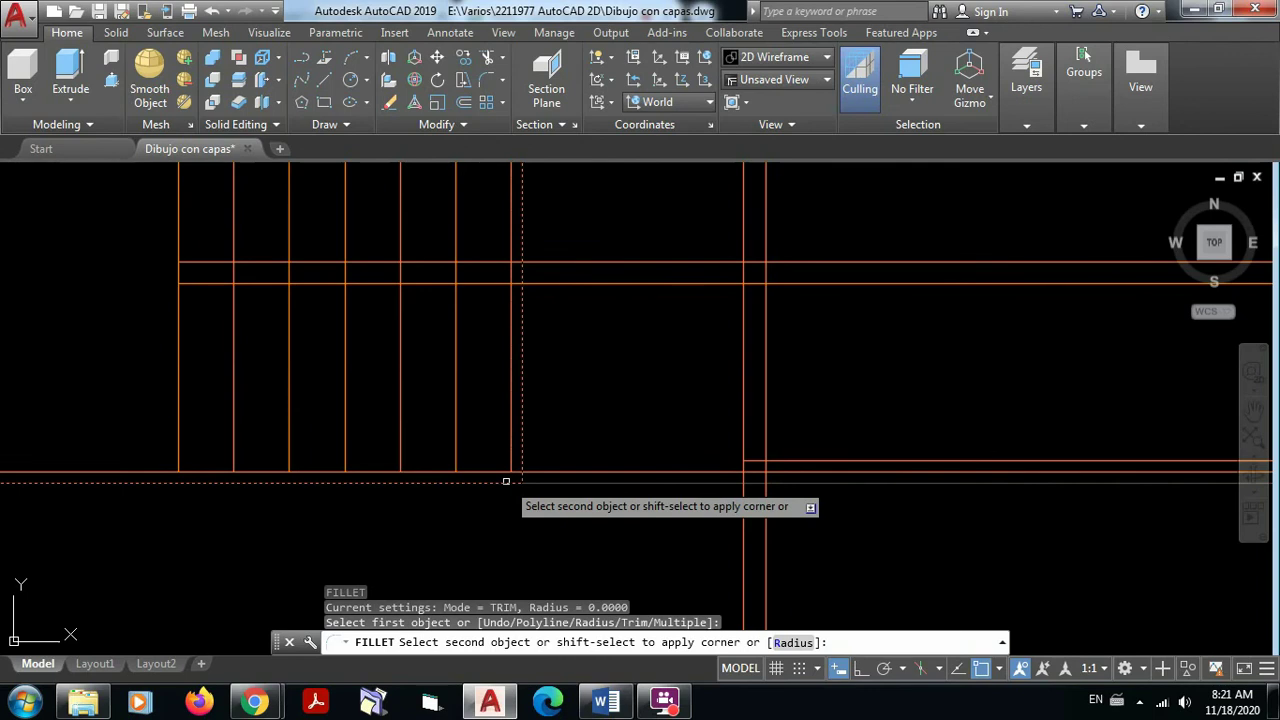
left_click(506, 481)
middle_click_drag(598, 444, 623, 571)
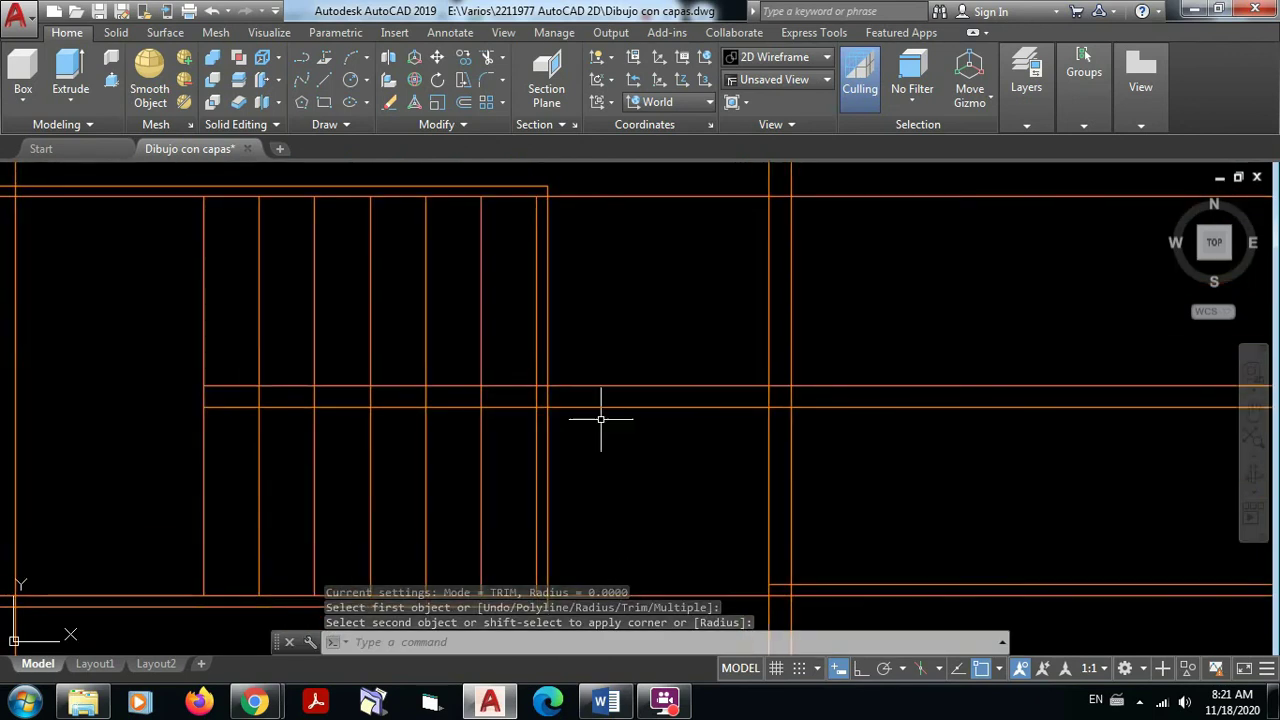
middle_click_drag(600, 420, 609, 474)
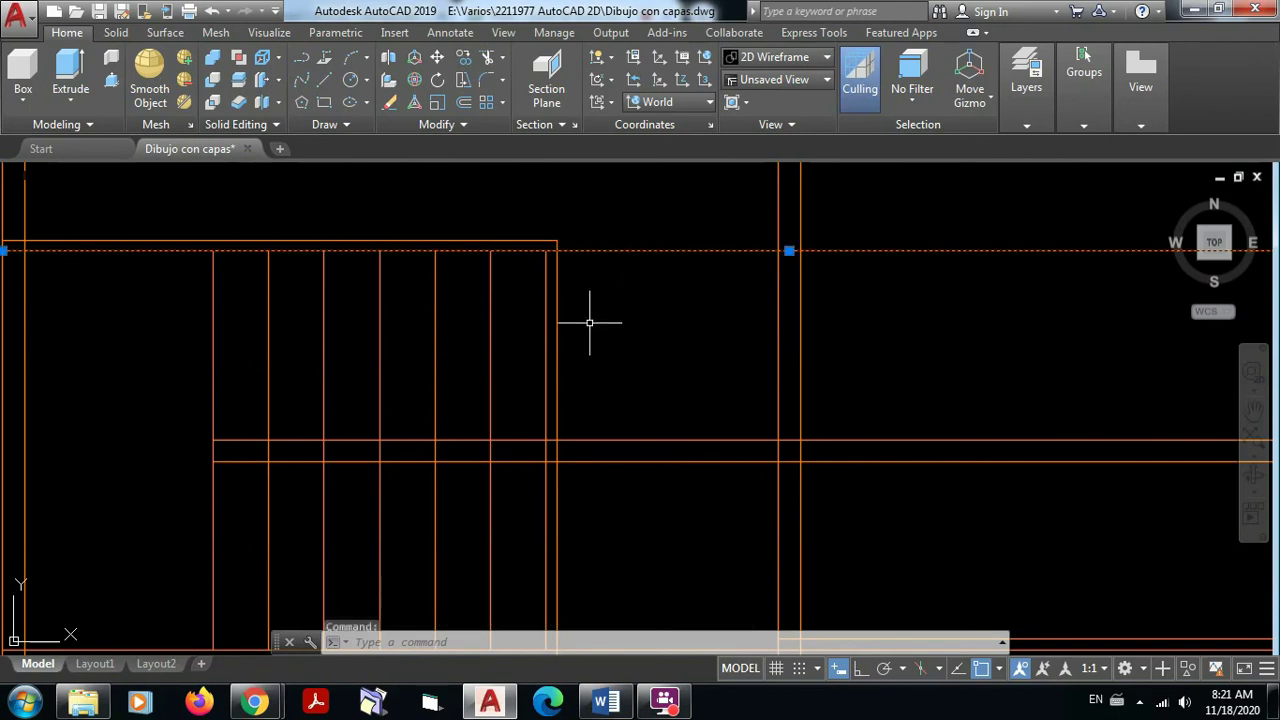
key("Escape")
key("Escape")
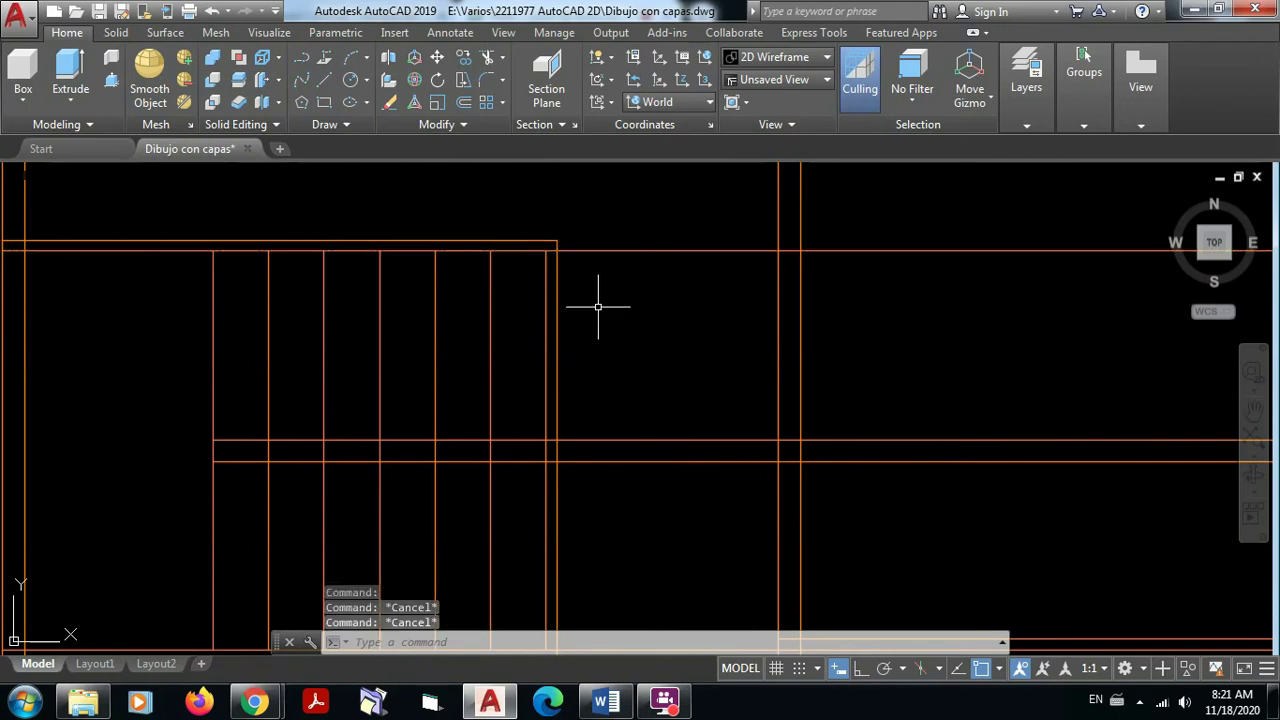
mouse_move(600, 300)
middle_mouse_down()
mouse_move(583, 257)
mouse_move(576, 283)
middle_mouse_up()
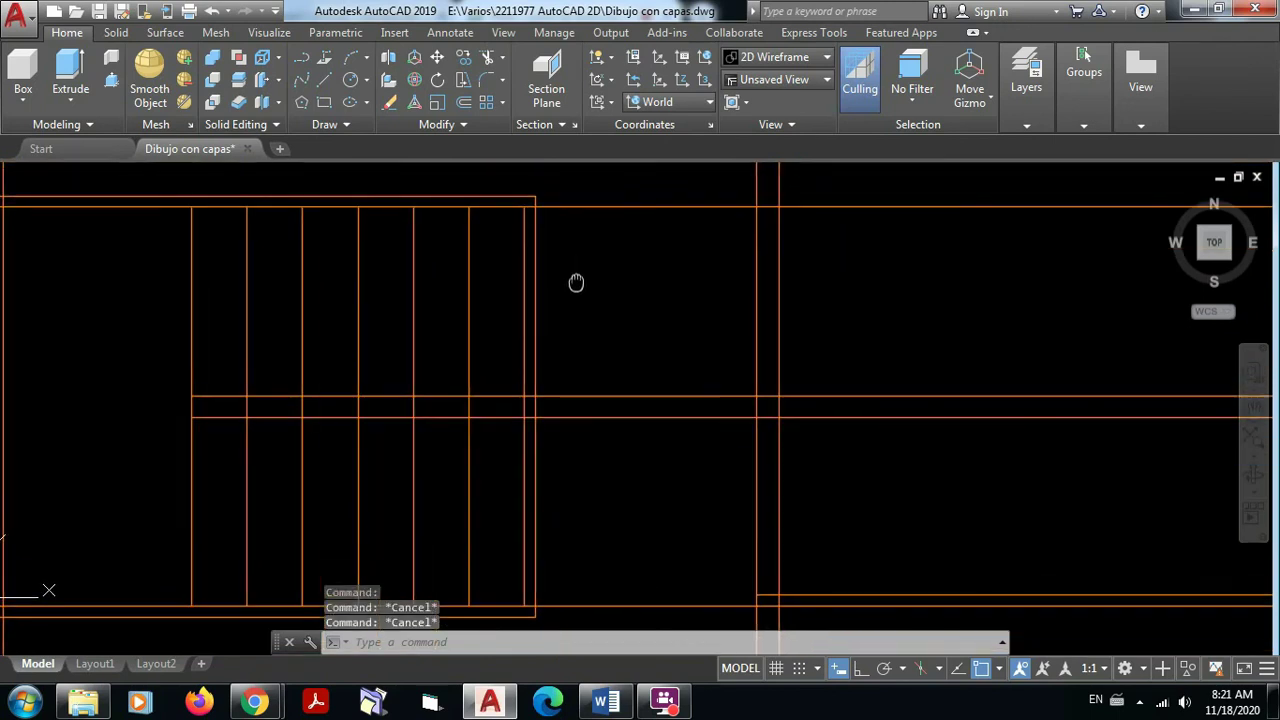
Try to trim the stair's outer vertical border line between the upper and lower inner horizontals, and undo that trim
left_click(491, 58)
left_click(566, 206)
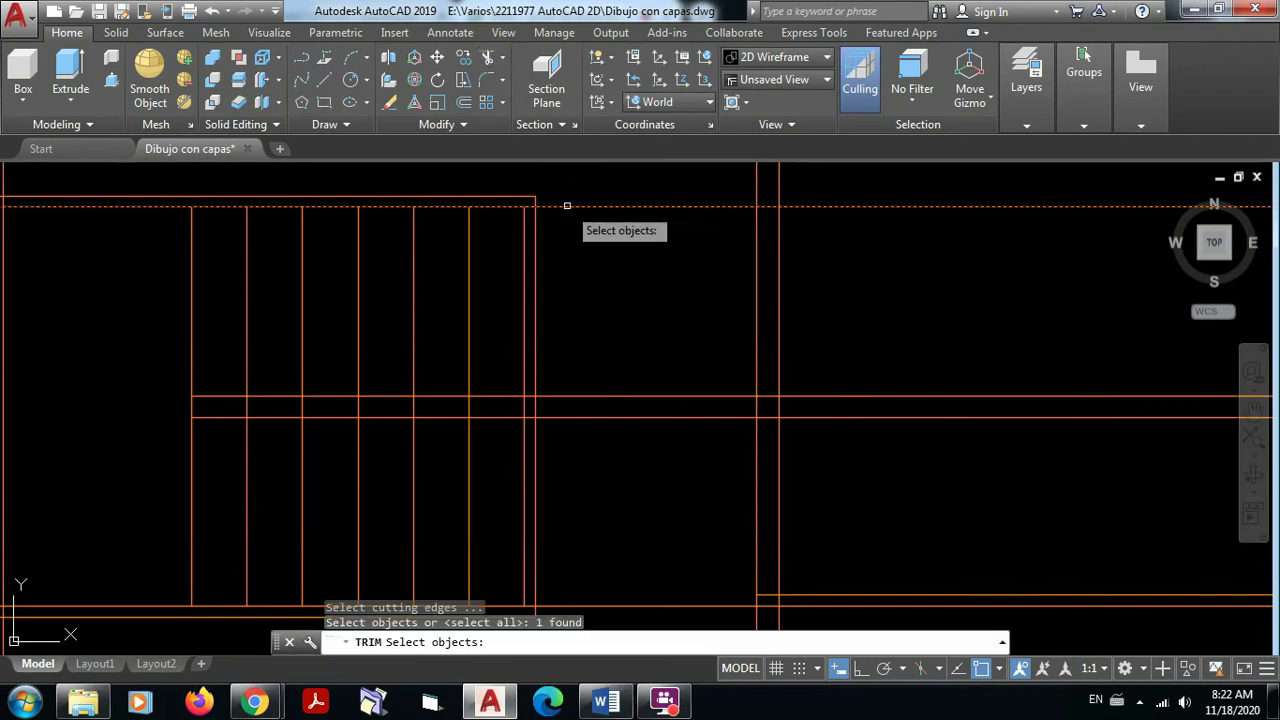
left_click(574, 605)
mouse_move(648, 503)
middle_mouse_down()
mouse_move(619, 379)
mouse_move(616, 474)
middle_mouse_up()
key("Return")
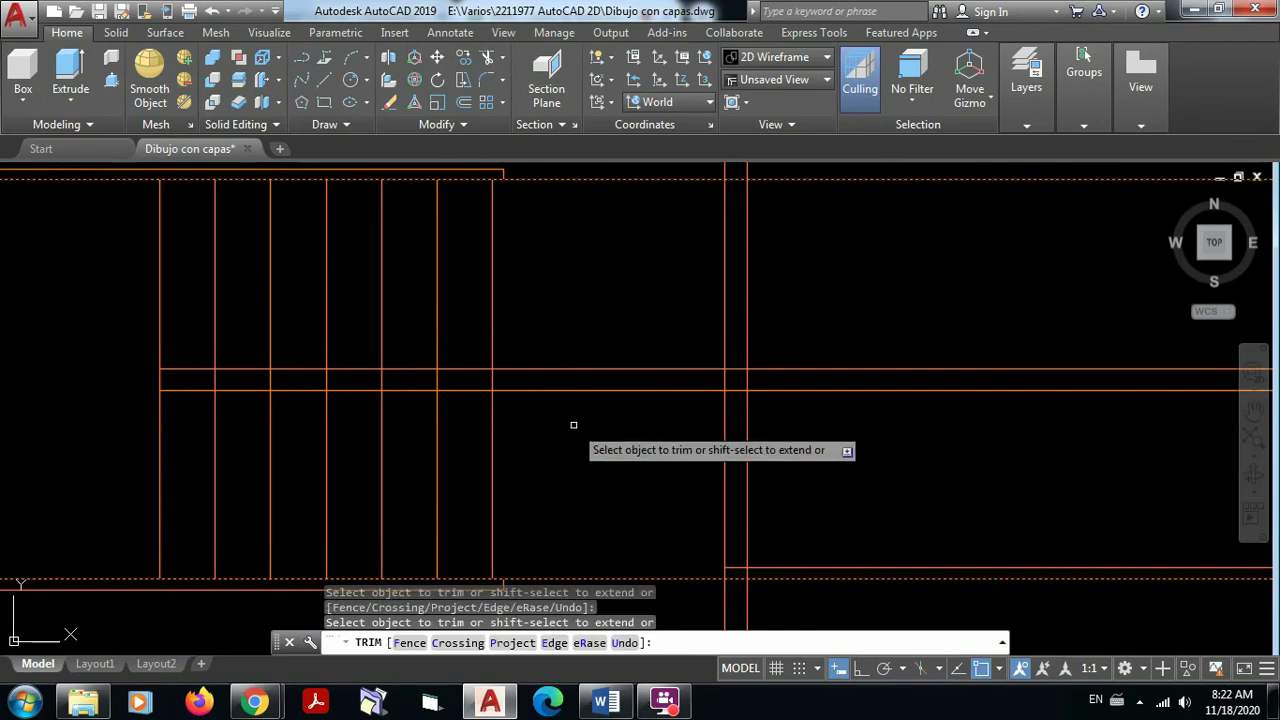
left_click(258, 181)
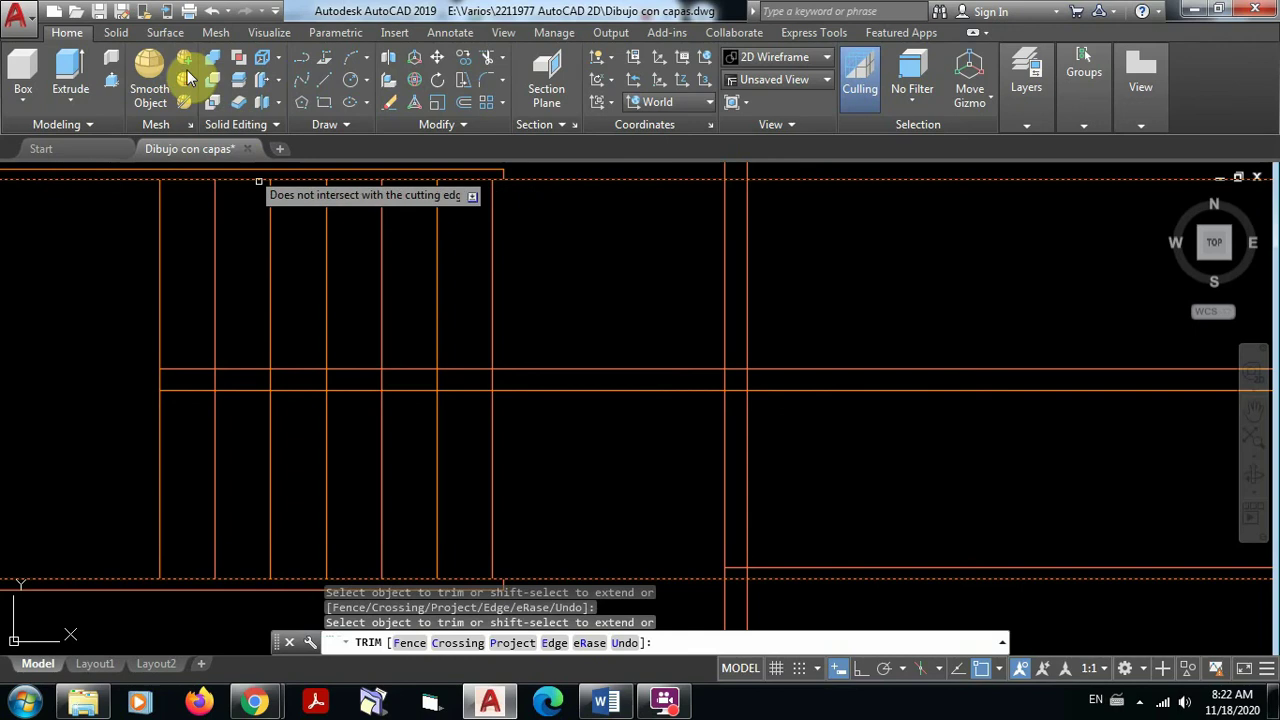
left_click(212, 11)
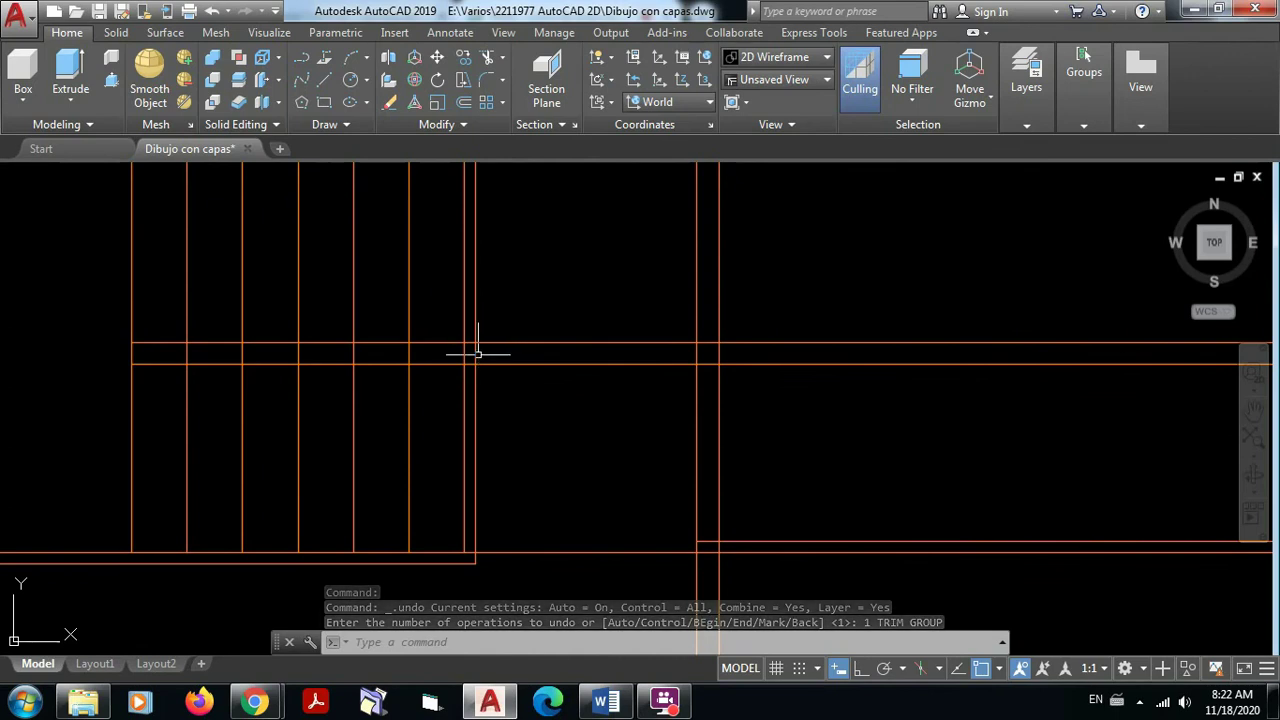
Trim the two central horizontal lines to the right of the stair's outer vertical border line, using that line as cutting edge
scroll(507, 390, "up", 3)
middle_click_drag(508, 380, 500, 411)
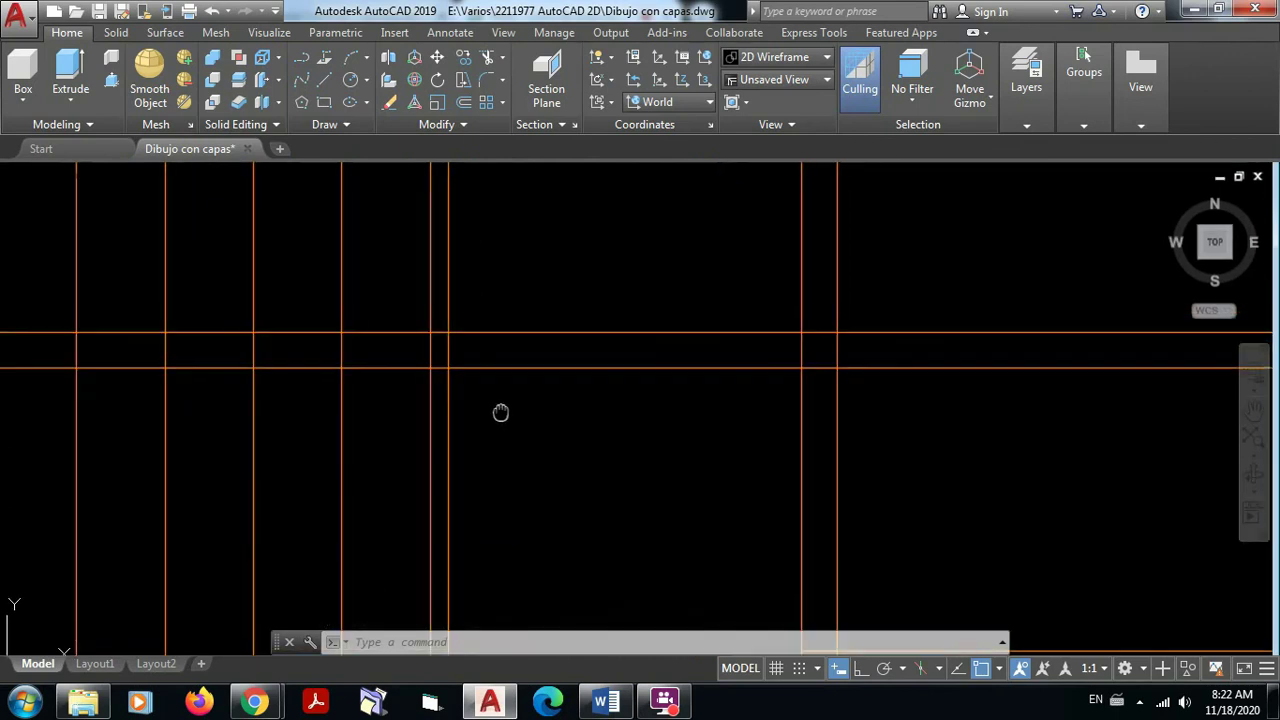
left_click(490, 62)
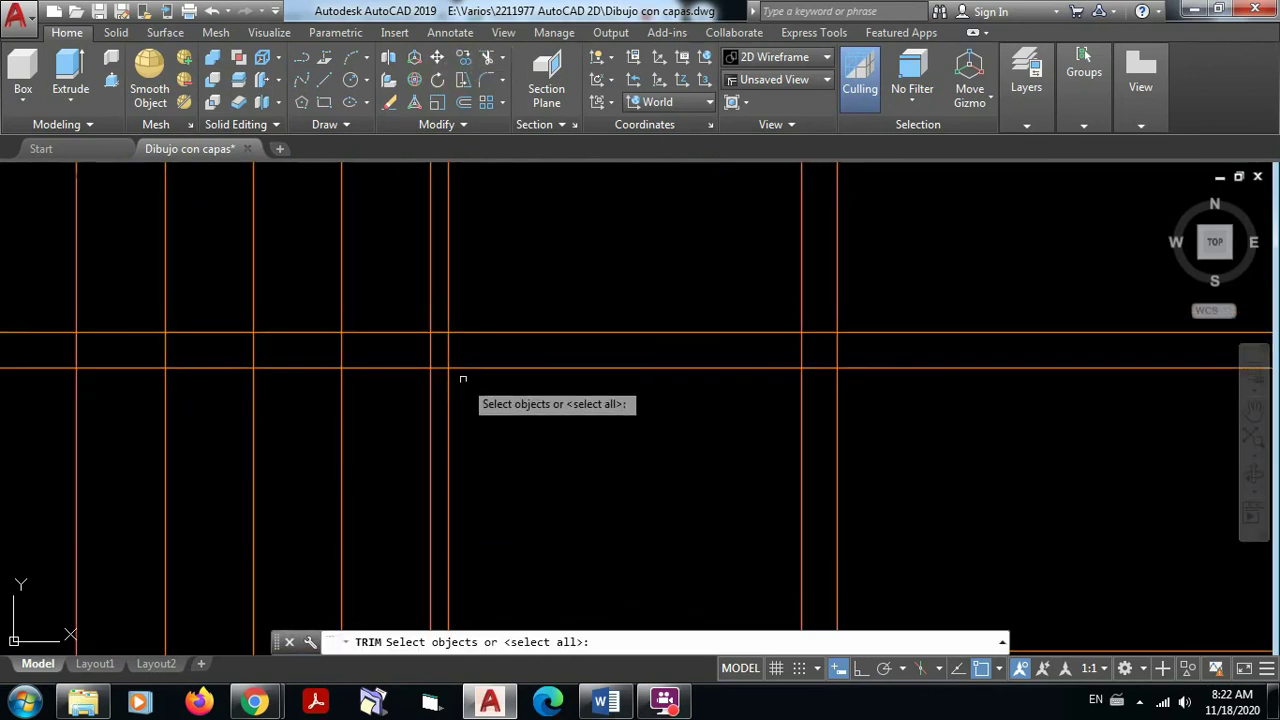
left_click(467, 385)
left_click(445, 318)
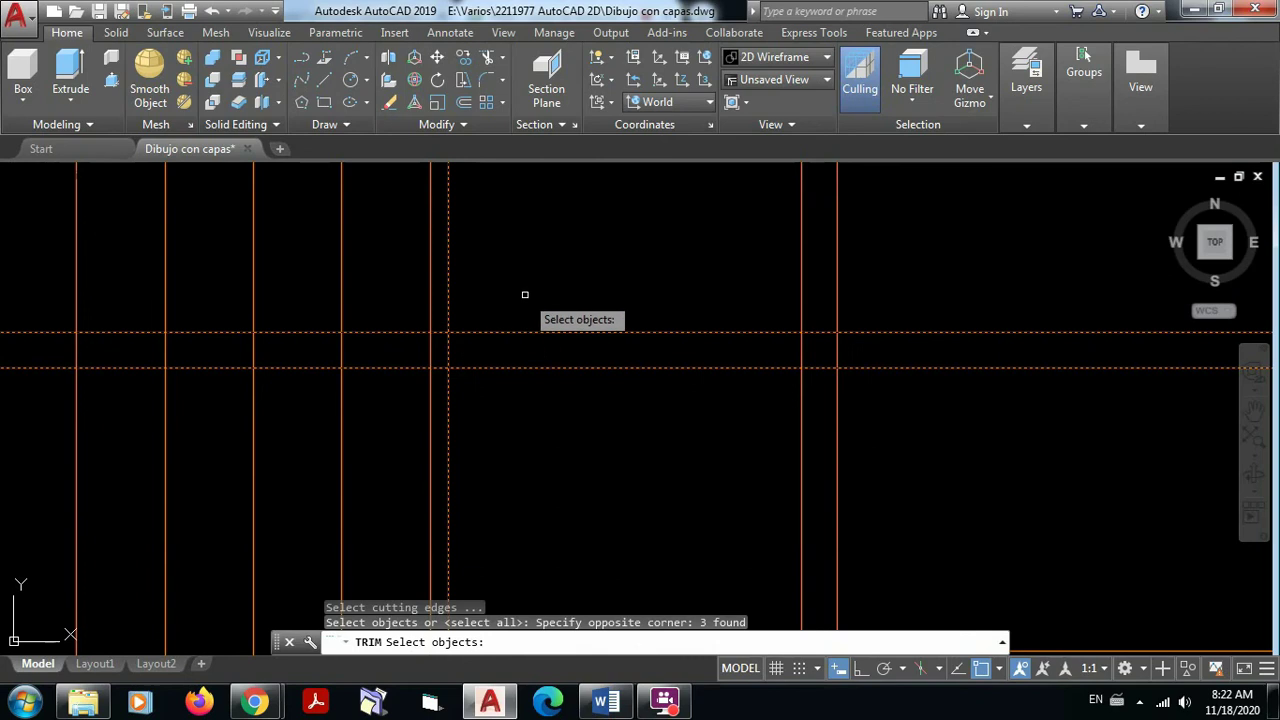
key("Return")
left_click(700, 449)
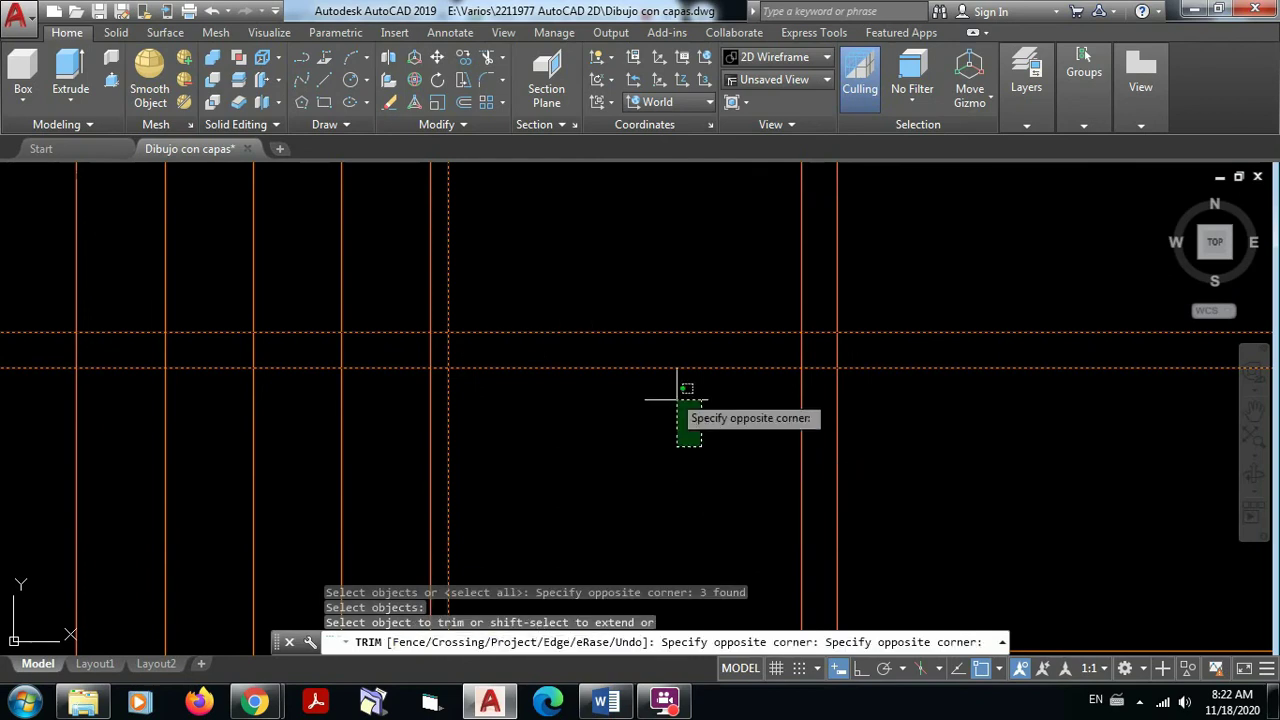
left_click(551, 276)
key("Escape")
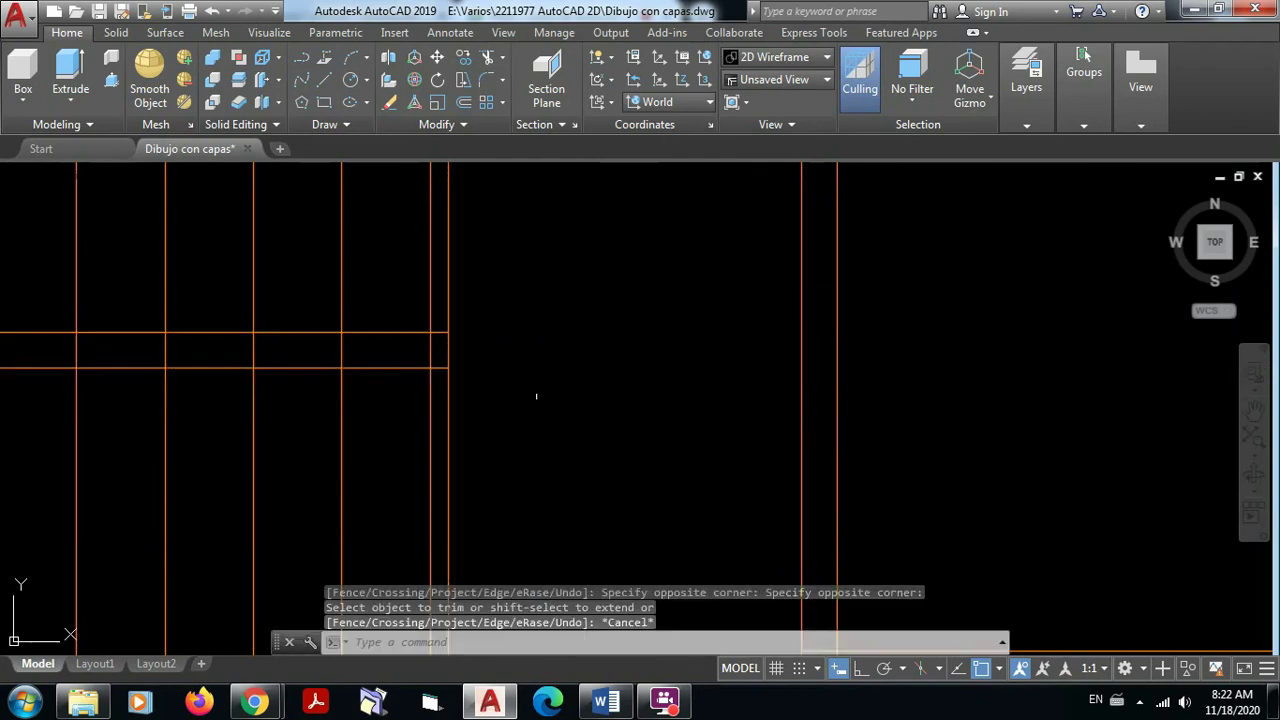
Trim the outer vertical border line above and below the central pair, using that pair and the inner upper and lower horizontals as cutting edges
scroll(540, 385, "down", 3)
mouse_move(549, 371)
middle_mouse_down()
mouse_move(569, 378)
mouse_move(561, 390)
middle_mouse_up()
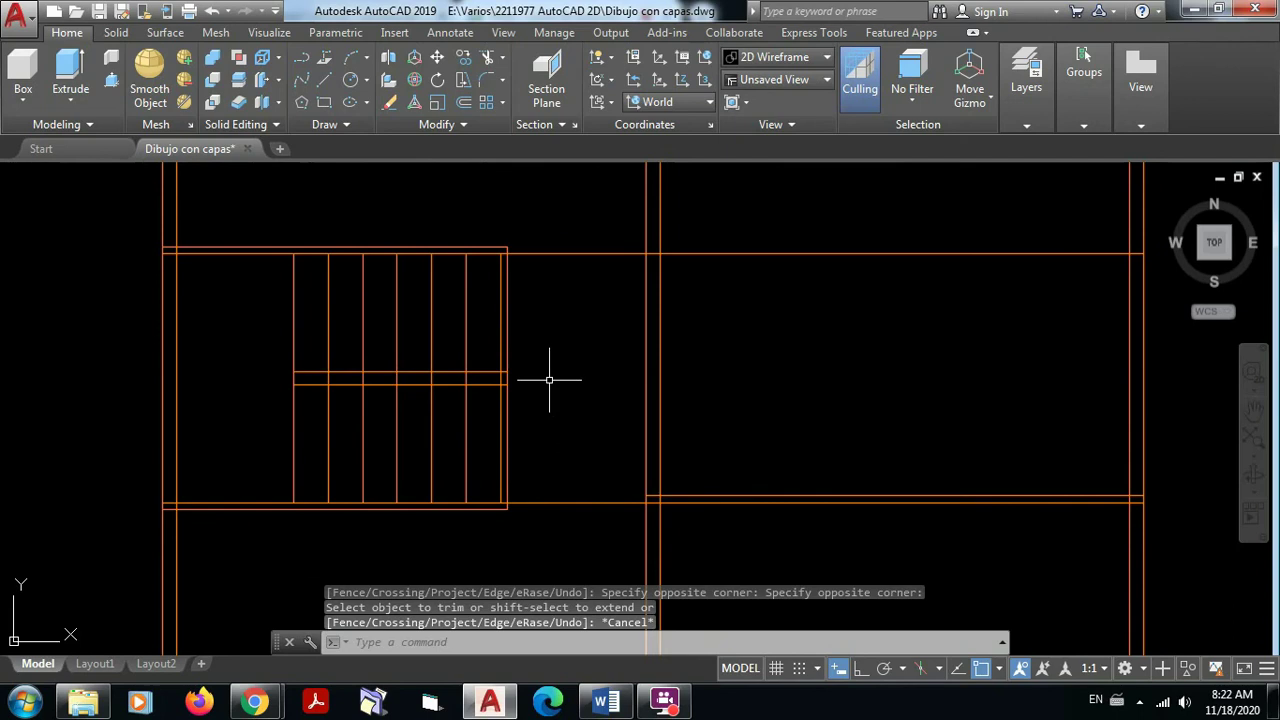
scroll(549, 380, "up", 3)
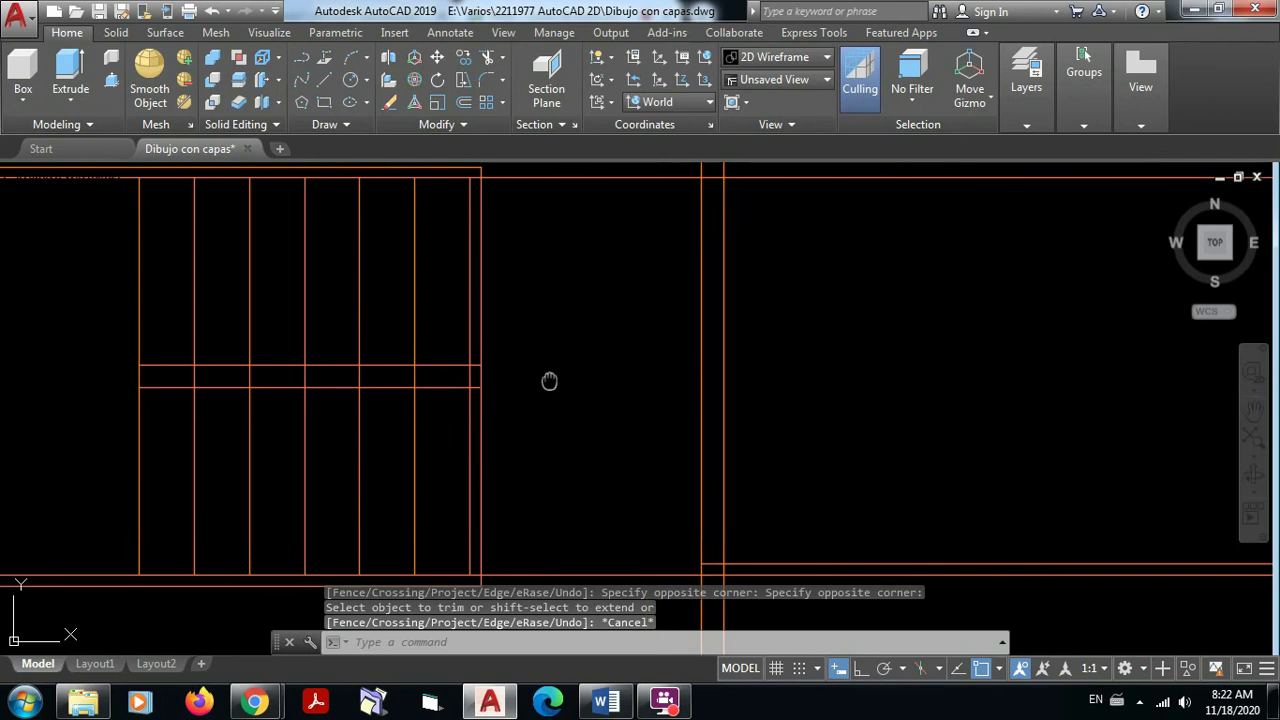
left_click(489, 58)
left_click(560, 388)
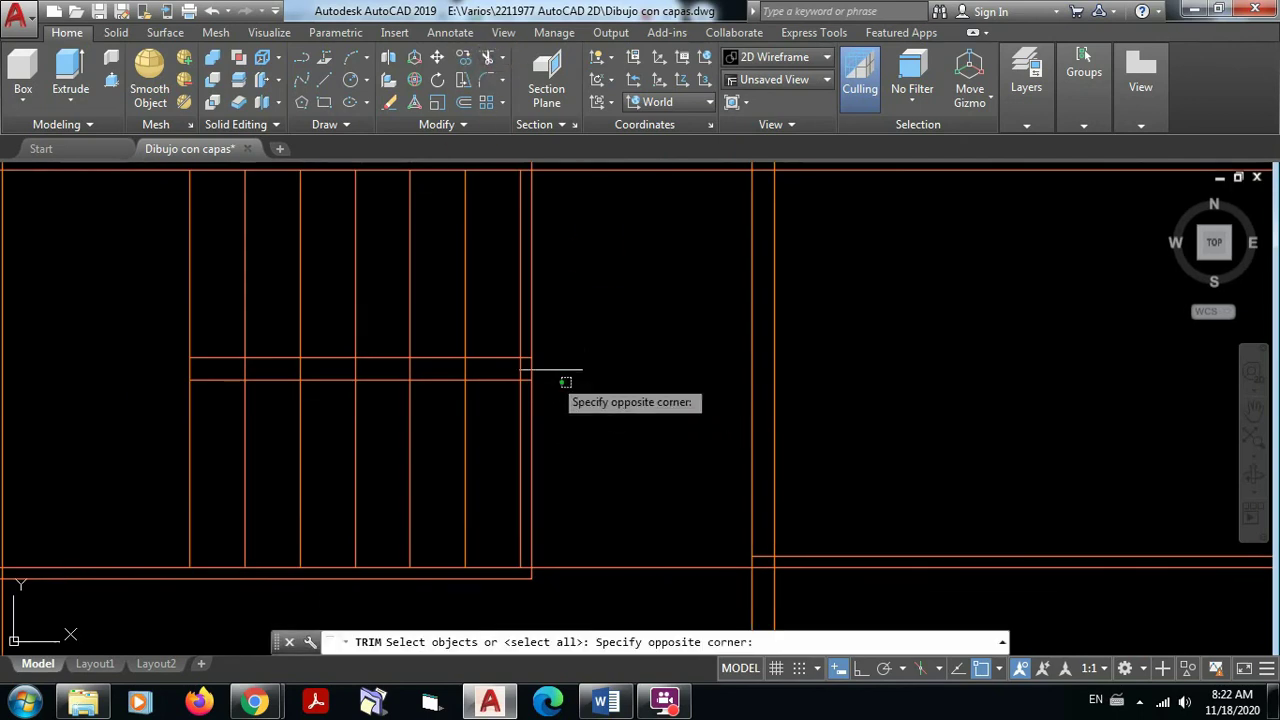
left_click(488, 345)
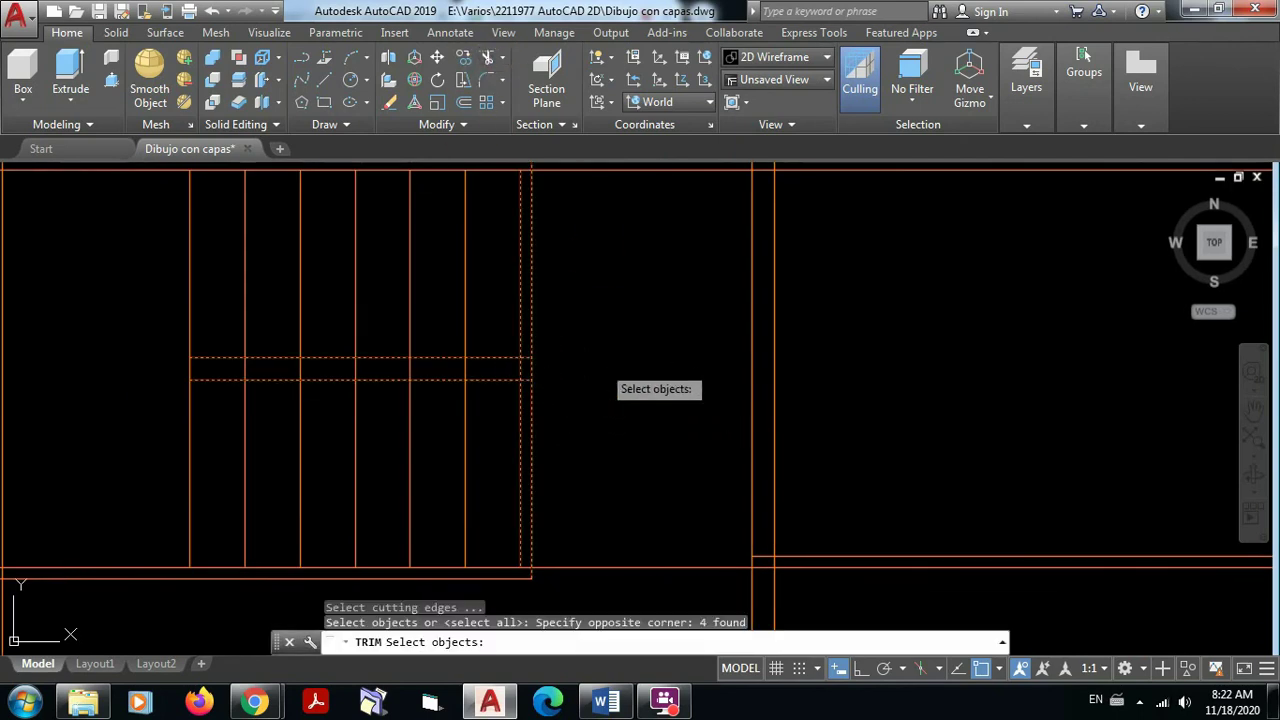
left_click(572, 183)
left_click(548, 168)
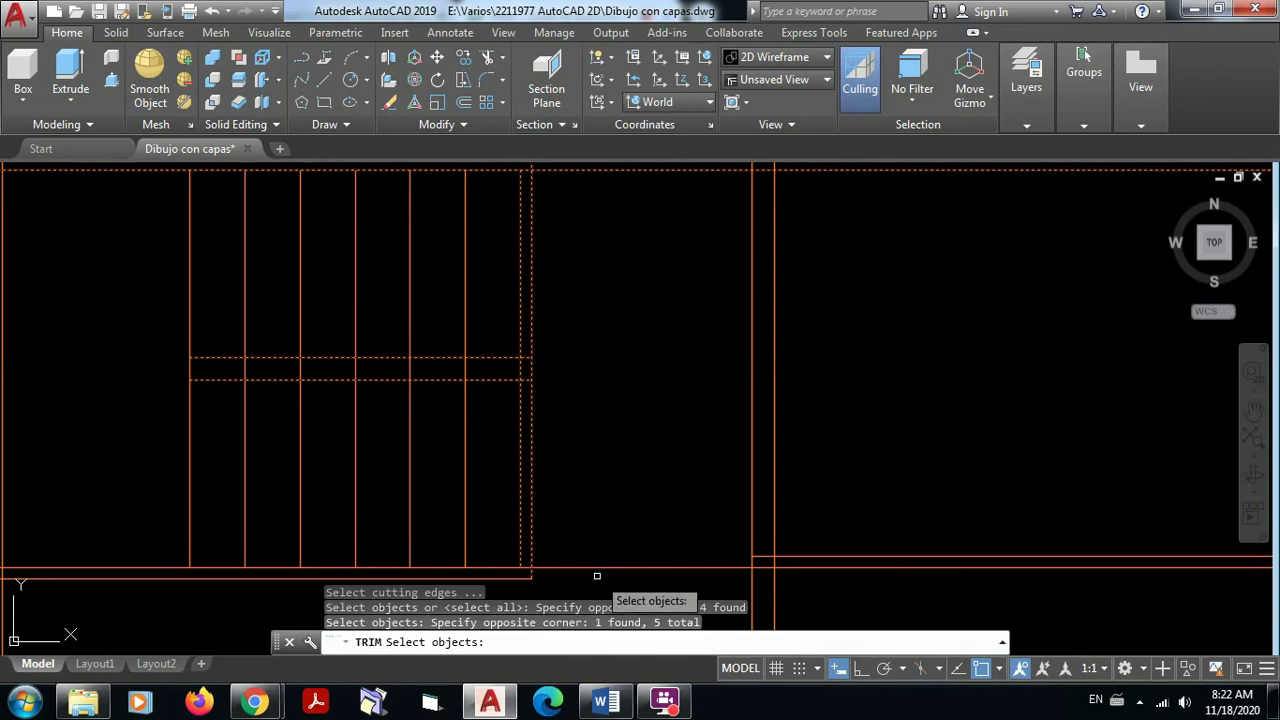
left_click(597, 576)
left_click(554, 554)
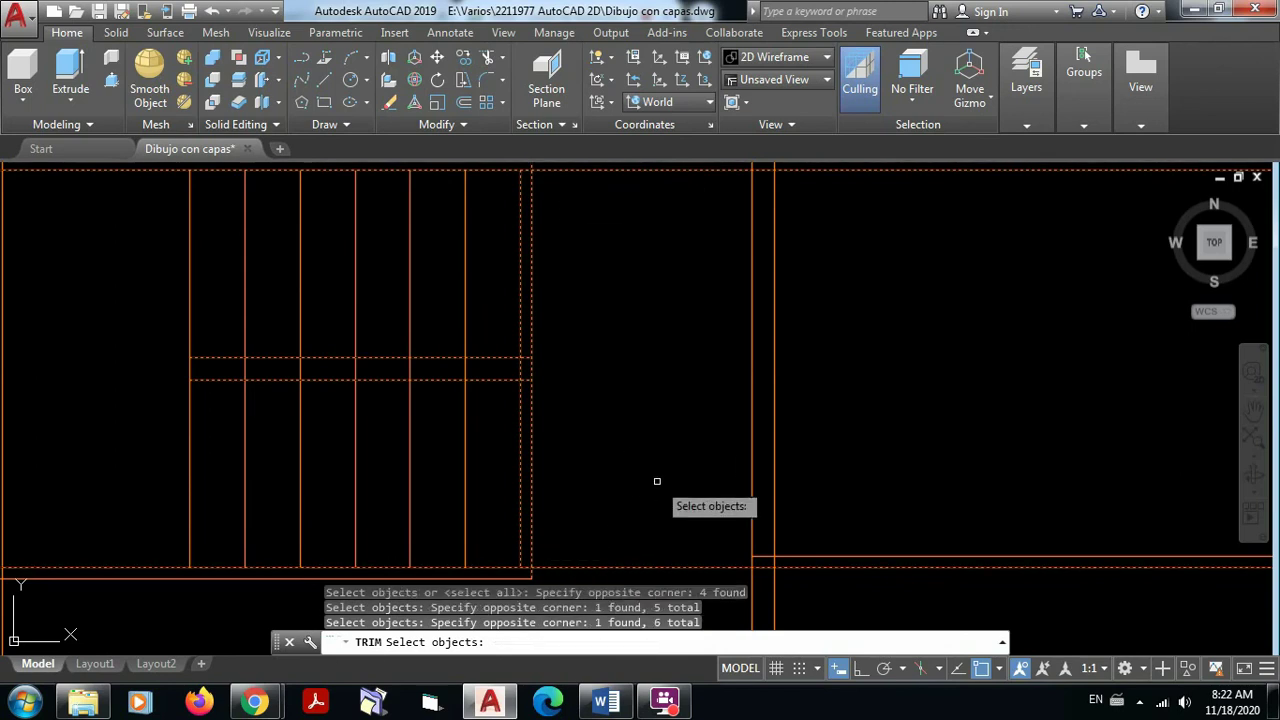
key("Return")
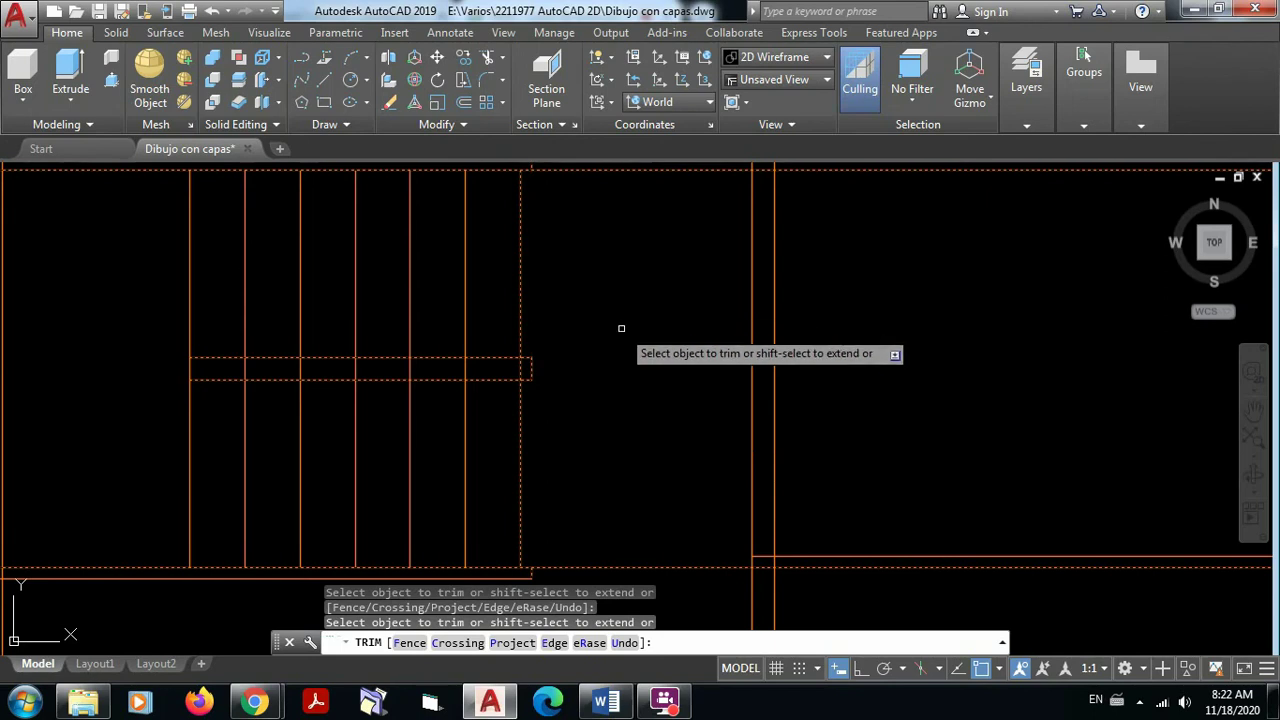
Trim the inner upper and lower horizontal lines to the right of the stair's border end
mouse_move(620, 326)
middle_mouse_down()
mouse_move(640, 400)
mouse_move(725, 316)
mouse_move(437, 260)
mouse_move(546, 234)
middle_mouse_up()
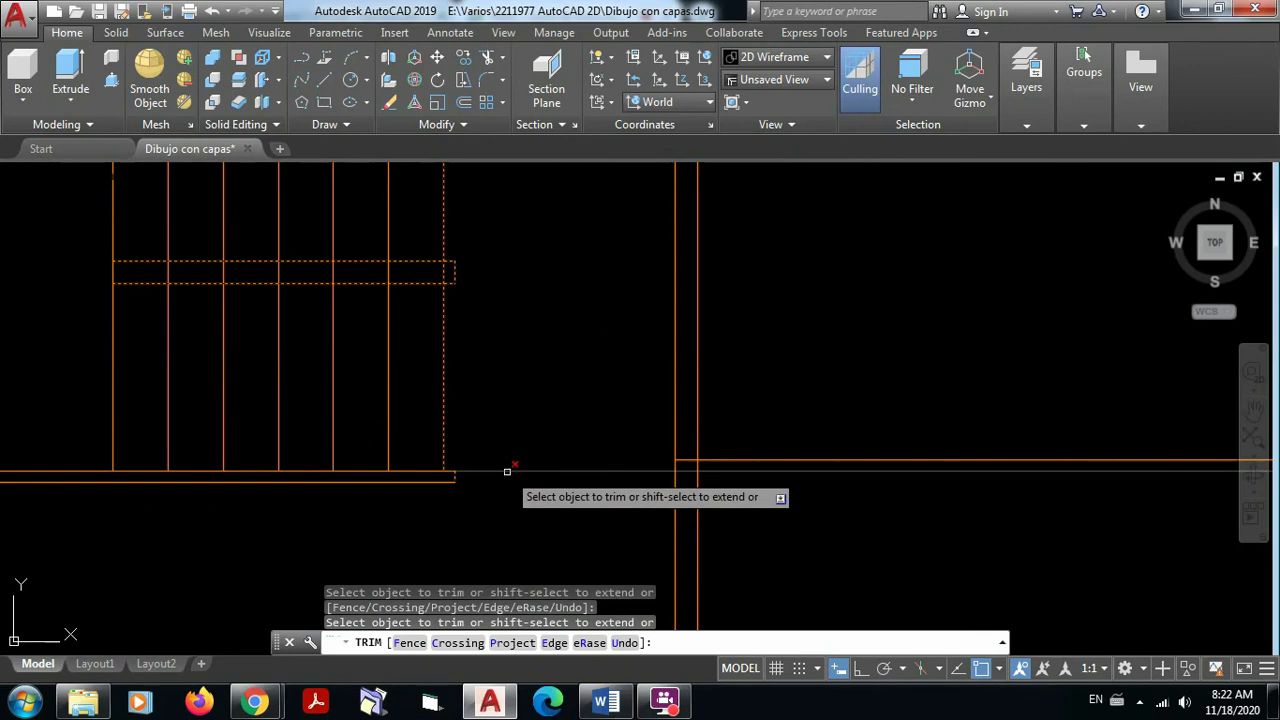
scroll(591, 323, "down", 4)
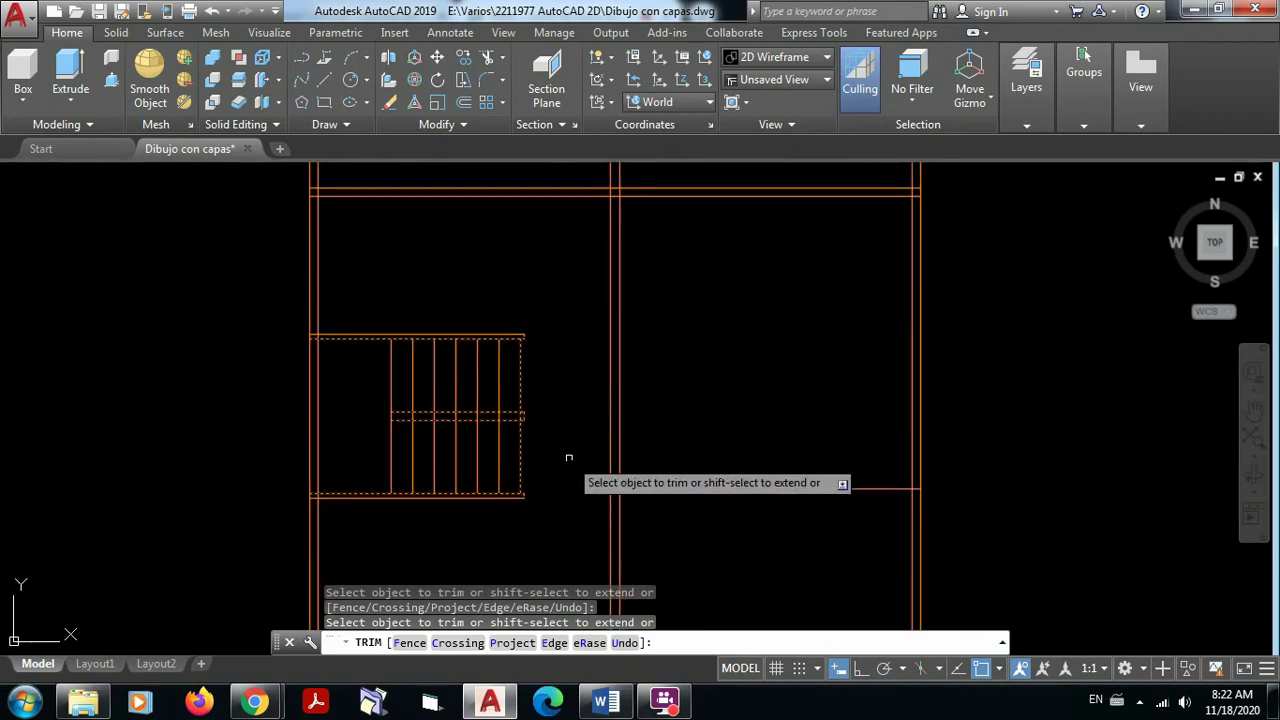
key("Escape")
Trim the stair's upper and lower horizontal pairs inside the left wall so they end at its inner line
middle_click_drag(589, 425, 635, 397)
scroll(368, 315, "up", 3)
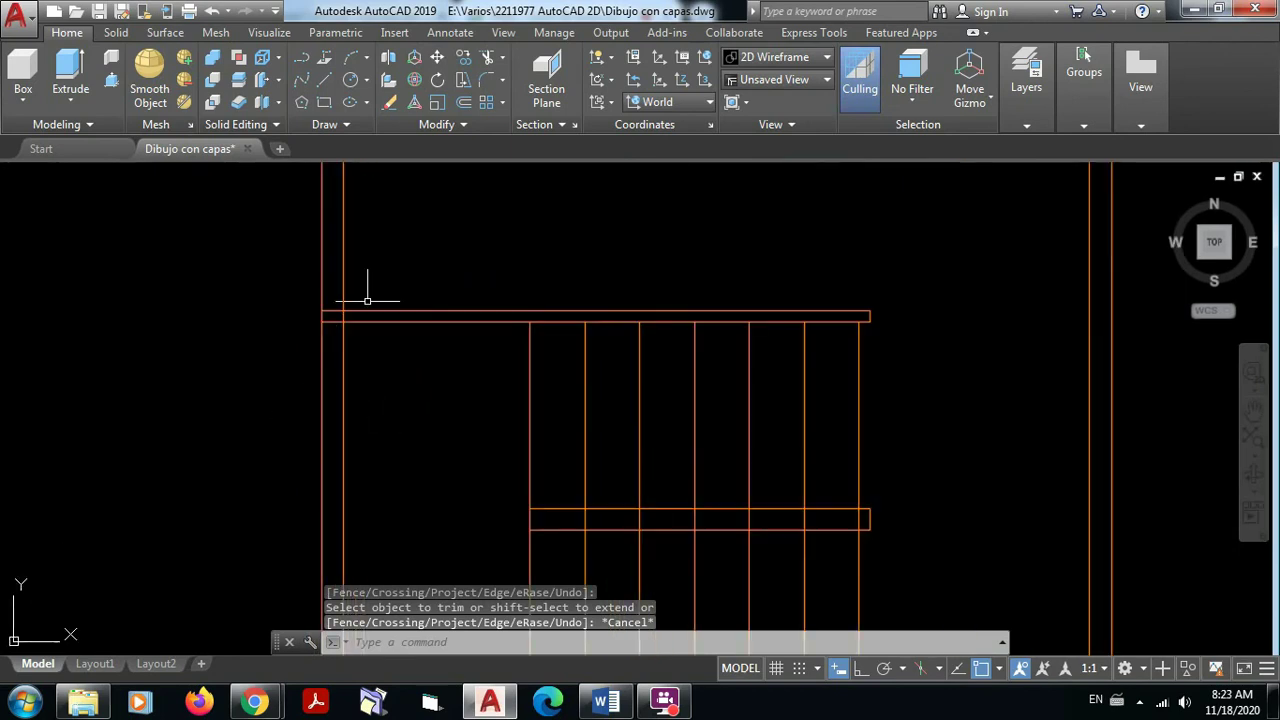
scroll(329, 331, "up", 1)
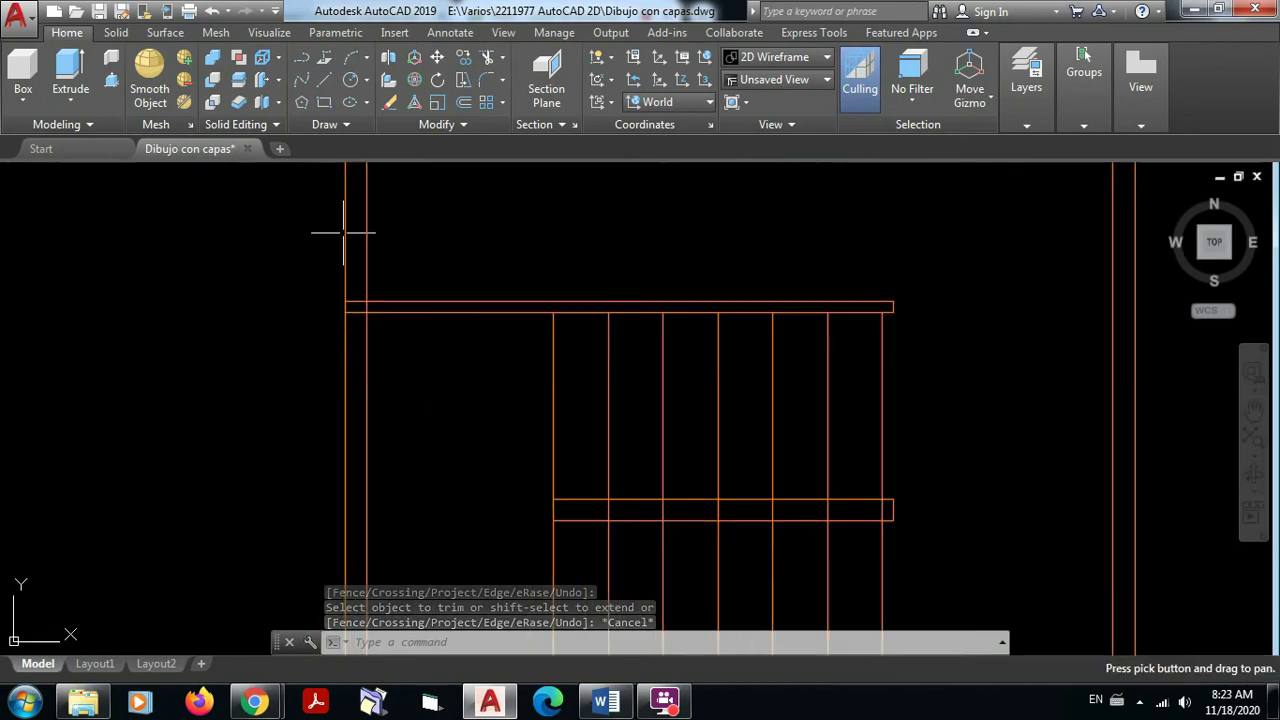
left_click(487, 57)
middle_click_drag(420, 360, 450, 249)
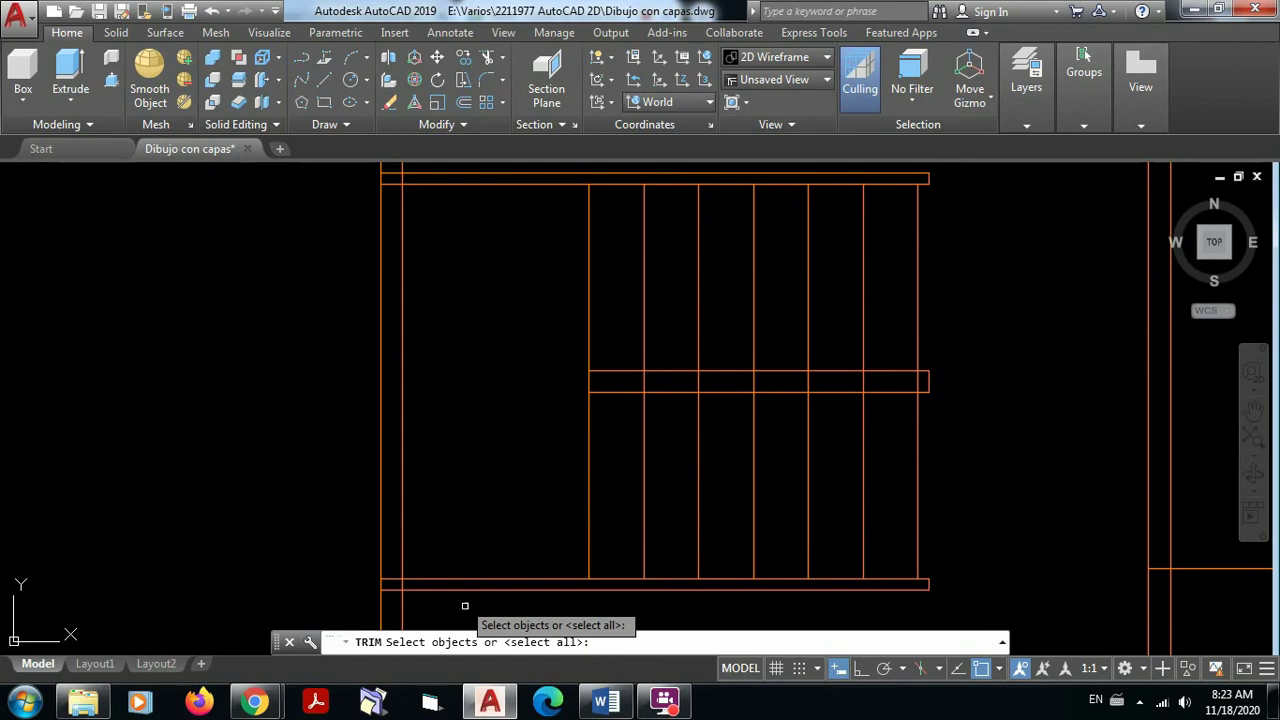
left_click(467, 610)
left_click(347, 168)
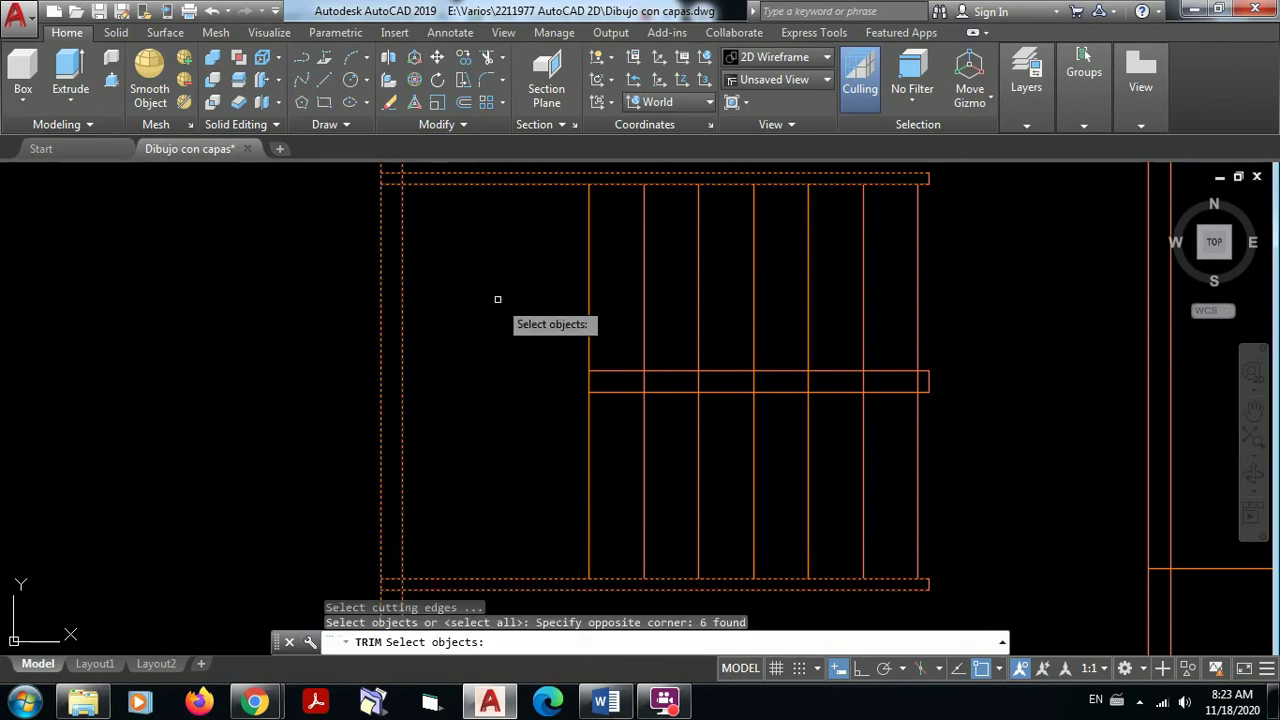
key("Return")
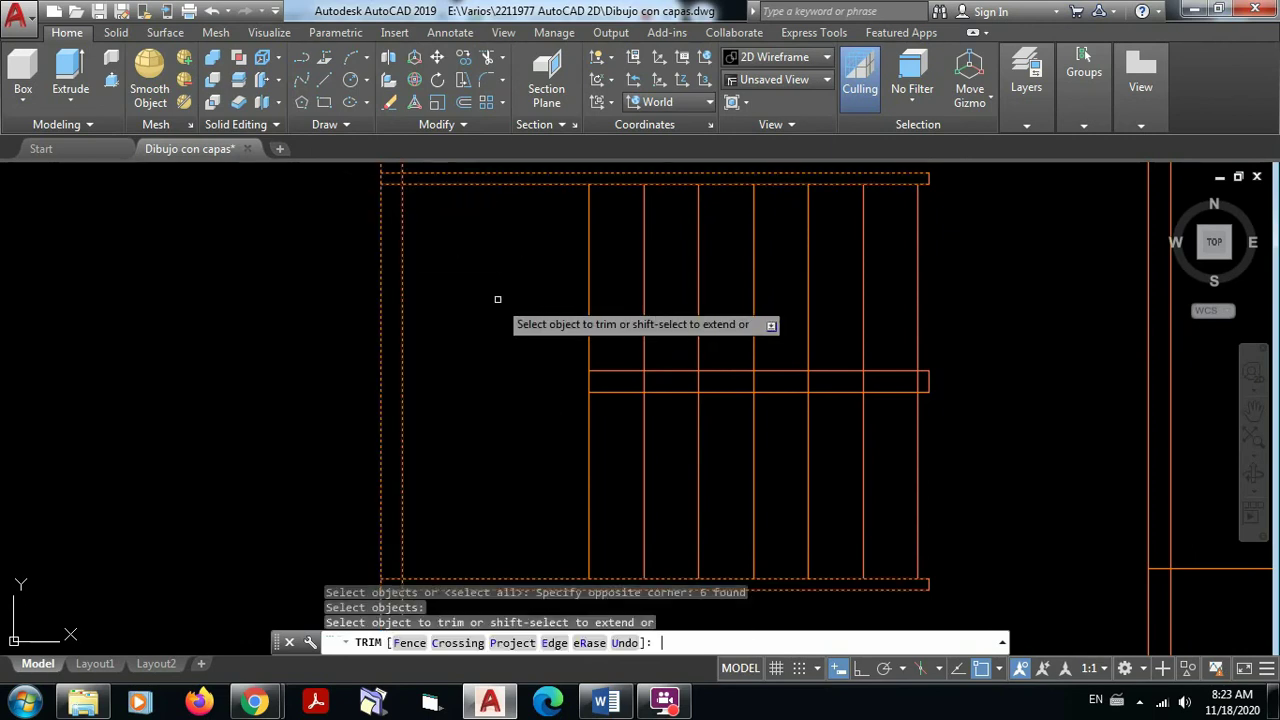
left_click(392, 174)
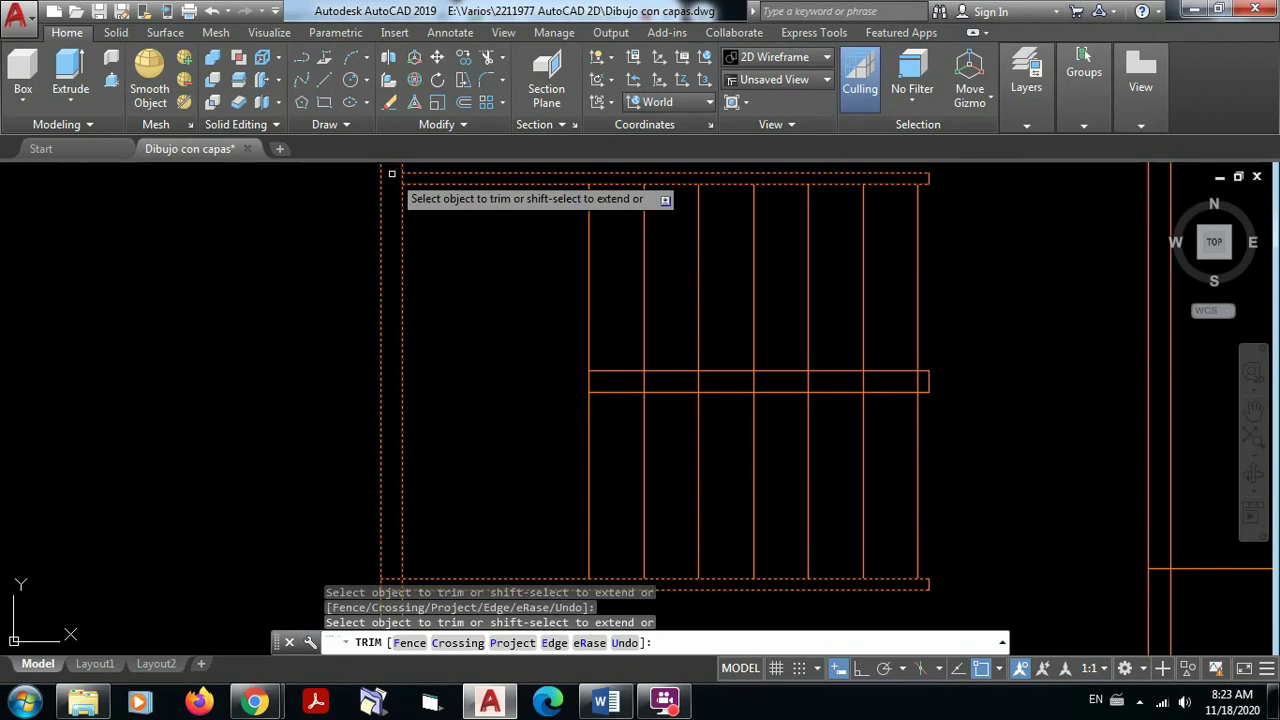
middle_click_drag(496, 514, 526, 349)
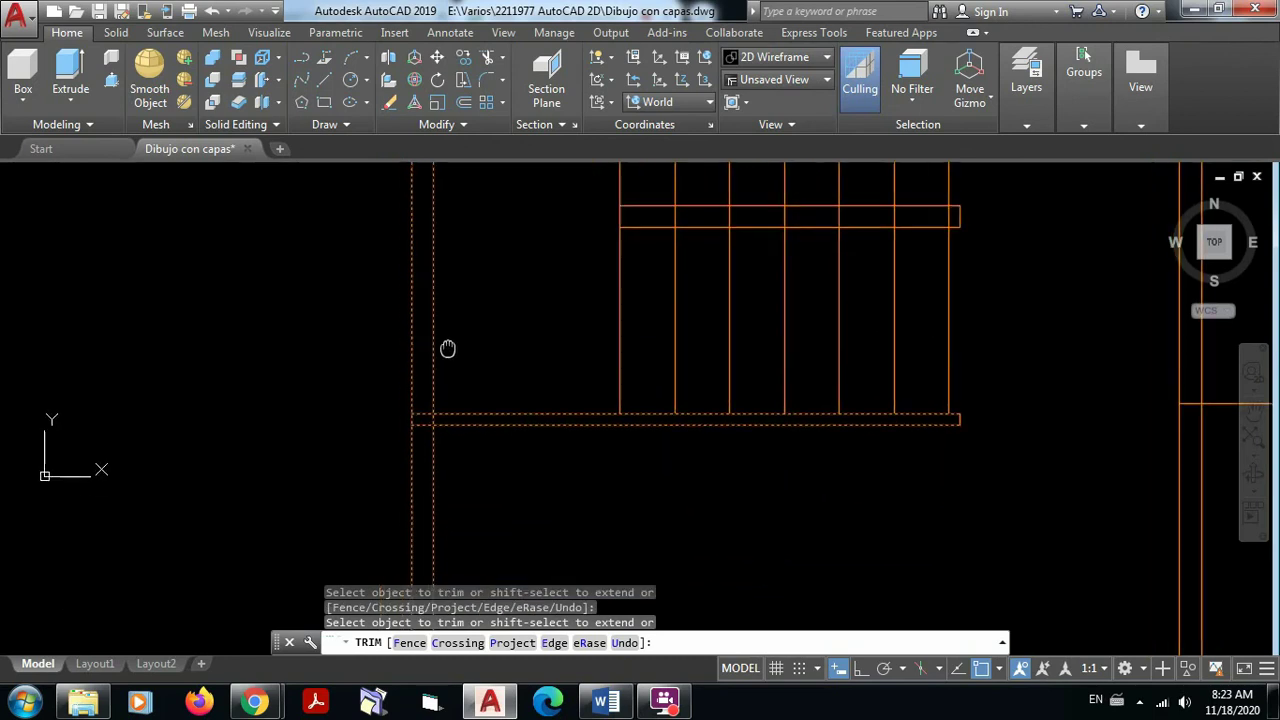
left_click(422, 420)
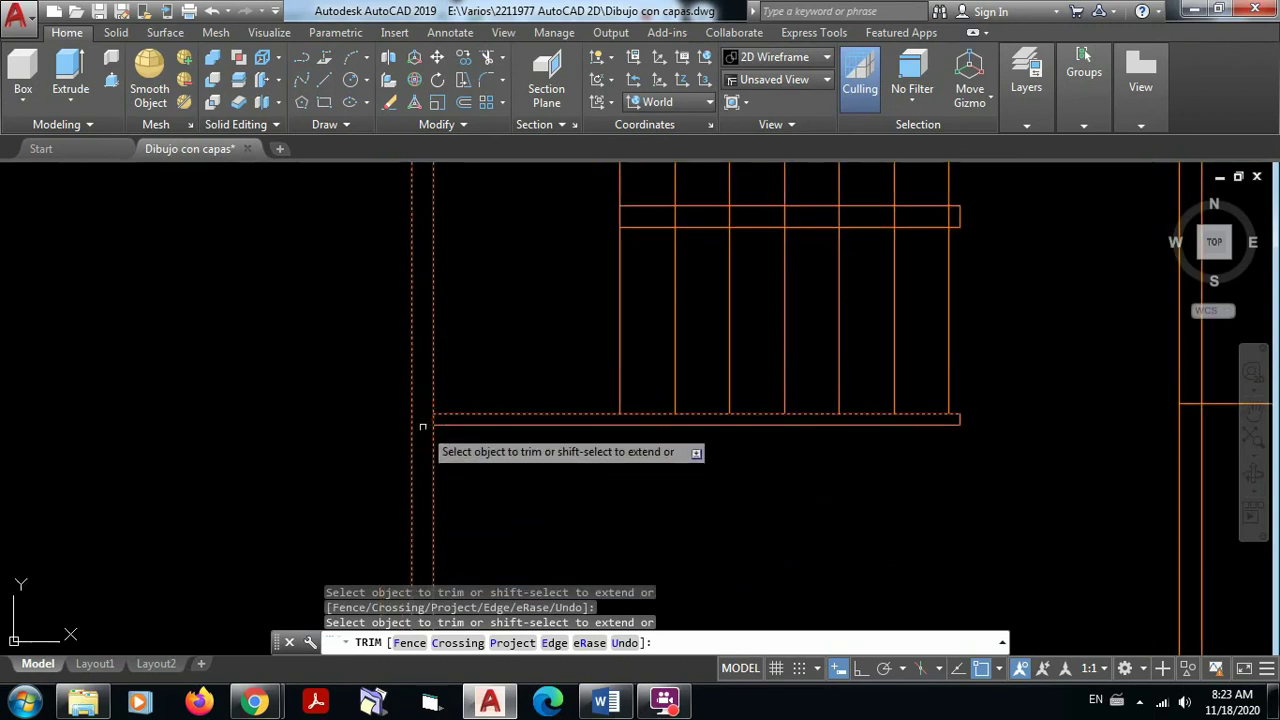
key("Escape")
Trim all seven tread lines between the two central horizontal lines, using those lines as cutting edges
scroll(666, 500, "down", 5)
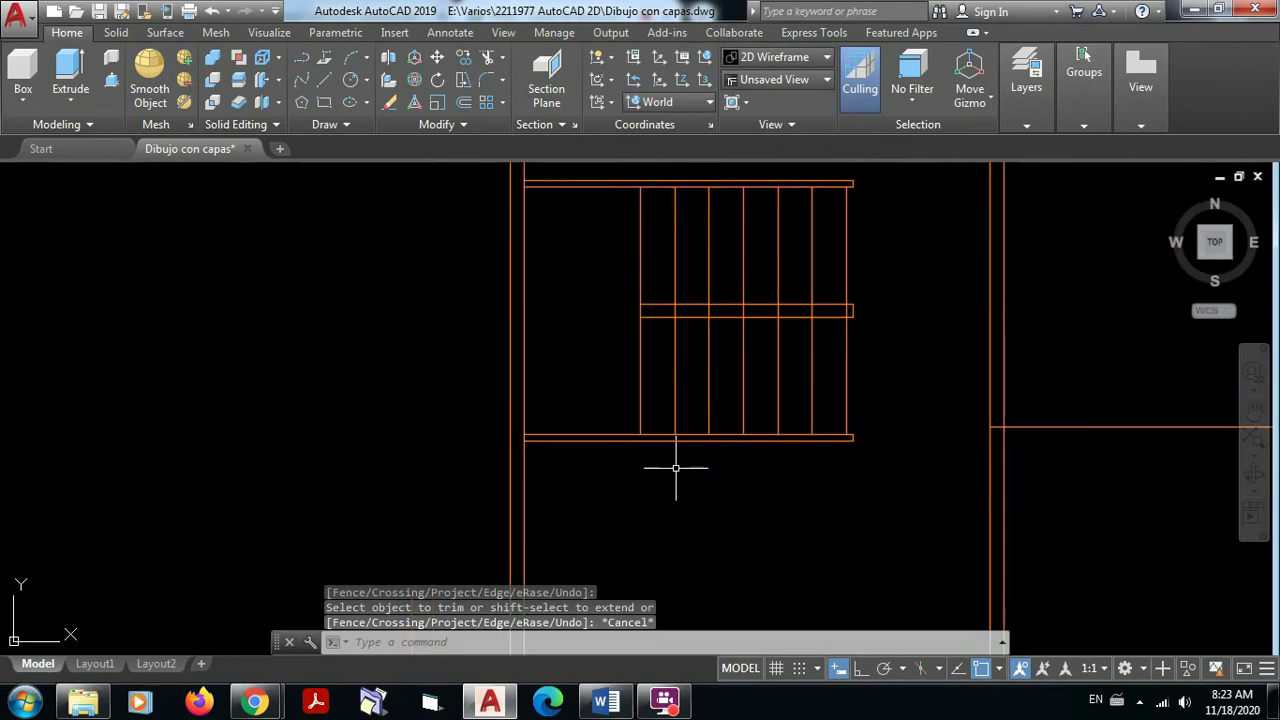
scroll(601, 390, "up", 4)
middle_click_drag(701, 409, 510, 376)
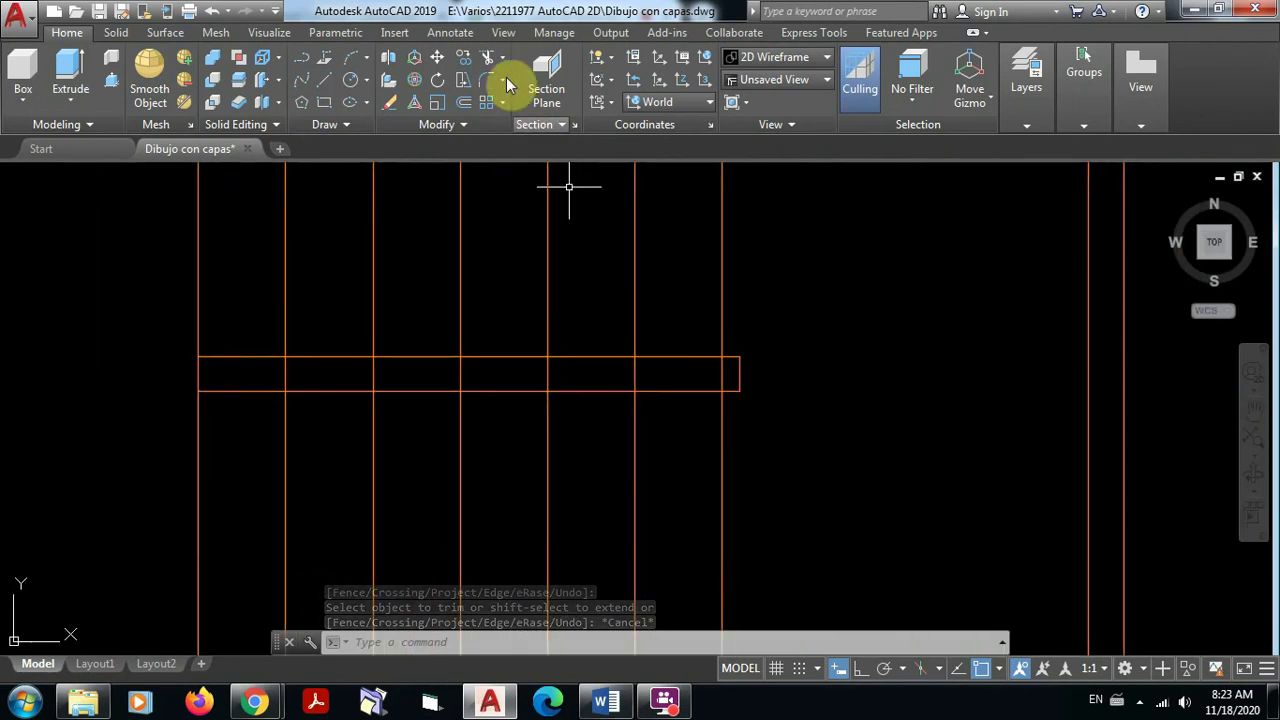
left_click(485, 56)
left_click(762, 413)
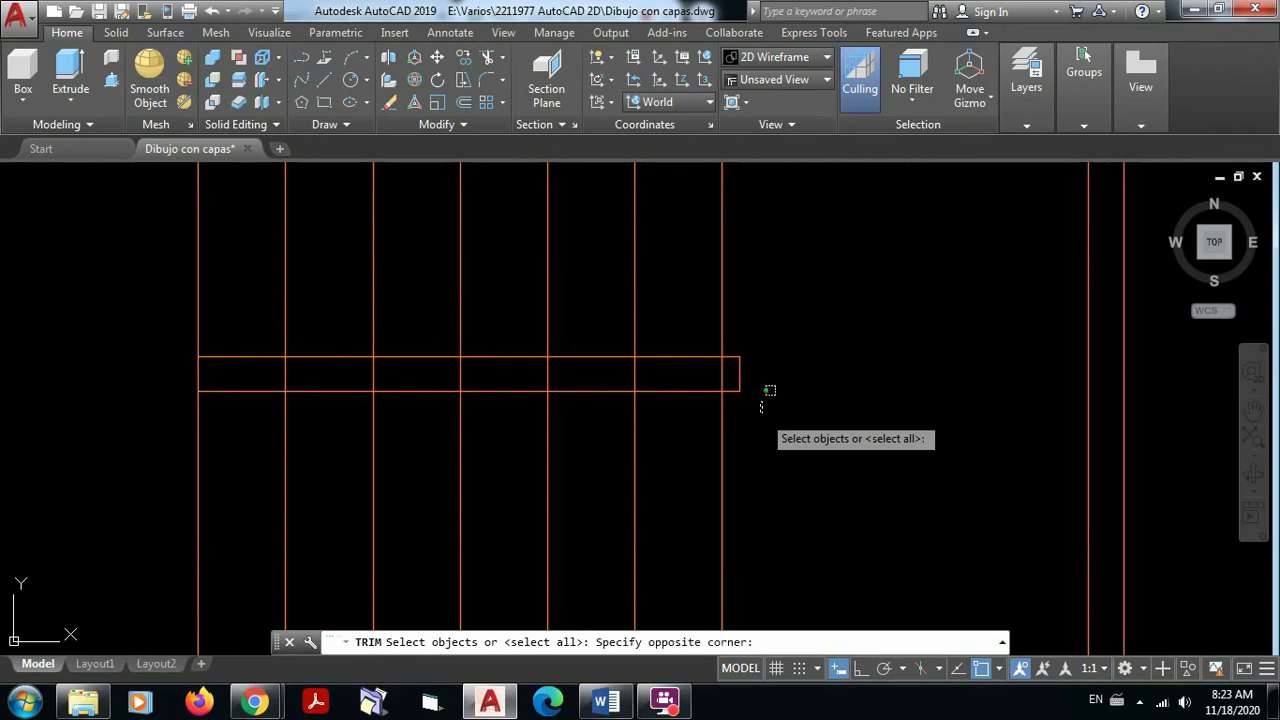
left_click(155, 341)
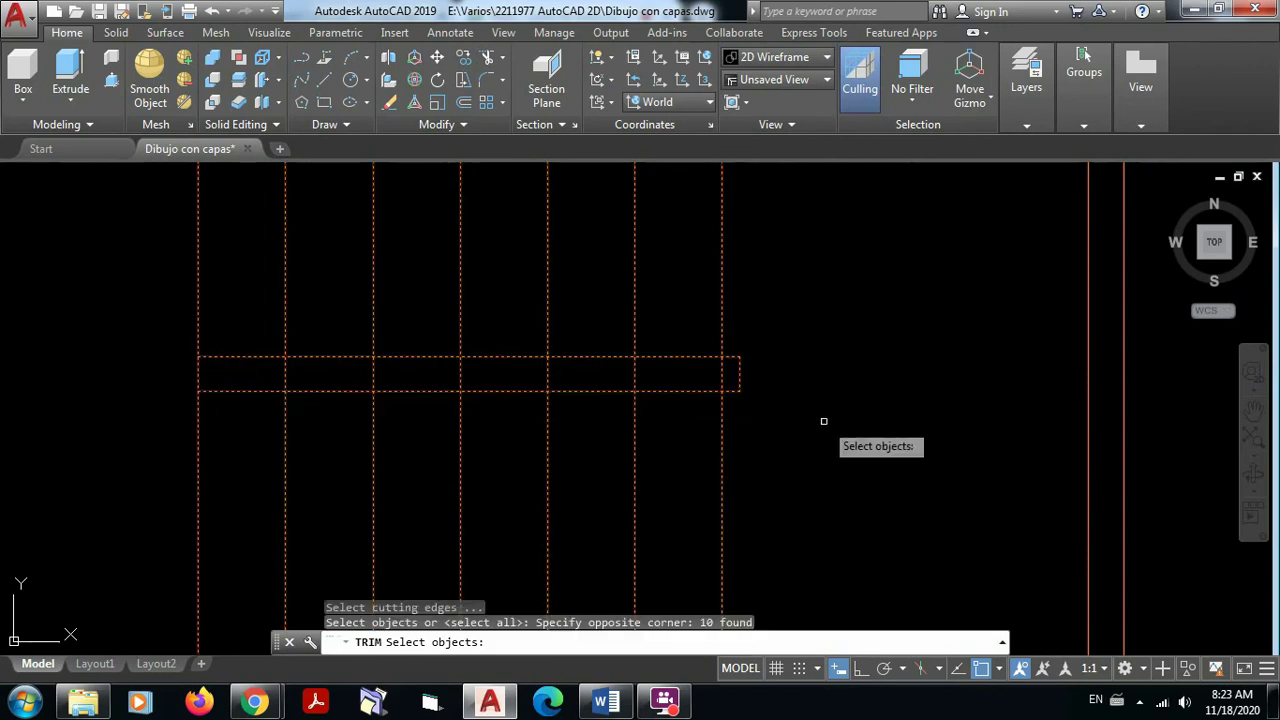
key("Return")
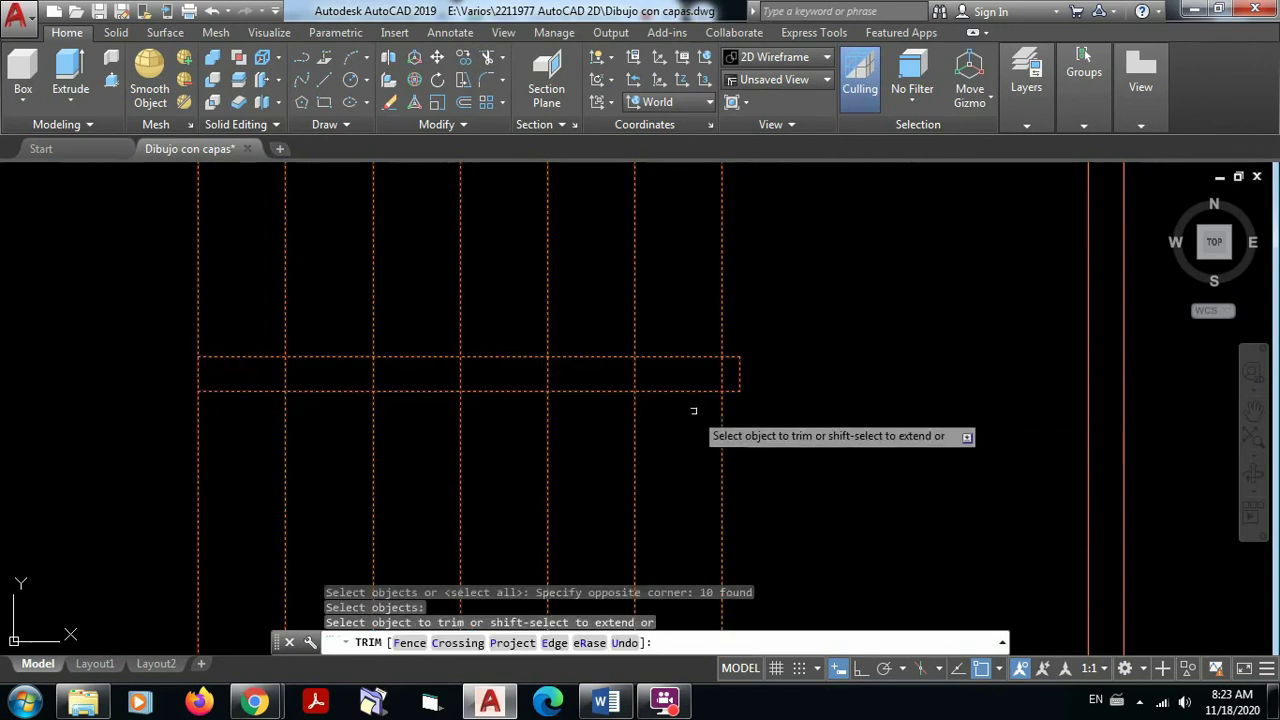
left_click(732, 375)
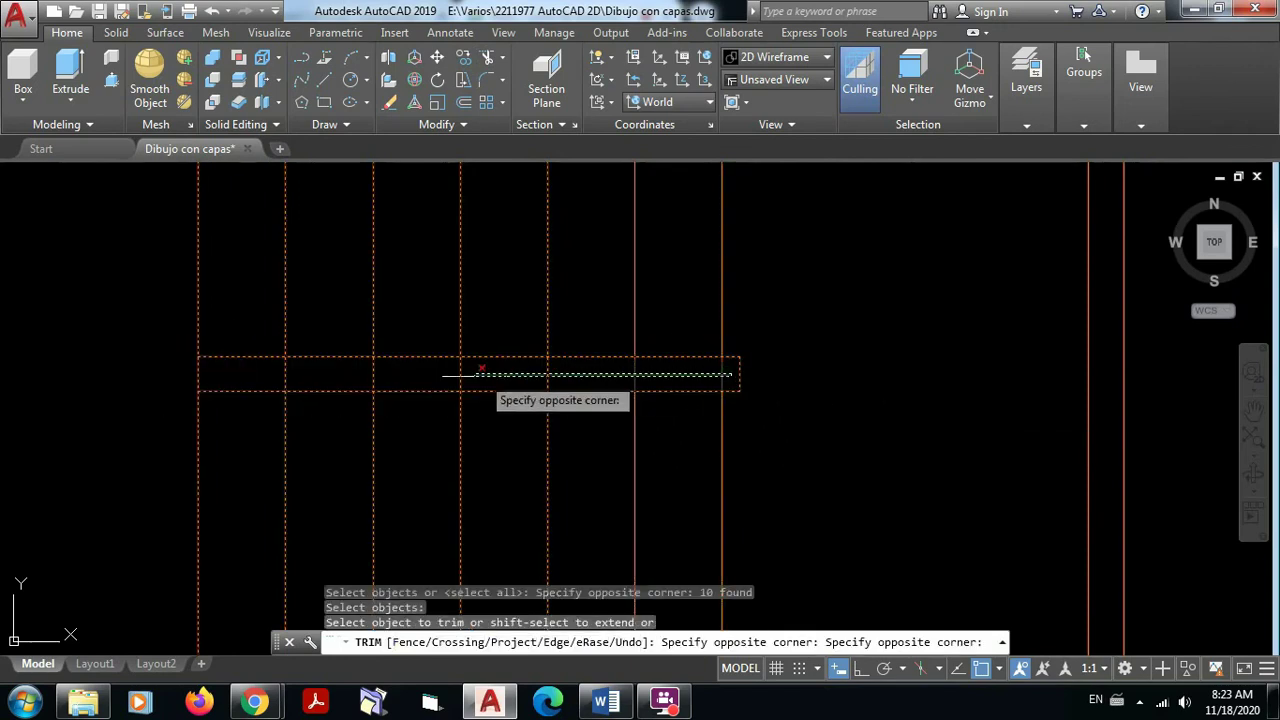
left_click(172, 373)
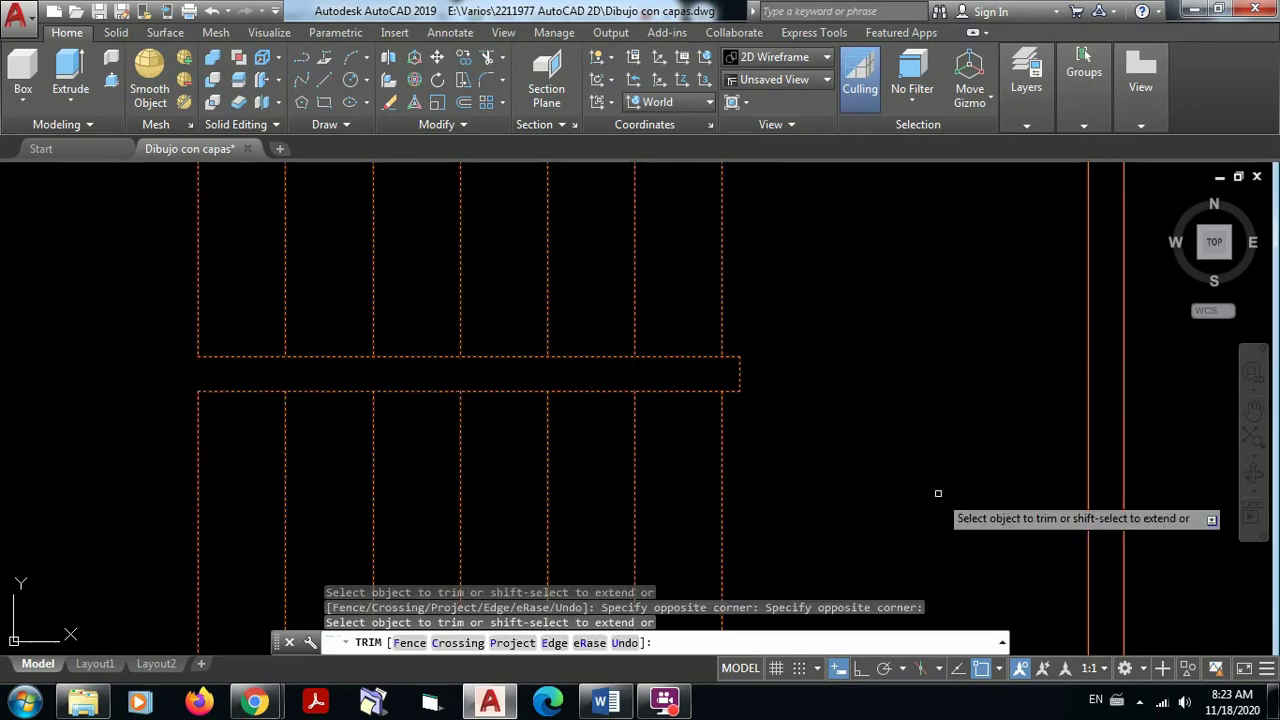
key("Escape")
key("Escape")
scroll(890, 430, "down", 2)
middle_click_drag(894, 434, 976, 432)
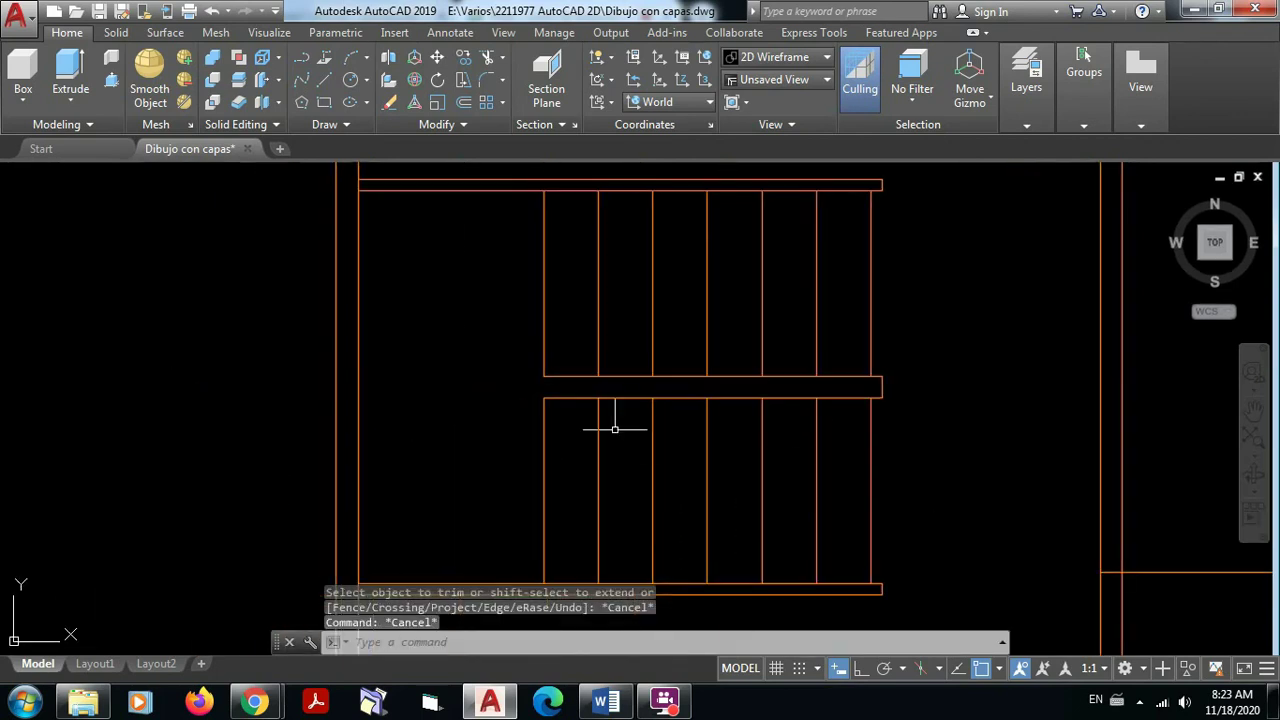
scroll(531, 388, "up", 4)
middle_click_drag(529, 386, 430, 366)
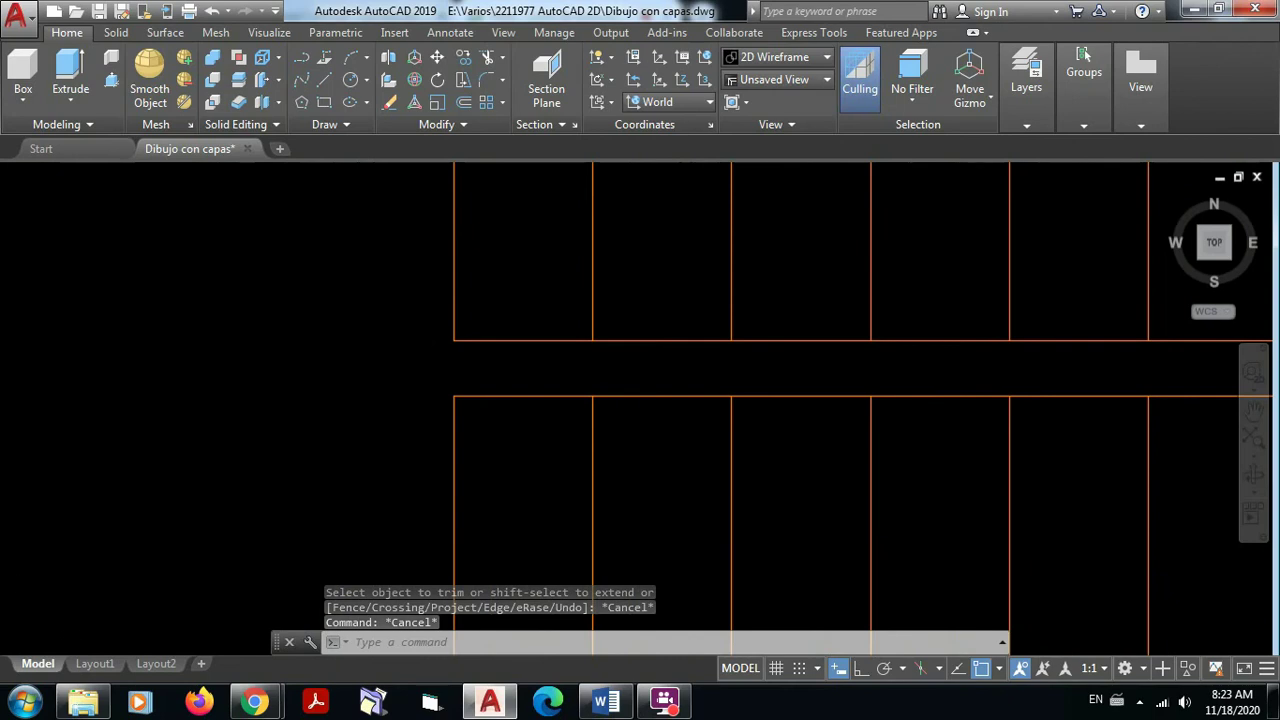
Draw a vertical line closing the inner end of the stair's central divider between its two horizontal lines
left_click(323, 80)
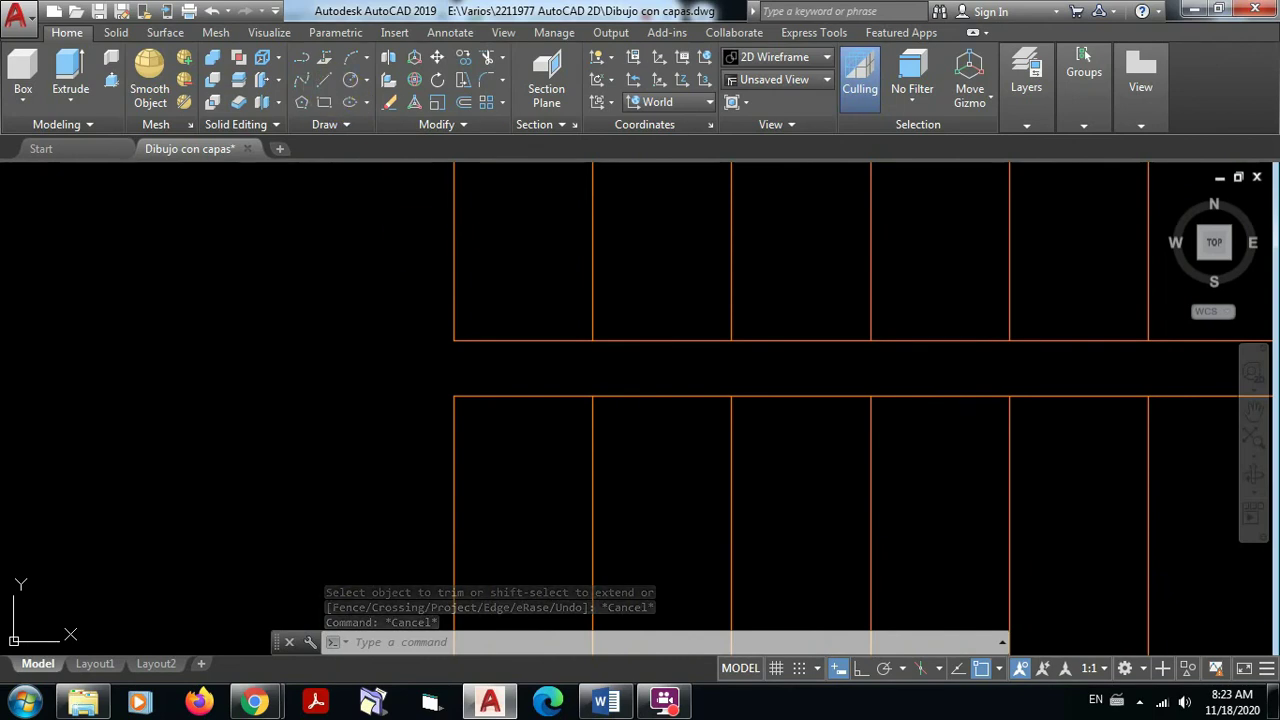
left_click(454, 340)
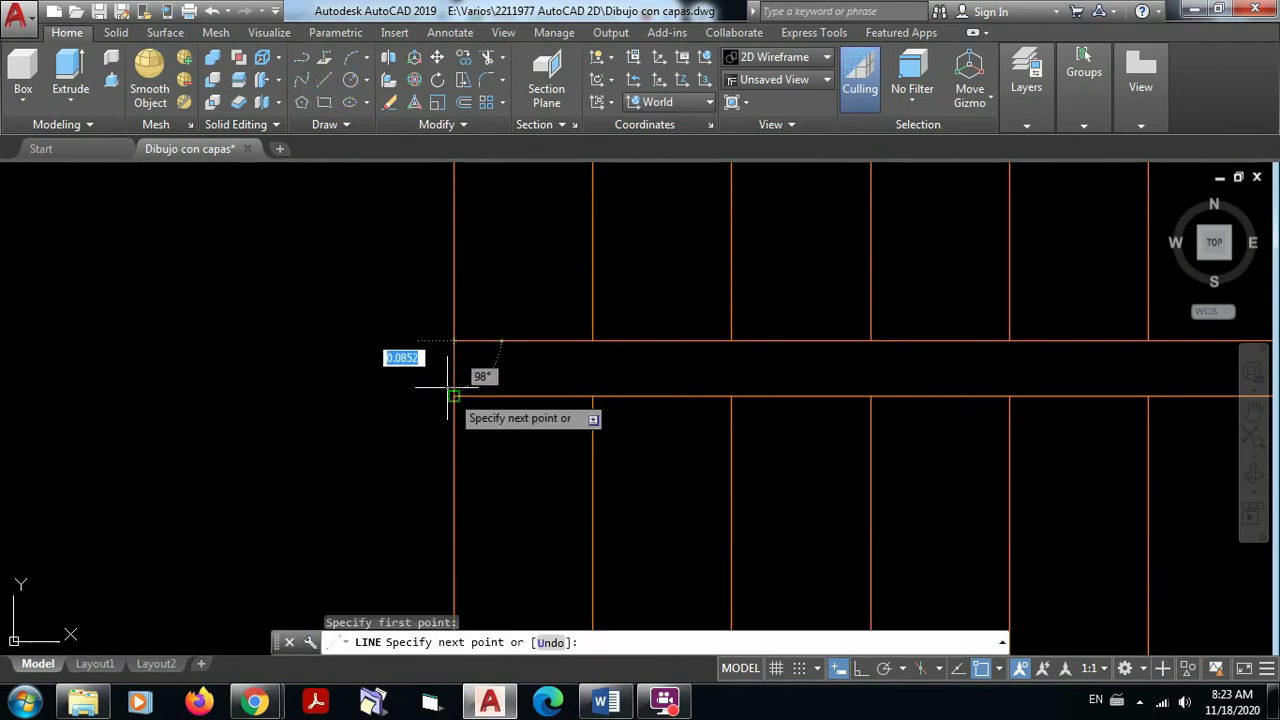
key("Escape")
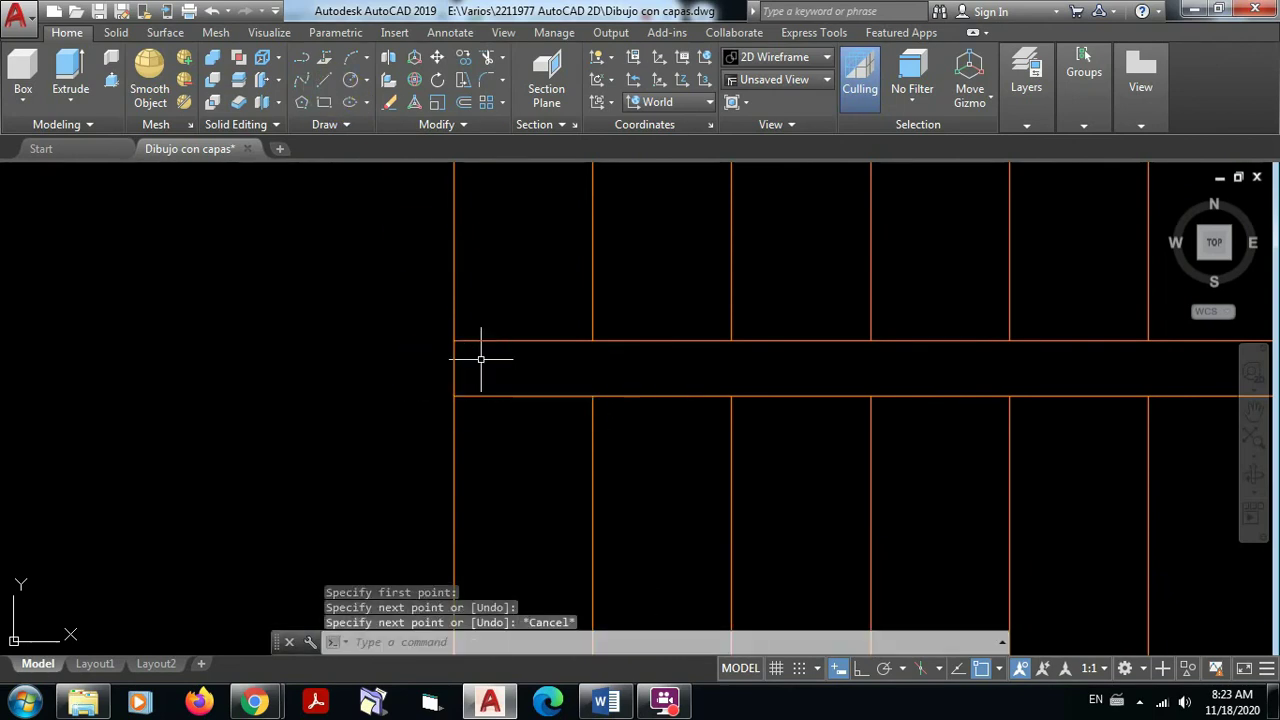
left_click(434, 104)
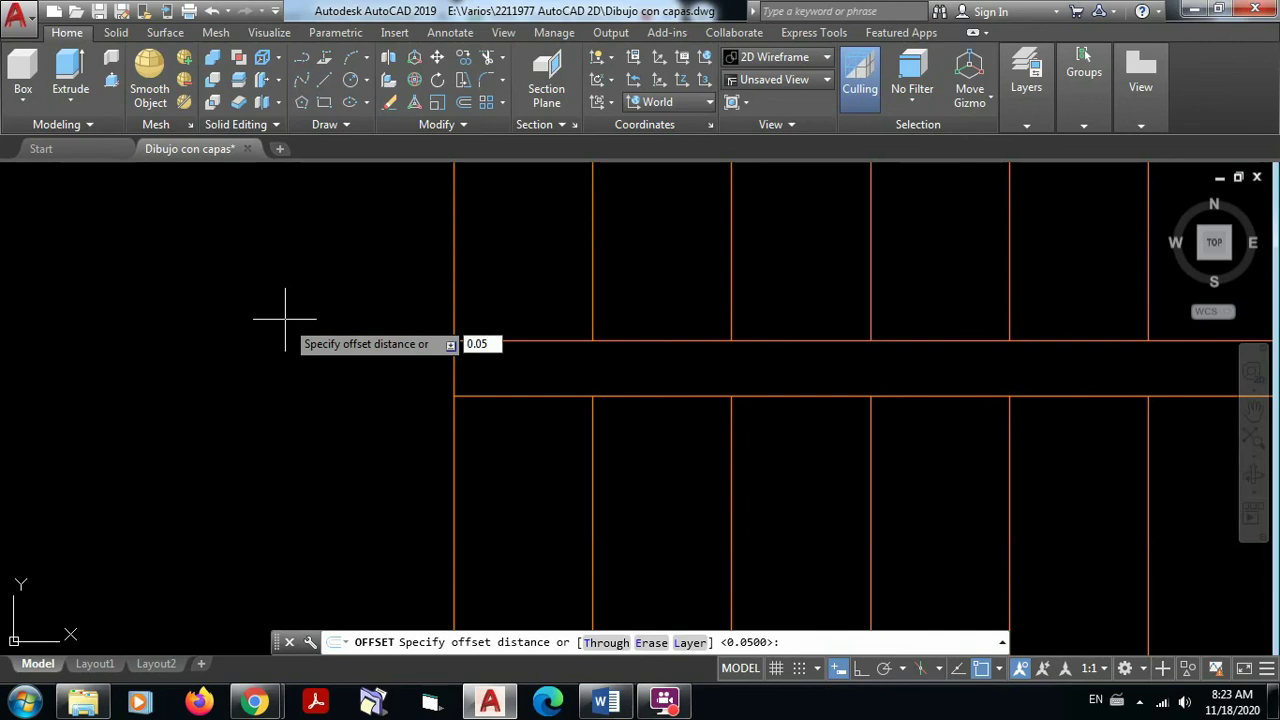
key("Escape")
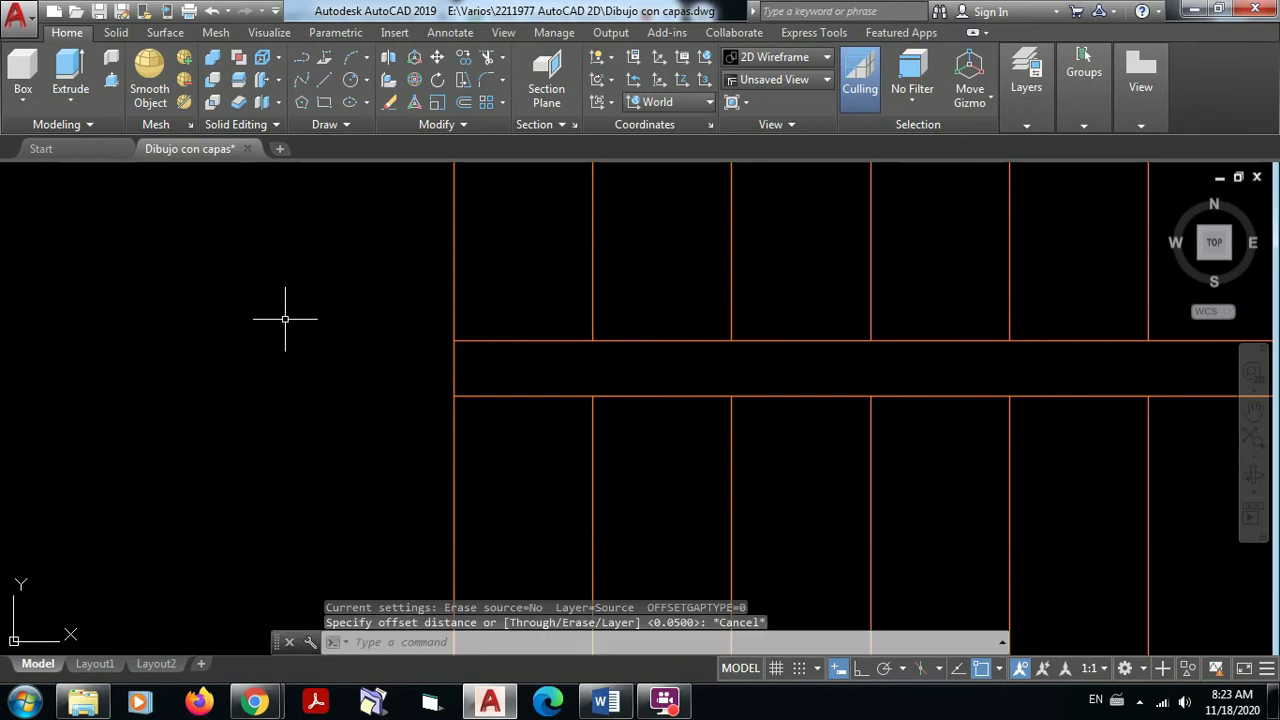
scroll(743, 349, "down", 5)
mouse_move(743, 349)
middle_mouse_down()
mouse_move(737, 363)
mouse_move(469, 338)
middle_mouse_up()
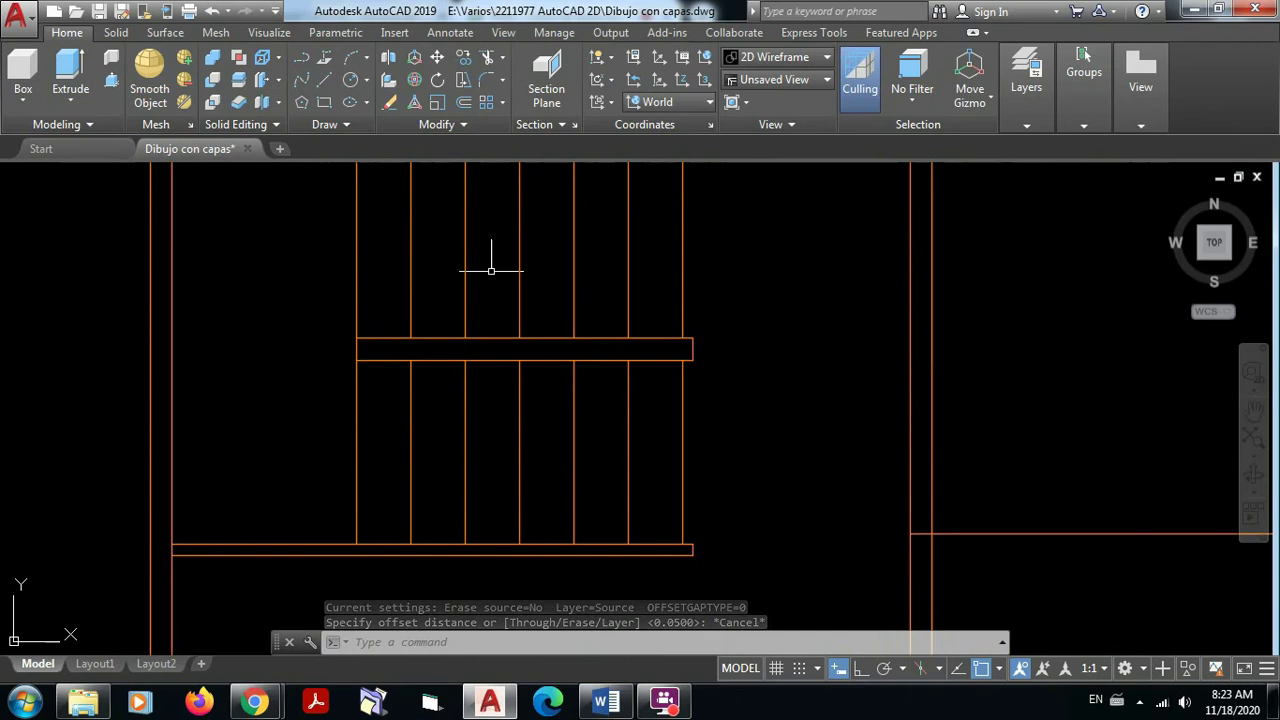
scroll(586, 357, "down", 3)
mouse_move(643, 363)
middle_mouse_down()
mouse_move(654, 374)
mouse_move(646, 409)
middle_mouse_up()
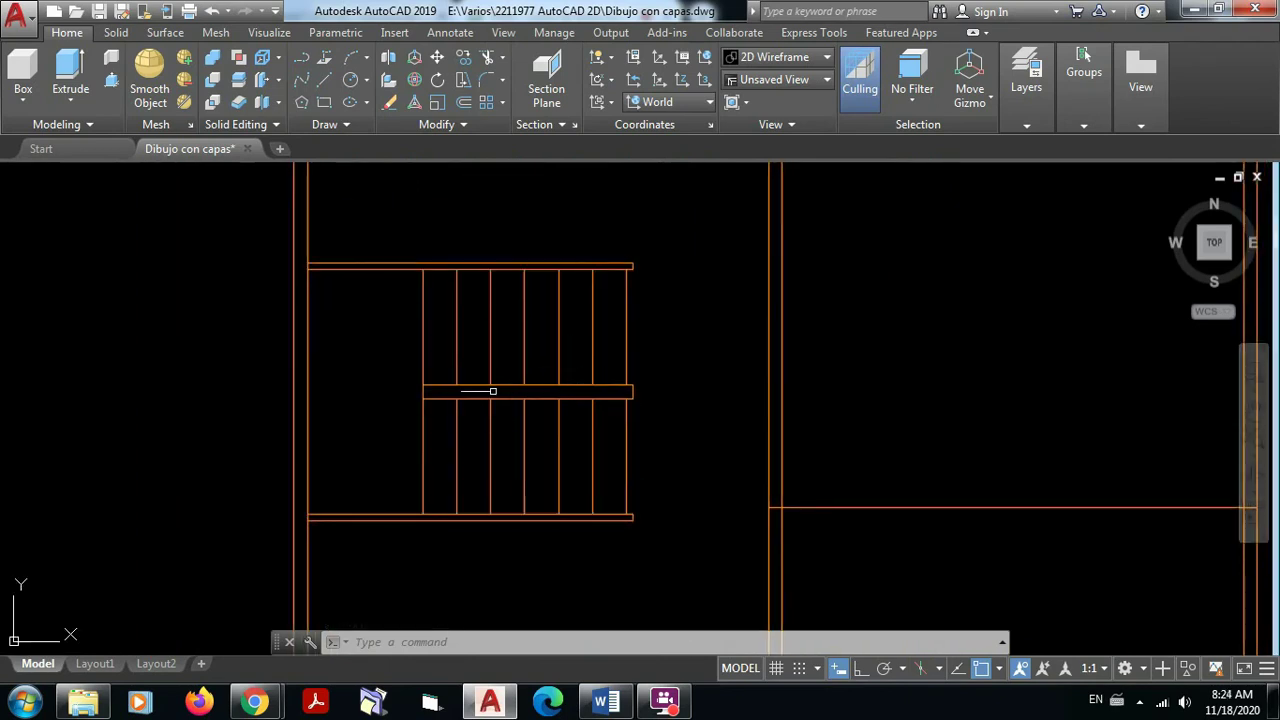
mouse_move(592, 325)
middle_mouse_down()
mouse_move(611, 297)
mouse_move(615, 318)
middle_mouse_up()
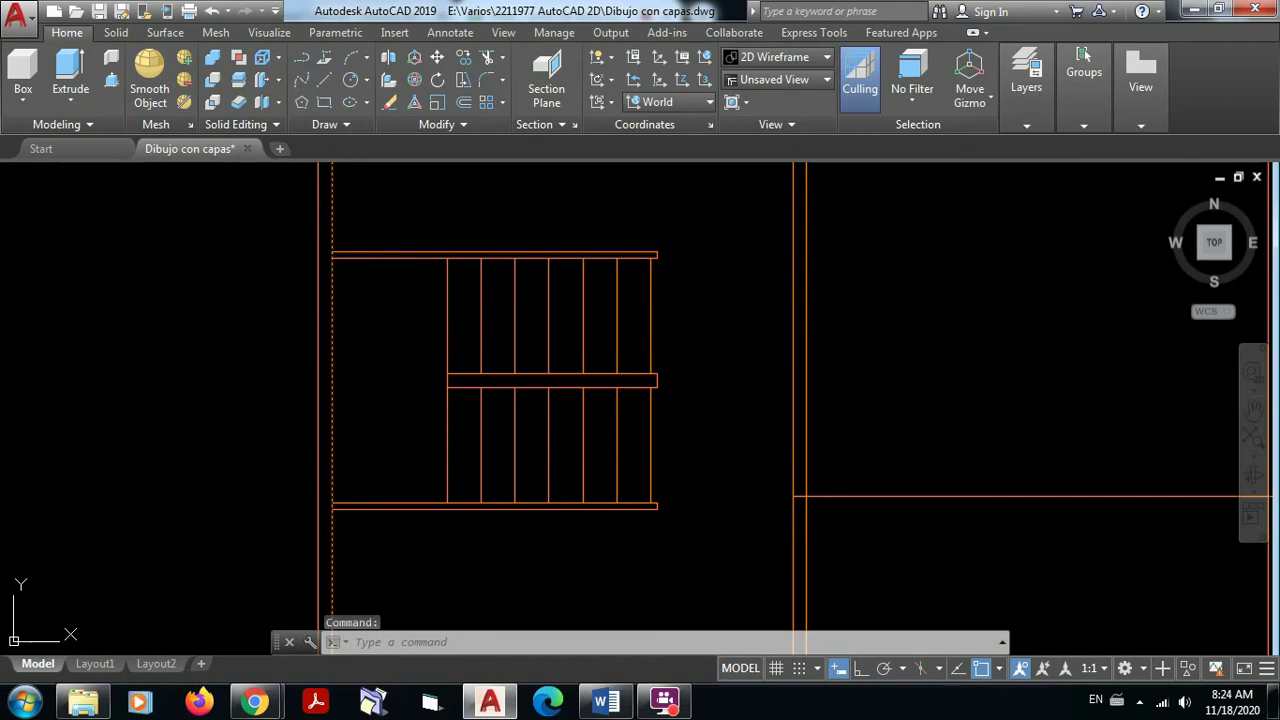
key("Escape")
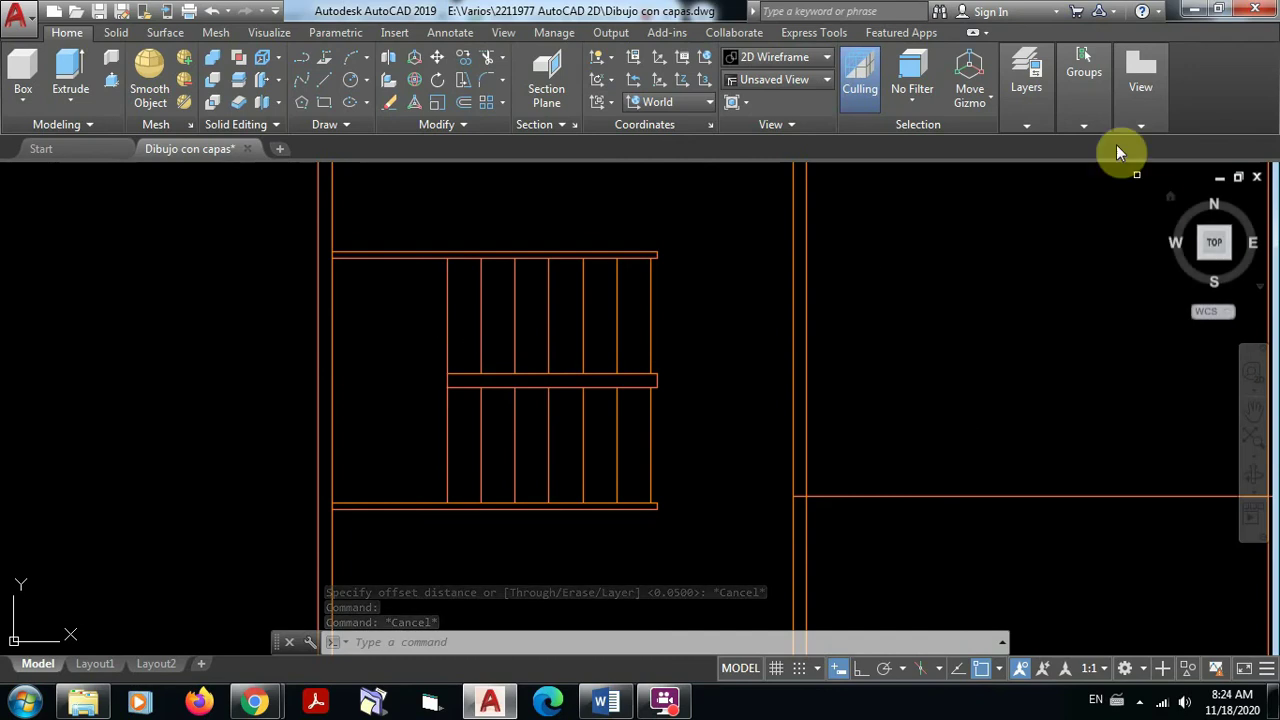
Create a new layer named A-Escalera
left_click(1029, 128)
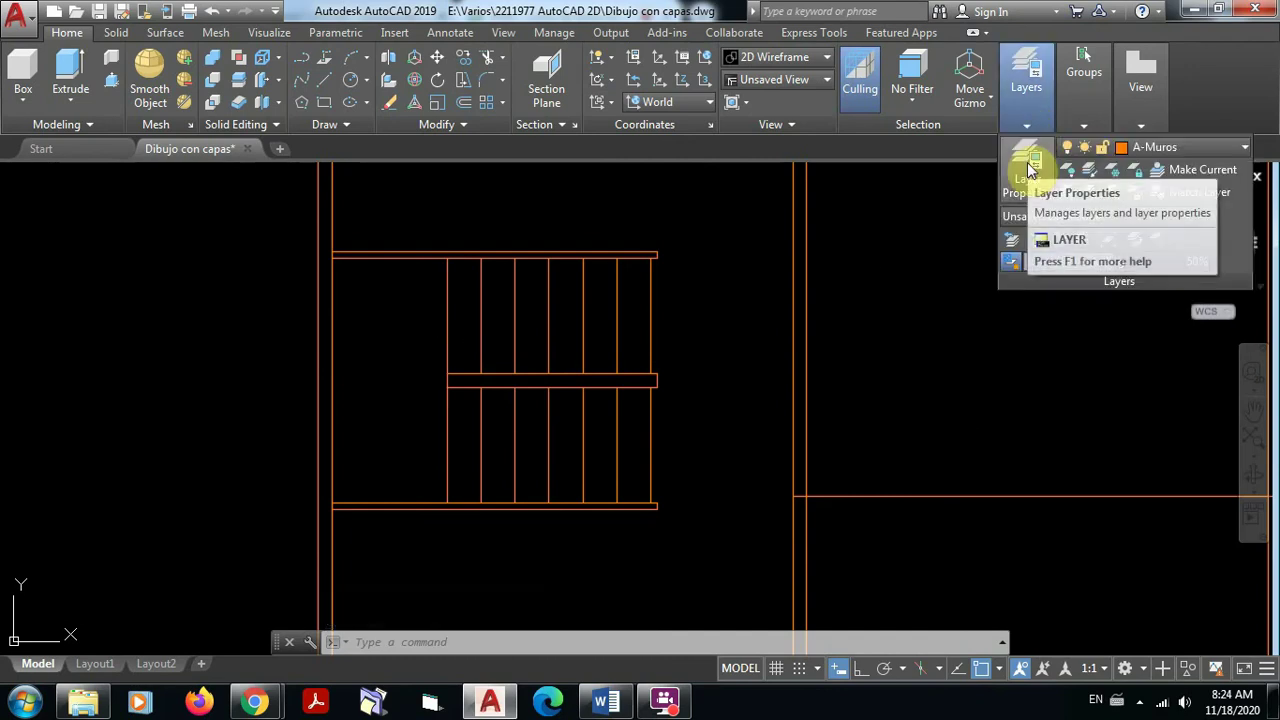
left_click(1031, 170)
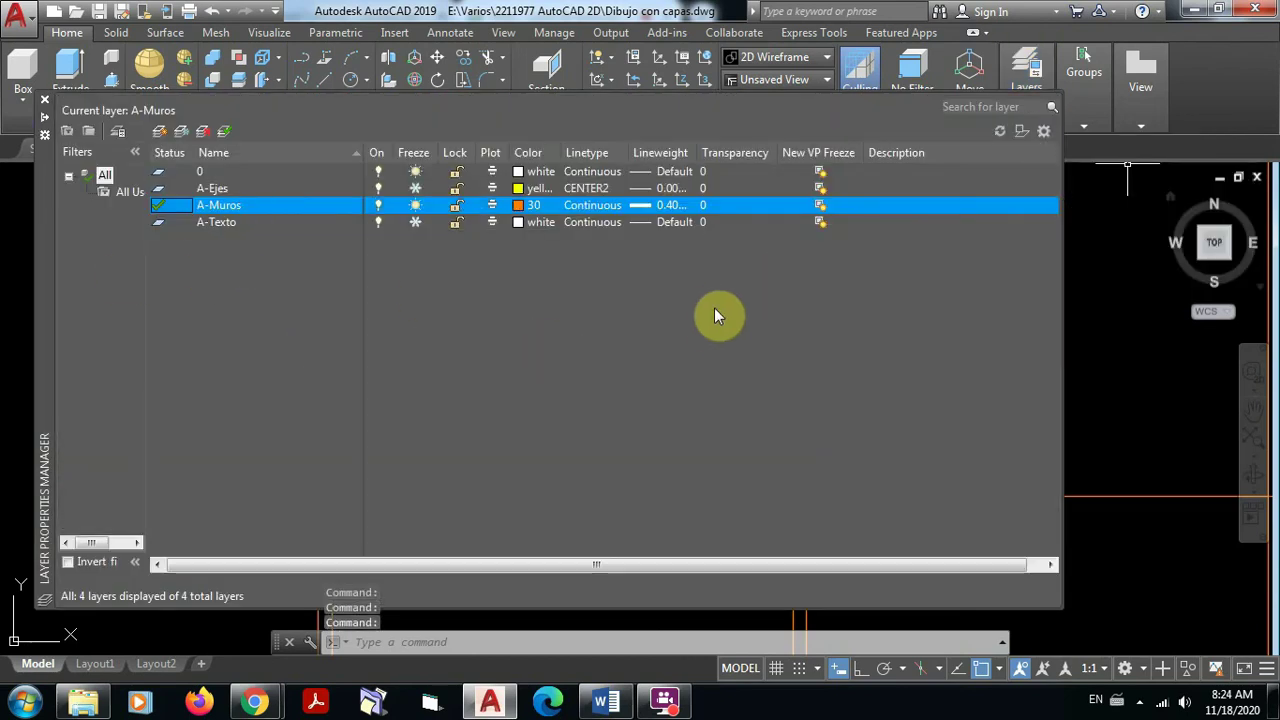
left_click(160, 135)
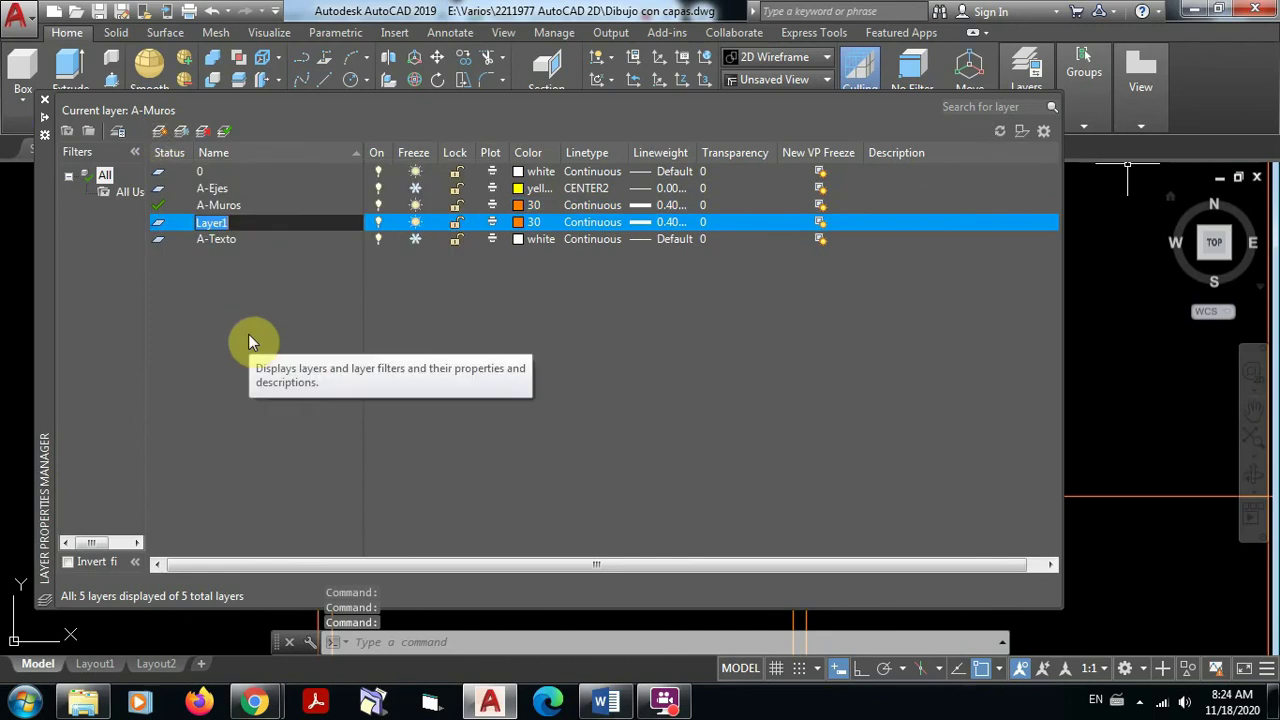
type("A")
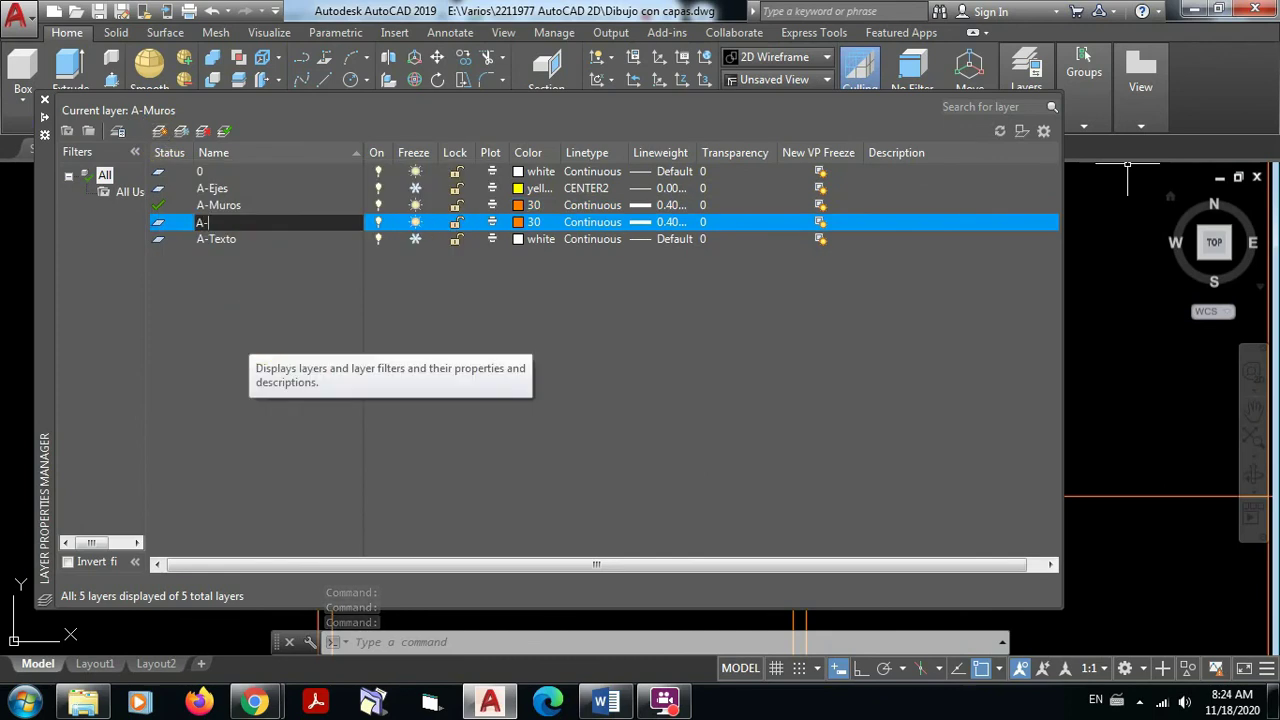
type("-Escalera")
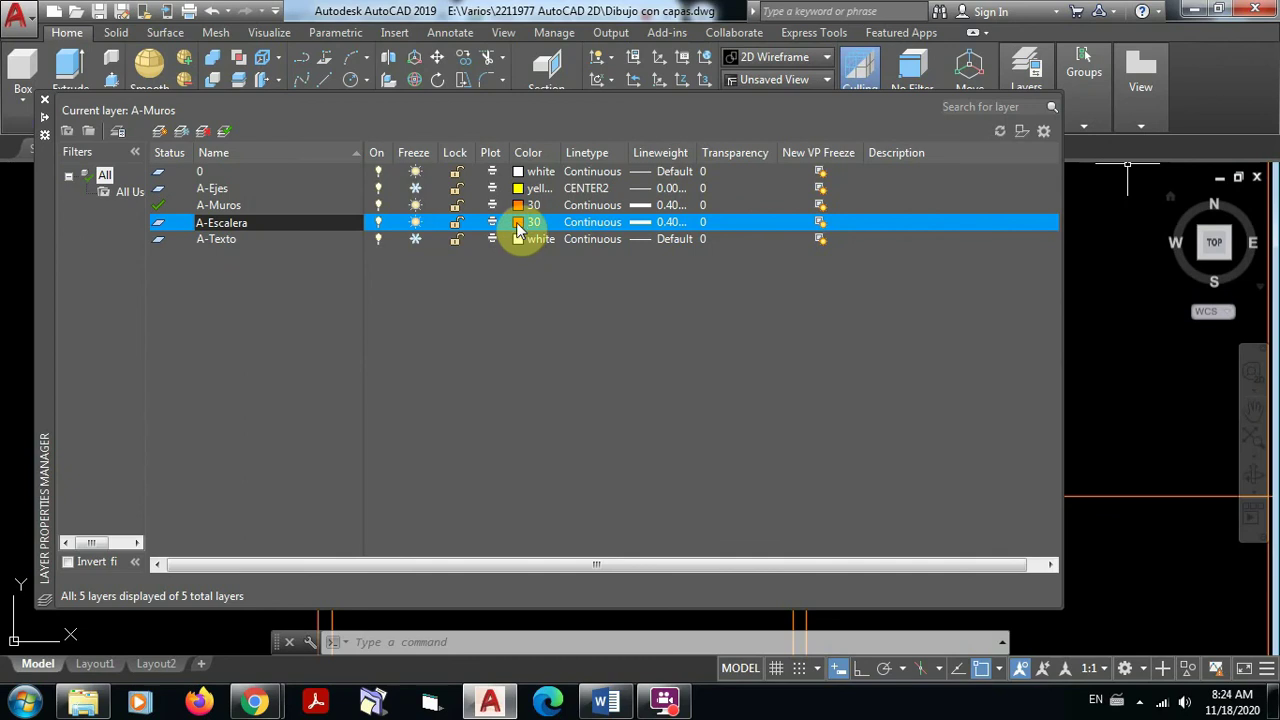
key("Return")
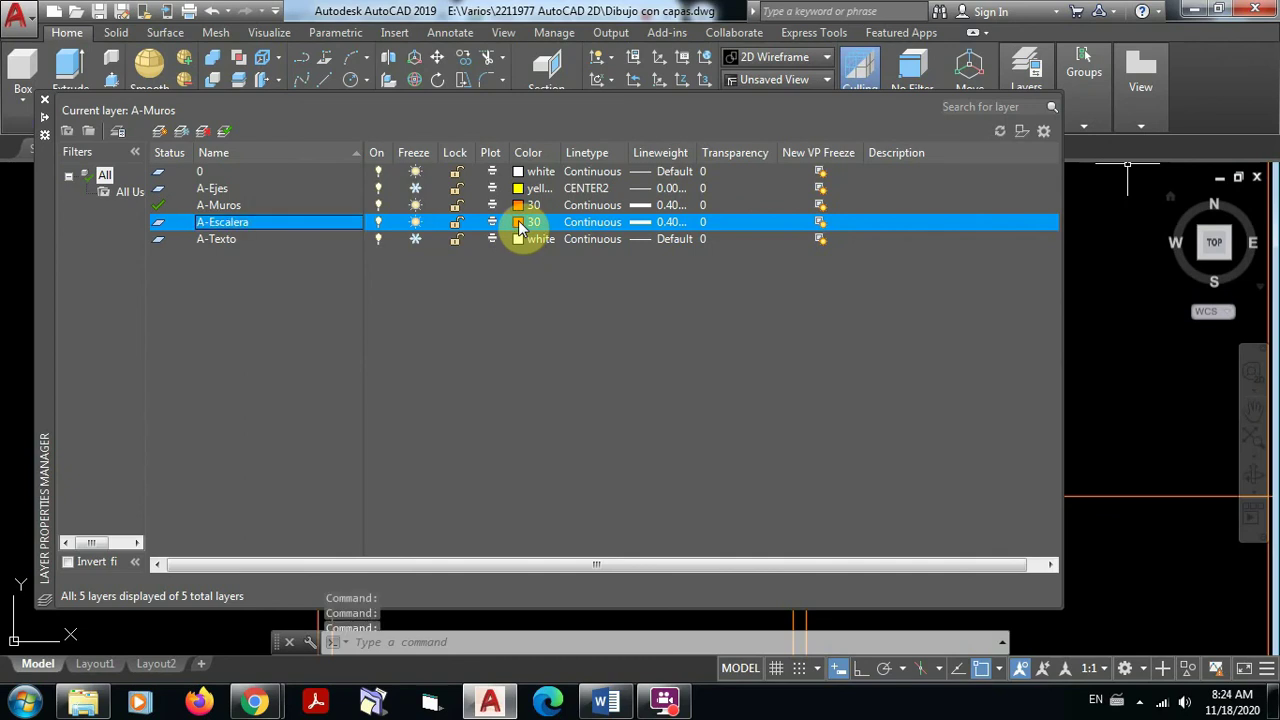
Set the A-Escalera layer's color to index color 136
left_click(519, 222)
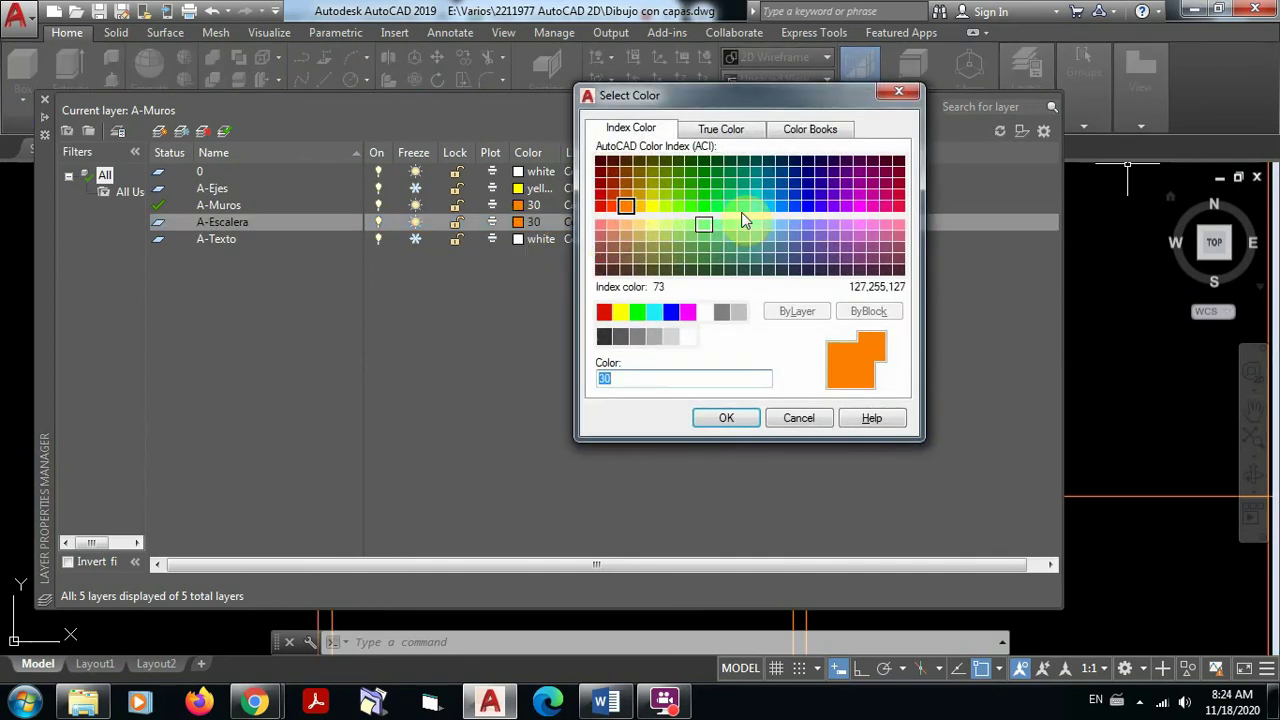
left_click(755, 184)
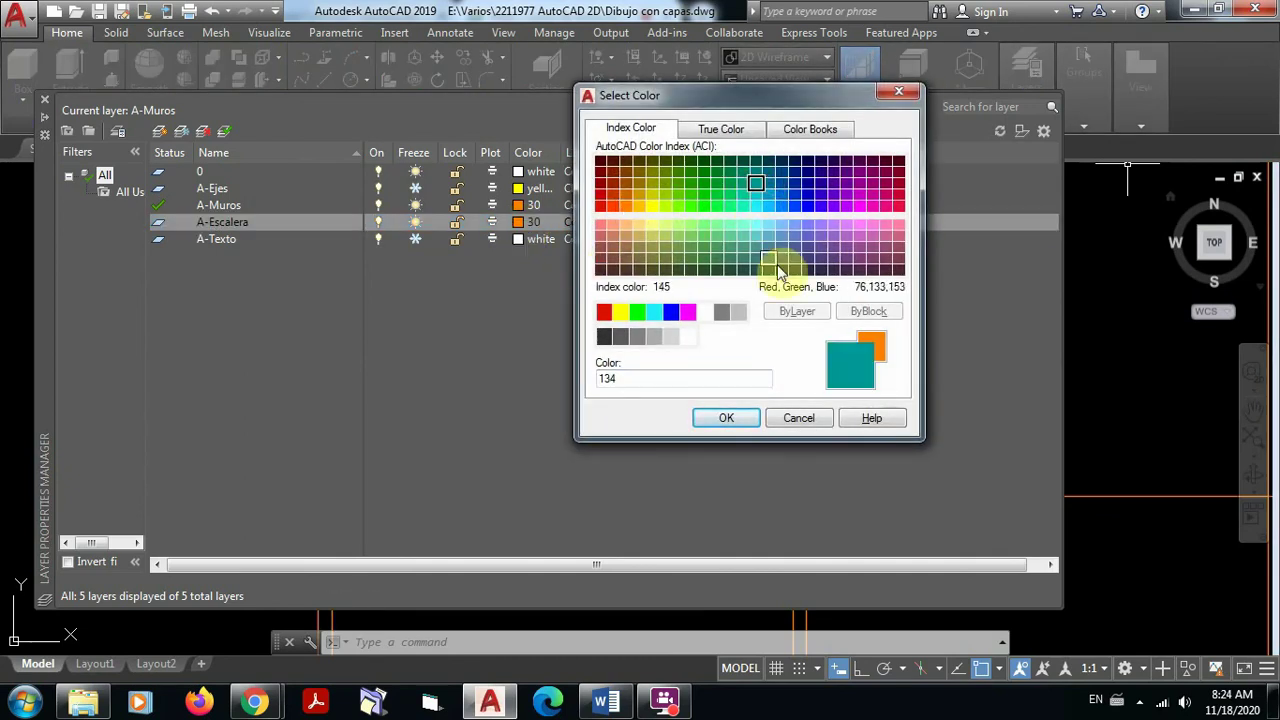
left_click(756, 171)
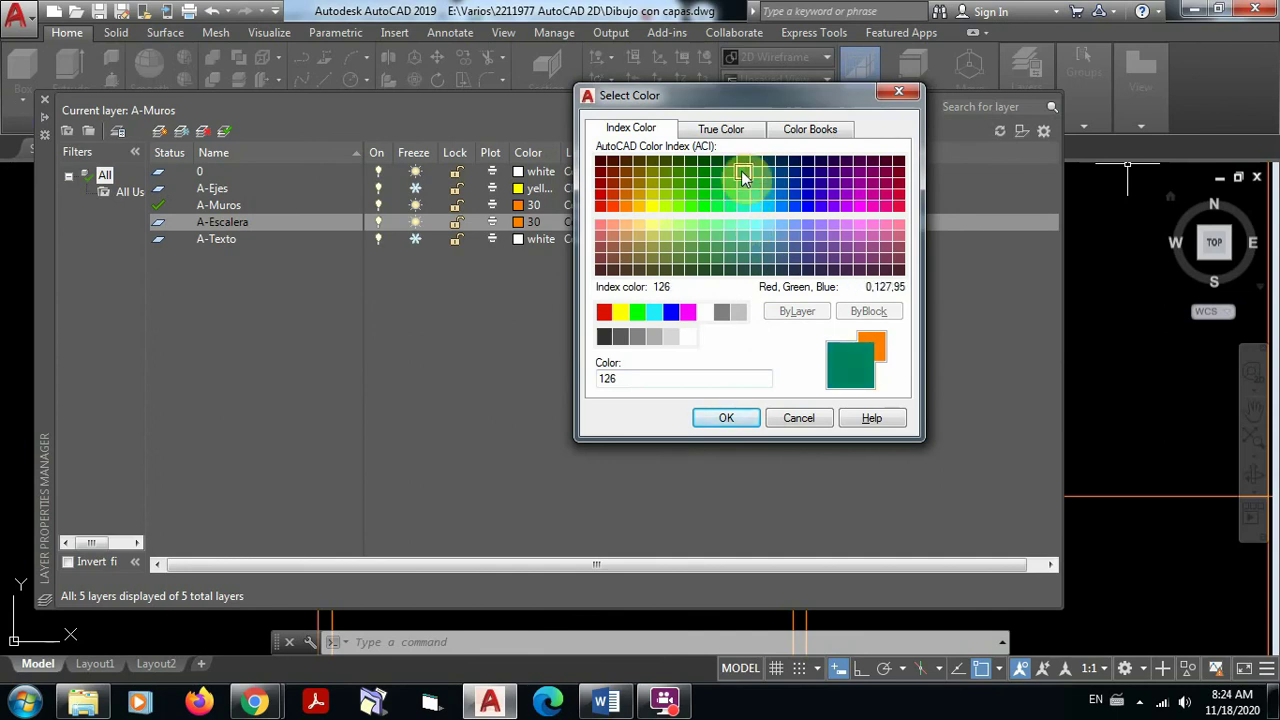
left_click(731, 173)
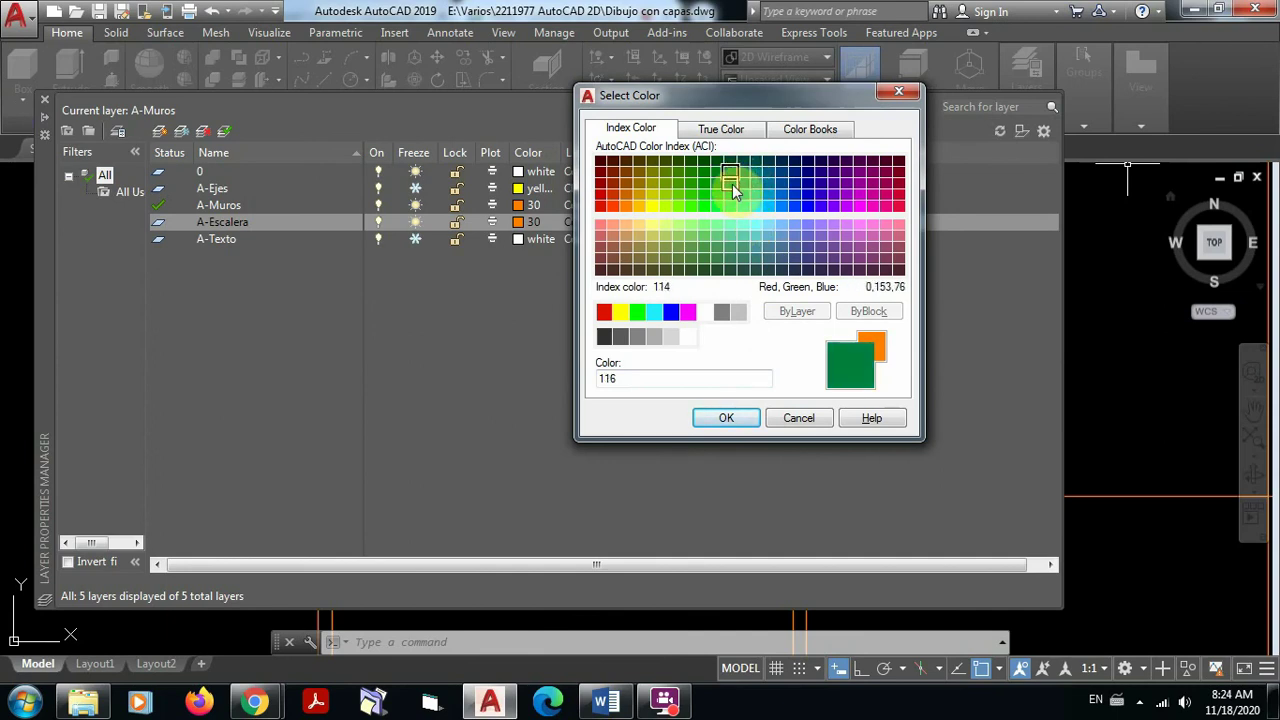
left_click(735, 190)
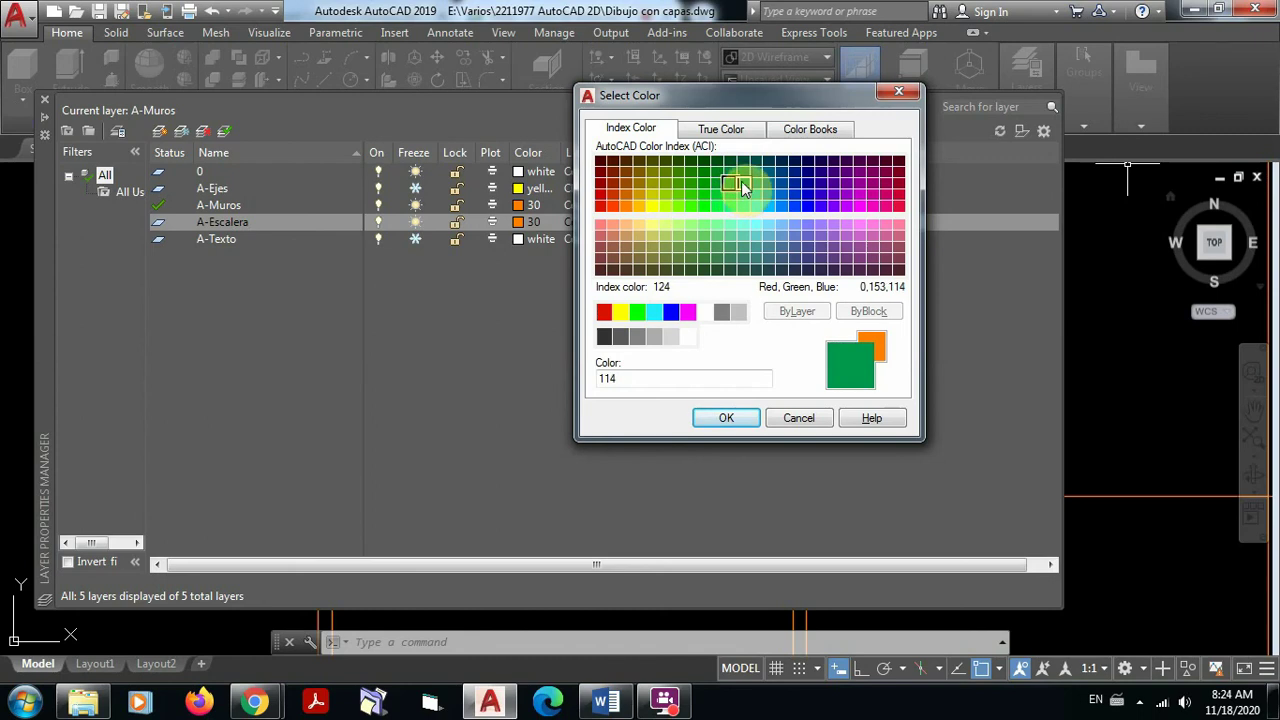
left_click(749, 172)
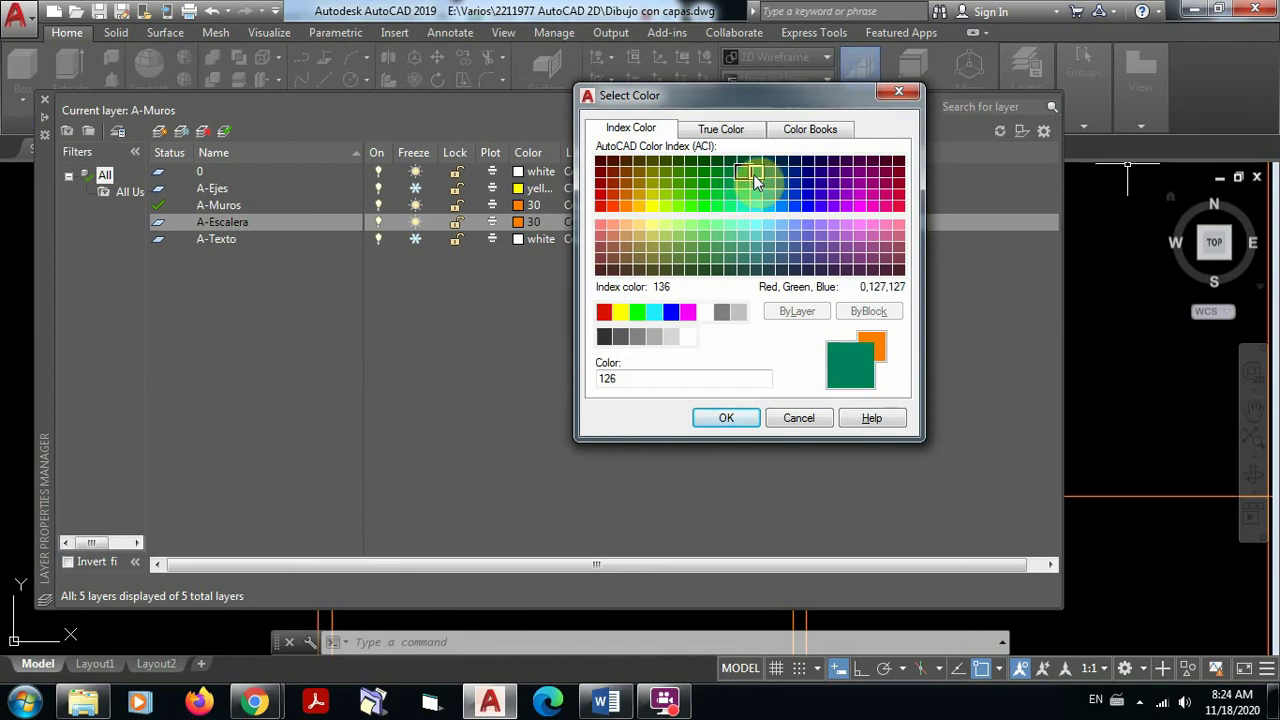
left_click(726, 419)
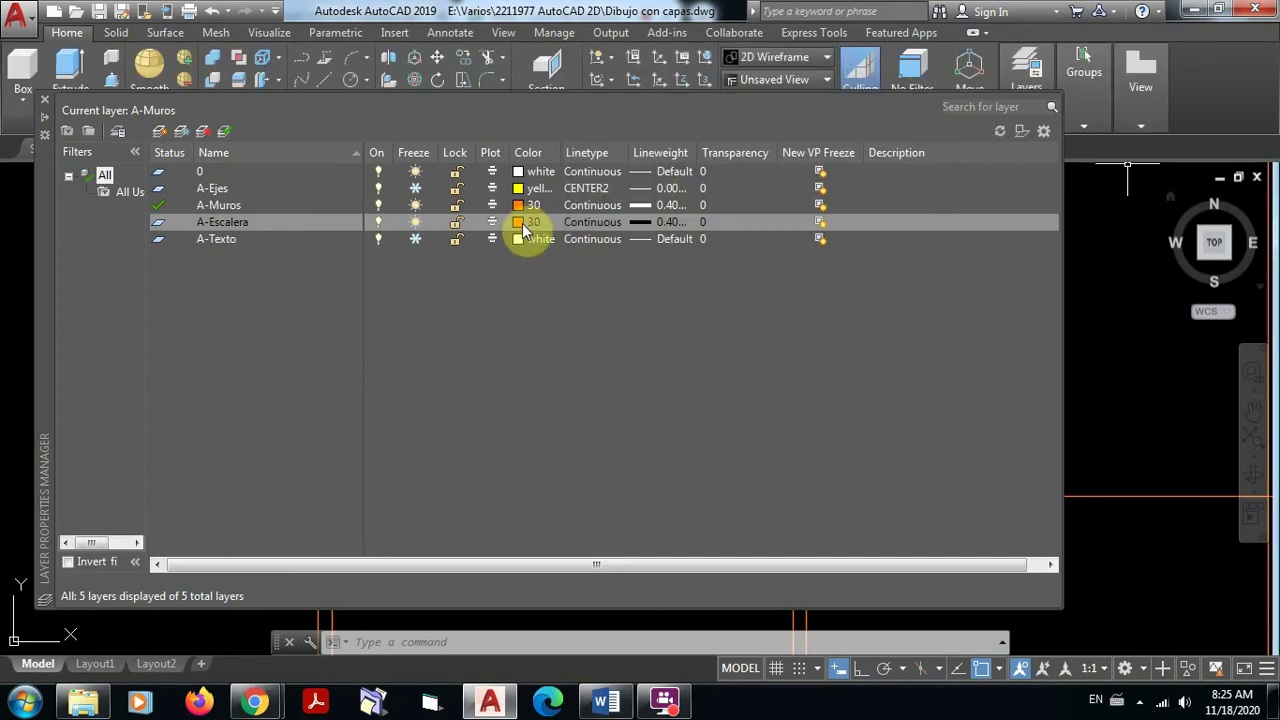
Set the A-Escalera layer's lineweight to 0.05 mm
left_click(630, 225)
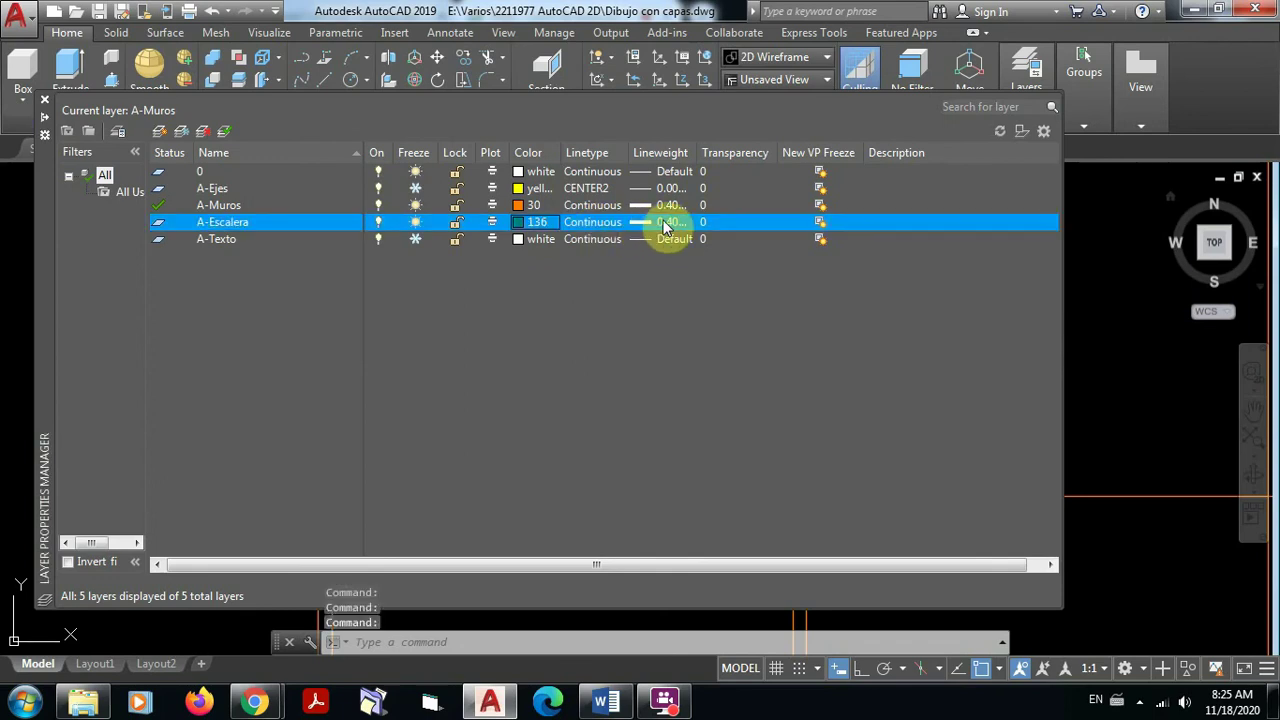
left_click(665, 224)
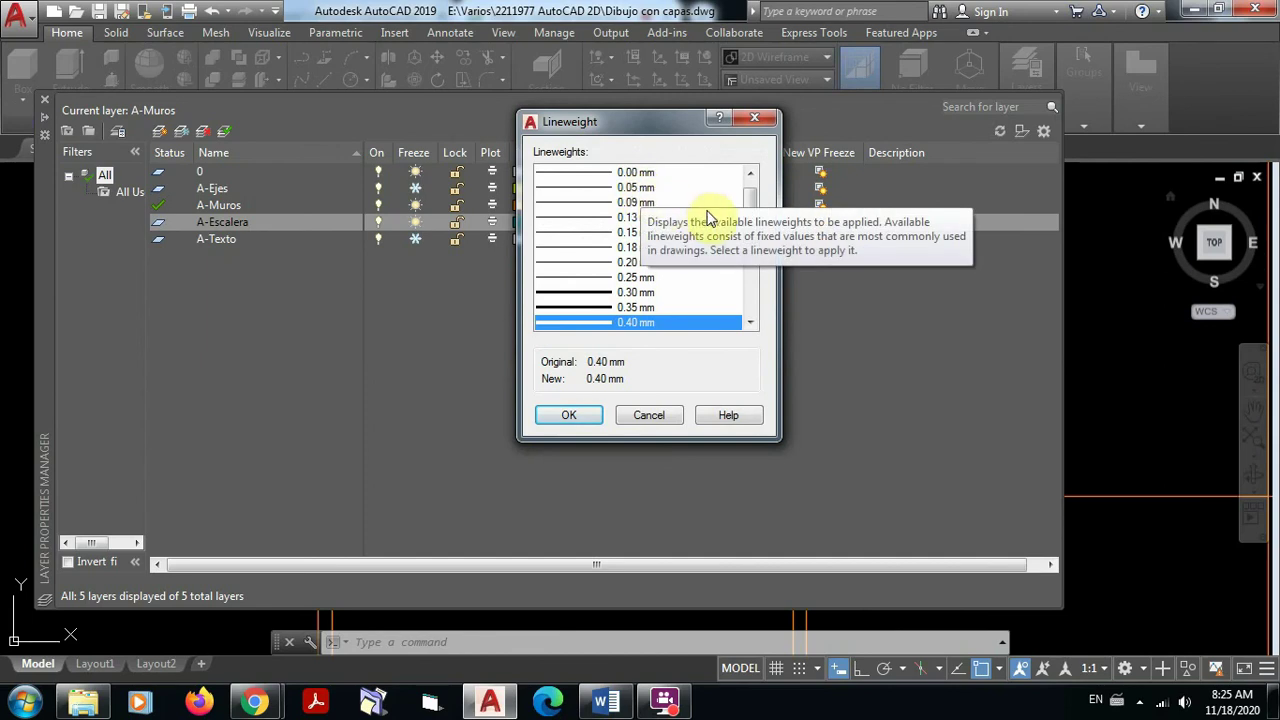
left_click(750, 203)
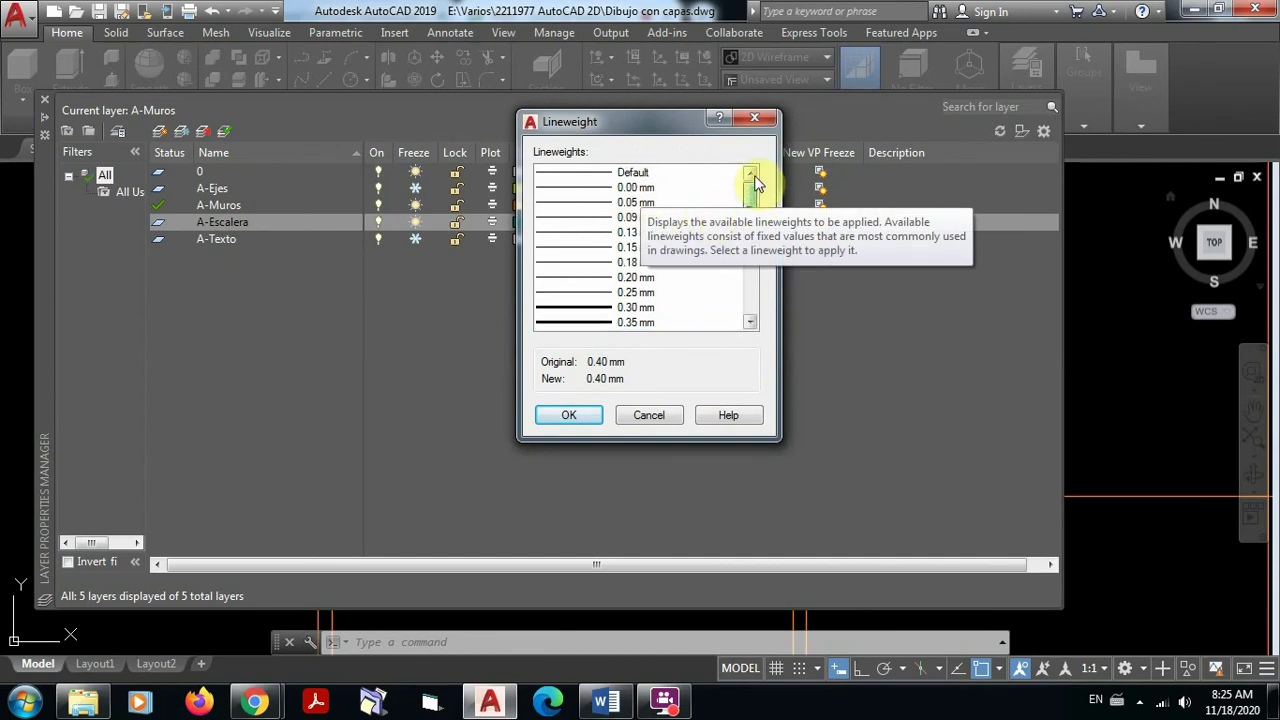
left_click(627, 187)
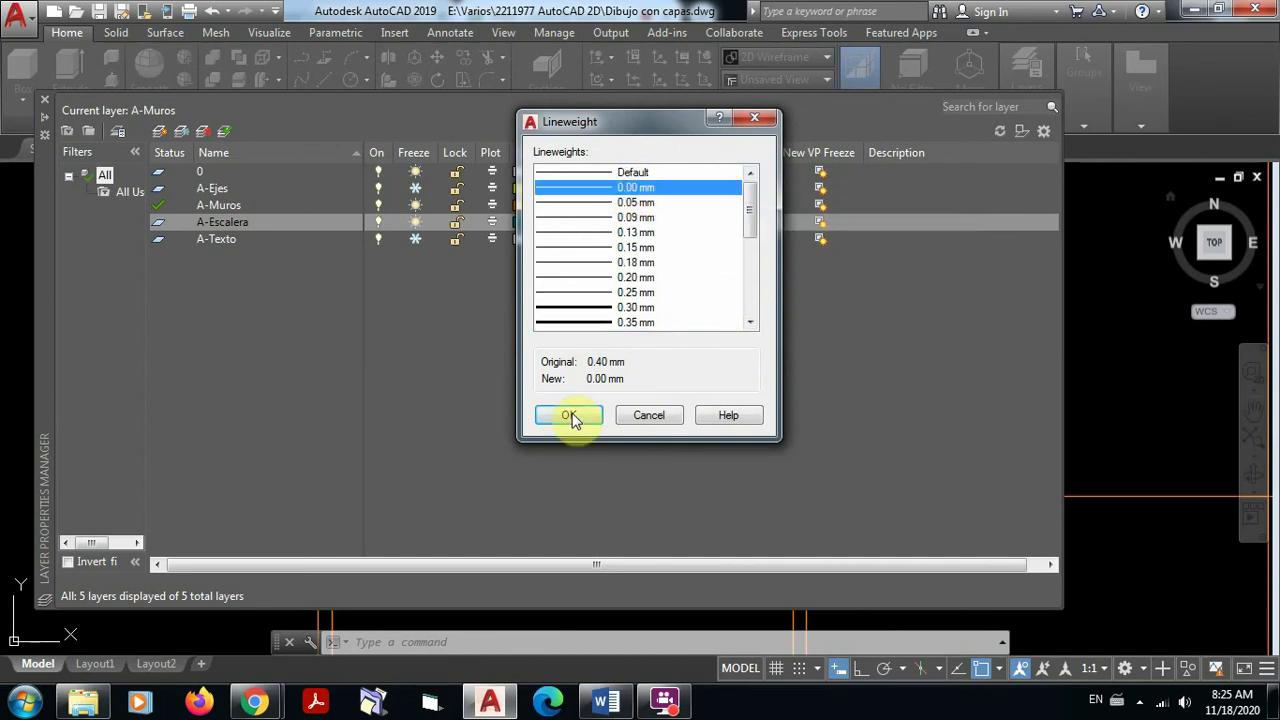
left_click(632, 203)
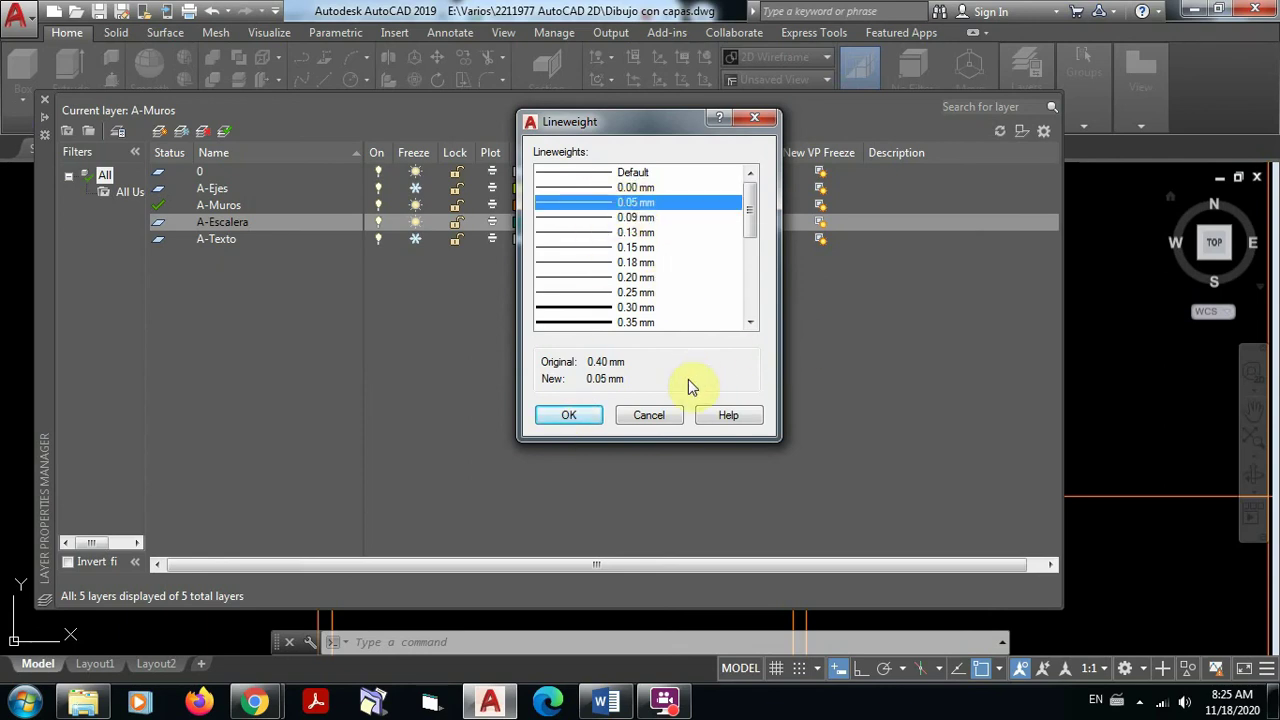
left_click(578, 417)
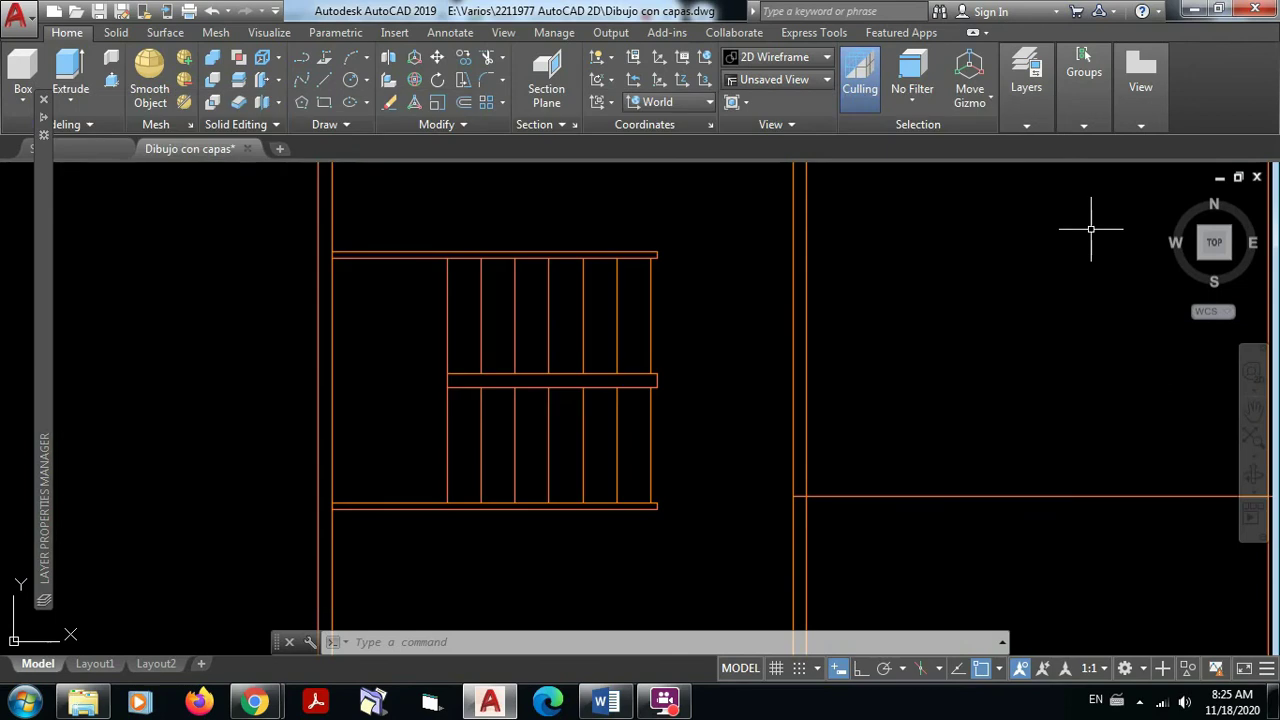
left_click(1091, 229)
left_click(1007, 249)
Move all the staircase lines, including treads, central divider and outer borders, to the A-Escalera layer
middle_click_drag(666, 320, 680, 292)
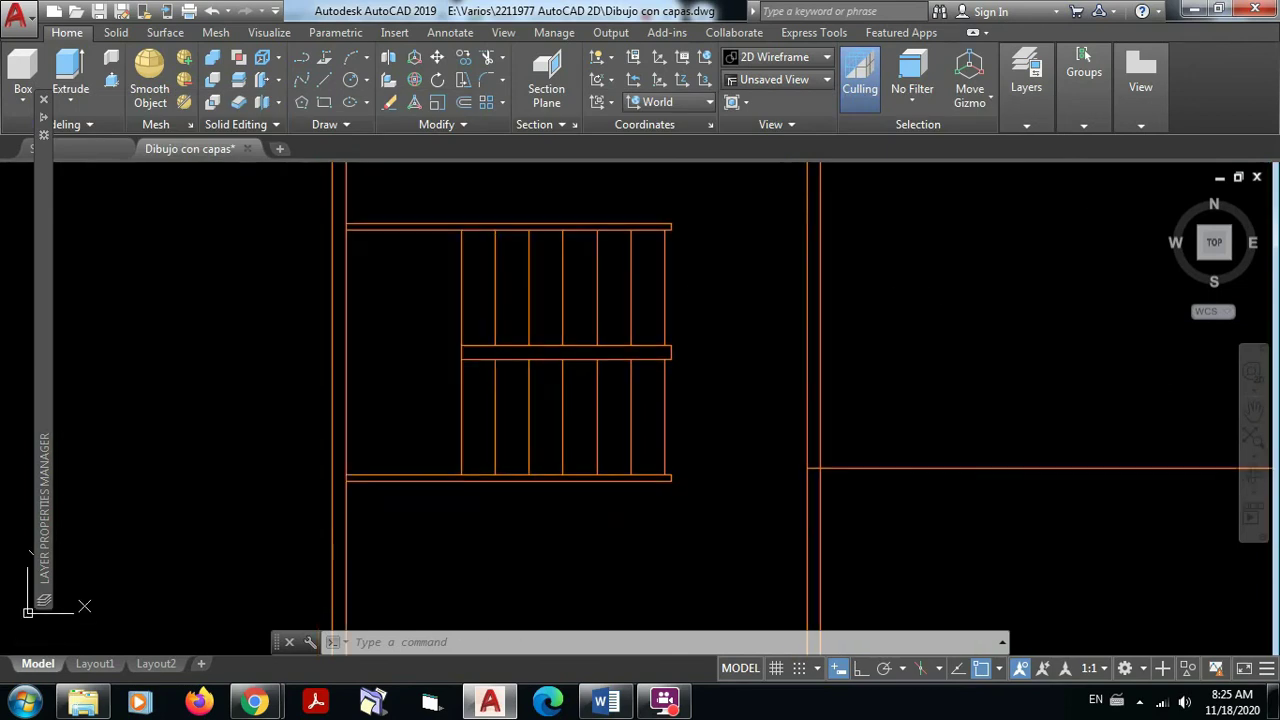
left_click(719, 519)
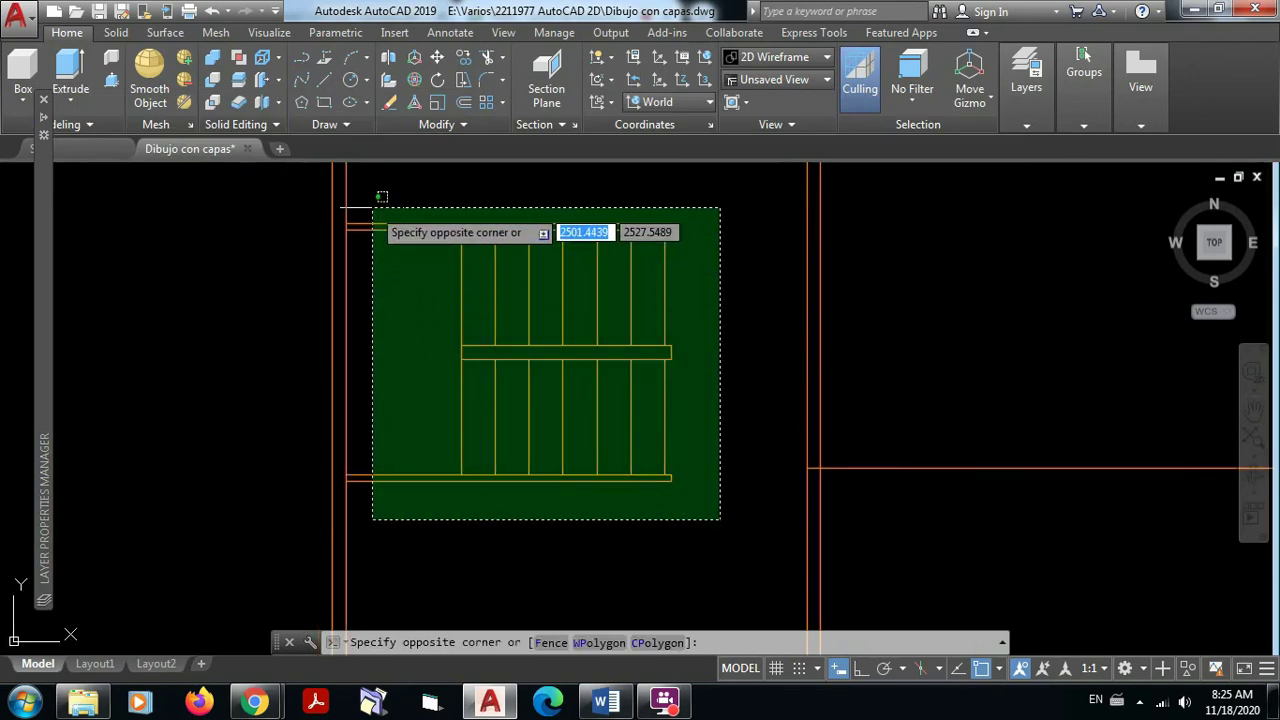
left_click(373, 207)
left_click(1027, 126)
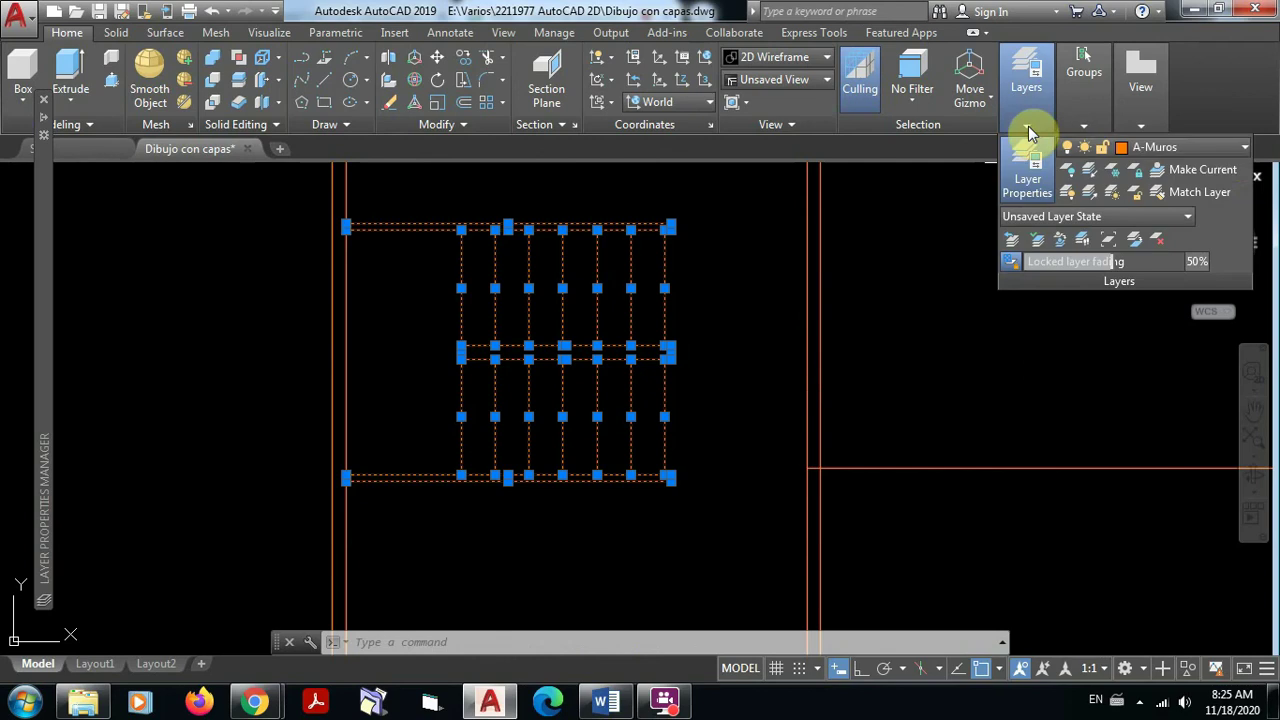
left_click(1241, 150)
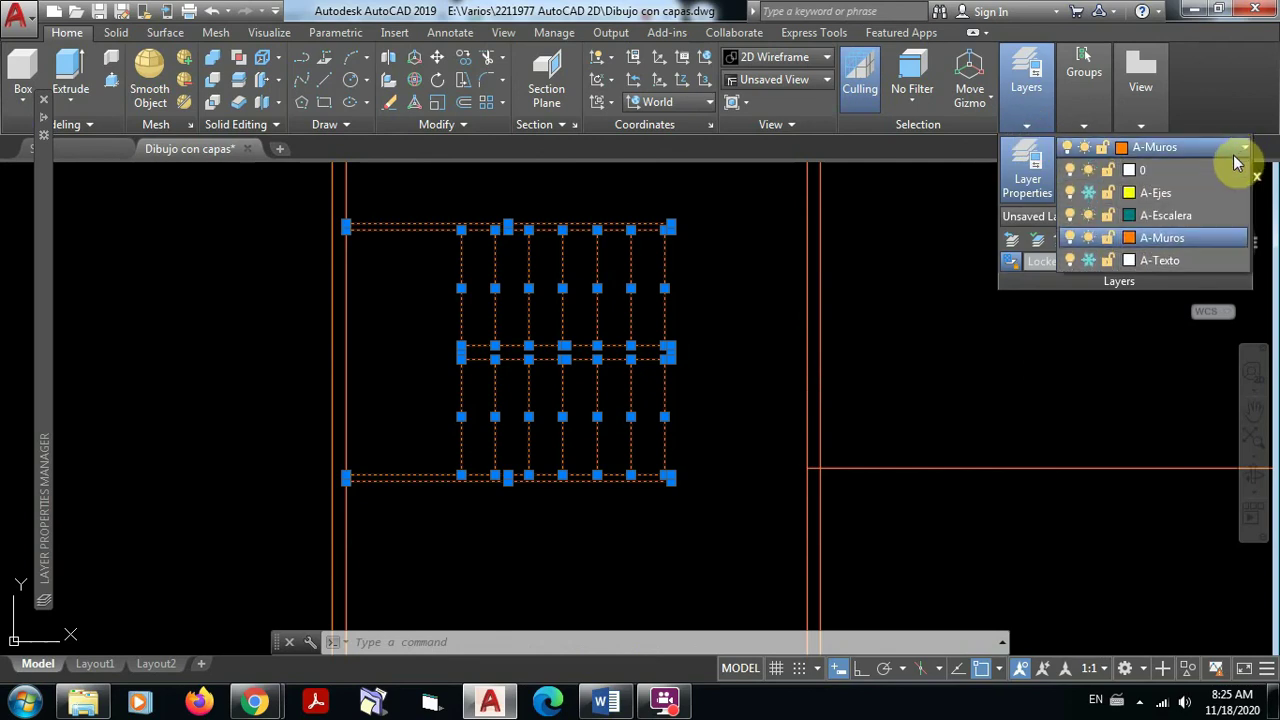
left_click(1184, 214)
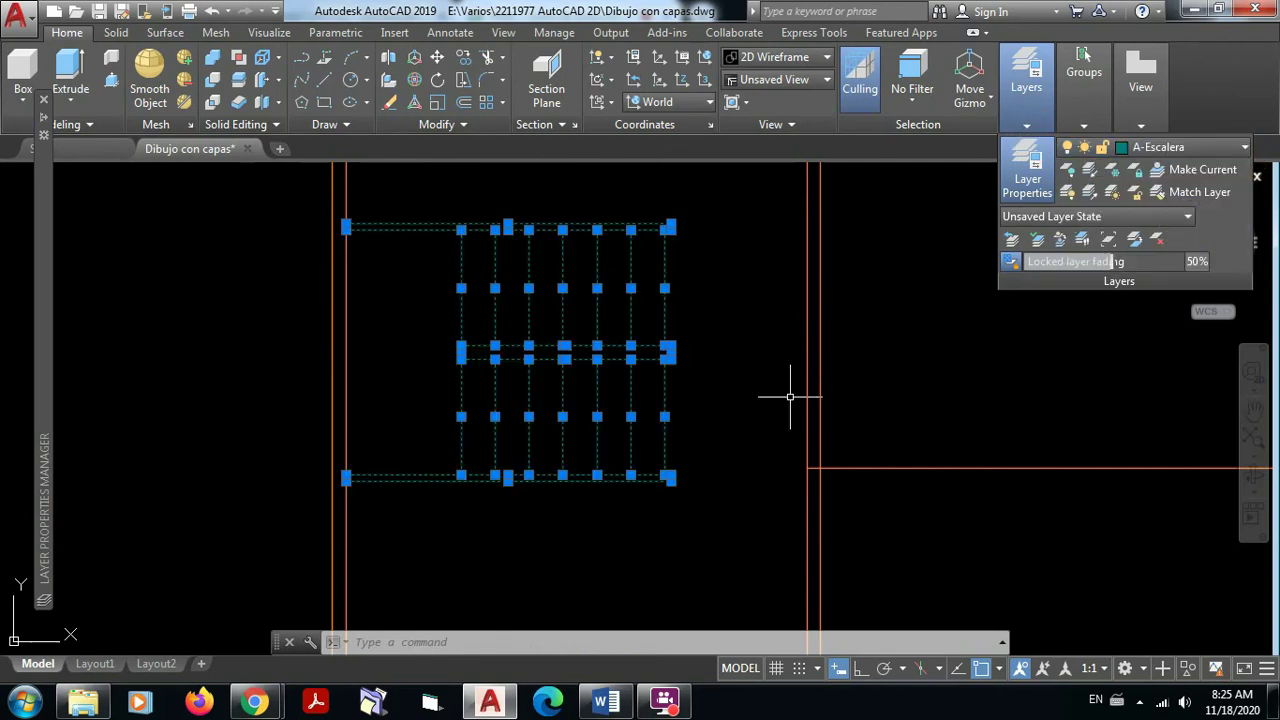
key("Escape")
scroll(737, 374, "down", 3)
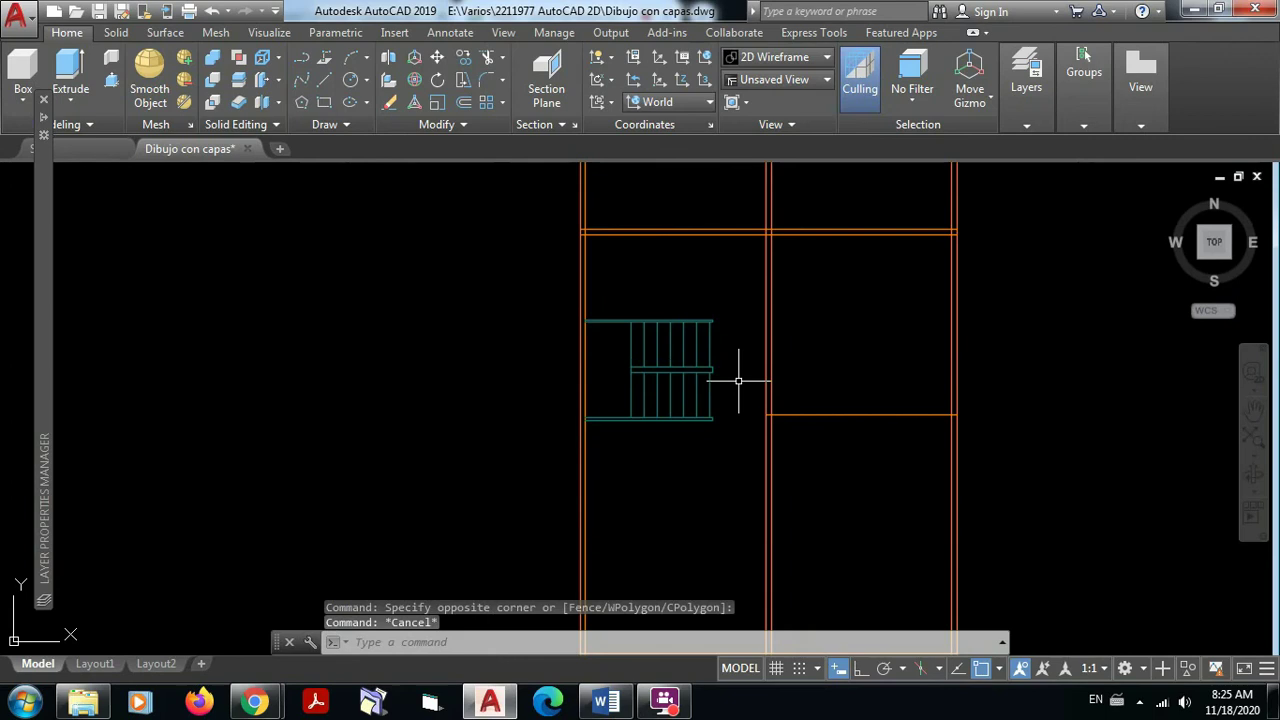
middle_click_drag(786, 431, 642, 470)
scroll(691, 434, "down", 4)
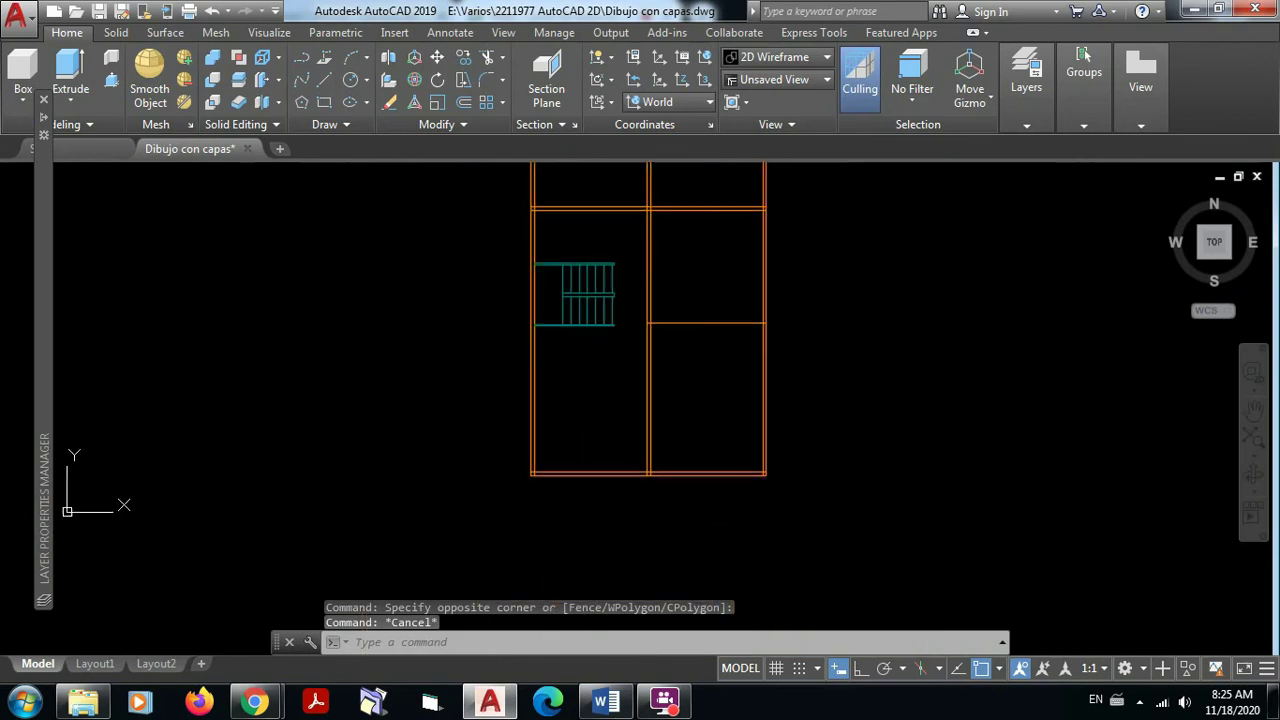
Draw a 4.6-unit horizontal line from the staircase's lower right corner perpendicular to the outer line of the right exterior wall
scroll(723, 437, "up", 1)
scroll(720, 441, "down", 3)
mouse_move(686, 394)
middle_mouse_down()
mouse_move(614, 371)
mouse_move(660, 309)
middle_mouse_up()
scroll(614, 371, "up", 2)
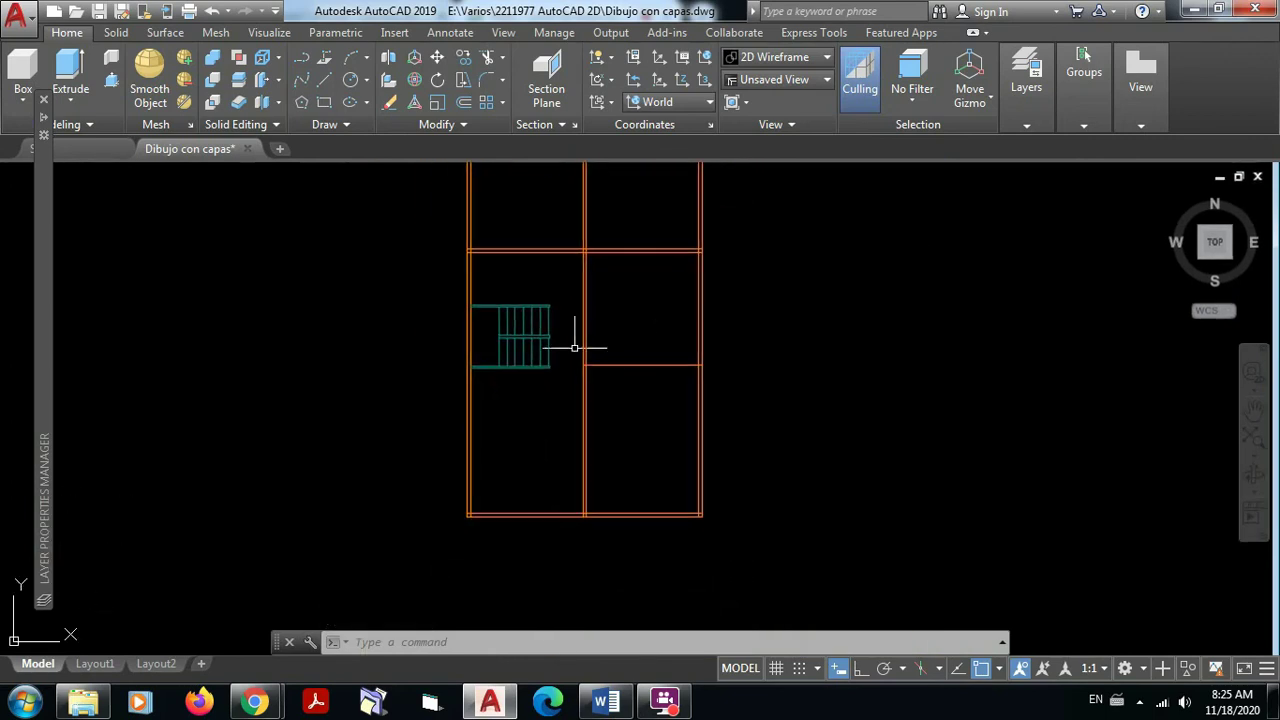
scroll(595, 345, "up", 2)
mouse_move(603, 346)
middle_mouse_down()
mouse_move(654, 367)
mouse_move(611, 341)
middle_mouse_up()
scroll(594, 417, "up", 4)
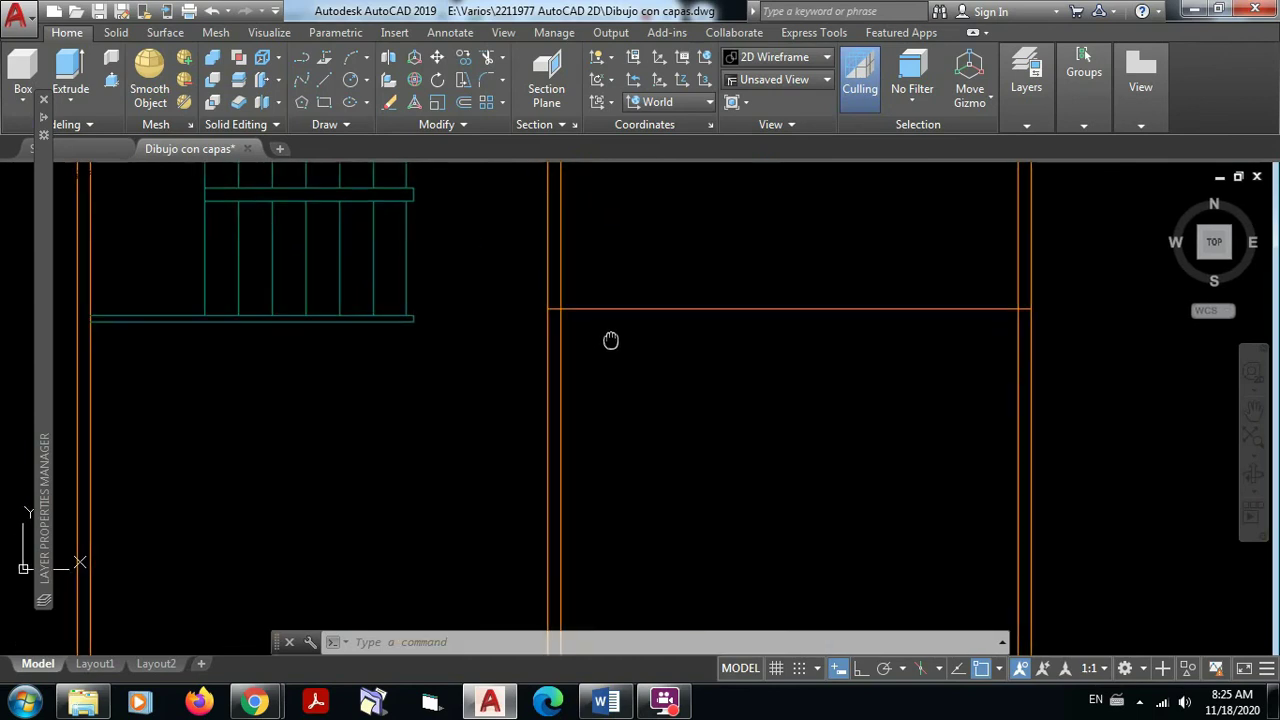
left_click(331, 84)
scroll(400, 332, "up", 4)
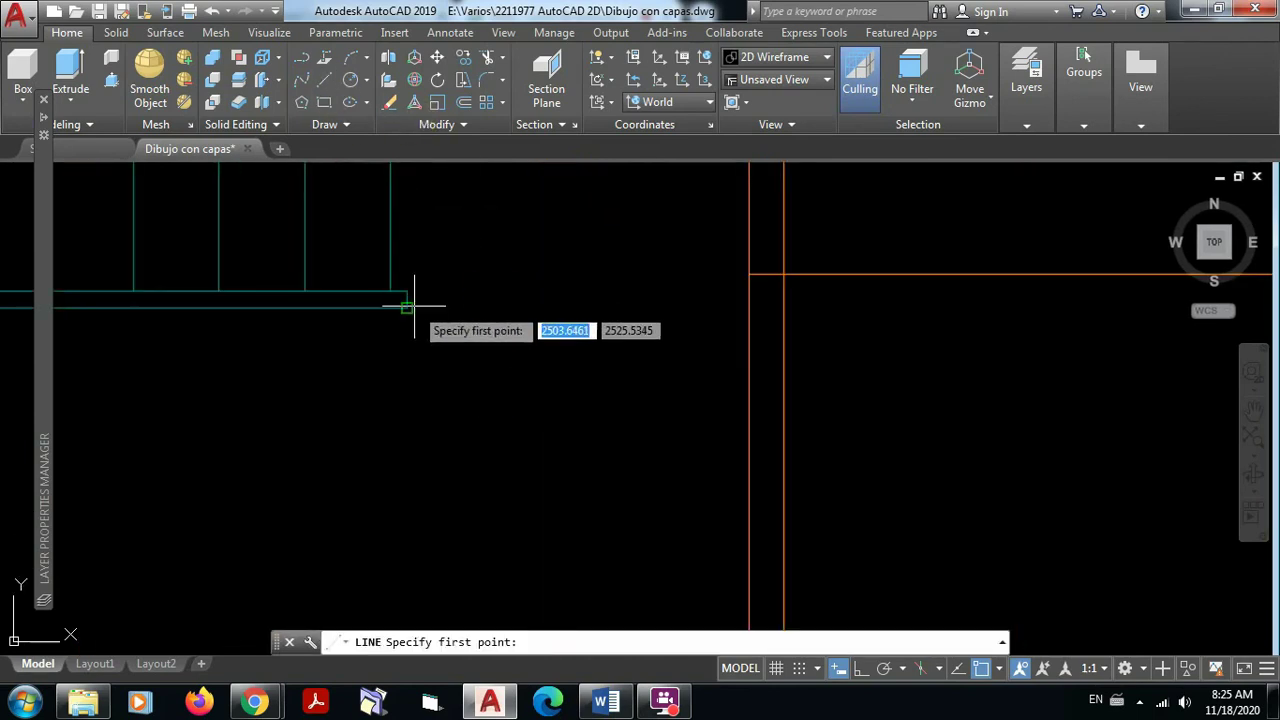
left_click(414, 306)
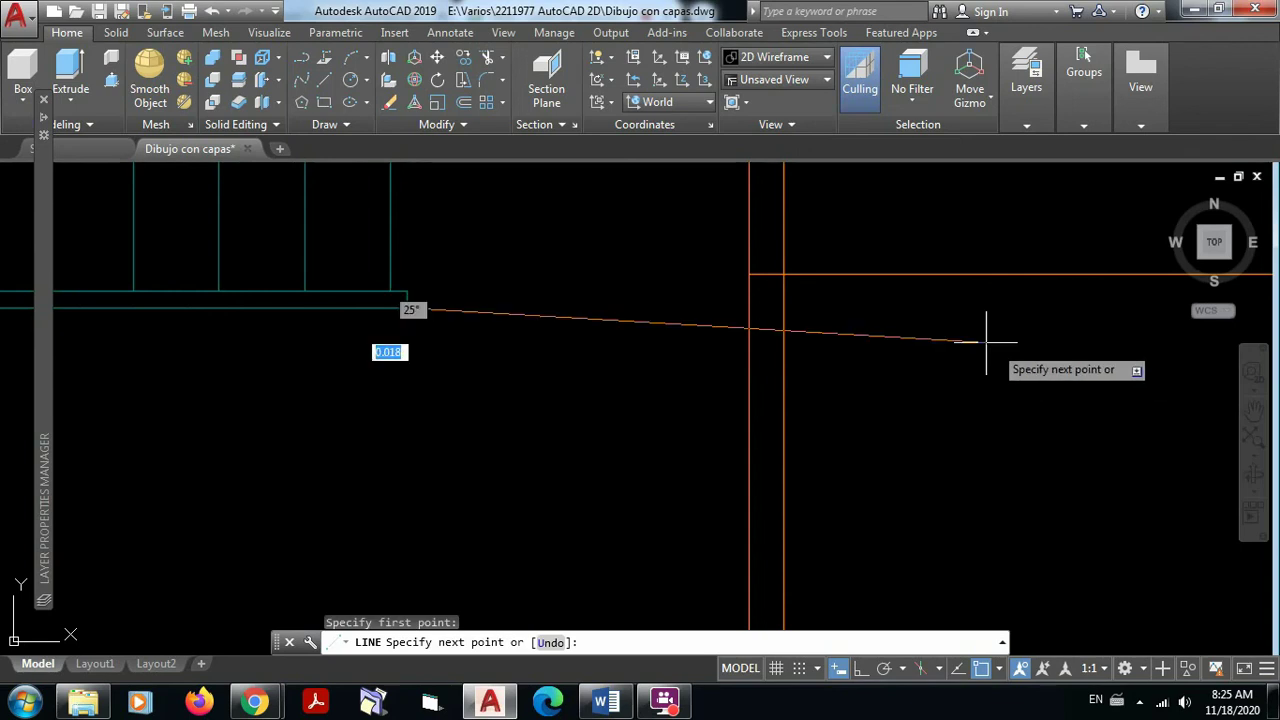
mouse_move(986, 323)
middle_mouse_down()
mouse_move(574, 366)
mouse_move(77, 331)
middle_mouse_up()
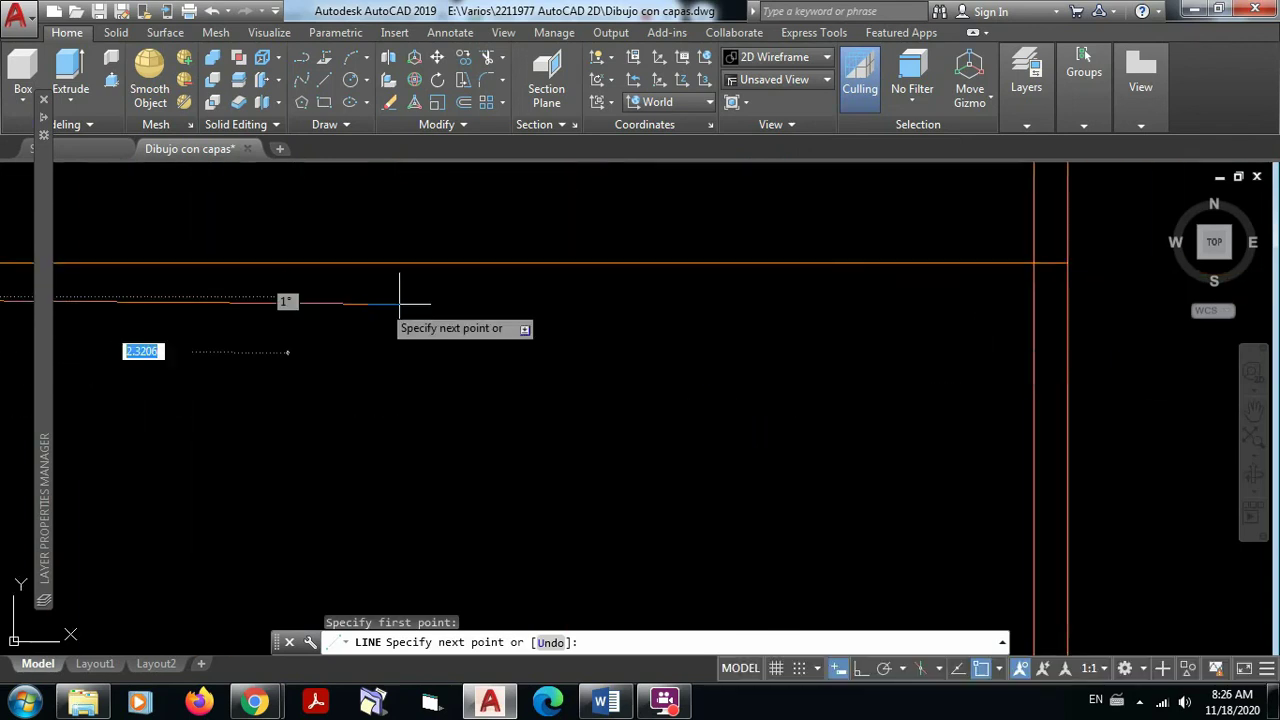
scroll(532, 326, "down", 4)
middle_click_drag(548, 330, 651, 343)
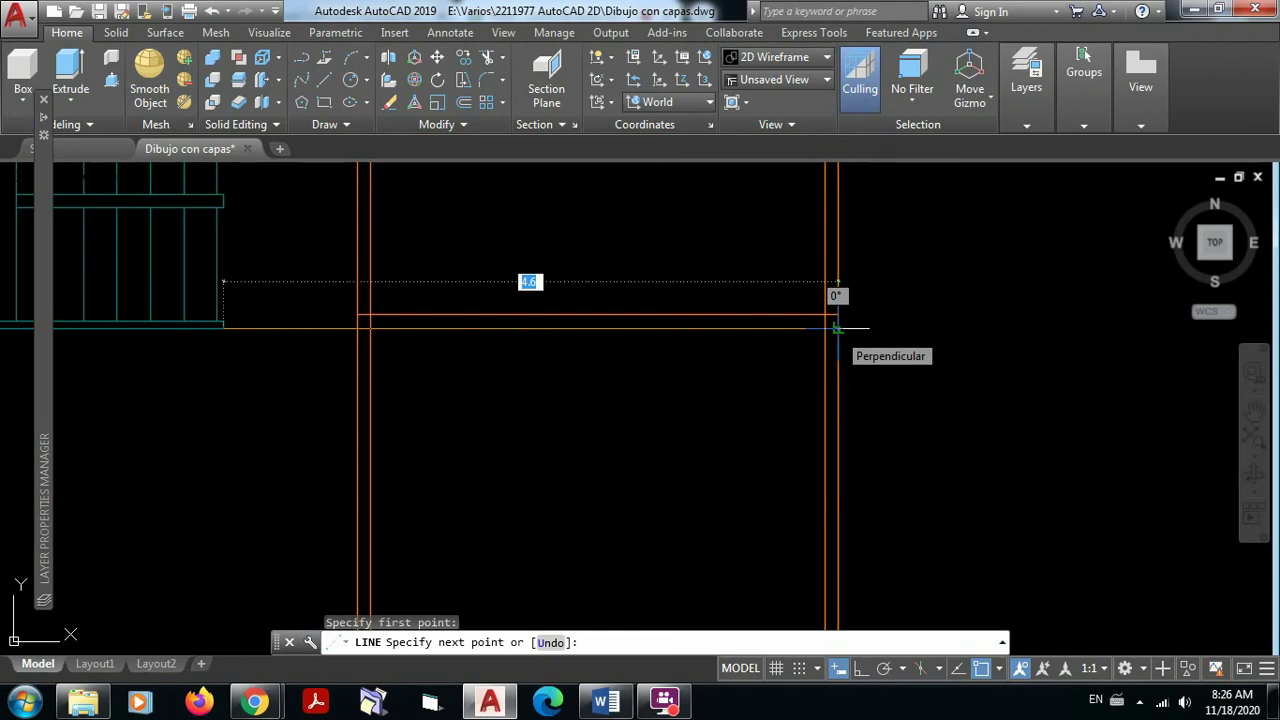
left_click(836, 328)
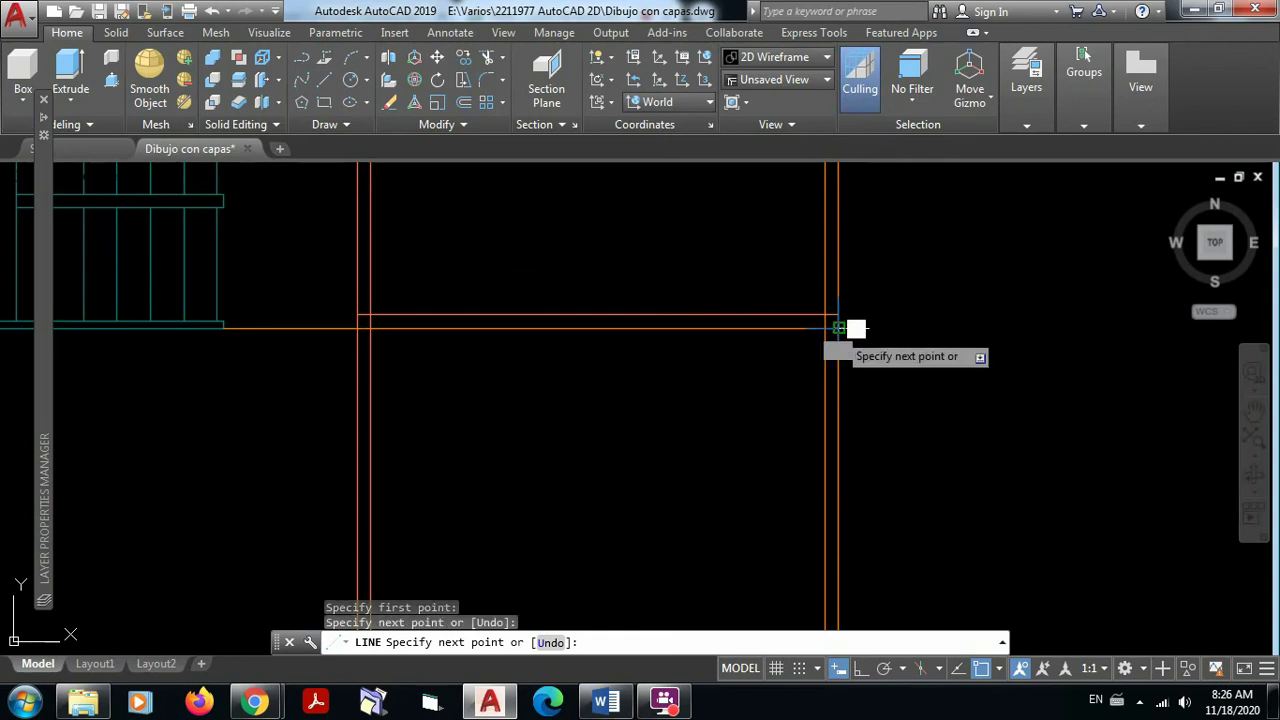
key("Escape")
Trim the new horizontal line's portion between the staircase and the central wall, using the central wall's stair-side line as cutting edge
scroll(381, 371, "up", 4)
middle_click_drag(380, 363, 593, 415)
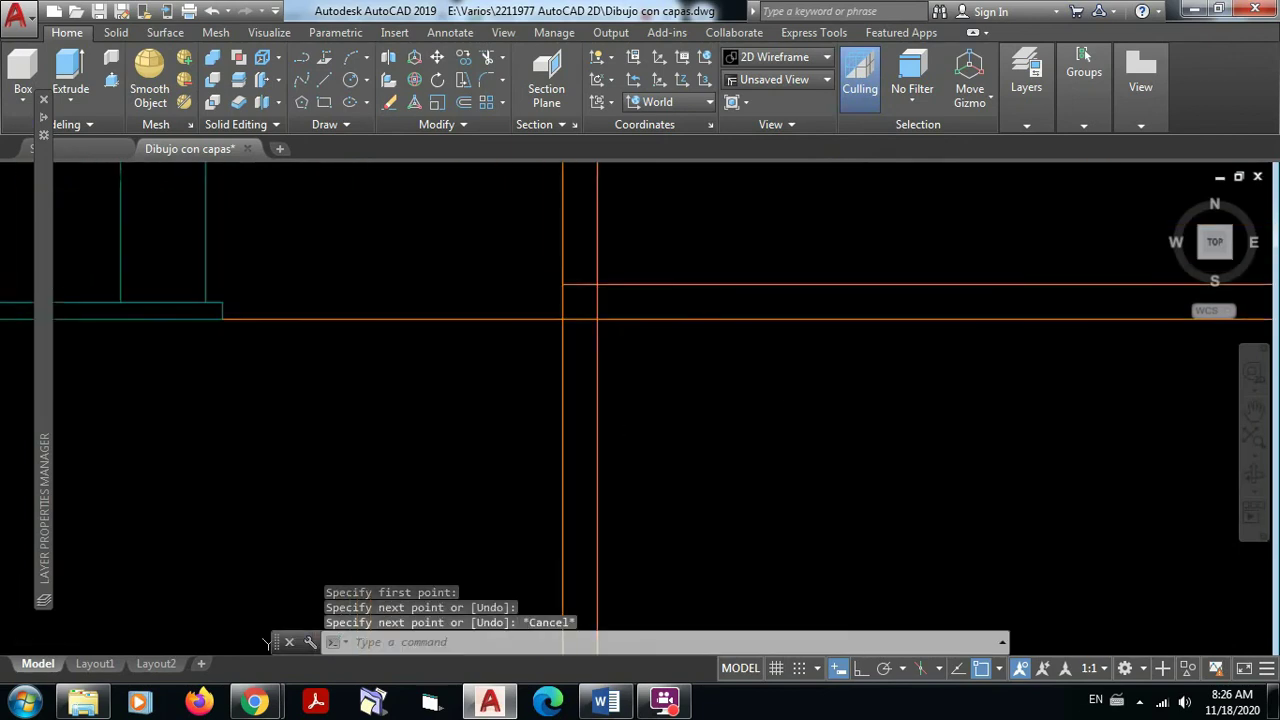
left_click(486, 58)
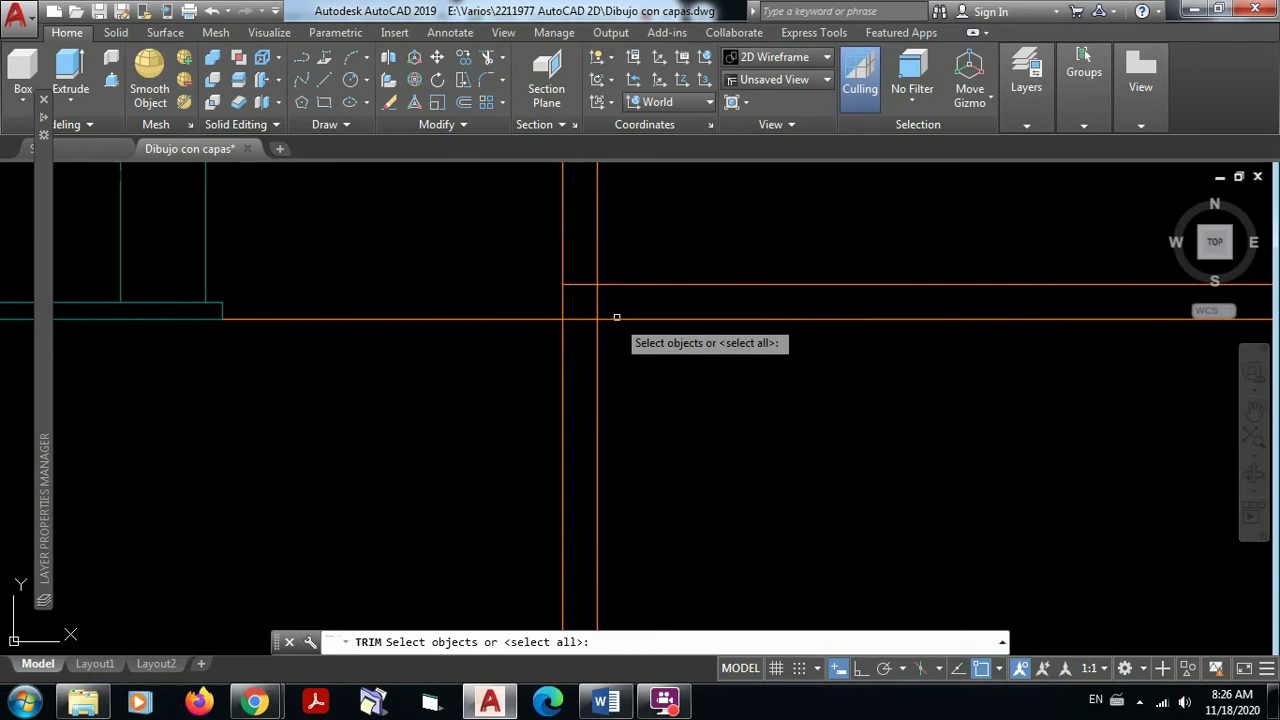
left_click(590, 345)
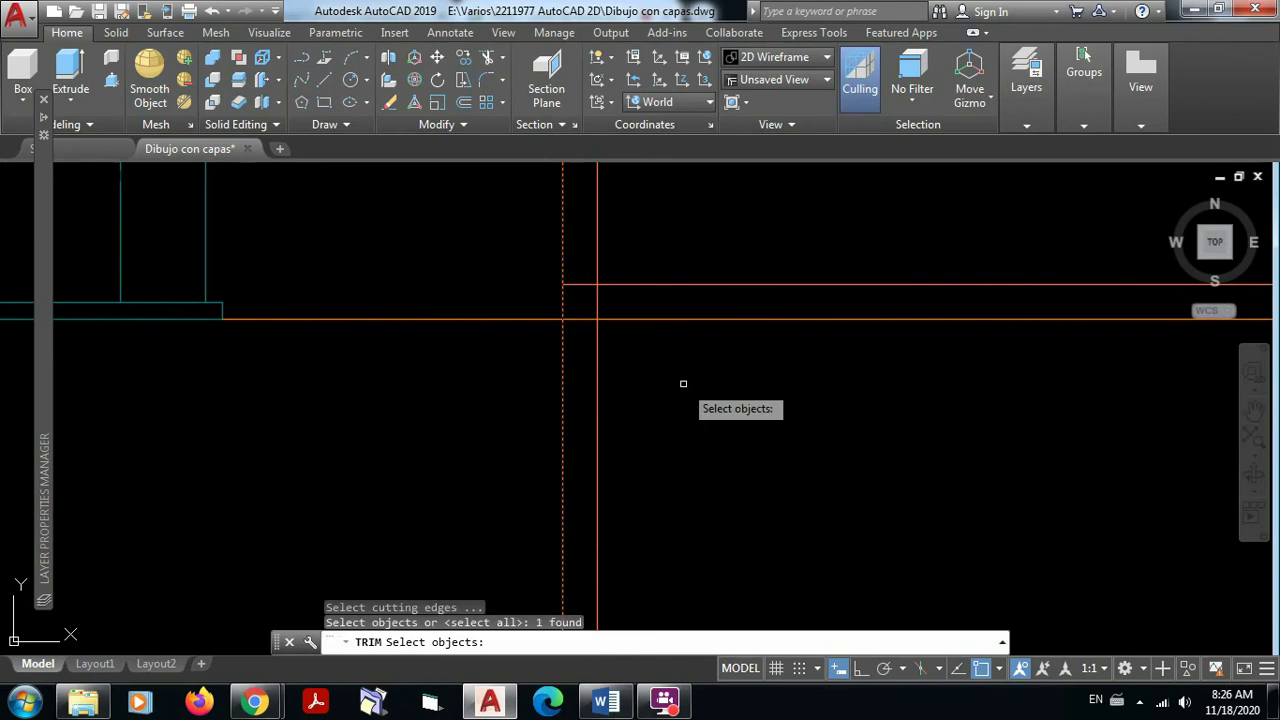
key("Return")
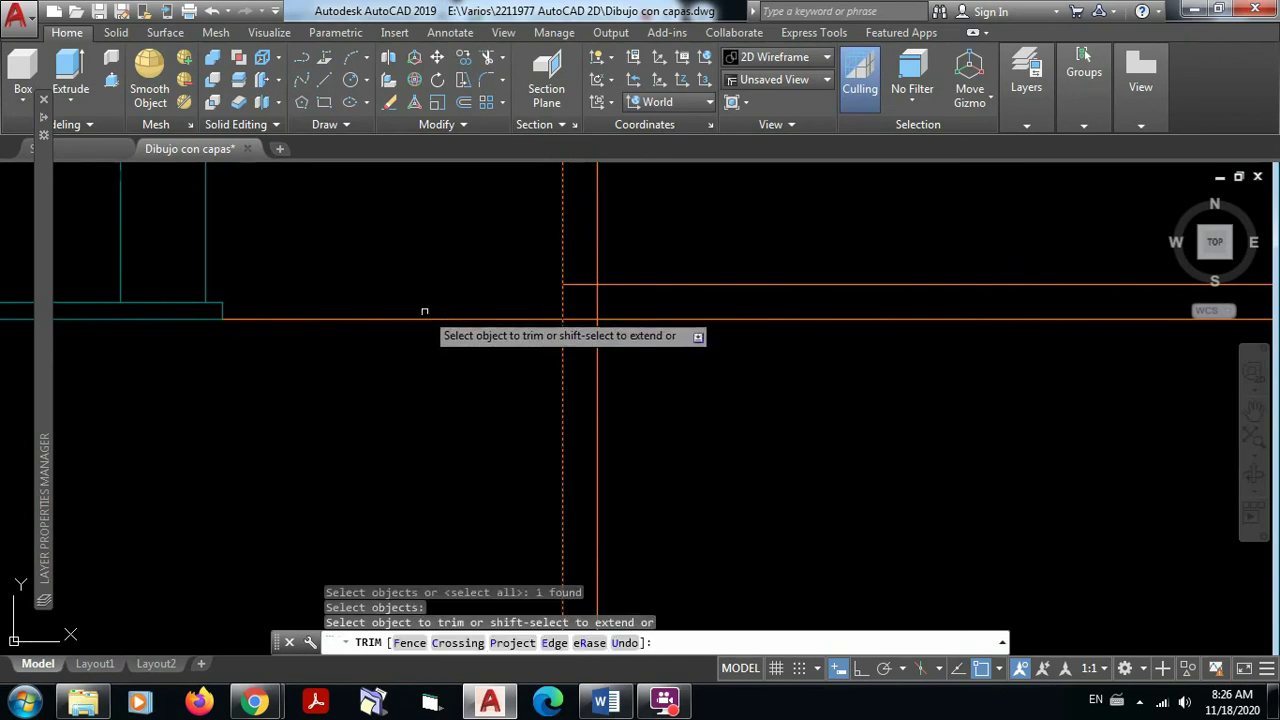
left_click(424, 312)
key("Escape")
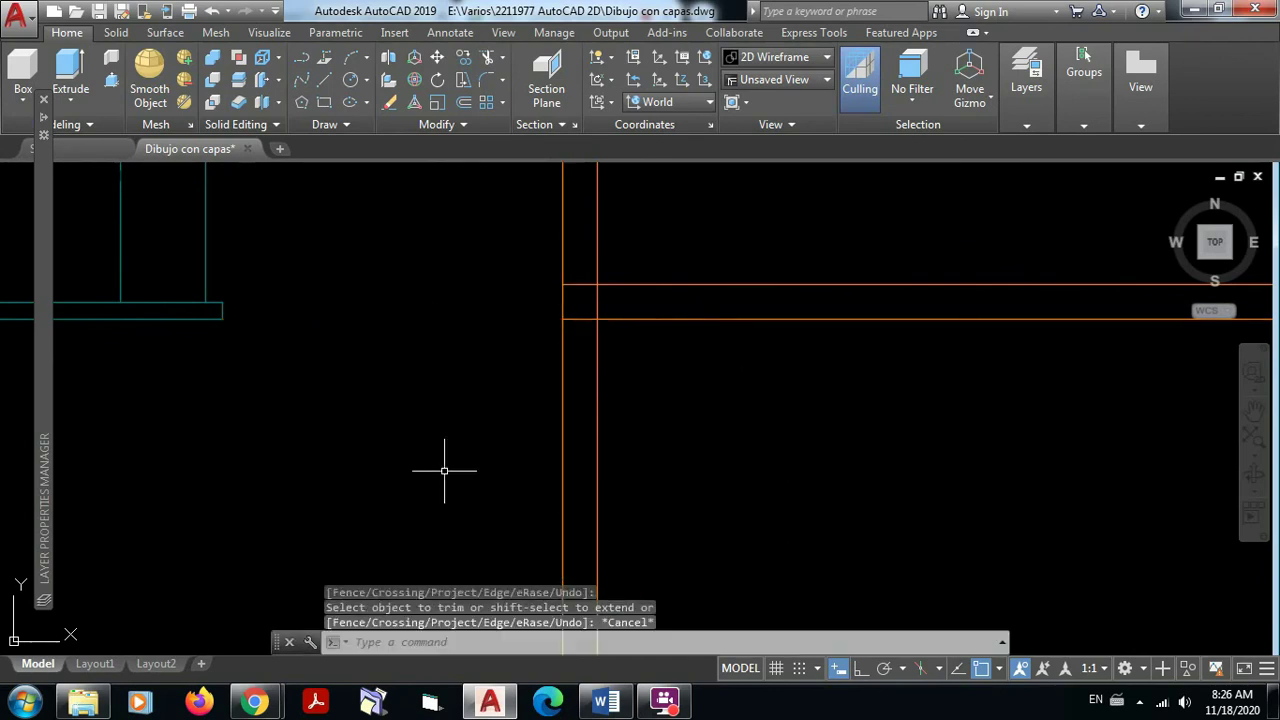
key("Escape")
Examine the room layout around the staircase, the central wall and the new double-line partition
scroll(831, 403, "down", 8)
mouse_move(871, 420)
middle_mouse_down()
mouse_move(694, 449)
mouse_move(629, 545)
mouse_move(641, 585)
middle_mouse_up()
scroll(678, 518, "down", 2)
mouse_move(678, 518)
middle_mouse_down()
mouse_move(678, 474)
mouse_move(666, 486)
middle_mouse_up()
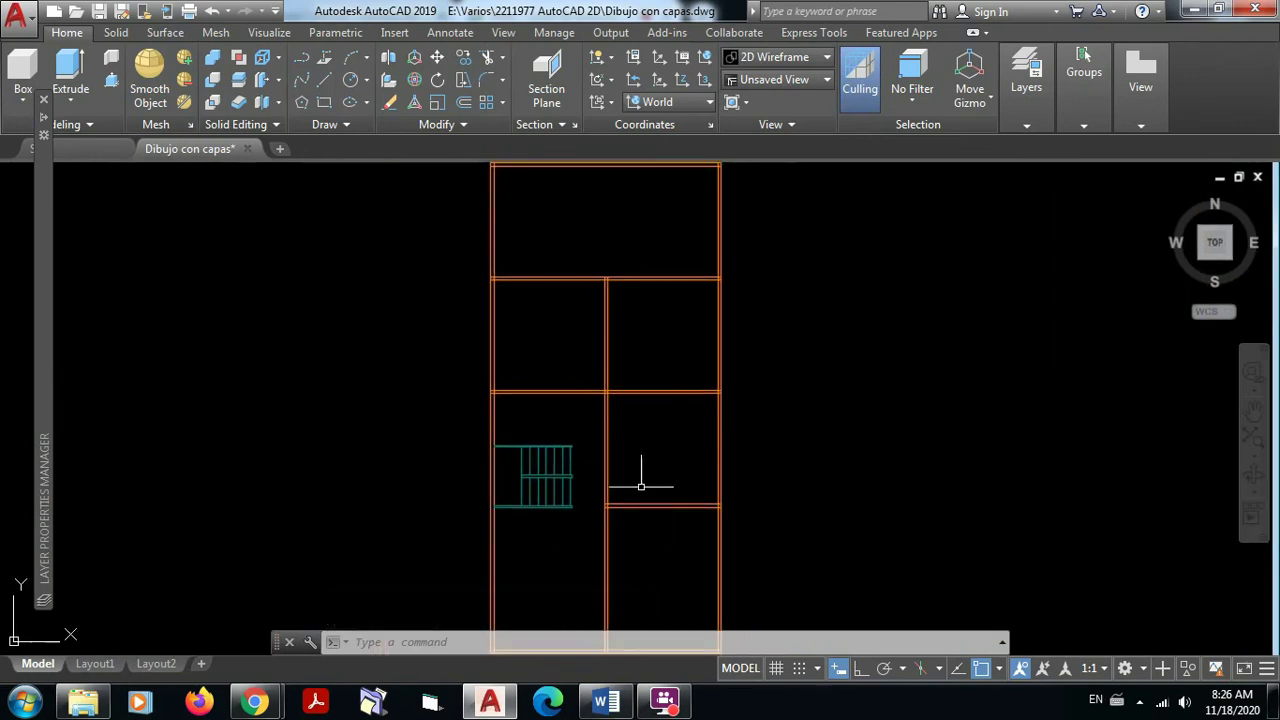
mouse_move(698, 441)
middle_mouse_down()
mouse_move(666, 363)
mouse_move(574, 363)
mouse_move(589, 358)
middle_mouse_up()
scroll(609, 363, "up", 2)
scroll(589, 358, "up", 2)
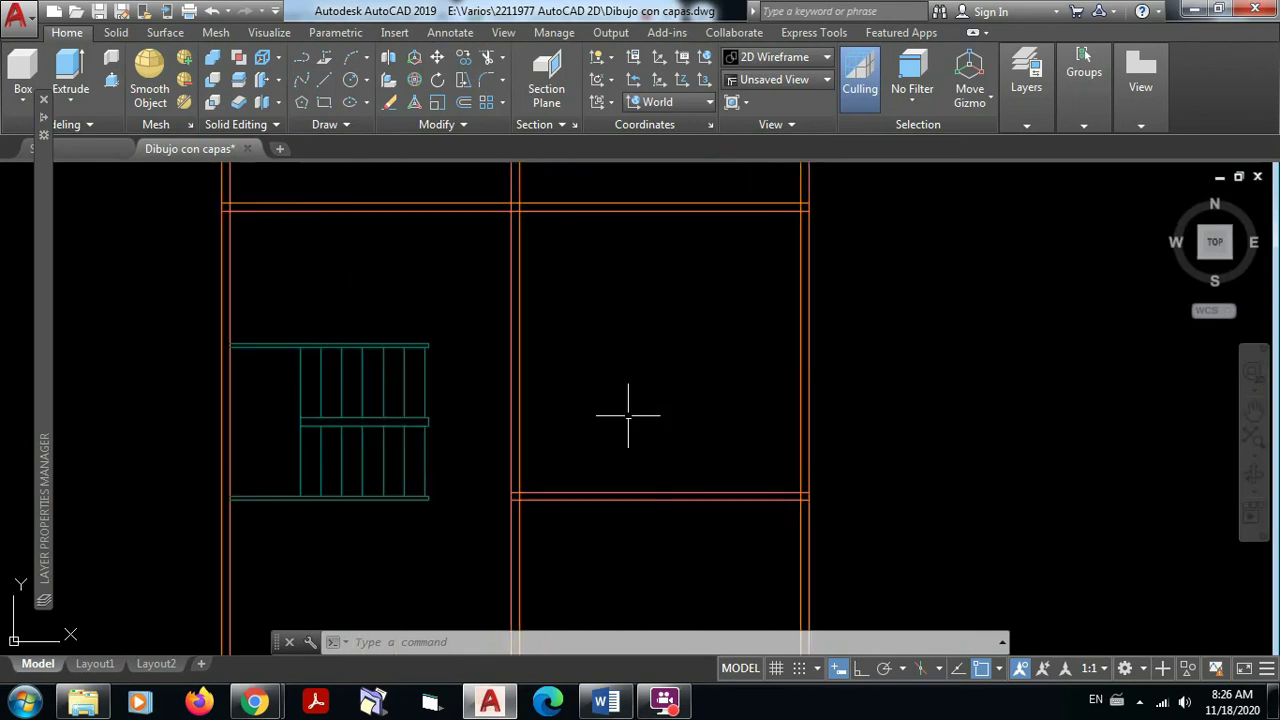
mouse_move(628, 415)
middle_mouse_down()
mouse_move(556, 395)
mouse_move(556, 366)
middle_mouse_up()
mouse_move(551, 455)
middle_mouse_down()
mouse_move(574, 370)
mouse_move(586, 190)
middle_mouse_up()
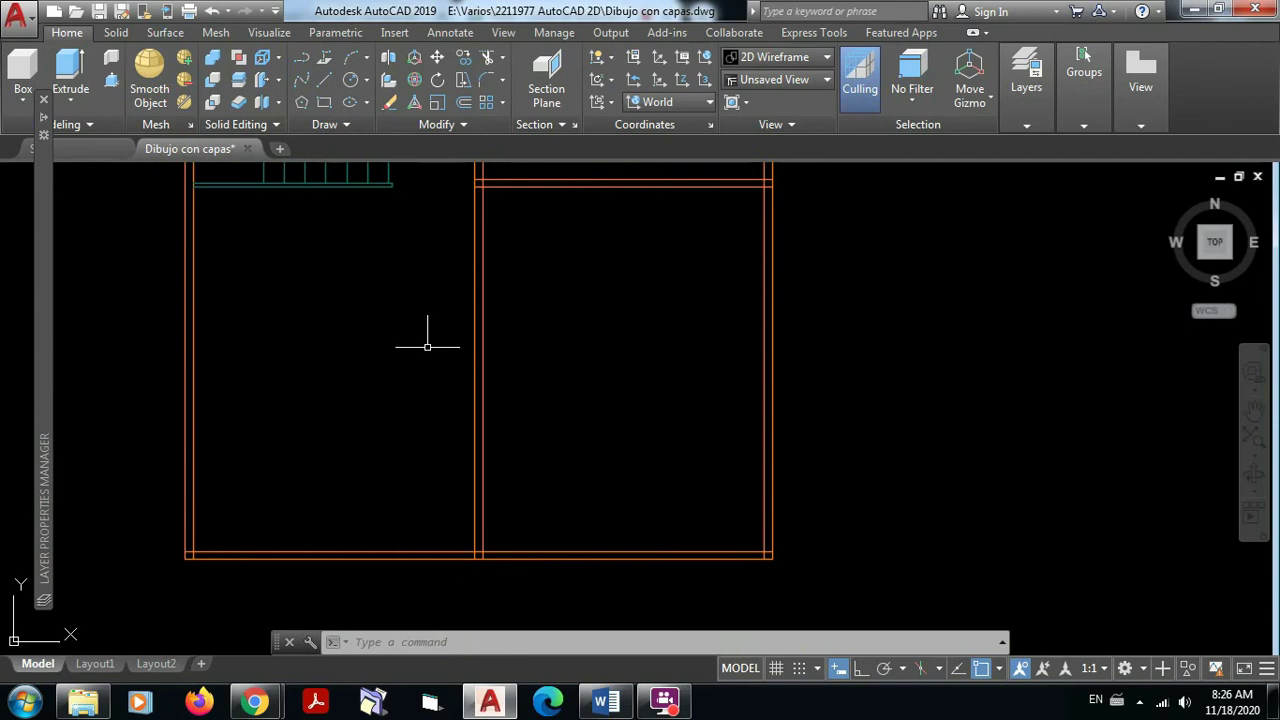
middle_click_drag(547, 277, 607, 516)
scroll(626, 340, "down", 4)
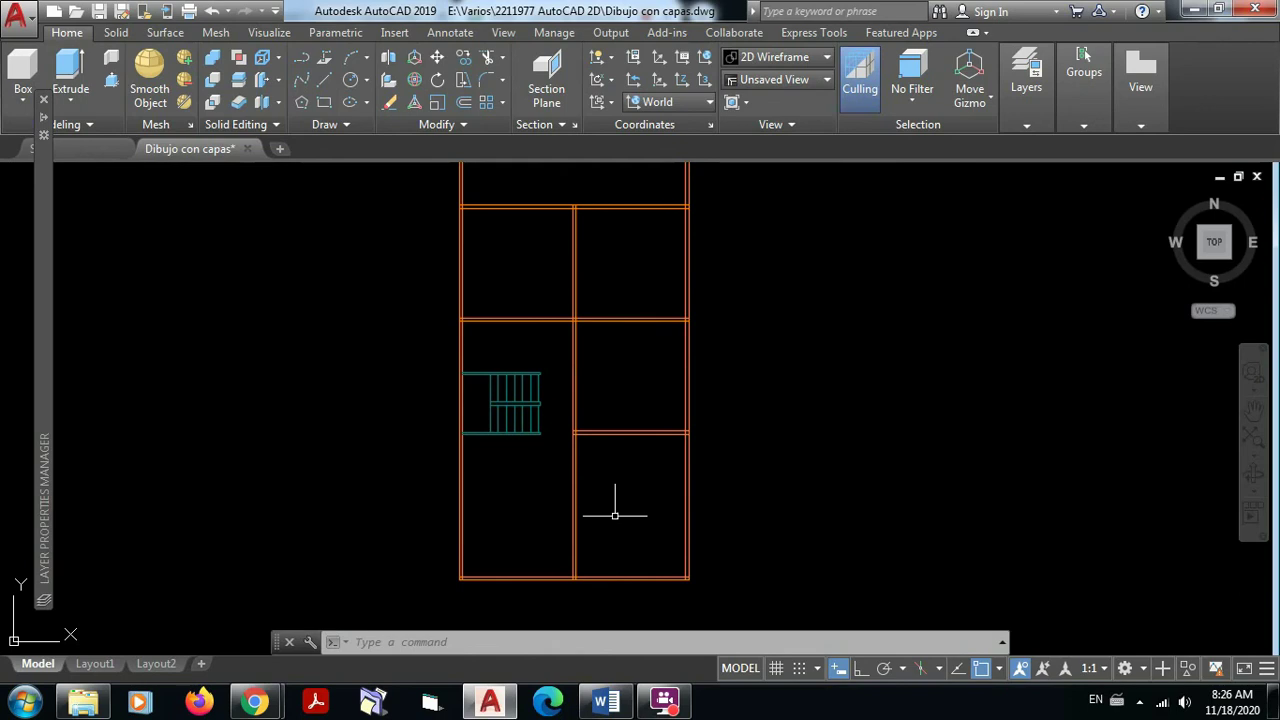
middle_click_drag(615, 515, 605, 466)
scroll(609, 383, "up", 2)
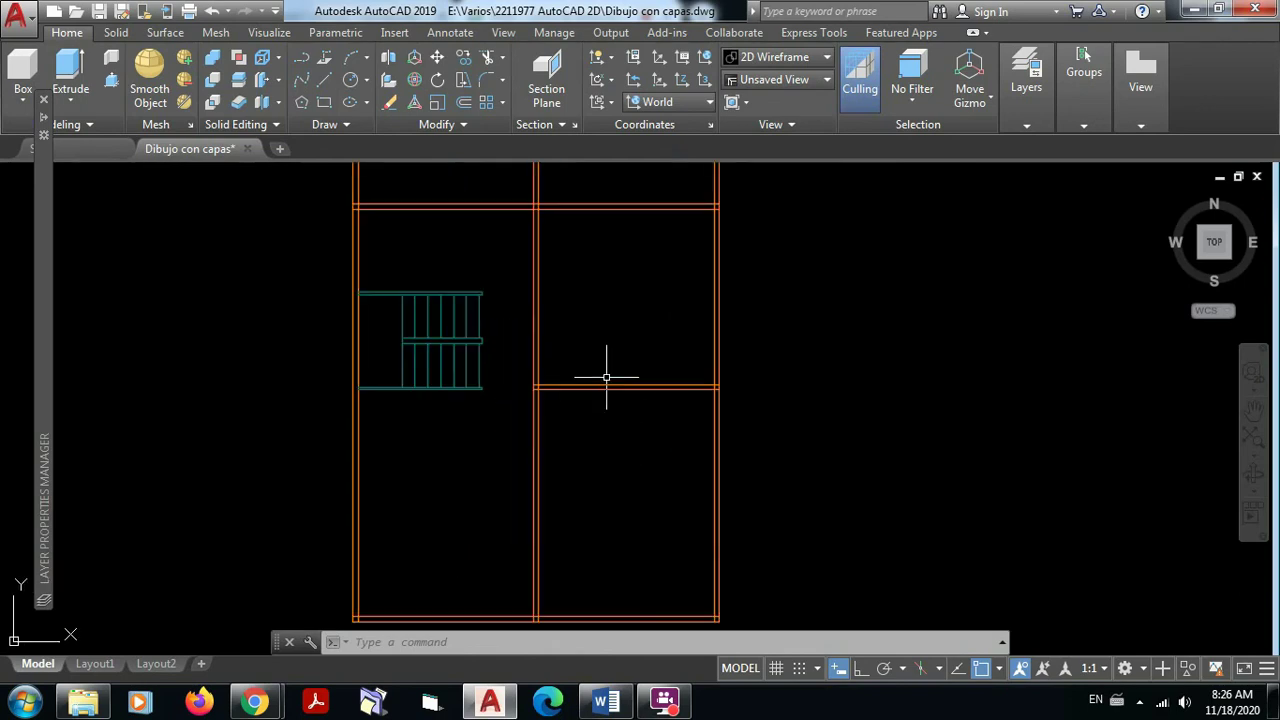
middle_click_drag(606, 371, 706, 564)
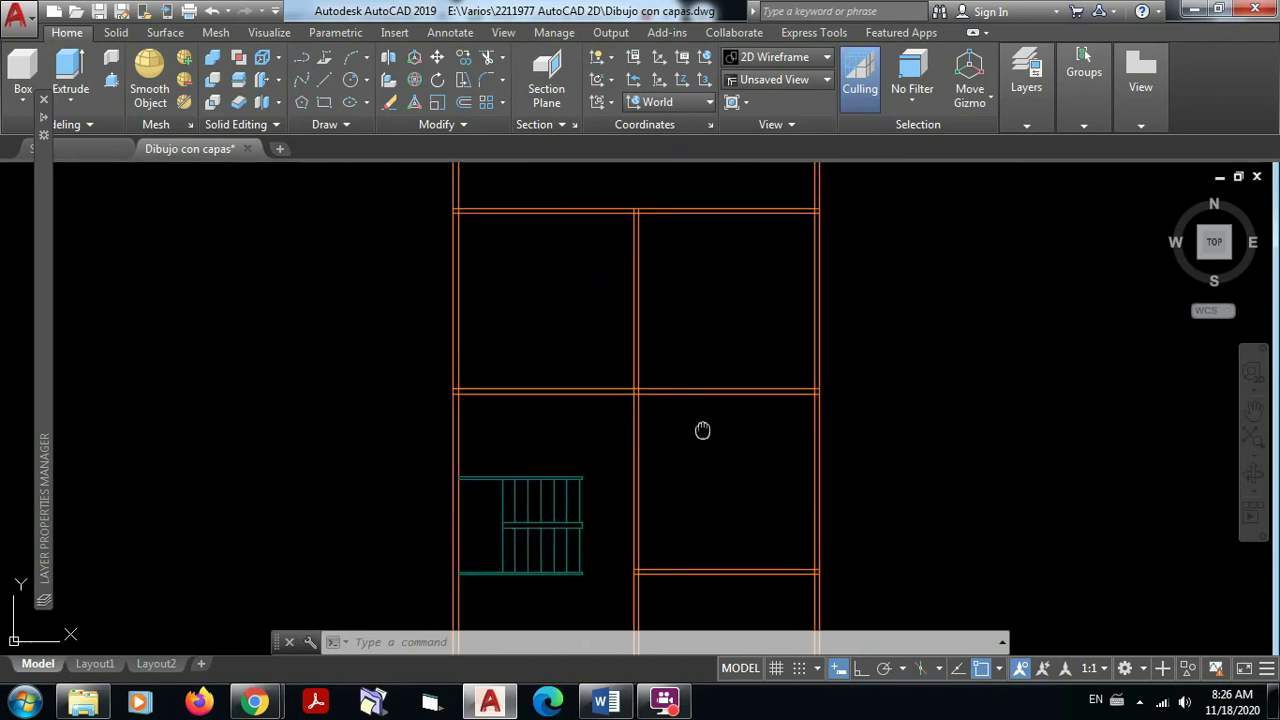
middle_click_drag(702, 430, 600, 286)
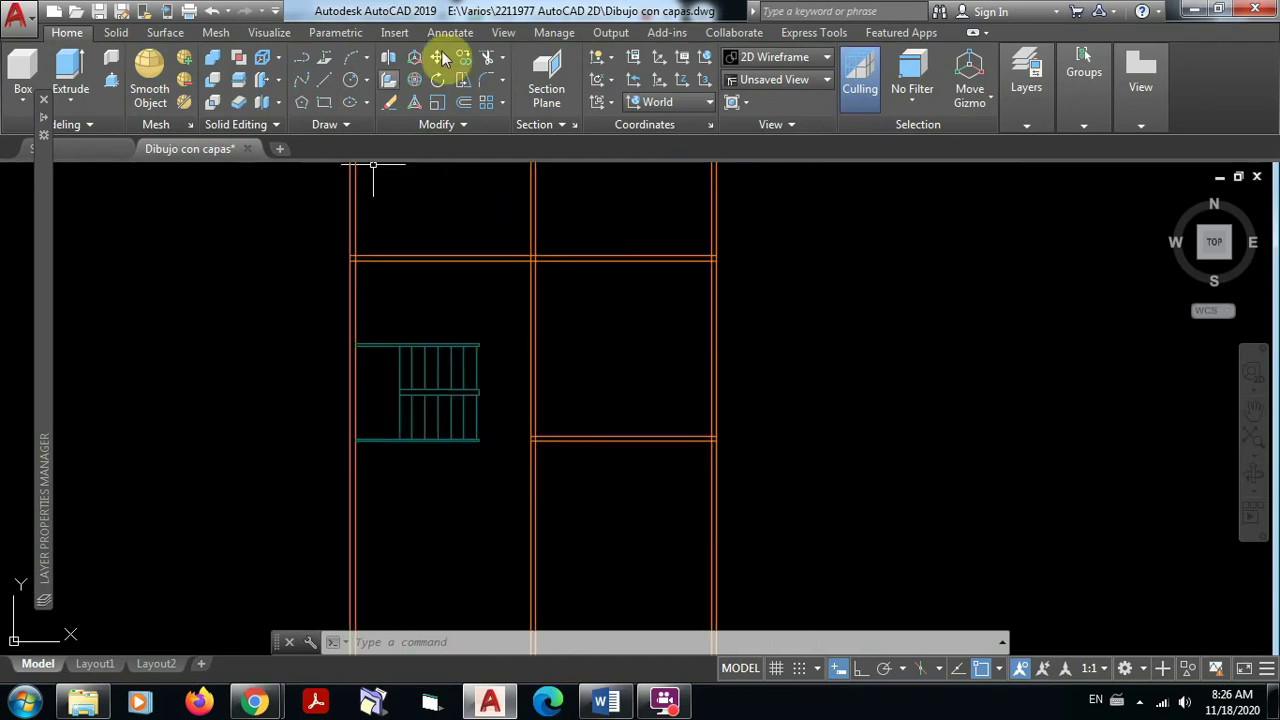
Trim away both lines of the horizontal wall above the staircase, between the left exterior wall and the central wall
left_click(486, 57)
left_click(554, 286)
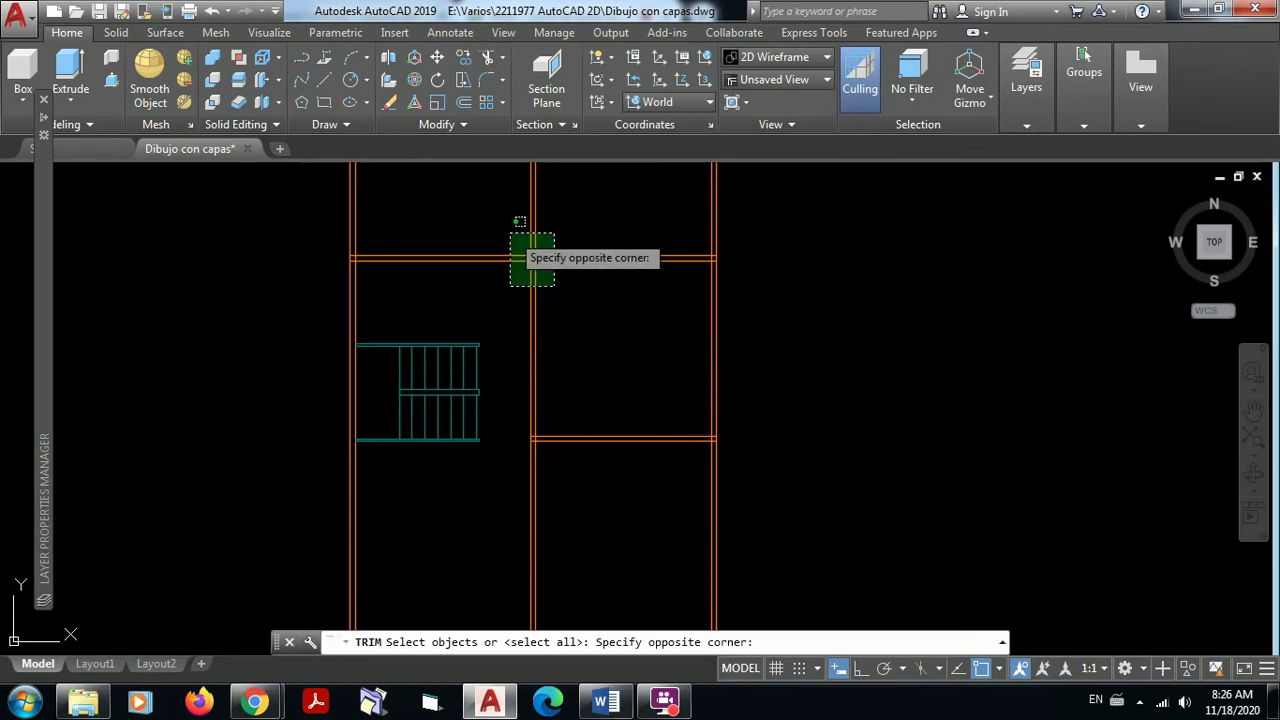
left_click(519, 222)
key("Return")
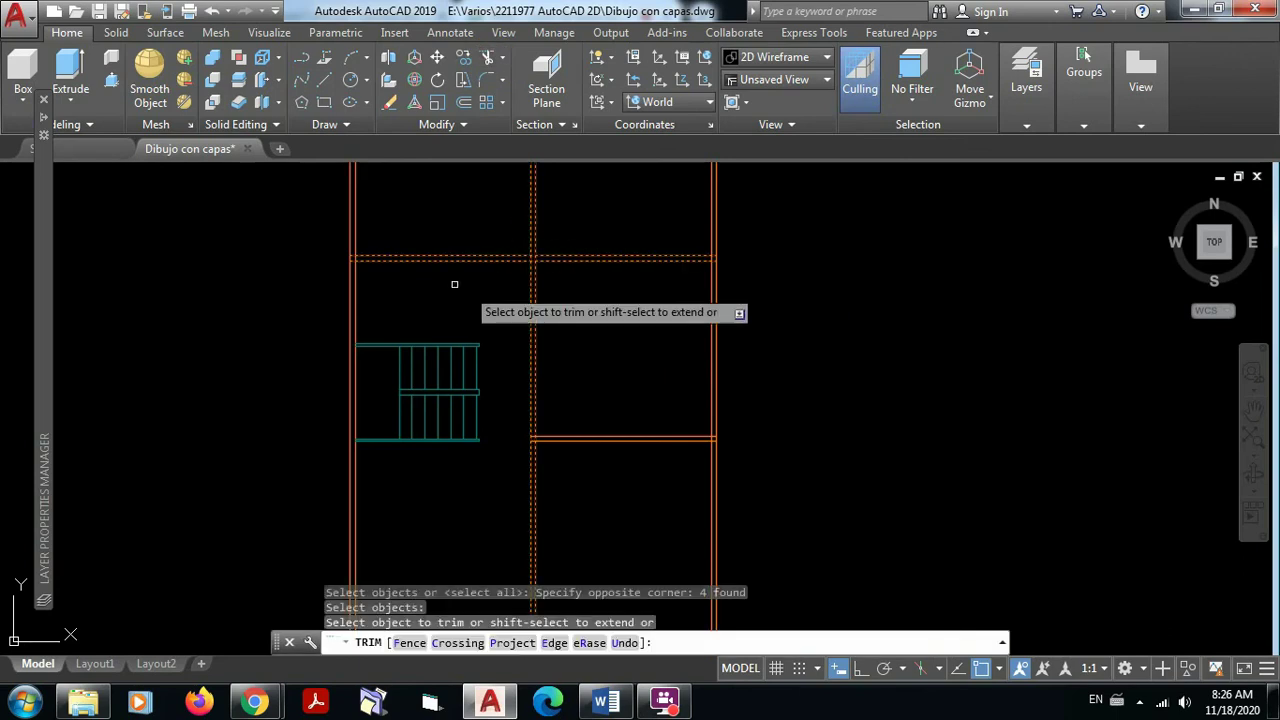
left_click(454, 284)
left_click(420, 218)
key("Escape")
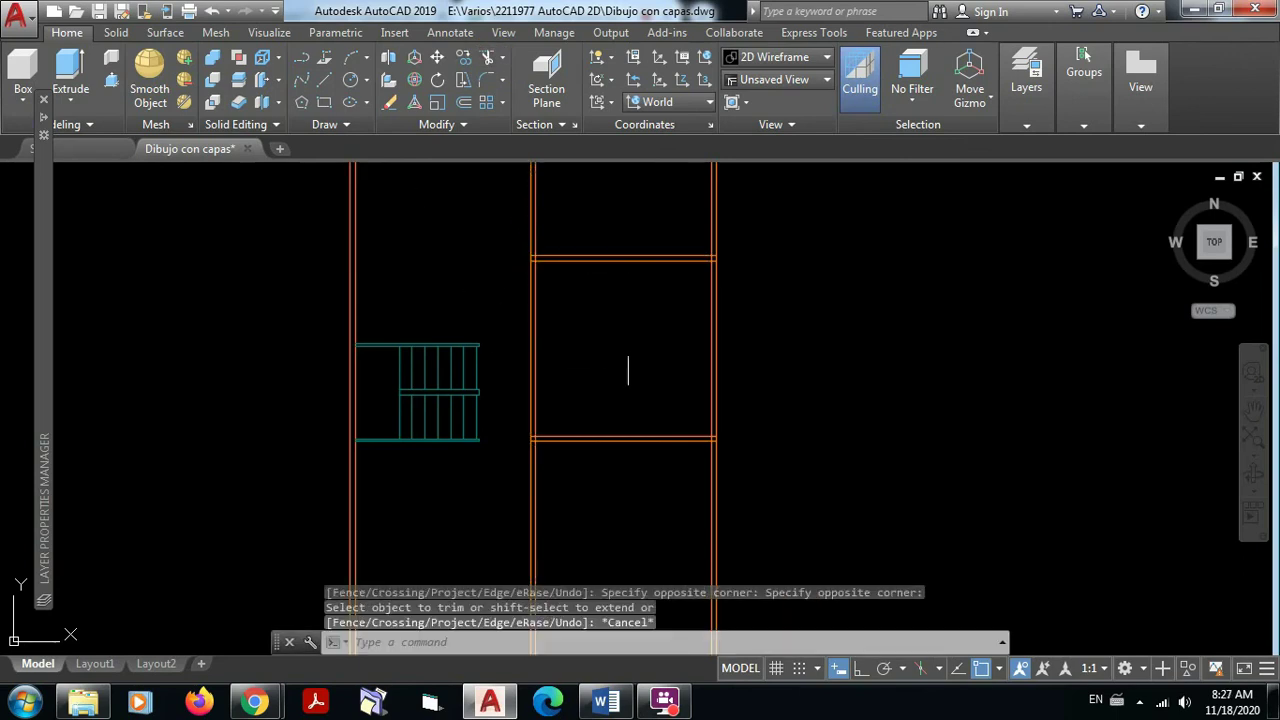
mouse_move(635, 346)
middle_mouse_down()
mouse_move(647, 297)
mouse_move(649, 324)
middle_mouse_up()
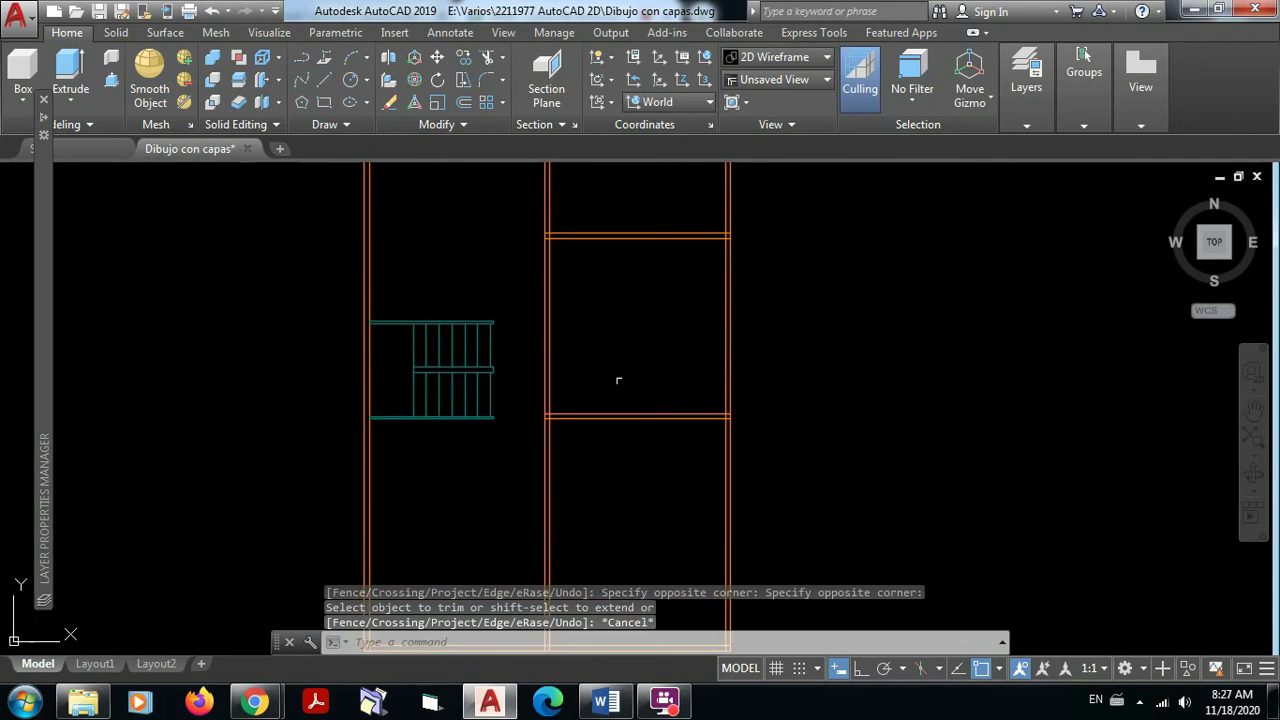
scroll(590, 427, "up", 2)
middle_click_drag(603, 443, 614, 200)
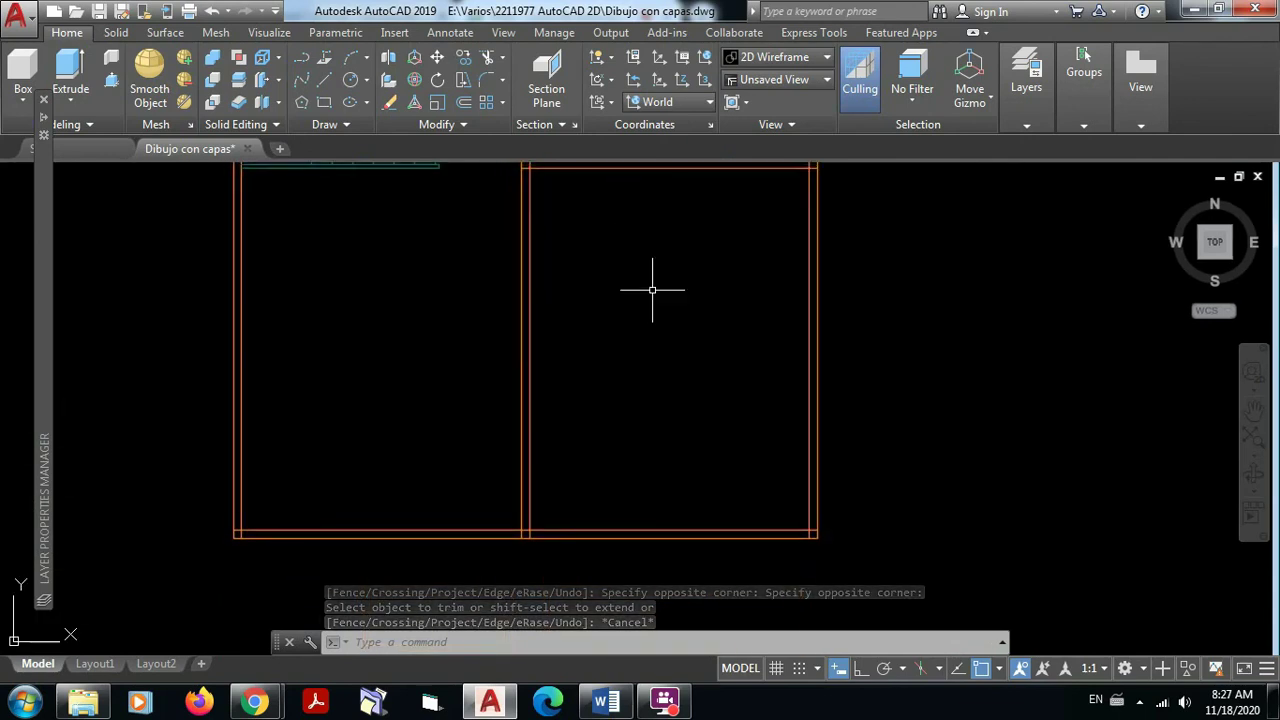
middle_click_drag(657, 286, 608, 470)
middle_click_drag(574, 303, 570, 328)
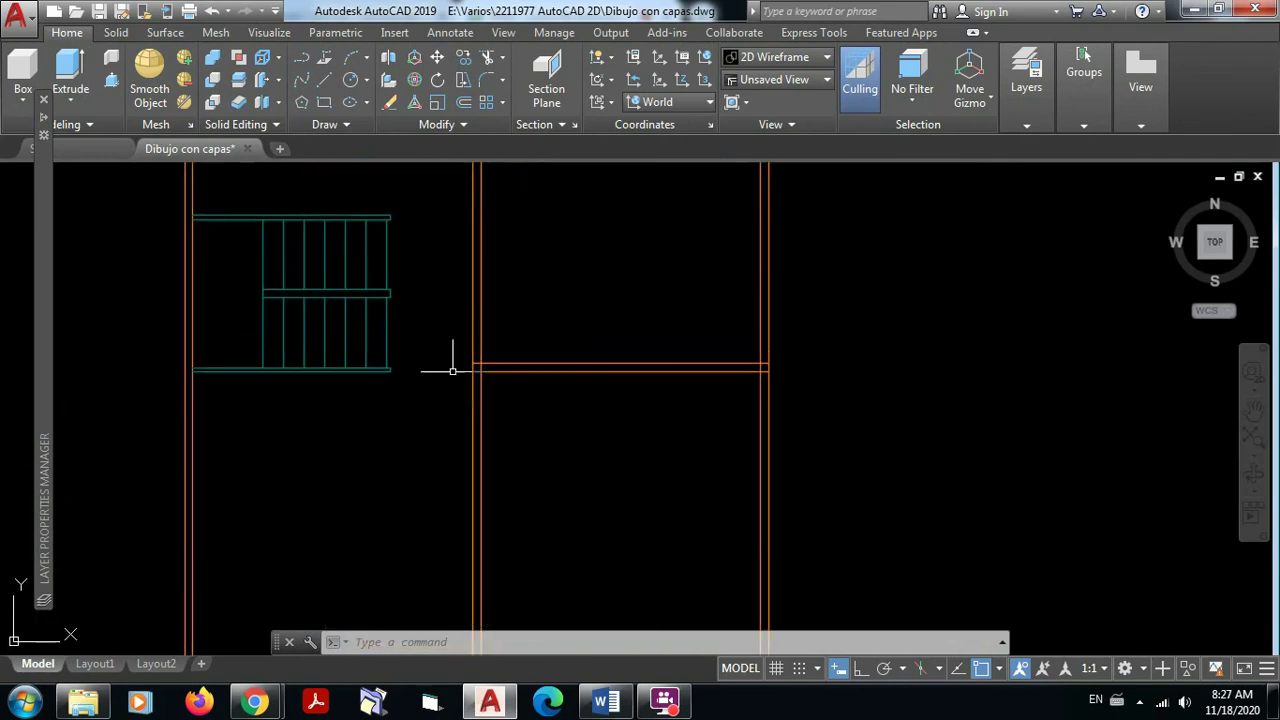
scroll(514, 389, "up", 4)
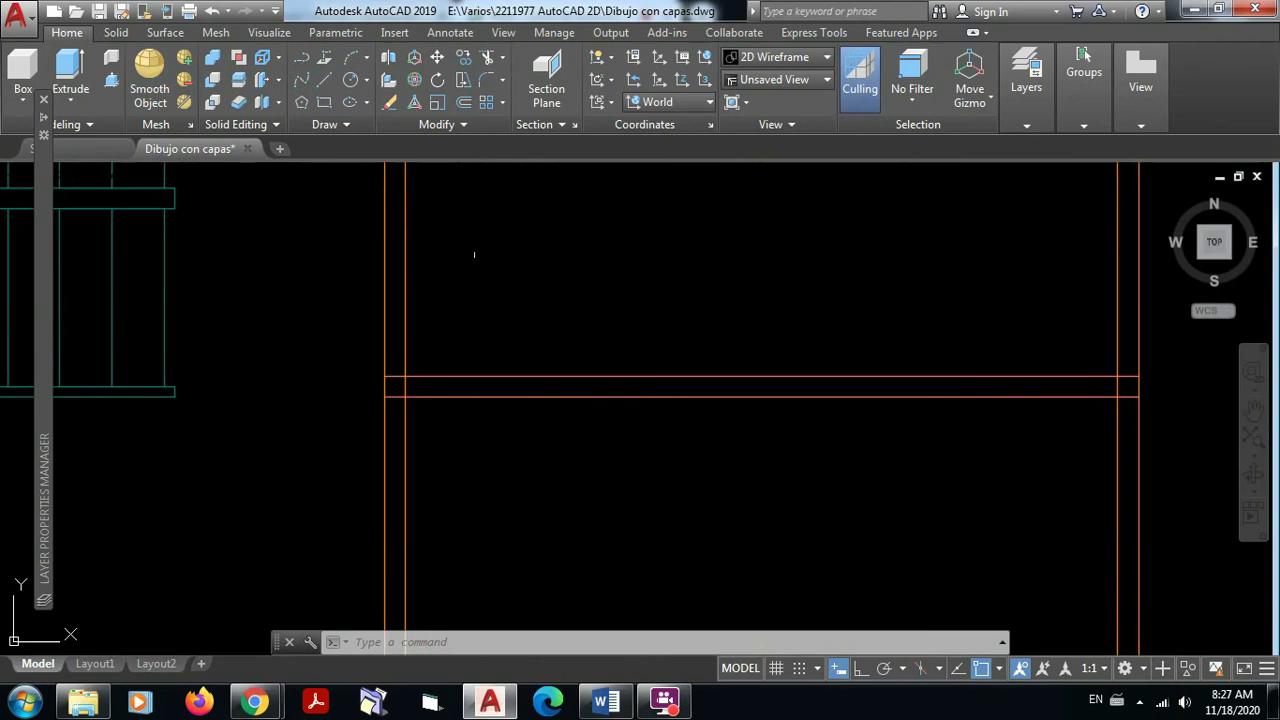
left_click(465, 103)
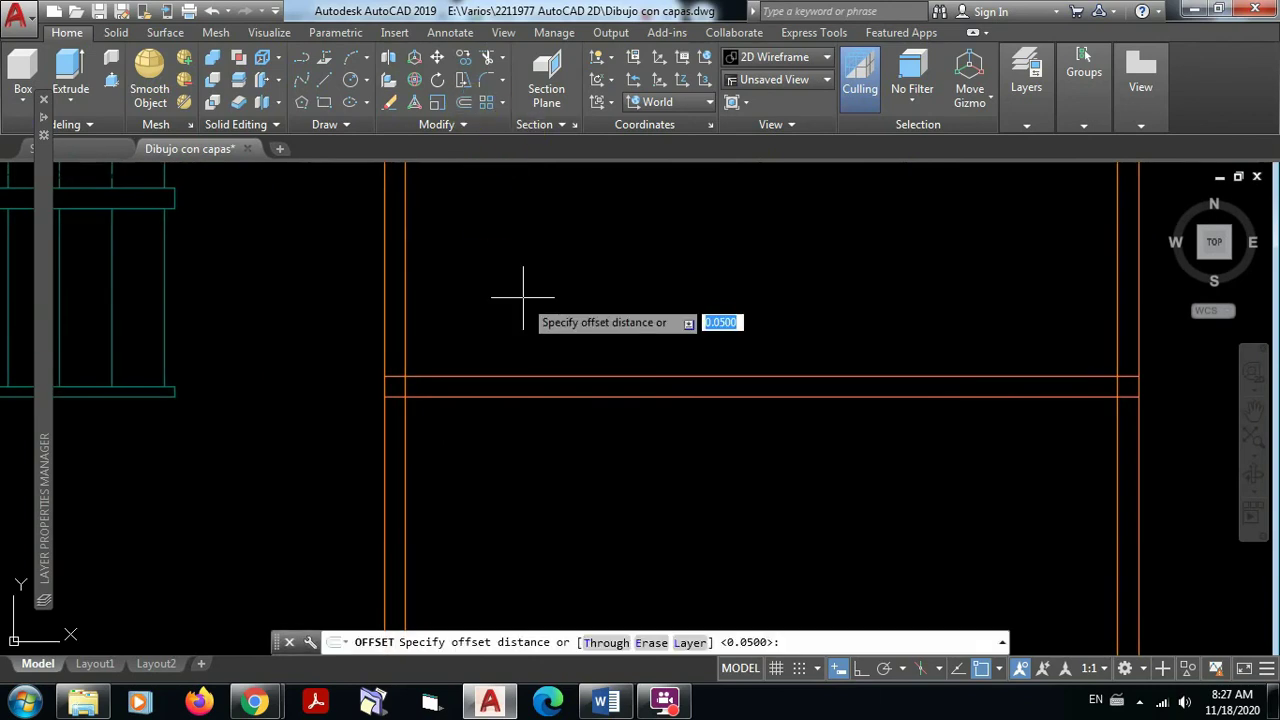
key("Return")
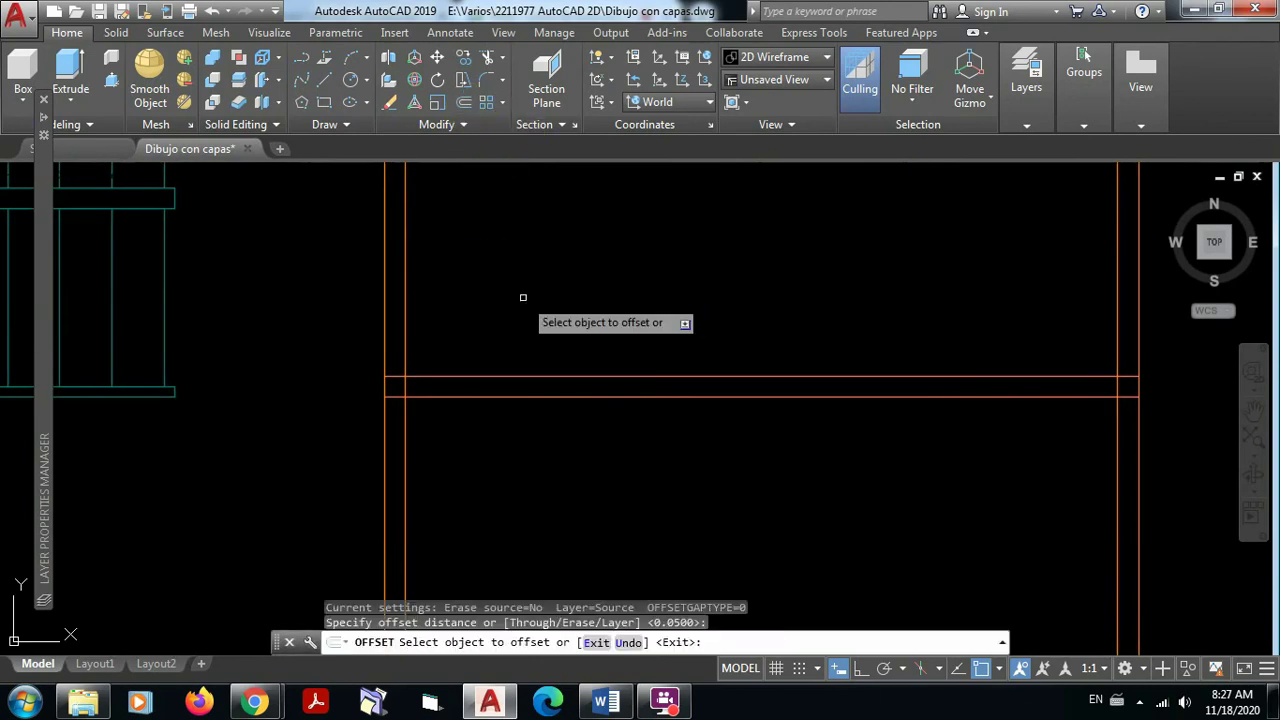
left_click(405, 350)
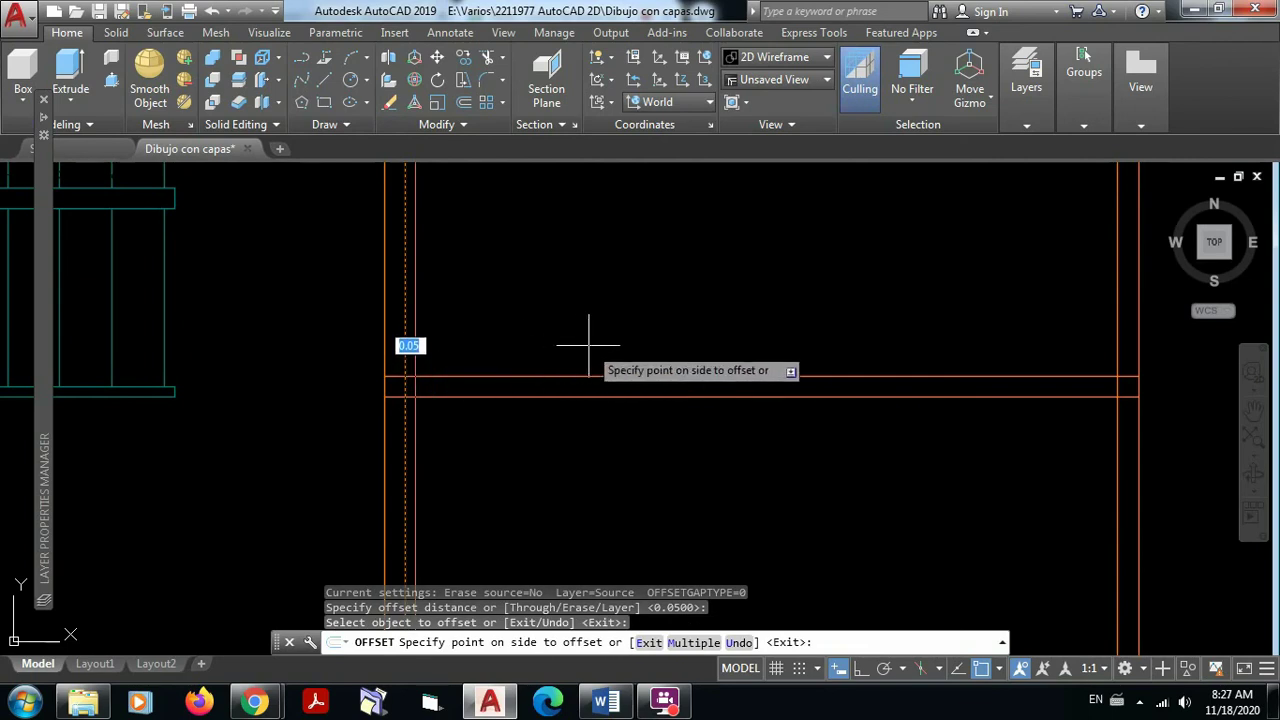
key("Escape")
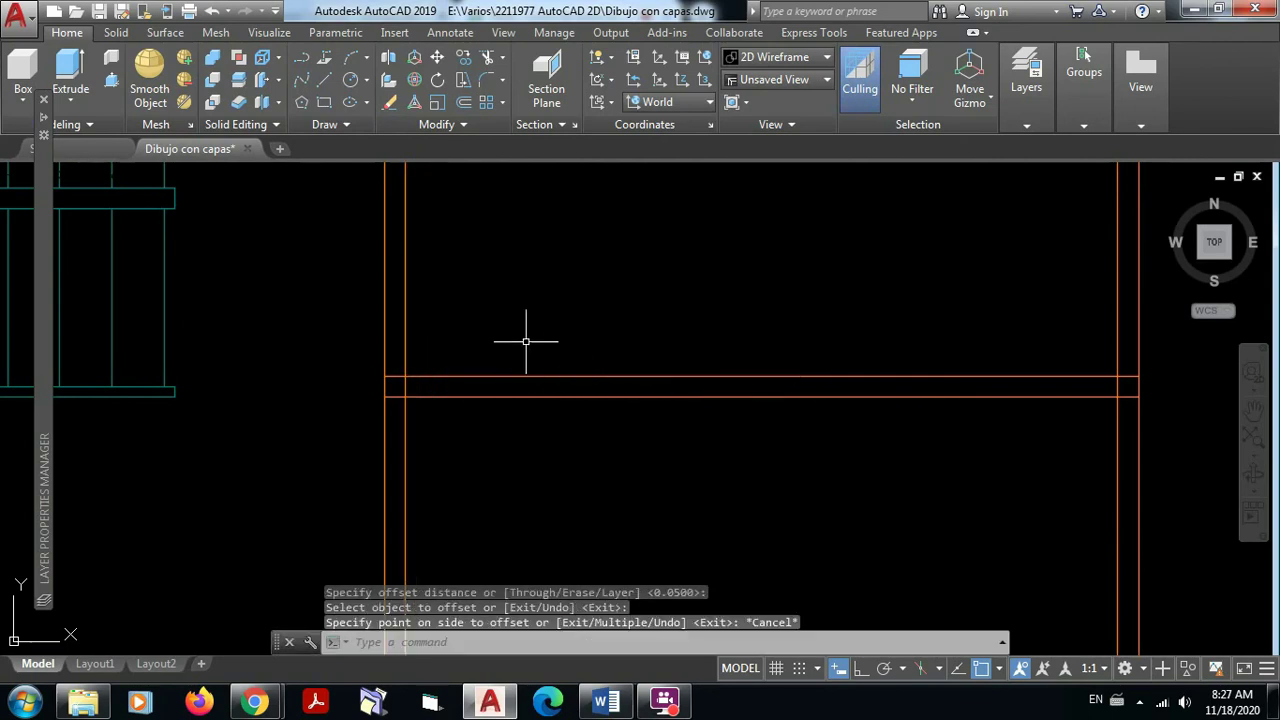
Offset the central wall's right line by 0.85 into the room to the right of the staircase
left_click(464, 102)
type("0")
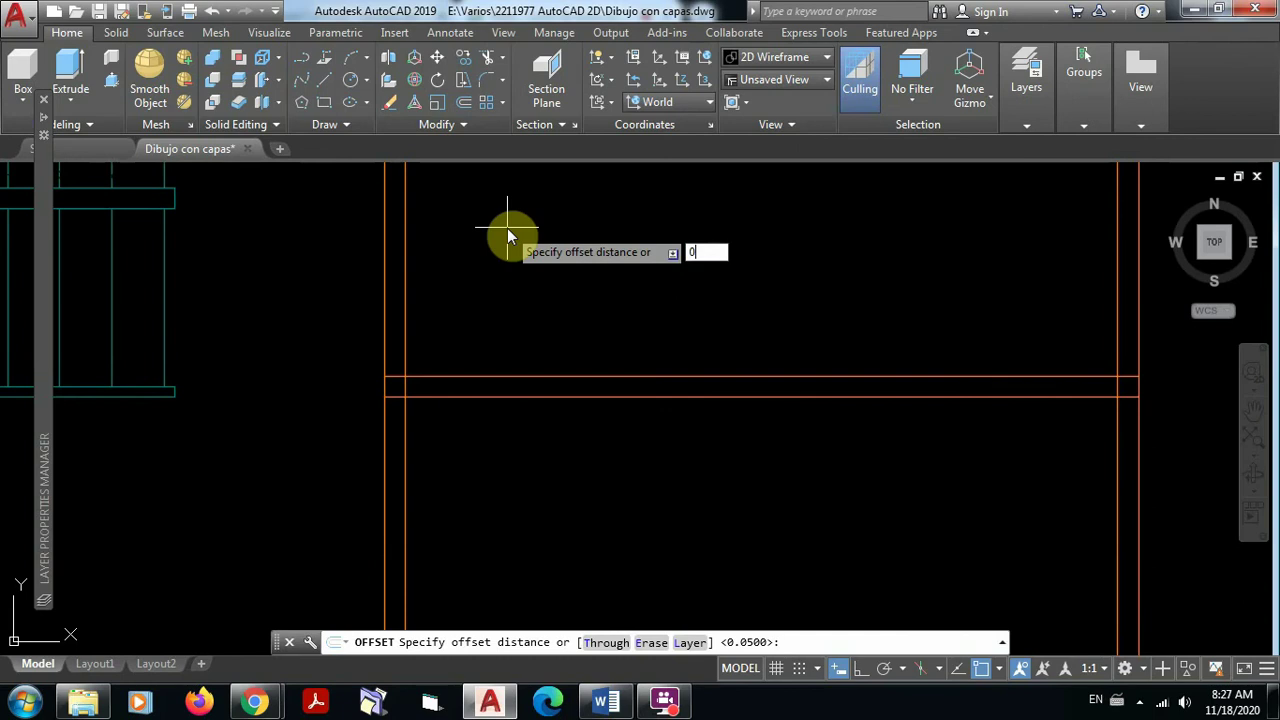
type(".85")
key("Return")
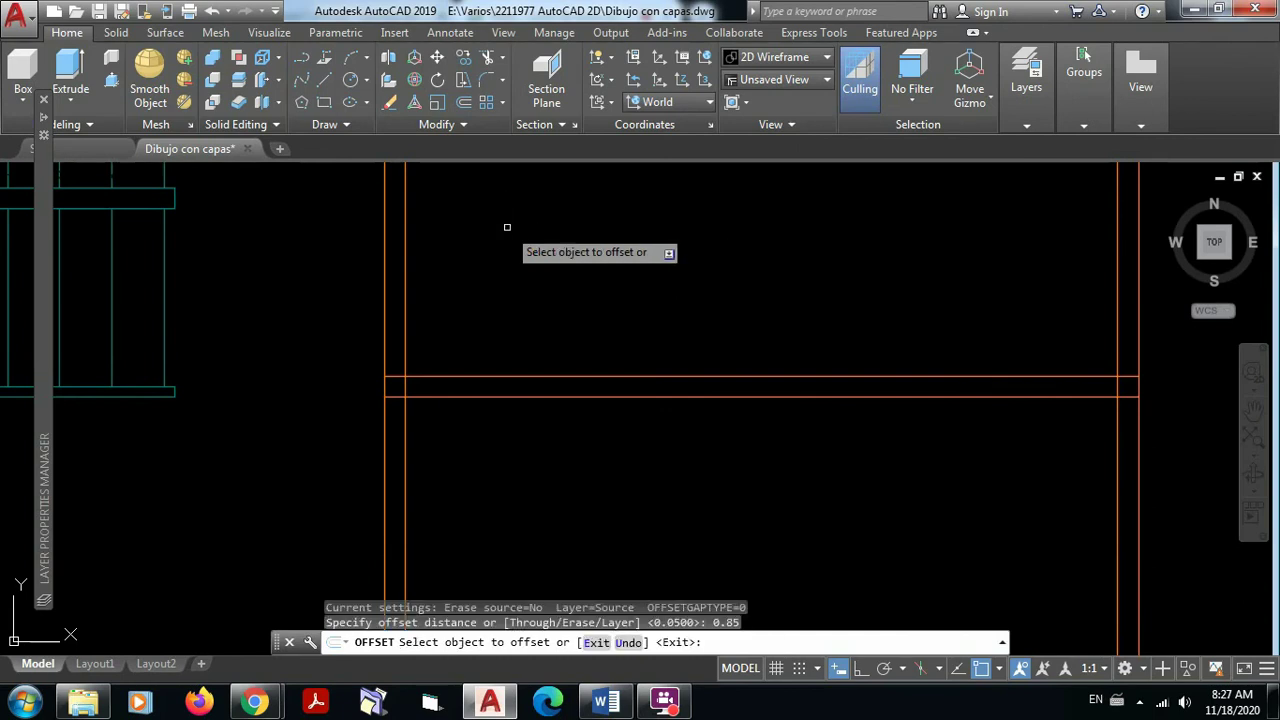
left_click(405, 313)
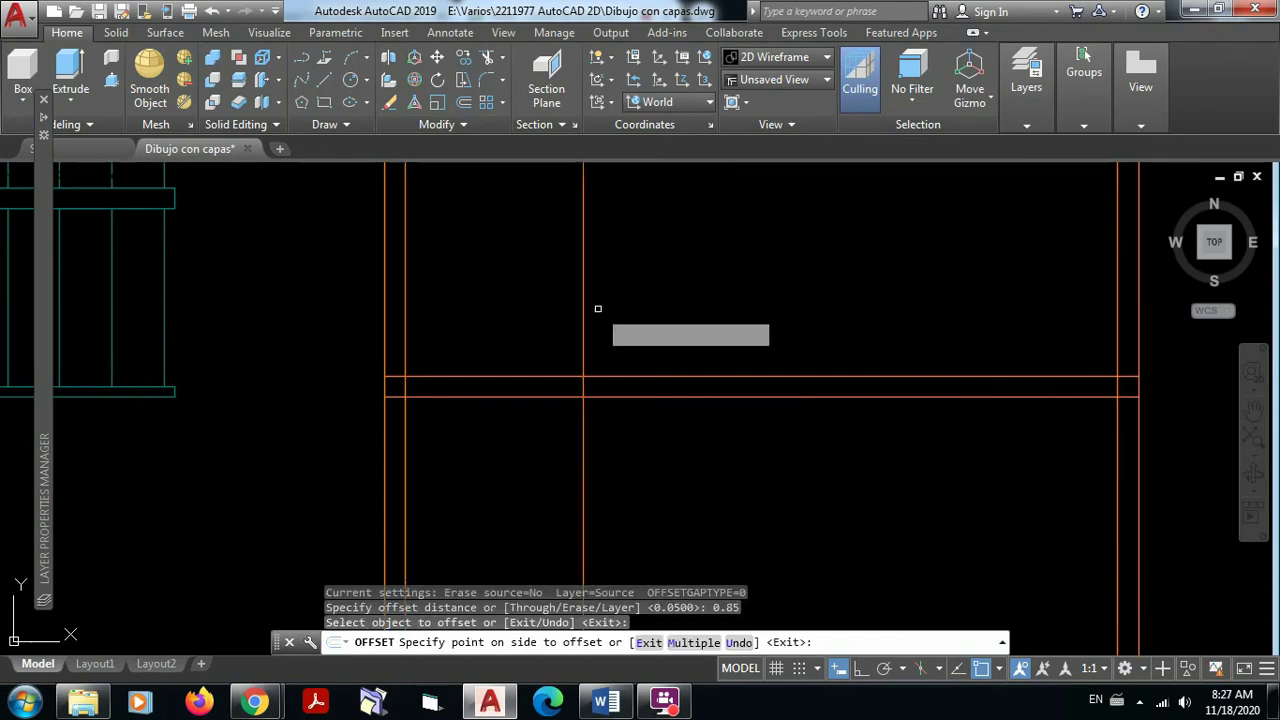
left_click(596, 309)
key("Escape")
key("Escape")
scroll(690, 305, "down", 2)
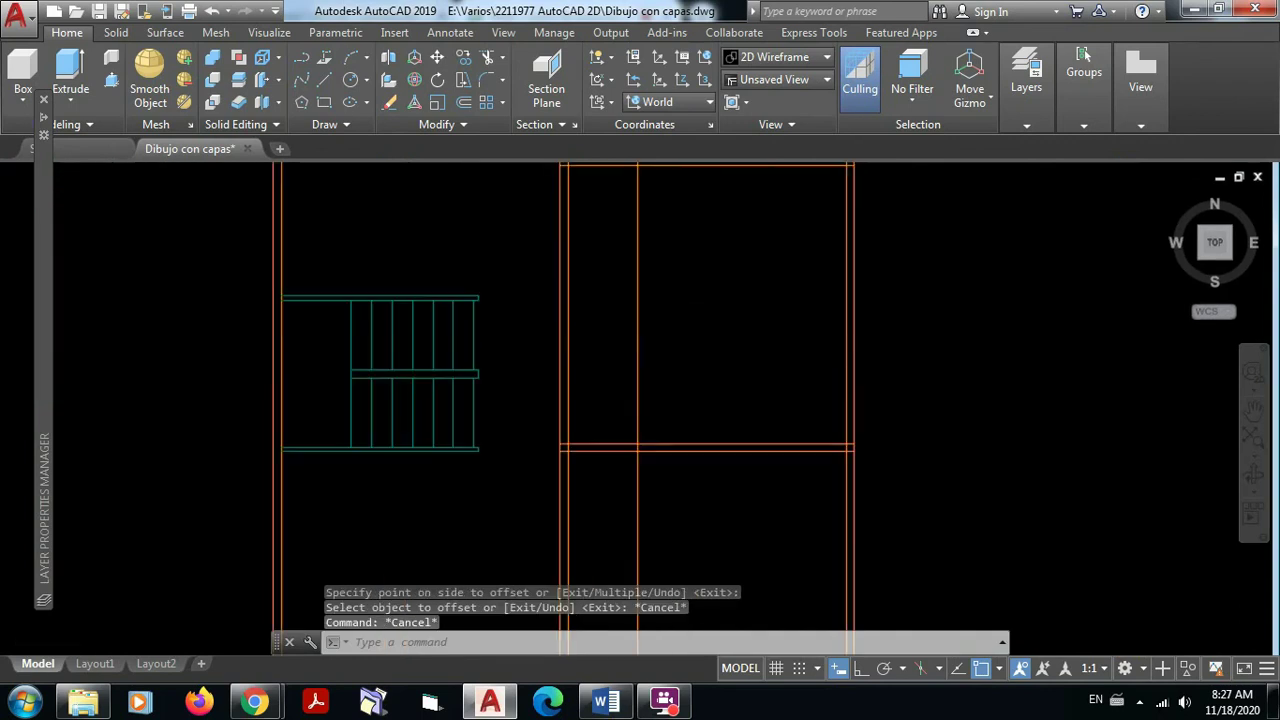
middle_click_drag(593, 361, 569, 412)
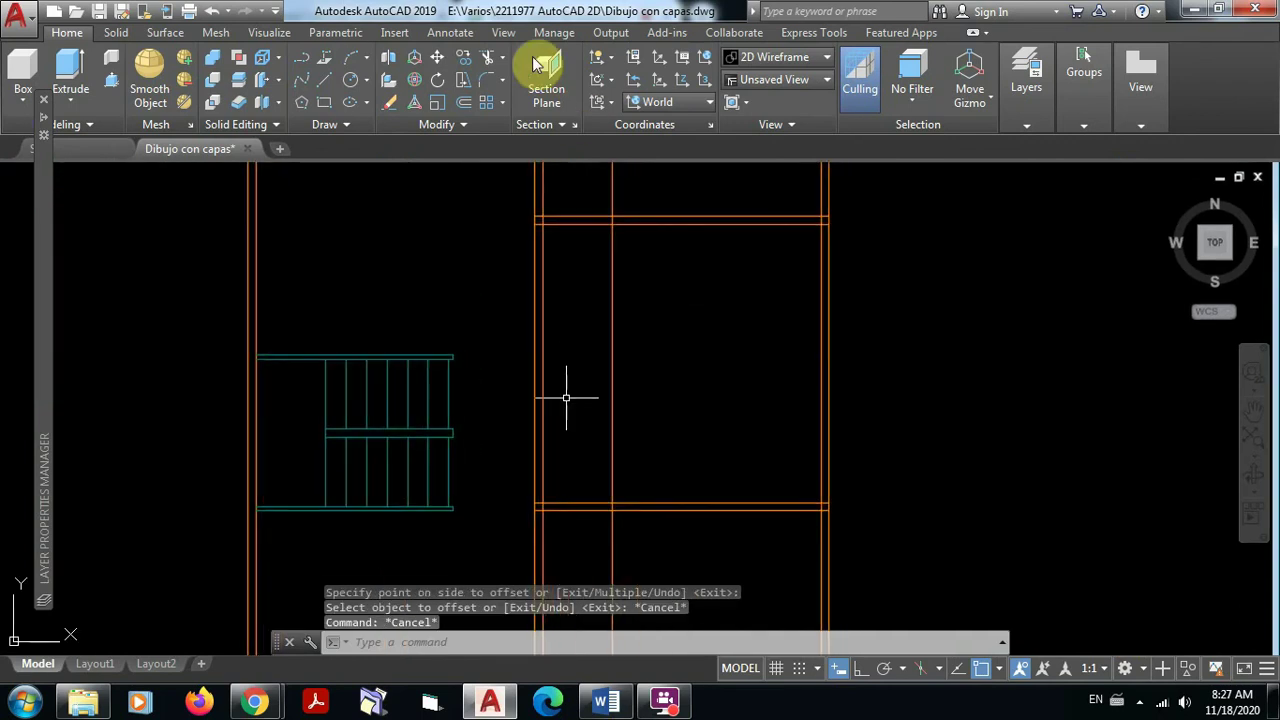
Trim both lines of the central wall between the two horizontal walls of the room facing the staircase, using the walls as cutting edges
left_click(489, 58)
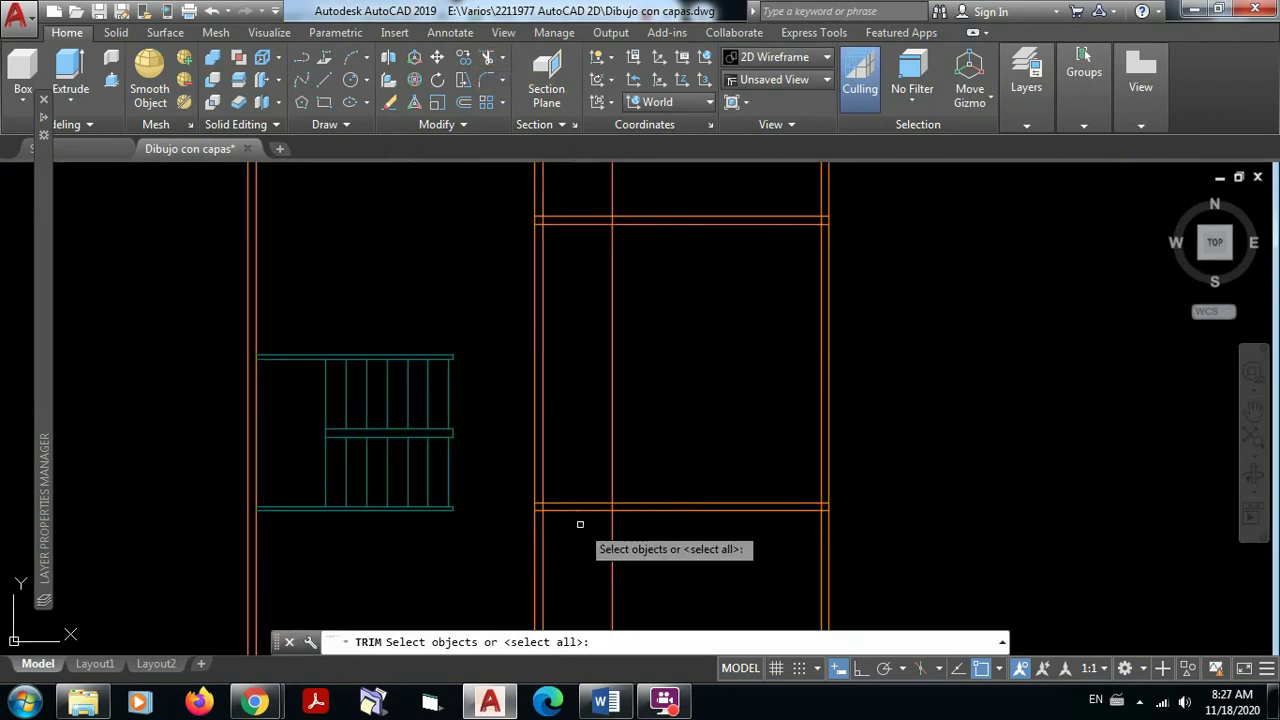
left_click(580, 524)
left_click(527, 195)
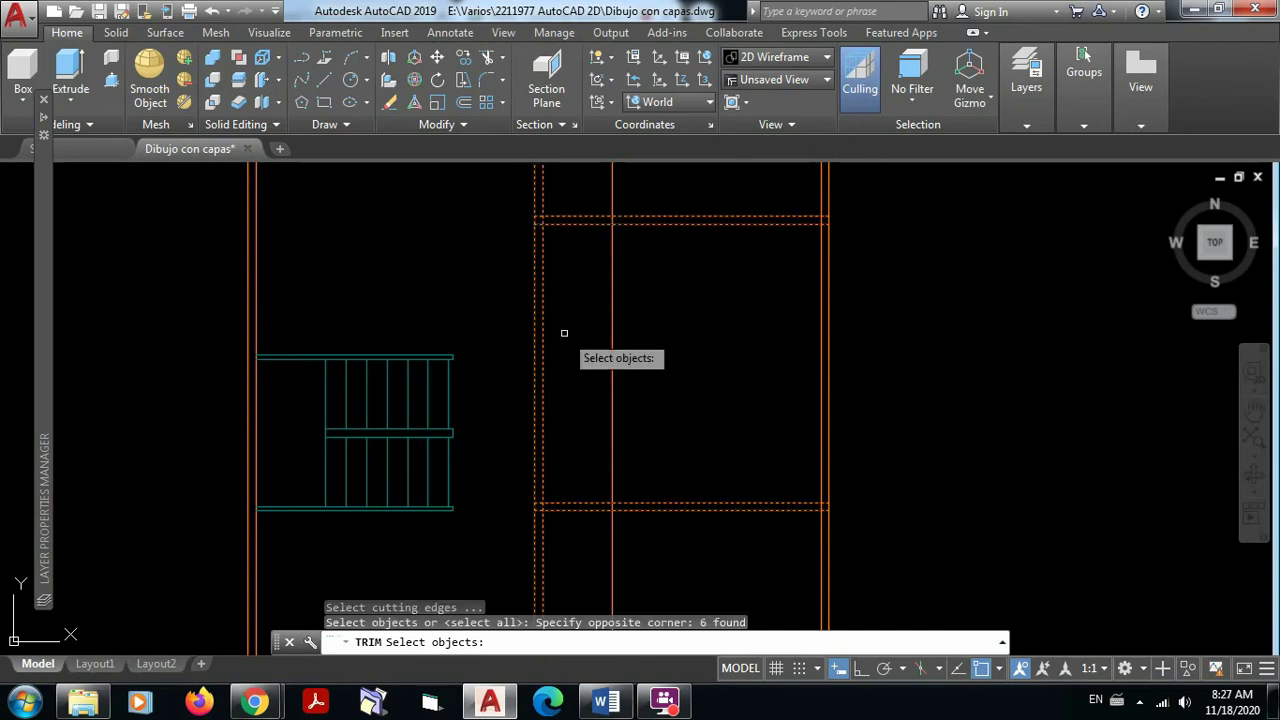
key("Return")
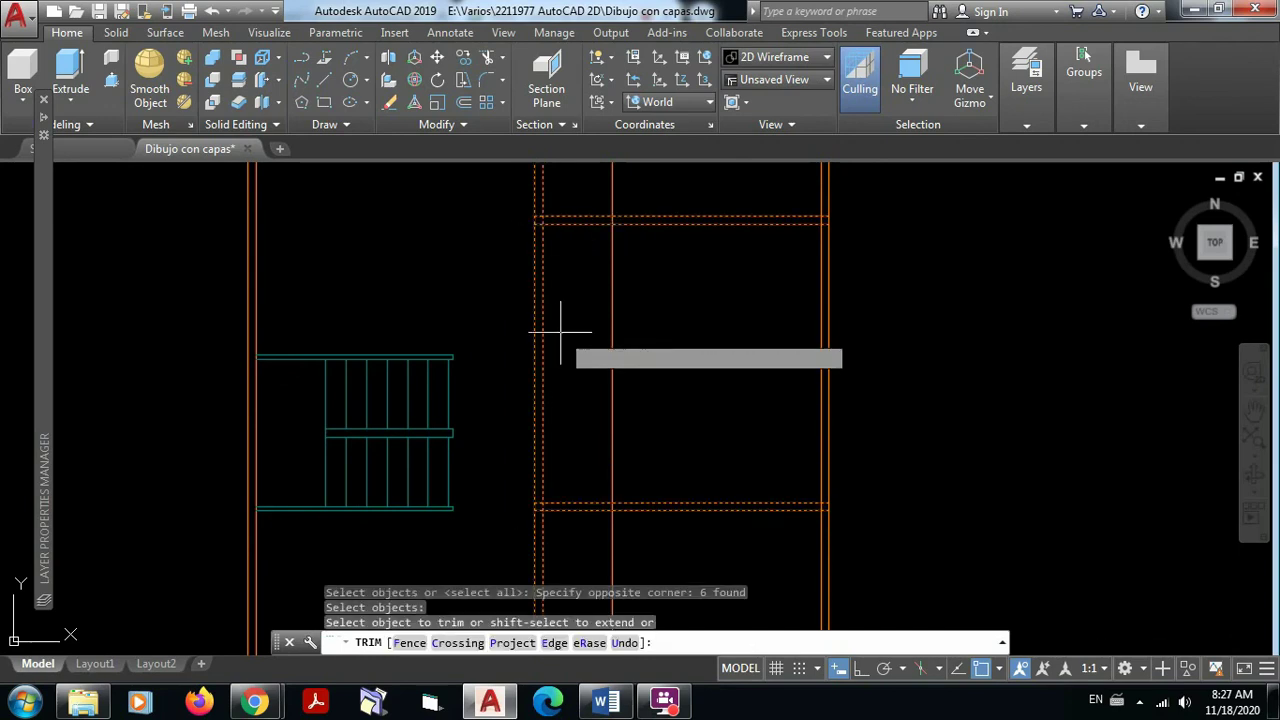
left_click(543, 322)
left_click(512, 294)
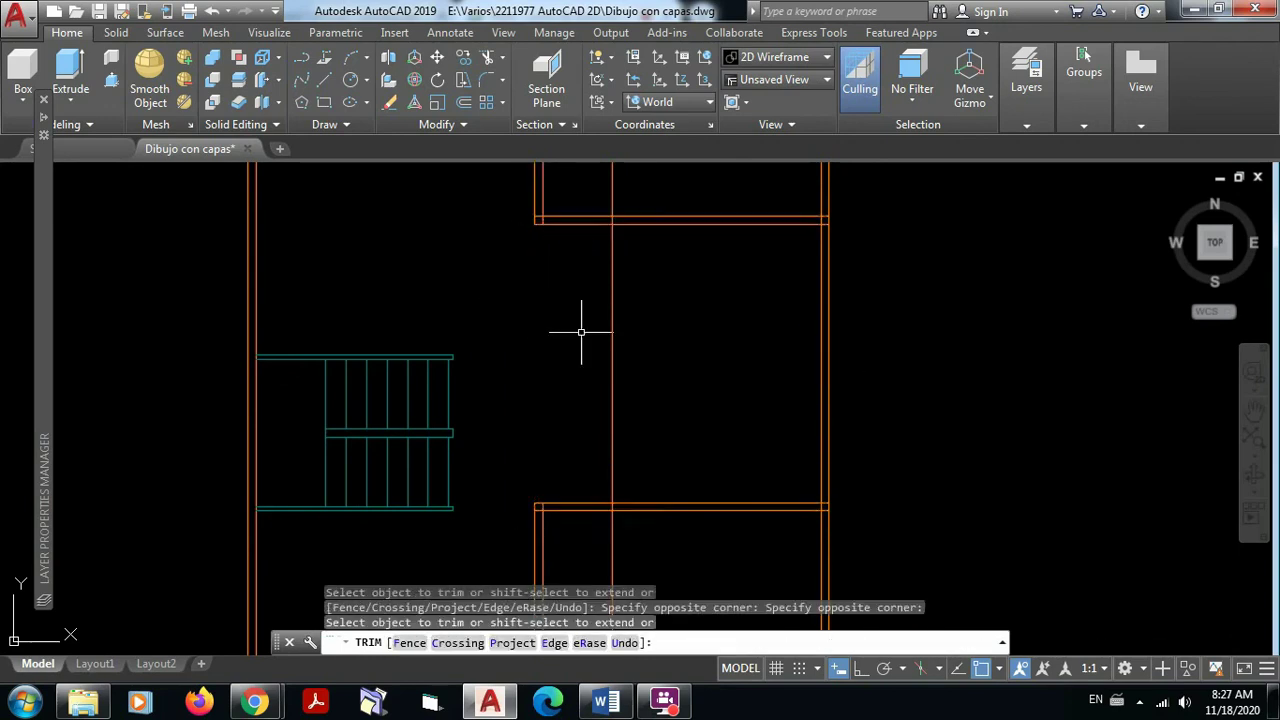
key("Escape")
Trim both lines of the lower horizontal wall between the central wall and the offset vertical line
scroll(737, 318, "down", 4)
mouse_move(737, 334)
middle_mouse_down()
mouse_move(580, 417)
mouse_move(573, 322)
middle_mouse_up()
scroll(550, 349, "up", 5)
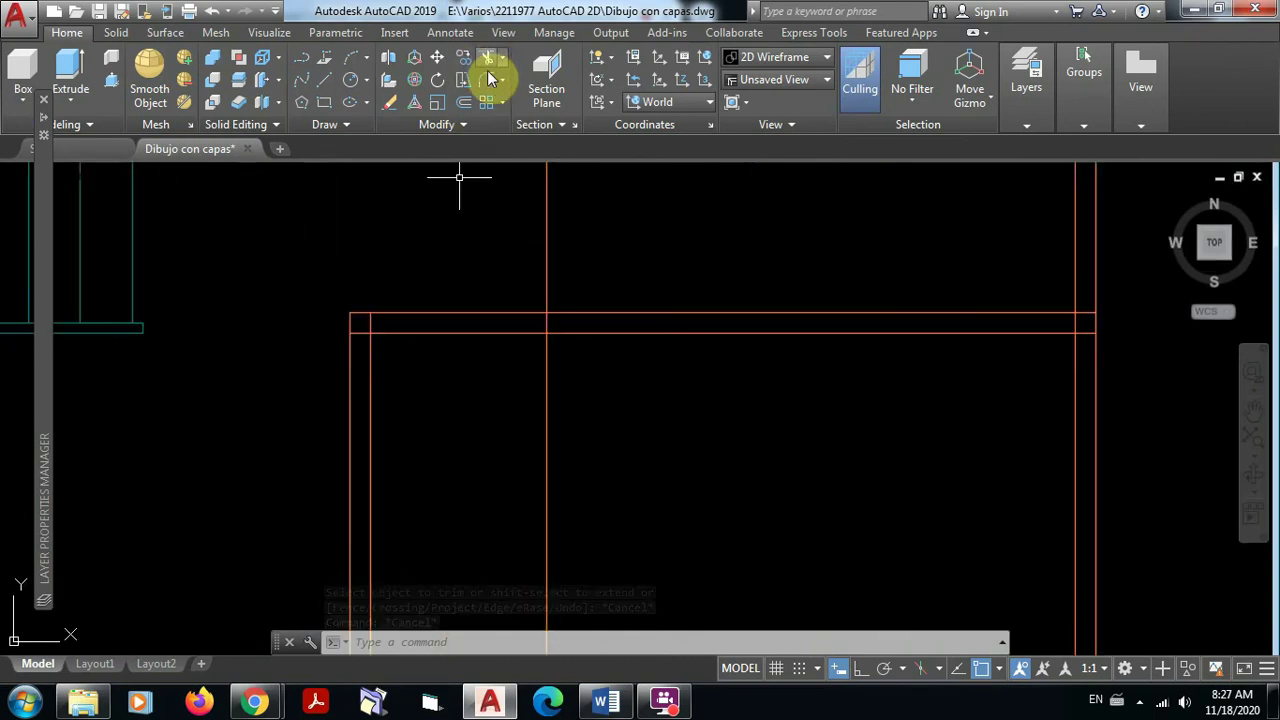
left_click(488, 62)
left_click(588, 377)
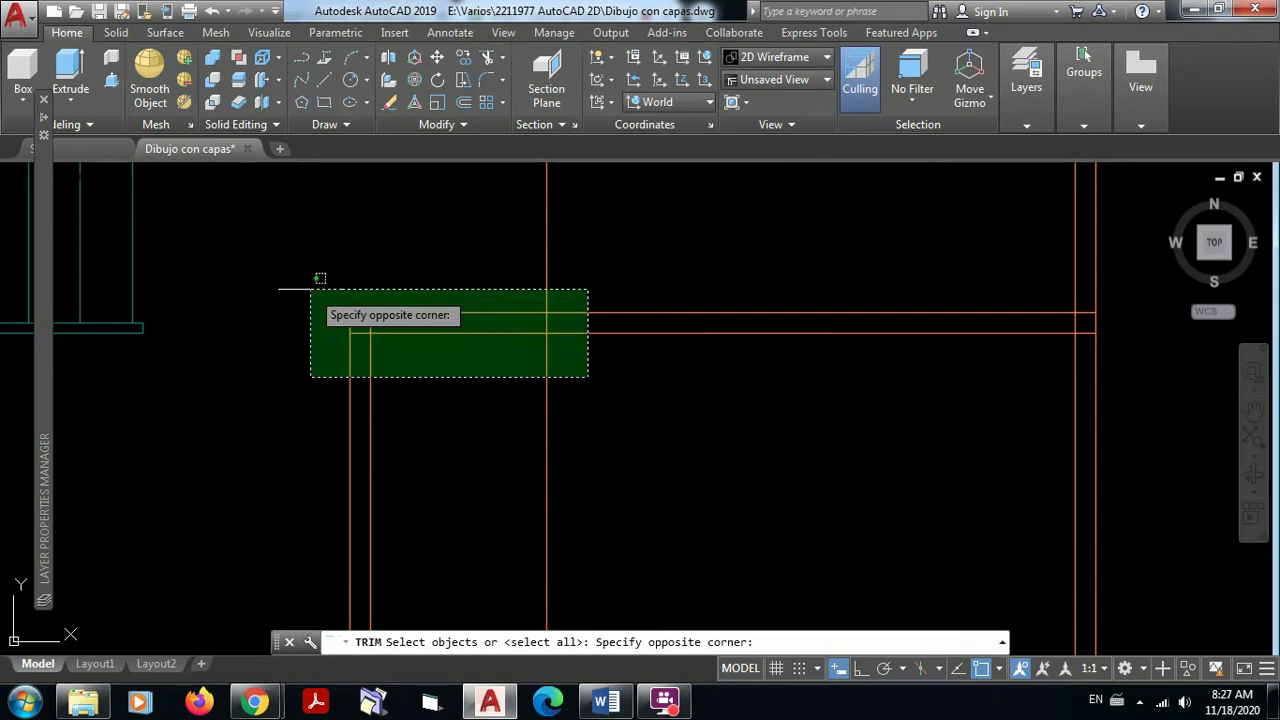
left_click(305, 287)
key("Return")
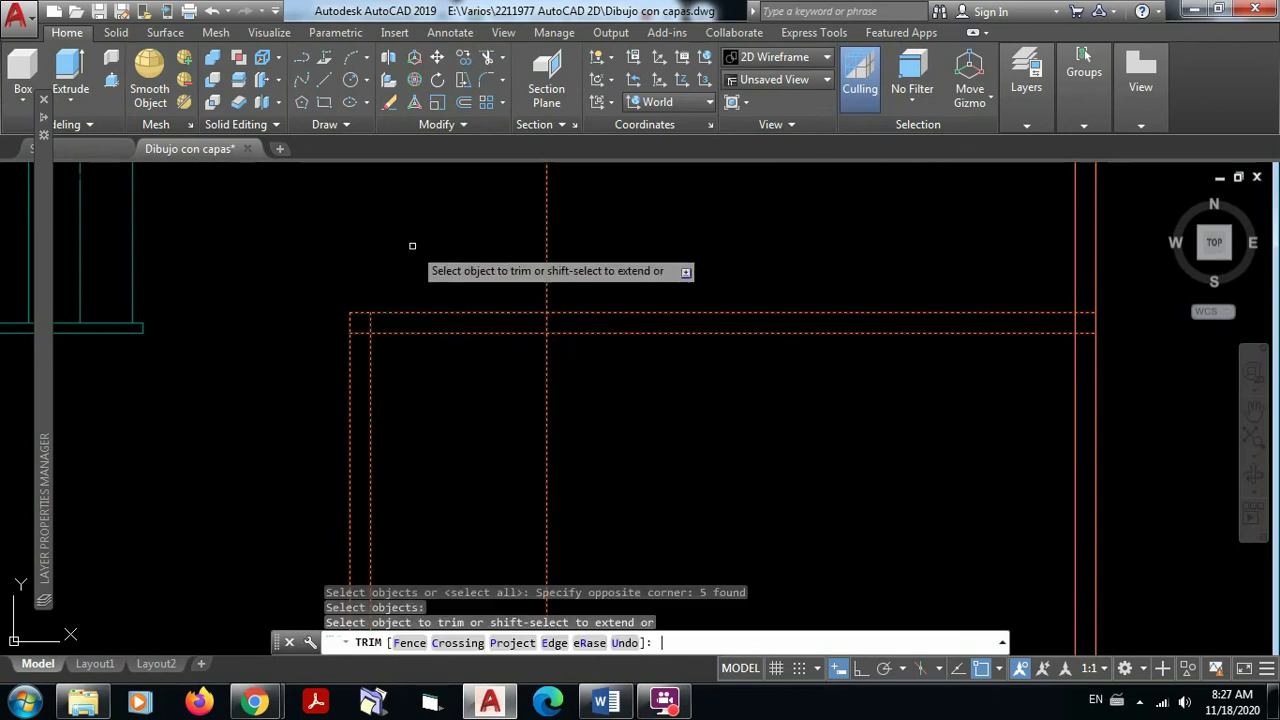
left_click(517, 388)
left_click(439, 272)
Trim away the offset vertical line's portion below the lower horizontal wall
left_click(586, 364)
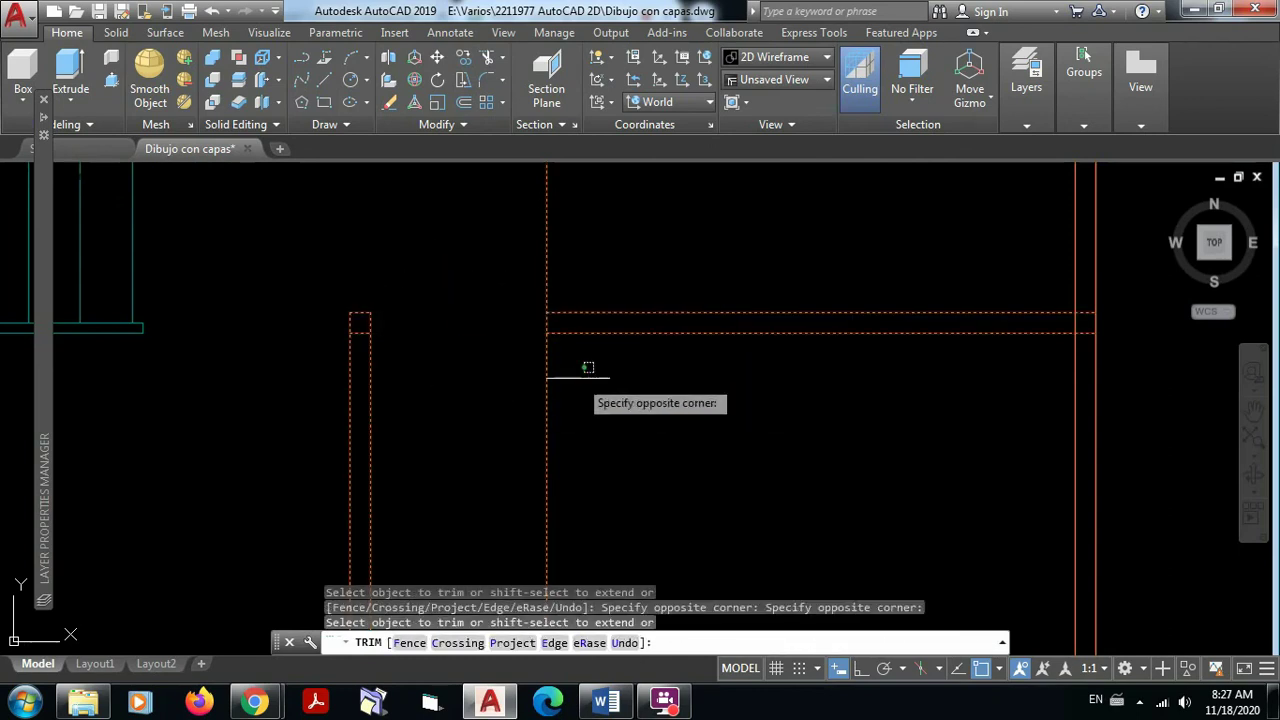
left_click(495, 355)
left_click(562, 357)
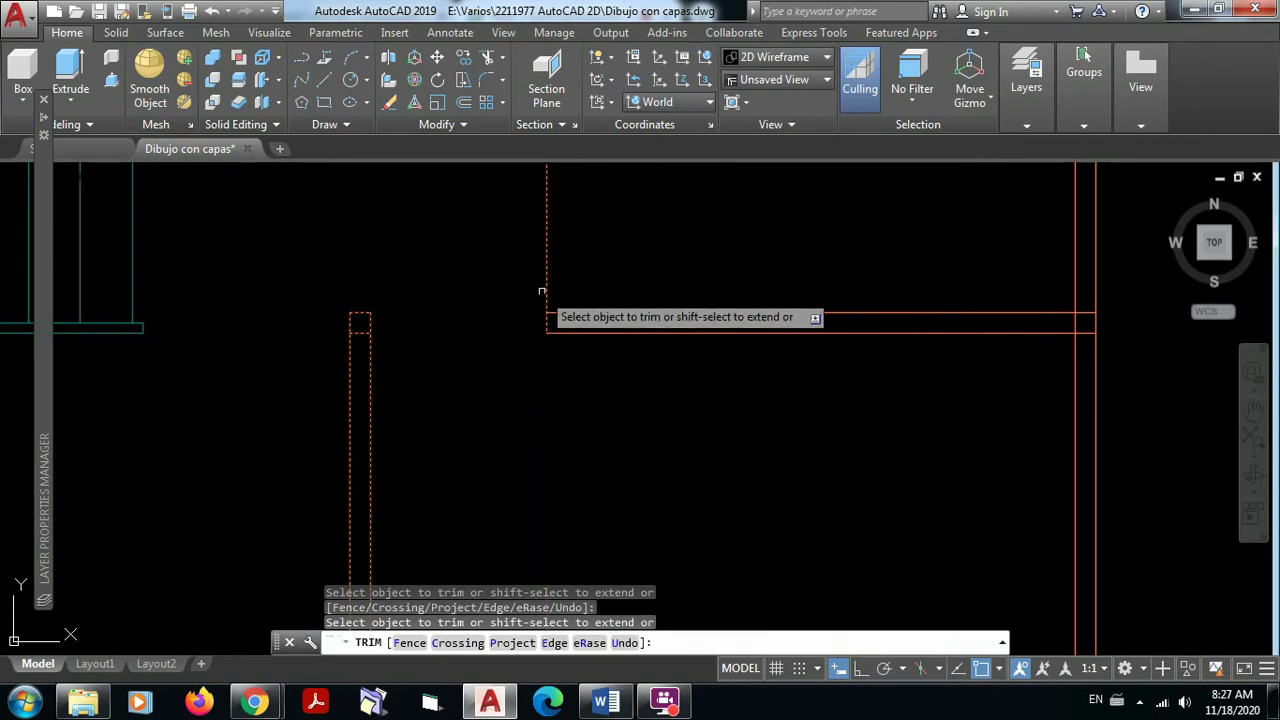
scroll(663, 300, "down", 2)
middle_click_drag(663, 300, 613, 555)
key("Escape")
key("Escape")
key("Escape")
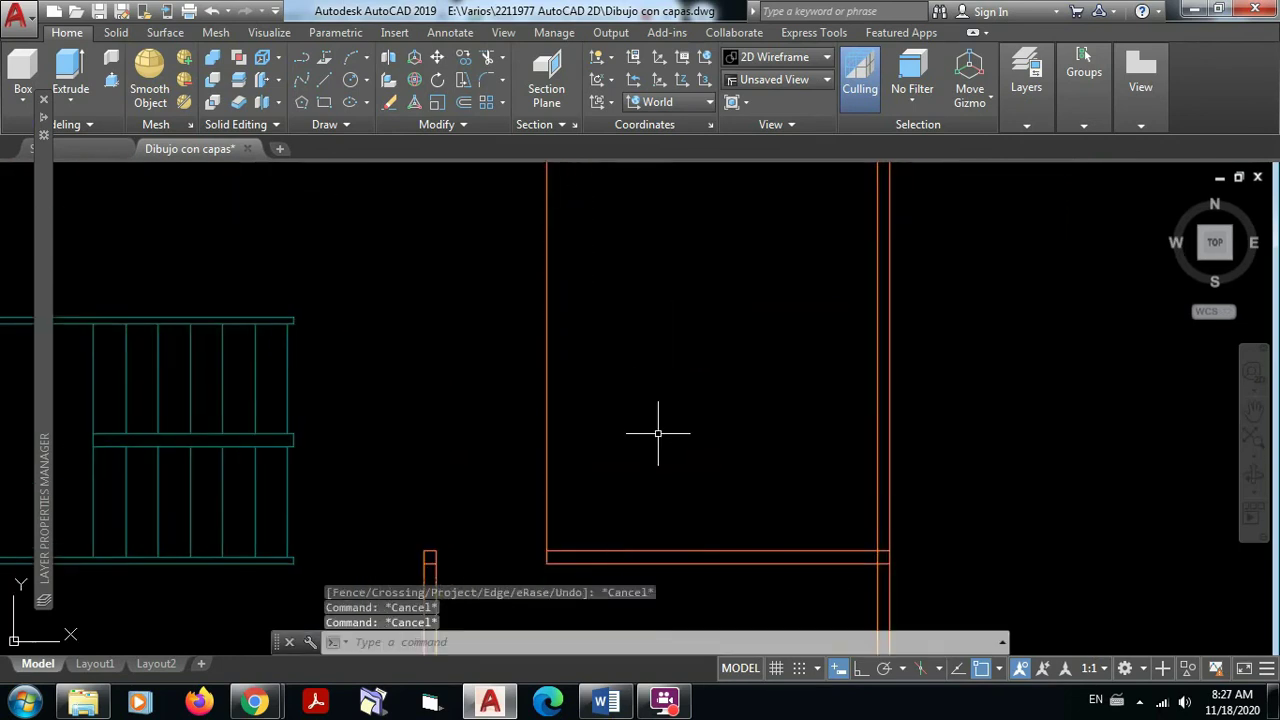
Measure the vertical clear distance between the upper and lower horizontal walls of the room facing the staircase
scroll(661, 431, "down", 3)
mouse_move(661, 431)
middle_mouse_down()
mouse_move(632, 476)
mouse_move(665, 436)
middle_mouse_up()
mouse_move(602, 395)
middle_mouse_down()
mouse_move(606, 380)
mouse_move(594, 408)
middle_mouse_up()
scroll(606, 380, "down", 2)
scroll(580, 423, "up", 4)
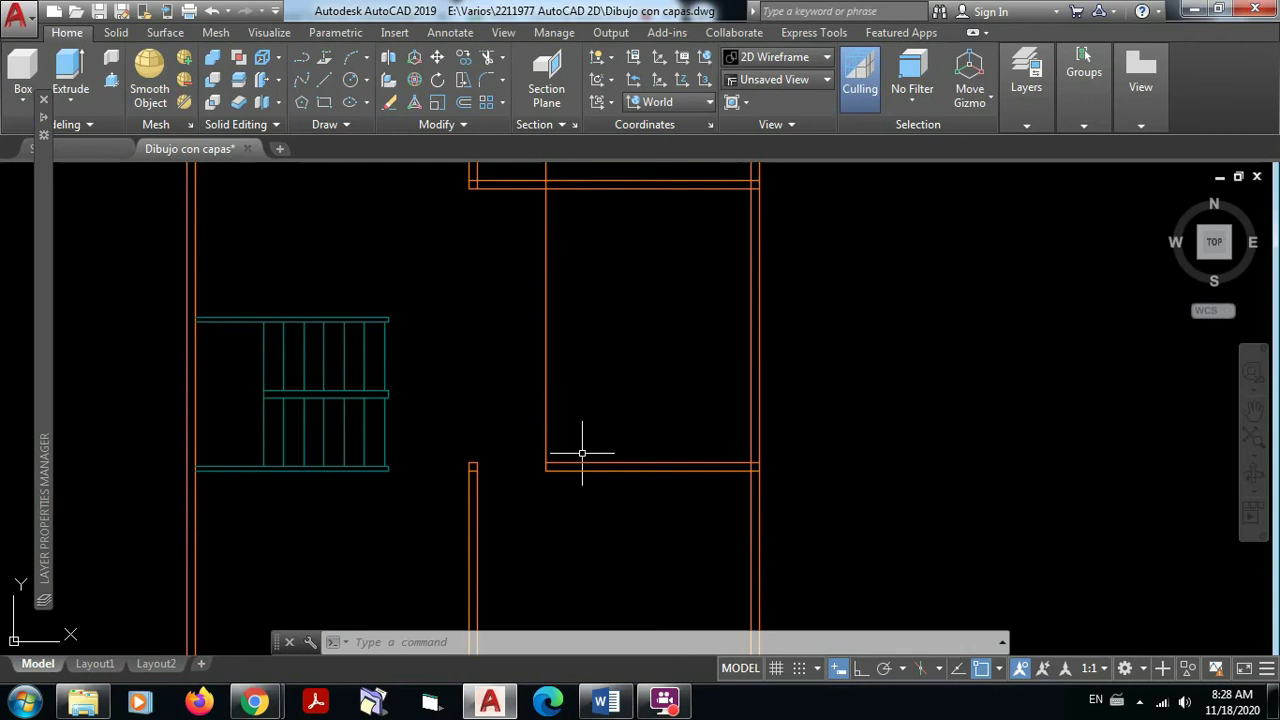
middle_click_drag(645, 335, 632, 380)
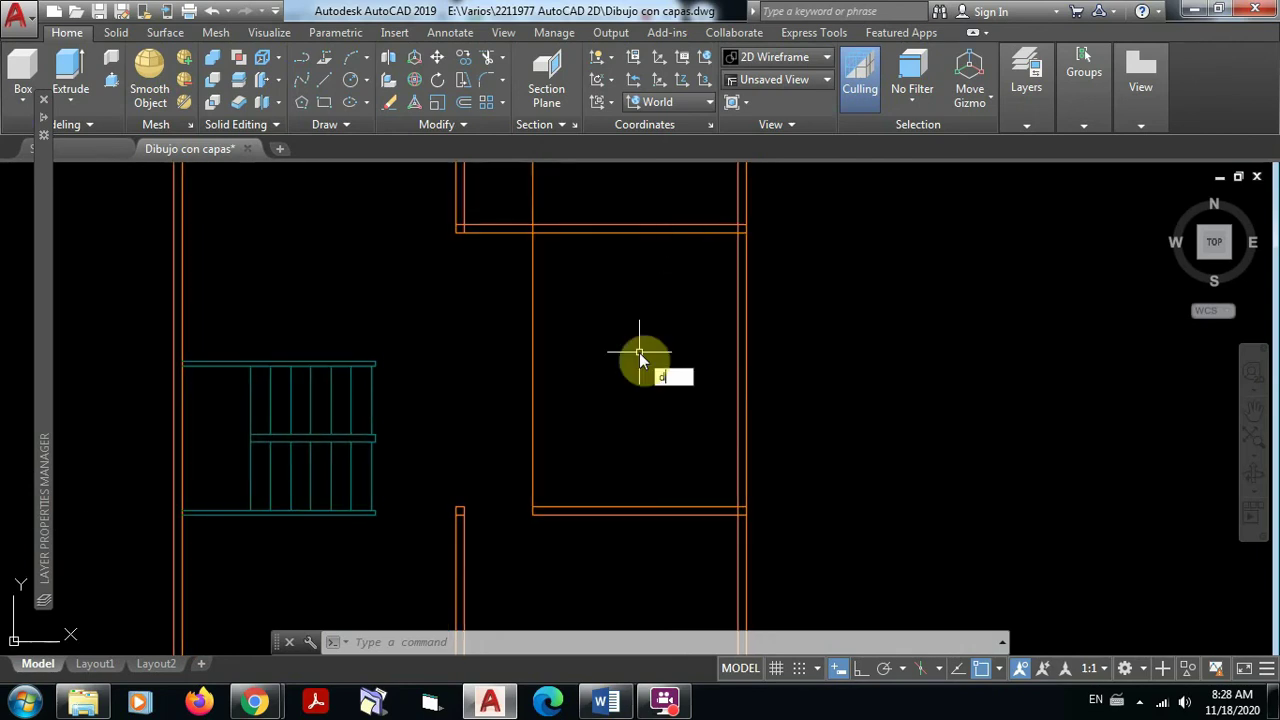
type("i")
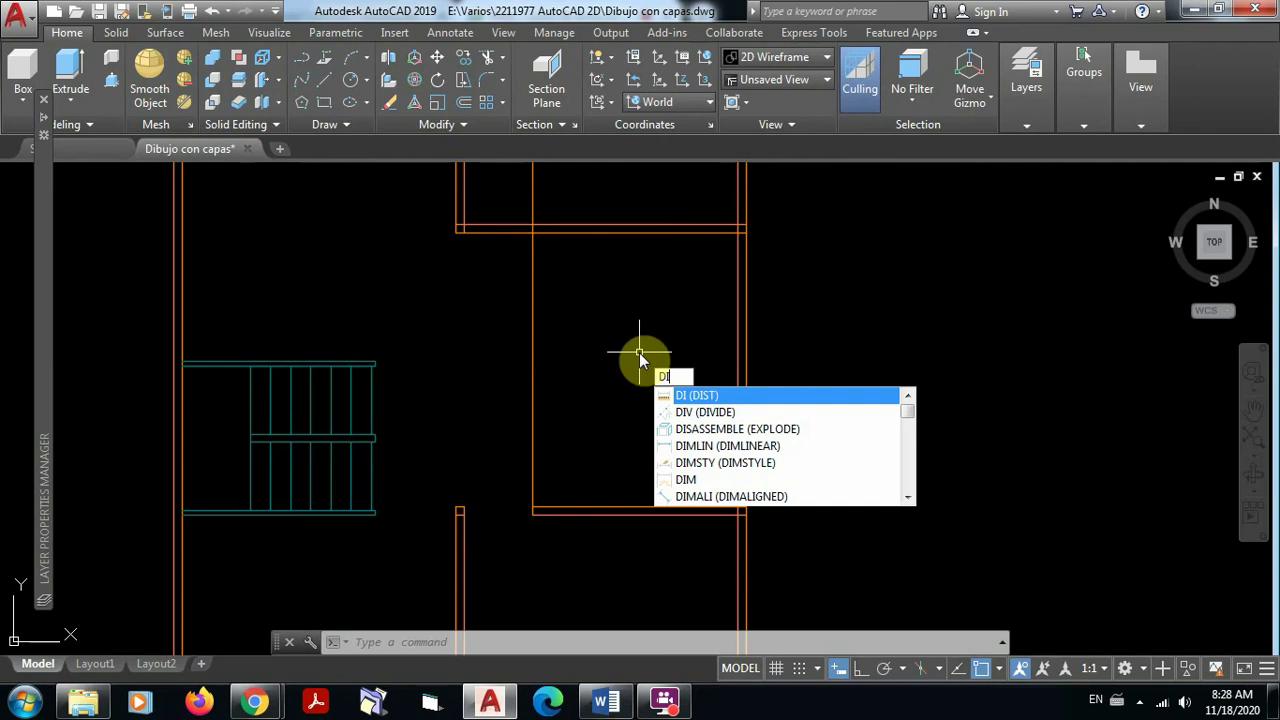
key("Return")
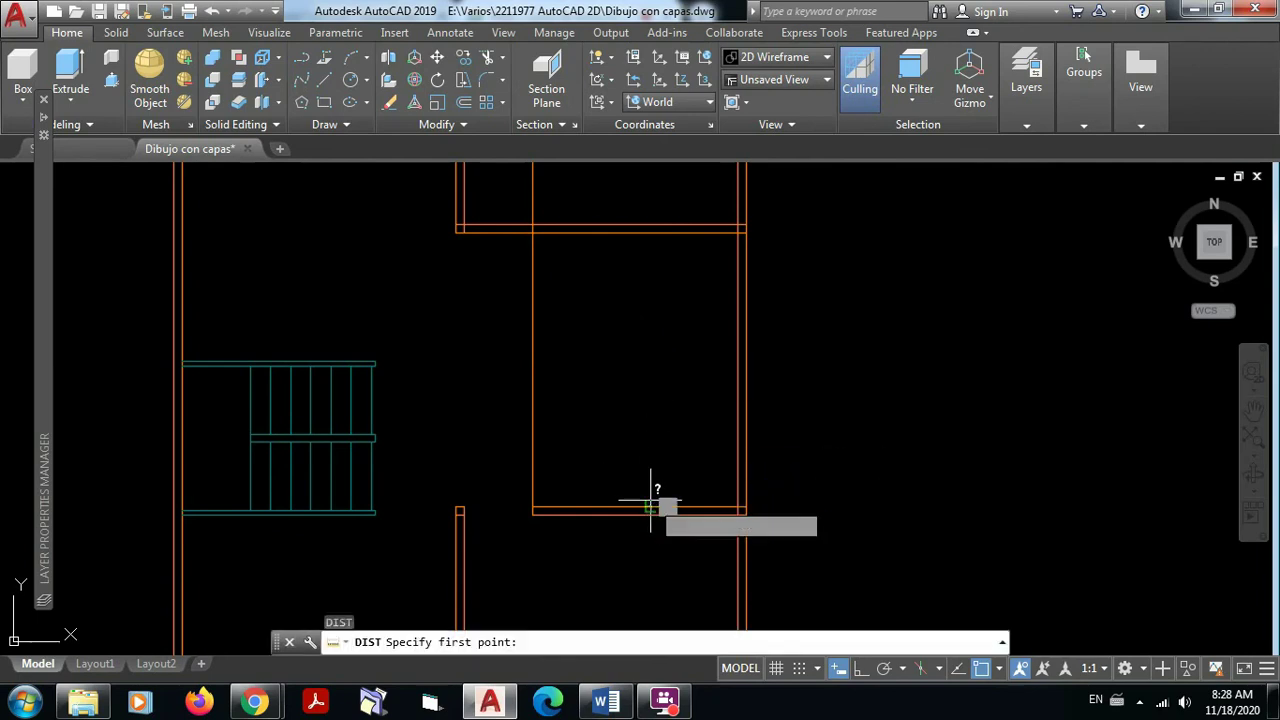
left_click(651, 505)
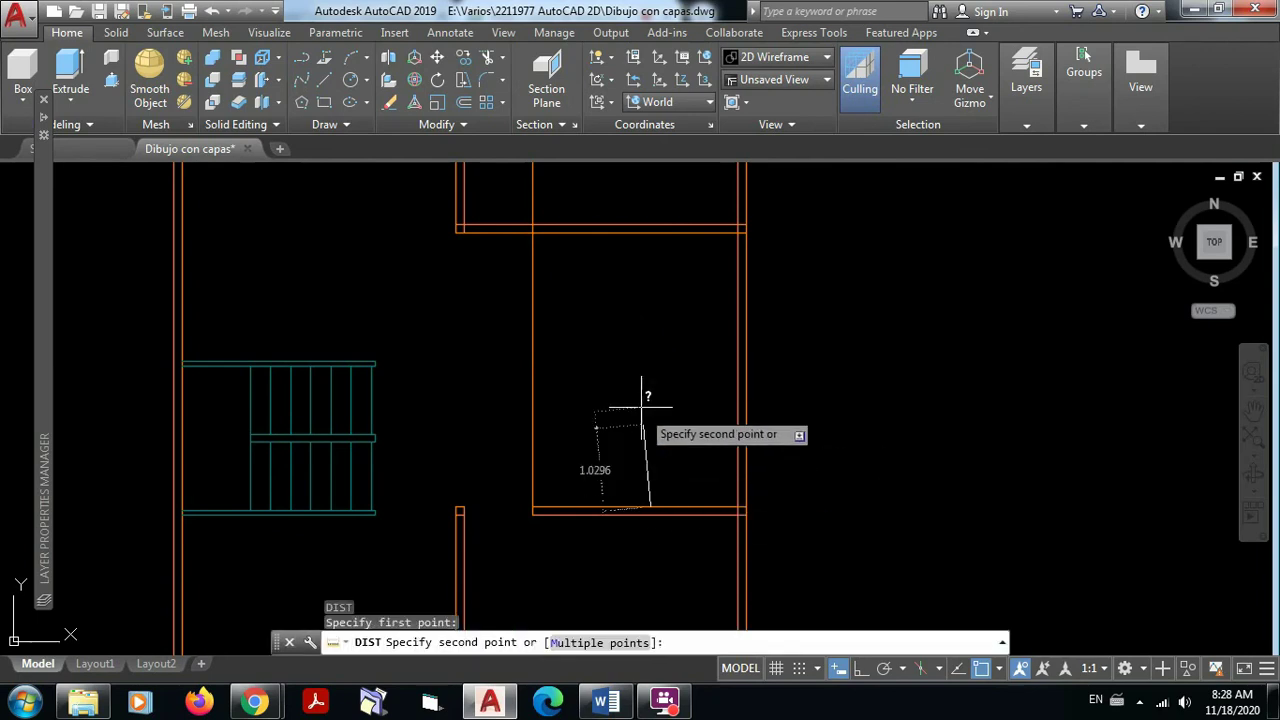
left_click(651, 232)
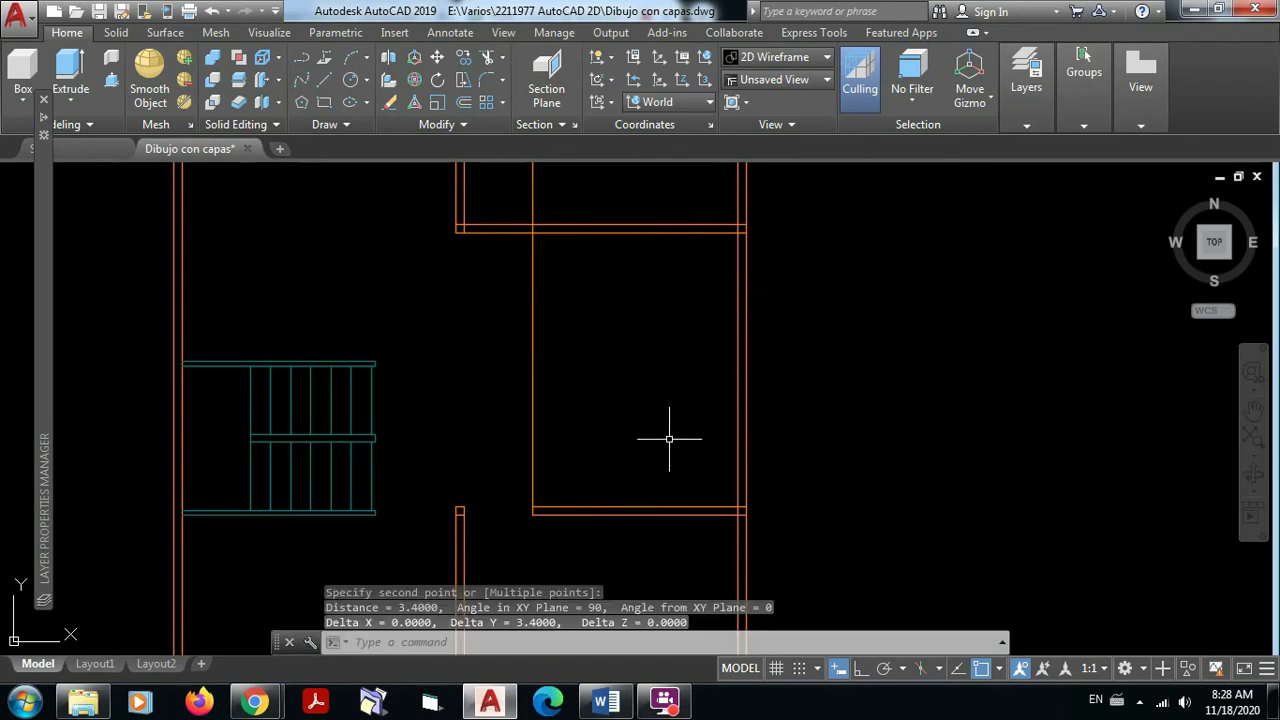
Offset the lower horizontal wall's upper line by 2 upward into the room
middle_click_drag(622, 473, 626, 453)
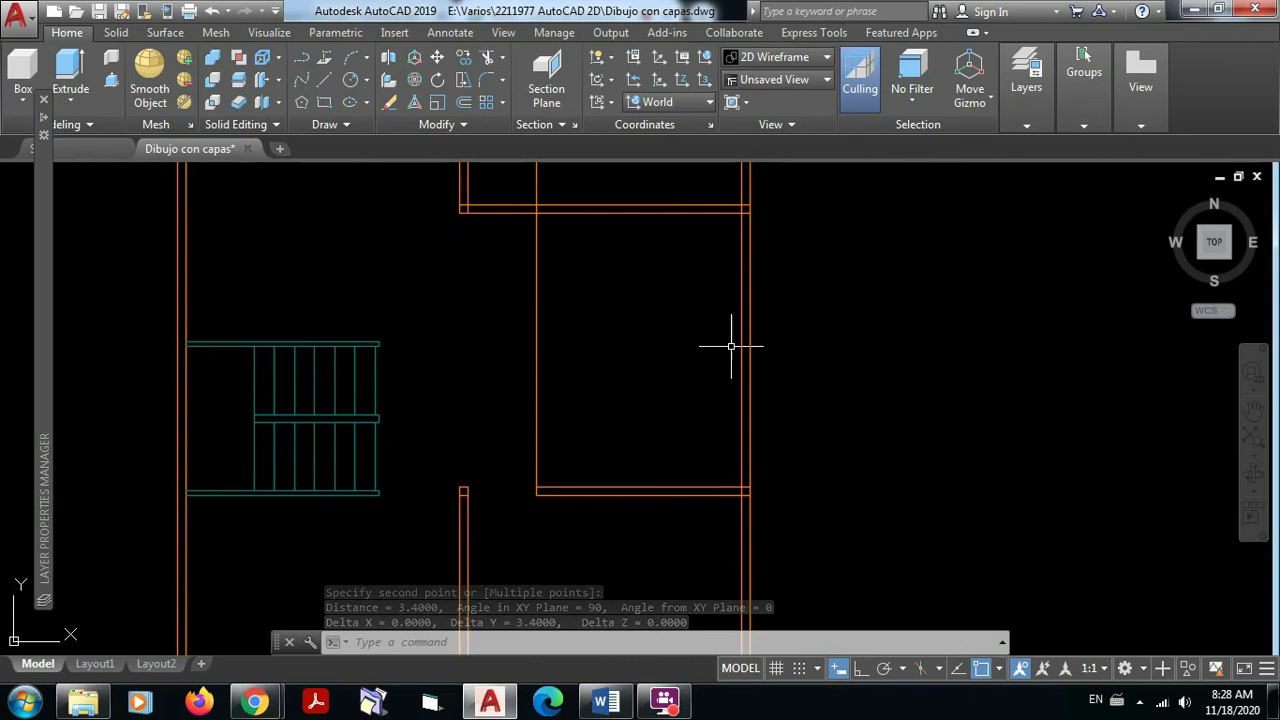
left_click(463, 102)
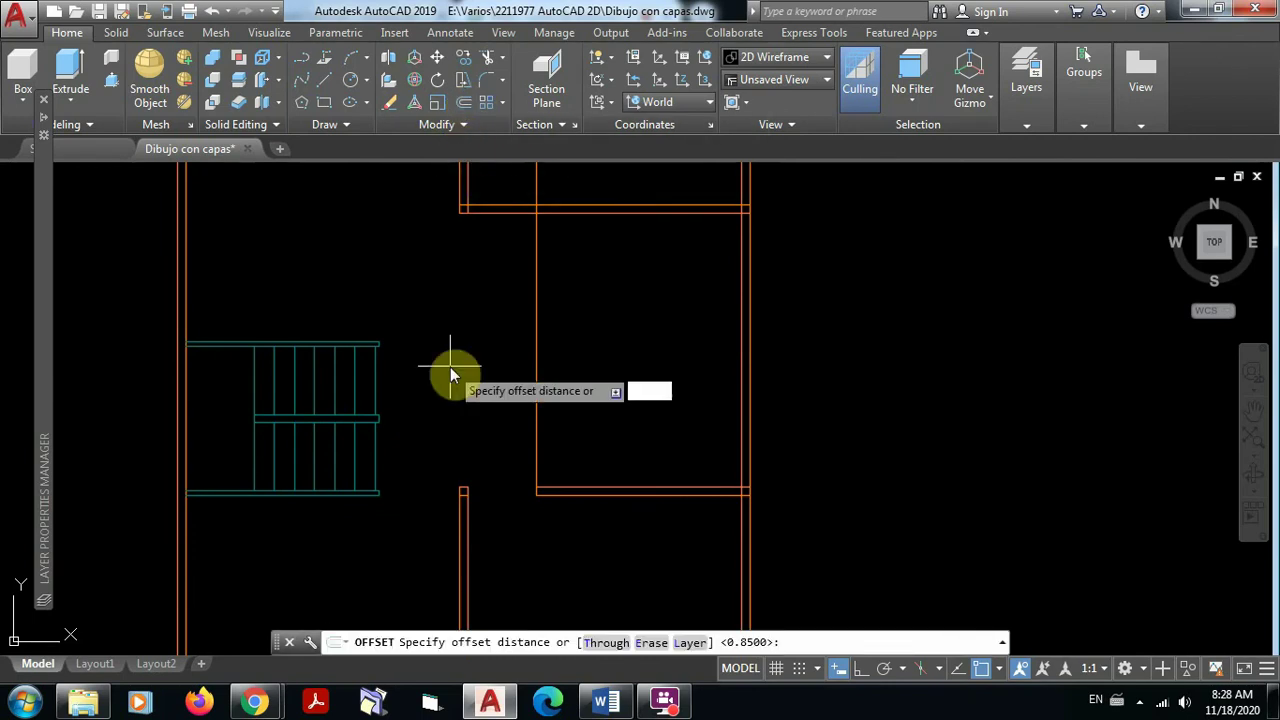
type("2")
key("Return")
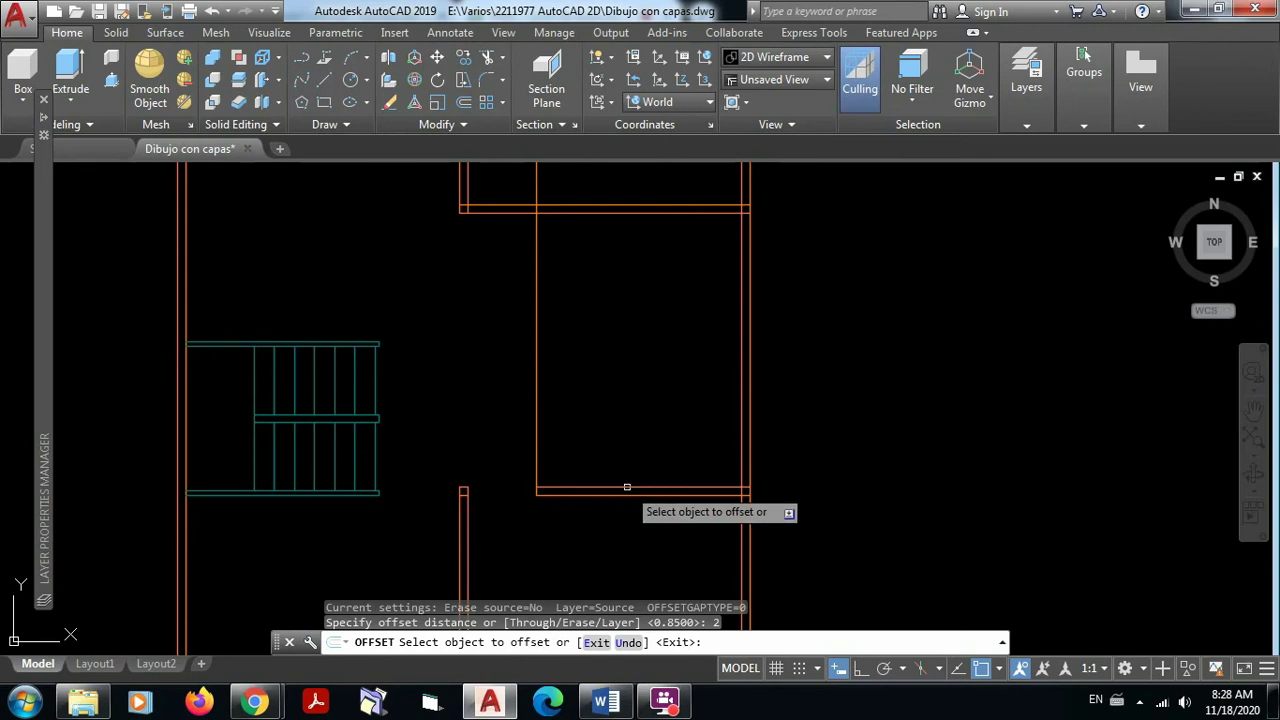
left_click(627, 487)
left_click(623, 400)
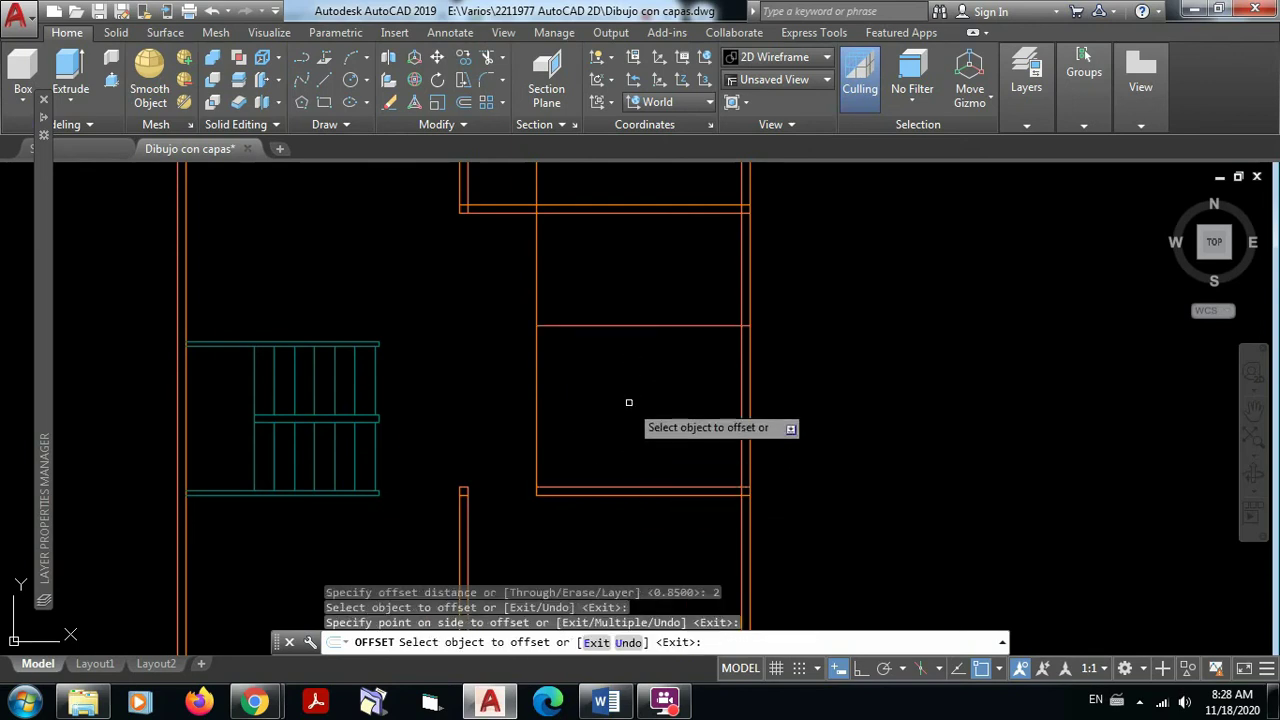
key("Escape")
key("Escape")
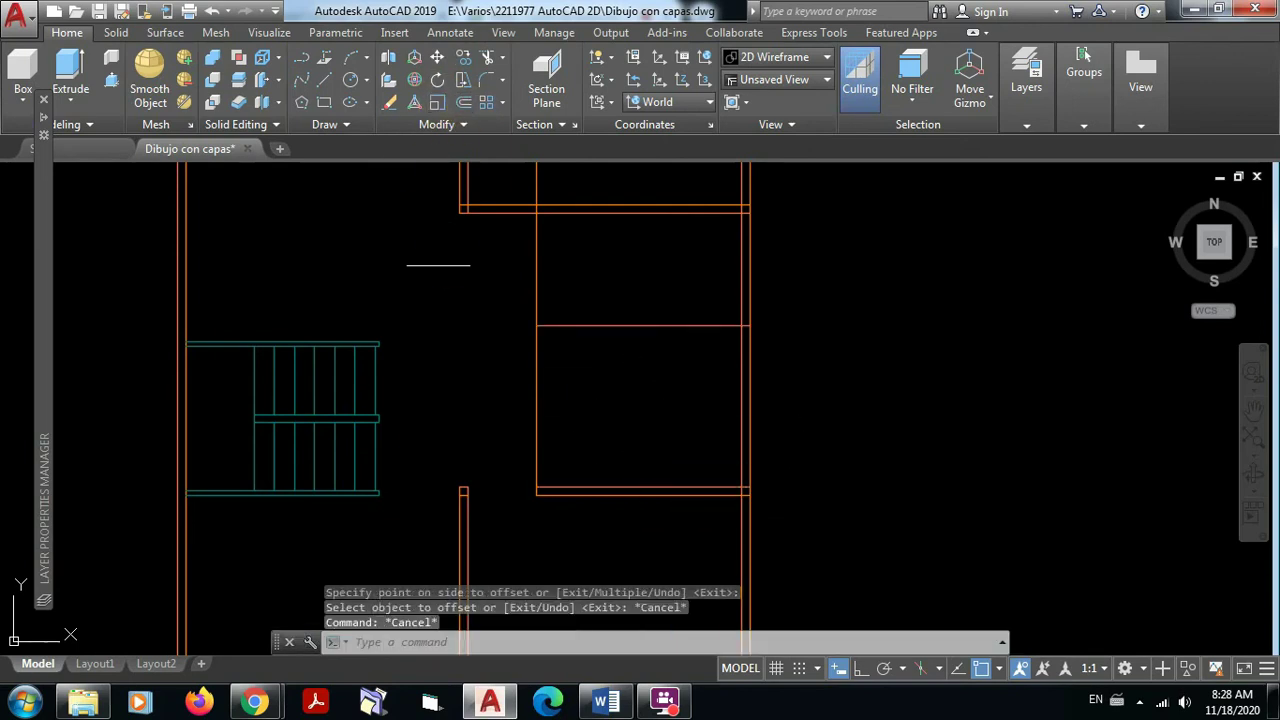
Offset the new horizontal line upward and the room's vertical line inward by 0.1 to give both partitions wall thickness
key("Return")
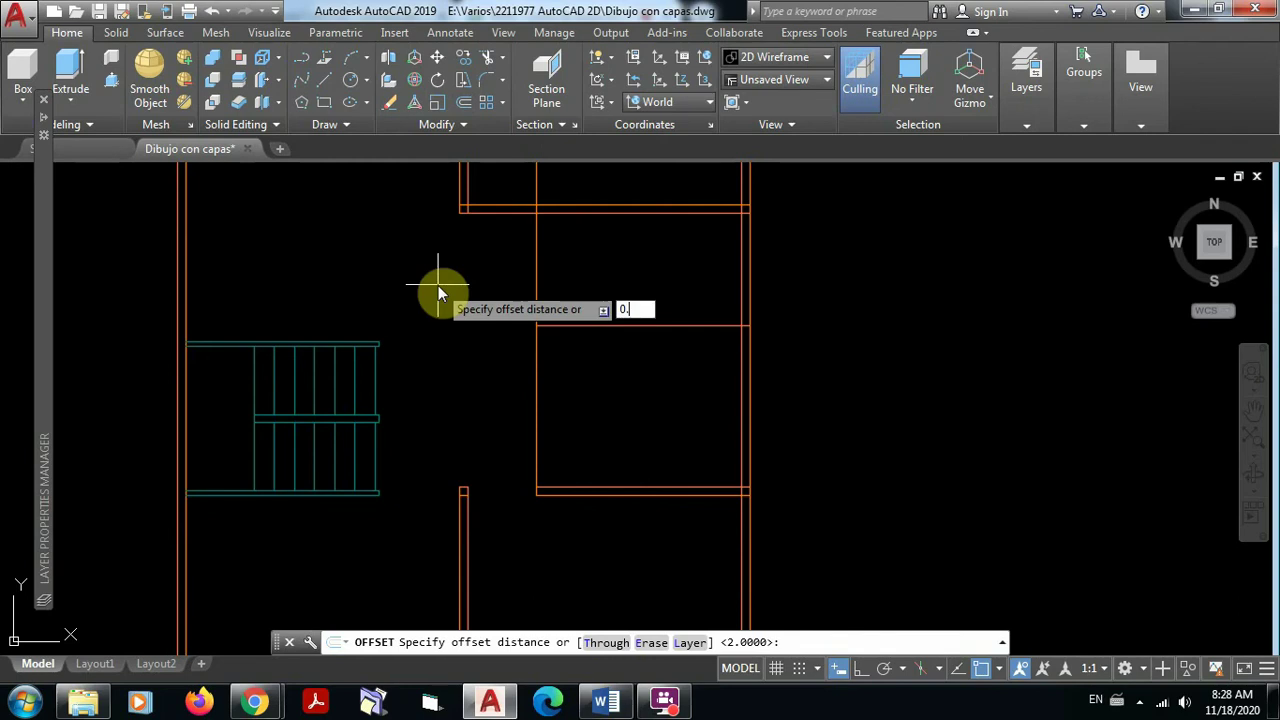
key("Return")
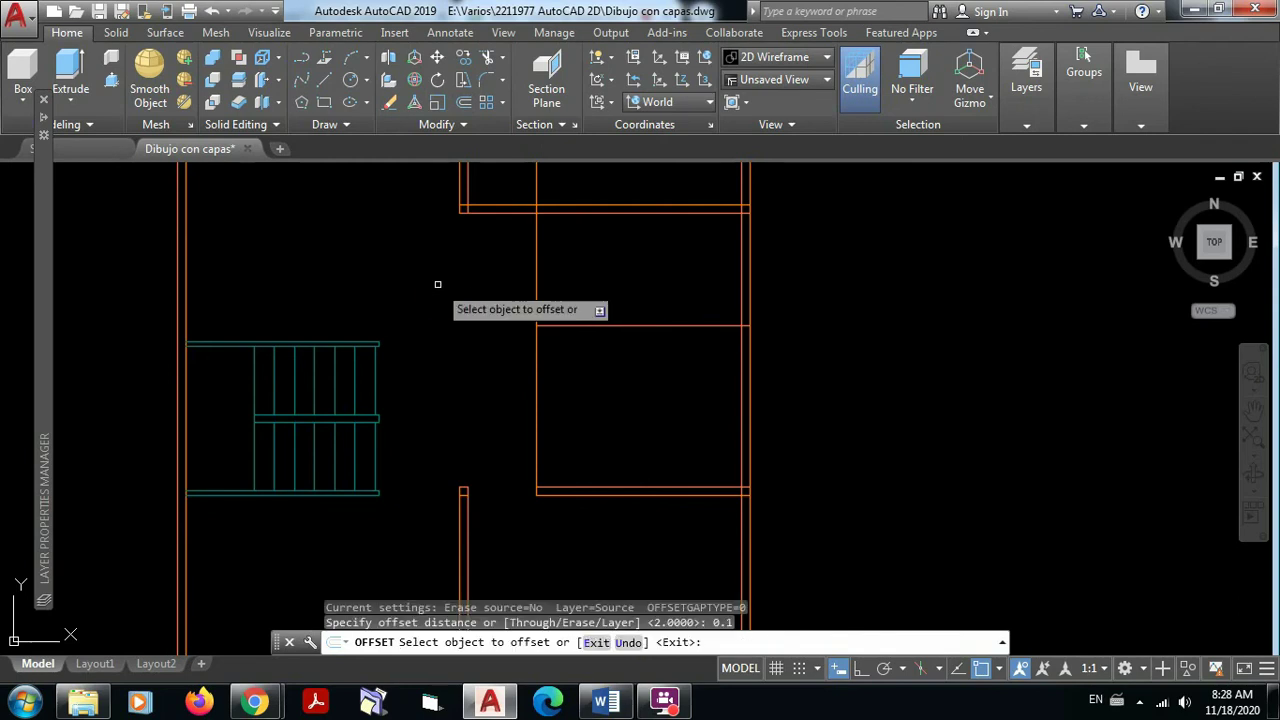
left_click(648, 325)
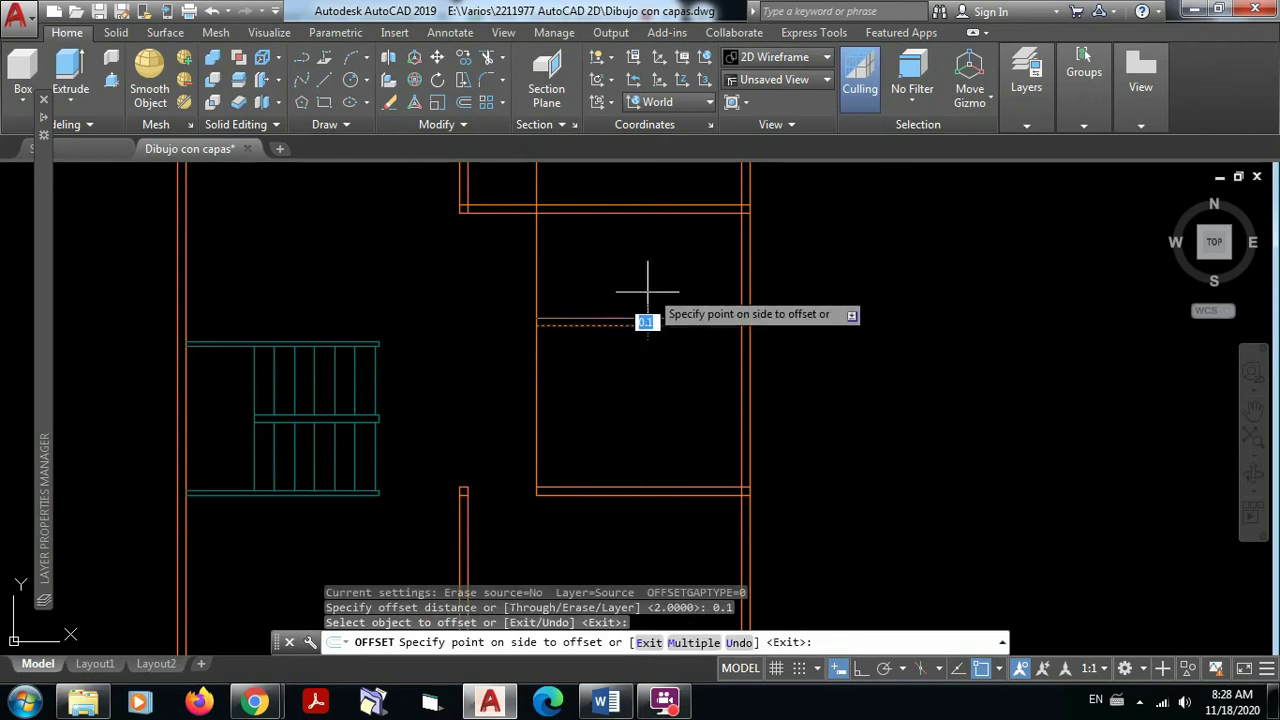
left_click(657, 271)
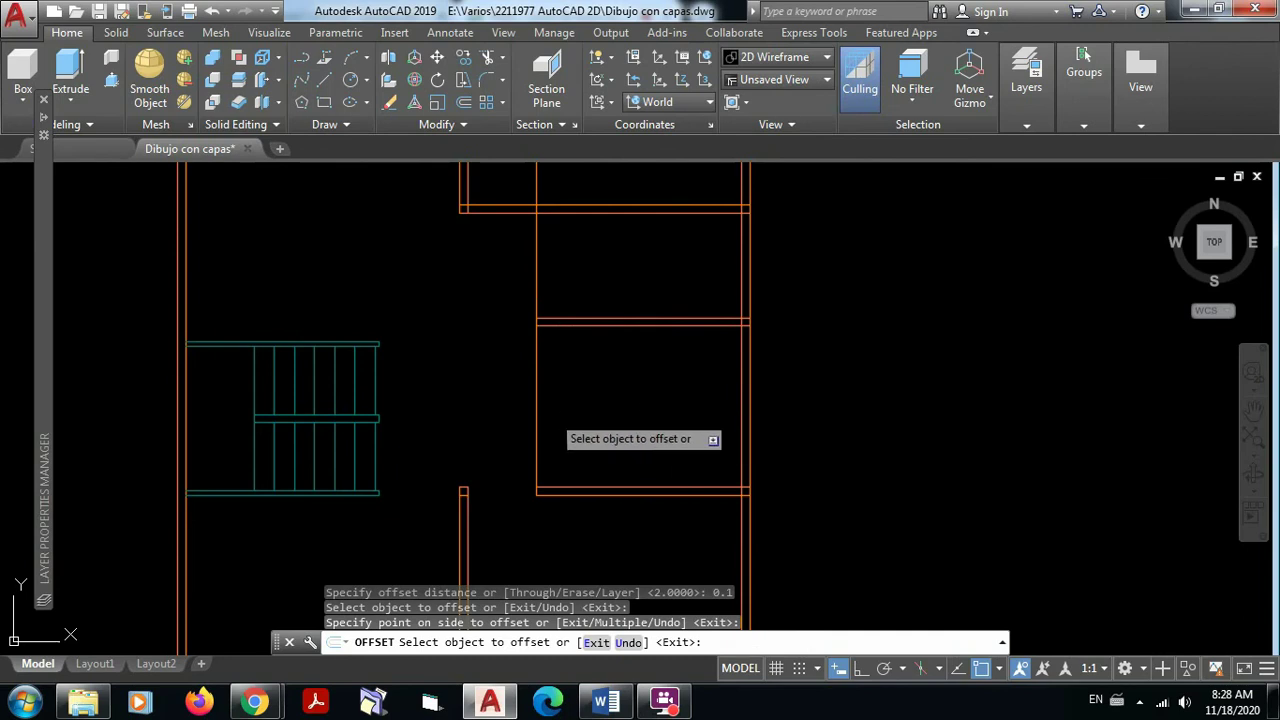
left_click(538, 398)
left_click(566, 398)
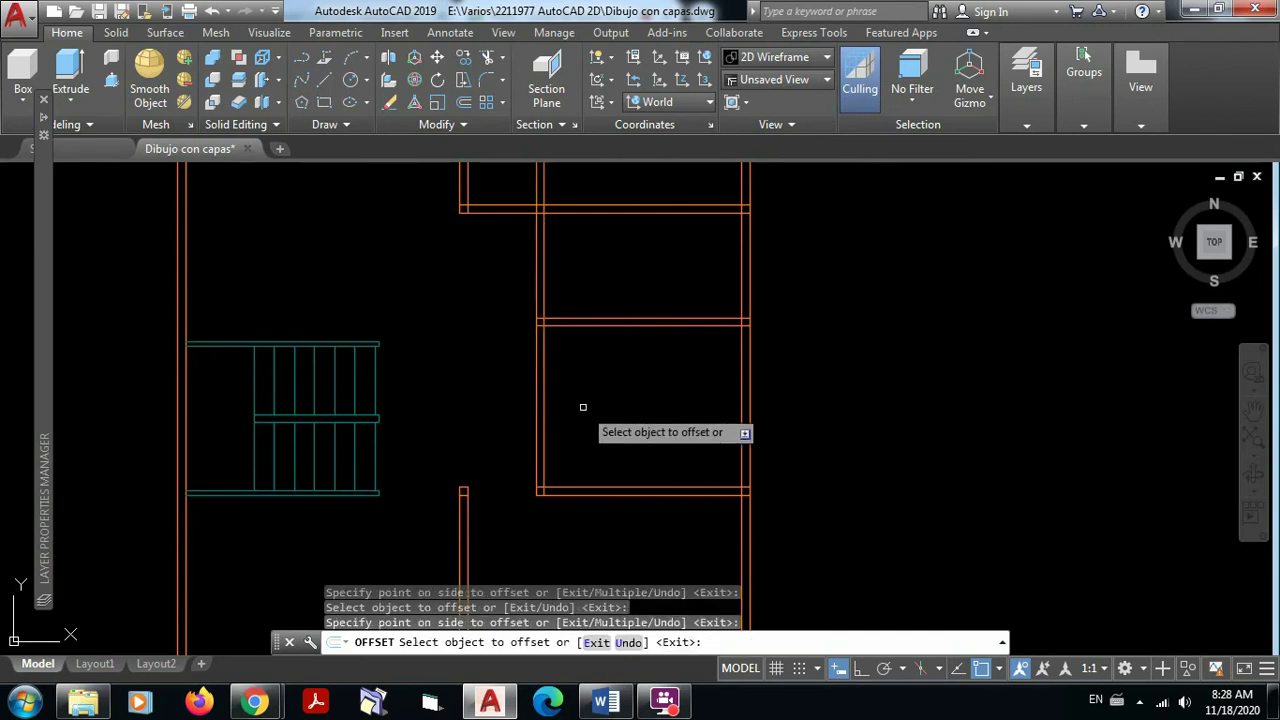
key("Escape")
key("Escape")
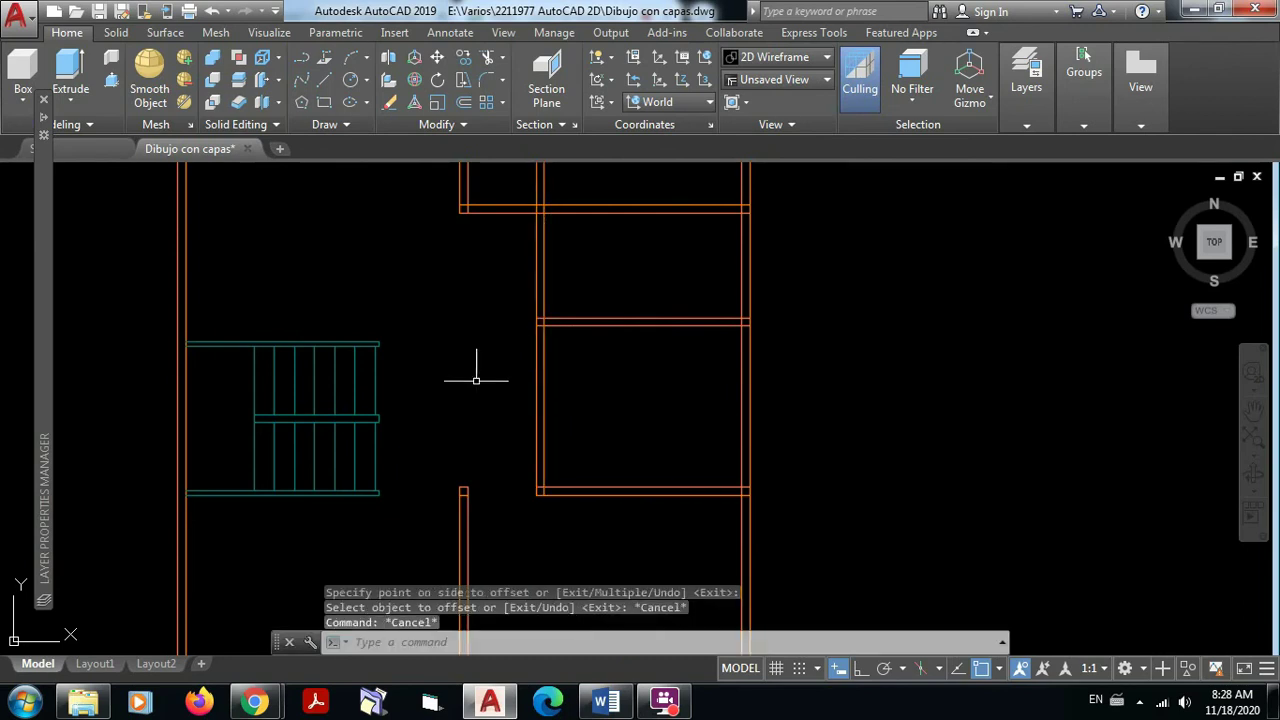
Trim away both lines of the new vertical partition above the small room's upper wall
left_click(487, 57)
left_click(620, 378)
left_click(468, 244)
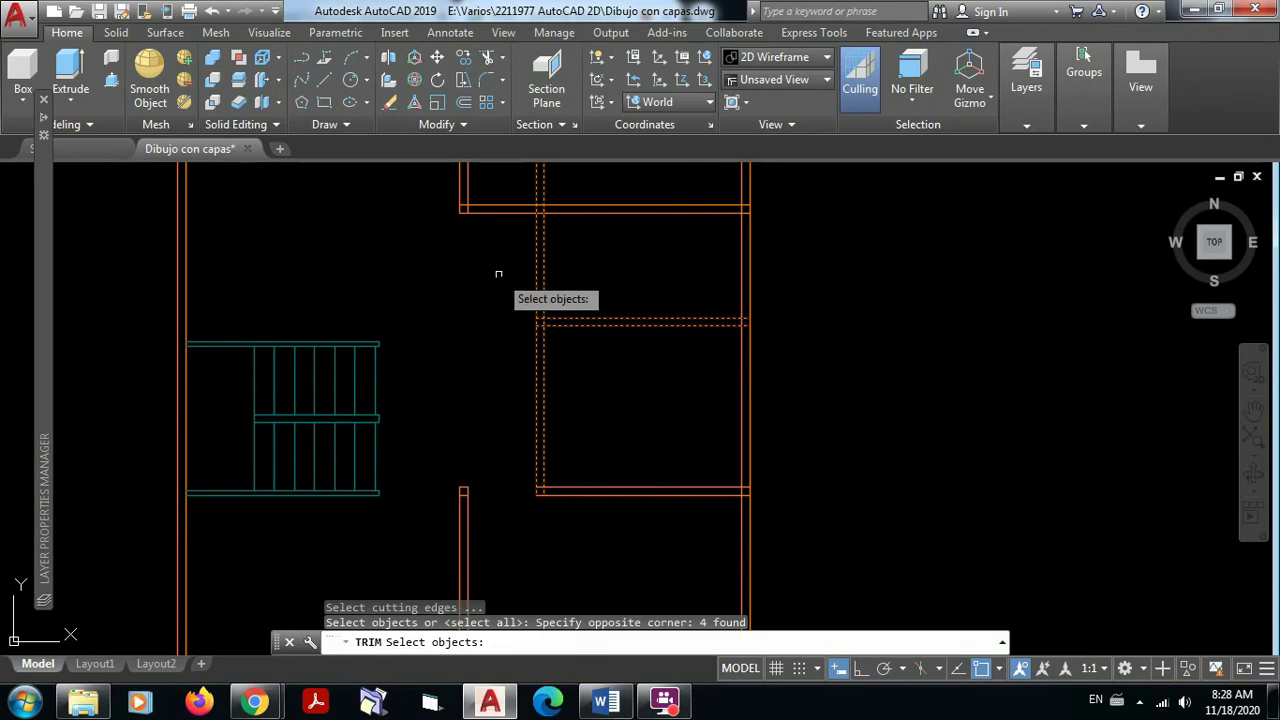
key("Return")
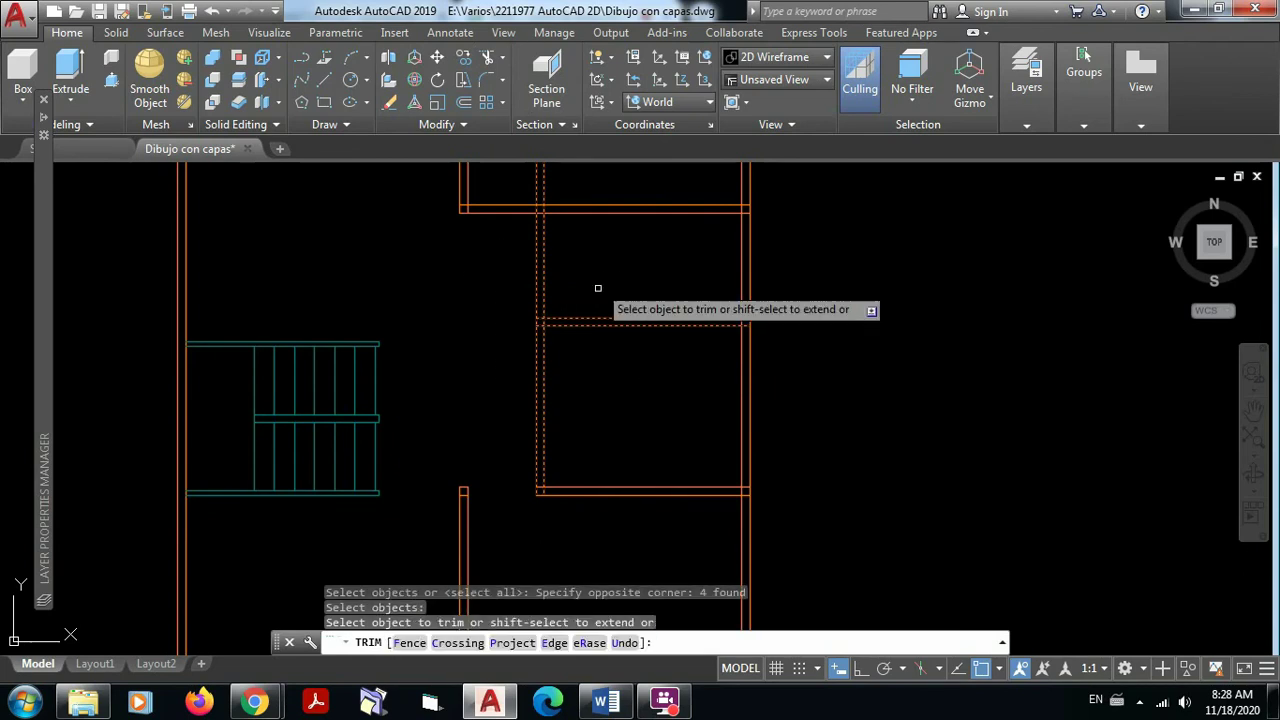
left_click(585, 240)
left_click(478, 245)
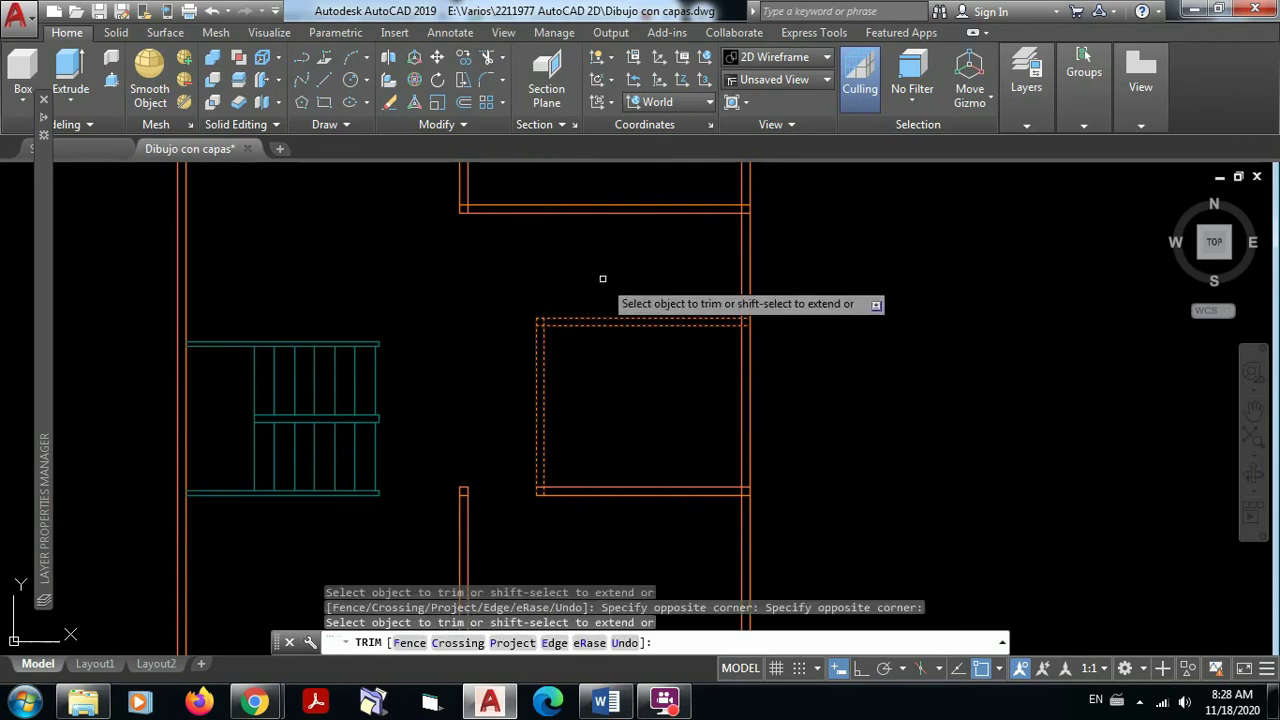
key("Escape")
Erase both lines of the horizontal wall above the small room, between the central wall's end and the right exterior wall
middle_click_drag(603, 277, 727, 574)
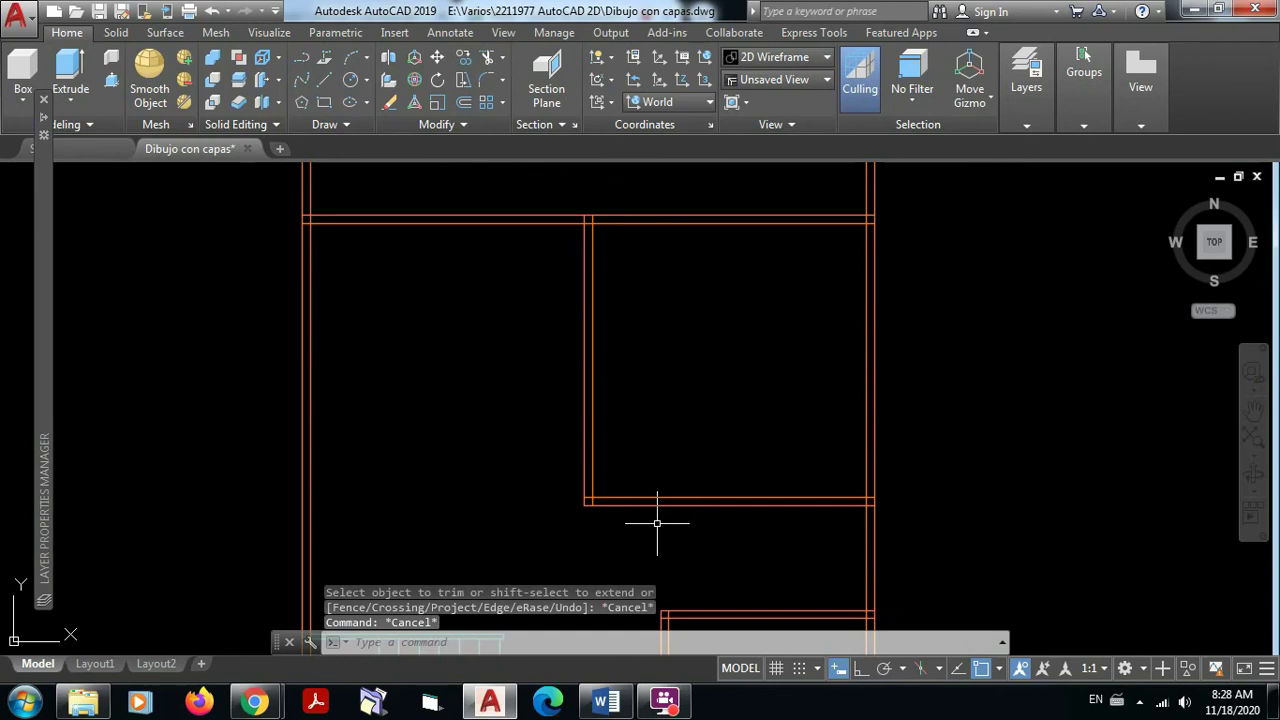
left_click(728, 545)
left_click(700, 441)
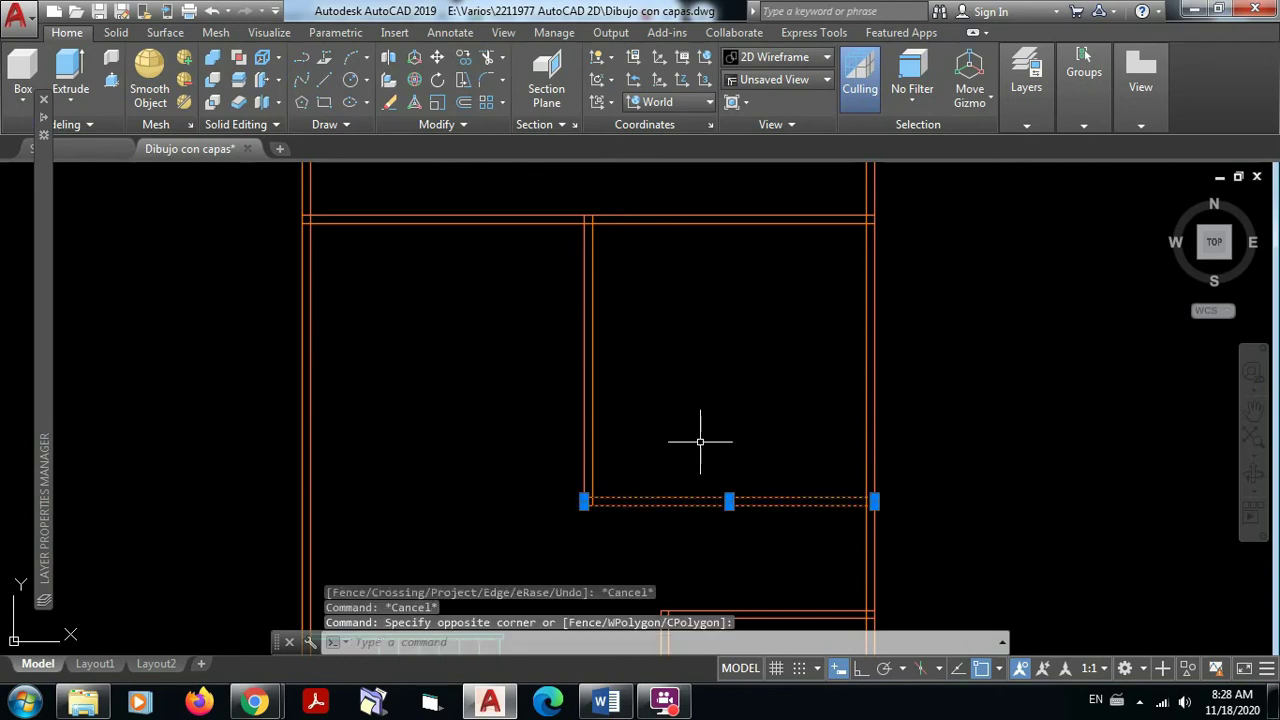
key("Delete")
scroll(705, 440, "down", 5)
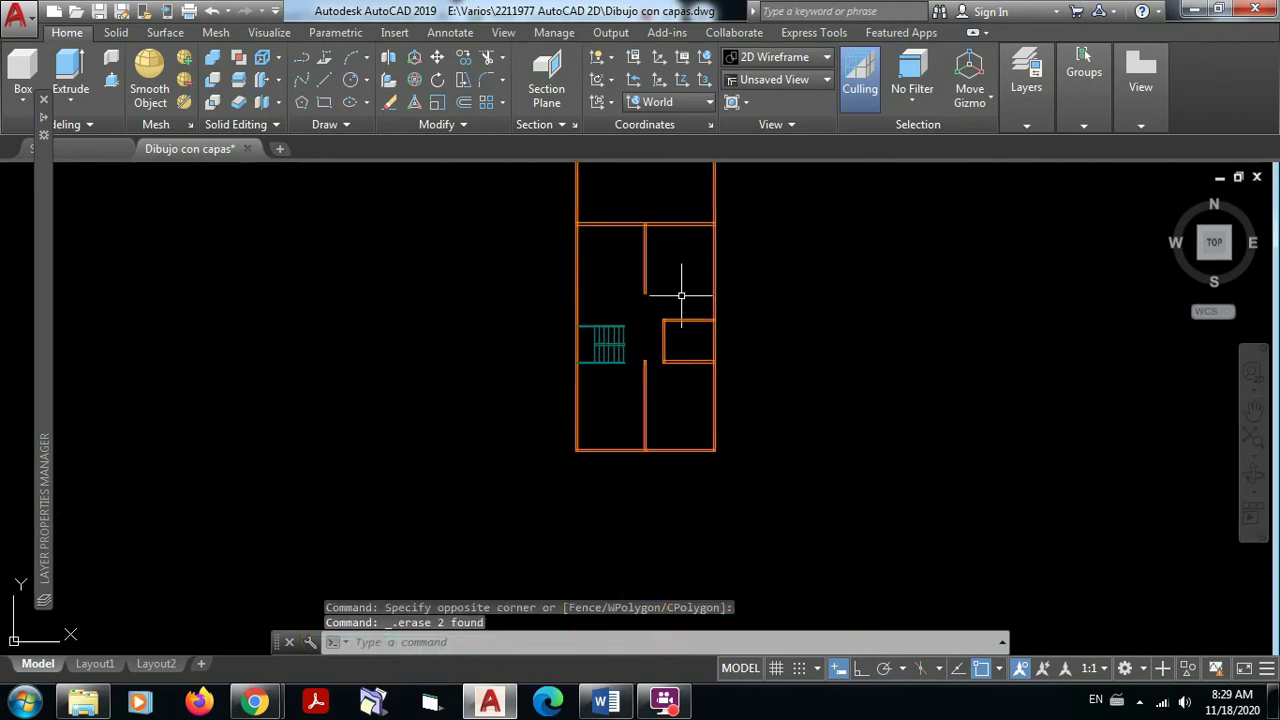
scroll(680, 330, "up", 6)
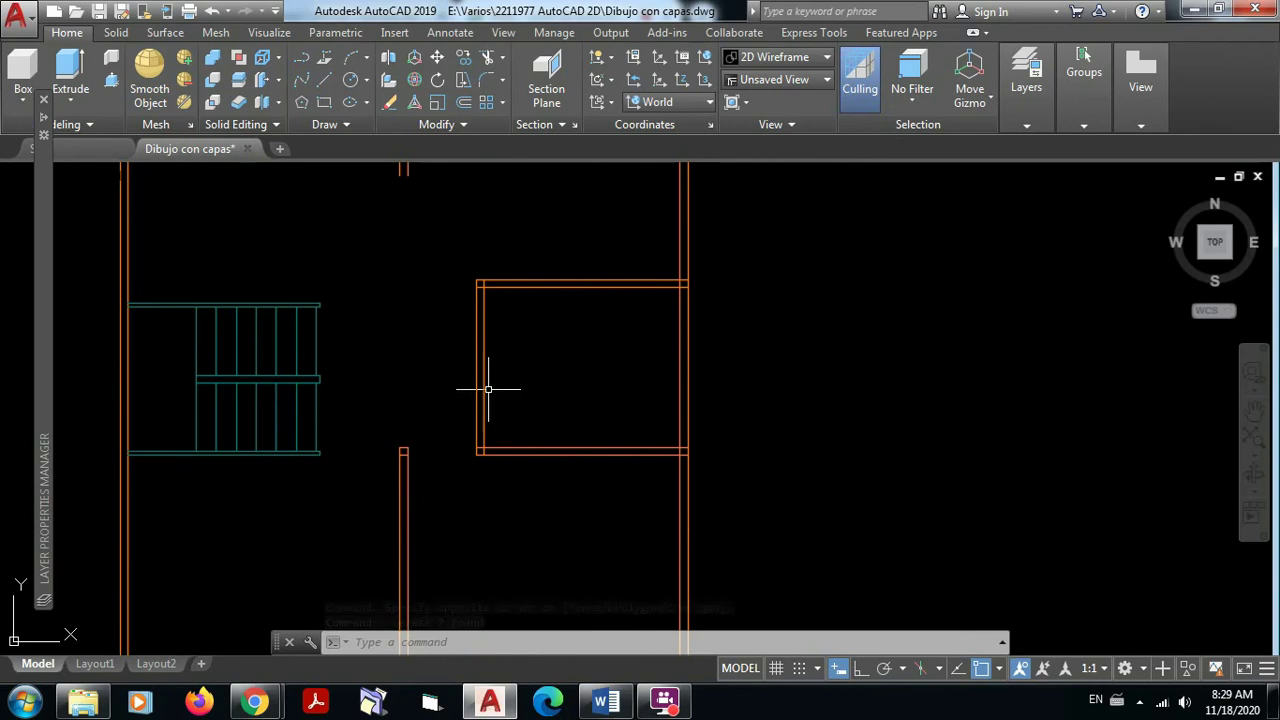
middle_click_drag(502, 376, 544, 357)
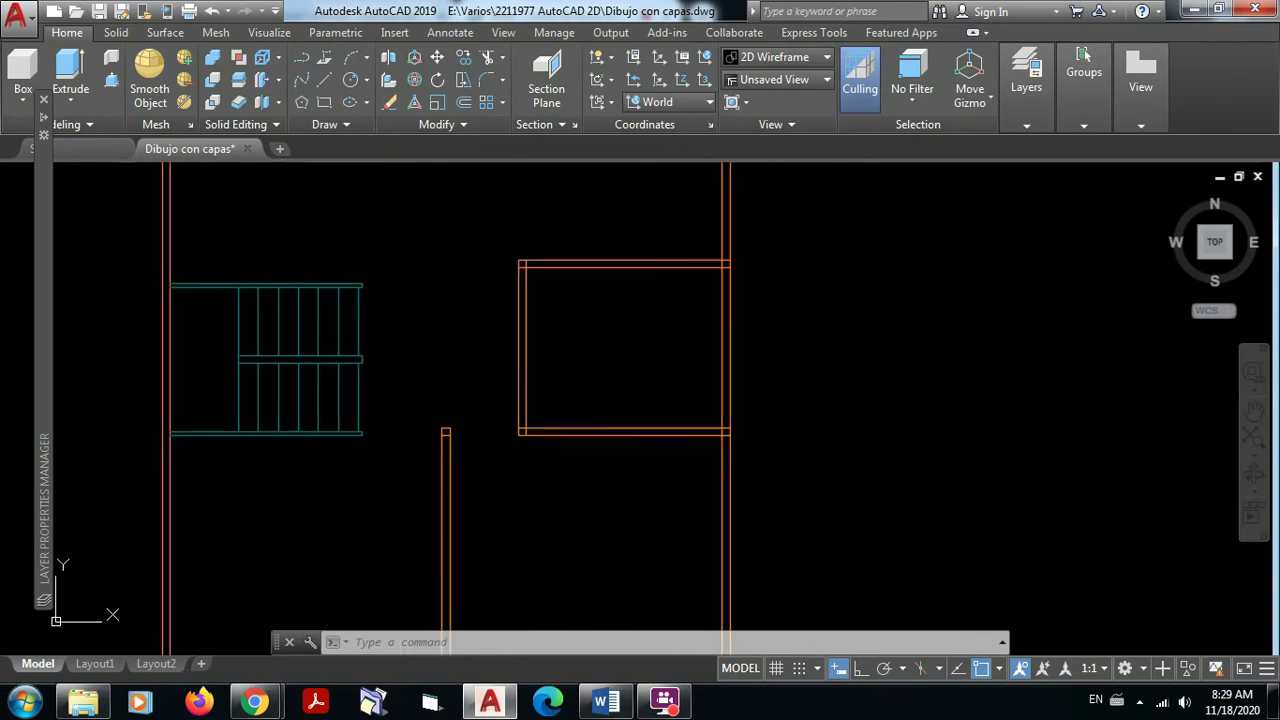
Offset the upper line of the small room's lower wall by 0.65 upward into the room
scroll(536, 416, "up", 4)
left_click(427, 80)
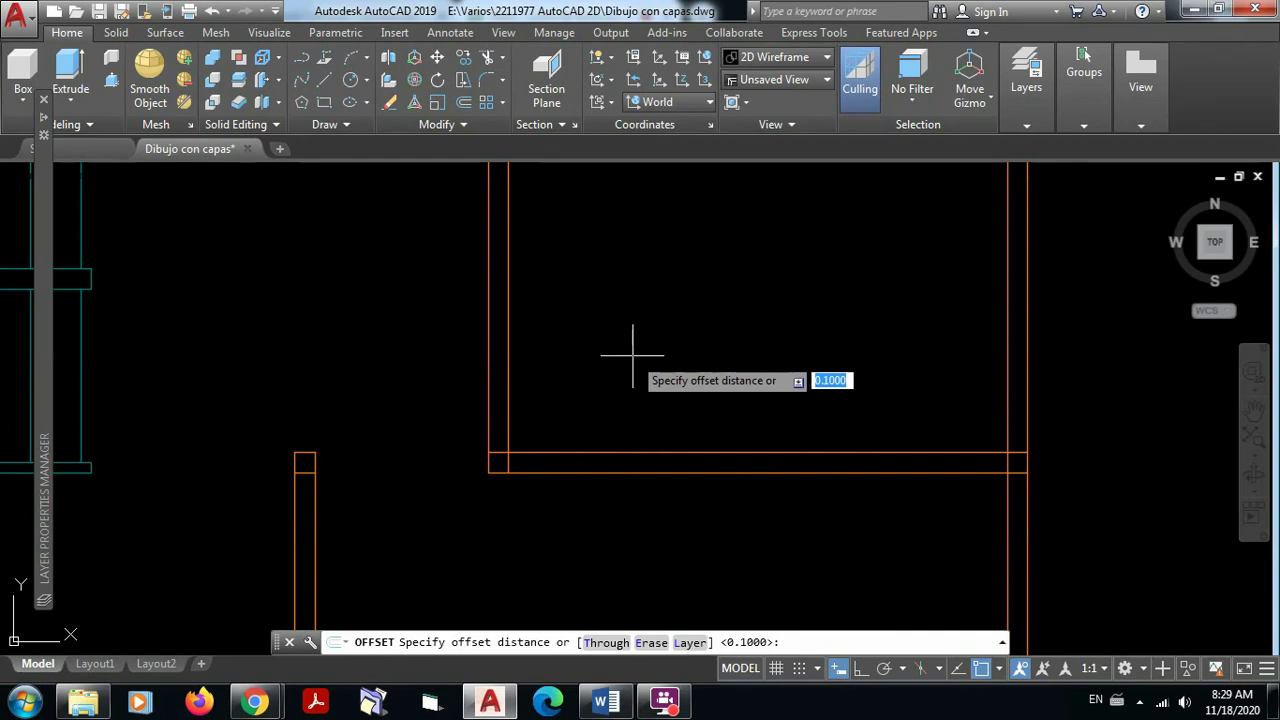
type("0.65")
key("Return")
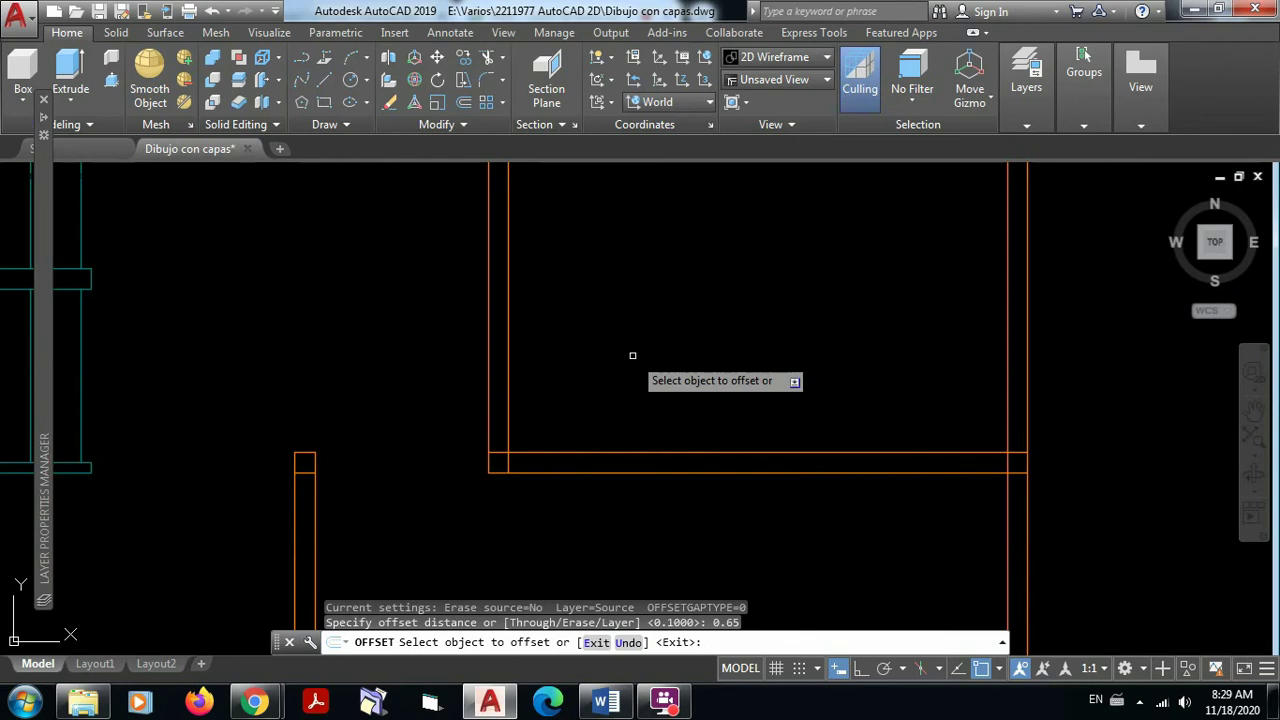
left_click(516, 454)
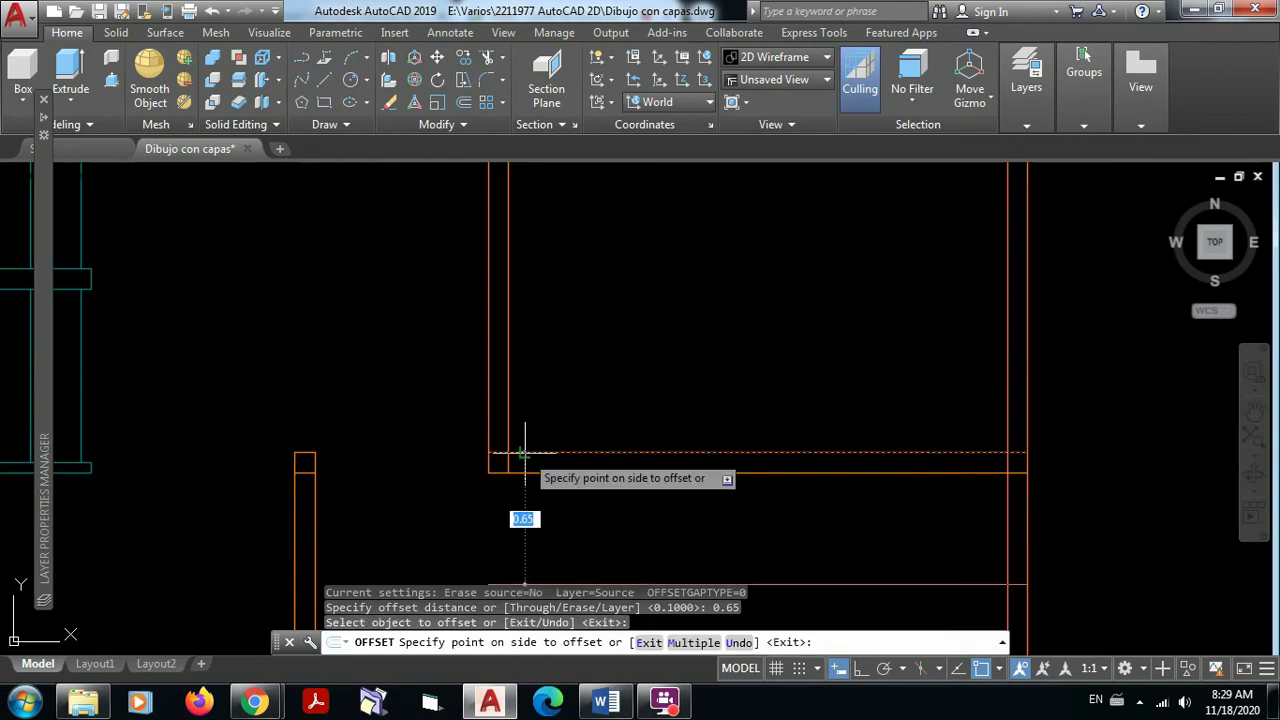
left_click(563, 256)
key("Escape")
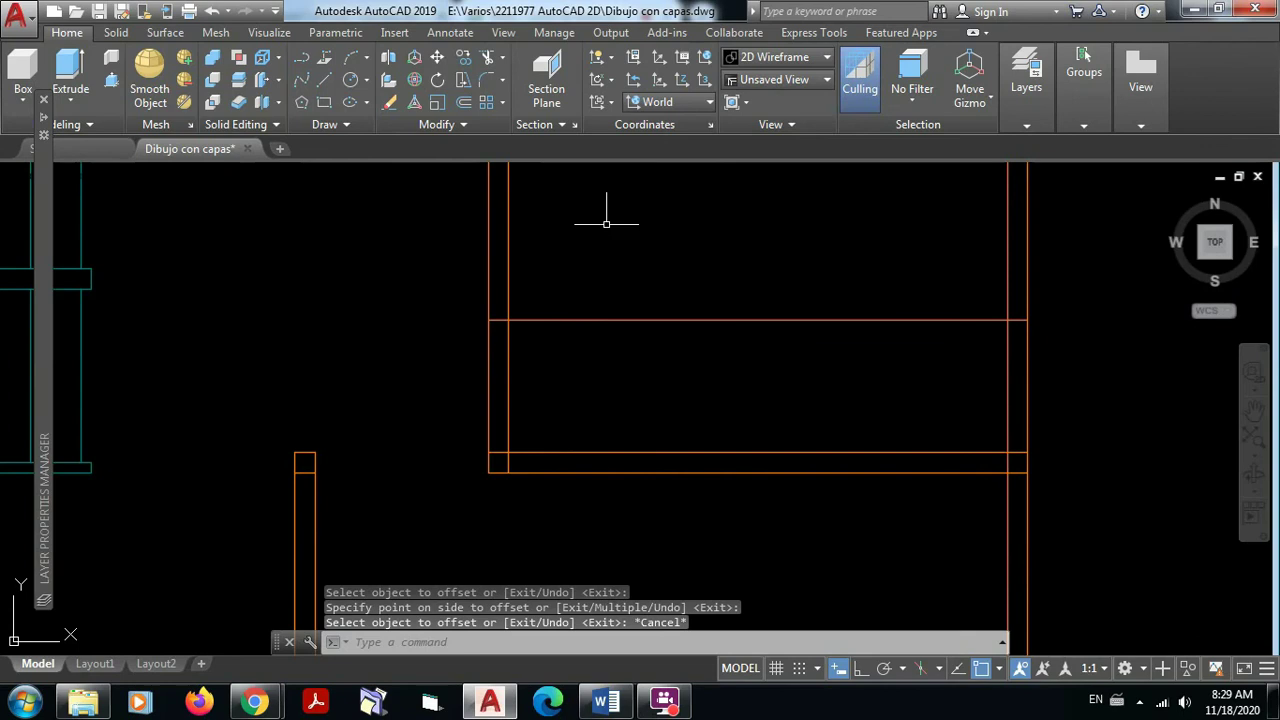
Trim the small room's left wall between the lower wall and the offset line, and remove the offset line's excess inside the room
middle_click_drag(606, 224, 632, 290)
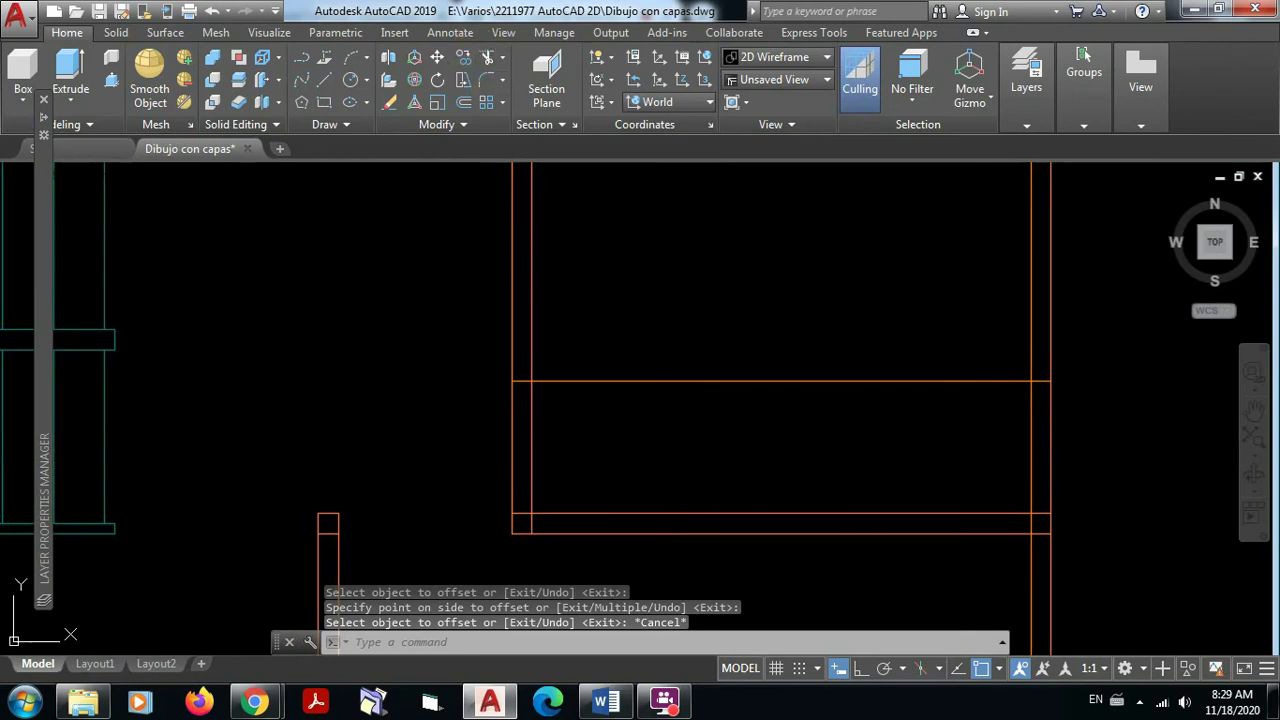
left_click(463, 57)
left_click(604, 556)
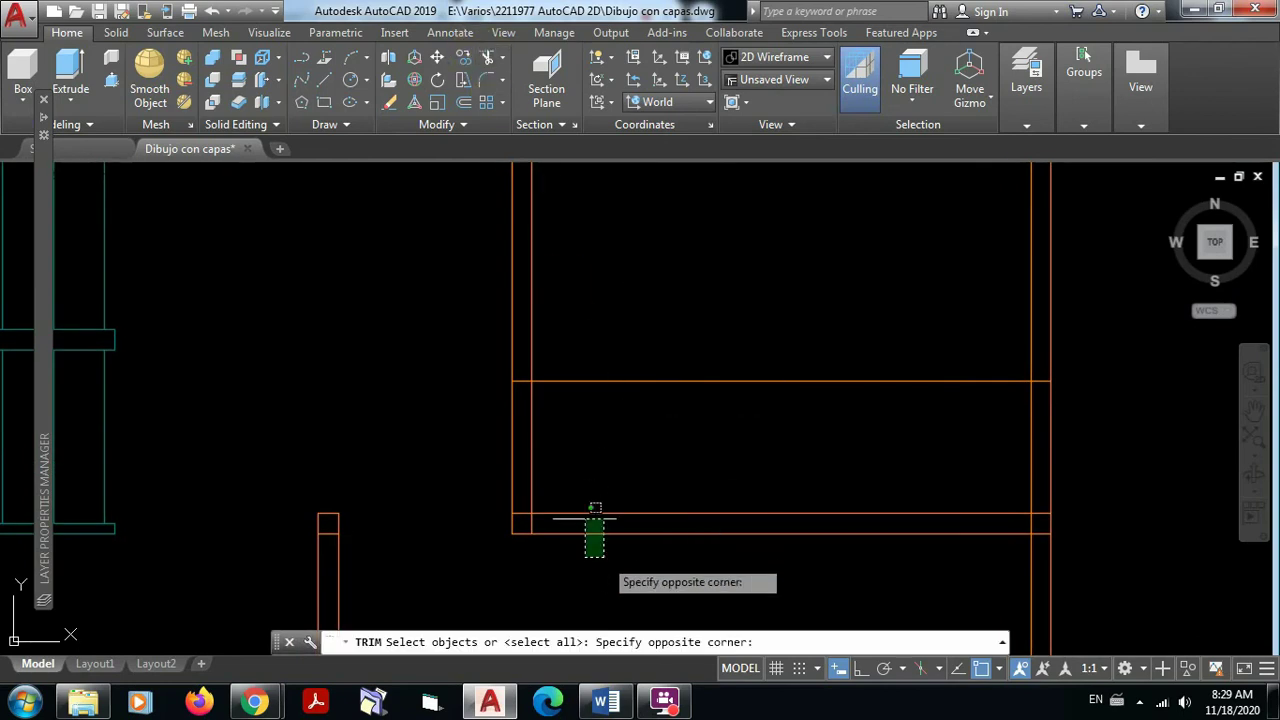
left_click(464, 329)
key("Return")
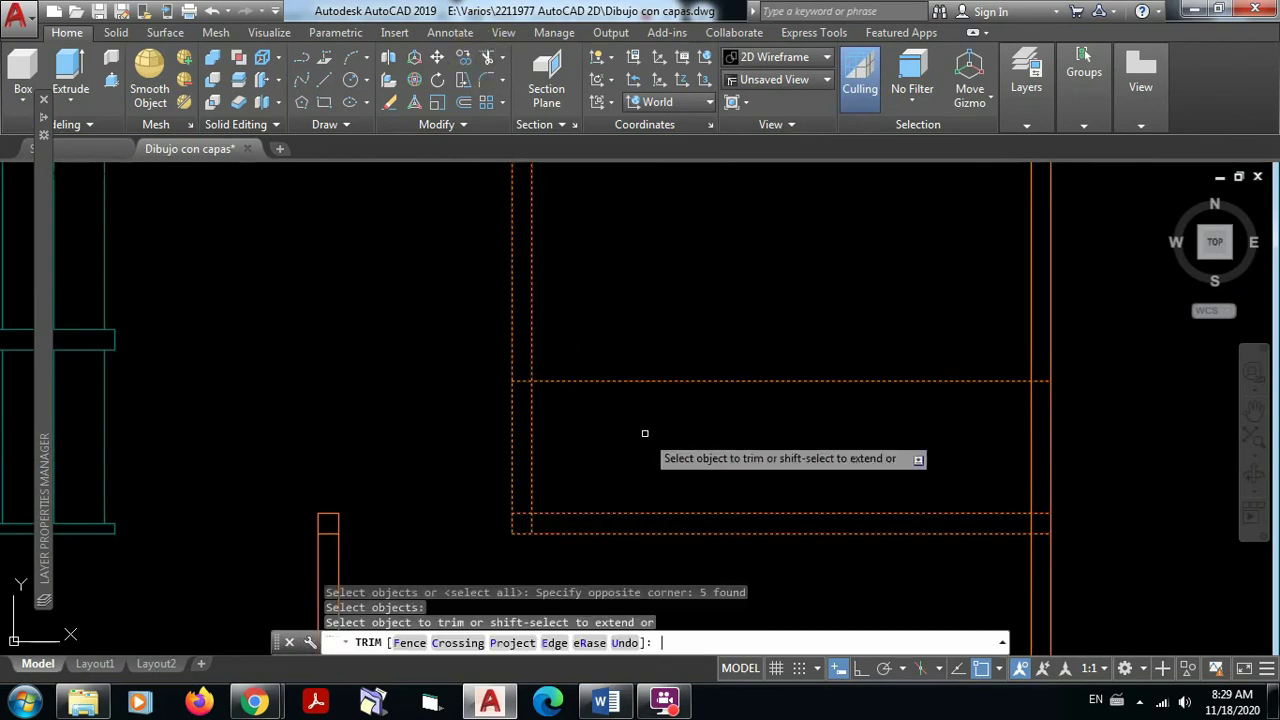
left_click(584, 446)
left_click(460, 437)
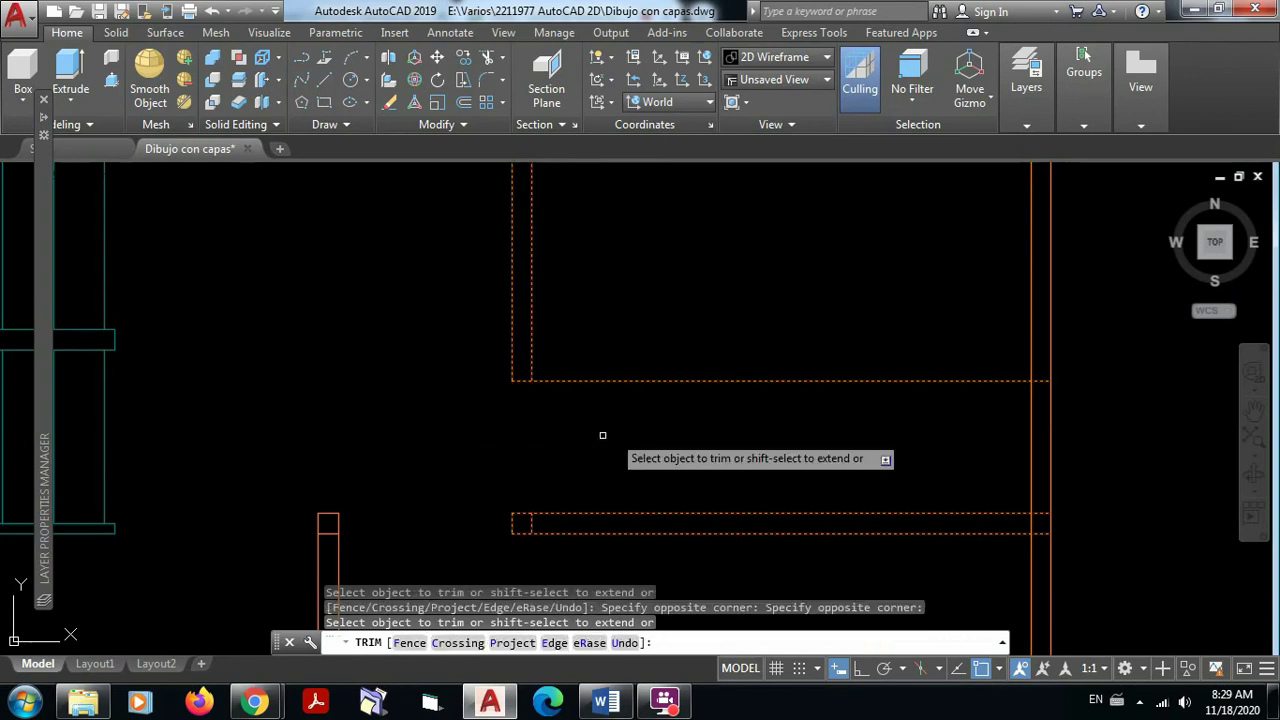
left_click(645, 408)
left_click(580, 318)
key("Escape")
key("Escape")
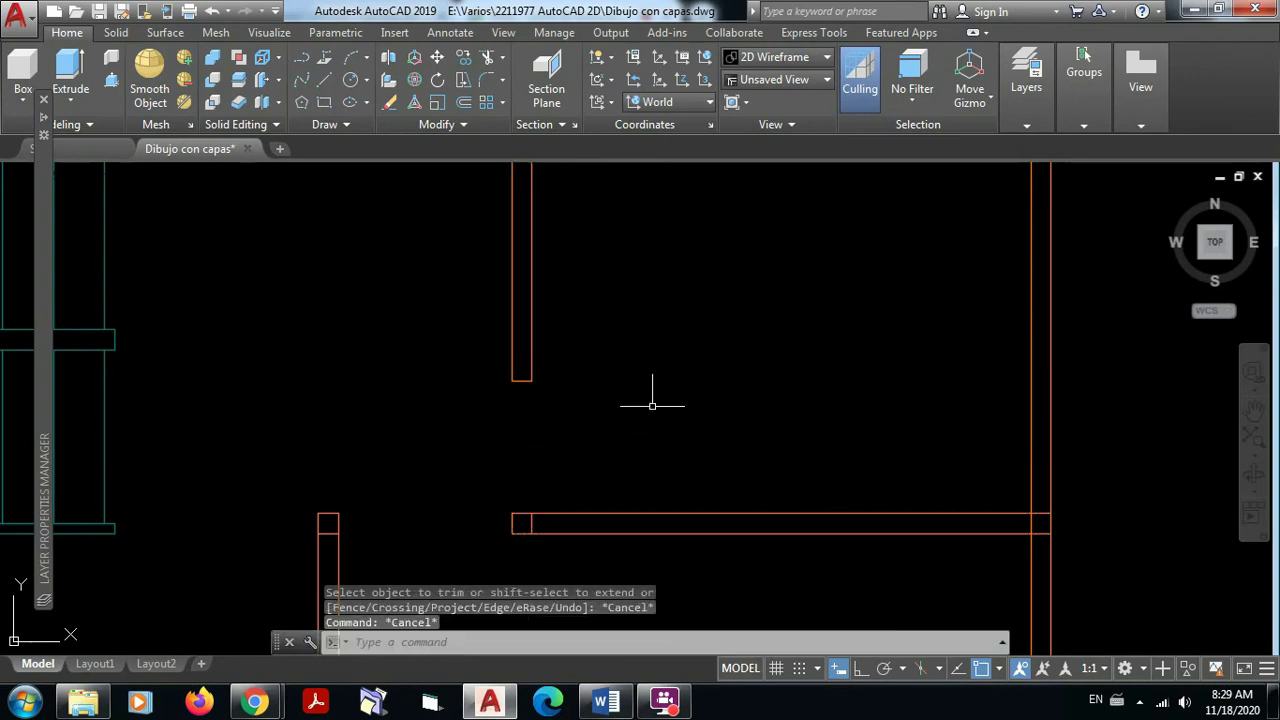
Draw a vertical line from the small room's upper-left corner perpendicular to the top line of the horizontal wall above
scroll(652, 405, "down", 5)
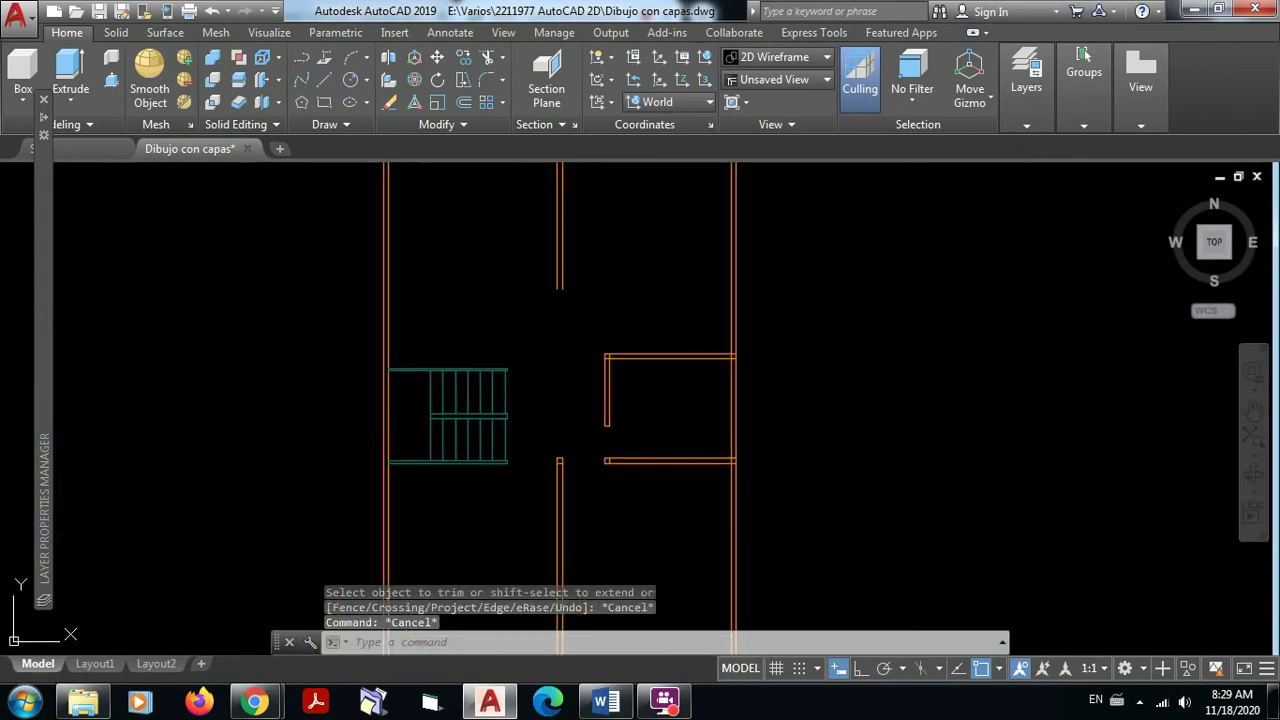
middle_click_drag(694, 405, 749, 512)
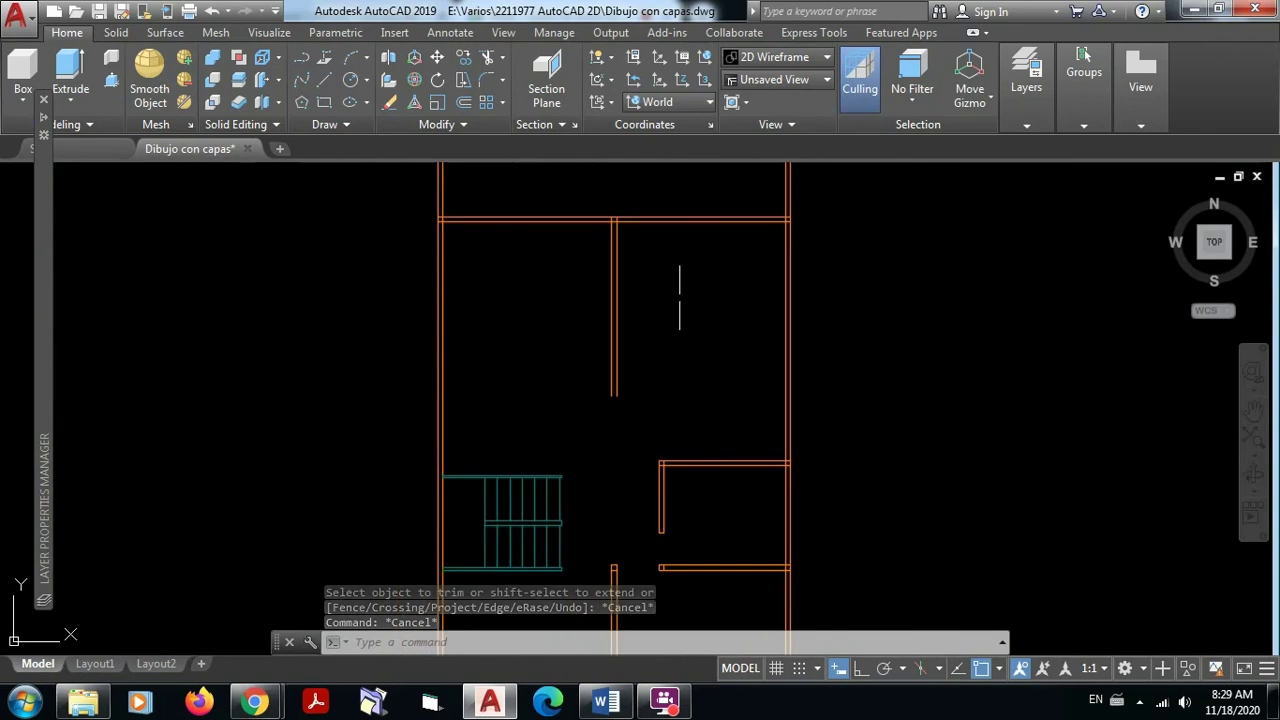
mouse_move(717, 279)
middle_mouse_down()
mouse_move(710, 357)
mouse_move(703, 344)
mouse_move(680, 404)
middle_mouse_up()
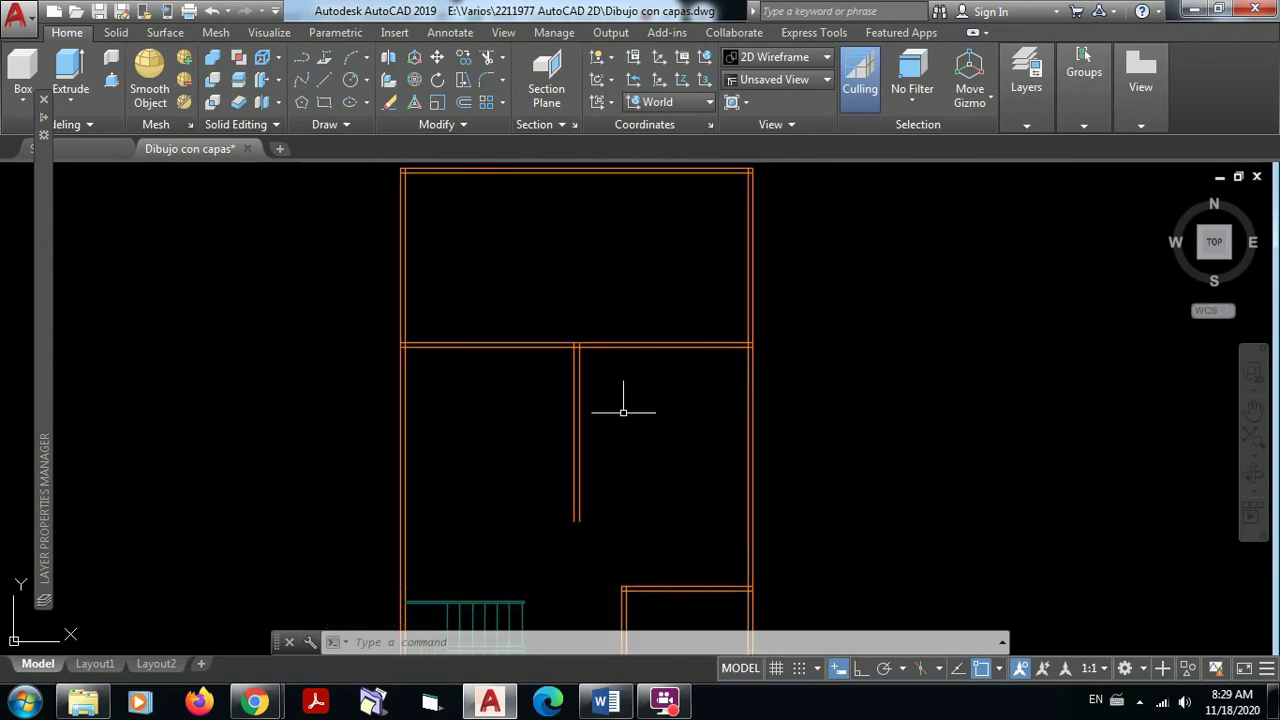
middle_click_drag(623, 411, 591, 294)
scroll(561, 341, "up", 2)
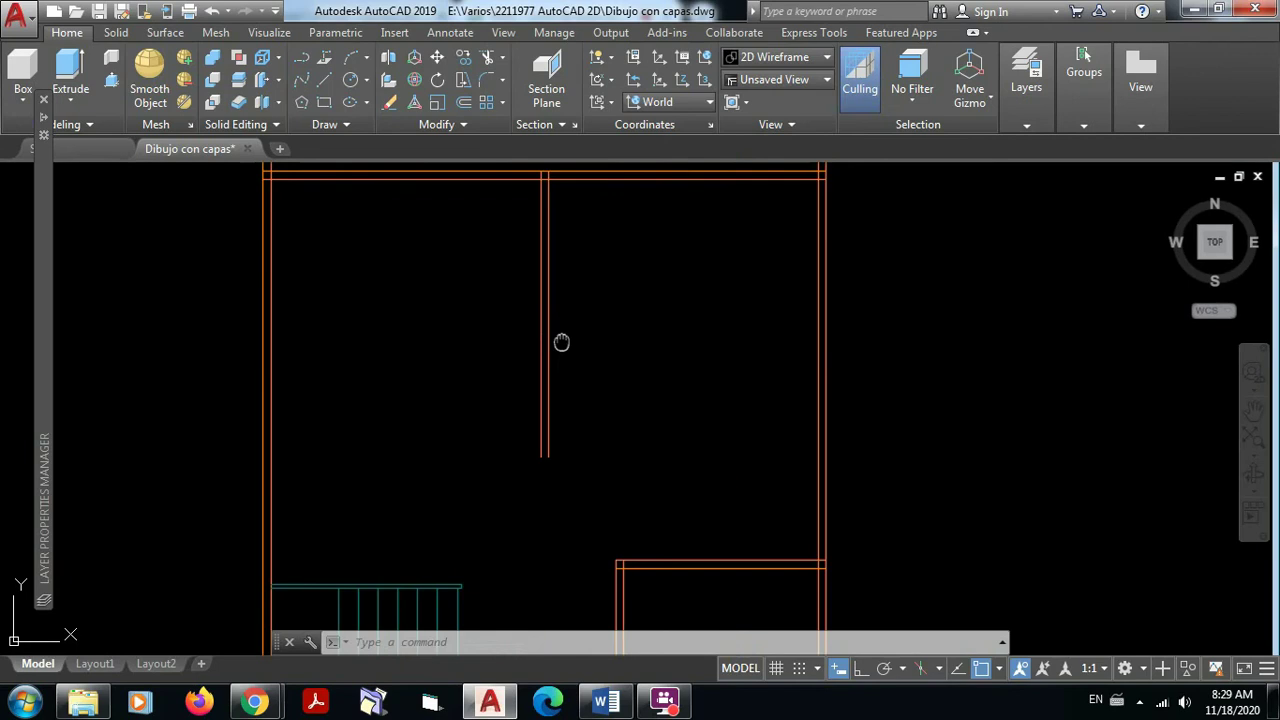
mouse_move(561, 342)
middle_mouse_down()
mouse_move(550, 312)
mouse_move(564, 449)
middle_mouse_up()
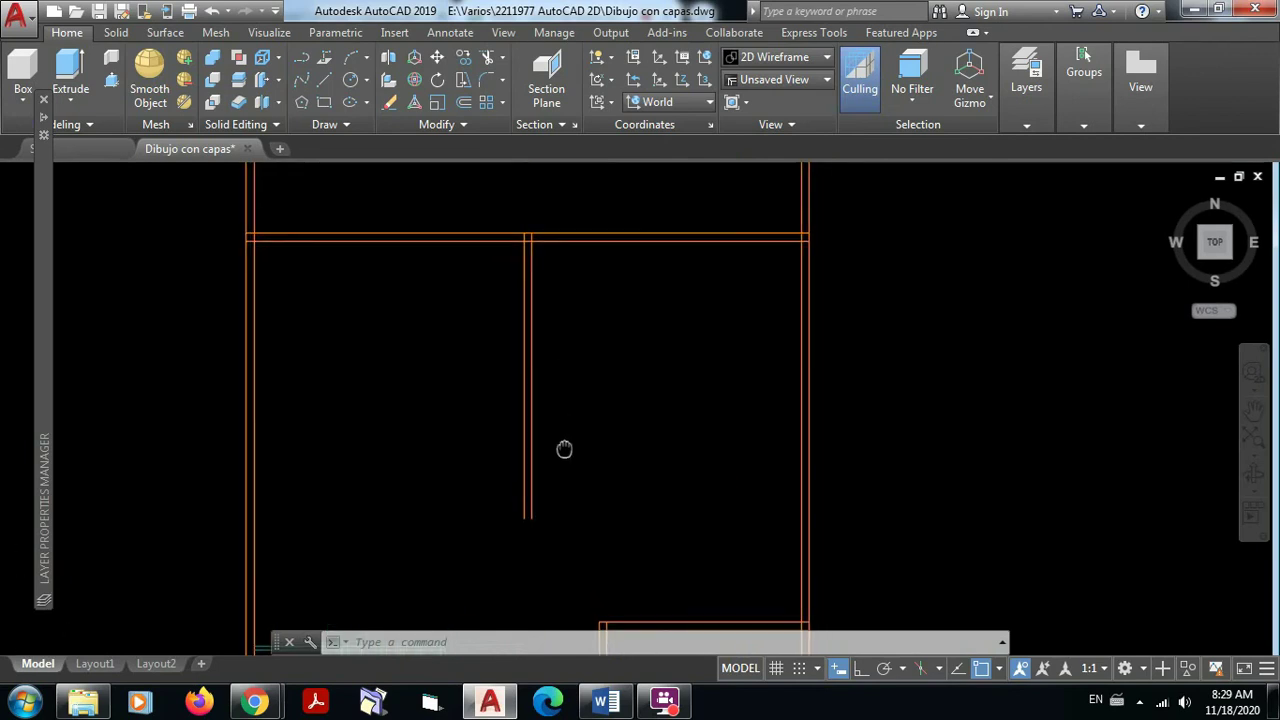
mouse_move(637, 315)
middle_mouse_down()
mouse_move(631, 169)
mouse_move(600, 421)
mouse_move(685, 230)
middle_mouse_up()
left_click(325, 81)
scroll(657, 451, "down", 2)
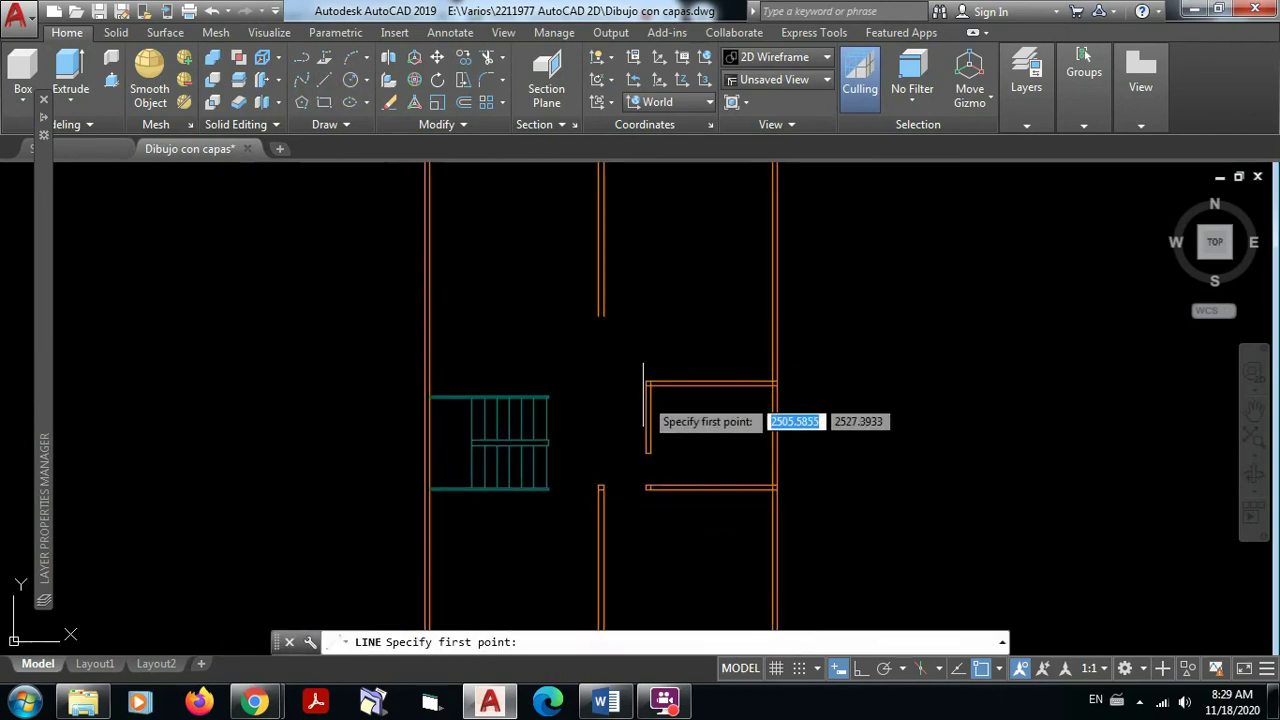
scroll(645, 380, "up", 4)
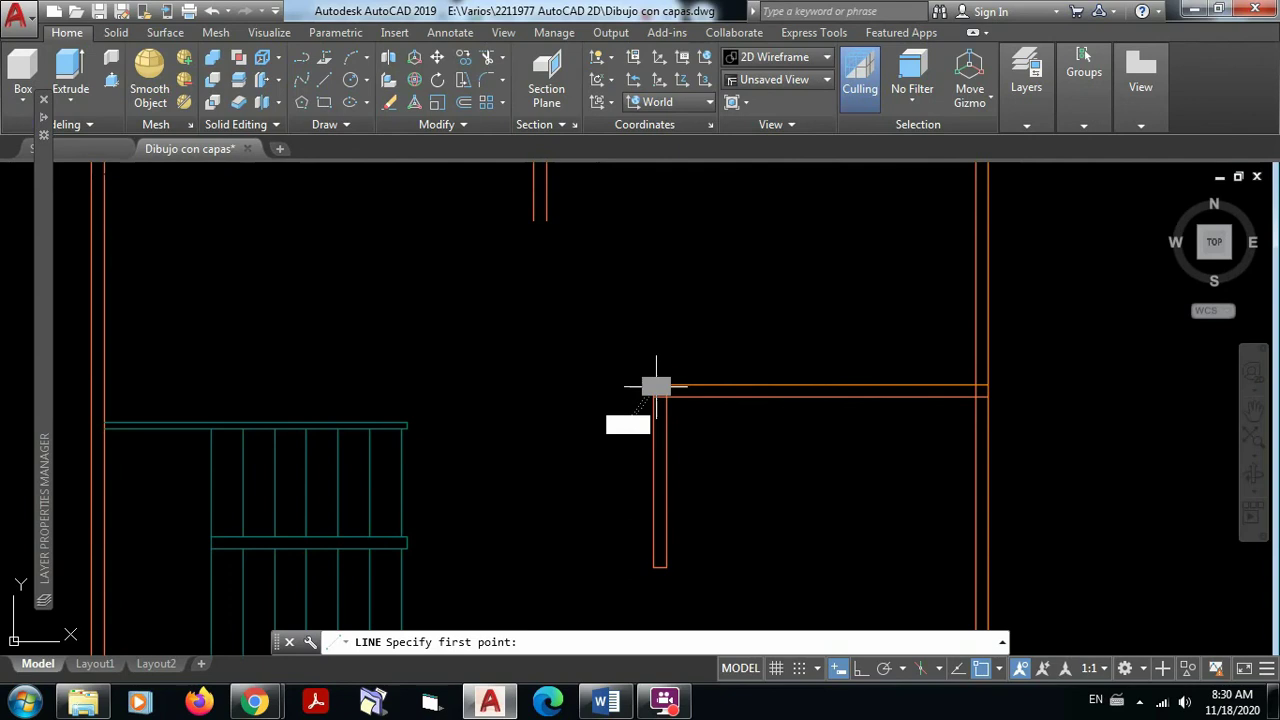
left_click(653, 384)
scroll(655, 380, "down", 5)
middle_click_drag(688, 262, 620, 571)
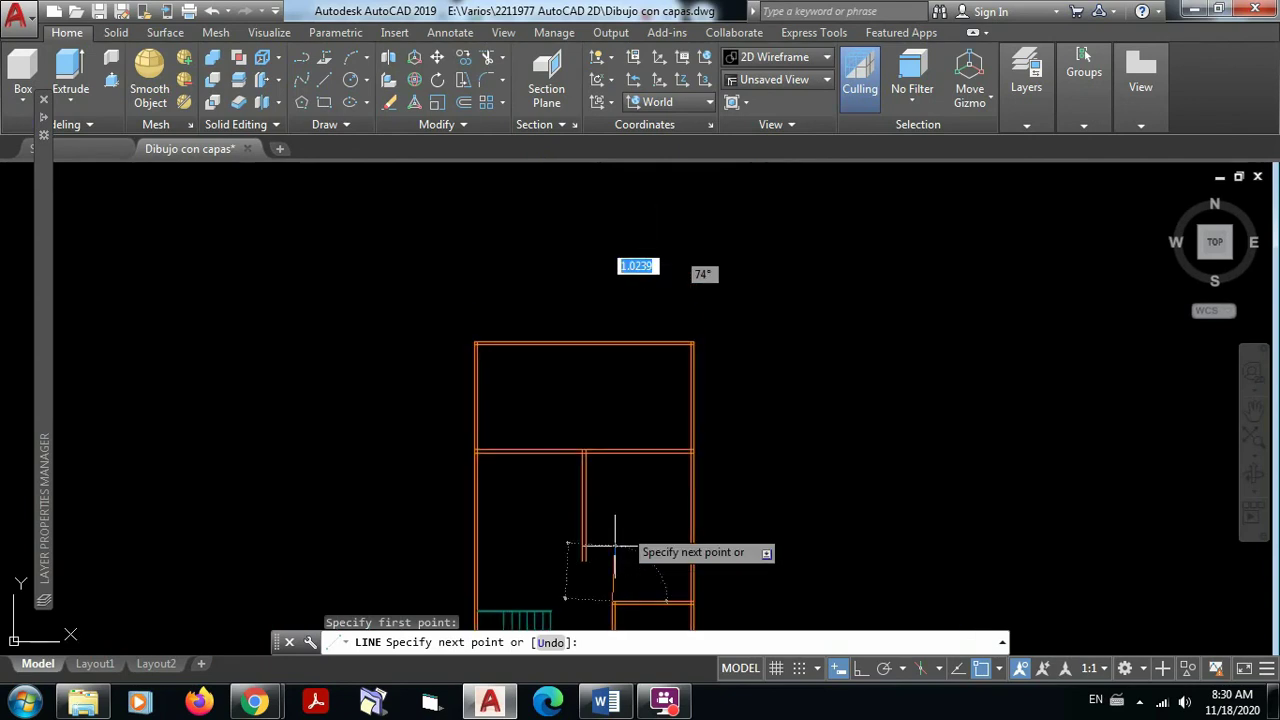
scroll(607, 441, "up", 5)
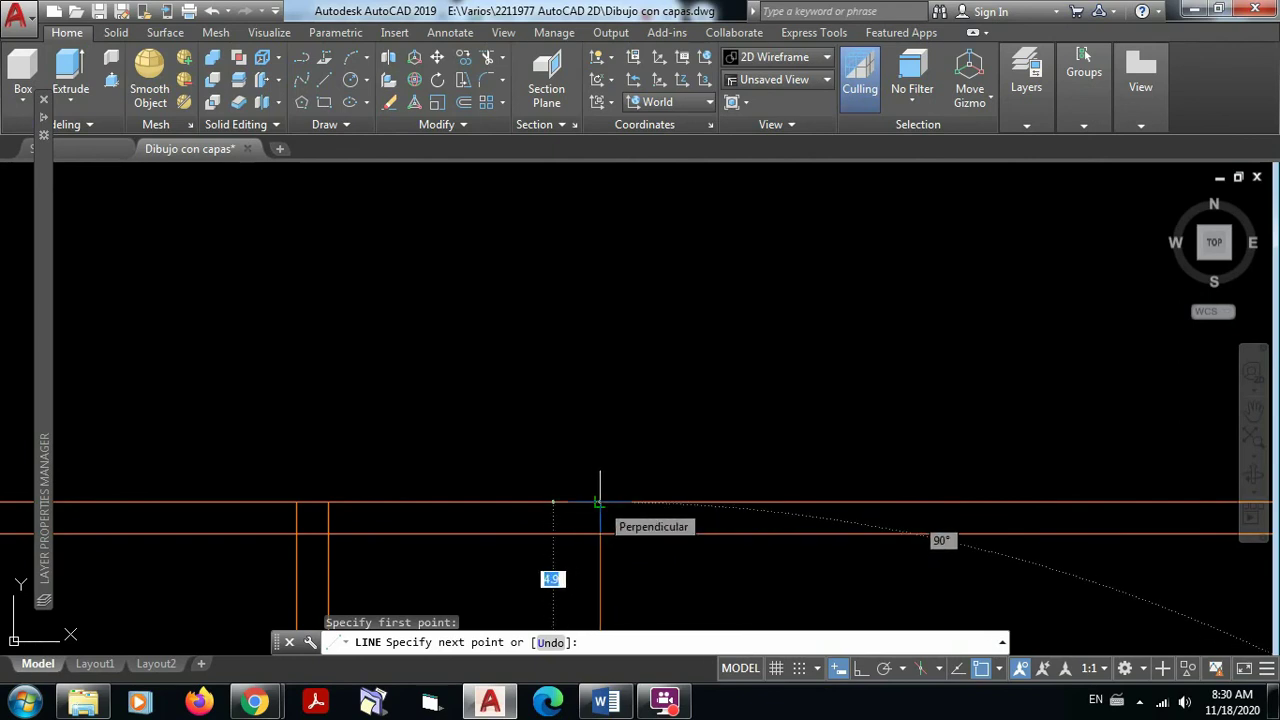
left_click(600, 501)
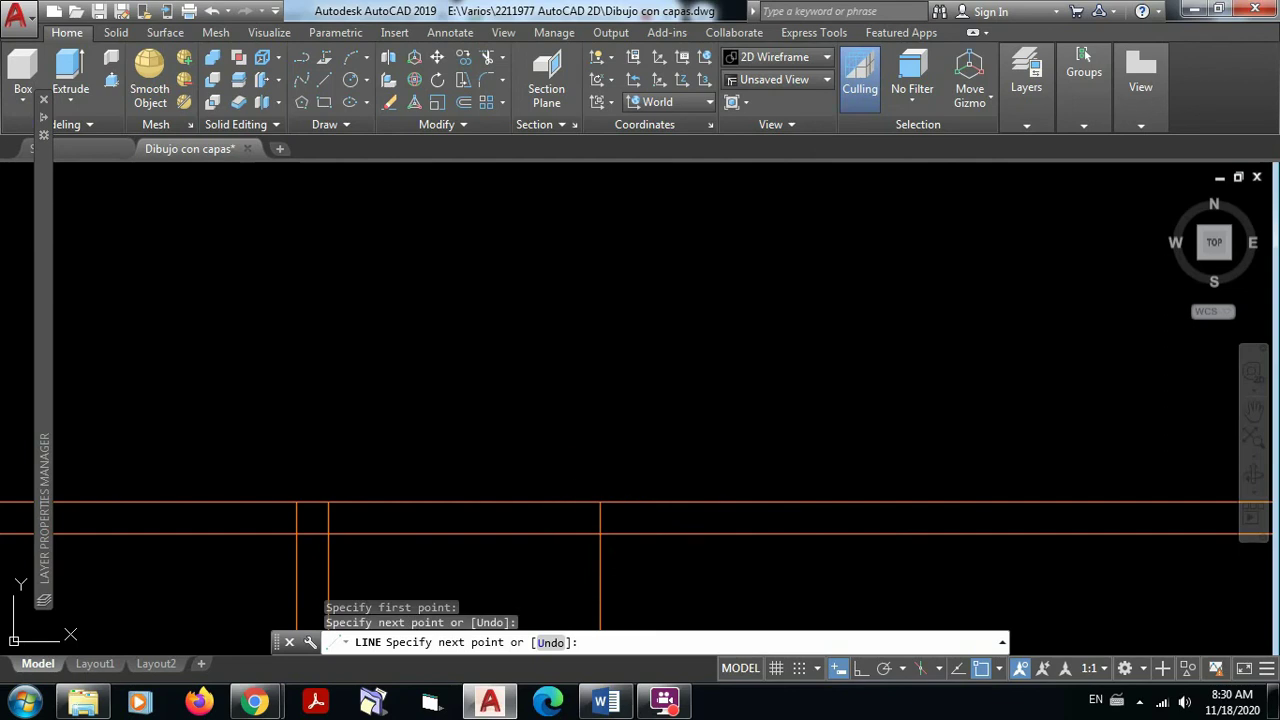
key("Escape")
Trim the upper horizontal wall between the central wall and the vertical guide line, and remove the guide line below the wall
scroll(771, 386, "down", 5)
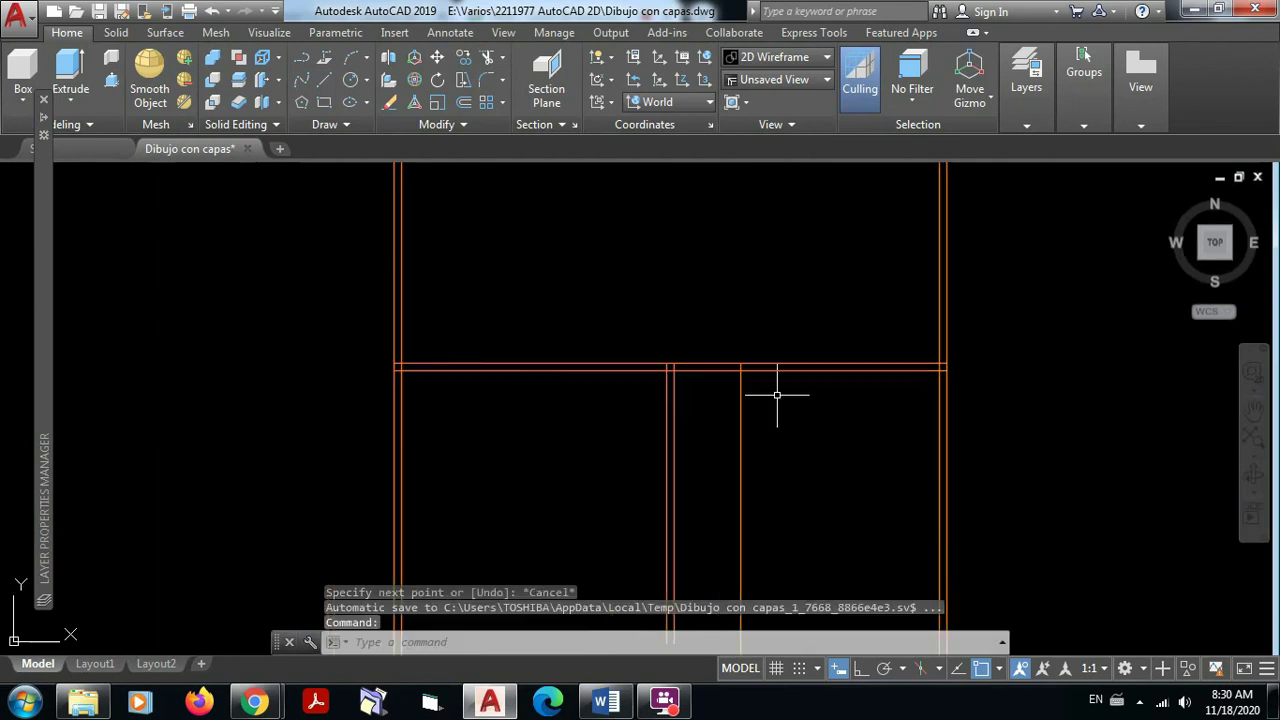
key("Escape")
left_click(487, 60)
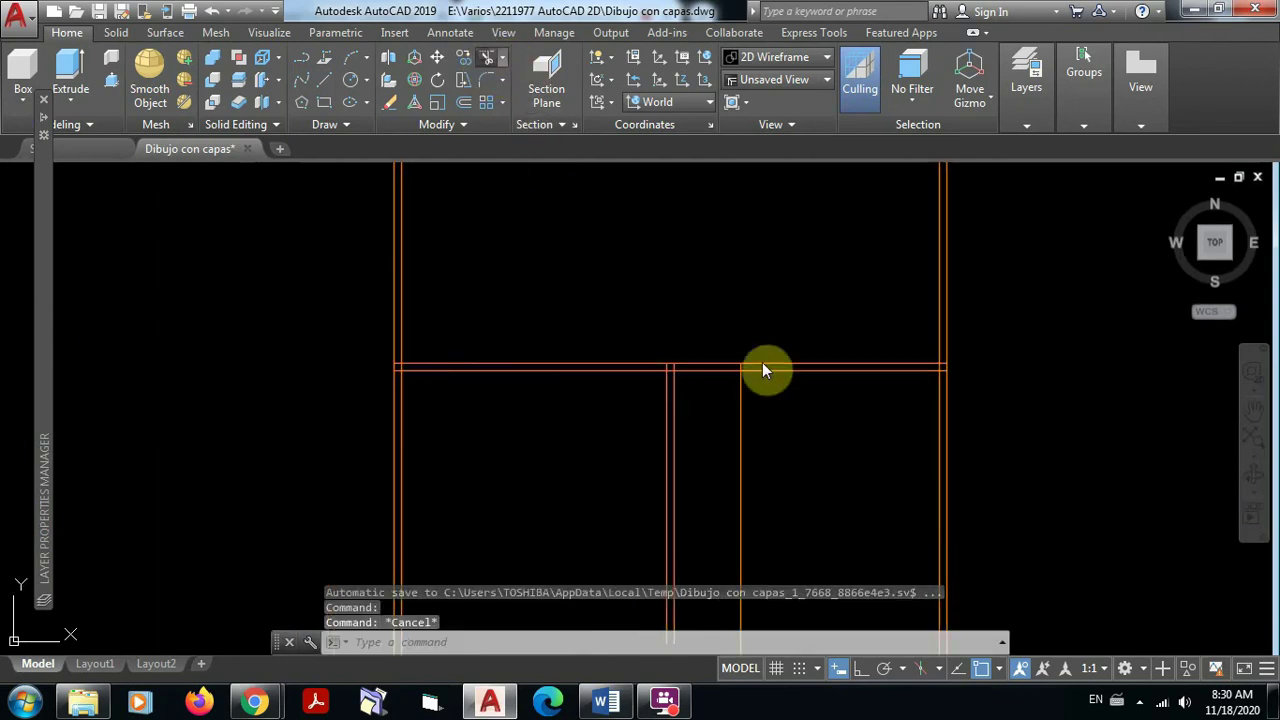
left_click(778, 428)
left_click(627, 319)
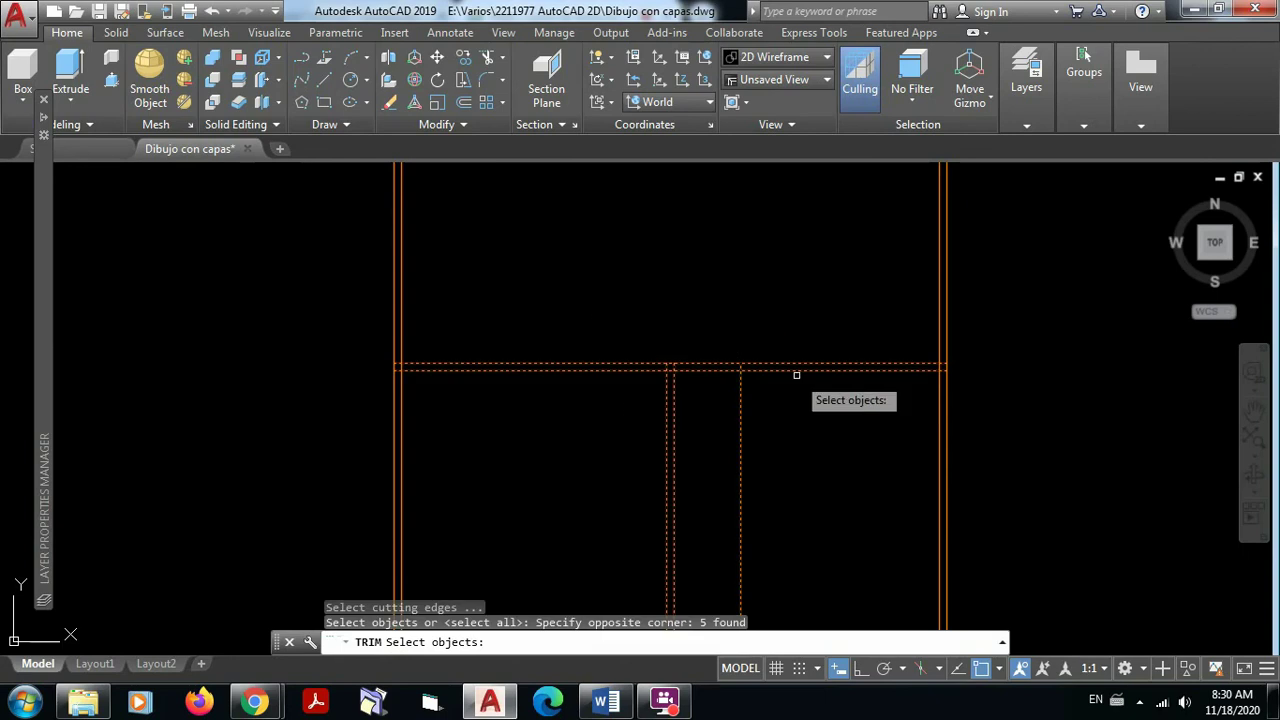
key("Return")
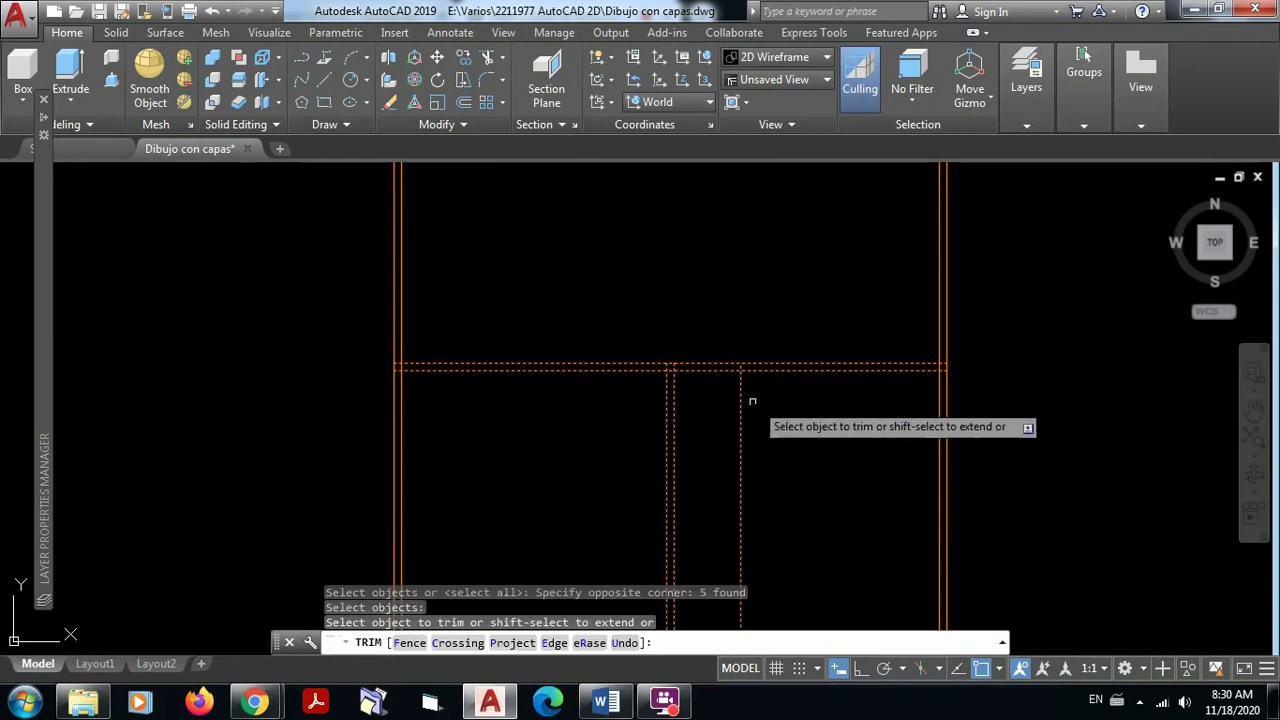
left_click(742, 392)
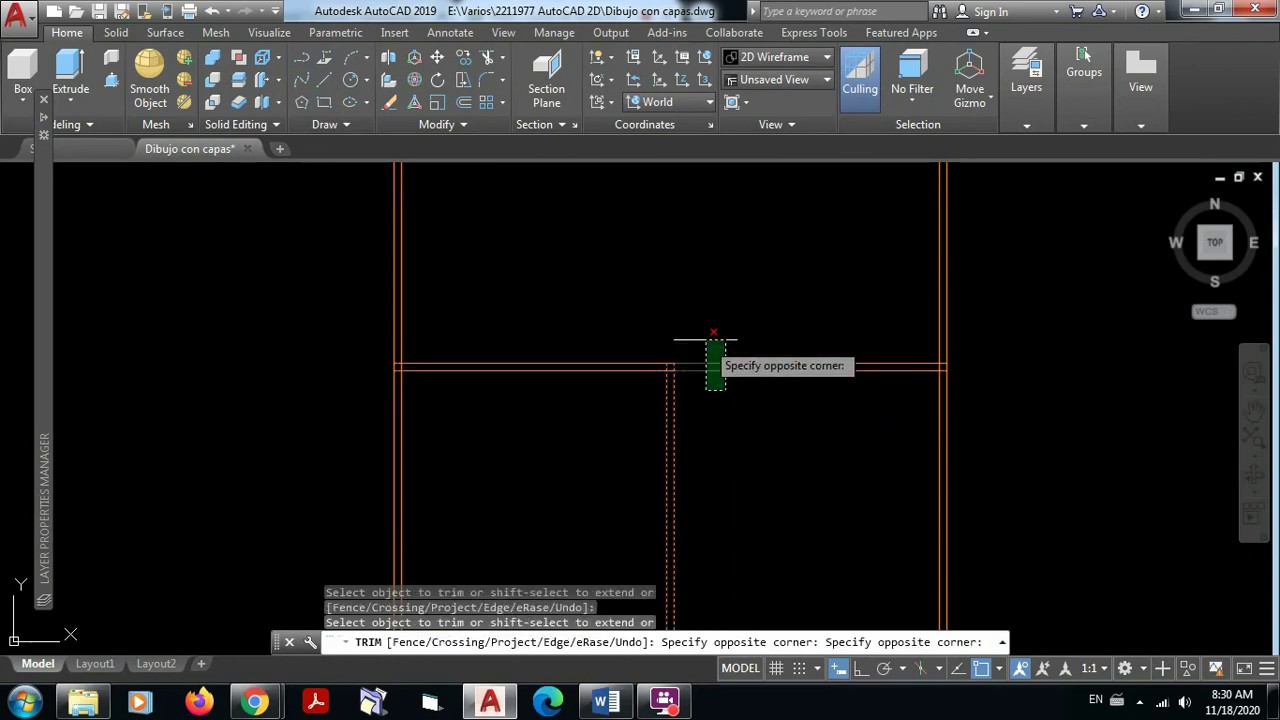
left_click(675, 336)
key("Escape")
key("Escape")
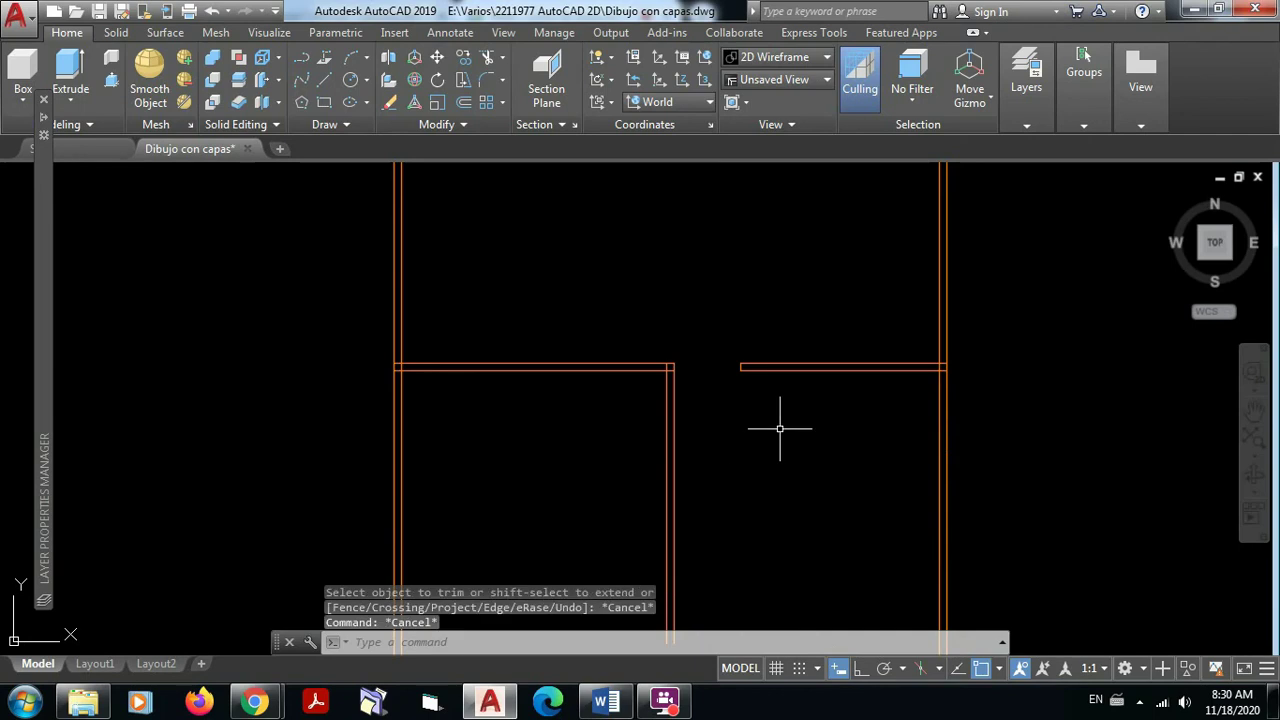
scroll(781, 428, "down", 2)
middle_click_drag(787, 443, 745, 372)
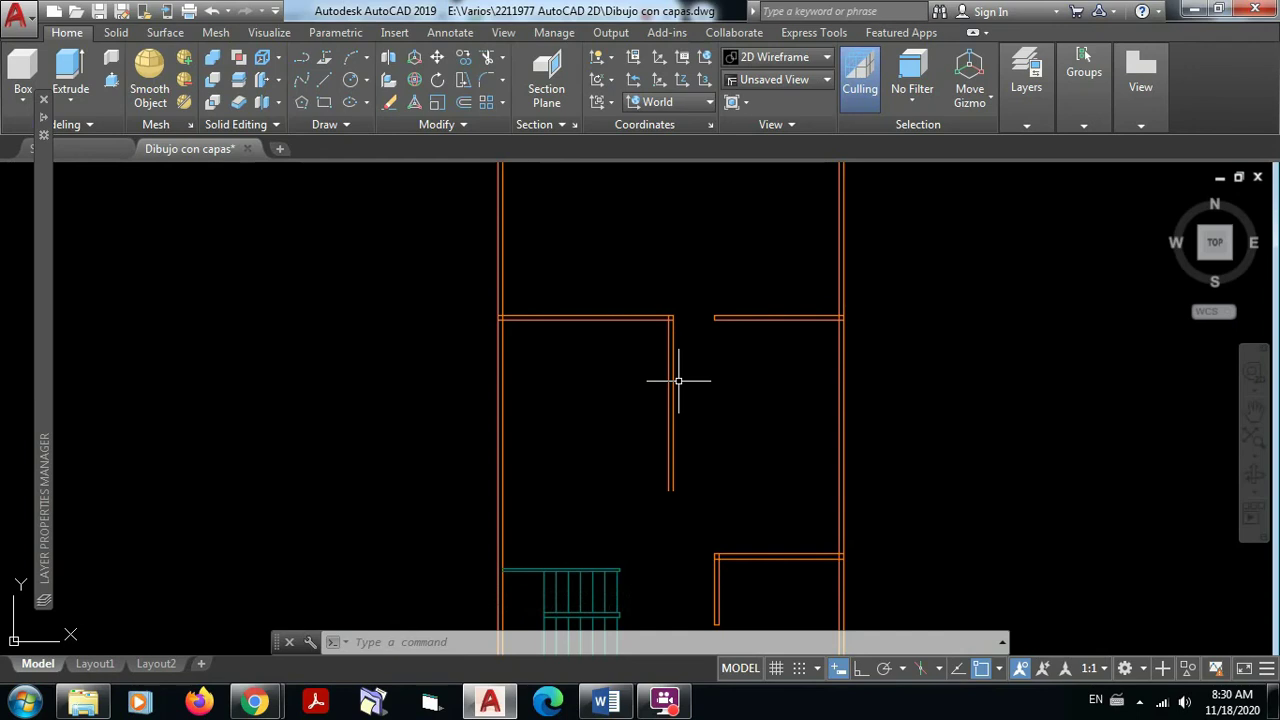
scroll(678, 380, "up", 2)
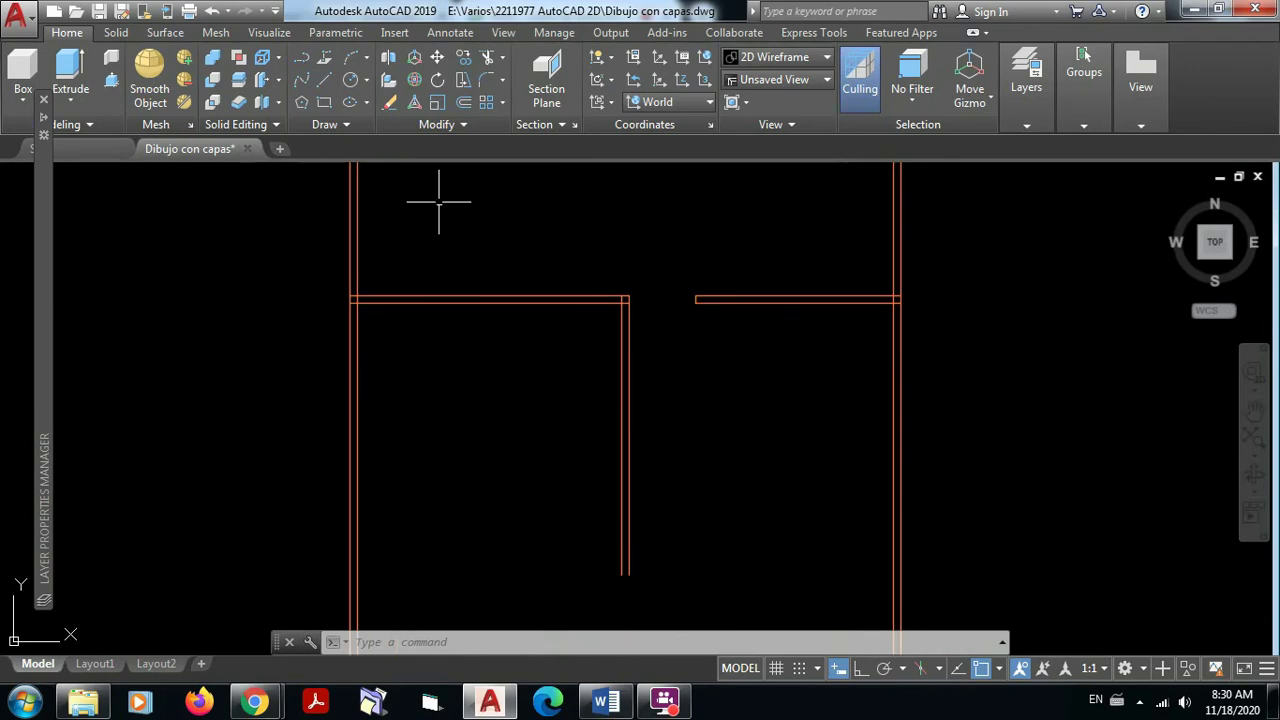
left_click(324, 86)
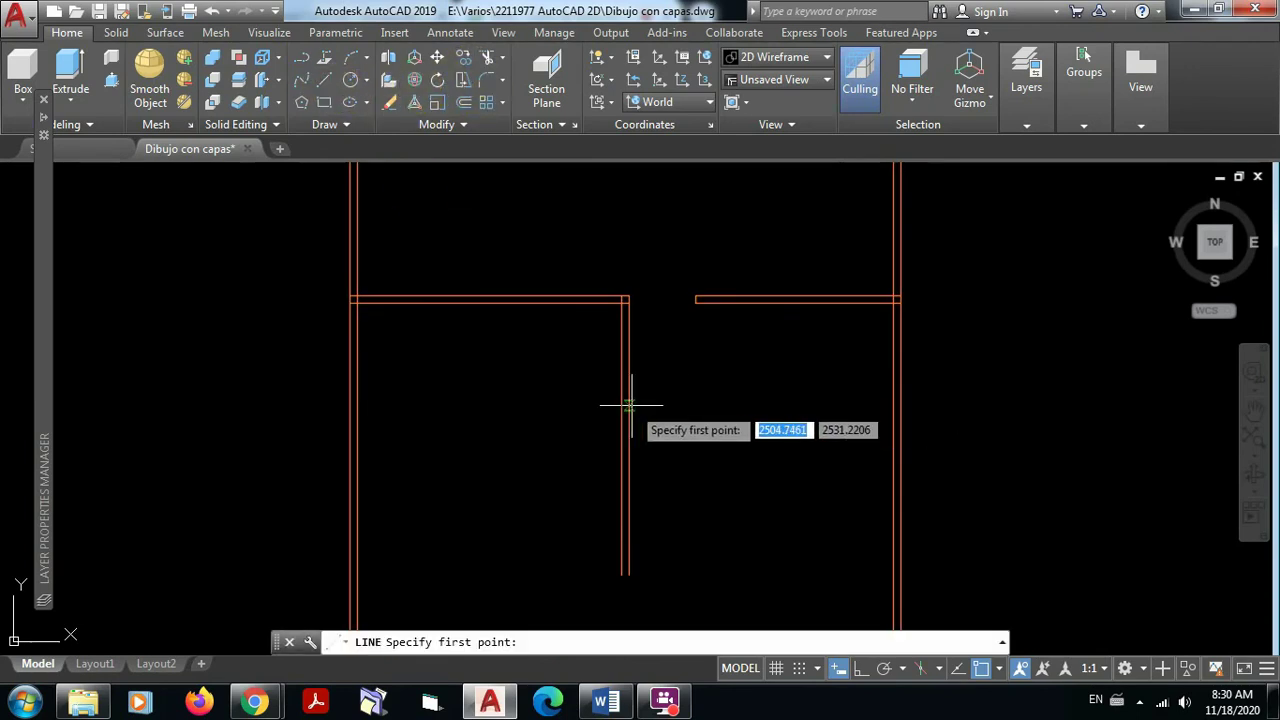
key("Escape")
key("Escape")
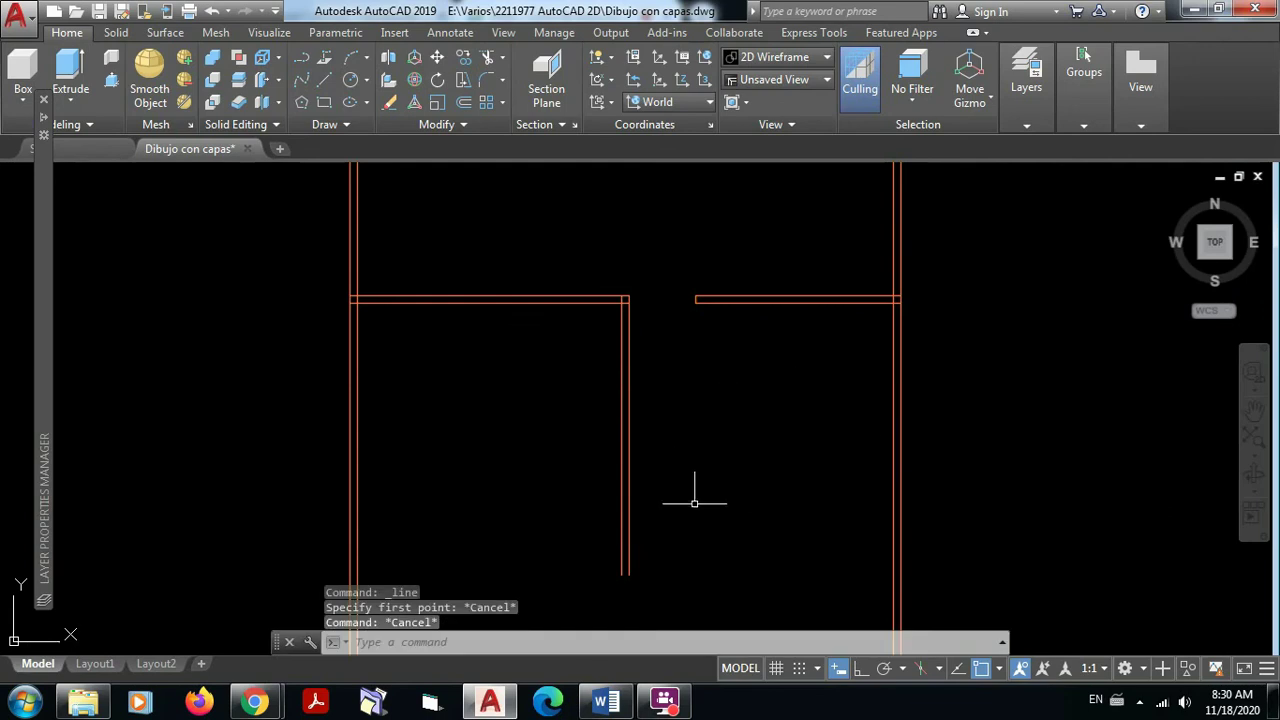
Measure the central vertical wall's length from its open lower end to the top of the horizontal wall
type("di")
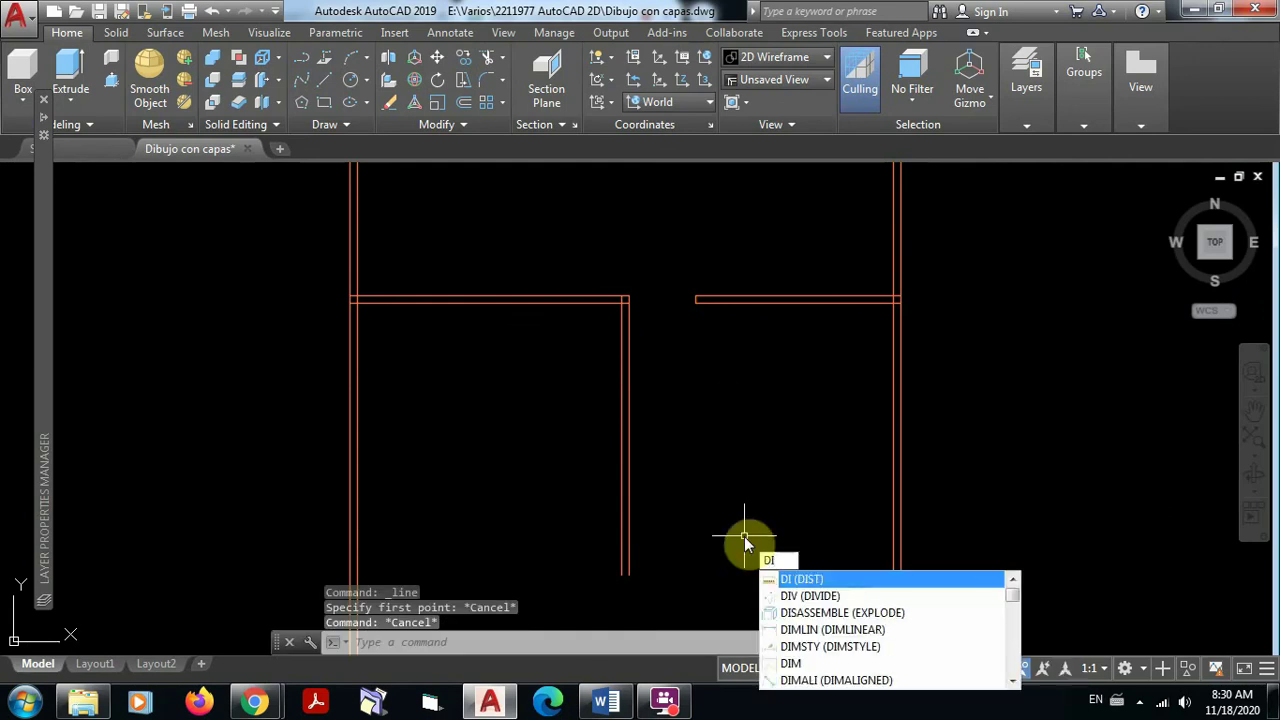
key("Return")
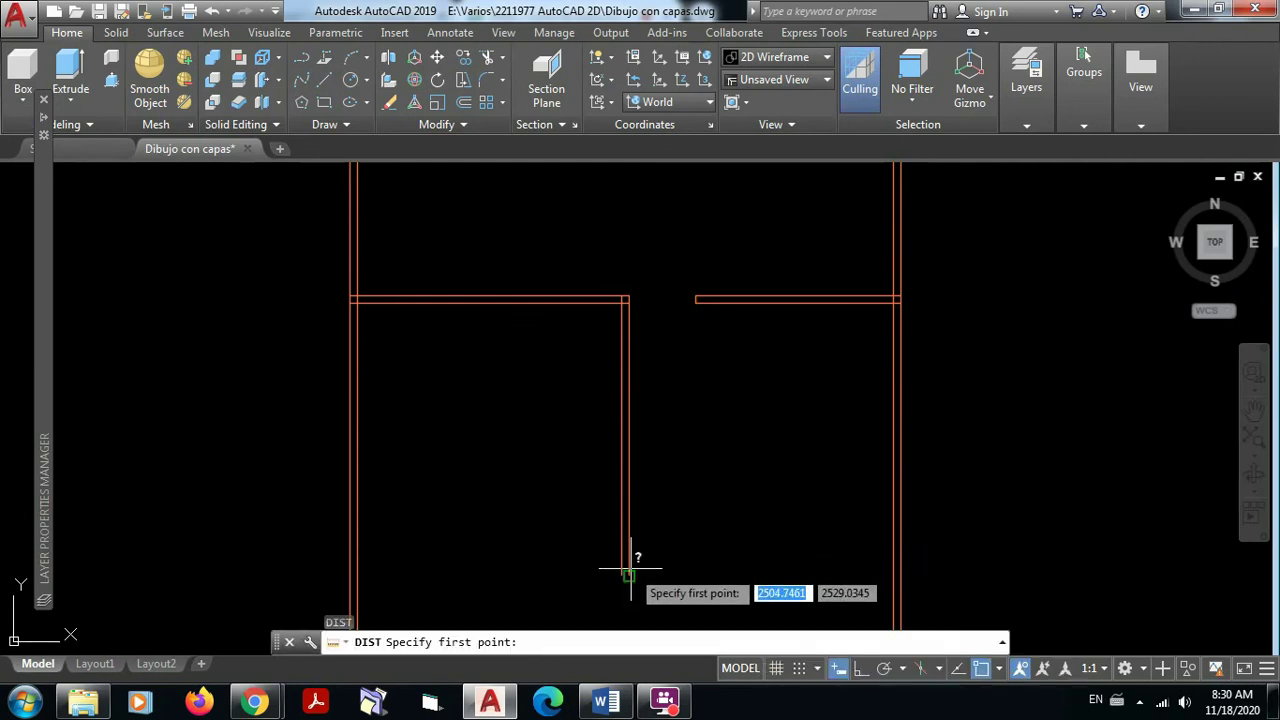
left_click(628, 571)
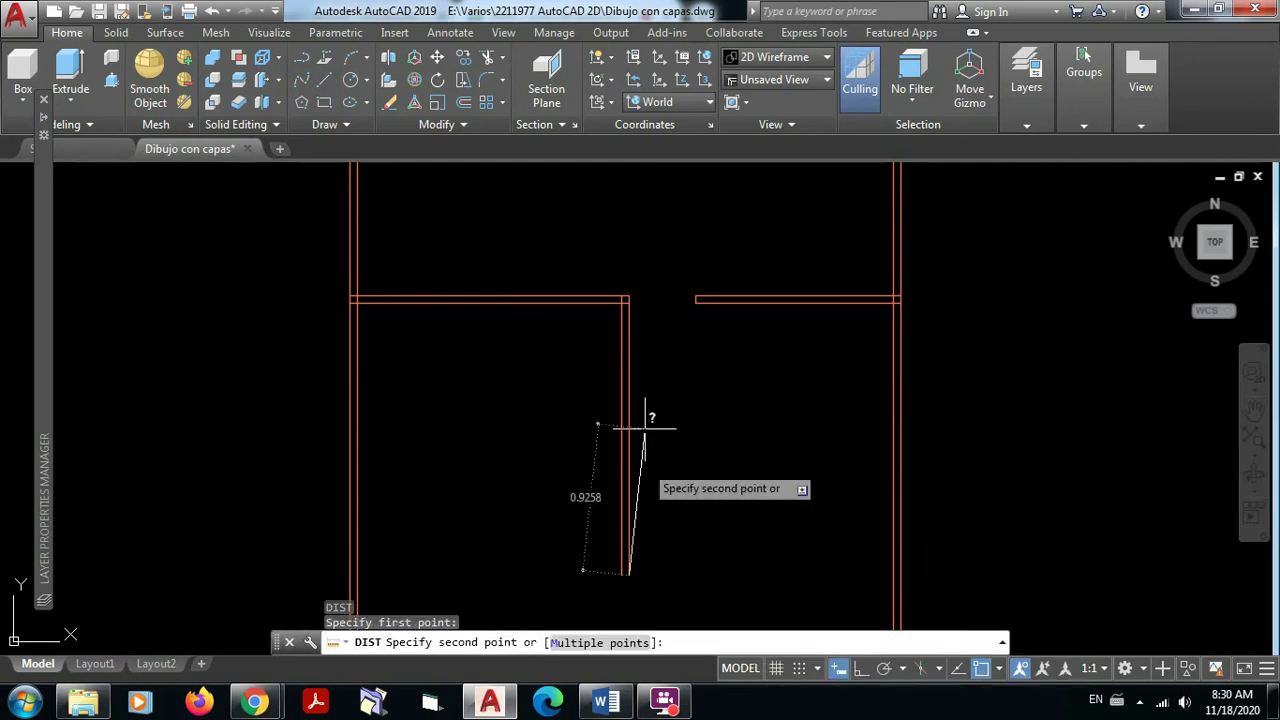
left_click(628, 300)
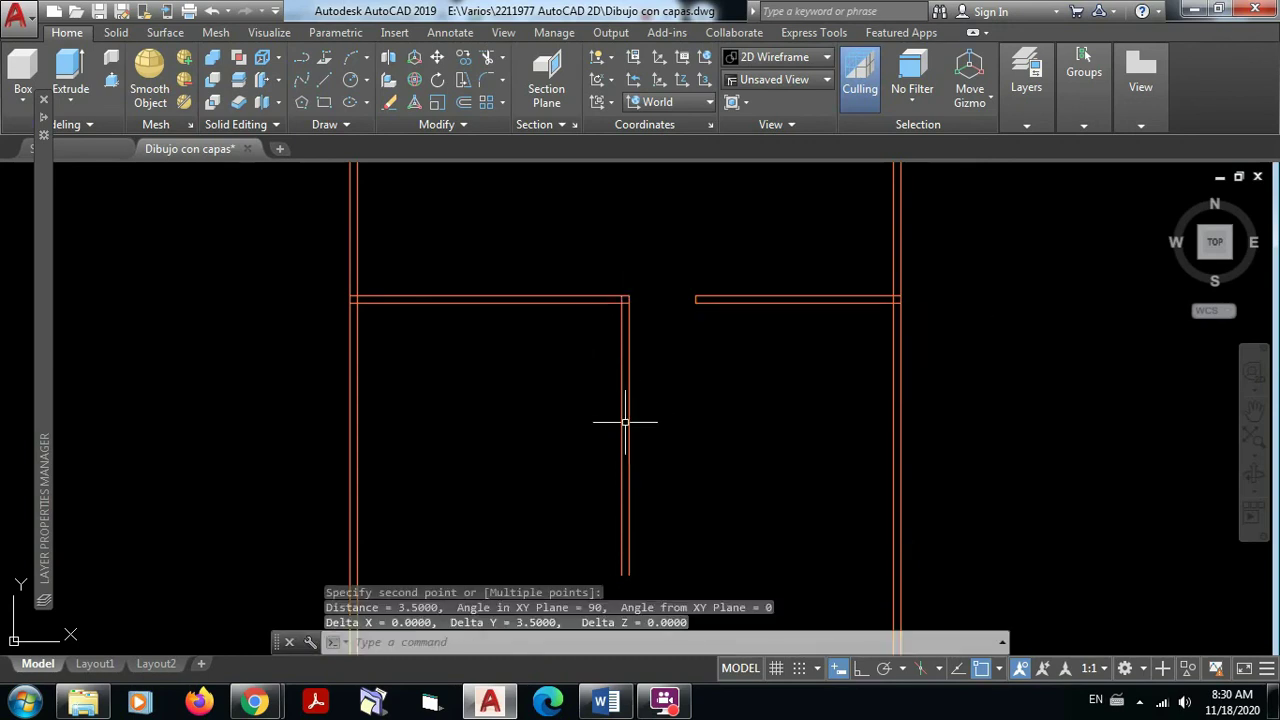
Offset the lower line of the upper-left horizontal wall 1.2 units downward
left_click(464, 103)
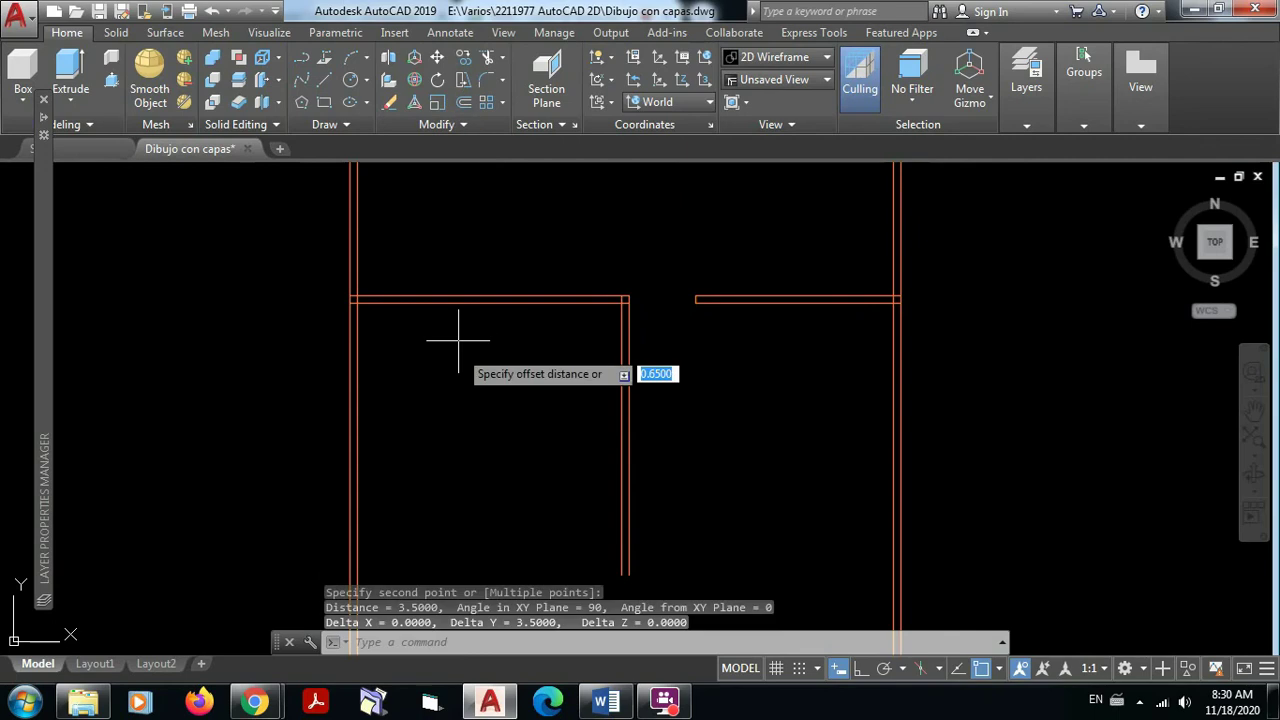
type("1")
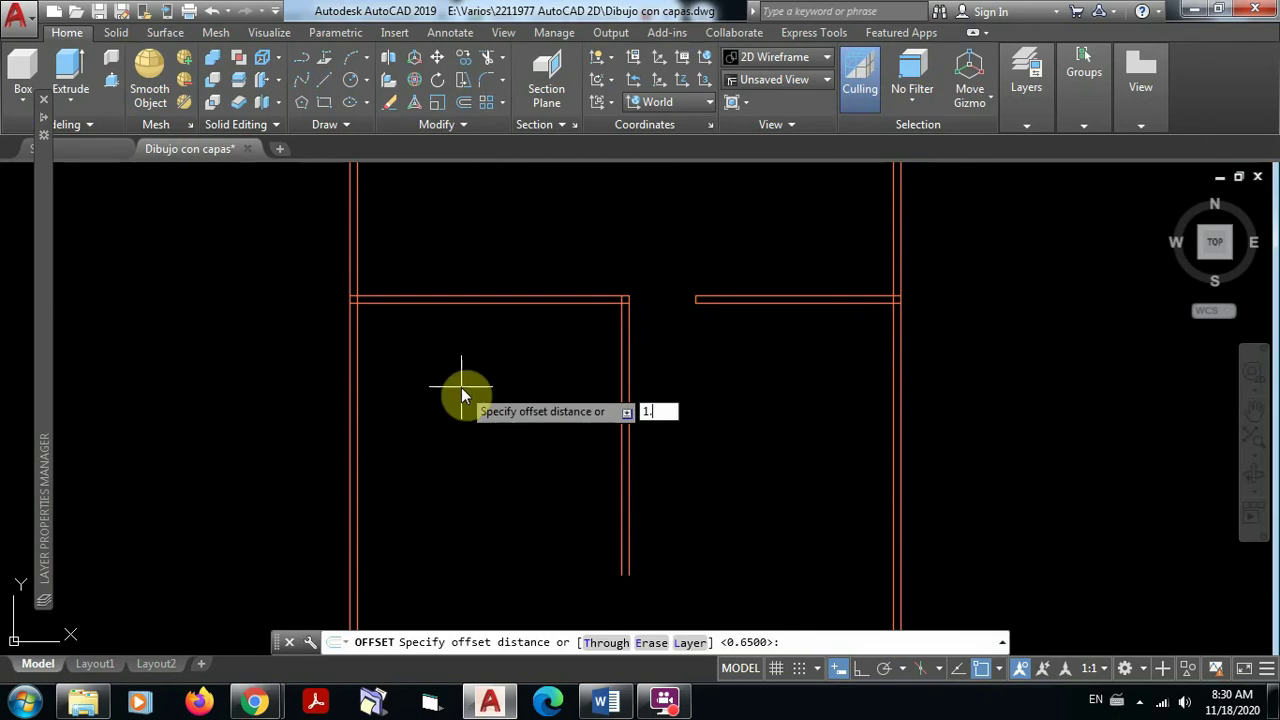
type(".2")
key("Return")
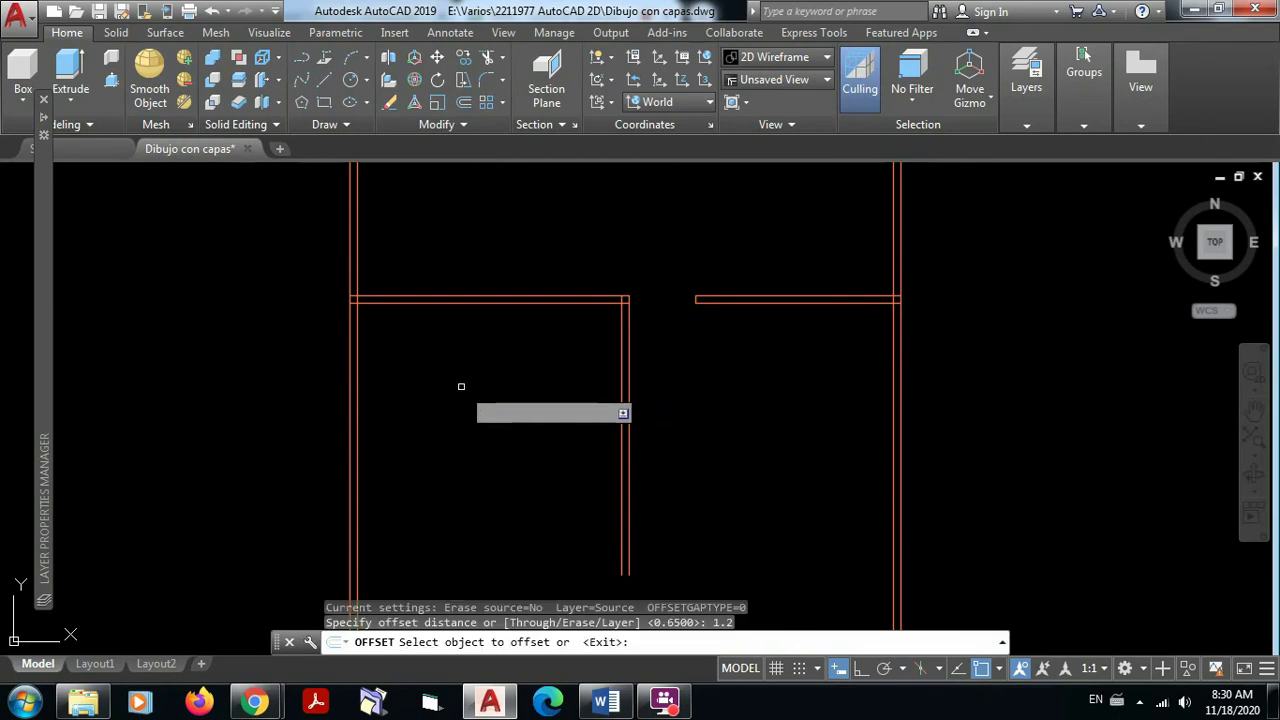
left_click(545, 300)
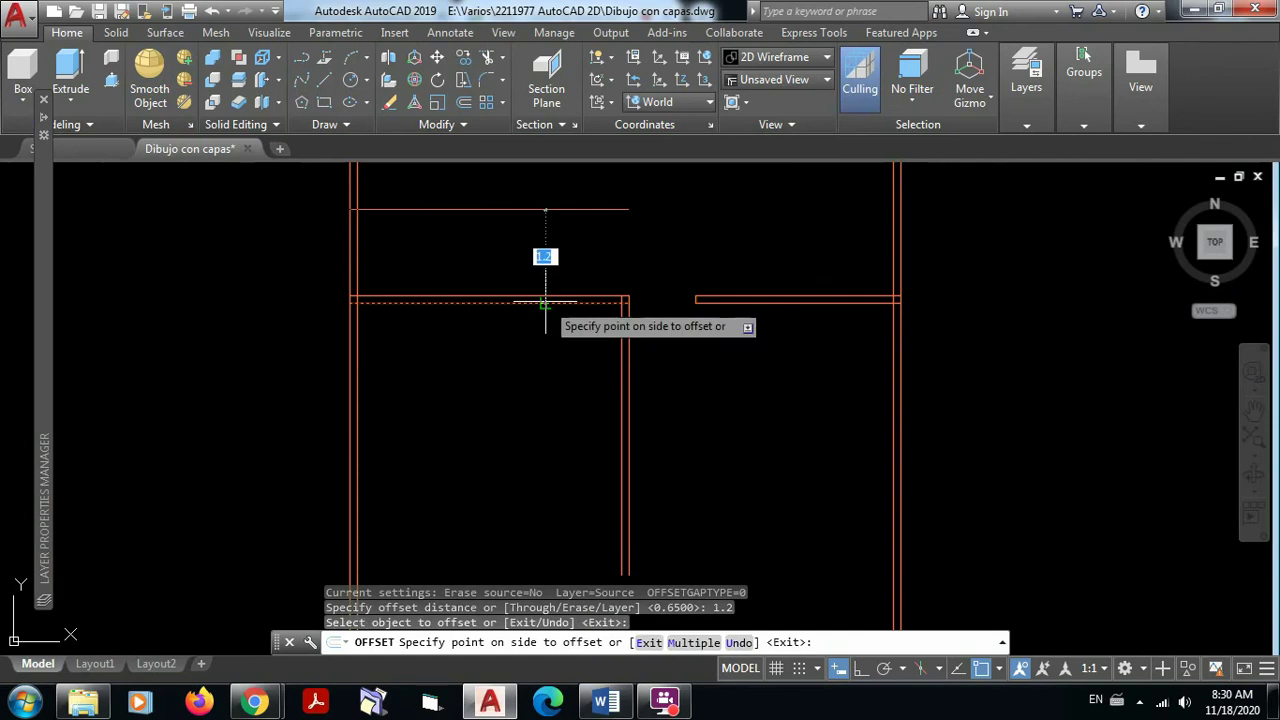
left_click(528, 380)
key("Escape")
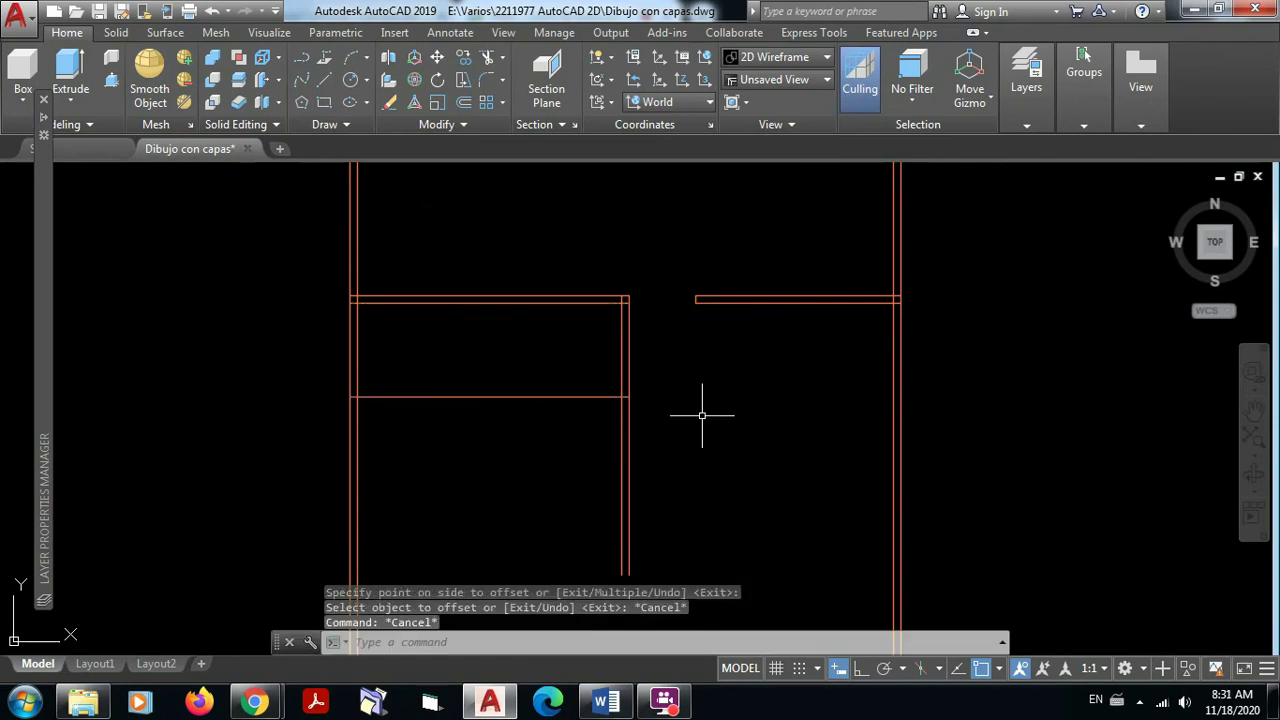
Trim the central vertical wall below the offset line, and remove the offset line's excess to the left of that wall
left_click(487, 57)
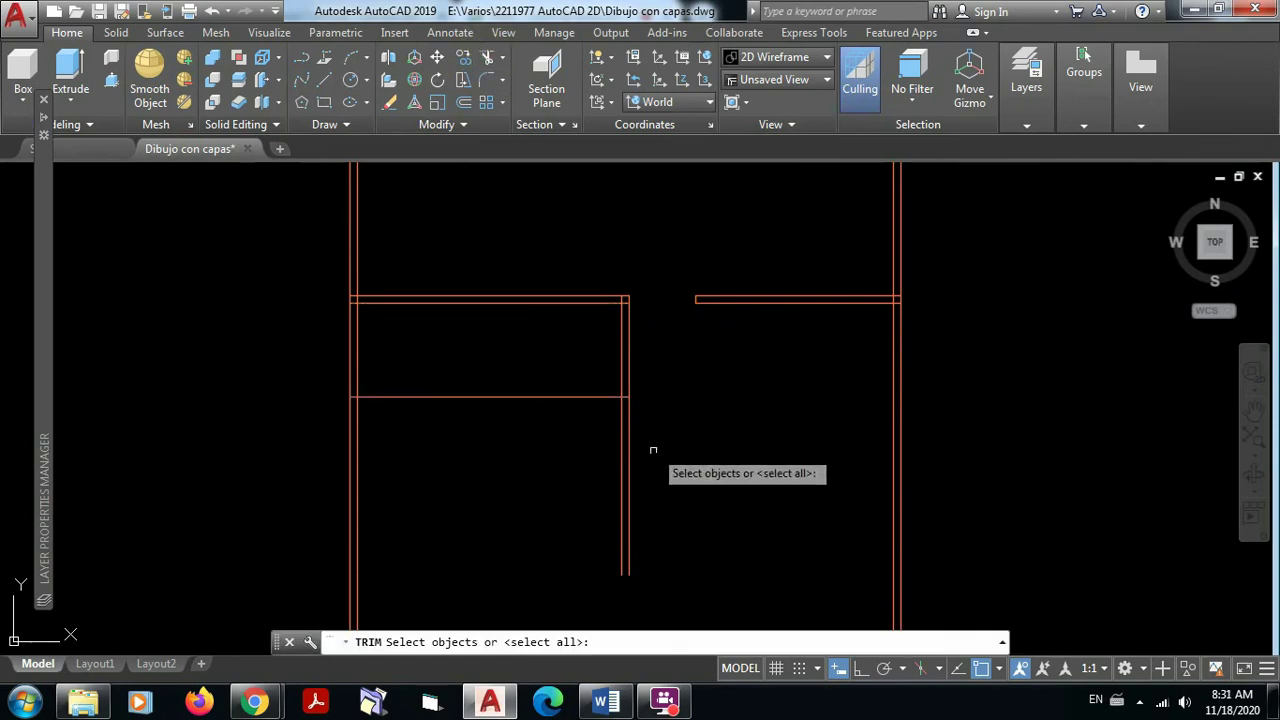
left_click(652, 449)
left_click(530, 338)
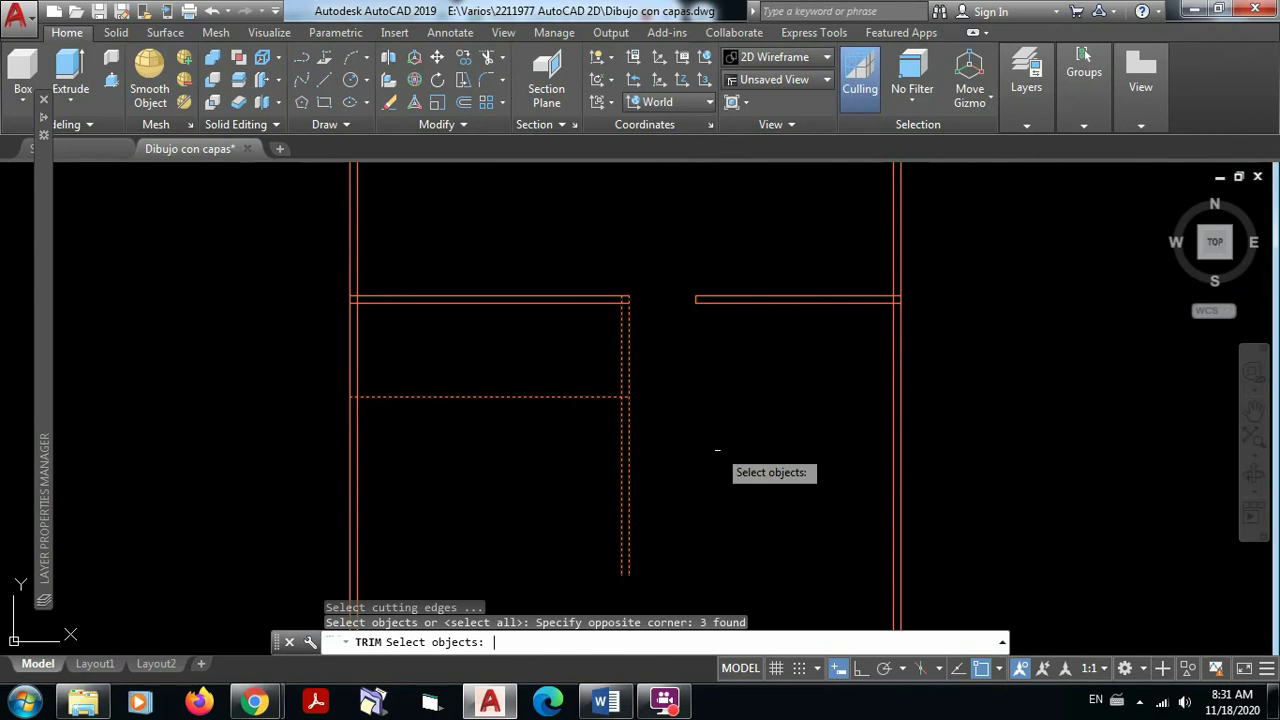
key("Return")
left_click(633, 448)
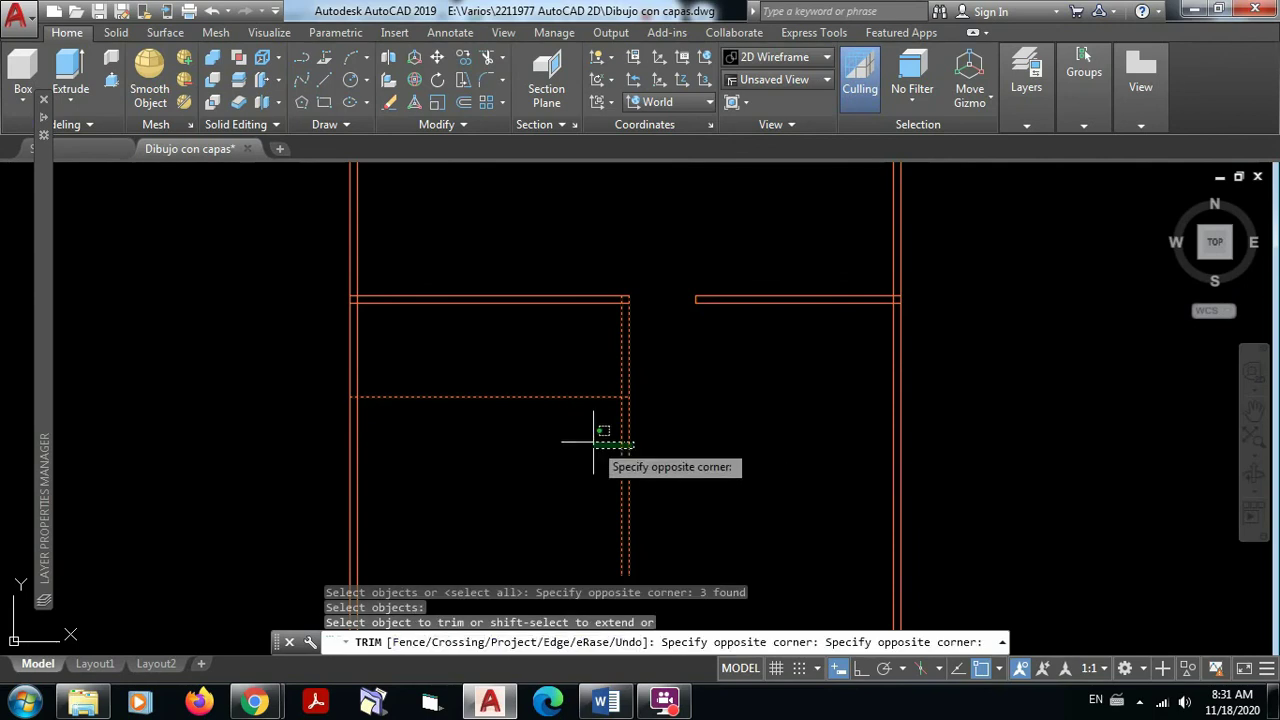
left_click(586, 428)
left_click(561, 377)
left_click(541, 398)
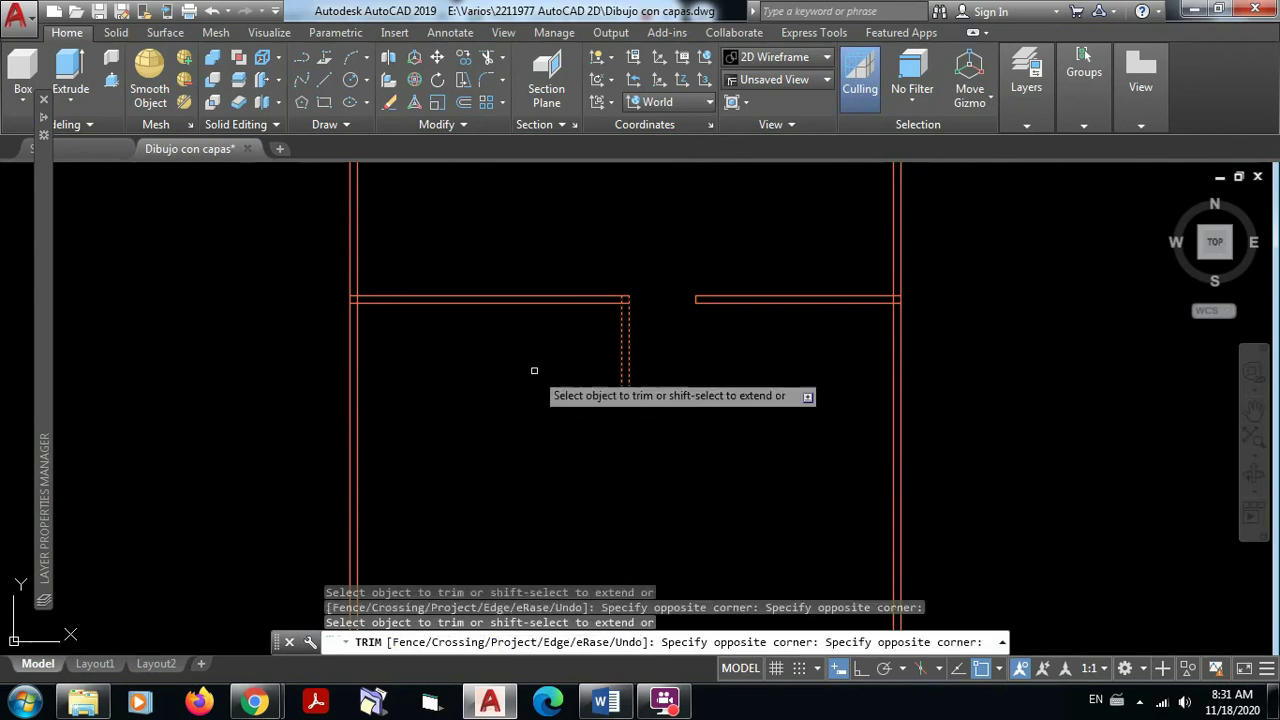
key("Escape")
Save the drawing with the whole floor plan in view
scroll(740, 399, "down", 4)
scroll(745, 345, "down", 4)
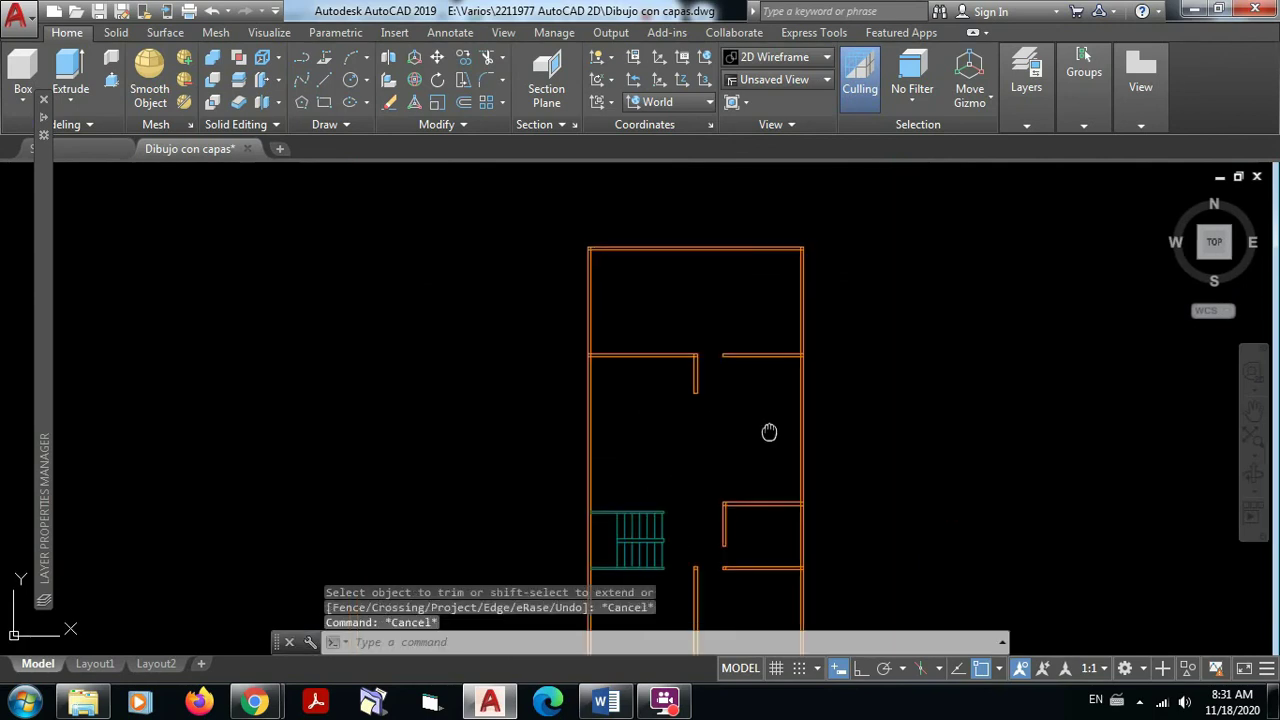
middle_click_drag(746, 342, 666, 343)
scroll(643, 335, "up", 4)
scroll(694, 346, "down", 2)
scroll(654, 354, "up", 2)
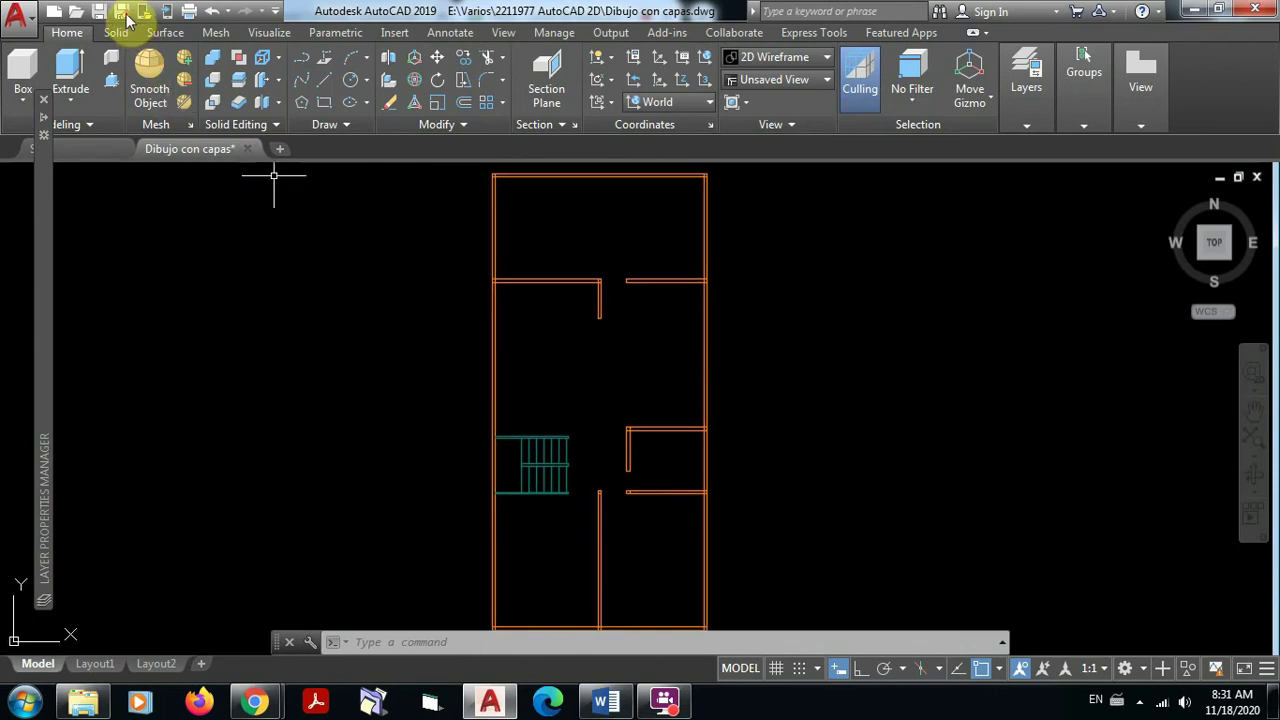
key("ctrl+s")
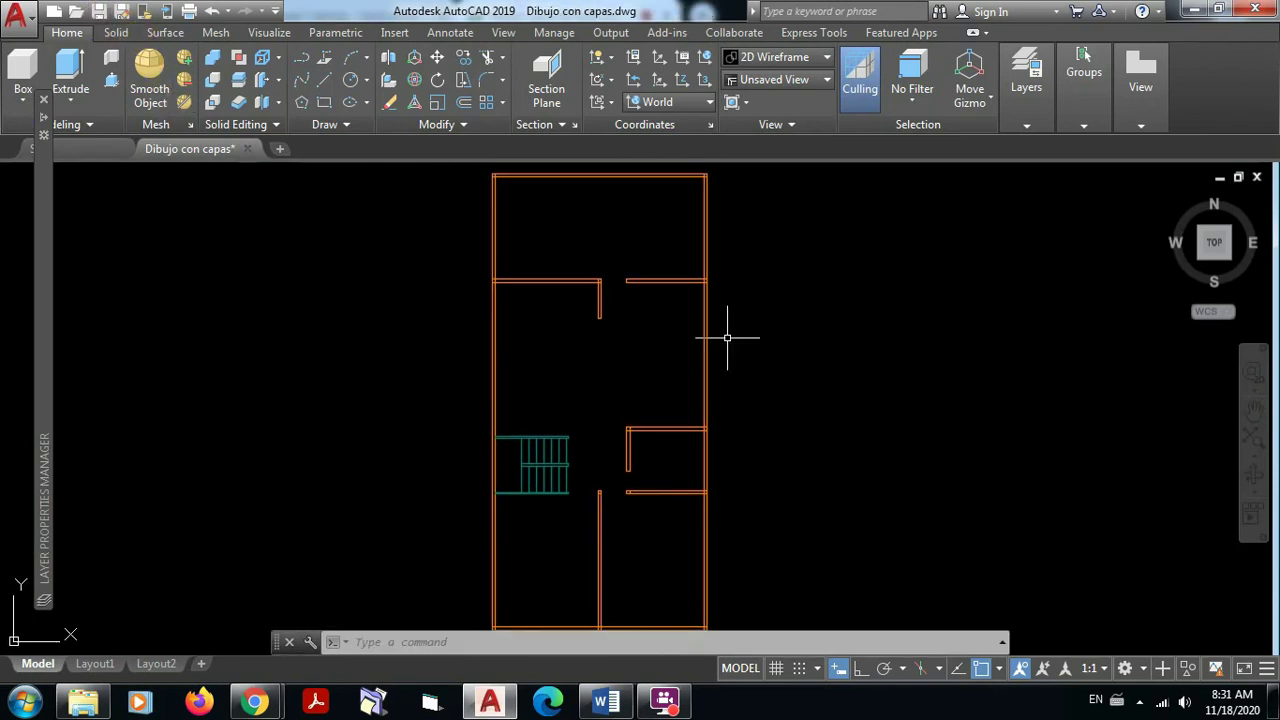
Offset the left line of the lower central wall 1 unit to the left, where it meets the bottom exterior wall
middle_click_drag(747, 374, 747, 369)
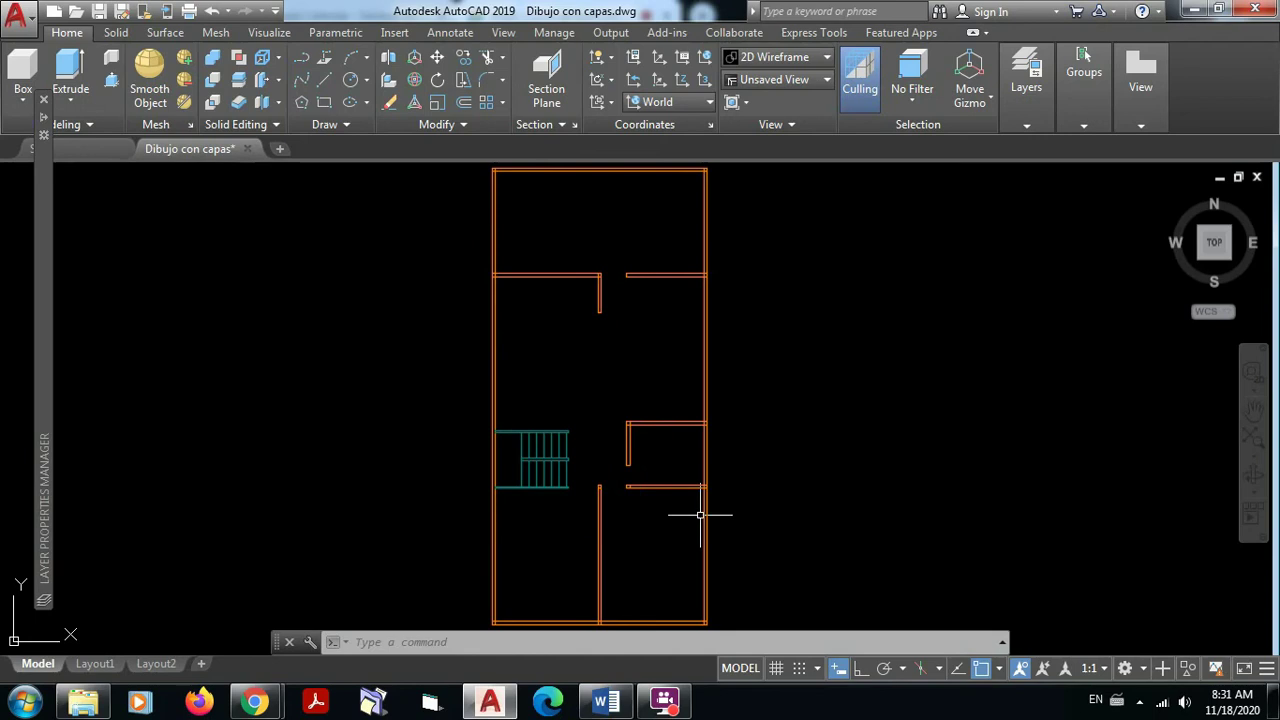
middle_click_drag(571, 591, 603, 473)
scroll(626, 549, "up", 5)
scroll(679, 490, "up", 2)
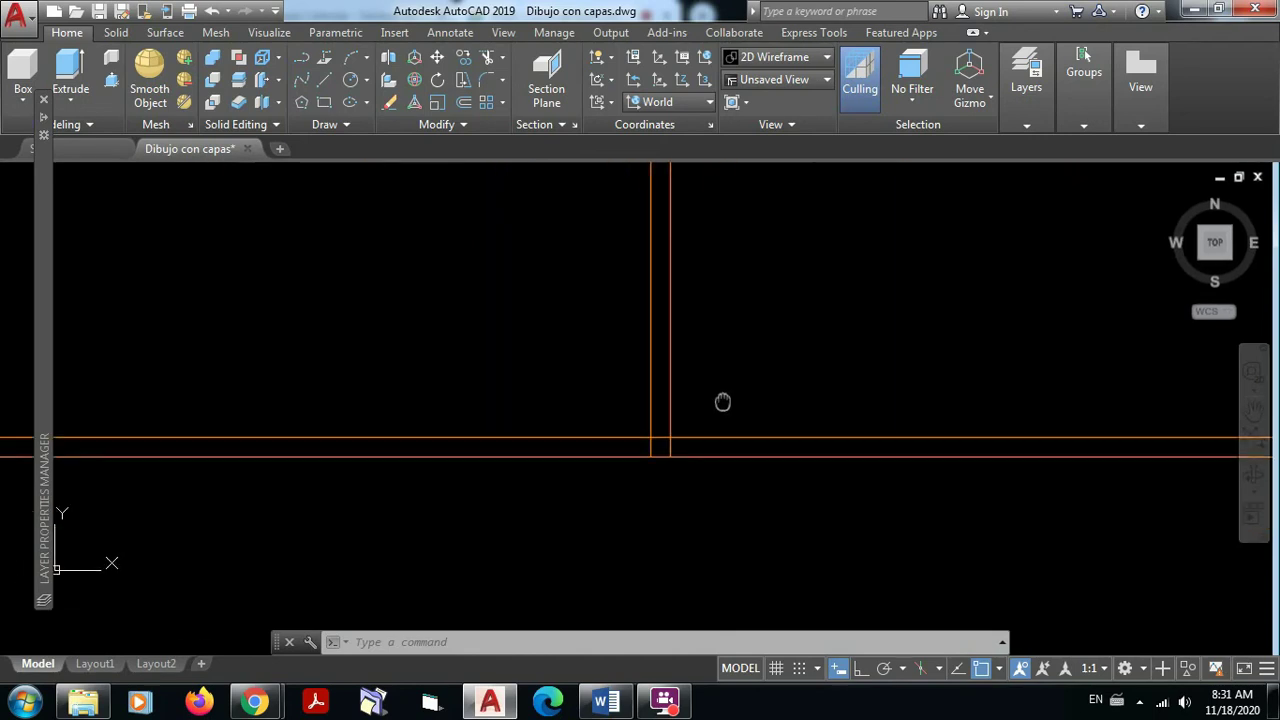
left_click(461, 103)
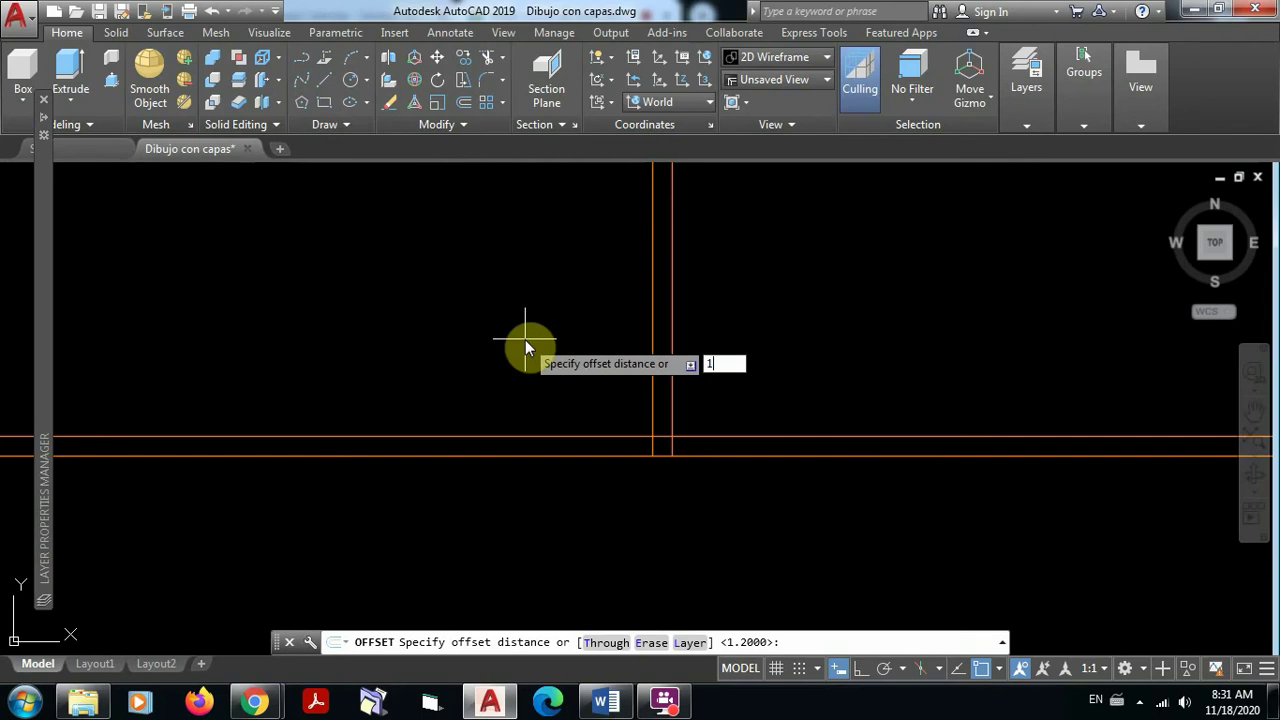
type("1")
key("Return")
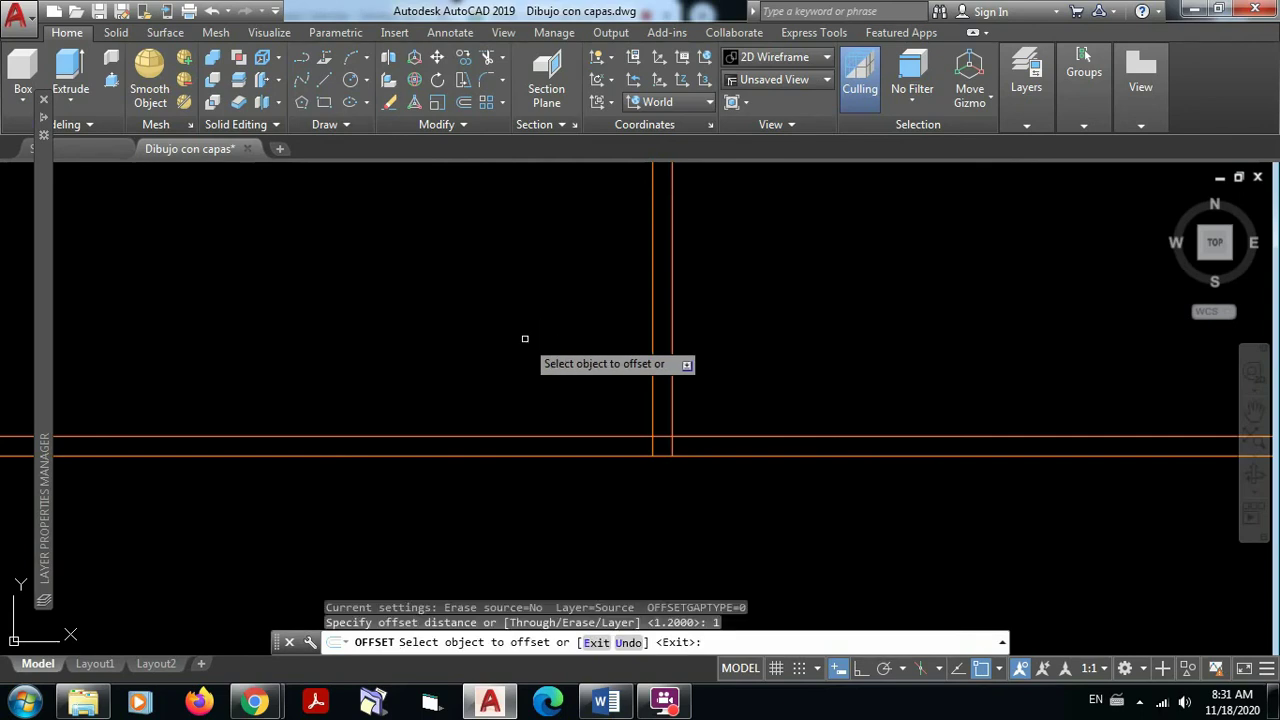
left_click(654, 417)
left_click(551, 423)
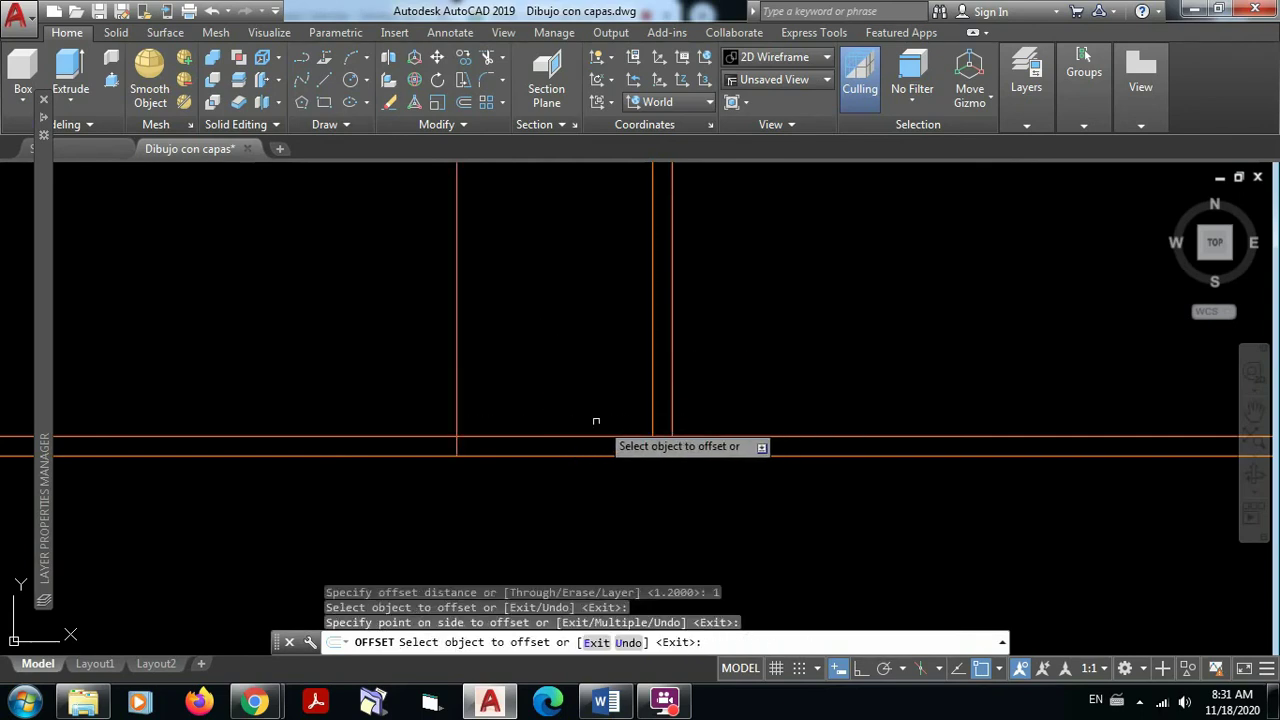
key("Escape")
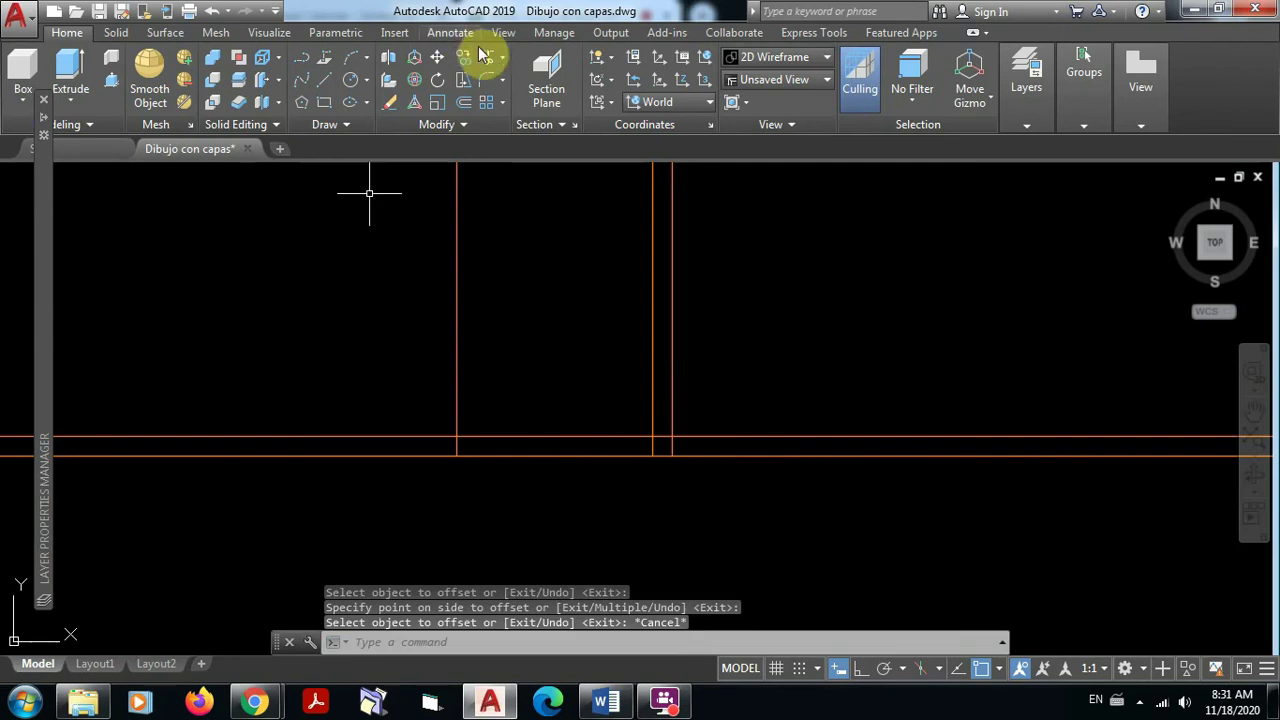
Trim the bottom exterior wall between the offset line and the central wall, and remove the offset line above the wall
type("tr")
key("Return")
left_click(700, 486)
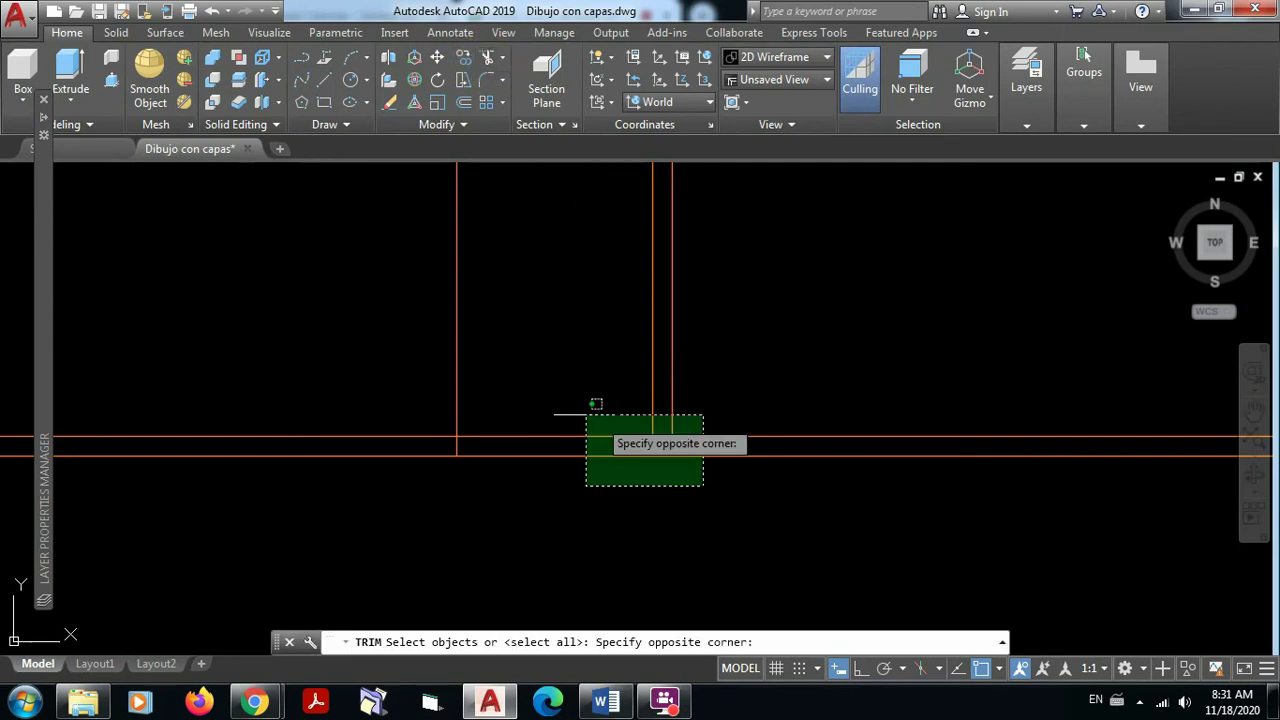
left_click(420, 394)
key("Return")
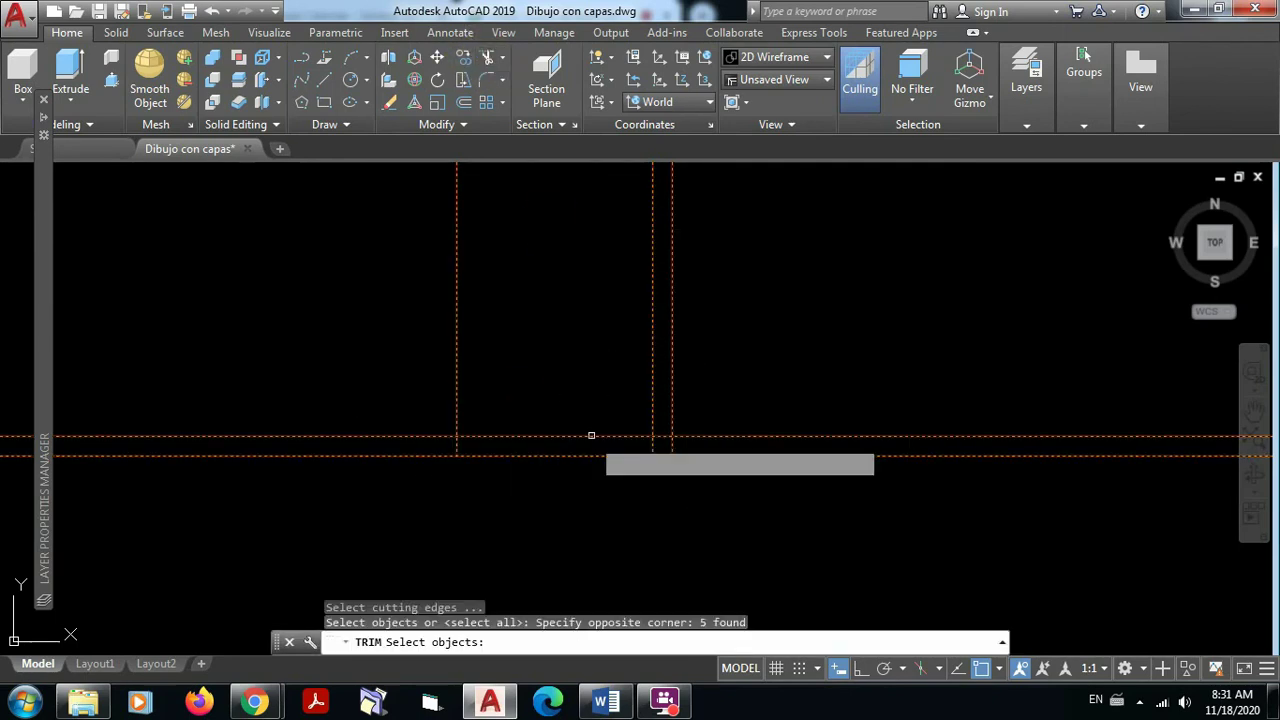
left_click(583, 464)
left_click(551, 406)
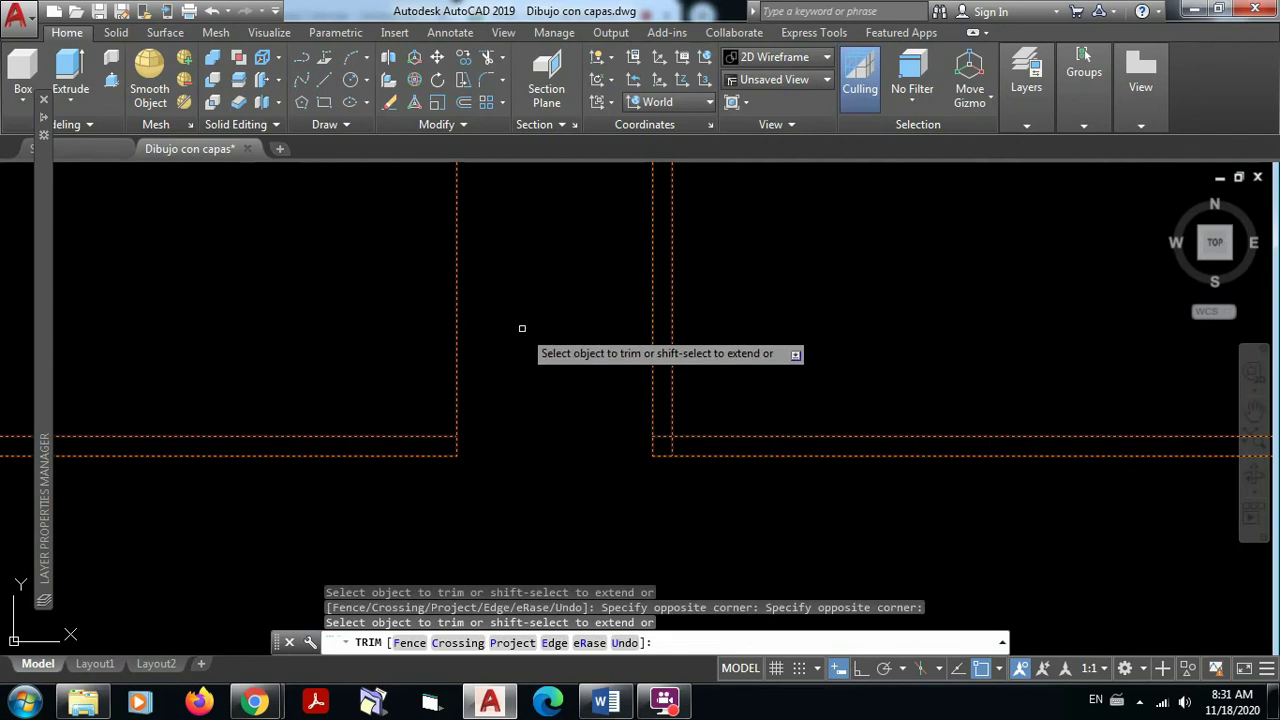
left_click(520, 334)
left_click(371, 294)
key("Escape")
key("Escape")
Save the drawing with the new opening in the bottom exterior wall
scroll(602, 398, "down", 5)
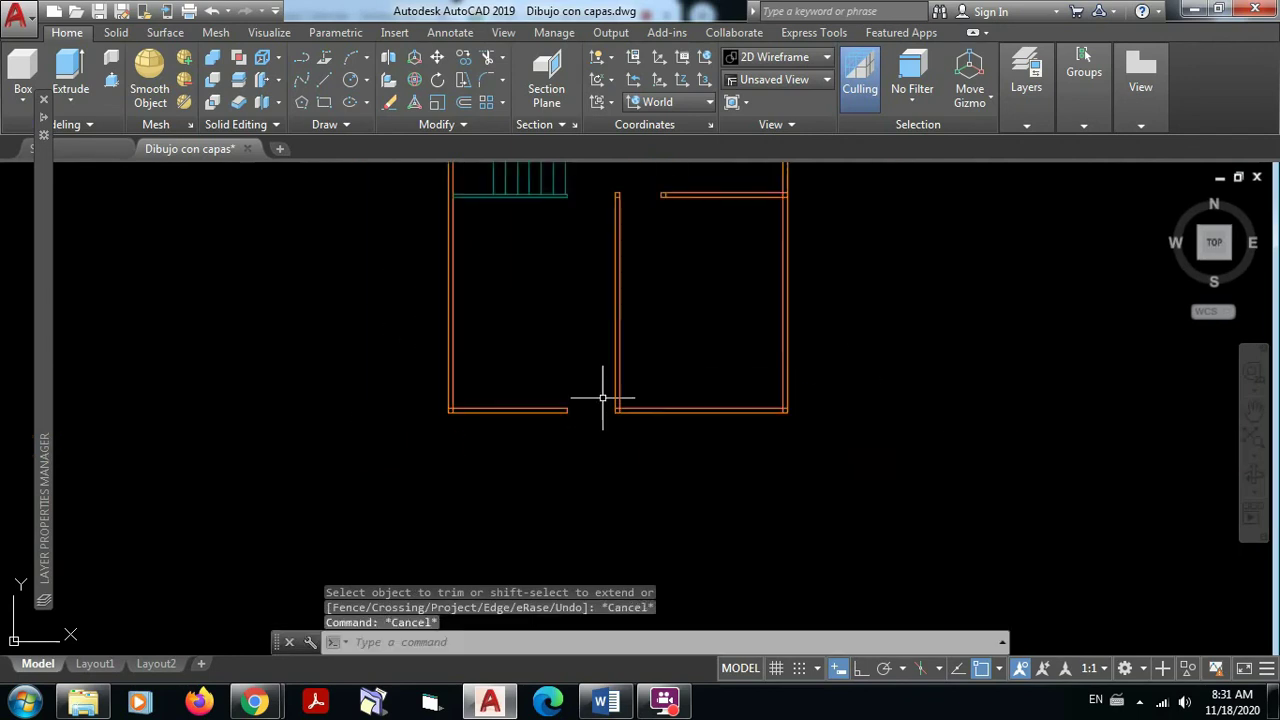
scroll(845, 380, "down", 2)
middle_click_drag(845, 381, 823, 568)
scroll(763, 441, "down", 2)
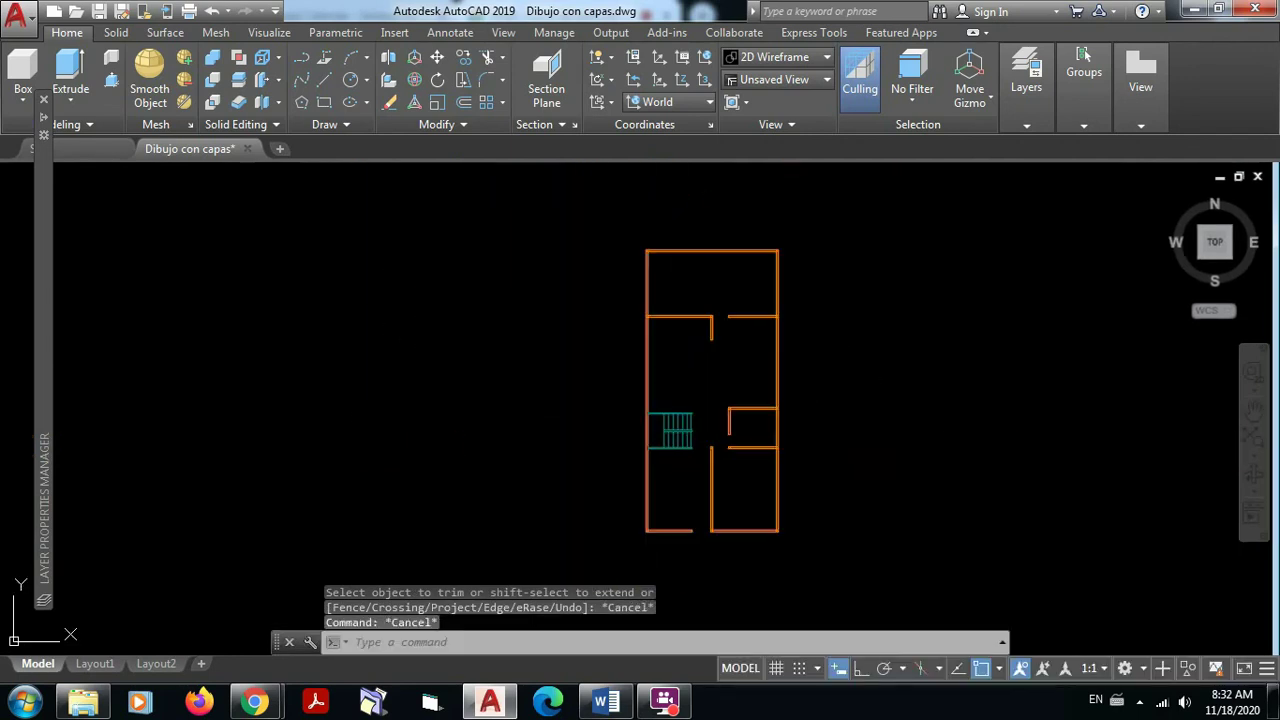
middle_click_drag(758, 440, 663, 429)
scroll(654, 377, "up", 2)
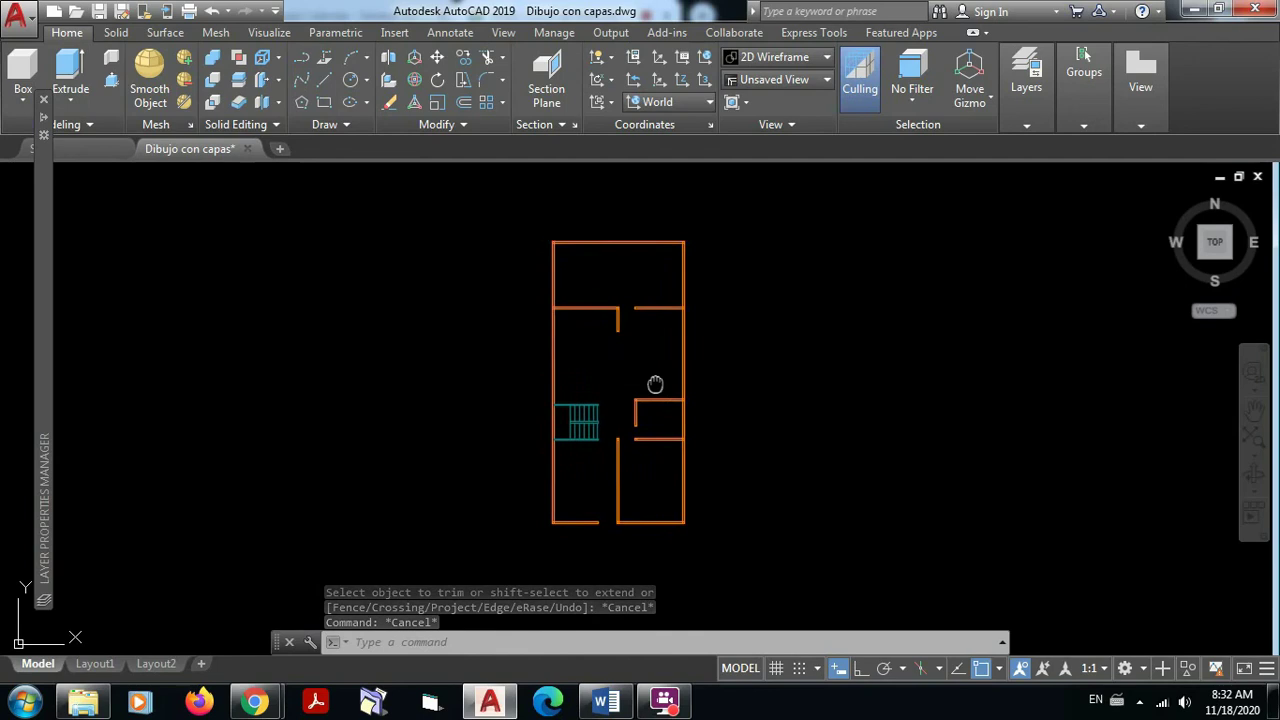
left_click(98, 11)
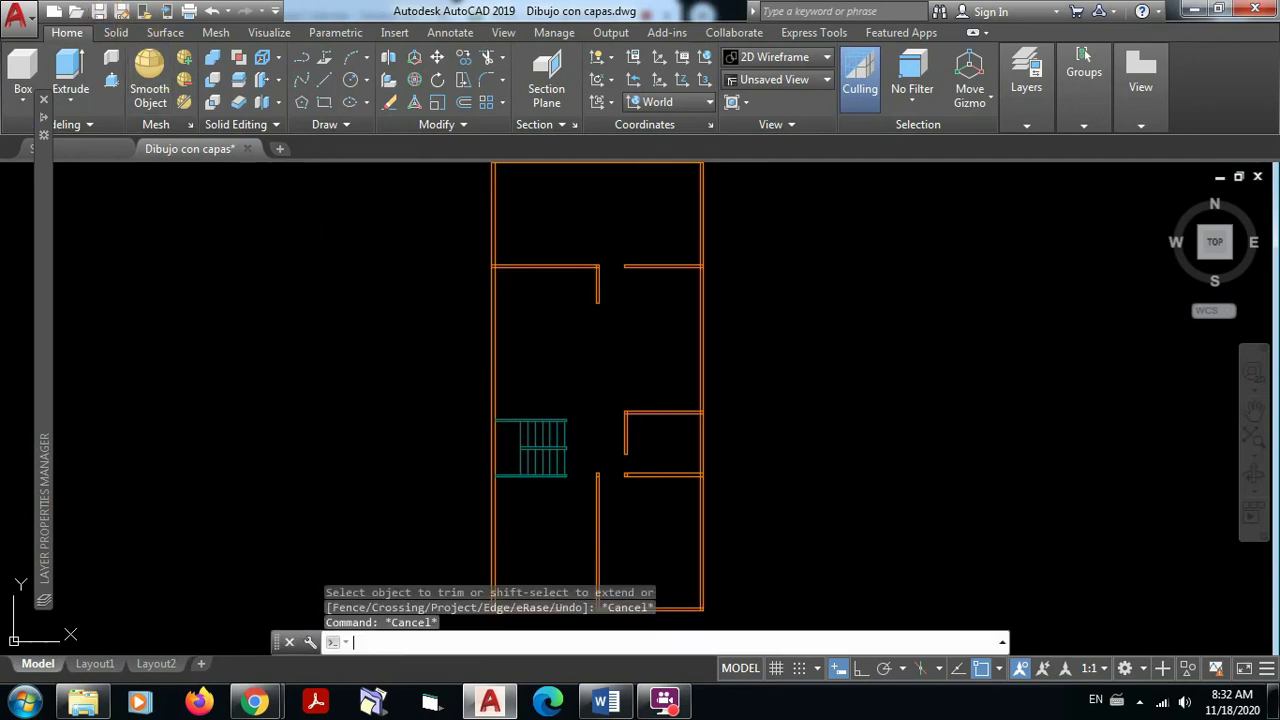
Thaw the A-Ejes and A-Texto layers
scroll(613, 316, "down", 1)
mouse_move(617, 320)
middle_mouse_down()
mouse_move(543, 351)
mouse_move(603, 331)
middle_mouse_up()
scroll(545, 347, "up", 1)
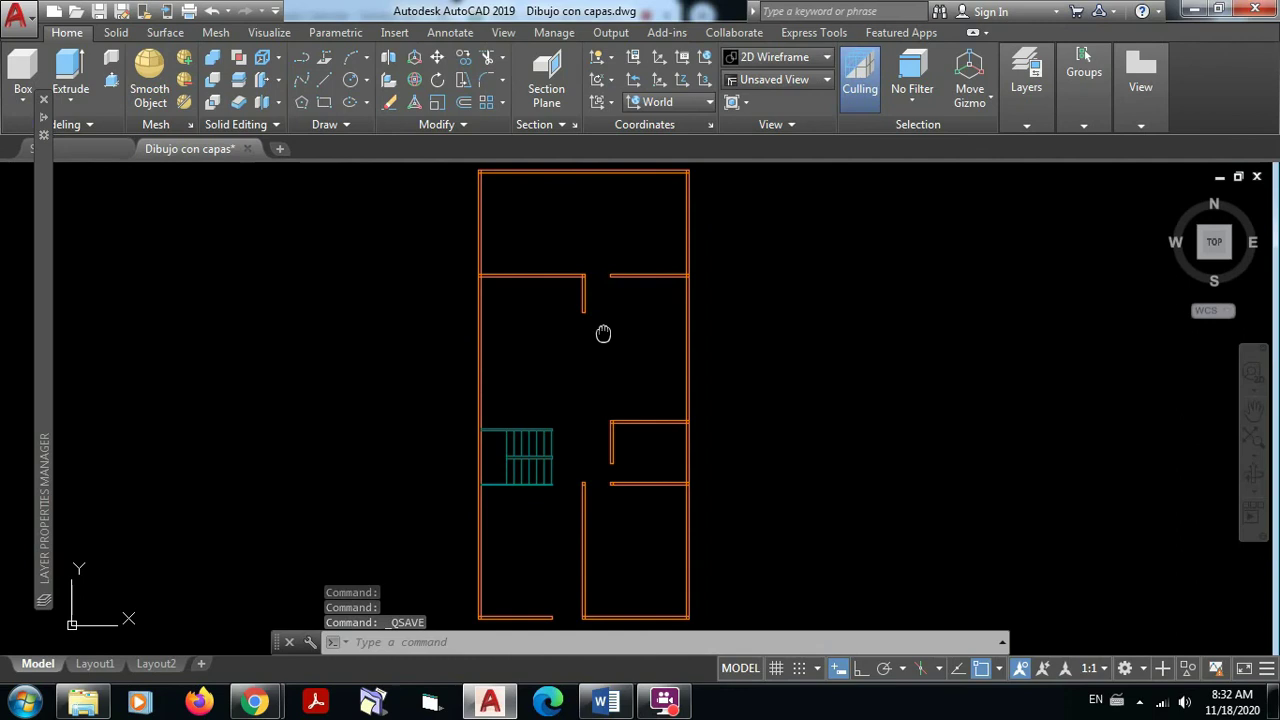
left_click(1027, 126)
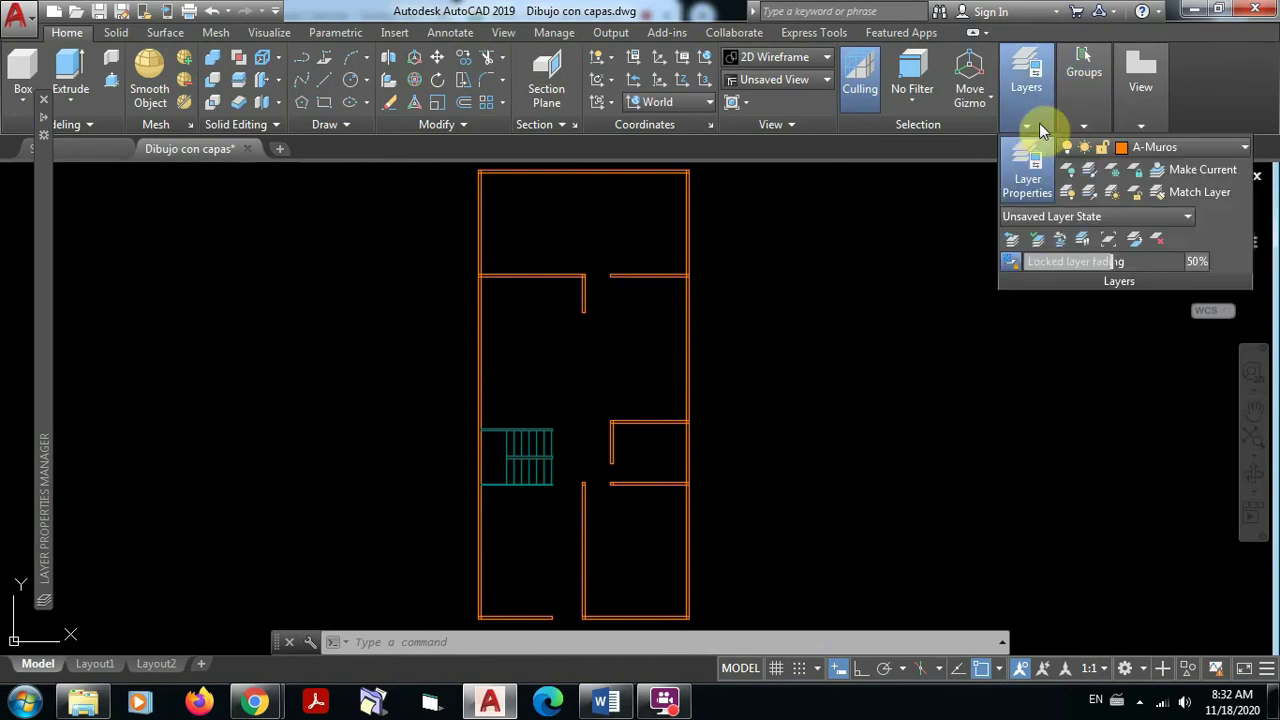
left_click(1240, 152)
left_click(1090, 192)
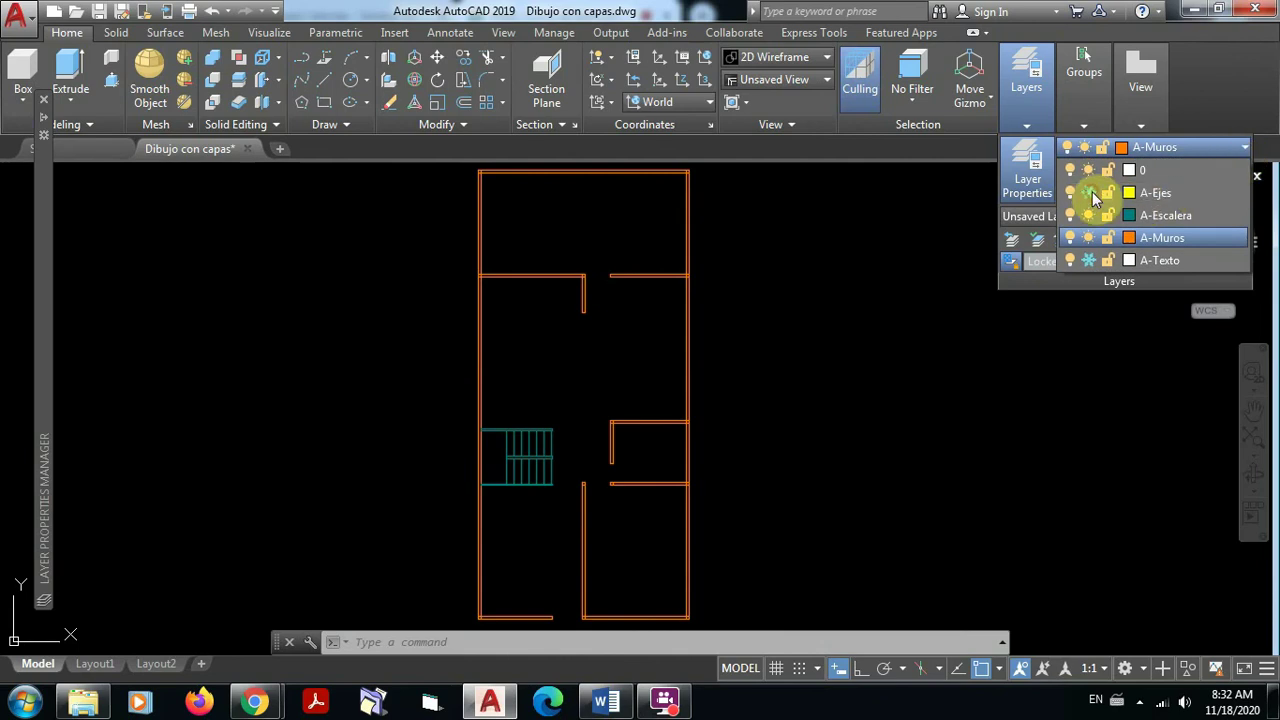
left_click(1089, 260)
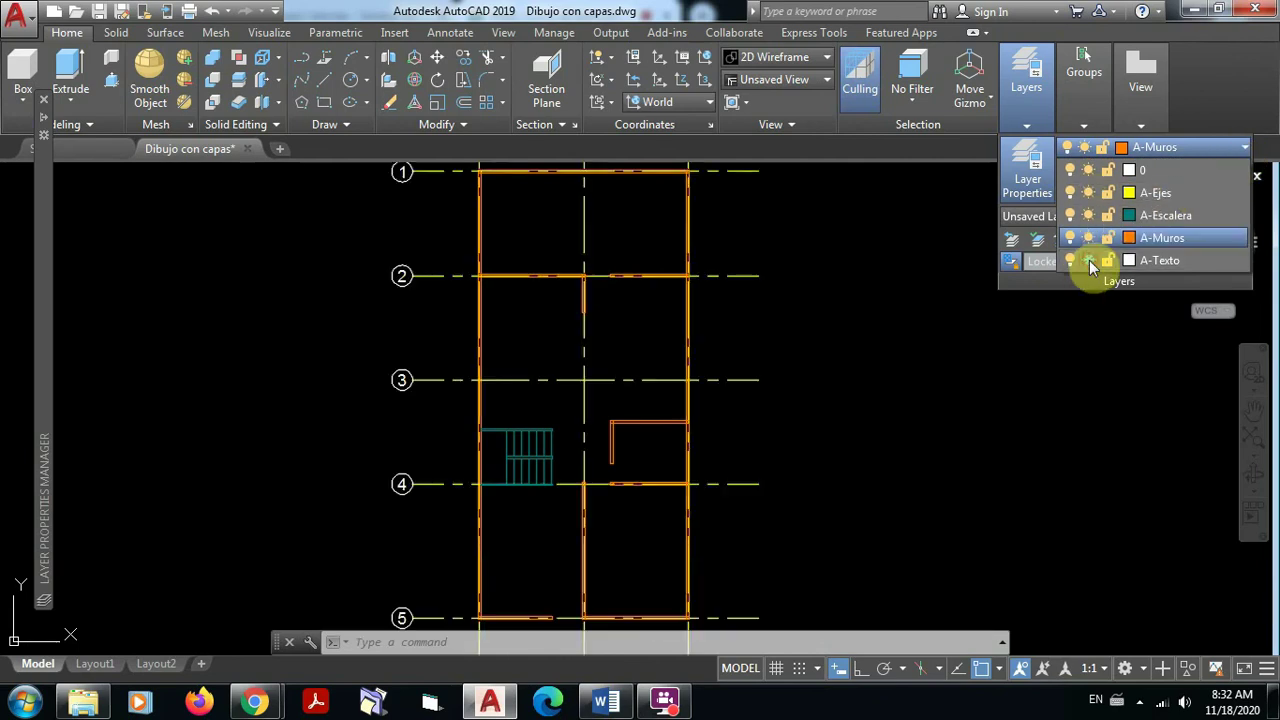
left_click(851, 367)
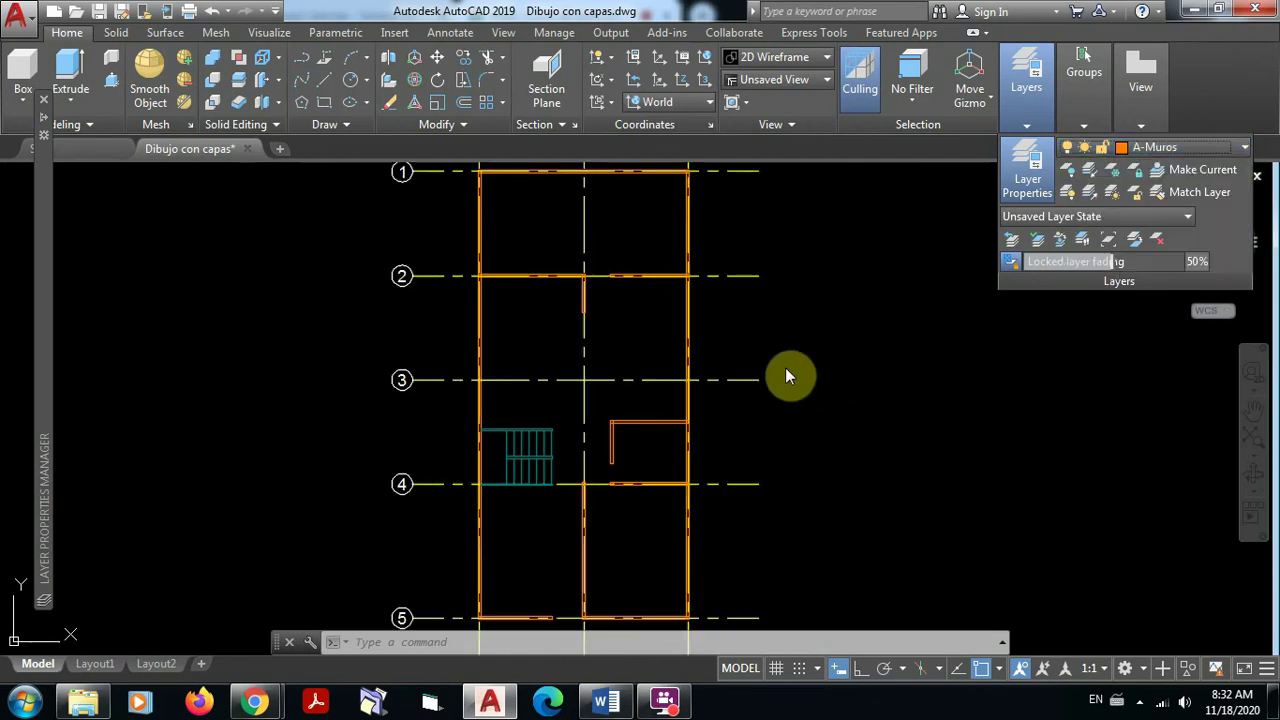
Save the drawing and switch to the Google Meet call in Chrome
scroll(861, 308, "down", 2)
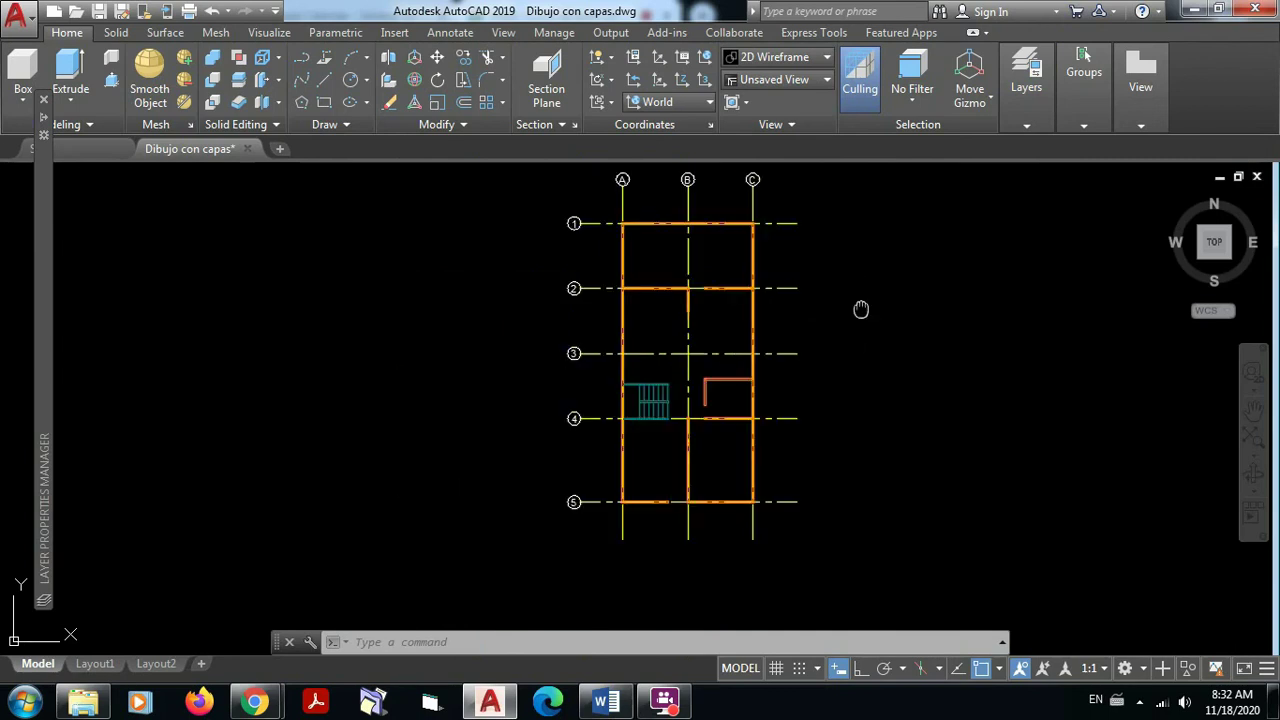
middle_click_drag(860, 297, 790, 334)
scroll(808, 350, "down", 1)
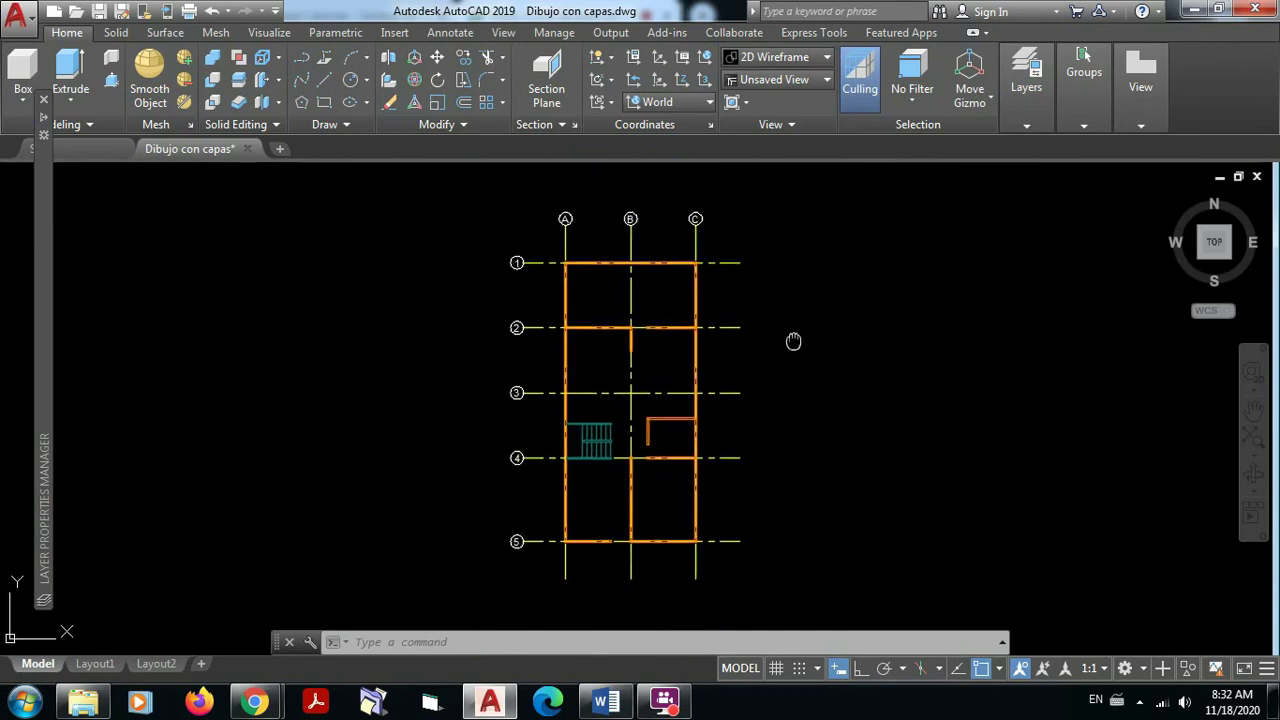
left_click(102, 13)
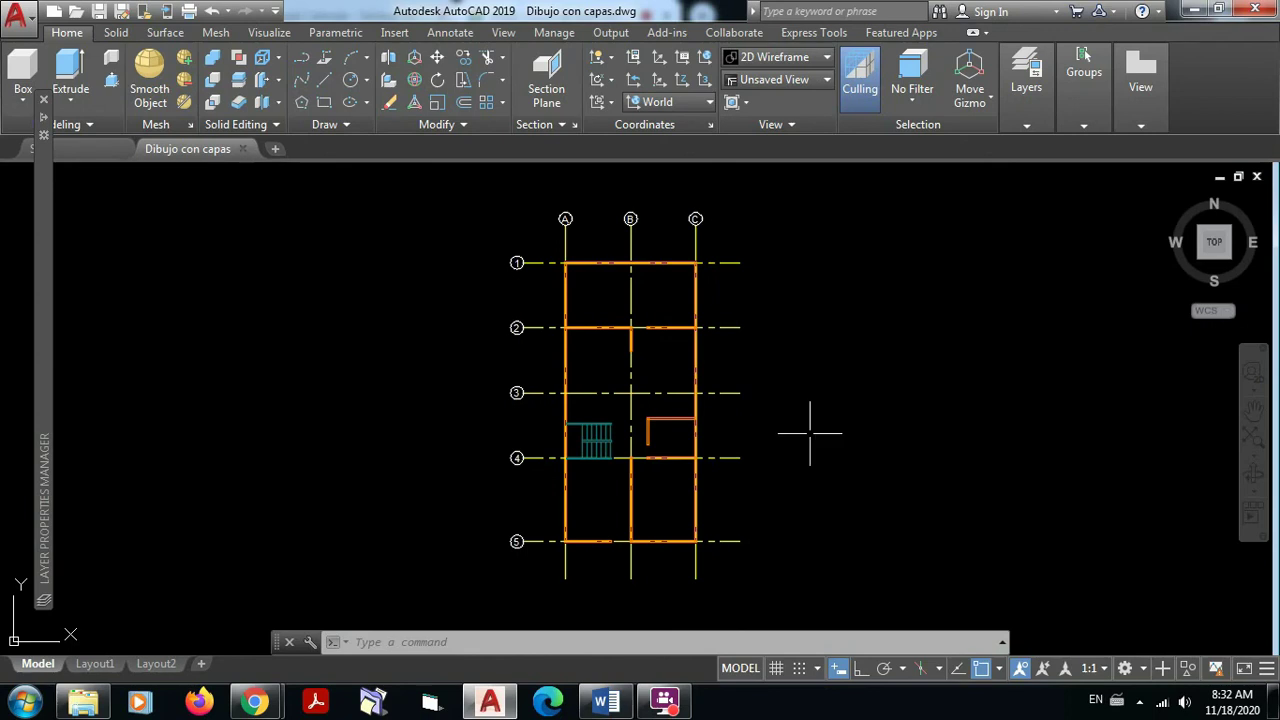
mouse_move(265, 697)
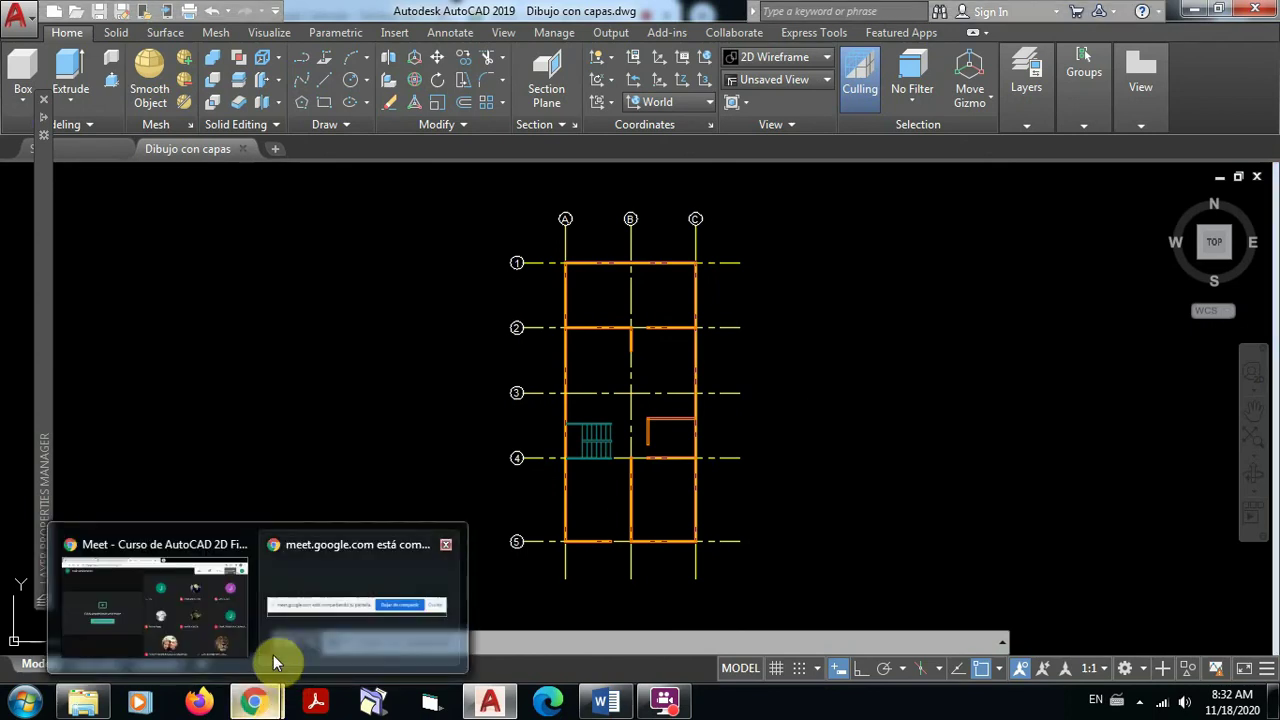
left_click(182, 649)
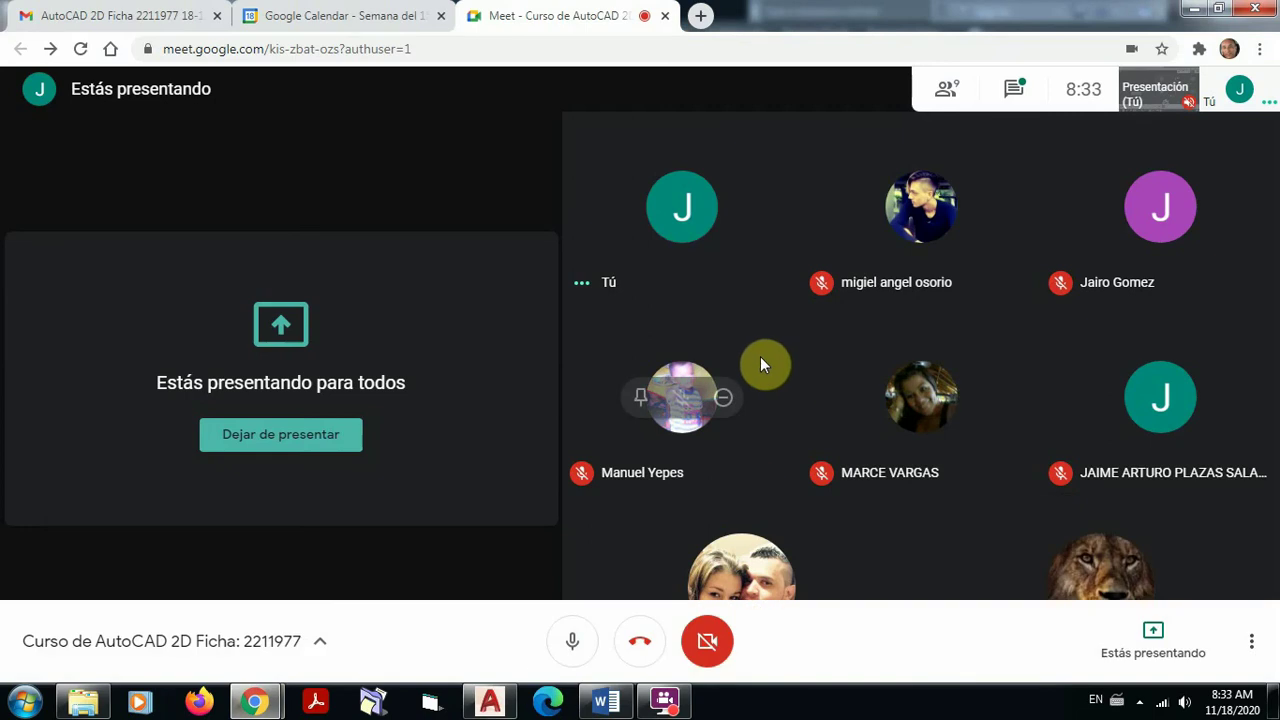
left_click(491, 703)
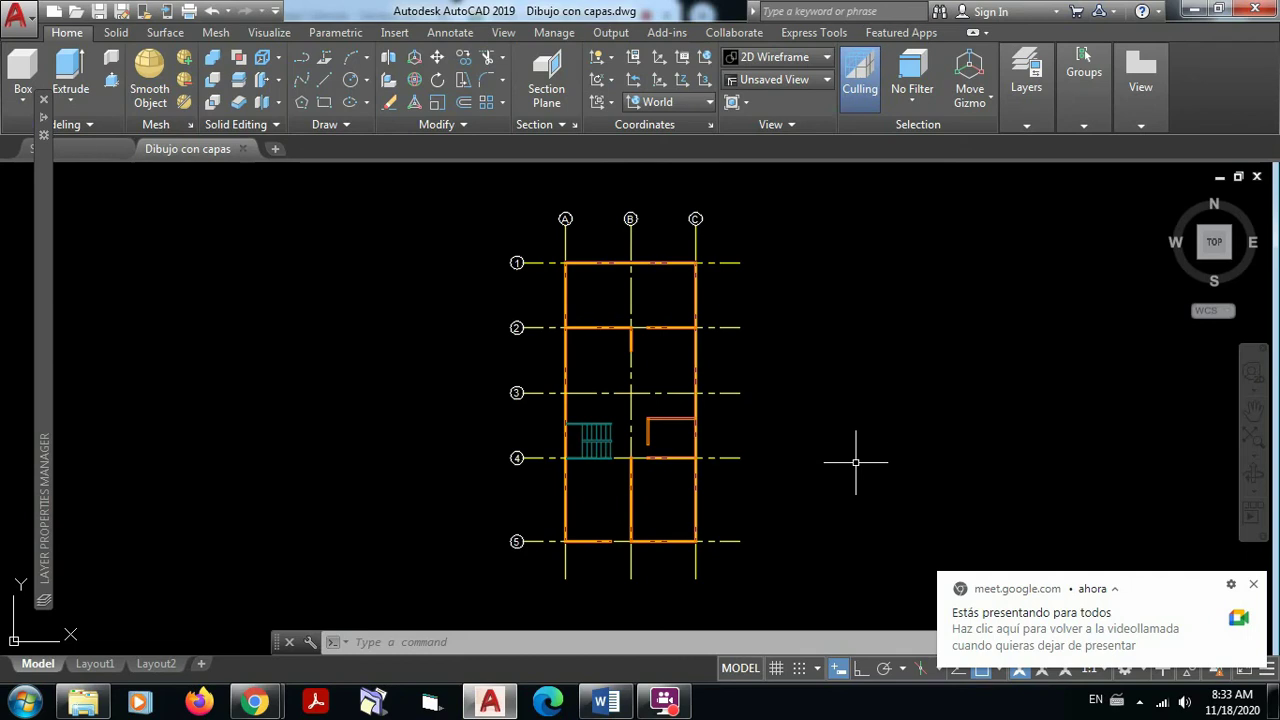
left_click(1256, 586)
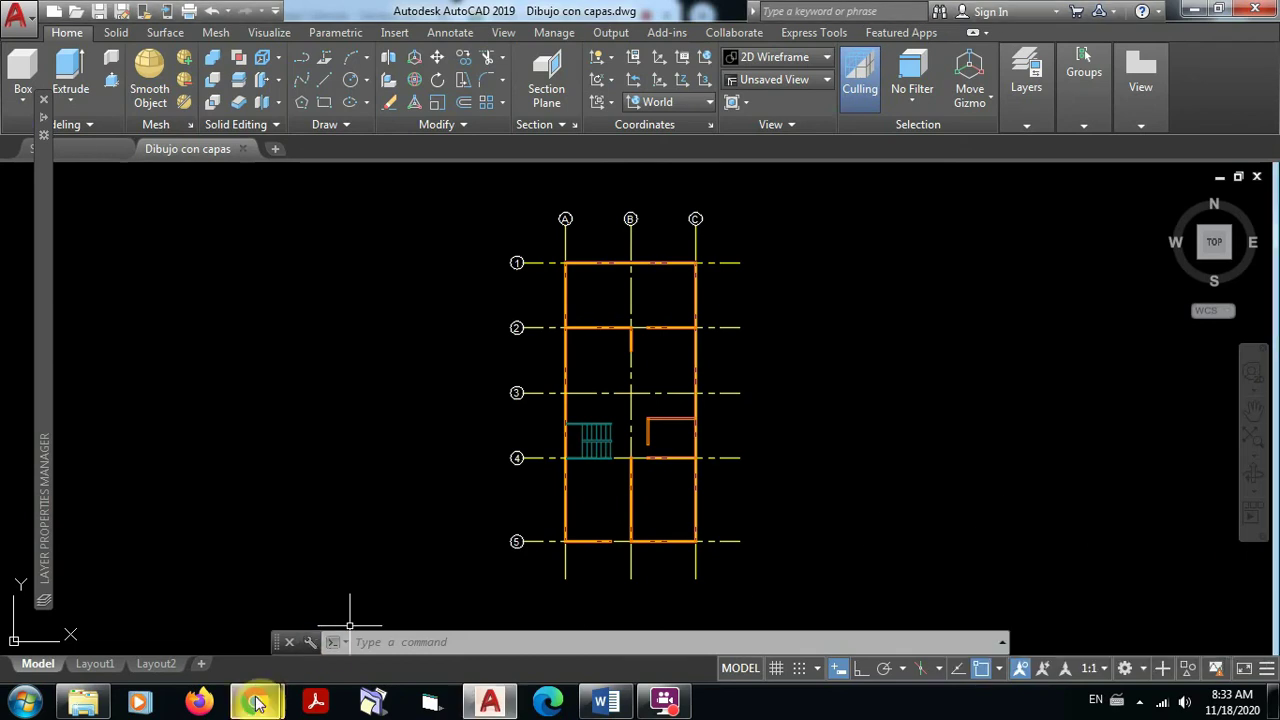
mouse_move(257, 703)
left_click(195, 645)
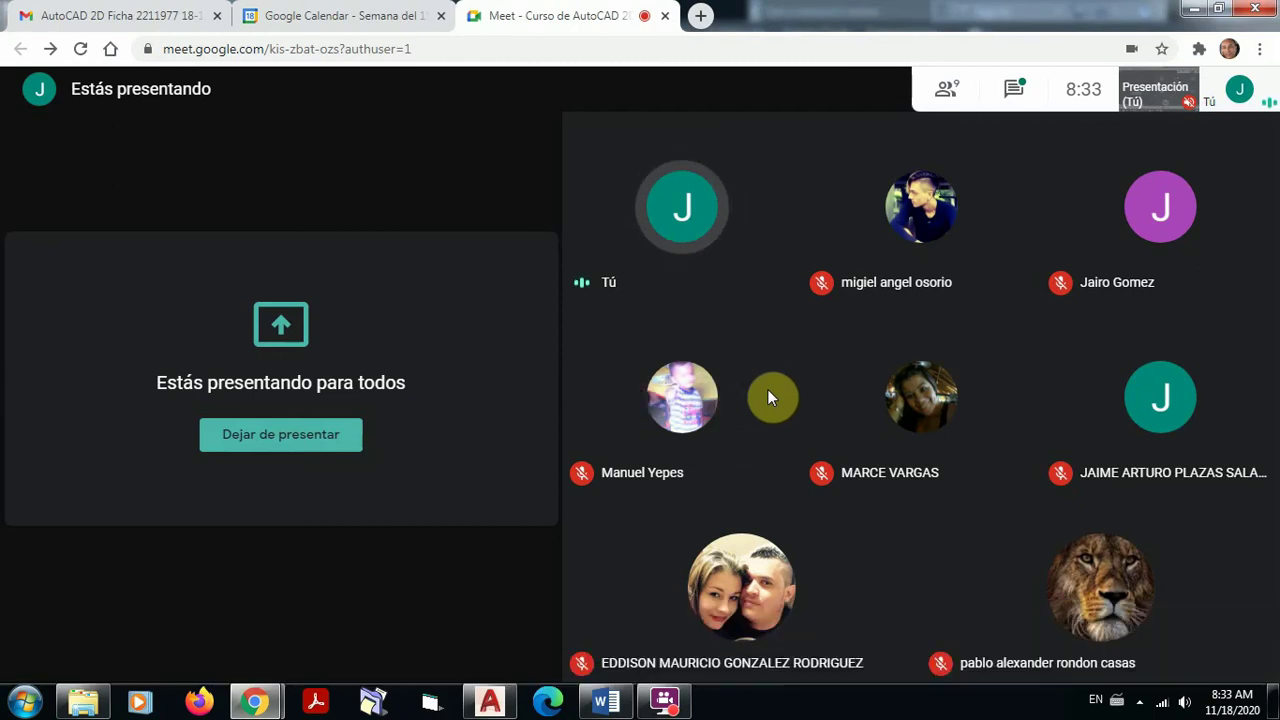
Copy the attendance form link from the open Gmail message and send it in the Google Meet chat
left_click(110, 15)
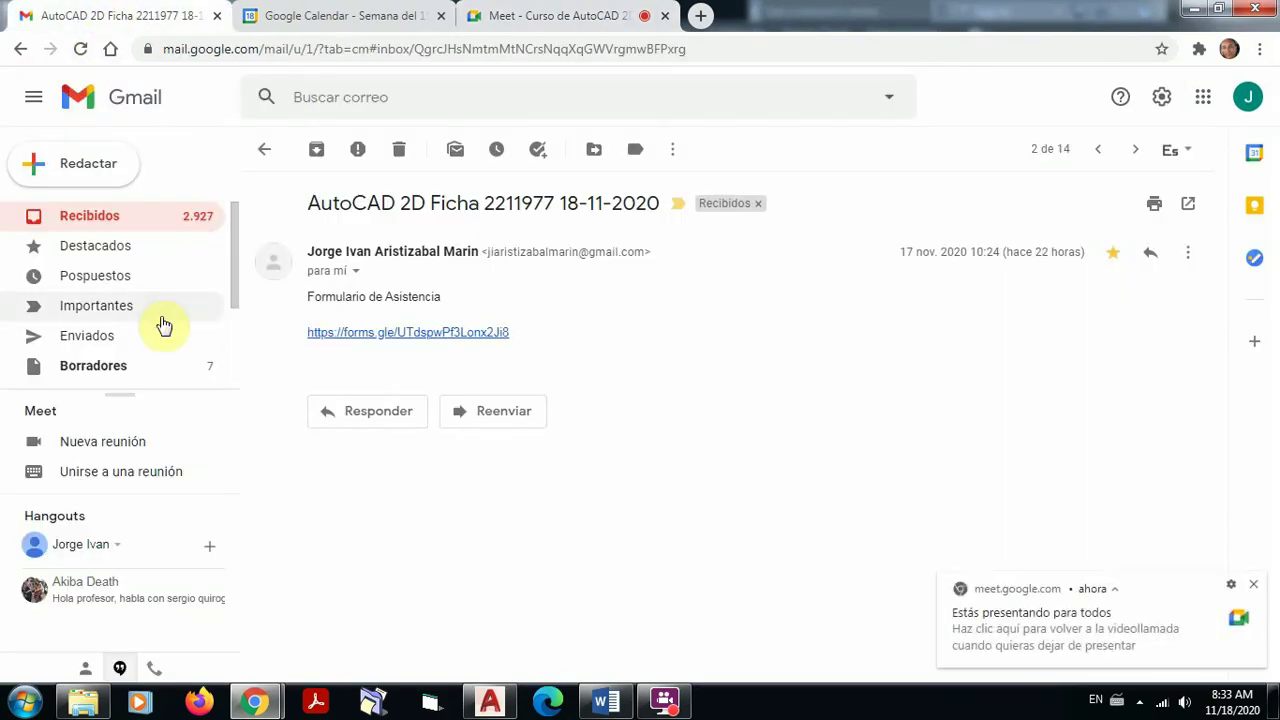
left_click_drag(485, 340, 312, 328)
key("ctrl+c")
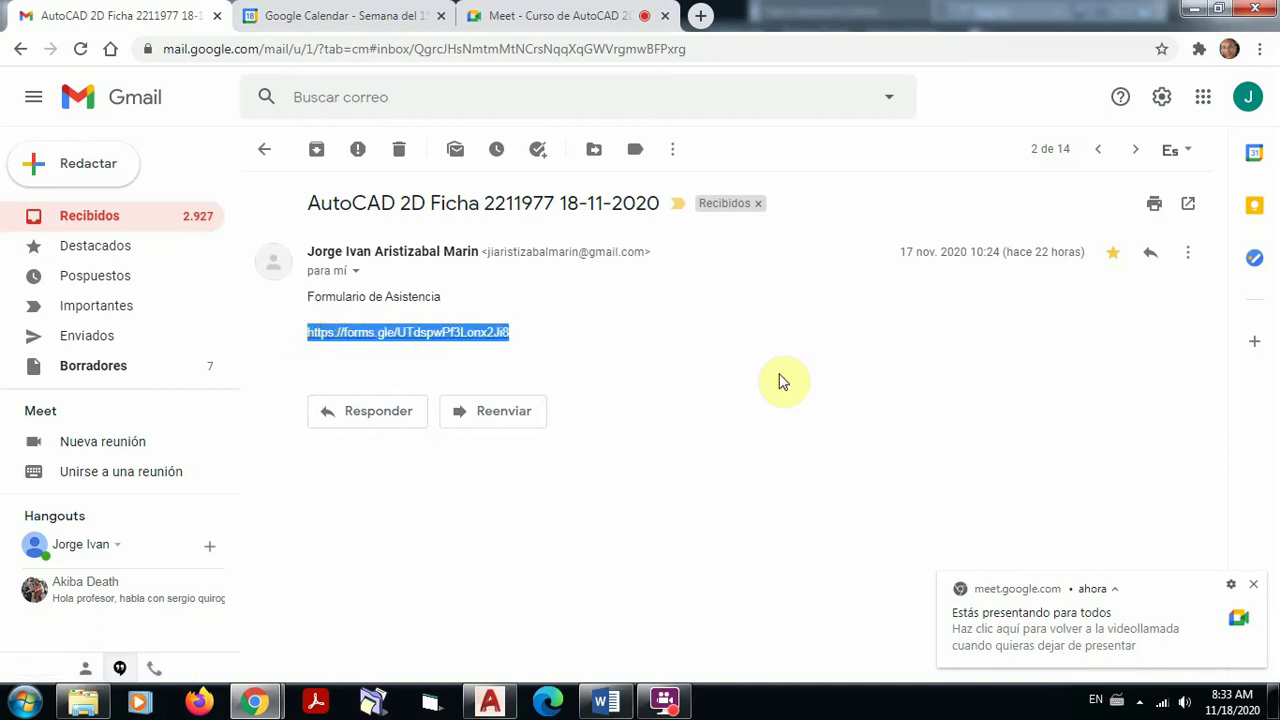
left_click(586, 15)
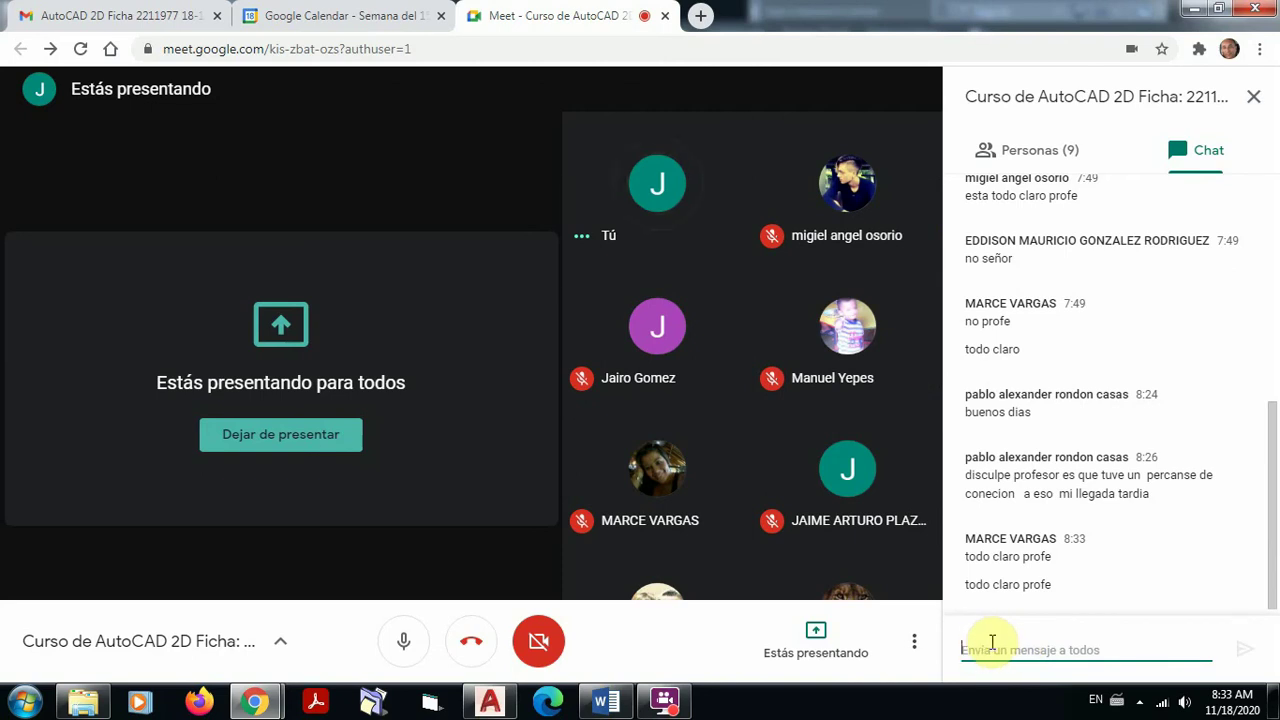
key("ctrl+v")
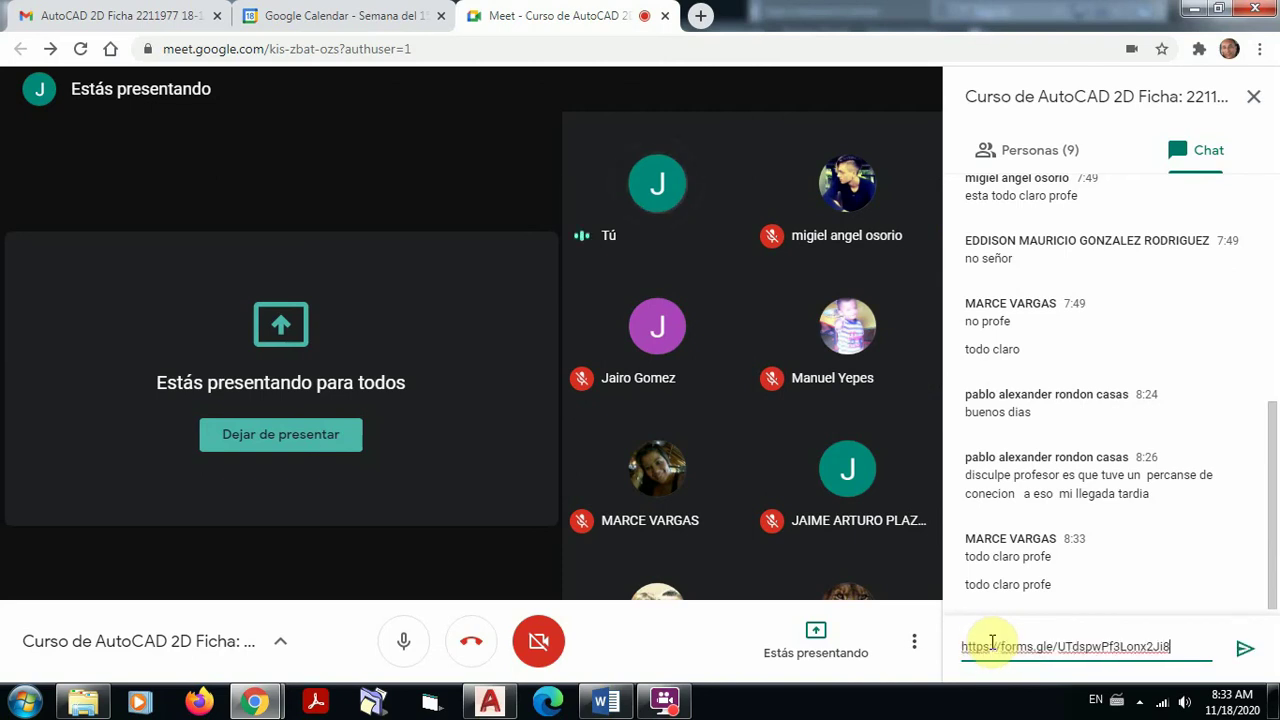
left_click(1241, 654)
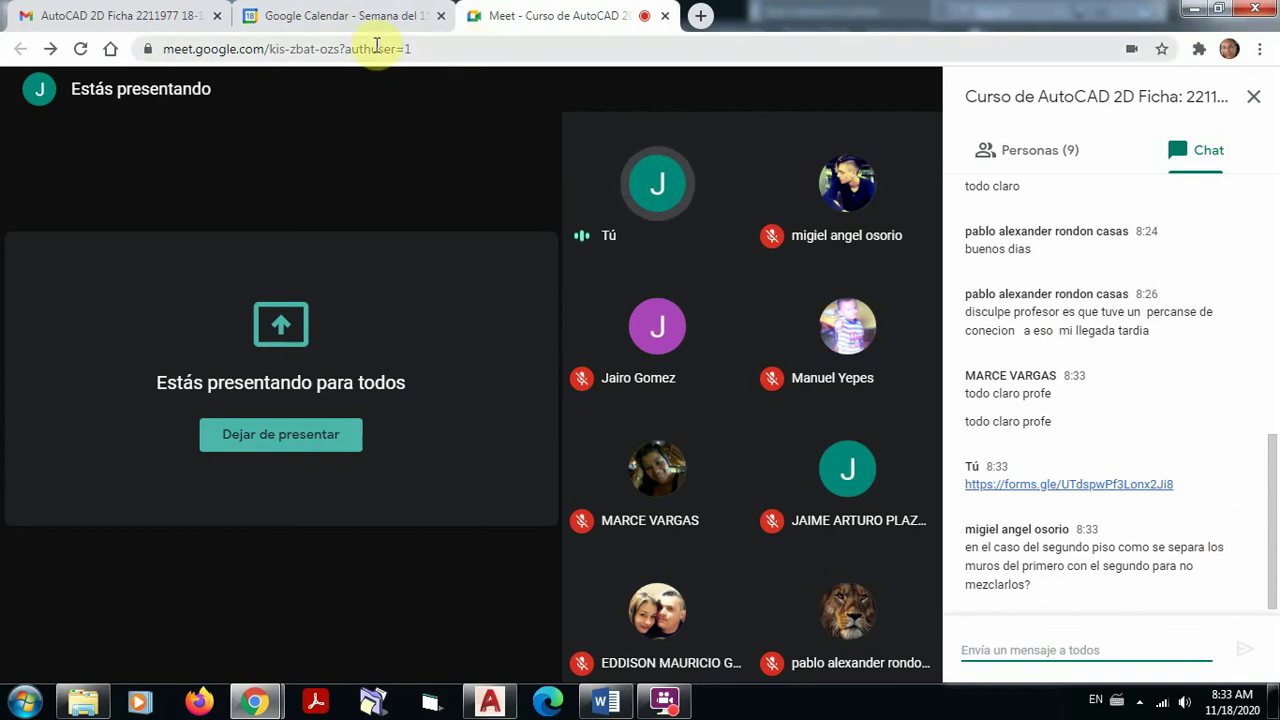
Switch to the AutoCAD drawing and dismiss the Google Meet presenting notification
left_click(490, 702)
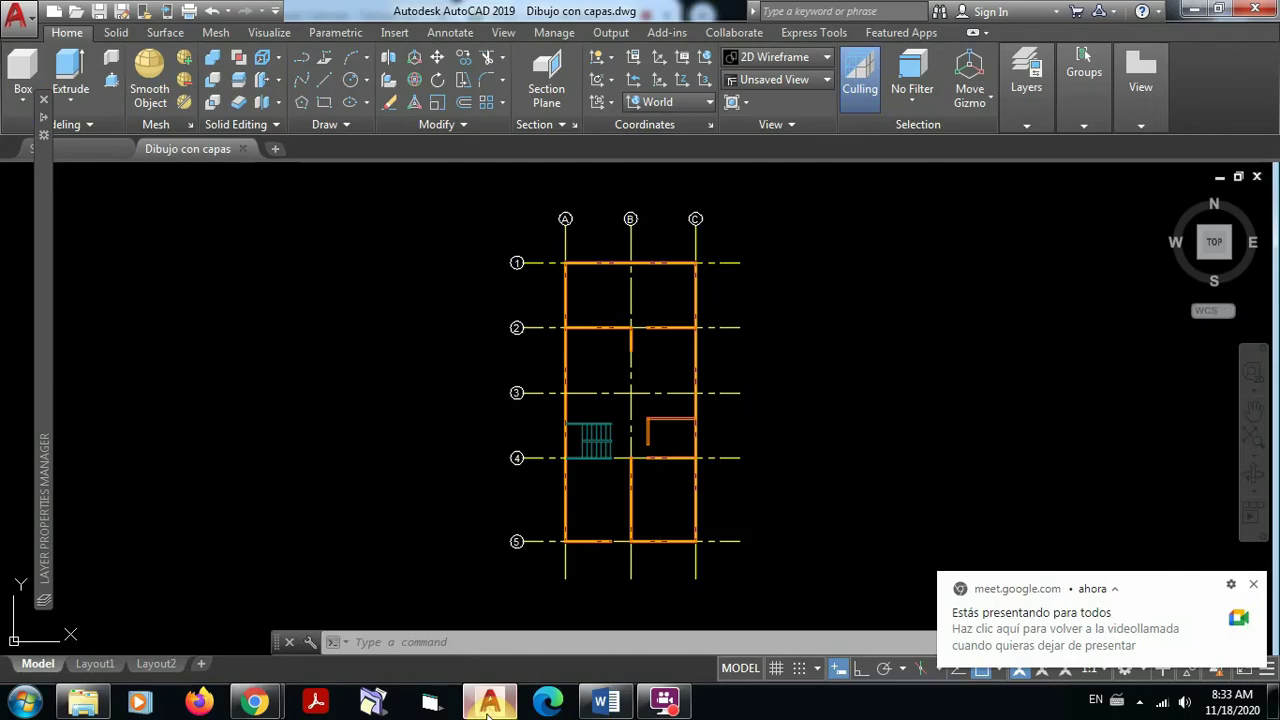
left_click(1257, 587)
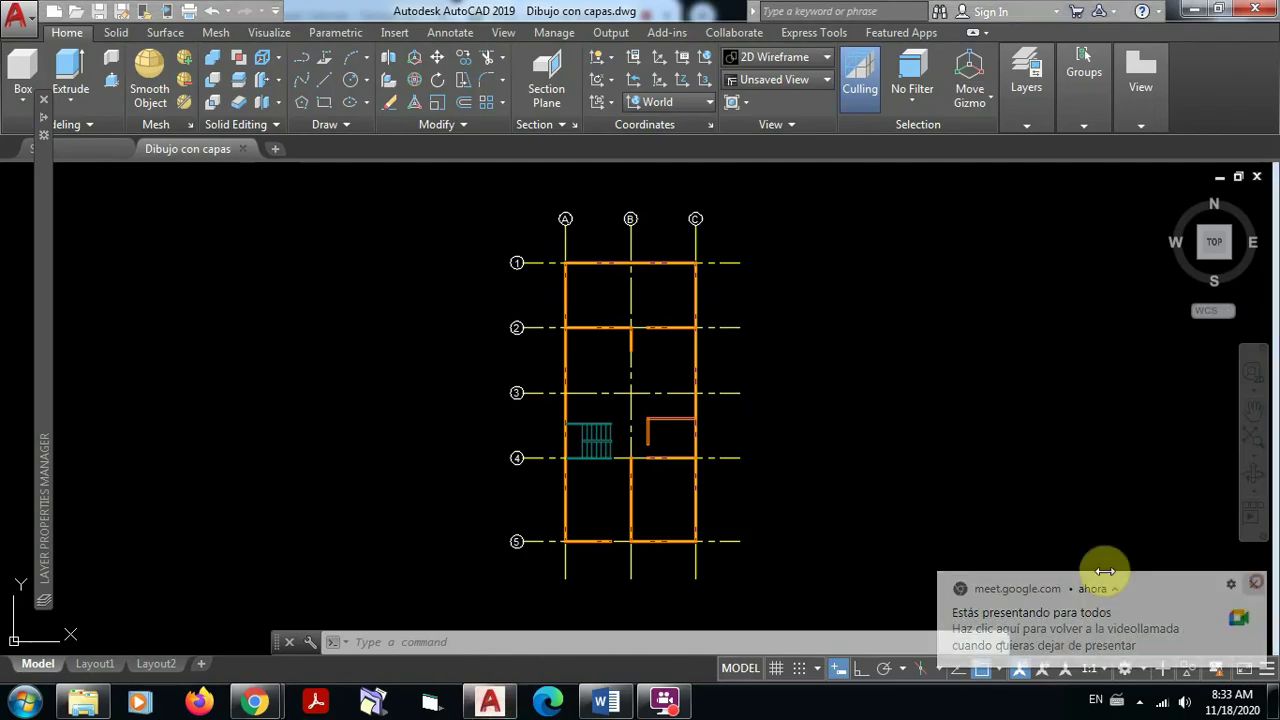
middle_click_drag(768, 343, 637, 345)
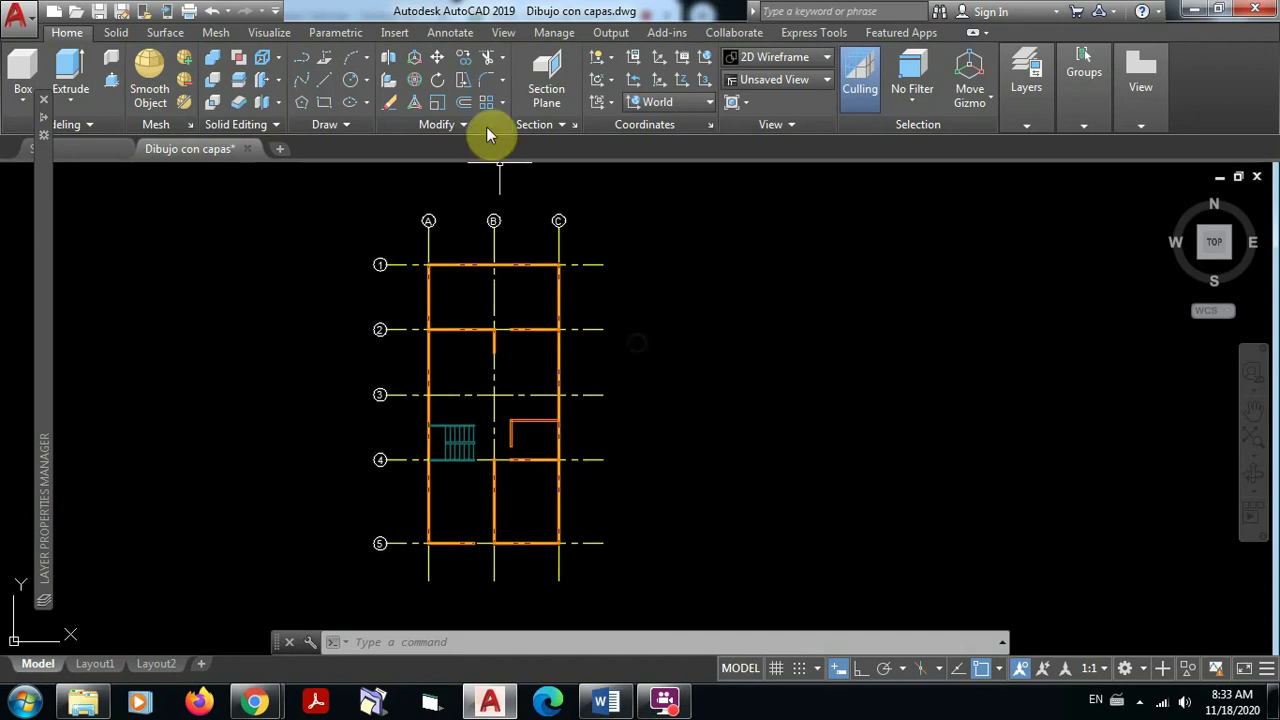
Copy the entire floor plan, with its axes and labels, about 19 units to the right of the original
left_click(460, 57)
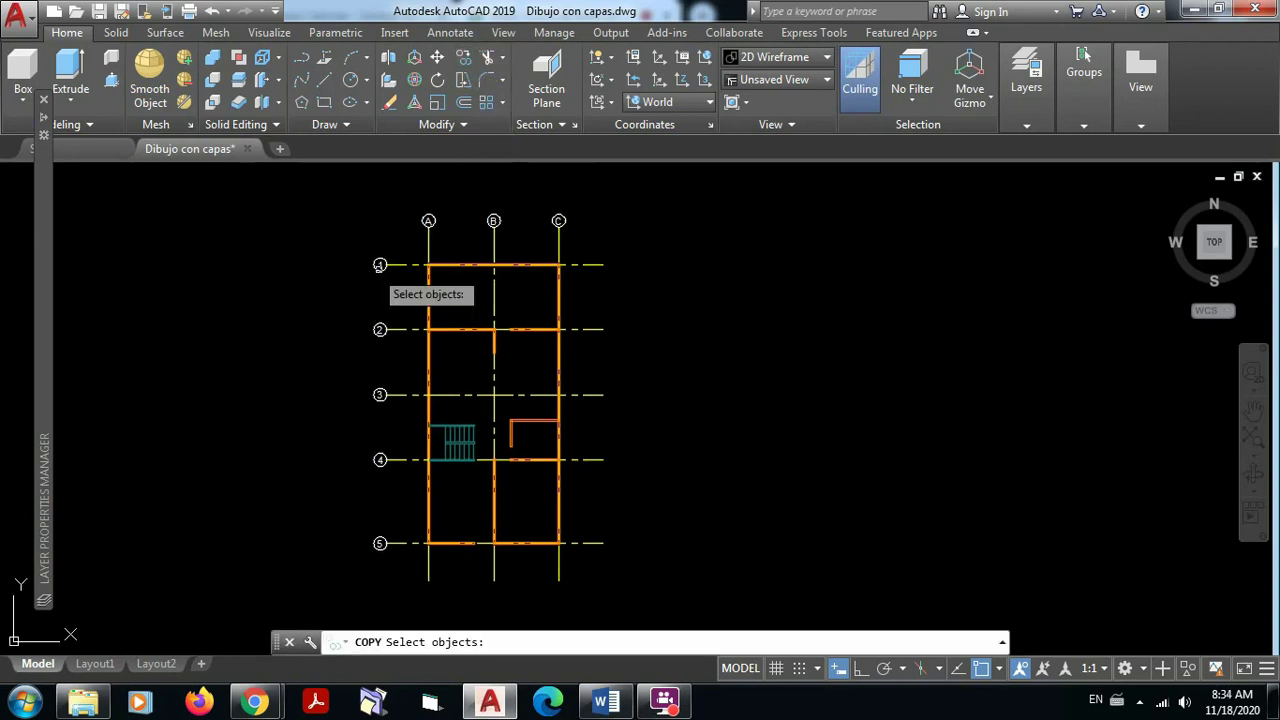
left_click(322, 194)
left_click(674, 612)
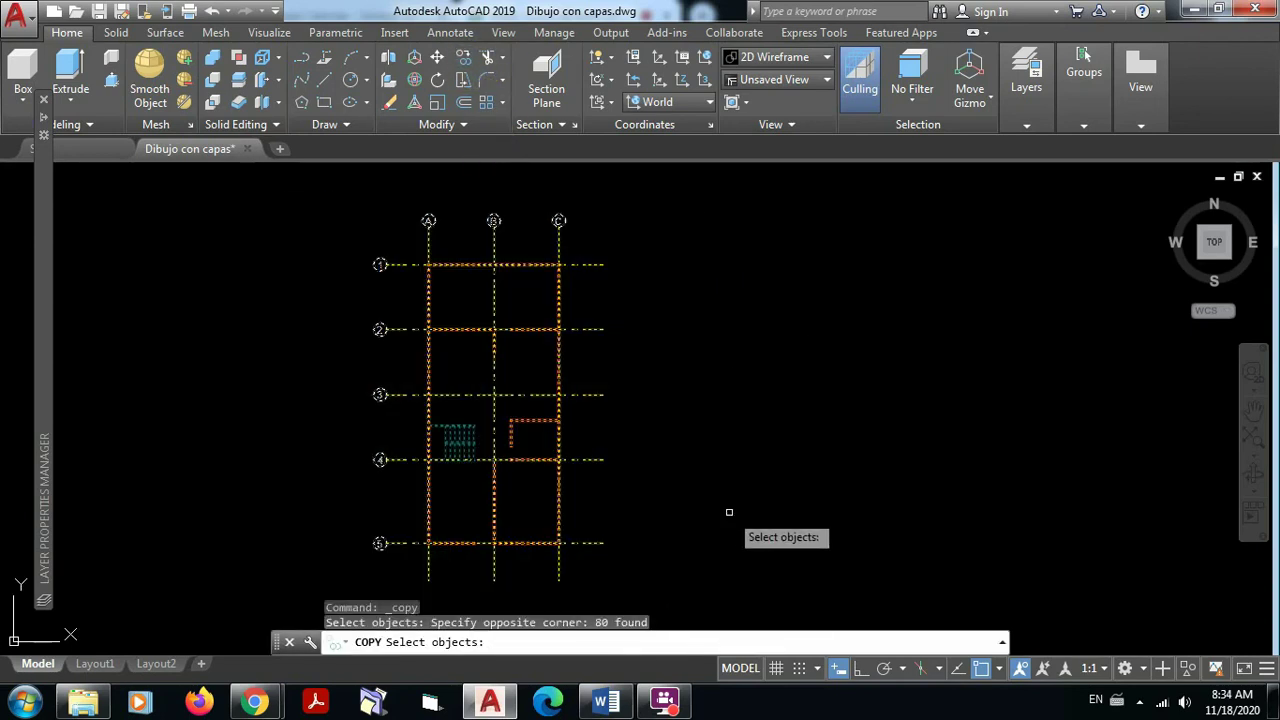
key("Return")
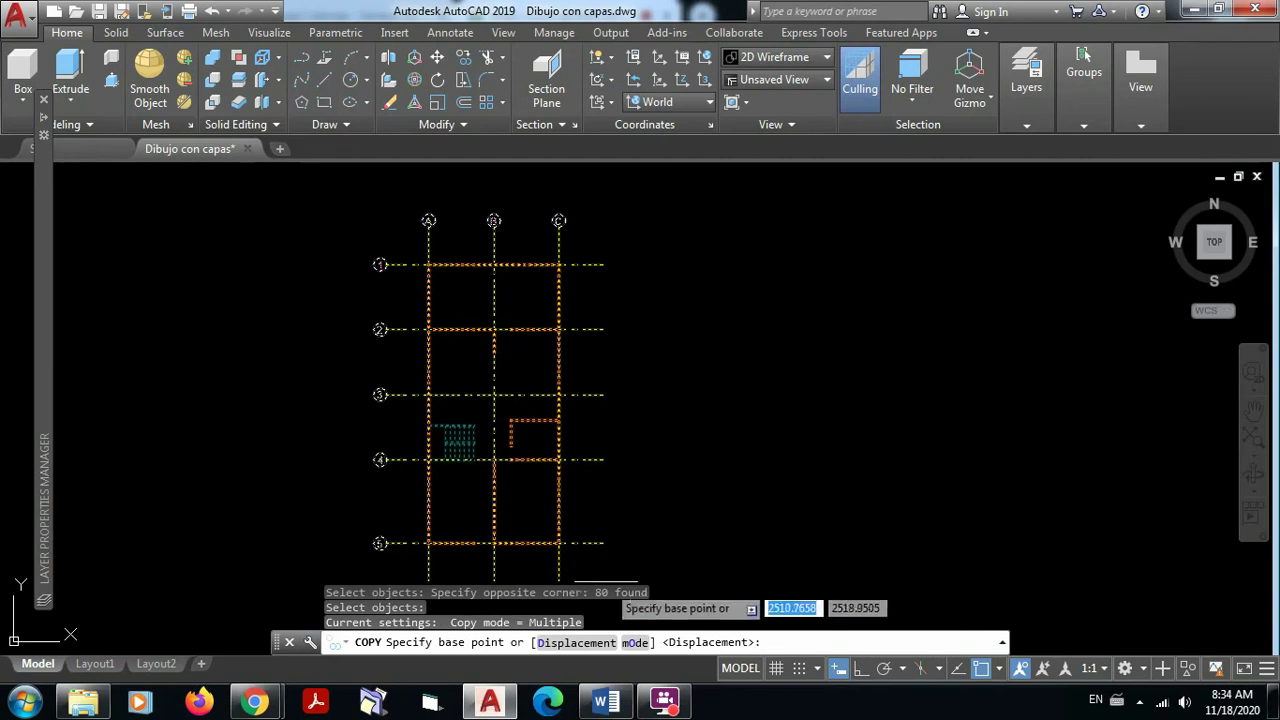
left_click(612, 577)
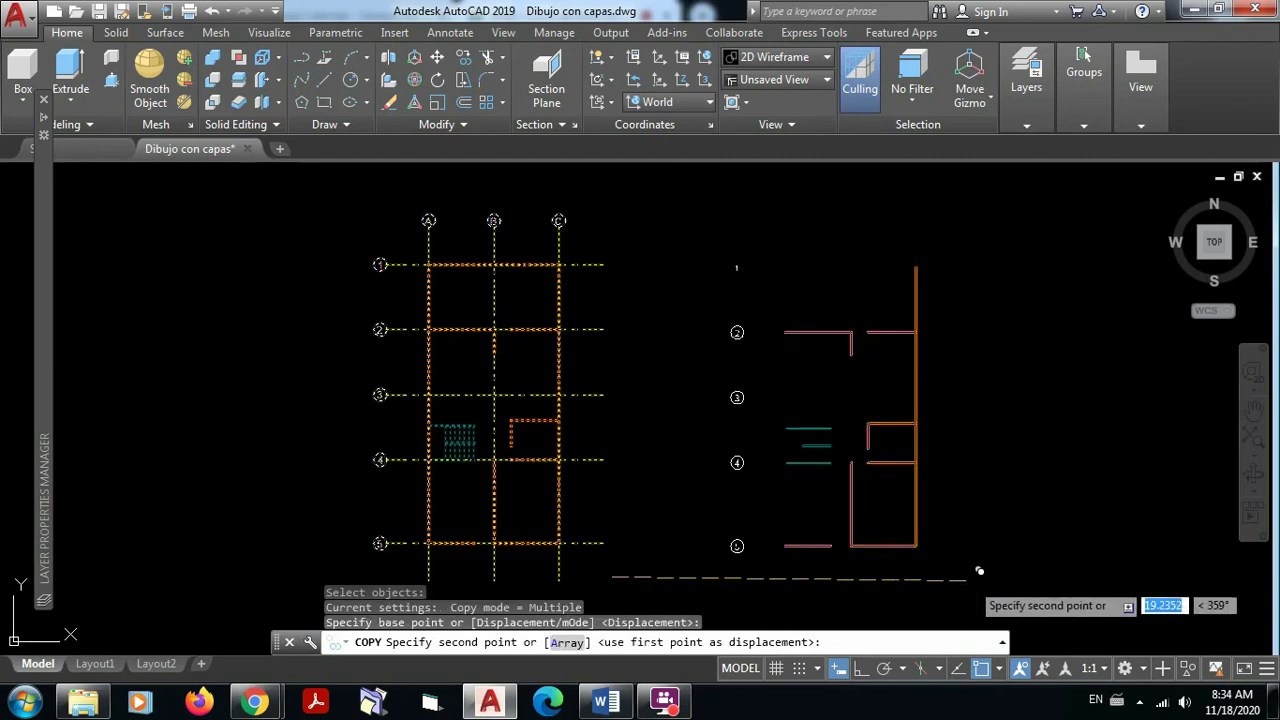
left_click(972, 566)
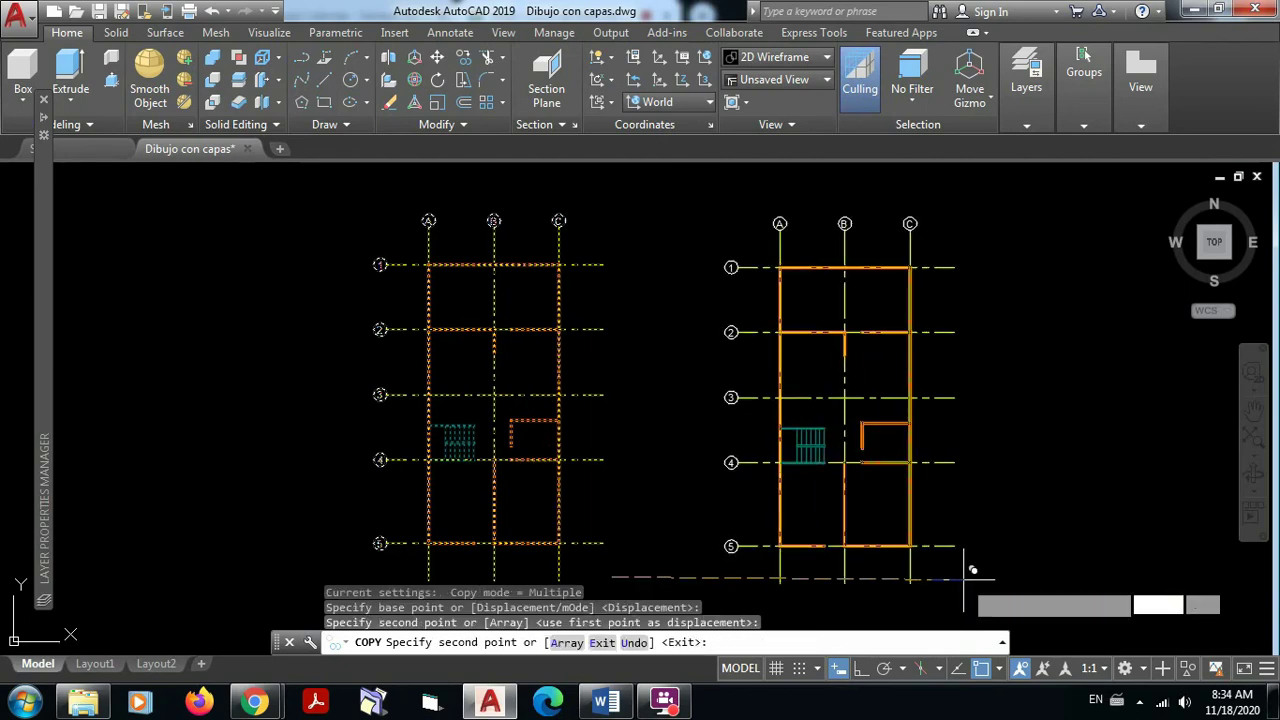
key("Escape")
Freeze the A-Ejes and A-Texto layers for both floor plans
left_click(1029, 124)
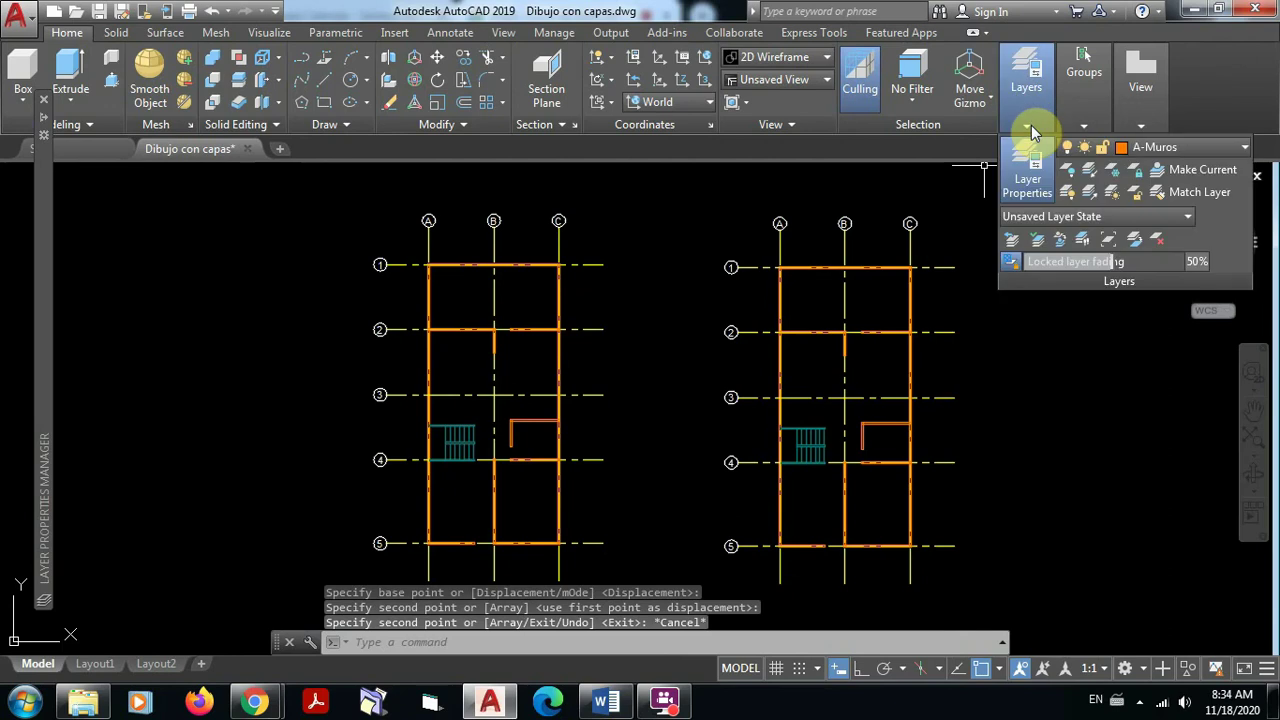
left_click(1240, 147)
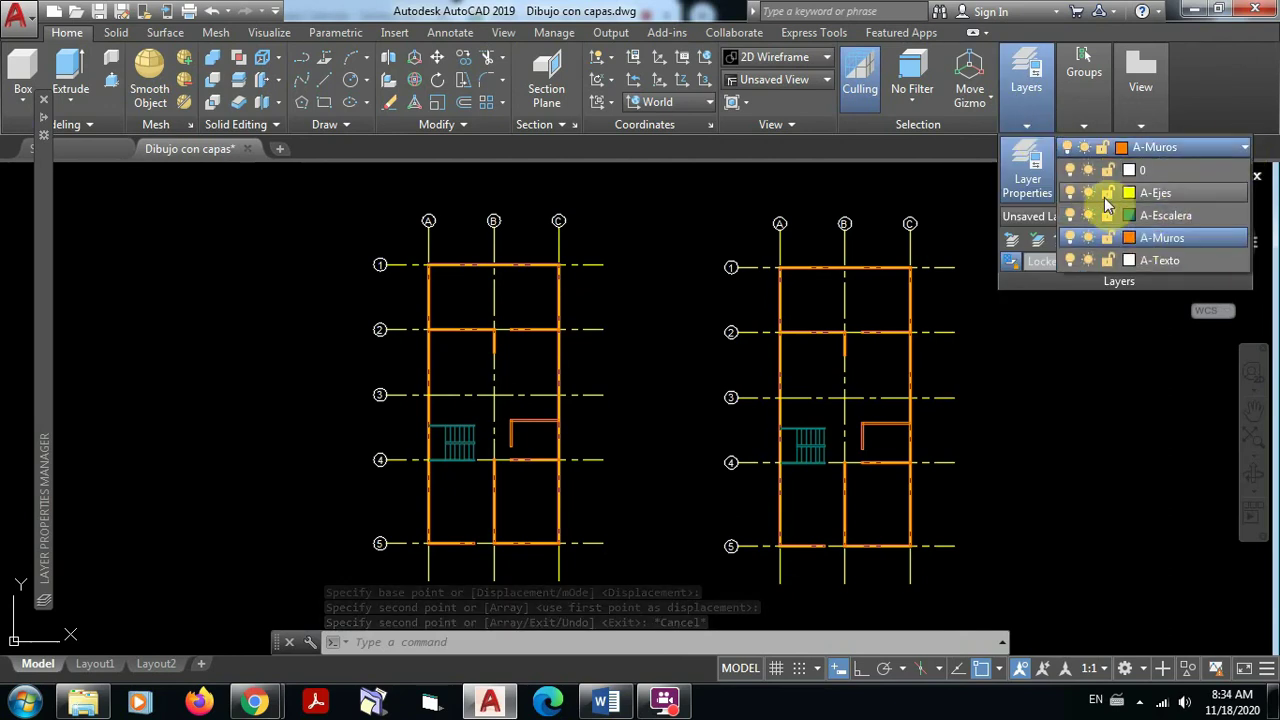
left_click(1089, 192)
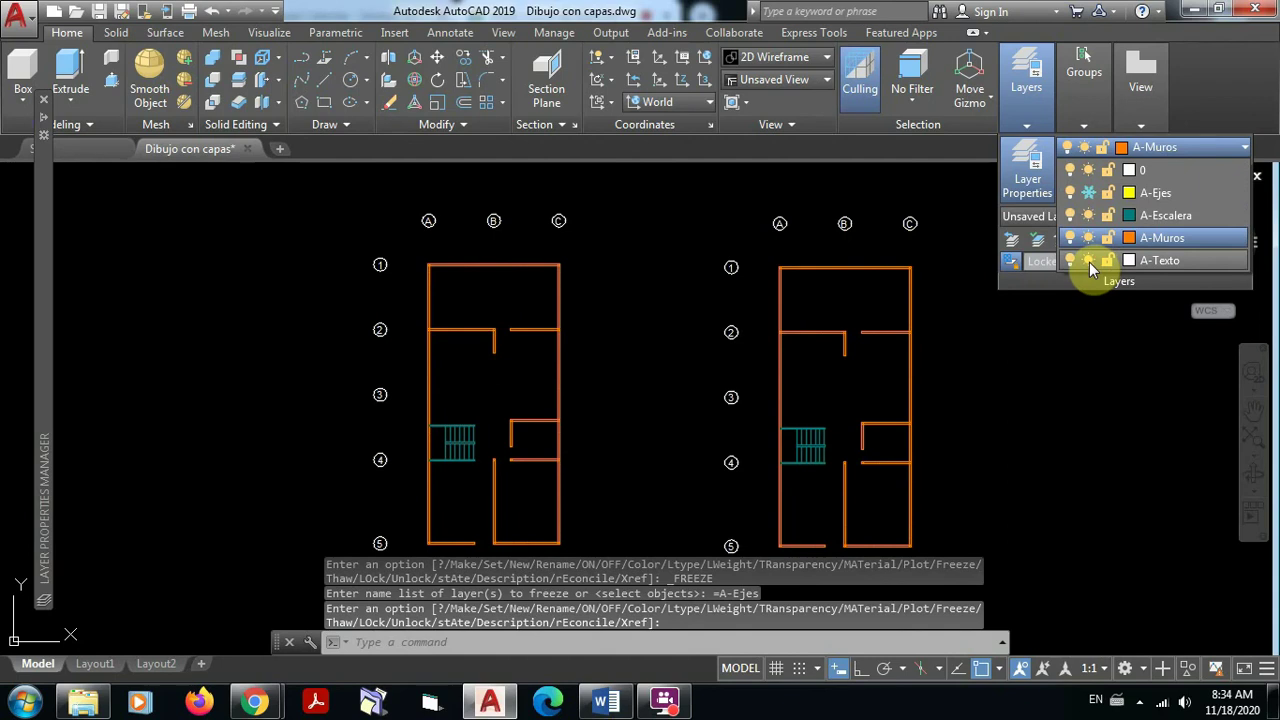
left_click(1089, 261)
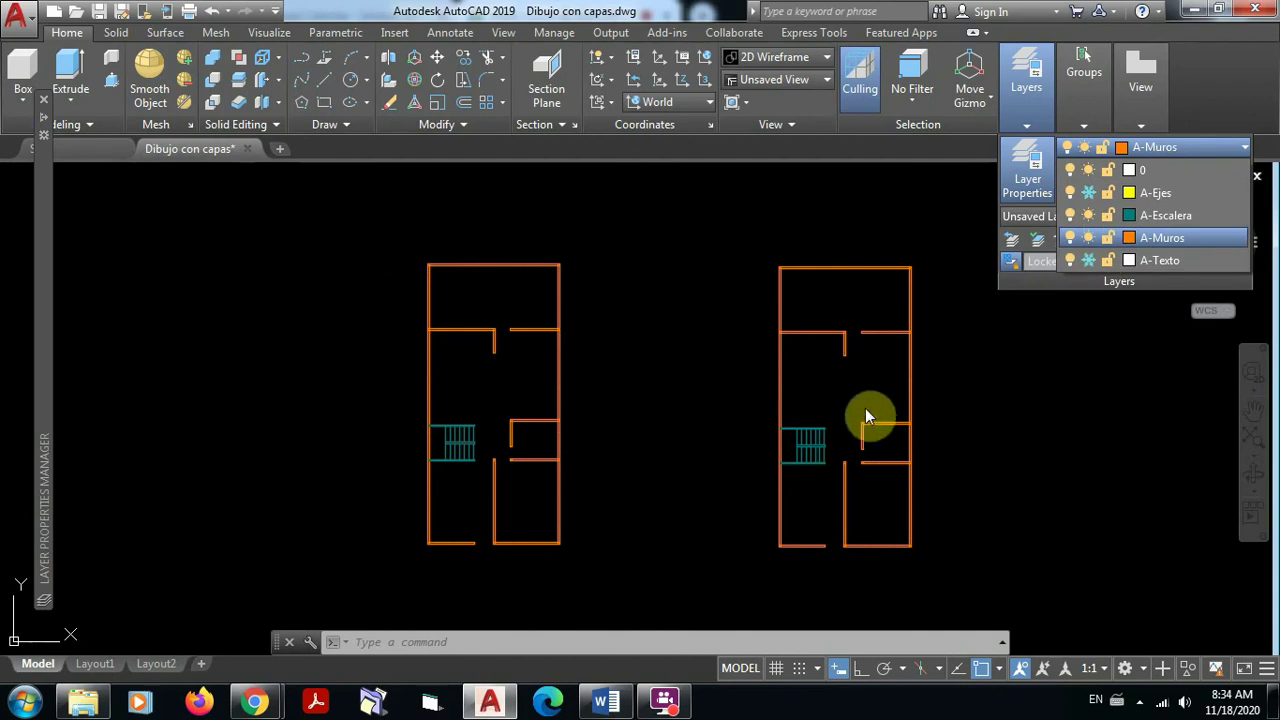
left_click(967, 397)
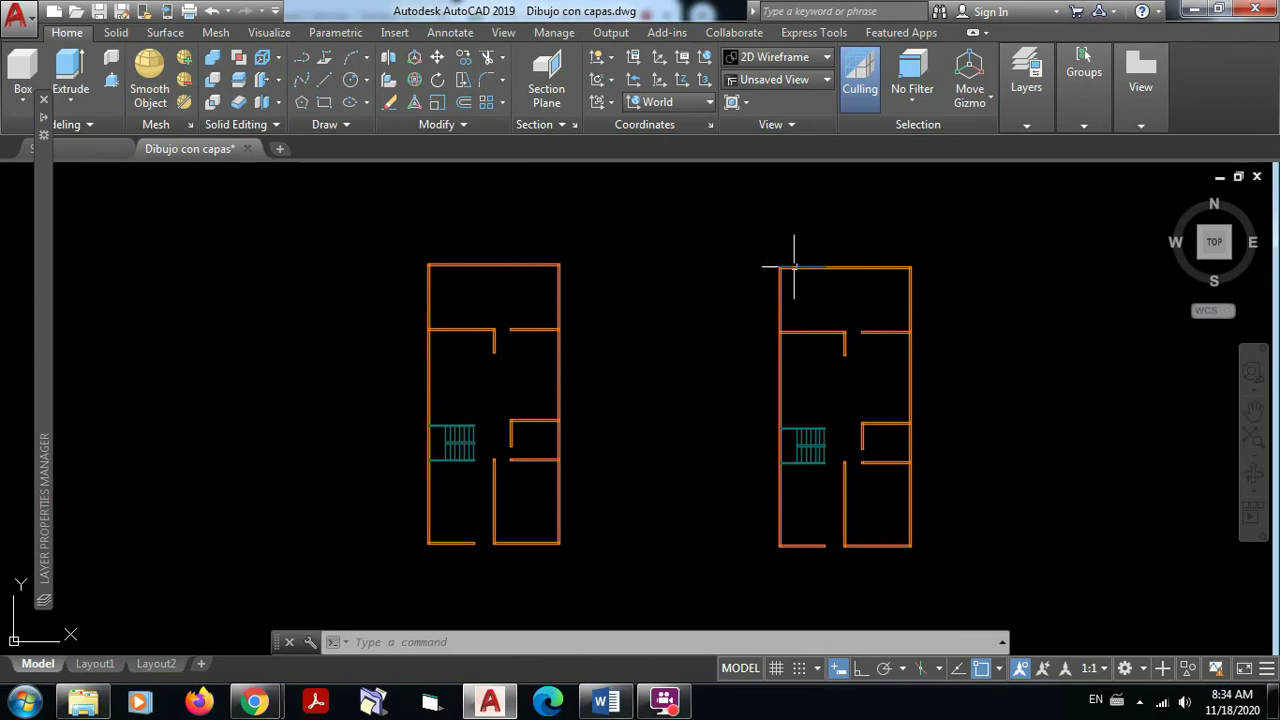
Undo the layer freezing and the floor plan copy
left_click(210, 15)
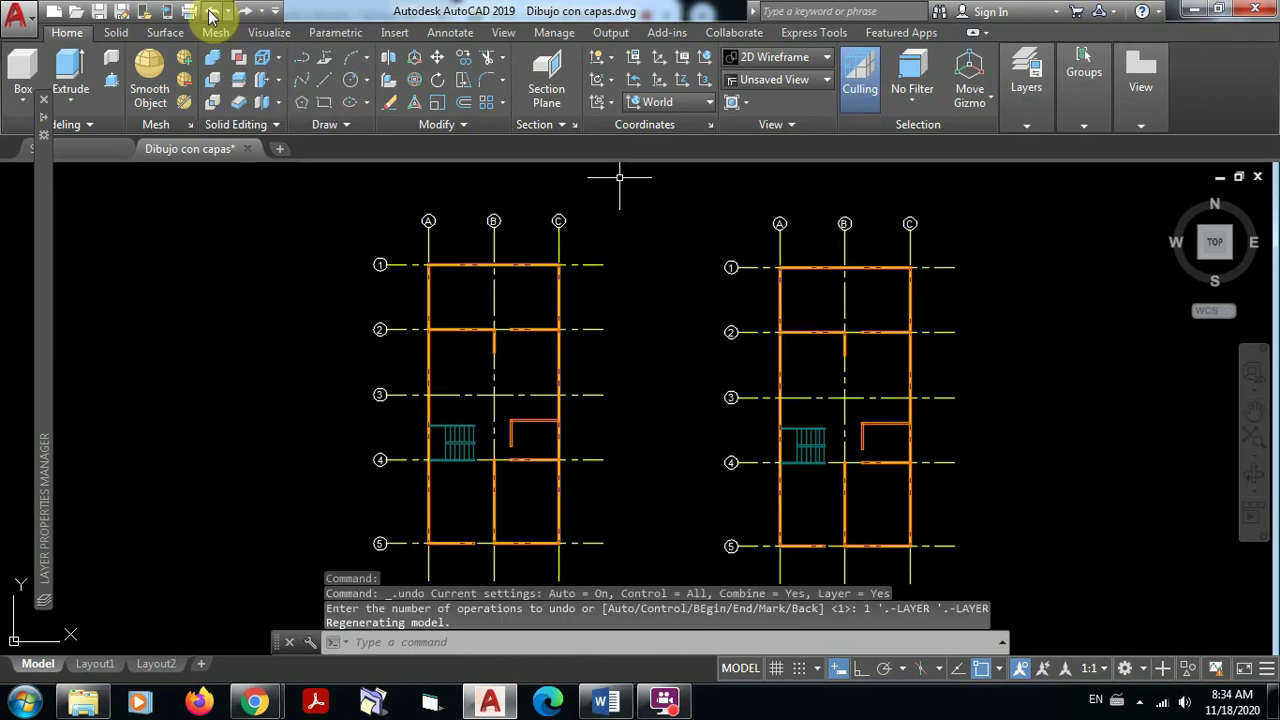
left_click(210, 14)
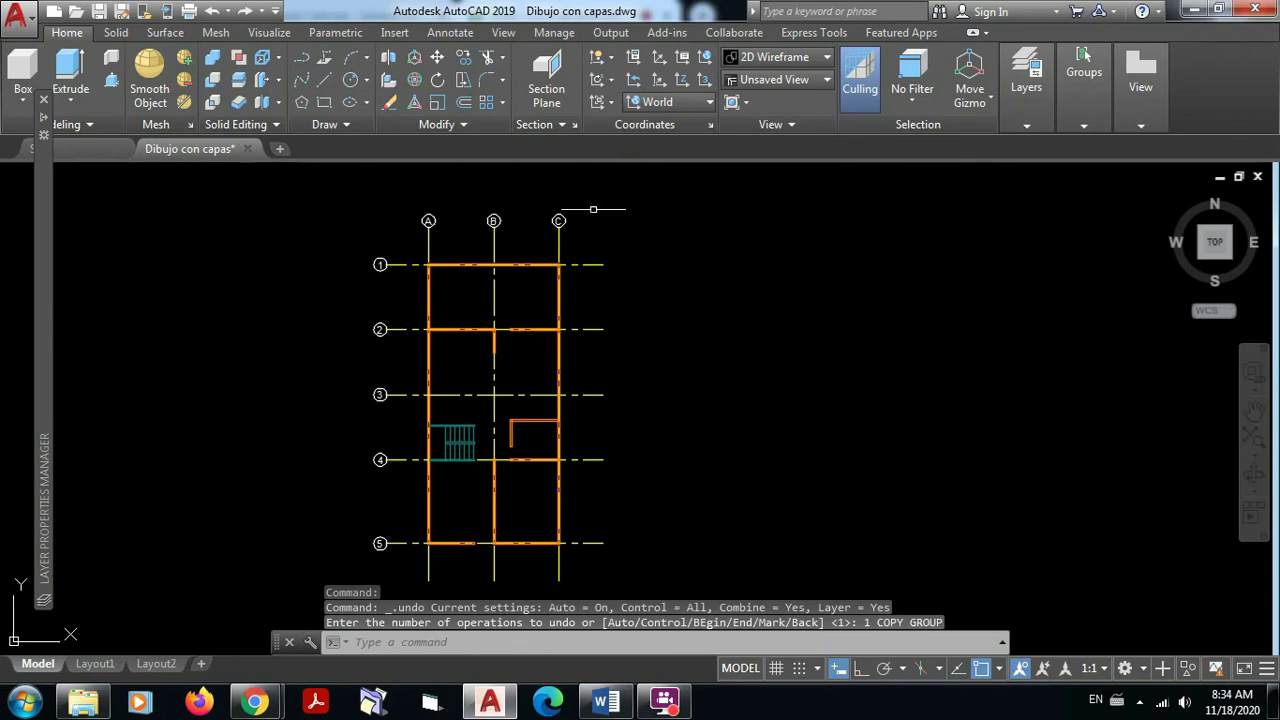
Copy the entire floor plan, with its axes and labels, horizontally to the right of the original using Ortho mode
left_click(471, 60)
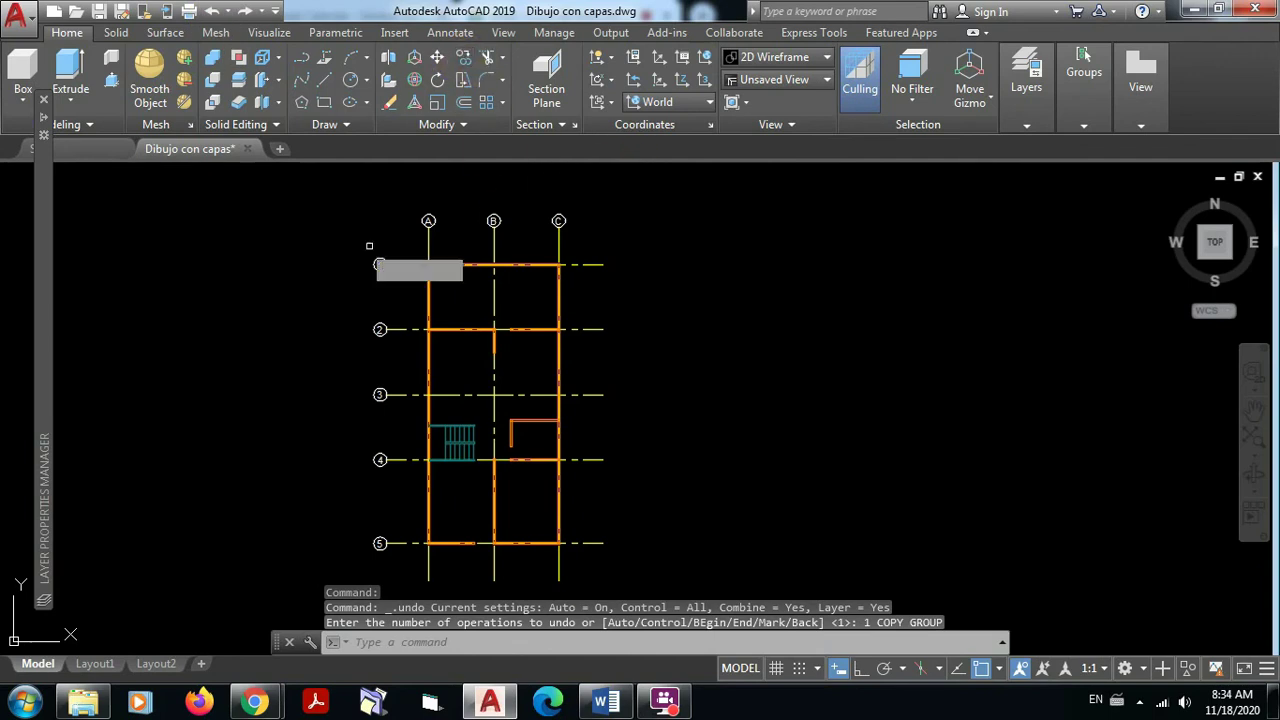
left_click(313, 181)
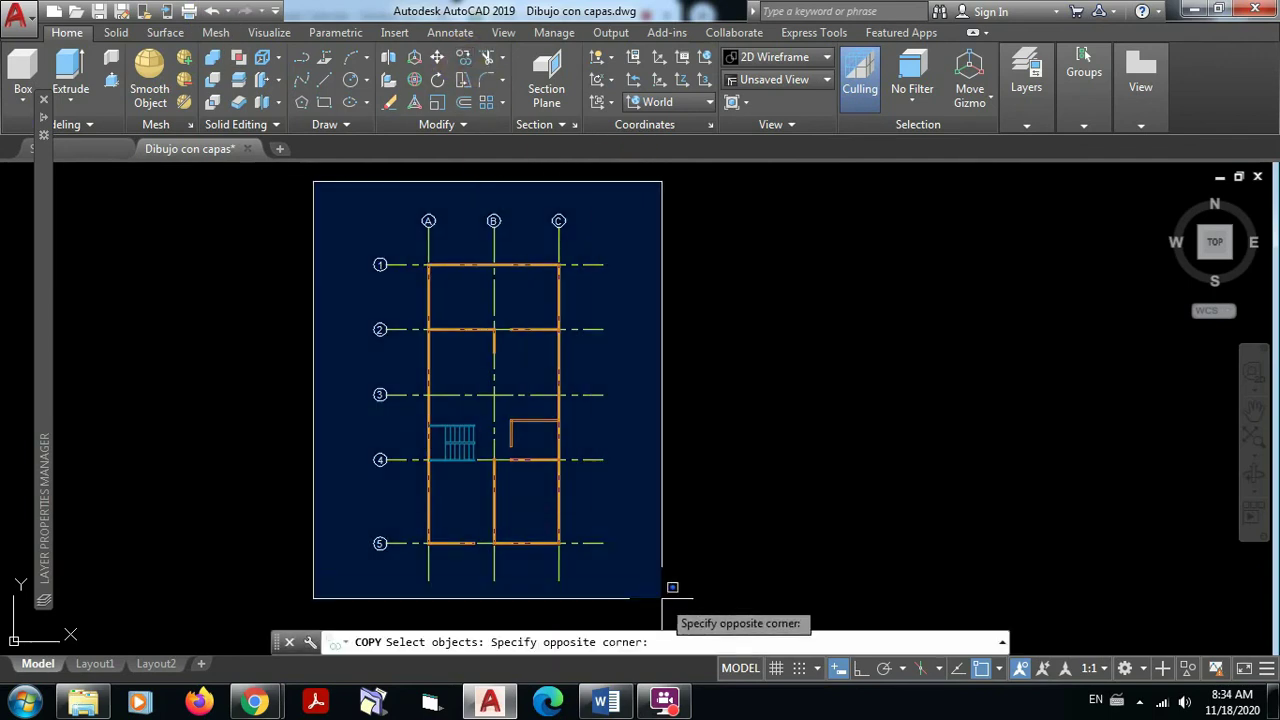
left_click(658, 578)
key("Return")
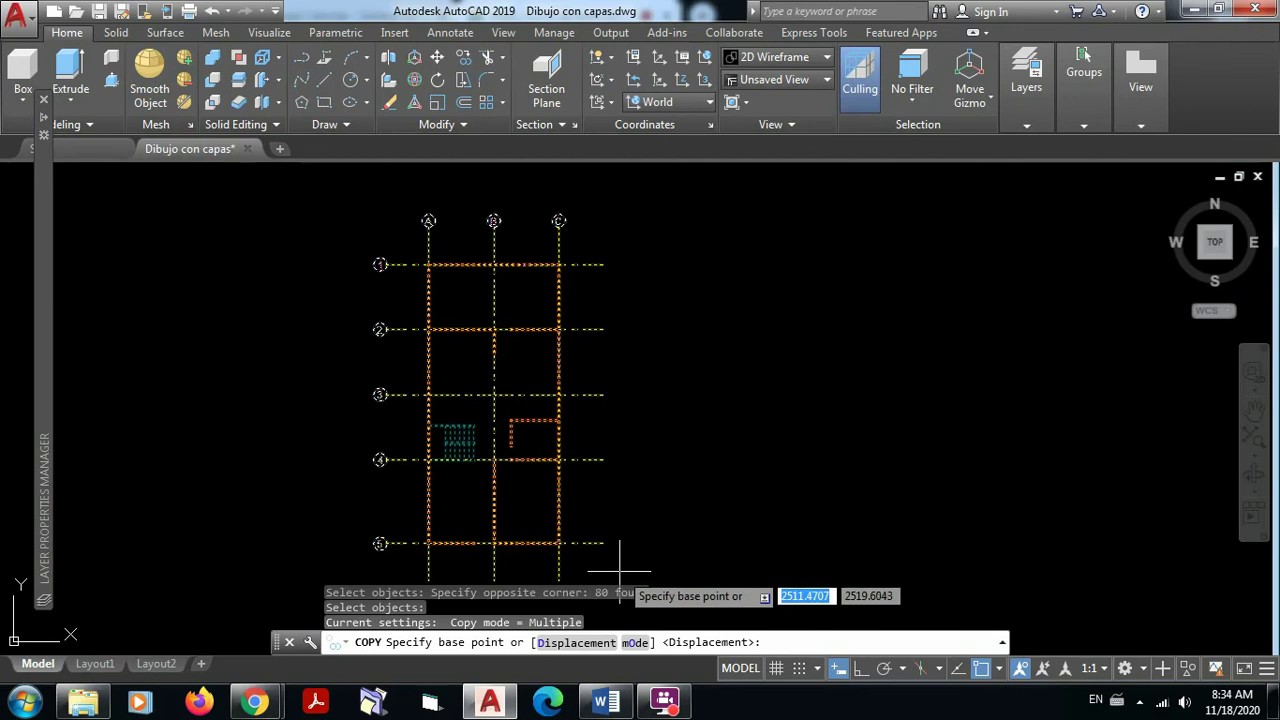
left_click(630, 520)
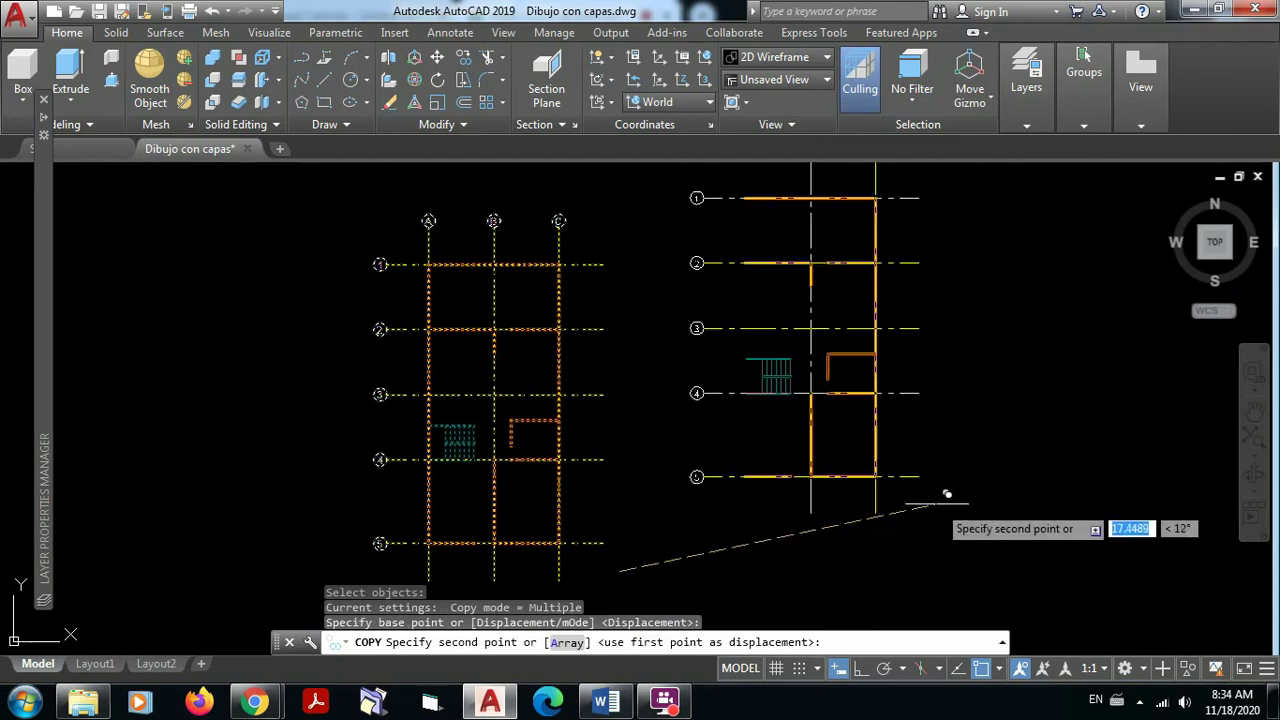
key("F8")
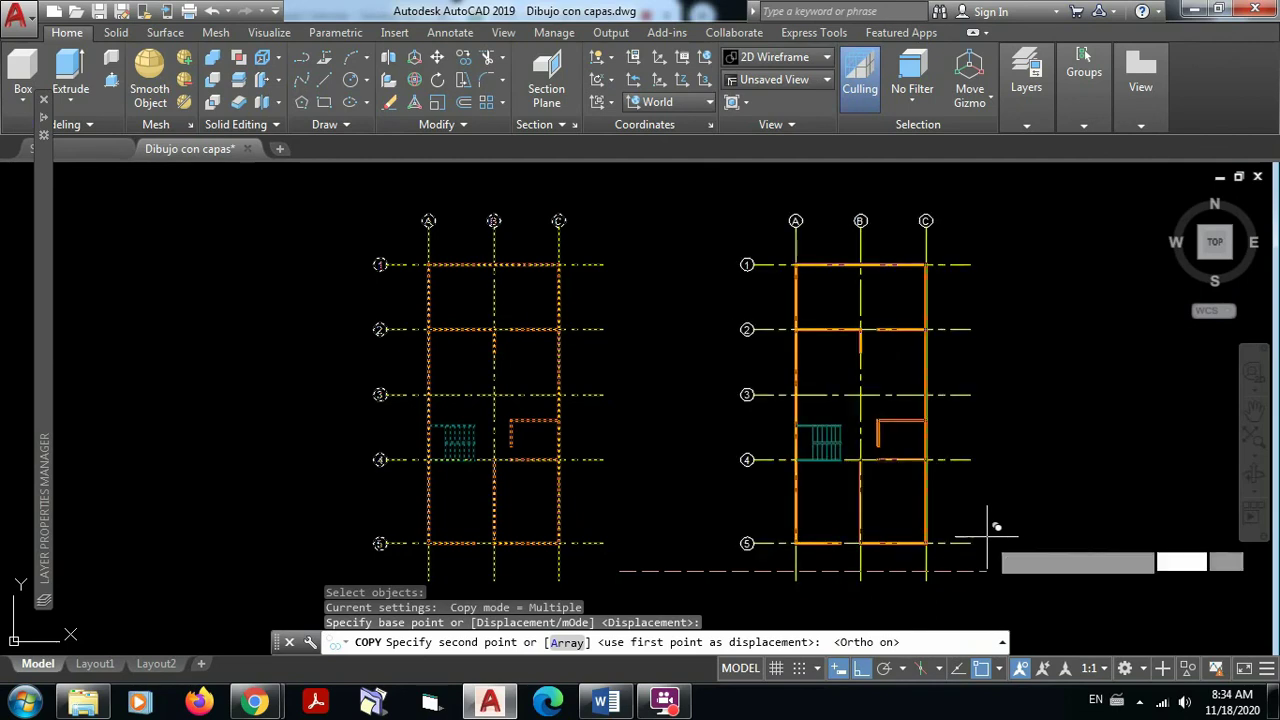
left_click(990, 530)
key("Escape")
Freeze the A-Ejes and A-Texto layers so both plans show only walls and staircases
left_click(1034, 126)
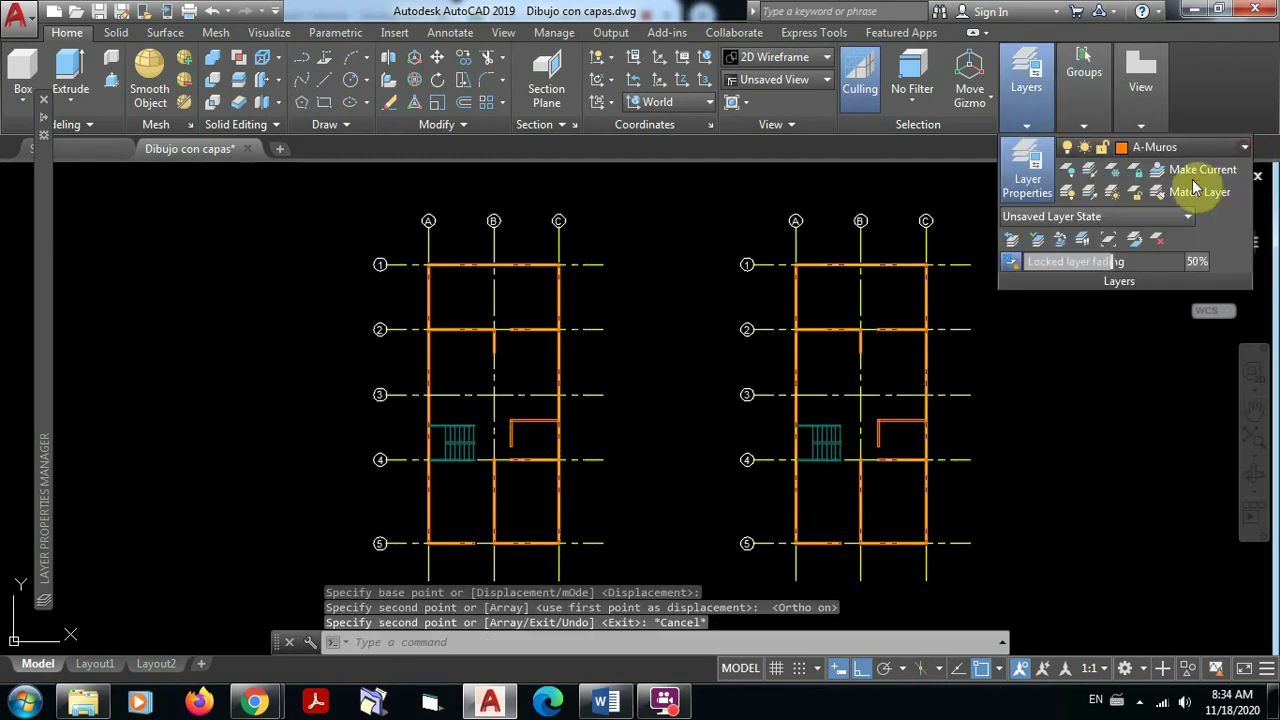
left_click(1190, 148)
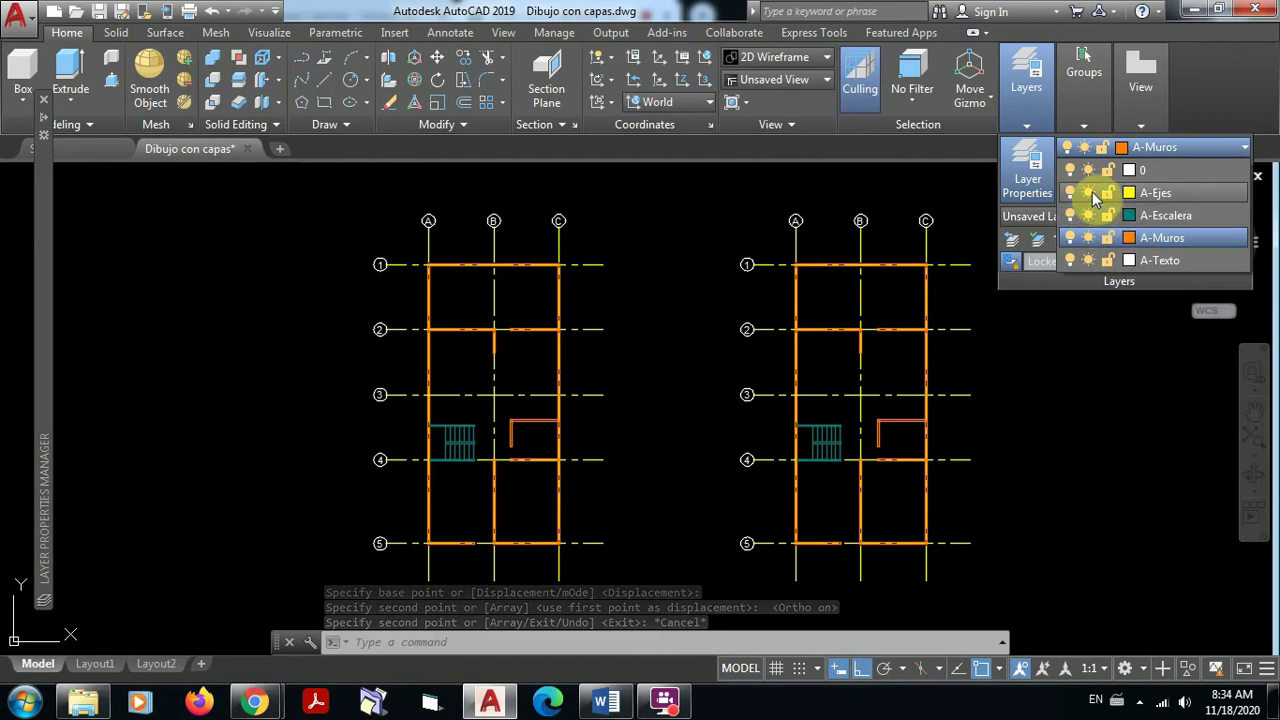
left_click(1090, 194)
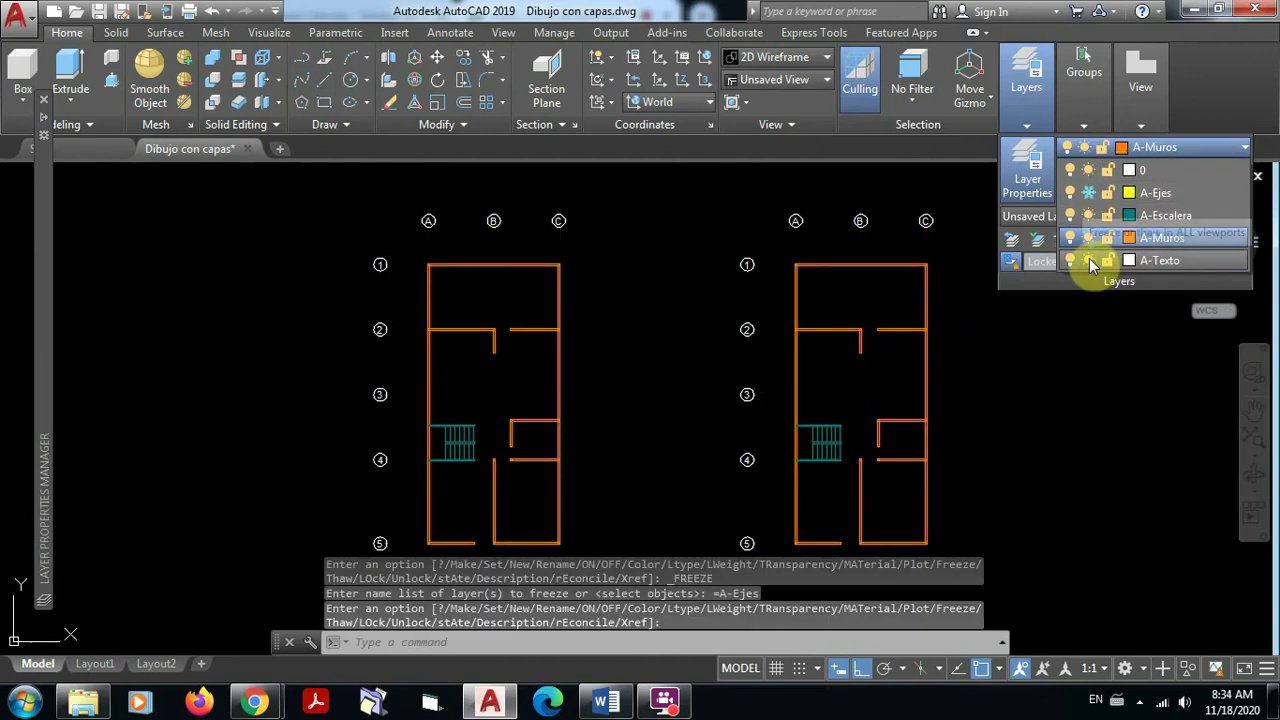
left_click(1090, 262)
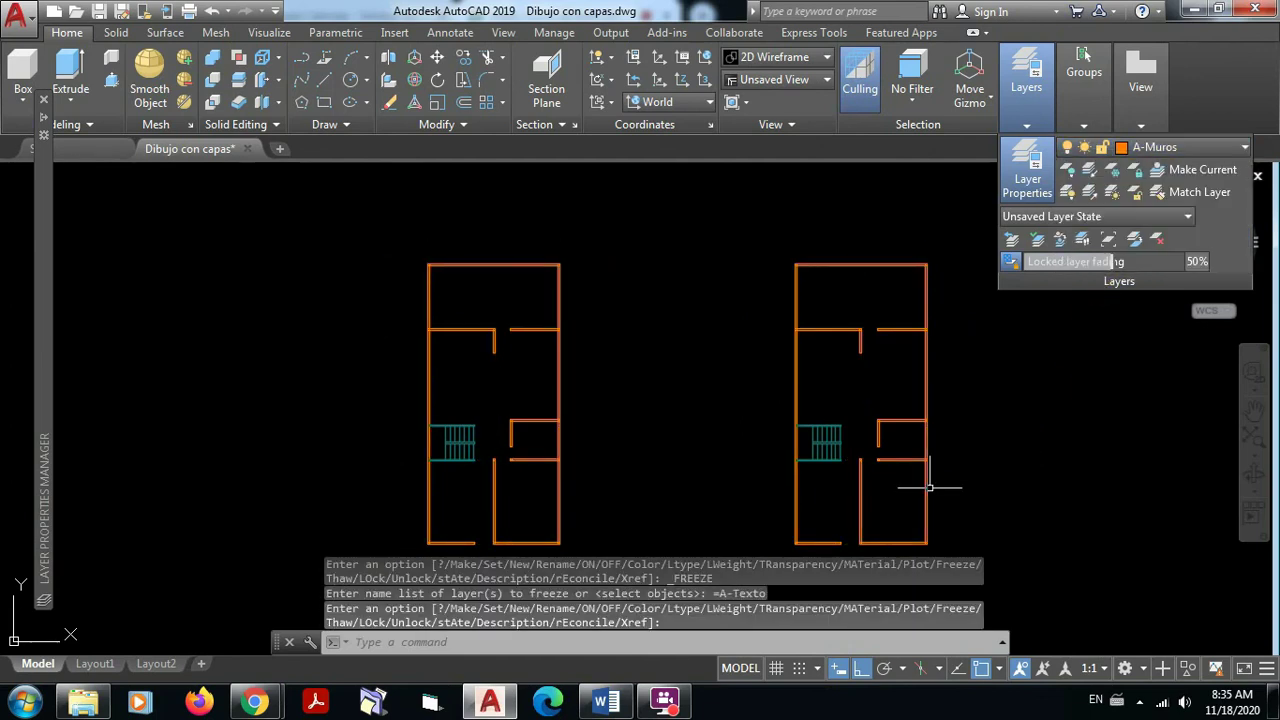
scroll(967, 438, "up", 2)
scroll(1060, 354, "up", 3)
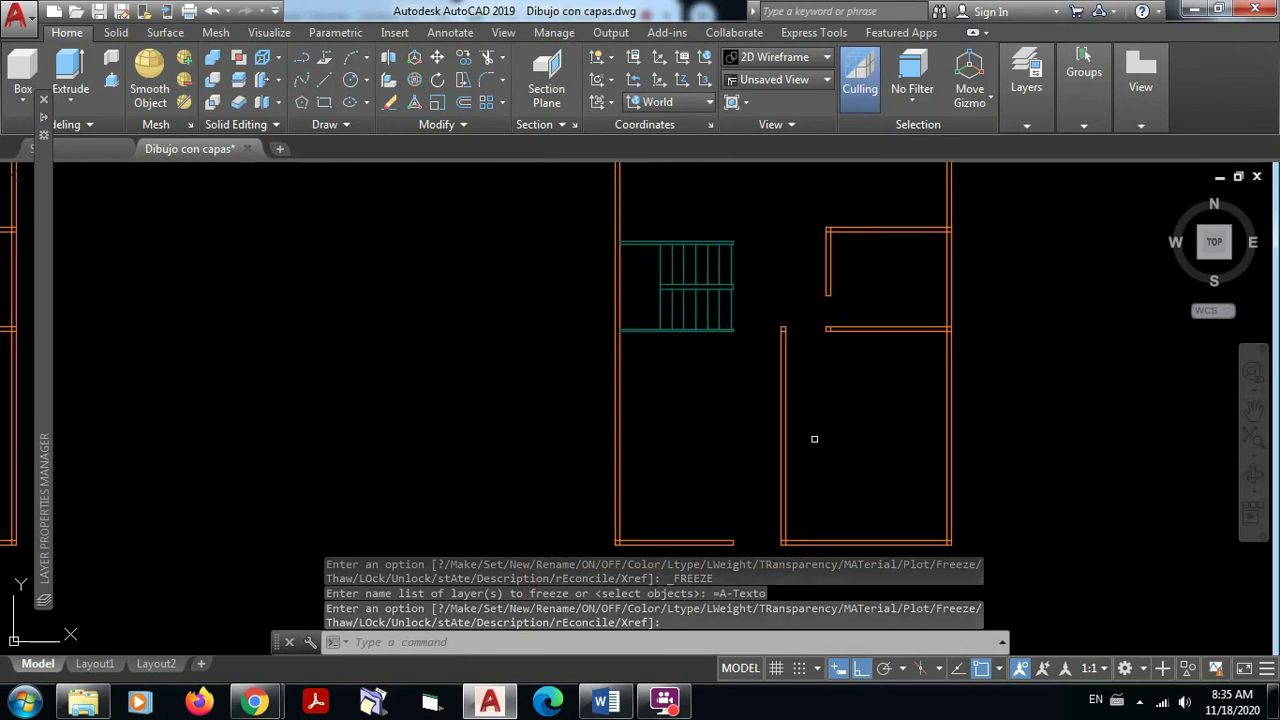
scroll(820, 330, "down", 3)
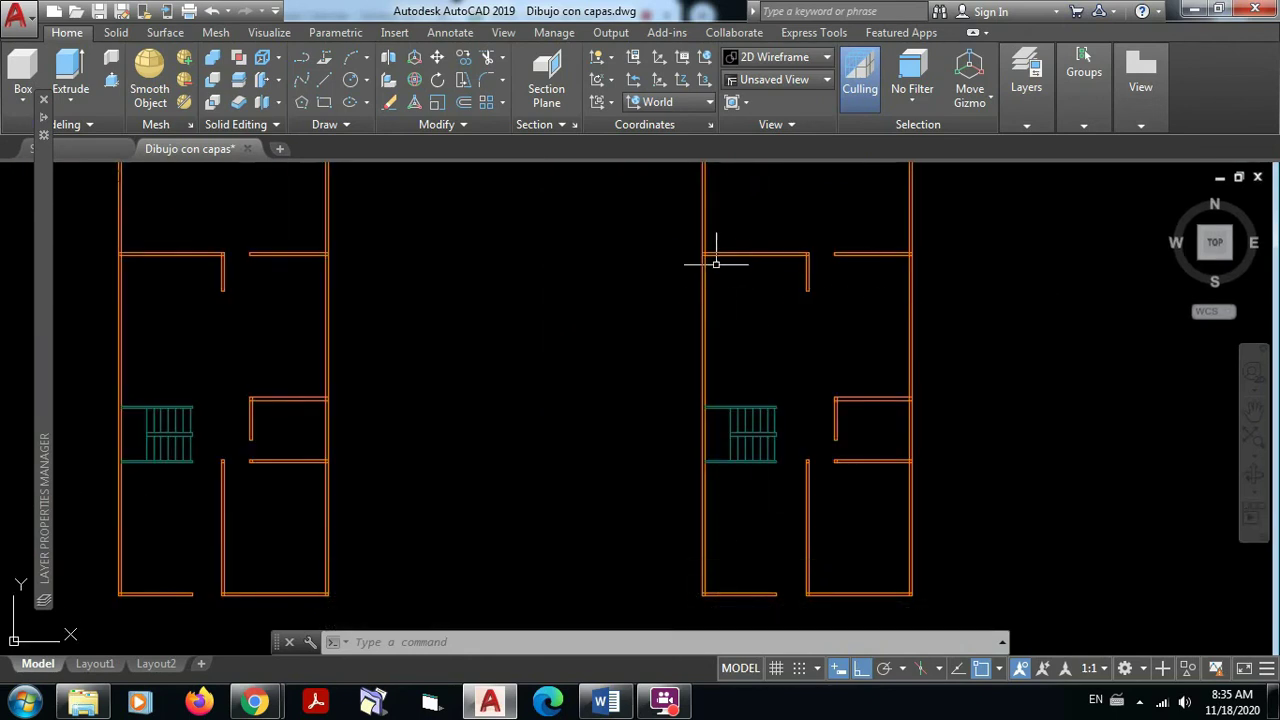
middle_click_drag(801, 316, 788, 236)
scroll(810, 435, "down", 2)
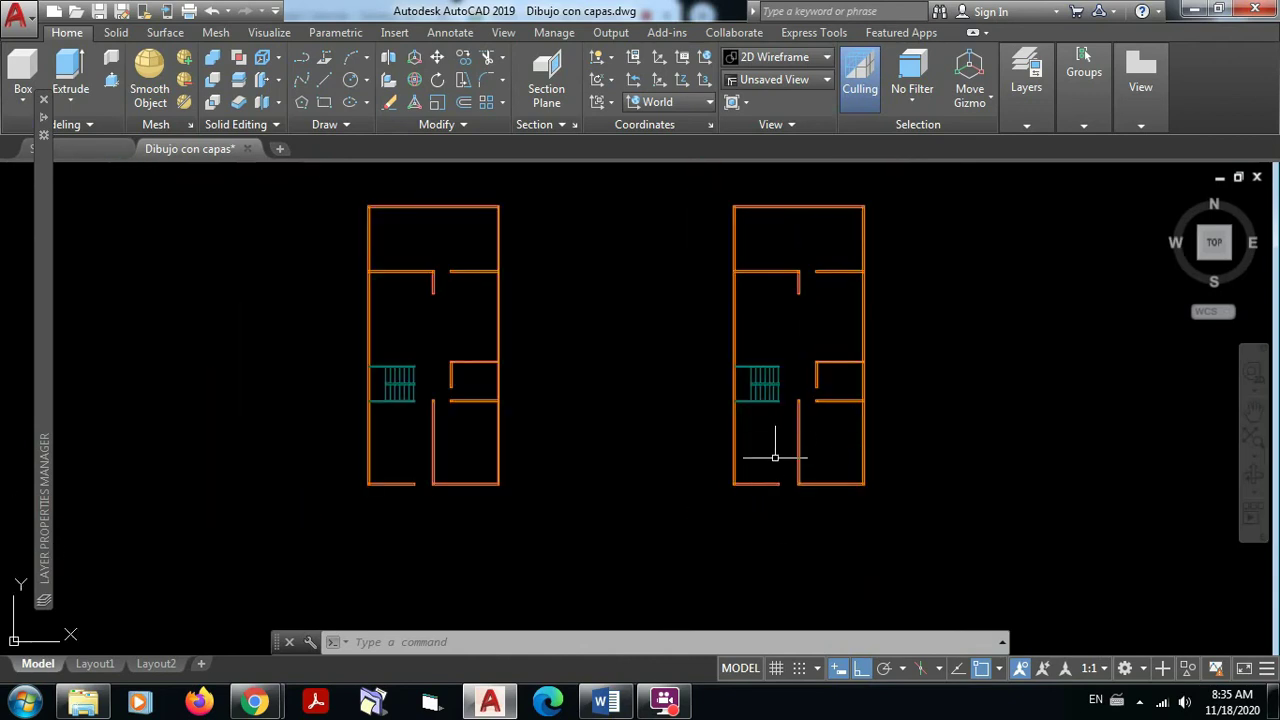
middle_click_drag(820, 360, 840, 402)
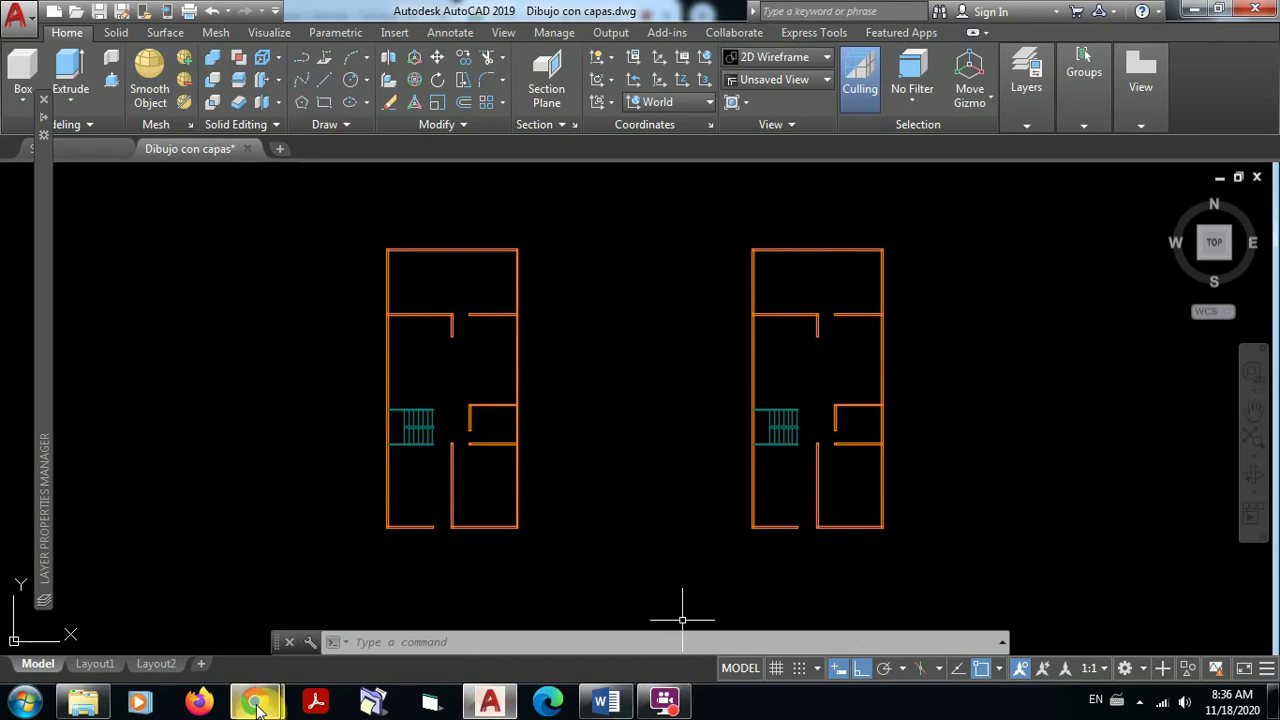
Switch to the Google Meet call in Chrome
mouse_move(250, 705)
left_click(178, 598)
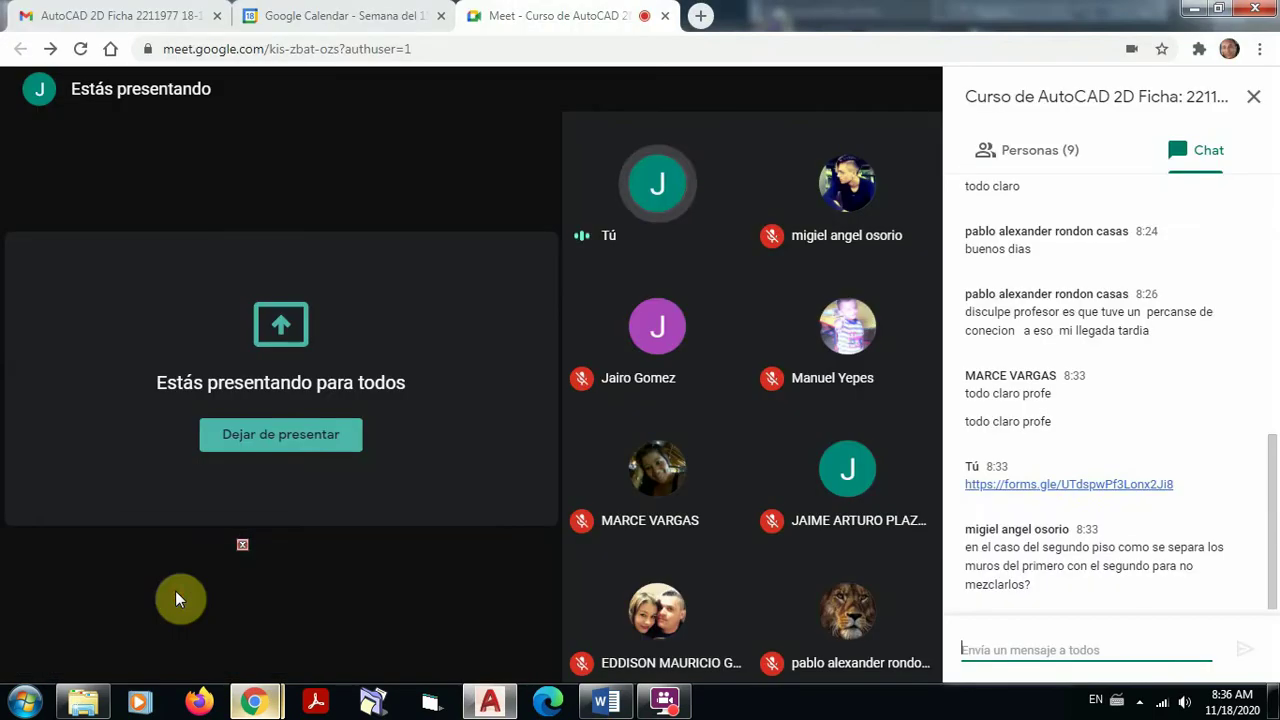